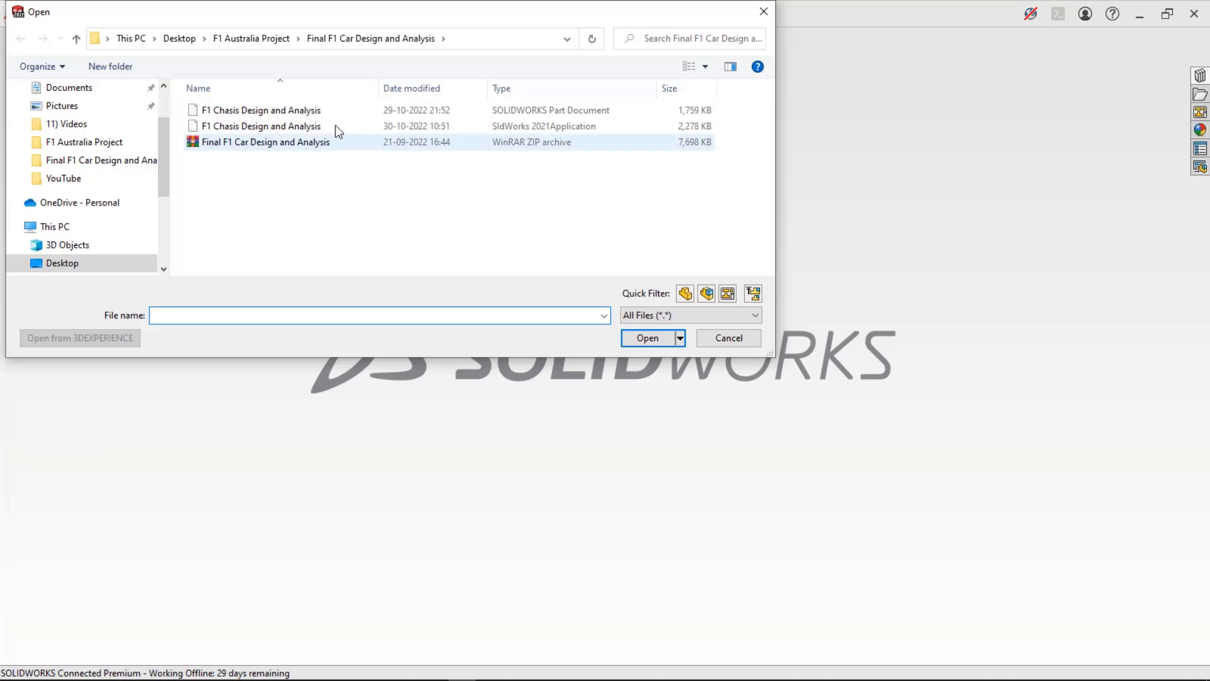
- Open the F1 Chasis Design and Analysis STEP file and decline import diagnostics on loading
left_click(338, 126)
left_click(647, 364)
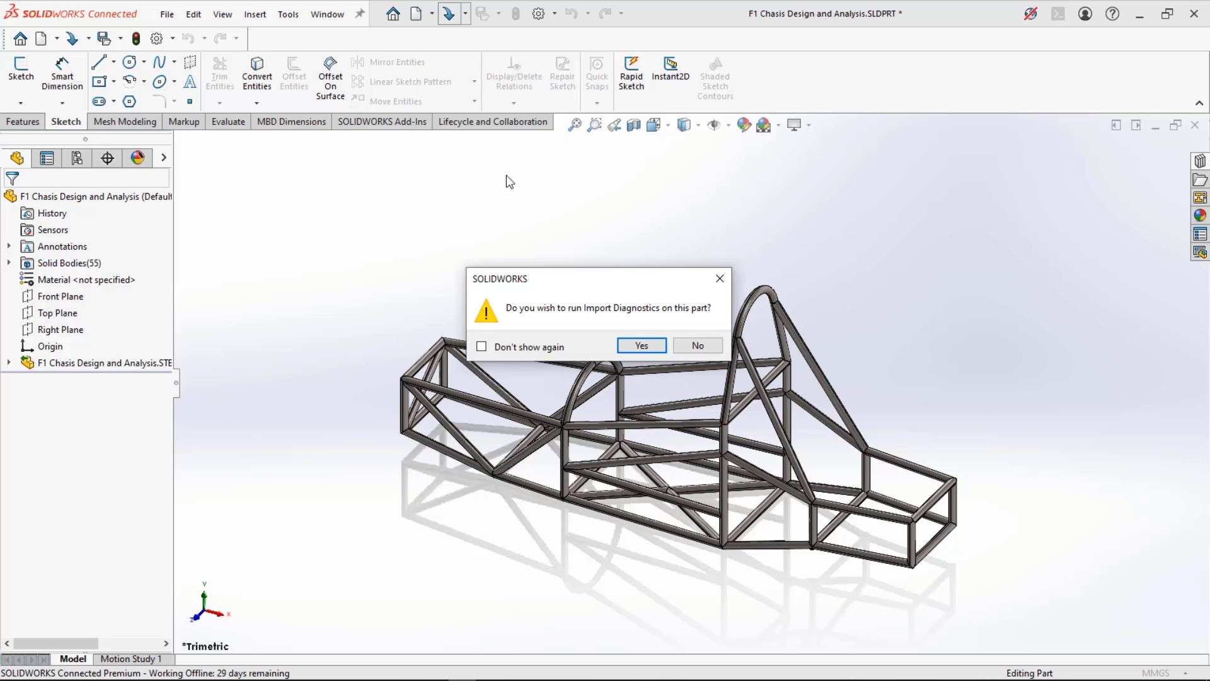
left_click(696, 350)
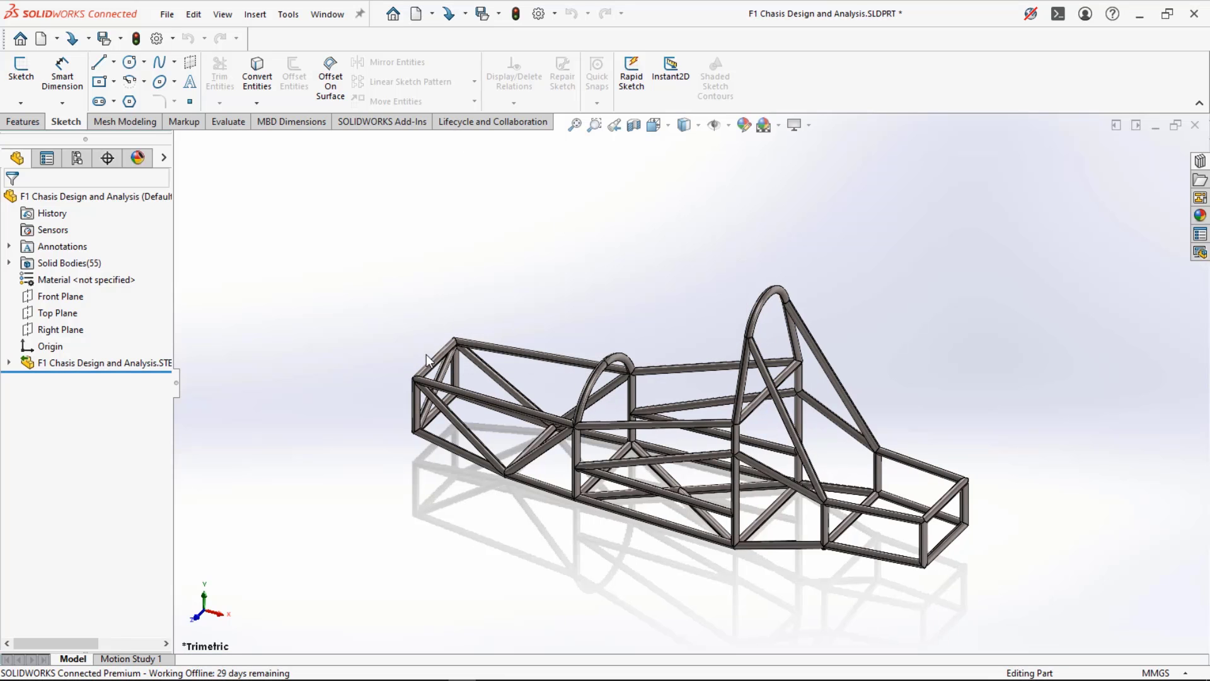
- Run Import Diagnostics on the imported chassis feature and accept the result
middle_click_drag(426, 359, 534, 335)
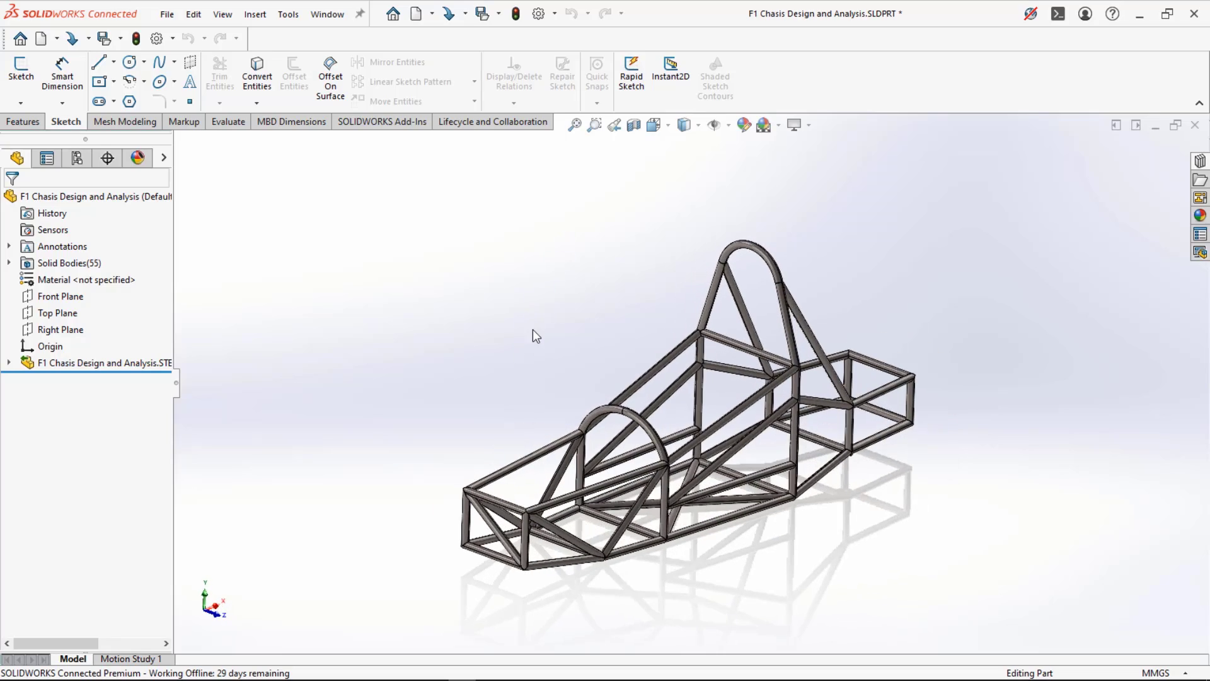
scroll(649, 564, "down", 3)
scroll(464, 465, "down", 6)
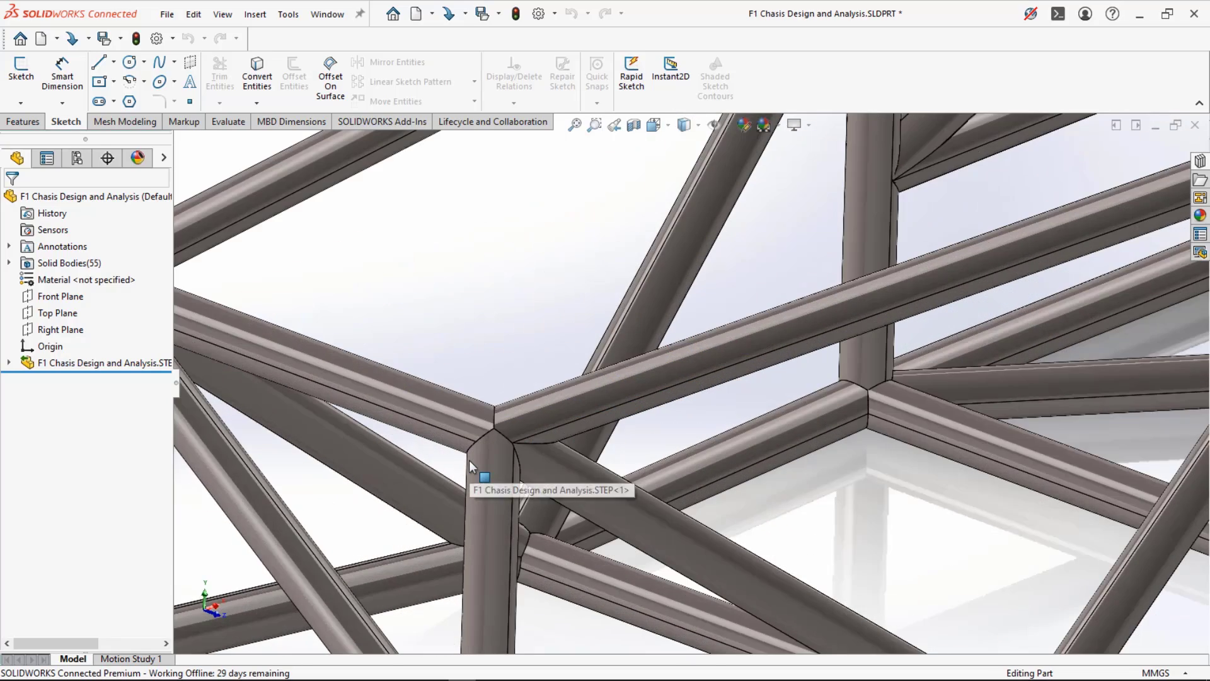
scroll(465, 459, "up", 4)
key("f")
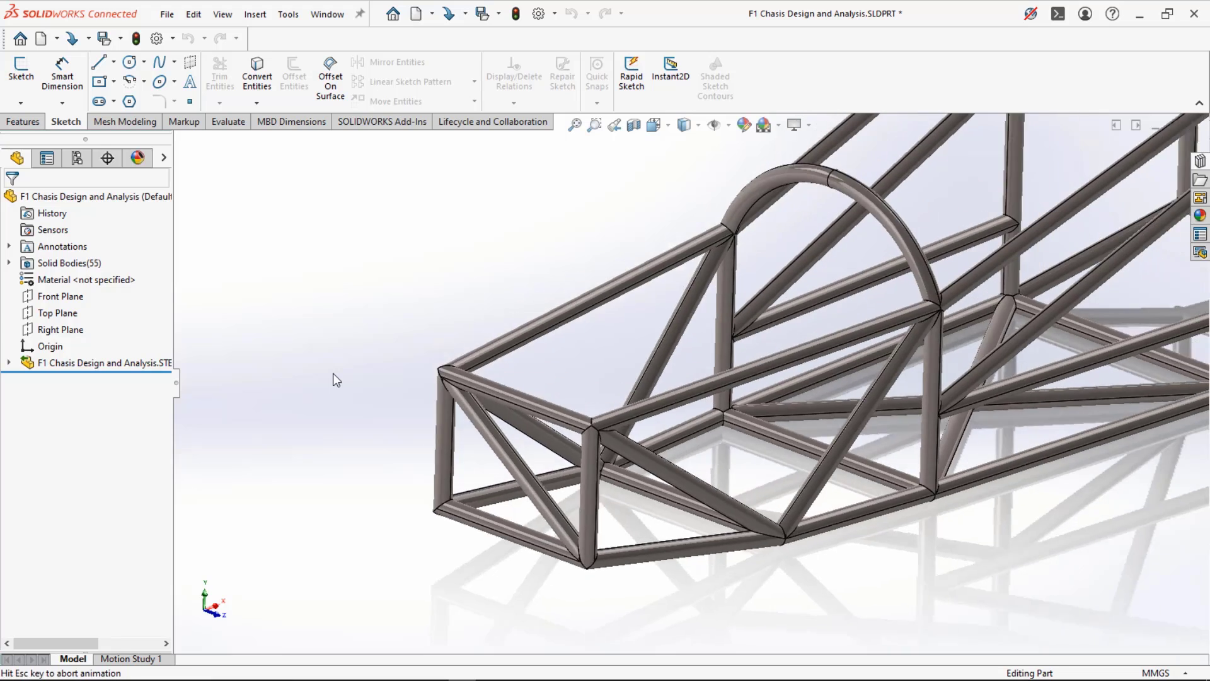
right_click(136, 364)
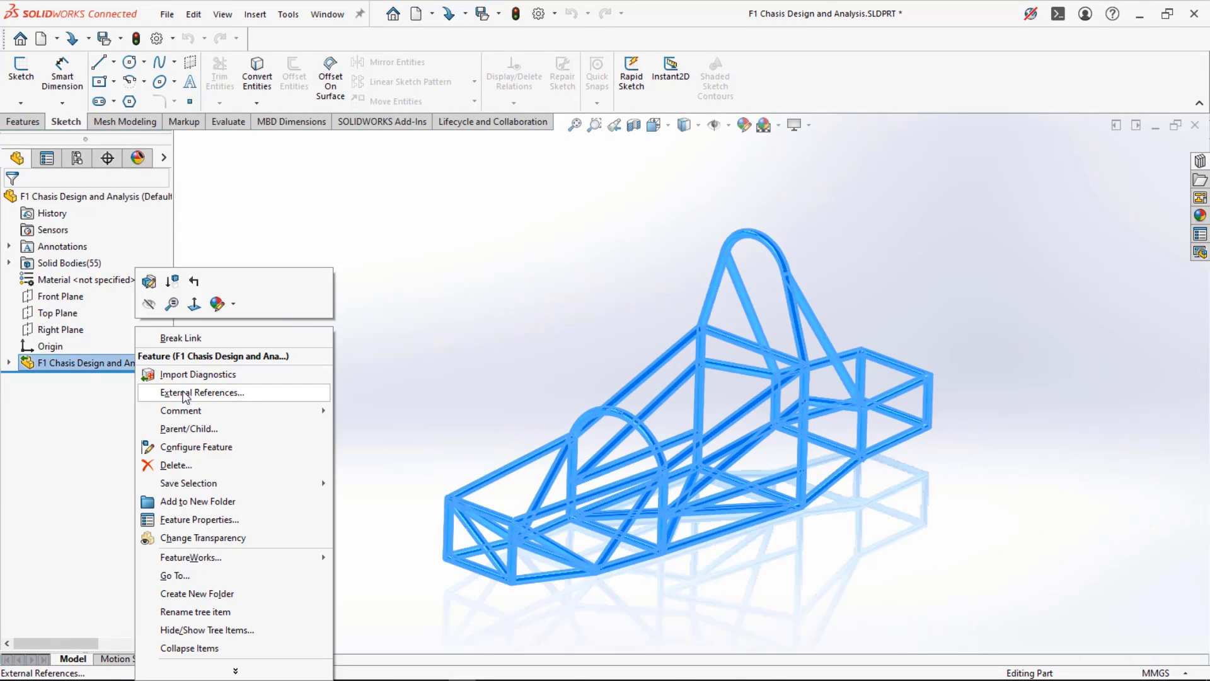
left_click(162, 373)
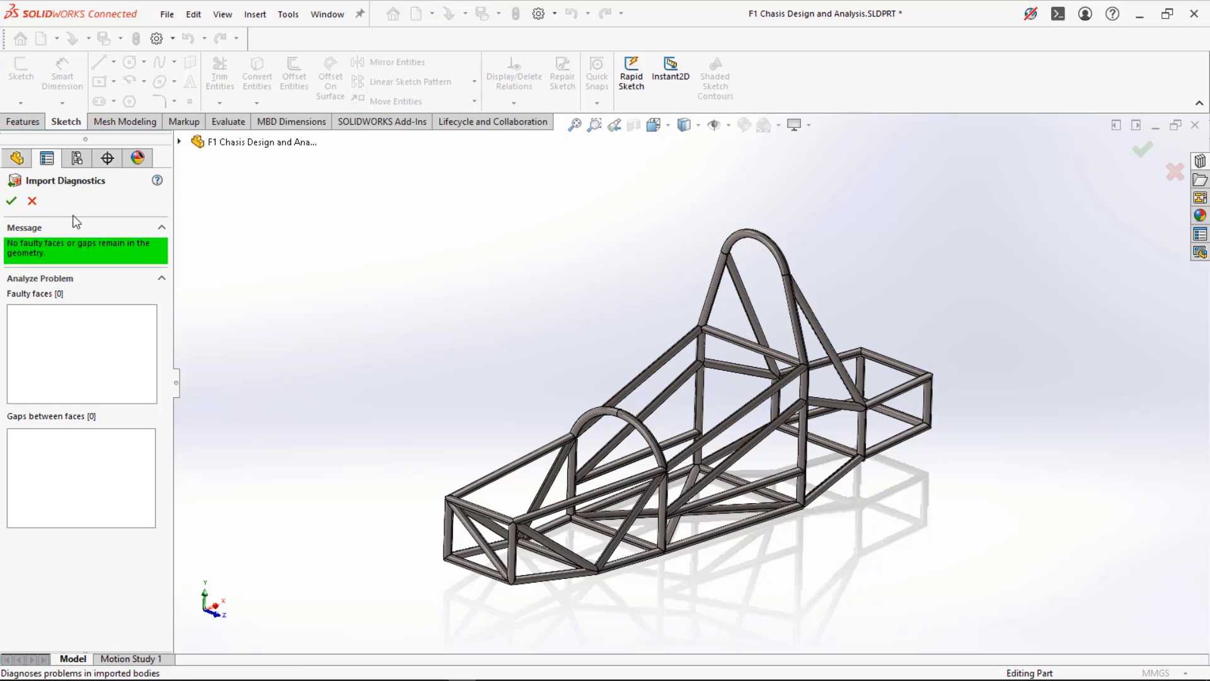
left_click(11, 200)
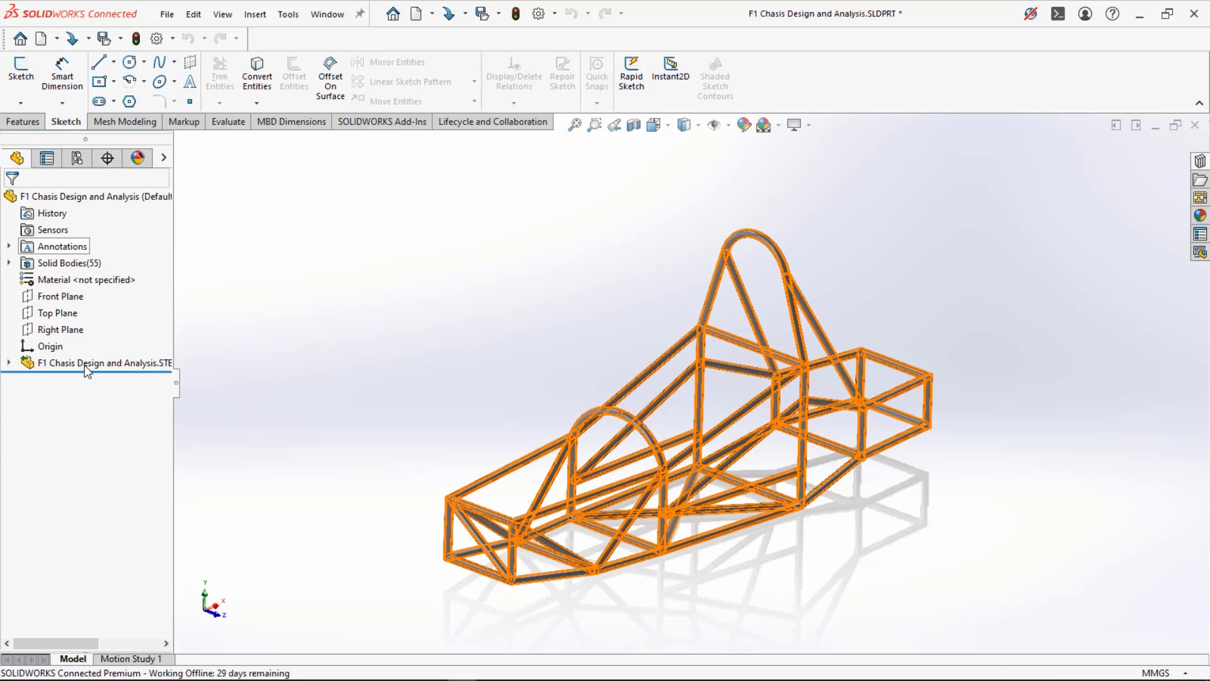
- Break the imported chassis feature's link to the original CAD model
right_click(87, 371)
left_click(117, 337)
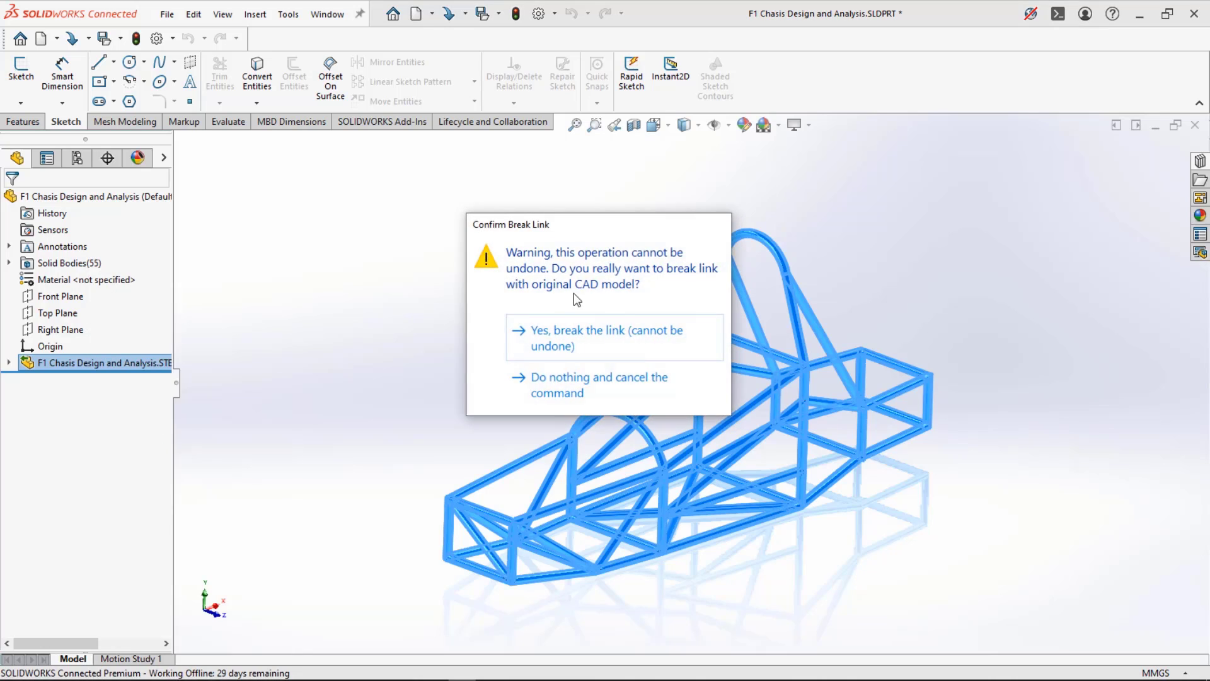
left_click(556, 317)
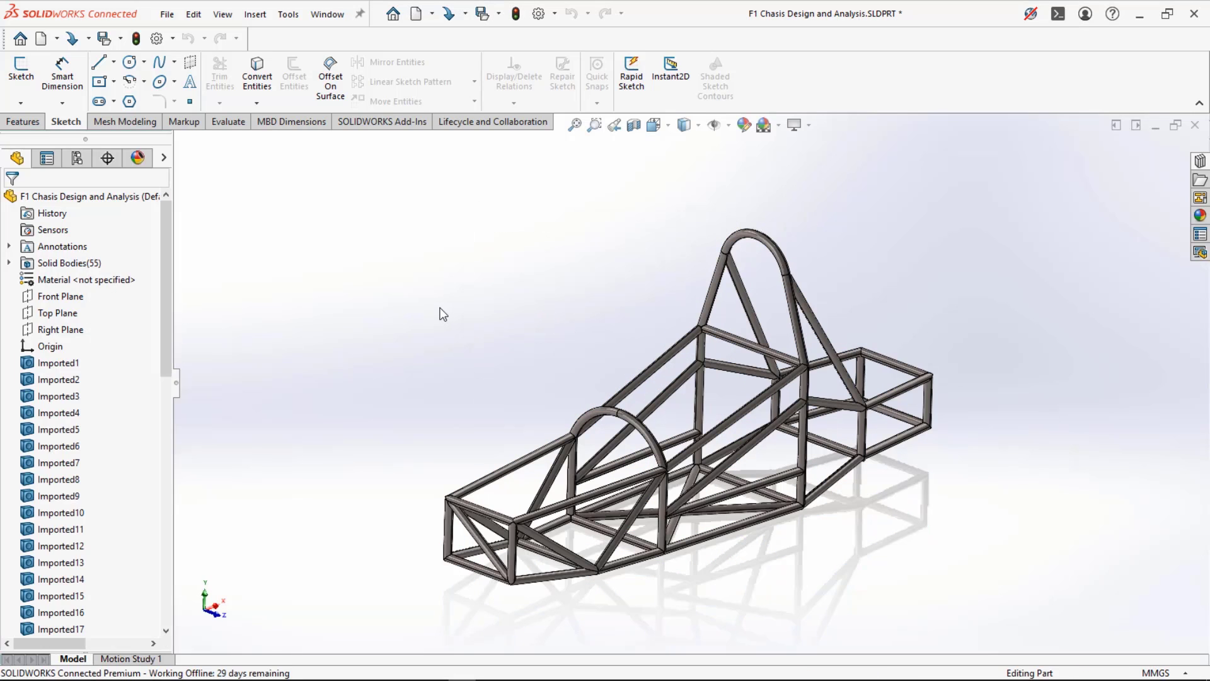
- Examine the list of solid bodies that make up the chassis
middle_click_drag(443, 314, 336, 313)
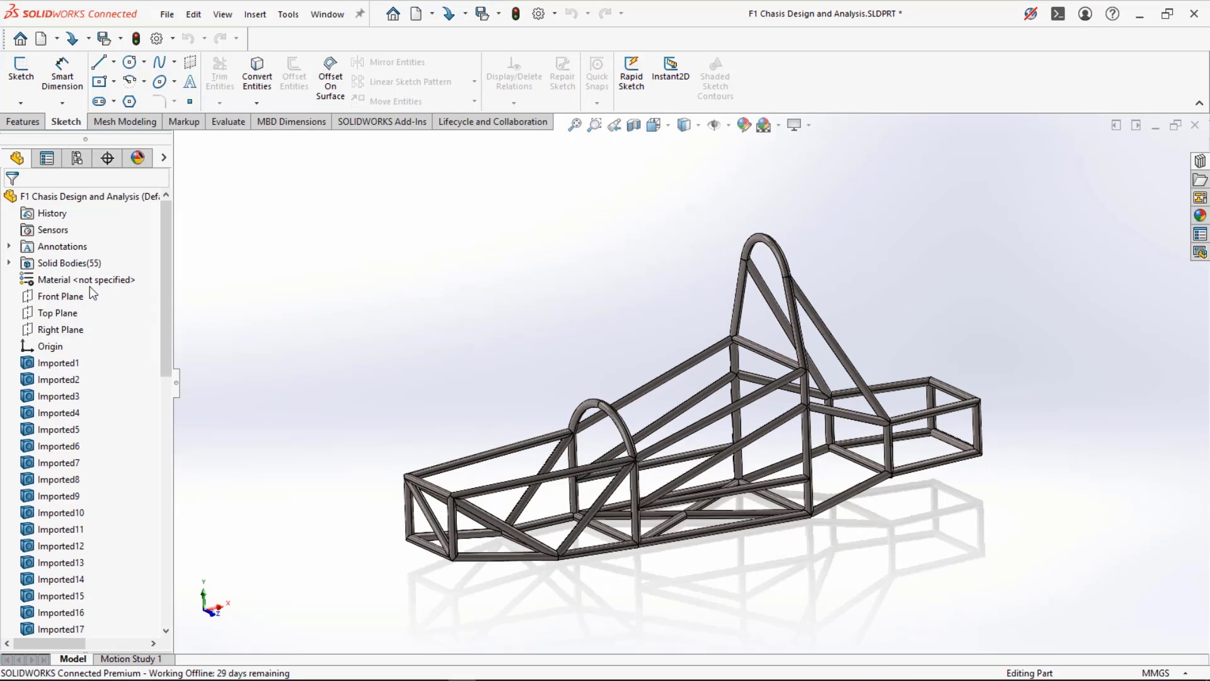
left_click(10, 264)
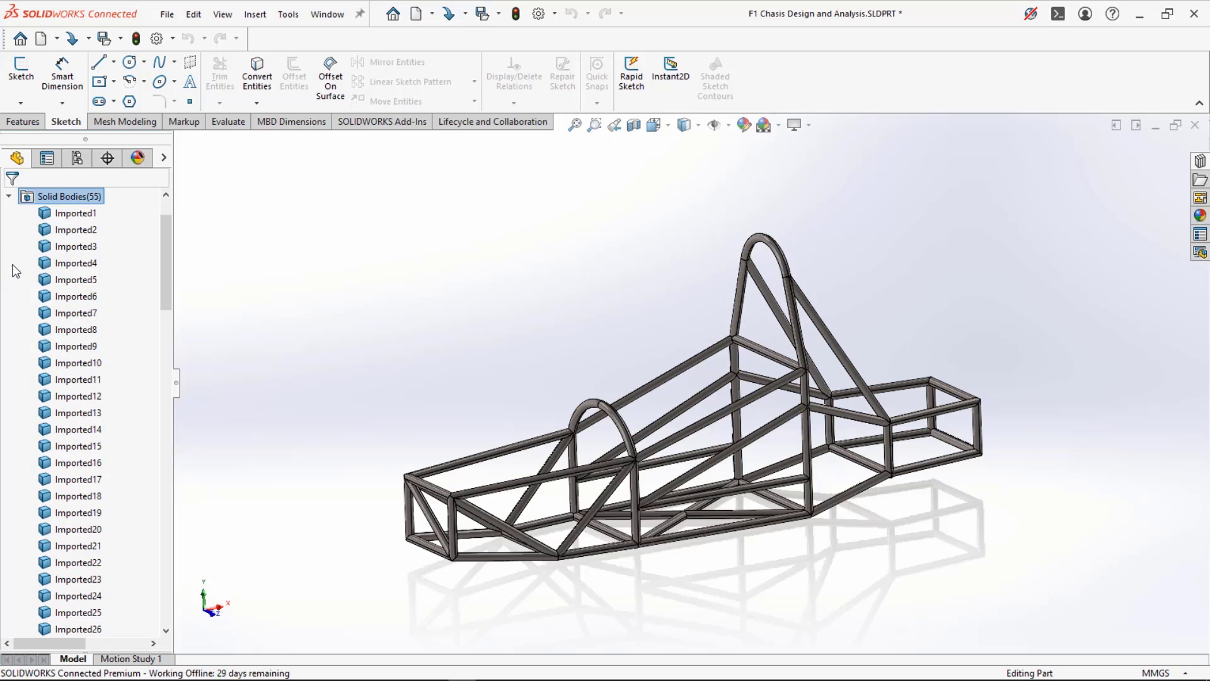
left_click(9, 196)
- Start a new sketch on the Front Plane
middle_click_drag(388, 314, 361, 283)
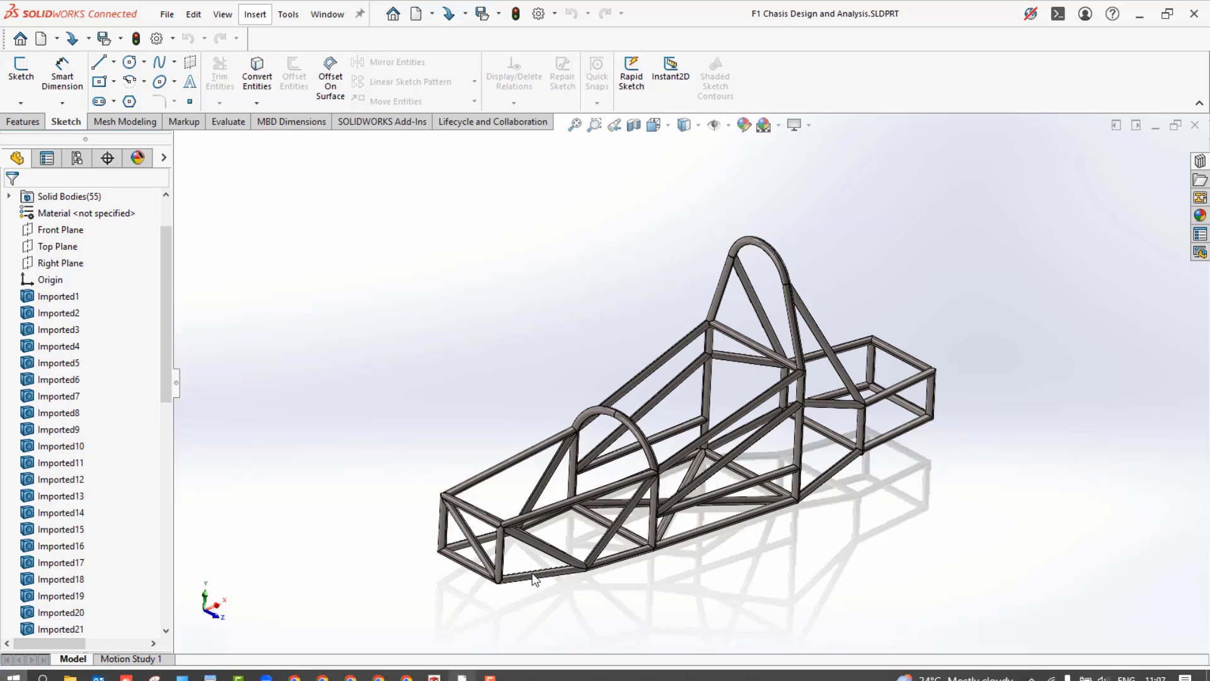
middle_click_drag(376, 455, 370, 431)
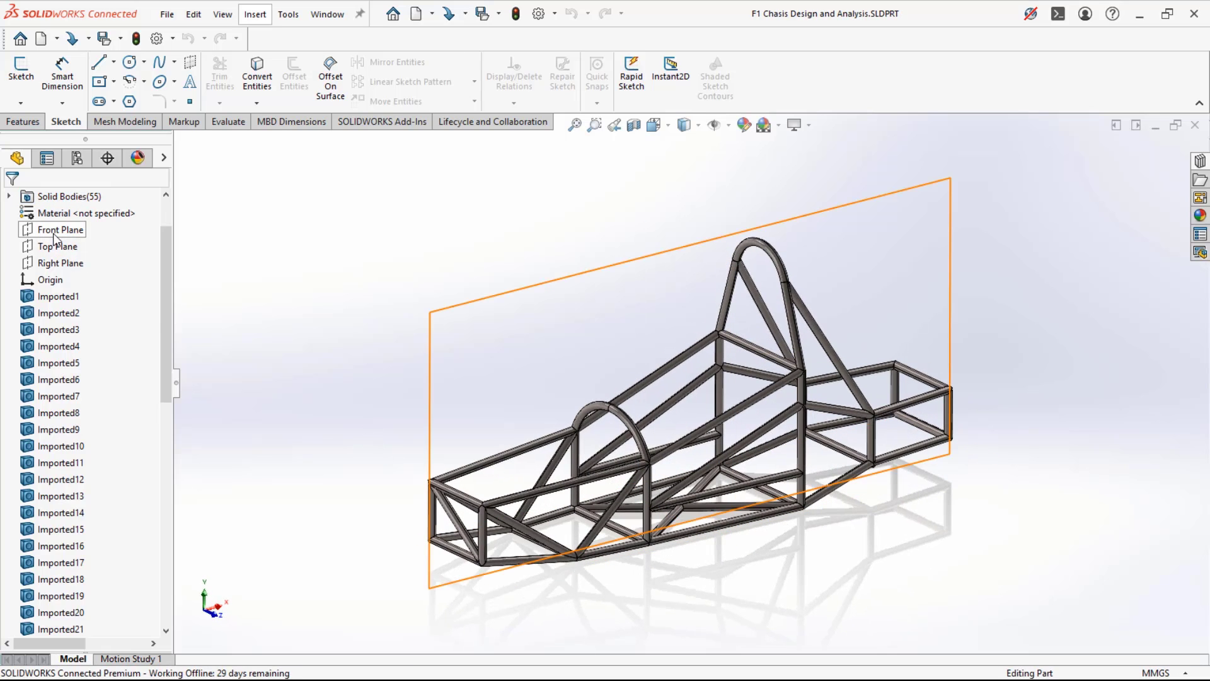
left_click(75, 229)
left_click(73, 216)
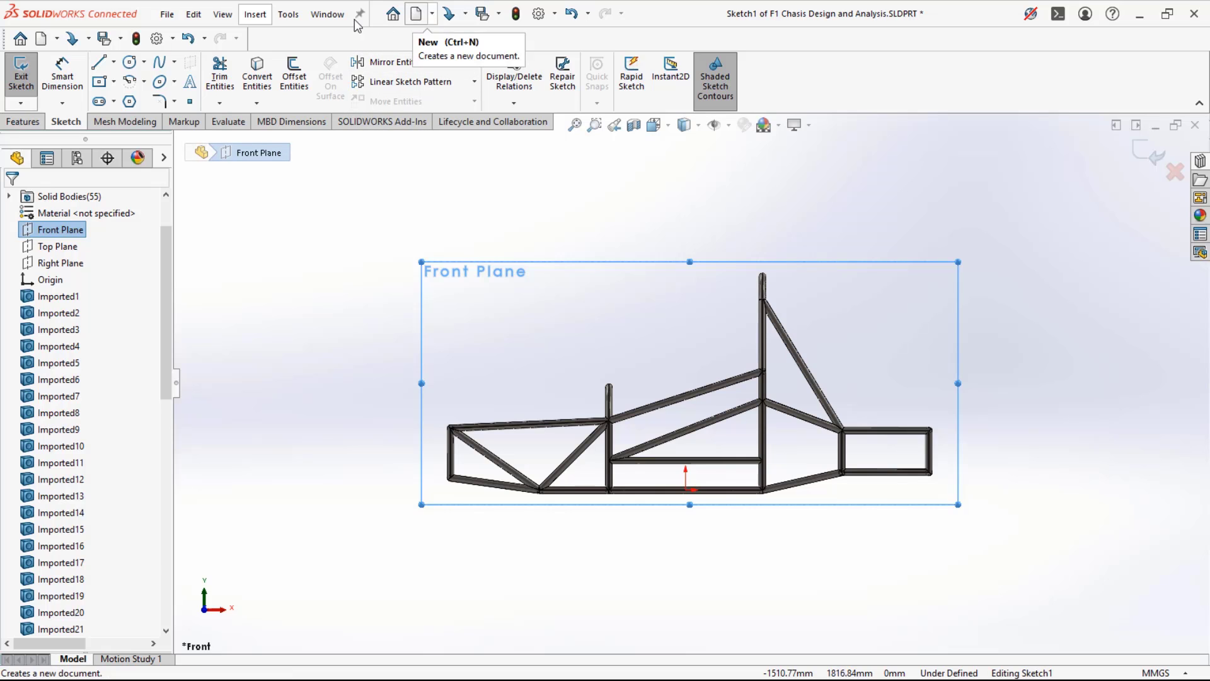
left_click(288, 14)
mouse_move(346, 438)
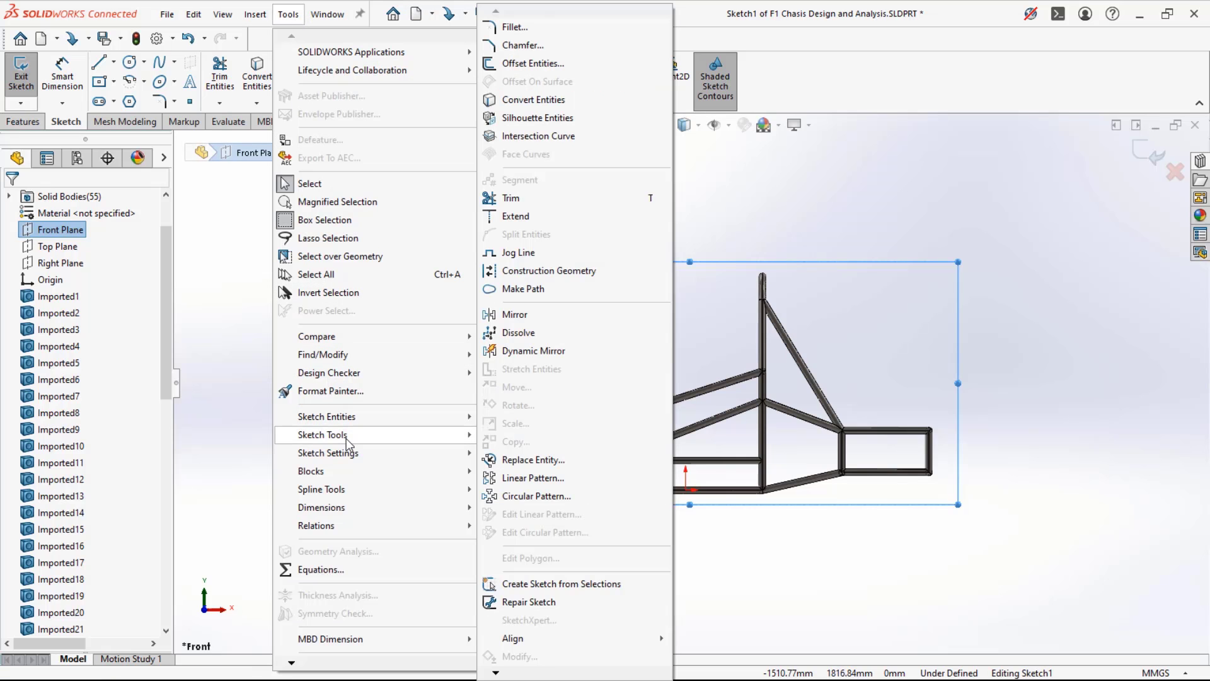
mouse_move(495, 672)
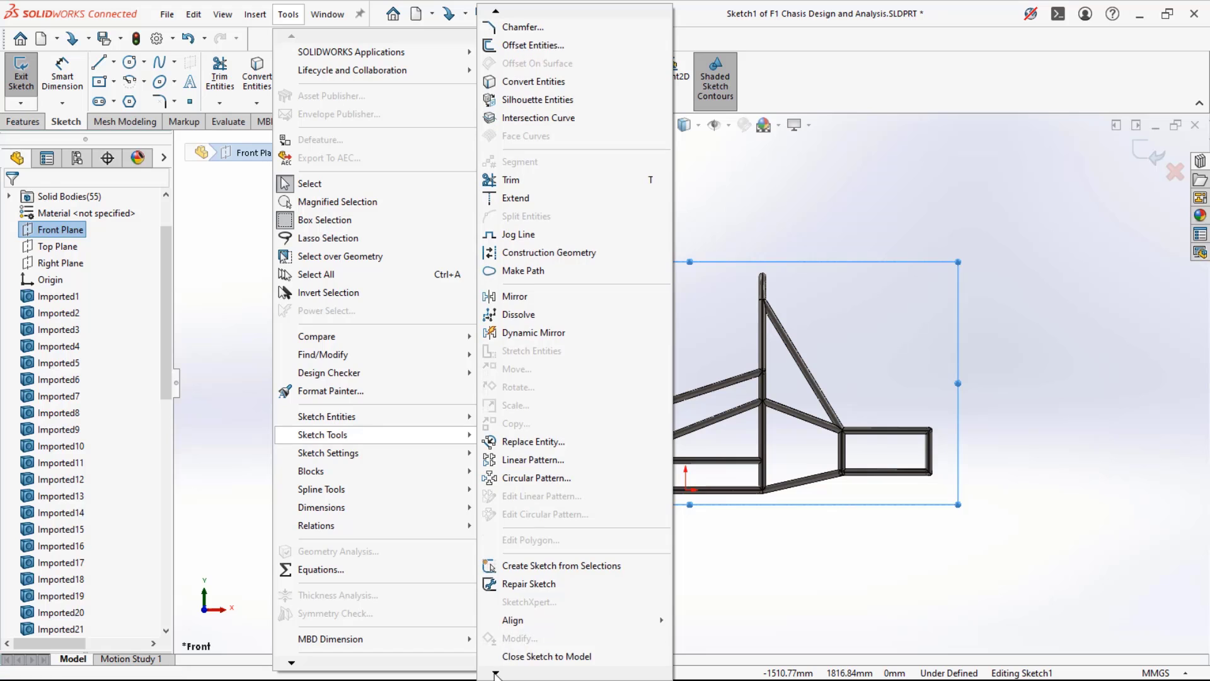
left_click(499, 661)
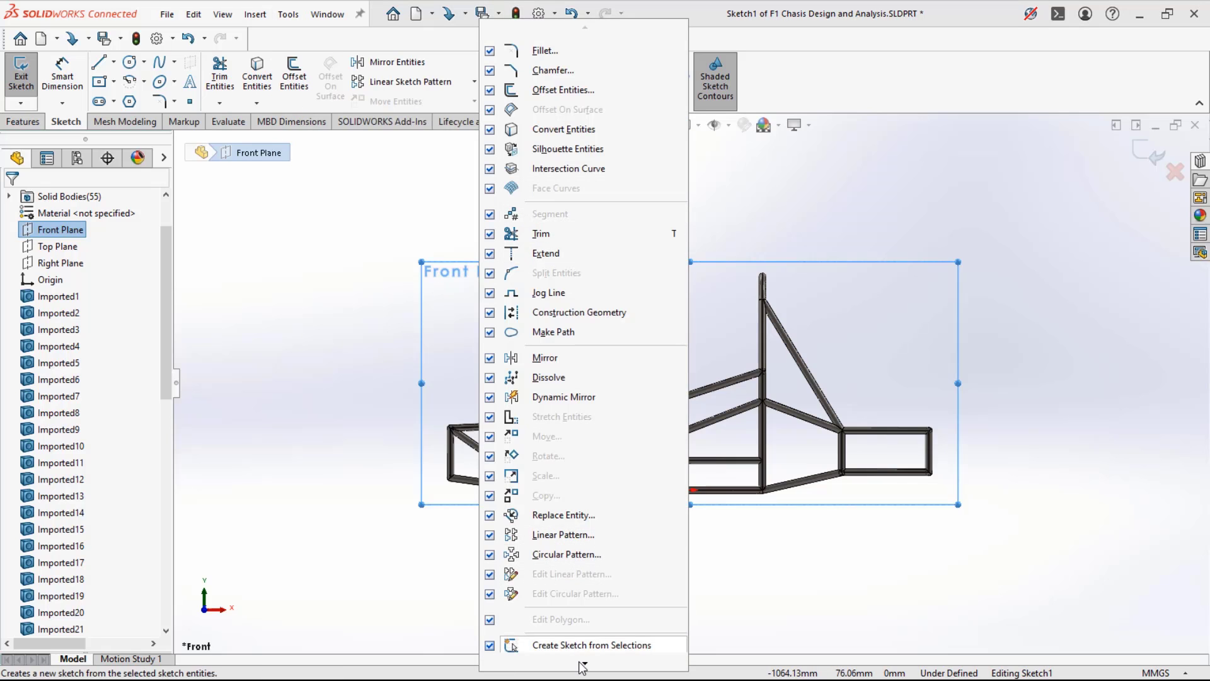
mouse_move(583, 665)
left_click(362, 497)
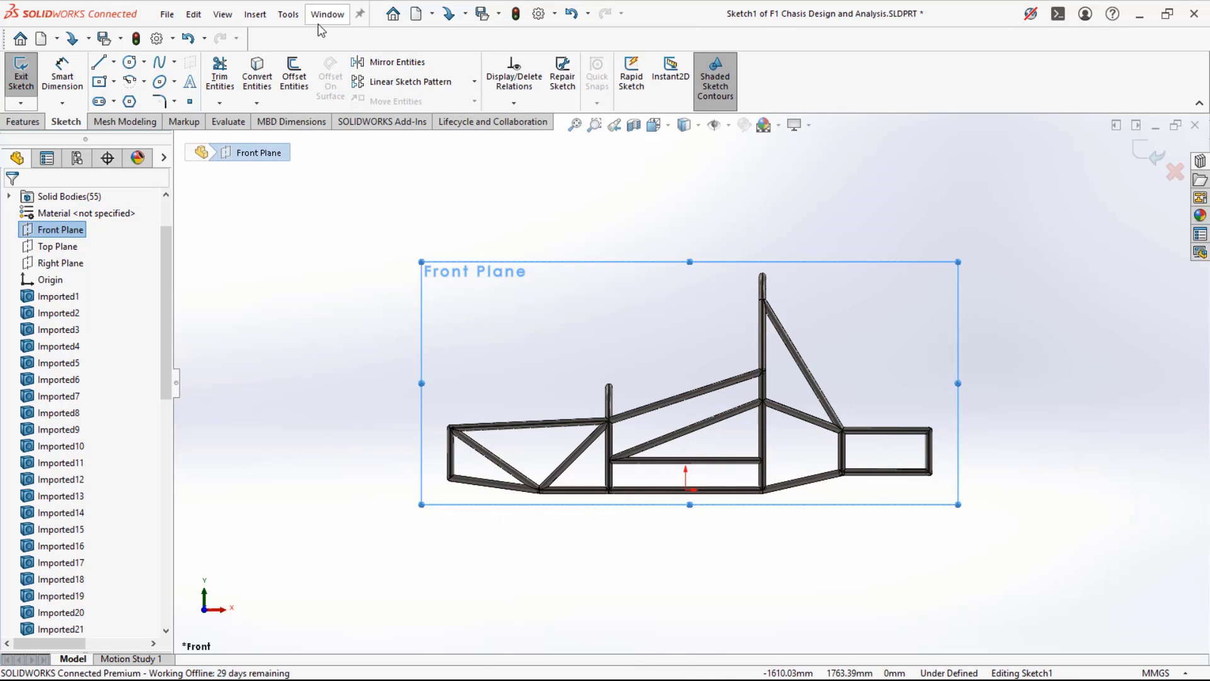
- Insert the Front image from the Desktop as a sketch picture in the Front Plane sketch
left_click(277, 20)
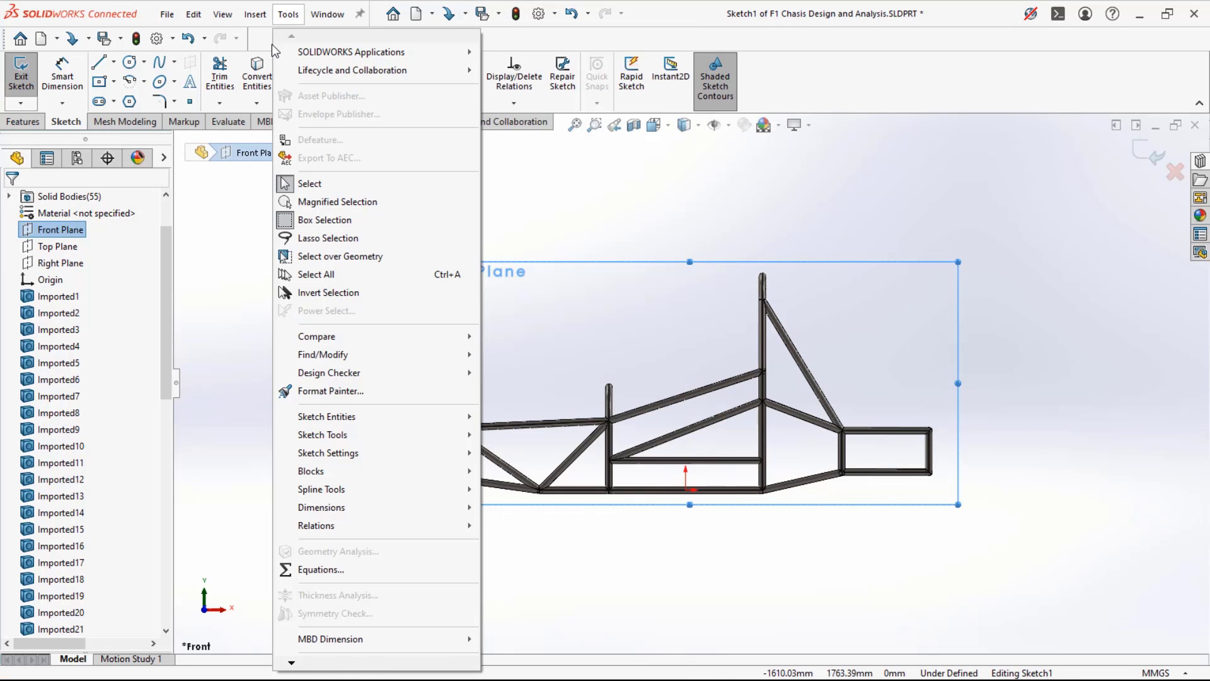
mouse_move(348, 436)
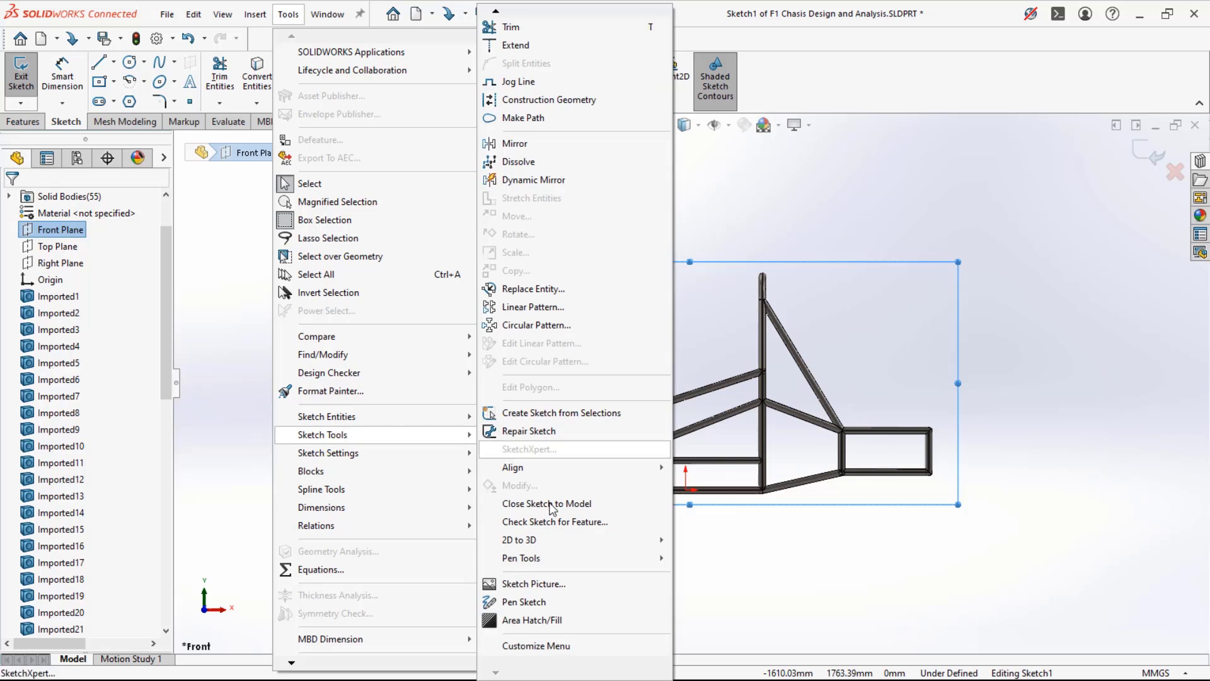
left_click(523, 585)
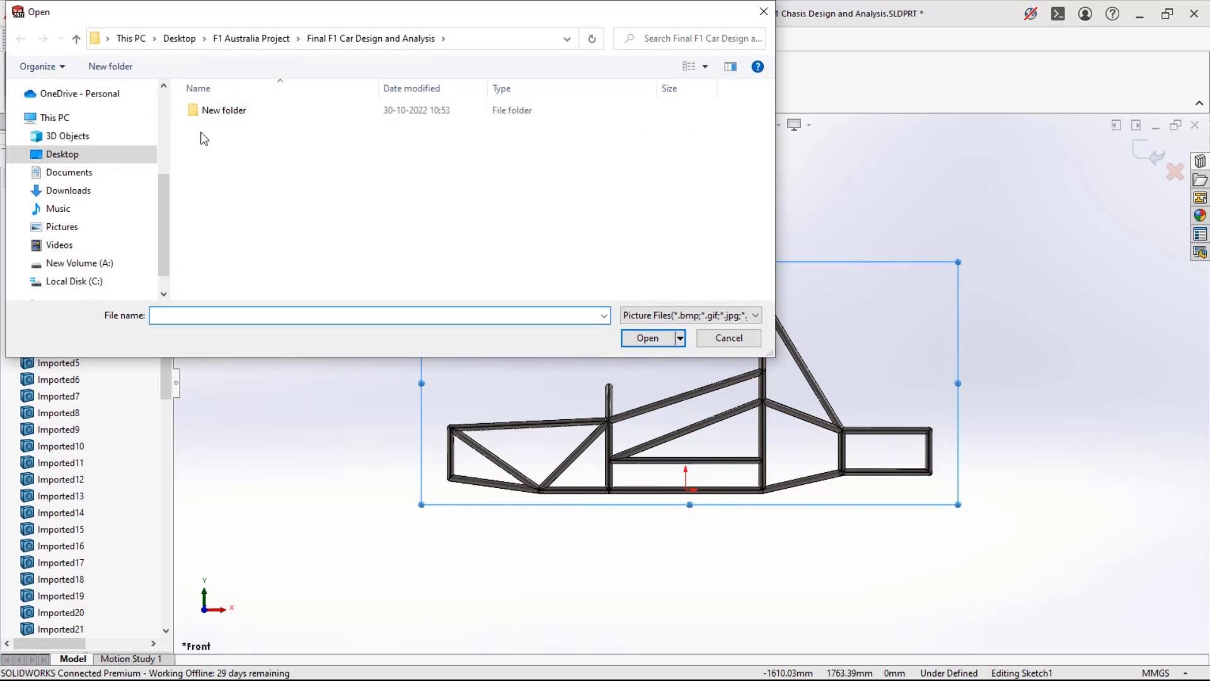
left_click(61, 154)
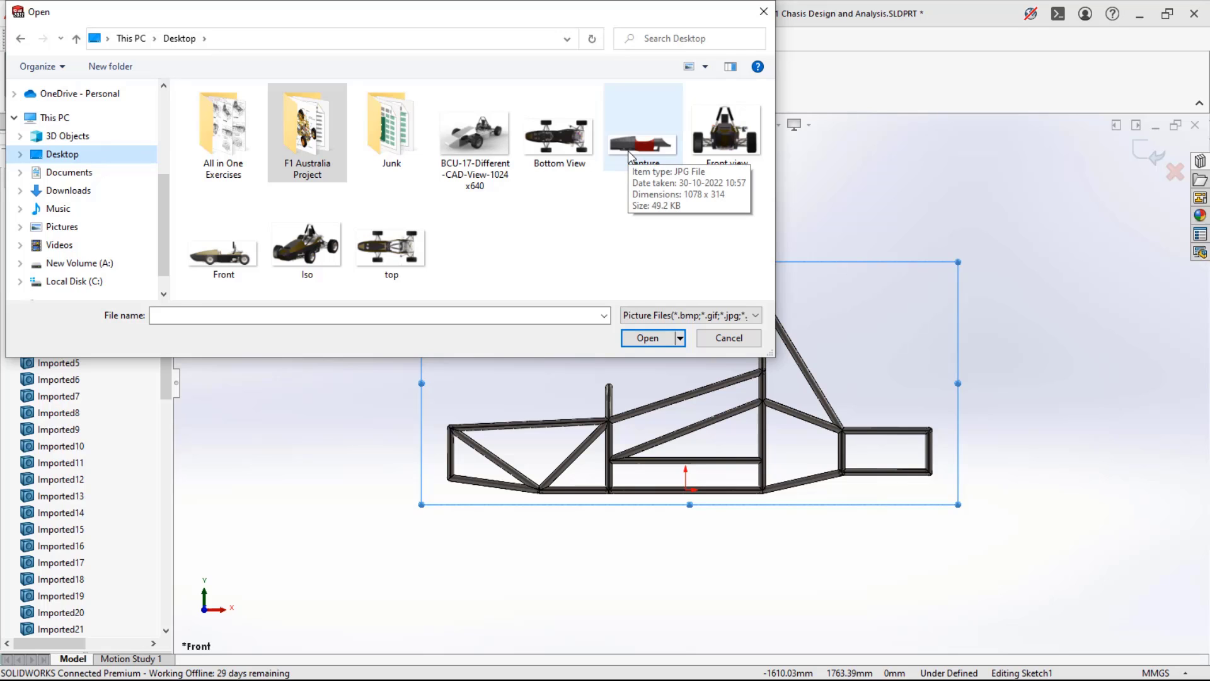
left_click(243, 247)
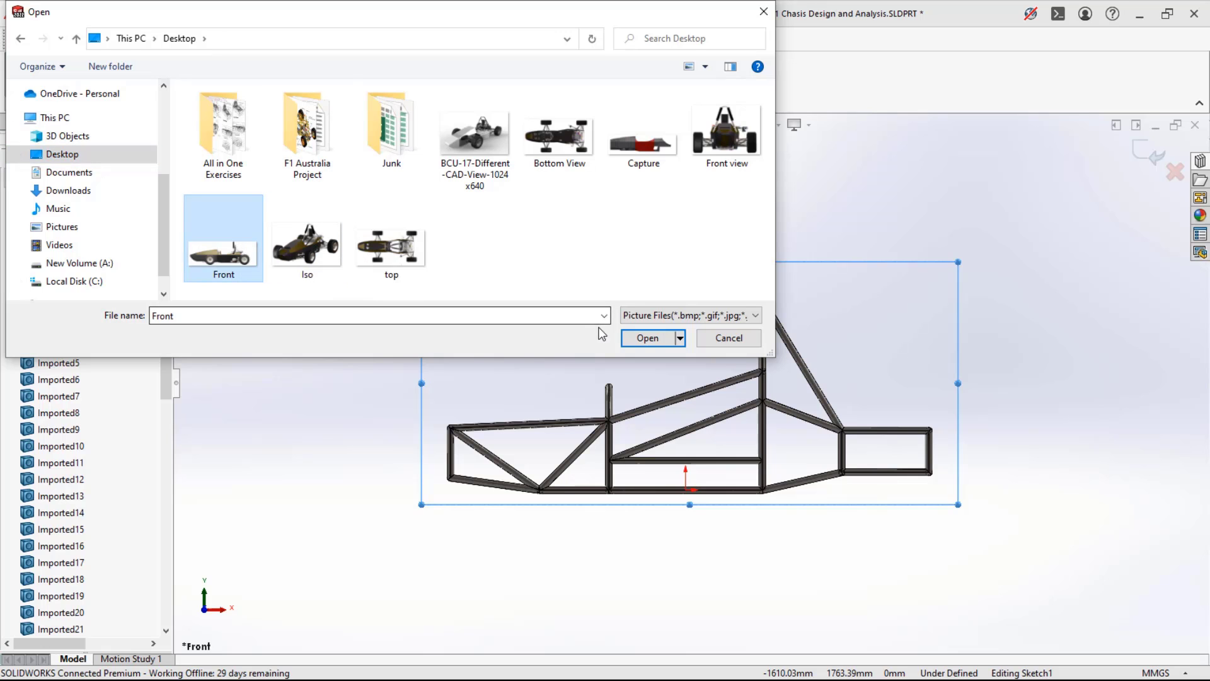
left_click(648, 338)
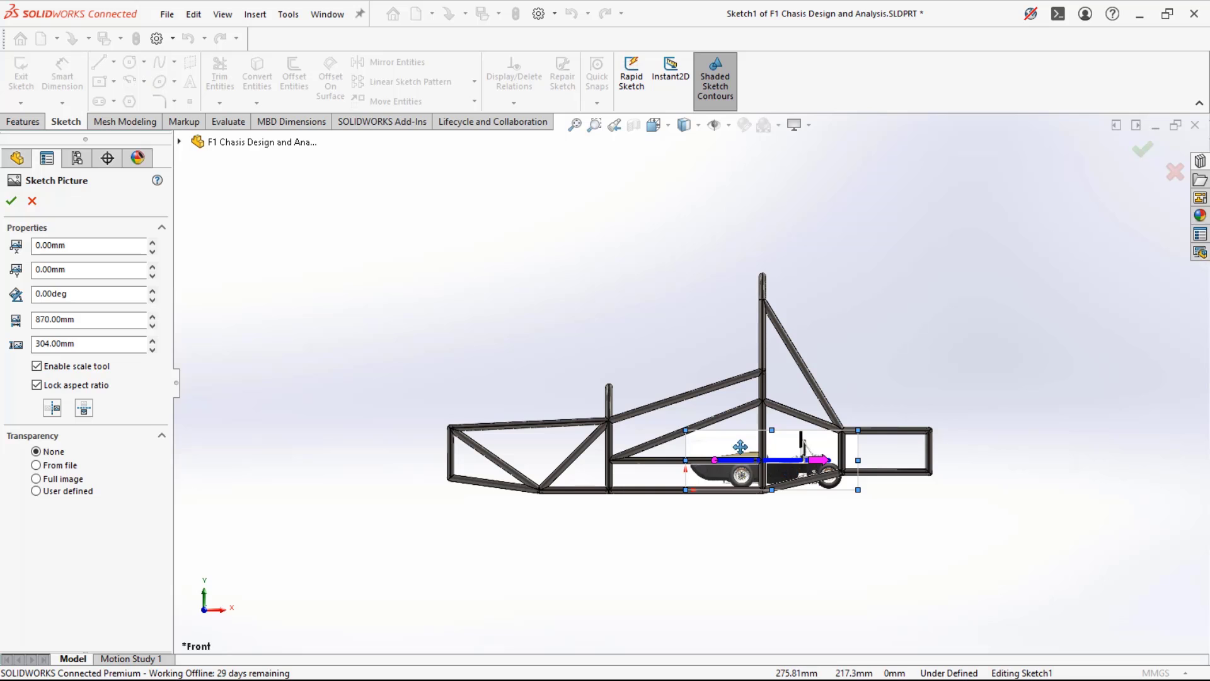
- Move and enlarge the side-view picture so the car lies over the whole chassis frame, and accept the placement
mouse_move(804, 444)
left_mouse_down()
mouse_move(657, 389)
mouse_move(441, 435)
left_mouse_up()
mouse_move(560, 417)
left_mouse_down()
mouse_move(800, 333)
mouse_move(945, 302)
left_mouse_up()
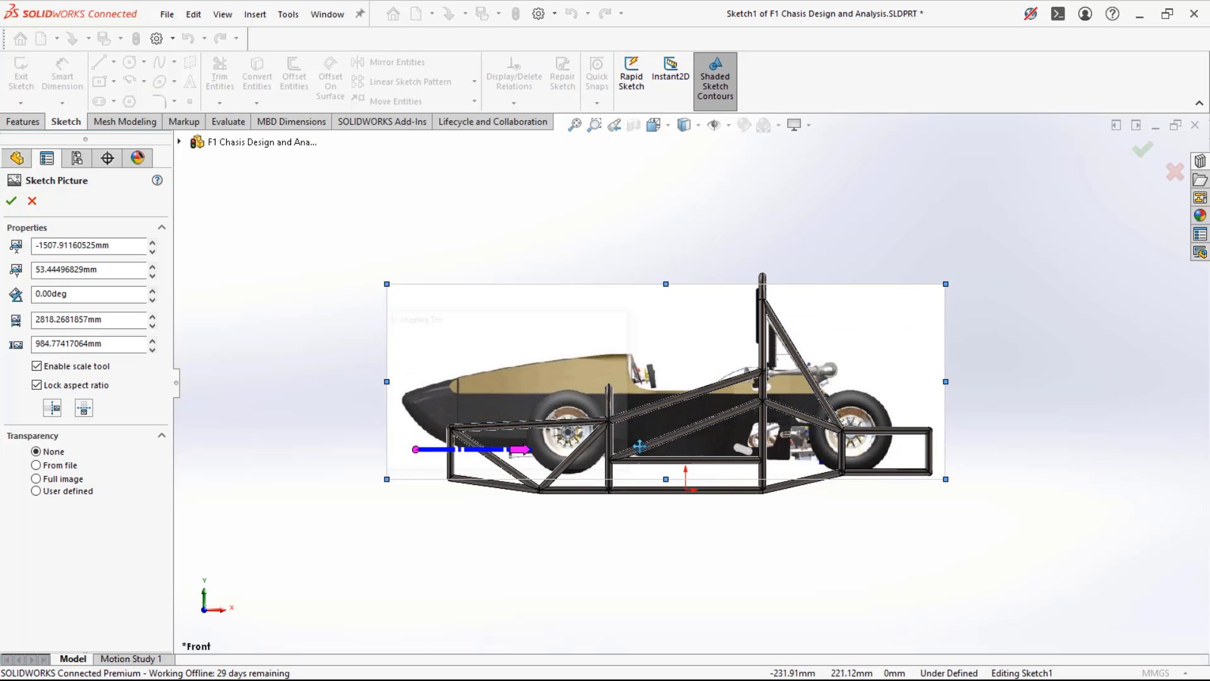
left_click(1142, 149)
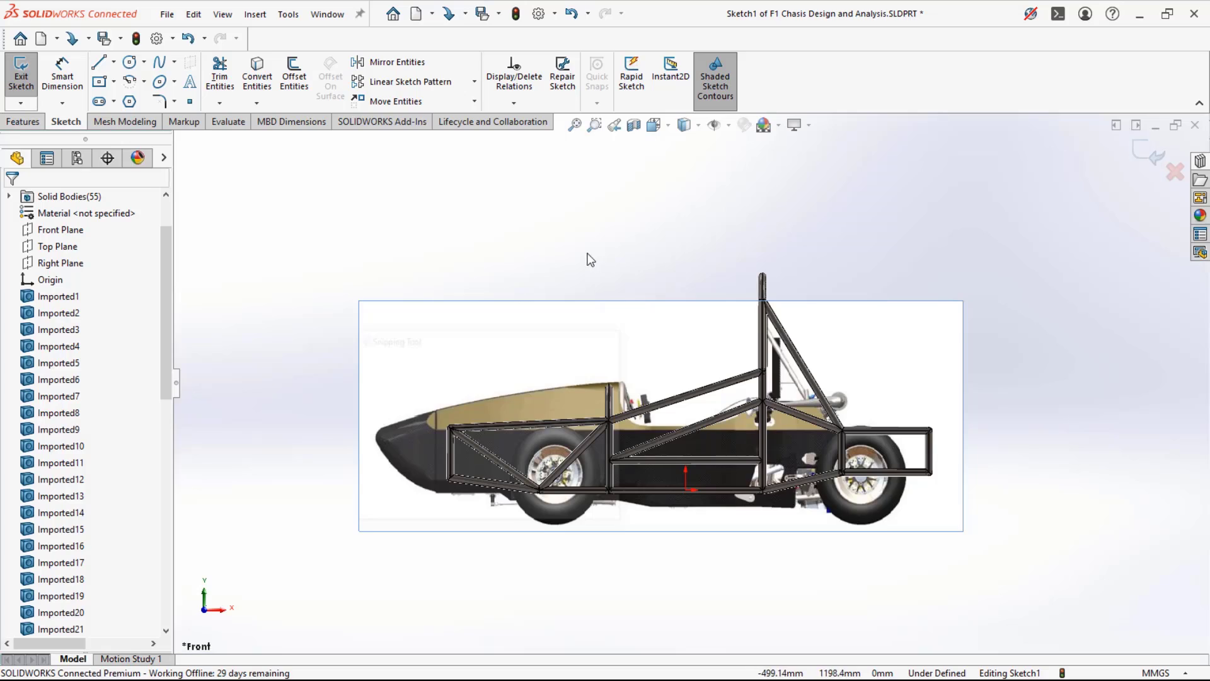
- Close the Front Plane picture sketch and start a new sketch on the Top Plane
mouse_move(590, 259)
middle_mouse_down()
mouse_move(616, 310)
mouse_move(656, 554)
mouse_move(575, 309)
mouse_move(641, 273)
mouse_move(592, 340)
mouse_move(610, 330)
mouse_move(611, 243)
mouse_move(584, 255)
middle_mouse_up()
key("f")
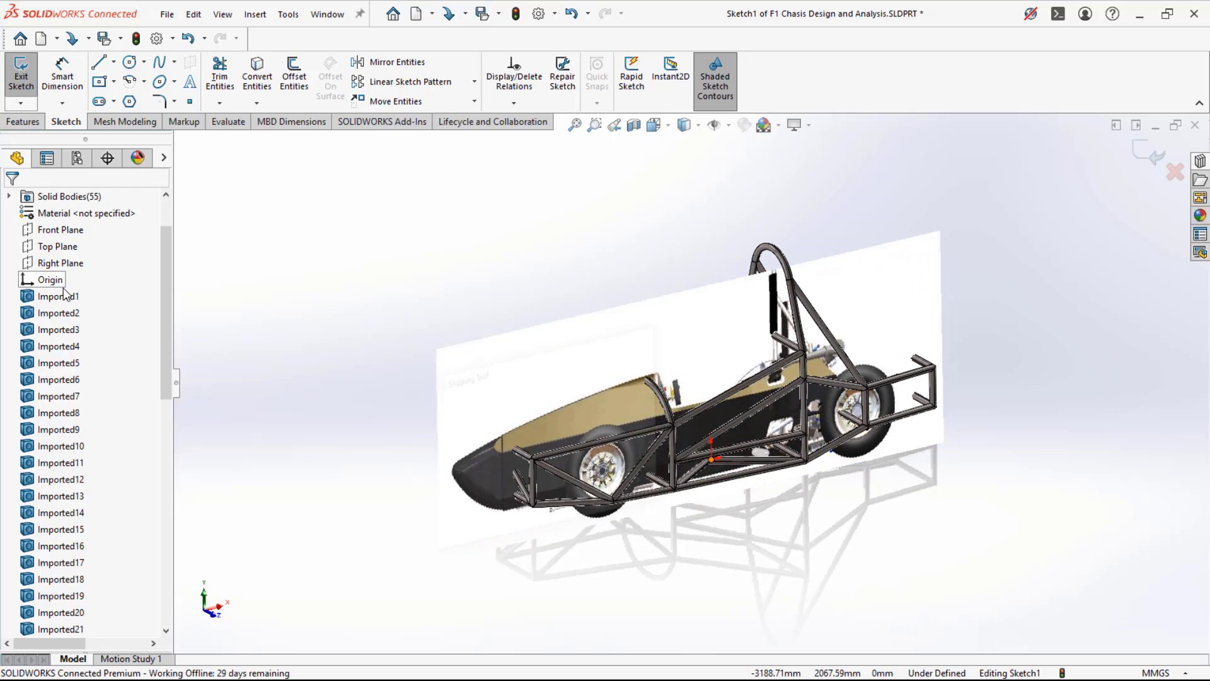
left_click(57, 246)
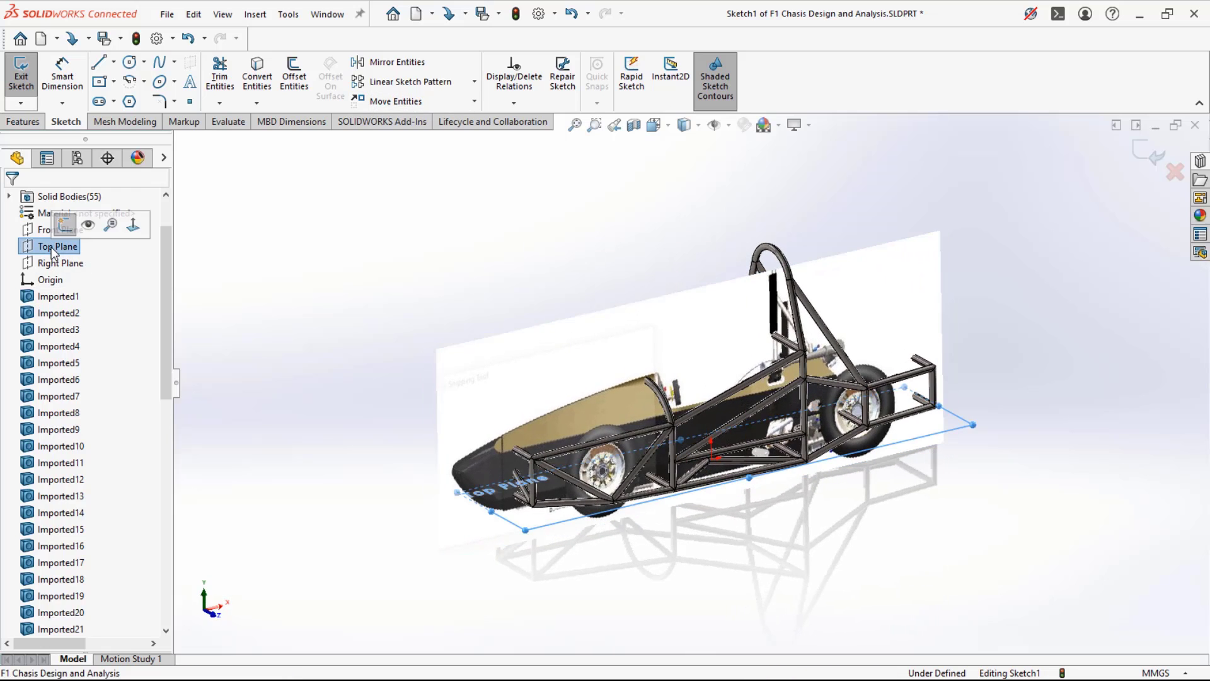
left_click(298, 265)
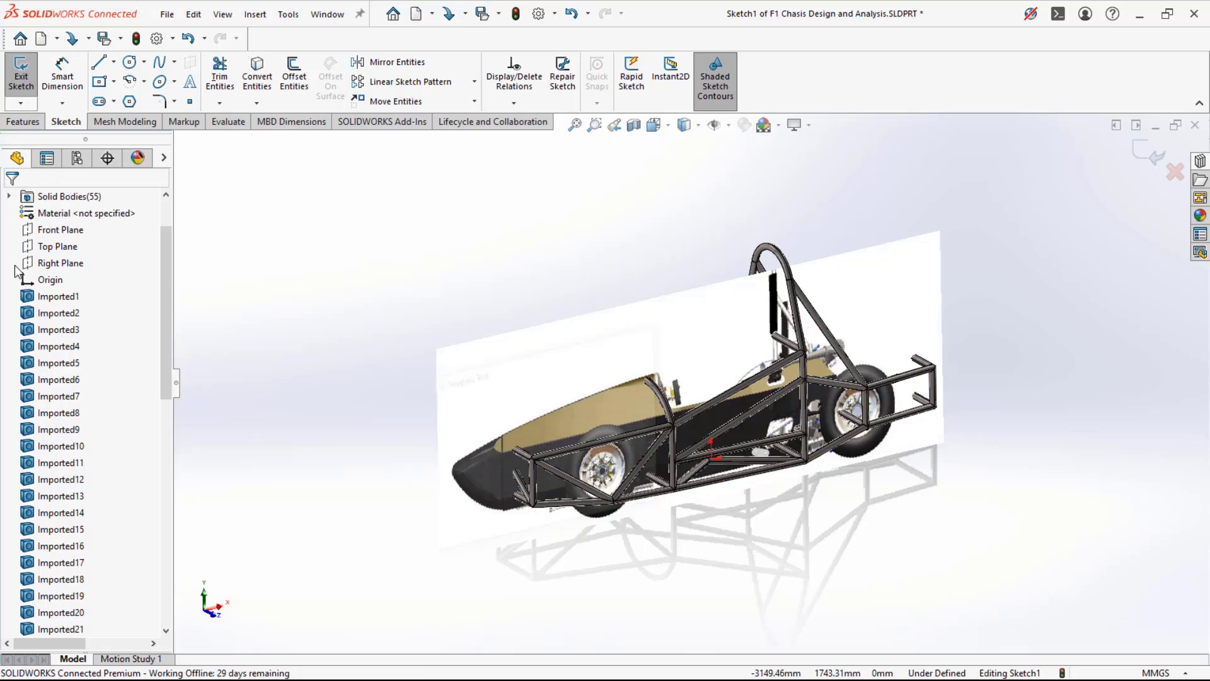
left_click(1146, 159)
left_click(66, 247)
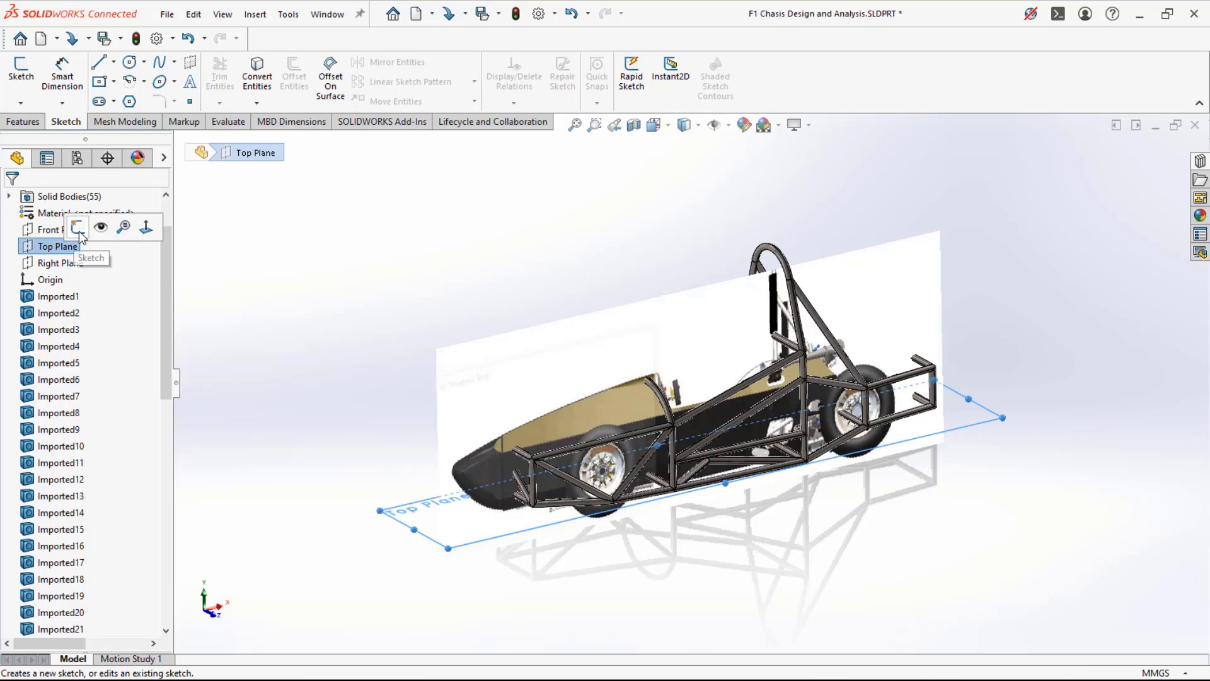
left_click(79, 229)
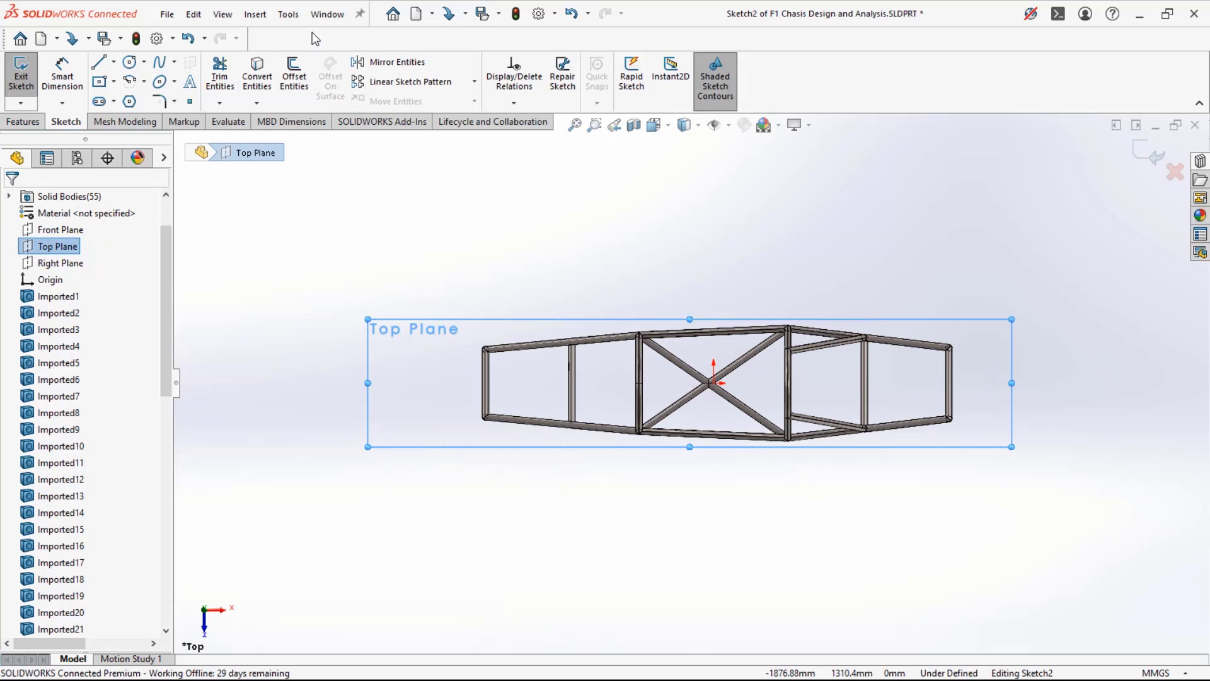
- Insert the top image from the Desktop as a sketch picture in the Top Plane sketch
left_click(269, 14)
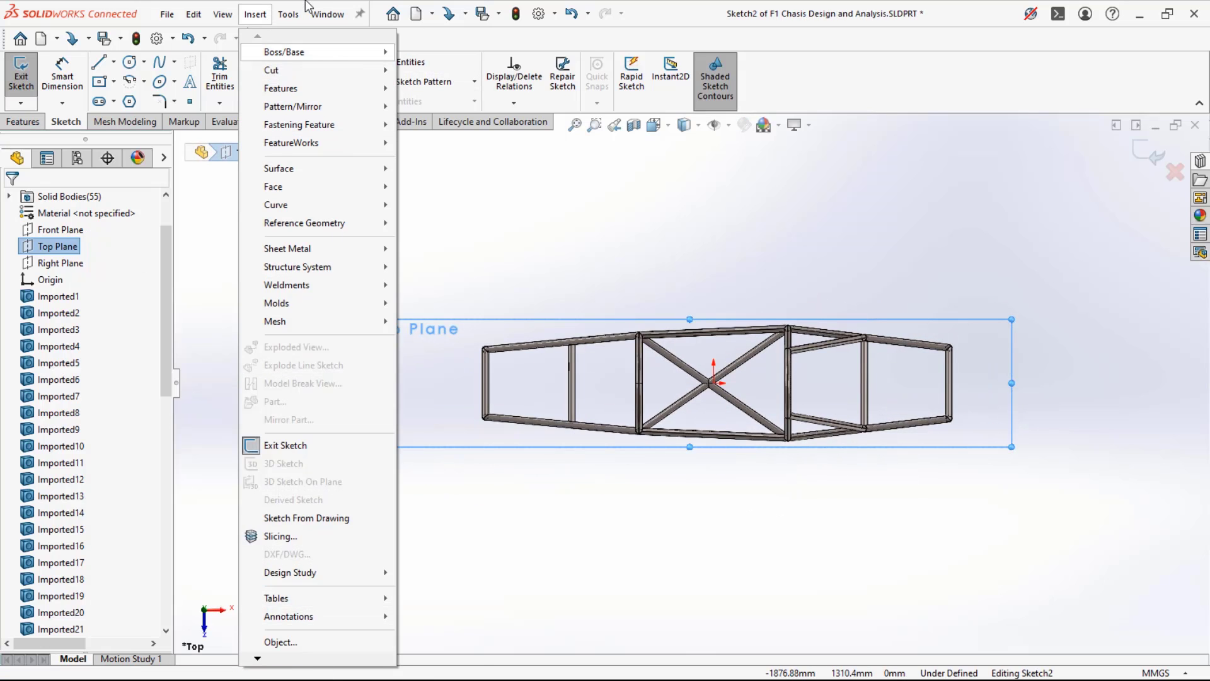
mouse_move(288, 14)
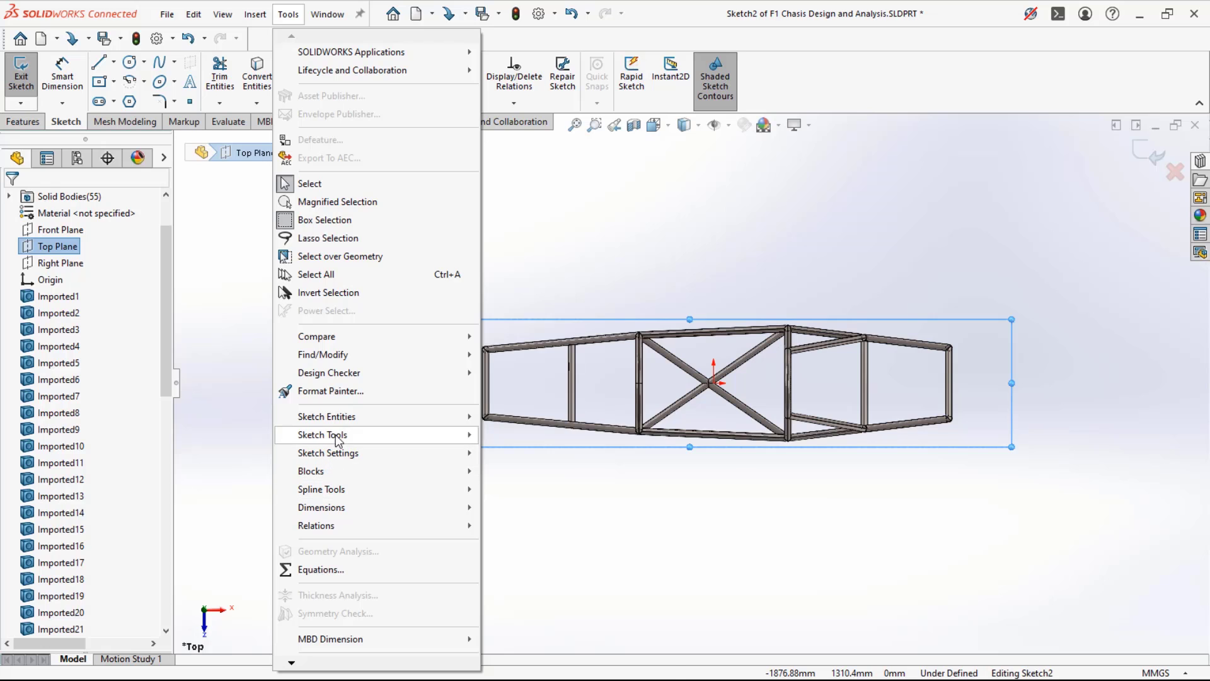
mouse_move(338, 436)
left_click(528, 585)
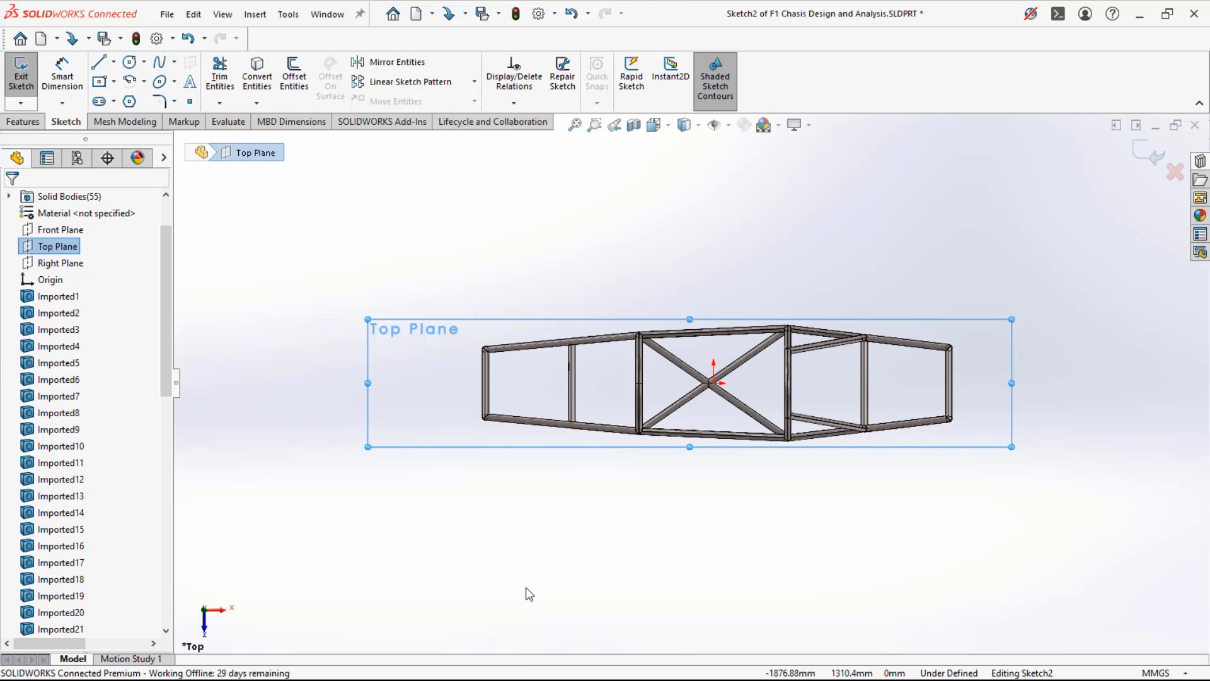
left_click(413, 246)
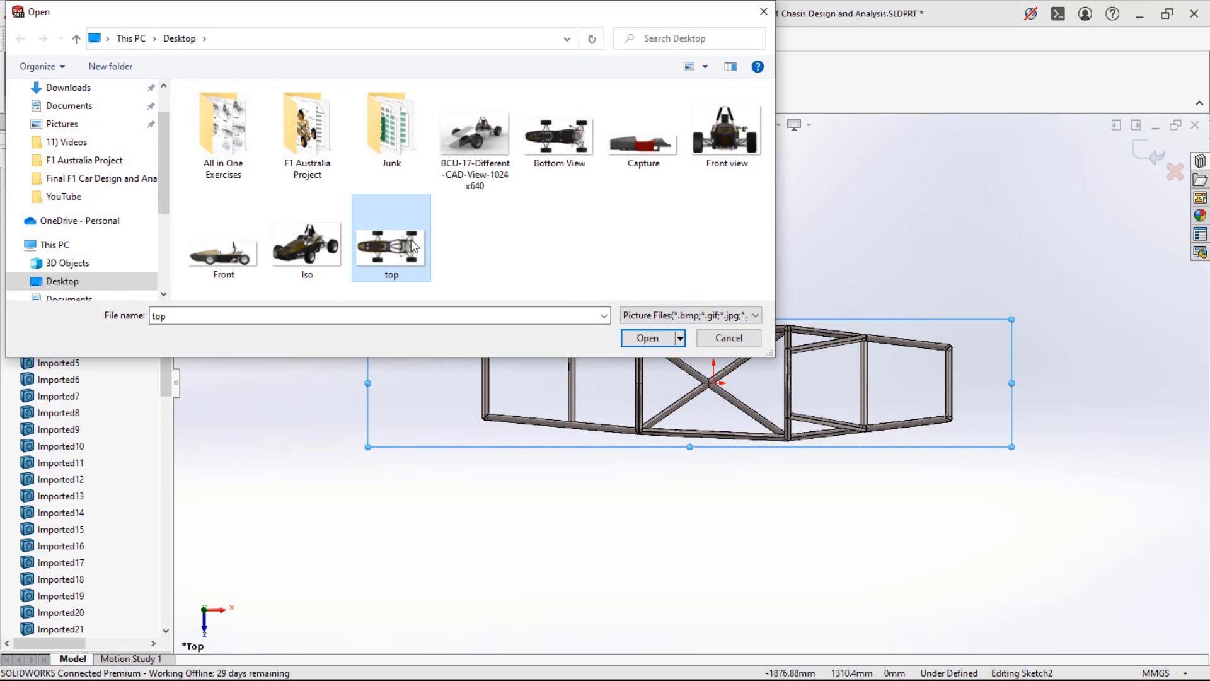
left_click(638, 338)
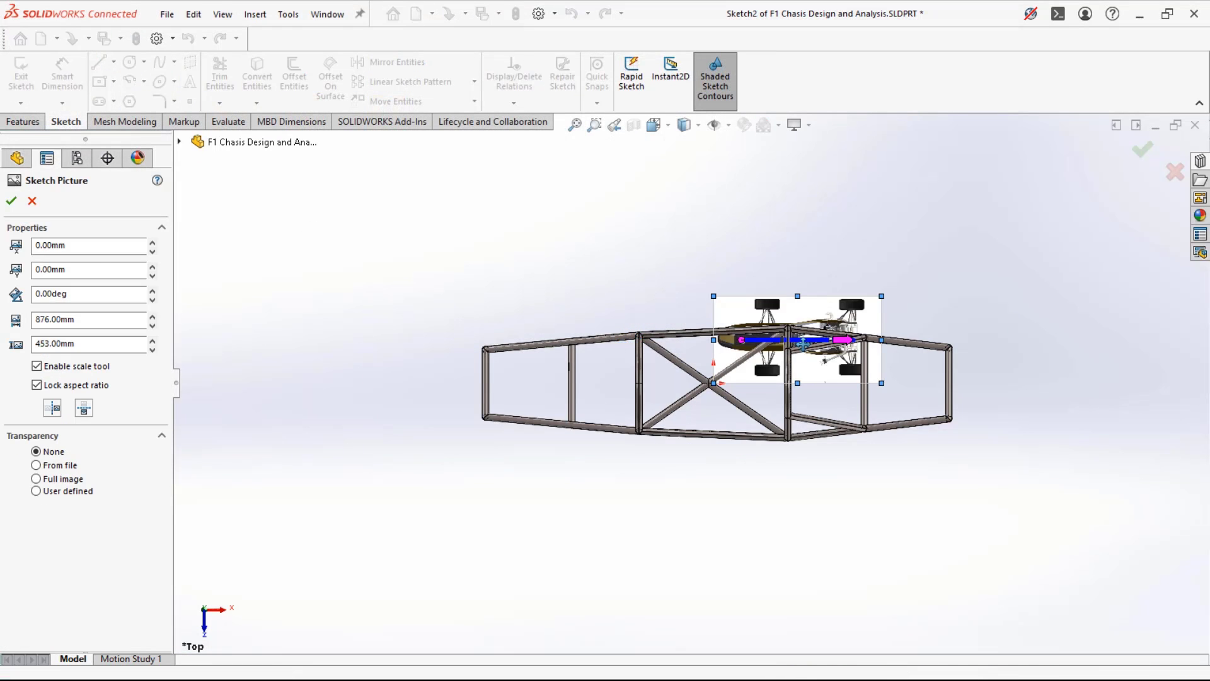
- Move and enlarge the top-view picture to about 3058.5 by 1791.6 mm so the car lies over the chassis, and close its sketch
mouse_move(773, 344)
left_mouse_down()
mouse_move(746, 383)
mouse_move(692, 389)
left_mouse_up()
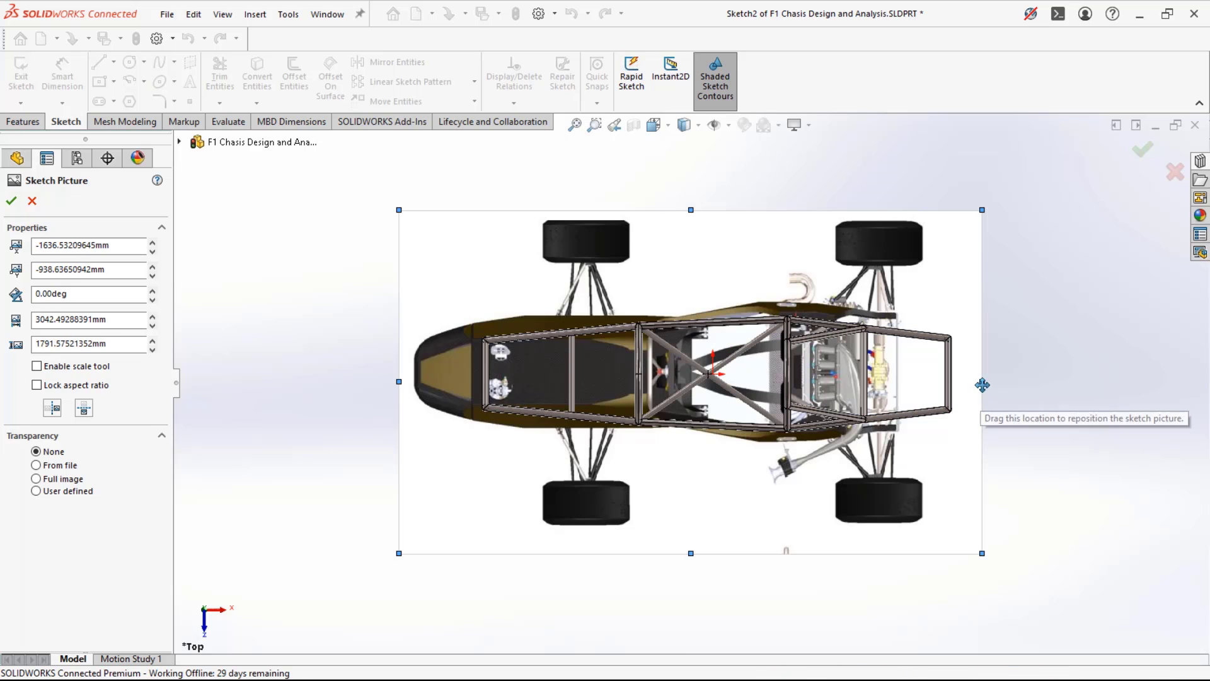
mouse_move(646, 575)
middle_mouse_down()
mouse_move(634, 262)
mouse_move(654, 386)
mouse_move(729, 341)
mouse_move(819, 372)
middle_mouse_up()
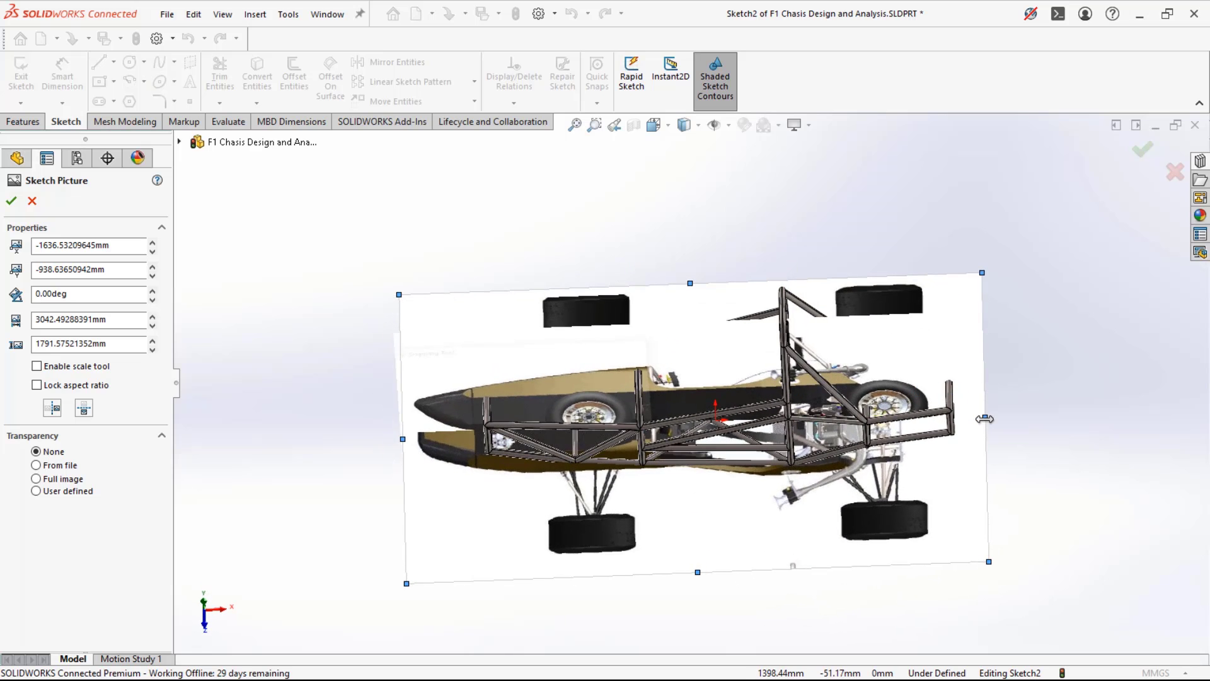
left_click_drag(987, 418, 989, 419)
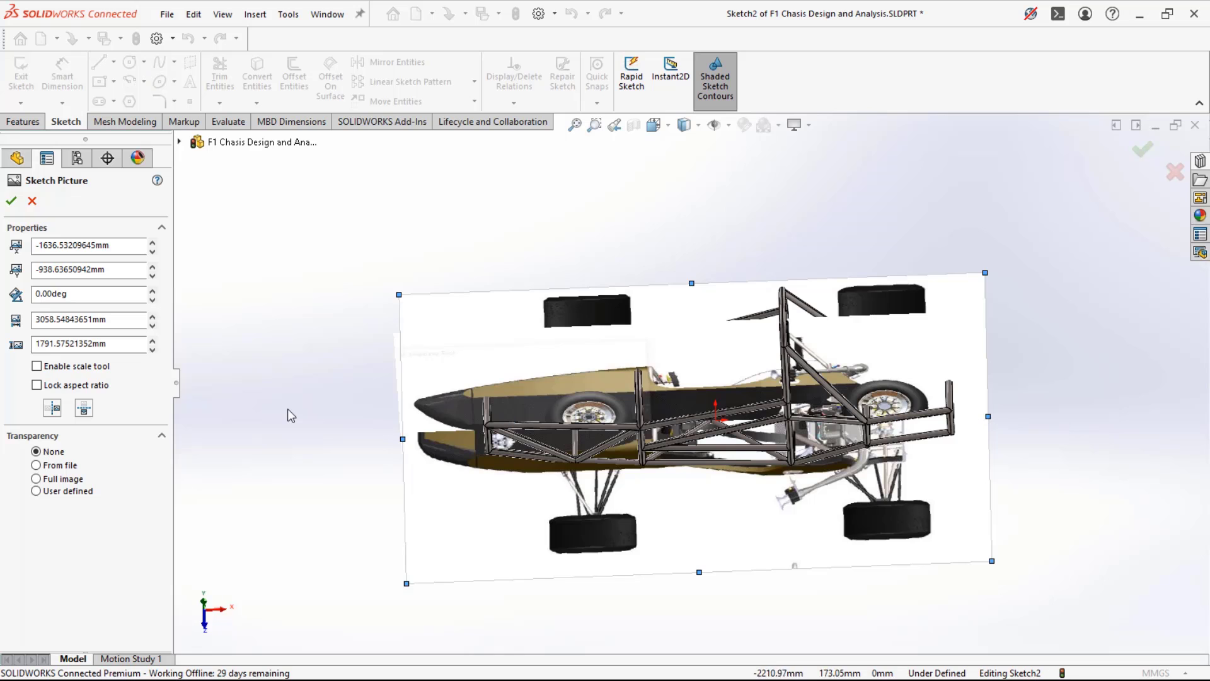
middle_click_drag(288, 419, 286, 218)
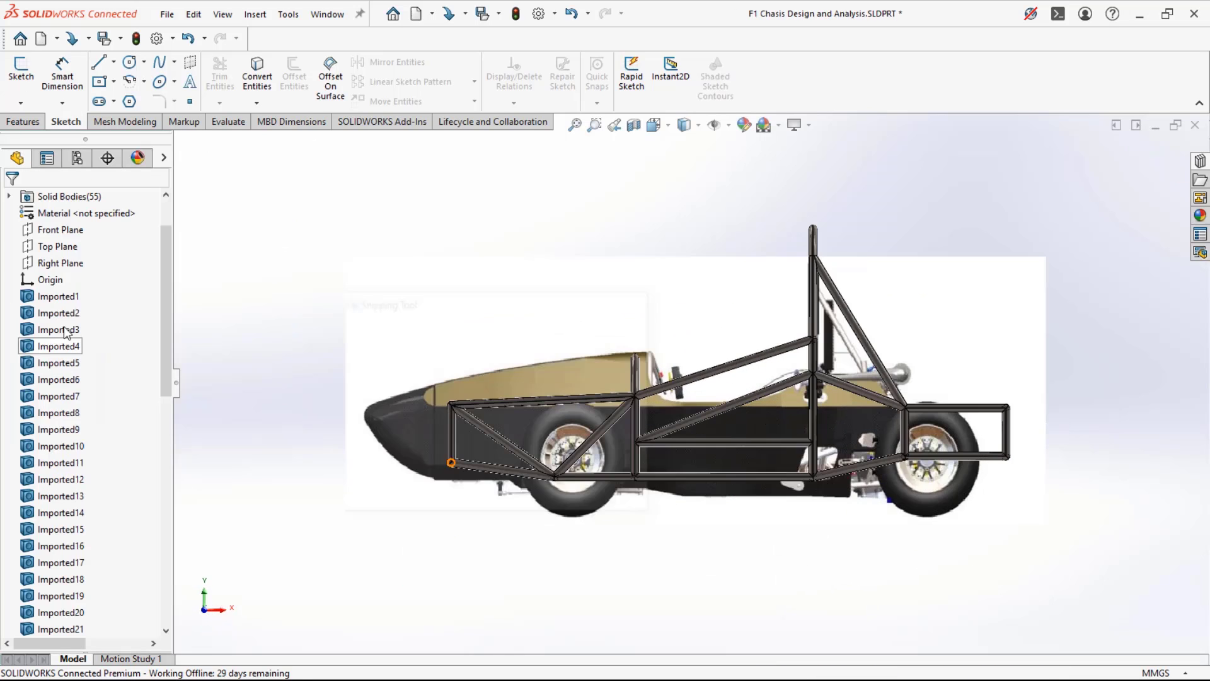
- Start a new sketch on the Front Plane and draw a three-point spline along the front body's upper edge, ending on top of the front hoop
left_click(61, 230)
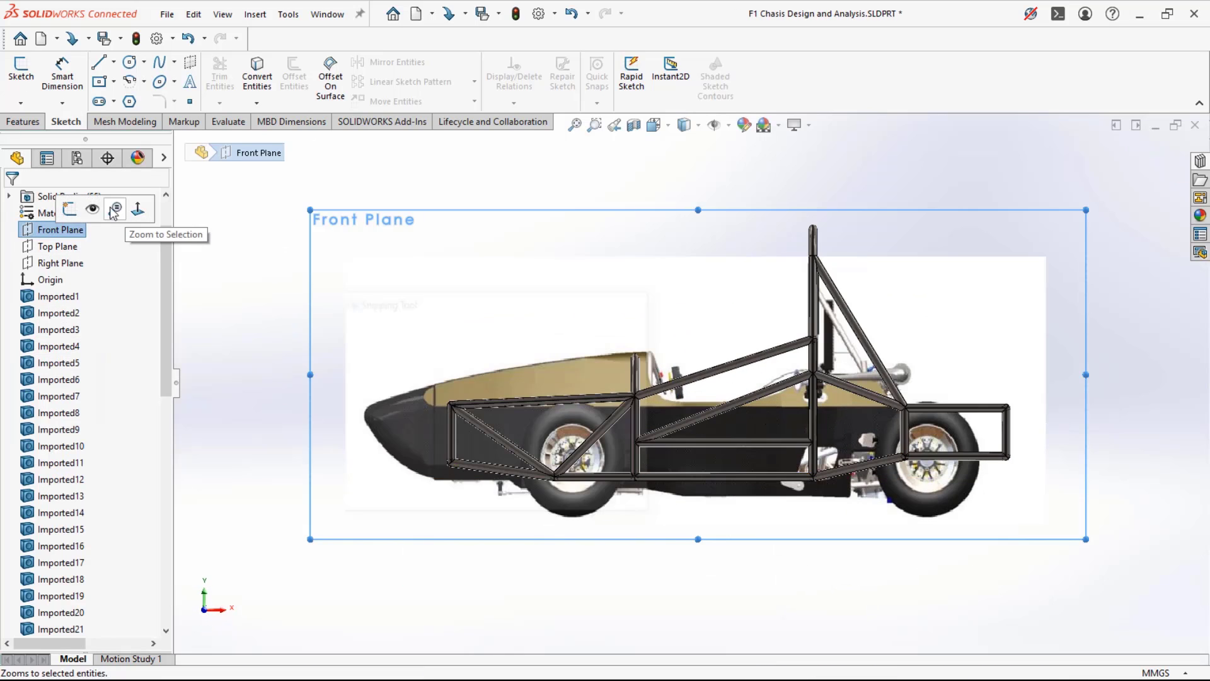
left_click(71, 210)
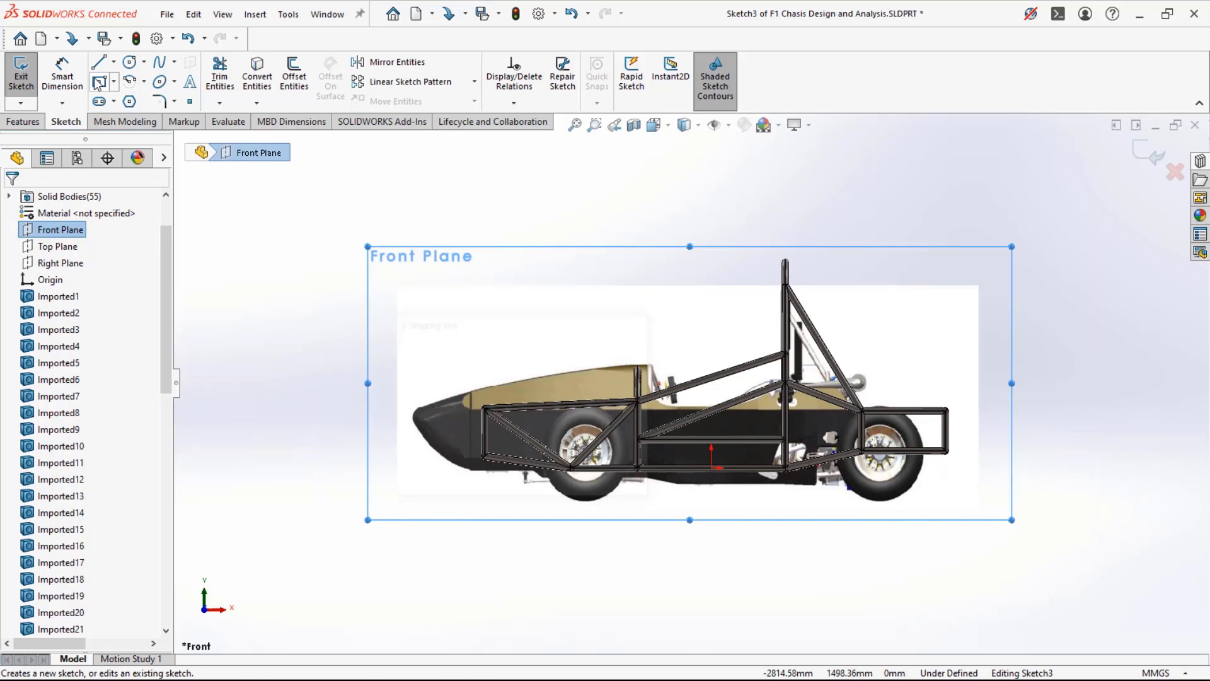
left_click(99, 62)
scroll(593, 388, "down", 3)
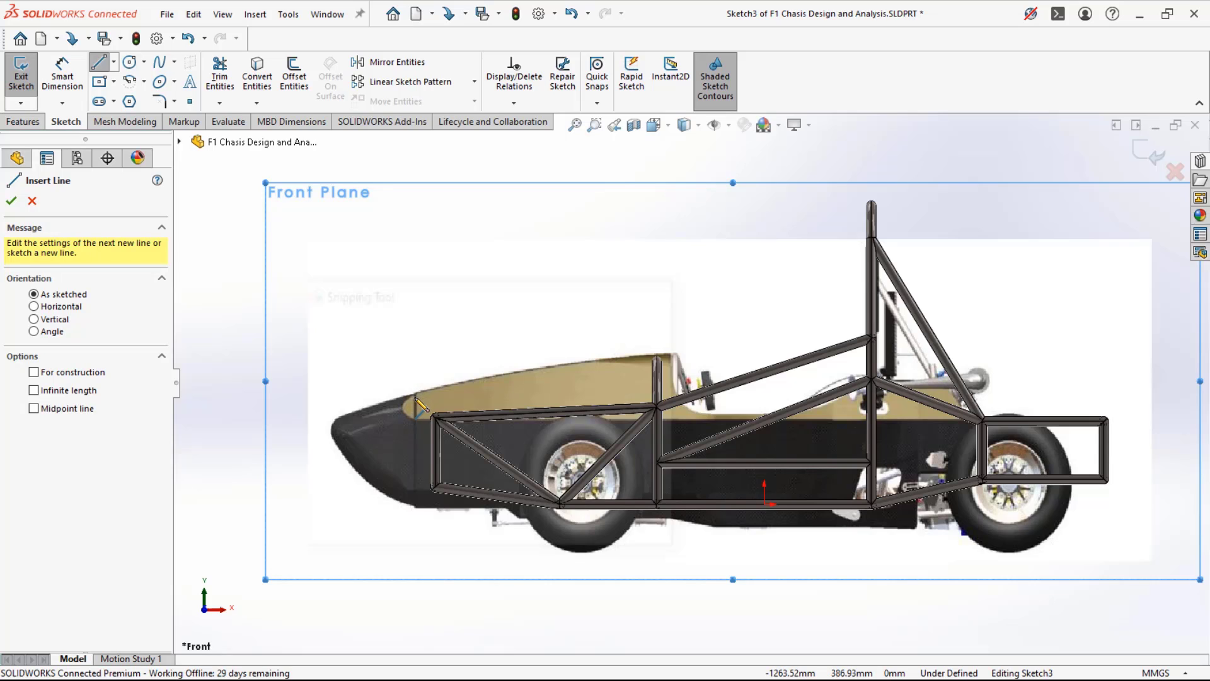
left_click(161, 62)
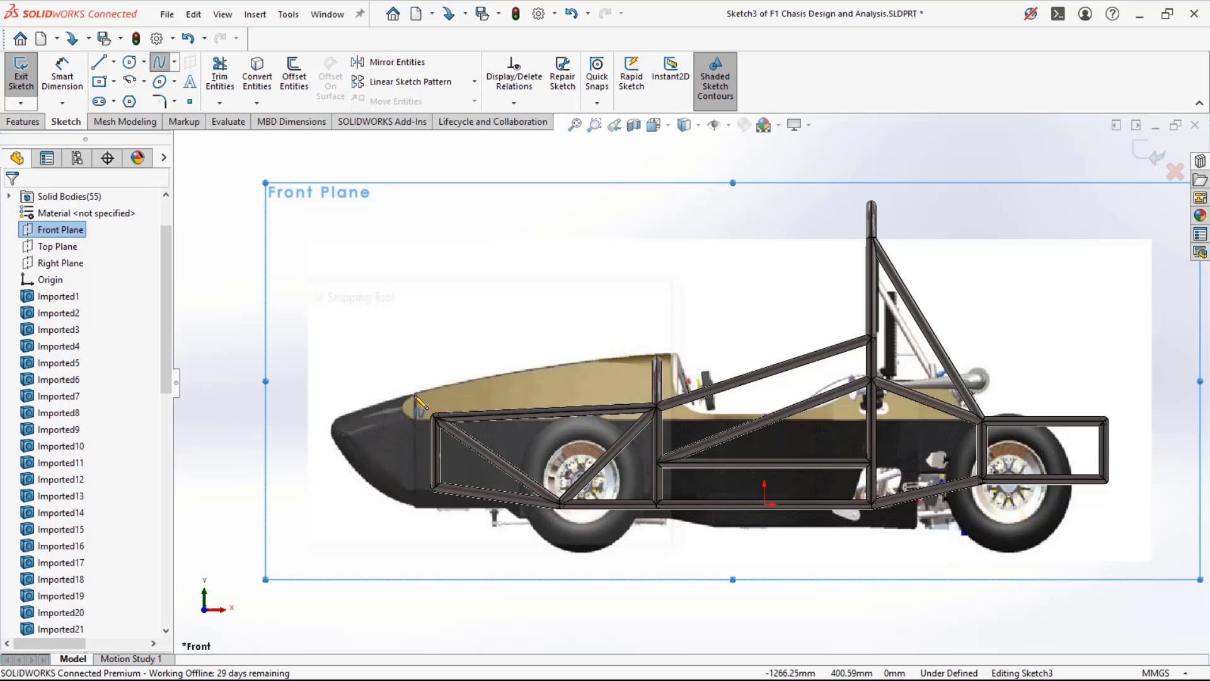
left_click(414, 401)
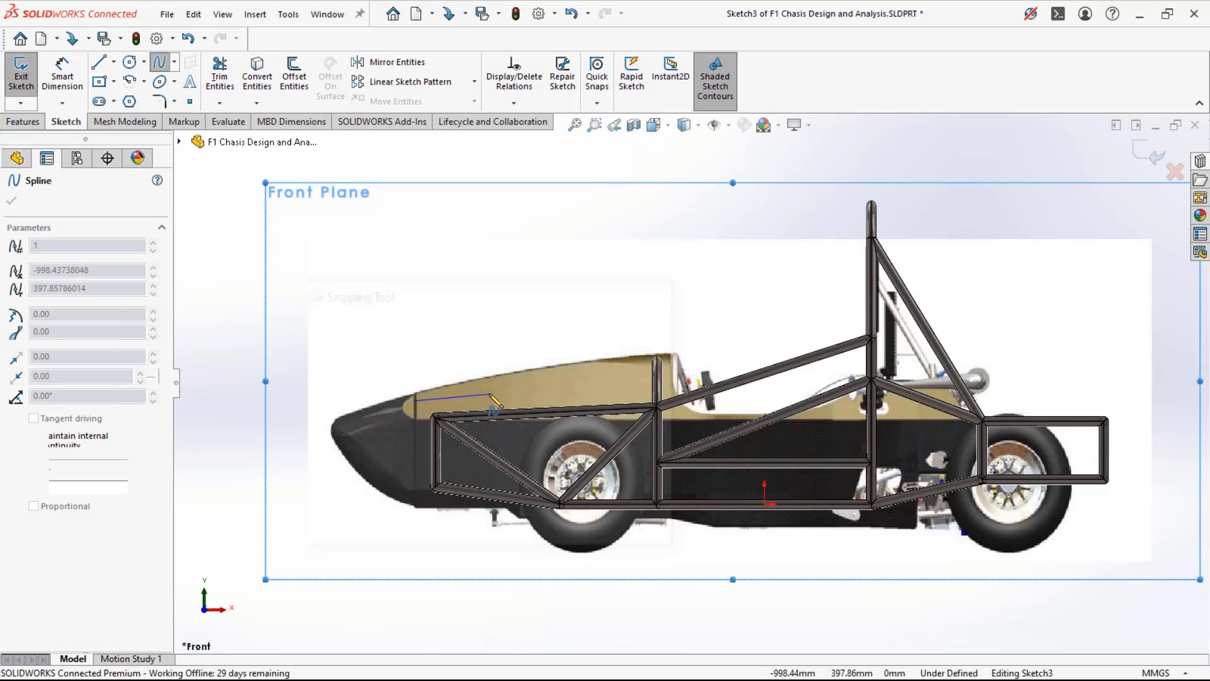
left_click(502, 383)
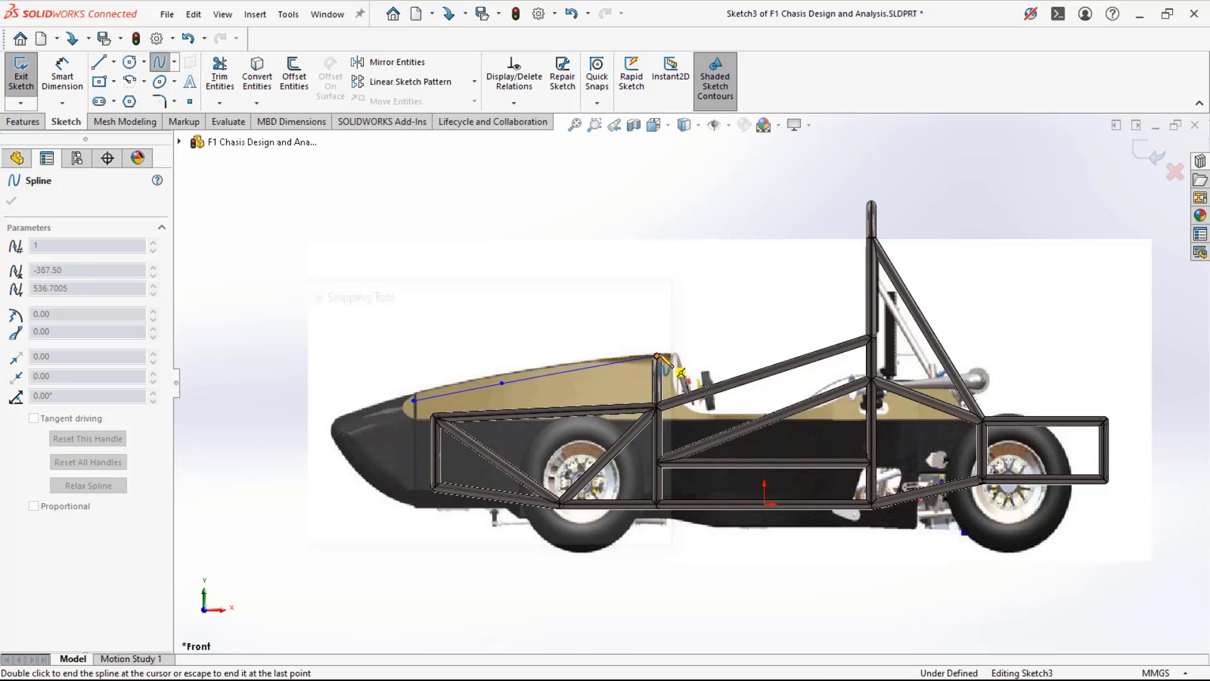
left_click(657, 356)
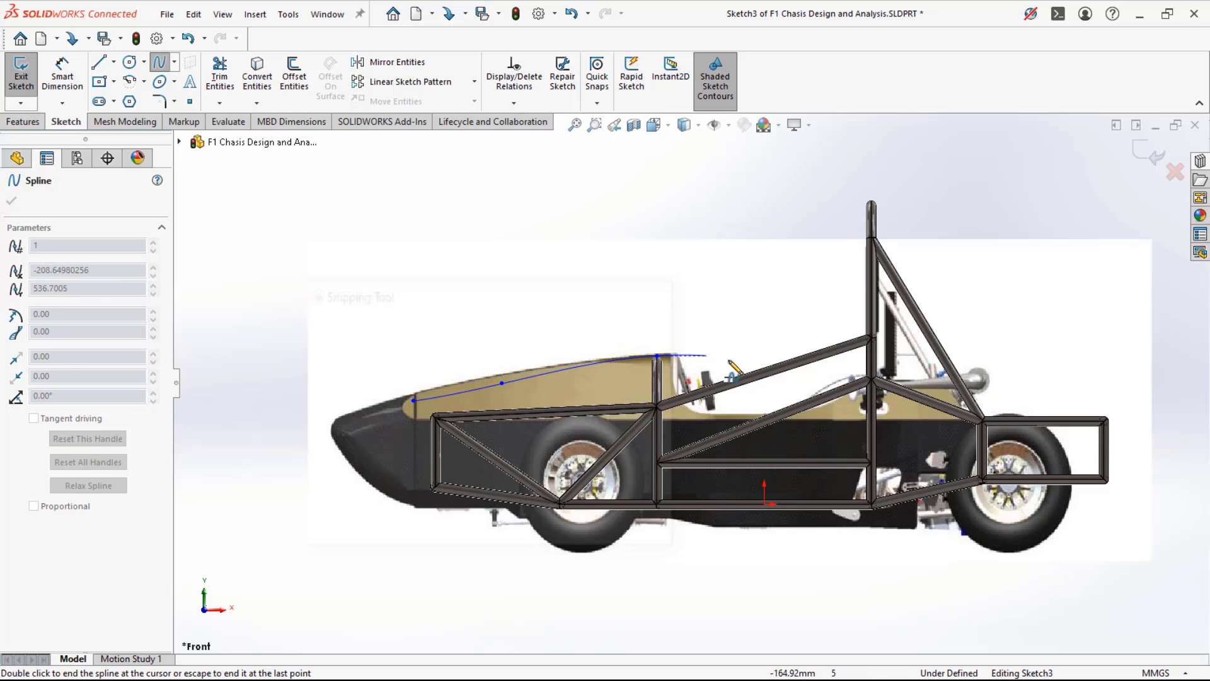
key("Escape")
- Move the spline's middle point up and rearward so the curve follows the body's upper contour in the picture
left_click(502, 383)
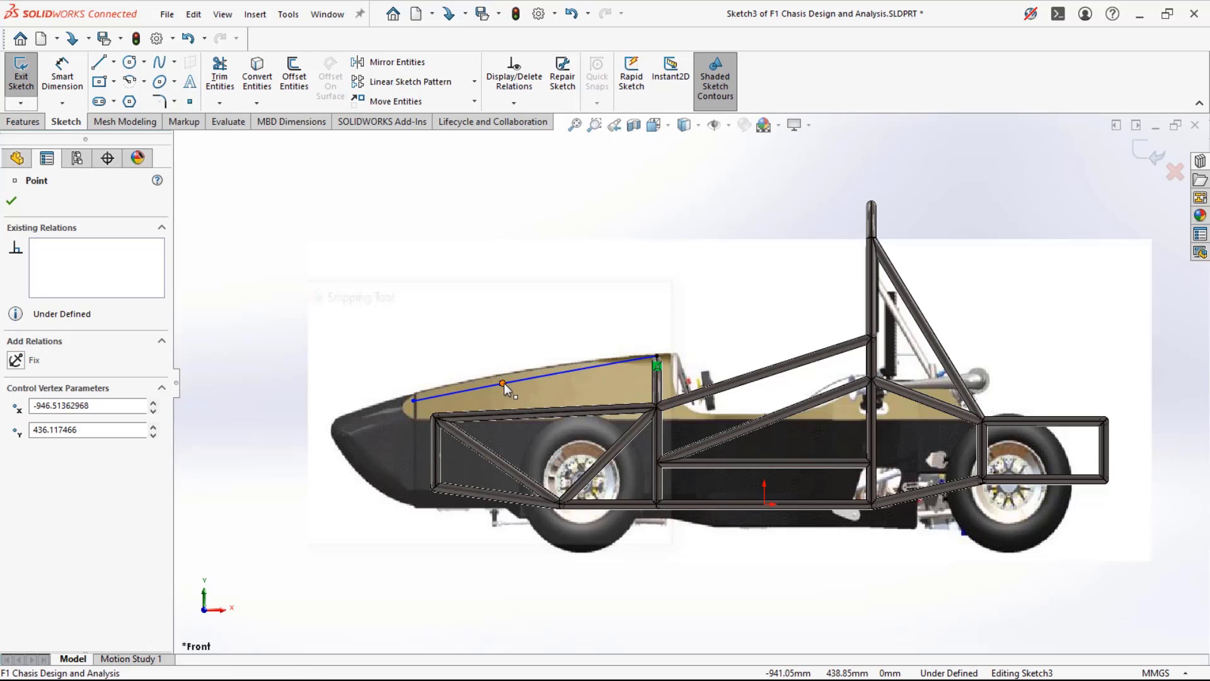
left_click_drag(509, 379, 527, 376)
left_click(240, 434)
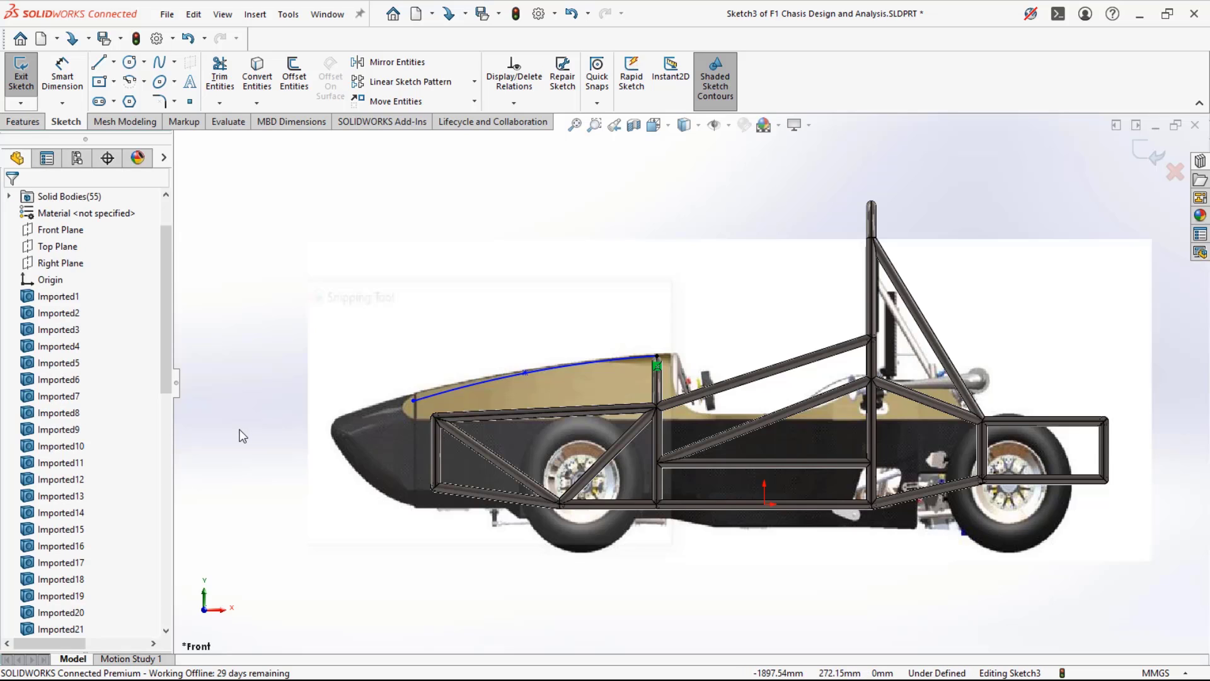
- Draw a vertical line from the spline's front end down to the body's underside, then a horizontal line about 350 mm long rearward
key("l")
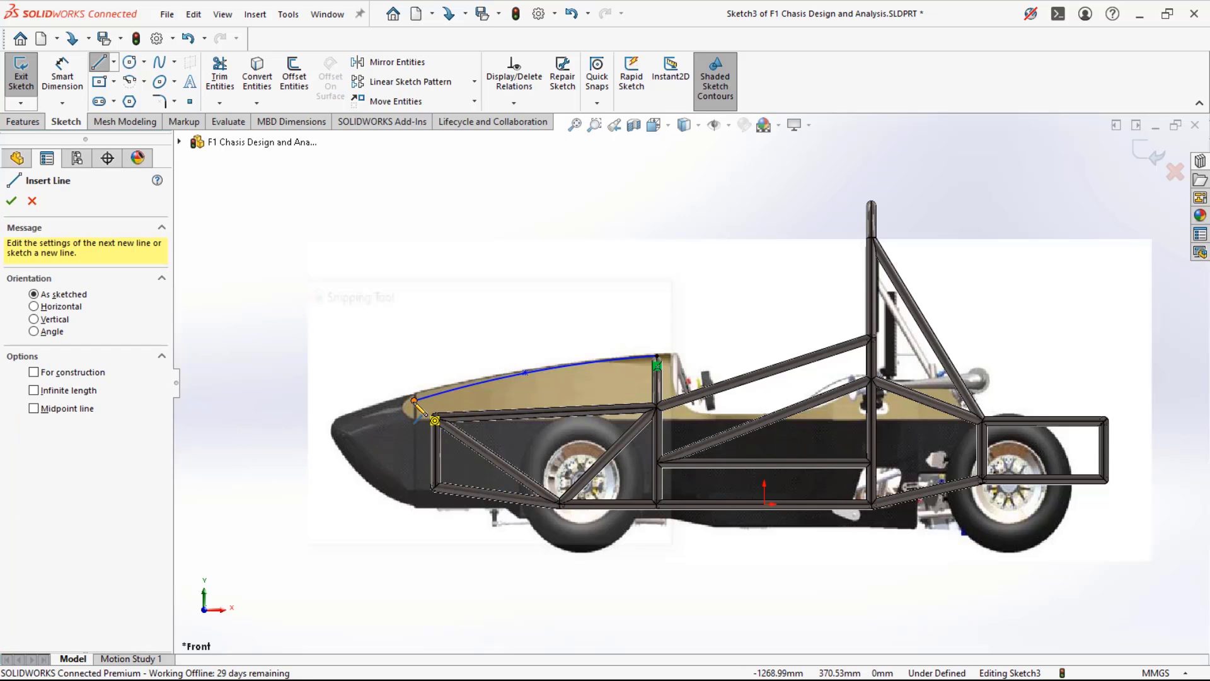
left_click(413, 399)
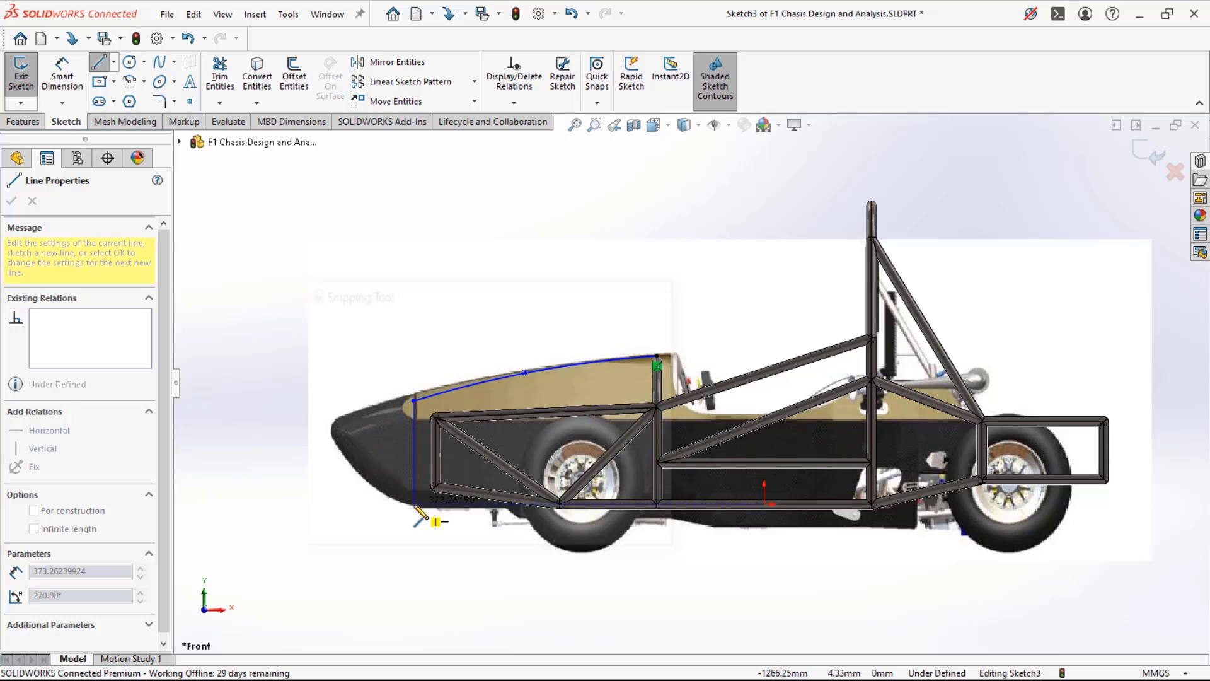
left_click(414, 508)
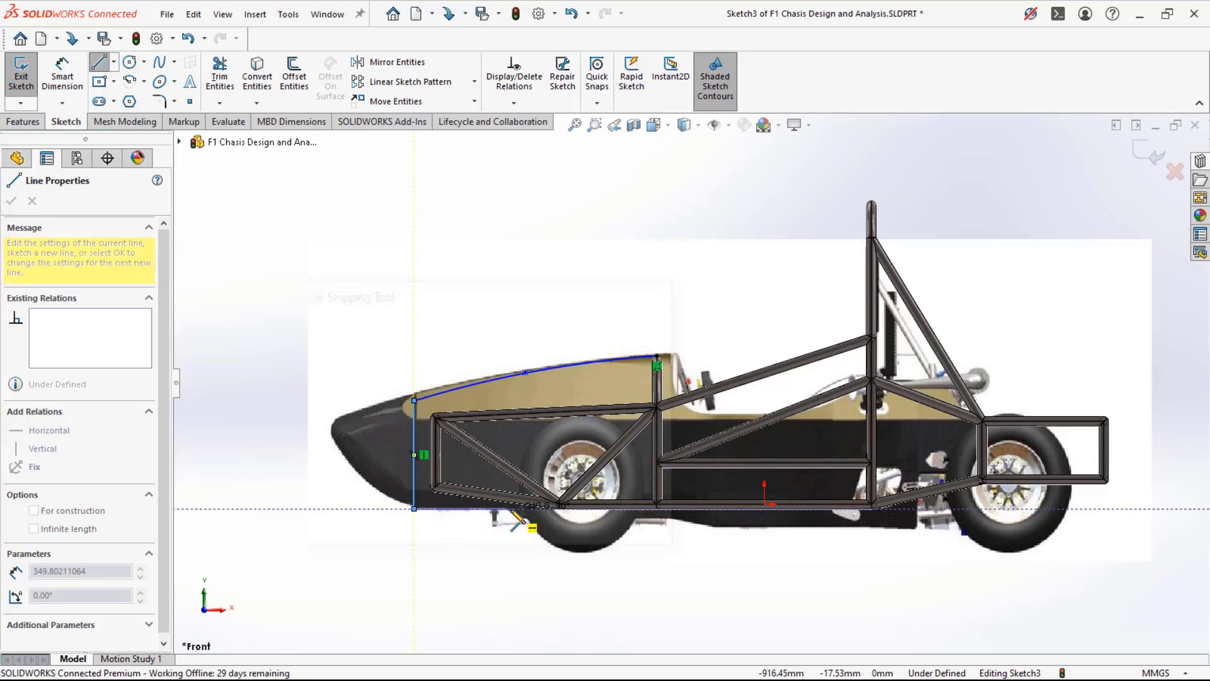
left_click(511, 508)
scroll(520, 522, "down", 2)
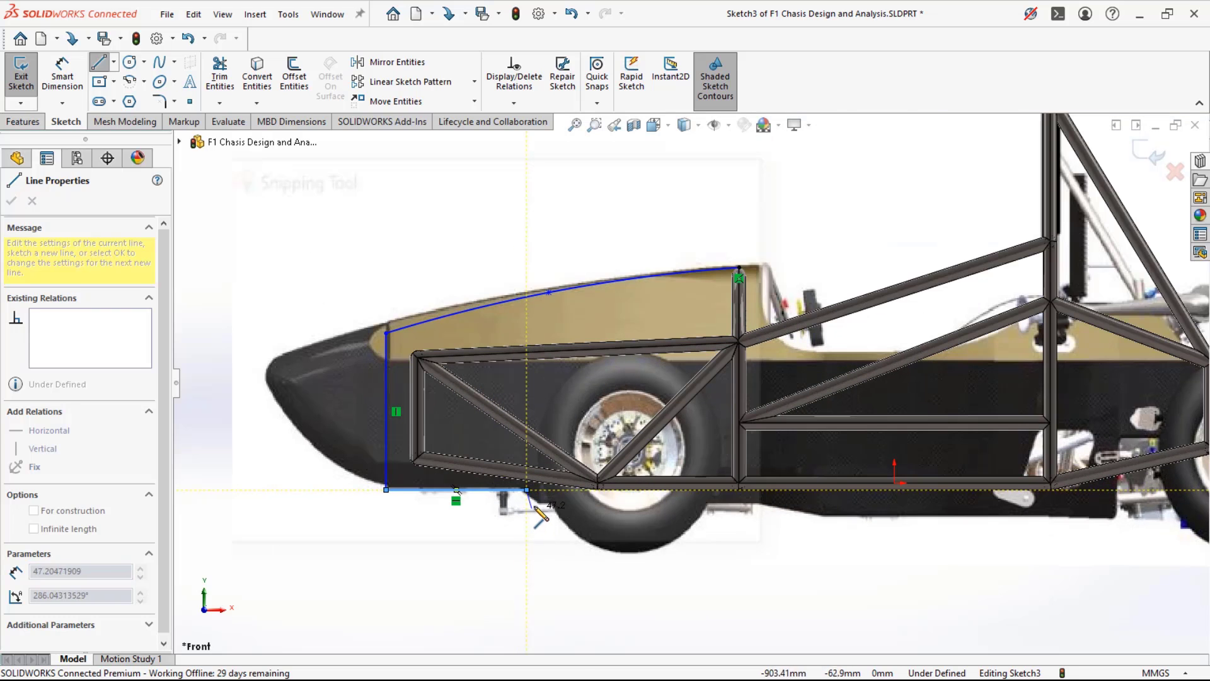
- Continue the underside outline with a 45° line about 28 mm long, a horizontal line, a shallow downward slope and a second horizontal line
left_click(537, 501)
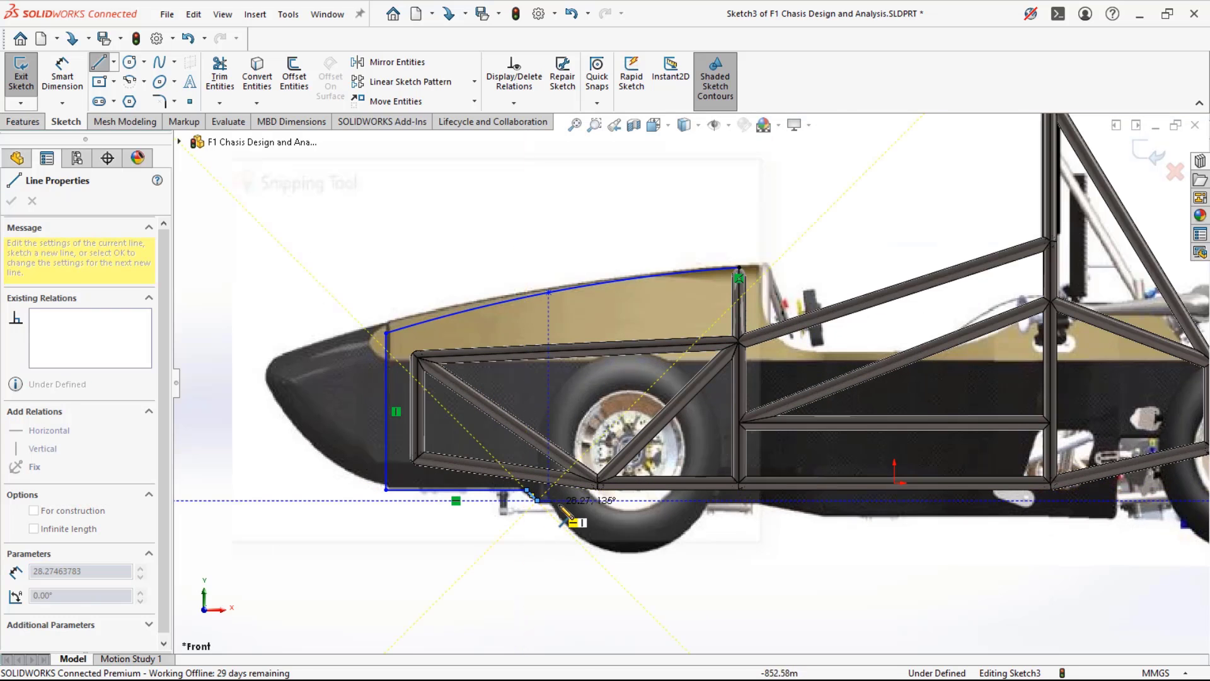
left_click(761, 500)
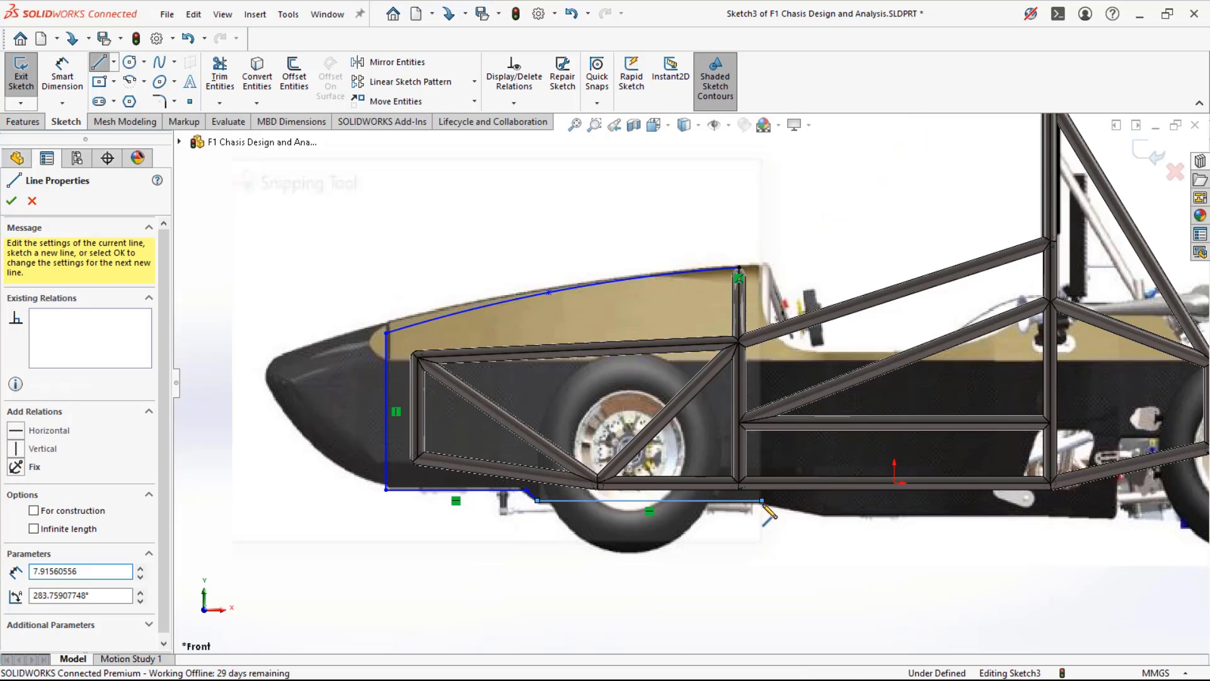
left_click(818, 514)
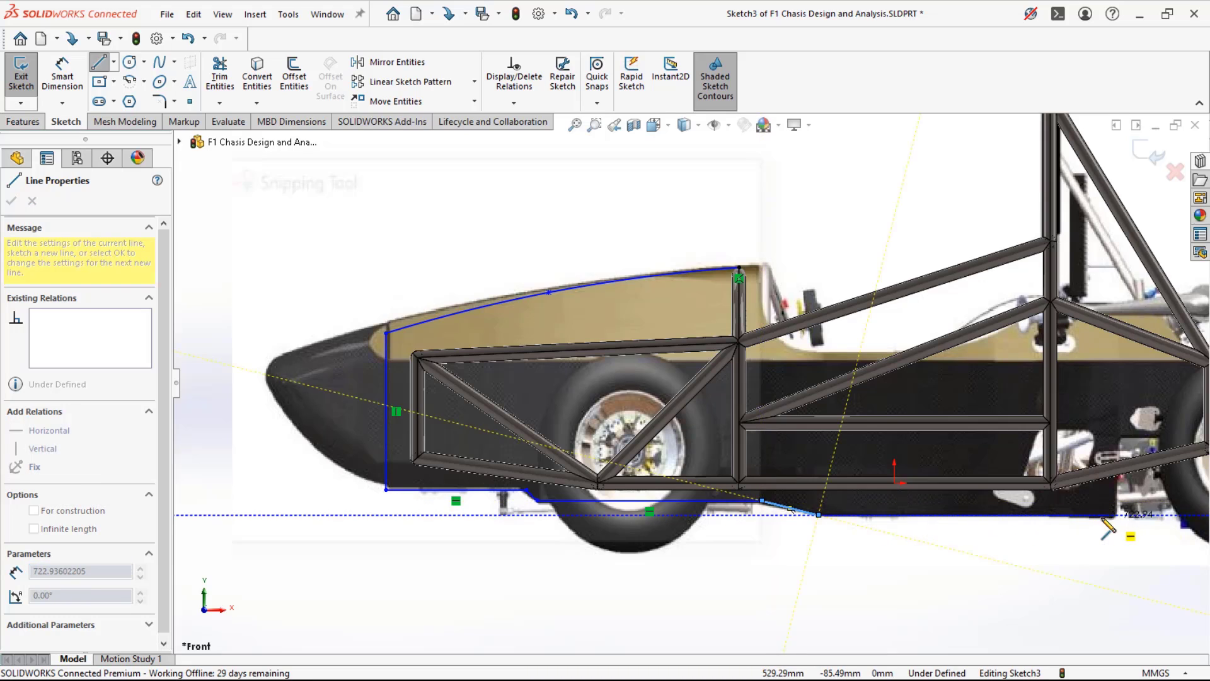
left_click(1069, 515)
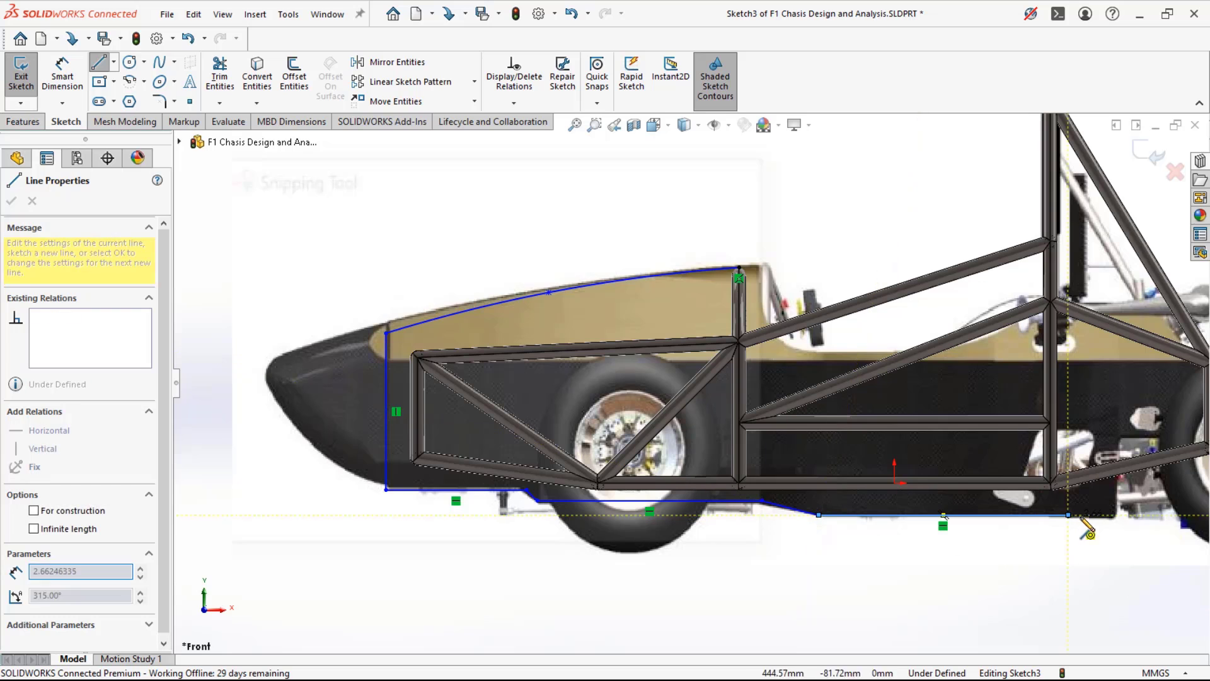
- Finish the rear underside with a slightly sloped line about 111 mm long, a near-vertical line about 203 mm up and a short horizontal line
scroll(1159, 536, "down", 5)
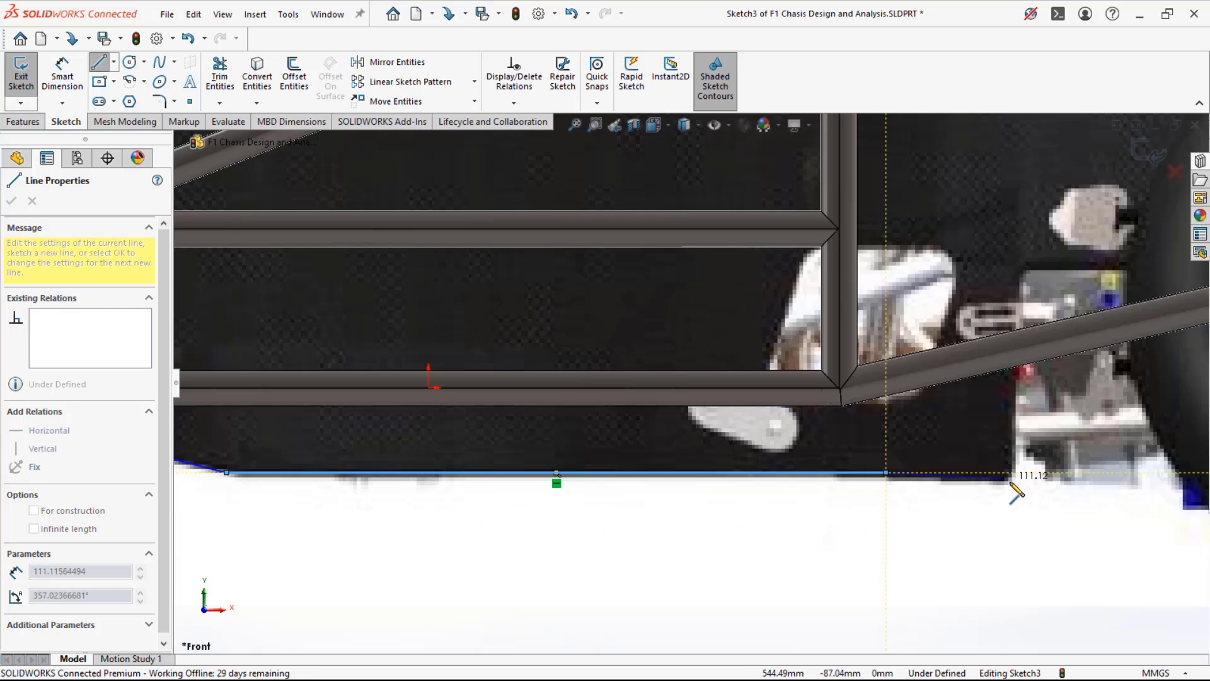
left_click(1012, 484)
scroll(882, 378, "up", 4)
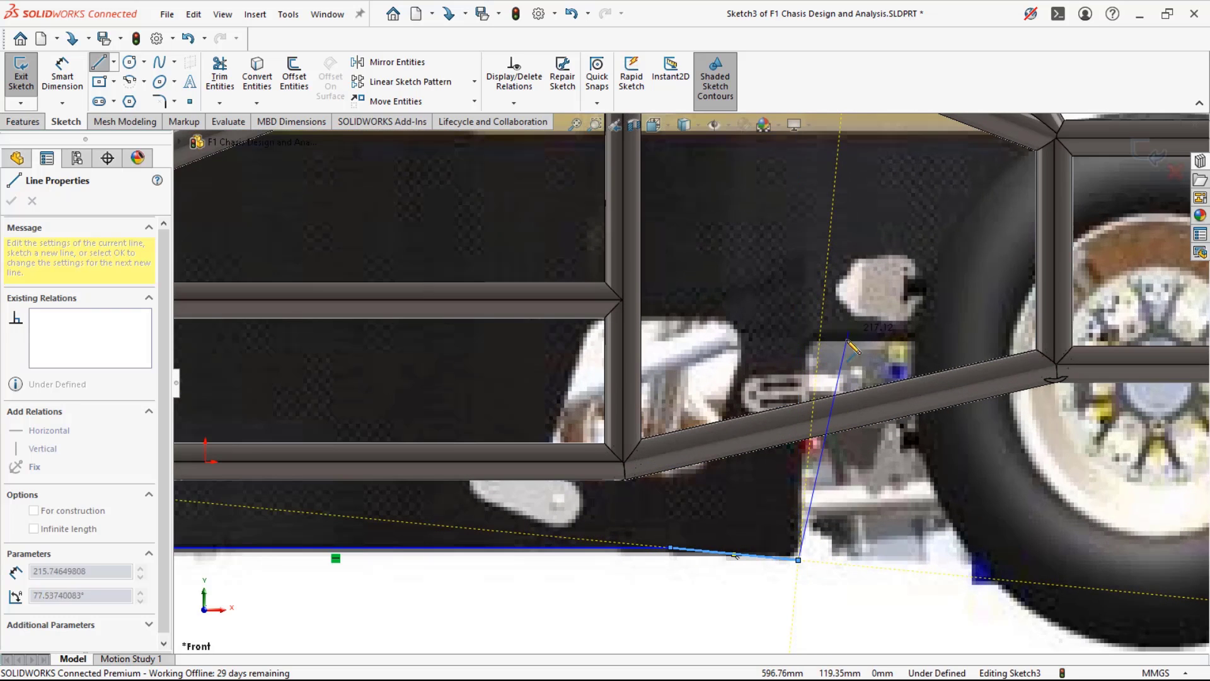
scroll(852, 335, "down", 4)
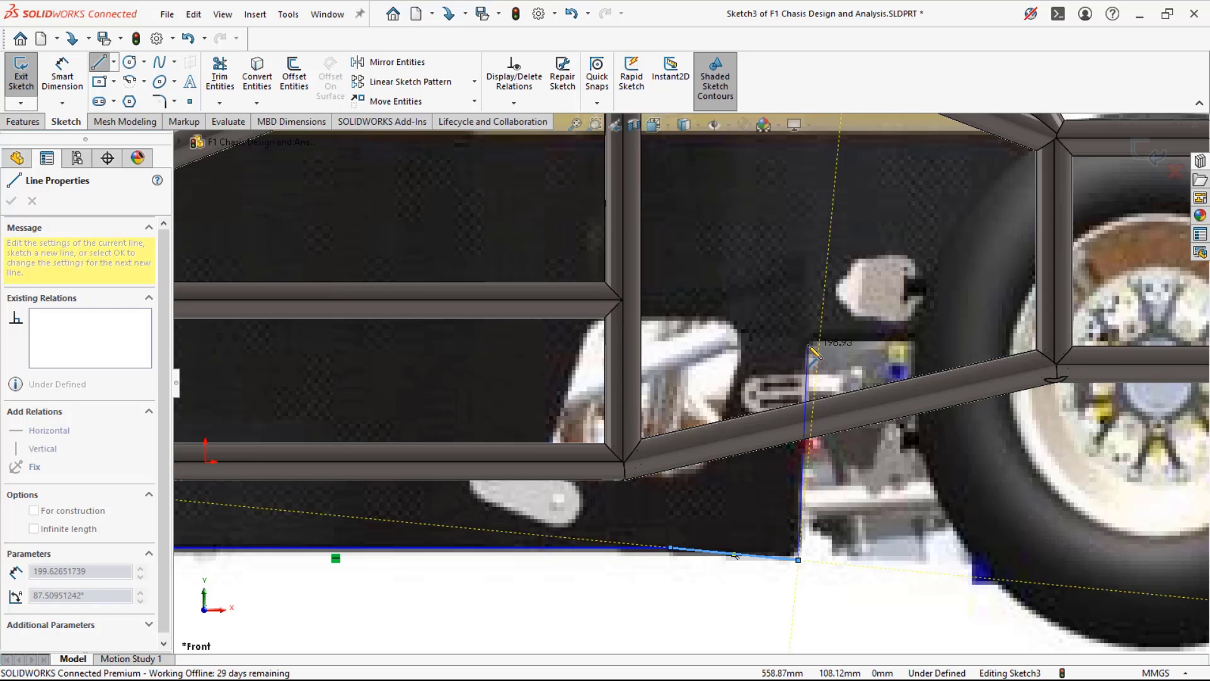
left_click(806, 342)
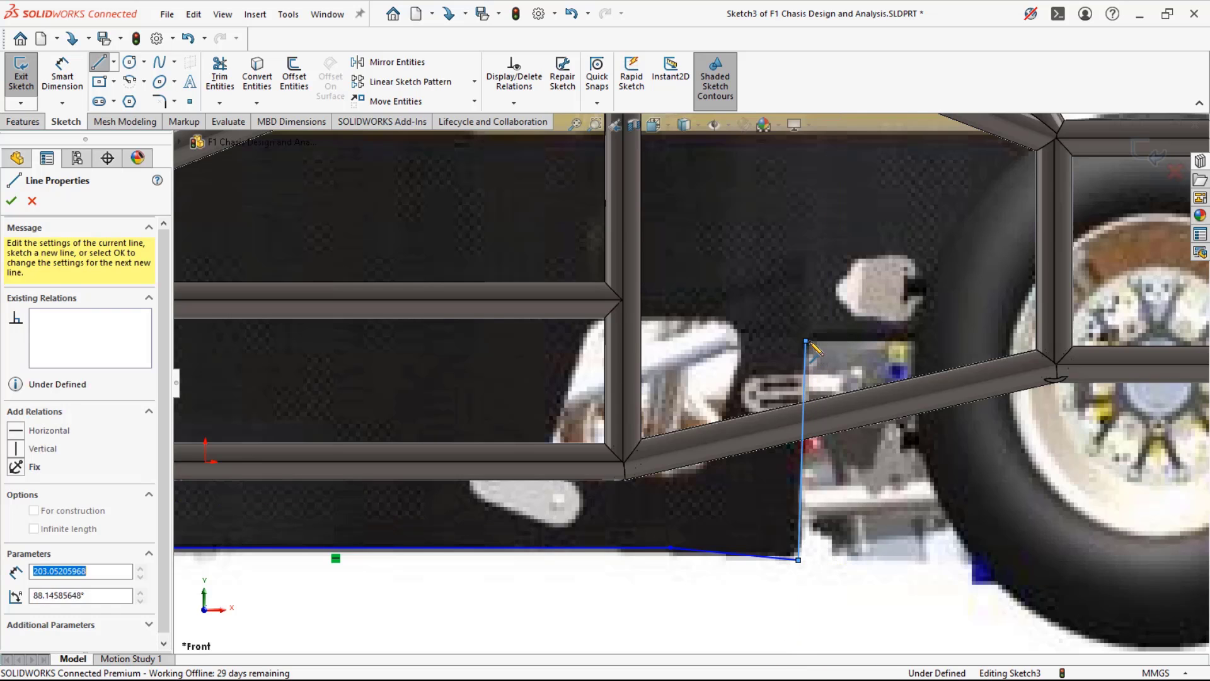
left_click(919, 342)
- Examine the rear of the side outline against the top-view and side-view pictures, and end the line chain
scroll(912, 342, "up", 4)
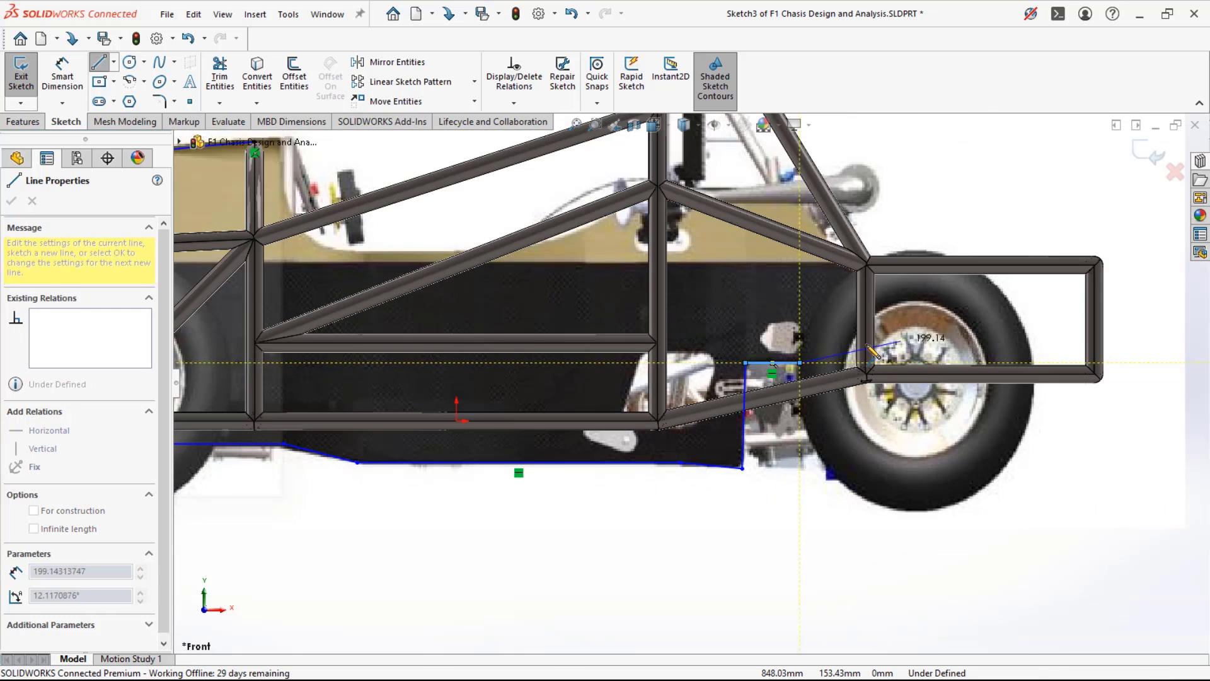
mouse_move(864, 343)
middle_mouse_down()
mouse_move(832, 447)
mouse_move(843, 217)
mouse_move(823, 90)
middle_mouse_up()
middle_click_drag(795, 278, 789, 236)
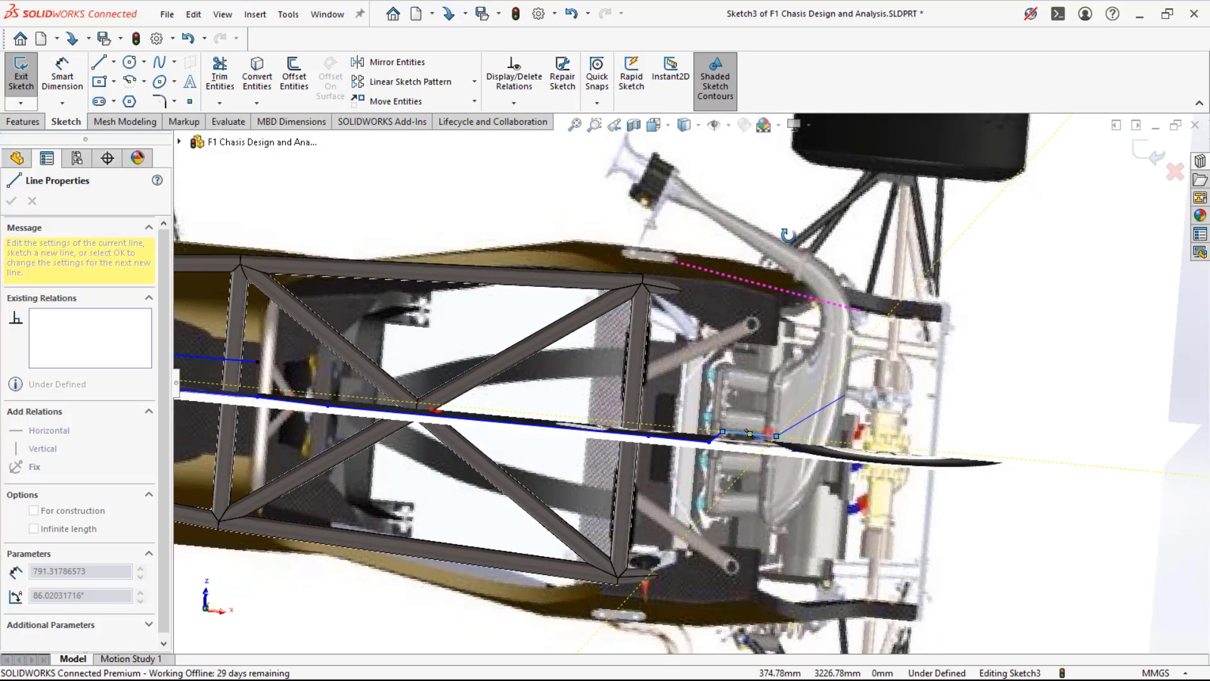
middle_click_drag(734, 450, 732, 513)
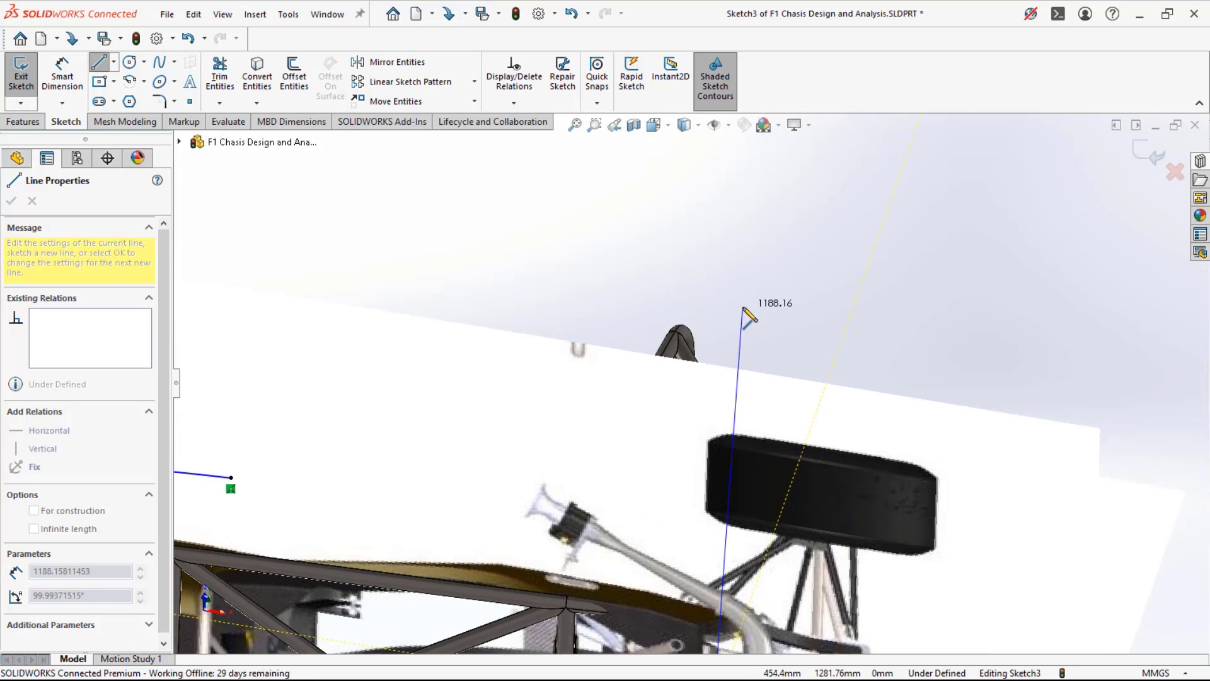
key("ctrl+7")
key("Escape")
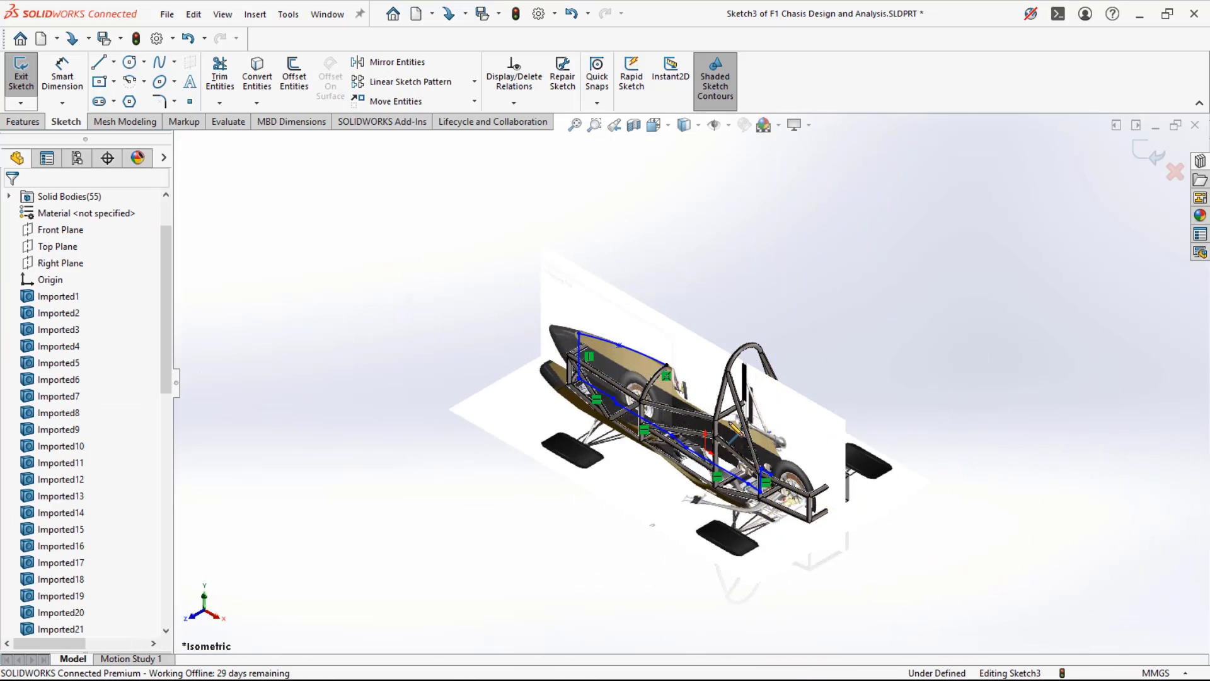
key("ctrl+8")
scroll(715, 407, "down", 10)
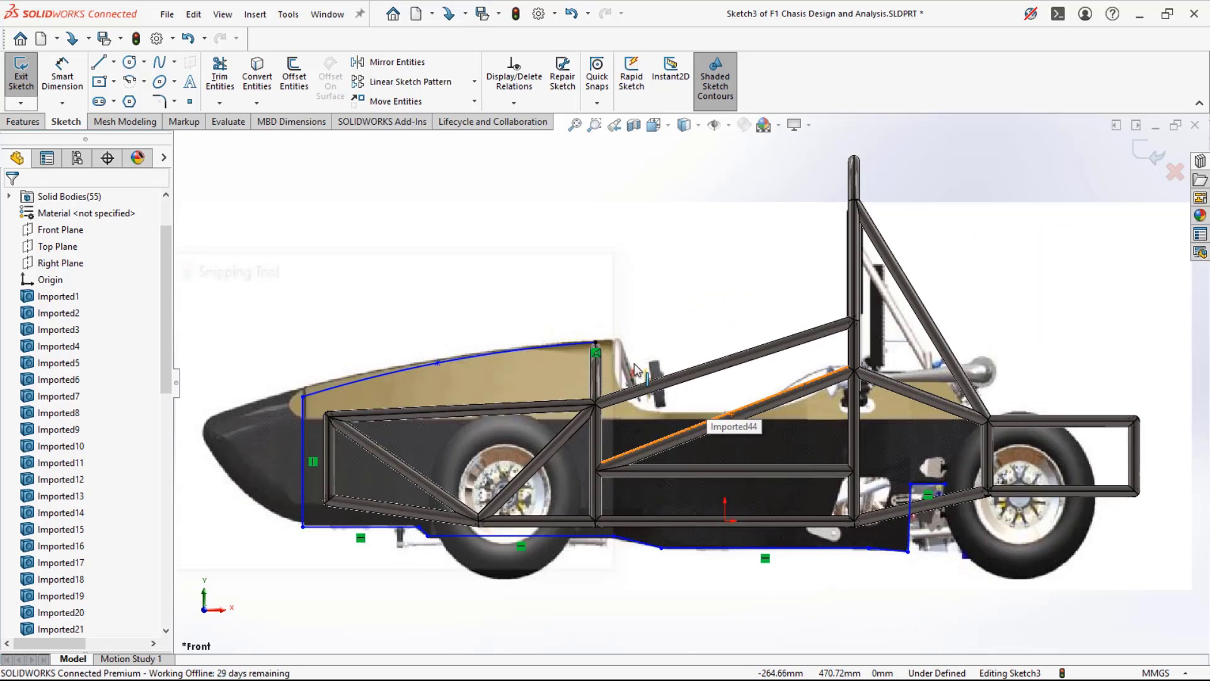
- Draw a line about 217 mm straight down from the spline's rear end, then a horizontal line rearward along the cockpit edge
scroll(583, 332, "down", 5)
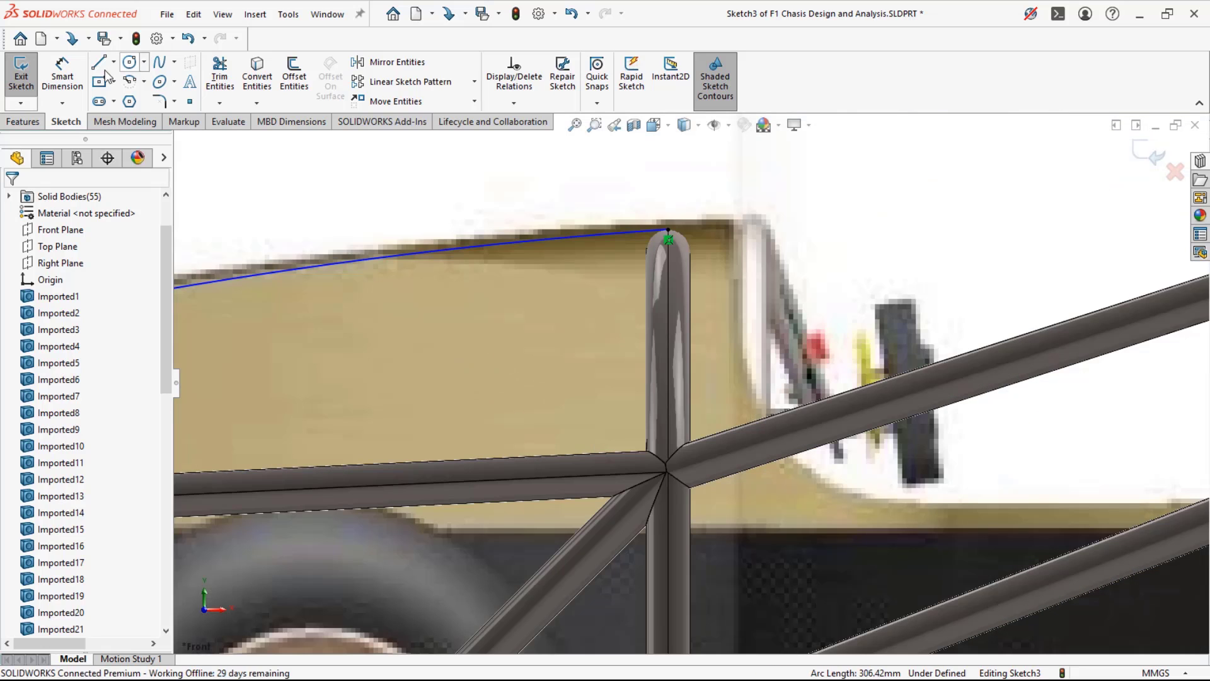
left_click(99, 61)
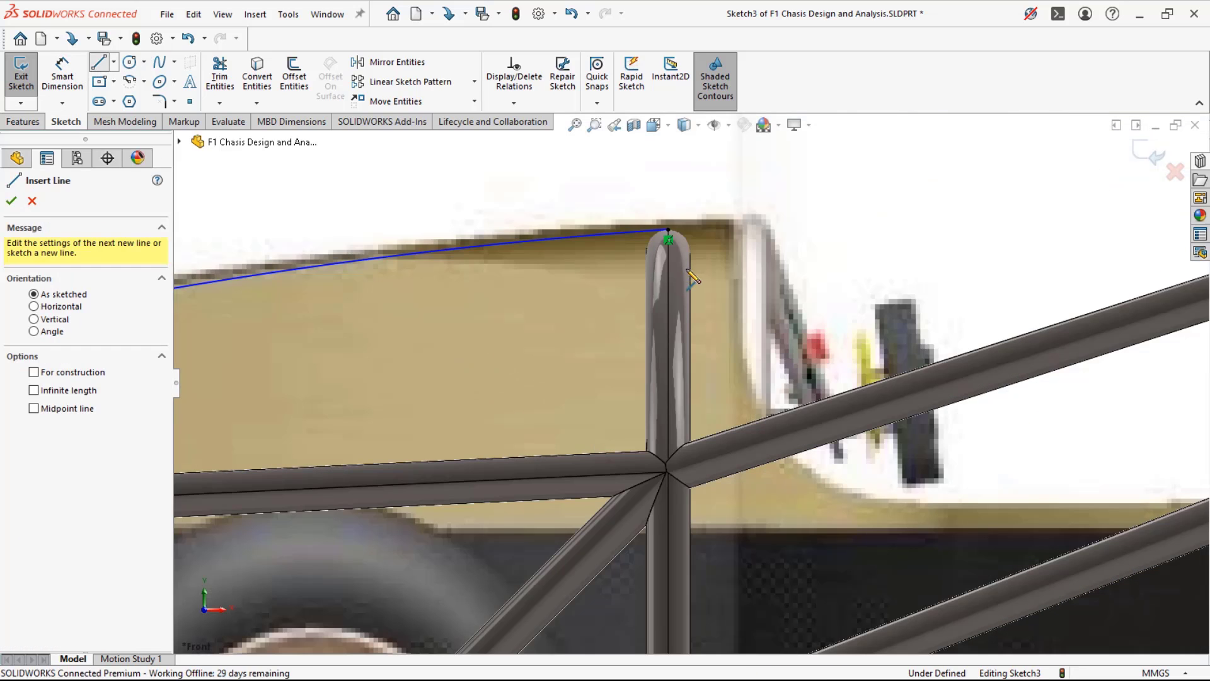
left_click(668, 240)
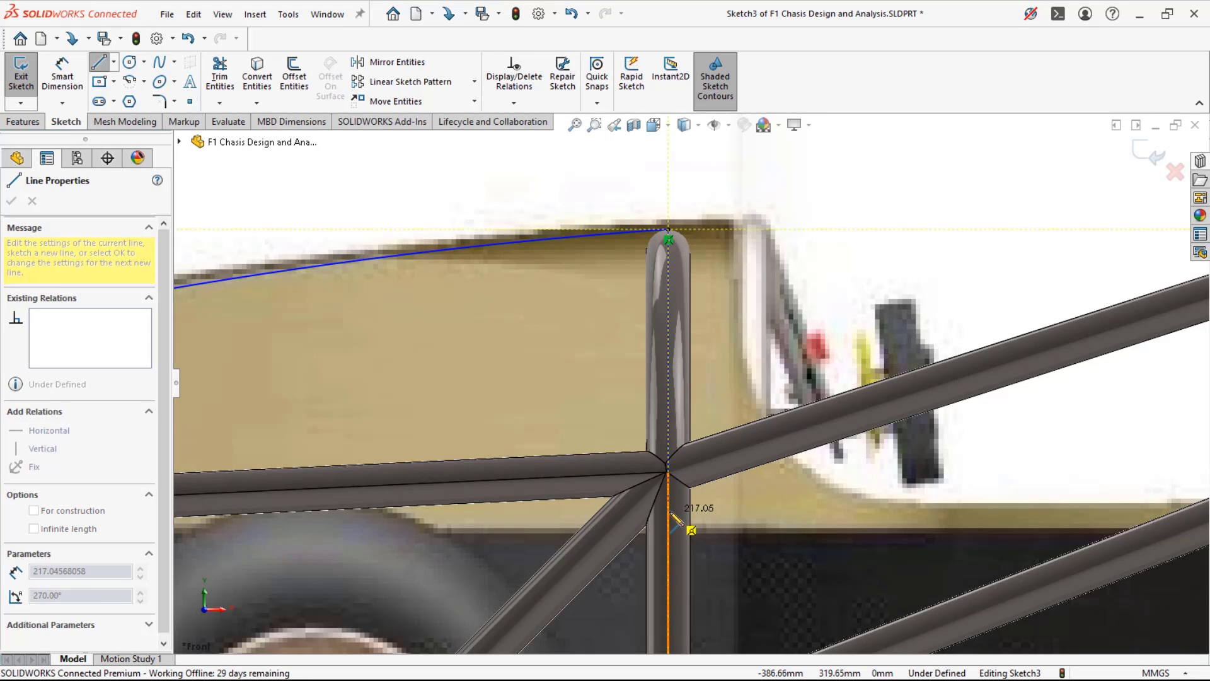
left_click(668, 512)
scroll(982, 518, "up", 3)
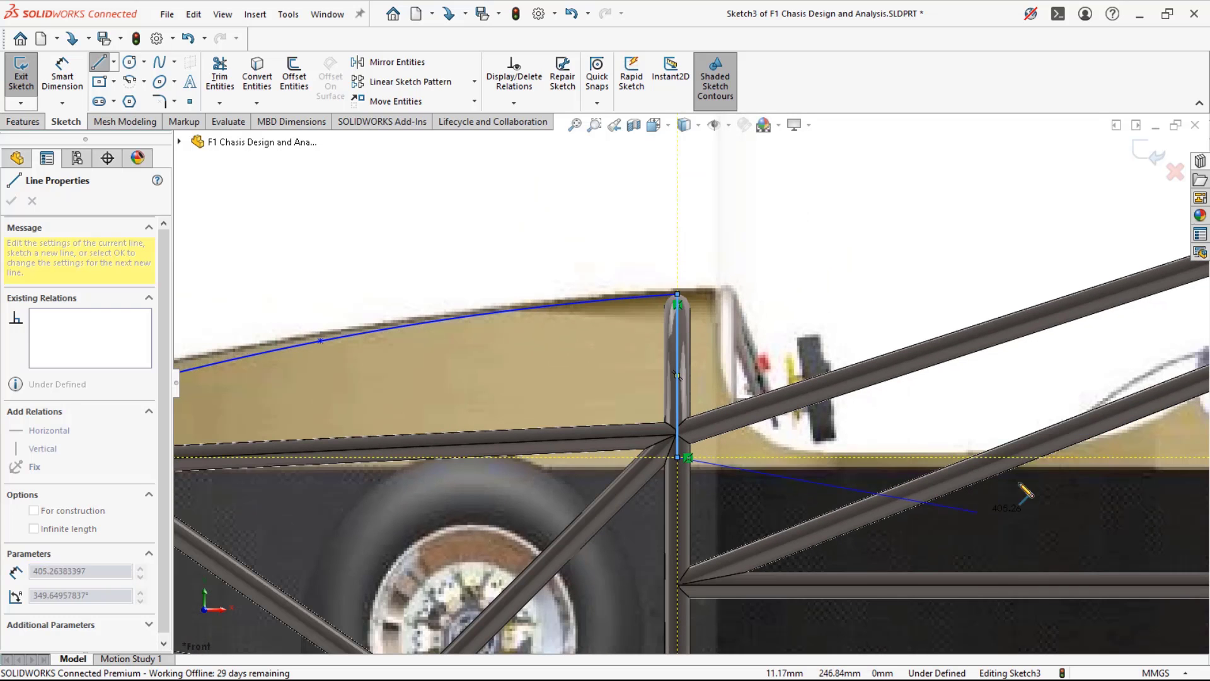
scroll(1041, 468, "down", 2)
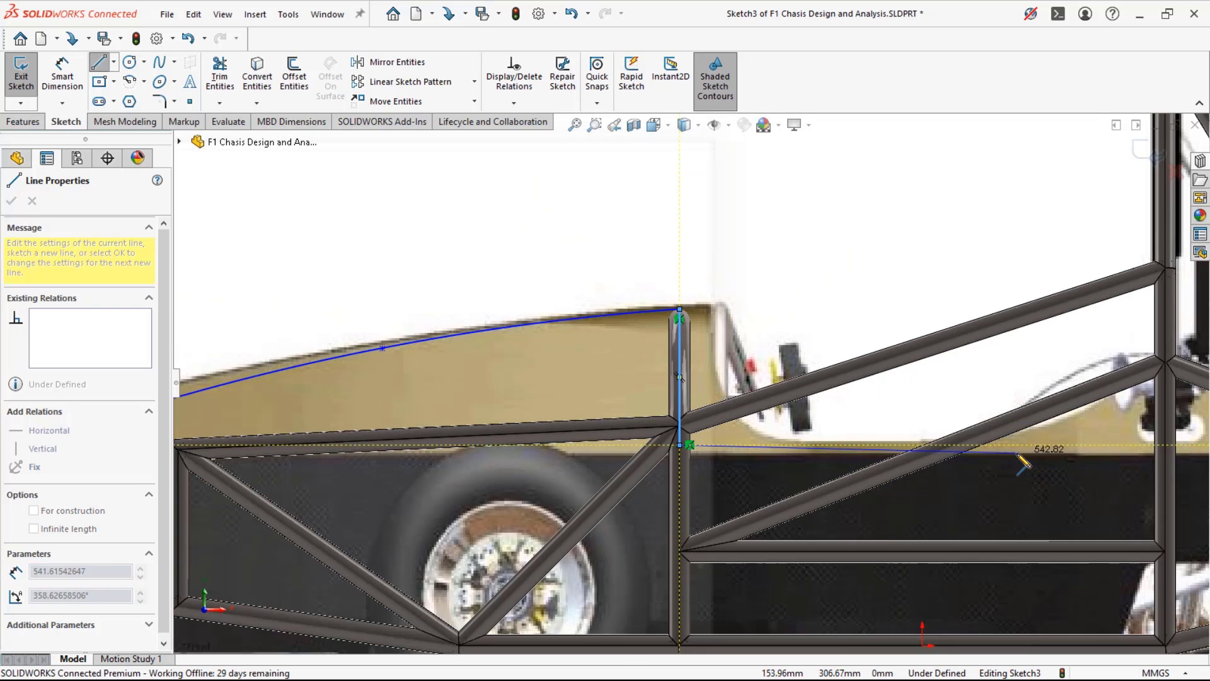
scroll(1008, 454, "up", 2)
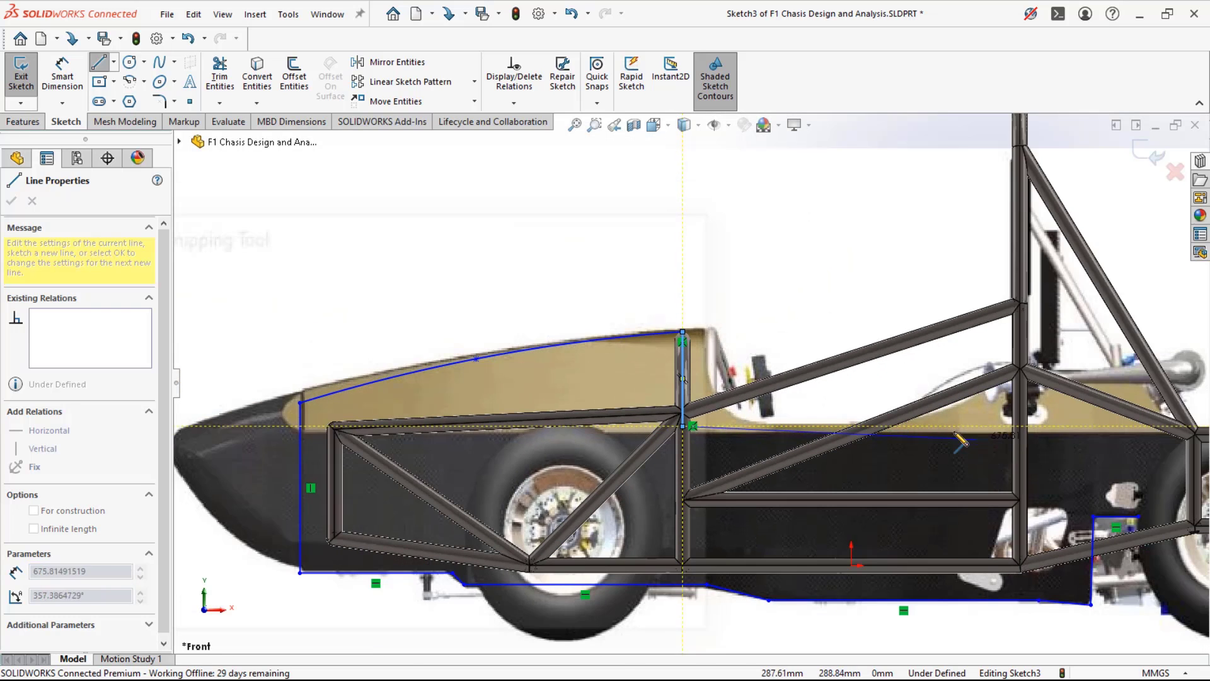
left_click(908, 427)
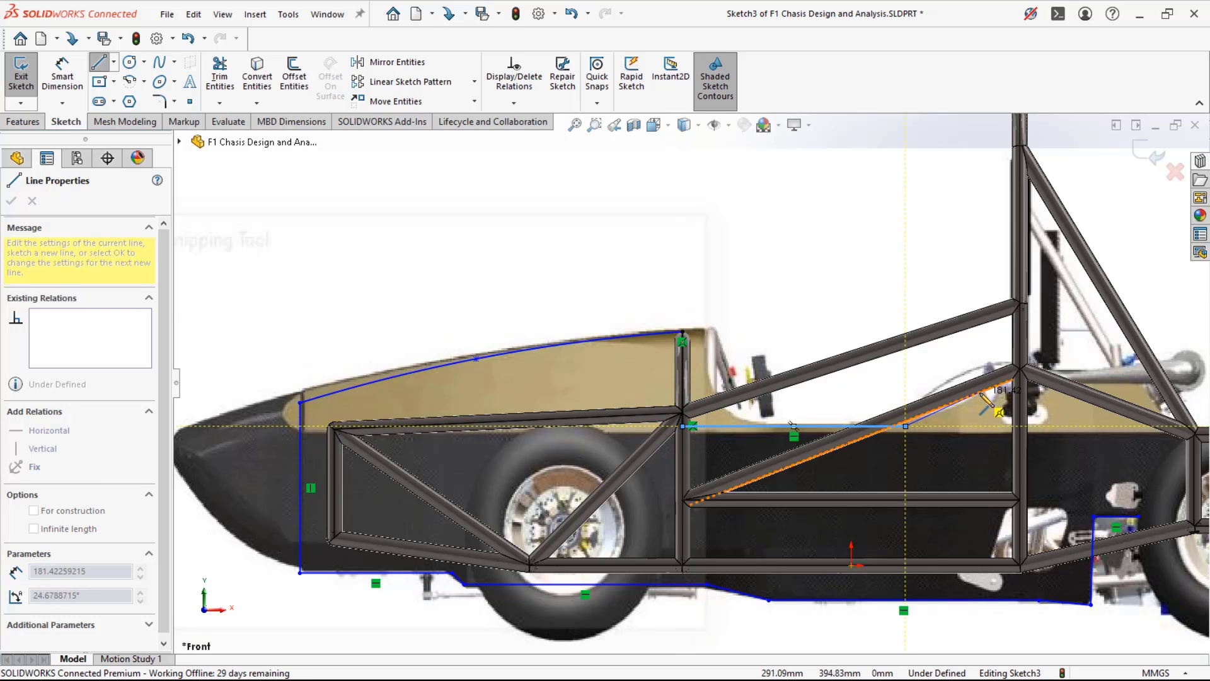
- Continue the cockpit edge with a line about 241 mm long rising at about 23°, then a horizontal line rearward past the main roll hoop
scroll(1002, 392, "down", 2)
scroll(989, 397, "down", 2)
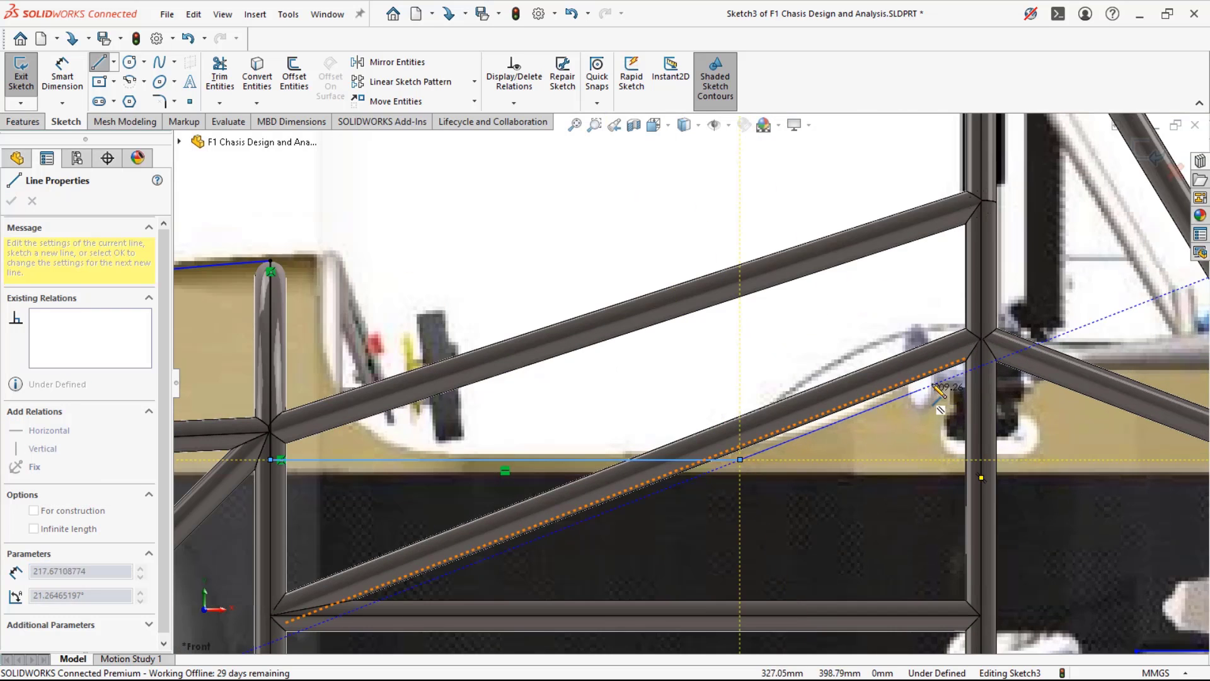
scroll(943, 380, "down", 1)
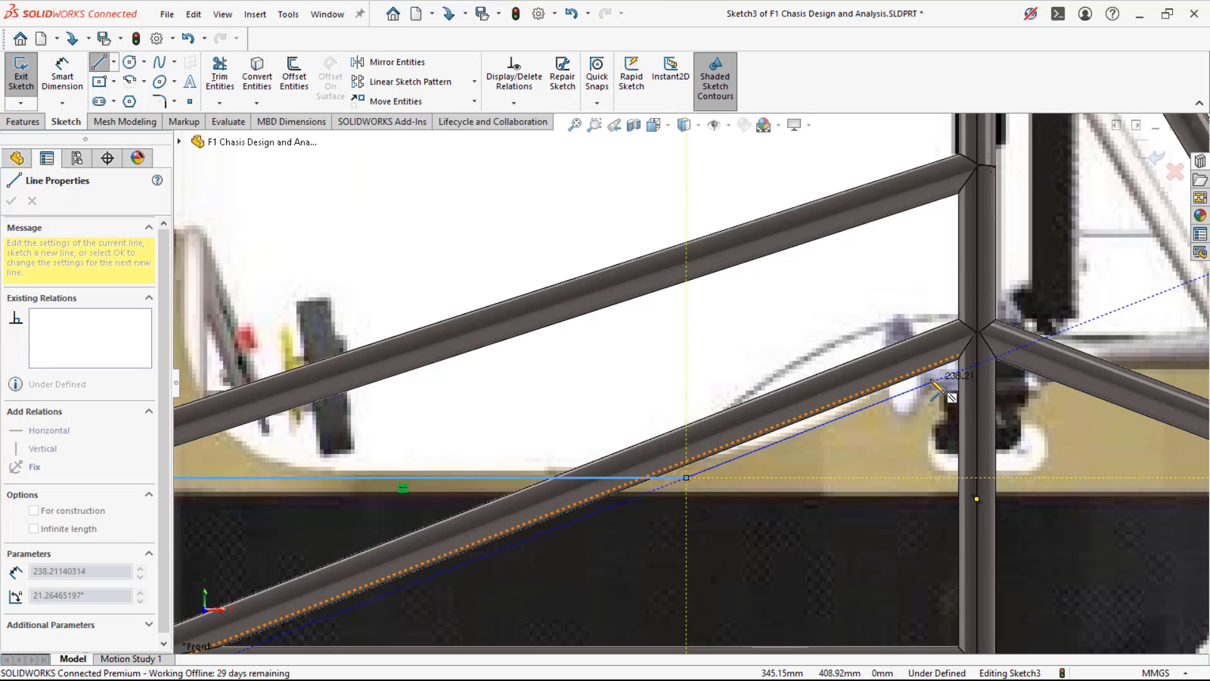
scroll(937, 384, "up", 1)
left_click(933, 386)
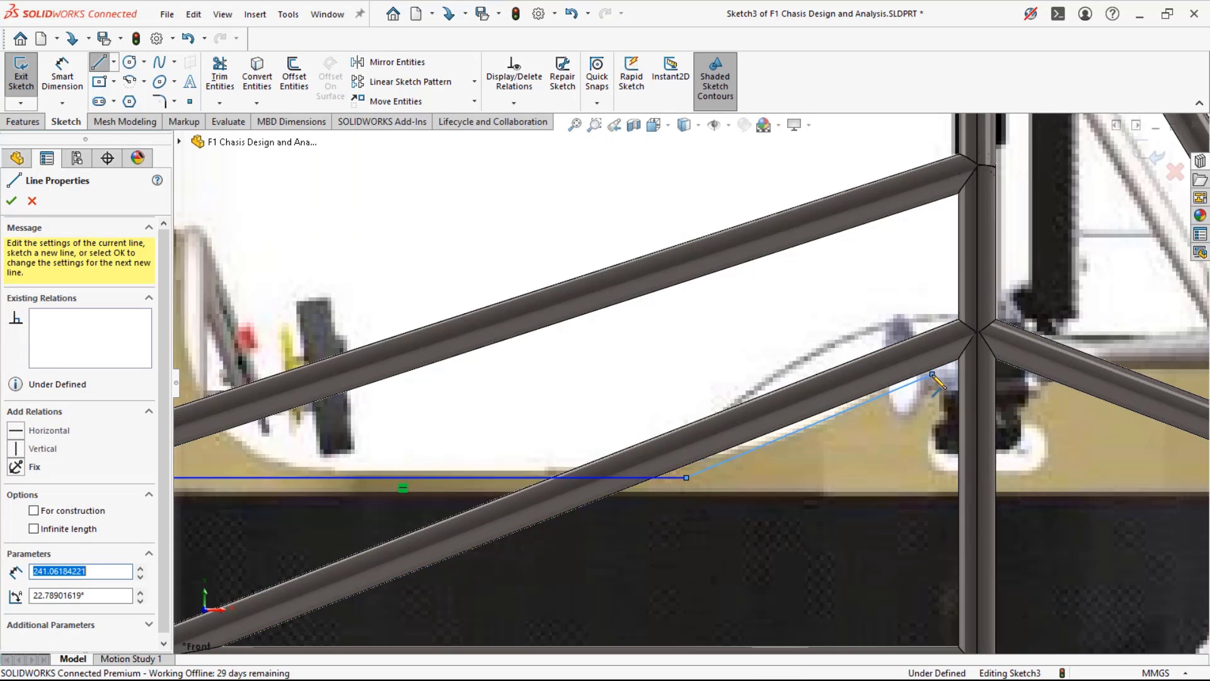
scroll(933, 386, "up", 2)
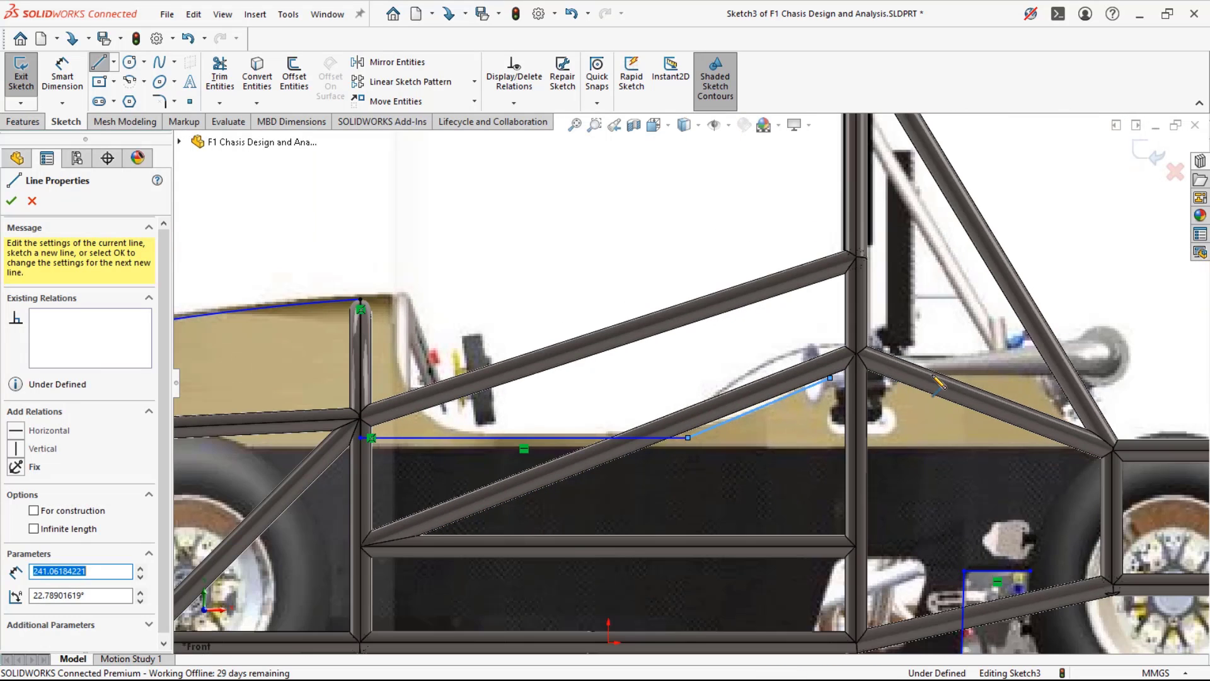
left_click(1029, 378)
scroll(1029, 379, "up", 2)
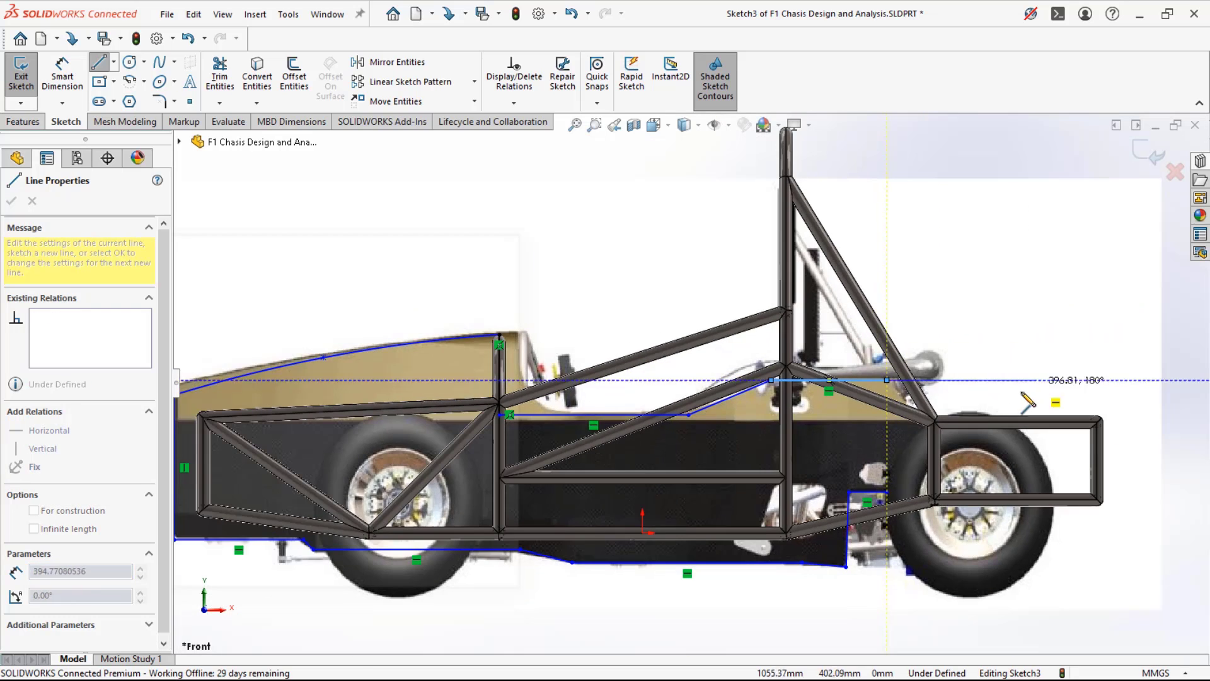
- Finish the upper outline with a line about 150 mm long sloping down toward the rear wheel, and end the line chain
scroll(890, 421, "down", 2)
middle_click_drag(858, 416, 865, 462)
middle_click_drag(876, 377, 873, 344)
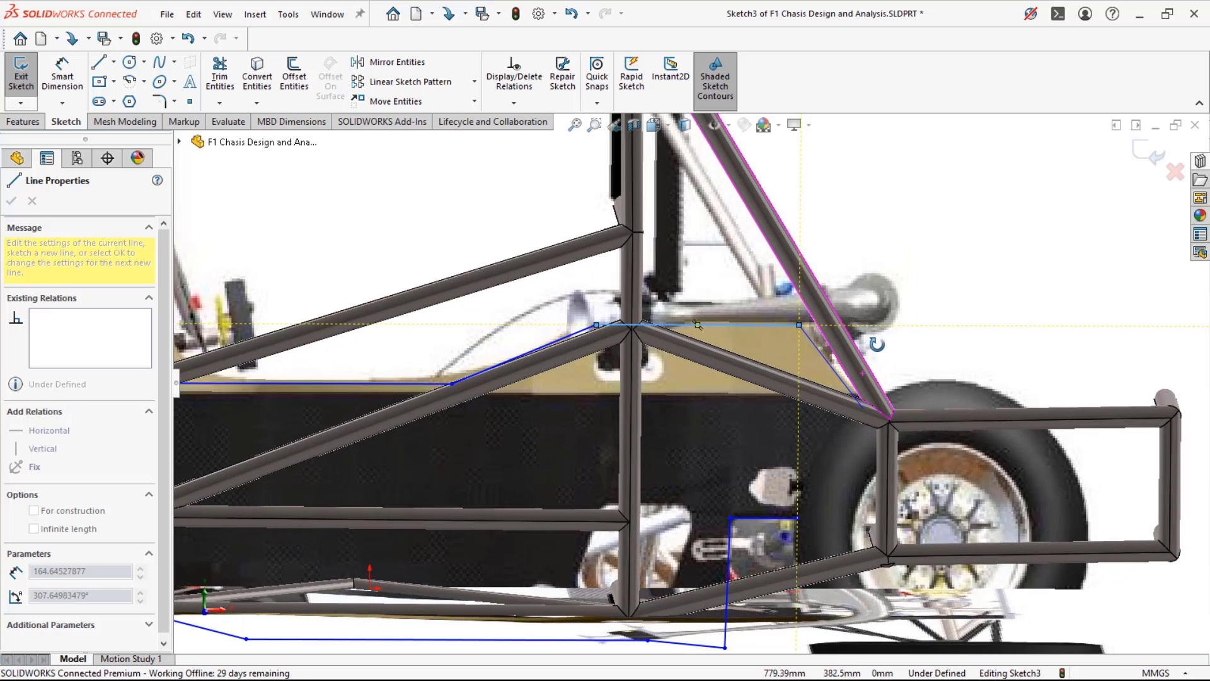
left_click(865, 399)
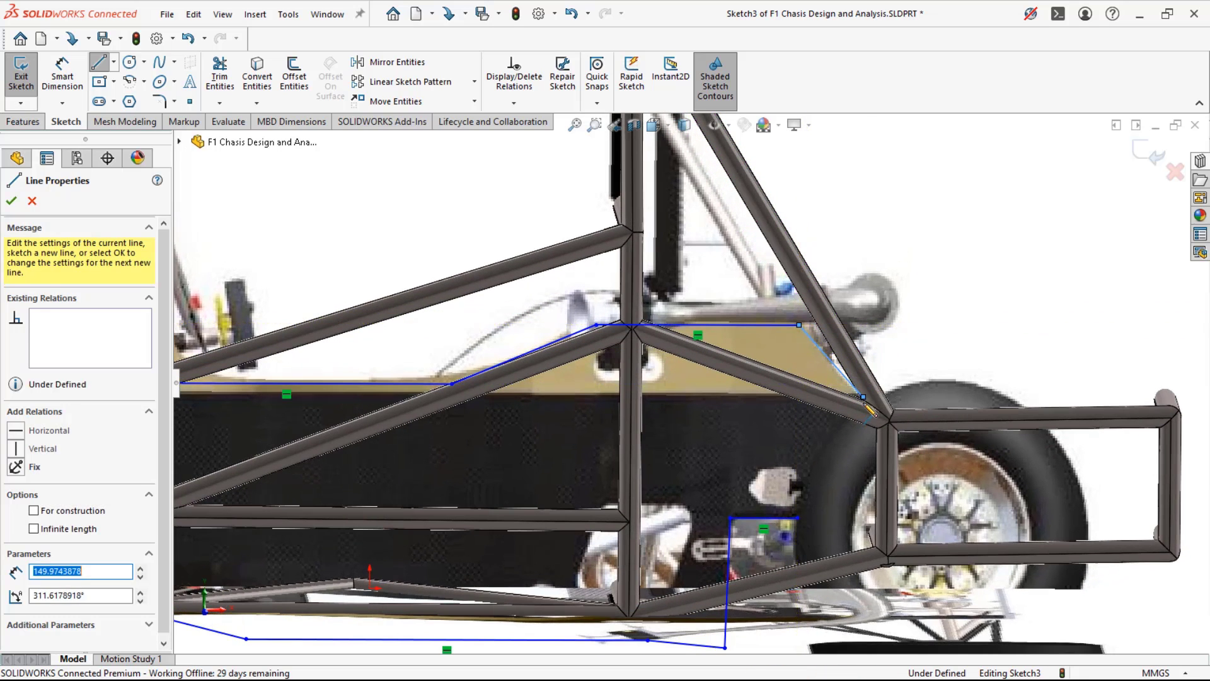
scroll(868, 419, "up", 2)
key("Escape")
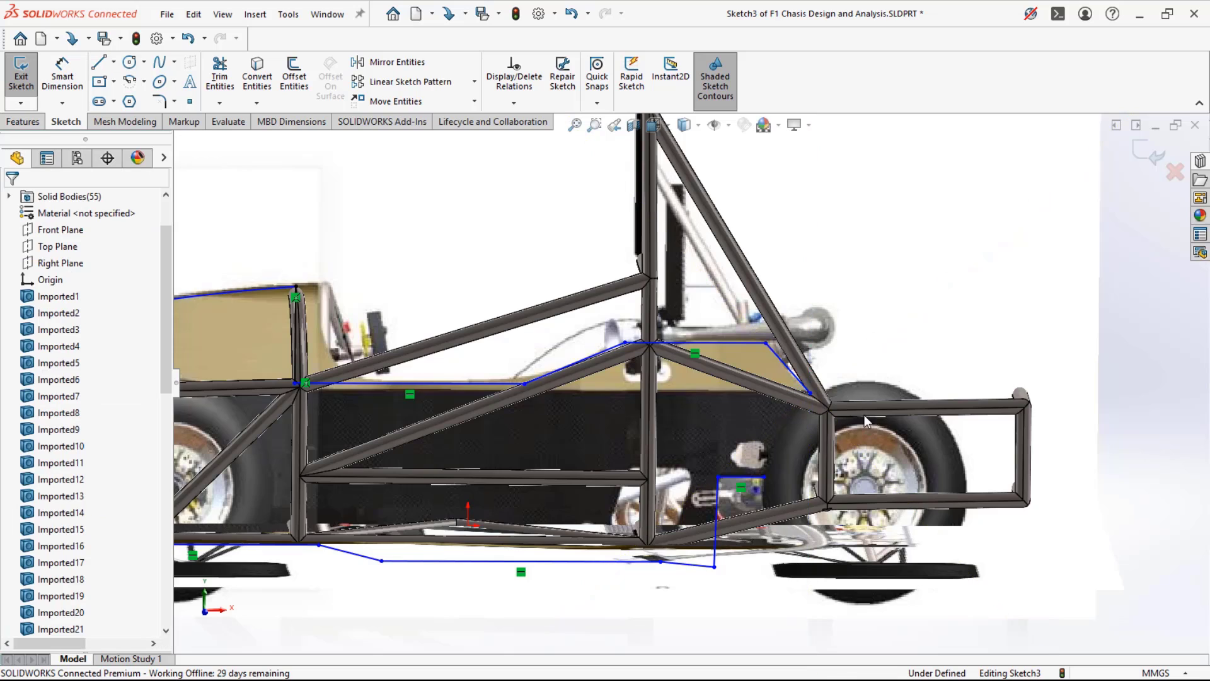
scroll(853, 417, "up", 5)
scroll(468, 401, "down", 3)
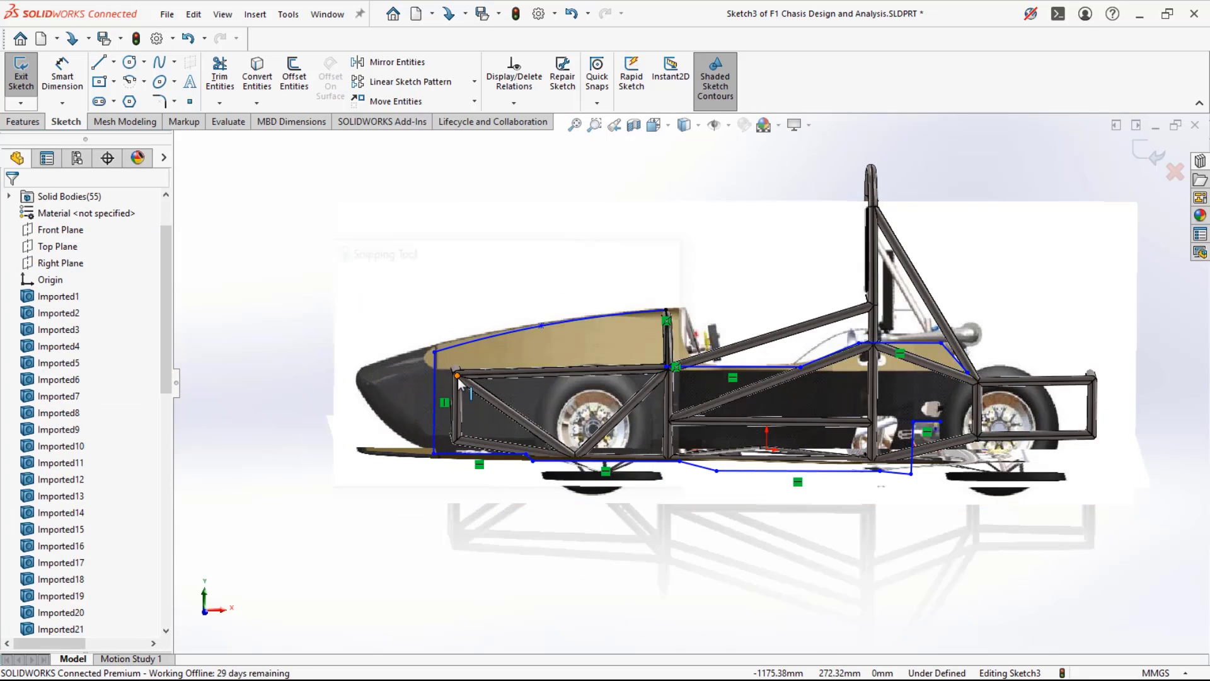
left_click(434, 379)
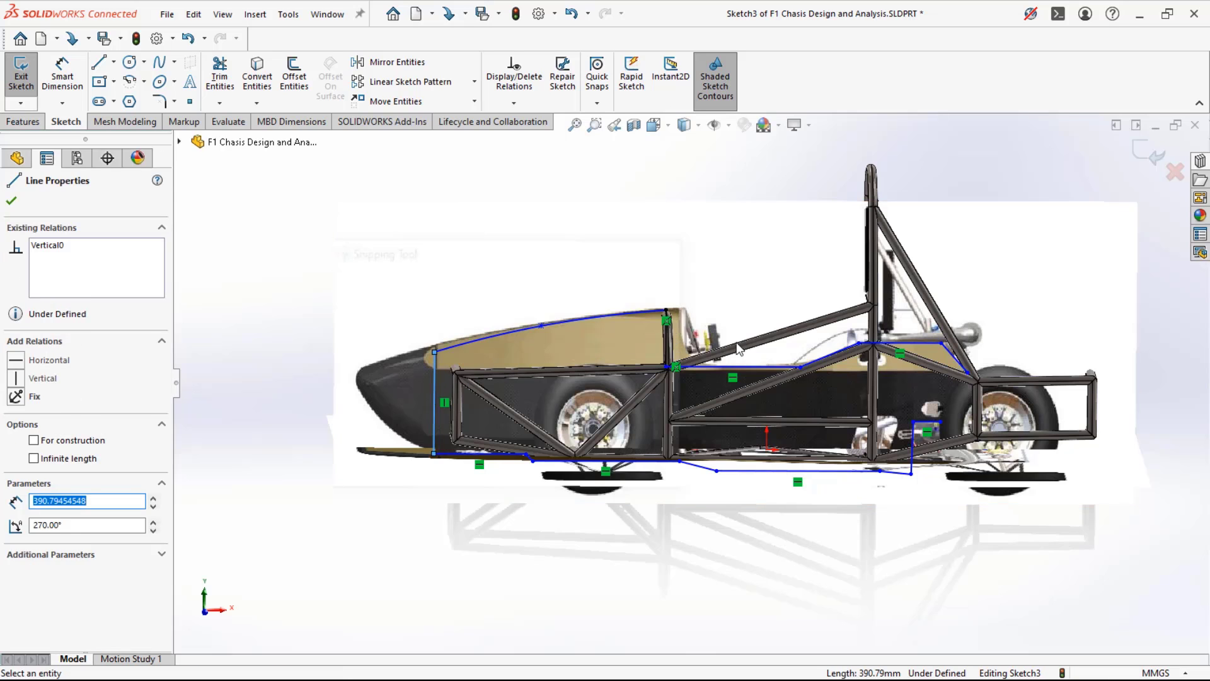
key("Escape")
- Fillet the corner between the vertical line at the cockpit front and the horizontal cockpit edge with a 150 mm radius
scroll(626, 332, "down", 7)
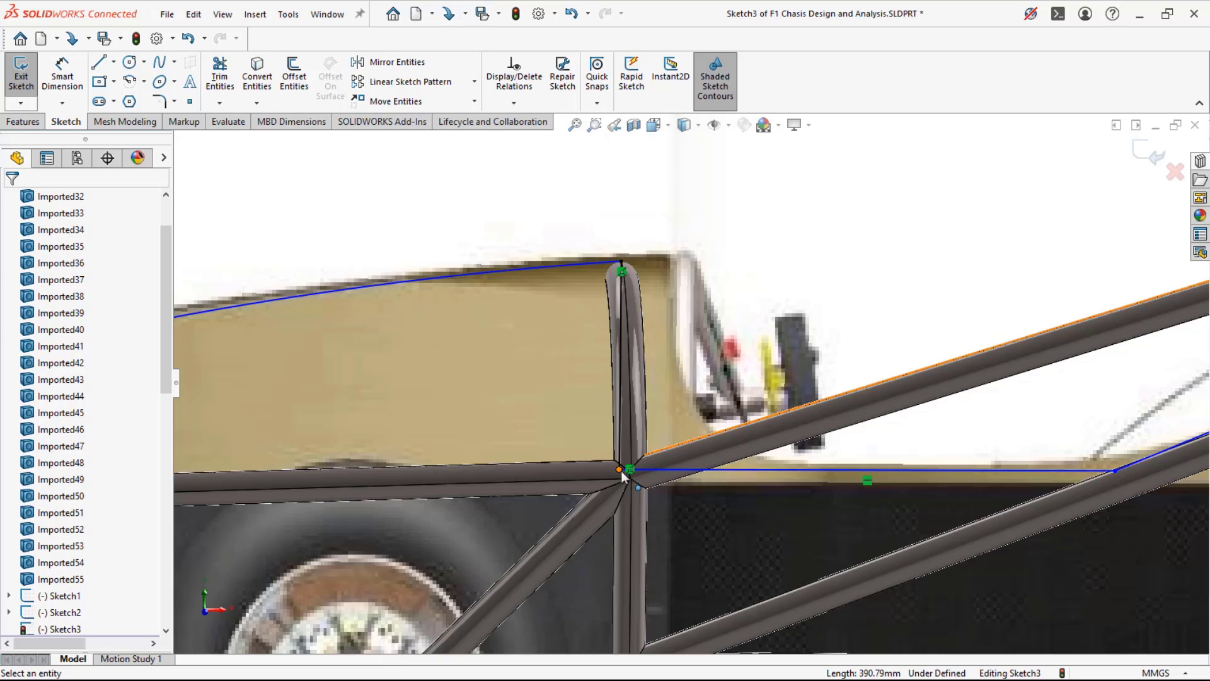
left_click(159, 101)
left_click(620, 467)
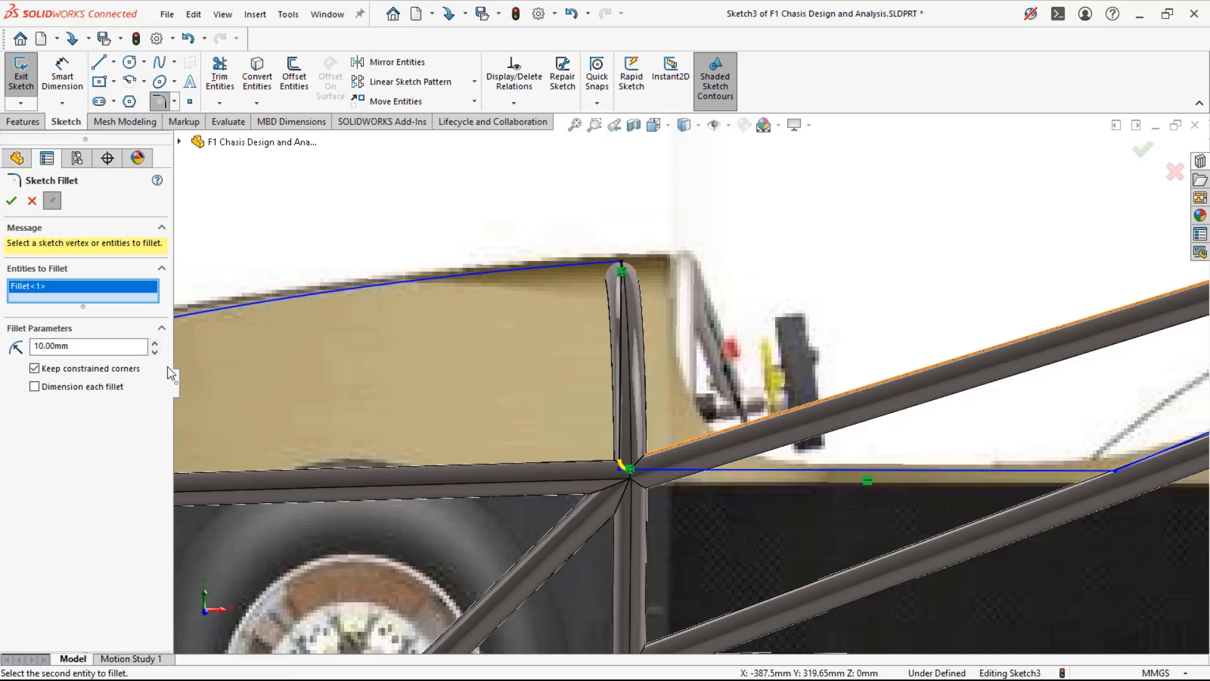
left_click(155, 345)
left_click(154, 344)
left_click(155, 345)
left_click(154, 345)
left_click(154, 345)
left_click(154, 344)
left_click(155, 345)
left_click(154, 345)
left_click(154, 345)
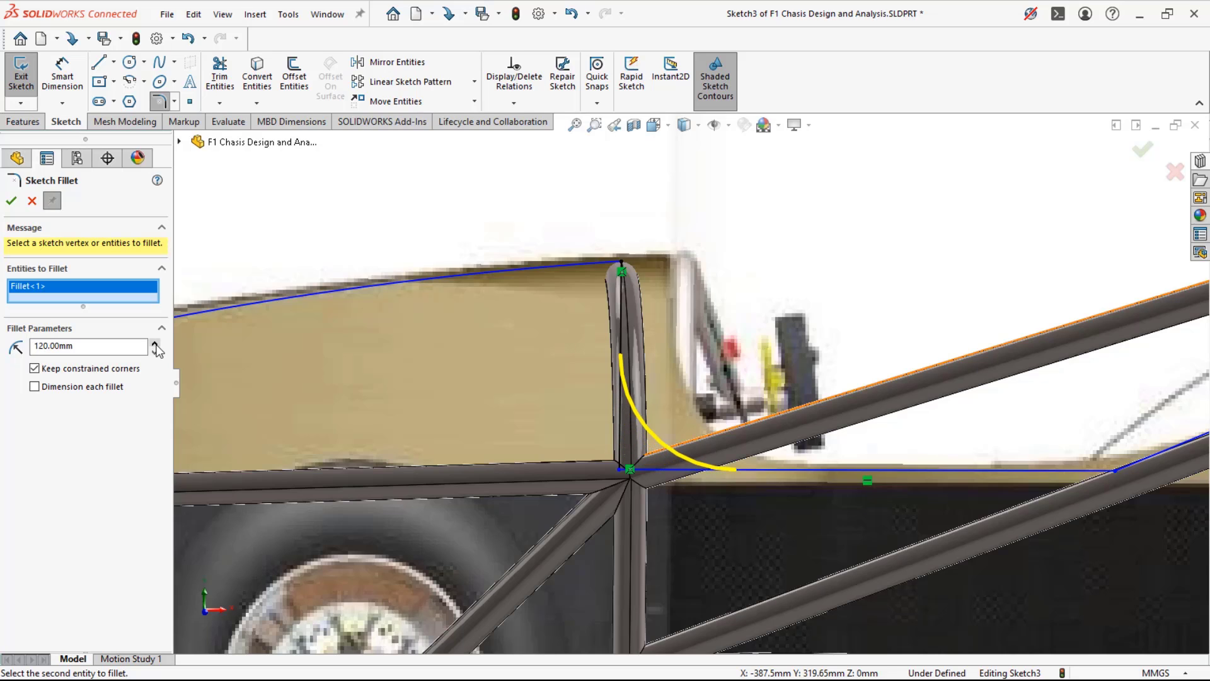
left_click(155, 345)
left_click(154, 345)
left_click(154, 344)
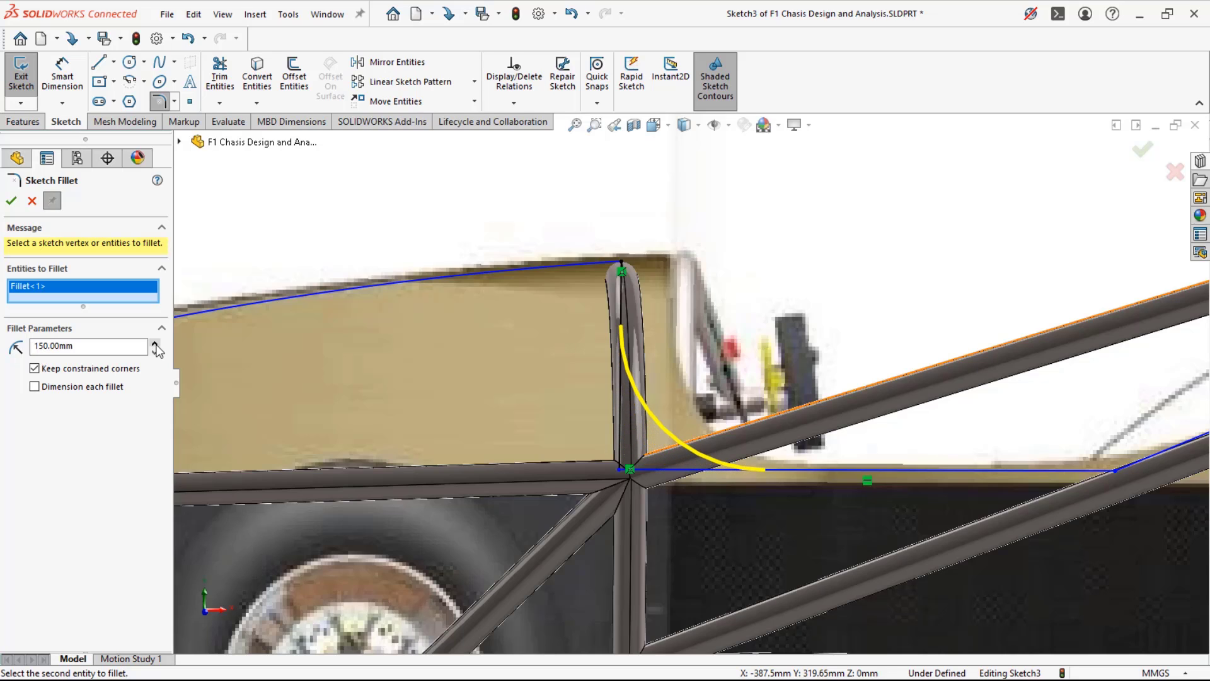
left_click(12, 200)
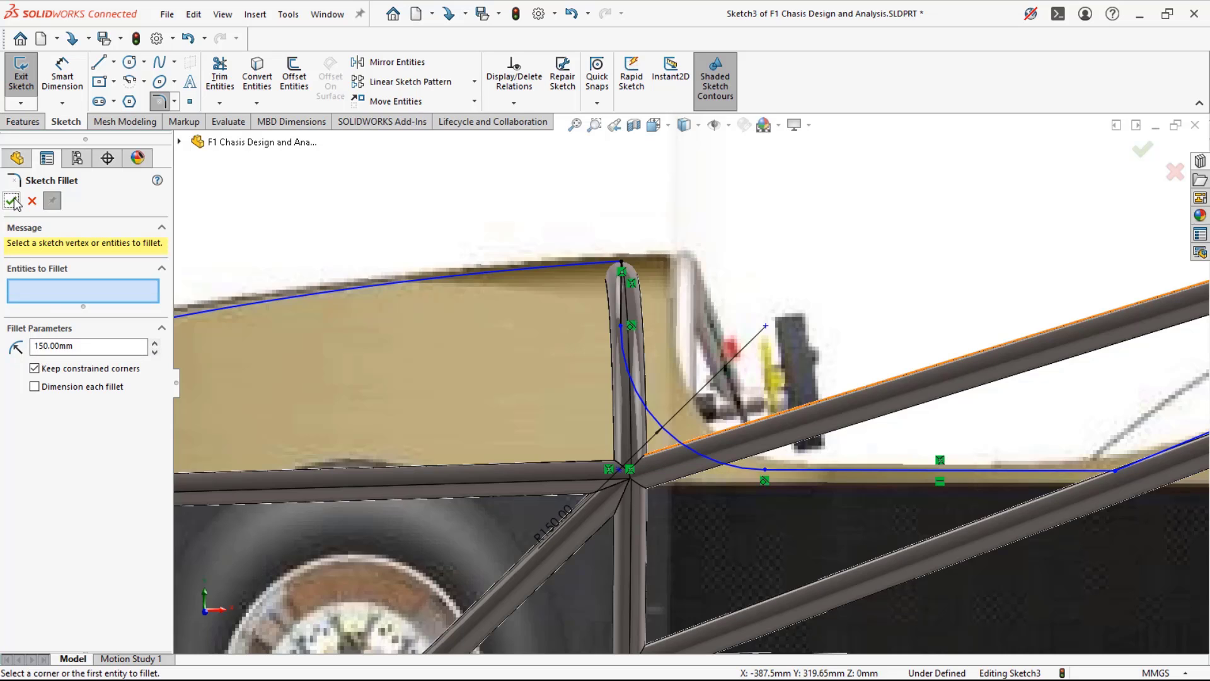
- Fillet the three remaining corners of the upper outline, at both ends of the rising line and above the rear slope, with a 200 mm radius
left_click(1114, 472)
scroll(222, 468, "up", 5)
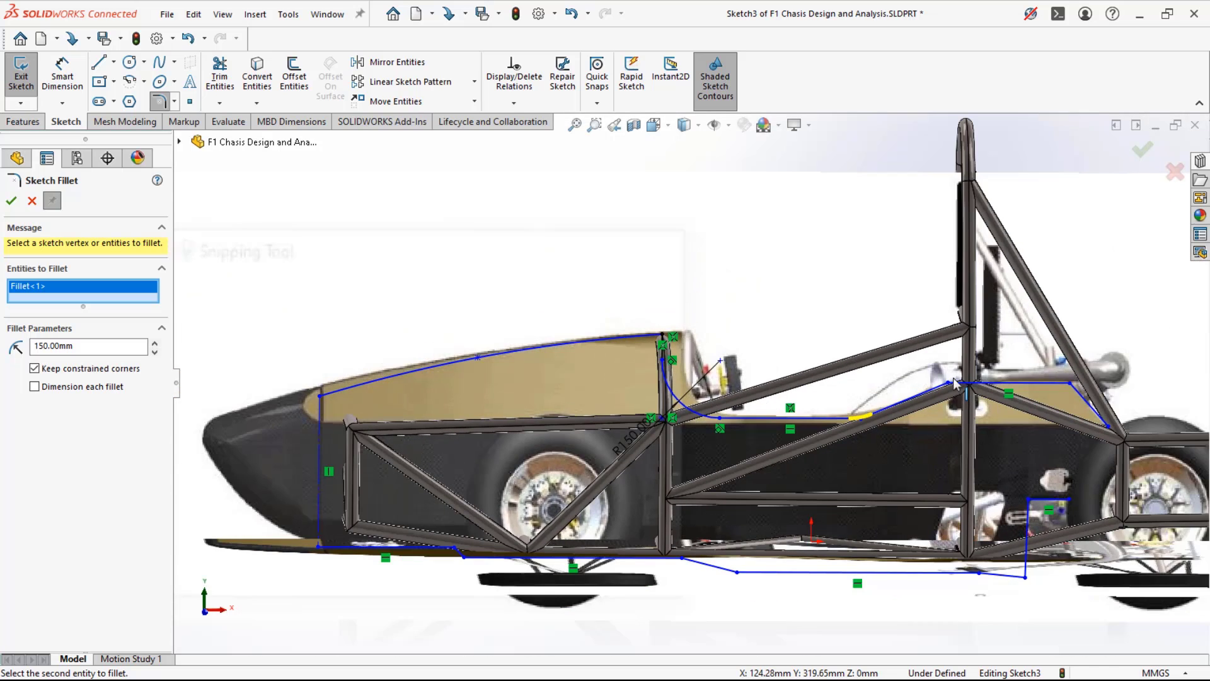
left_click(950, 384)
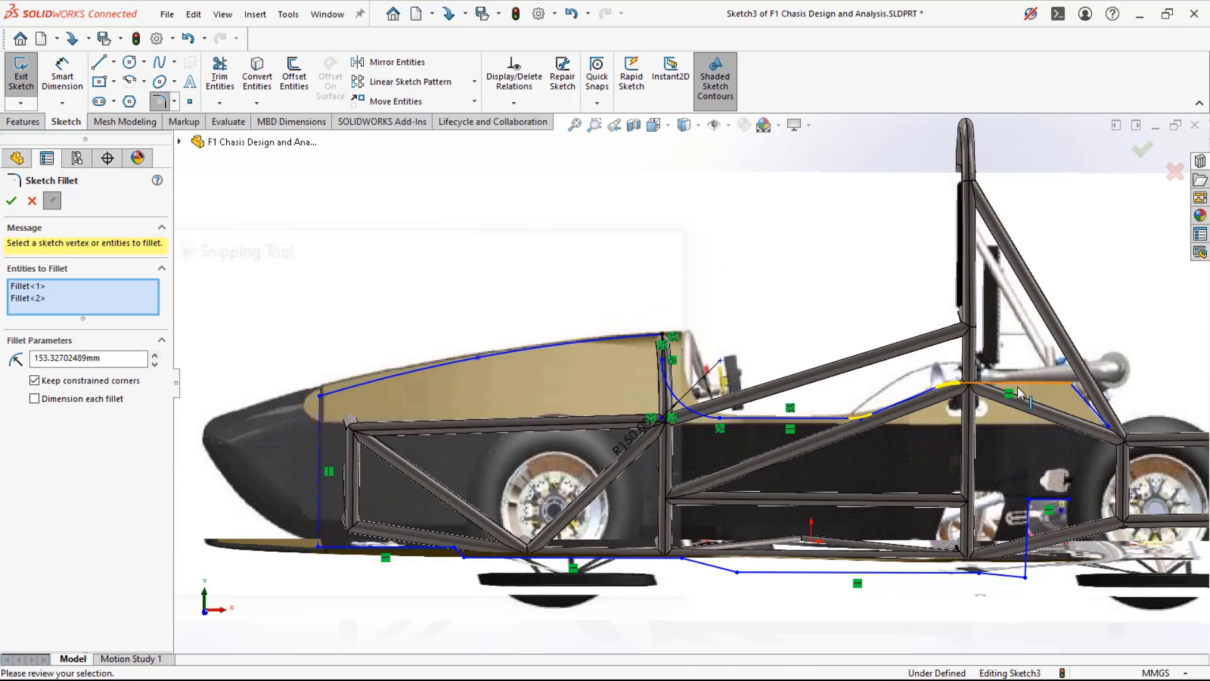
left_click(1070, 383)
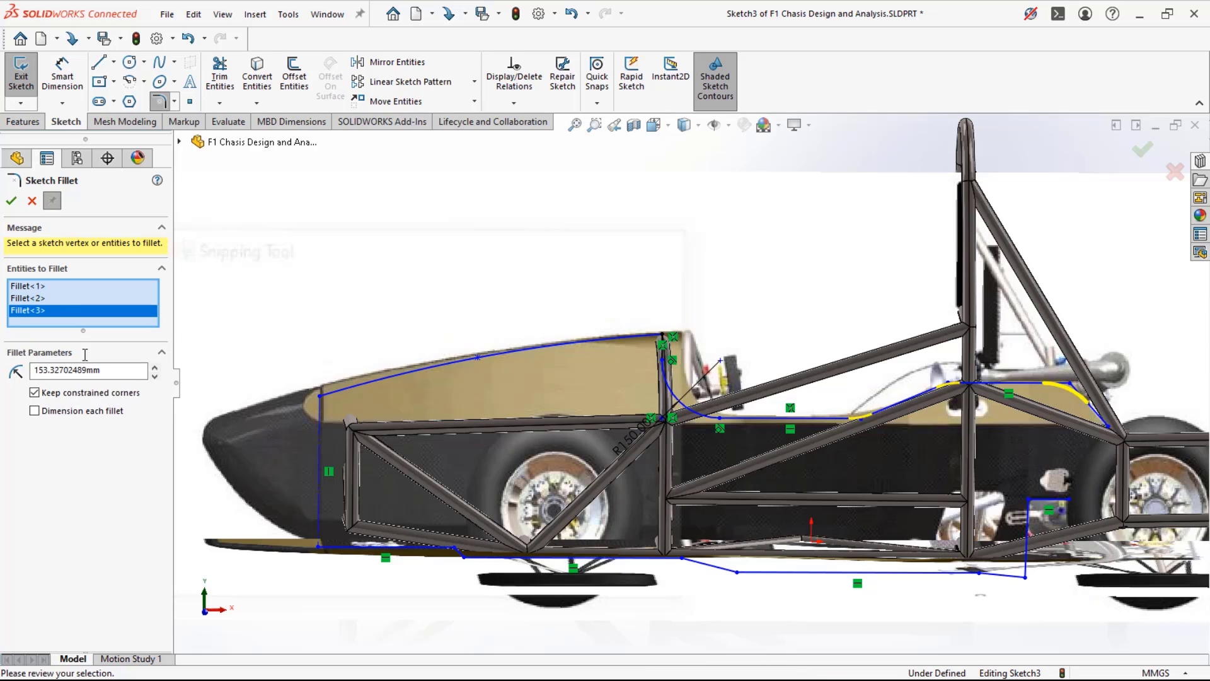
key("ctrl+a")
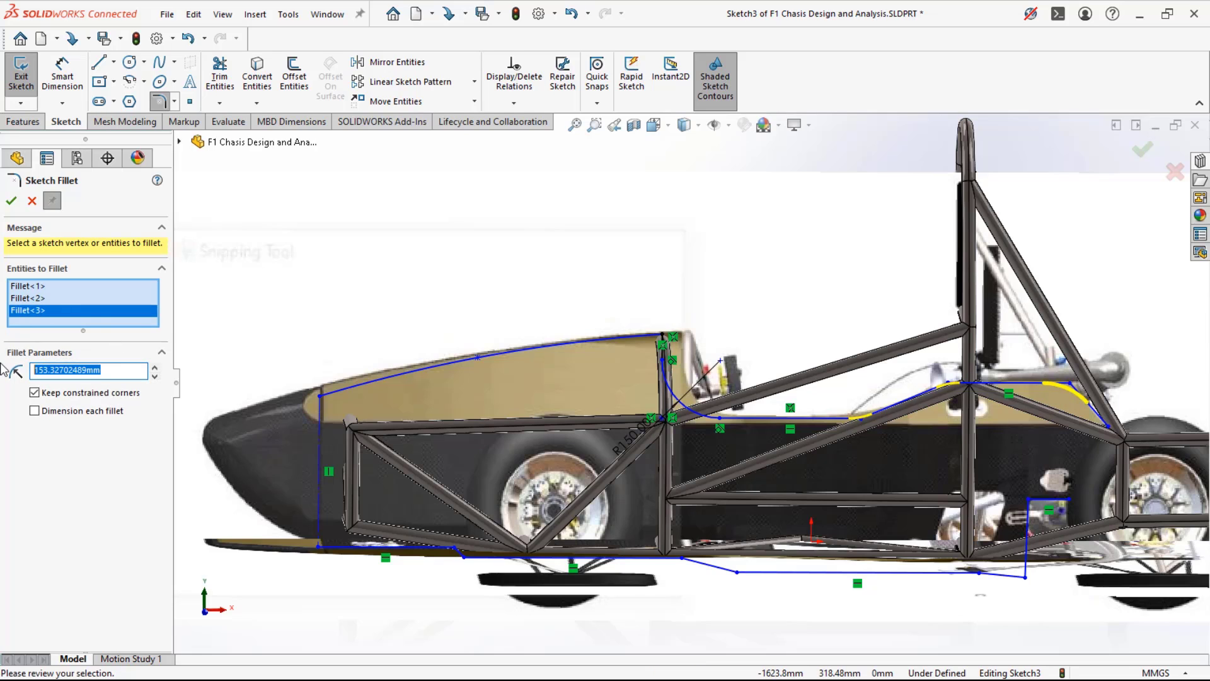
type("200")
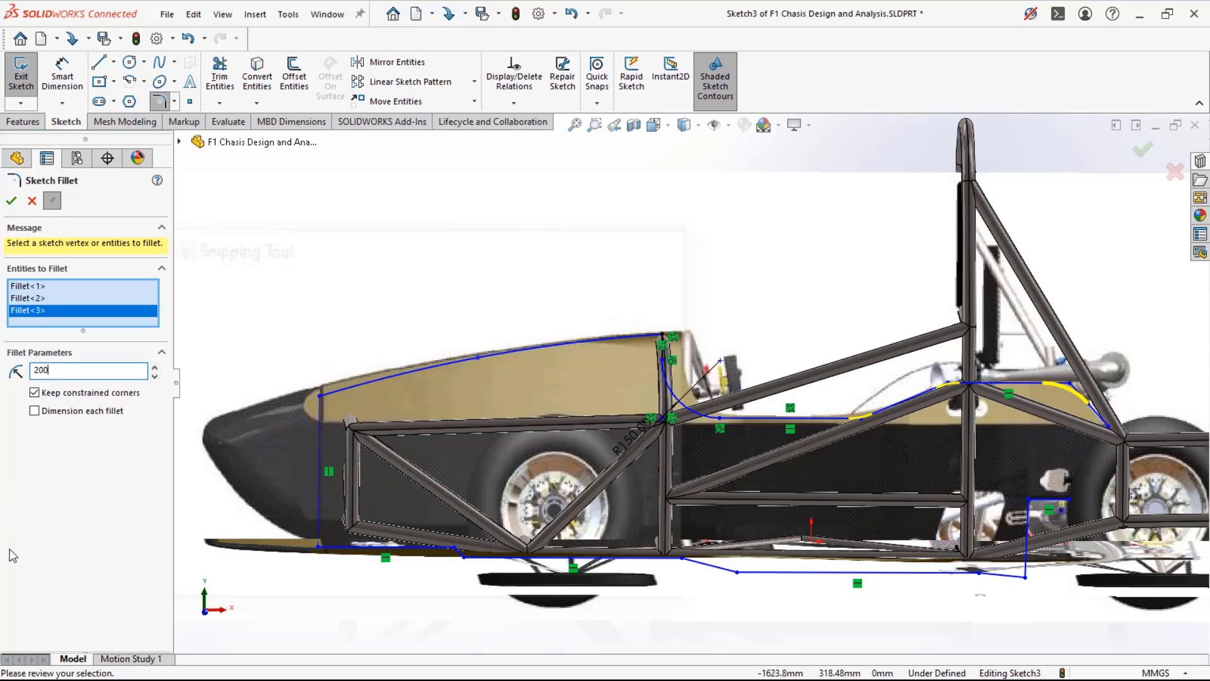
key("Return")
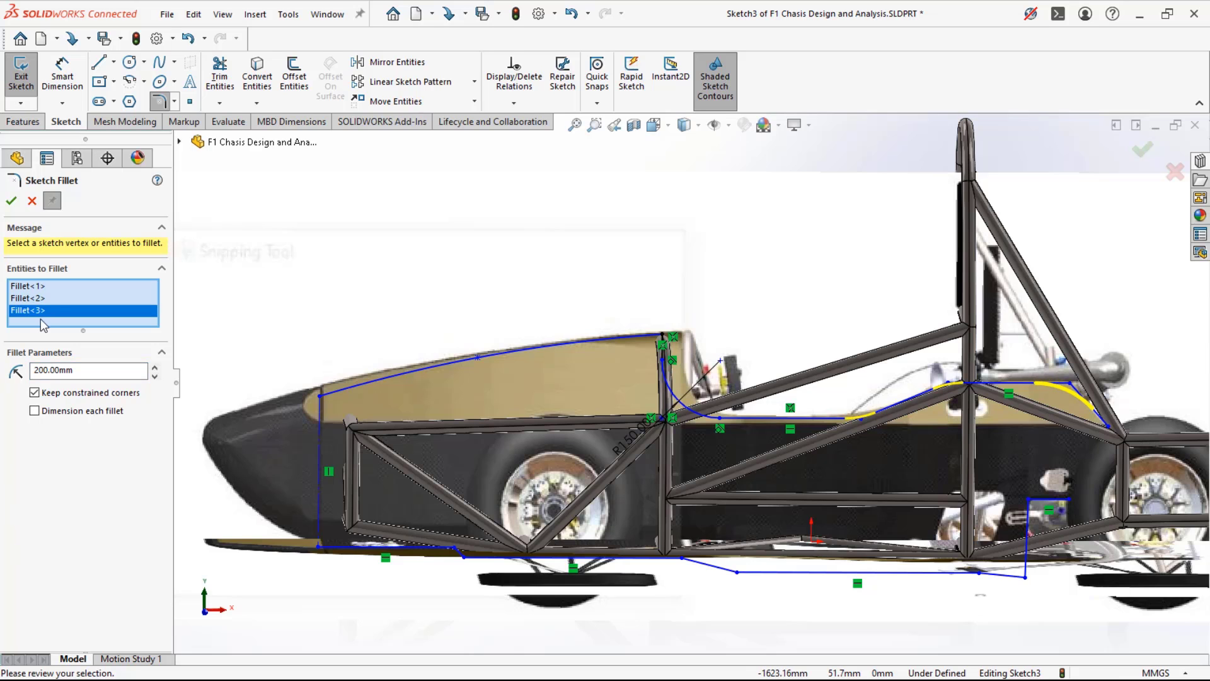
left_click(12, 201)
- Set the sketch fillet radius to 10 mm and pick both corners of the small step in the lower outline near the front wheel
middle_click_drag(469, 226, 447, 219)
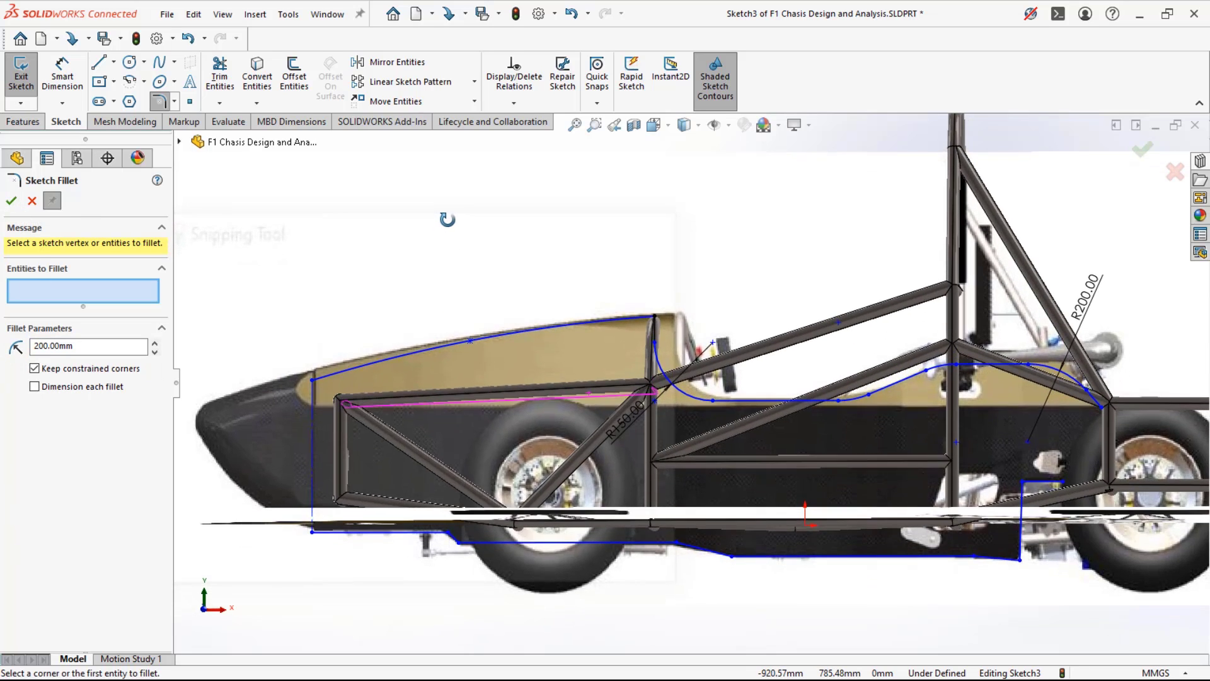
scroll(552, 578, "down", 6)
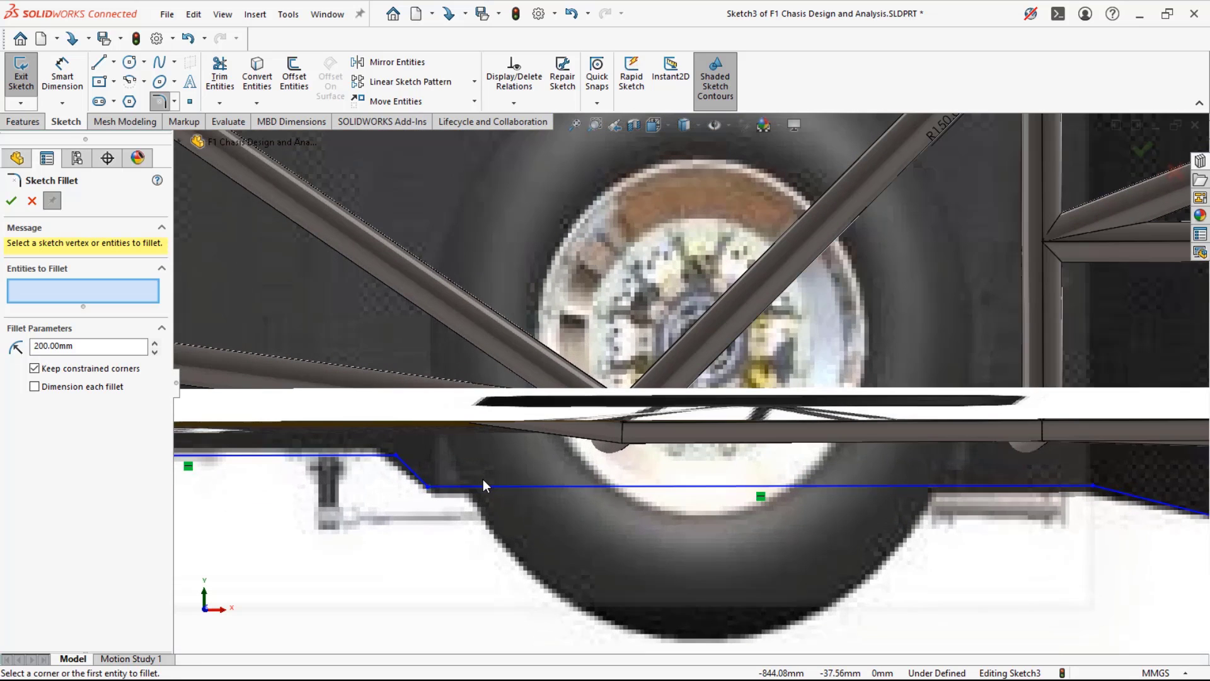
scroll(483, 479, "up", 5)
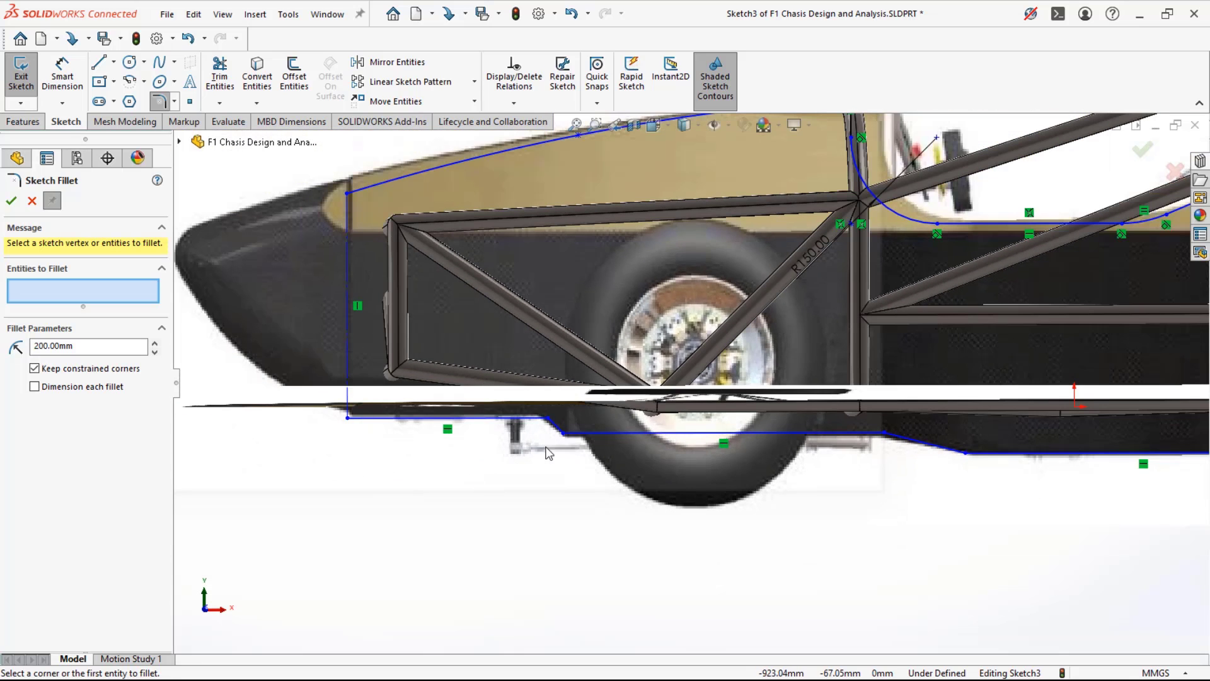
left_click(550, 421)
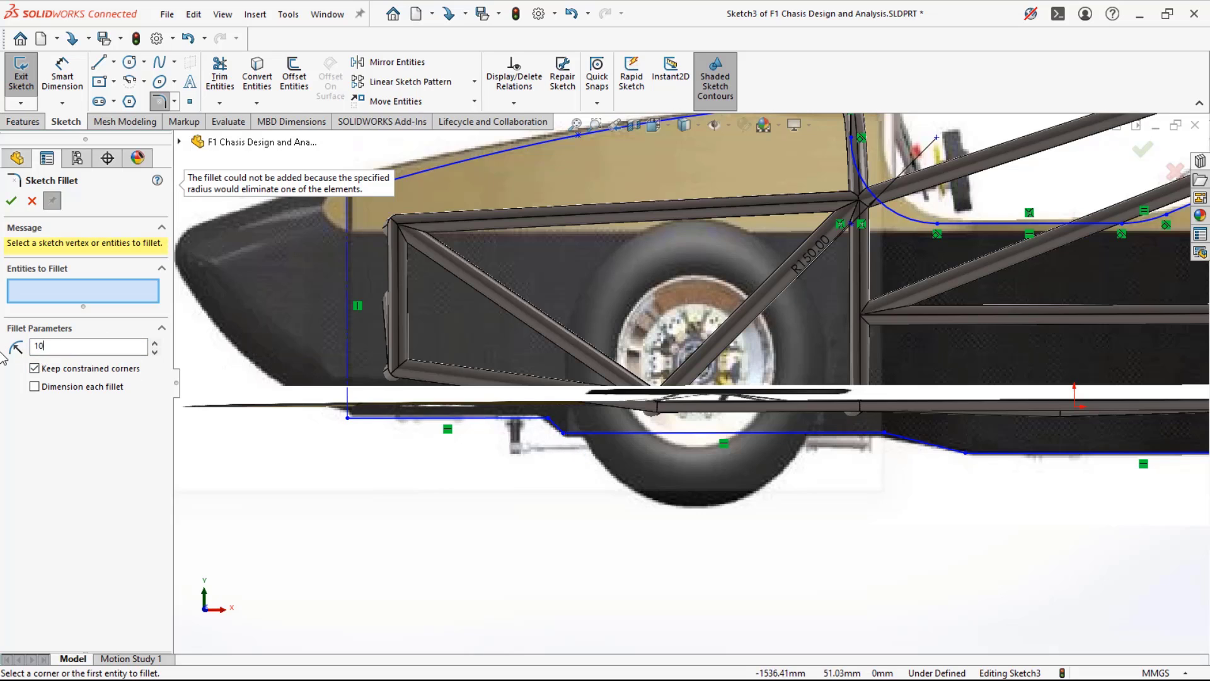
left_click(548, 419)
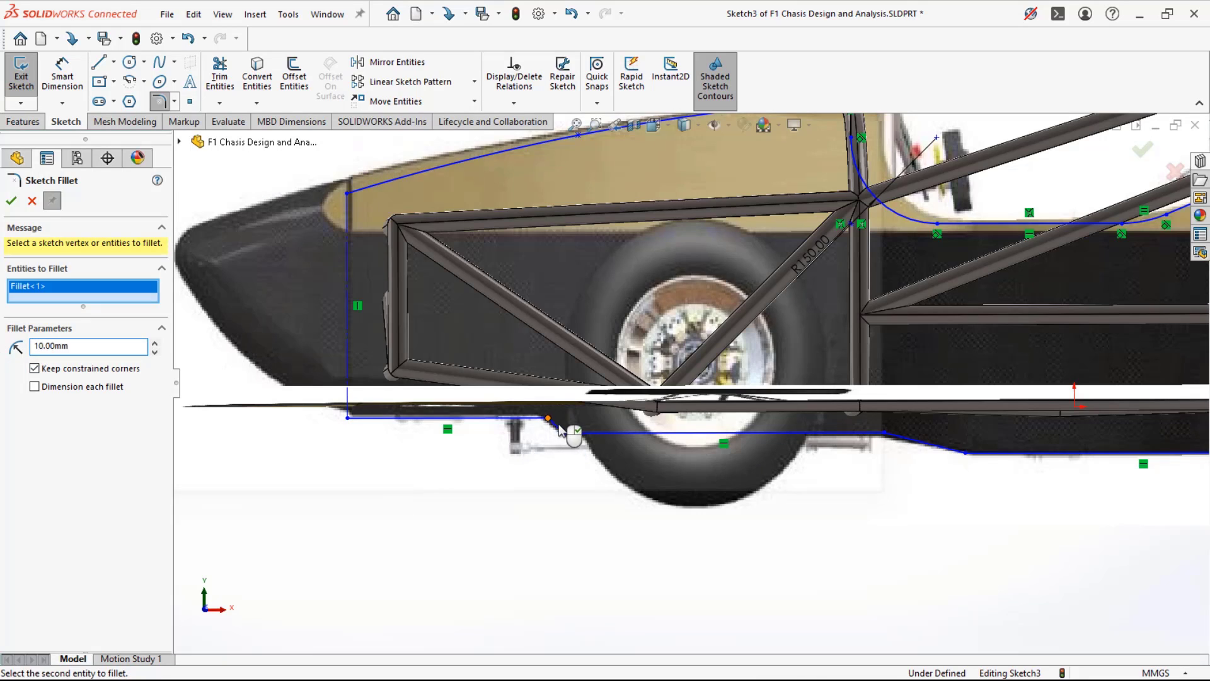
left_click(563, 433)
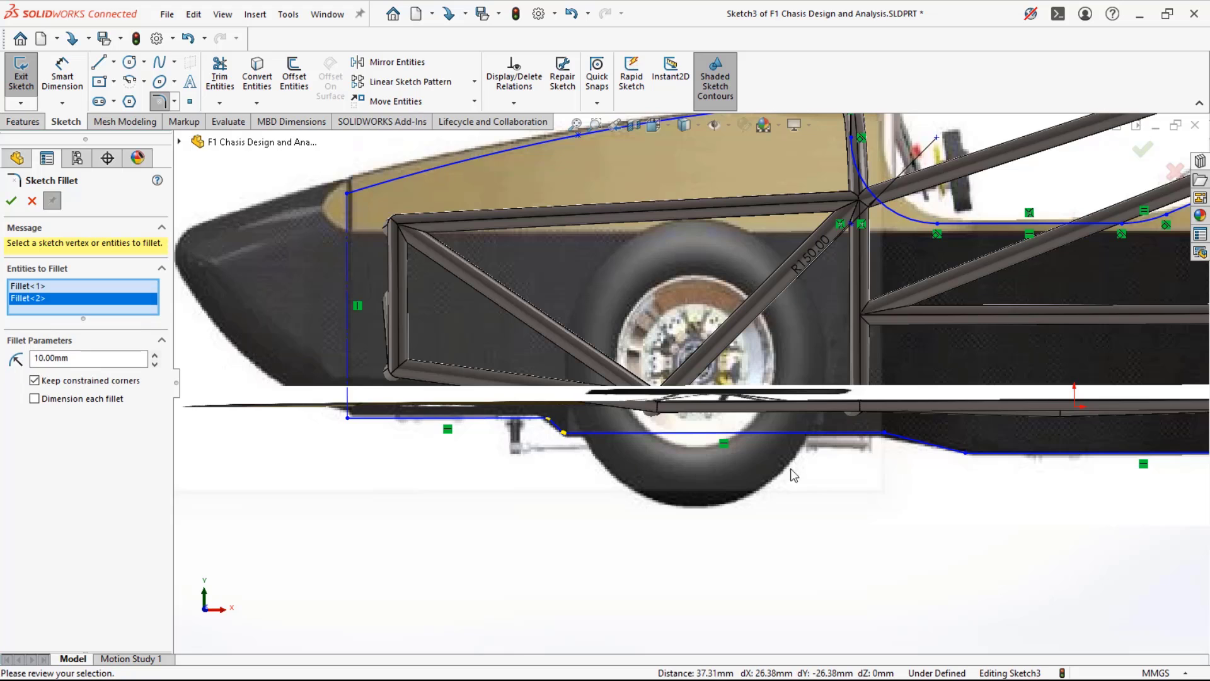
- Add the five remaining corners of the lower outline, from behind the front wheel to the rear vertical line's upper end, to the fillets
left_click(883, 432)
left_click(965, 453)
scroll(971, 463, "up", 3)
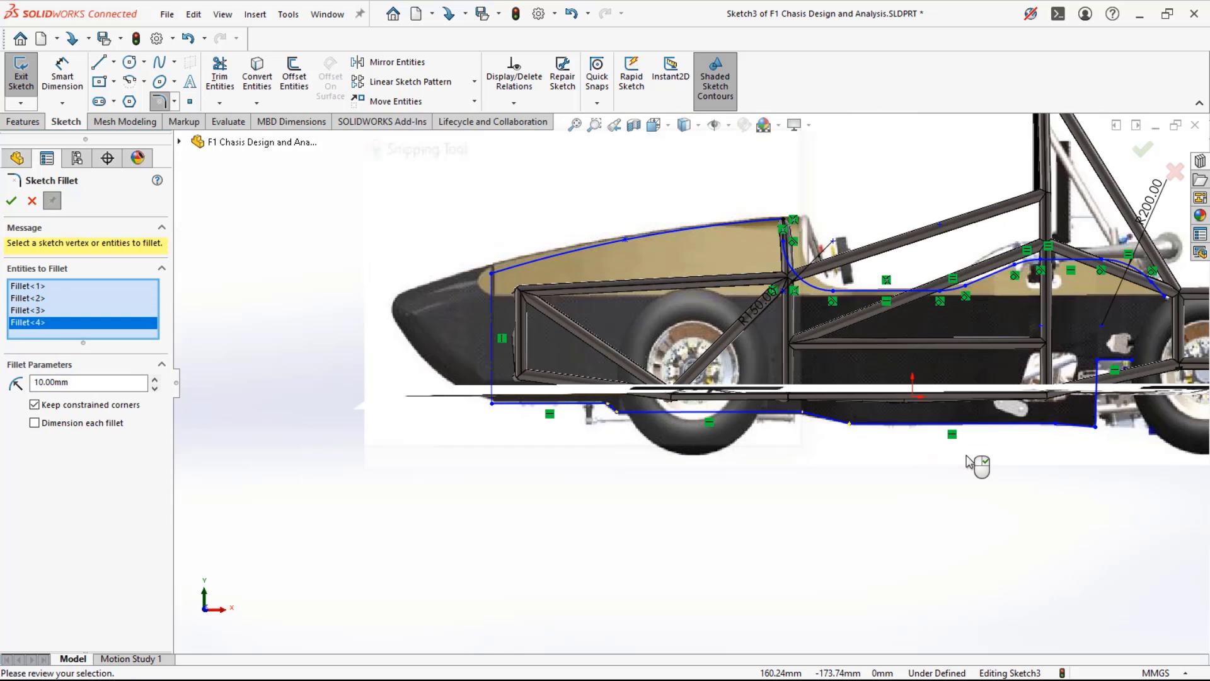
left_click(1057, 424)
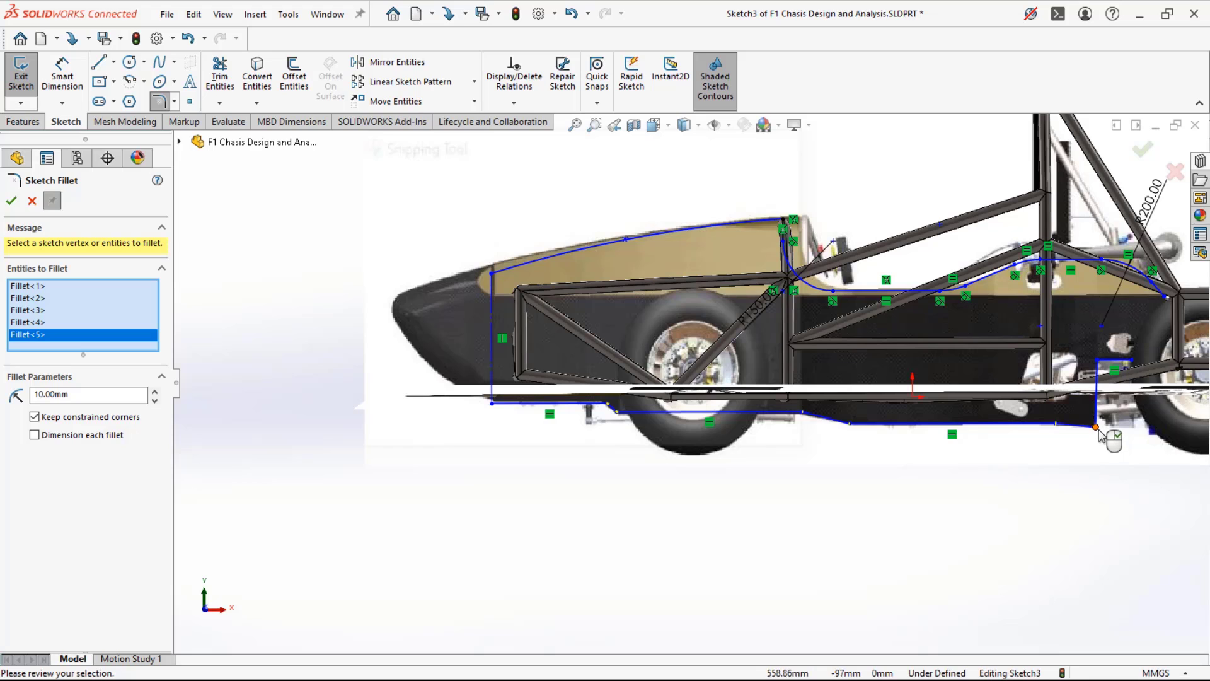
left_click(1096, 427)
left_click(1098, 361)
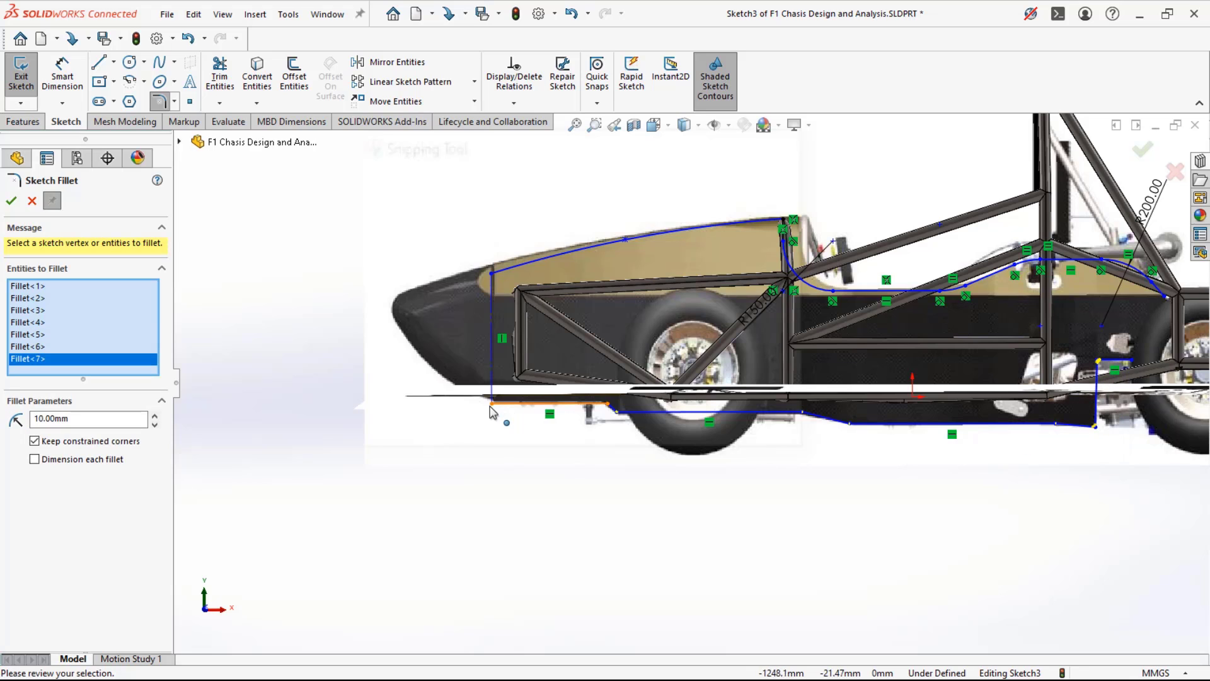
- Set the radius of the seven lower-outline fillets to 40 mm, apply them and close the Sketch Fillet command
scroll(264, 416, "down", 1)
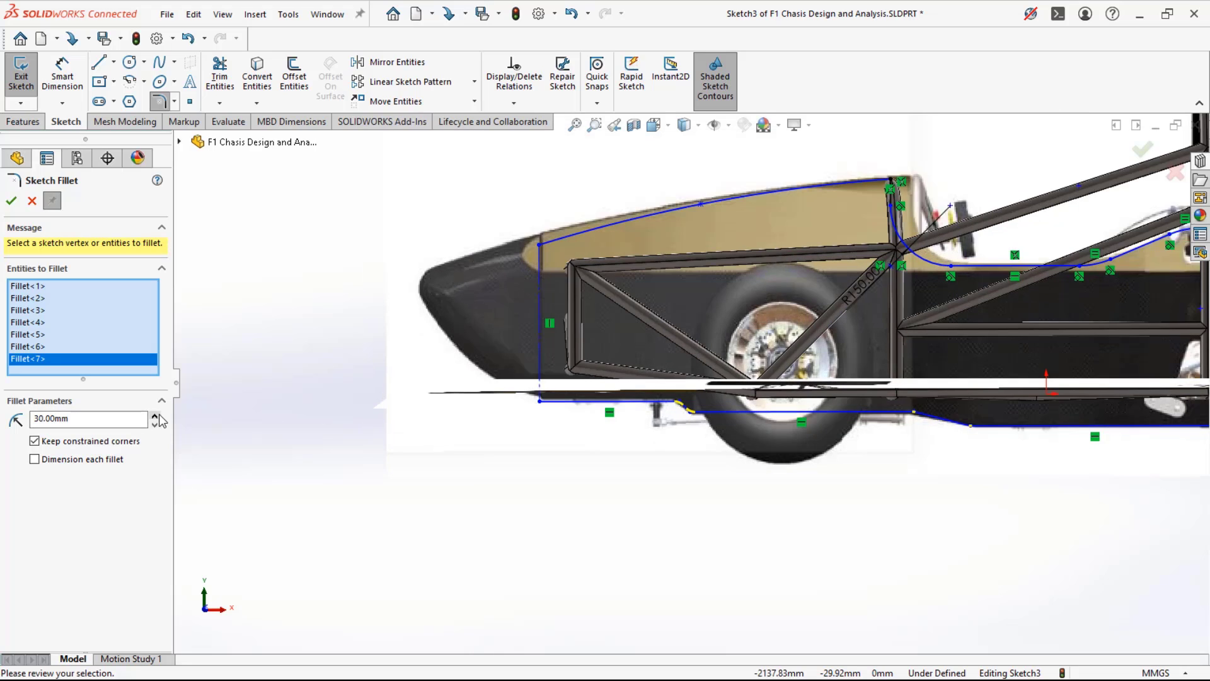
scroll(530, 482, "up", 2)
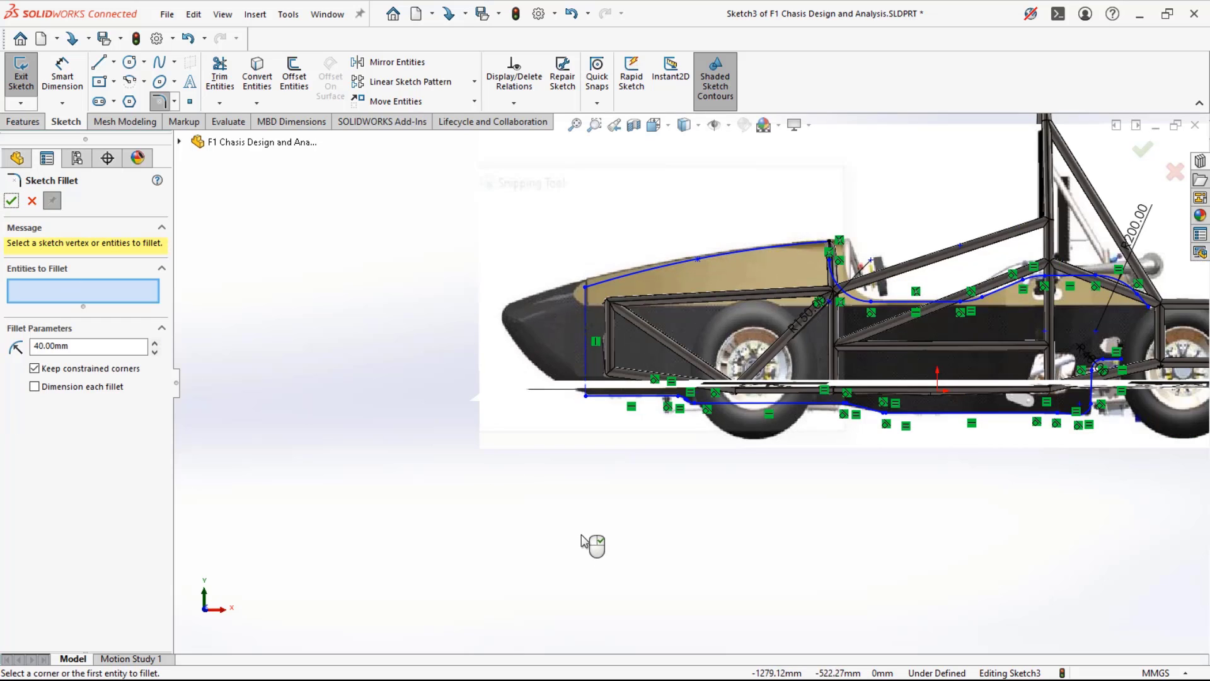
scroll(681, 455, "down", 6)
scroll(725, 275, "down", 4)
scroll(725, 274, "up", 5)
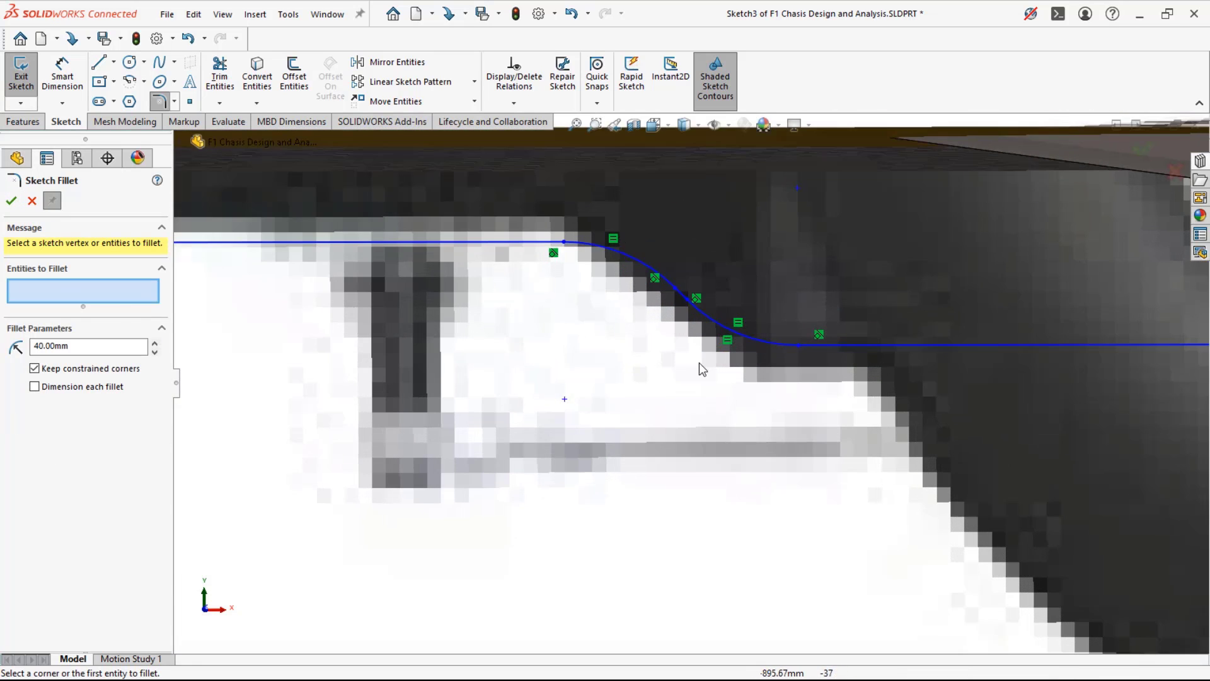
left_click(37, 200)
scroll(393, 427, "up", 5)
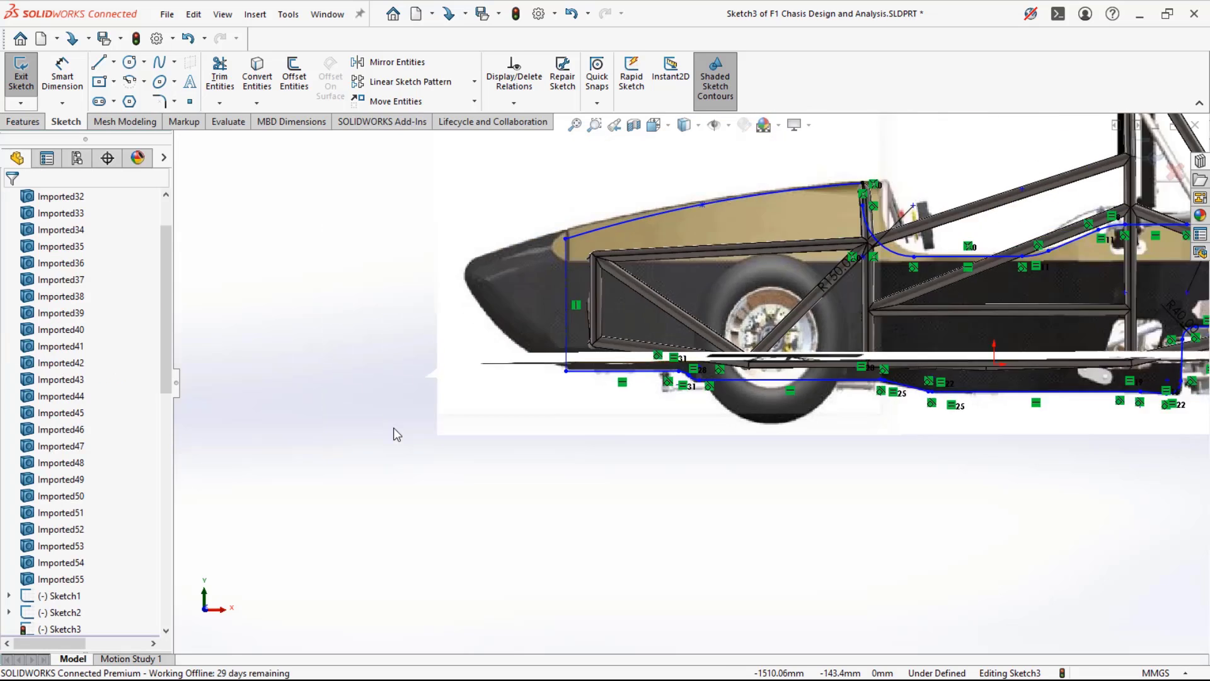
- Exit the side-profile sketch, keeping the traced outline
mouse_move(417, 457)
middle_mouse_down()
mouse_move(452, 531)
mouse_move(376, 408)
mouse_move(354, 521)
mouse_move(381, 571)
mouse_move(397, 486)
mouse_move(400, 565)
mouse_move(405, 405)
mouse_move(459, 406)
mouse_move(508, 375)
mouse_move(497, 492)
mouse_move(457, 486)
mouse_move(419, 513)
mouse_move(418, 543)
mouse_move(441, 357)
mouse_move(456, 327)
mouse_move(489, 343)
mouse_move(449, 332)
middle_mouse_up()
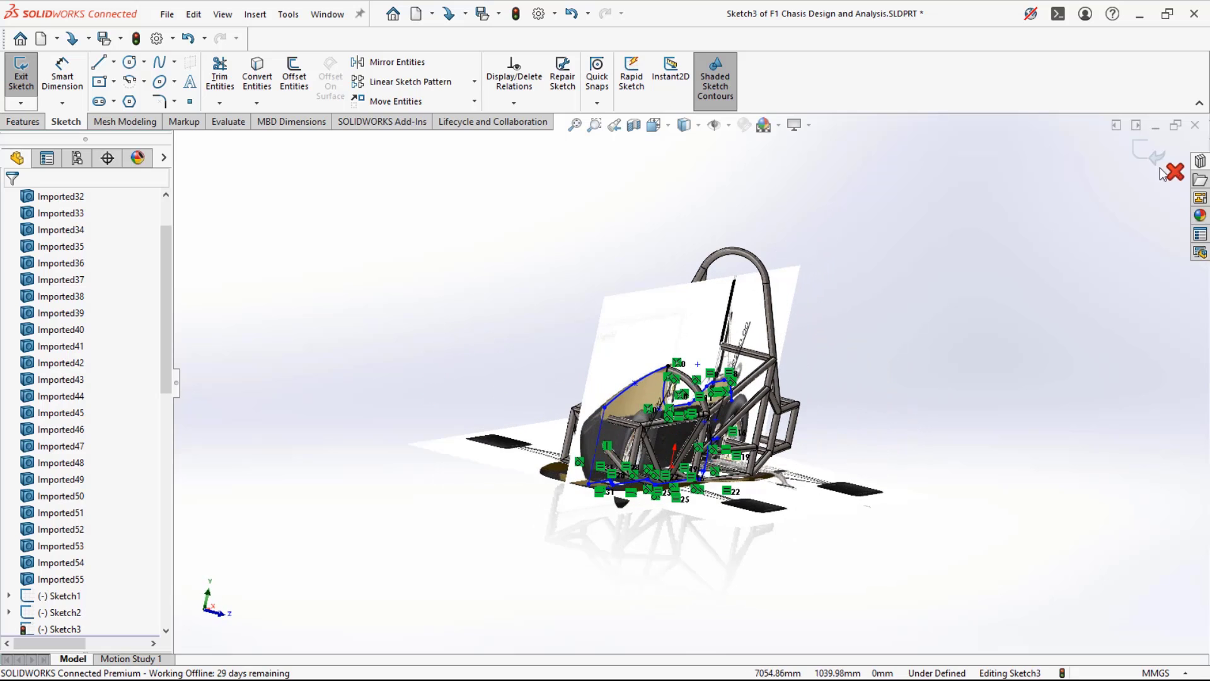
left_click(1139, 158)
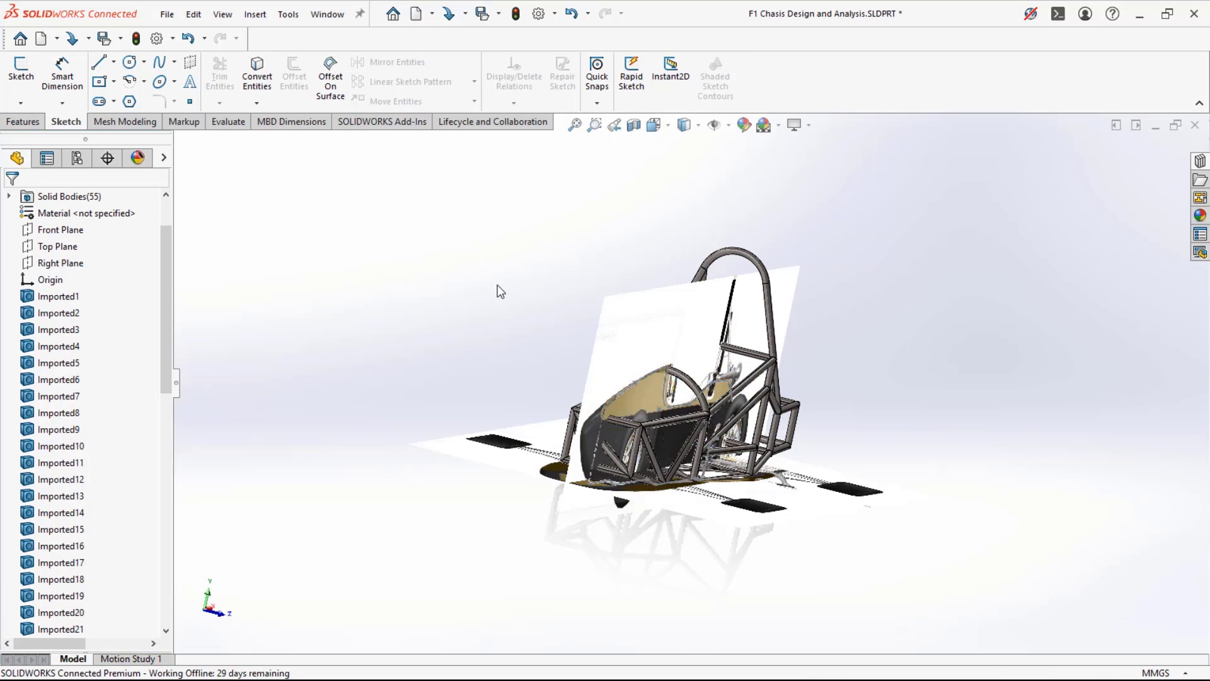
middle_click_drag(497, 289, 439, 310)
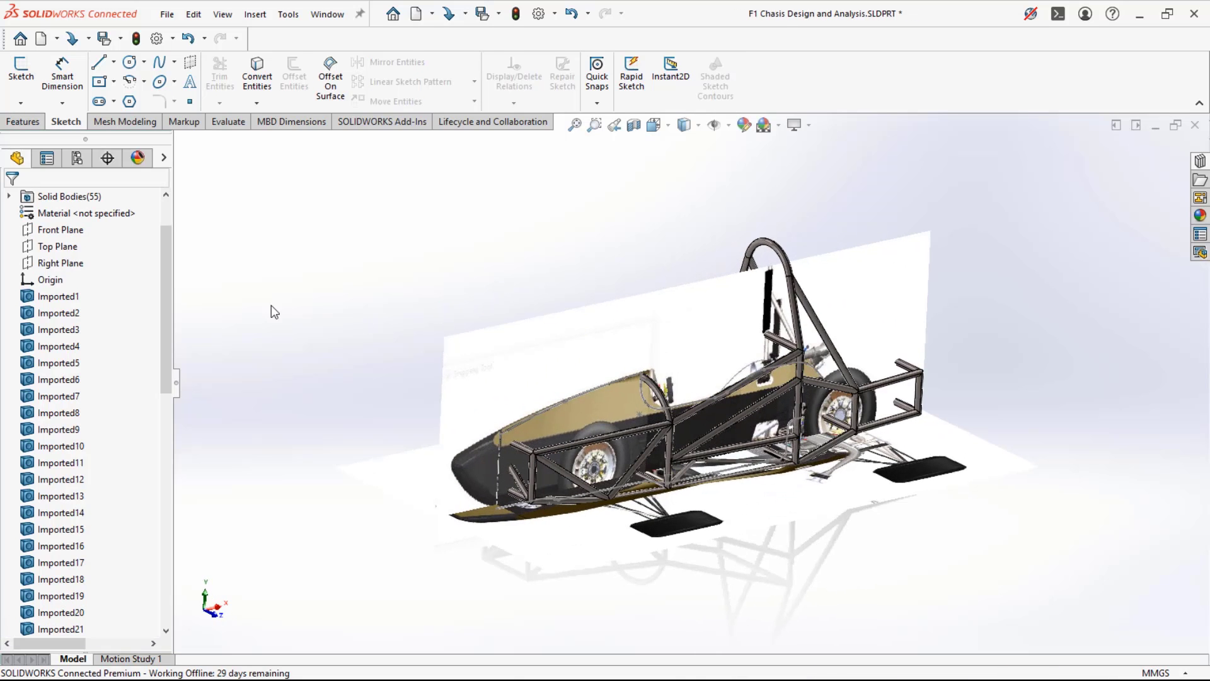
- Start a sketch on the Right Plane and look squarely at it from the car's front end
left_click(52, 263)
left_click(420, 268)
left_click(58, 263)
left_click(68, 241)
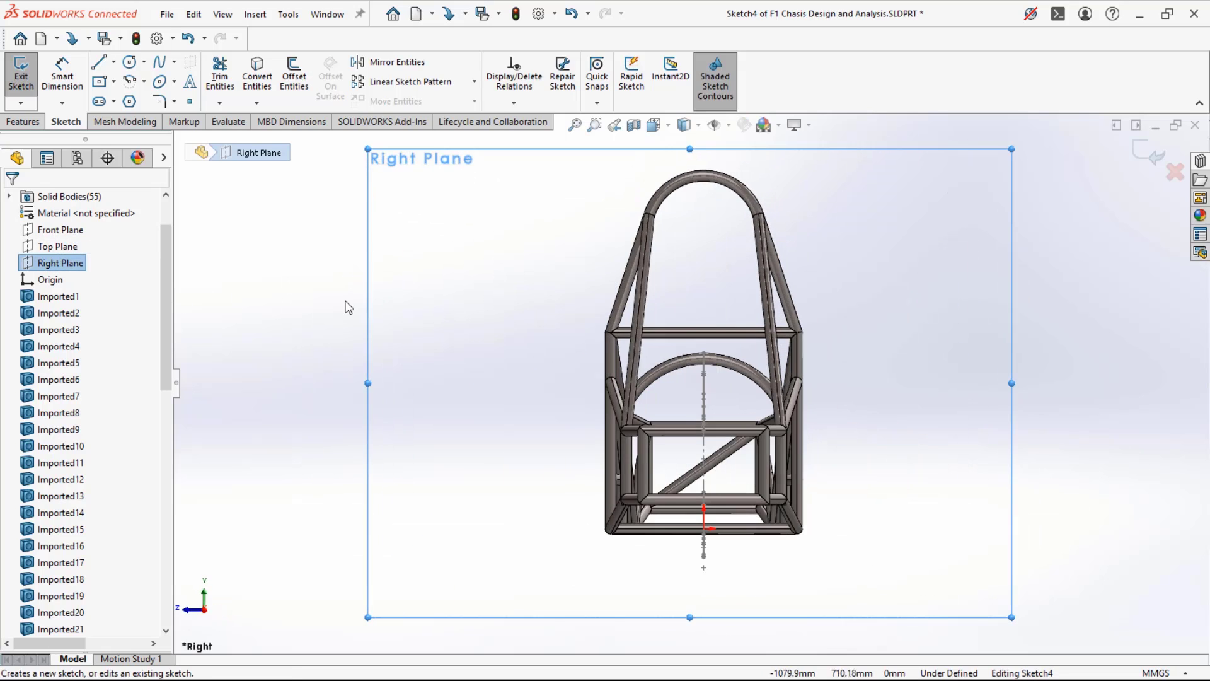
key("ctrl+8")
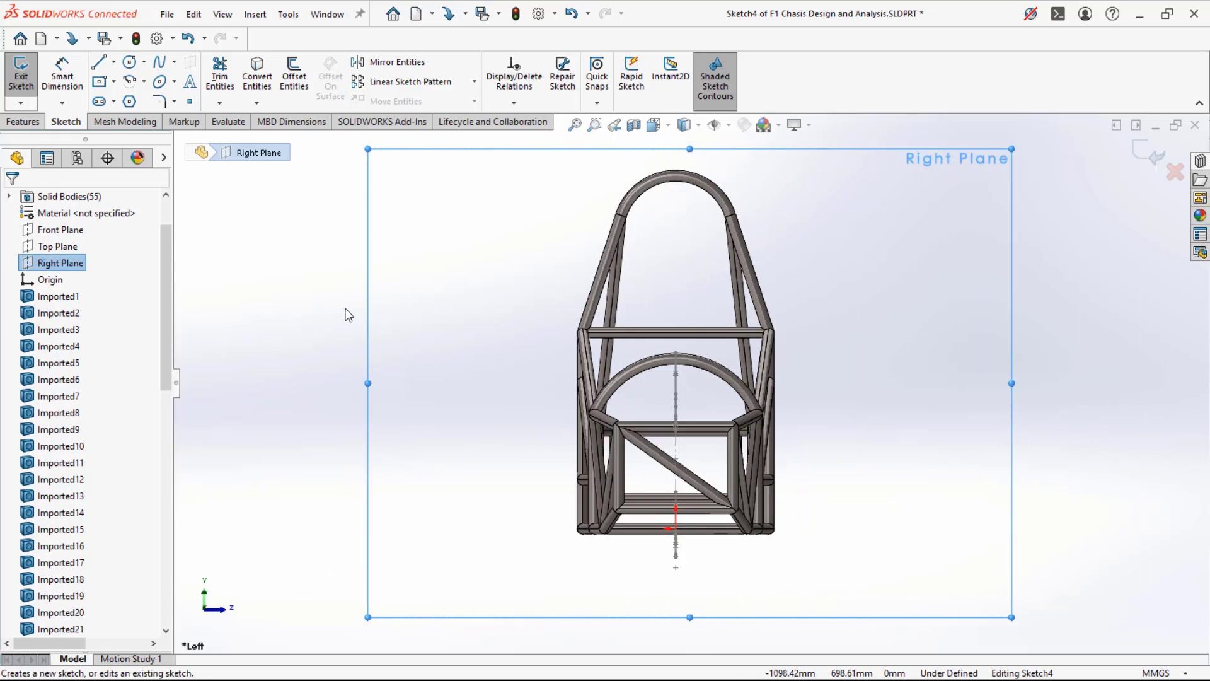
middle_click_drag(345, 309, 349, 343)
key("ctrl+8")
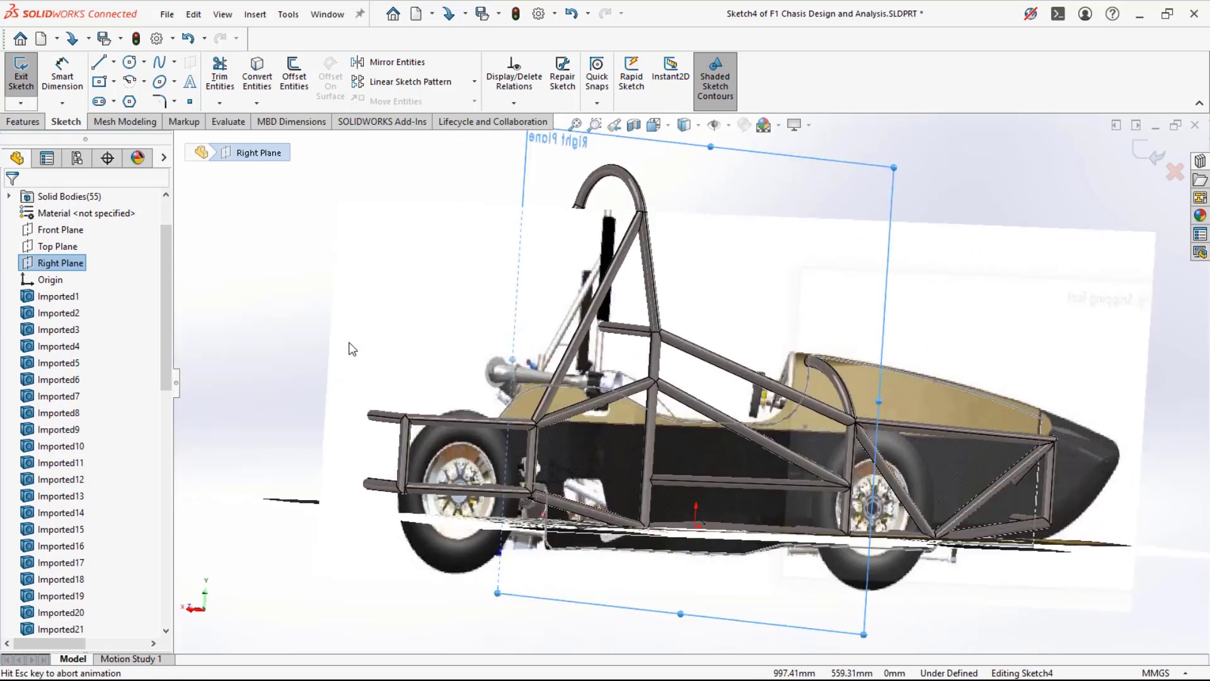
key("ctrl+8")
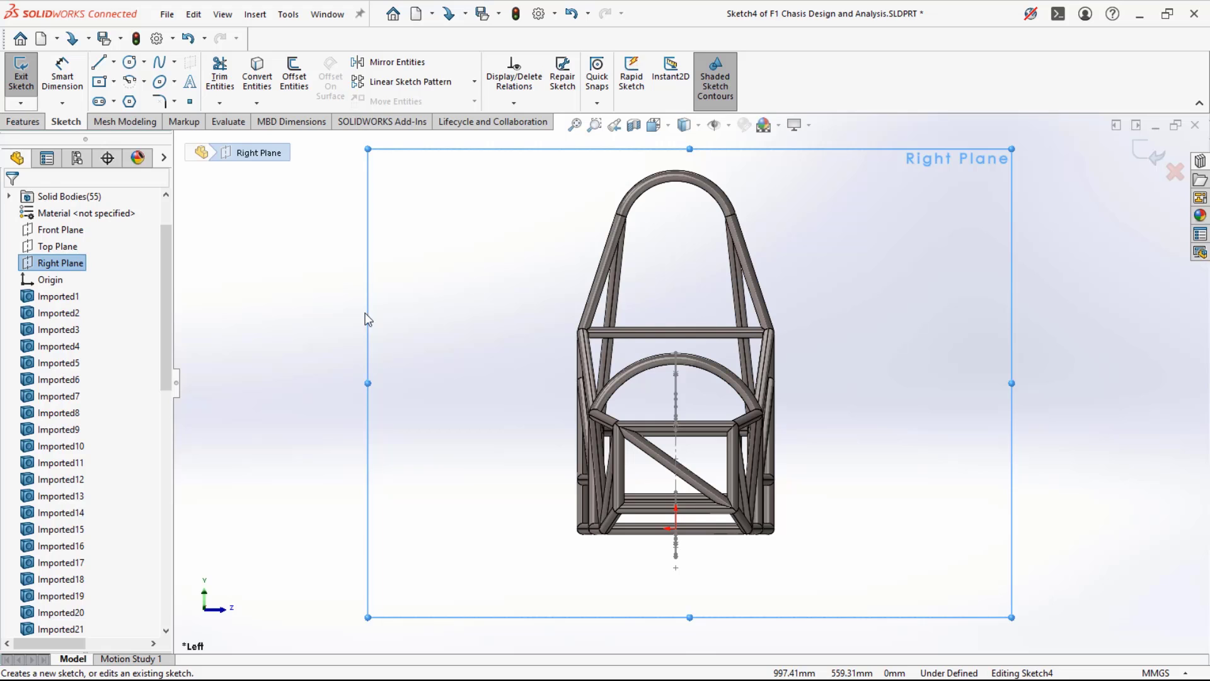
- Insert the picture file "Front view" from the Desktop as a sketch picture on the Right Plane
left_click(294, 13)
mouse_move(328, 489)
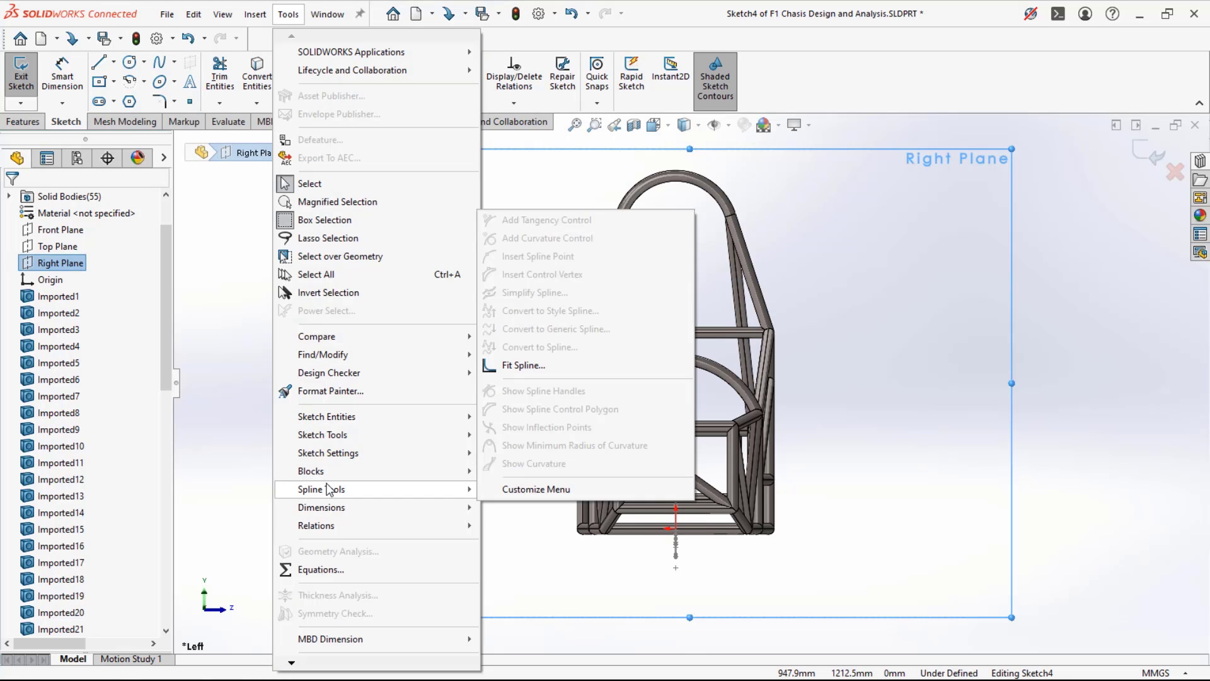
mouse_move(324, 437)
left_click(564, 586)
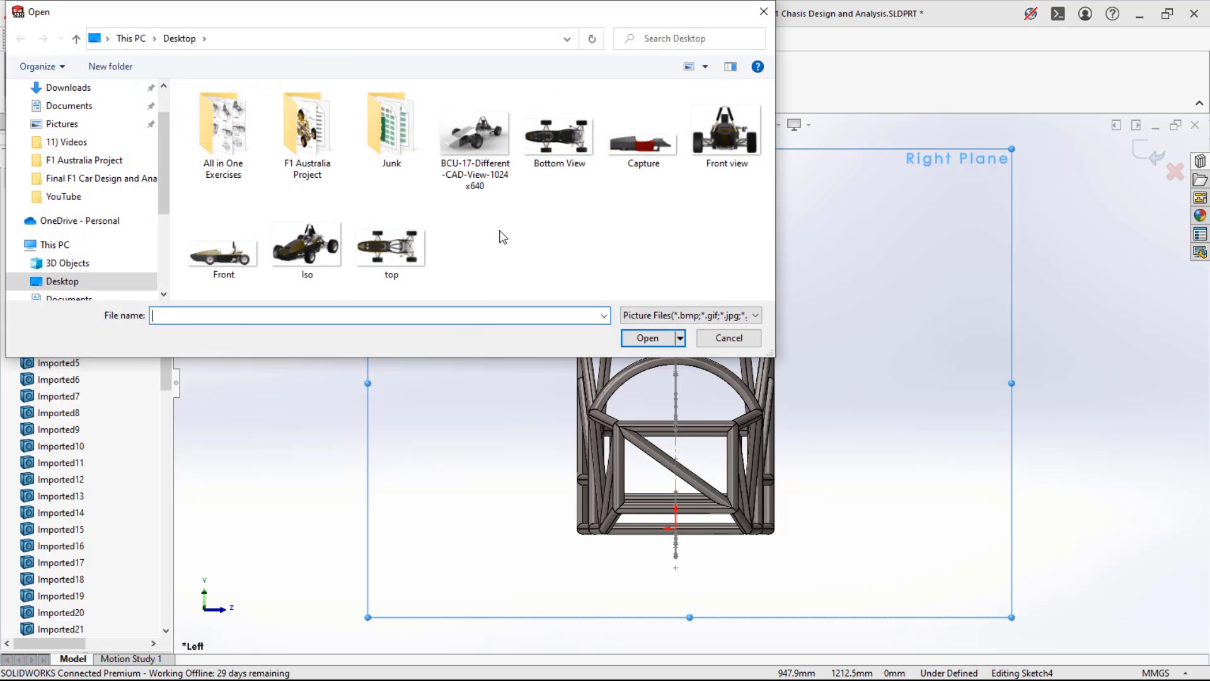
left_click(727, 131)
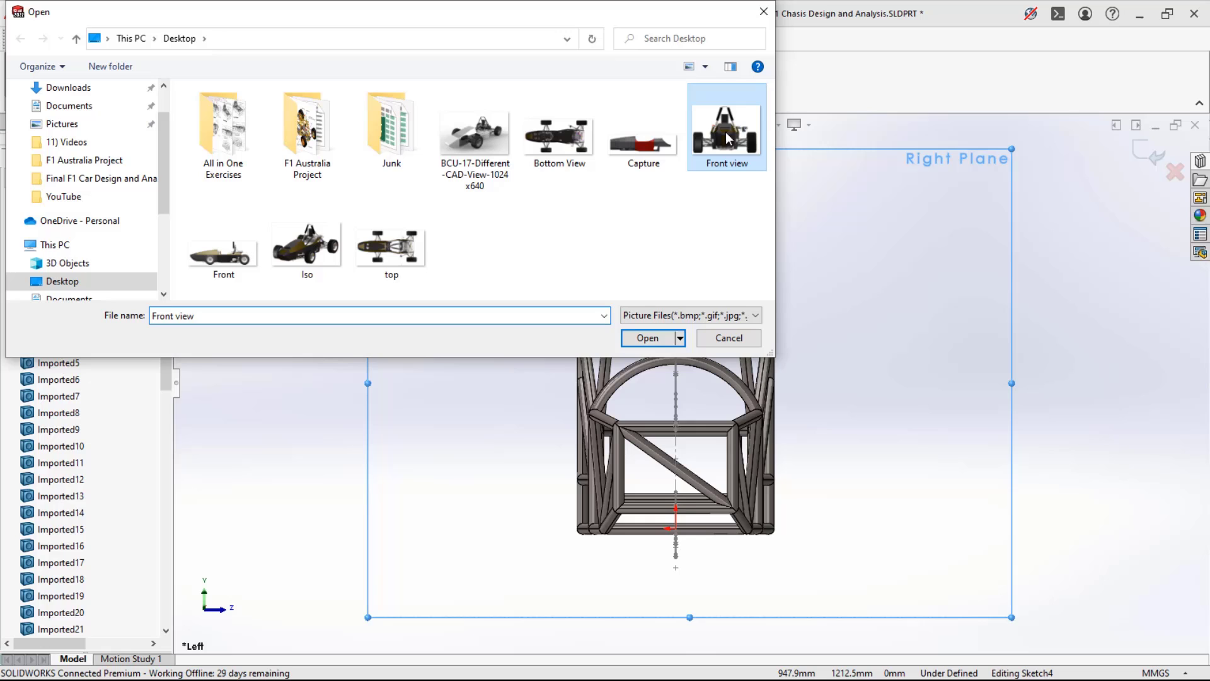
left_click(649, 338)
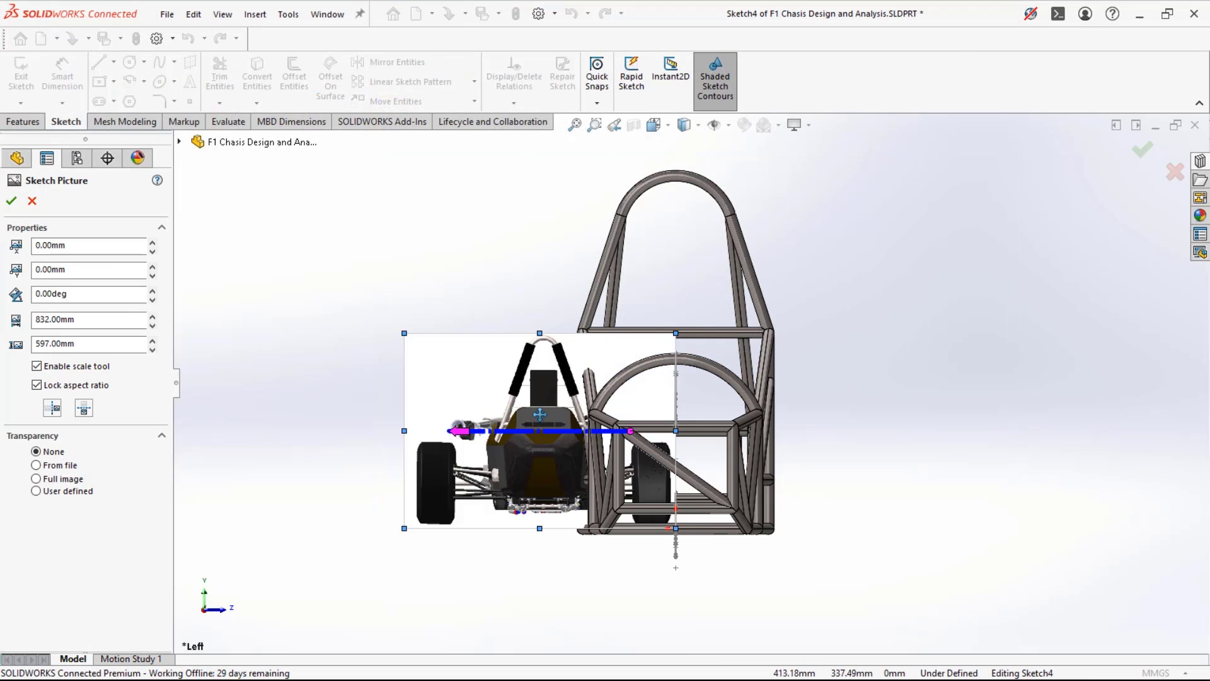
- Centre the front-view picture over the chassis, enlarge it to match the frame, and exit the sketch
mouse_move(539, 413)
left_mouse_down()
mouse_move(680, 388)
mouse_move(669, 418)
left_mouse_up()
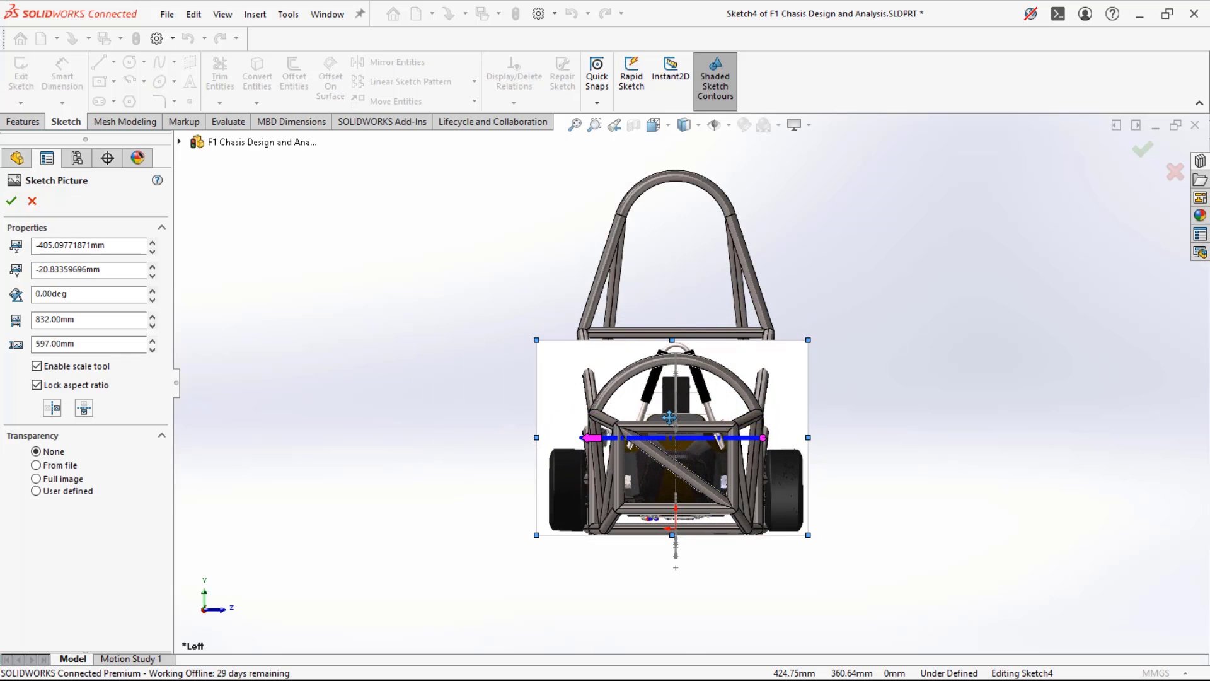
left_click_drag(808, 341, 823, 326)
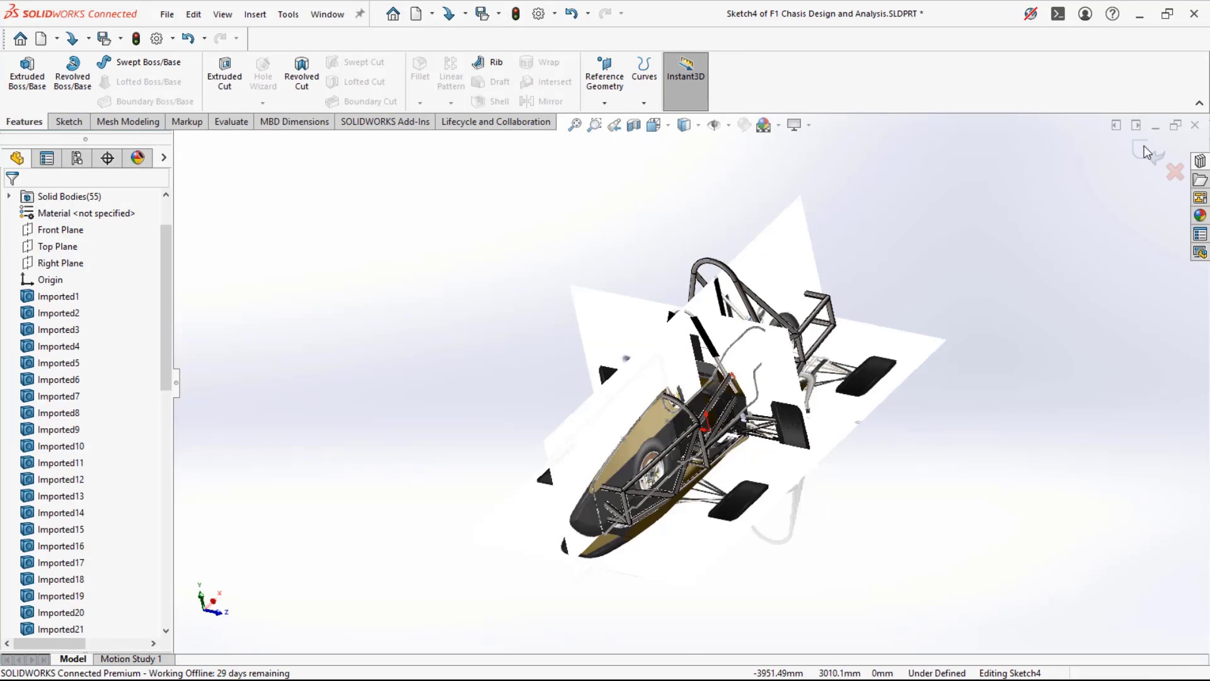
left_click(1146, 152)
- Create a reference plane perpendicular to the side profile's lower front line and coincident with that line's front endpoint
left_click(604, 81)
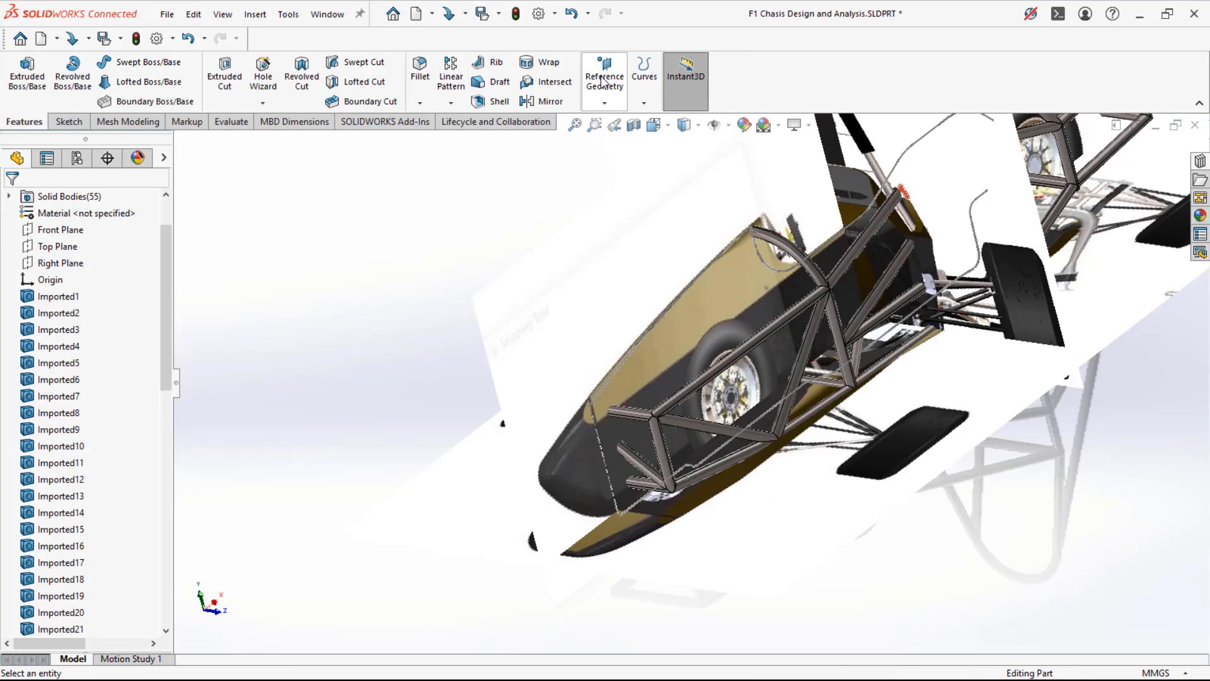
left_click(604, 81)
left_click(619, 119)
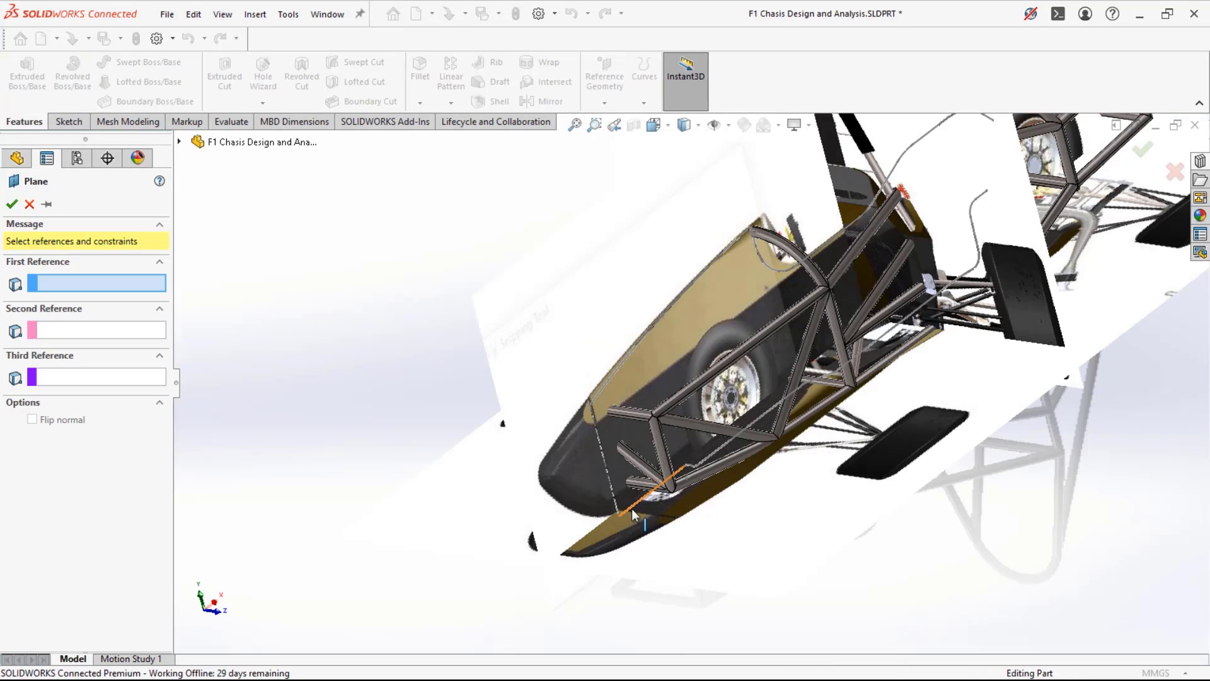
left_click(632, 509)
left_click(619, 515)
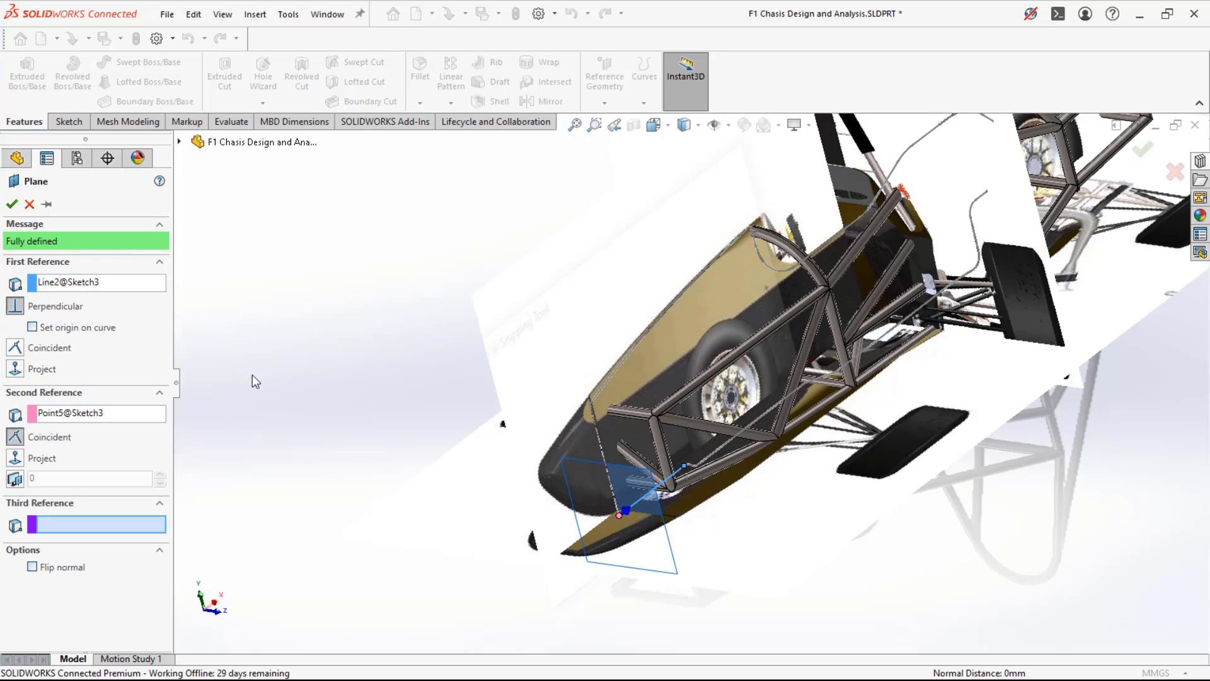
left_click(11, 204)
- Start a sketch on the new plane at the profile's front end and look squarely at it from the car's front
middle_click_drag(338, 387, 356, 504)
middle_click_drag(368, 545, 444, 337)
left_click(728, 421)
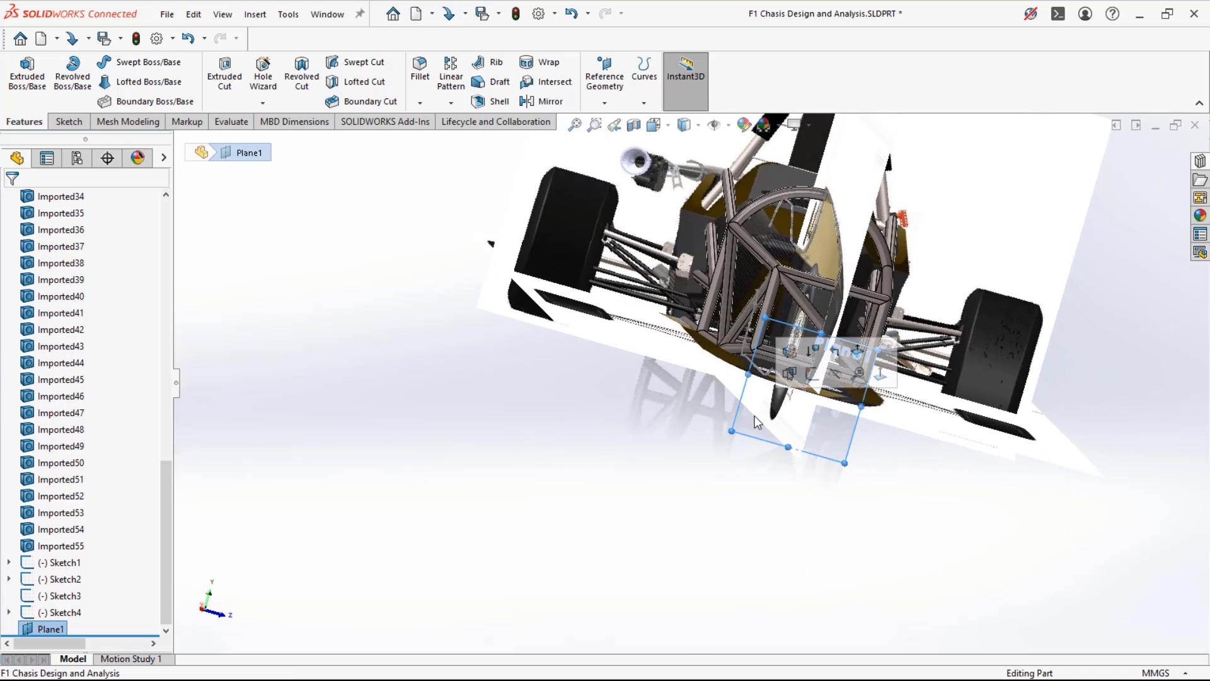
left_click(804, 387)
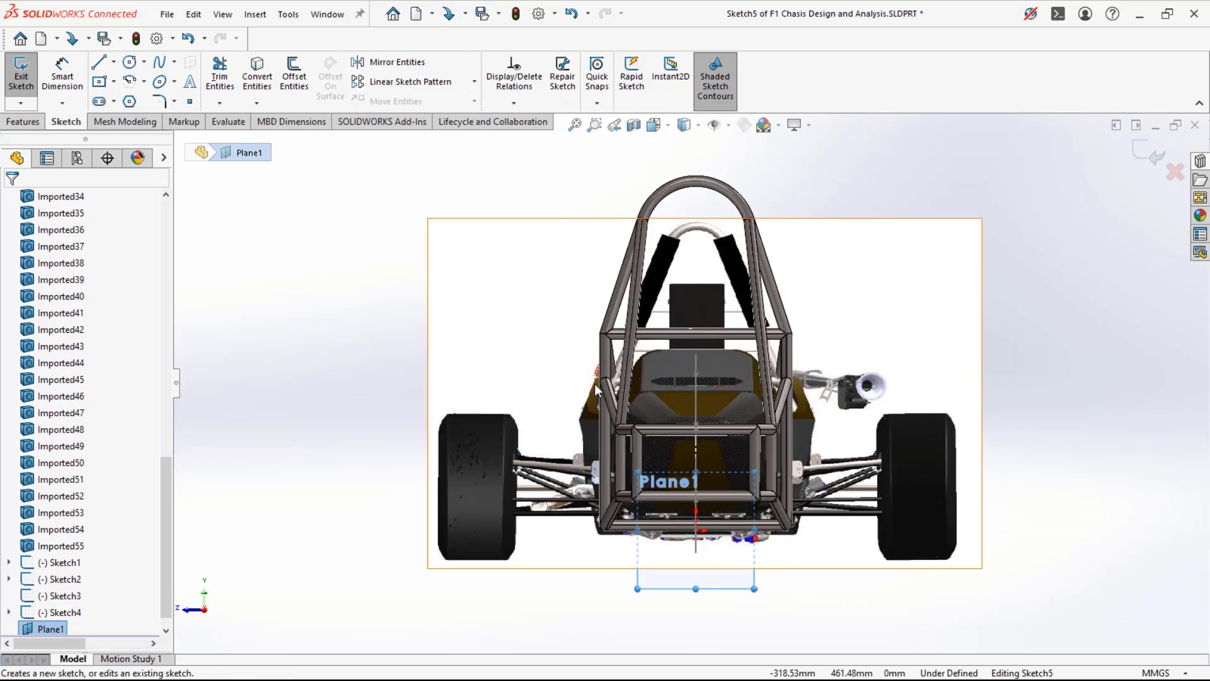
key("ctrl+8")
scroll(582, 403, "down", 1)
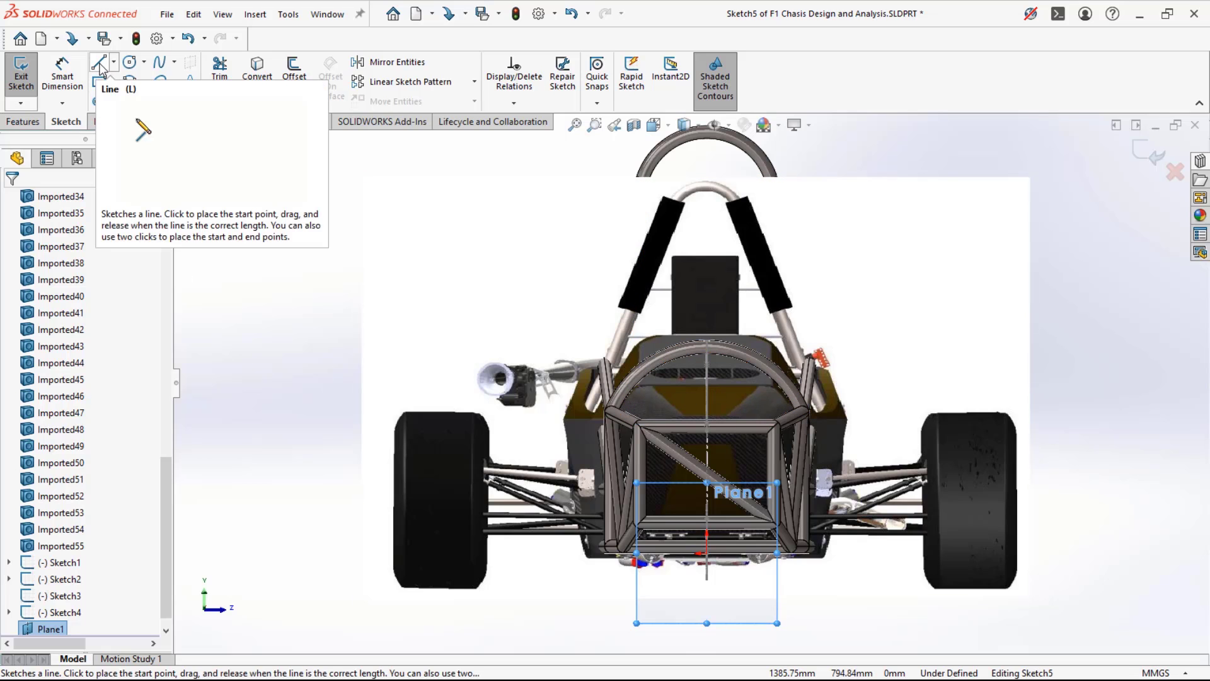
- Draw a horizontal line about 195 mm long from the centreline's lower point outward along the underside of the frame
left_click(99, 66)
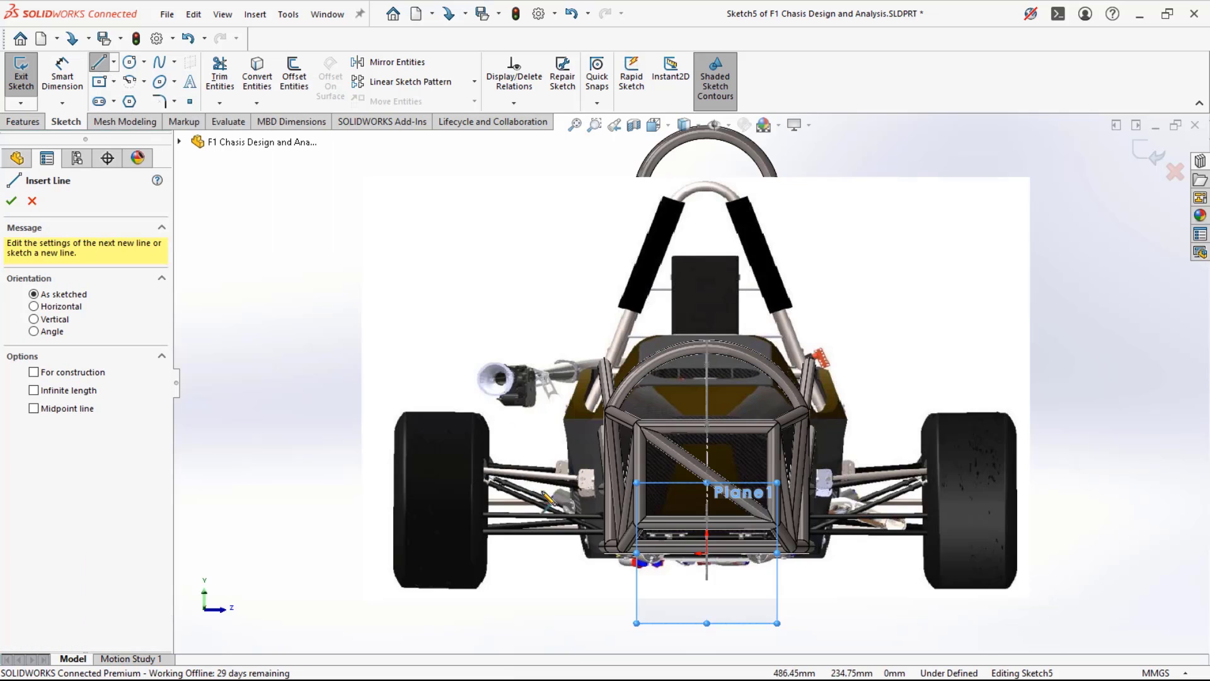
middle_click_drag(606, 575, 581, 565)
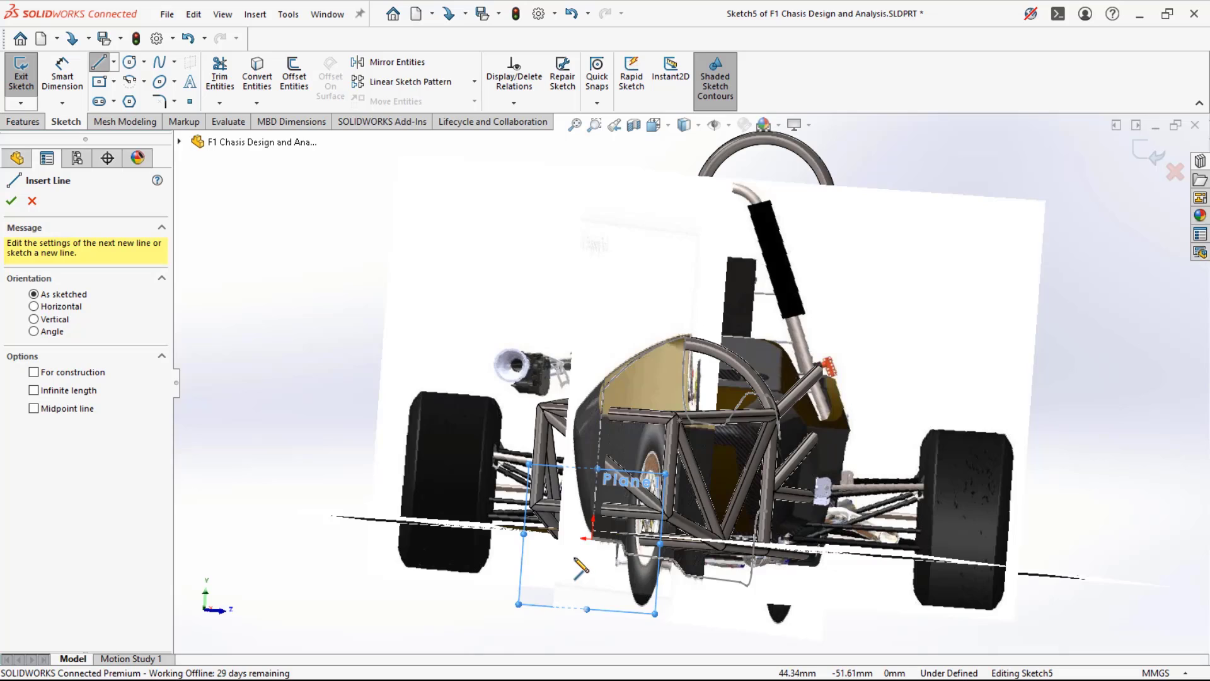
key("ctrl+8")
key("ctrl+8")
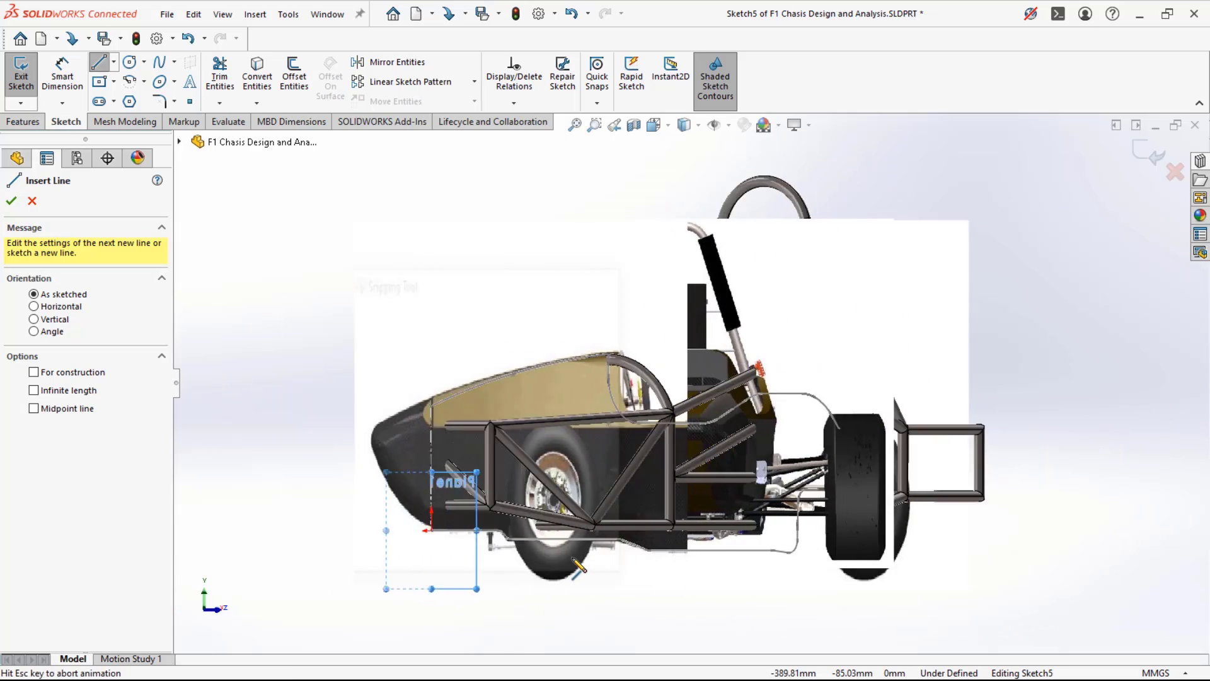
scroll(686, 537, "down", 6)
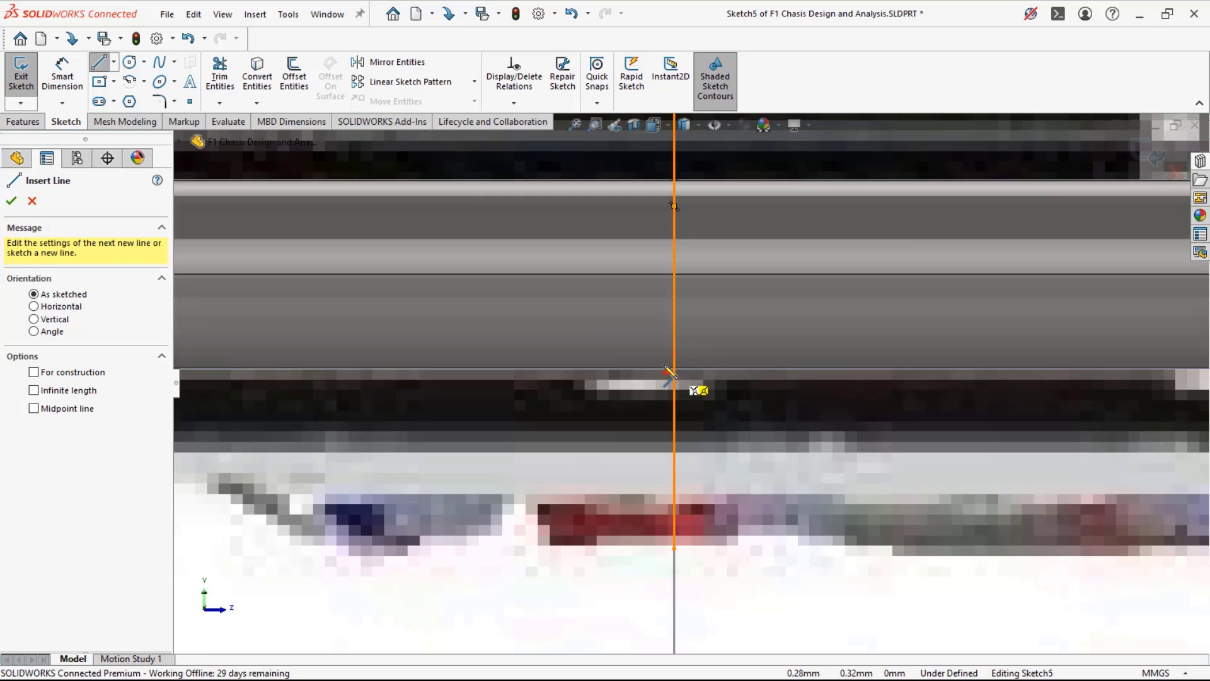
scroll(664, 368, "down", 3)
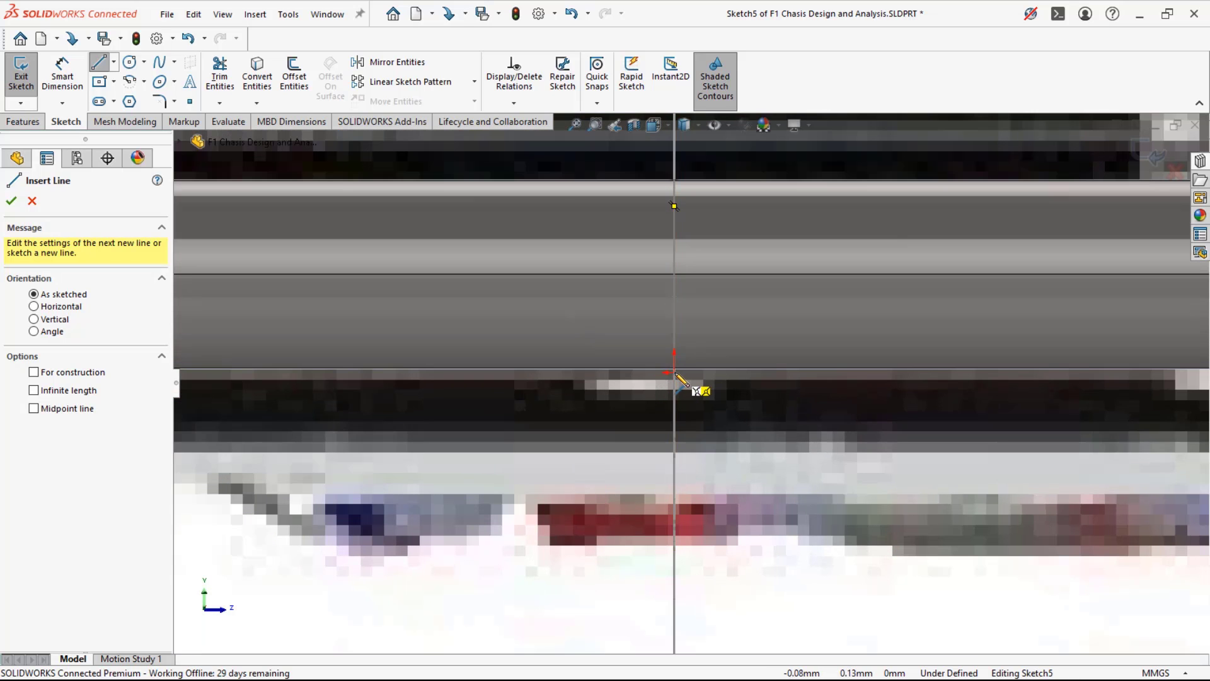
left_click(676, 375)
scroll(679, 377, "up", 4)
scroll(770, 338, "up", 4)
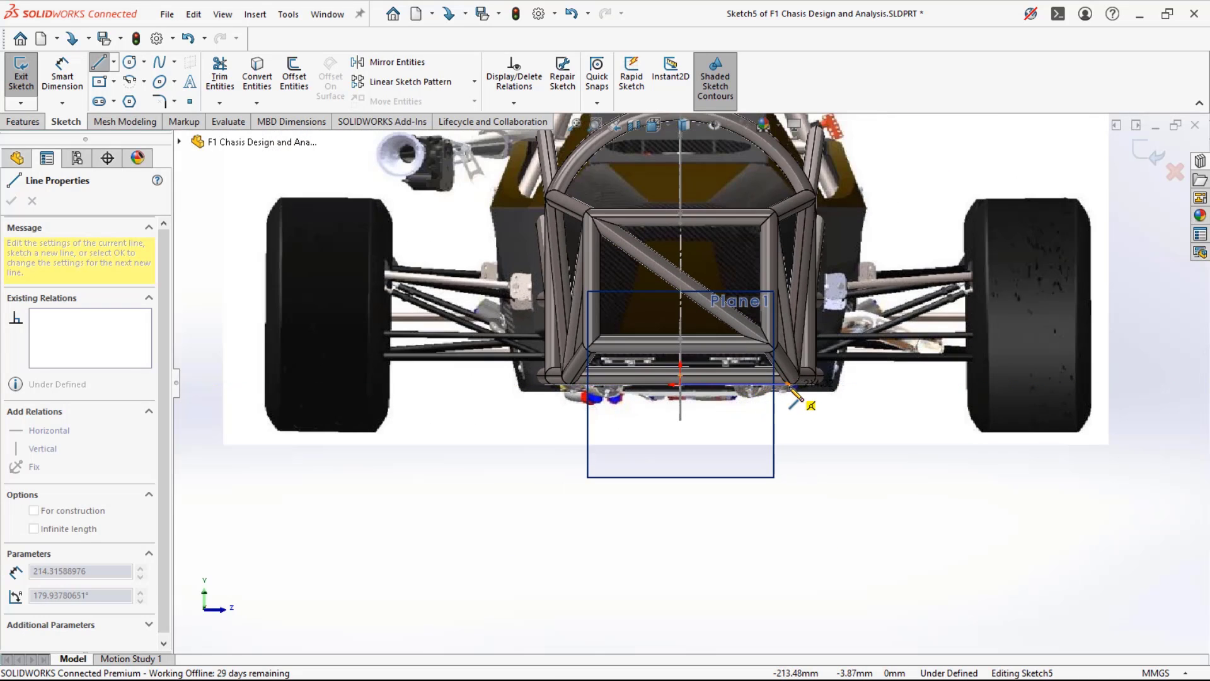
scroll(783, 388, "down", 6)
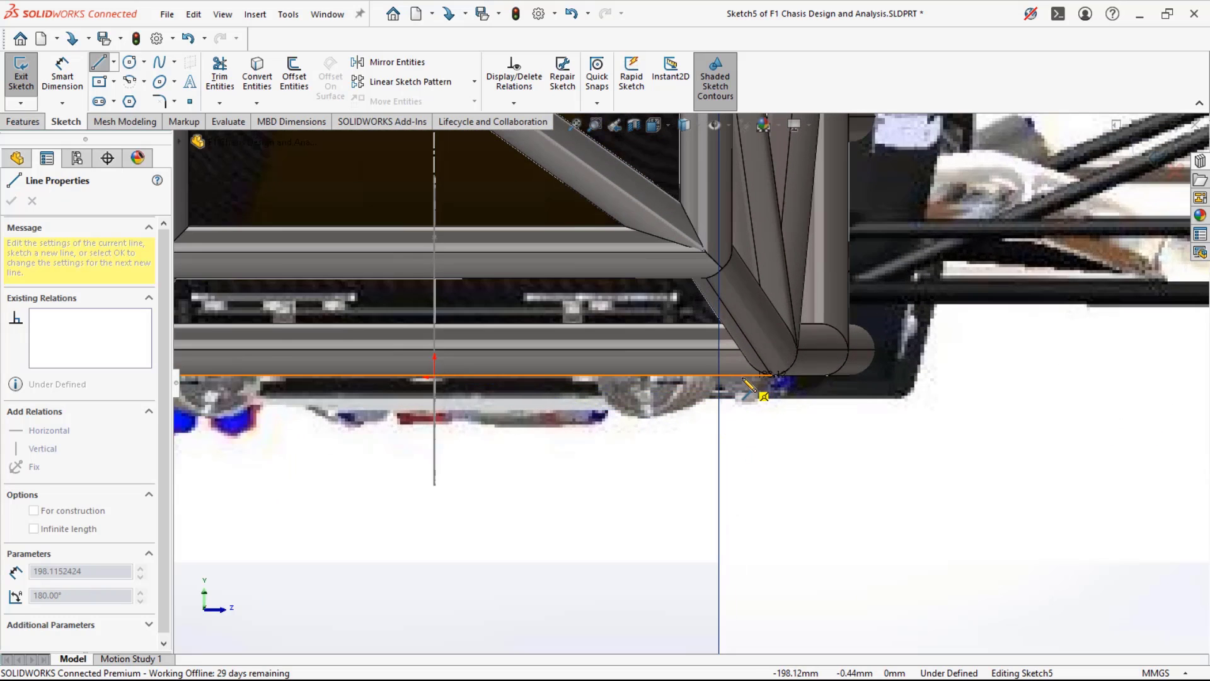
scroll(747, 380, "up", 1)
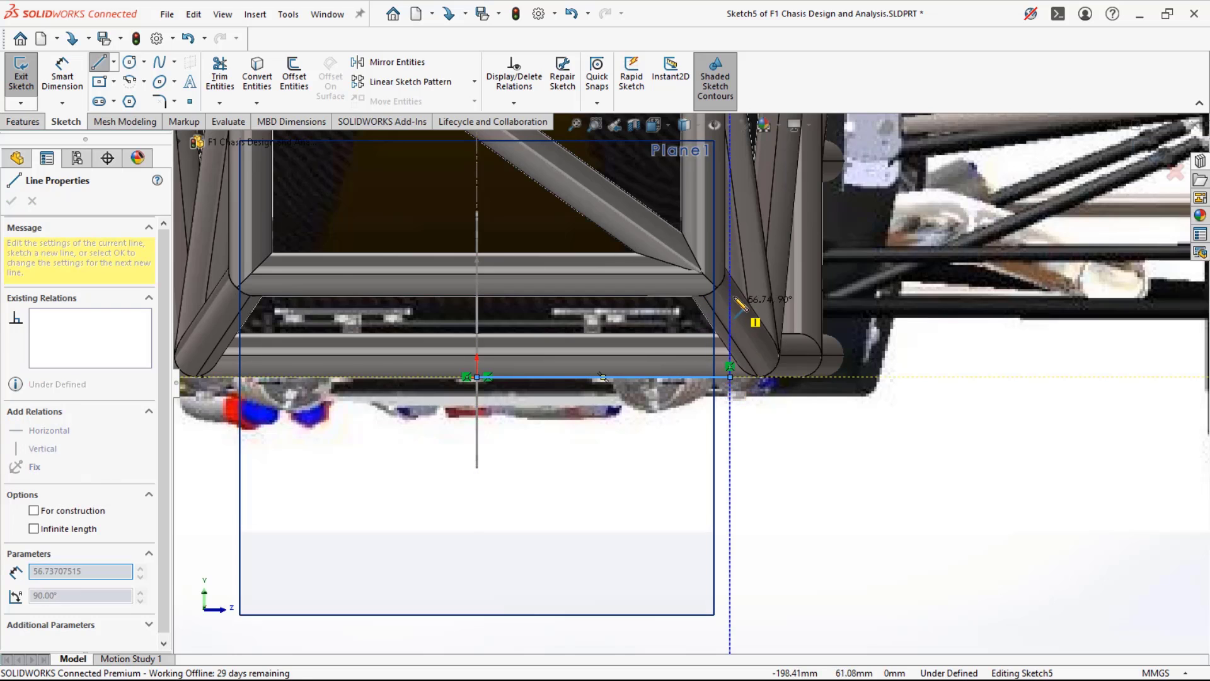
- Complete the half cross-section as a closed rectangle about 371 mm high, with its top and inner side meeting the centreline
scroll(735, 380, "up", 7)
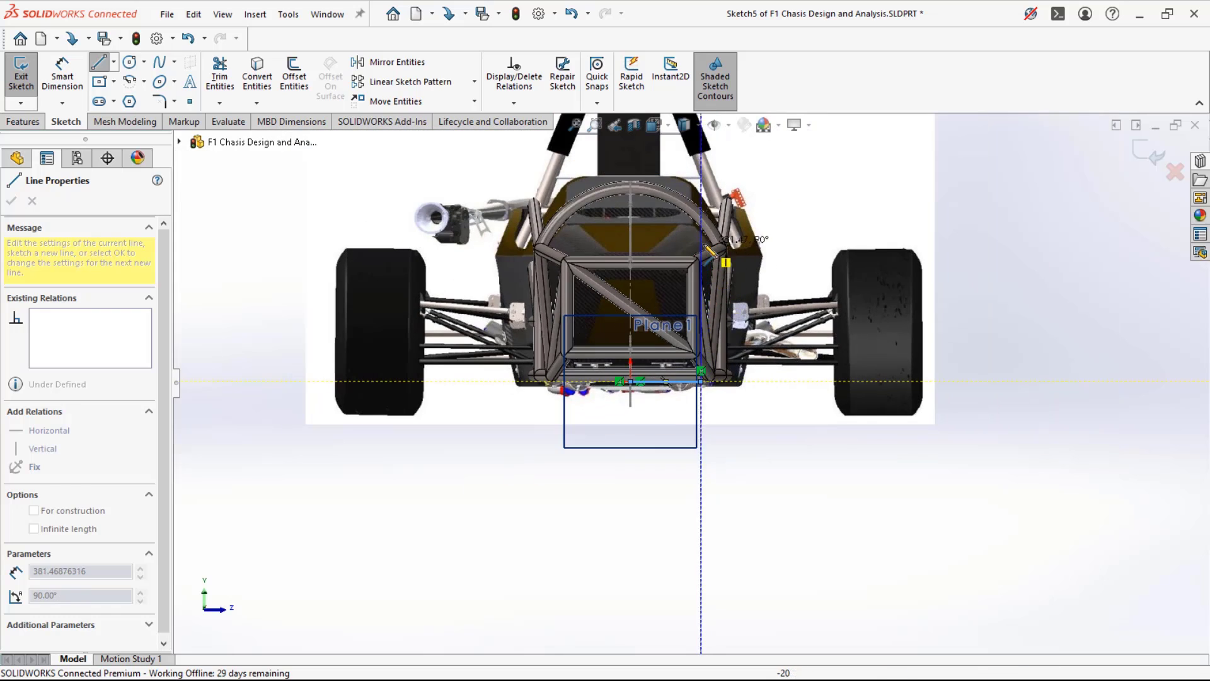
scroll(704, 262, "down", 4)
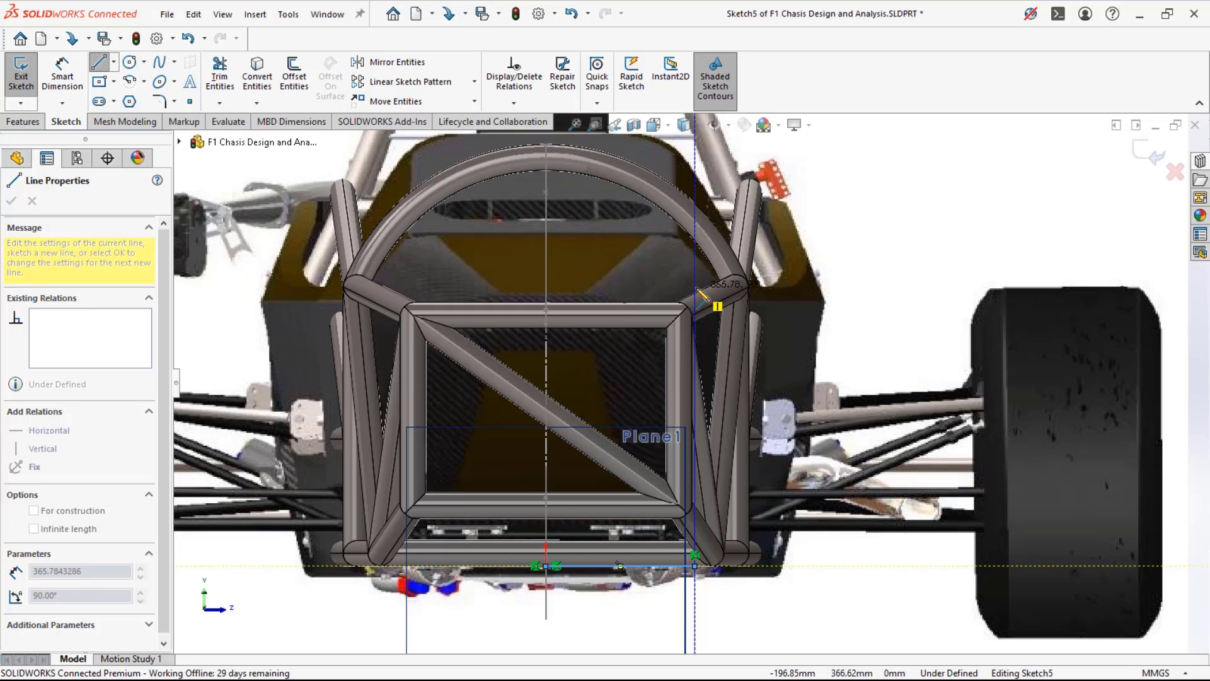
left_click(696, 285)
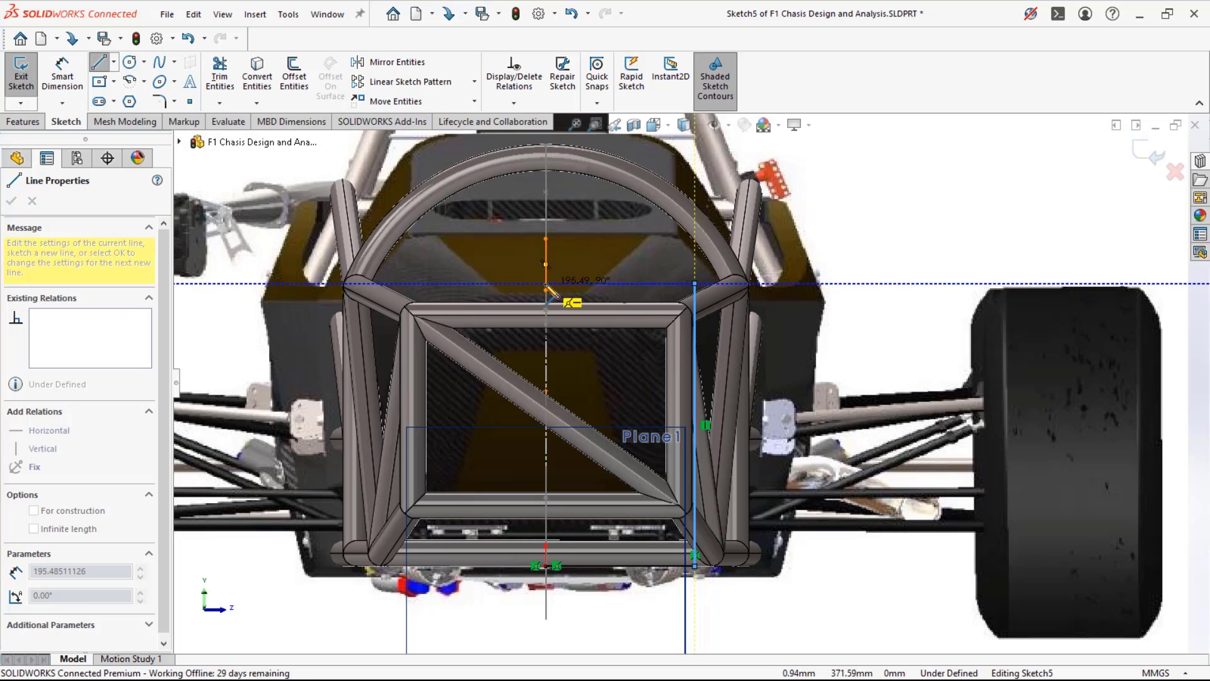
left_click(546, 284)
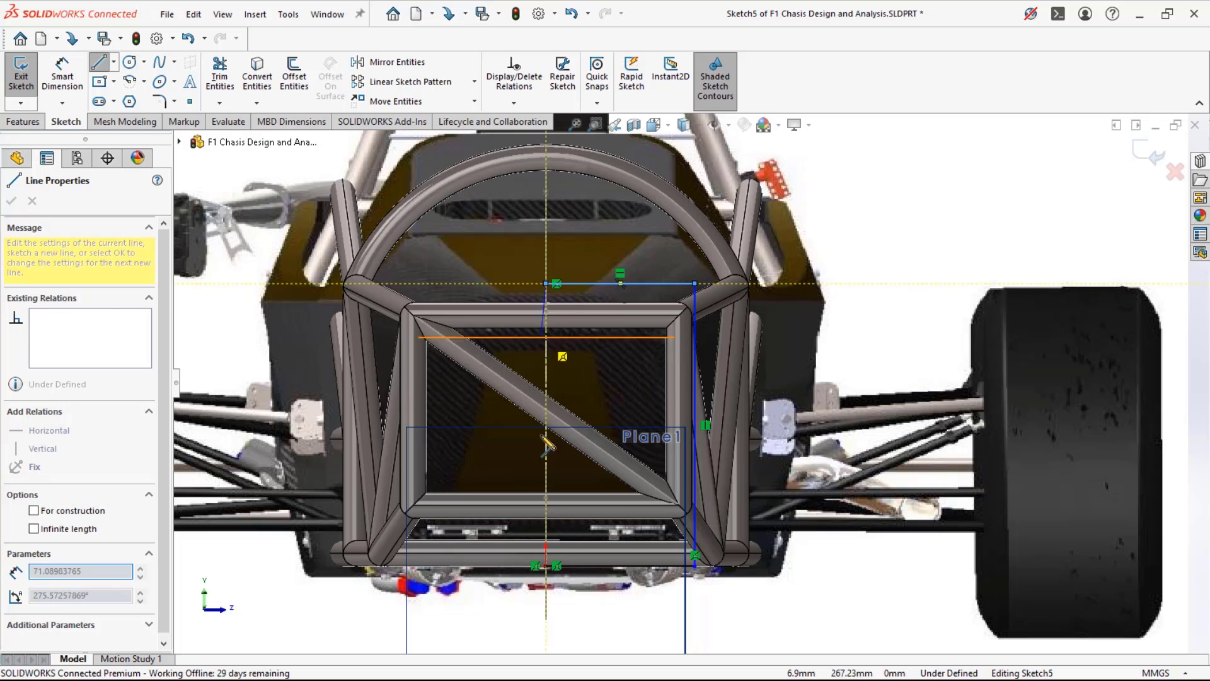
left_click(546, 566)
scroll(605, 387, "down", 3)
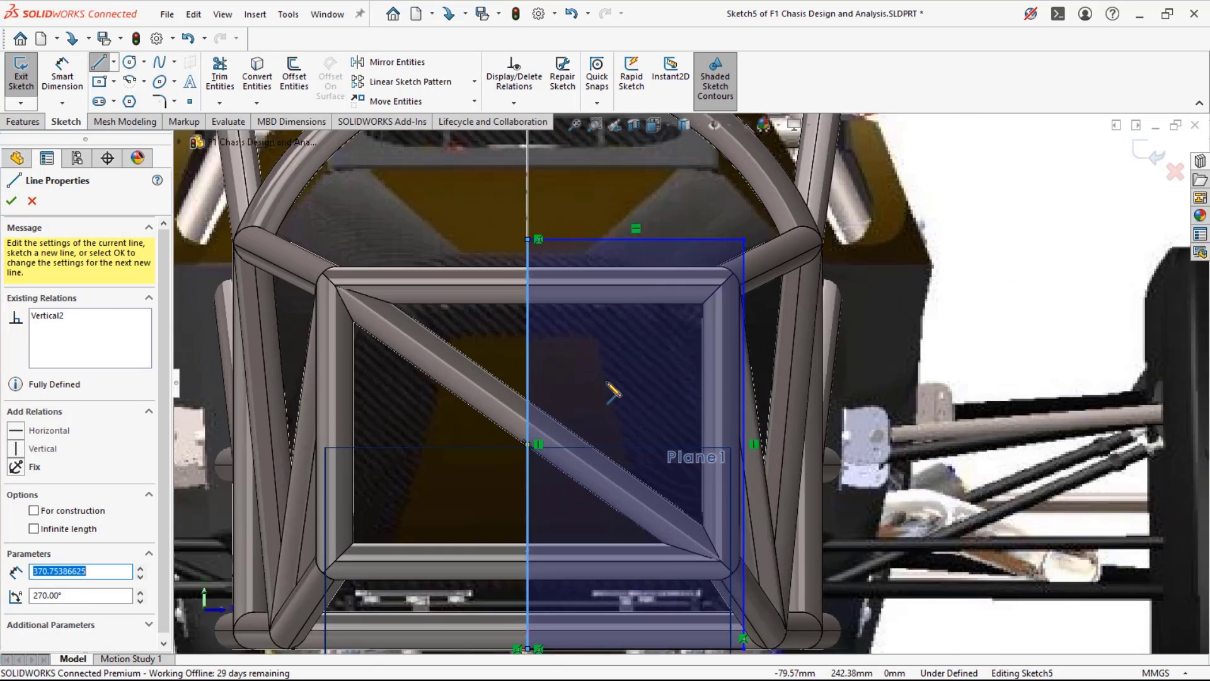
key("Escape")
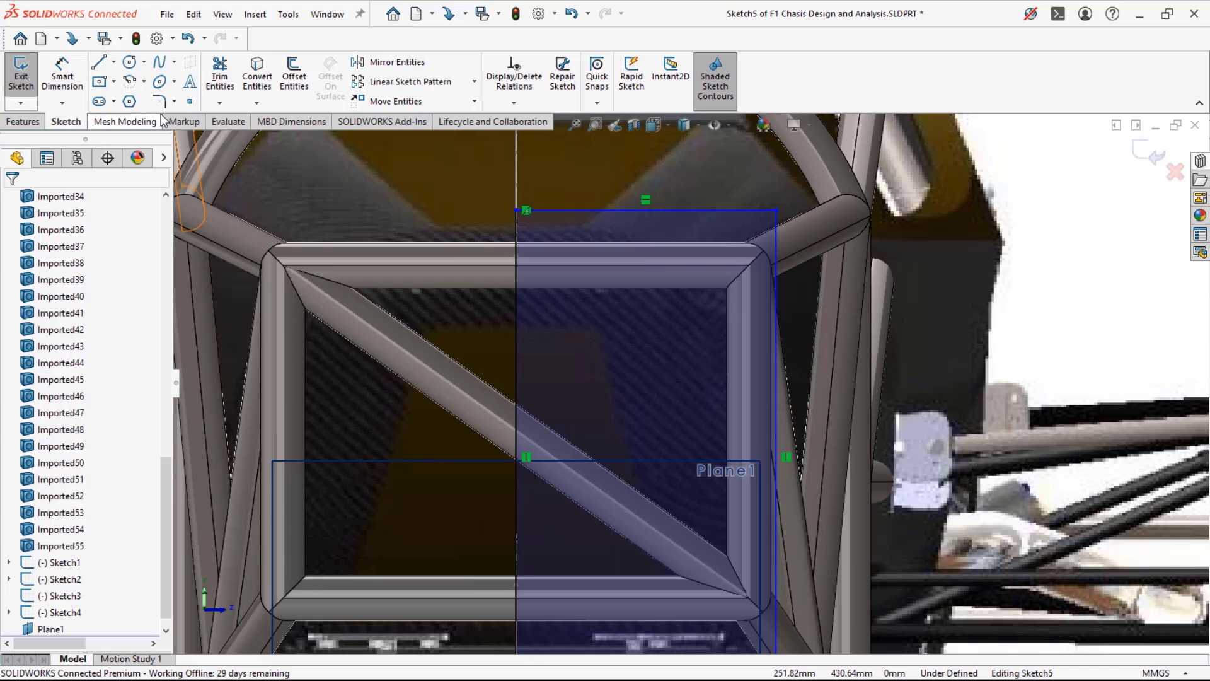
- Round the upper outer corner of the half cross-section with a 40 mm sketch fillet and exit the sketch
left_click(160, 103)
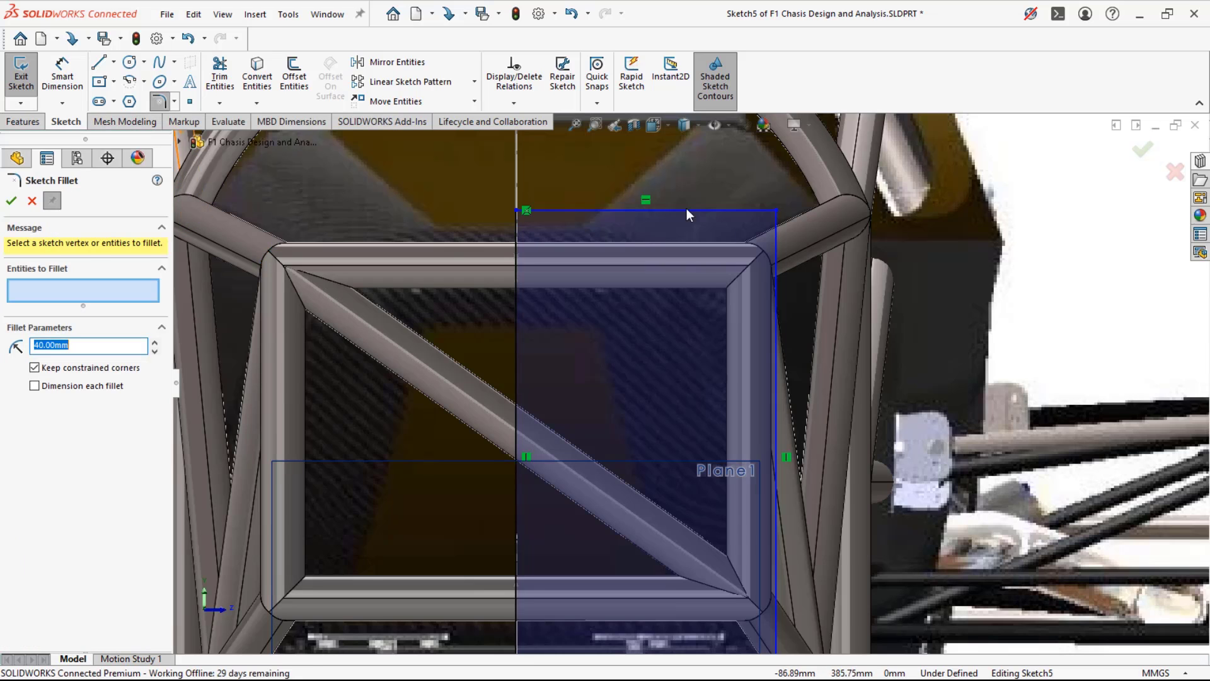
left_click(777, 209)
scroll(635, 347, "up", 4)
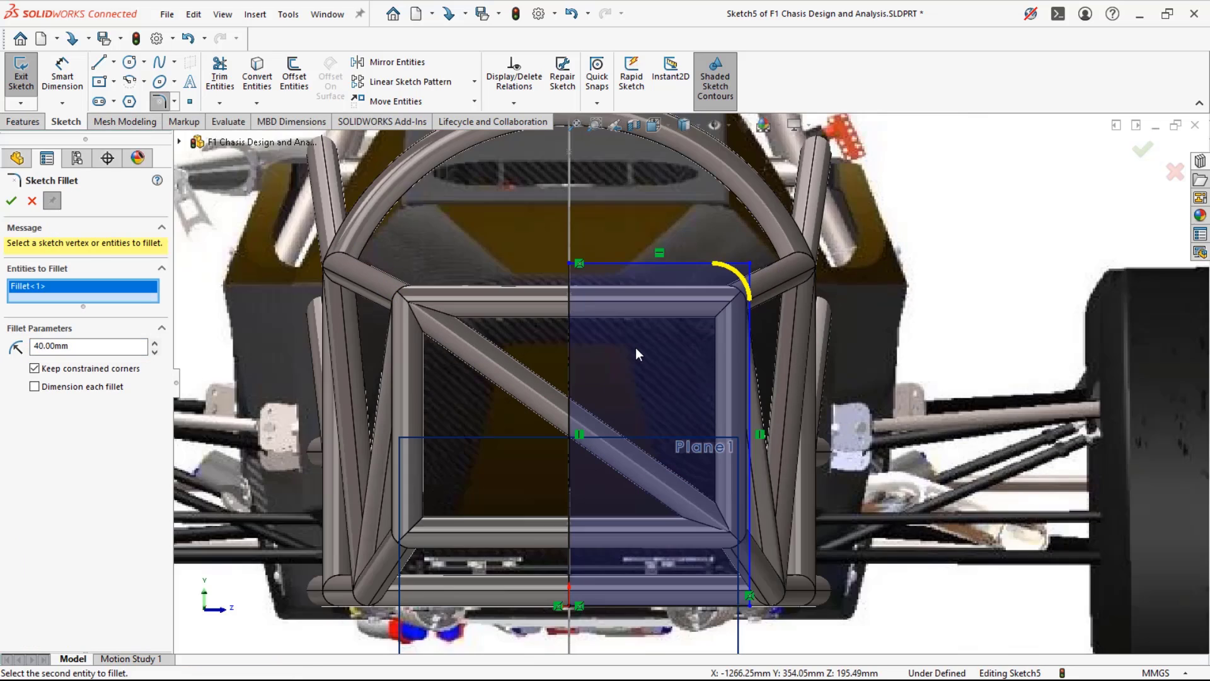
scroll(635, 346, "up", 3)
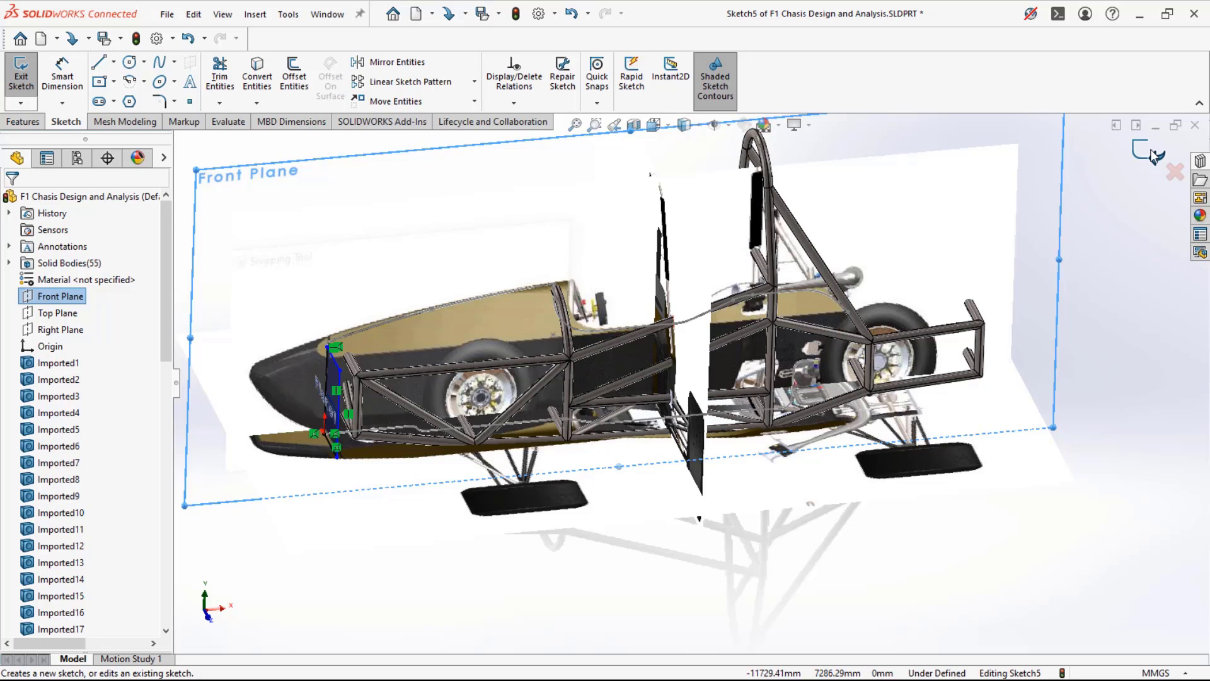
left_click(1142, 150)
- Start a new sketch on the Front Plane and look squarely at the front half of the side view
left_click(60, 296)
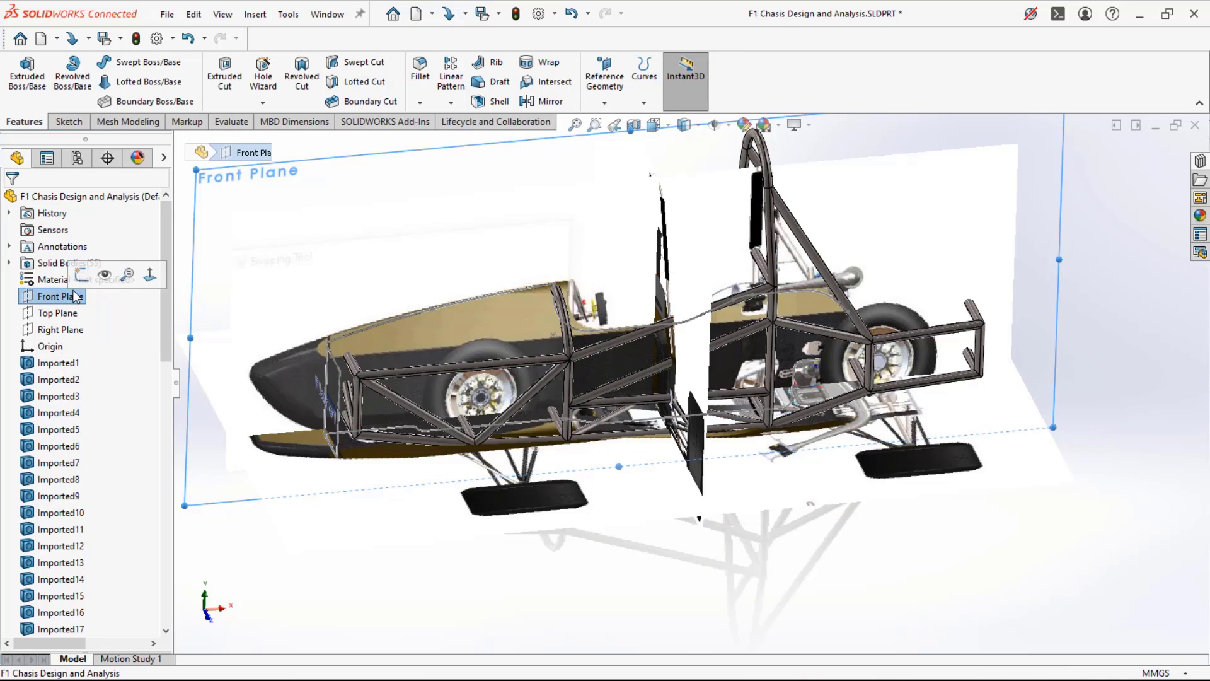
left_click(149, 271)
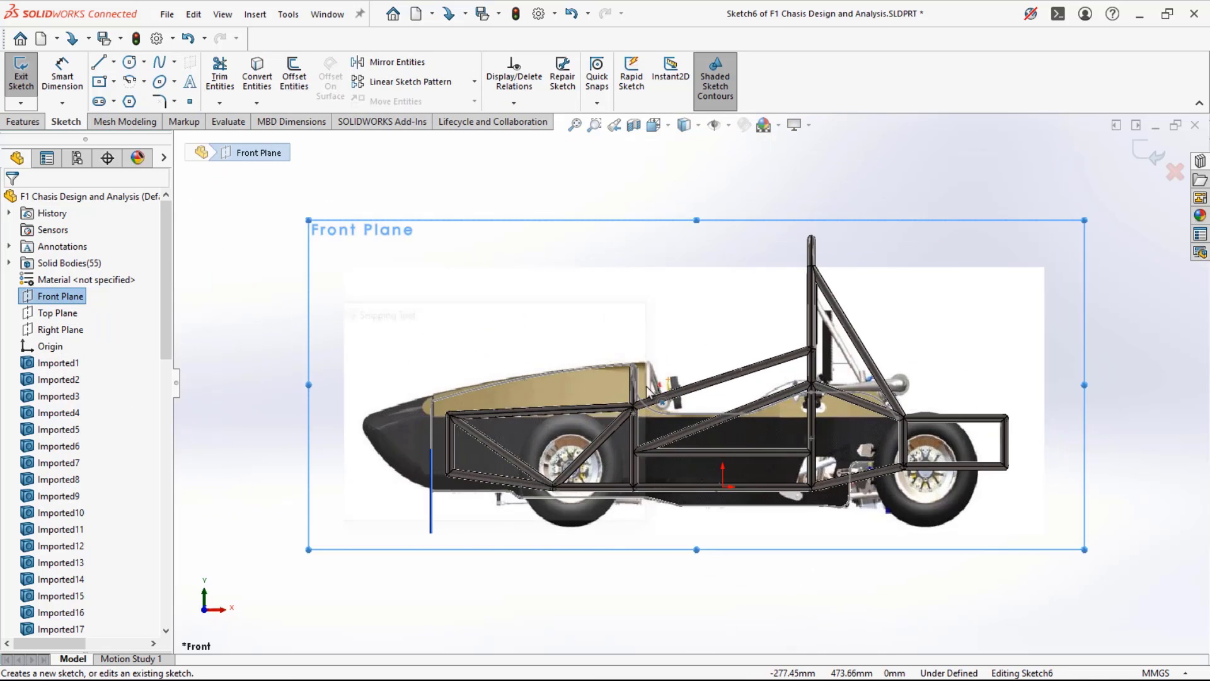
scroll(638, 370, "down", 5)
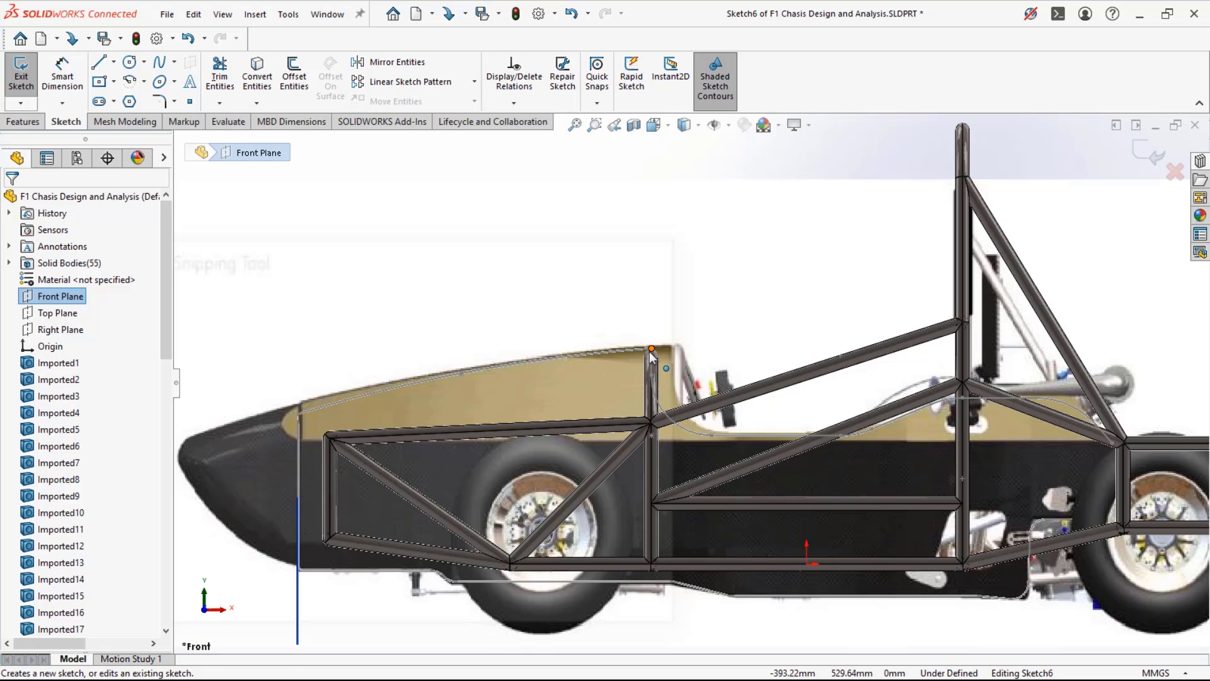
- Try a vertical line from the front hoop's top down to the profile's lower line, and delete it
key("l")
left_click(650, 348)
left_click(651, 563)
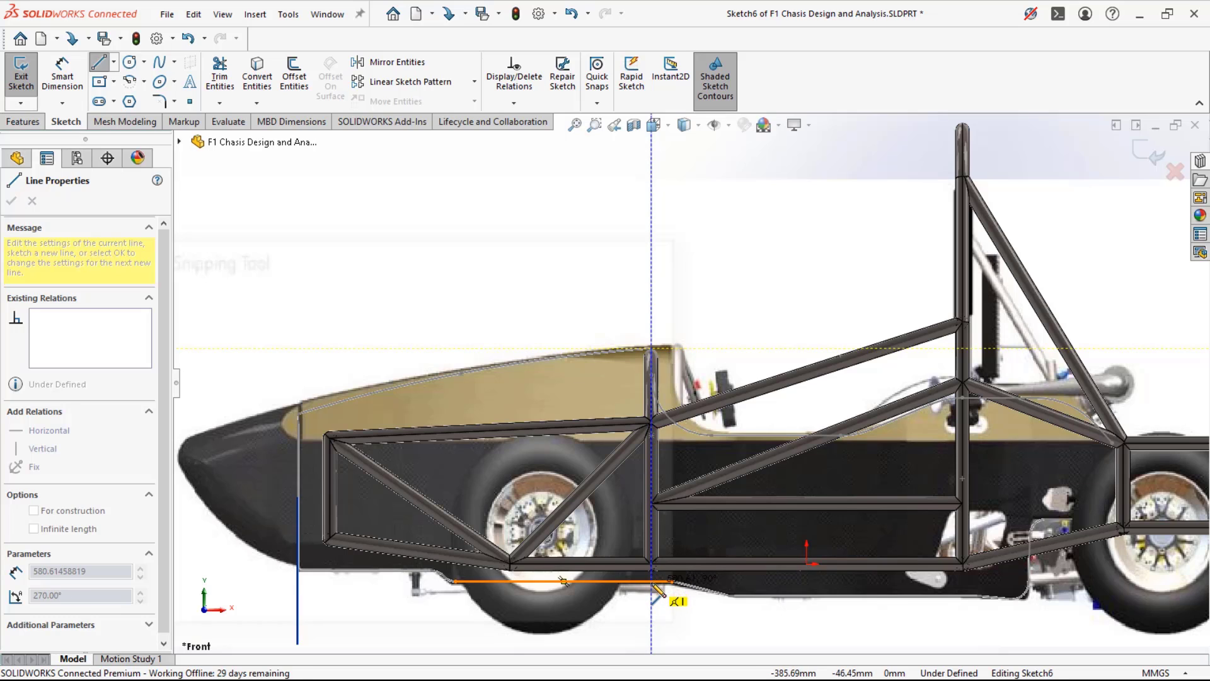
left_click(651, 581)
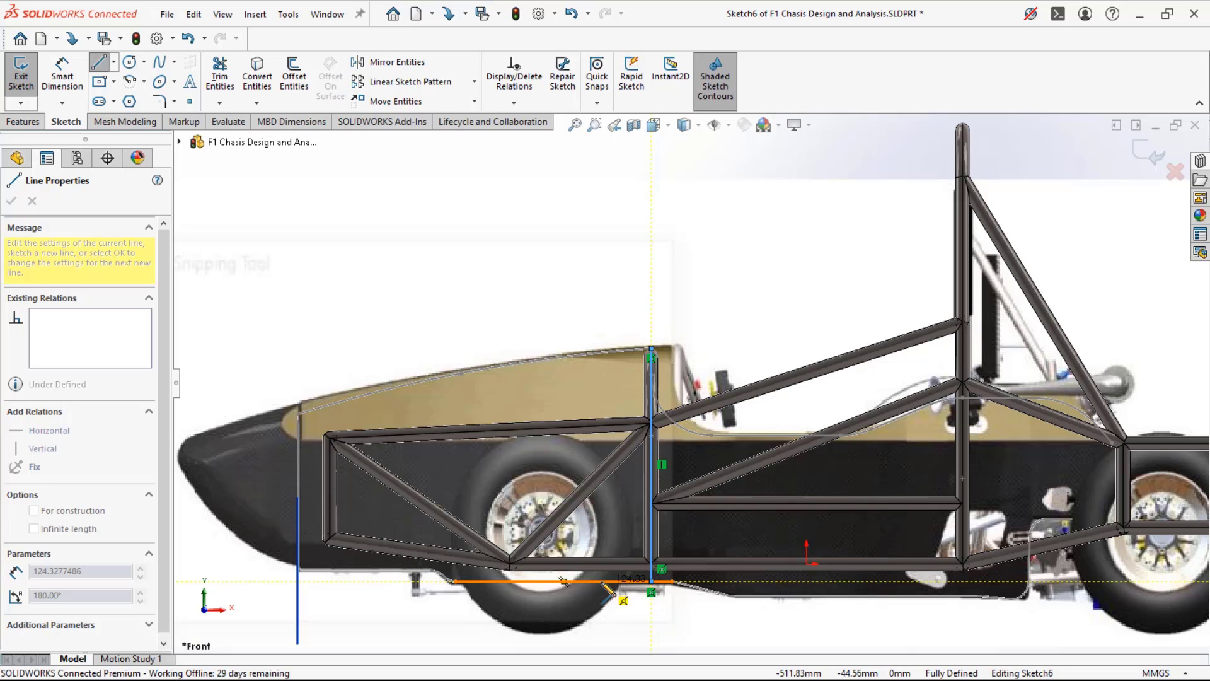
key("Escape")
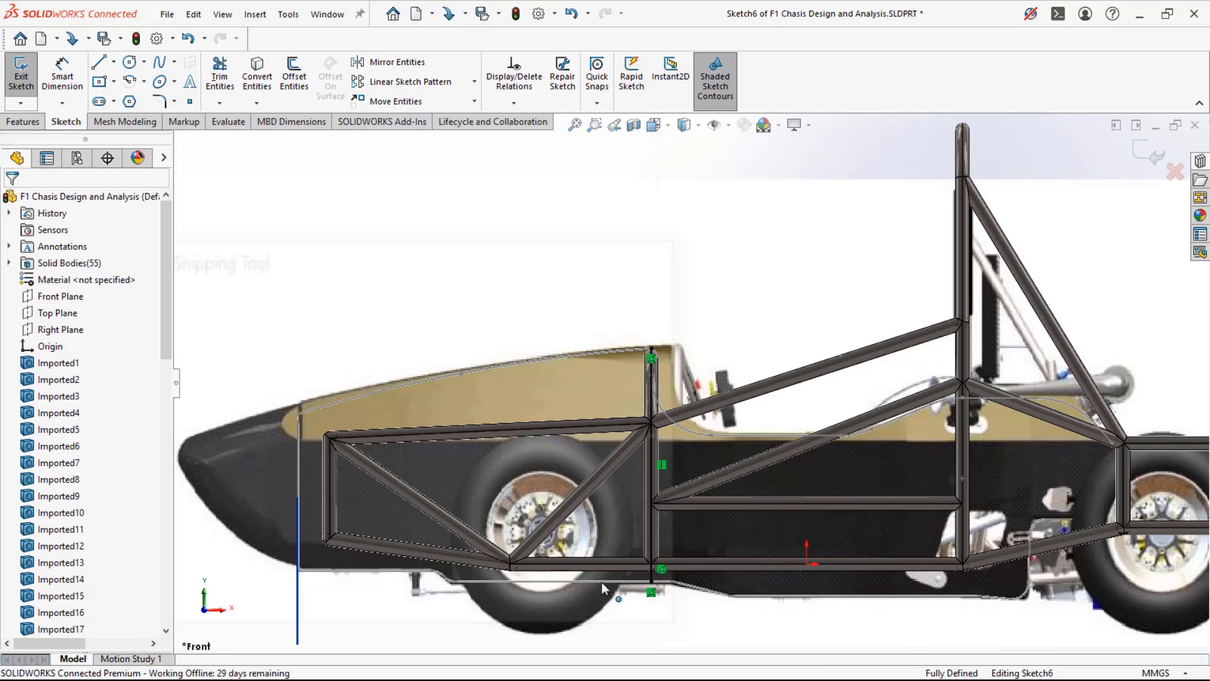
left_click(653, 479)
key("Delete")
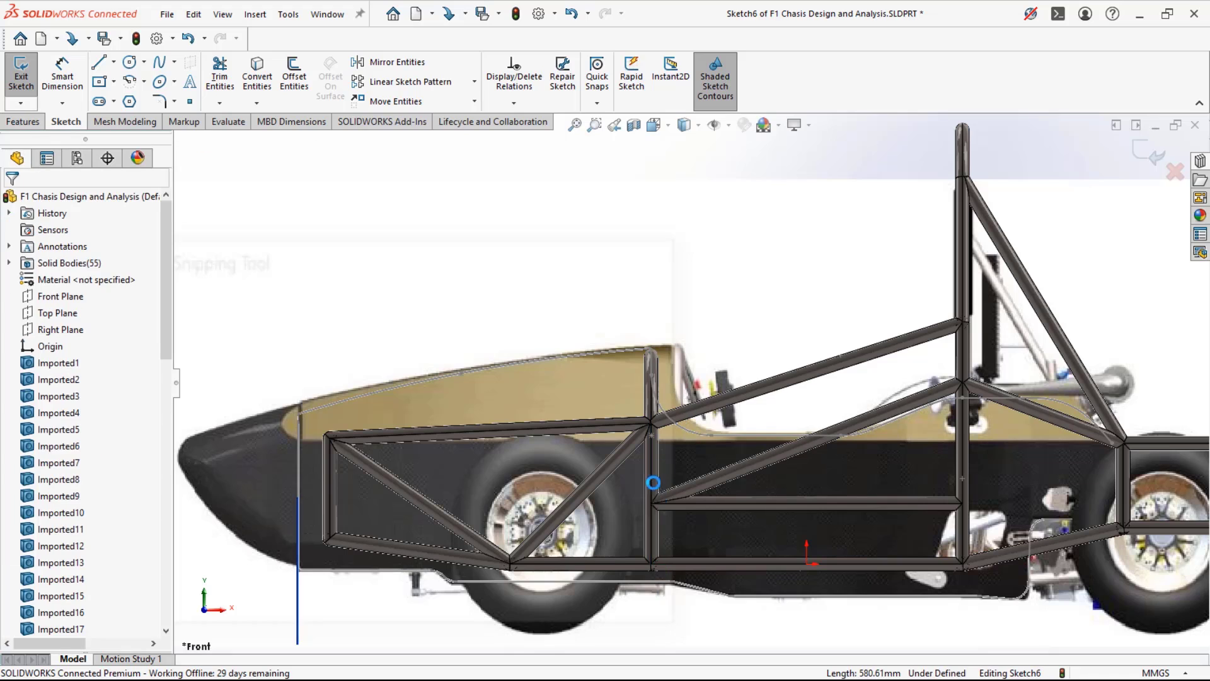
- Draw a vertical line about 592 mm long from the lower line's rear endpoint up to the cockpit's front edge, and exit the sketch
key("l")
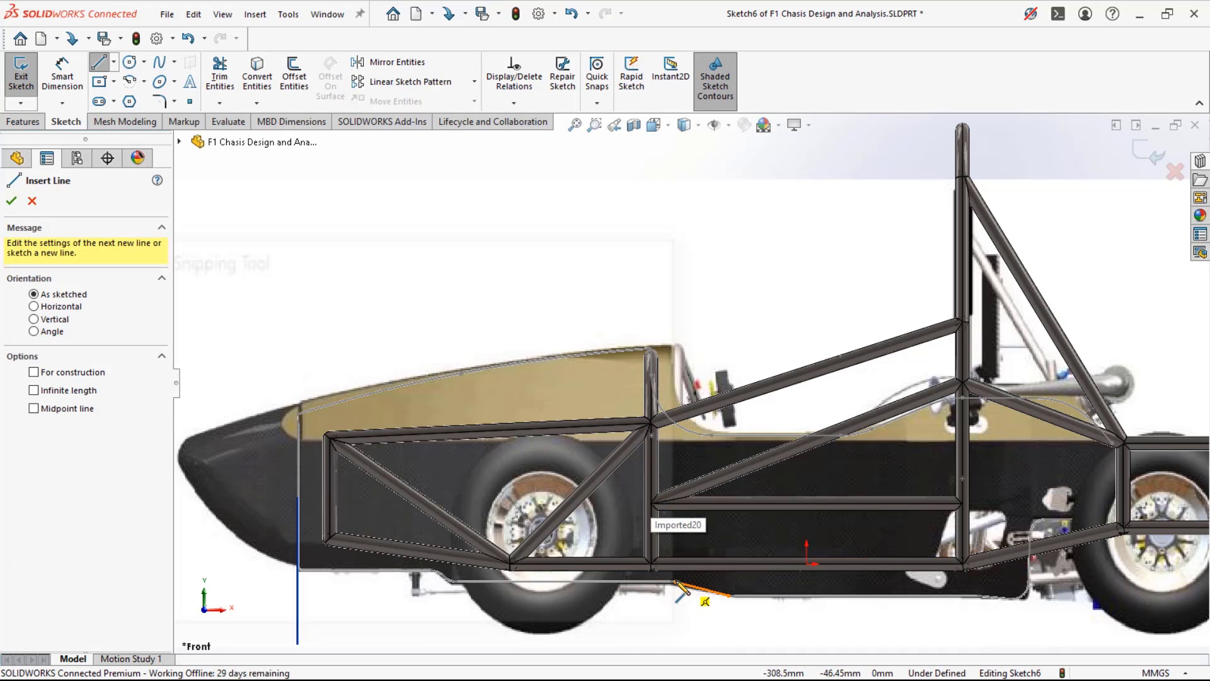
left_click(672, 580)
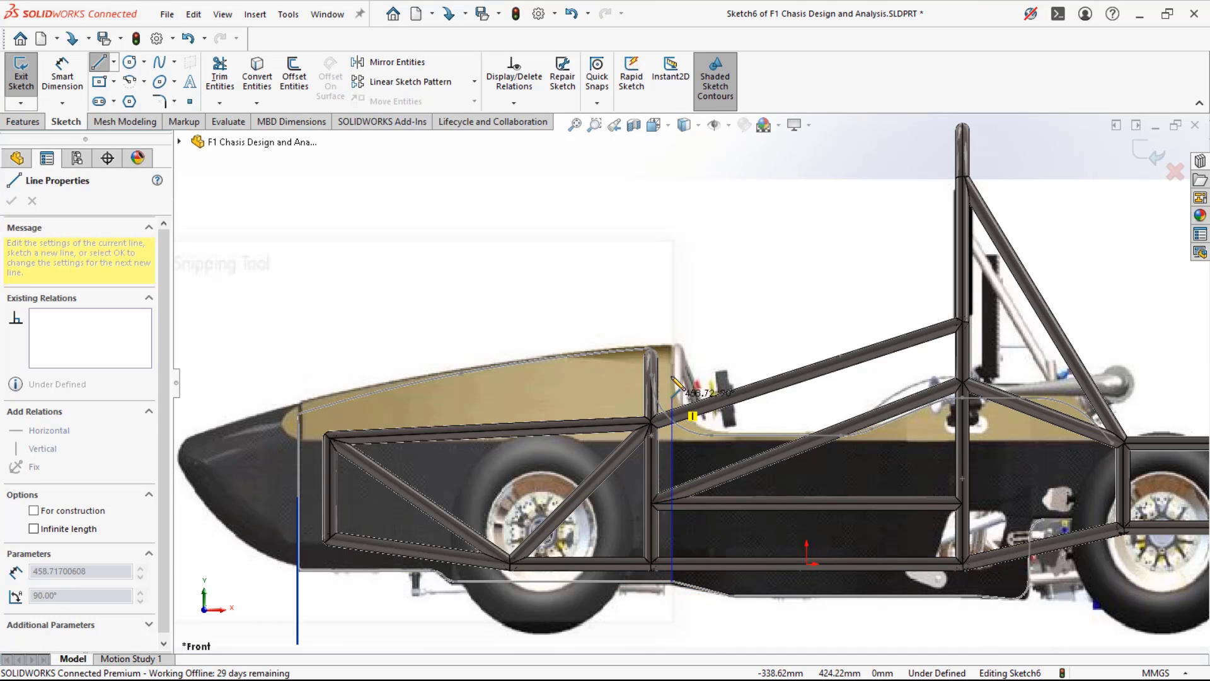
left_click(672, 344)
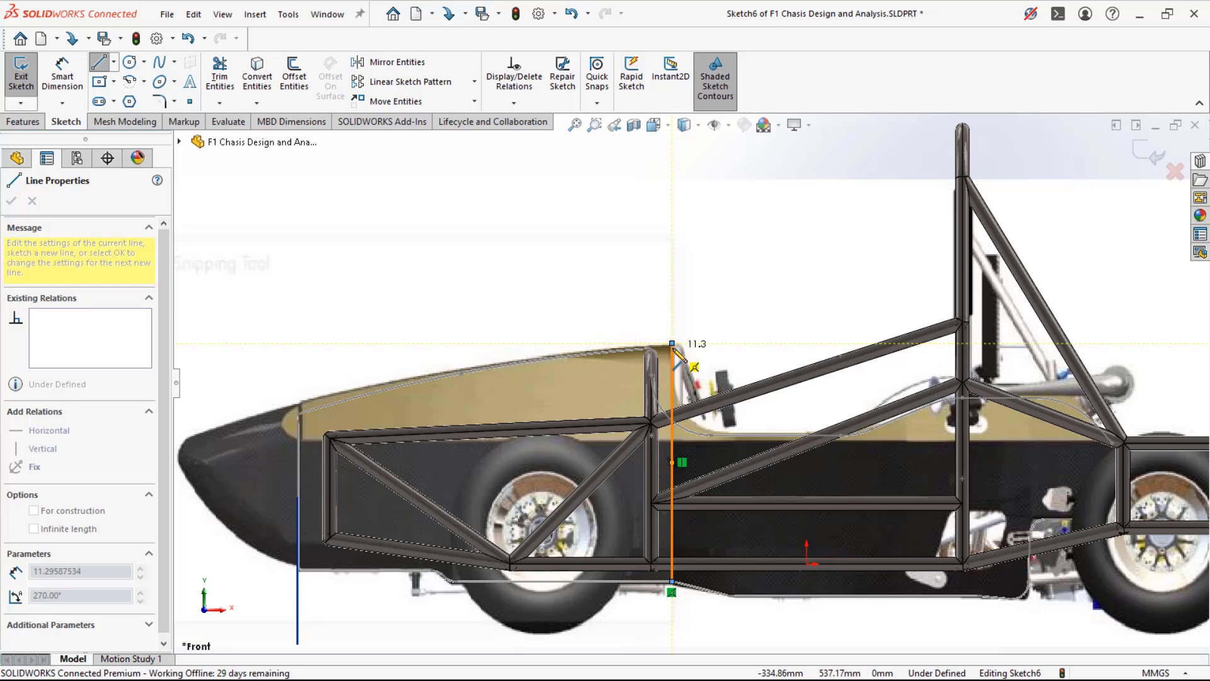
key("Escape")
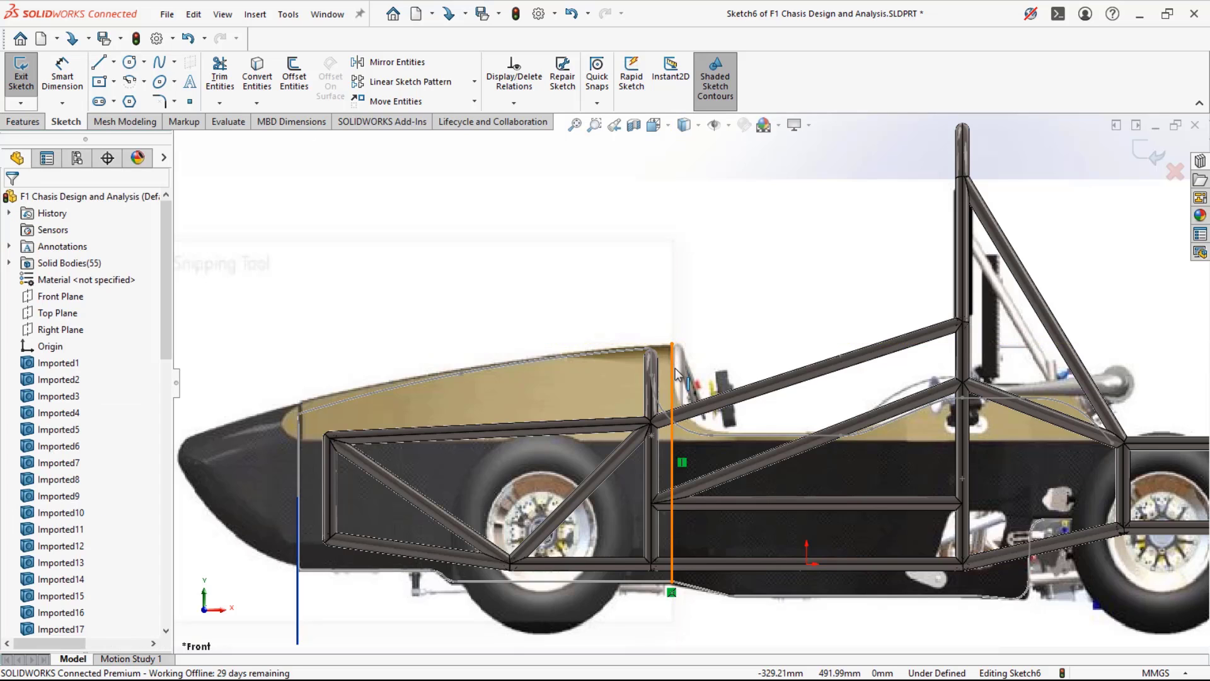
left_click(672, 378)
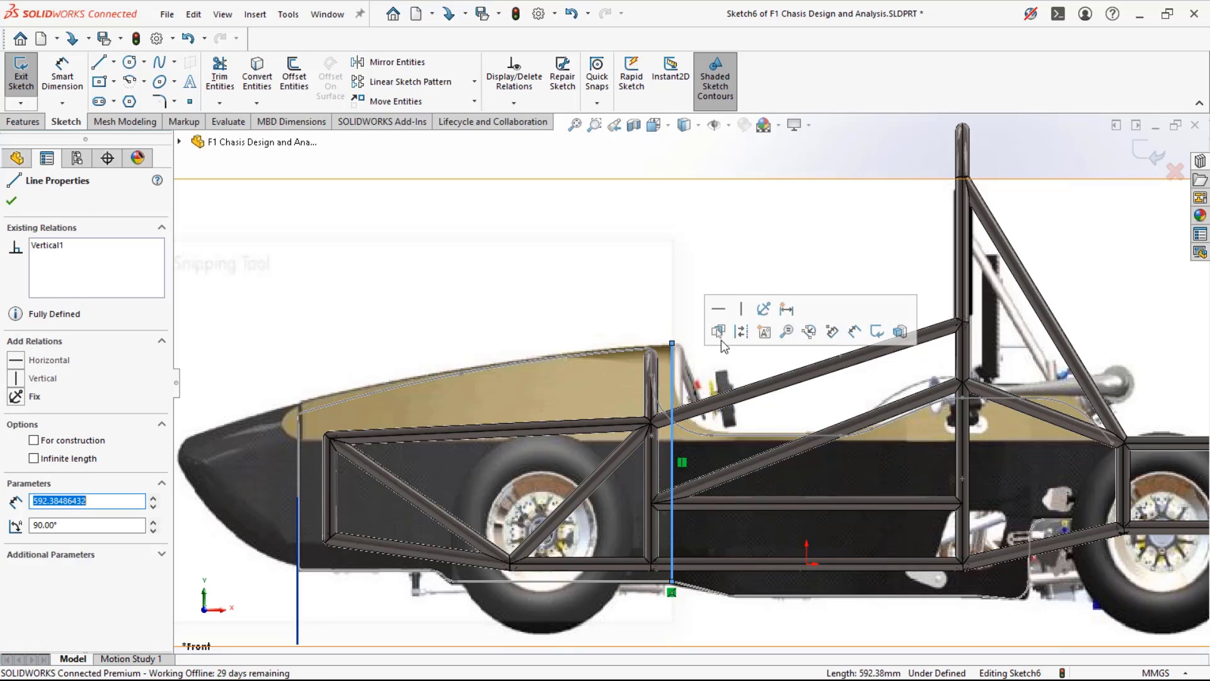
left_click(699, 150)
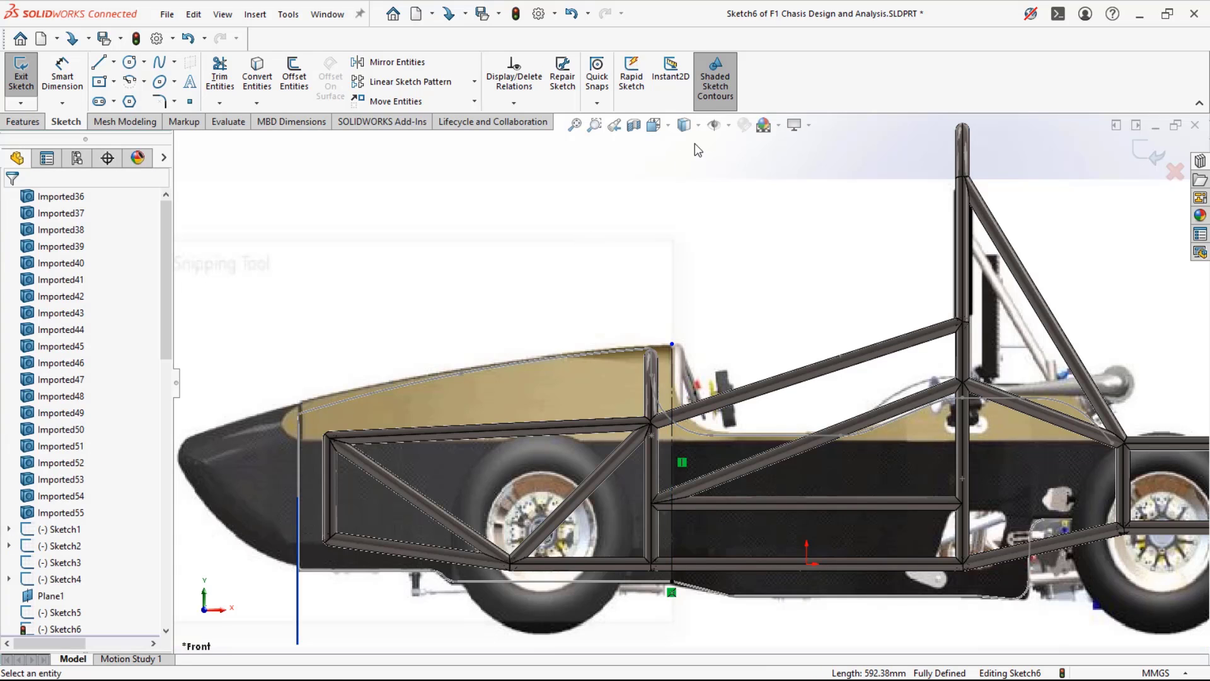
left_click(1136, 148)
- Create a reference plane through the lower profile line's rear endpoint below the cockpit's front edge, perpendicular to that line
left_click(574, 125)
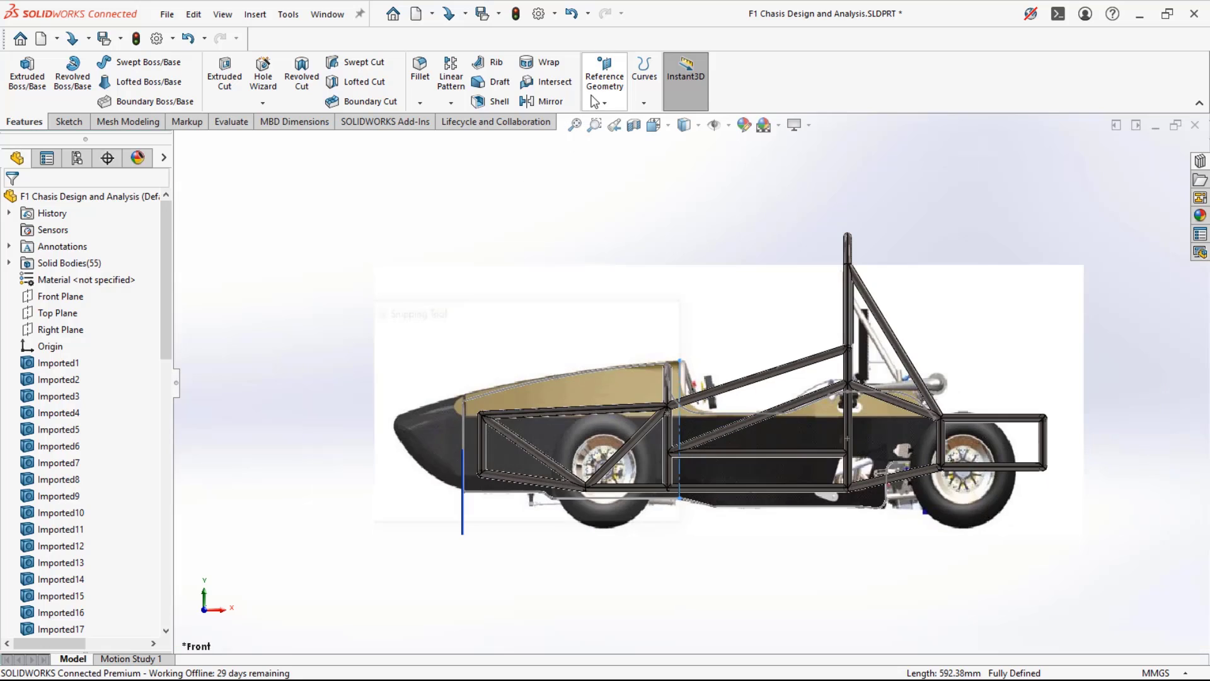
left_click(595, 102)
left_click(618, 122)
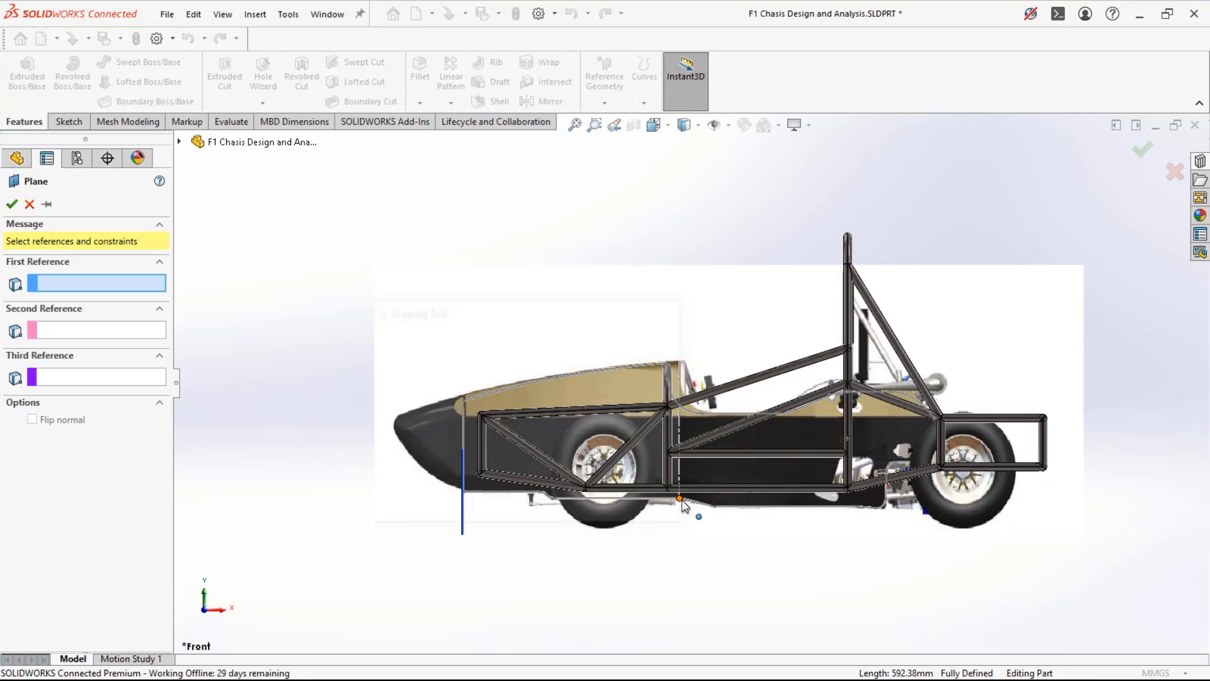
left_click(680, 499)
left_click(670, 498)
mouse_move(665, 535)
middle_mouse_down()
mouse_move(634, 615)
mouse_move(605, 611)
middle_mouse_up()
left_click(11, 203)
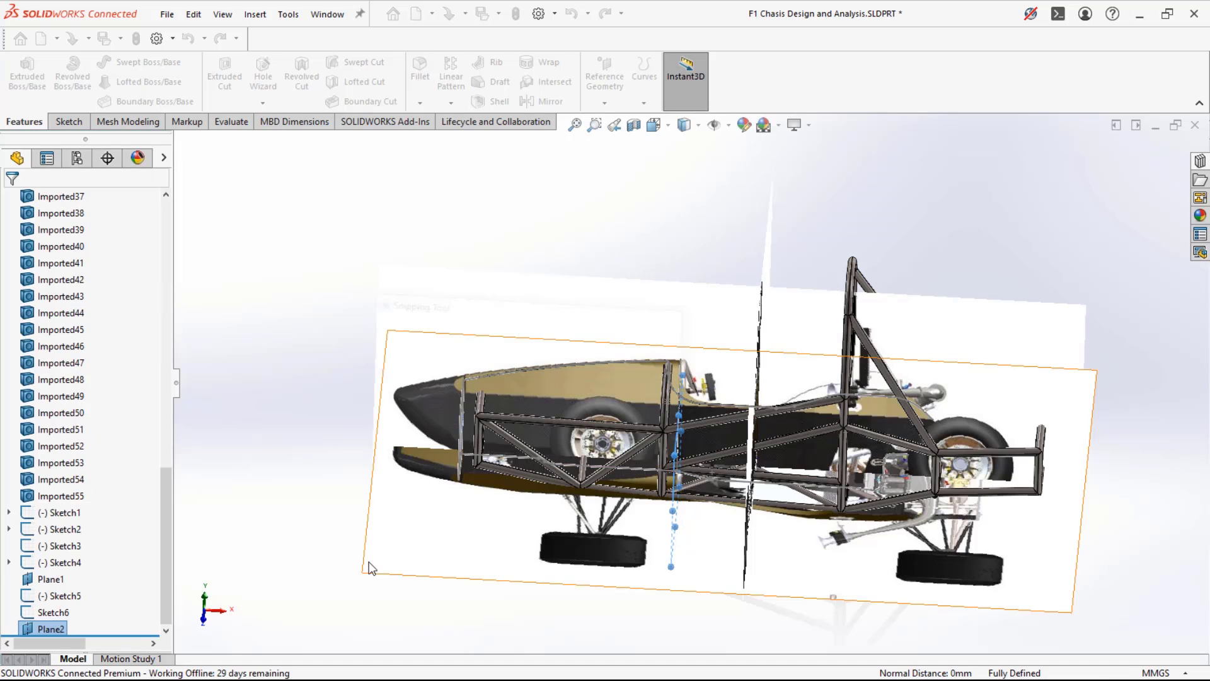
- Start a sketch on the reference plane at the cockpit's front edge and look squarely at it
middle_click_drag(404, 563, 631, 561)
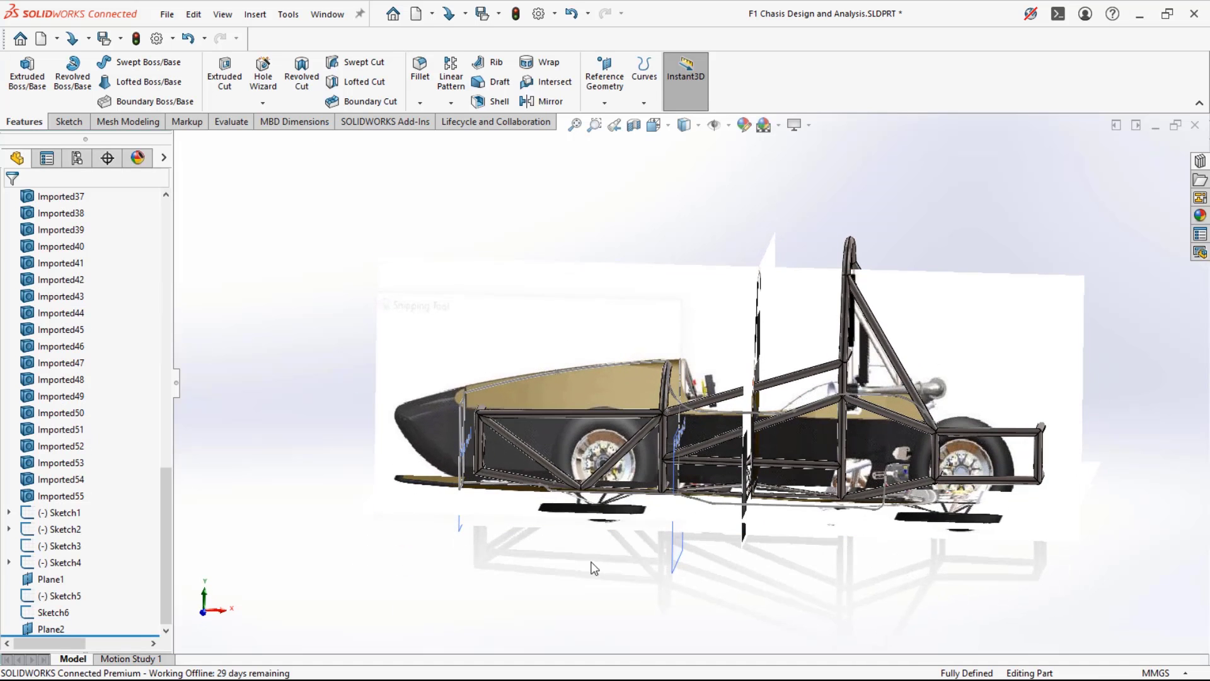
left_click(678, 560)
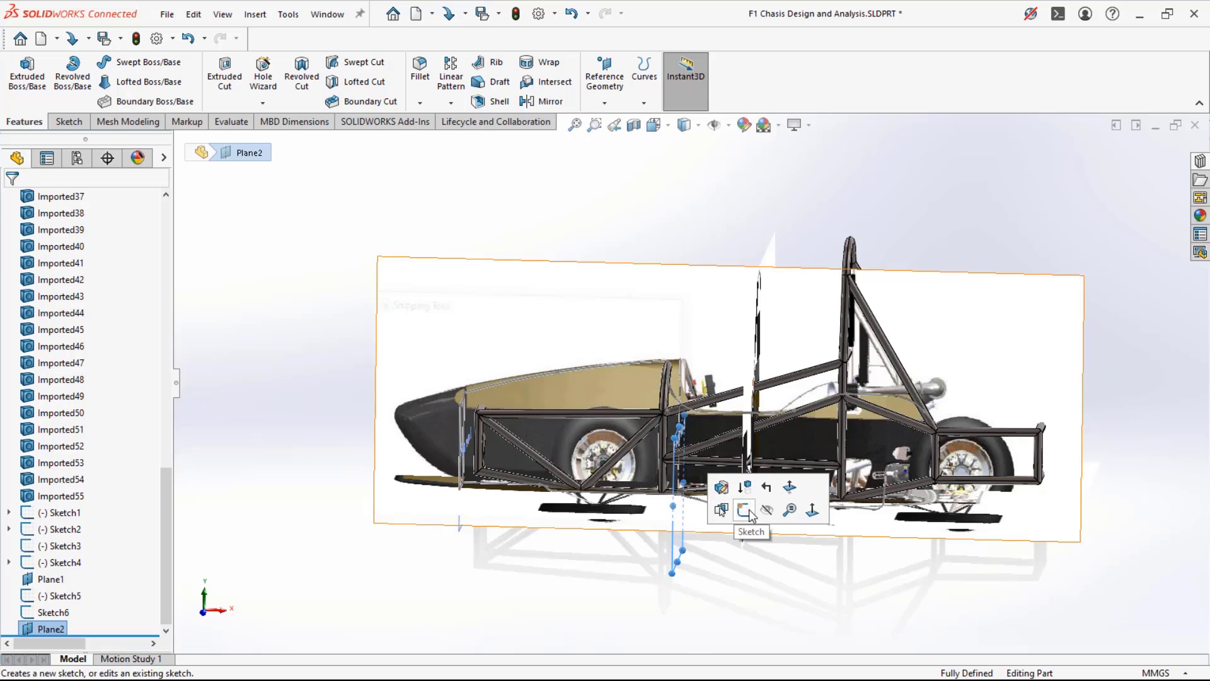
left_click(748, 513)
key("ctrl+8")
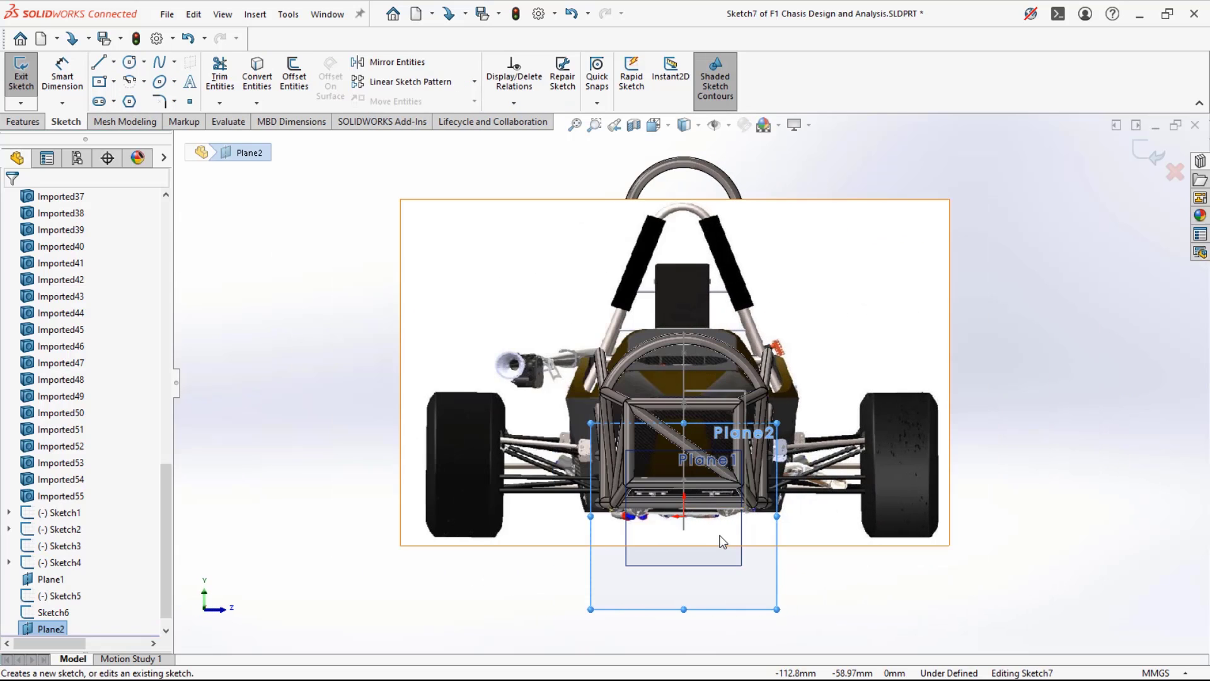
- Draw the half section's horizontal bottom line outward from the centreline and an outer side line about 409 mm long up to the body's shoulder
key("l")
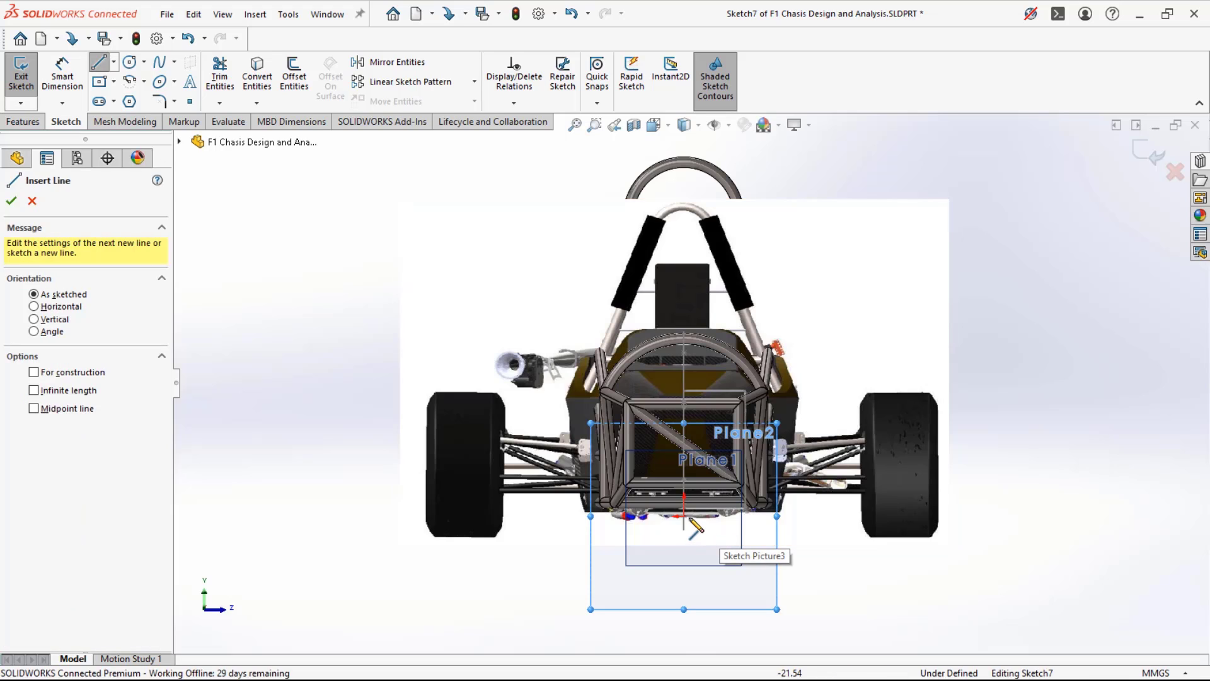
mouse_move(695, 527)
middle_mouse_down()
mouse_move(612, 498)
mouse_move(664, 564)
mouse_move(668, 532)
mouse_move(606, 518)
mouse_move(638, 532)
middle_mouse_up()
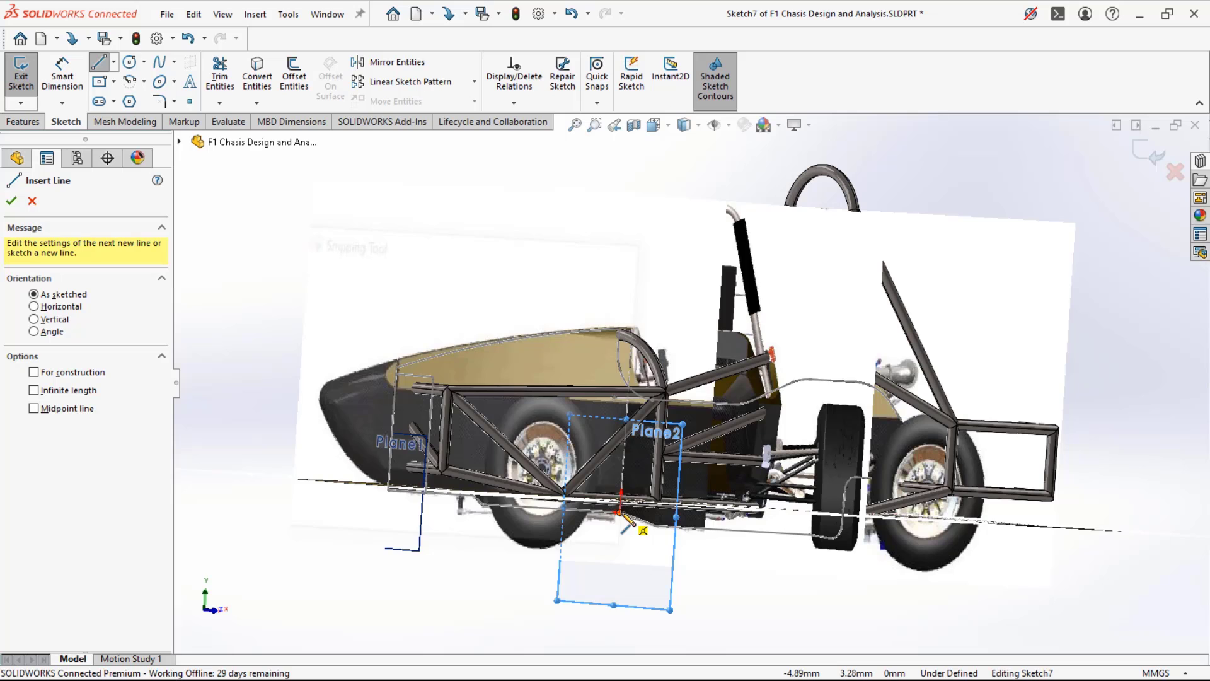
key("ctrl+8")
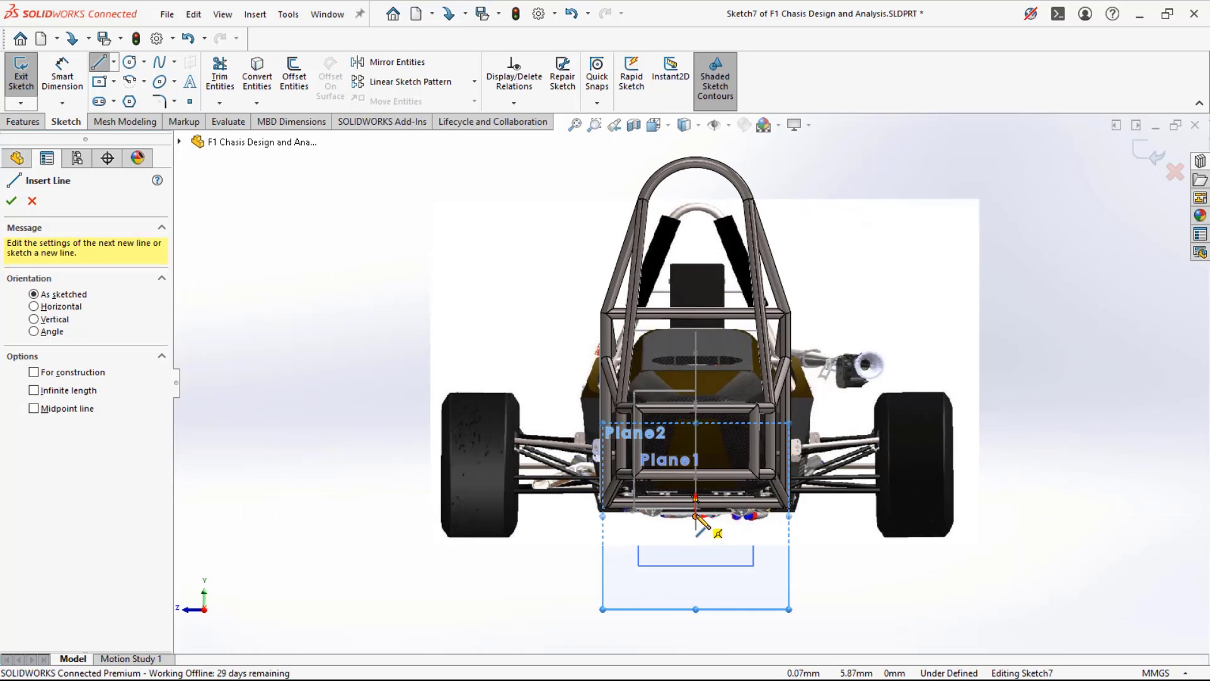
left_click(695, 516)
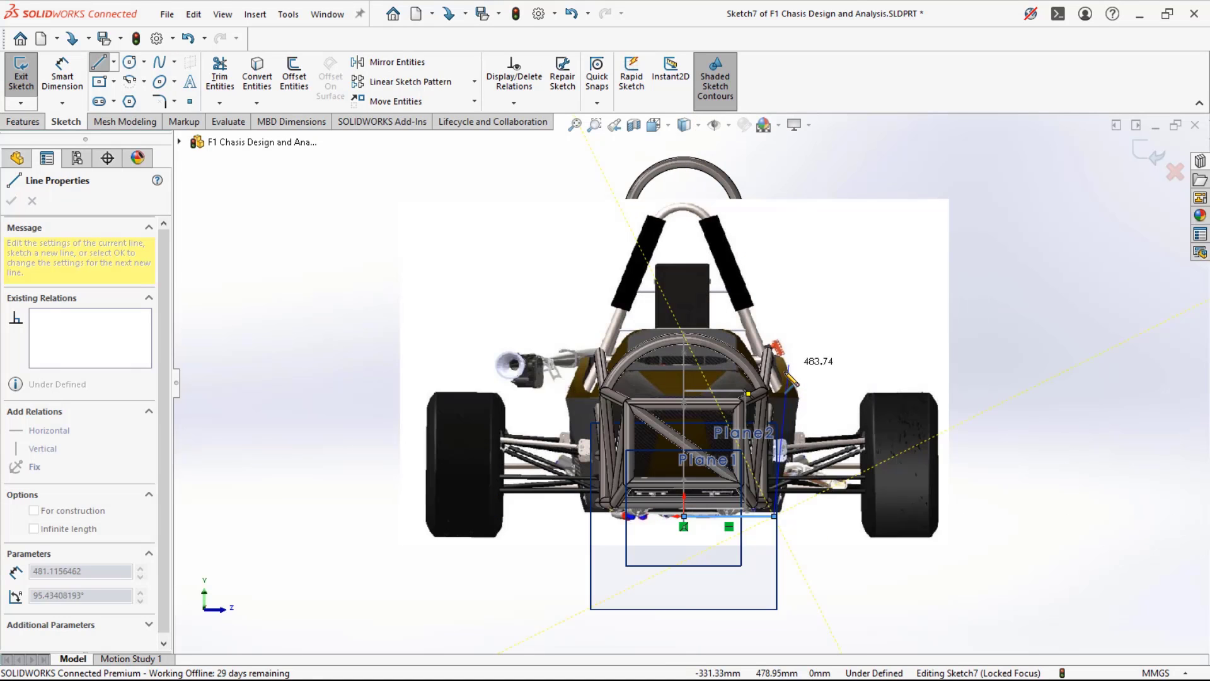
scroll(769, 387, "down", 5)
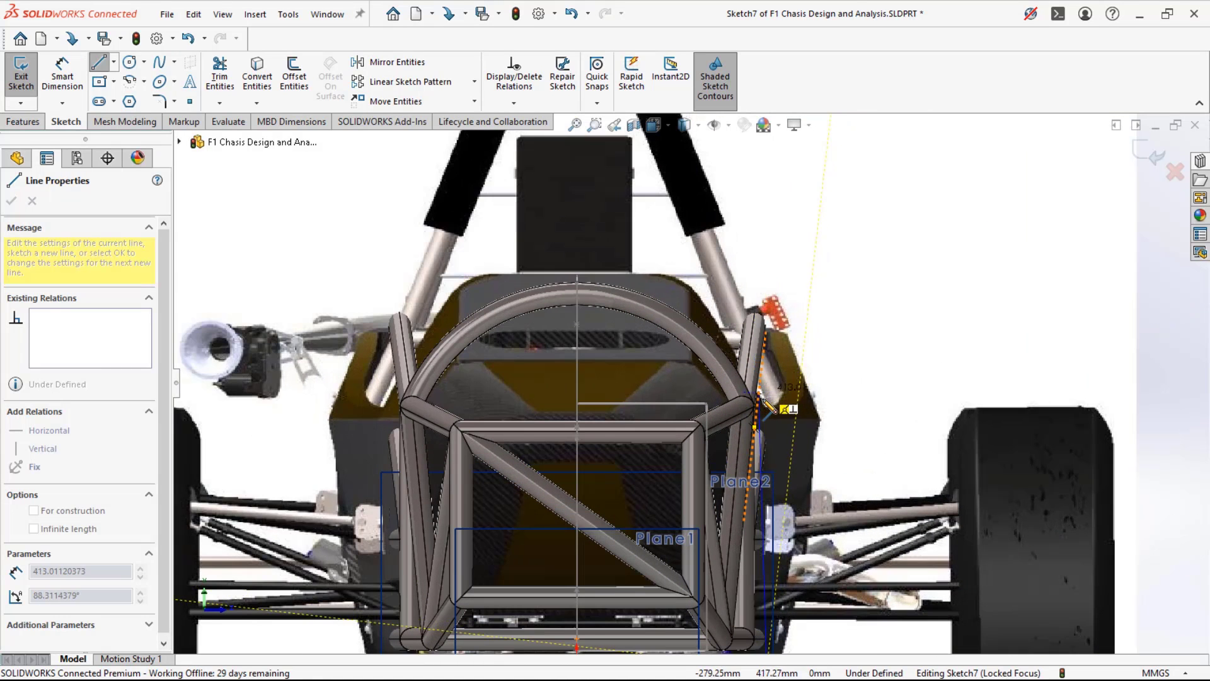
middle_click_drag(759, 396, 795, 394)
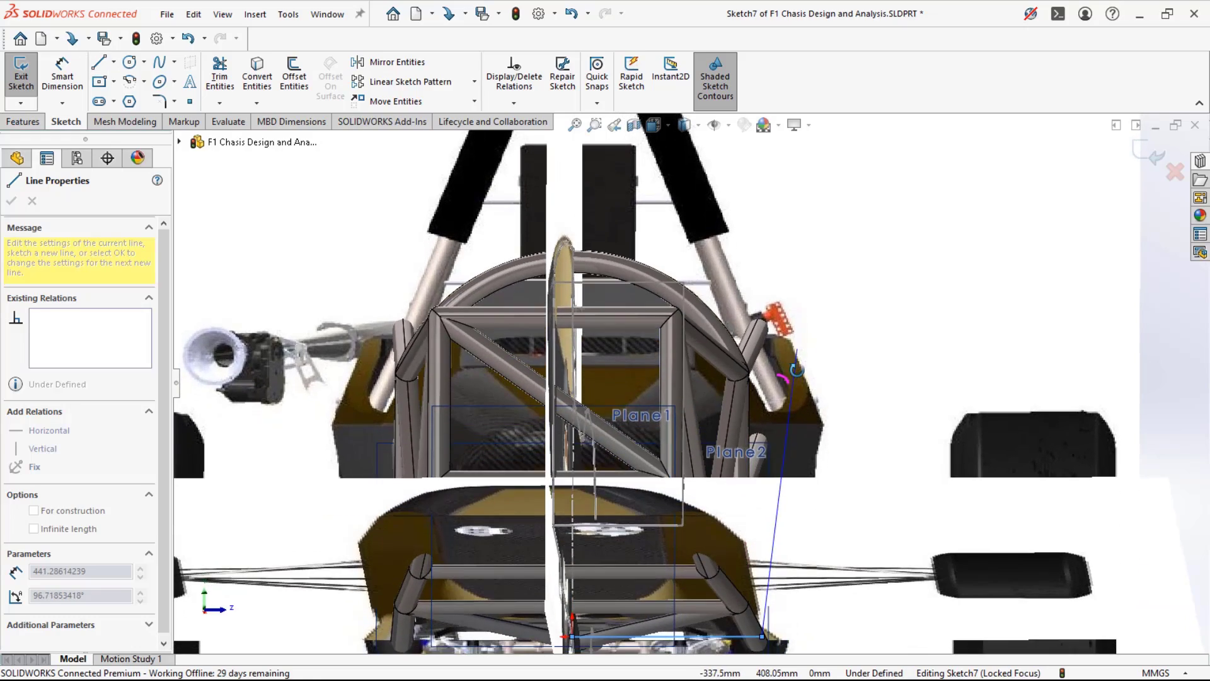
key("ctrl+8")
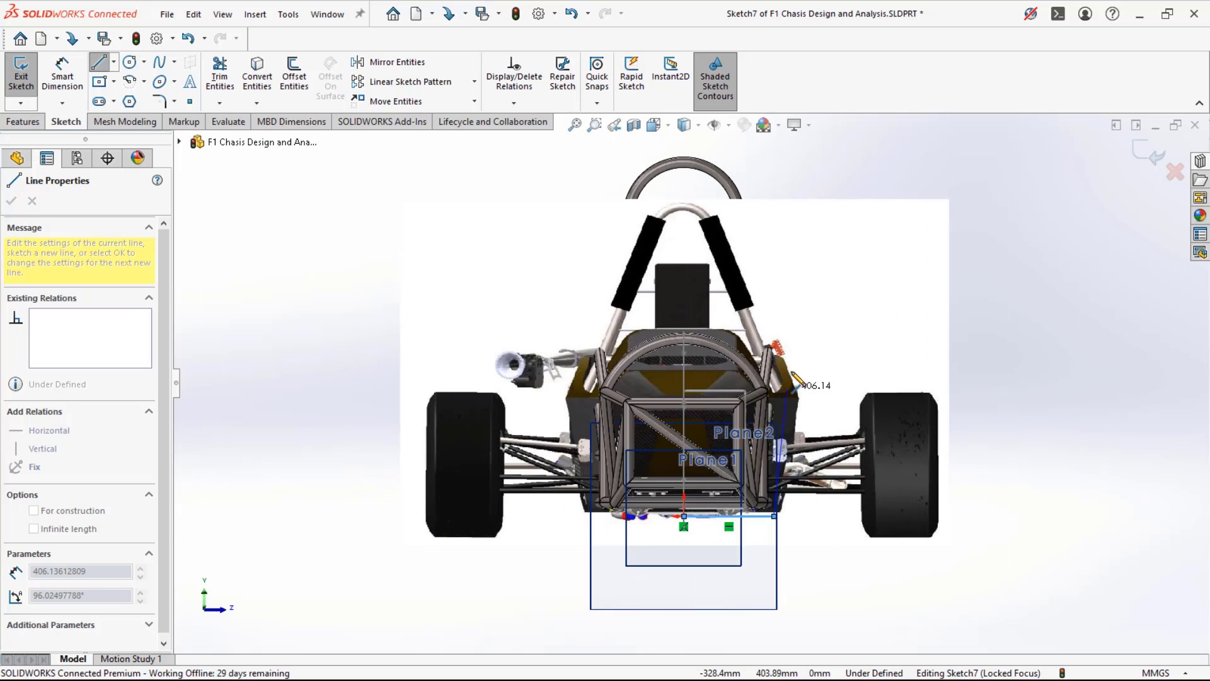
scroll(784, 395, "down", 3)
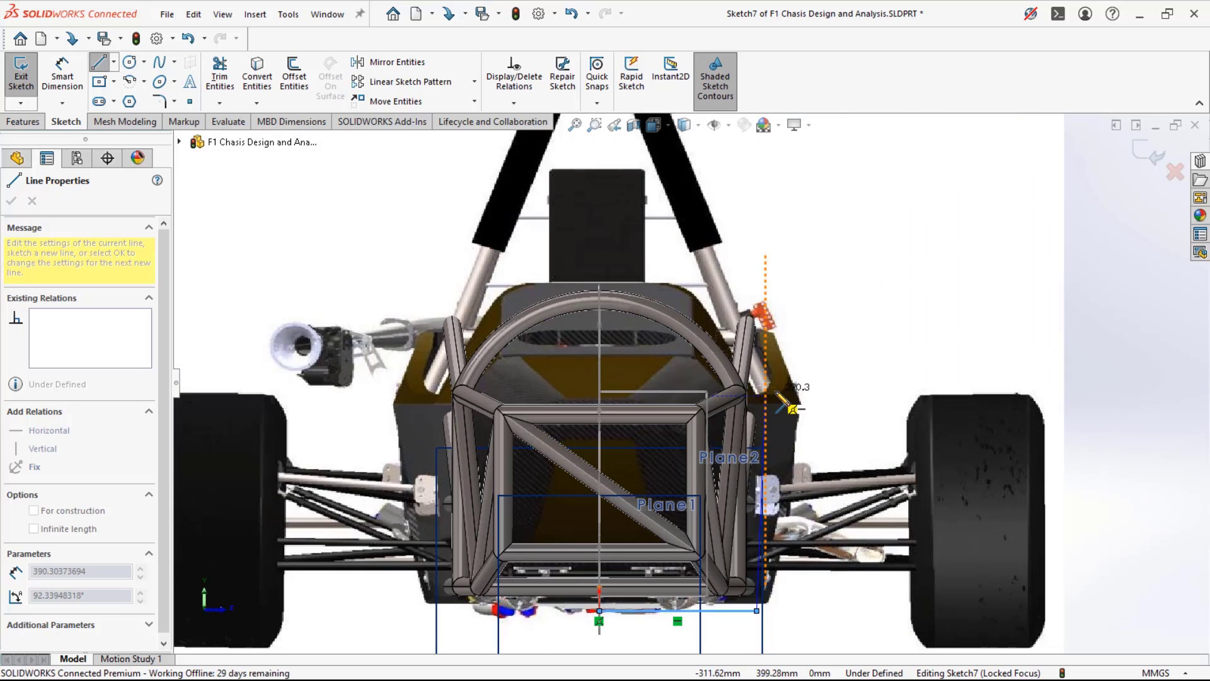
scroll(767, 383, "down", 2)
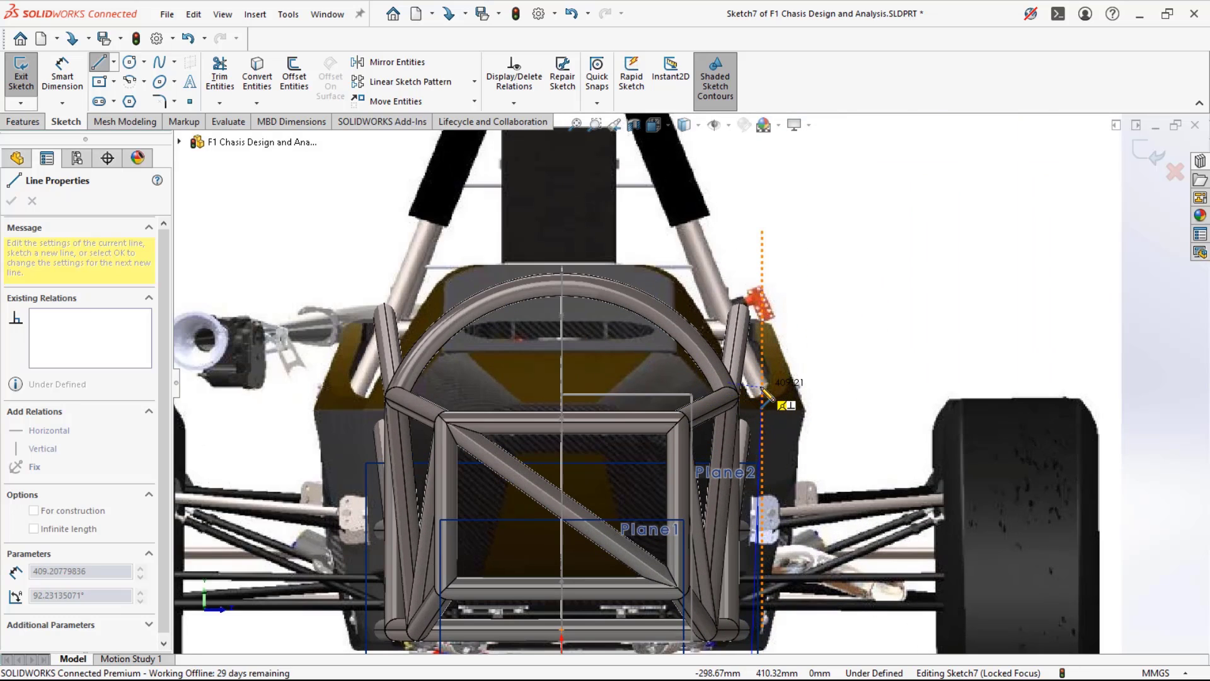
left_click(763, 388)
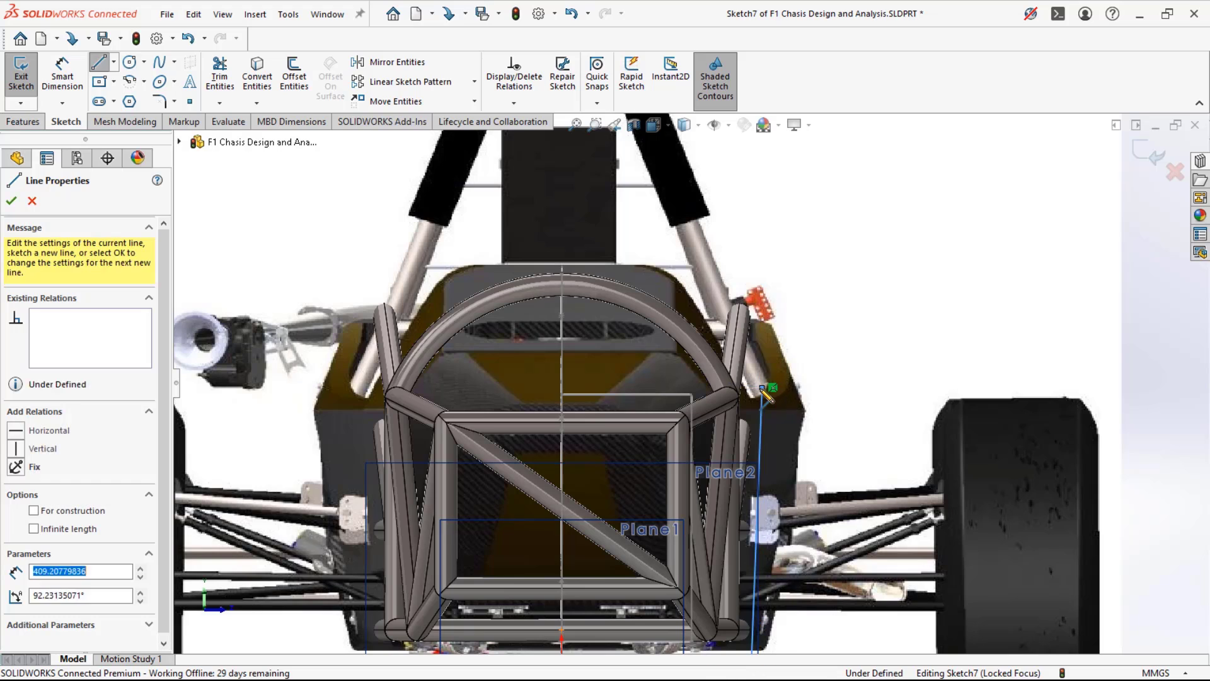
- Close the half section with a sloping shoulder line, a horizontal top line about 161 mm long to the centreline, and a vertical line to the start
left_click(669, 268)
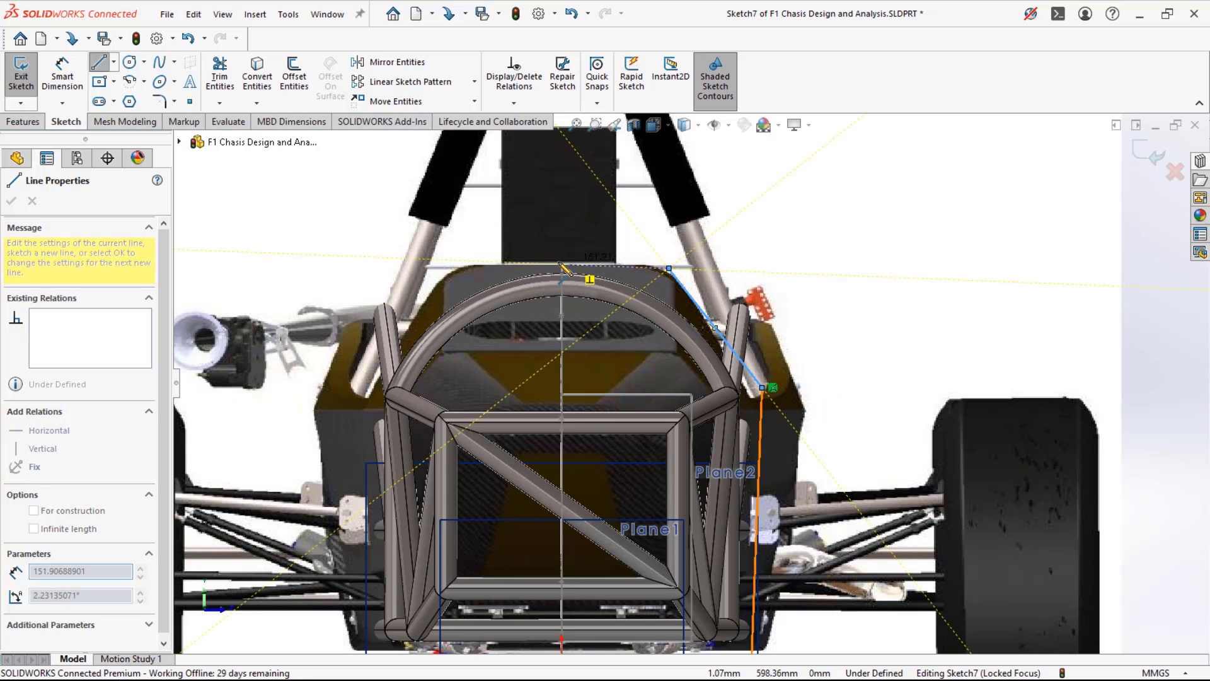
scroll(563, 270, "down", 2)
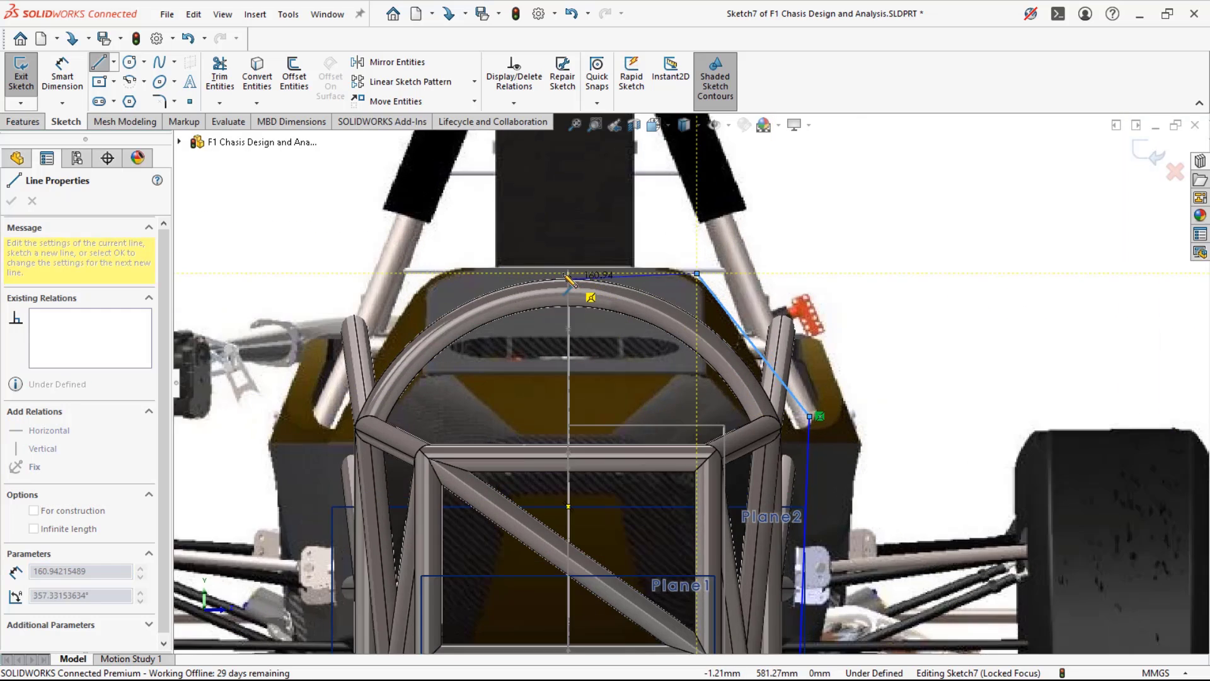
left_click(576, 277)
scroll(576, 277, "up", 5)
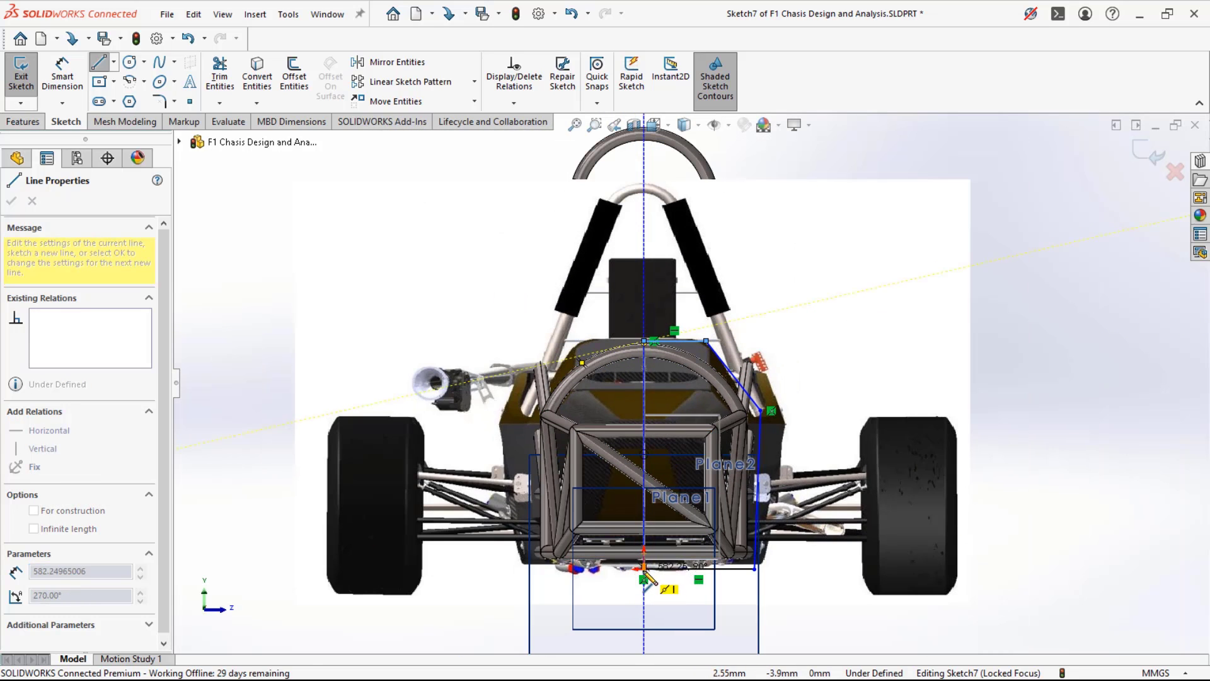
scroll(644, 567, "down", 5)
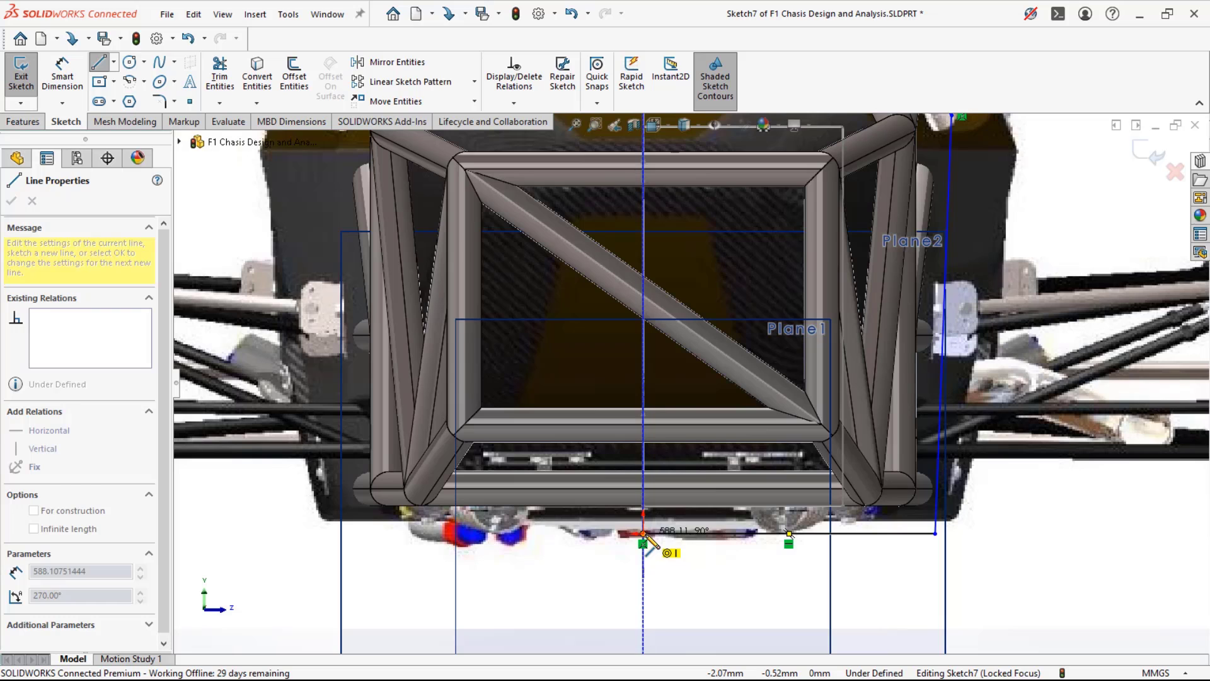
double_click(643, 534)
key("Escape")
- Raise the half section's top line slightly and reposition the sloping shoulder line, making it about 232 mm long
scroll(684, 378, "up", 5)
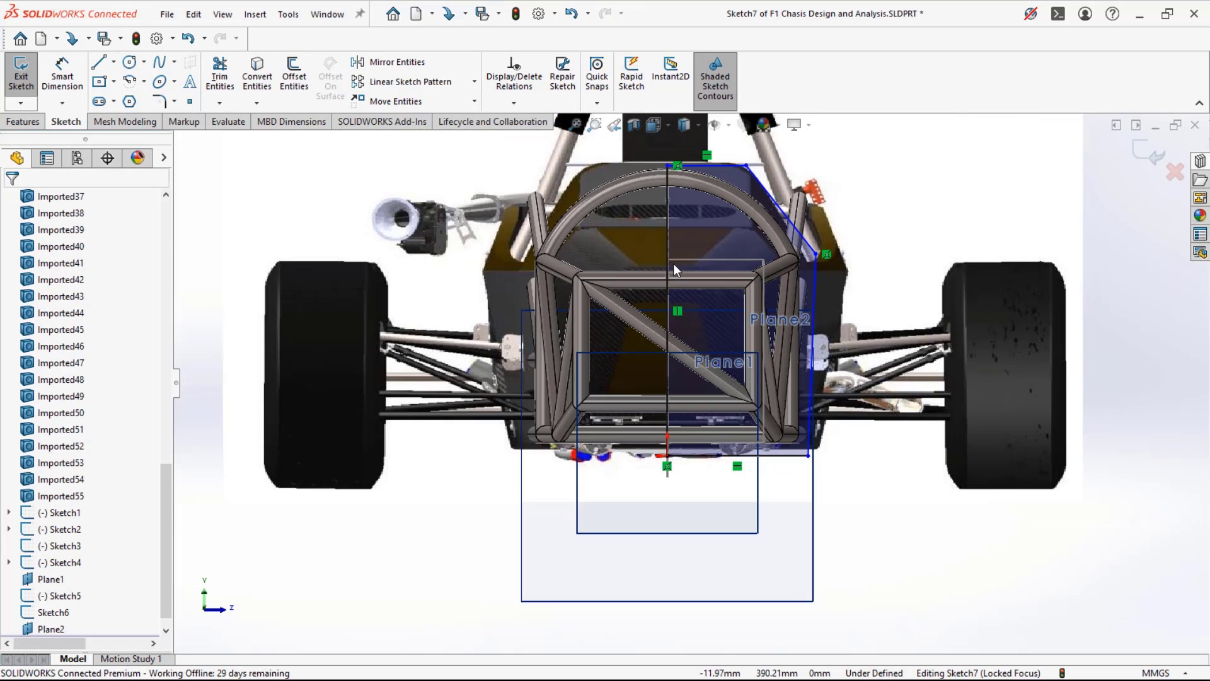
scroll(674, 264, "up", 2)
scroll(676, 260, "down", 5)
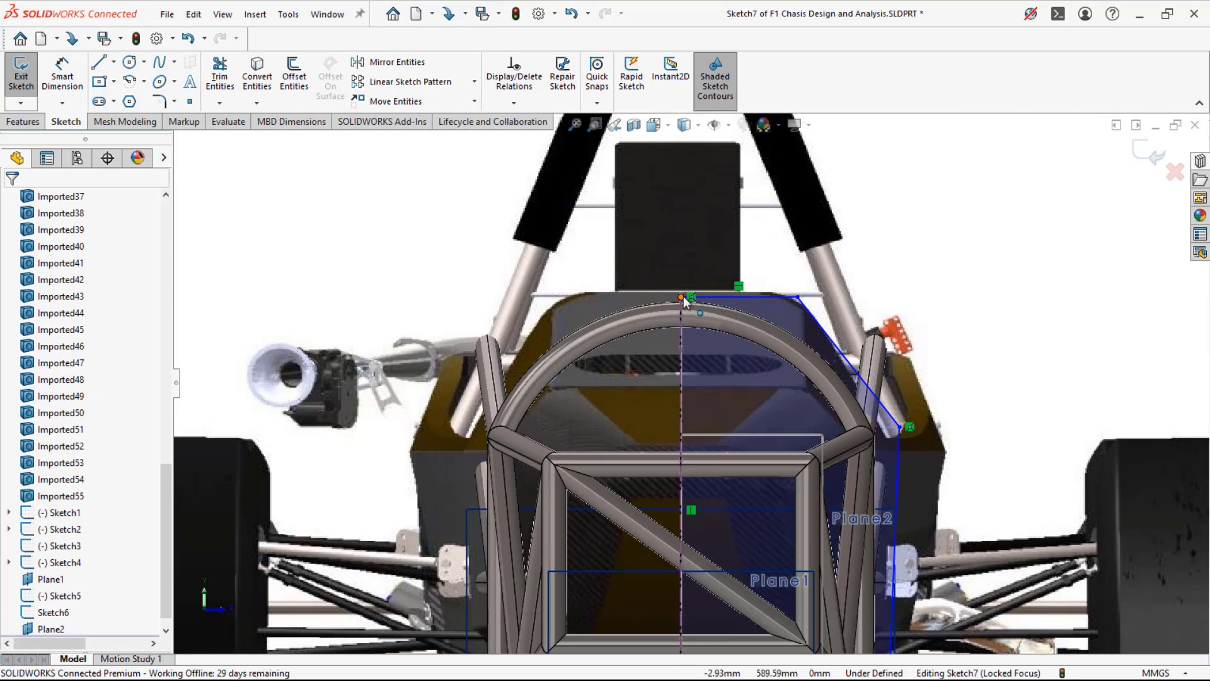
left_click(732, 297)
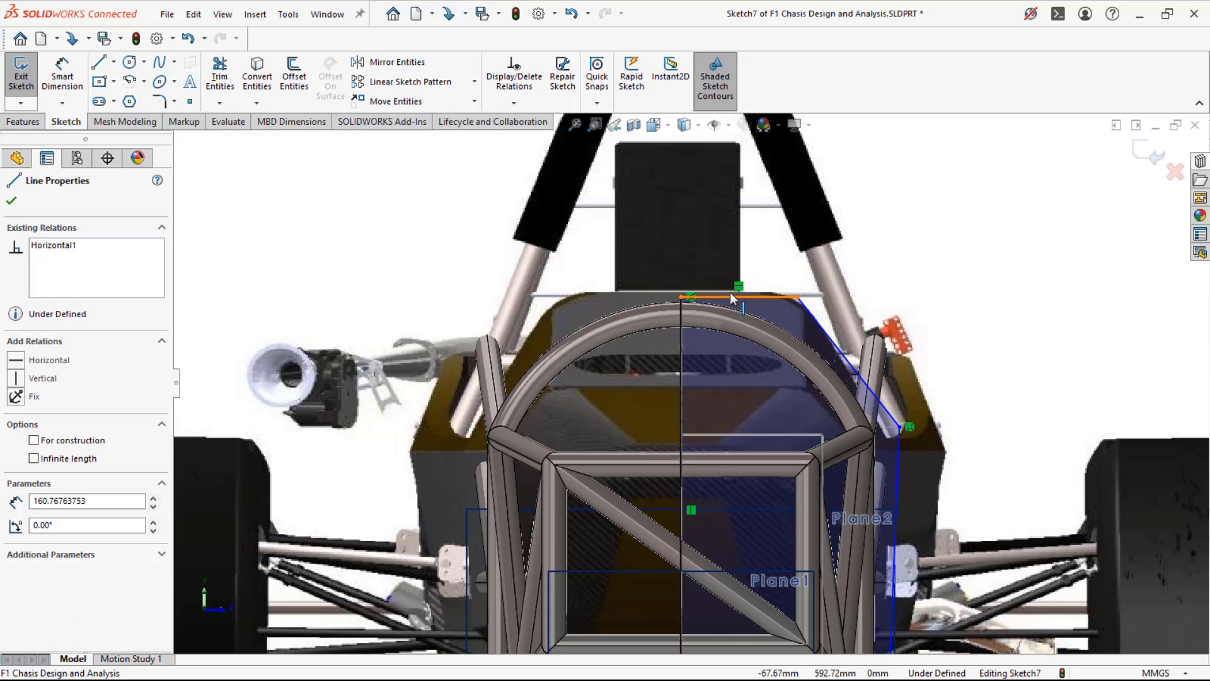
left_click_drag(731, 288, 733, 287)
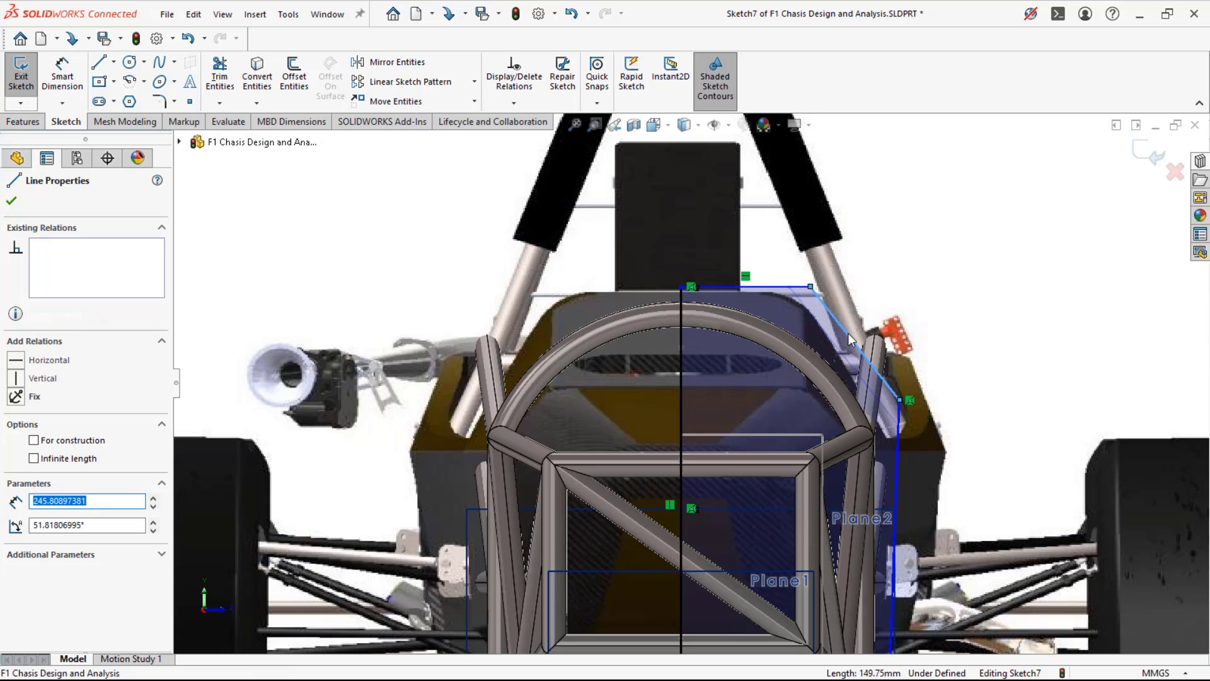
left_click_drag(849, 333, 841, 348)
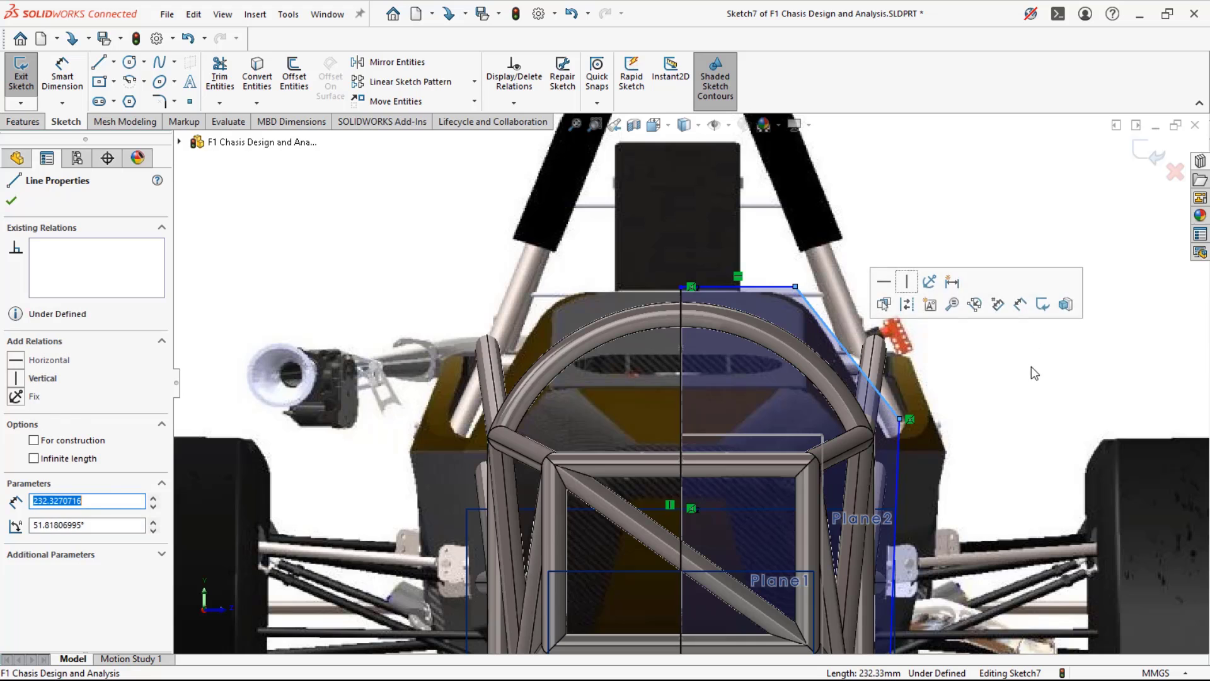
- Make the half section's outer side line vertical and exit the sketch
left_click(893, 499)
left_click(970, 433)
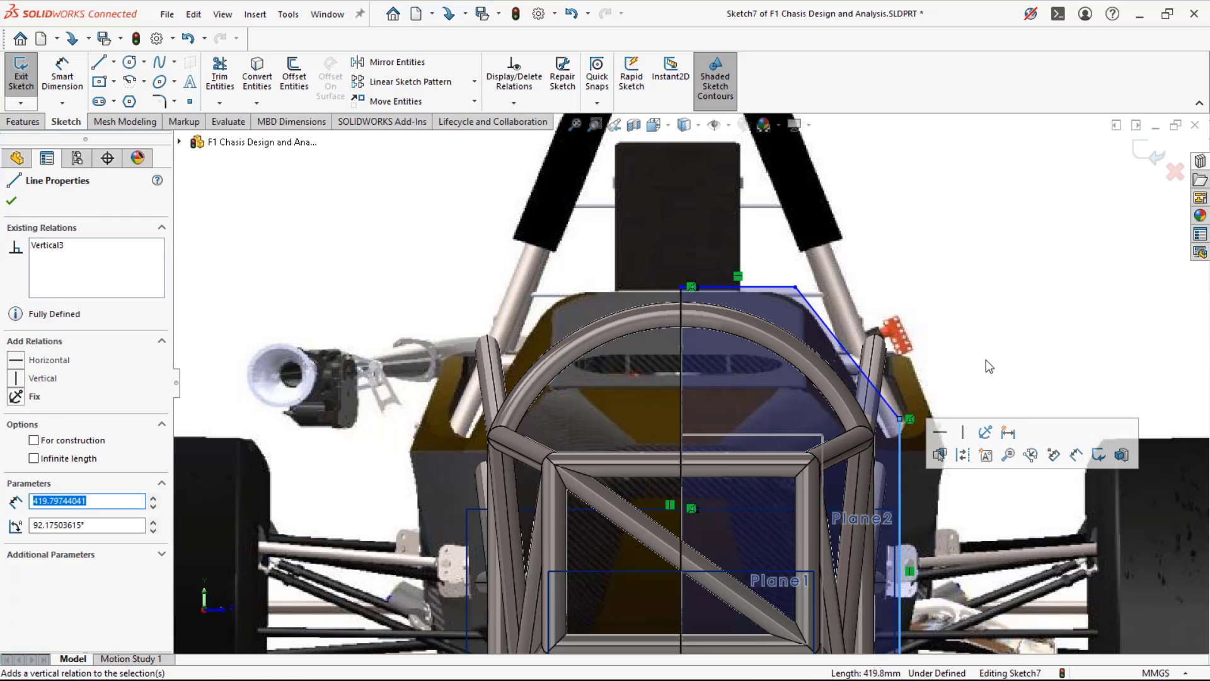
left_click(988, 360)
scroll(929, 423, "up", 3)
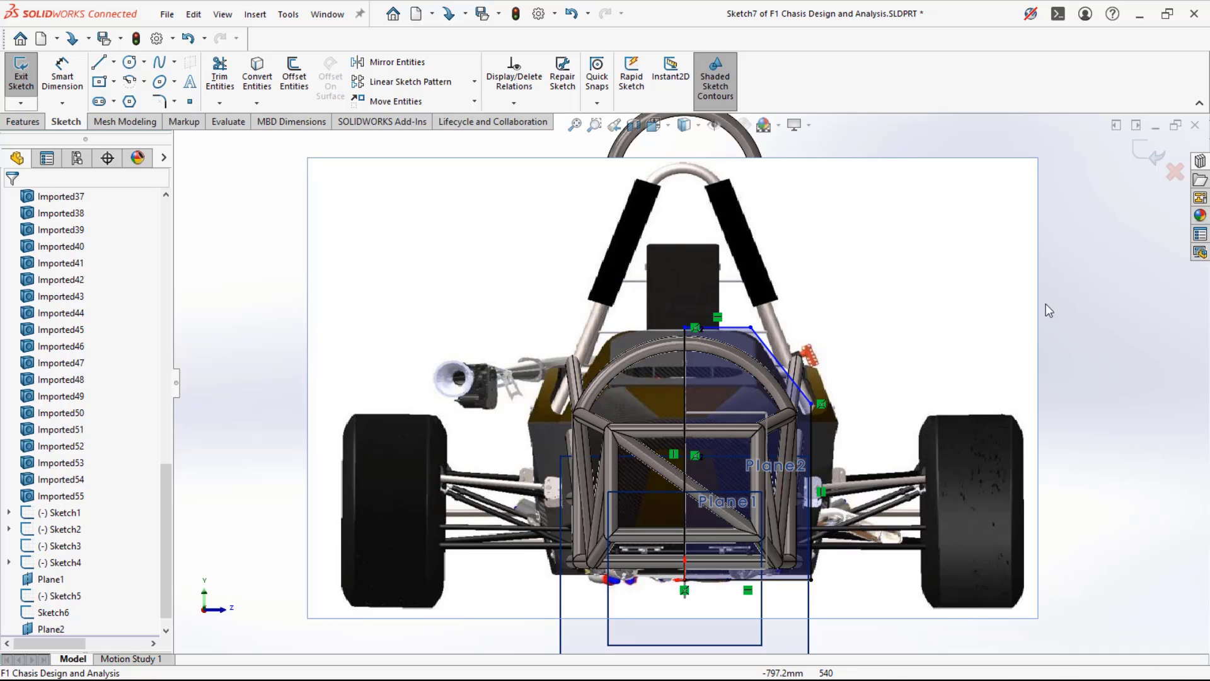
left_click(1150, 154)
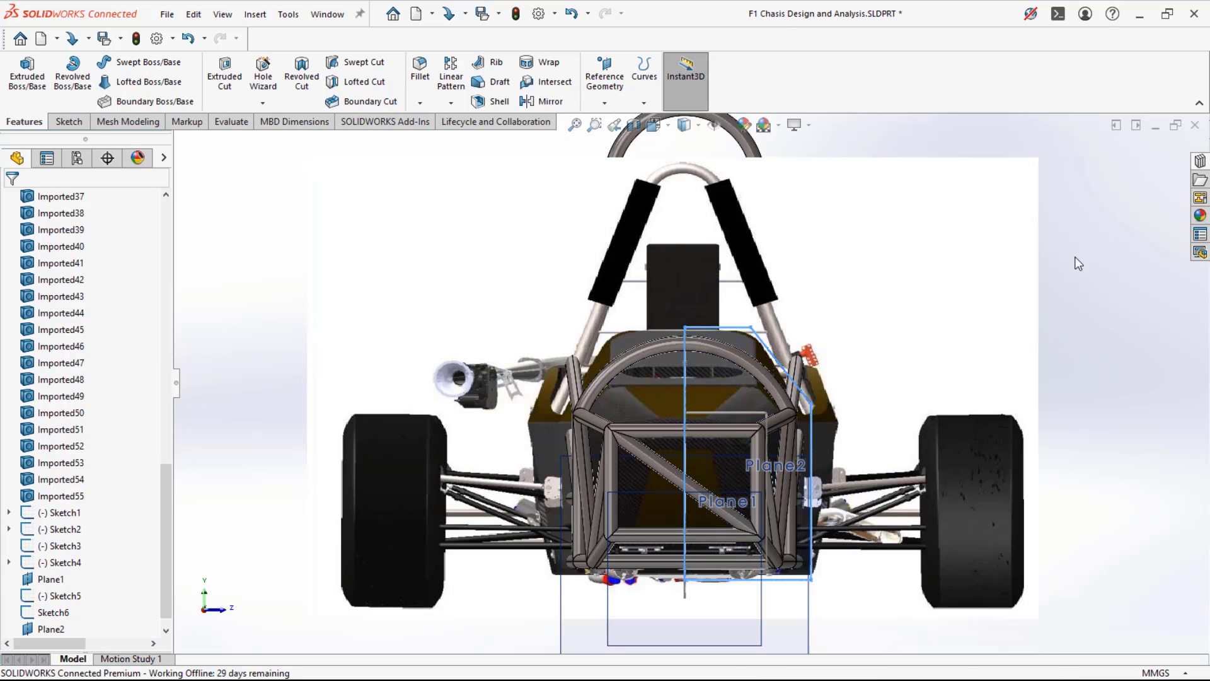
left_click(1071, 346)
- Start a new sketch on the Top Plane over the top-view picture
scroll(664, 440, "up", 3)
mouse_move(664, 440)
middle_mouse_down()
mouse_move(608, 457)
mouse_move(556, 570)
mouse_move(609, 587)
mouse_move(563, 570)
middle_mouse_up()
scroll(346, 395, "up", 3)
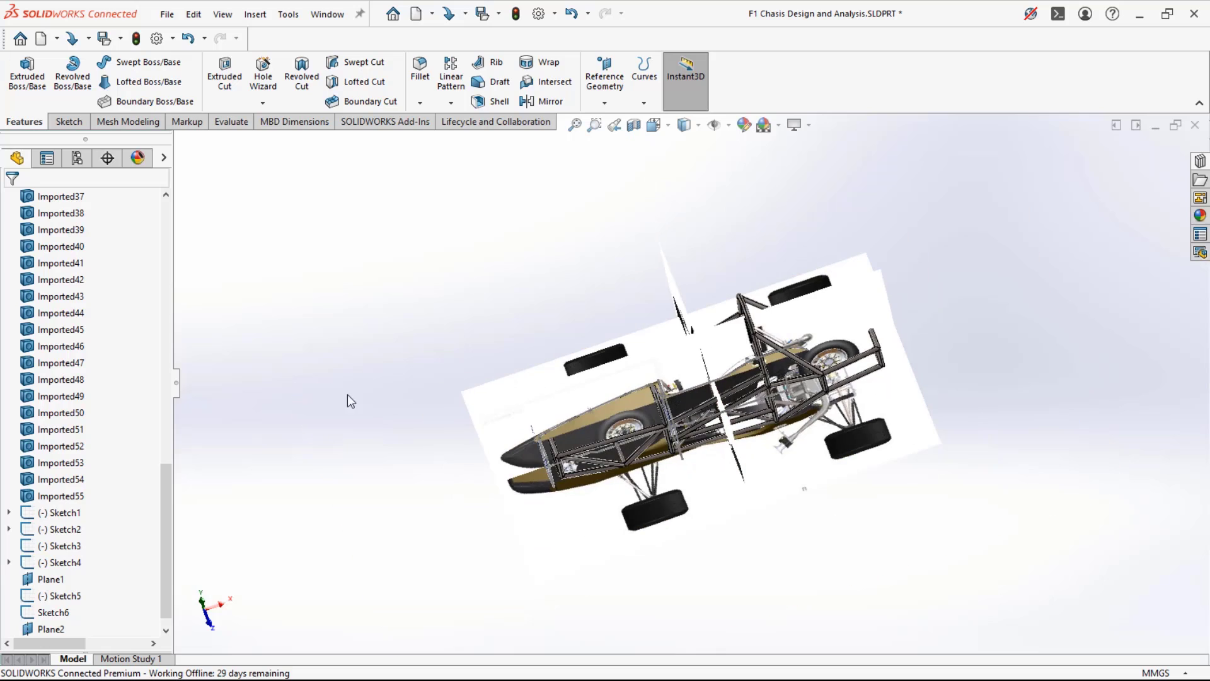
scroll(41, 341, "up", 15)
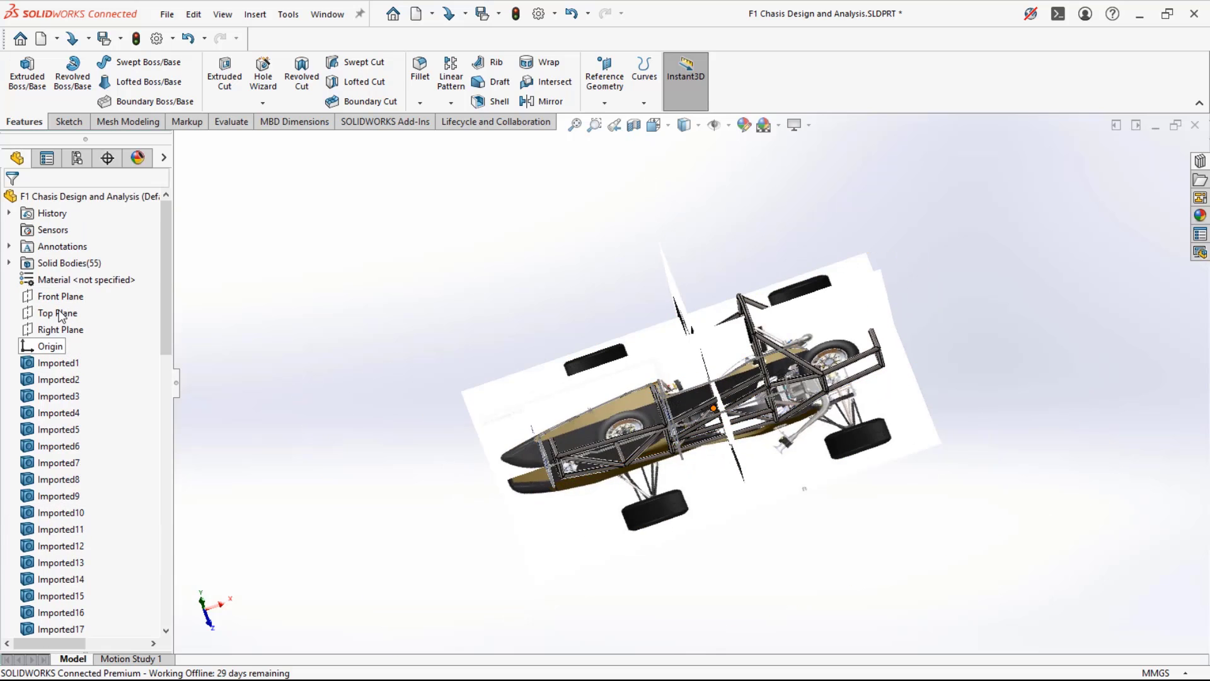
left_click(55, 313)
left_click(89, 292)
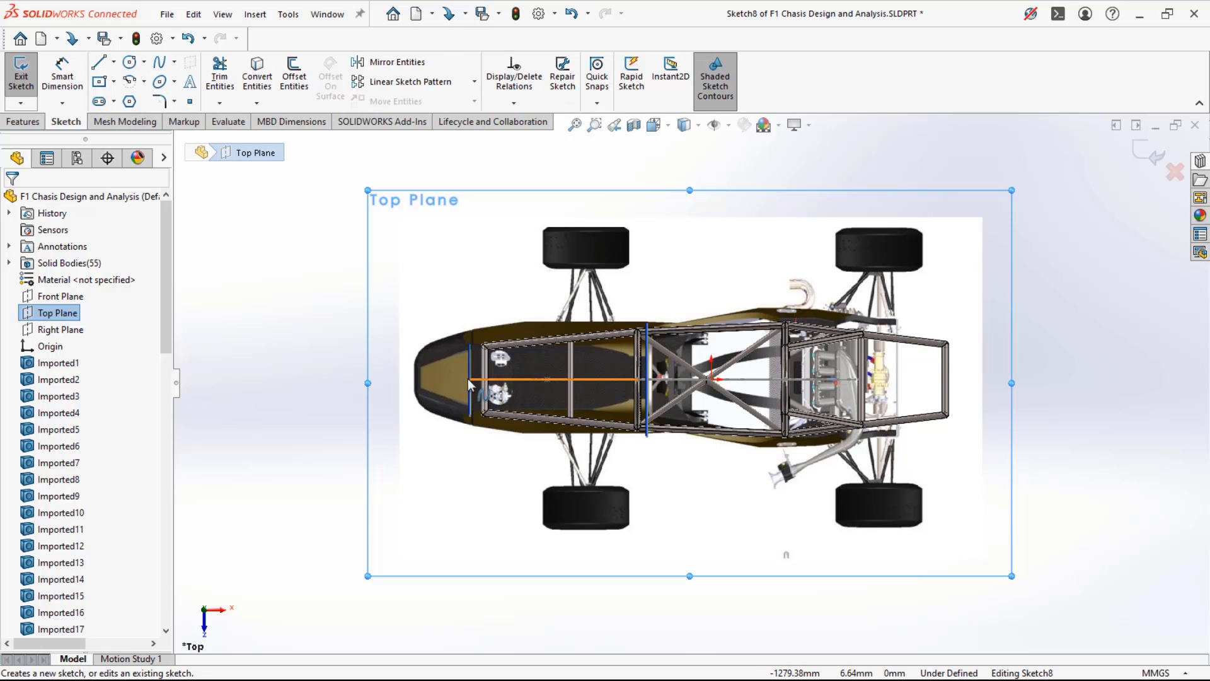
- Sketch the side outline from the nose section's outer corner to the cockpit section's outer corner with lines about 281 mm and 662 mm long
mouse_move(472, 376)
middle_mouse_down()
mouse_move(498, 368)
mouse_move(471, 384)
mouse_move(498, 385)
mouse_move(470, 414)
middle_mouse_up()
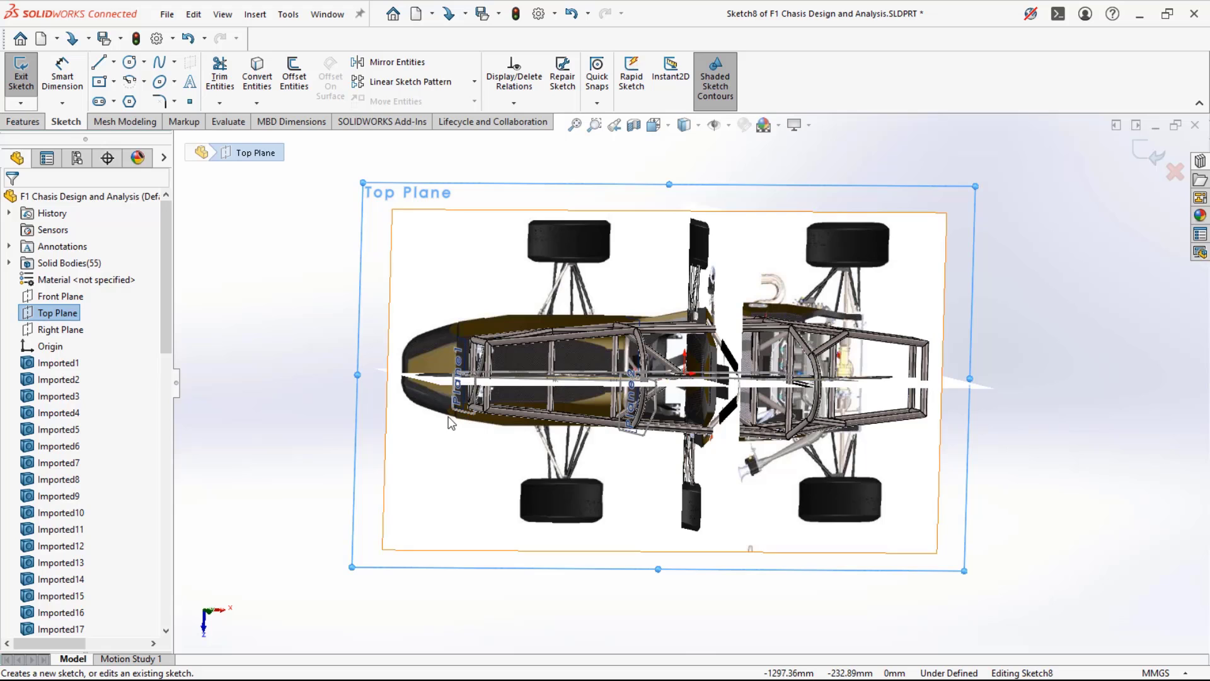
middle_click_drag(287, 376, 315, 343)
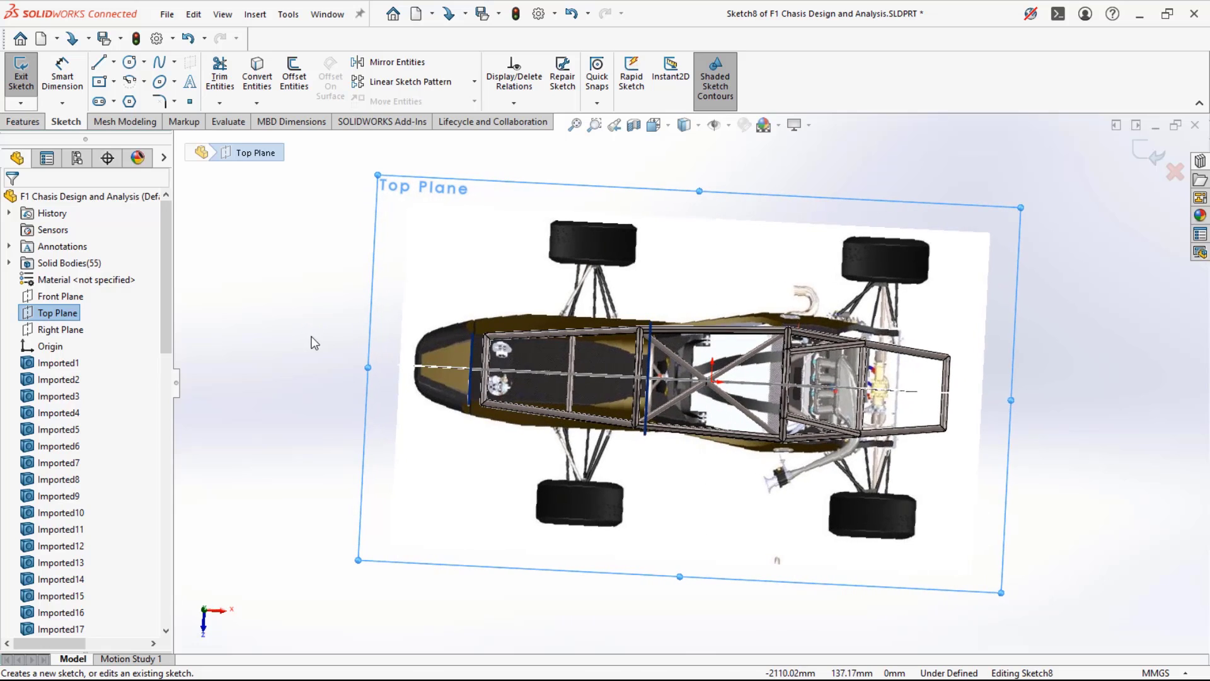
key("l")
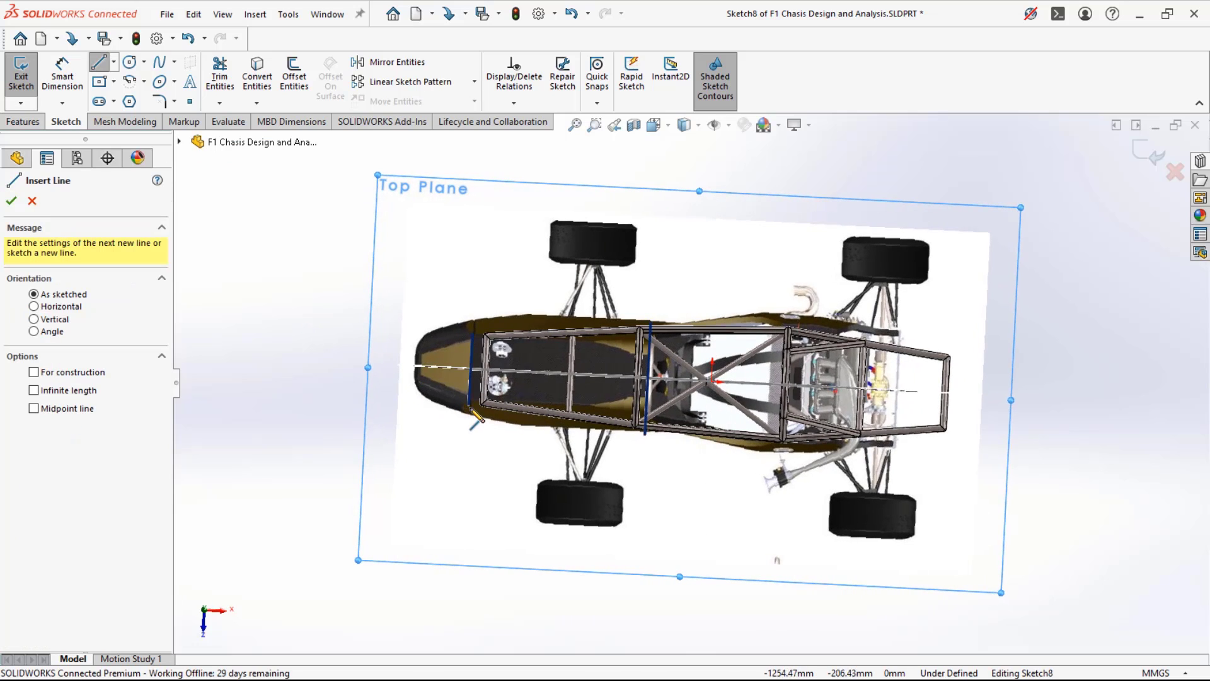
middle_click_drag(468, 407, 457, 410)
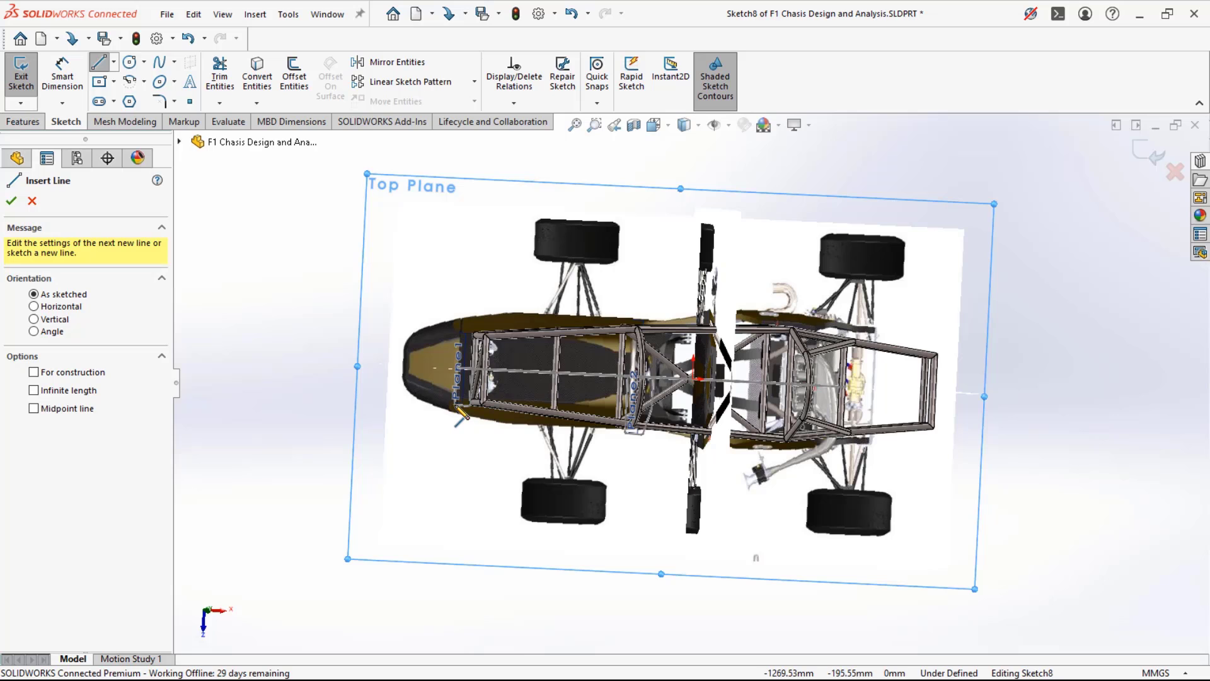
key("ctrl+8")
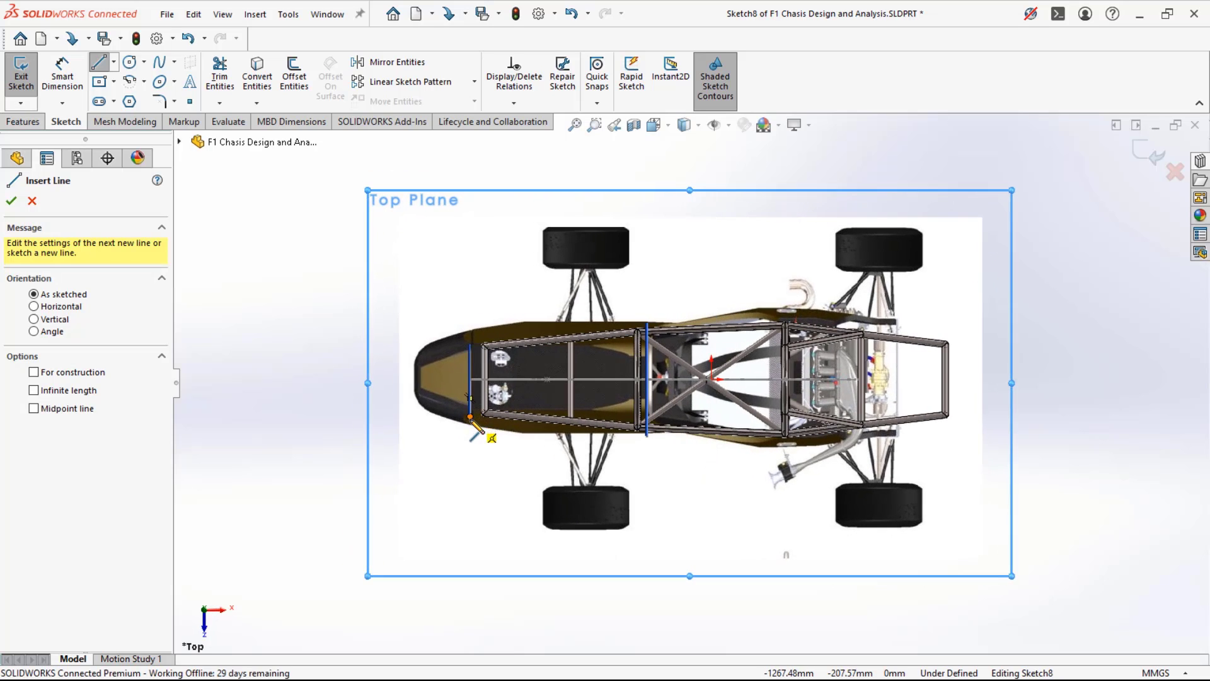
left_click(470, 416)
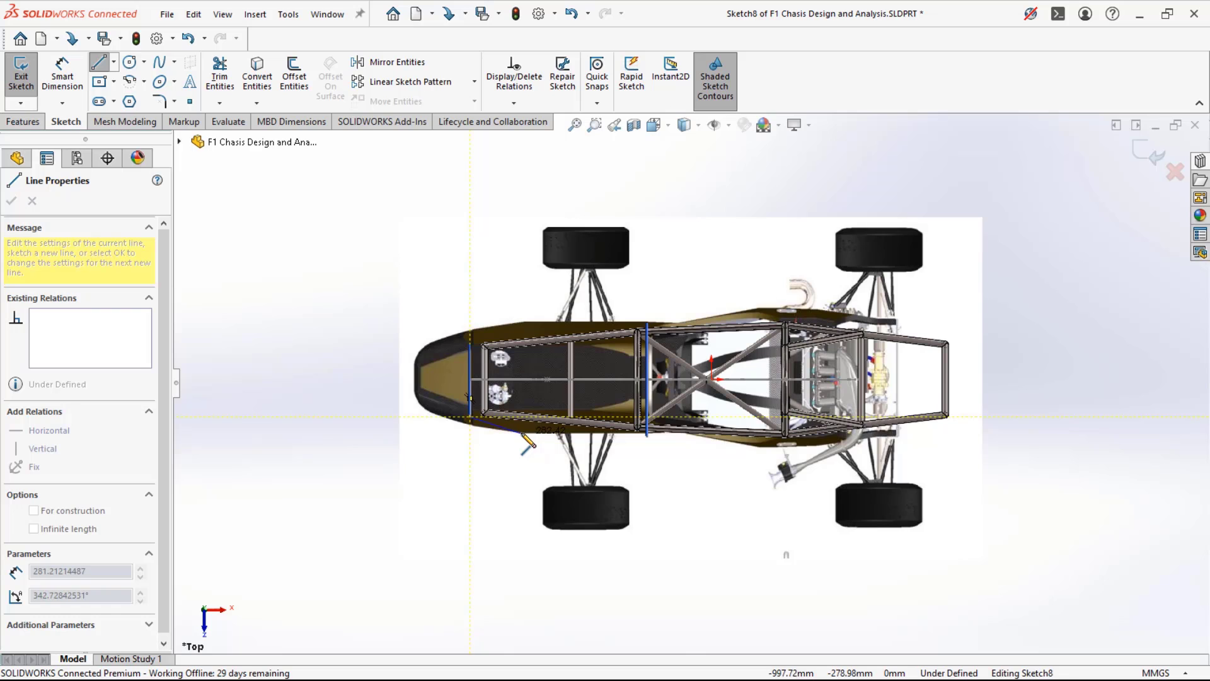
left_click(521, 432)
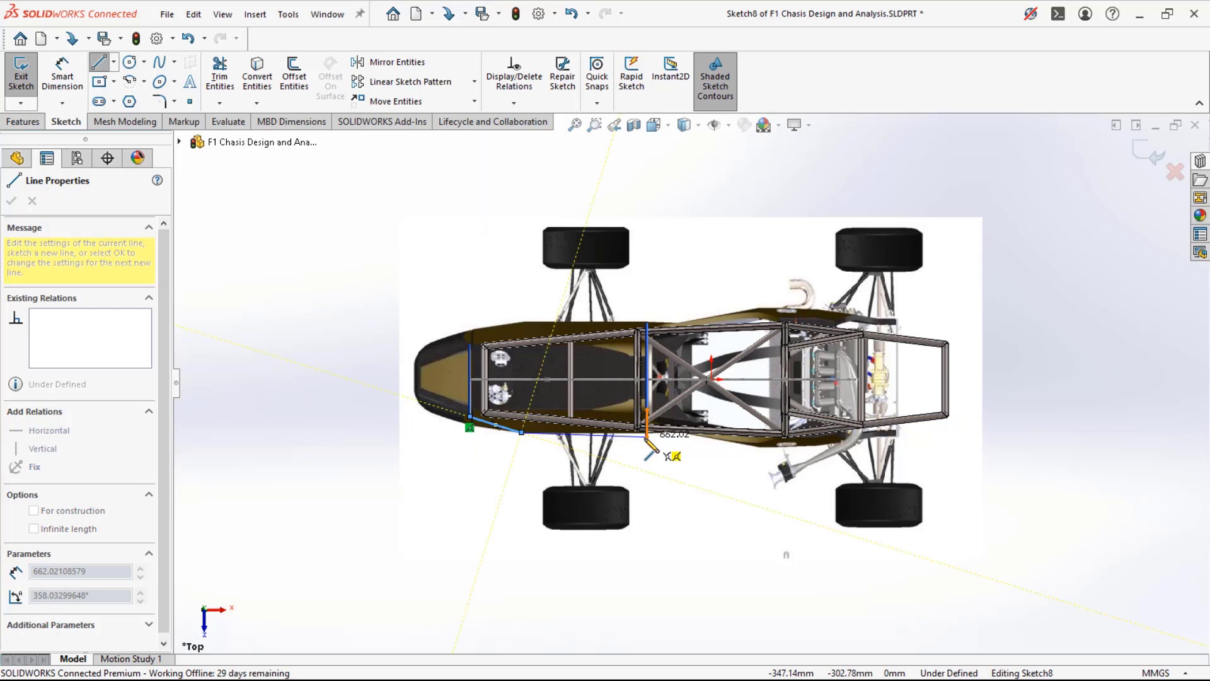
middle_click_drag(647, 441, 635, 477)
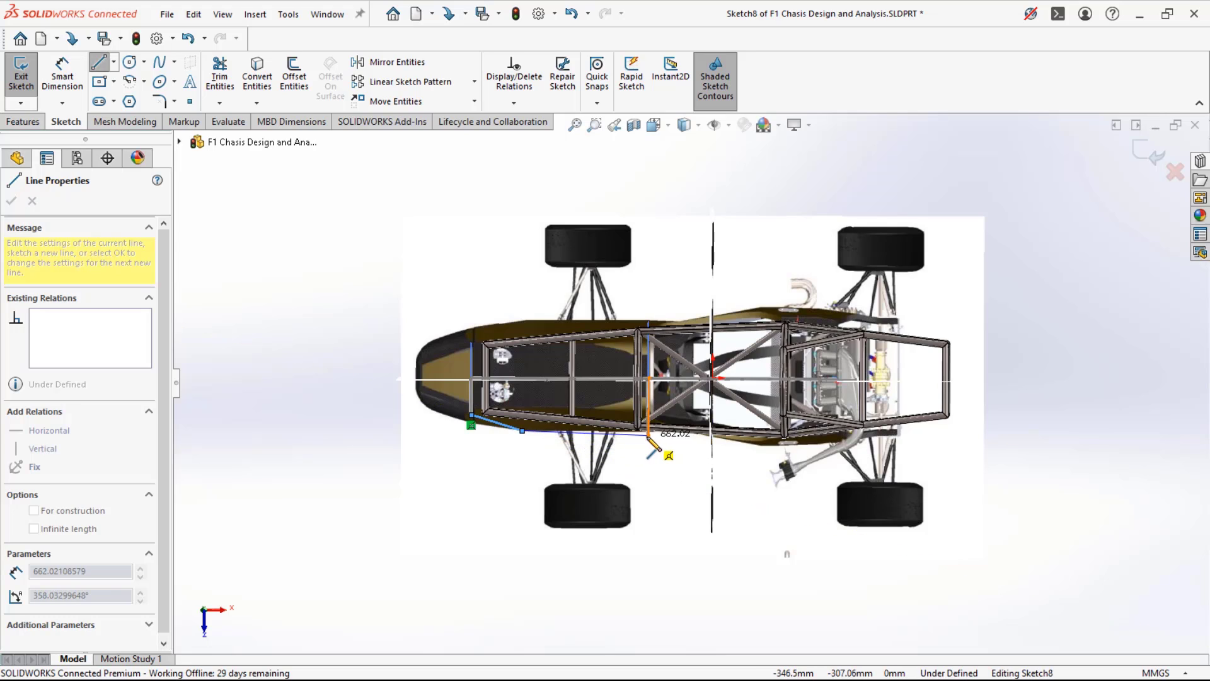
left_click(648, 435)
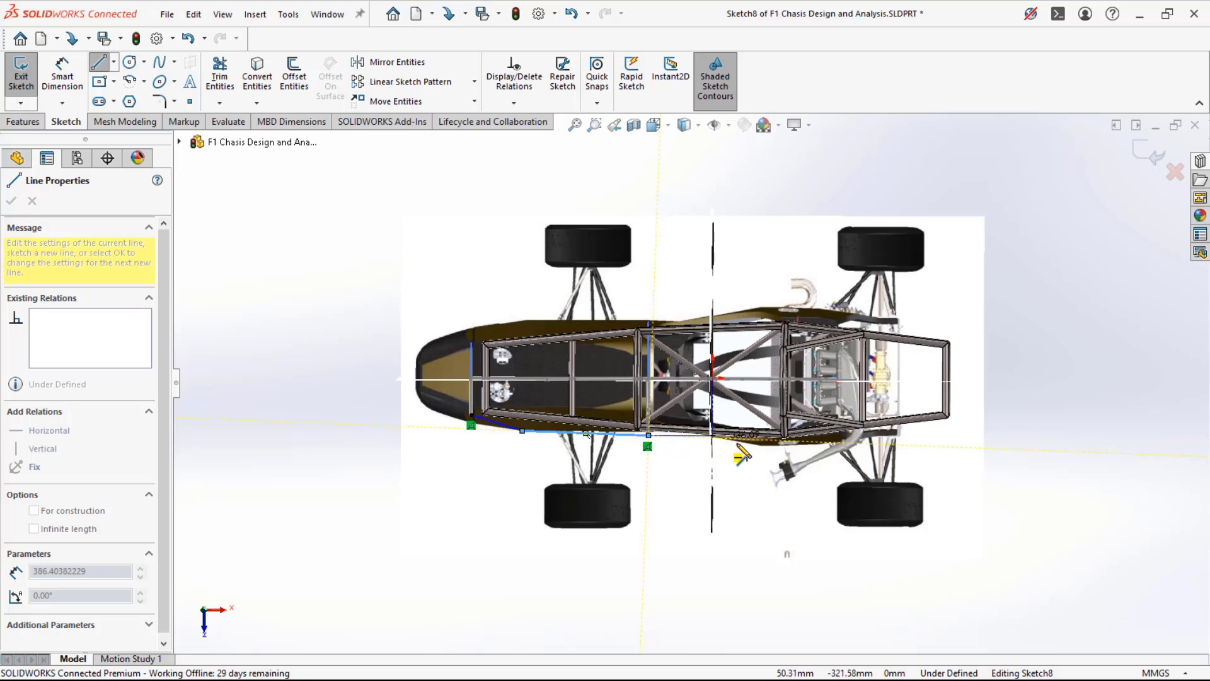
- Continue the outline past the cockpit to the body's widest point and back inward, moving its rear end point to about X 791, Y -302
left_click(761, 446)
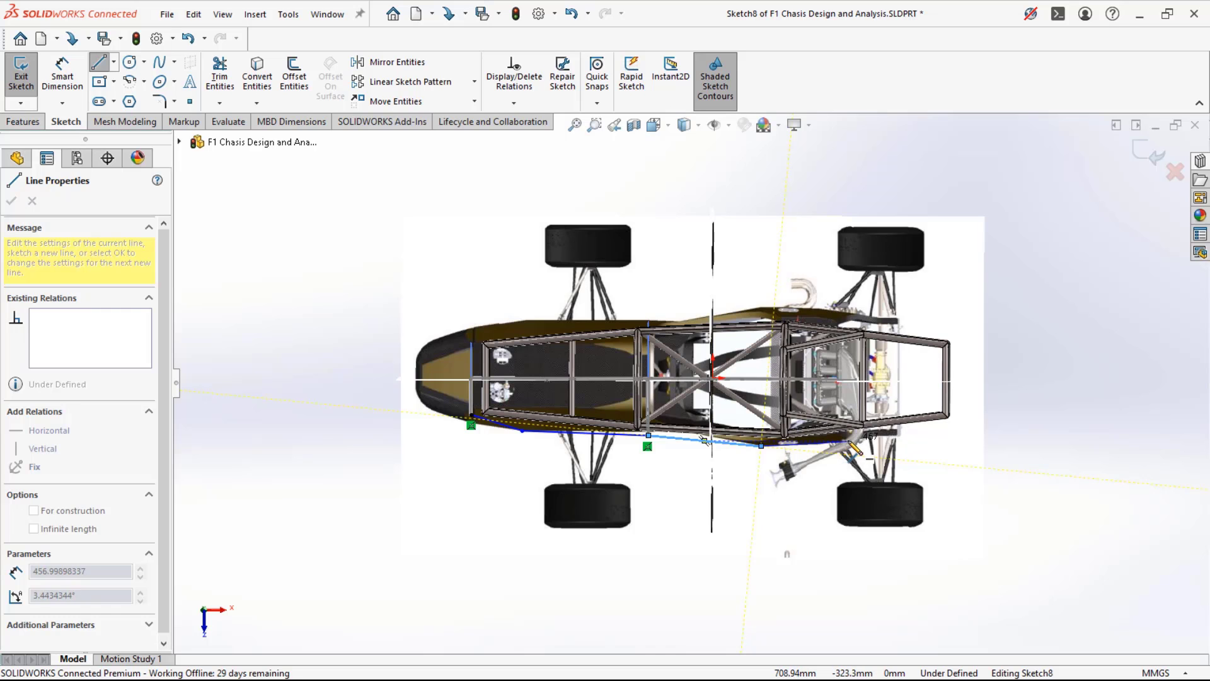
mouse_move(704, 439)
middle_mouse_down()
mouse_move(865, 260)
mouse_move(861, 419)
mouse_move(860, 396)
middle_mouse_up()
key("Escape")
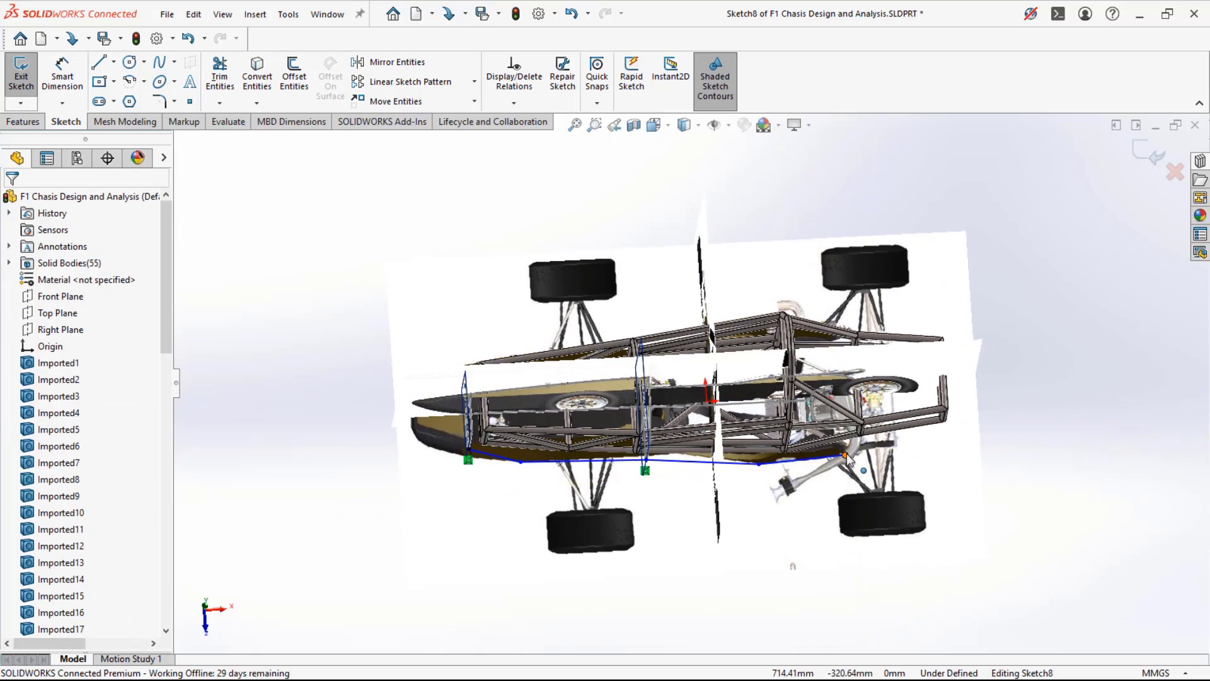
left_click_drag(846, 452, 866, 450)
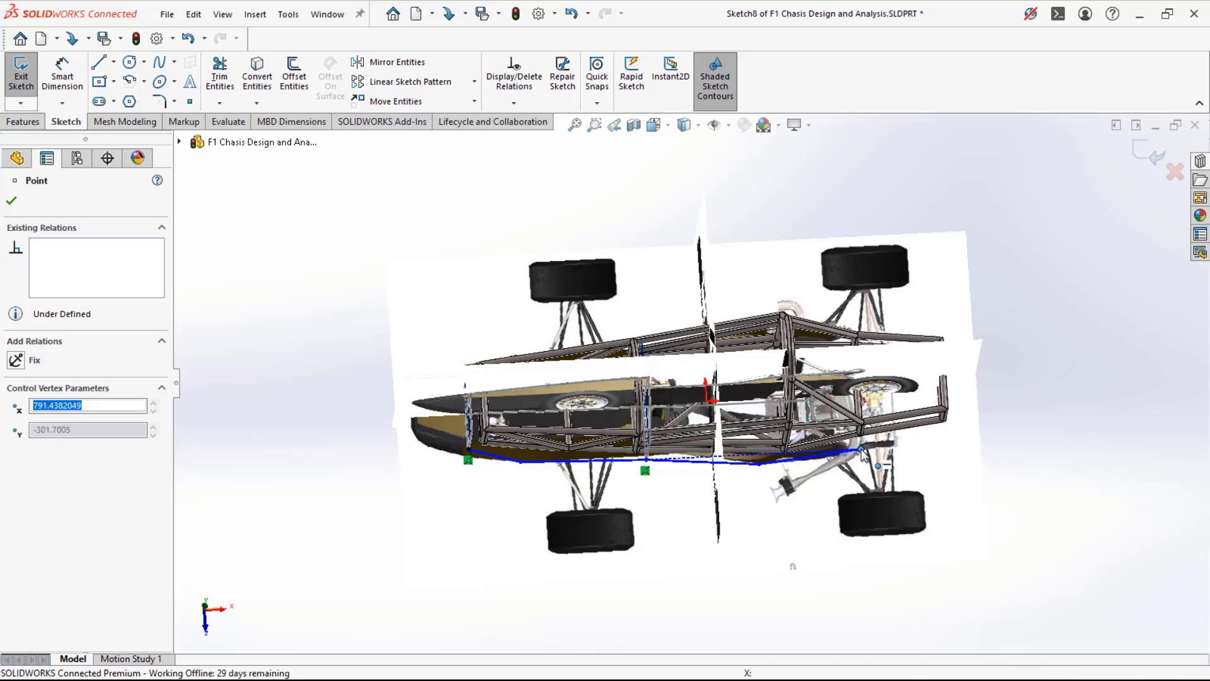
- Add a short horizontal line rearward from the end of the outline
key("l")
left_click(861, 449)
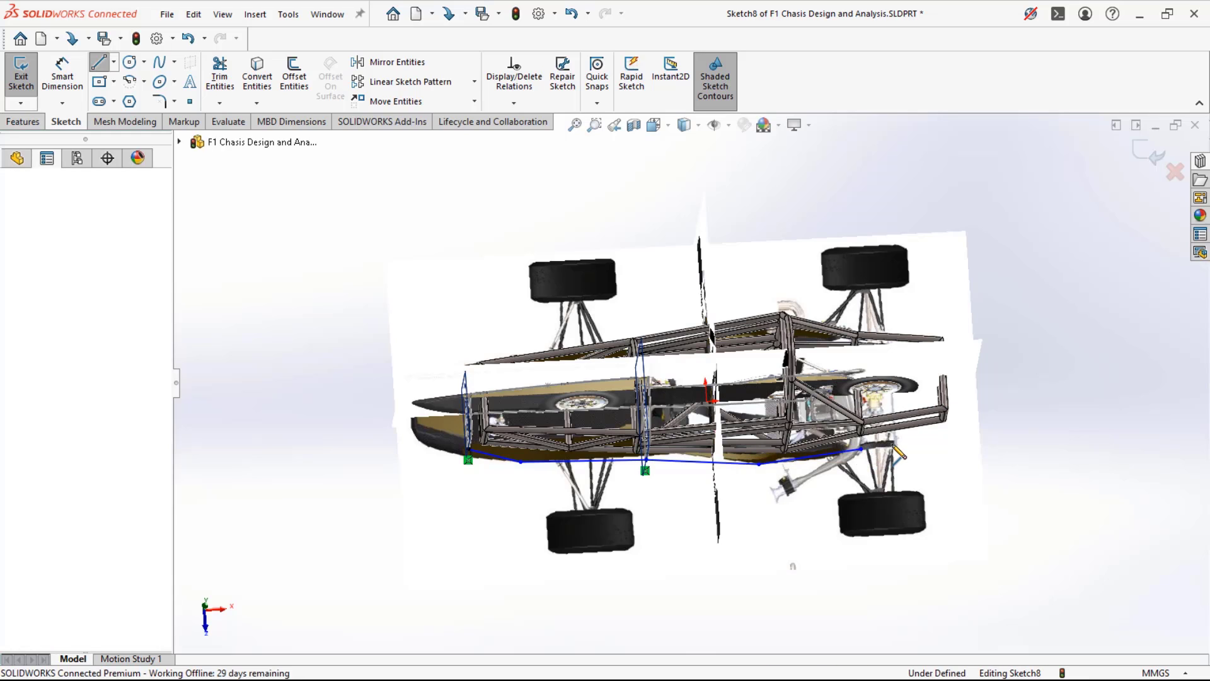
left_click(898, 446)
key("Escape")
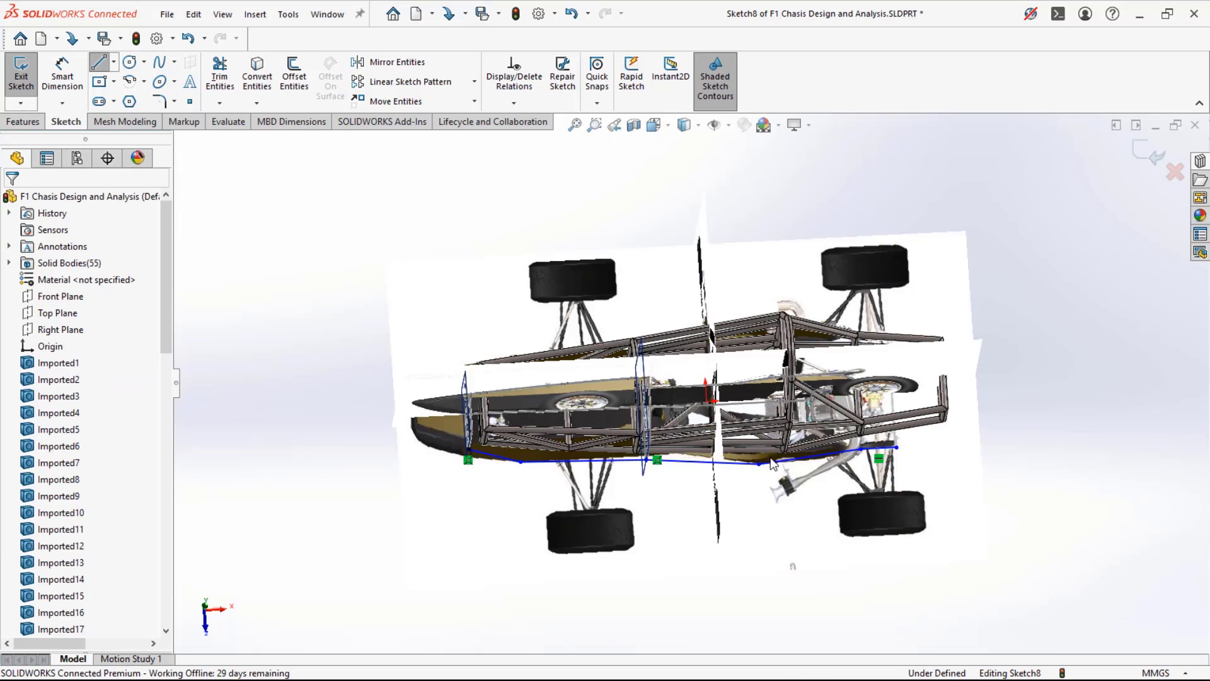
key("ctrl+8")
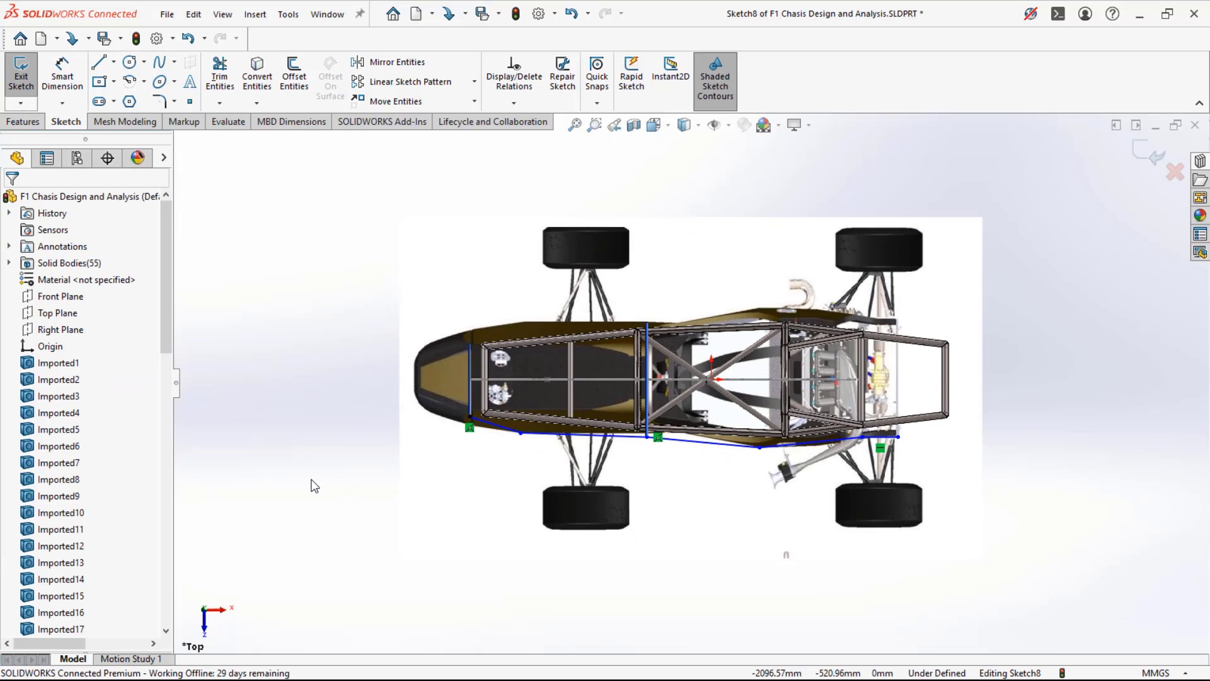
- Hide Sketch1 containing the side-view reference picture
mouse_move(321, 478)
middle_mouse_down()
mouse_move(311, 359)
mouse_move(410, 216)
mouse_move(388, 333)
middle_mouse_up()
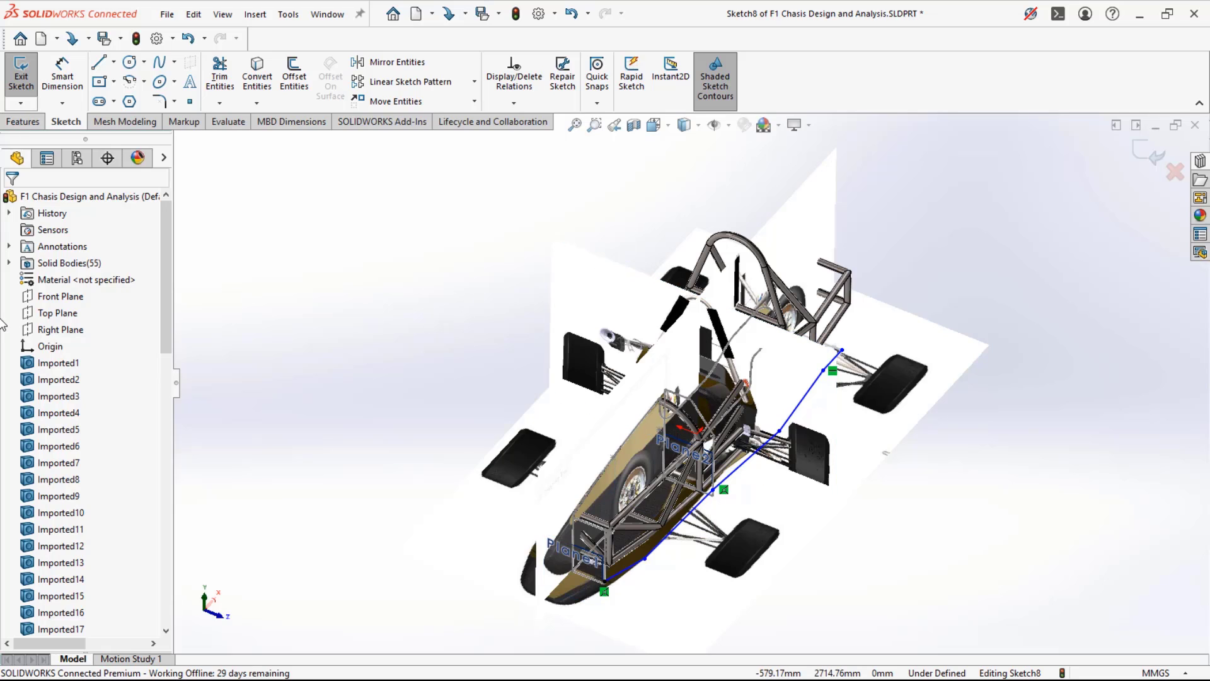
scroll(31, 413, "down", 15)
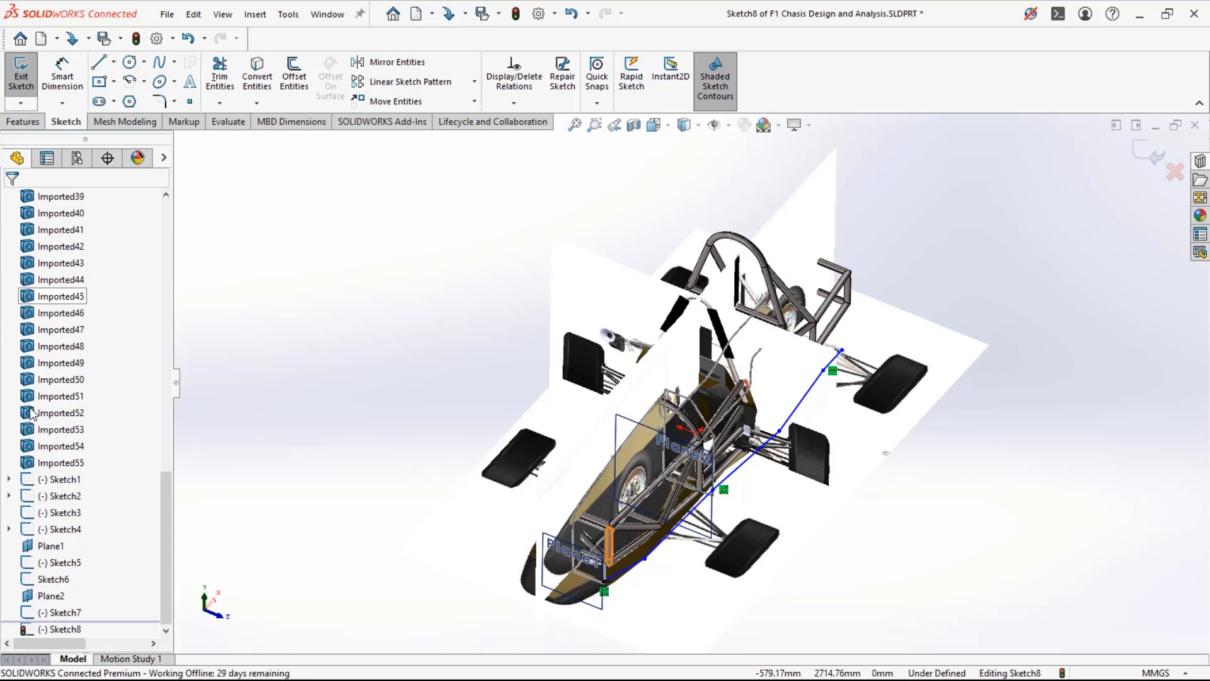
left_click(55, 514)
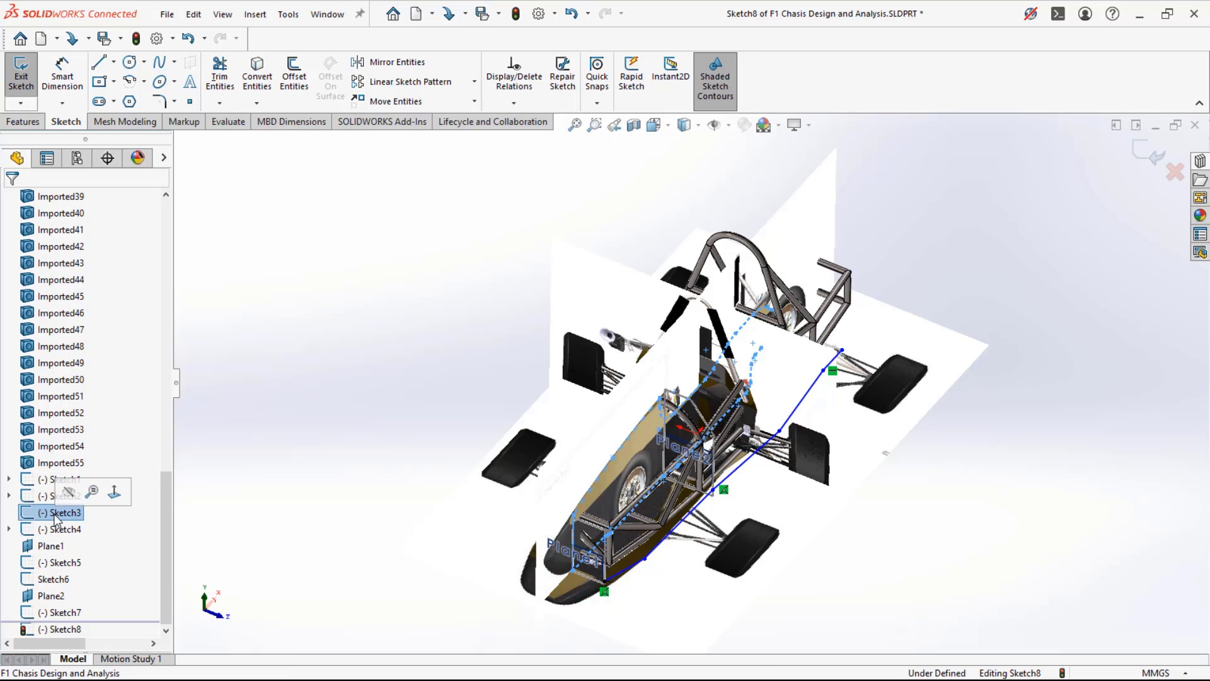
left_click(10, 479)
left_click(70, 496)
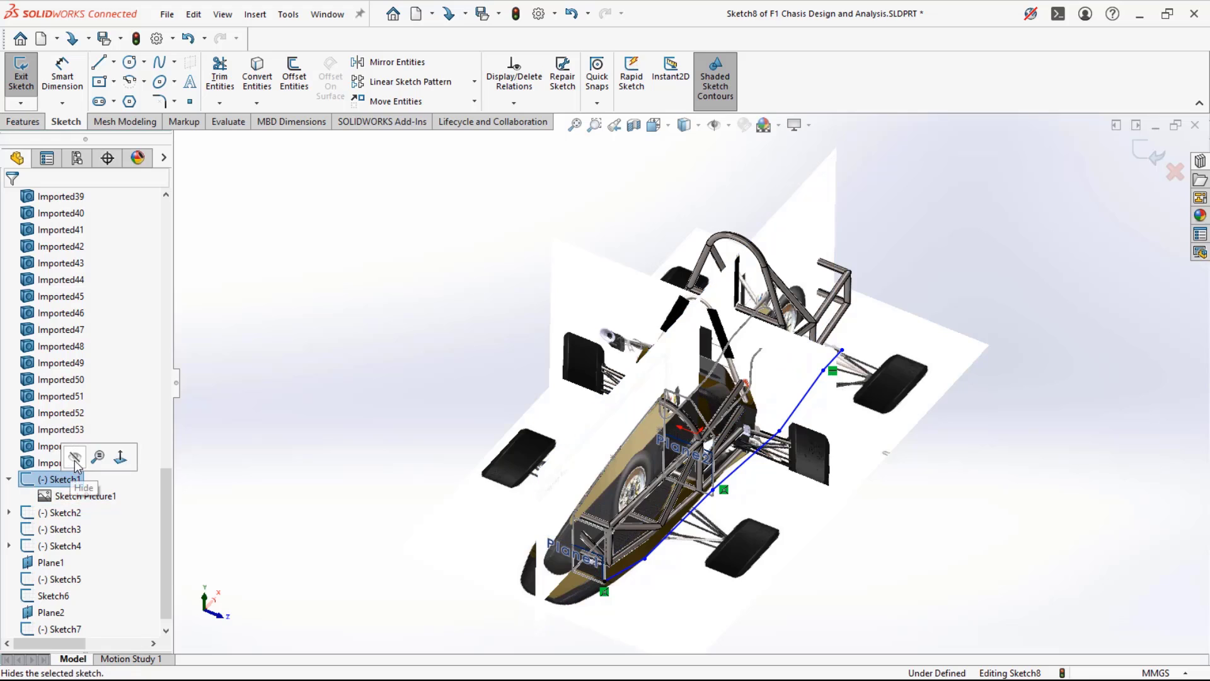
left_click(70, 460)
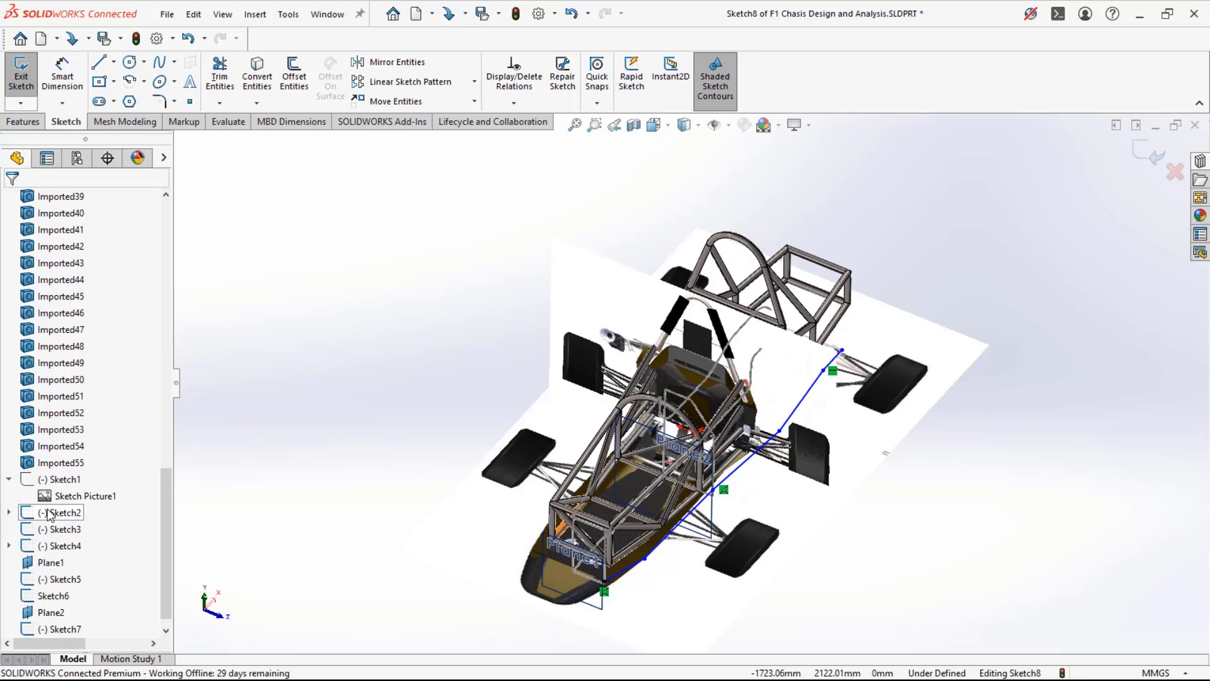
- Hide Sketch2 and Sketch4 with the top-view and front-view pictures, and exit the outline sketch
left_click(49, 514)
left_click(8, 512)
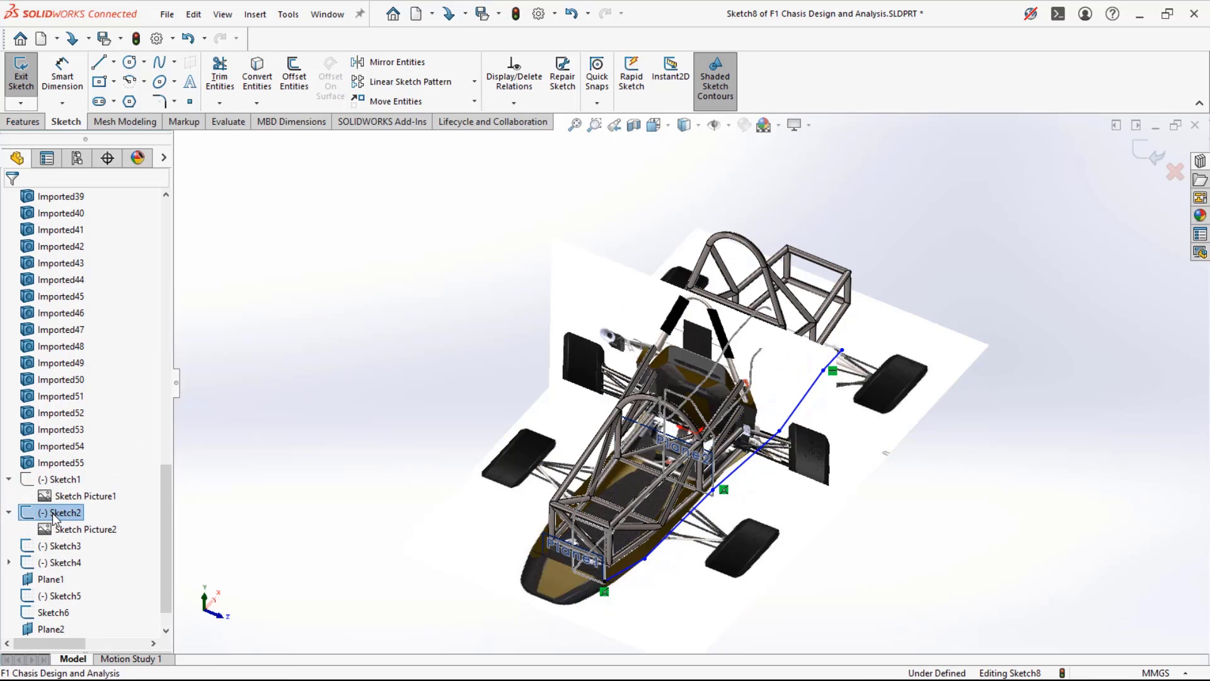
right_click(53, 513)
left_click(66, 413)
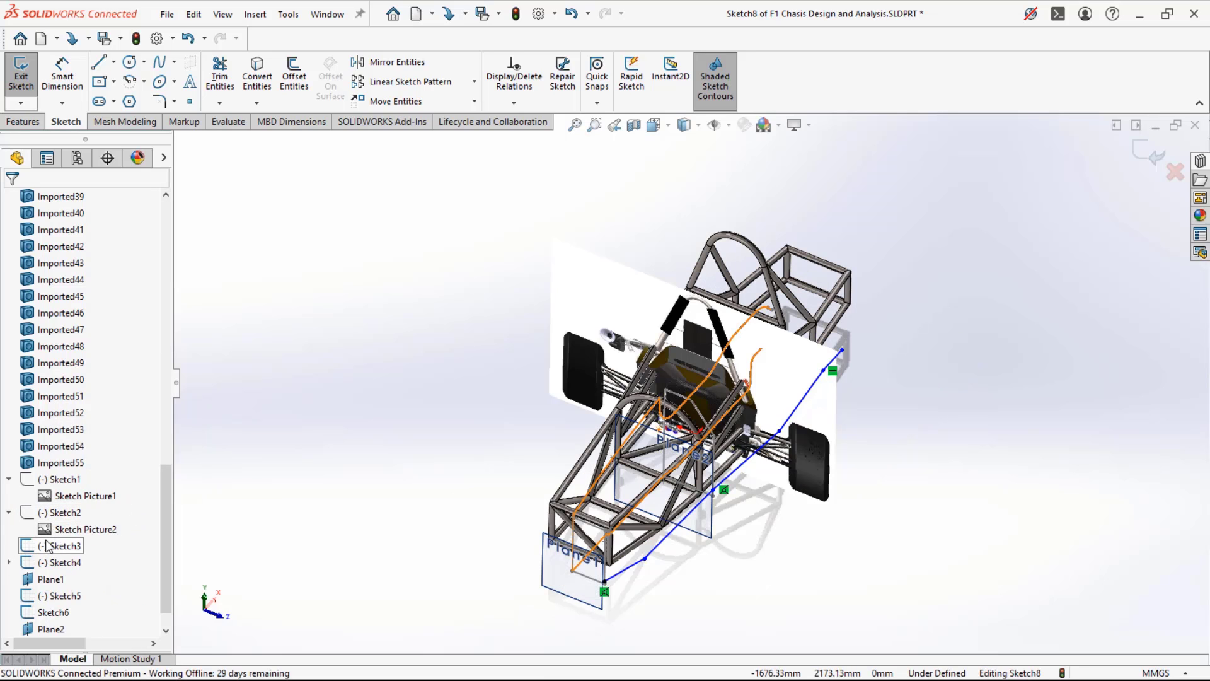
left_click(39, 562)
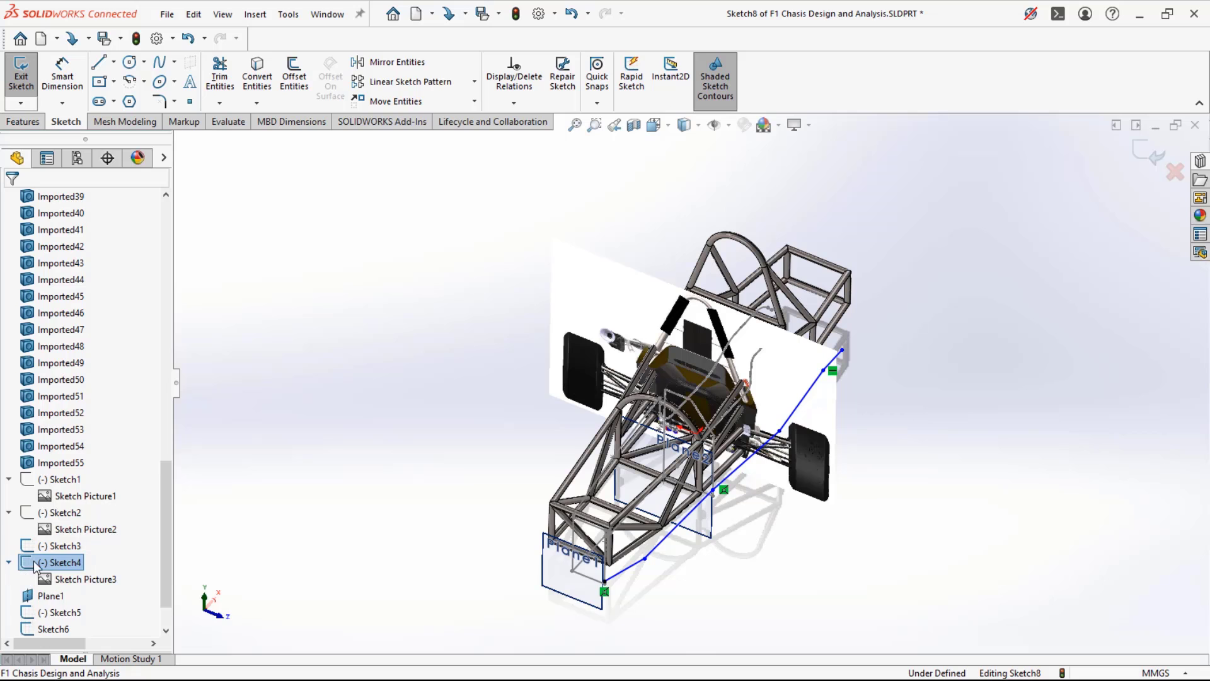
left_click(42, 564)
left_click(54, 537)
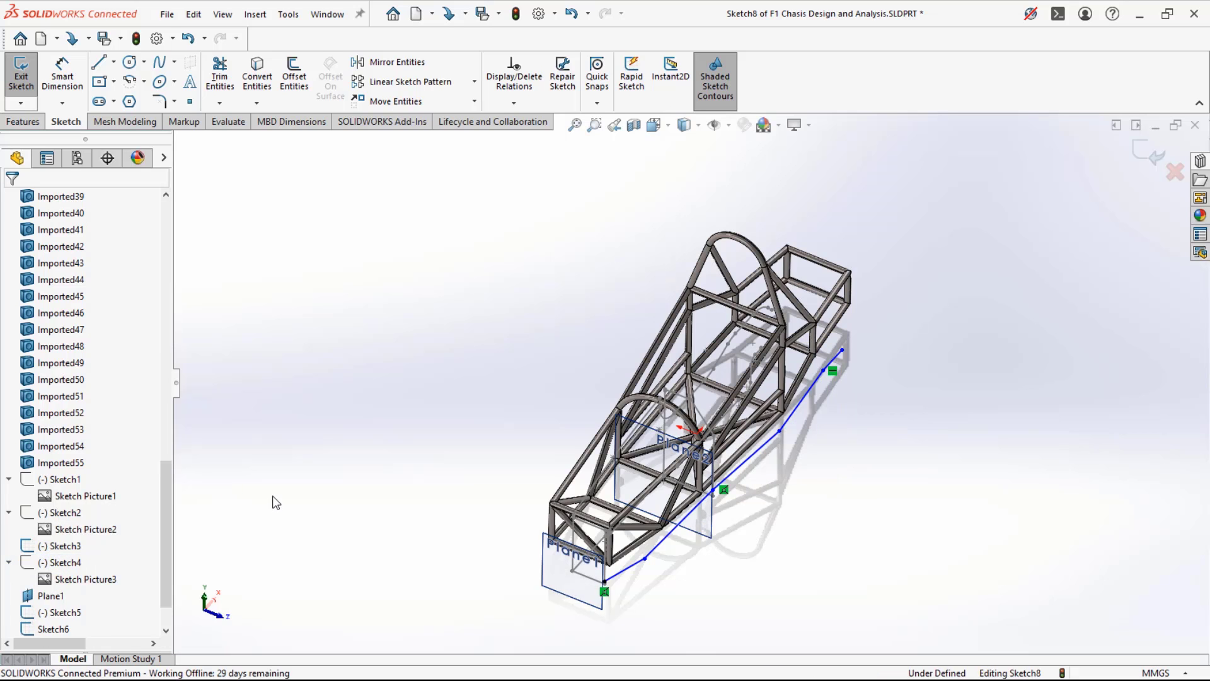
mouse_move(274, 500)
middle_mouse_down()
mouse_move(278, 358)
mouse_move(405, 486)
middle_mouse_up()
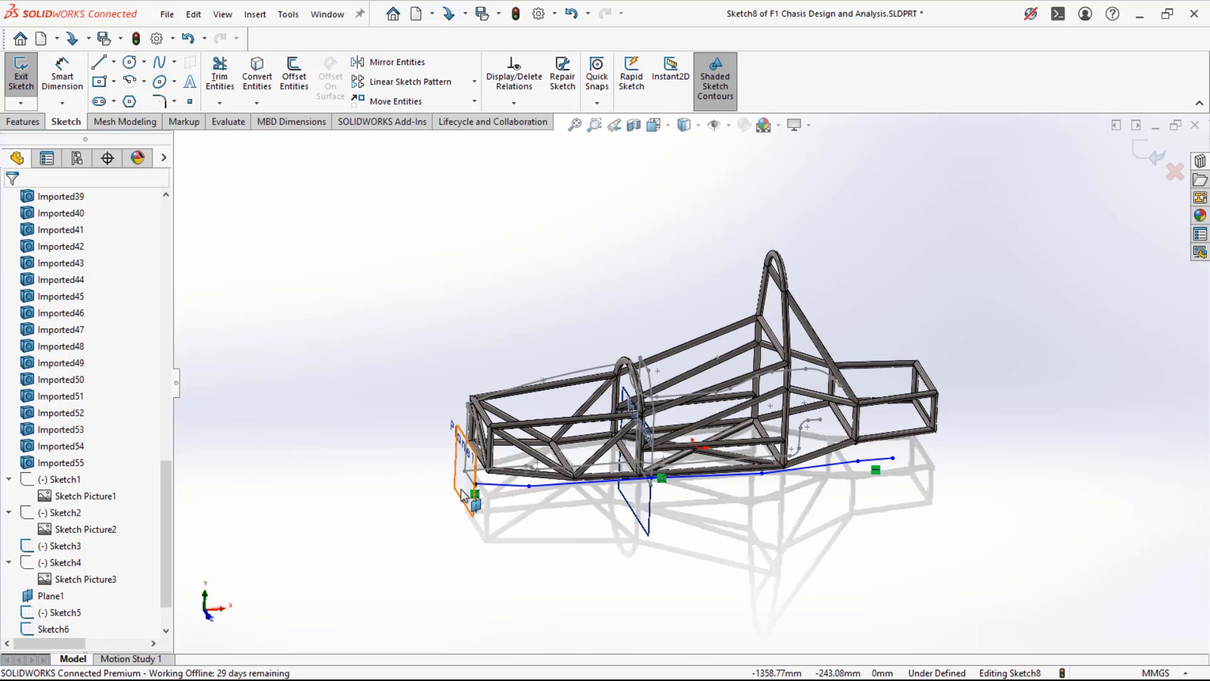
left_click(1138, 161)
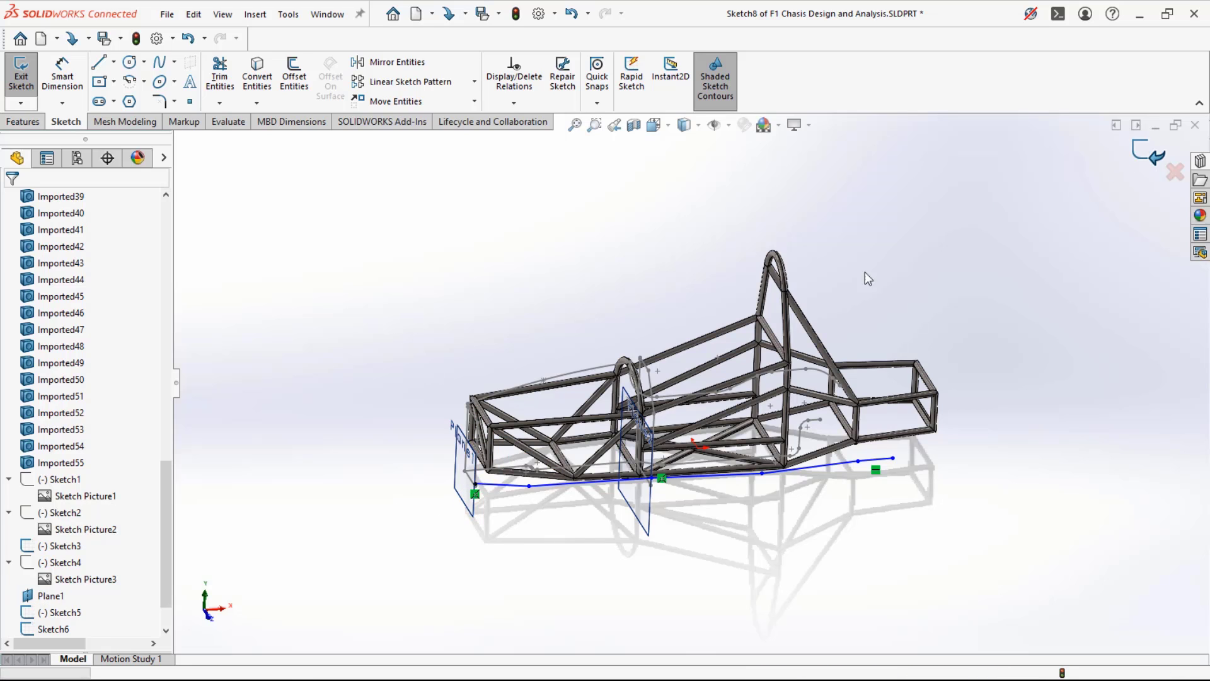
- Start a Lofted Boss/Base using the nose half section (Sketch5) and the cockpit half section (Sketch7) as profiles
left_click(122, 83)
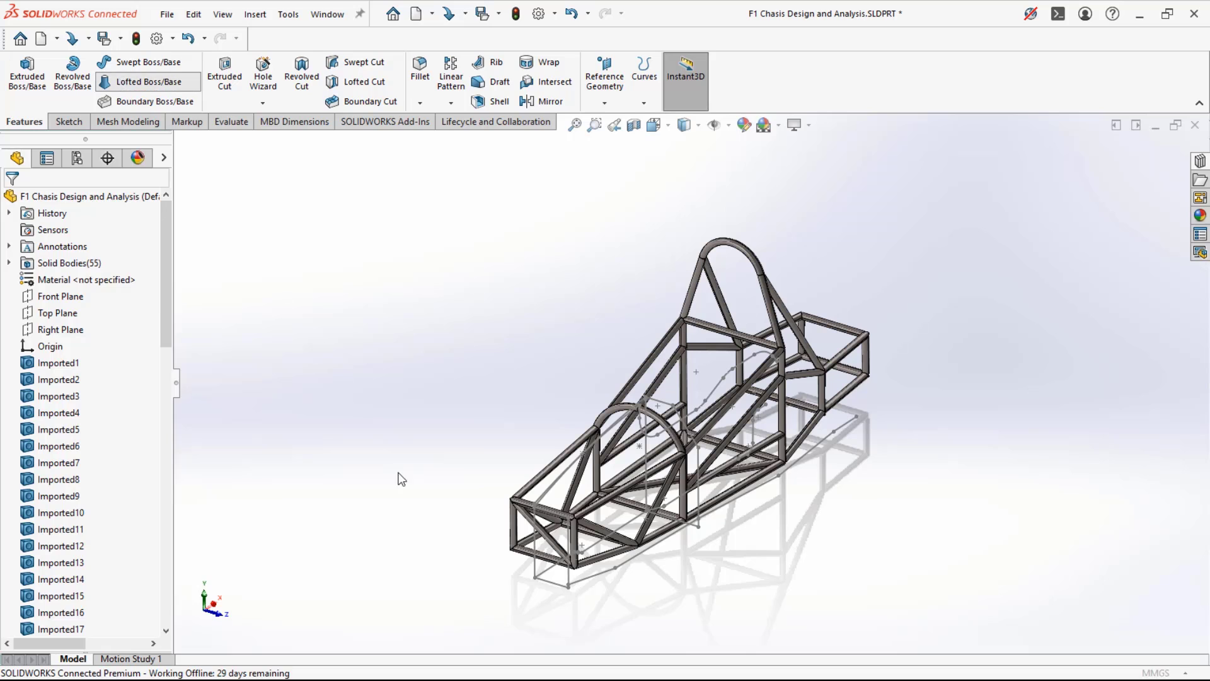
scroll(568, 549, "down", 8)
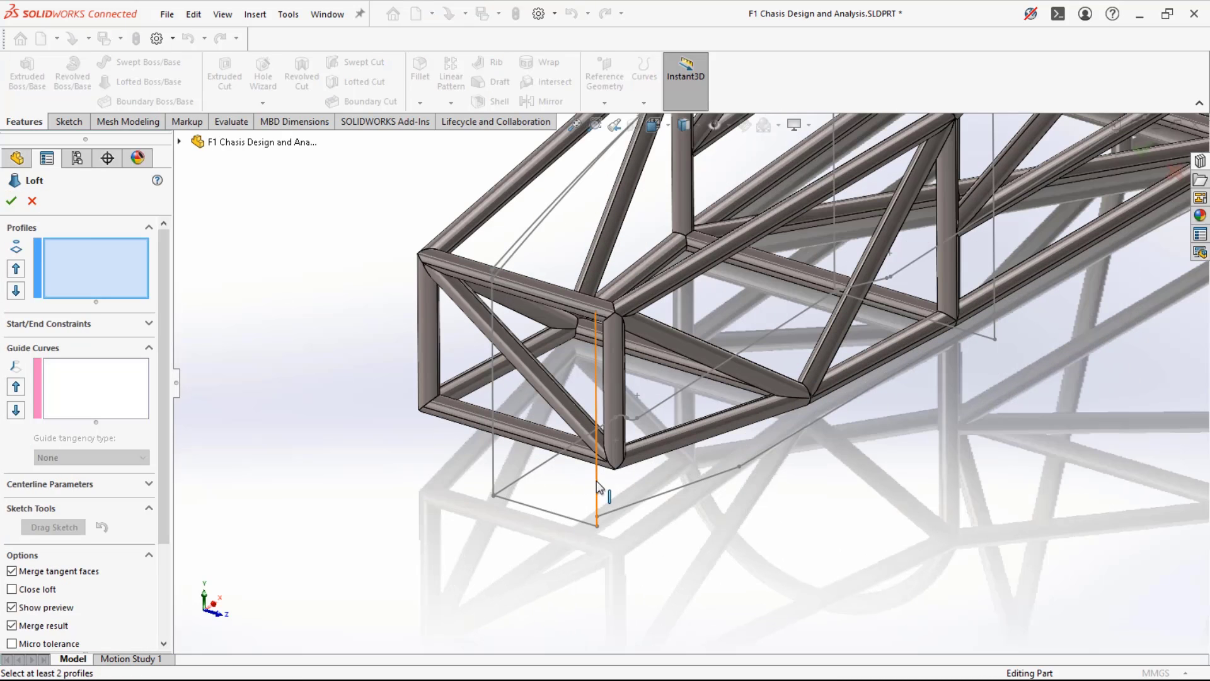
left_click(597, 484)
scroll(920, 289, "up", 3)
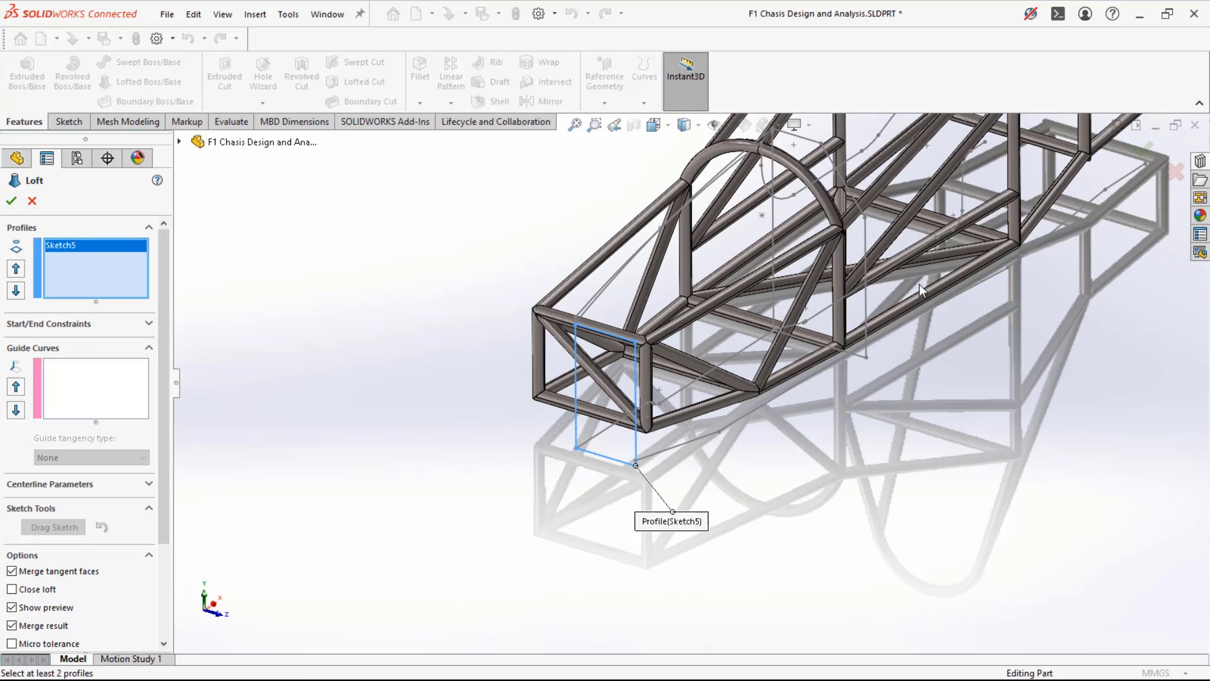
left_click(869, 302)
- Add Sketch9, the side profile's lower open loop and the top-view outline (Sketch8) as the loft's guide curves
left_click(78, 385)
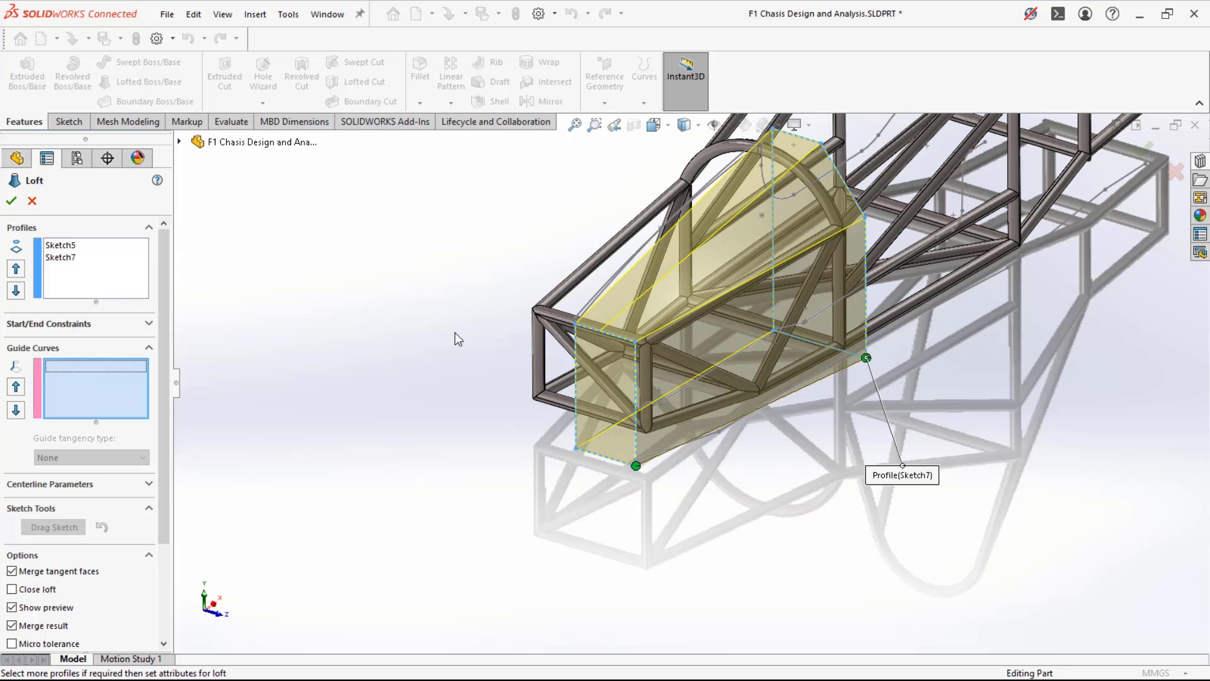
mouse_move(640, 230)
middle_mouse_down()
mouse_move(590, 252)
mouse_move(602, 212)
middle_mouse_up()
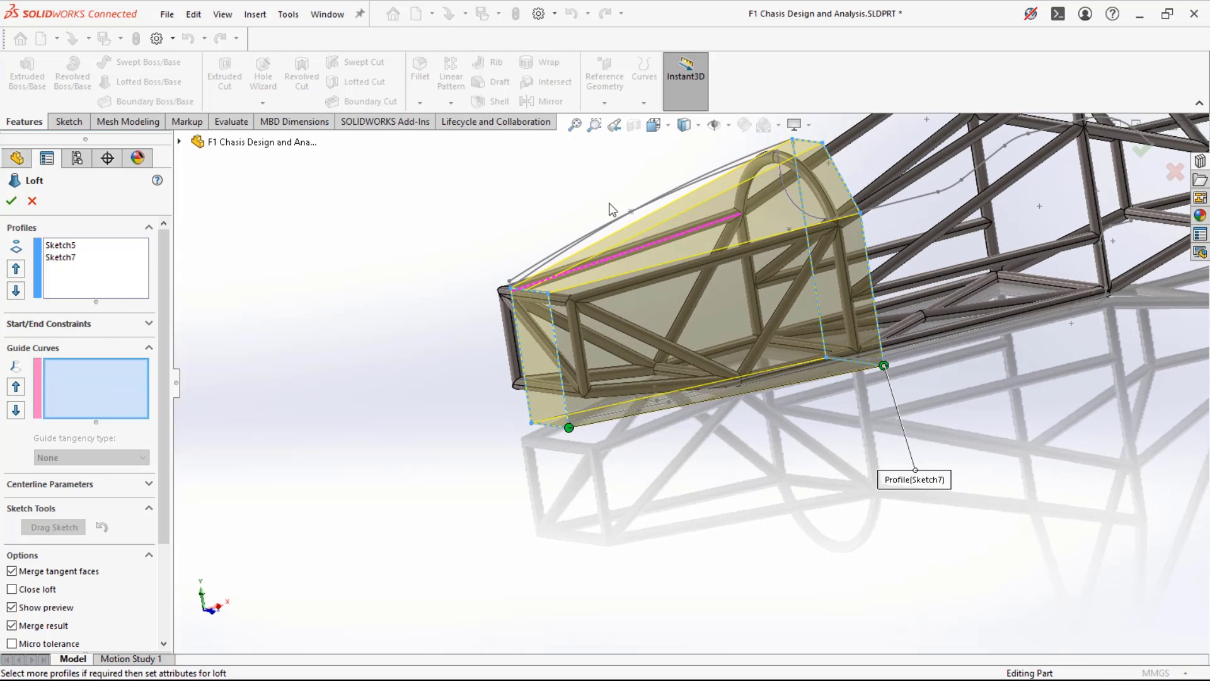
left_click(729, 164)
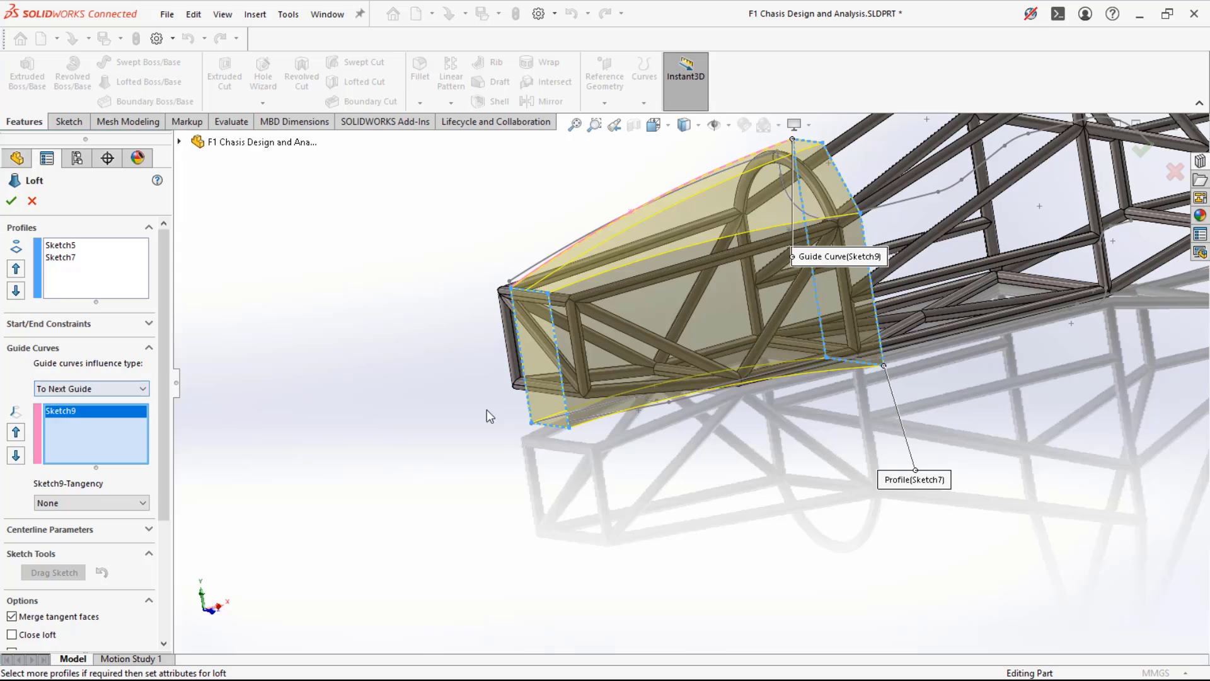
left_click(604, 403)
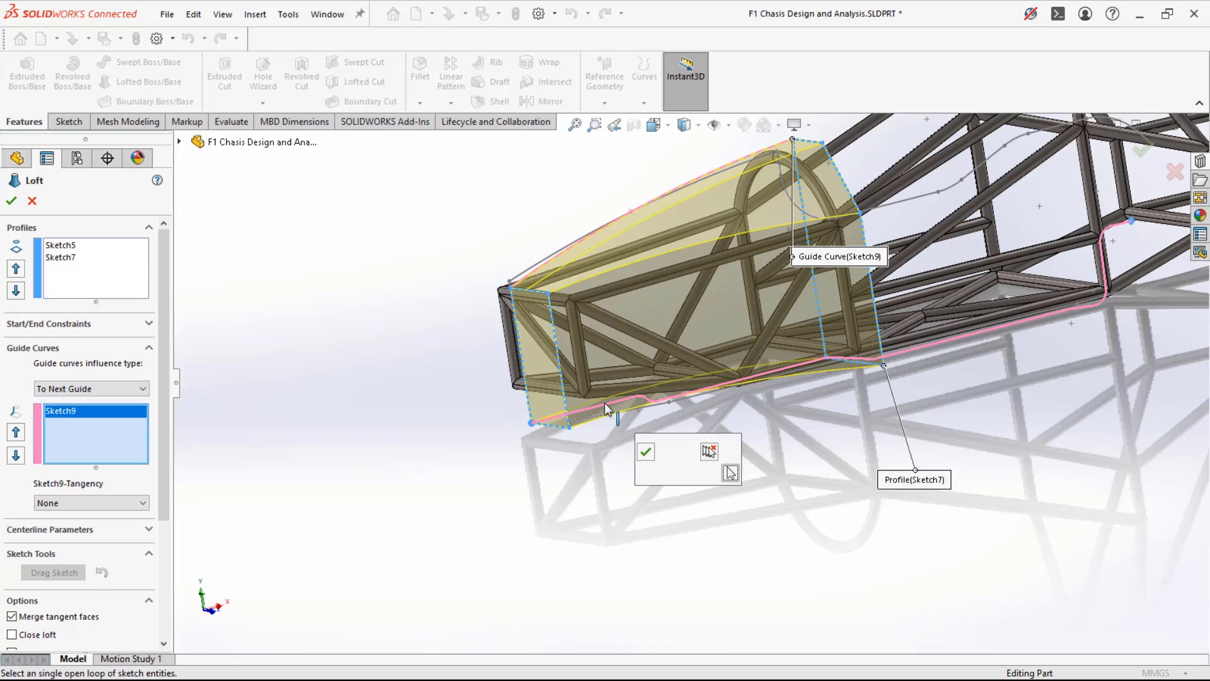
left_click(649, 453)
mouse_move(618, 425)
middle_mouse_down()
mouse_move(637, 486)
mouse_move(642, 428)
middle_mouse_up()
left_click(649, 426)
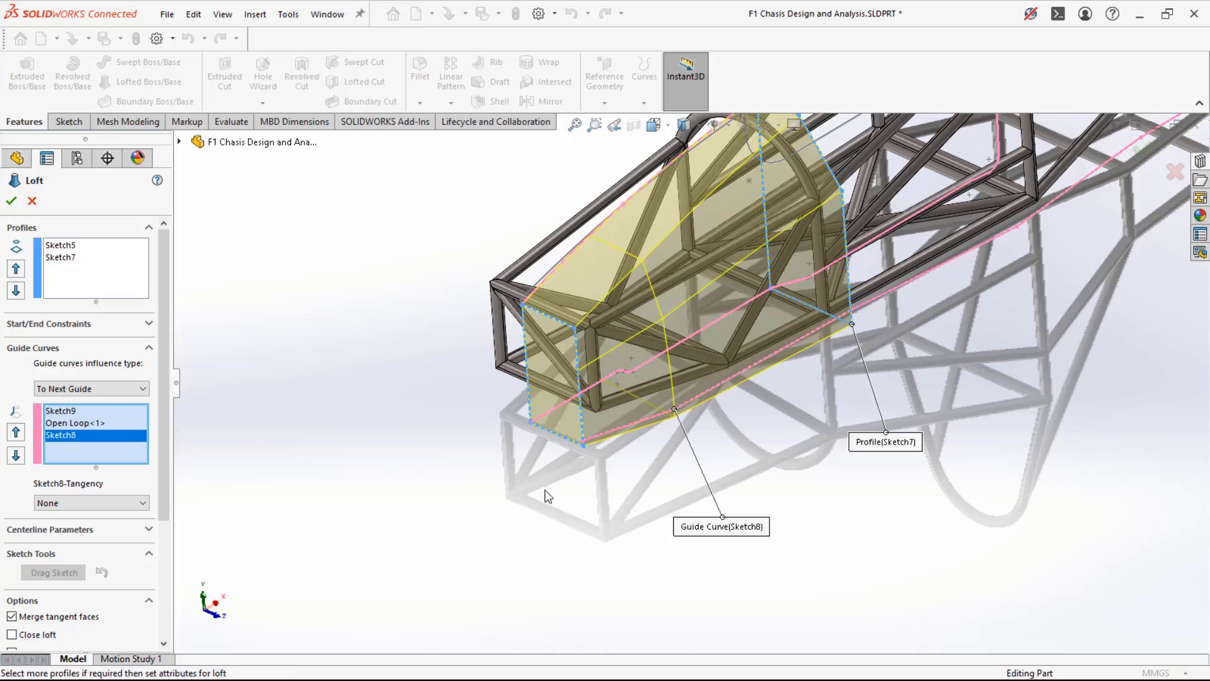
mouse_move(526, 503)
middle_mouse_down()
mouse_move(545, 558)
mouse_move(540, 453)
mouse_move(562, 418)
mouse_move(523, 396)
mouse_move(448, 521)
mouse_move(448, 557)
middle_mouse_up()
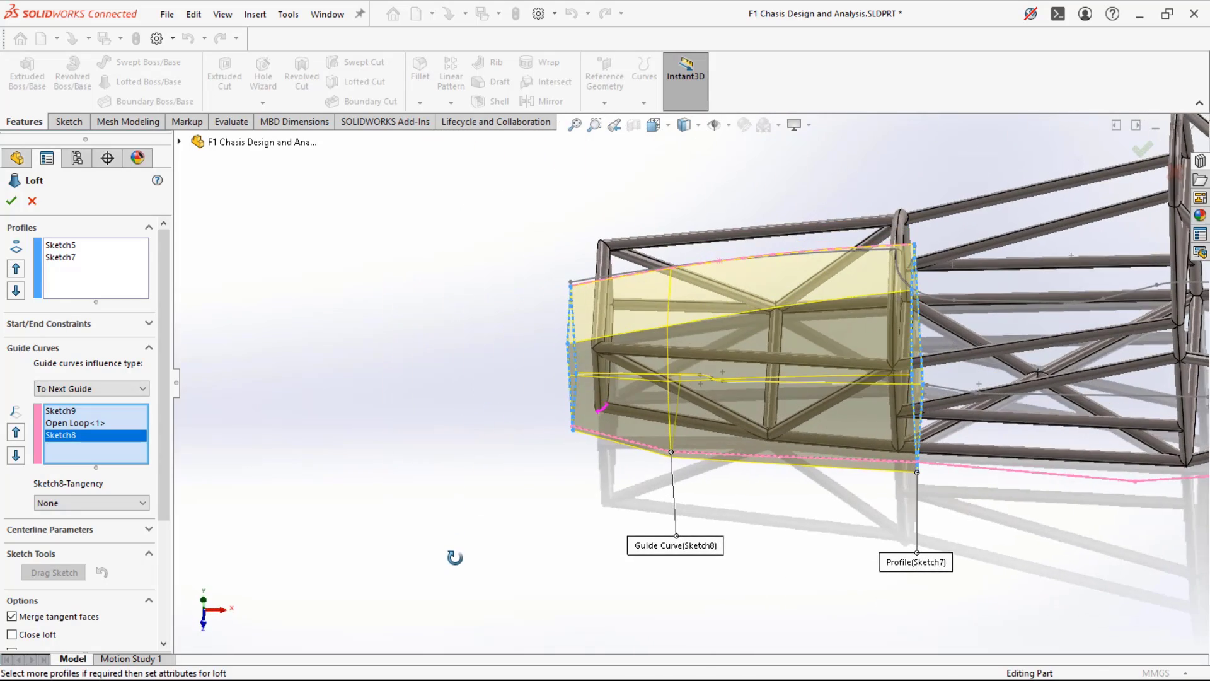
- Finish the loft between the nose and cockpit half sections using the selected guide curves
left_click(11, 201)
middle_click_drag(495, 451, 649, 429)
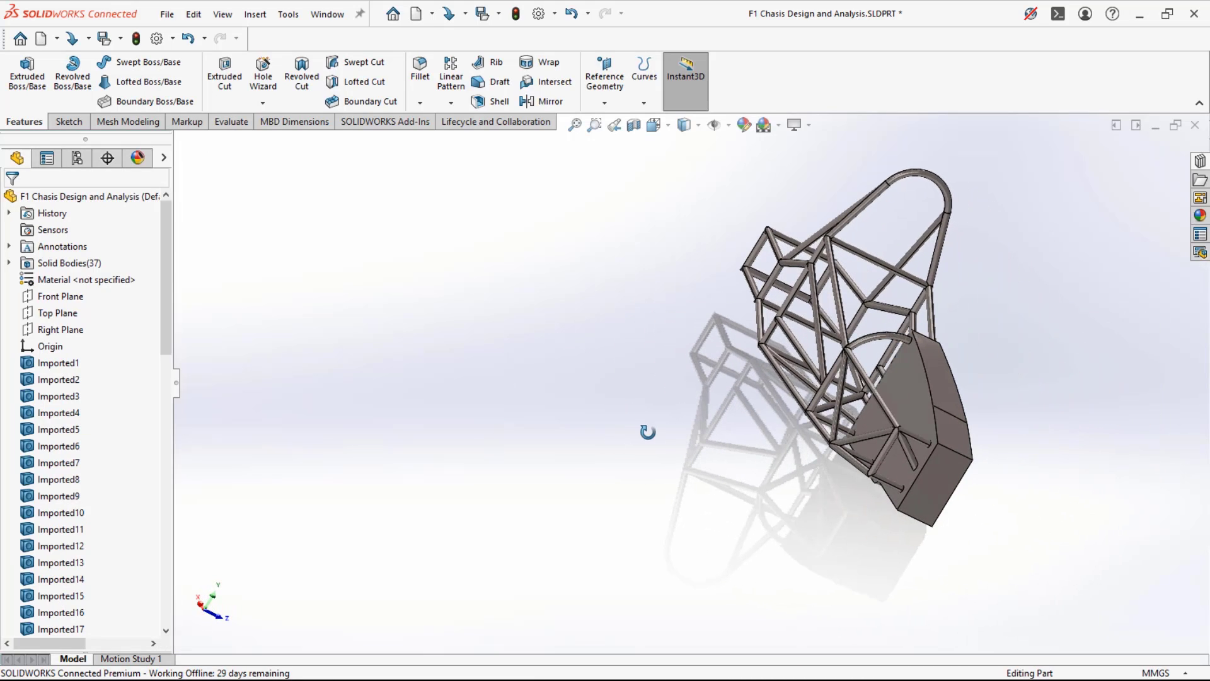
left_click(903, 386)
left_click(486, 399)
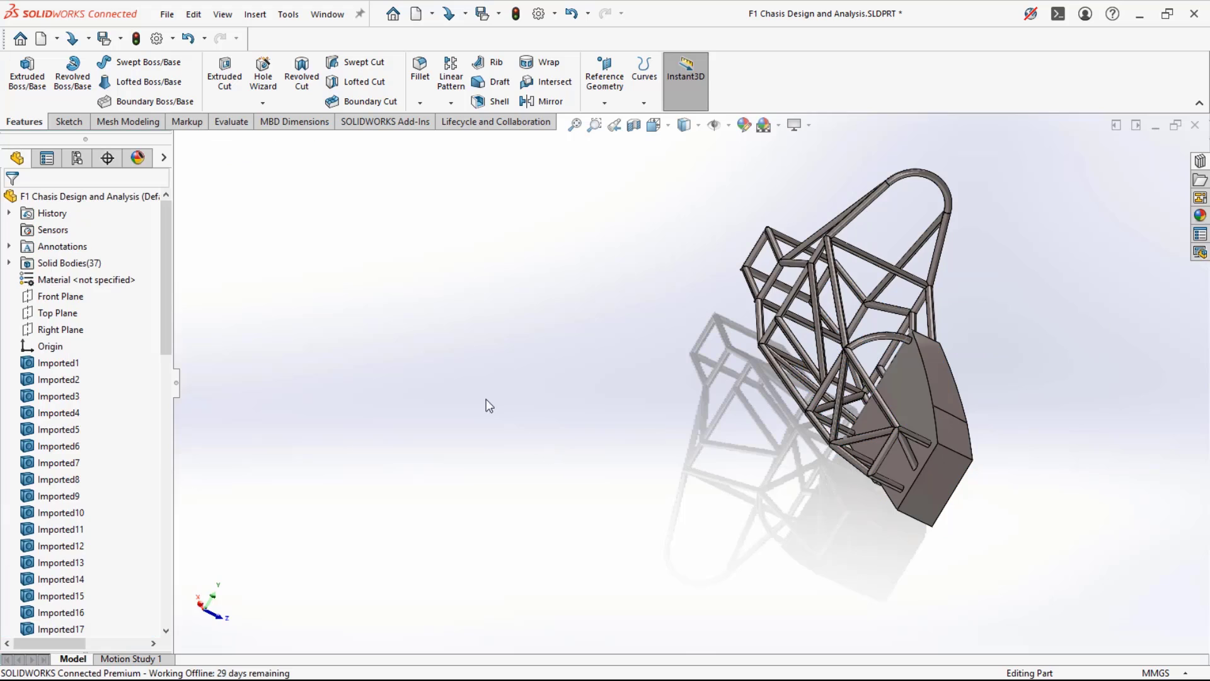
- Mirror the lofted half body about its flat centre face, leaving the solids unmerged
left_click(531, 102)
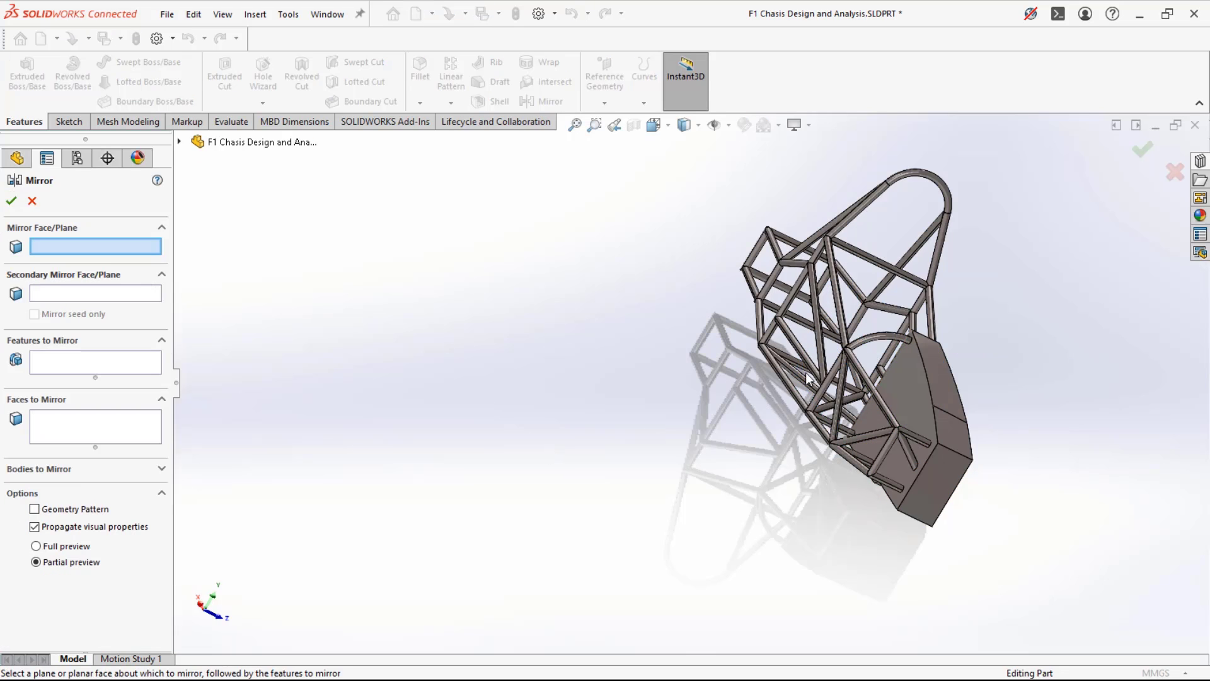
left_click(906, 394)
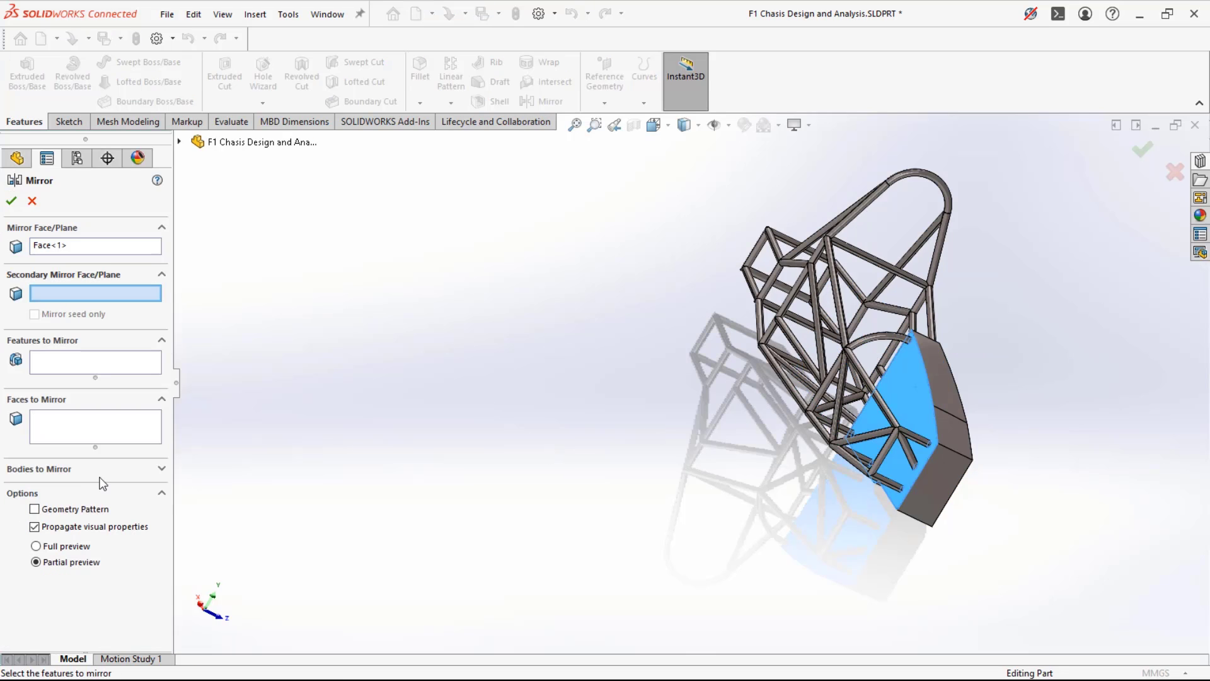
left_click(66, 469)
left_click(907, 428)
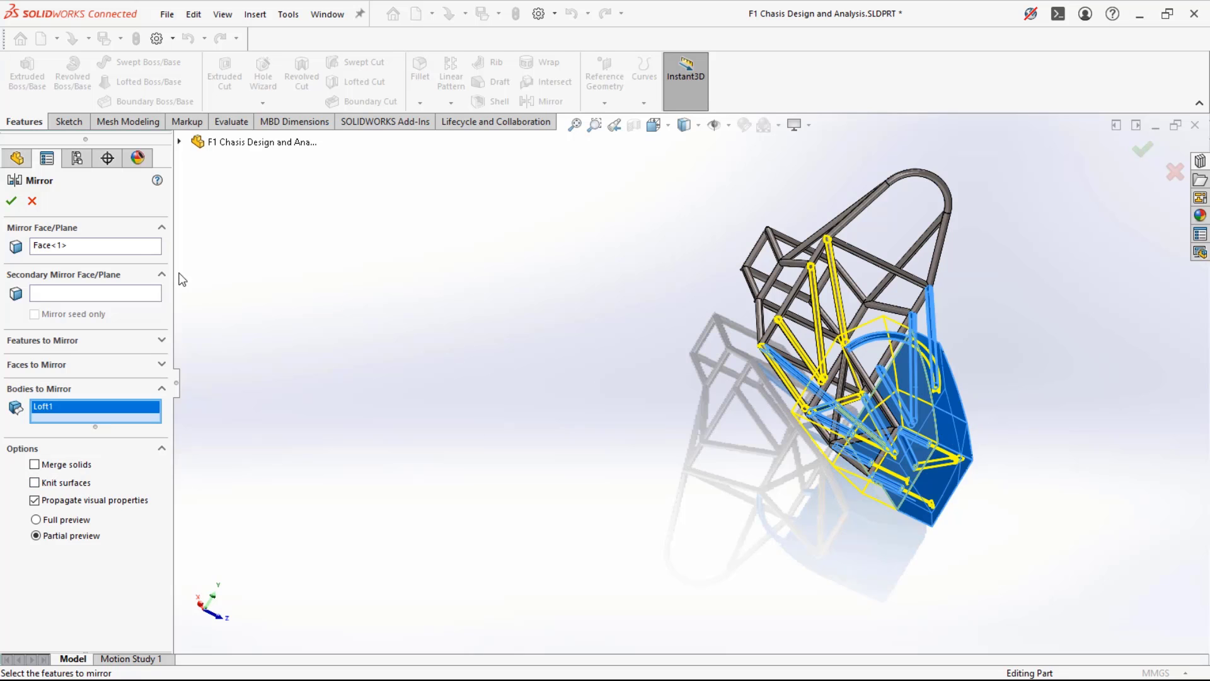
left_click(13, 201)
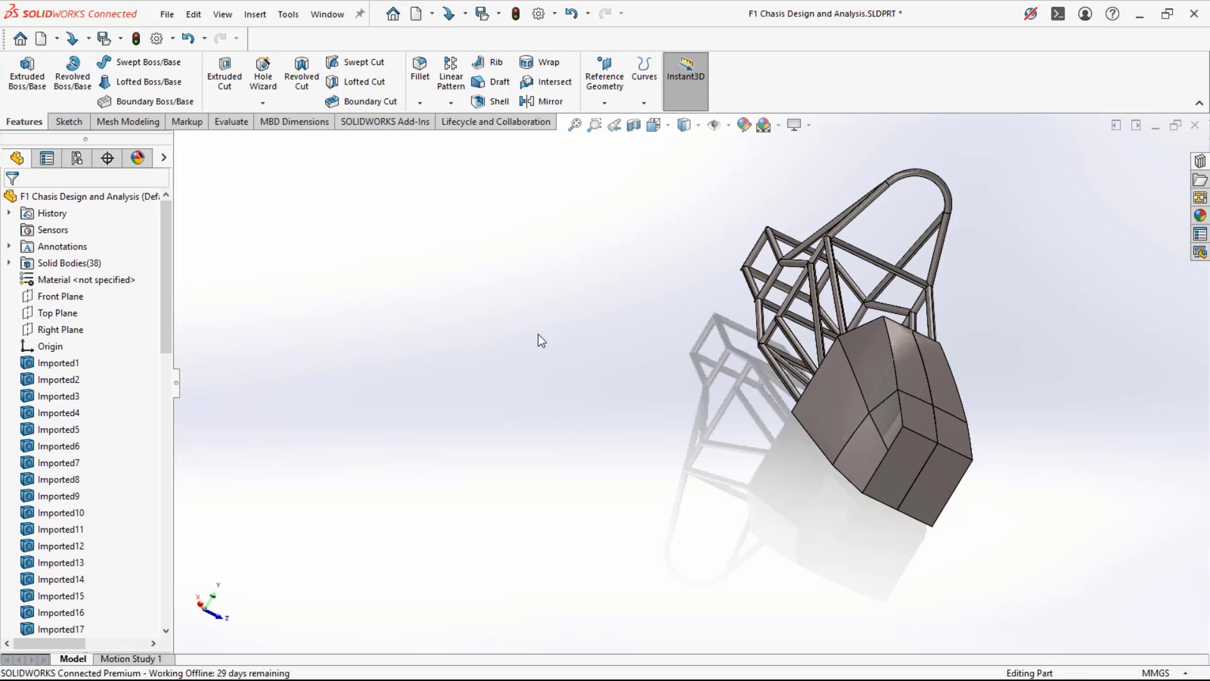
middle_click_drag(540, 340, 306, 373)
middle_click_drag(531, 261, 562, 483)
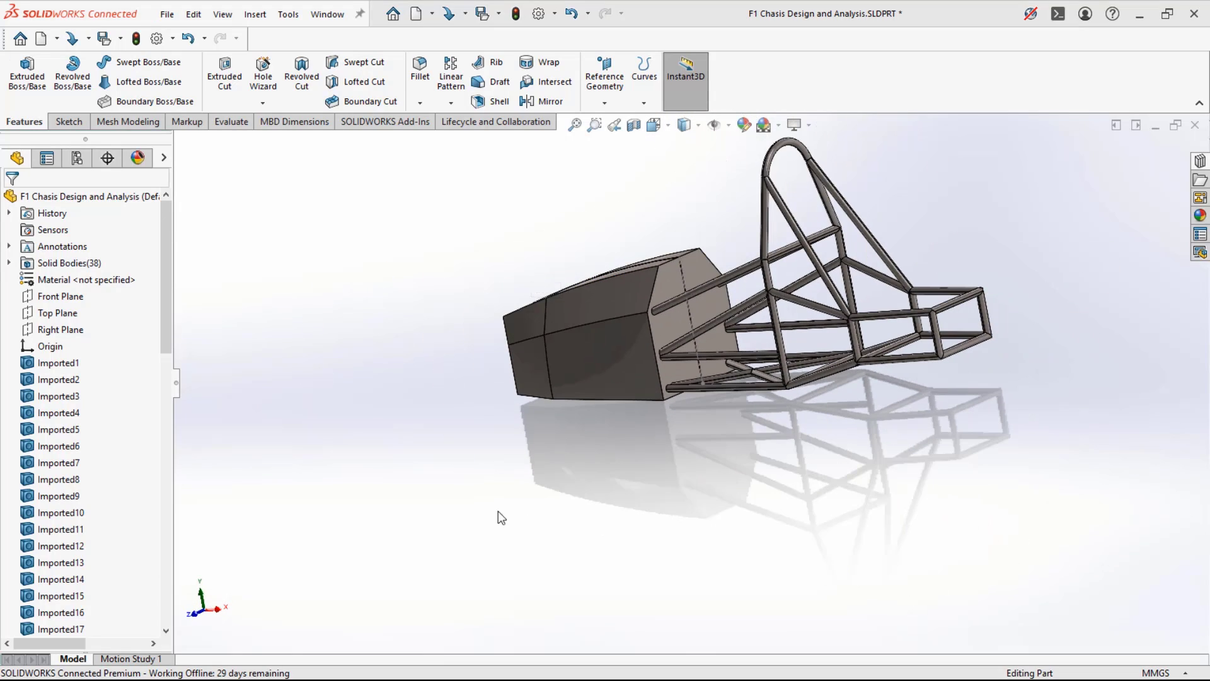
middle_click_drag(498, 511, 530, 299)
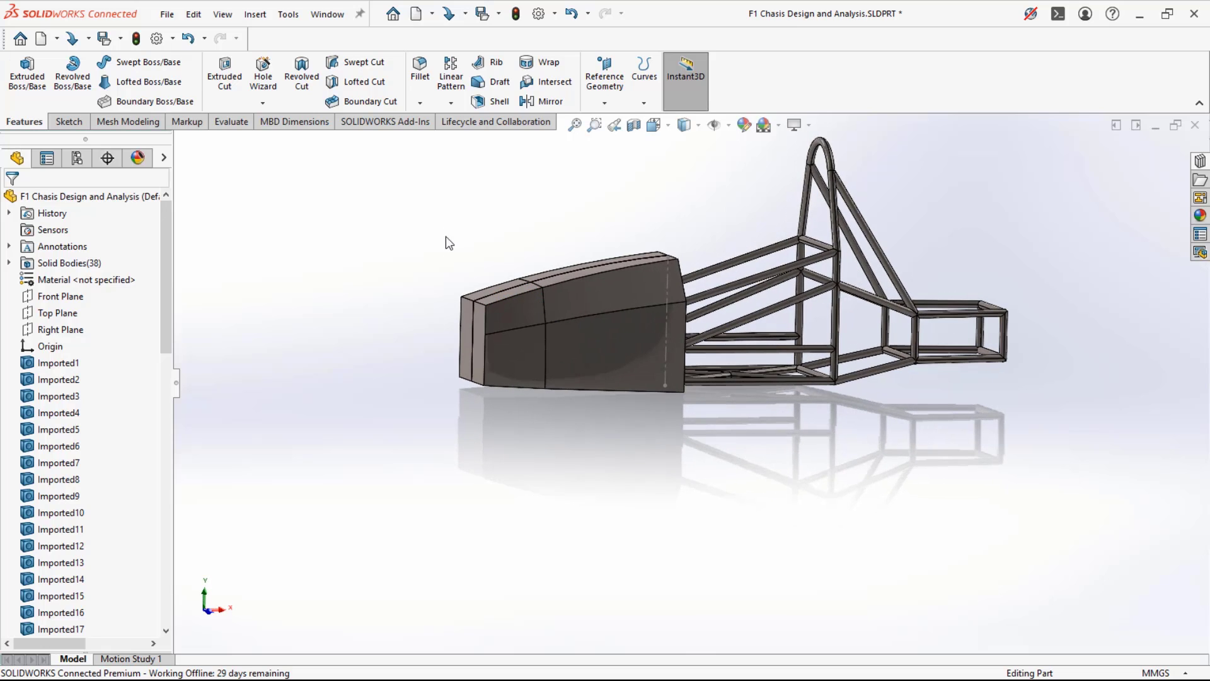
middle_click_drag(400, 299, 429, 218)
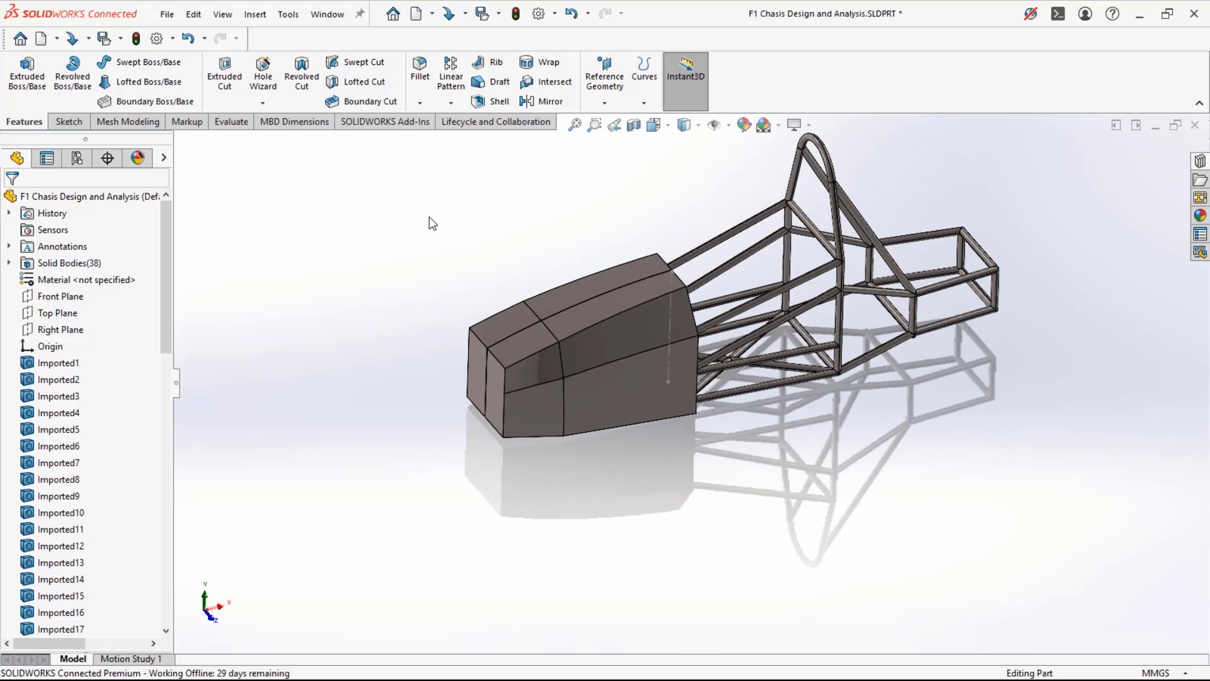
- Show Sketch1, Sketch2 and Sketch4 with the side, top and front reference pictures
key("ctrl+7")
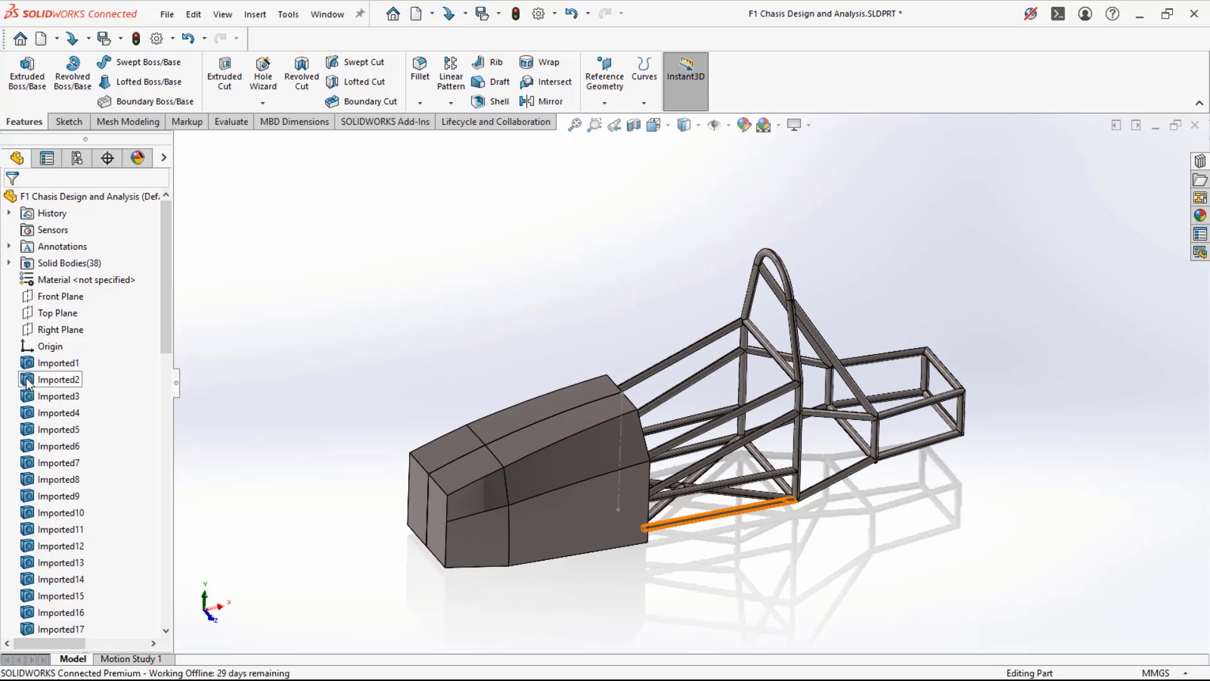
scroll(31, 340, "down", 15)
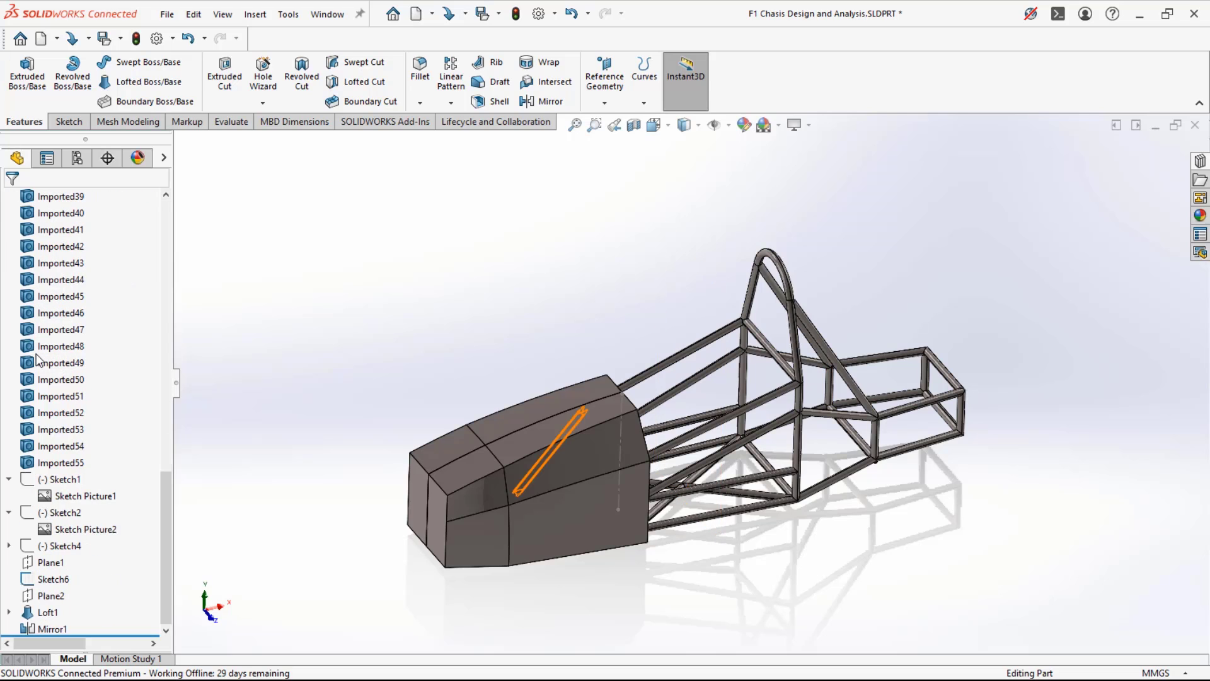
left_click(60, 495)
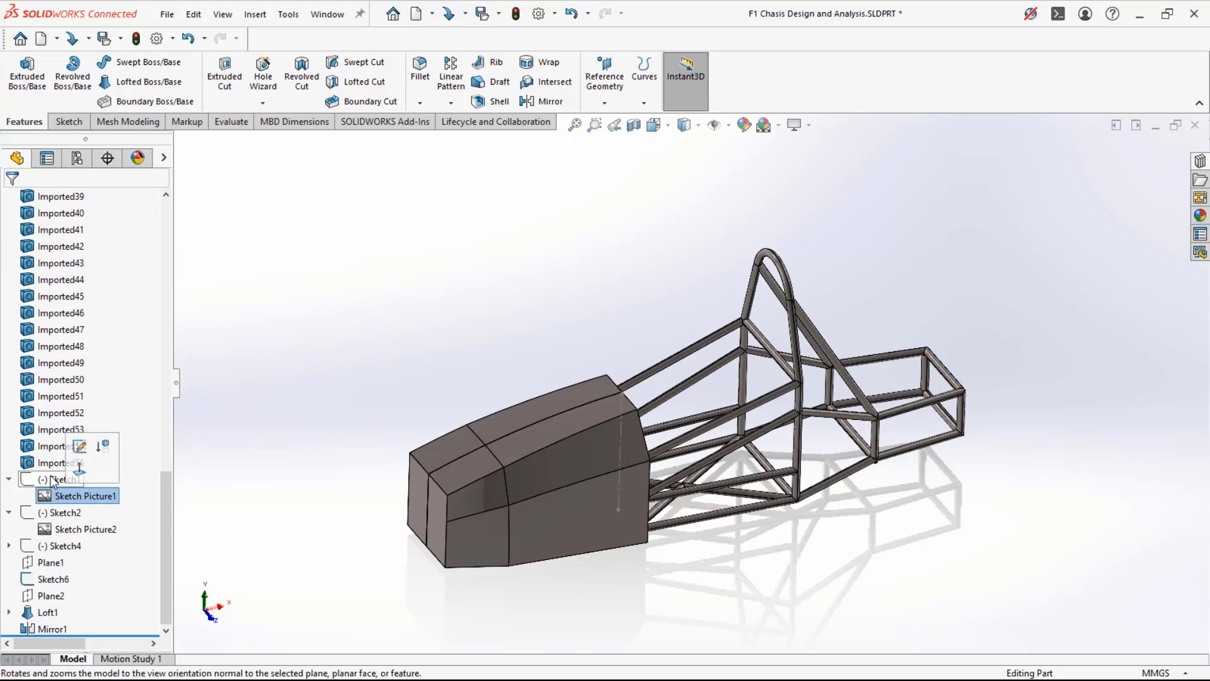
left_click(54, 479)
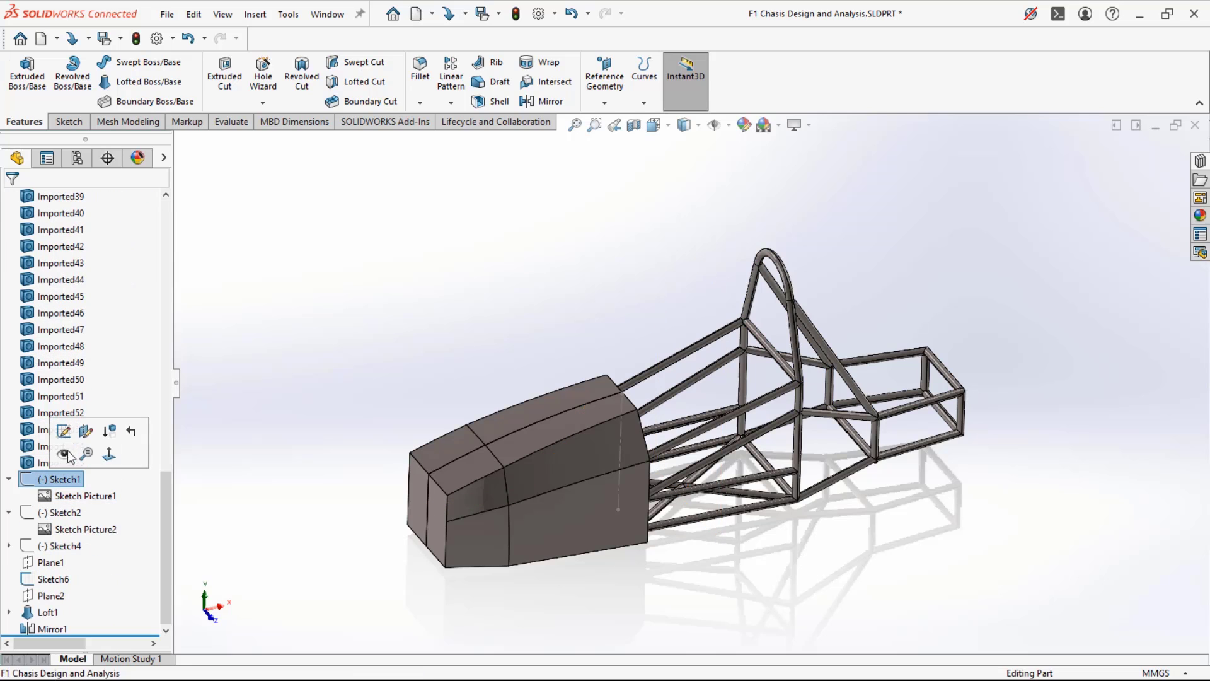
left_click(75, 529)
left_click(43, 513)
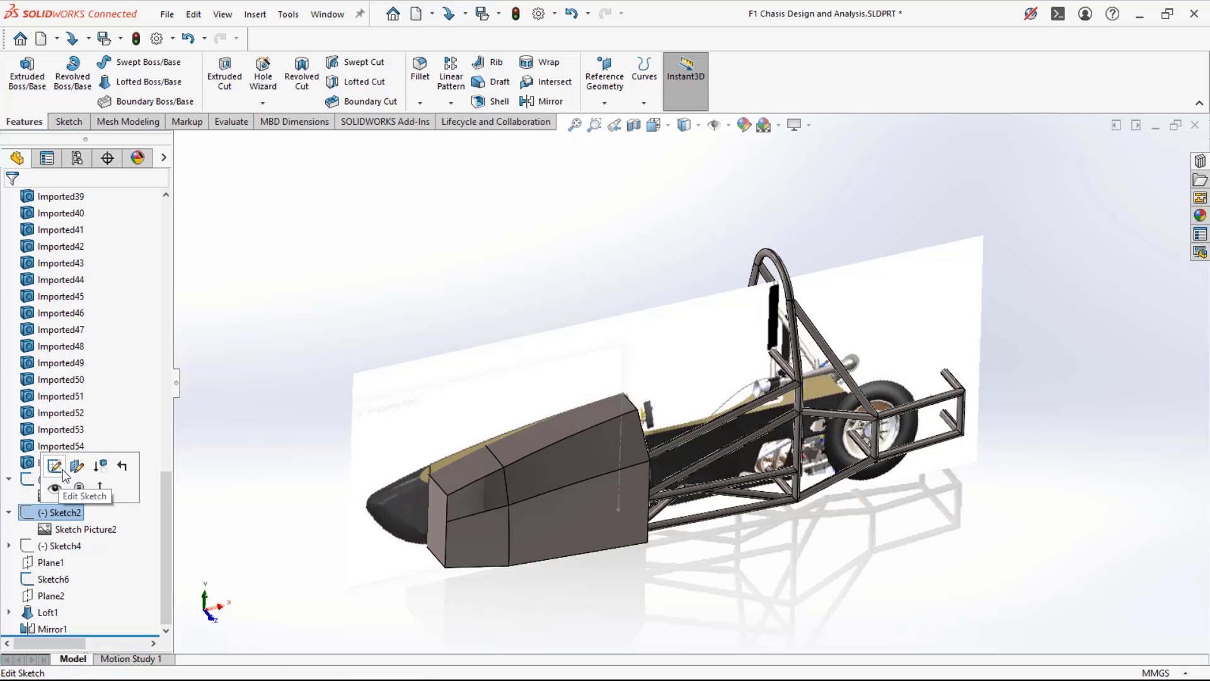
left_click(55, 487)
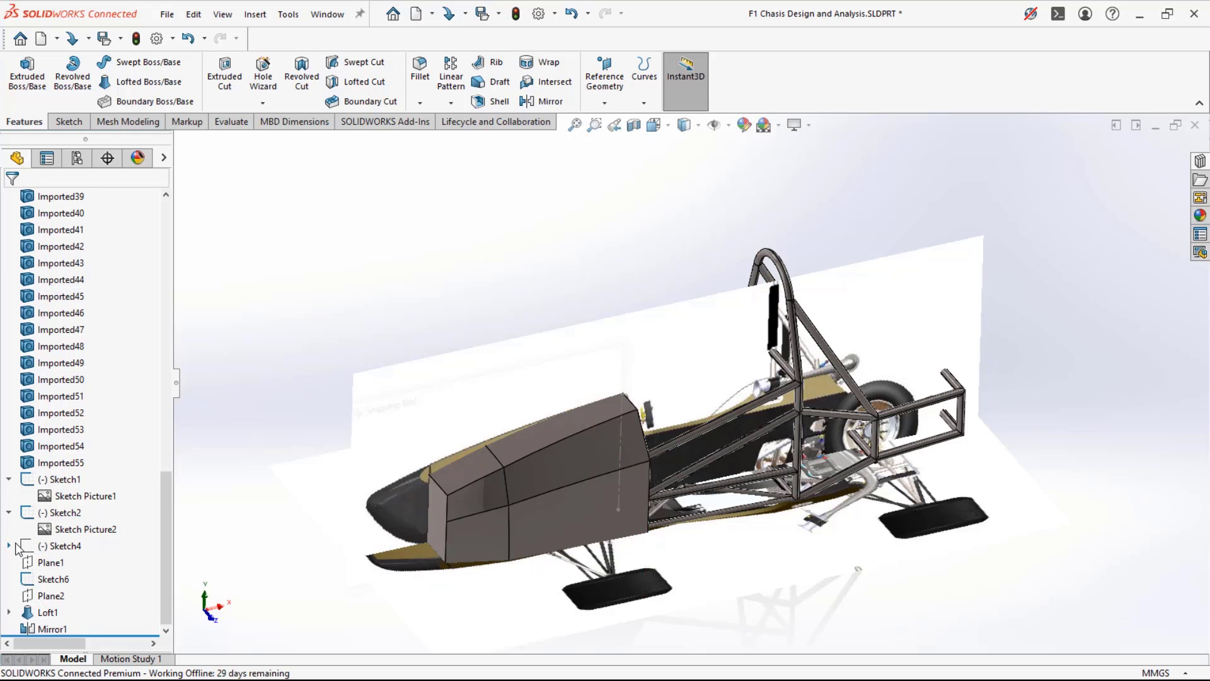
left_click(56, 545)
left_click(252, 453)
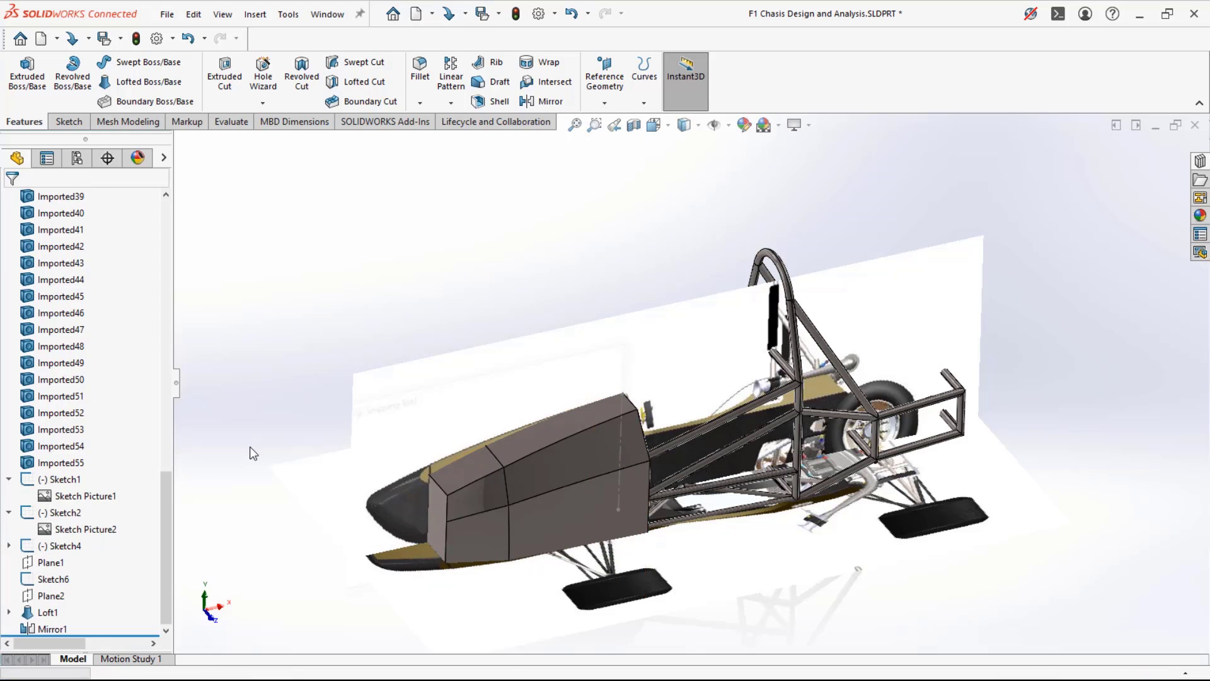
left_click(10, 547)
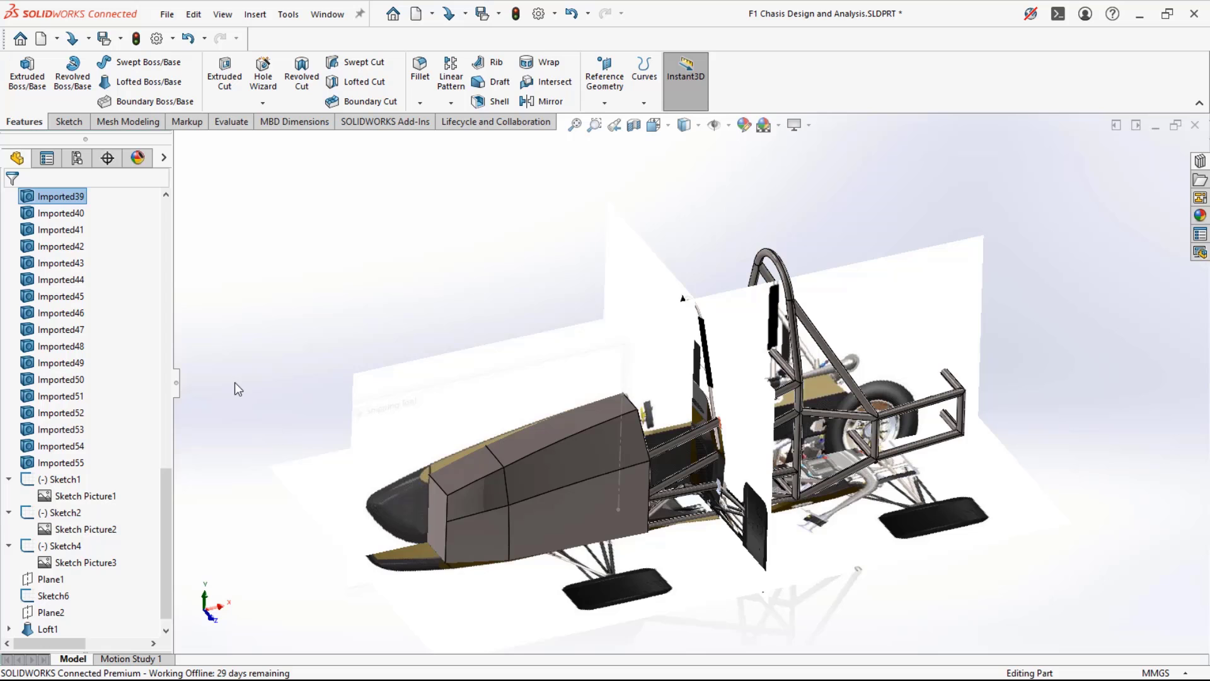
mouse_move(235, 380)
middle_mouse_down()
mouse_move(278, 438)
mouse_move(248, 330)
mouse_move(232, 327)
mouse_move(254, 361)
middle_mouse_up()
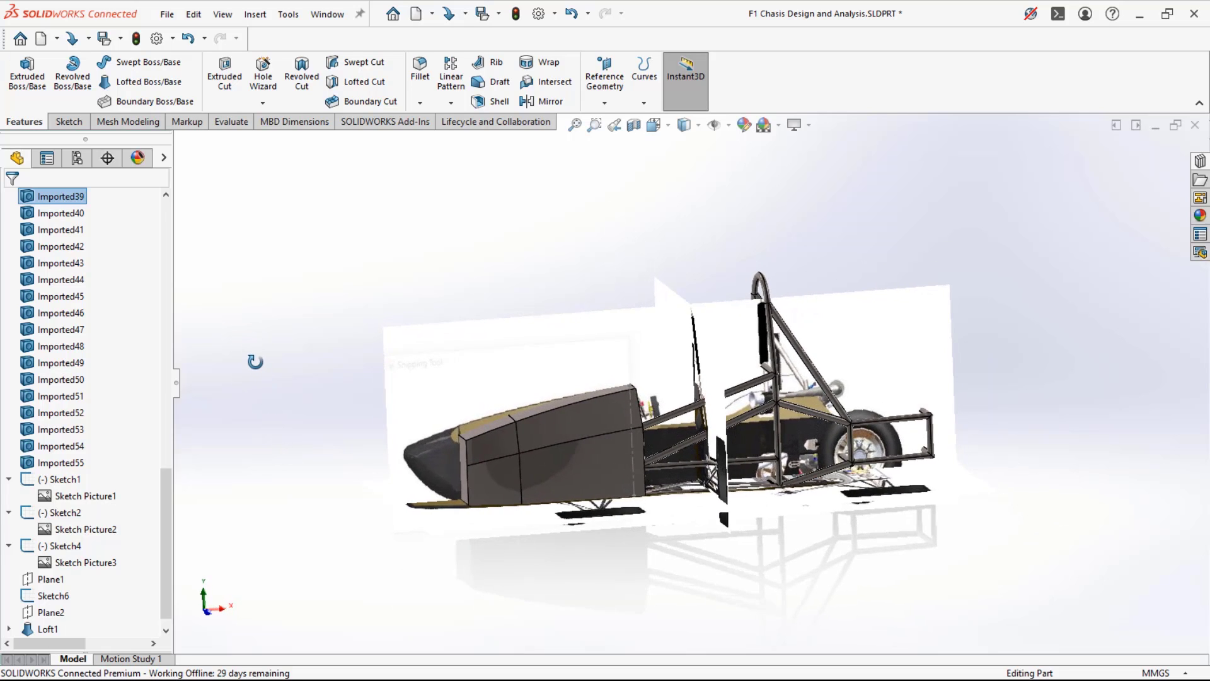
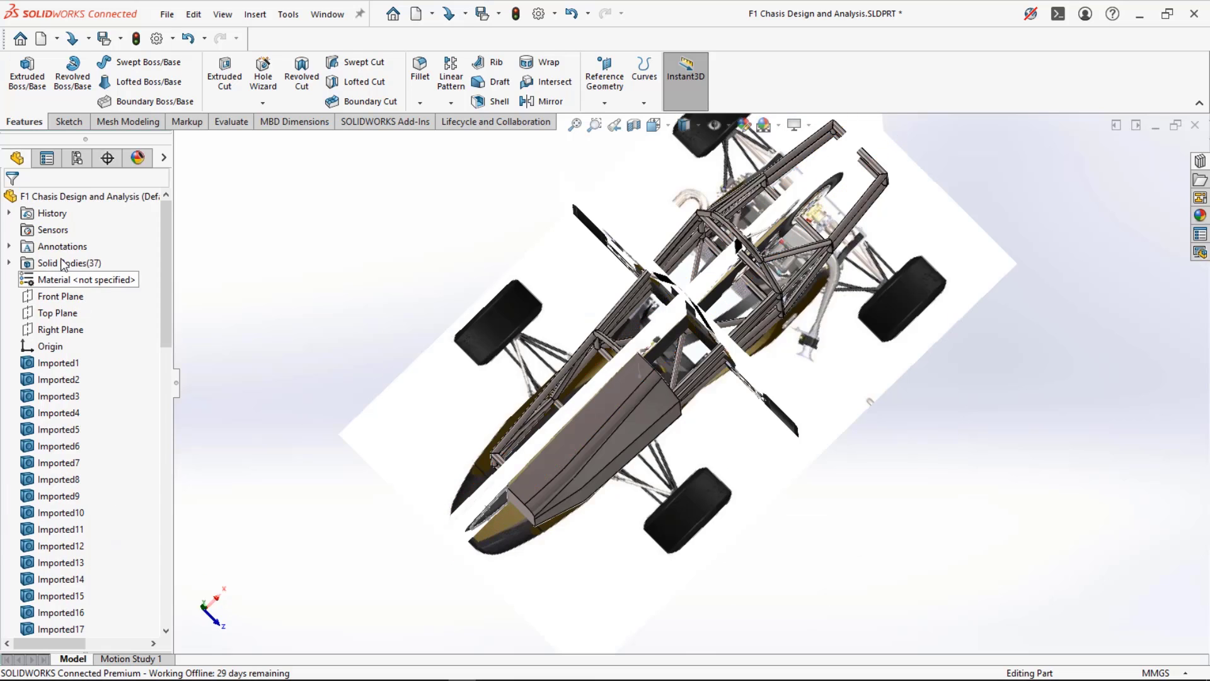
- On the Top Plane, sketch a sloped line from the loft's front outer corner to the nose tip, plus a line about 103 mm long to the centreline
left_click(53, 314)
left_click(66, 293)
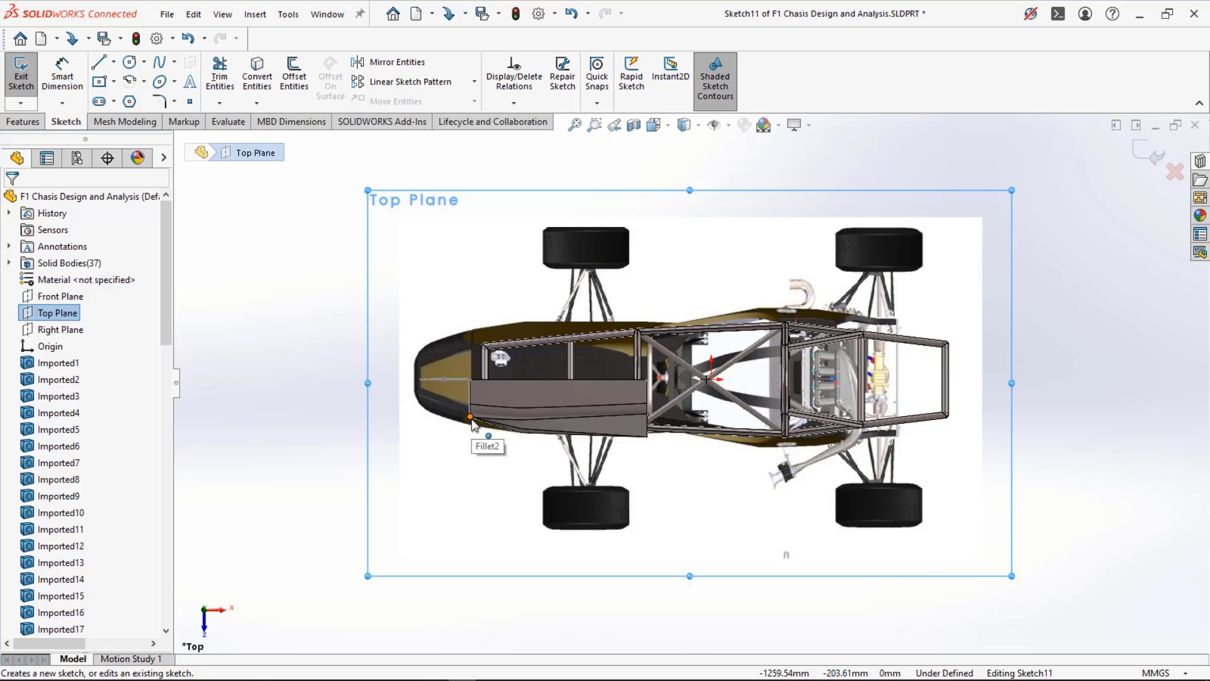
left_click(472, 420)
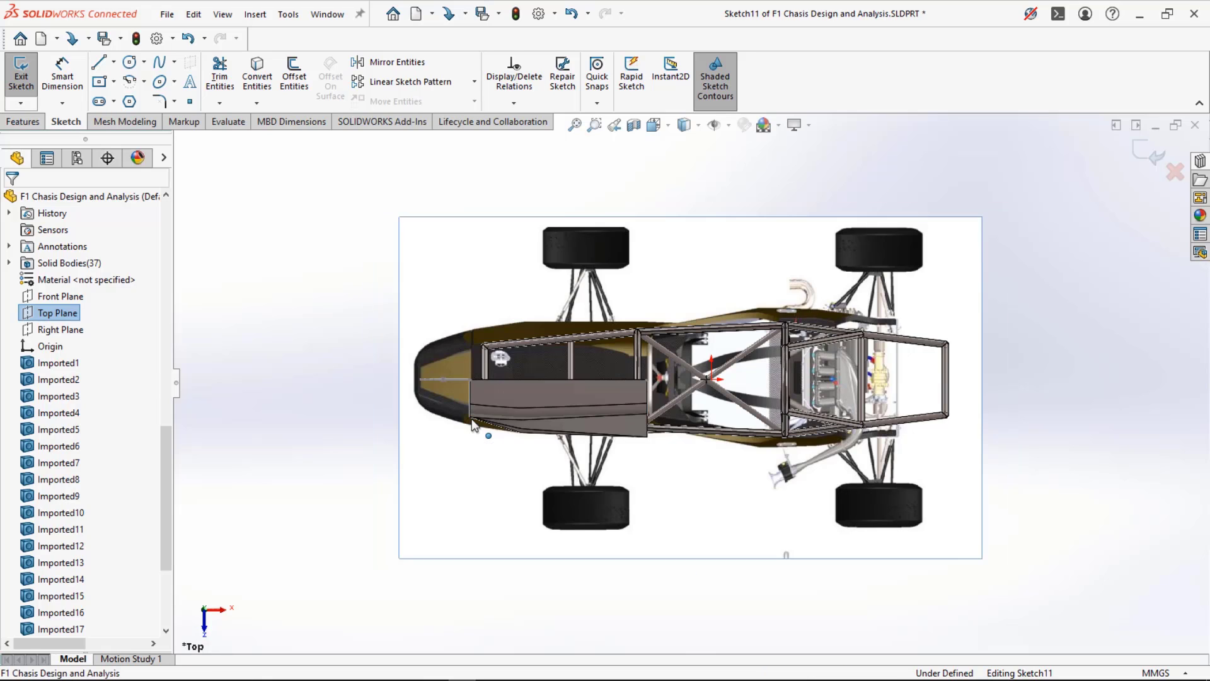
left_click(329, 440)
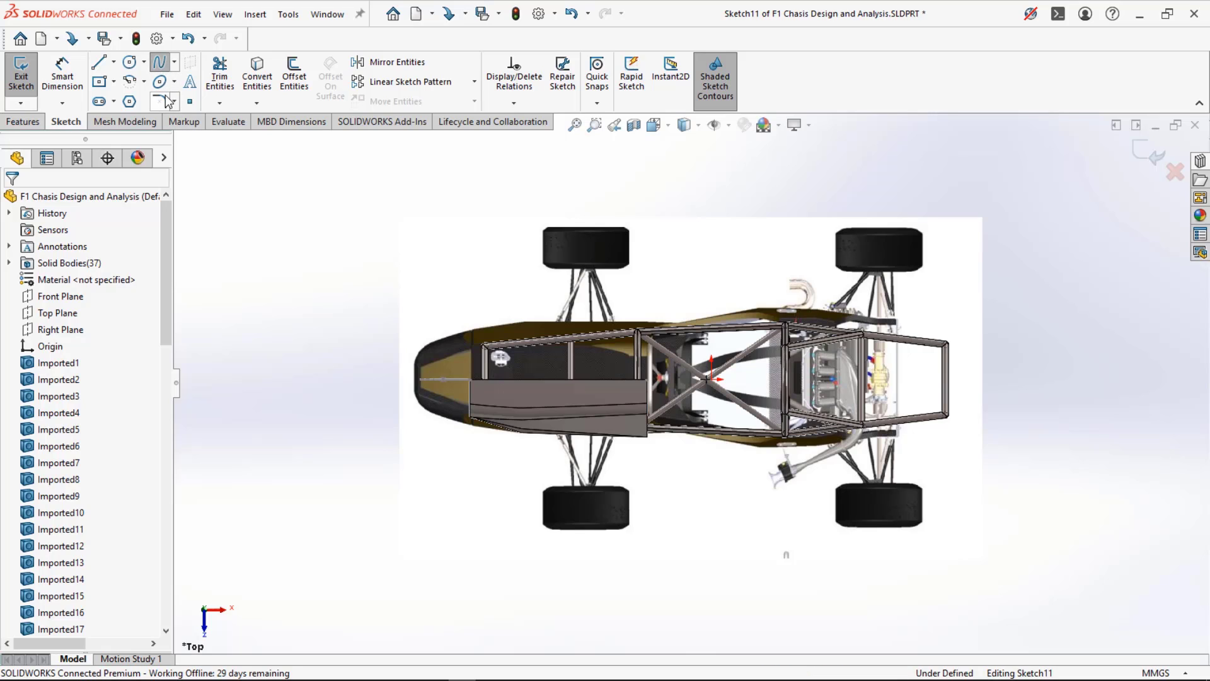
left_click(99, 61)
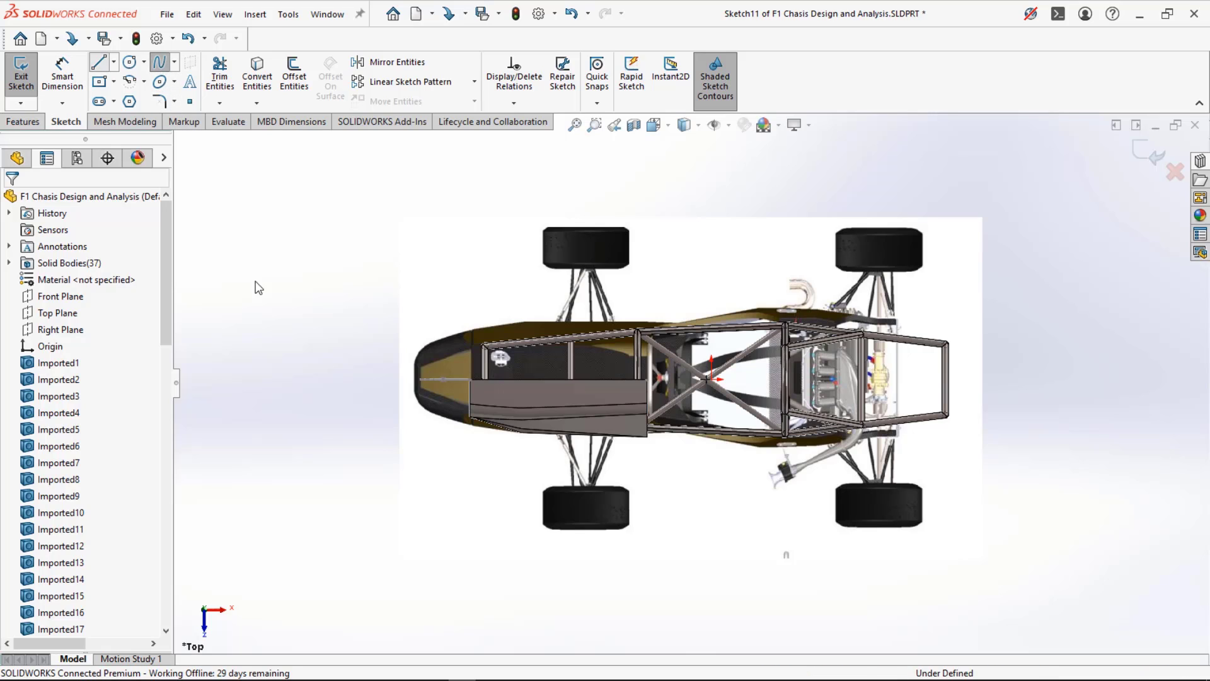
left_click(479, 417)
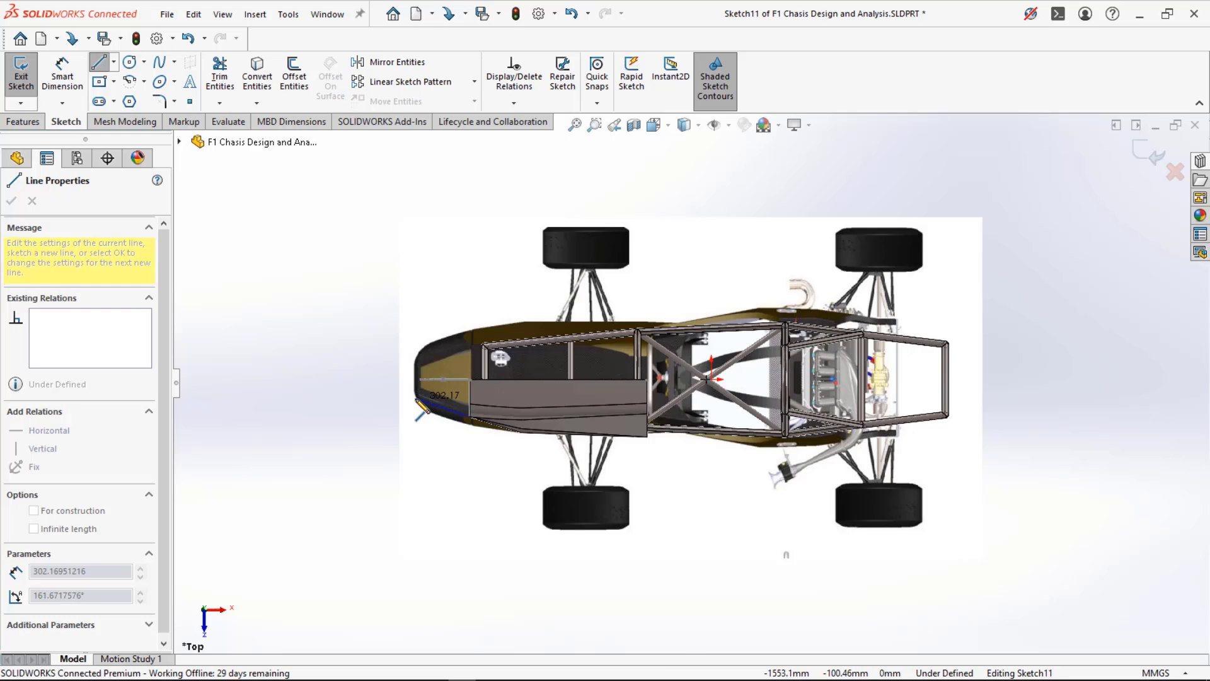
scroll(426, 408, "down", 3)
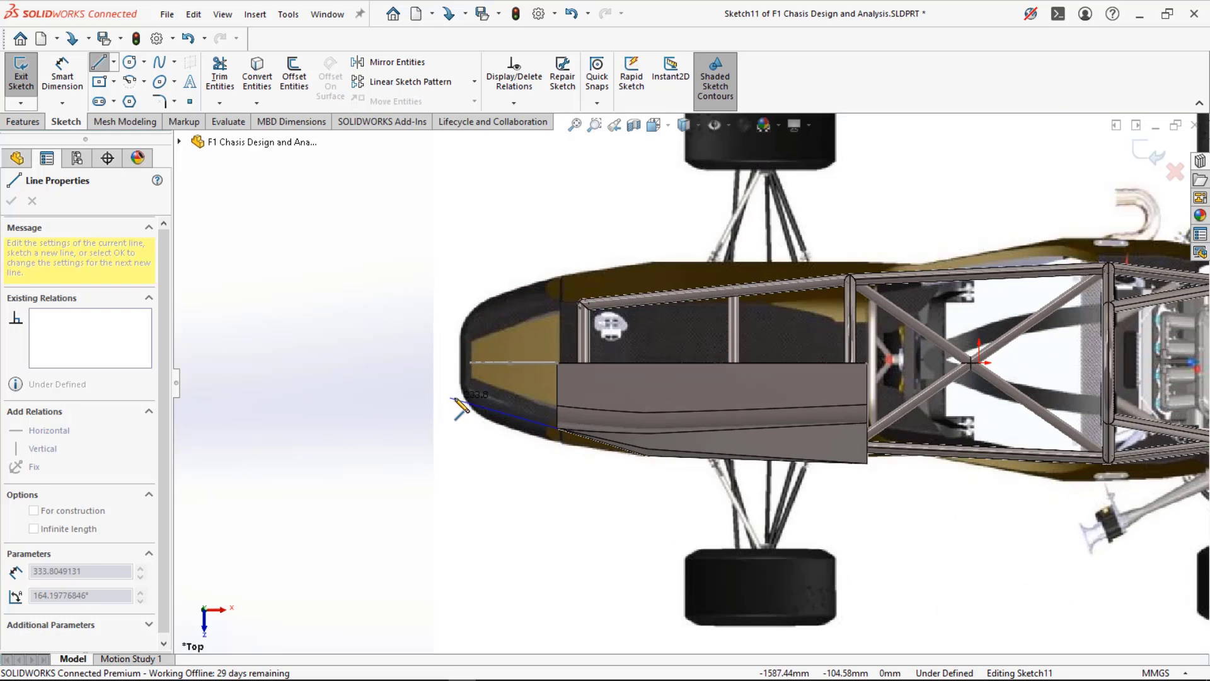
left_click(468, 397)
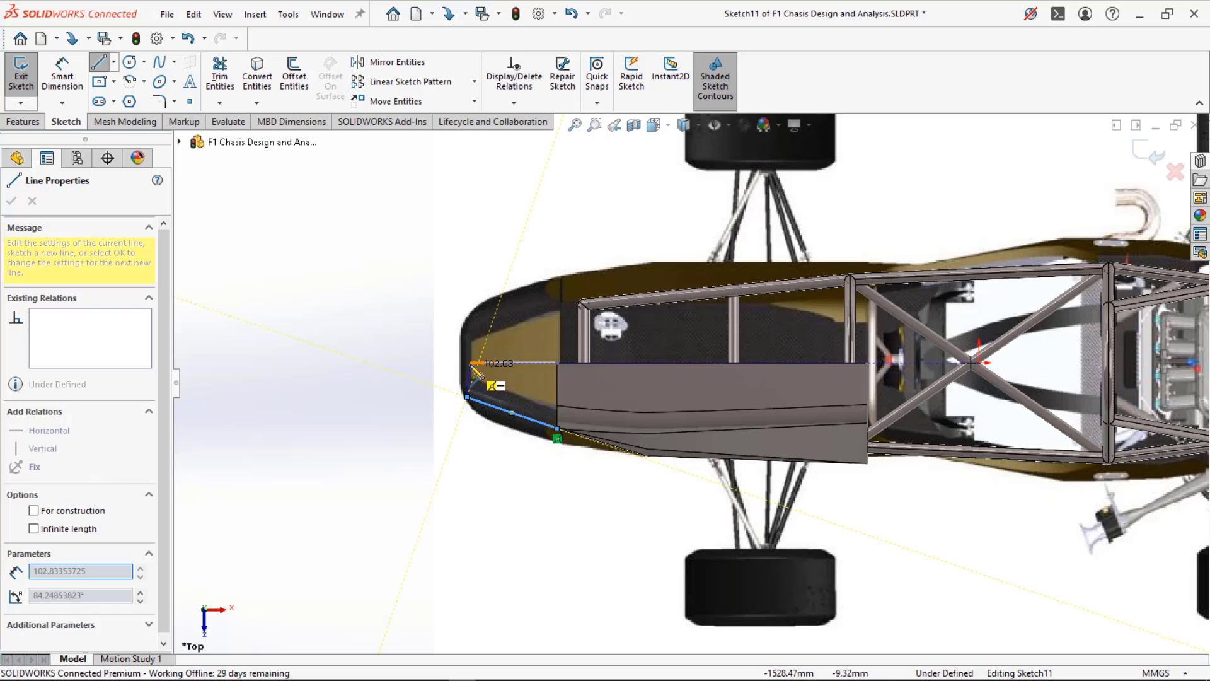
left_click(469, 363)
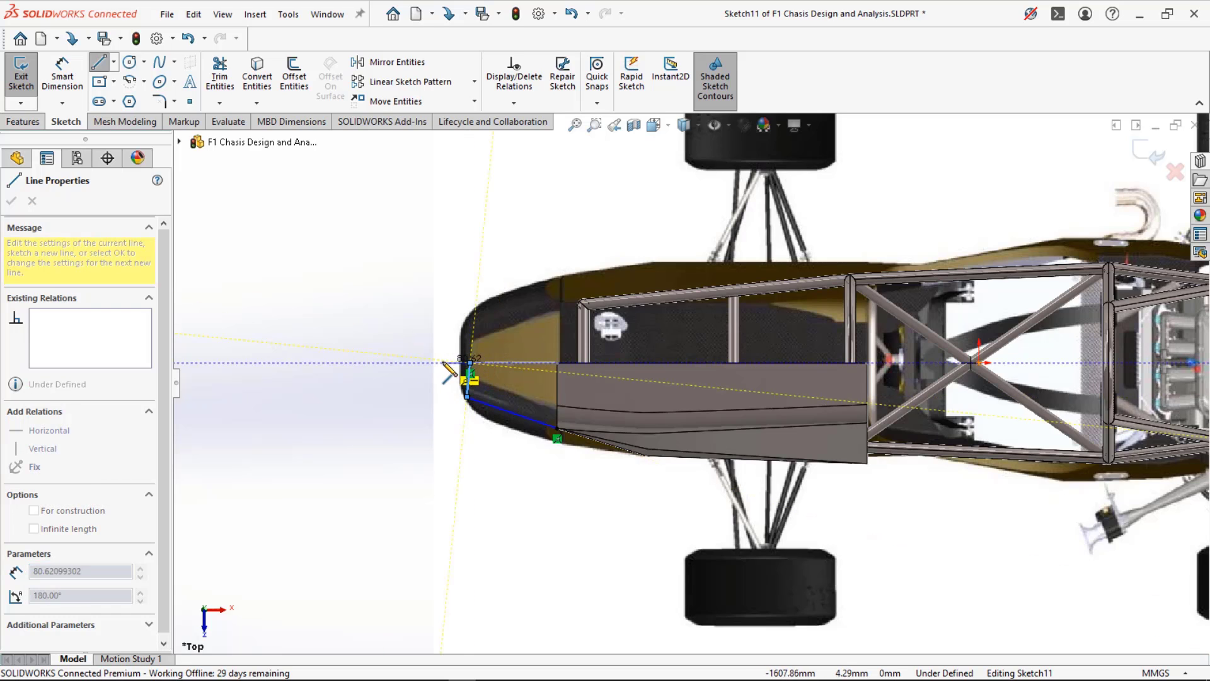
key("Escape")
- Make the short line at the nose tip vertical
left_click(469, 393)
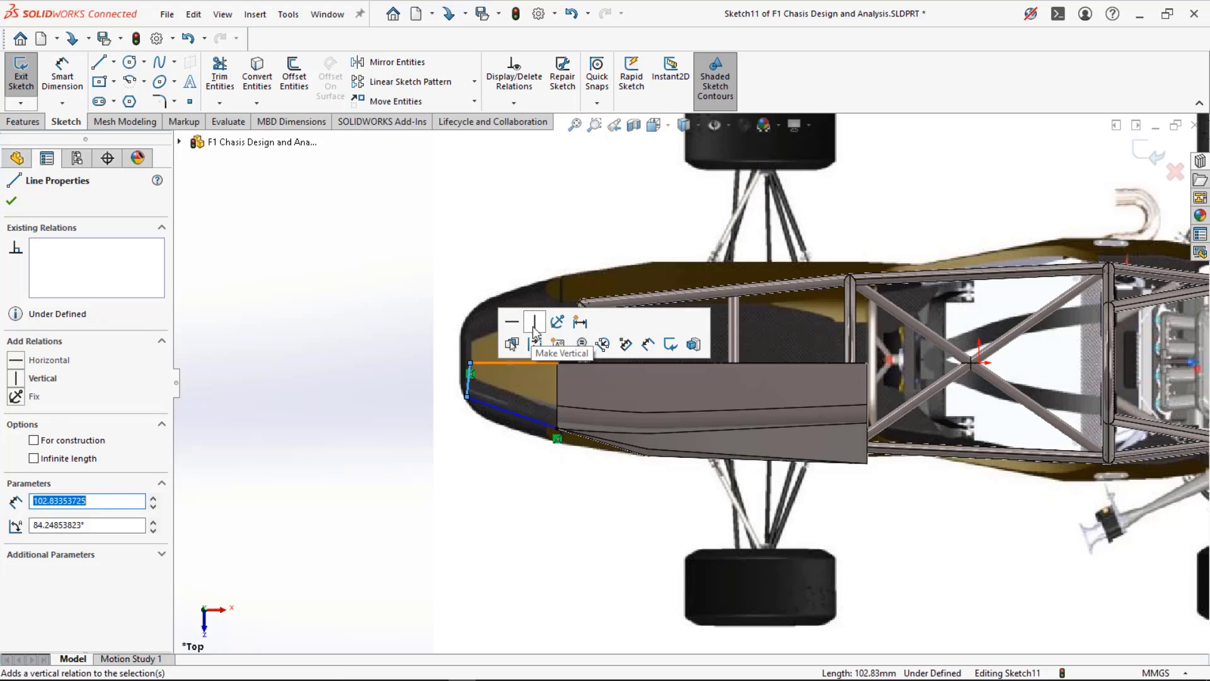
left_click(508, 320)
left_click(439, 410)
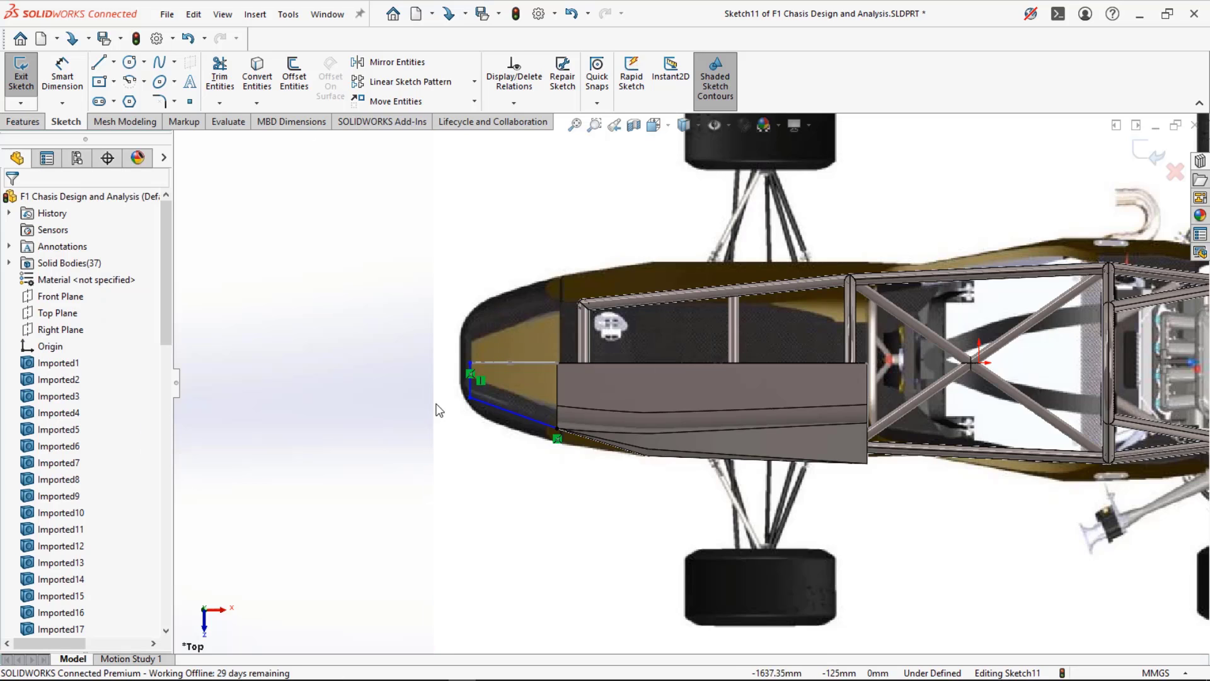
- Fillet the corner between the sloped line and the nose-tip line with a 70 mm radius
left_click(471, 398)
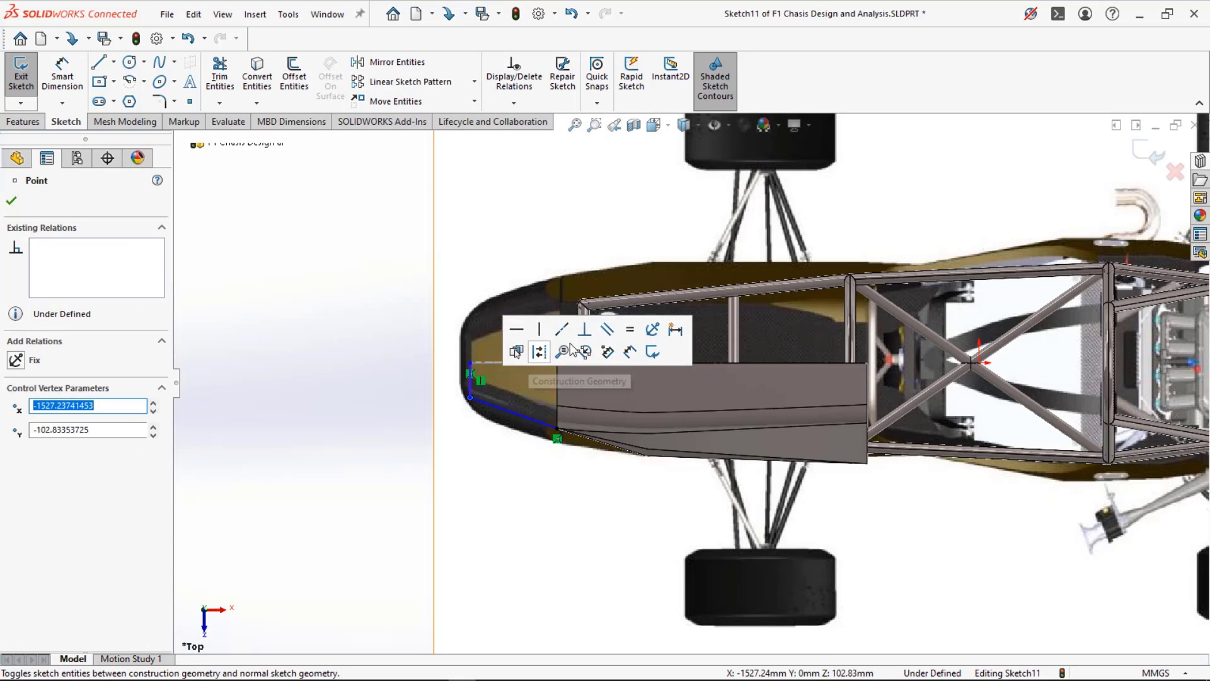
left_click(160, 102)
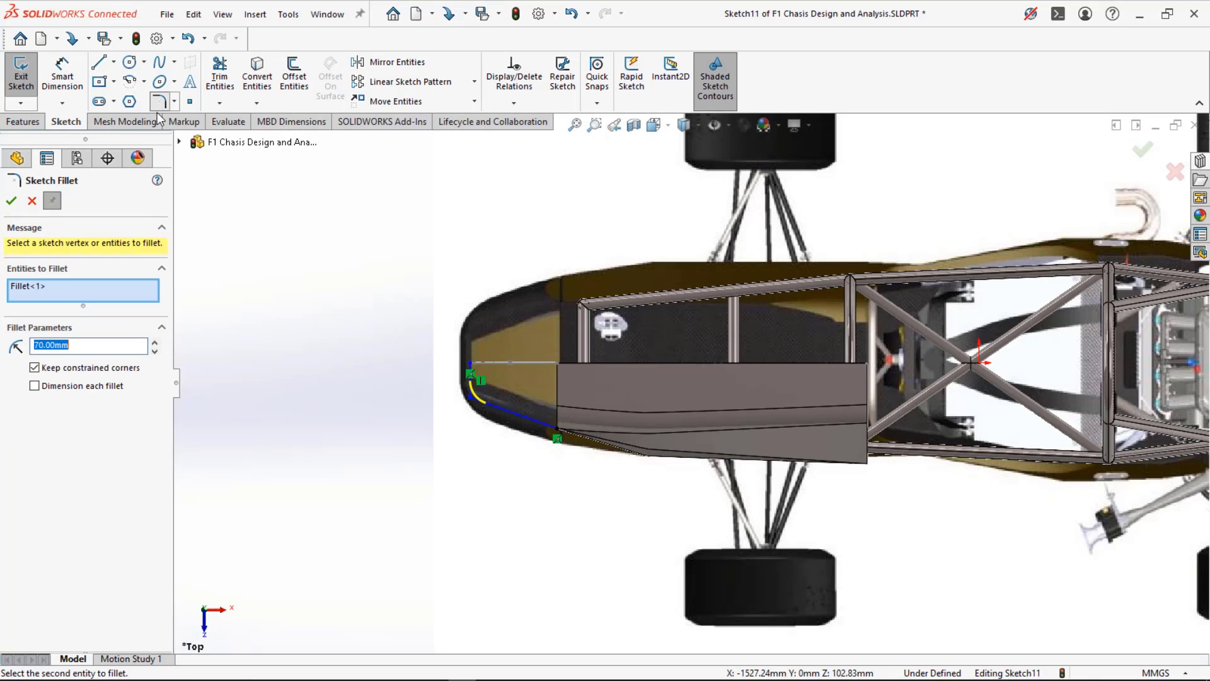
left_click(11, 201)
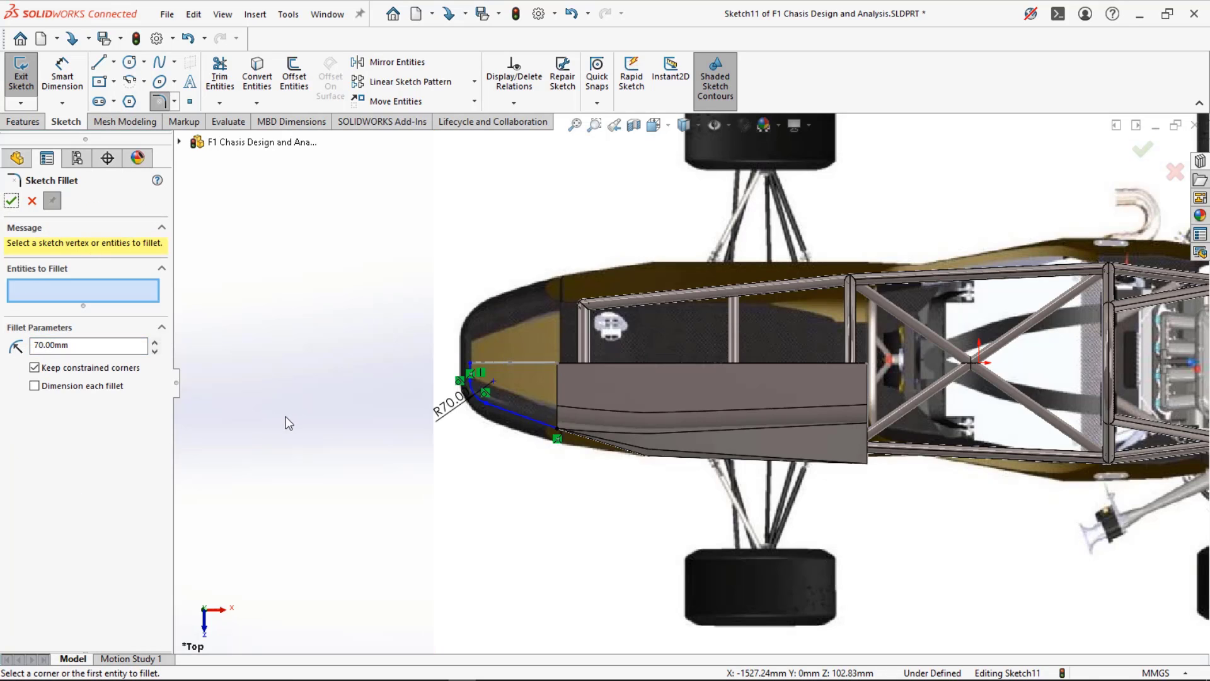
middle_click_drag(286, 416, 329, 262)
middle_click_drag(357, 354, 363, 235)
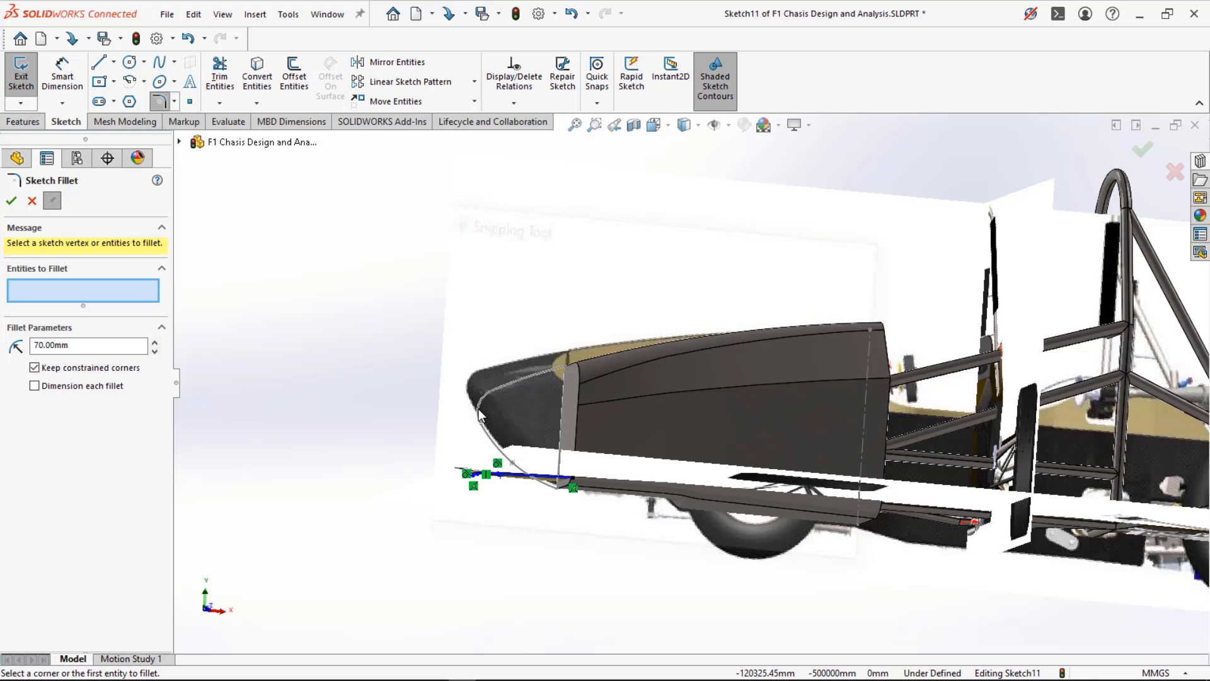
middle_click_drag(479, 417, 464, 559)
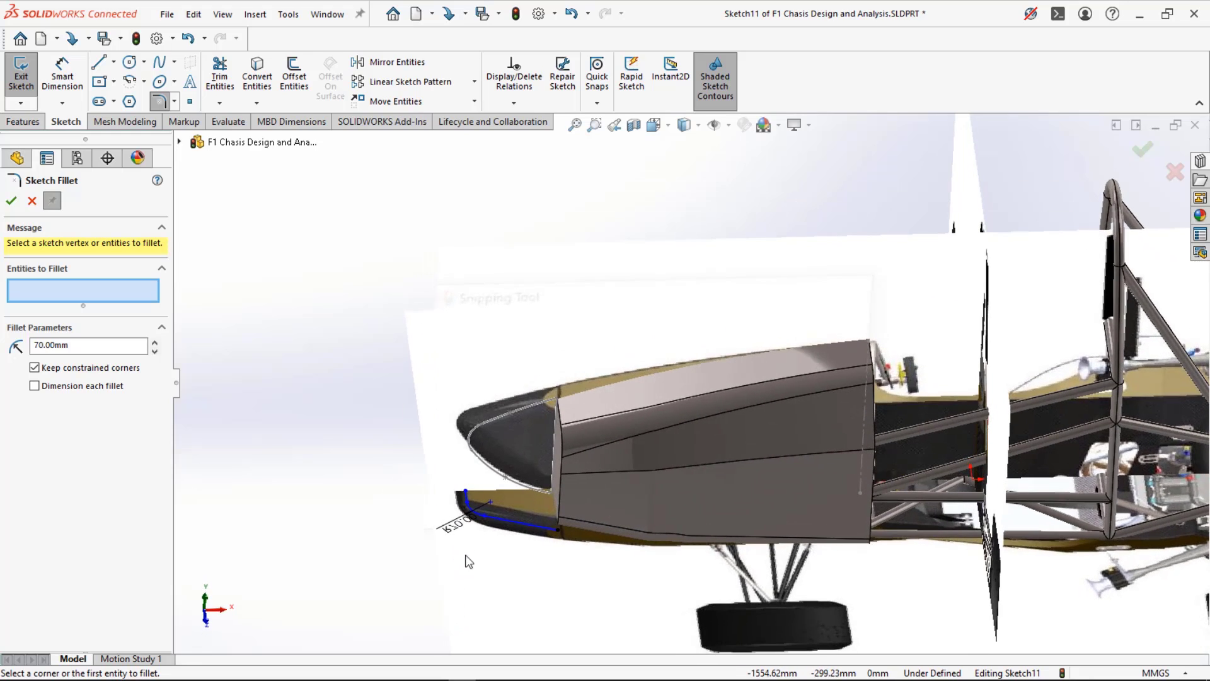
middle_click_drag(327, 479, 335, 471)
key("l")
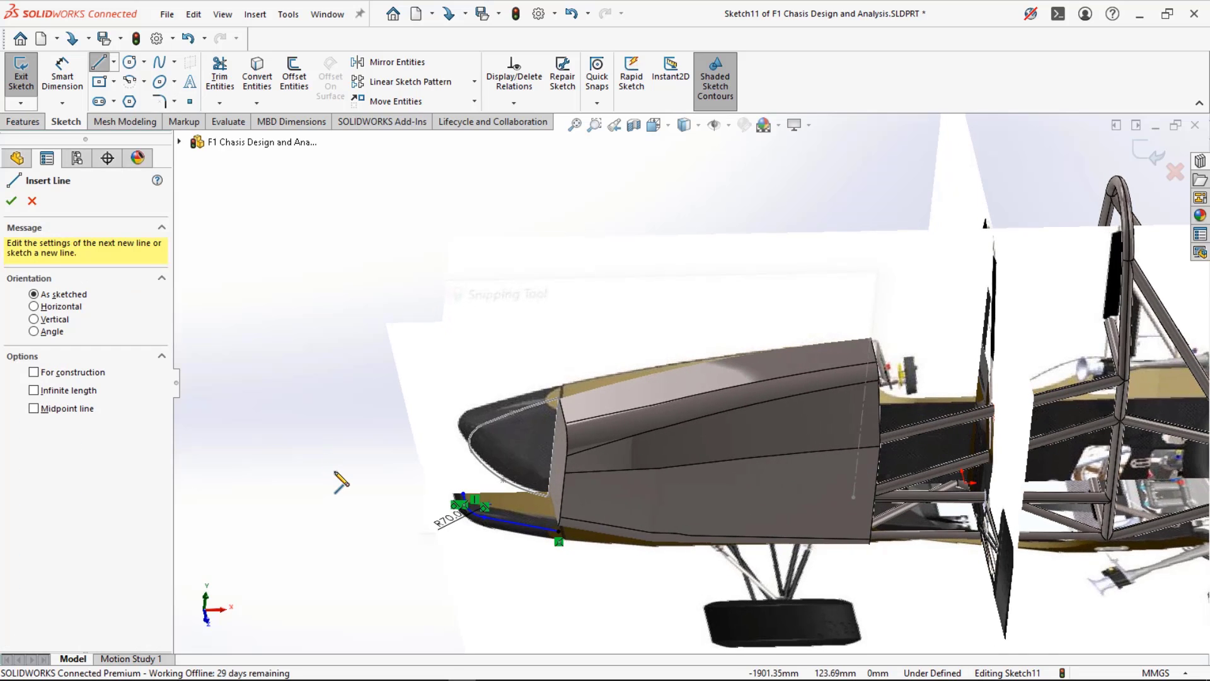
key("Escape")
- Close the nose plan profile with a centreline line and a vertical line across the loft's front end, and exit the sketch
key("space")
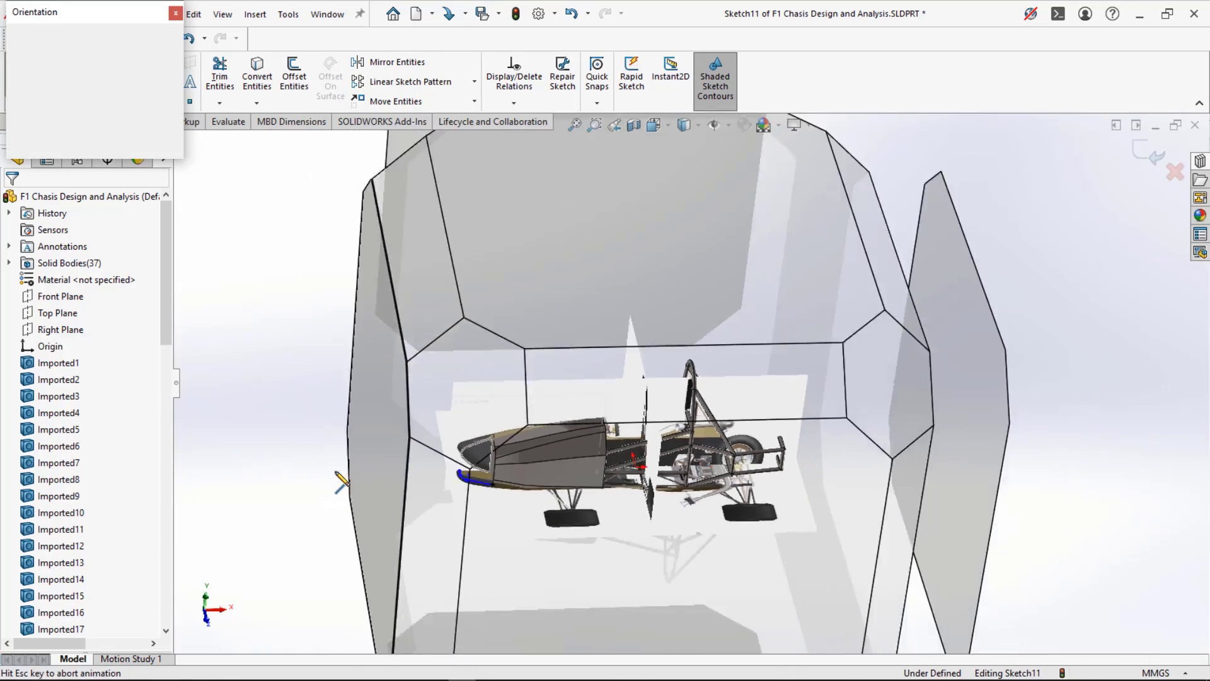
key("ctrl+8")
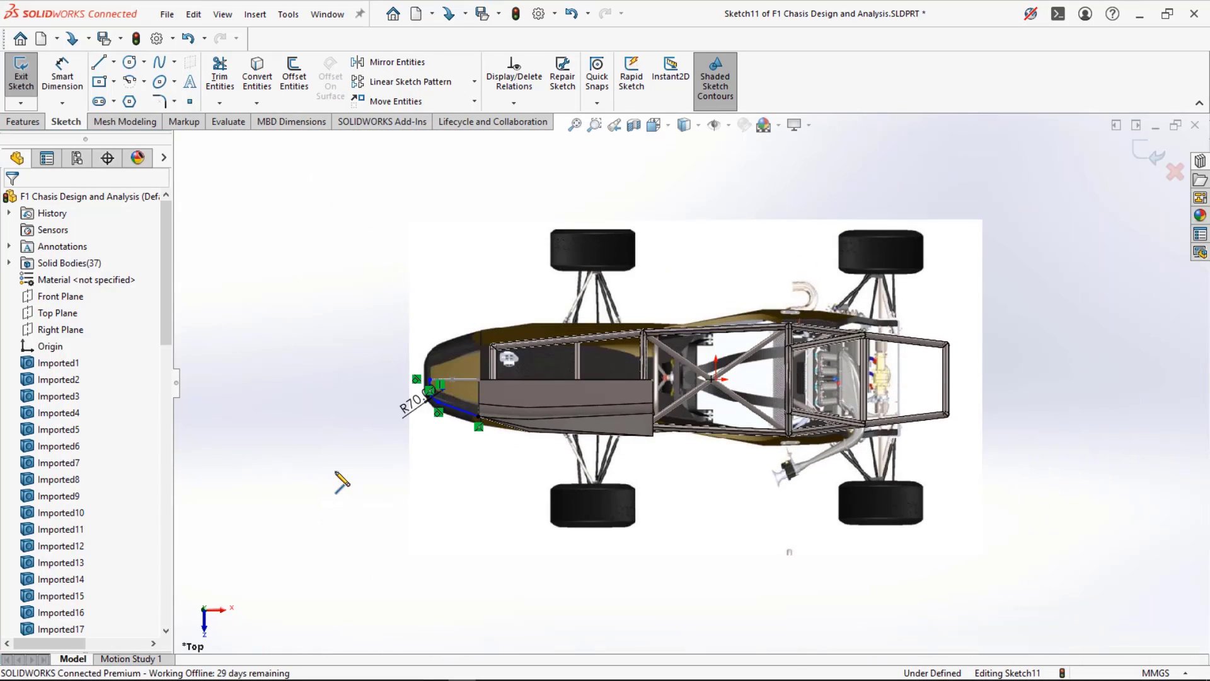
key("l")
left_click(430, 379)
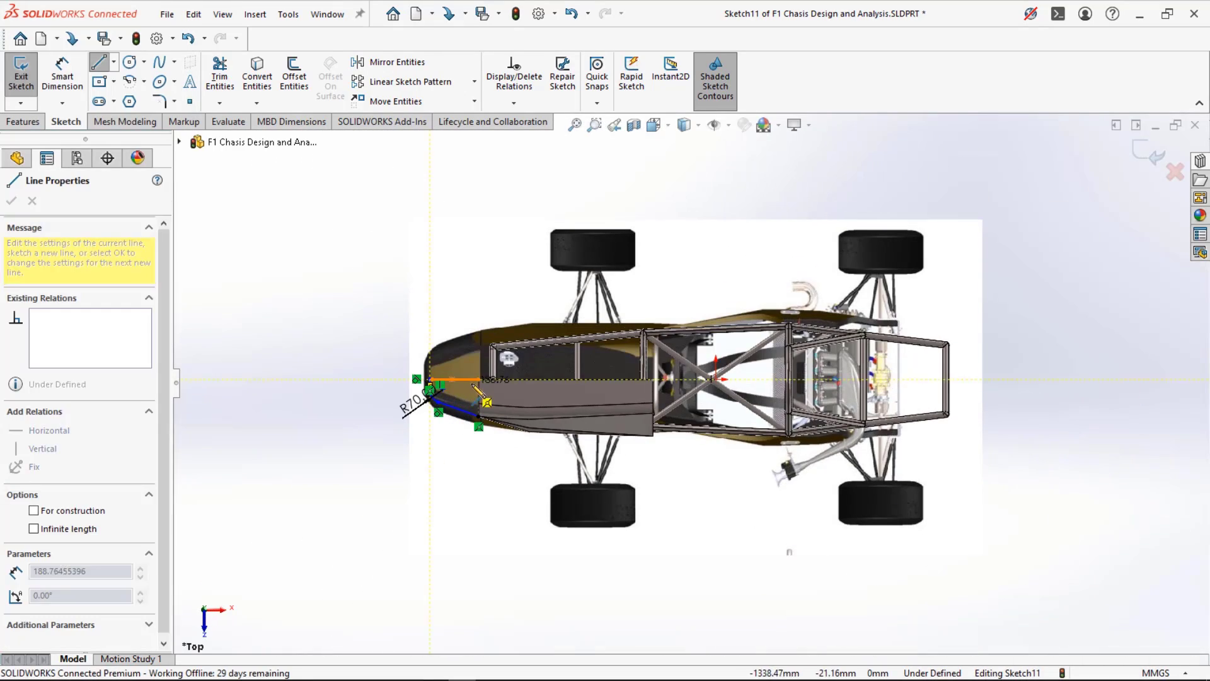
left_click(479, 379)
left_click(479, 416)
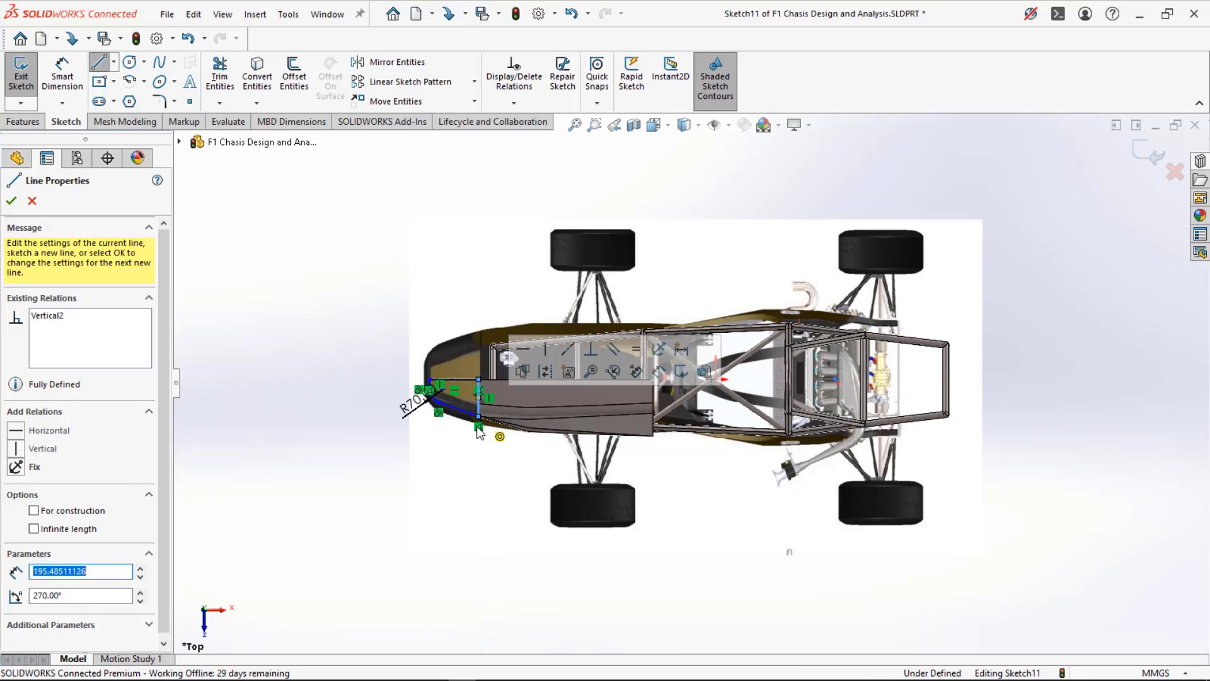
key("Escape")
middle_click_drag(432, 486, 416, 415)
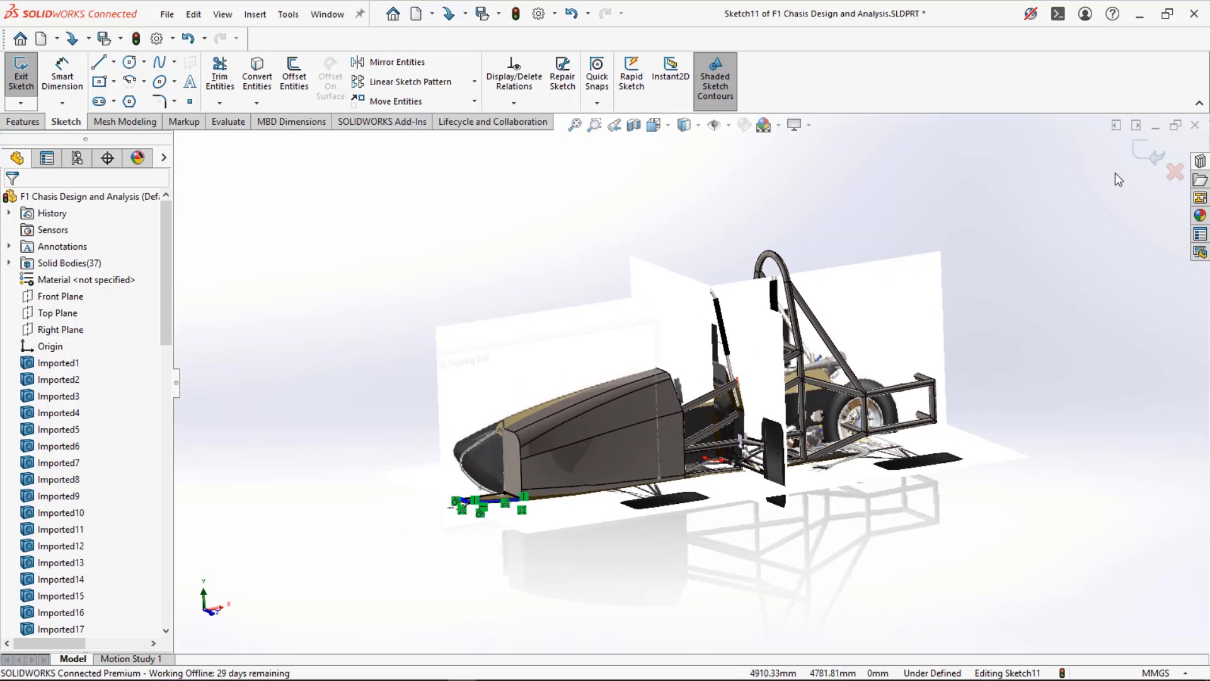
left_click(1146, 153)
middle_click_drag(282, 290, 278, 305)
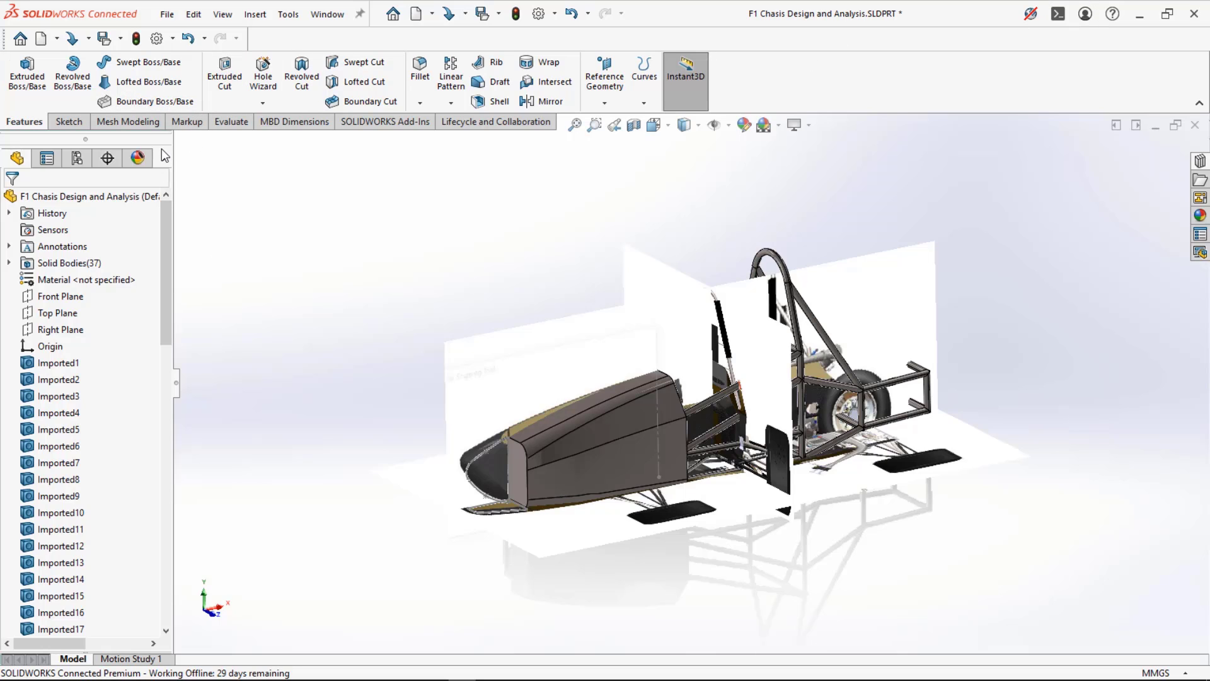
left_click(255, 14)
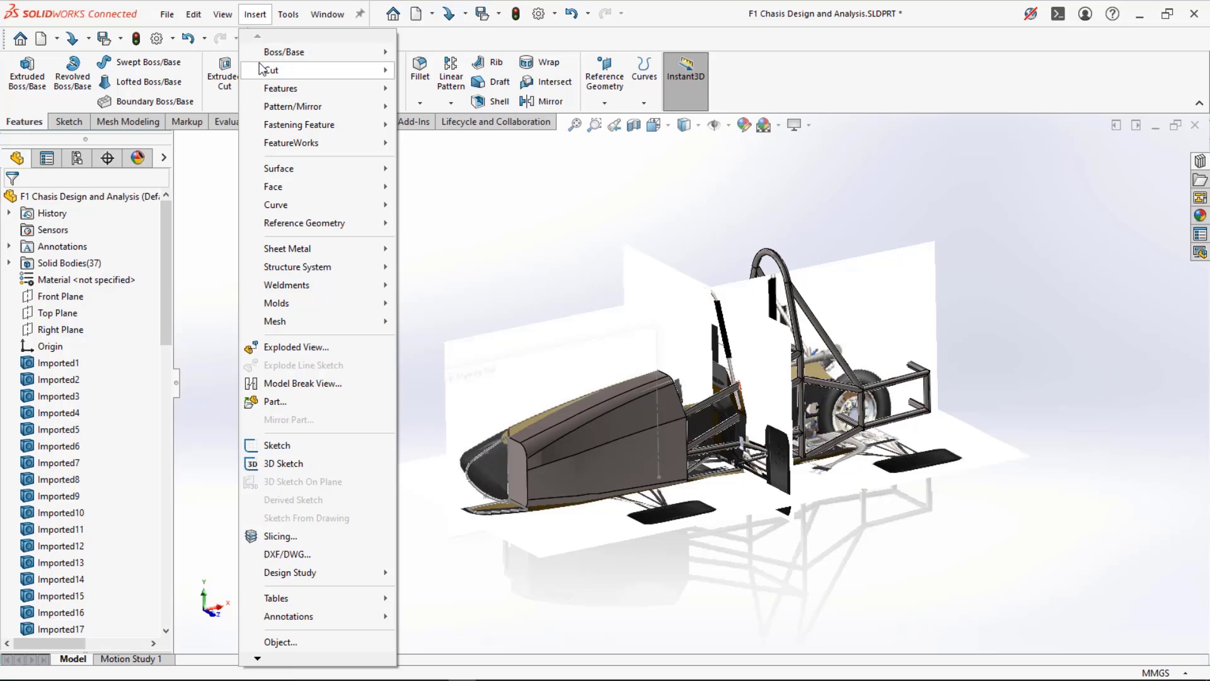
mouse_move(263, 59)
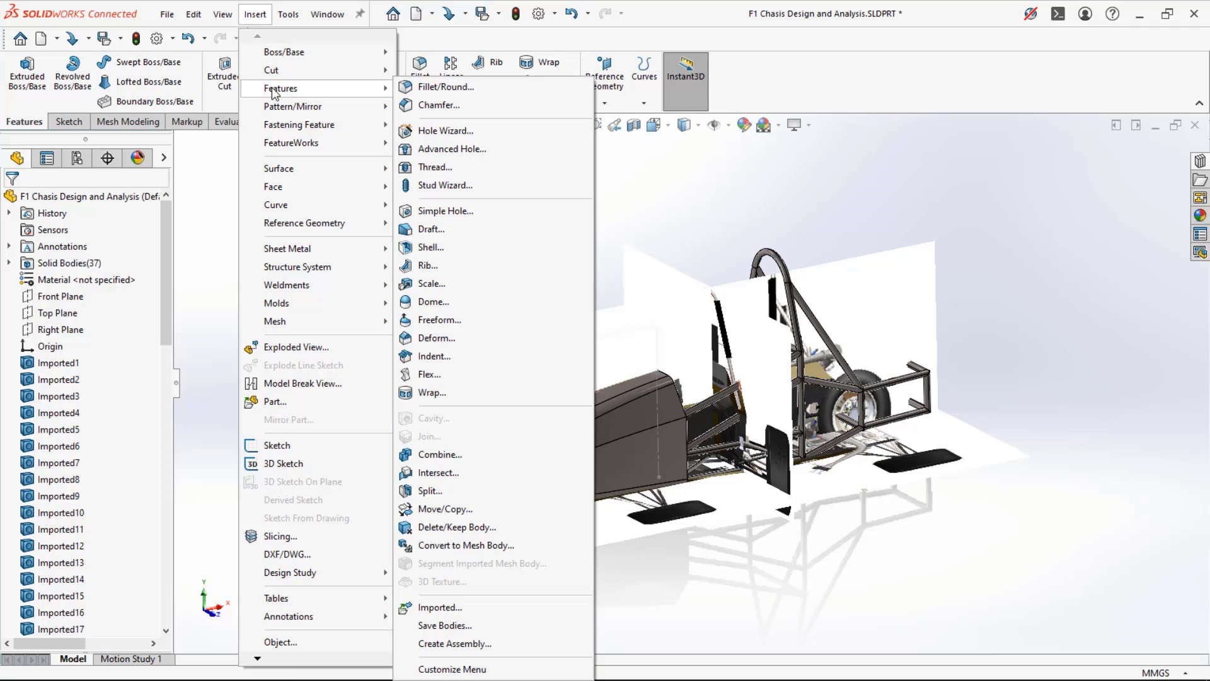
left_click(467, 460)
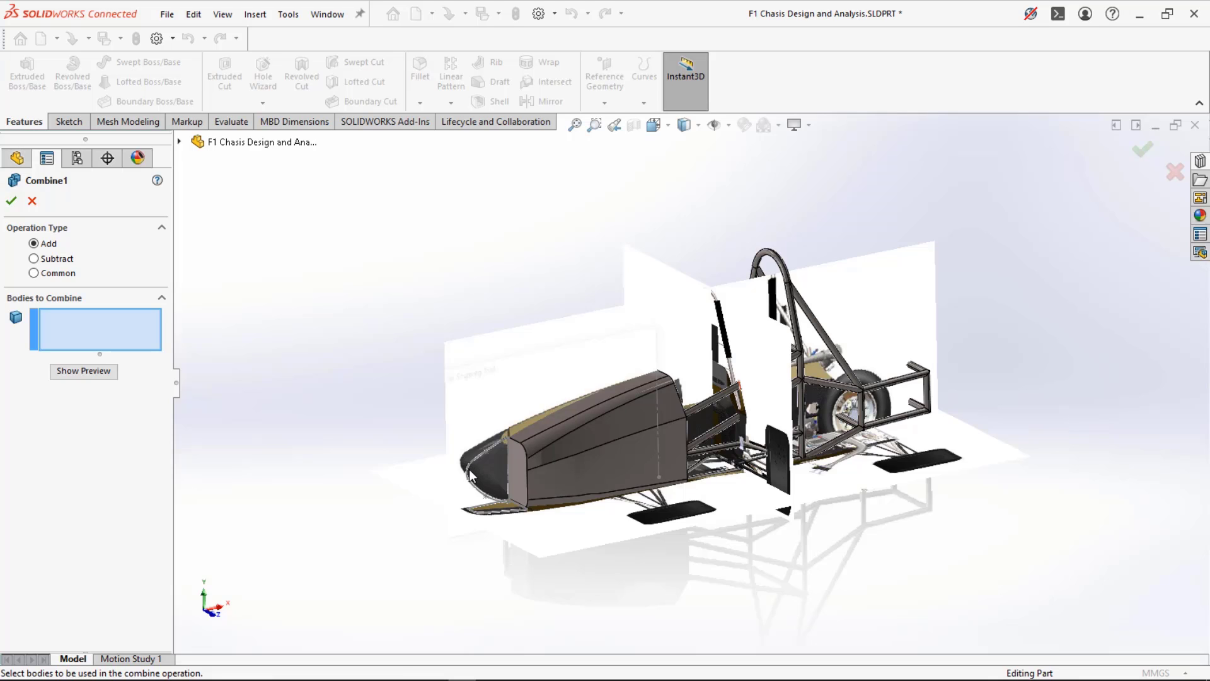
left_click(32, 202)
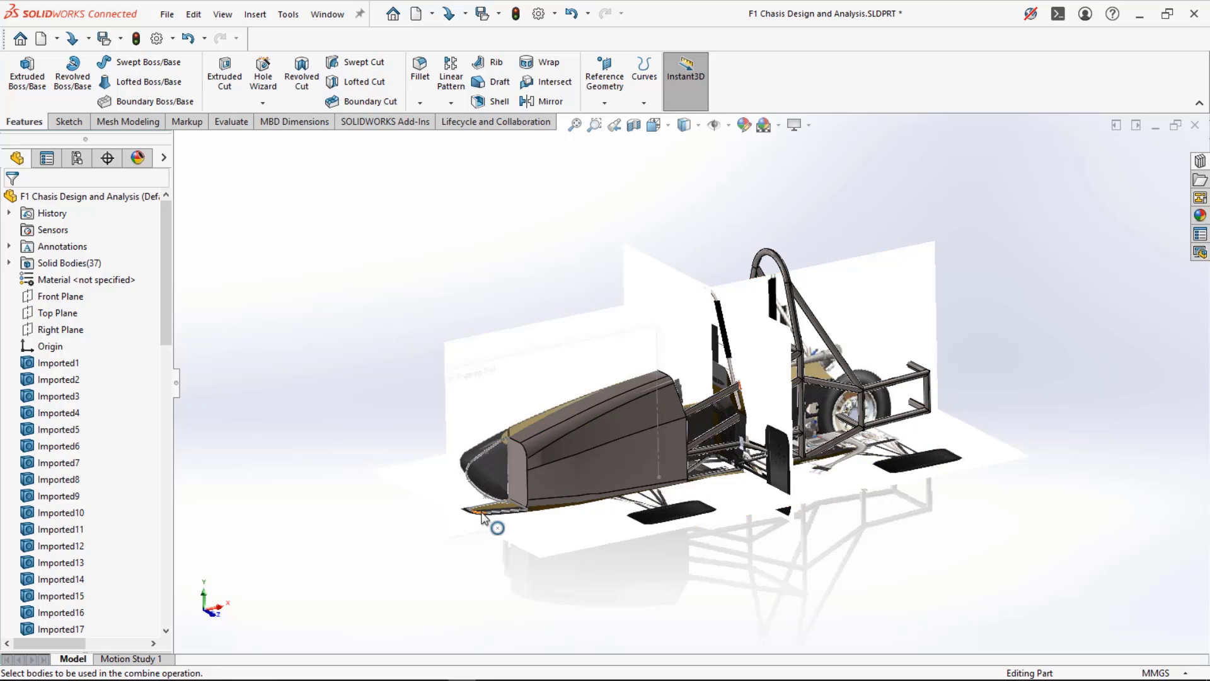
- Extrude the closed nose plan profile upward 738 mm from the Top Plane
left_click(27, 72)
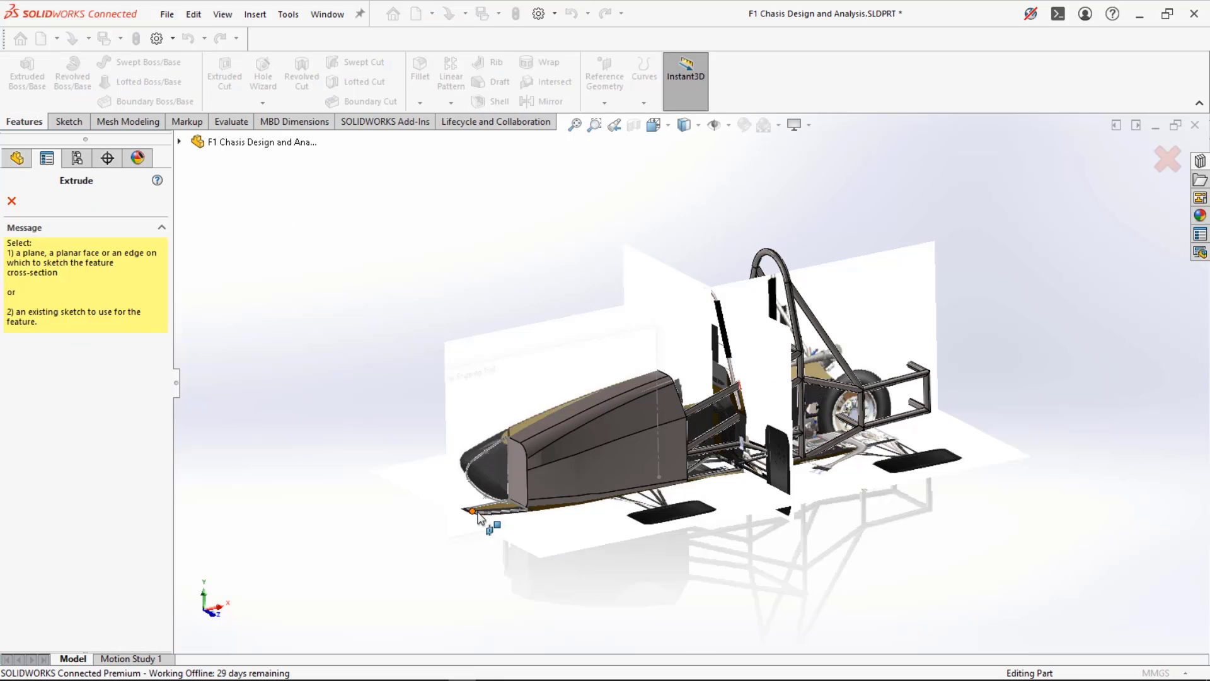
scroll(478, 515, "down", 5)
left_click(535, 471)
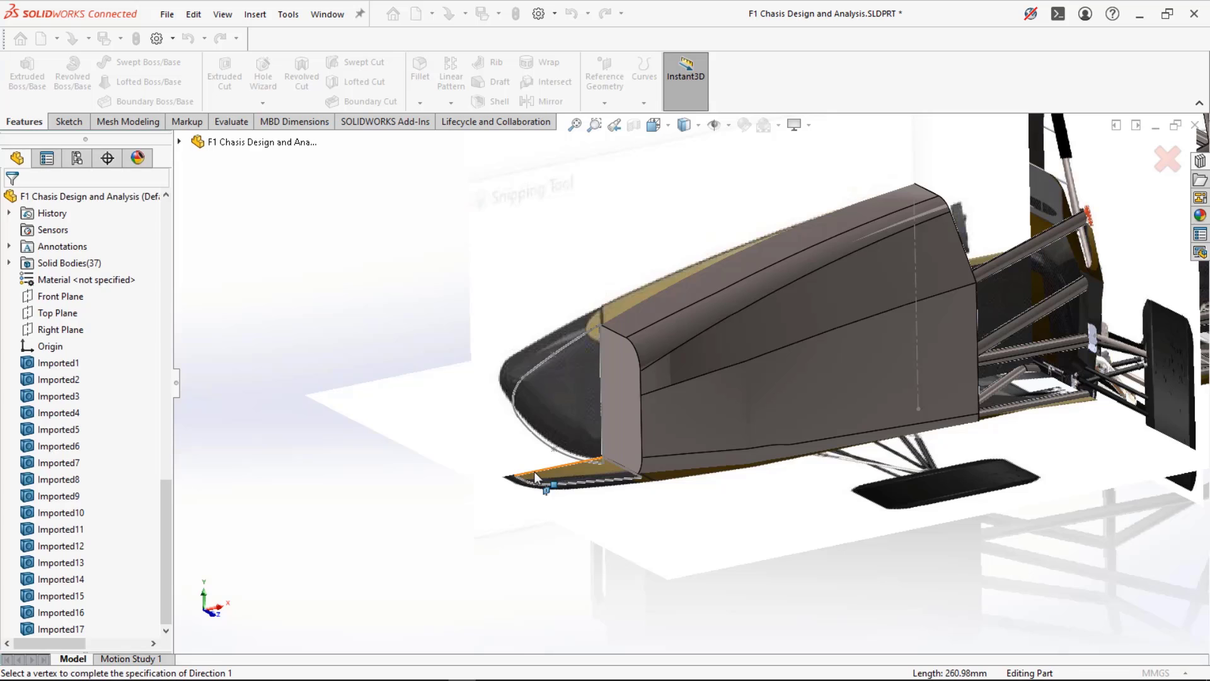
left_click_drag(584, 283, 562, 331)
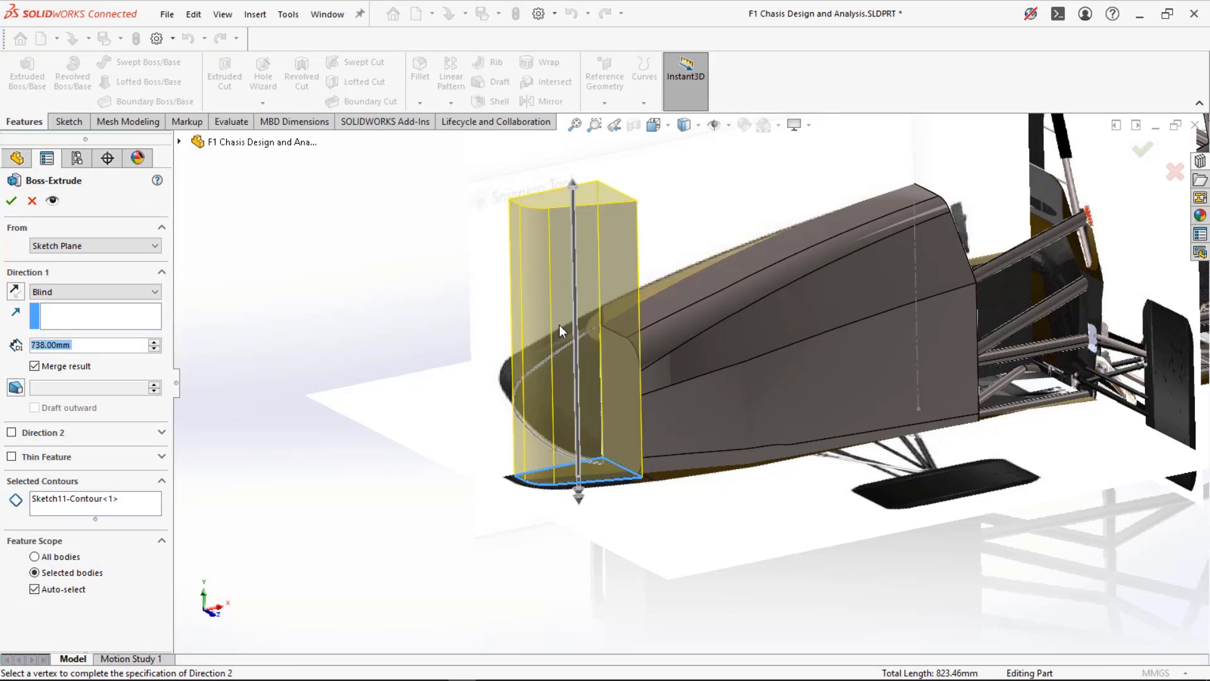
left_click(11, 201)
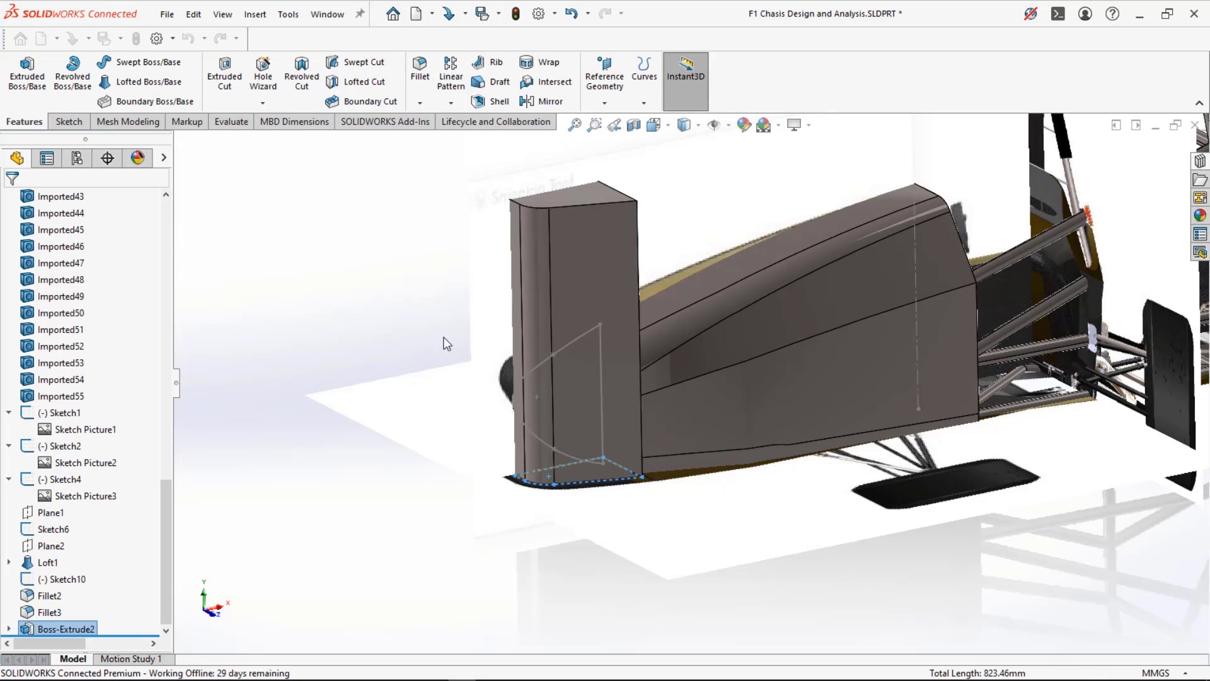
- Extrude the nose's side profile 738 mm sideways so that it crosses the vertical extrusion
left_click(36, 84)
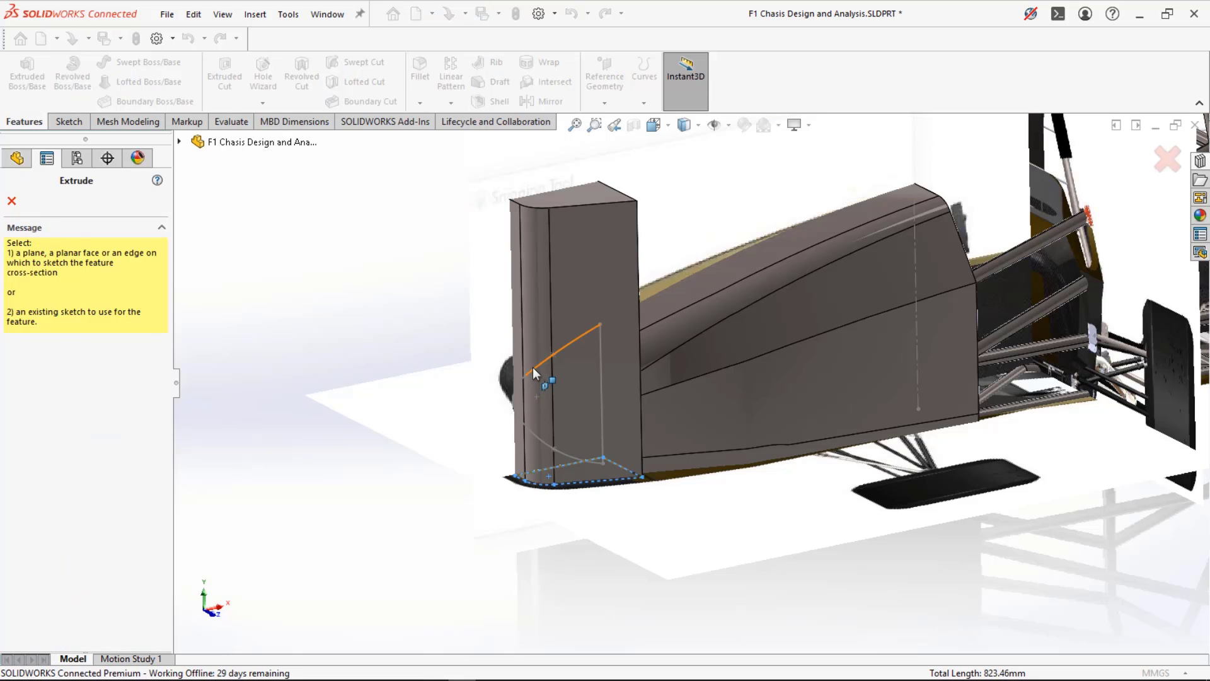
left_click(532, 367)
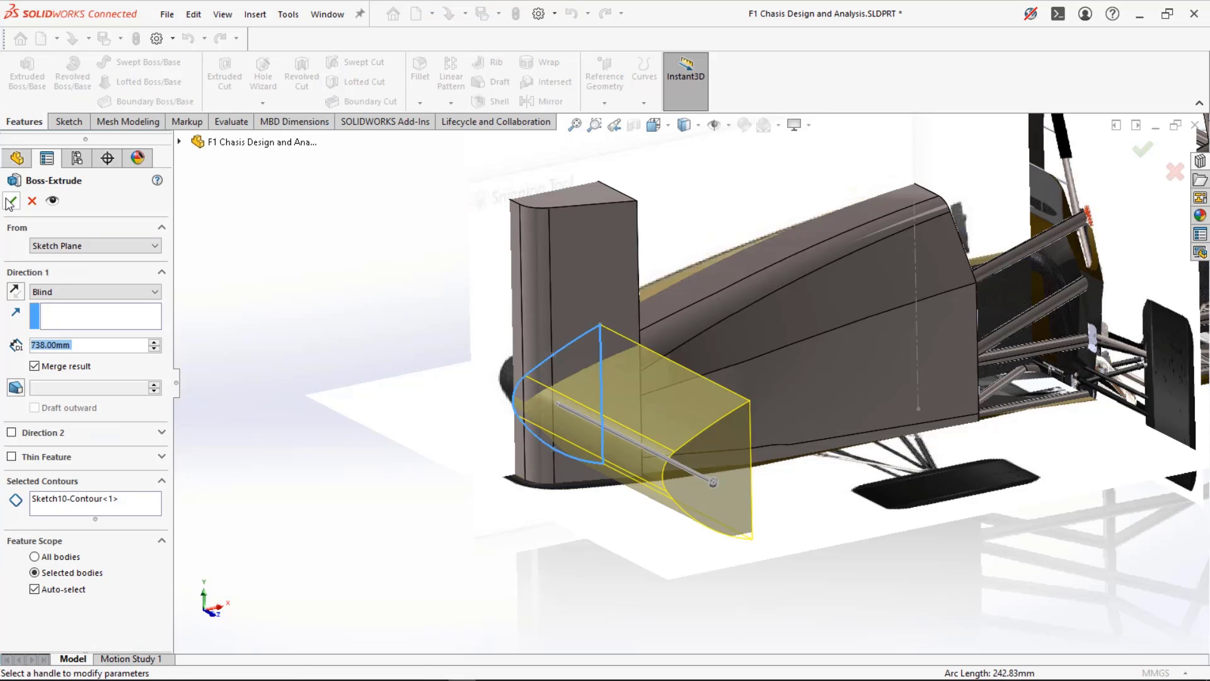
left_click(9, 201)
left_click(308, 311)
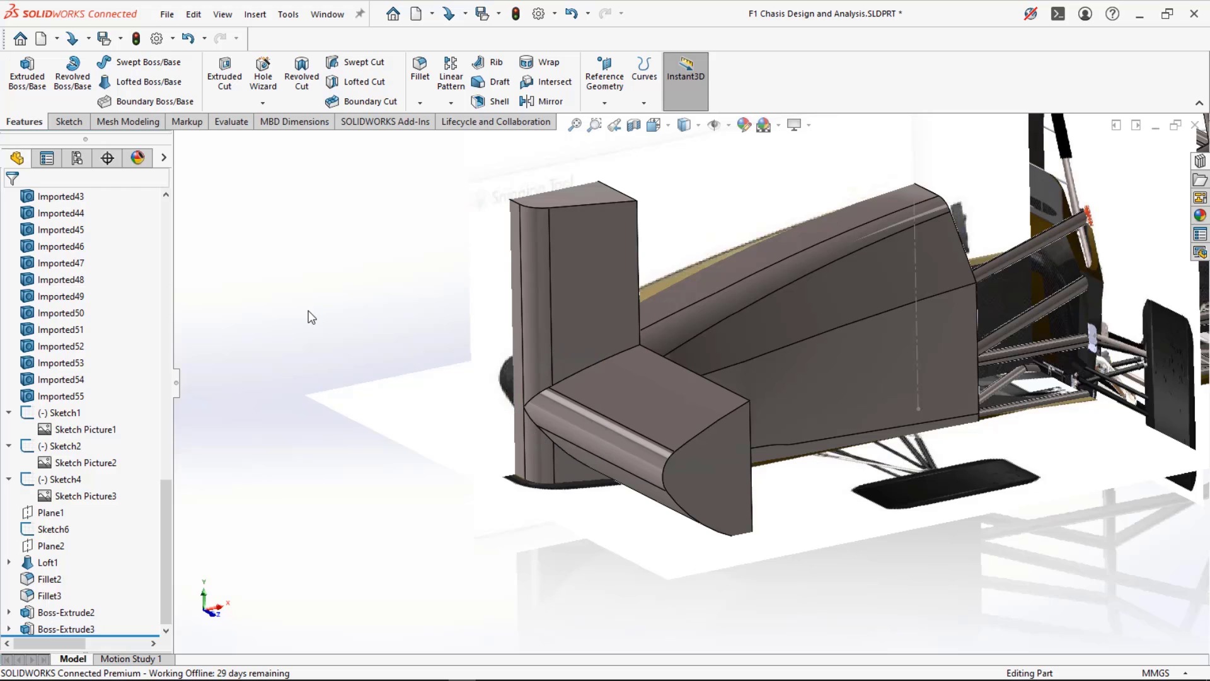
left_click(254, 14)
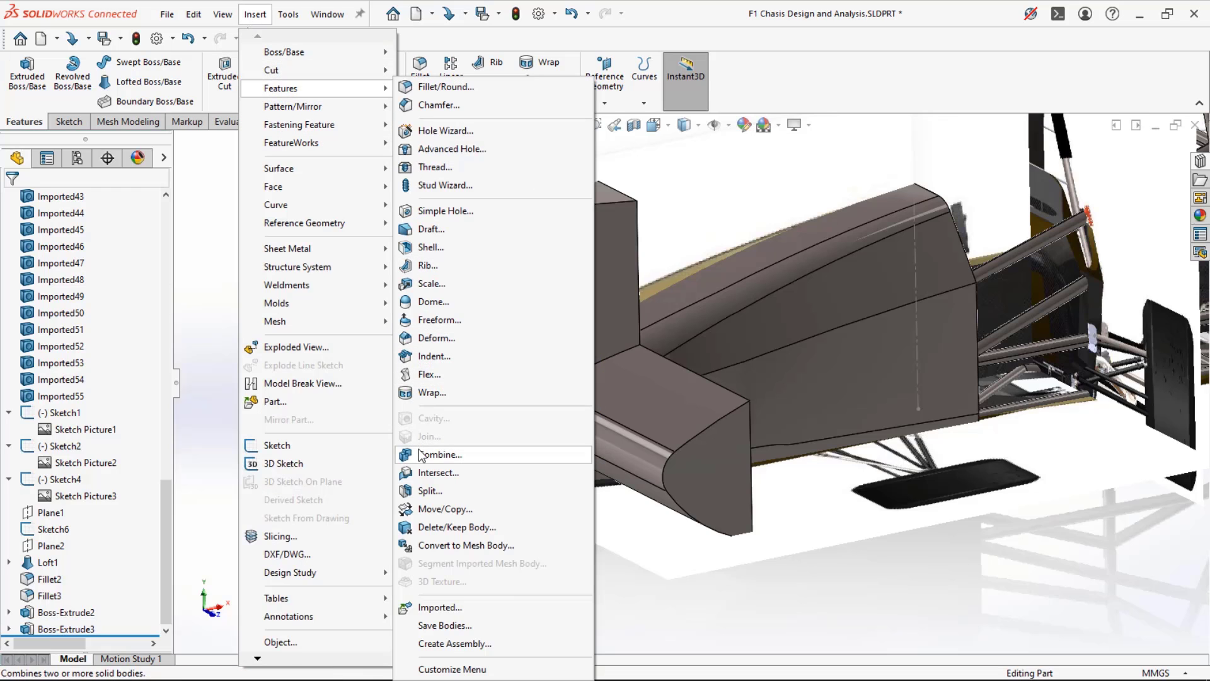
left_click(421, 455)
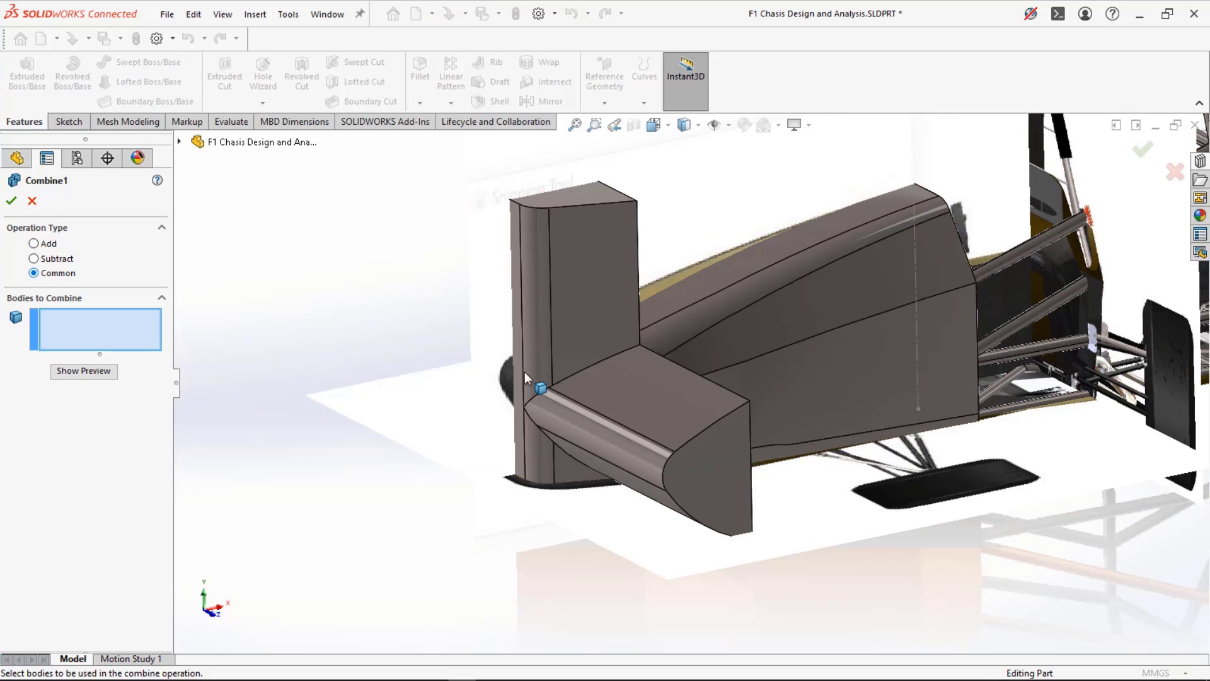
left_click(32, 201)
- Edit the vertical nose extrusion and turn off Merge result to keep it as a separate body
left_click(60, 612)
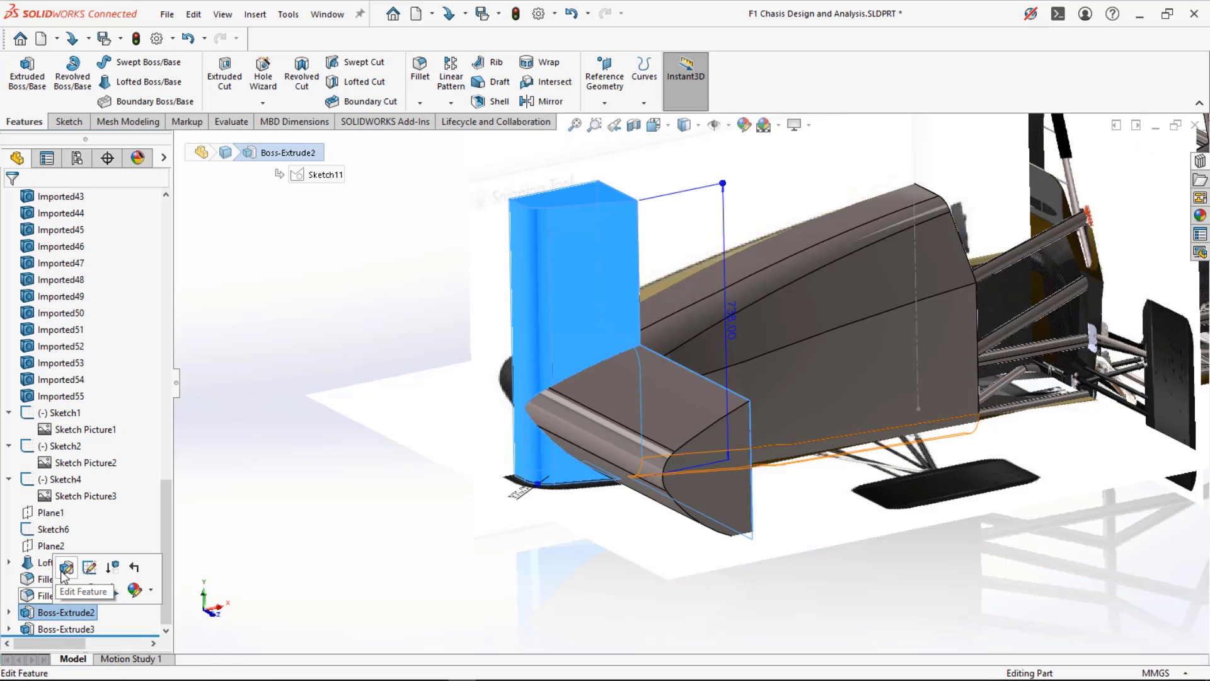
left_click(63, 569)
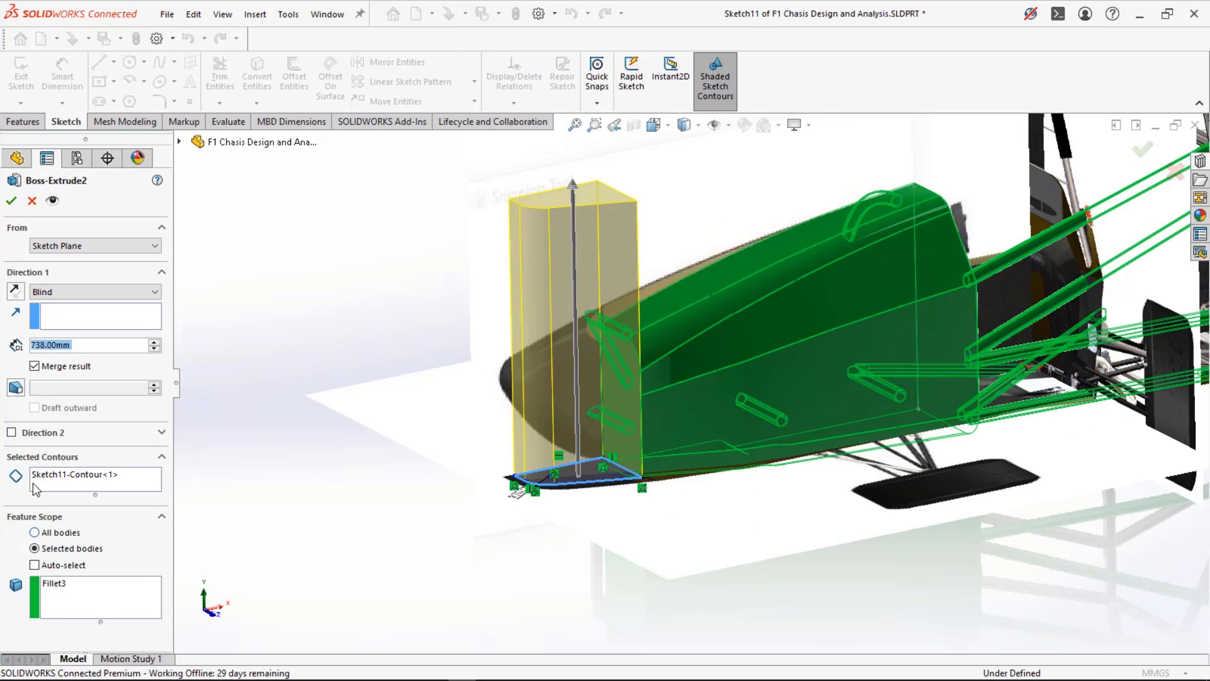
left_click(35, 367)
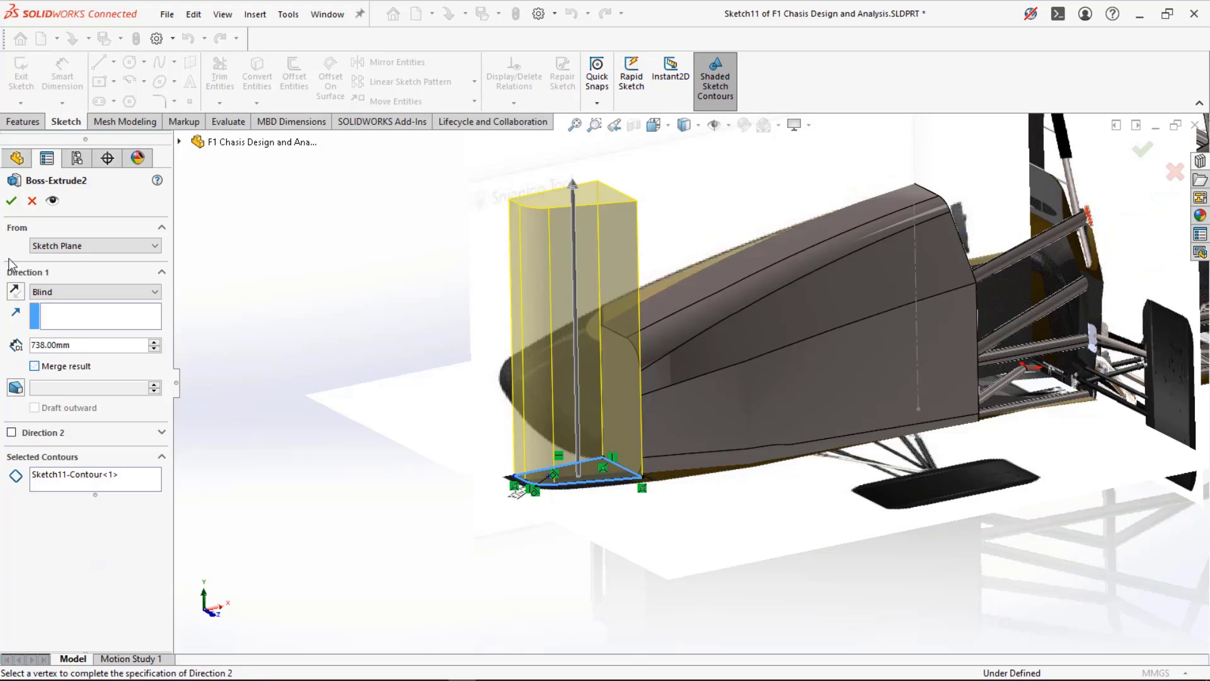
left_click(13, 201)
- Turn off Merge result for the sideways nose extrusion as well and recheck its settings
left_click(64, 628)
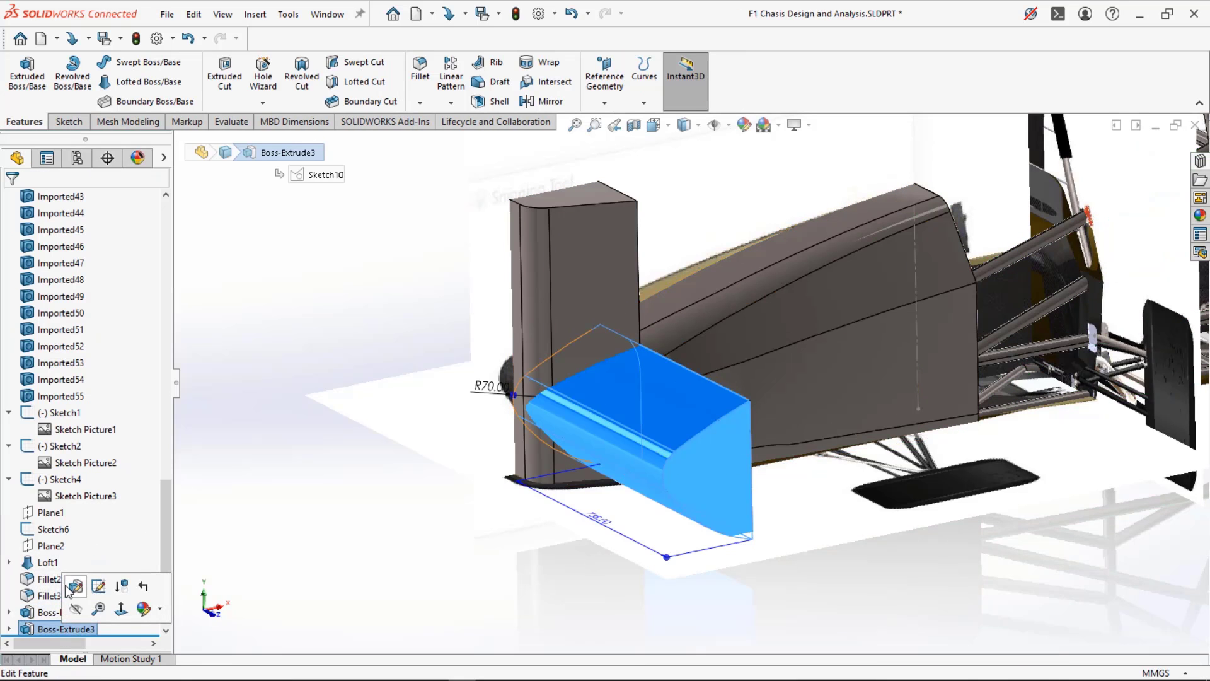
left_click(70, 588)
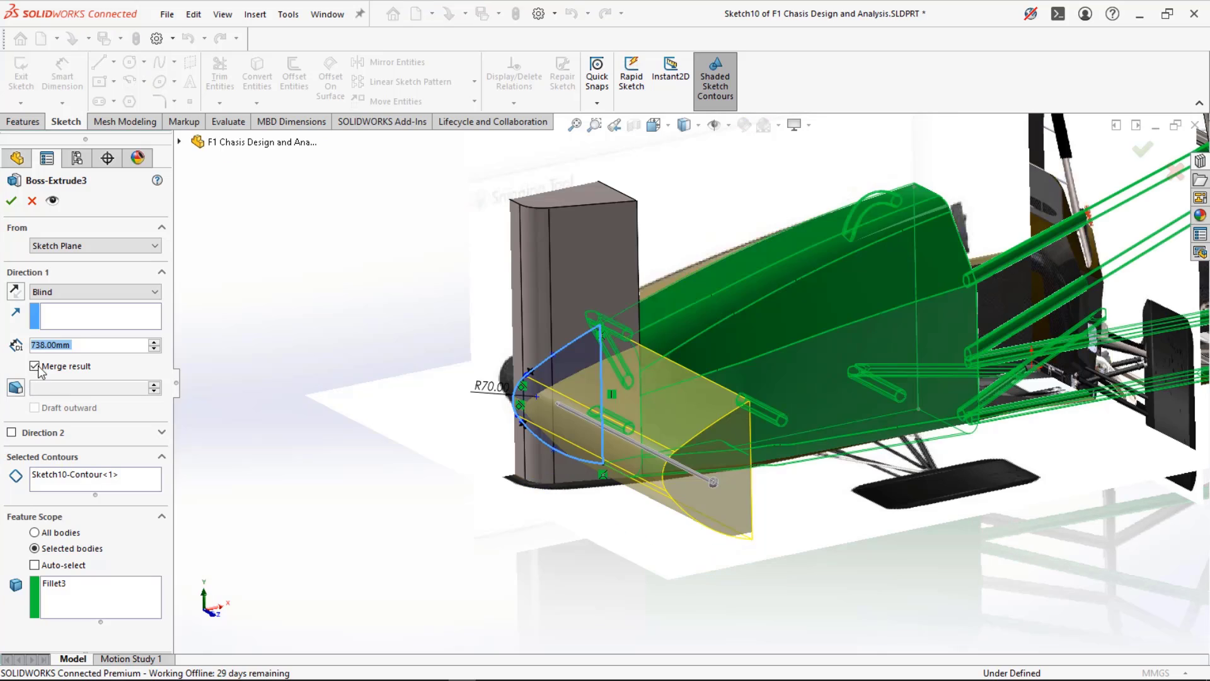
left_click(35, 366)
left_click(12, 202)
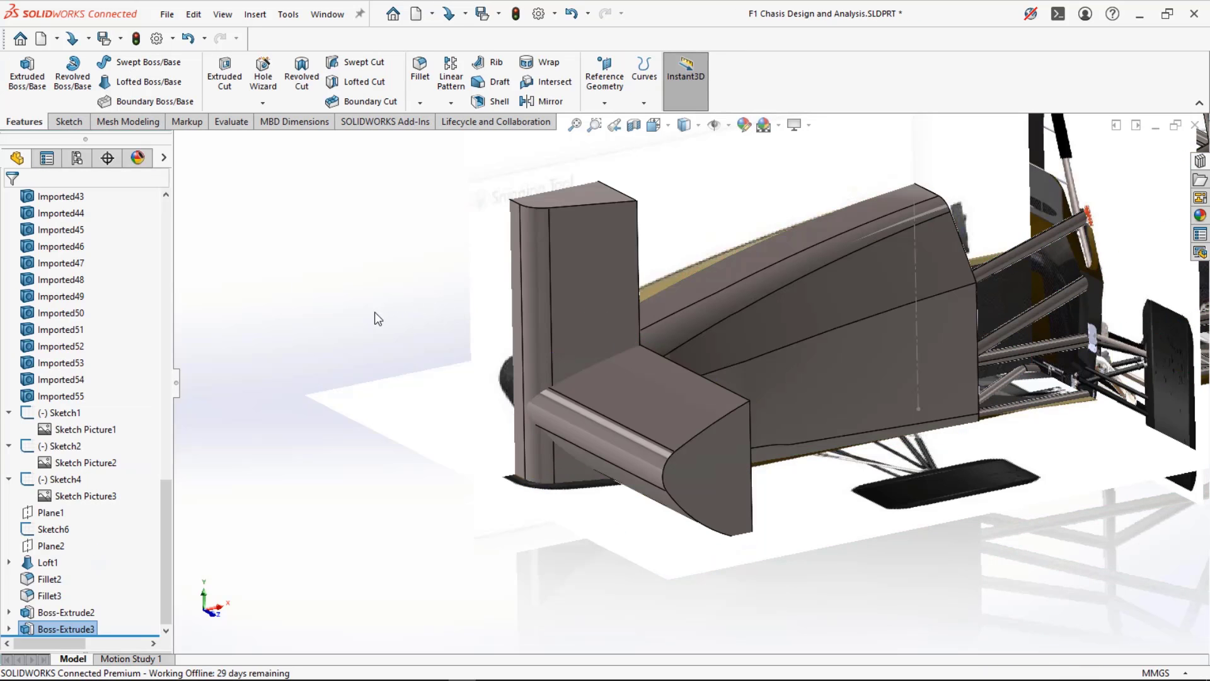
left_click(63, 618)
left_click(63, 627)
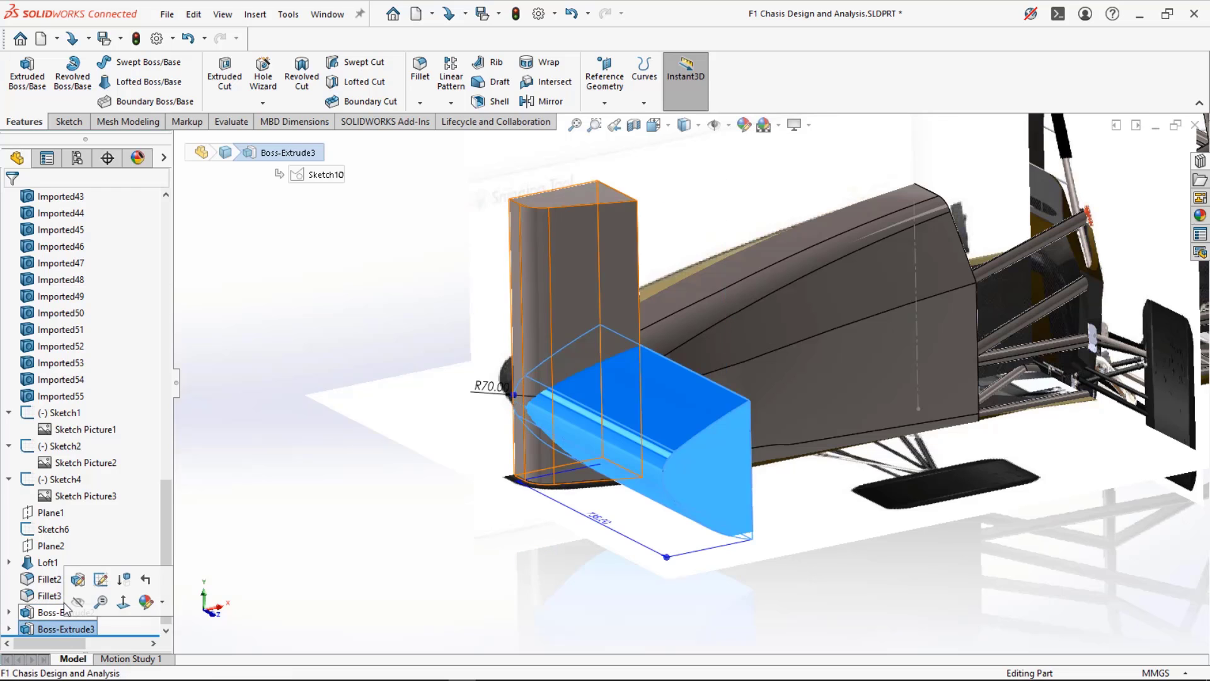
left_click(78, 581)
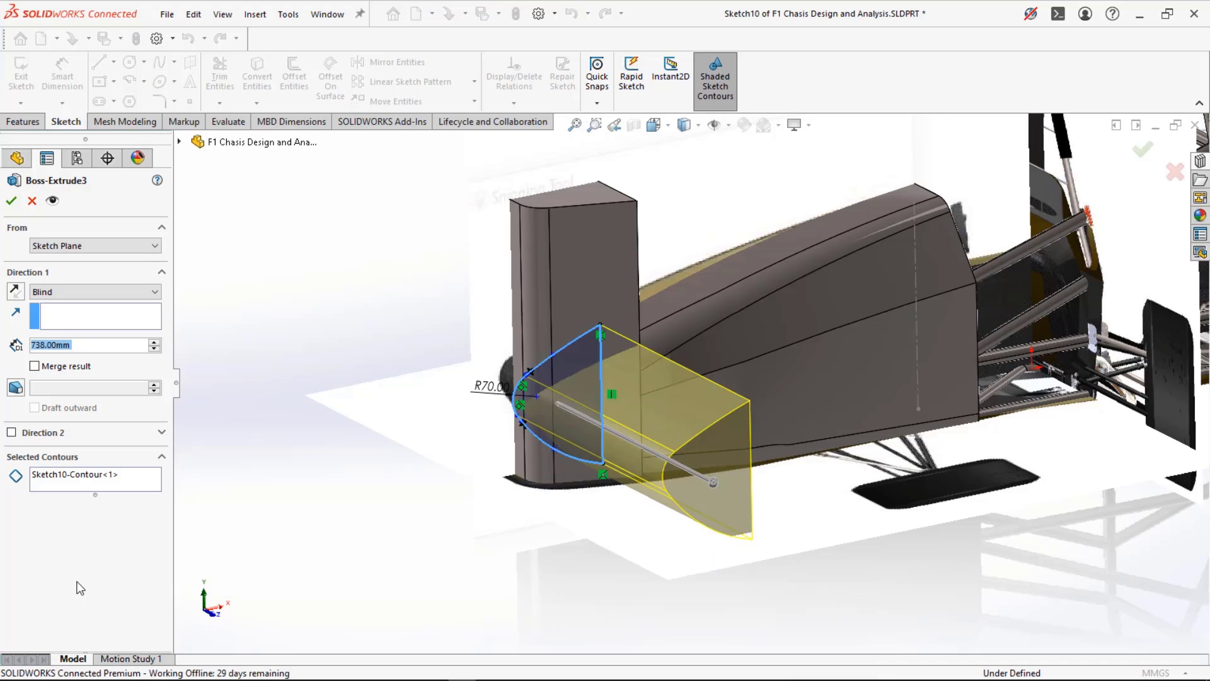
key("Return")
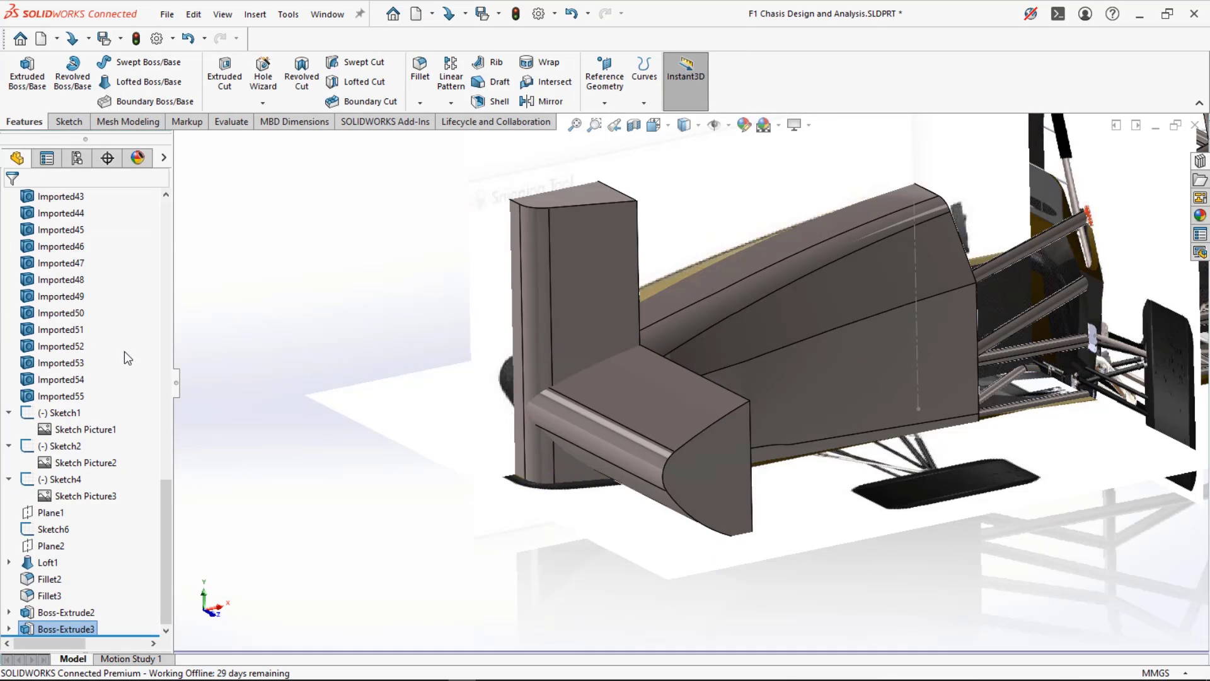
- Combine the vertical and sideways nose extrusions with the Common operation, keeping only their overlapping volume as the nose
left_click(255, 14)
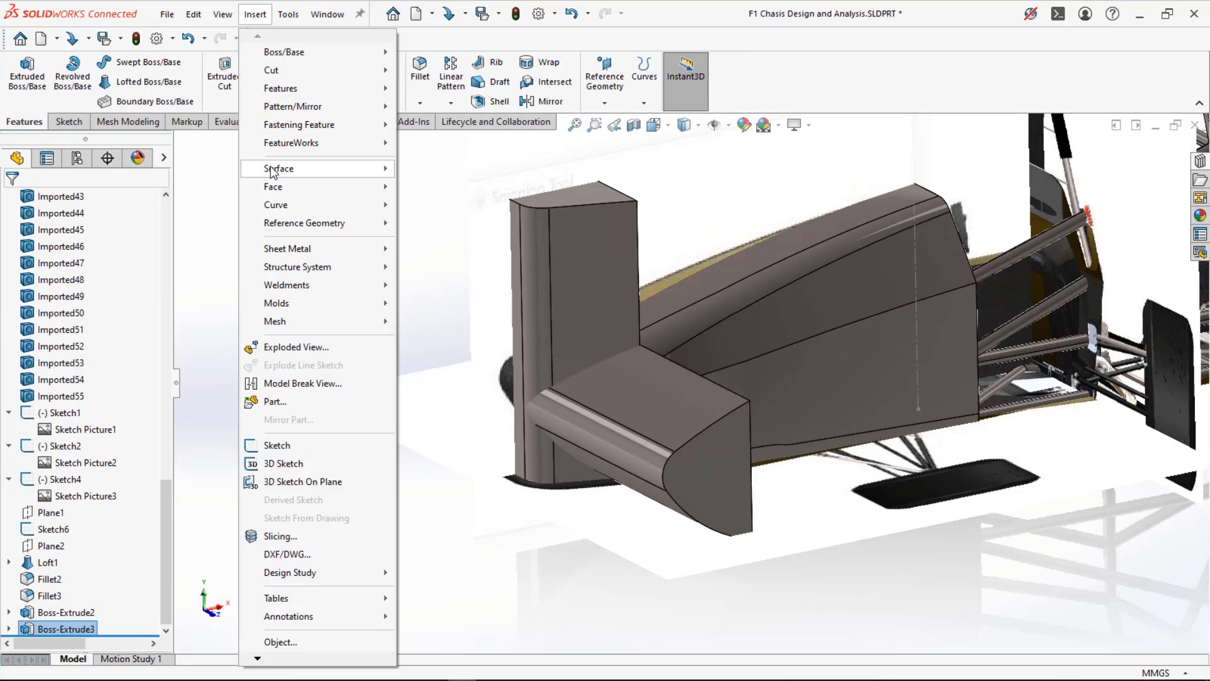
mouse_move(280, 89)
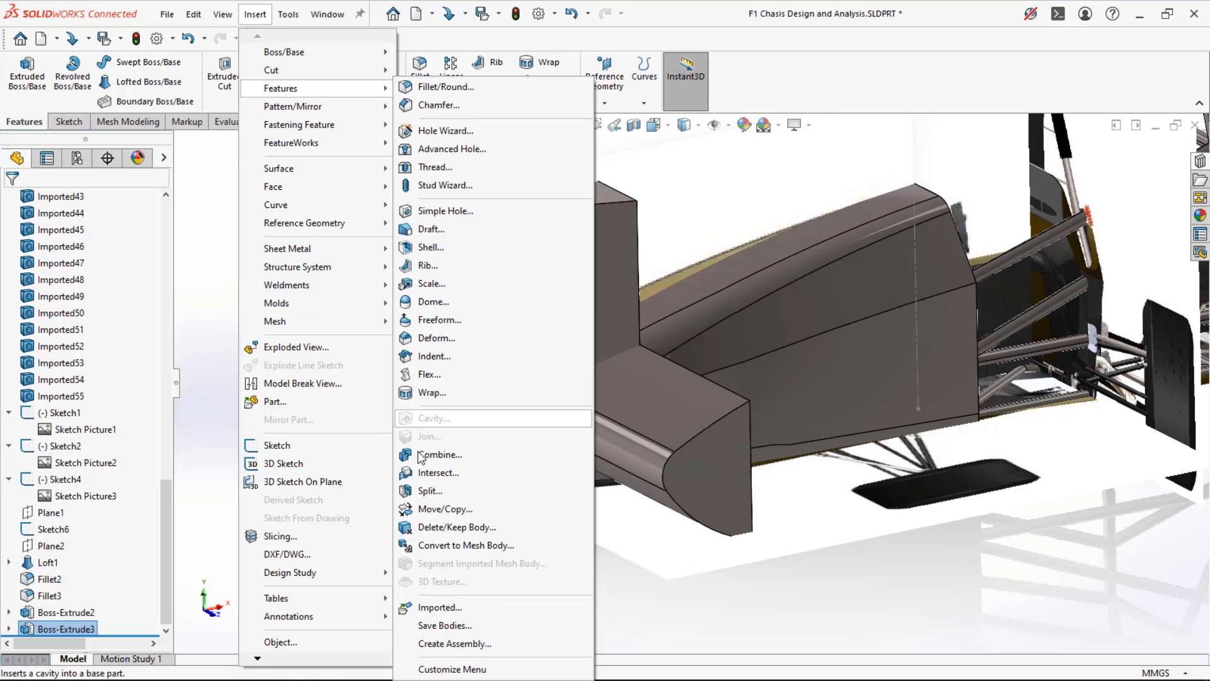
left_click(441, 457)
left_click(600, 408)
left_click(555, 298)
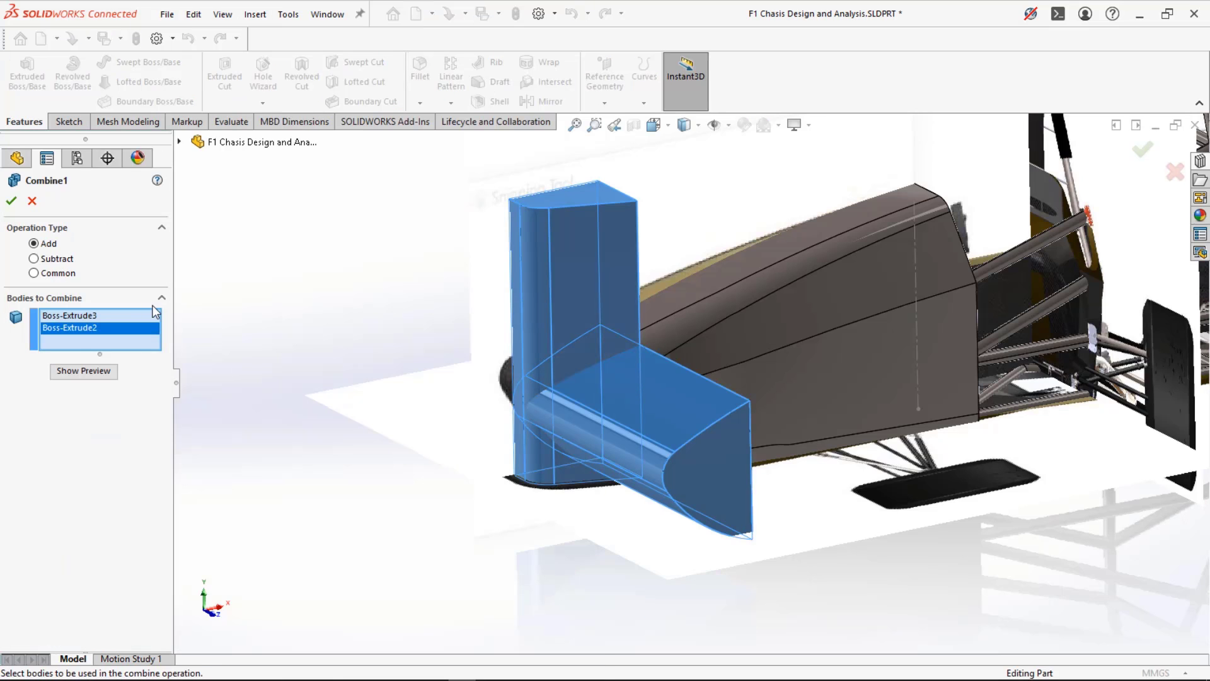
left_click(84, 371)
middle_click_drag(403, 271, 407, 296)
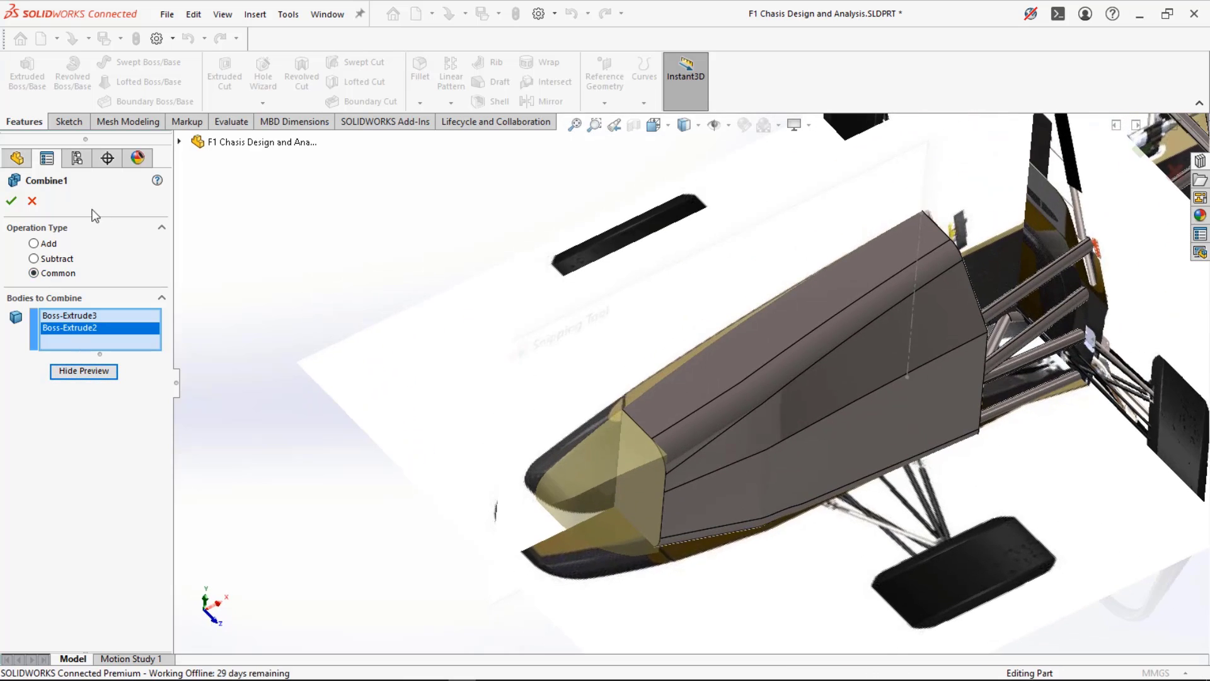
left_click(11, 201)
middle_click_drag(299, 337, 494, 268)
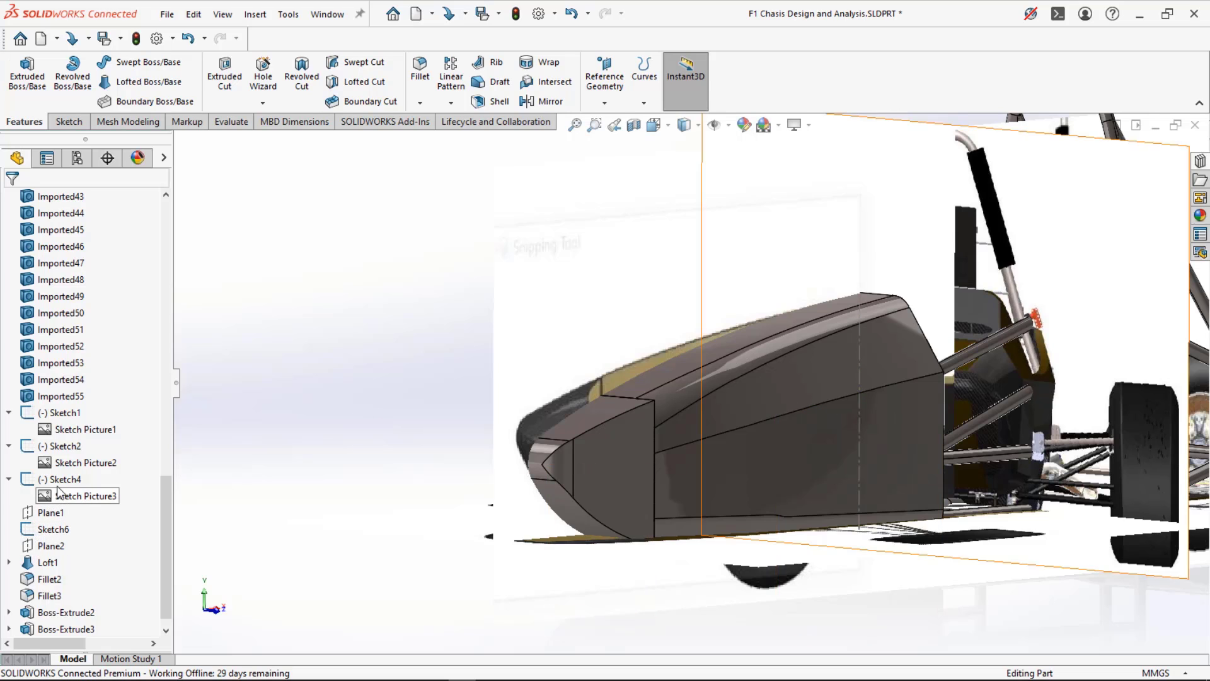
- Edit the nose's plan profile sketch under the vertical extrusion, repair its dangling references and rebuild the nose
scroll(46, 610, "down", 1)
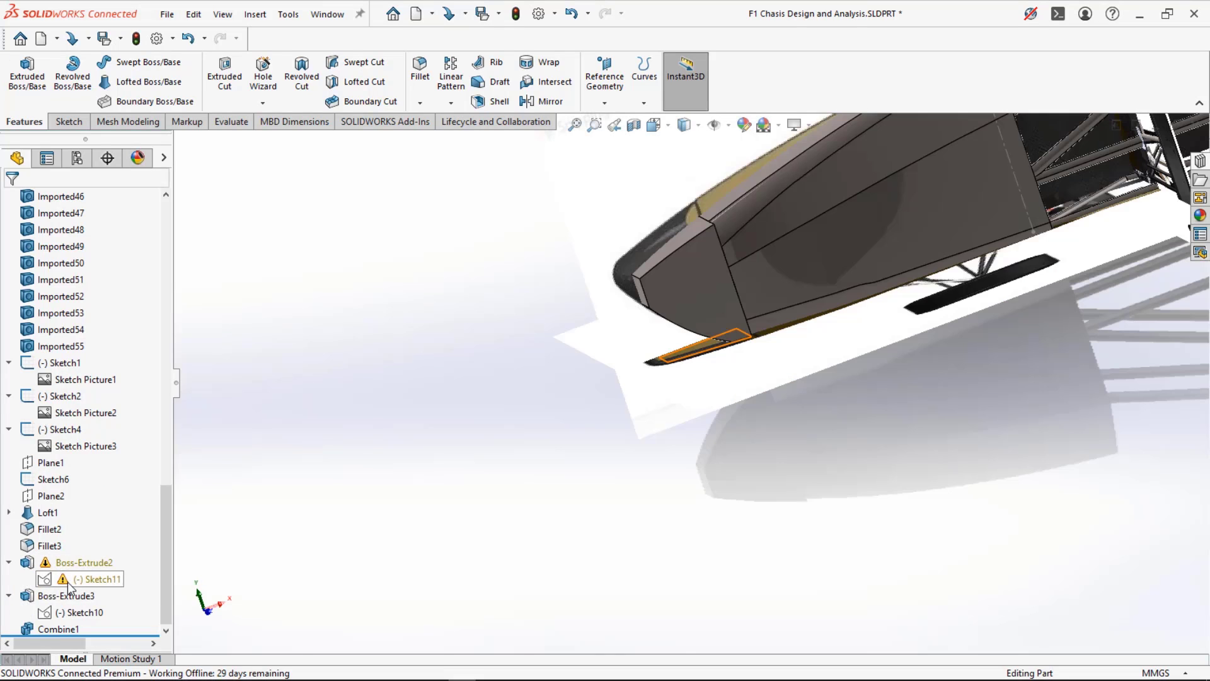
left_click(68, 580)
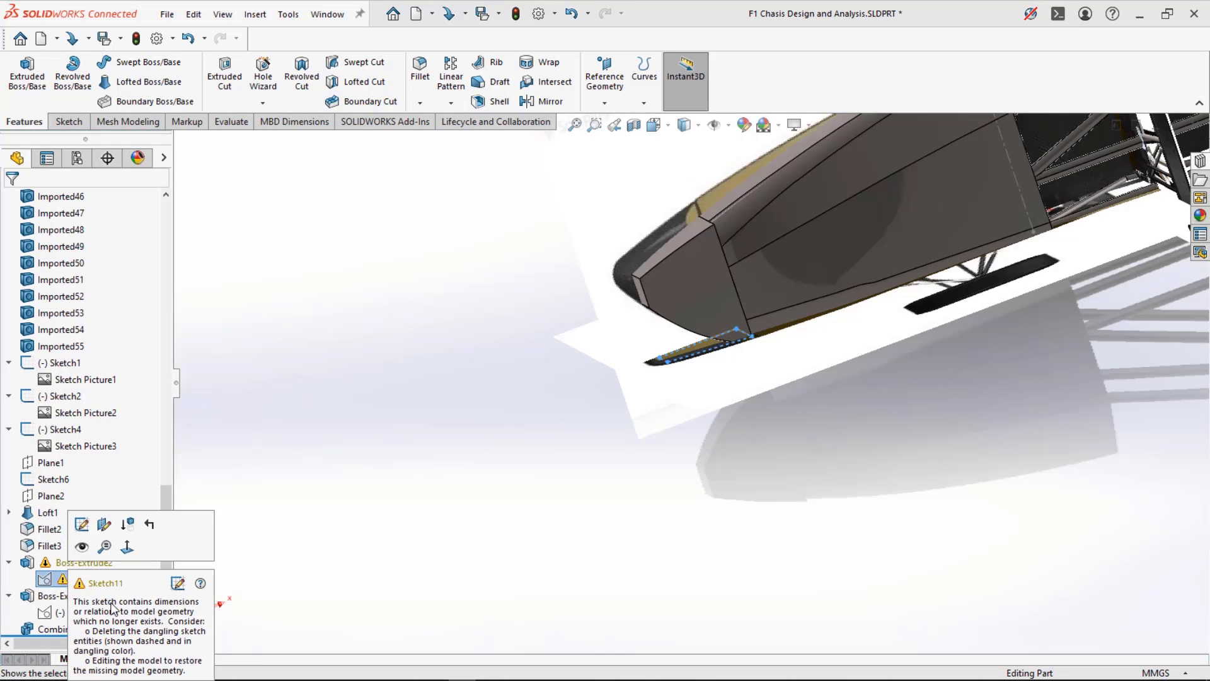
left_click(83, 523)
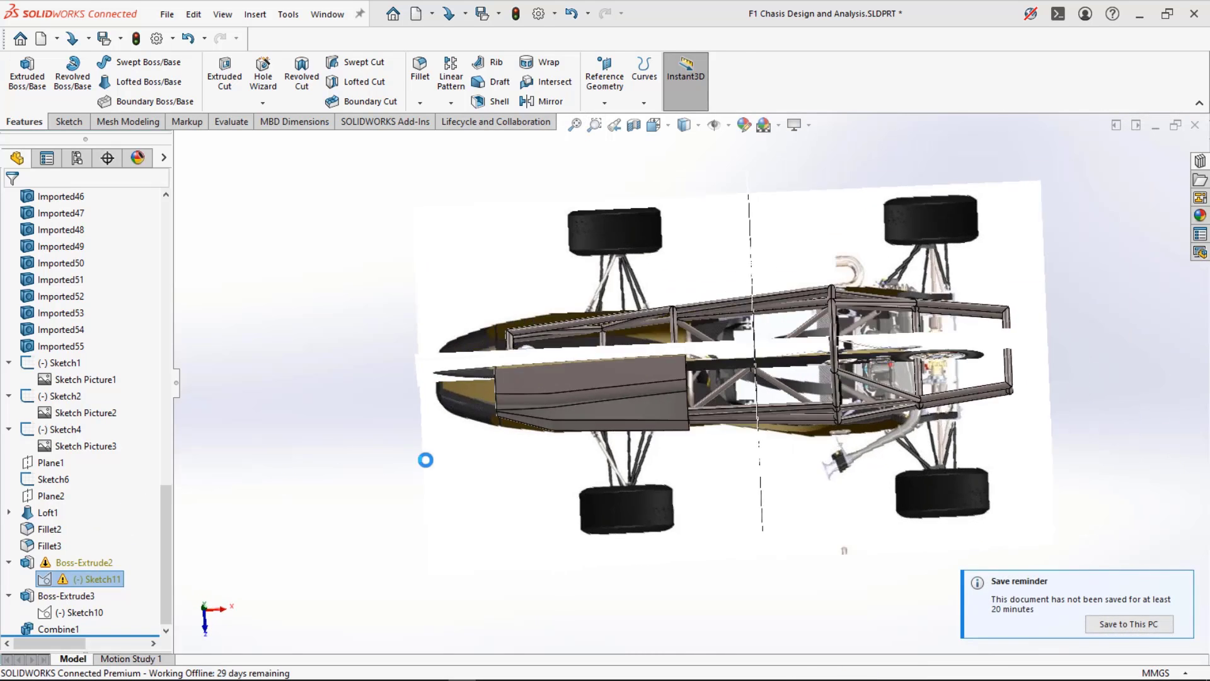
left_click(1143, 155)
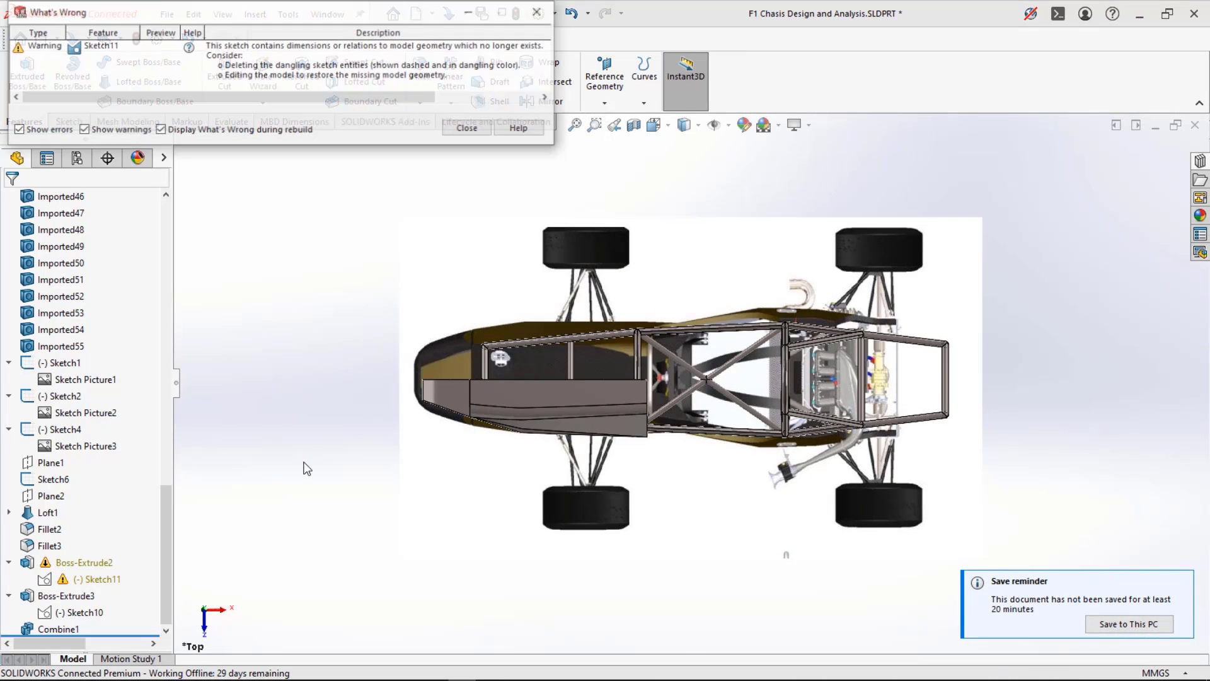
left_click(467, 128)
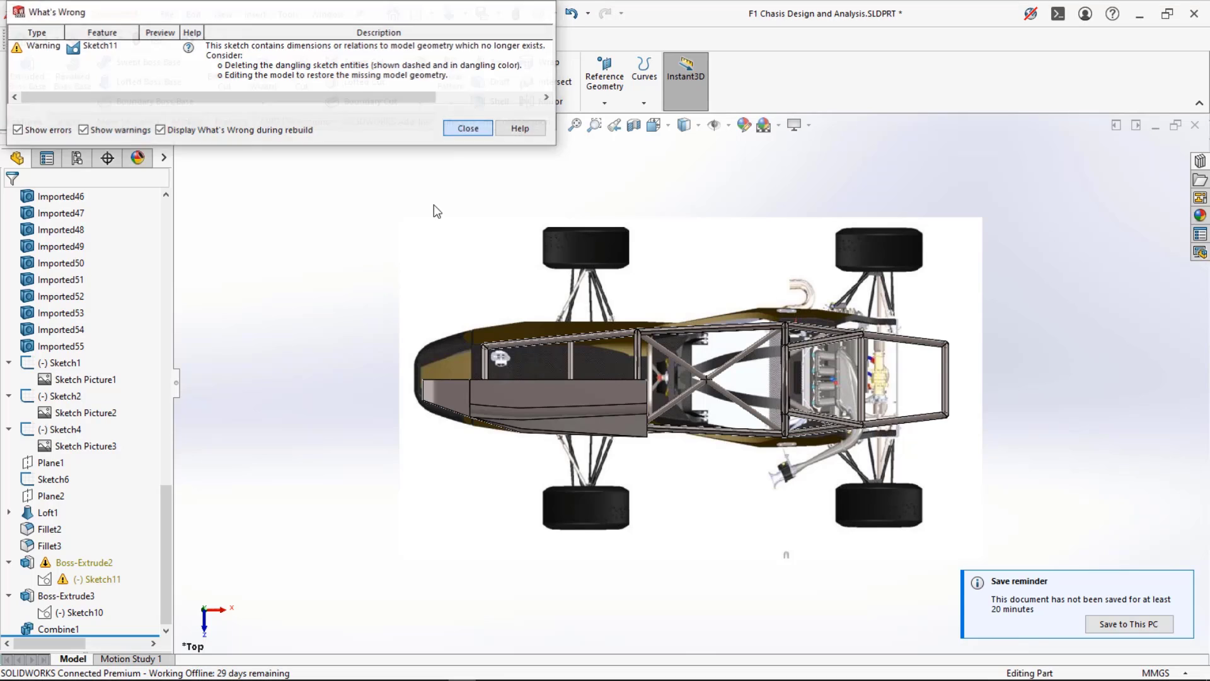
left_click(82, 580)
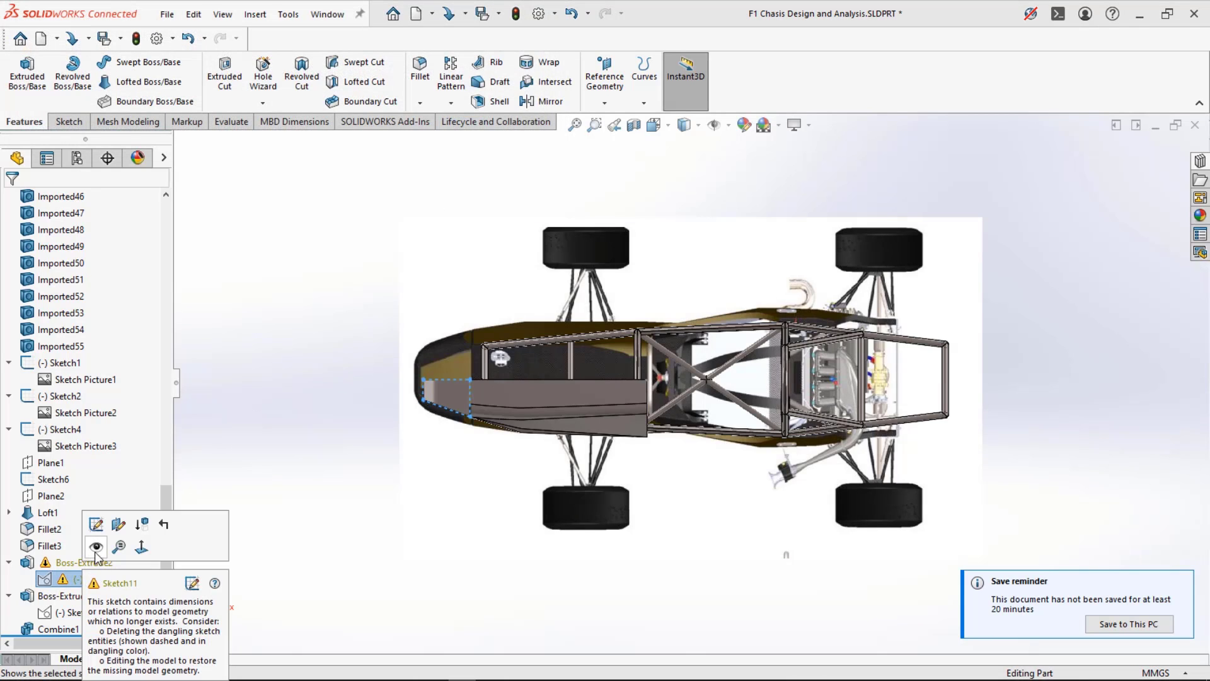
left_click(96, 523)
scroll(426, 404, "down", 3)
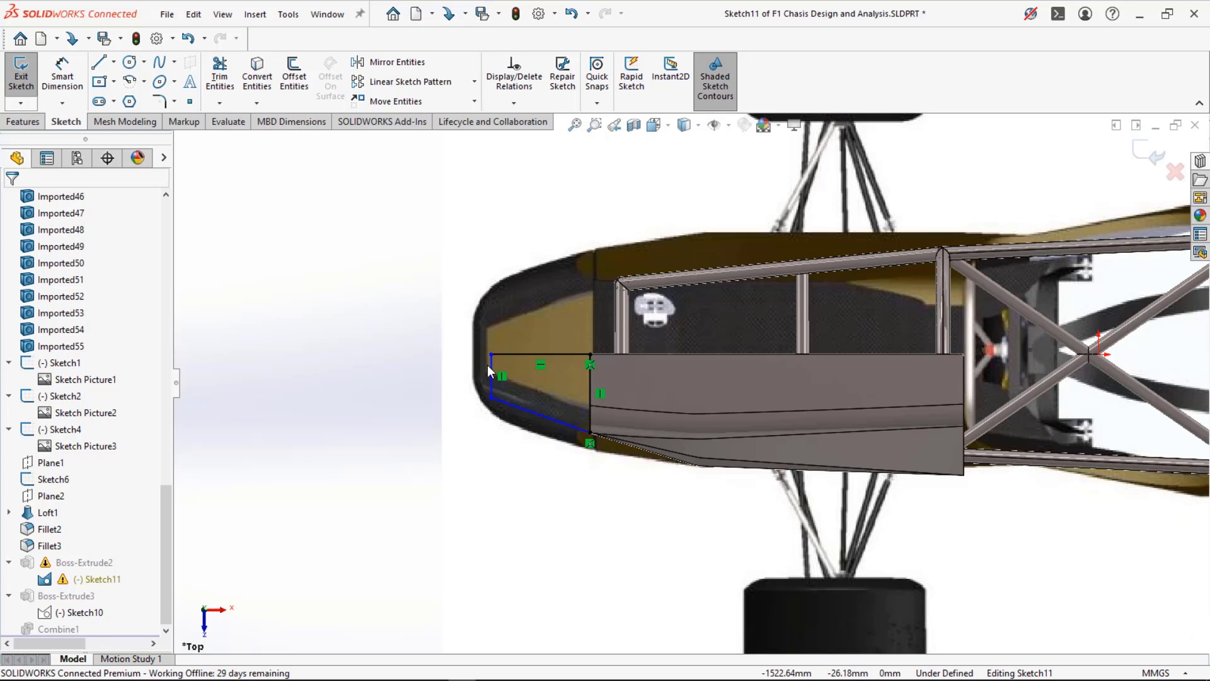
left_click(1143, 152)
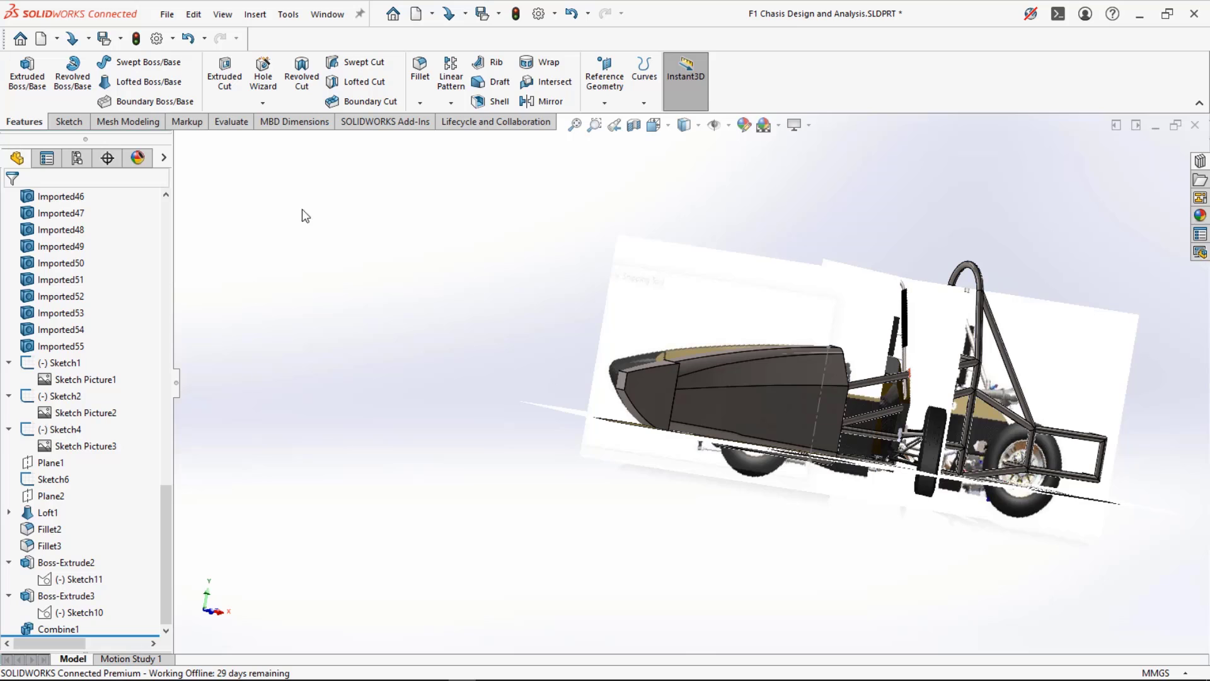
left_click(649, 370)
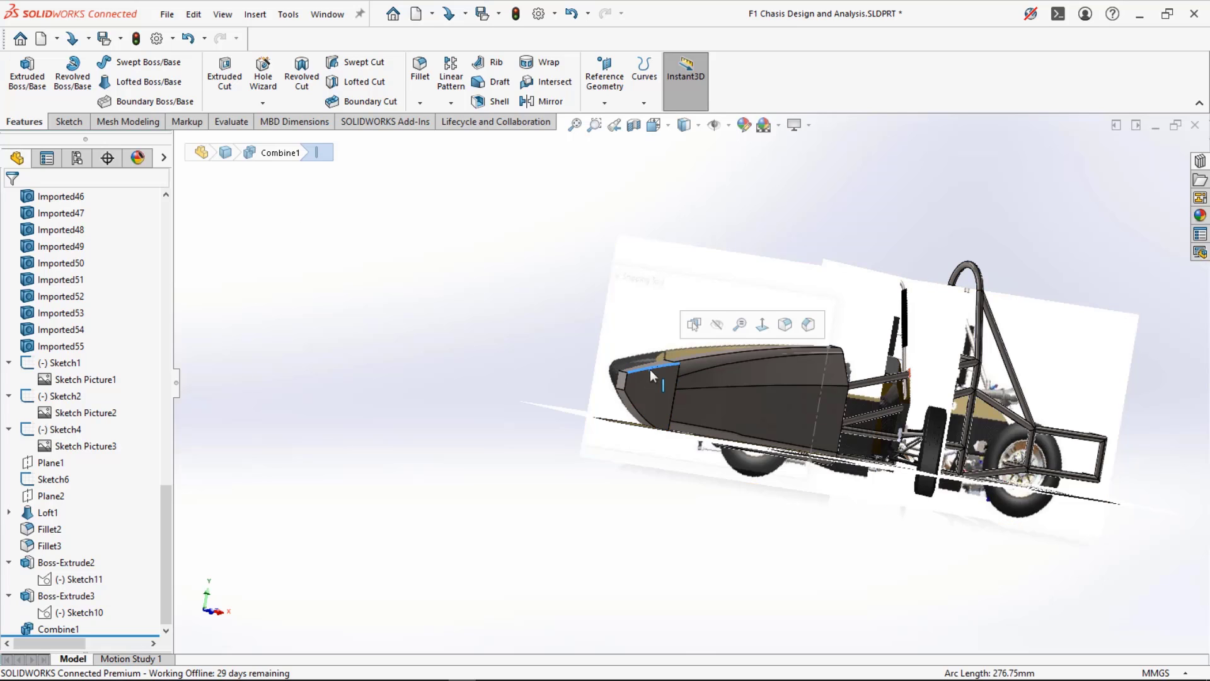
left_click(785, 329)
scroll(649, 406, "down", 5)
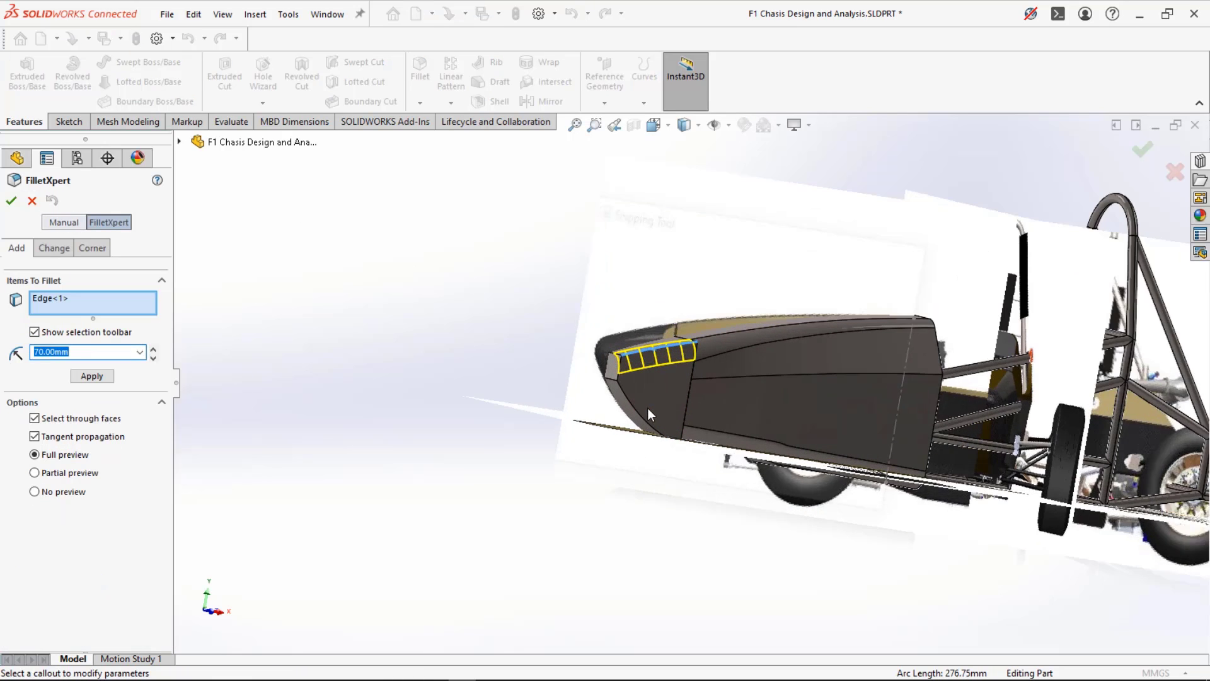
left_click(637, 414)
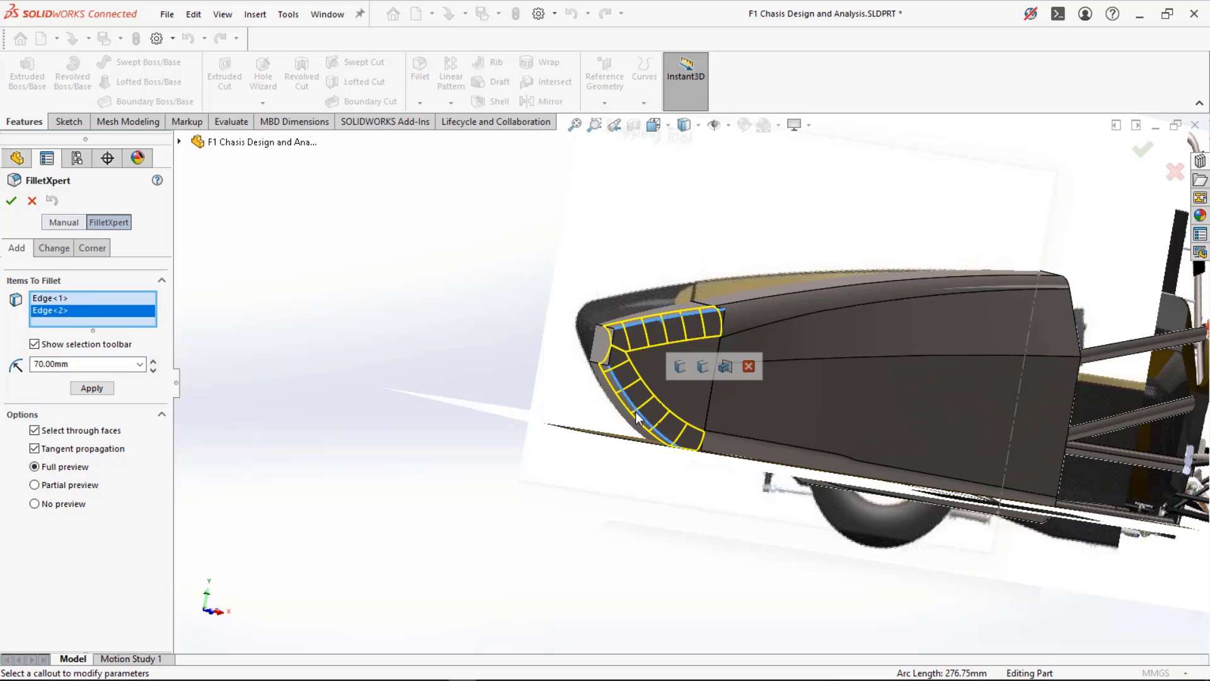
left_click(602, 369)
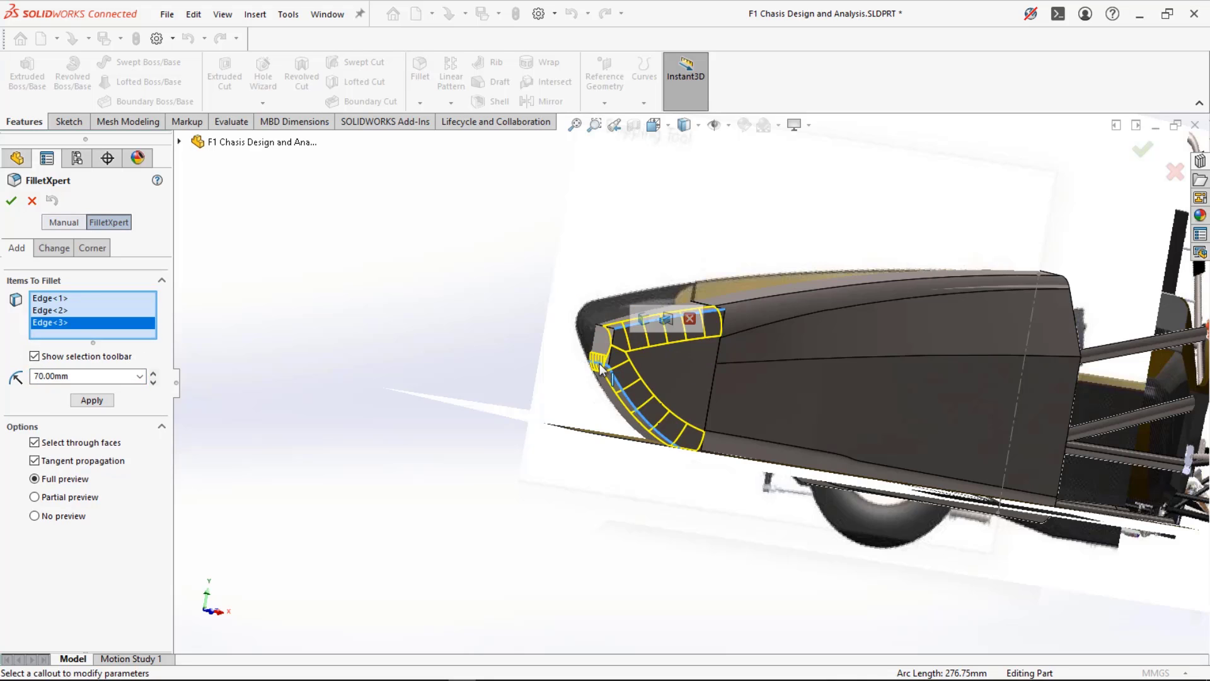
left_click(602, 369)
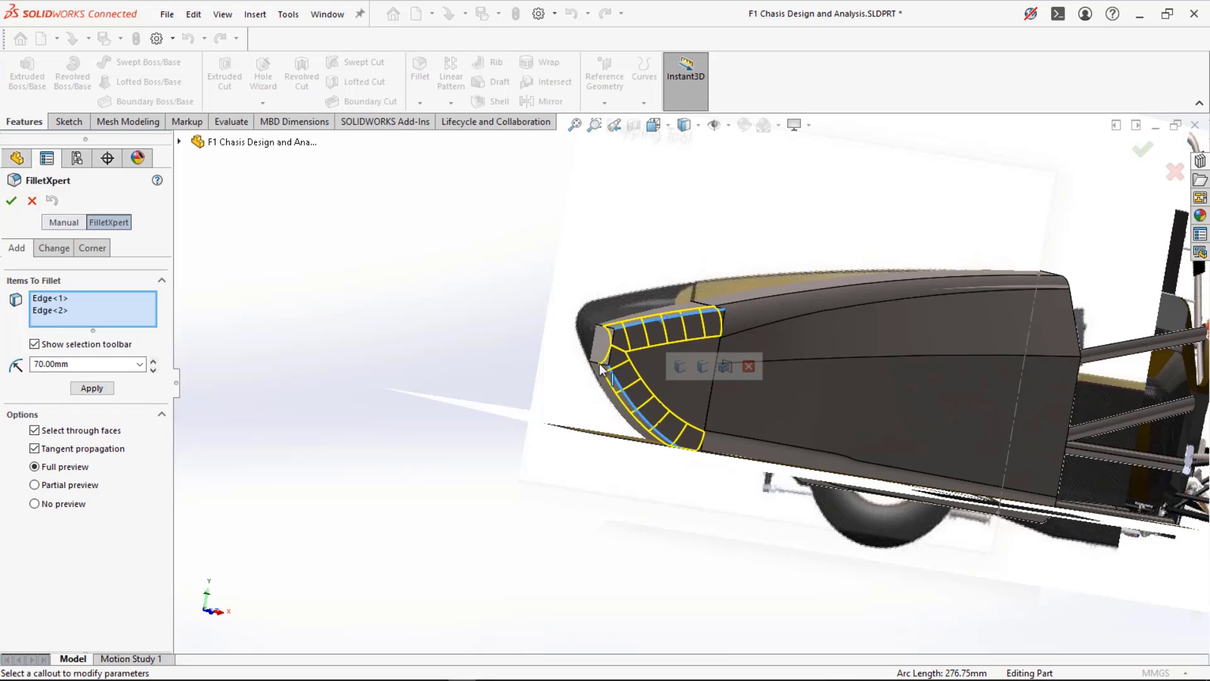
left_click(32, 201)
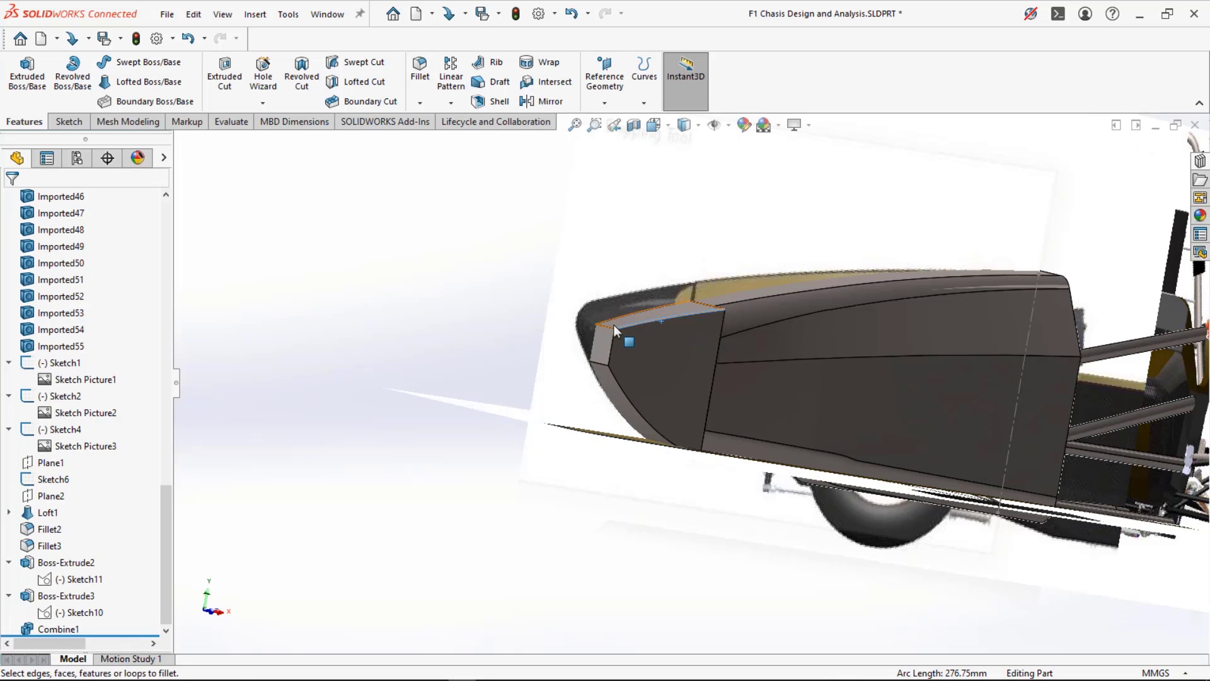
- Compare the nose's plan and side profile sketches by highlighting each of them against the model
left_click(69, 611)
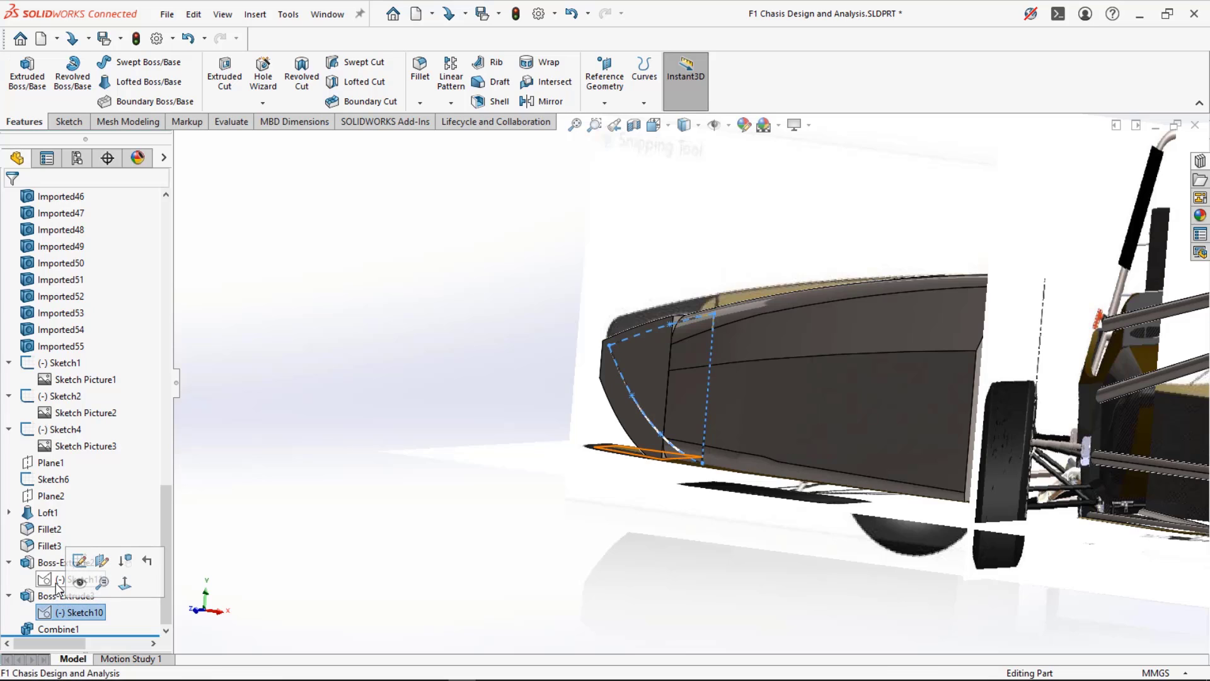
left_click(57, 583)
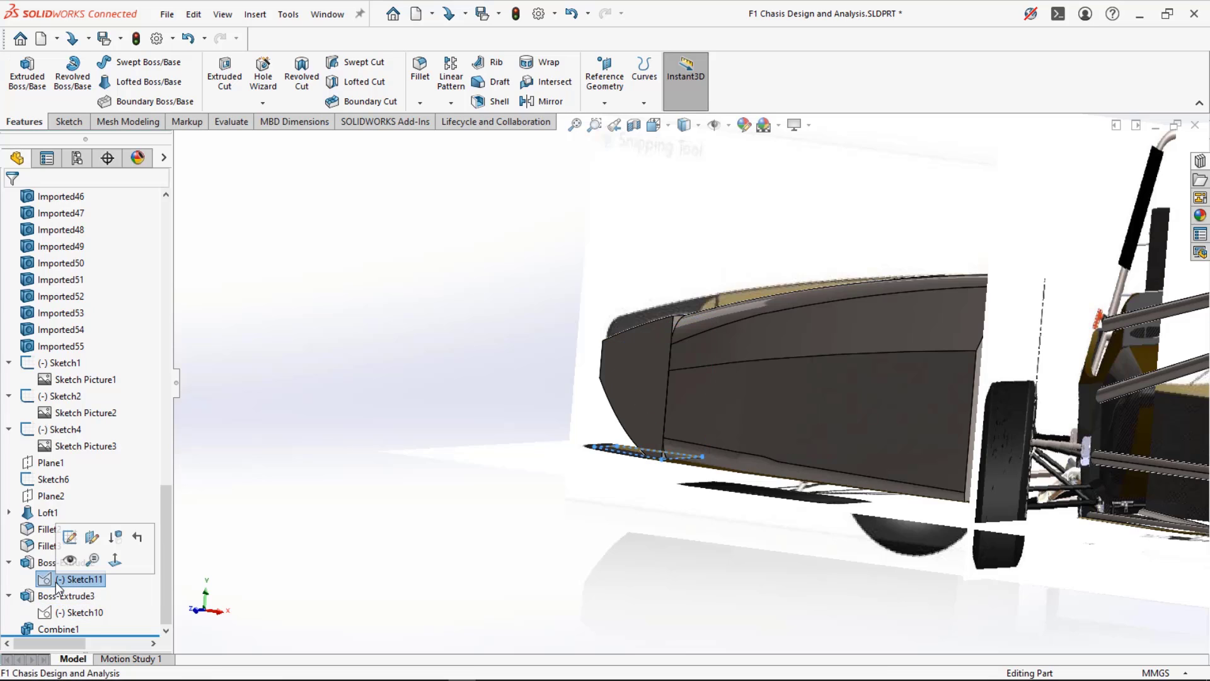
left_click(69, 612)
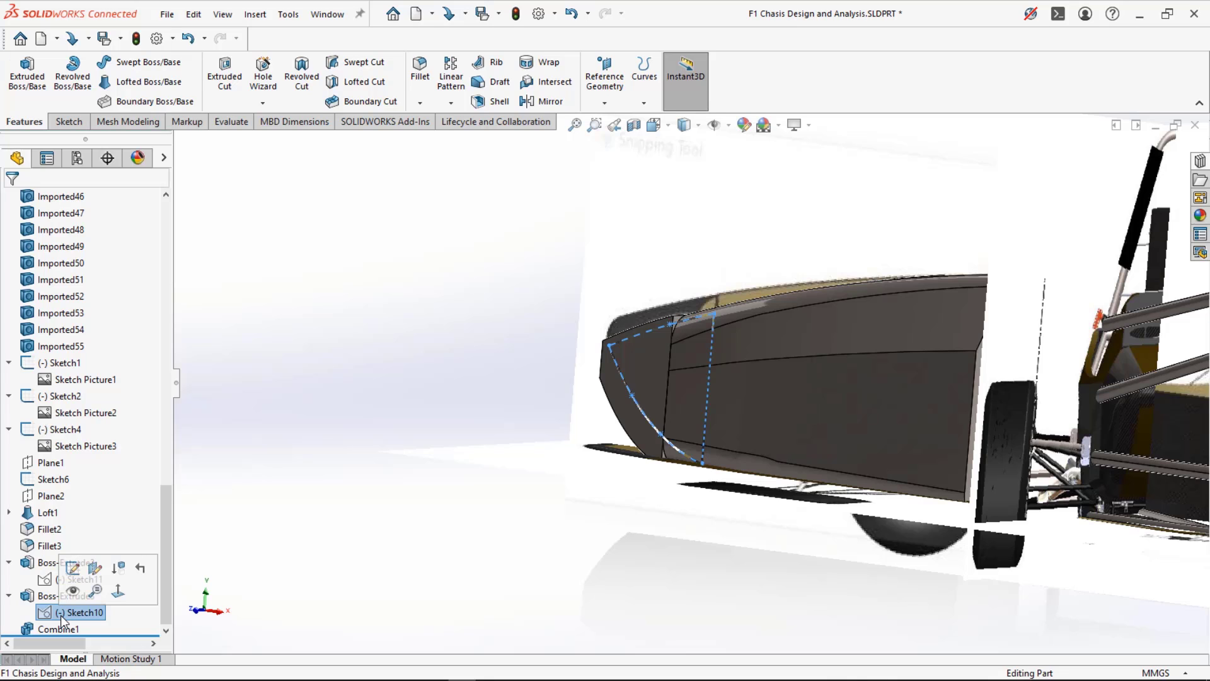
left_click(118, 591)
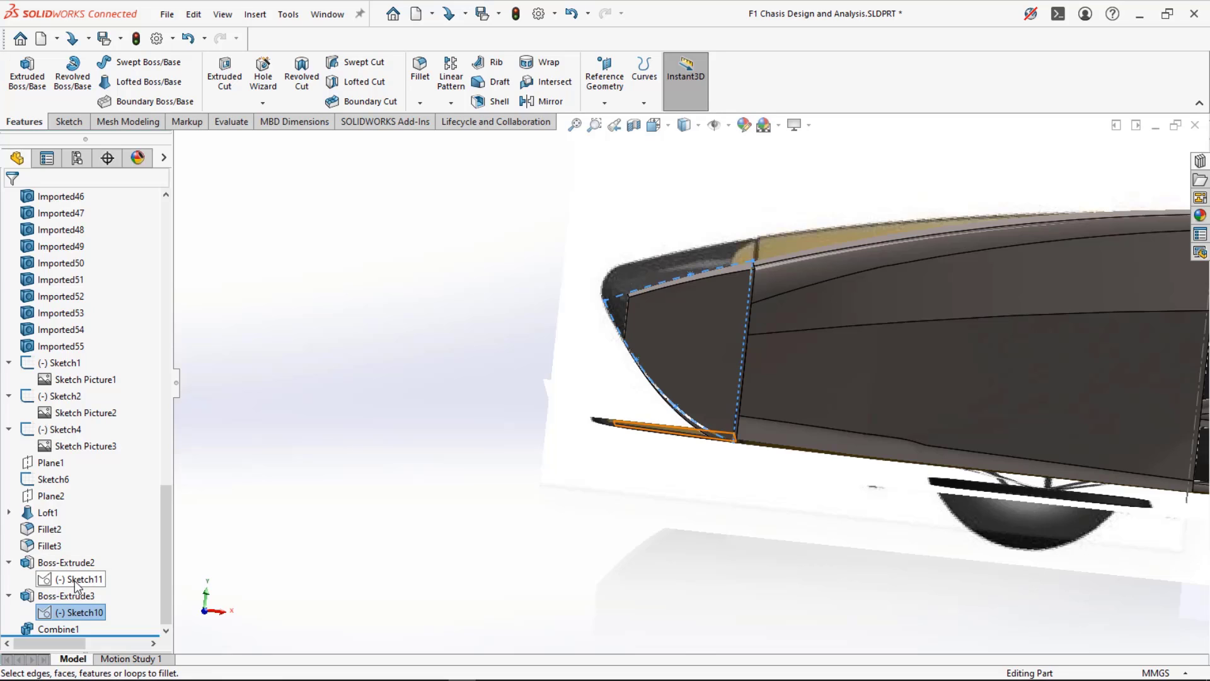
left_click(74, 580)
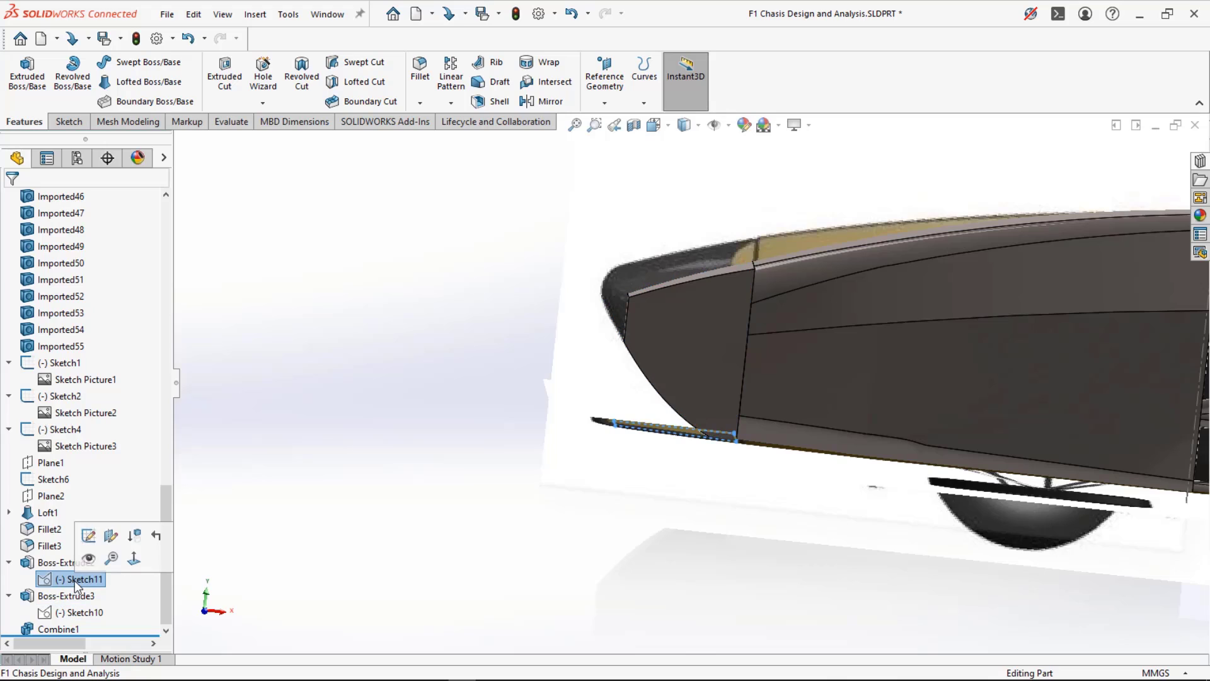
left_click(80, 614)
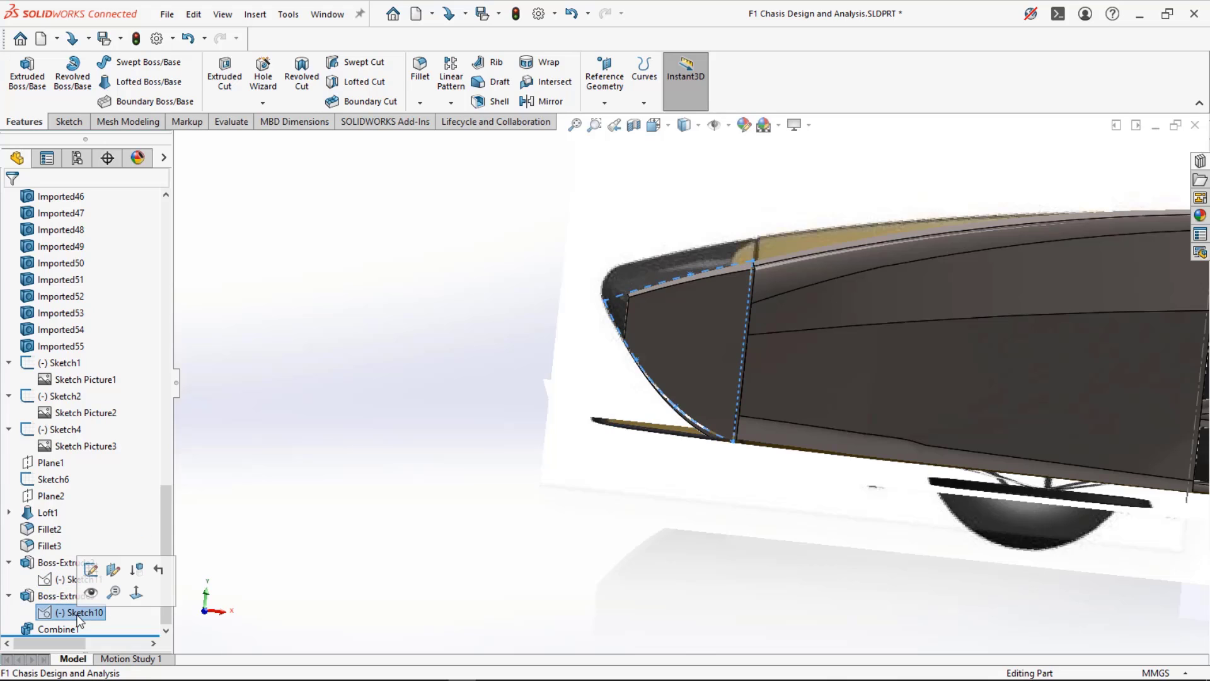
left_click(57, 579)
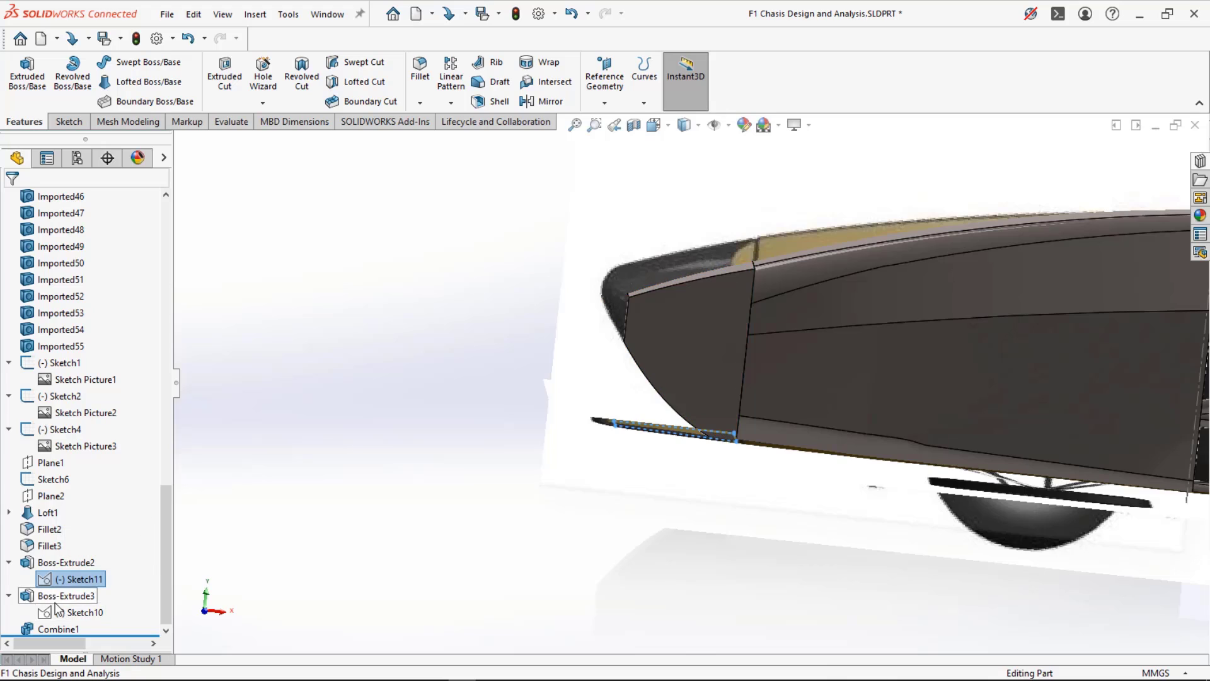
left_click(58, 610)
- Show both the plan and side profile sketches of the nose in the model
left_click(50, 580)
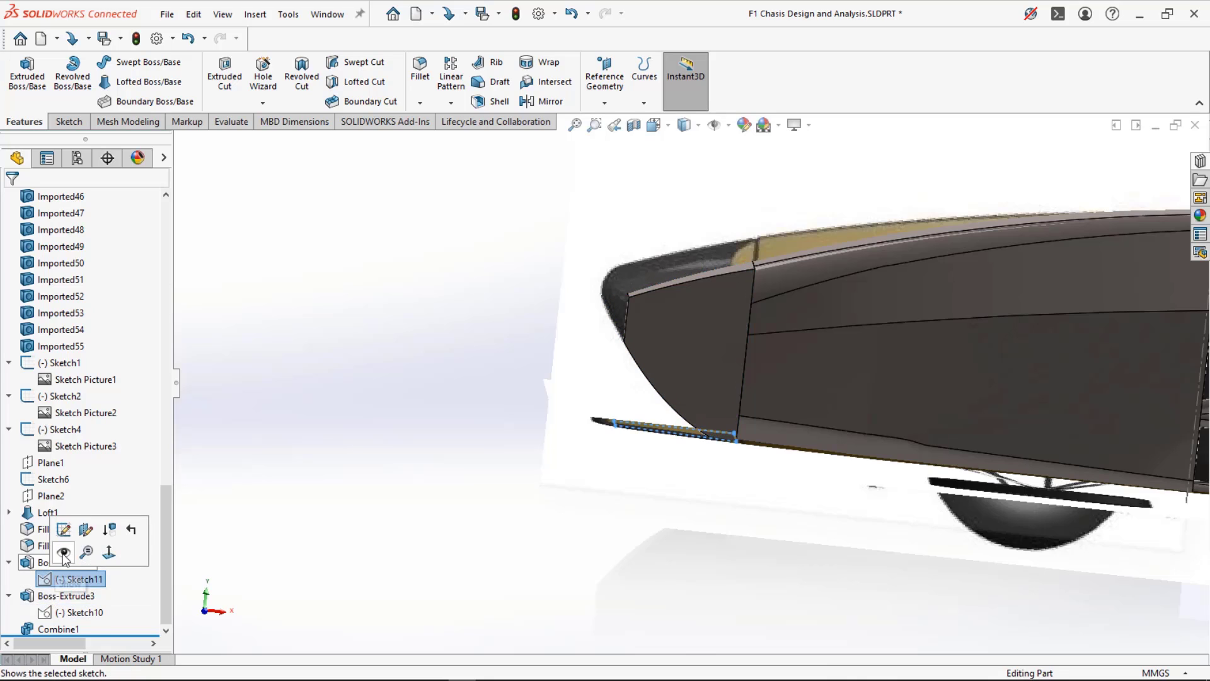
left_click(65, 553)
left_click(78, 612)
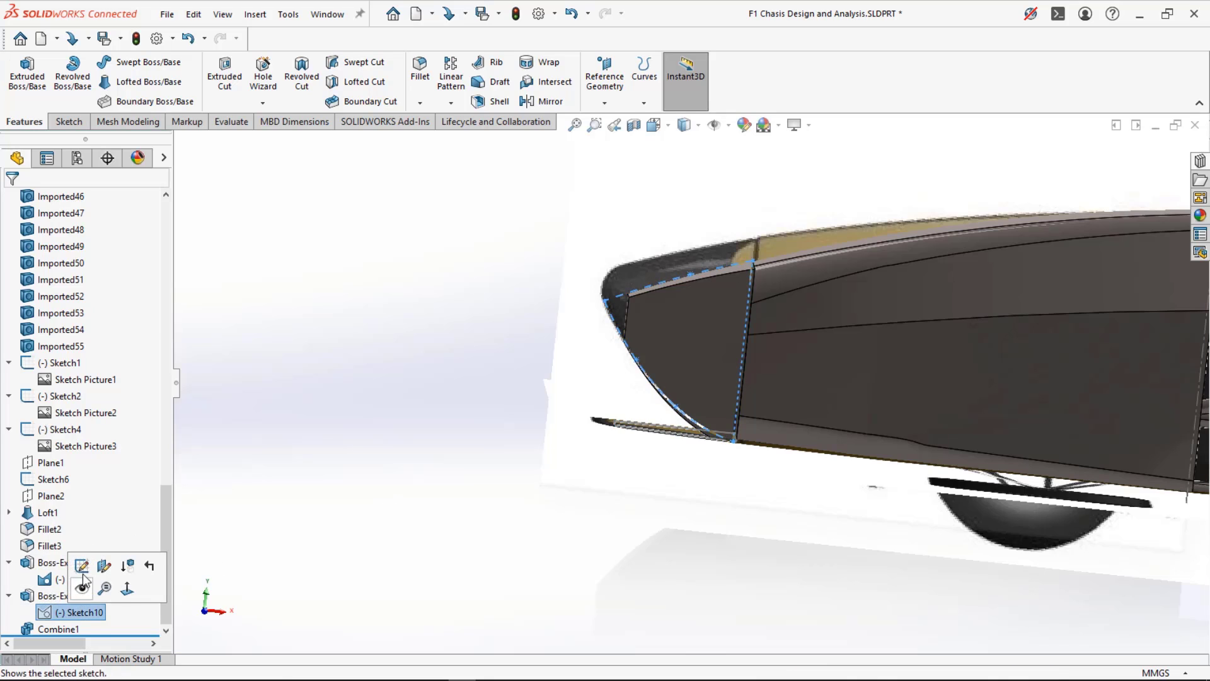
left_click(104, 565)
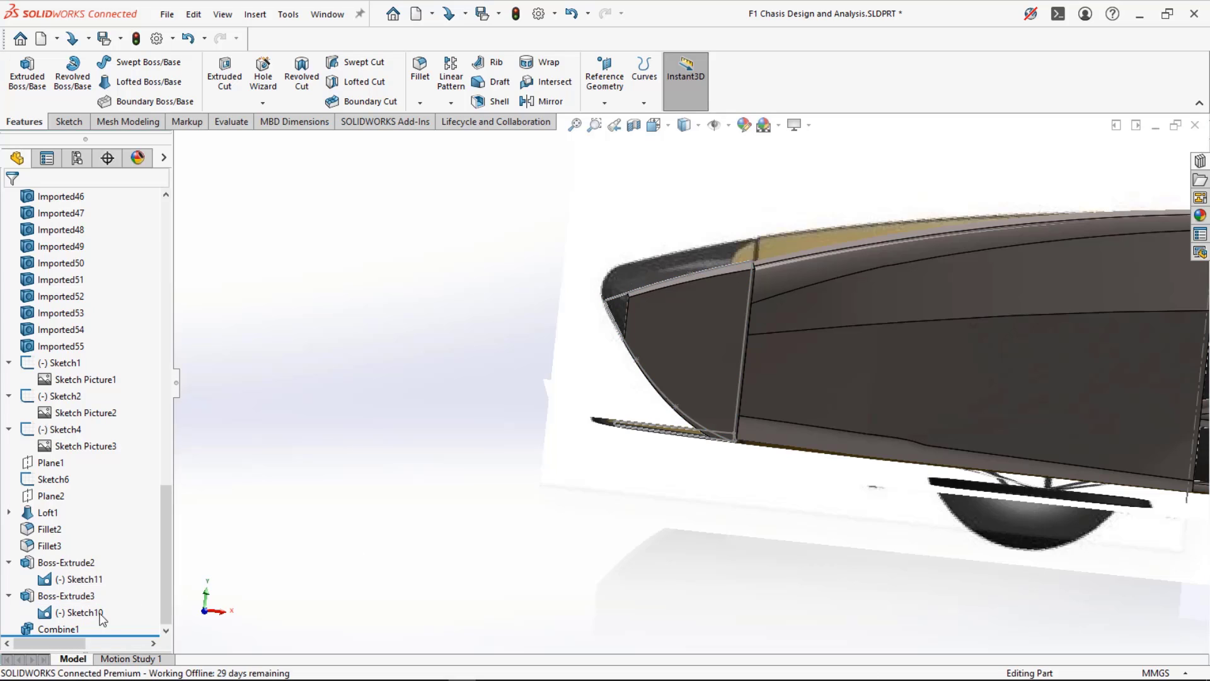
- Hide the nose's plan profile sketch, leaving the side profile sketch shown
left_click(78, 613)
left_click(74, 579)
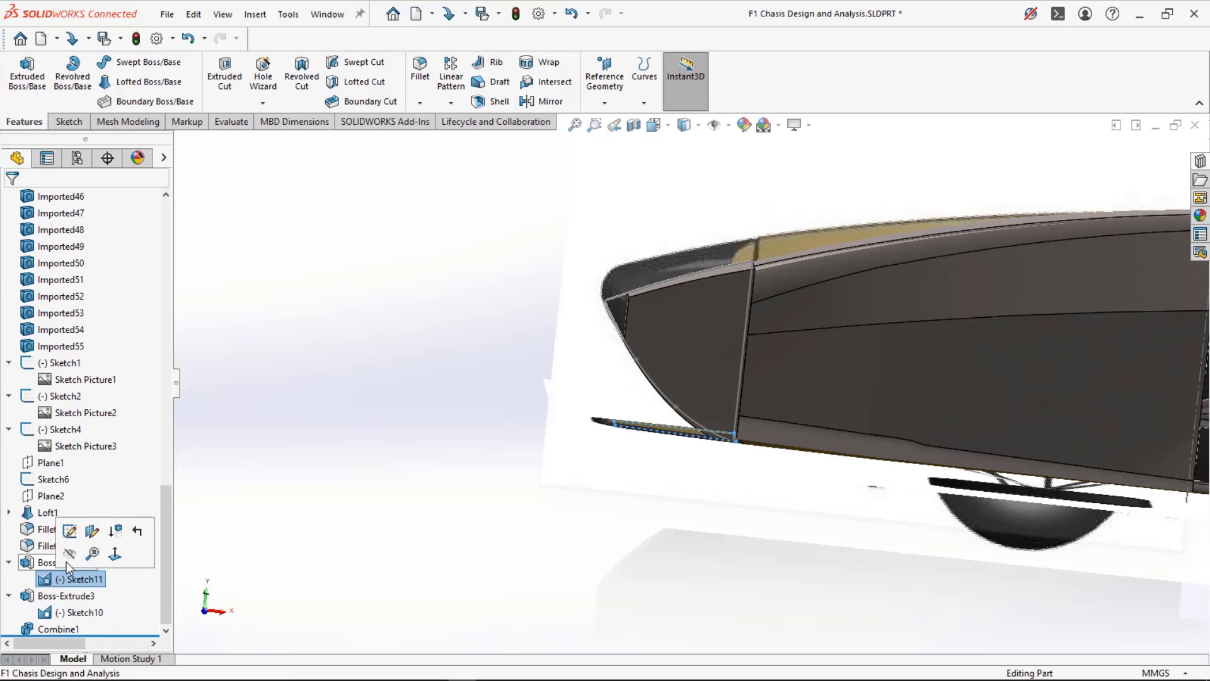
left_click(72, 549)
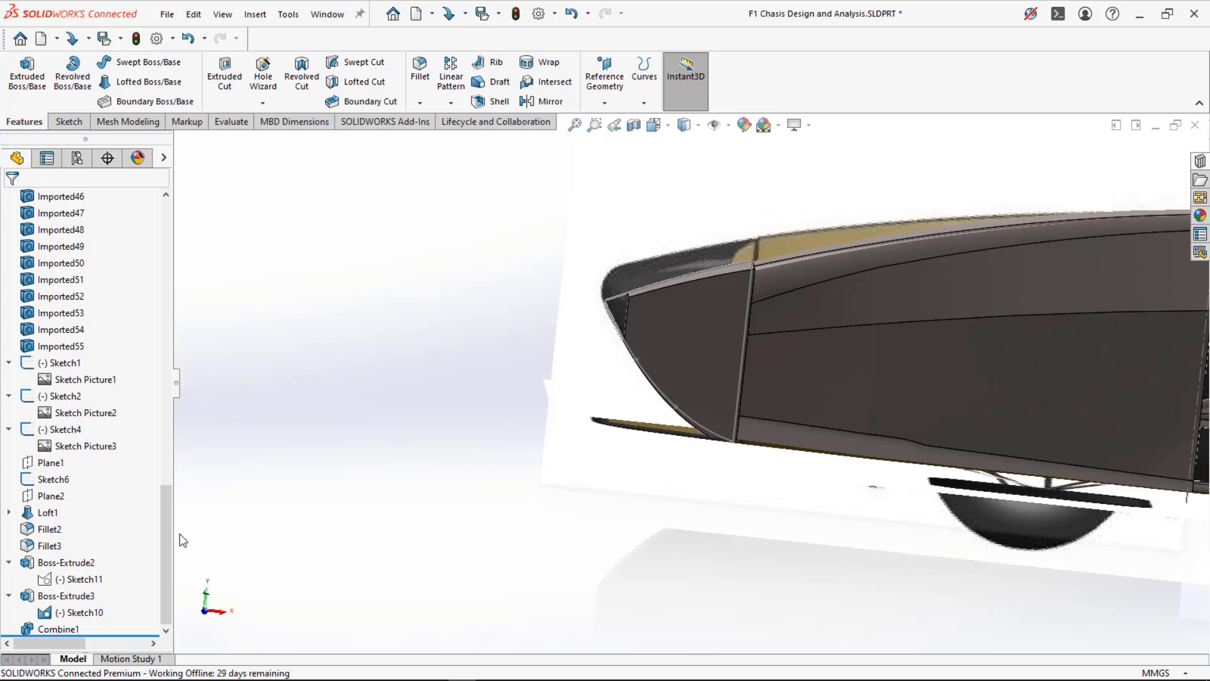
- Open the nose's plan profile sketch, check it against the top-view reference picture, and exit it
left_click(57, 579)
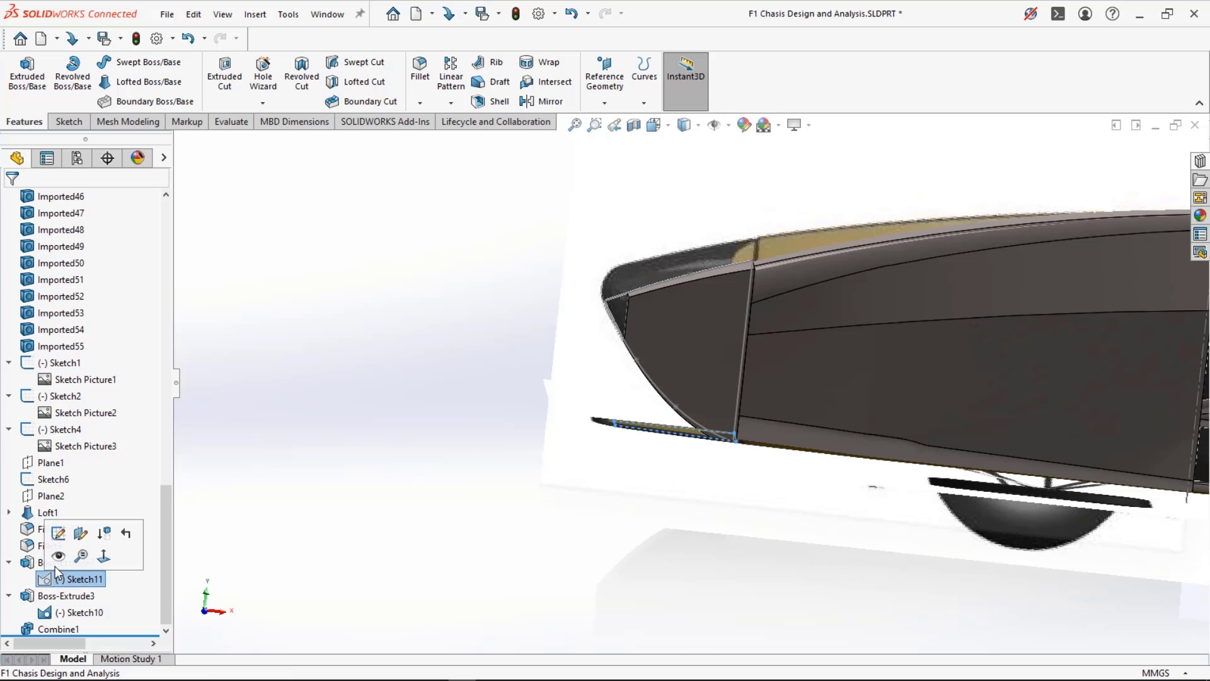
left_click(63, 535)
scroll(353, 391, "down", 3)
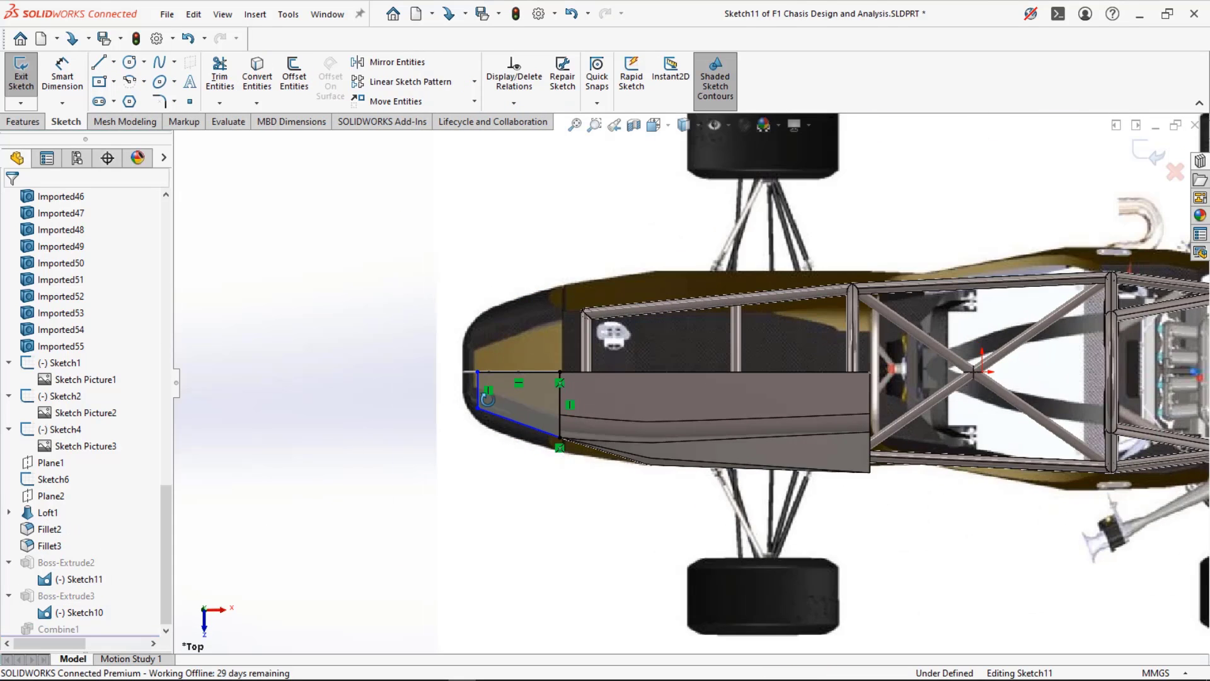
mouse_move(384, 416)
middle_mouse_down()
mouse_move(527, 434)
mouse_move(391, 435)
middle_mouse_up()
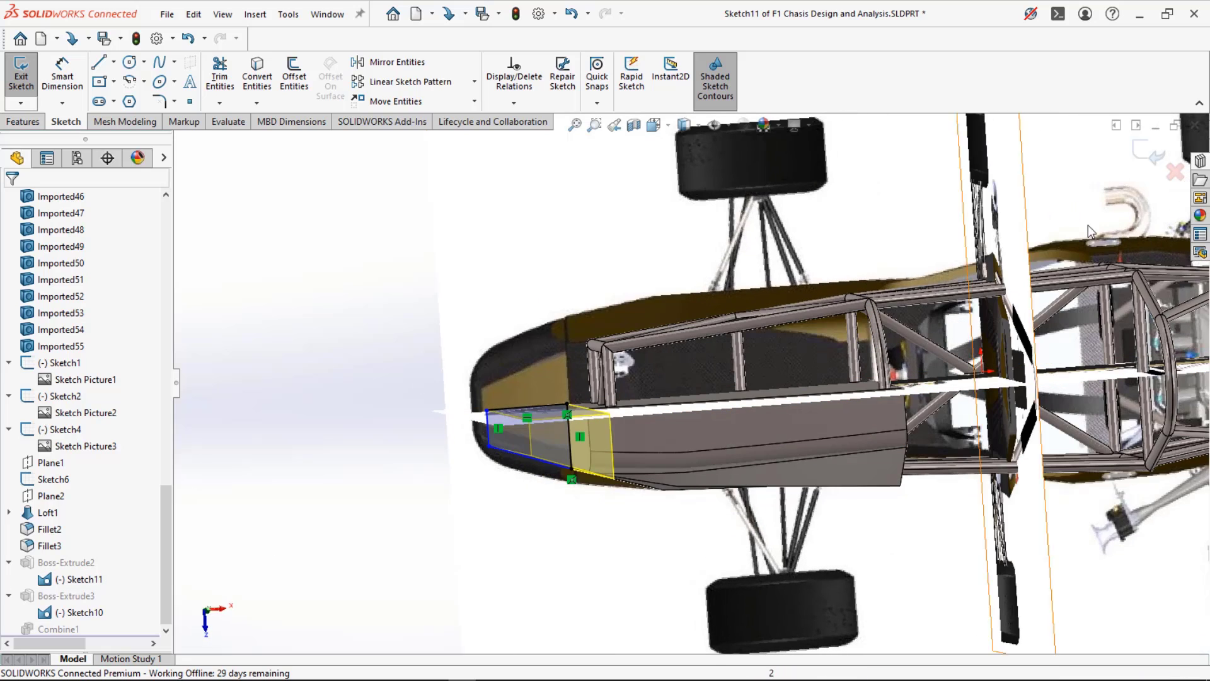
left_click(1148, 154)
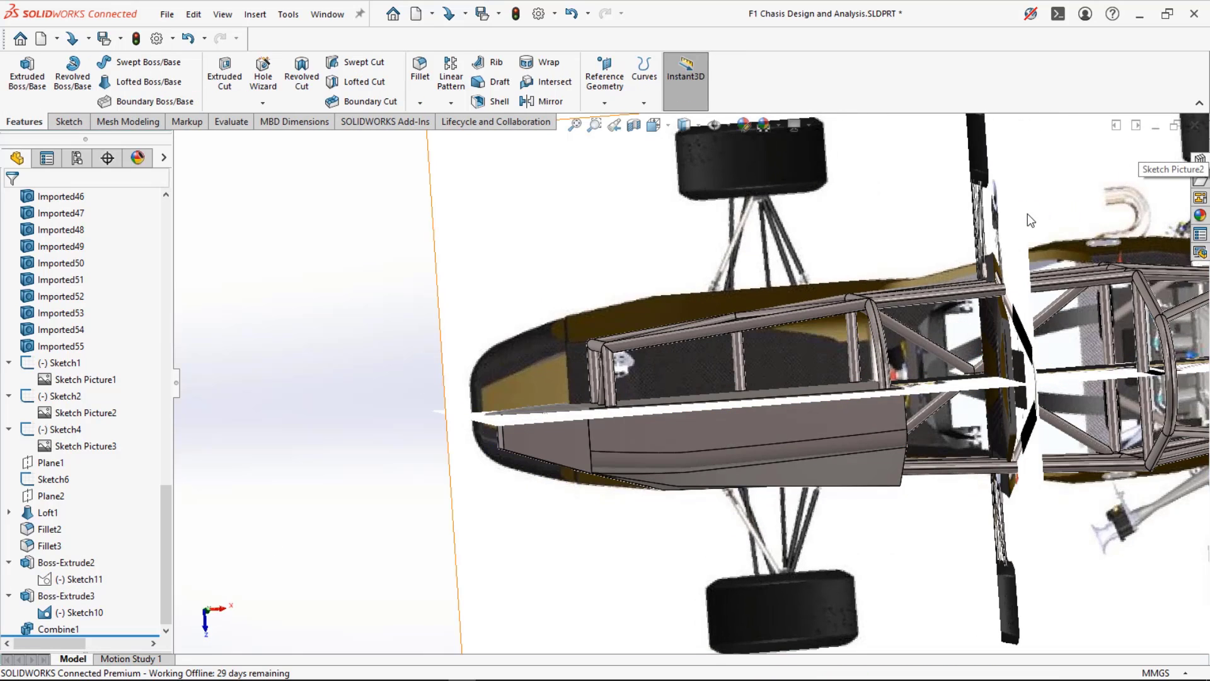
- Reorder Boss-Extrude3 ahead of Boss-Extrude2 in the feature history, and open the nose's plan profile sketch, Sketch11, for editing
mouse_move(449, 471)
middle_mouse_down()
mouse_move(400, 283)
mouse_move(220, 522)
middle_mouse_up()
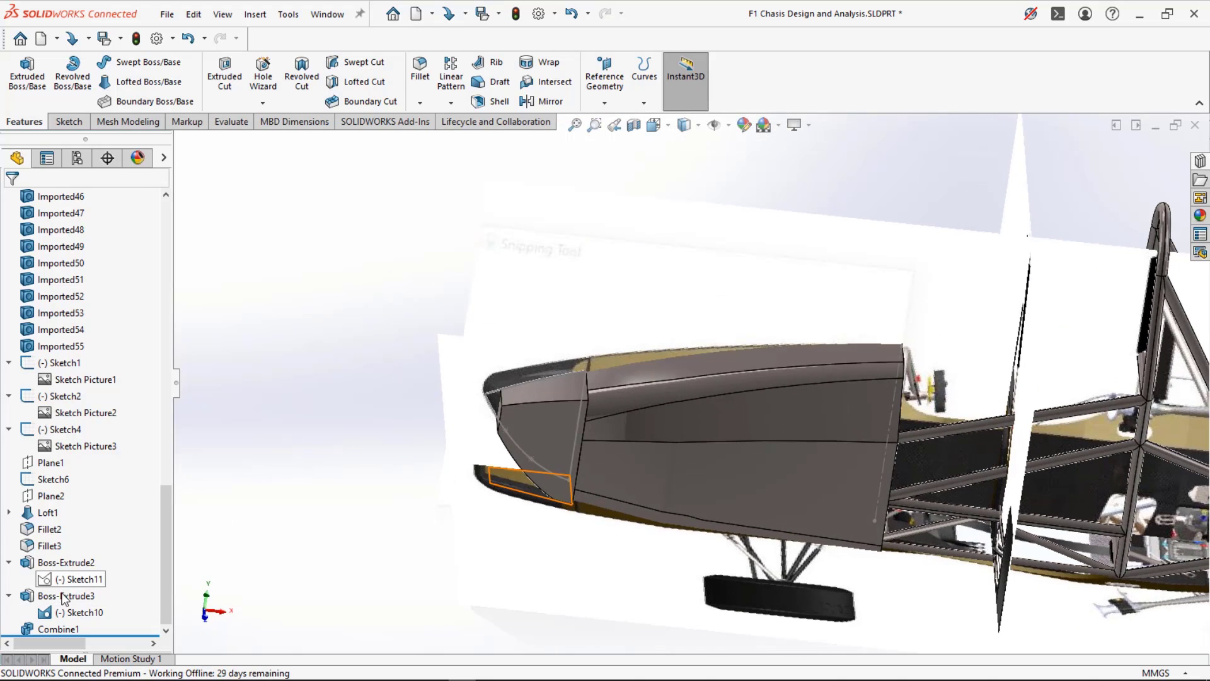
left_click_drag(63, 598, 58, 547)
left_click(70, 612)
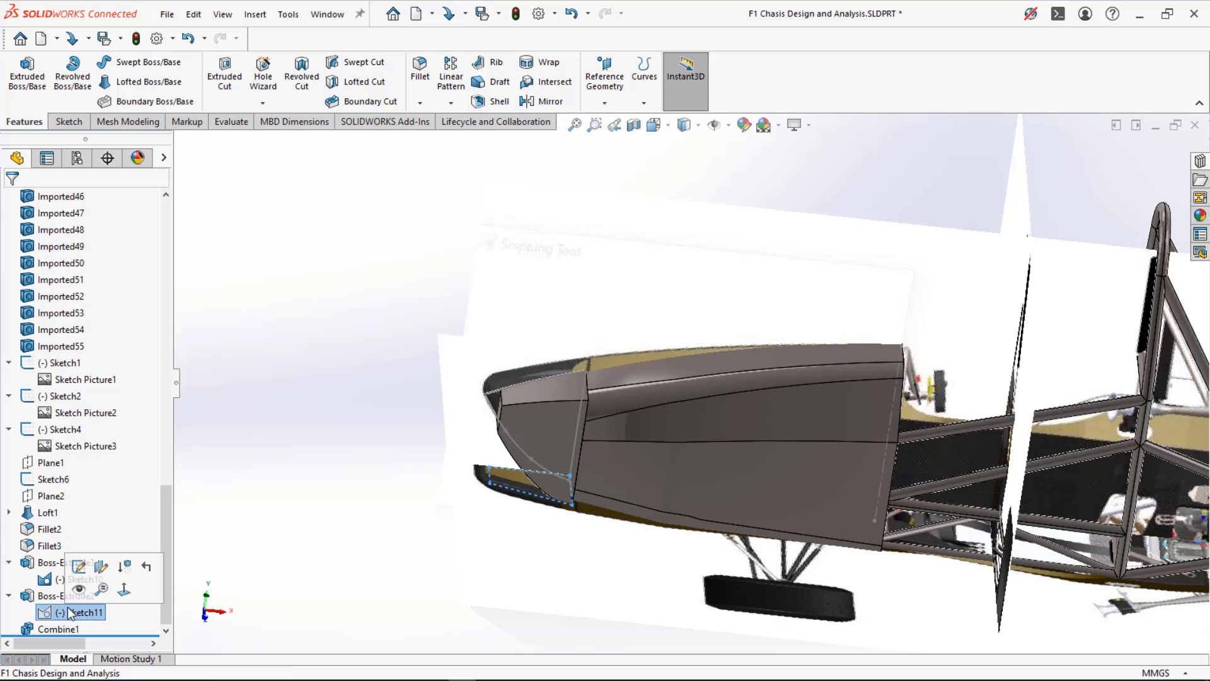
left_click(78, 566)
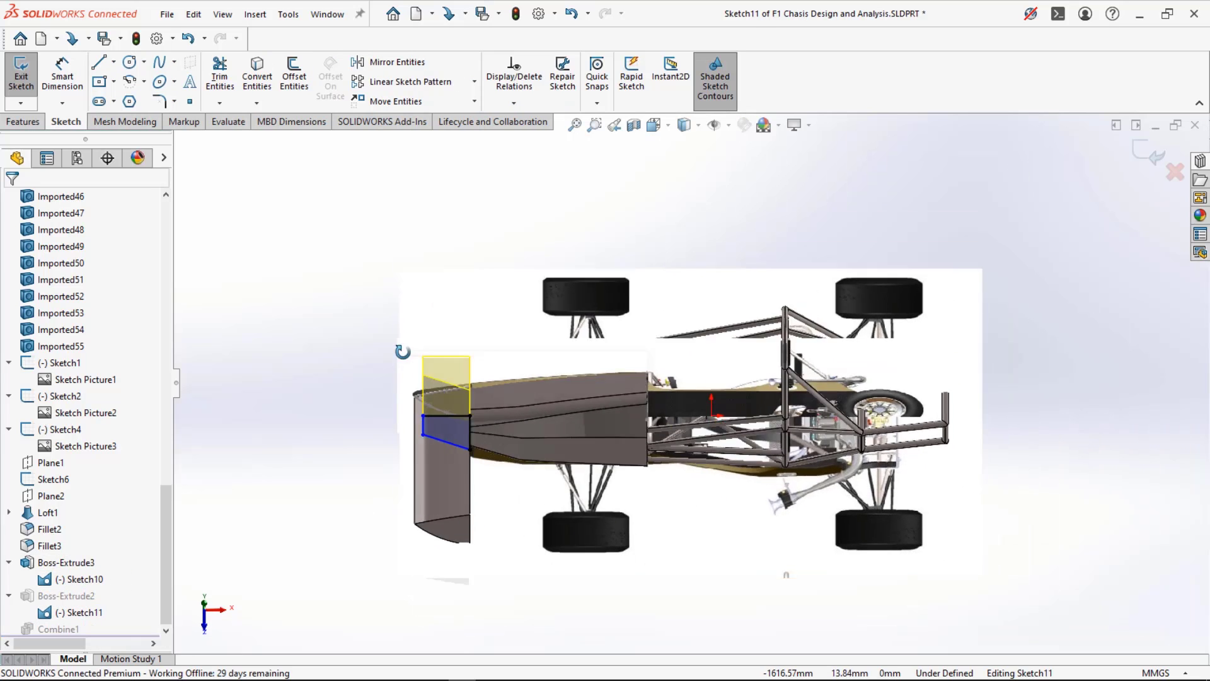
- Make the front corner point of the nose's plan profile coincident with the tip vertex of the side-profile extrusion, and exit the sketch
mouse_move(403, 351)
middle_mouse_down()
mouse_move(381, 506)
mouse_move(416, 396)
mouse_move(431, 471)
middle_mouse_up()
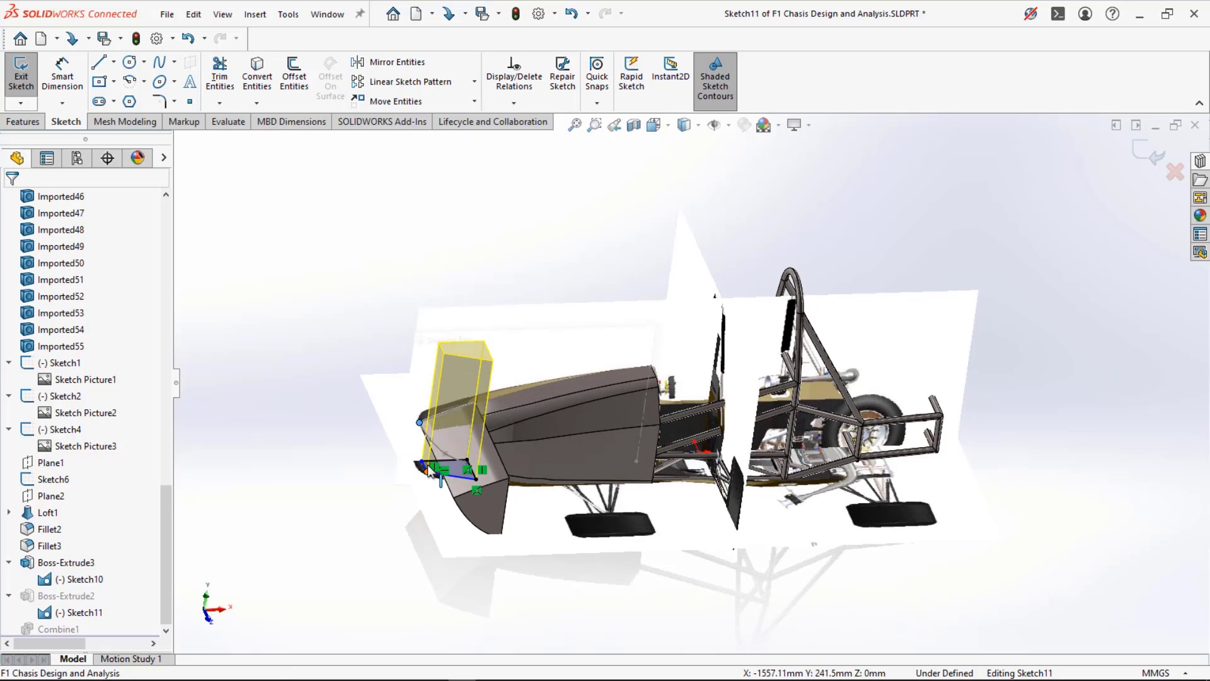
left_click(422, 461, "ctrl")
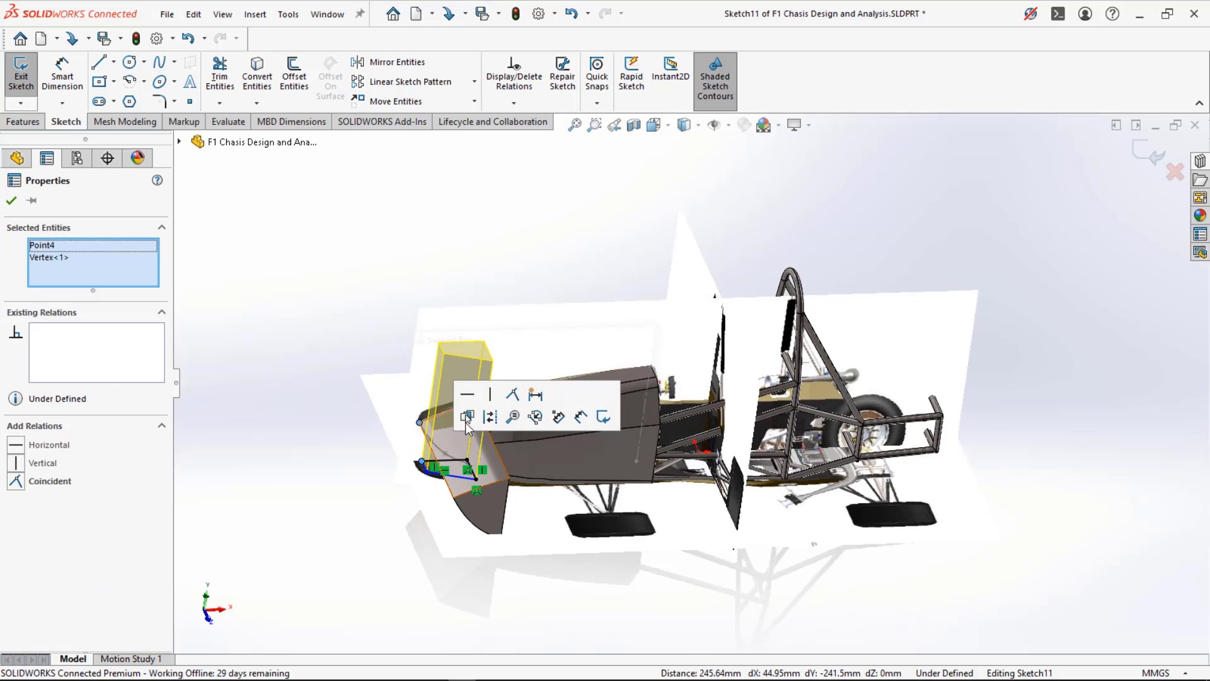
left_click(513, 396)
left_click(345, 418)
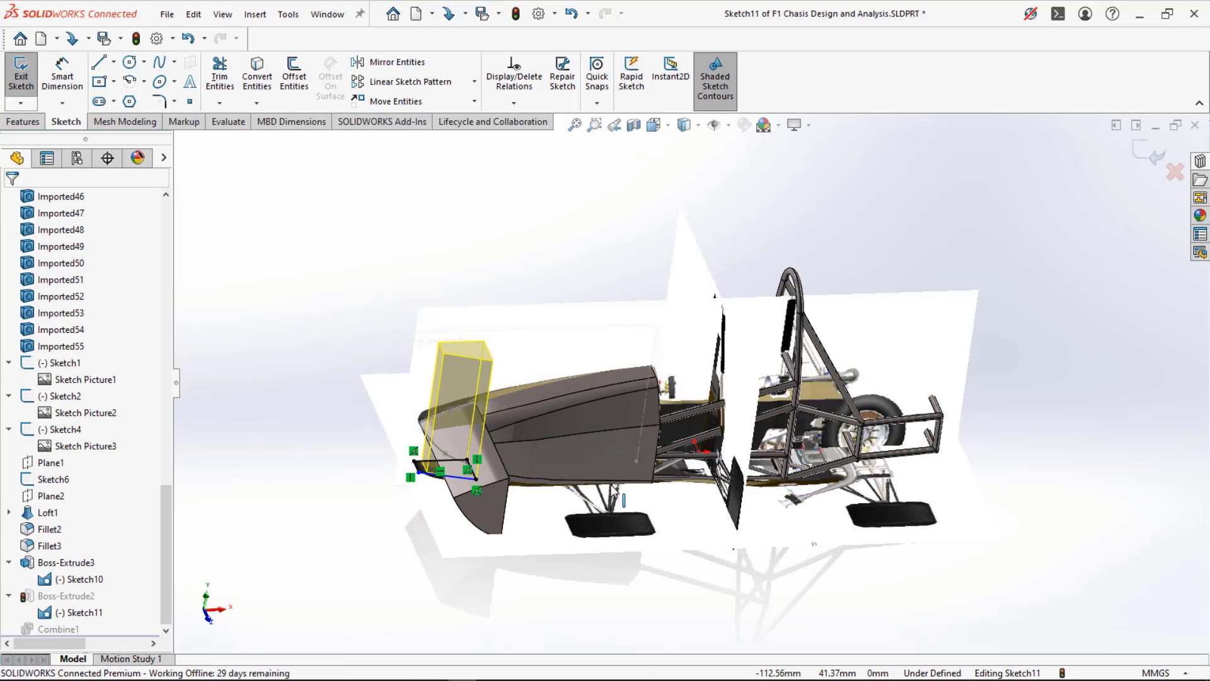
mouse_move(624, 500)
middle_mouse_down()
mouse_move(559, 575)
mouse_move(570, 587)
middle_mouse_up()
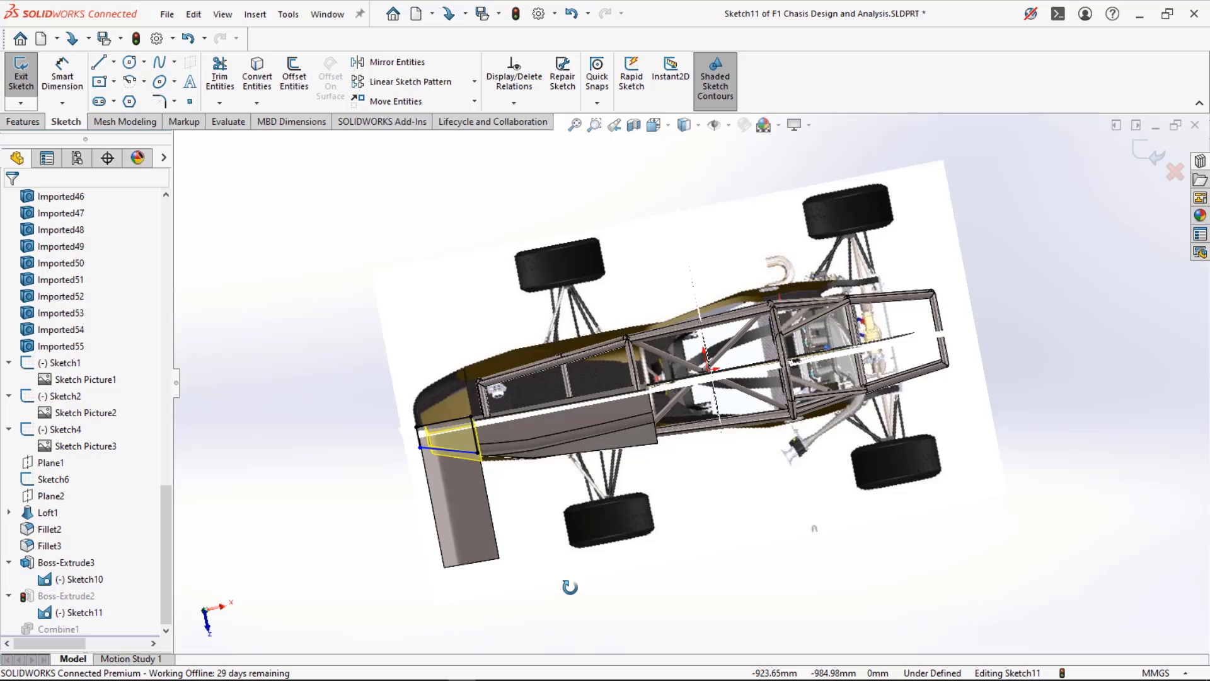
scroll(455, 449, "down", 5)
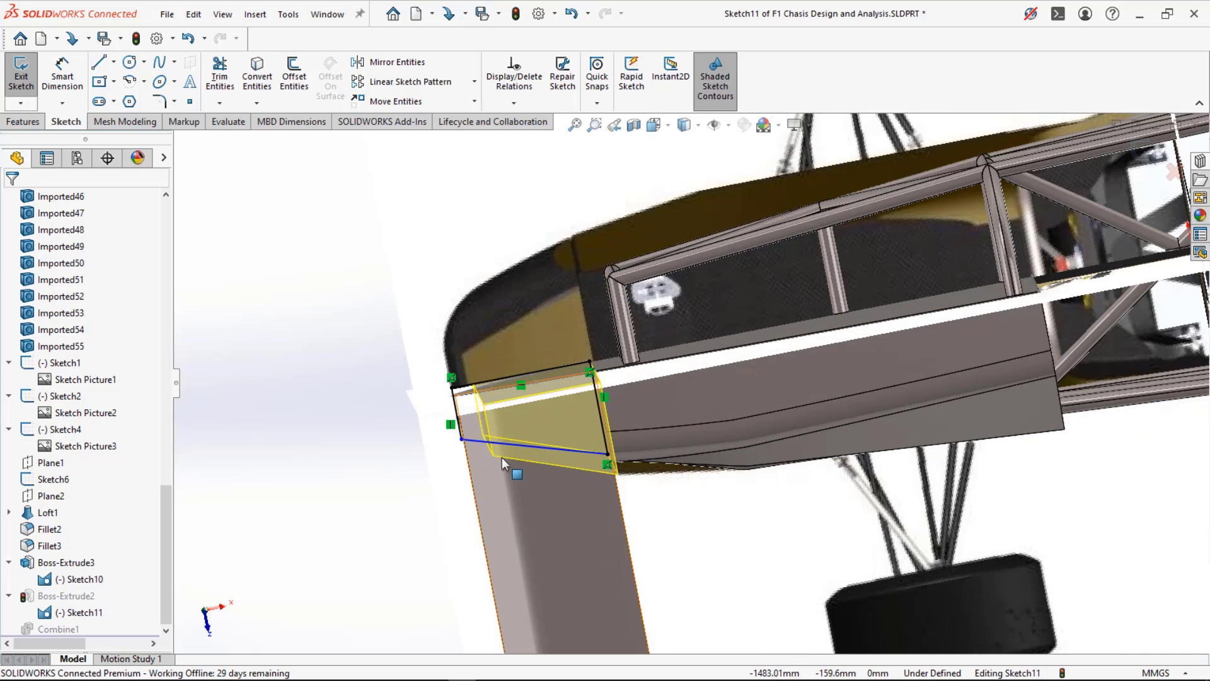
key("ctrl+5")
scroll(439, 402, "down", 3)
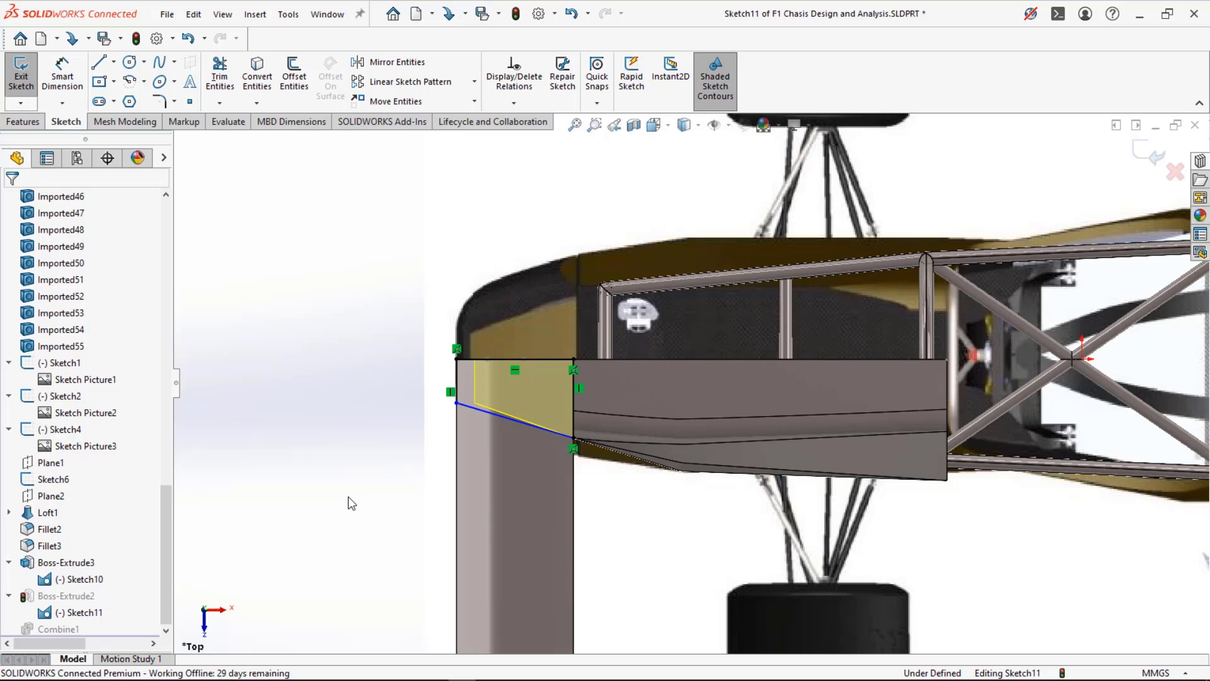
left_click(1142, 155)
- Fillet the nose cone's upper side edge, curved lower side edge and front cross edge with a 70 mm radius
mouse_move(426, 568)
middle_mouse_down()
mouse_move(451, 267)
mouse_move(550, 235)
mouse_move(348, 352)
middle_mouse_up()
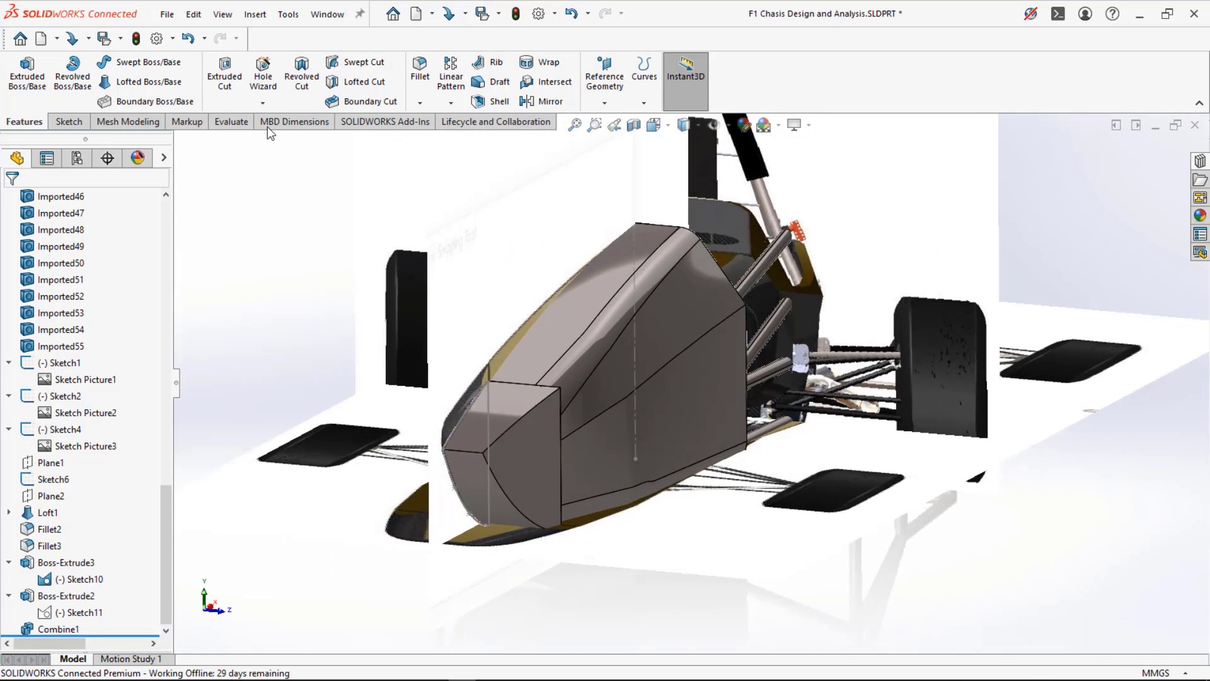
left_click(420, 70)
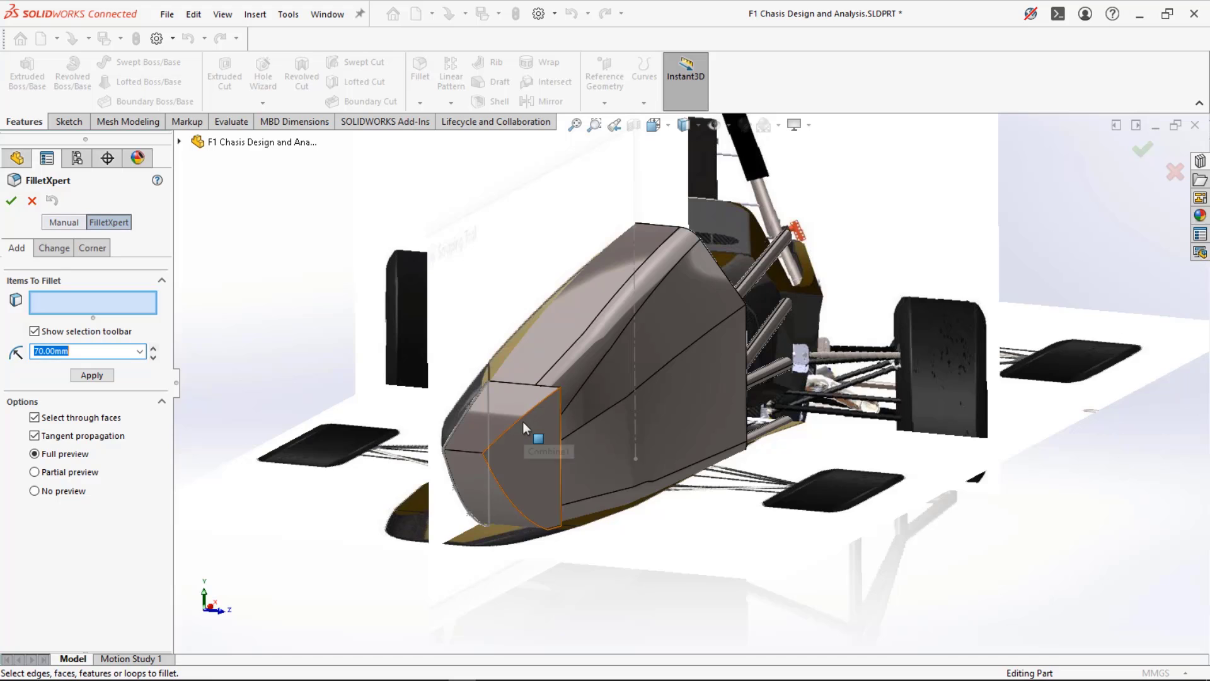
left_click(521, 420)
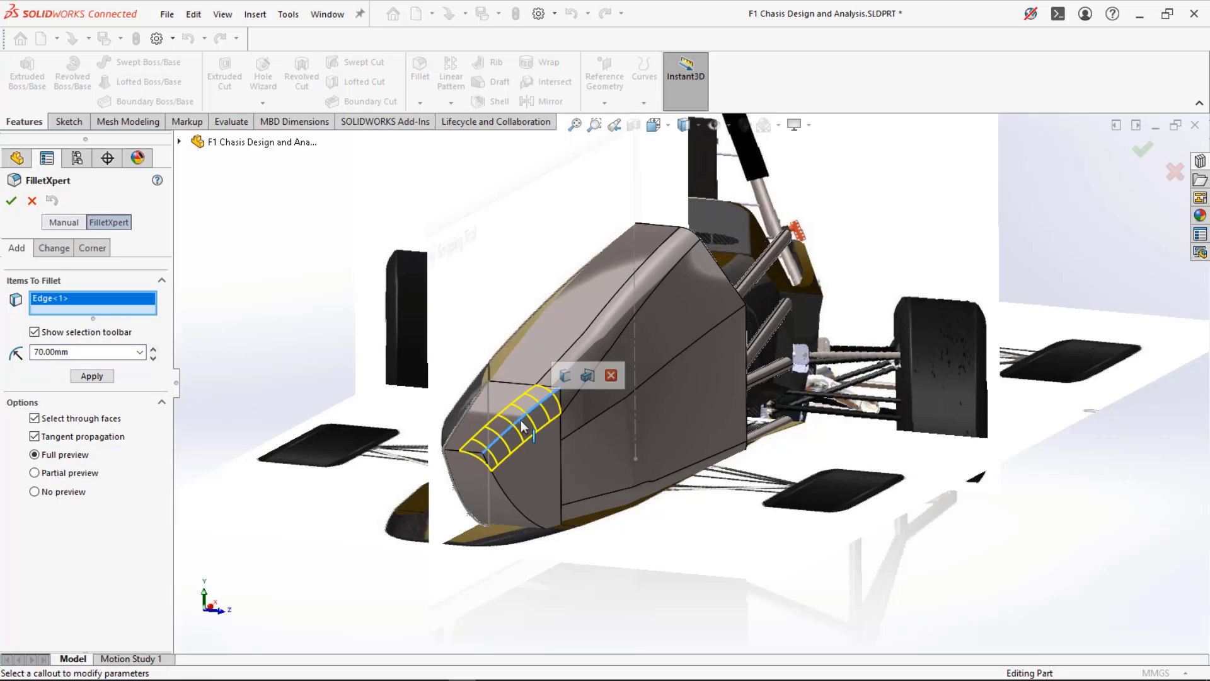
left_click(521, 513)
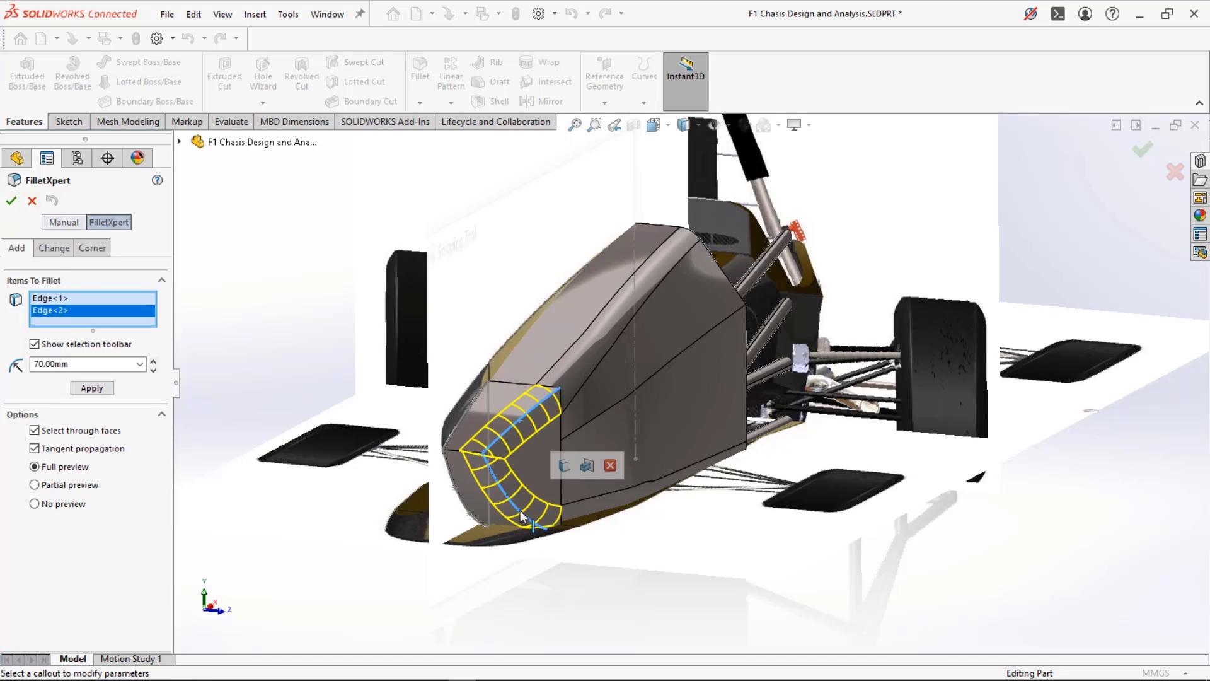
left_click(452, 452)
middle_click_drag(312, 502, 322, 606)
scroll(339, 523, "up", 5)
middle_click_drag(340, 522, 396, 199)
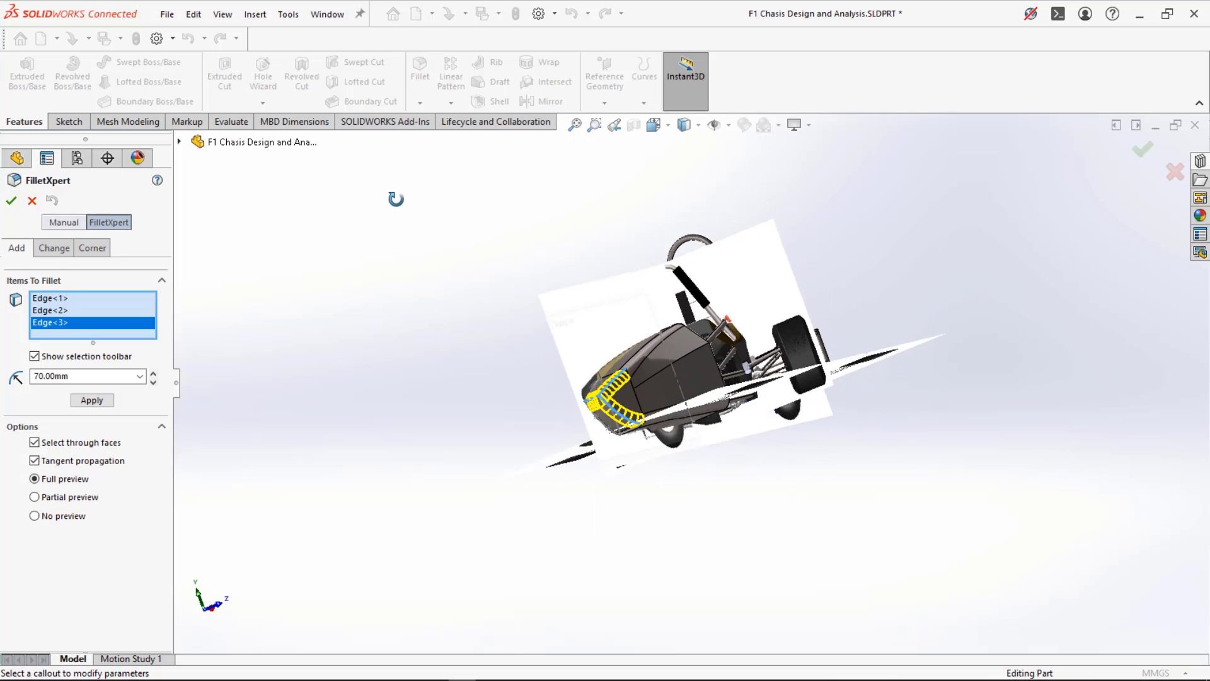
left_click(10, 202)
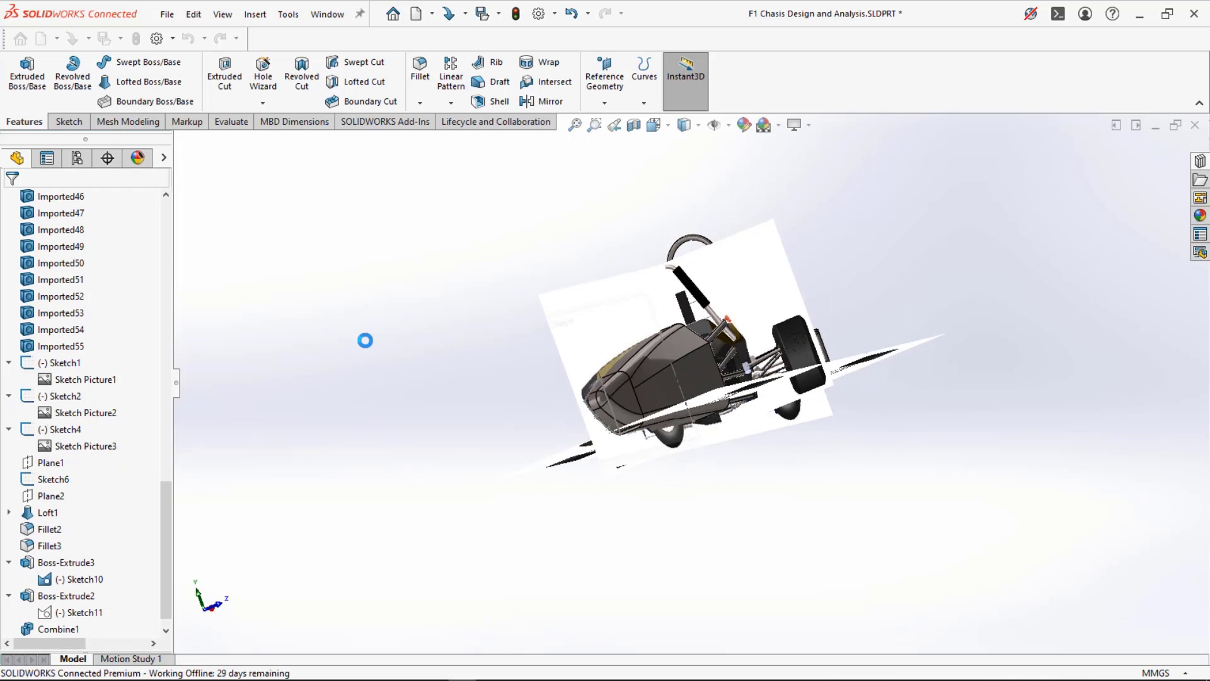
- Create a sketch on the loft's rear end face by converting the face's outline into sketch entities, and exit it
middle_click_drag(399, 389, 596, 392)
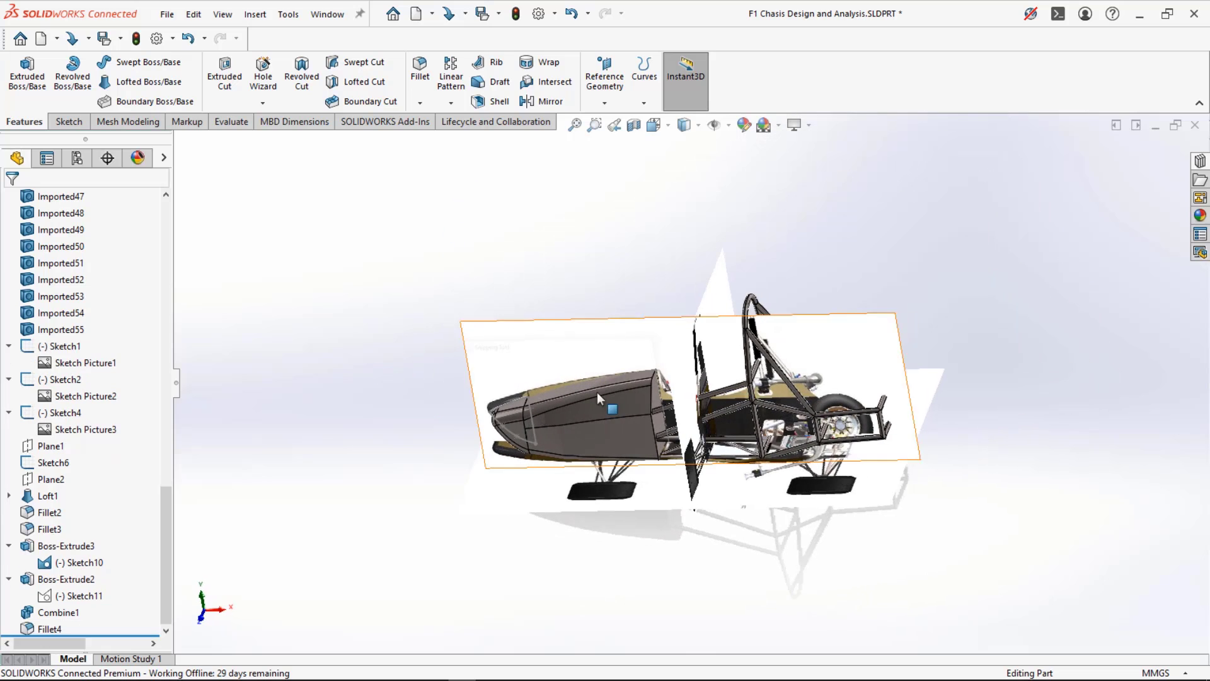
left_click(656, 398)
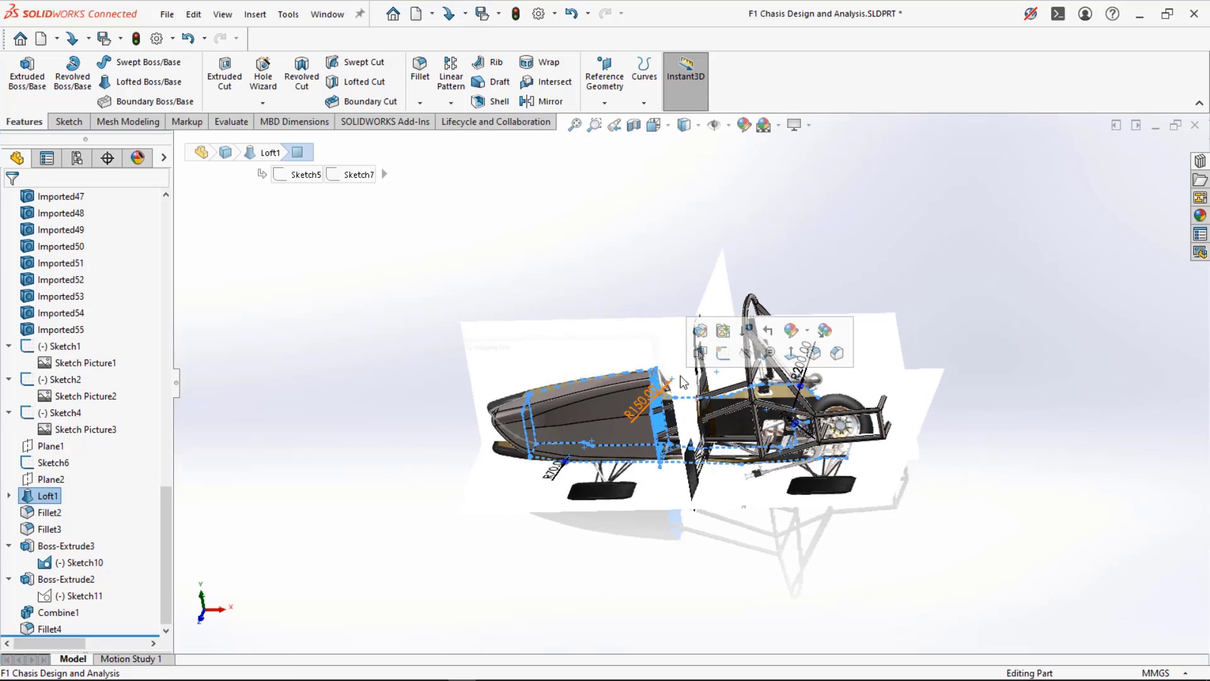
left_click(726, 355)
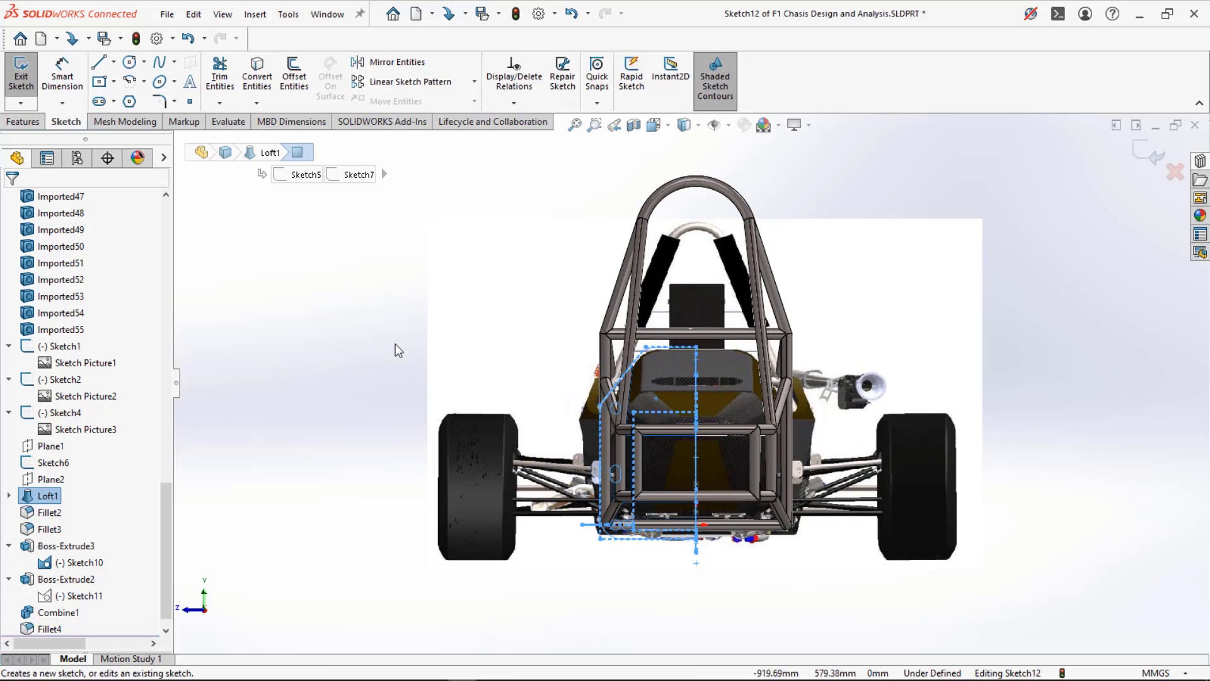
middle_click_drag(661, 367, 672, 484)
left_click(633, 359)
mouse_move(633, 360)
middle_mouse_down()
mouse_move(641, 369)
mouse_move(624, 355)
middle_mouse_up()
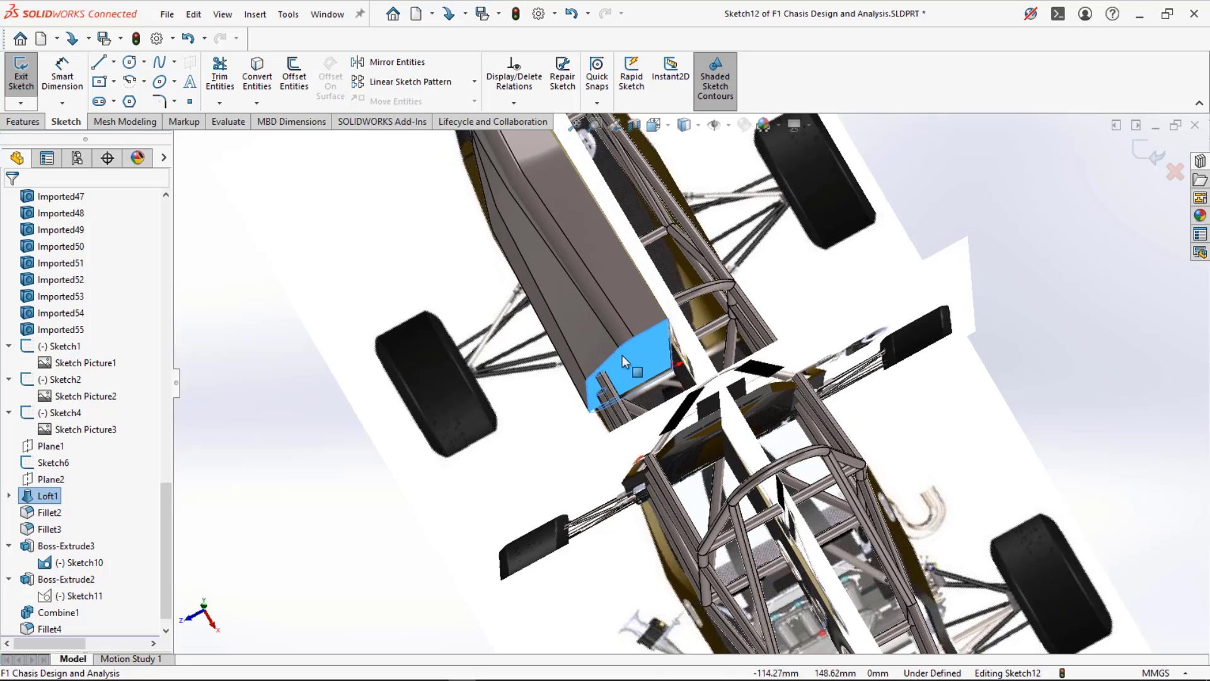
left_click(261, 74)
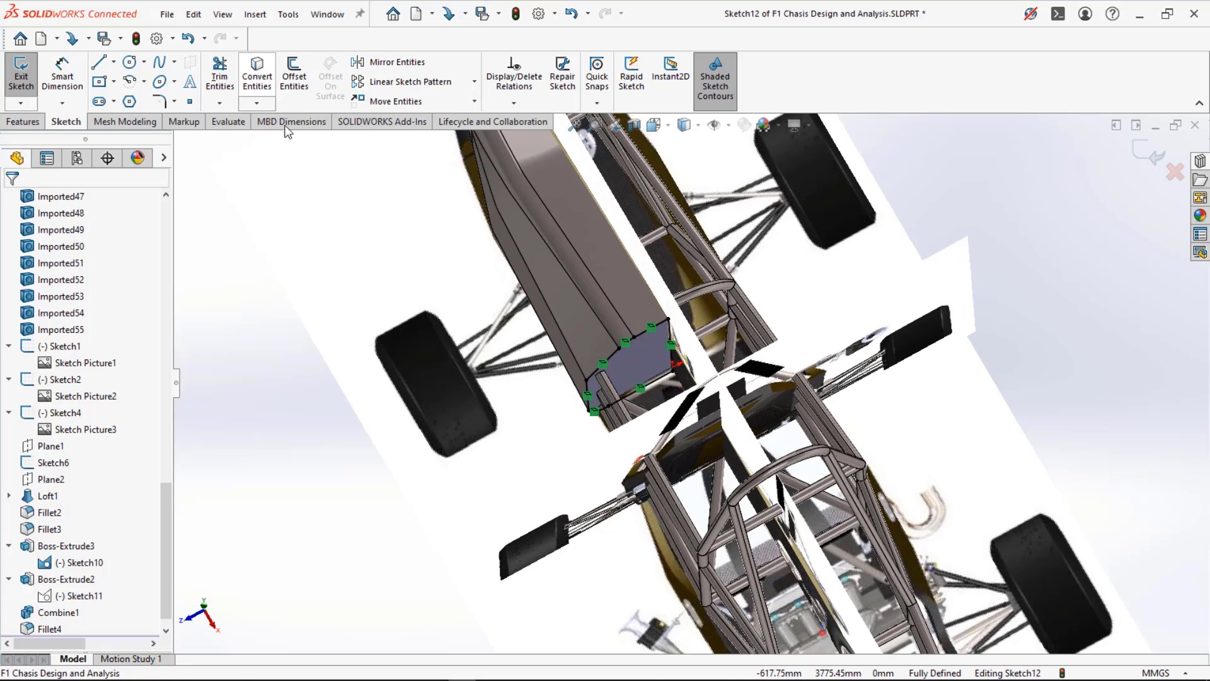
scroll(451, 422, "down", 3)
middle_click_drag(450, 424, 523, 396)
scroll(445, 322, "up", 3)
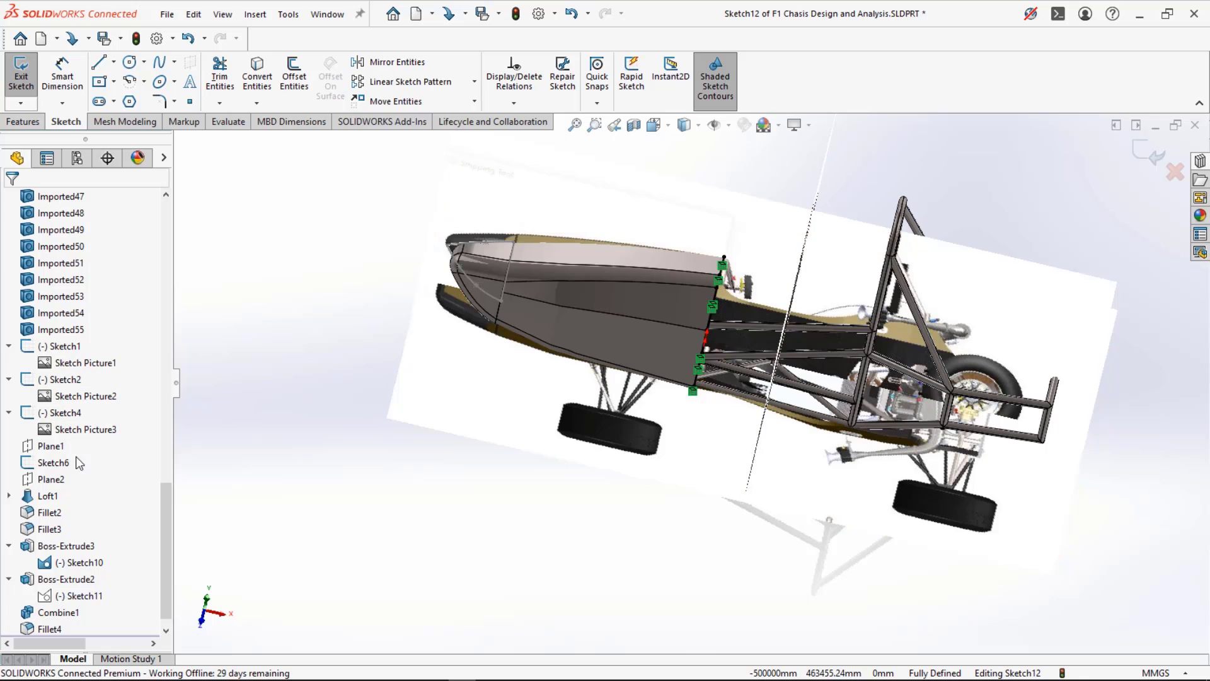
mouse_move(513, 387)
middle_mouse_down()
mouse_move(350, 324)
mouse_move(380, 203)
middle_mouse_up()
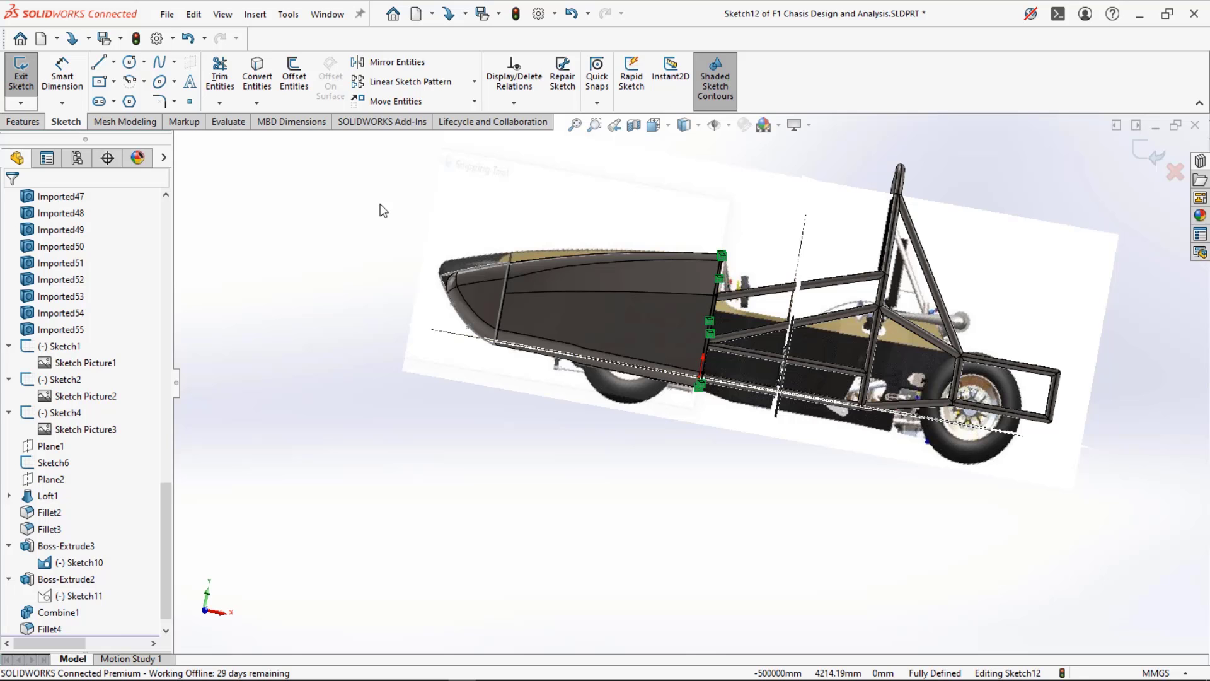
mouse_move(395, 226)
middle_mouse_down()
mouse_move(403, 249)
mouse_move(435, 226)
middle_mouse_up()
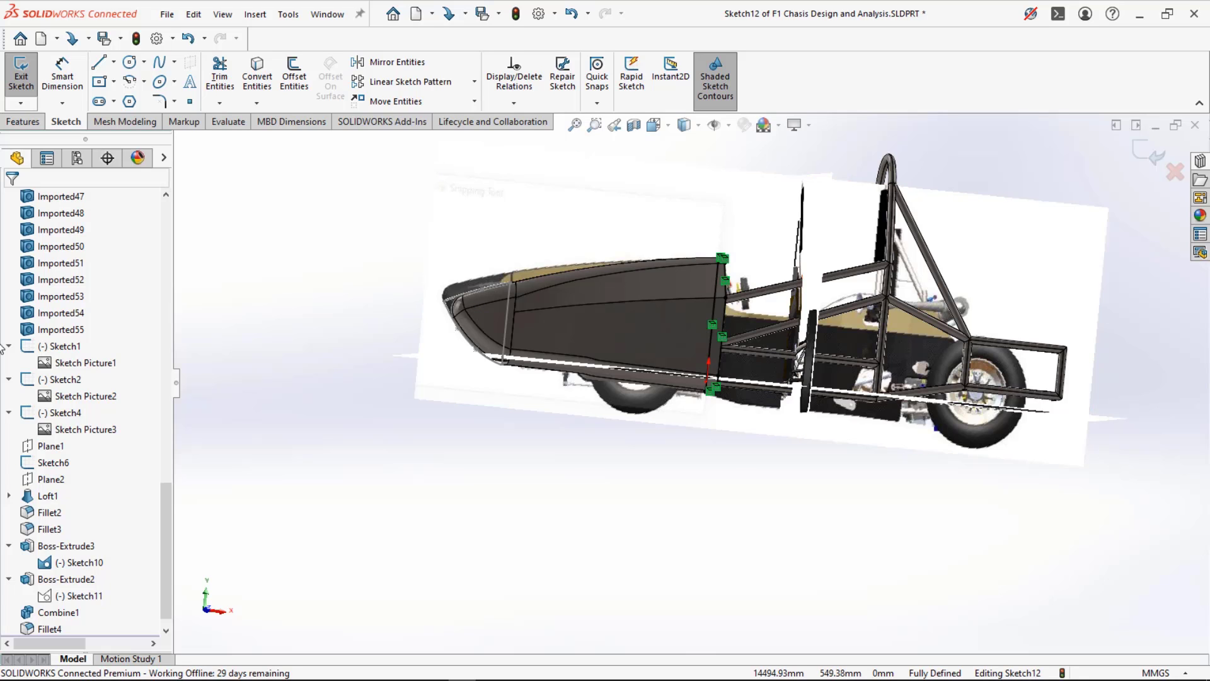
scroll(56, 315, "up", 18)
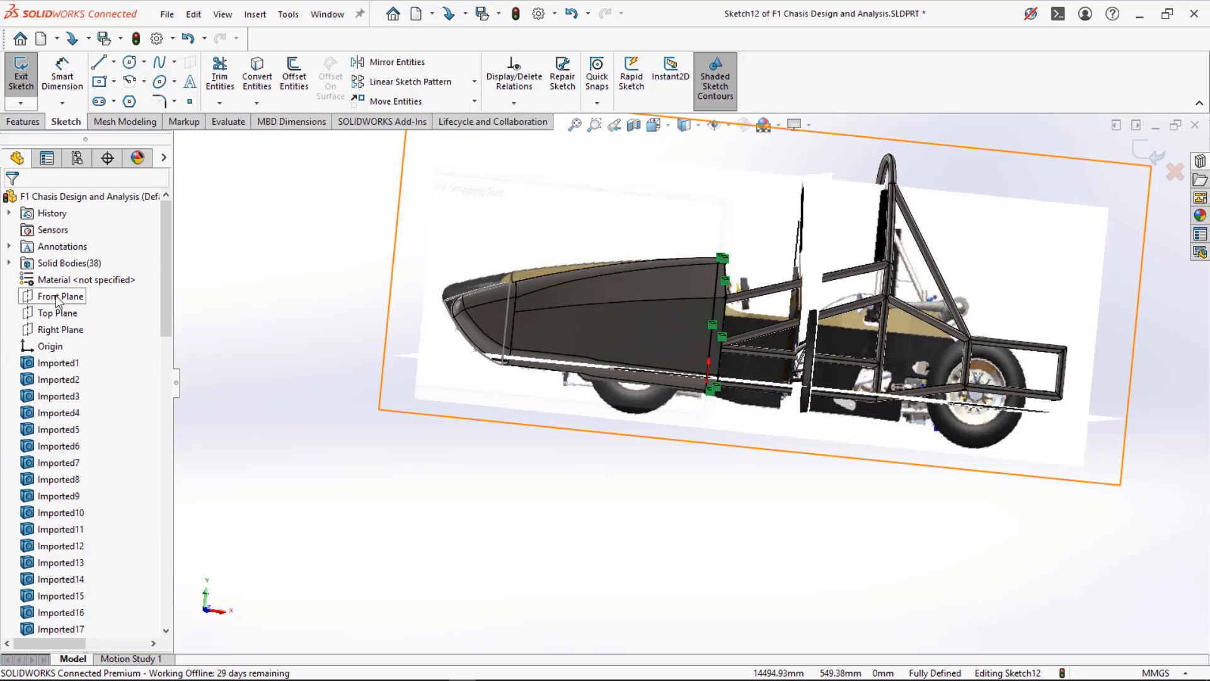
left_click(58, 297)
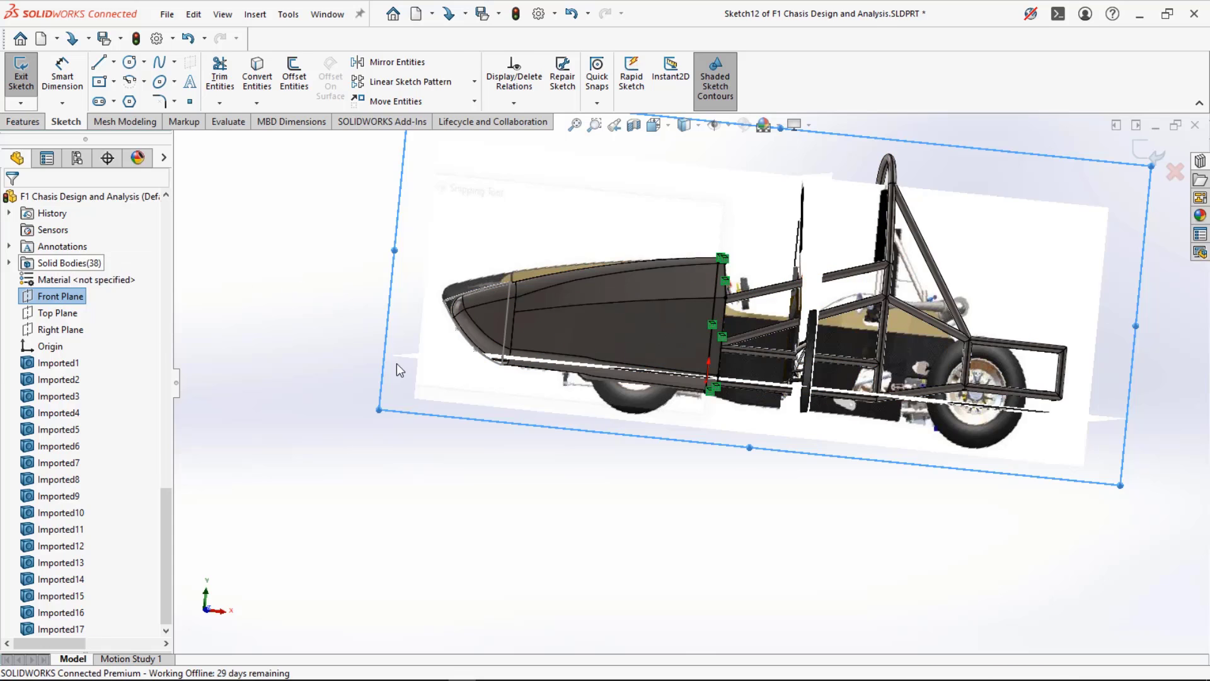
left_click(1147, 151)
scroll(857, 320, "up", 3)
left_click(1053, 203)
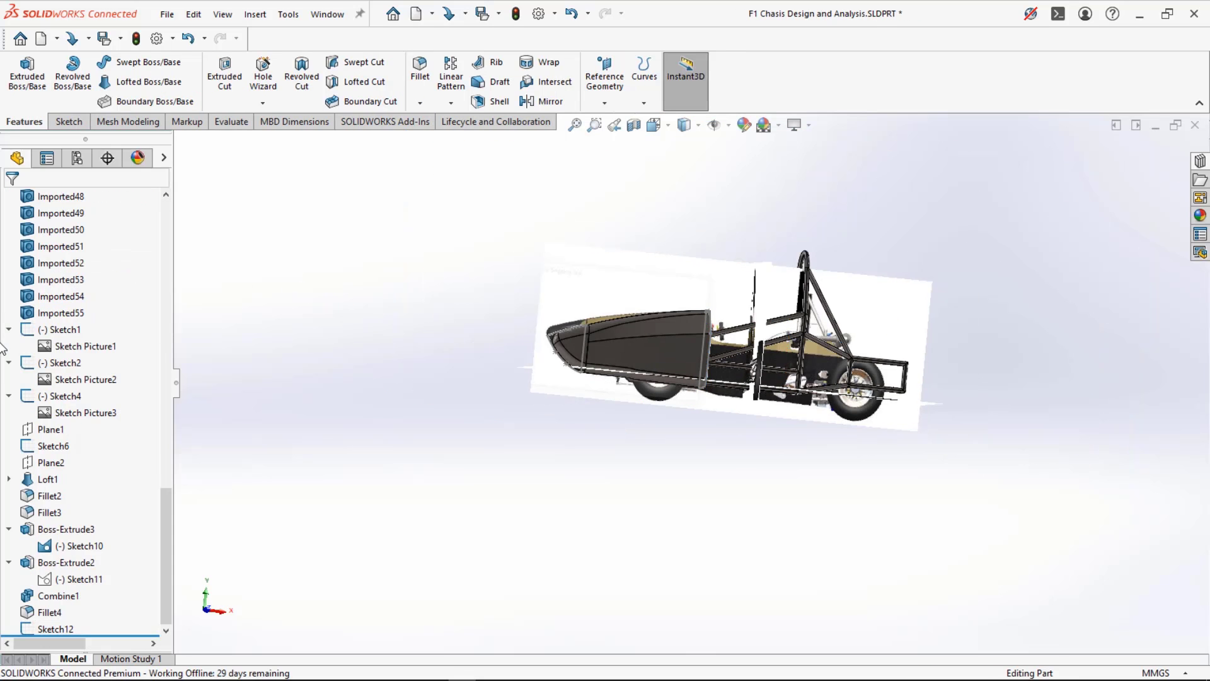
- Sketch a three-point spline on the Front Plane from the loft's upper rear corner back to above the rear wheel, and exit the sketch
scroll(54, 309, "up", 18)
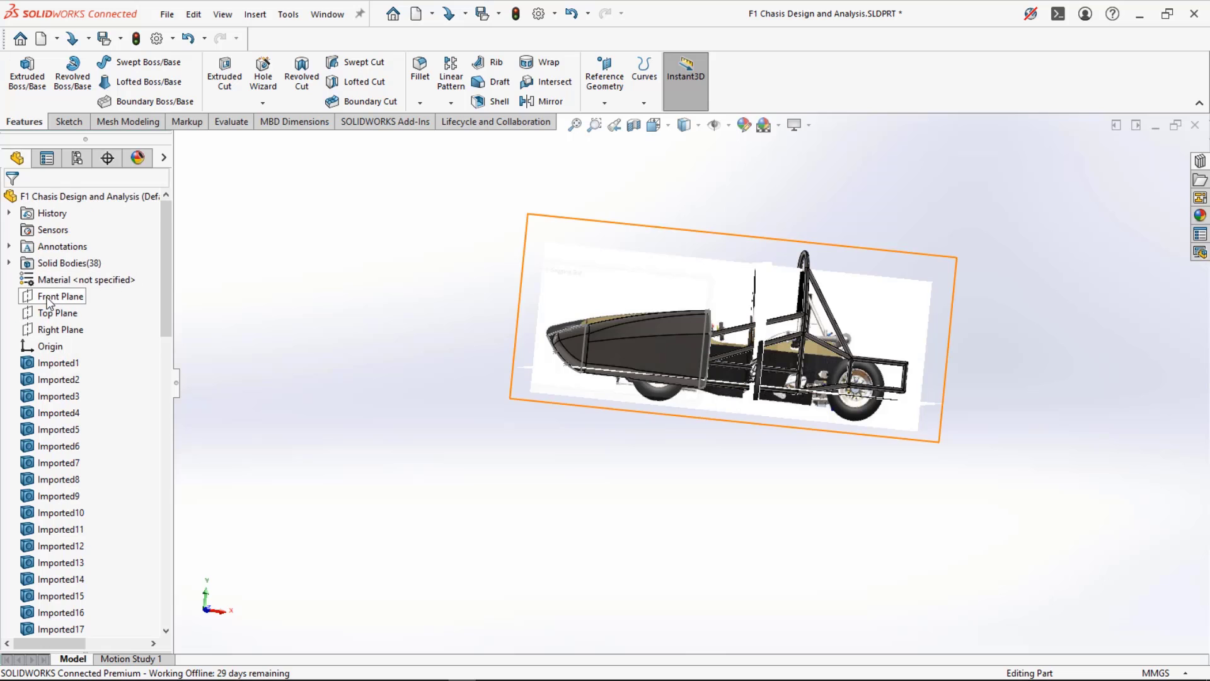
left_click(60, 295)
left_click(60, 275)
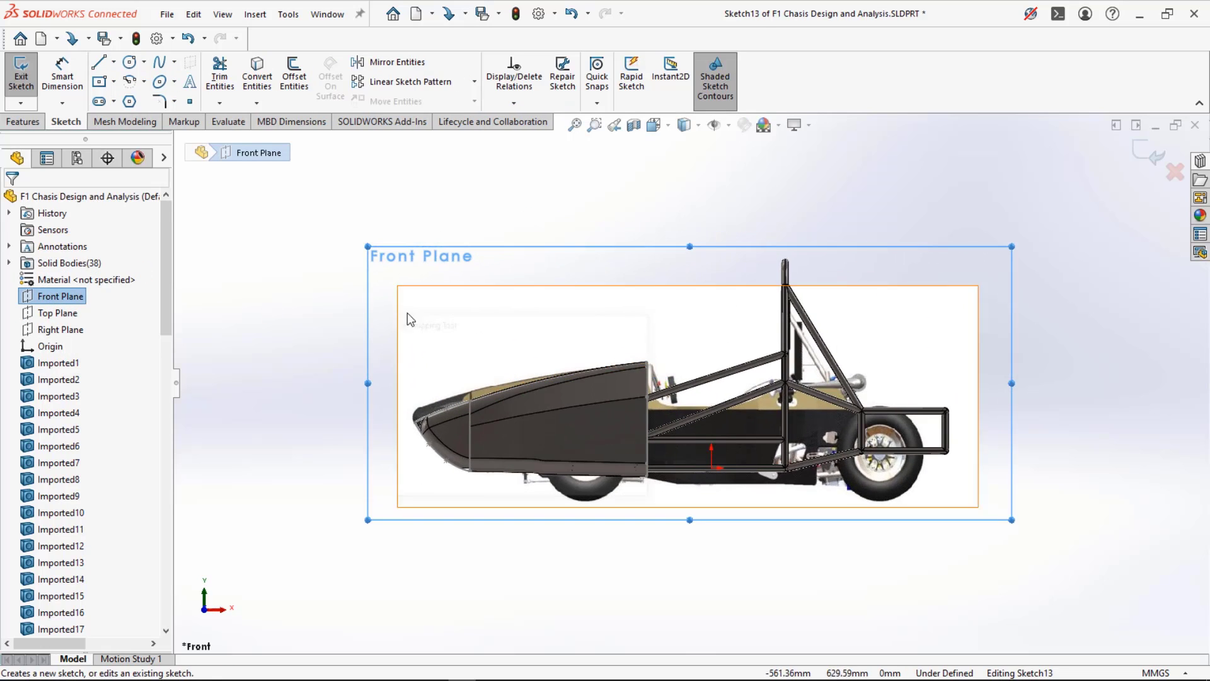
left_click(159, 63)
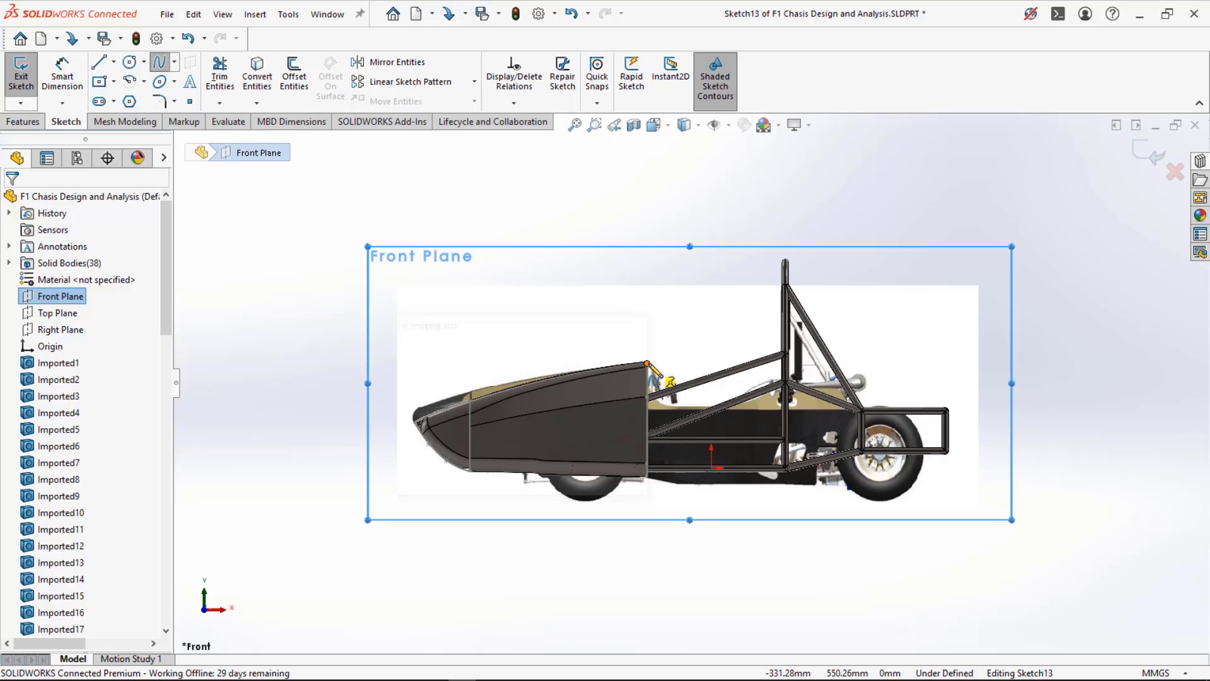
scroll(649, 365, "down", 3)
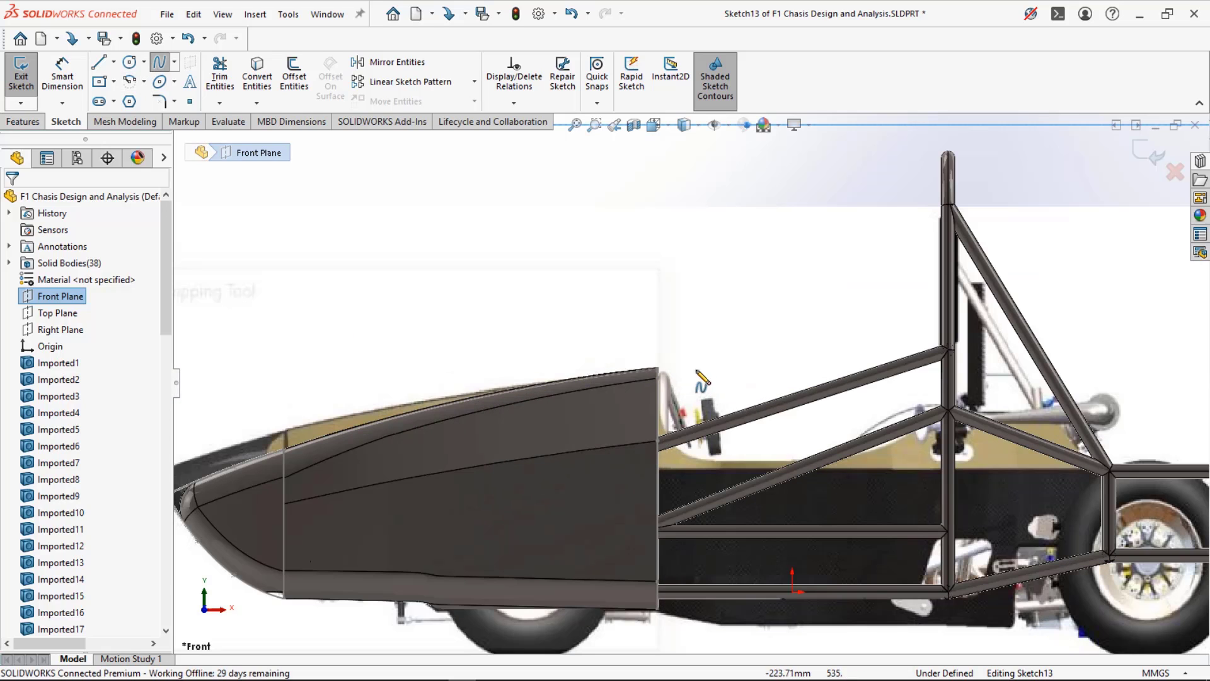
left_click(657, 368)
scroll(773, 372, "up", 2)
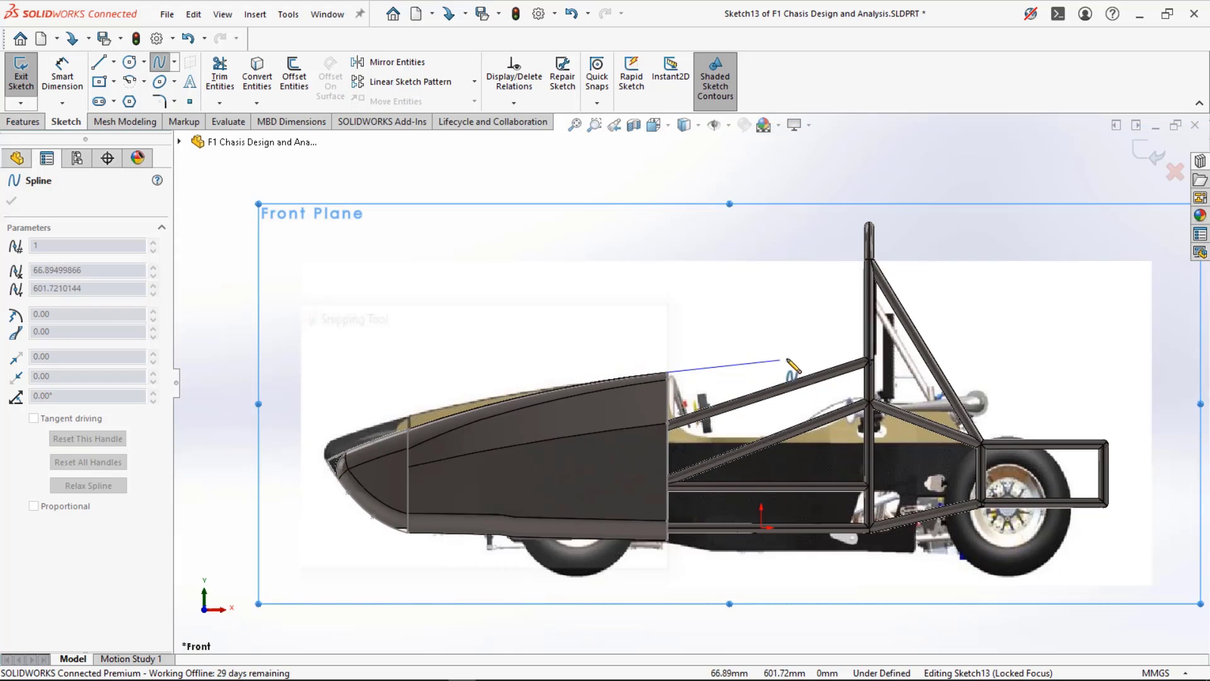
left_click(808, 368)
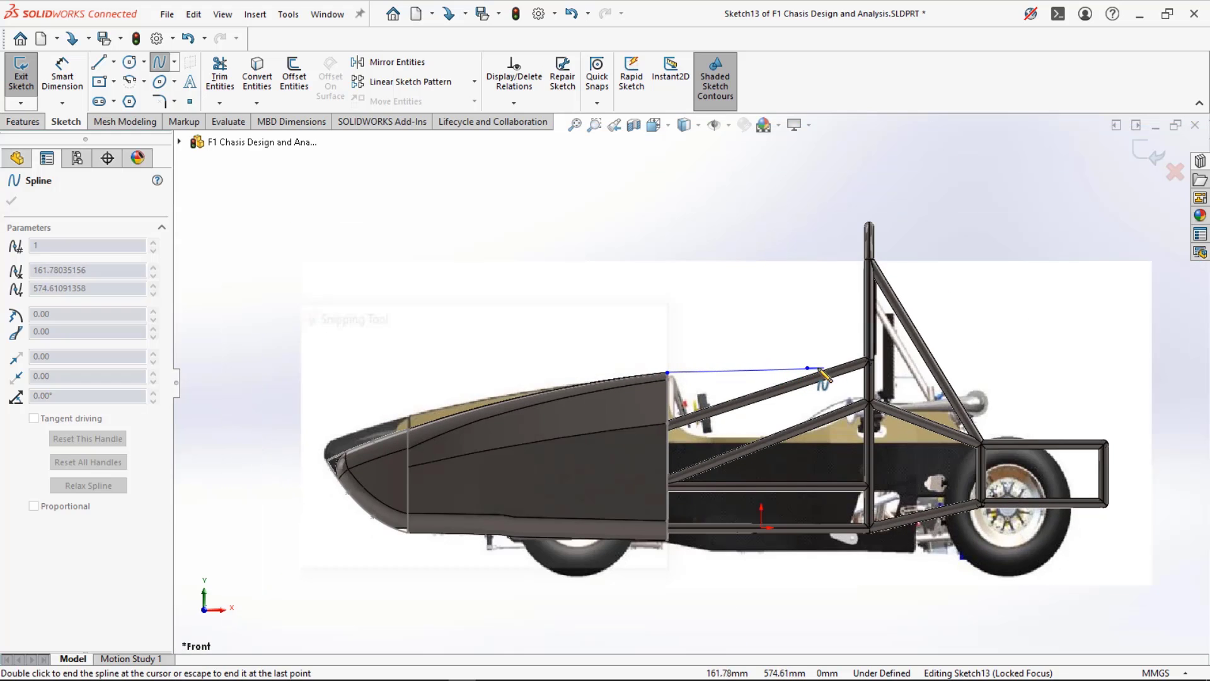
double_click(1047, 385)
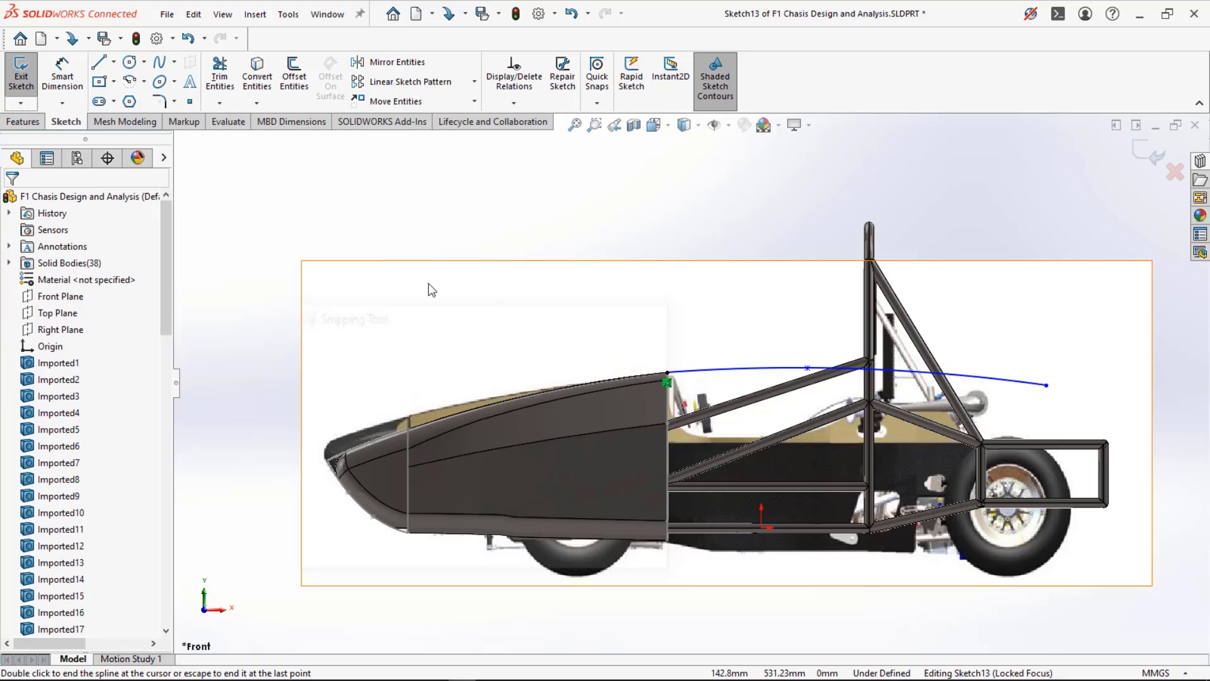
middle_click_drag(459, 248, 623, 257)
scroll(711, 441, "down", 6)
middle_click_drag(720, 446, 684, 424)
scroll(583, 403, "up", 7)
scroll(582, 401, "up", 4)
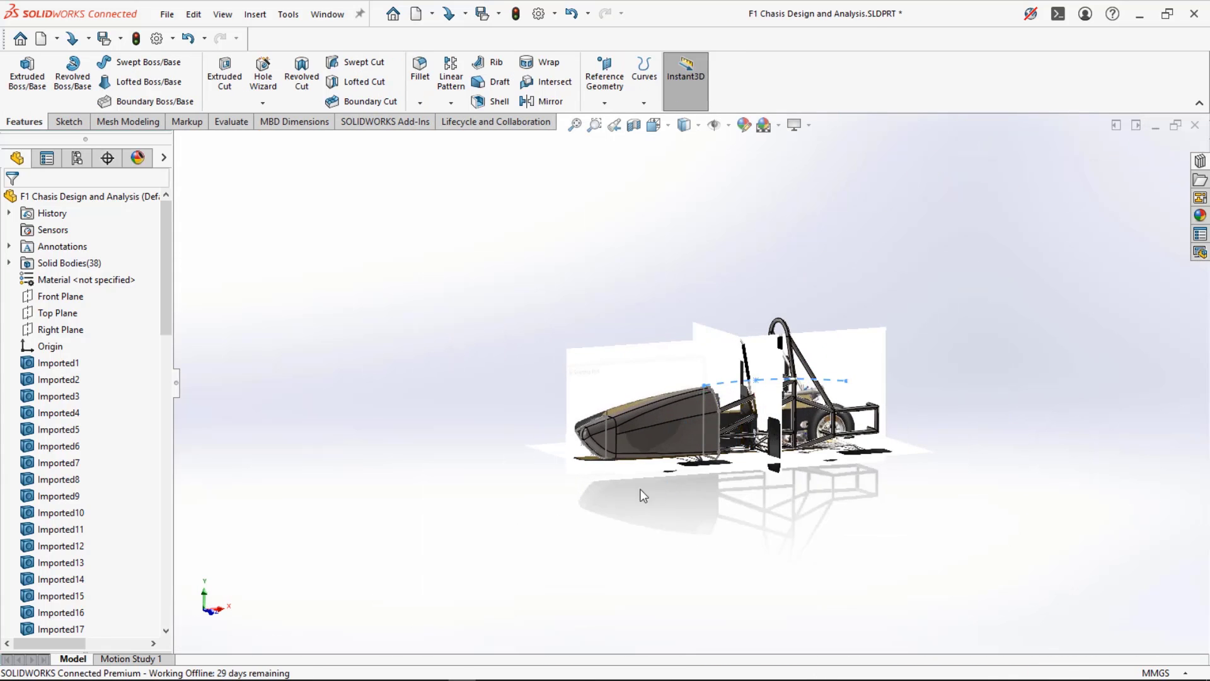
- Start a sketch on the Top Plane and show Sketch8, the outer guide curve sketch under Loft1
middle_click_drag(424, 436, 404, 508)
left_click(33, 315)
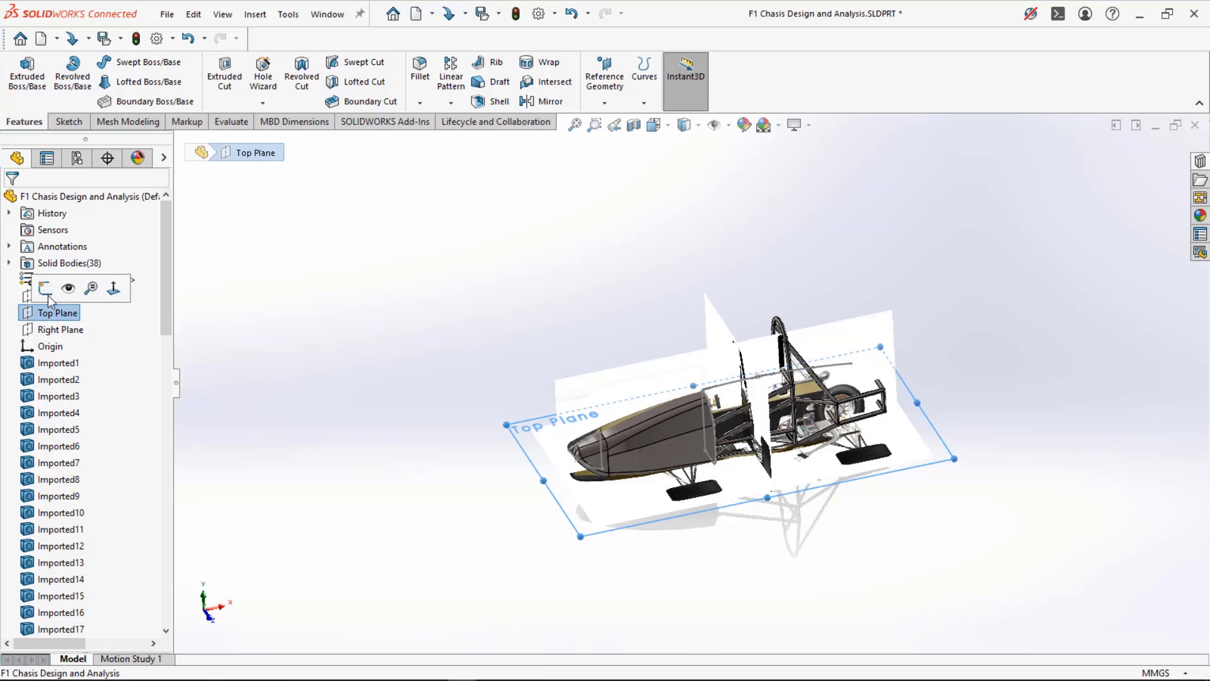
left_click(44, 291)
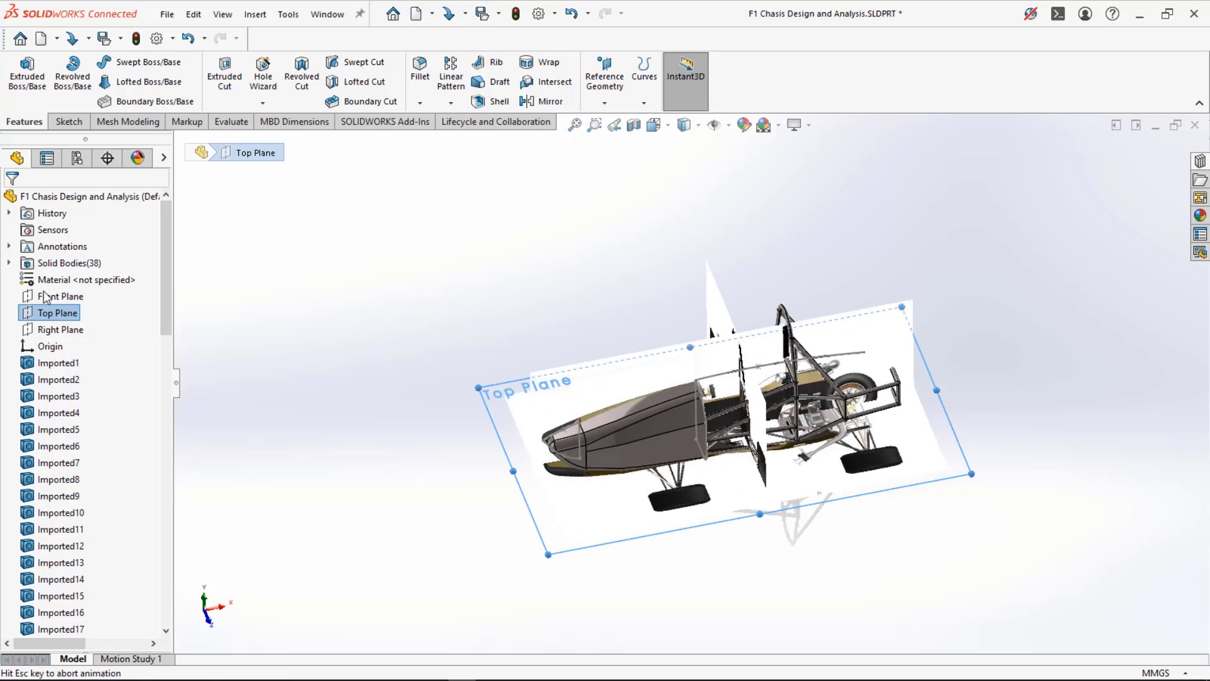
scroll(93, 441, "down", 20)
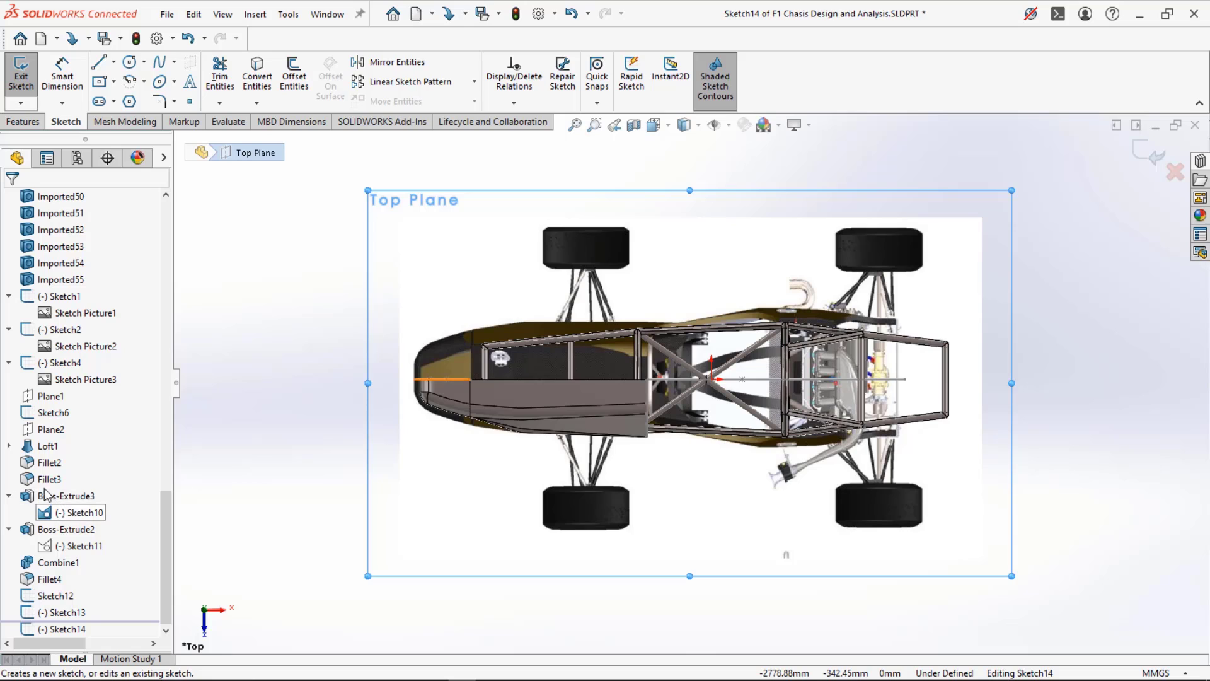
left_click(9, 496)
left_click(10, 529)
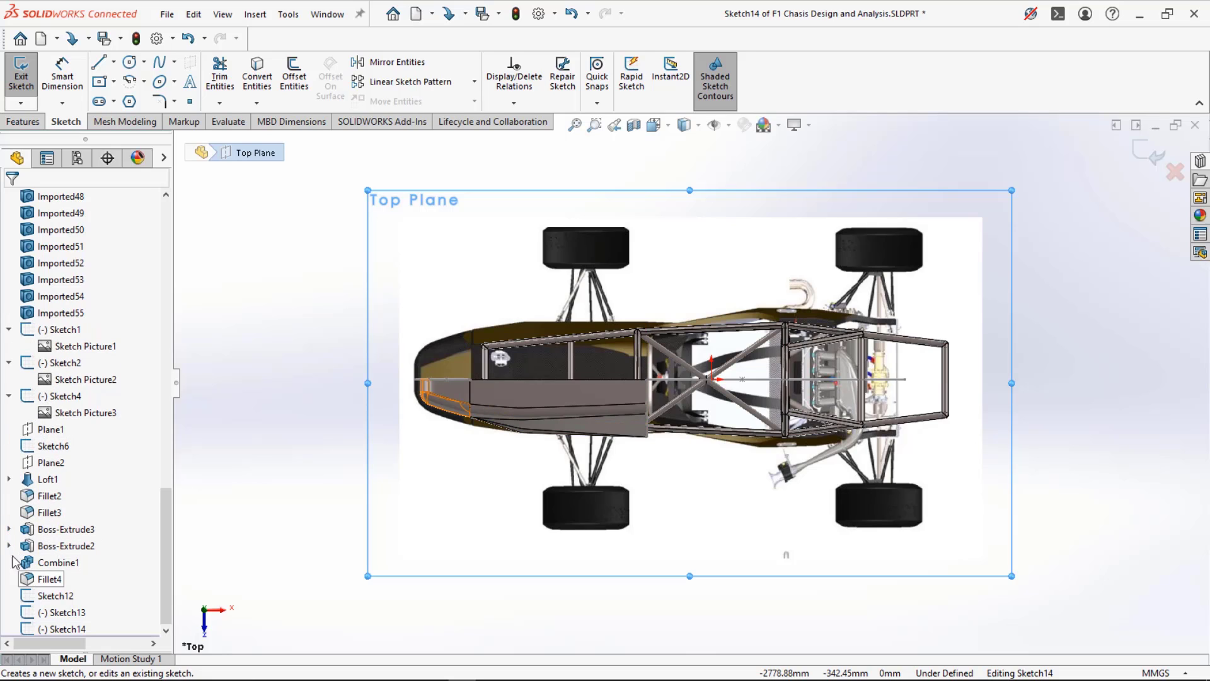
left_click(10, 479)
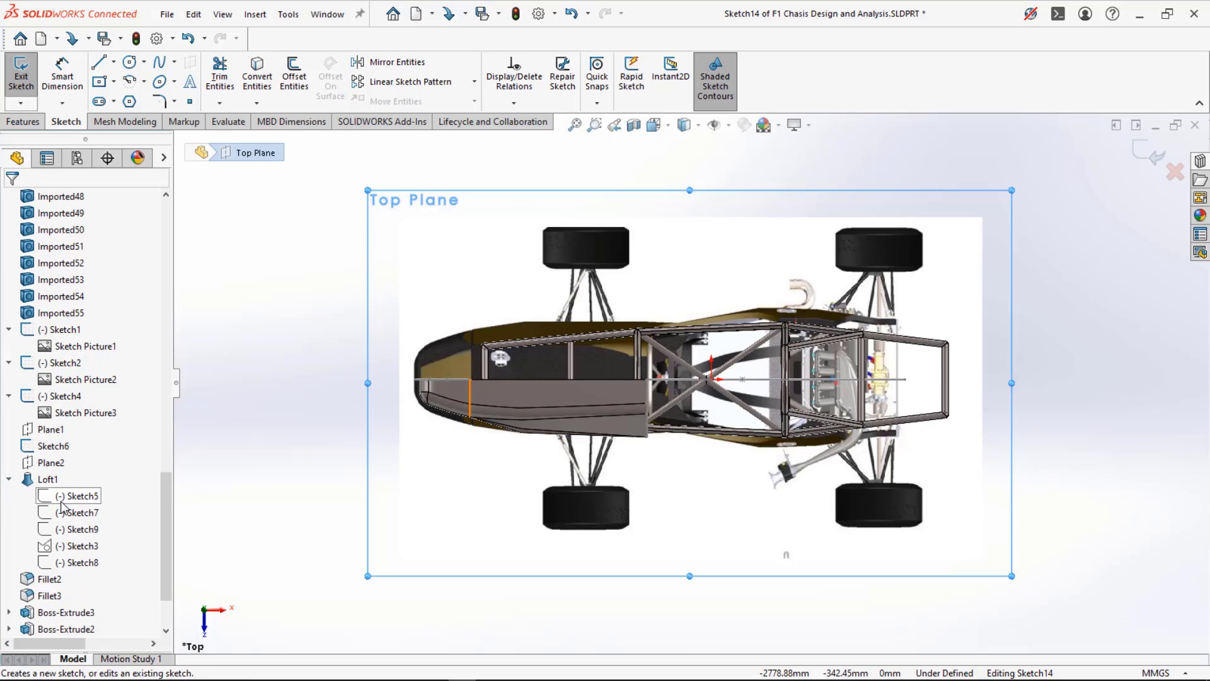
left_click(61, 513)
left_click(69, 530)
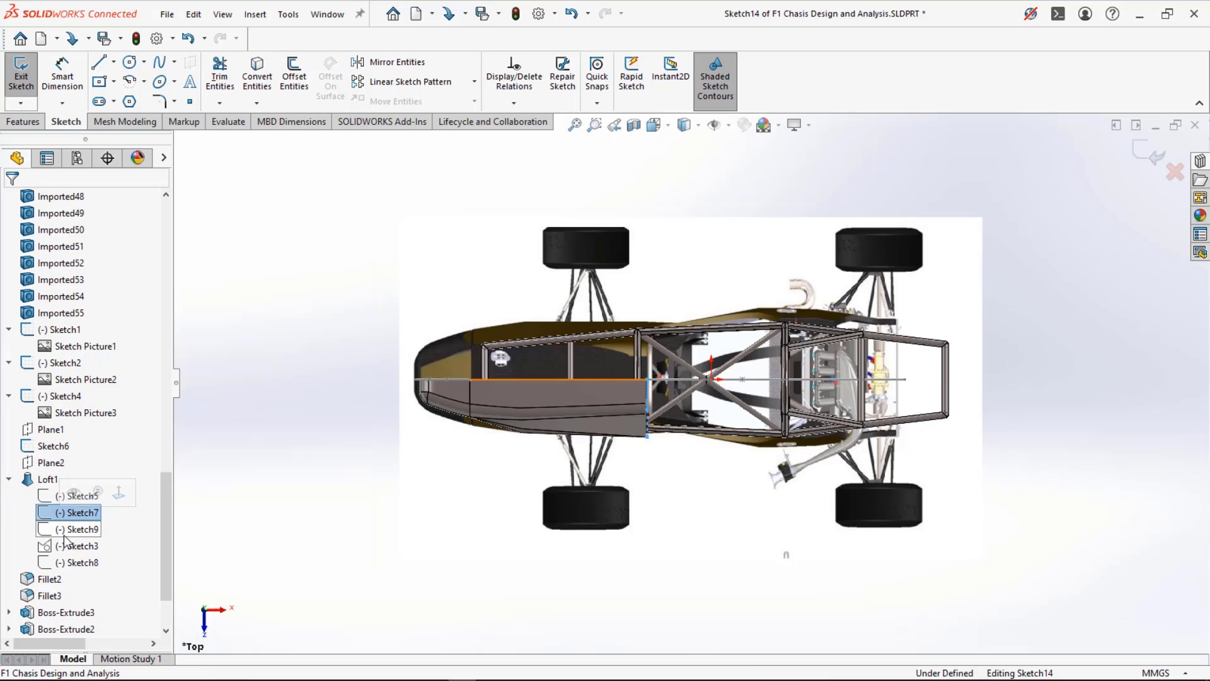
left_click(63, 563)
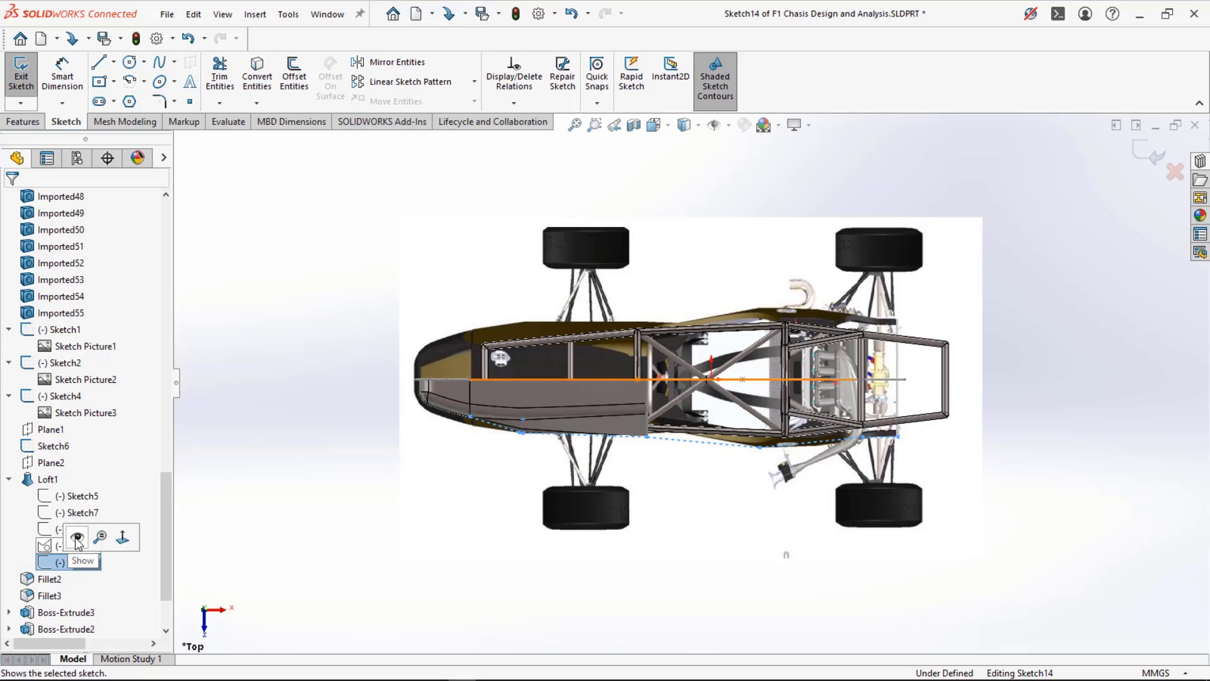
left_click(77, 538)
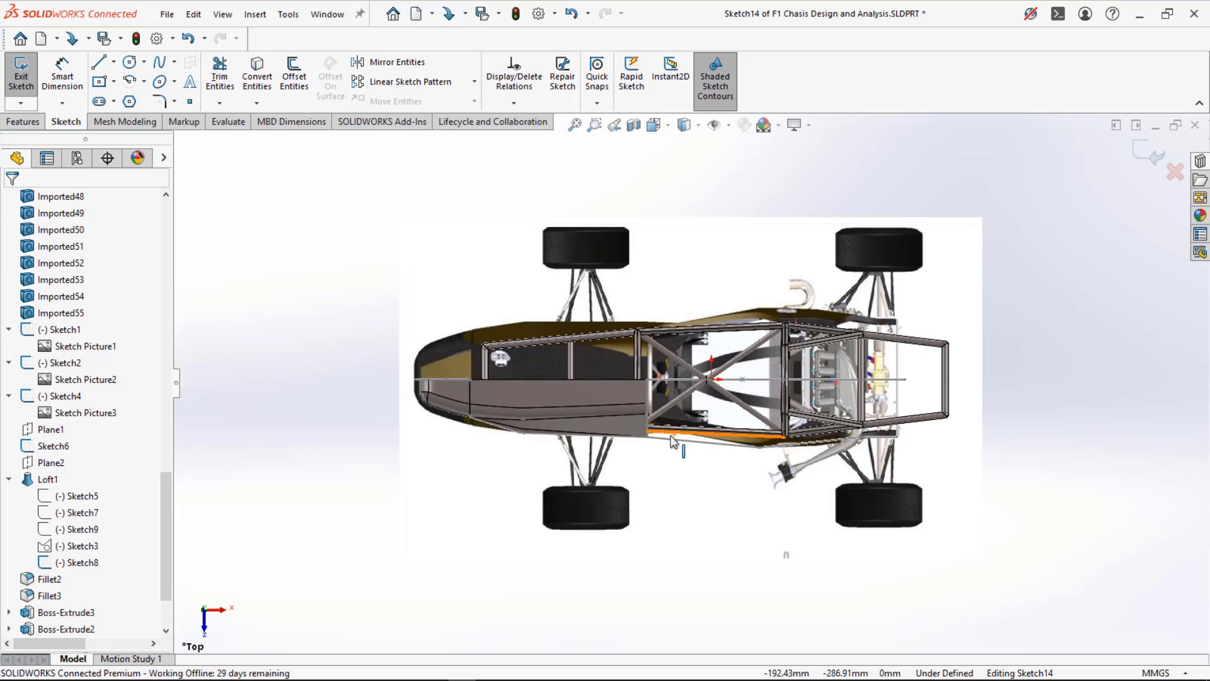
- Sketch a horizontal line about 235 mm long from the loft's outer rear corner, continuing with a sloped line to the guide curve's widest point
scroll(648, 442, "down", 3)
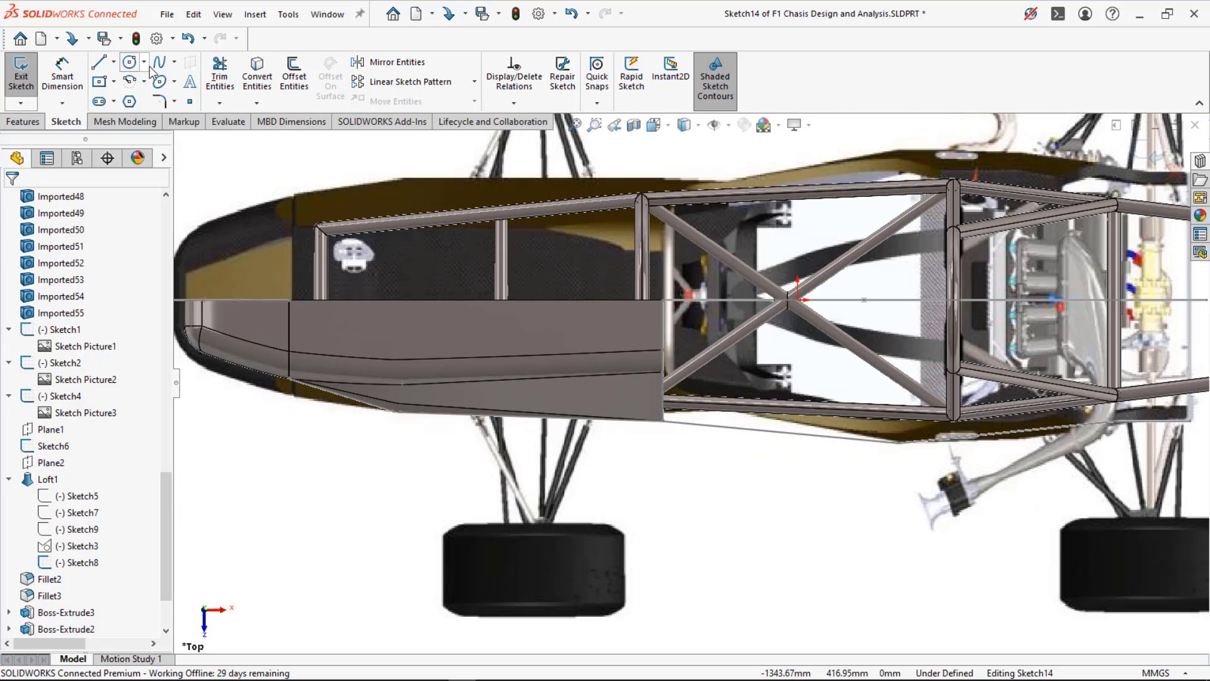
left_click(99, 62)
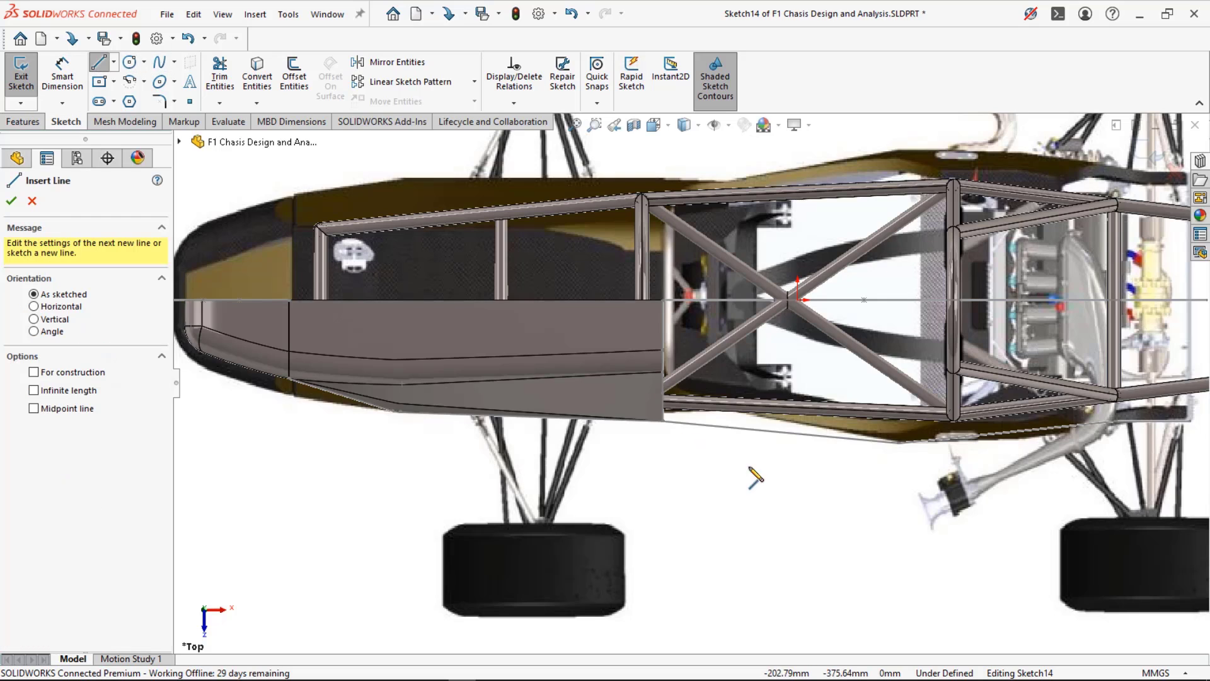
left_click(662, 420)
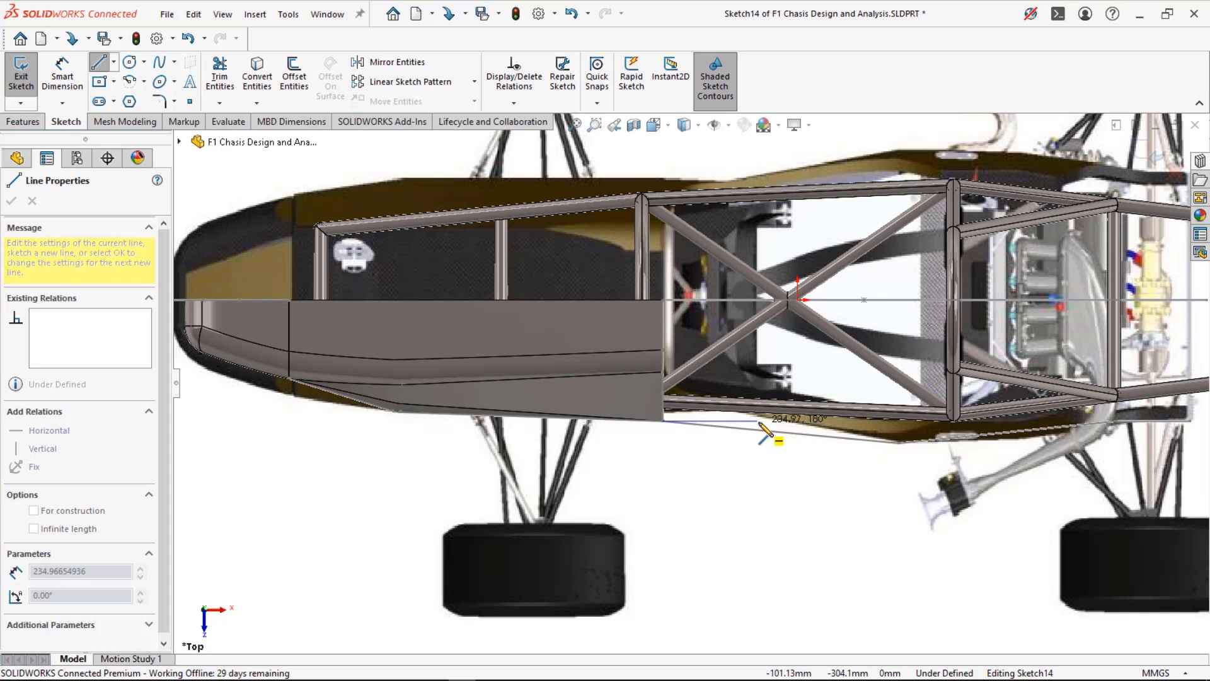
left_click(762, 420)
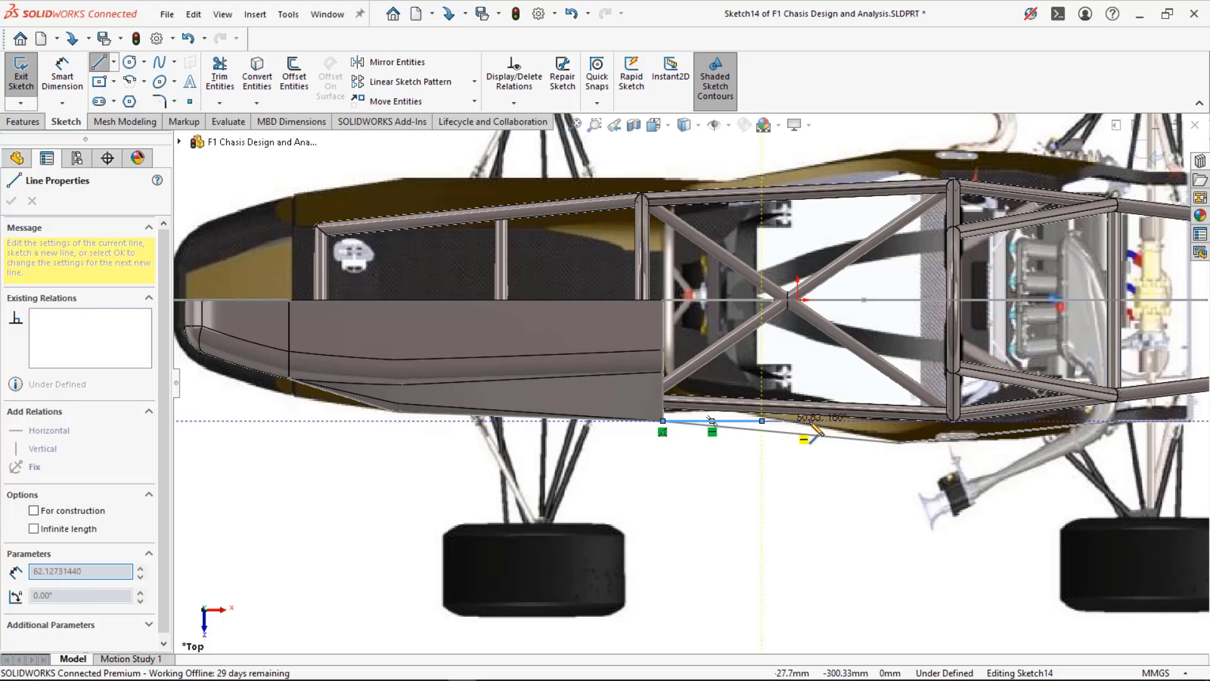
left_click(899, 442)
- Continue the chain with a line about 541 mm long sloping inward and a horizontal line about 479 mm long past the frame's rear, and exit the sketch
scroll(947, 451, "up", 2)
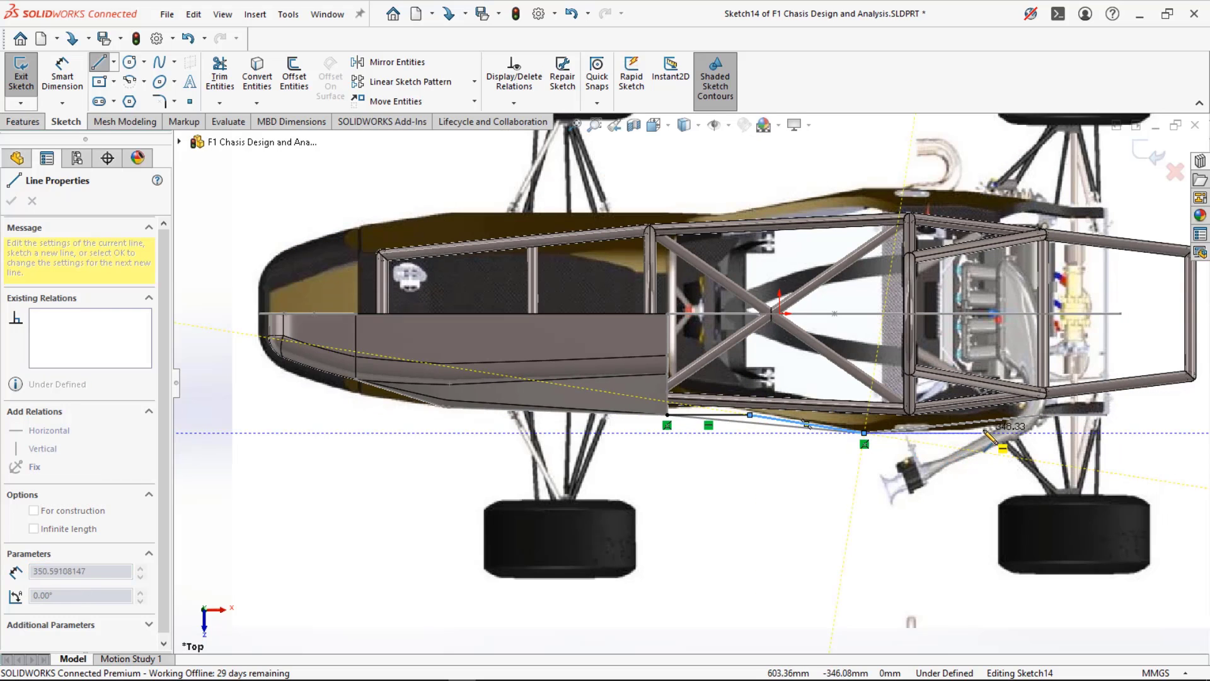
scroll(1002, 435, "down", 2)
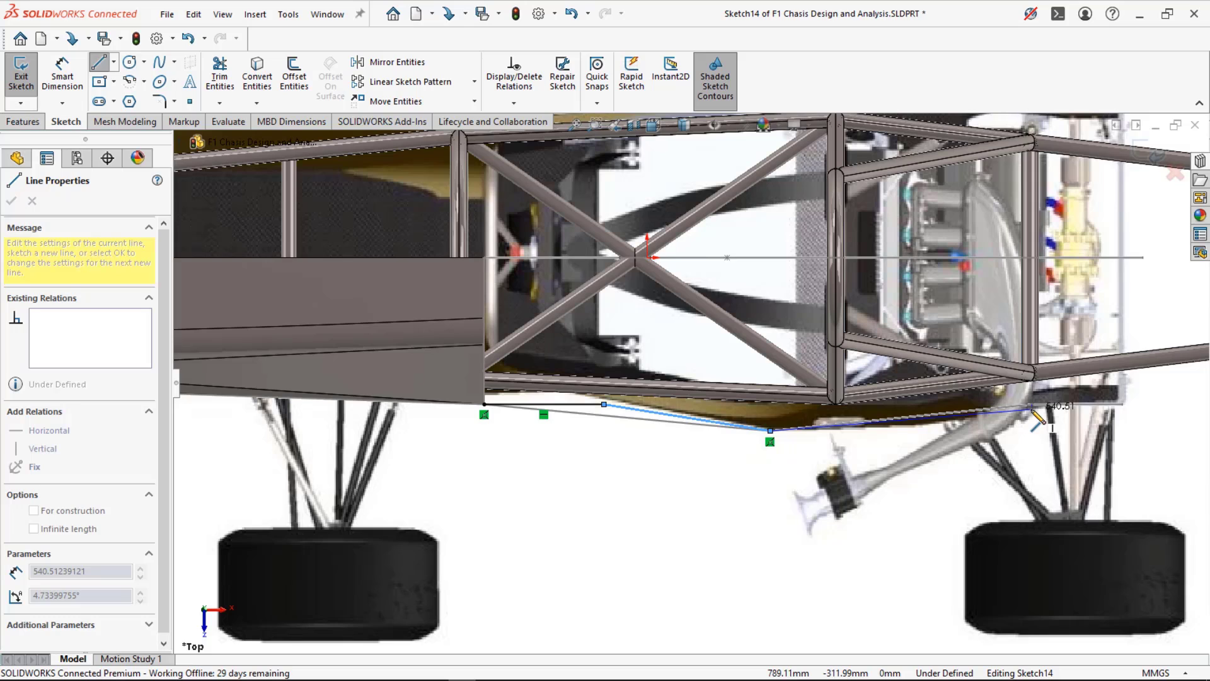
left_click(1031, 410)
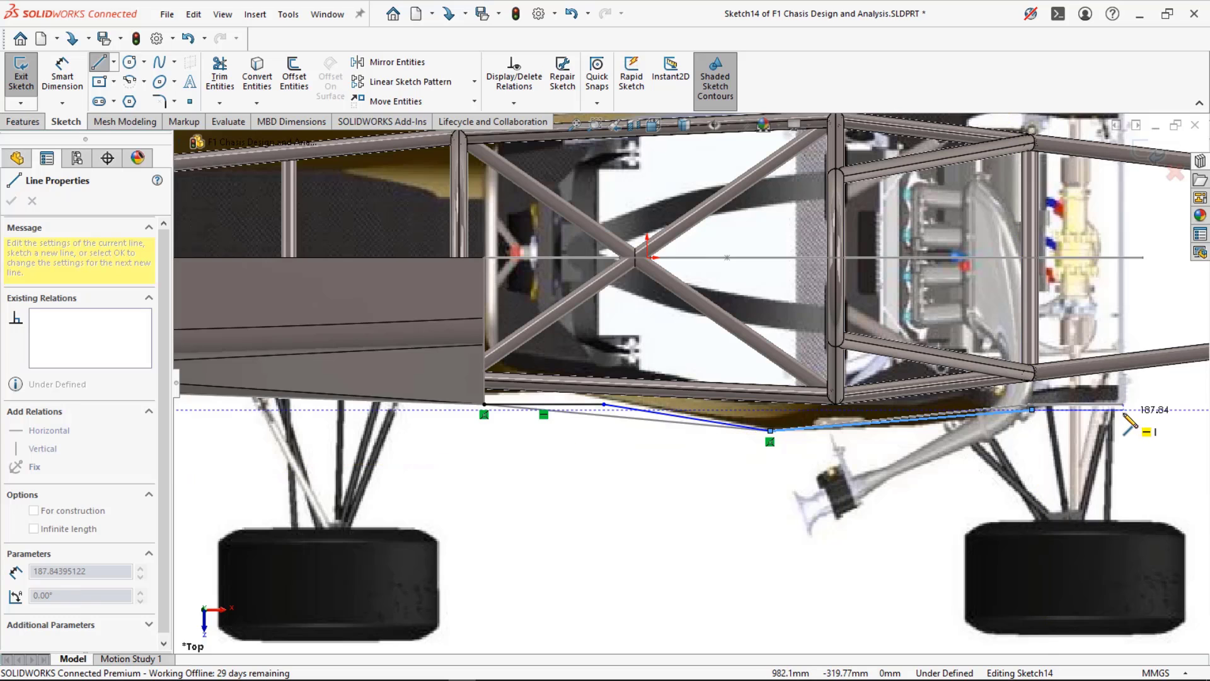
scroll(1124, 409, "up", 3)
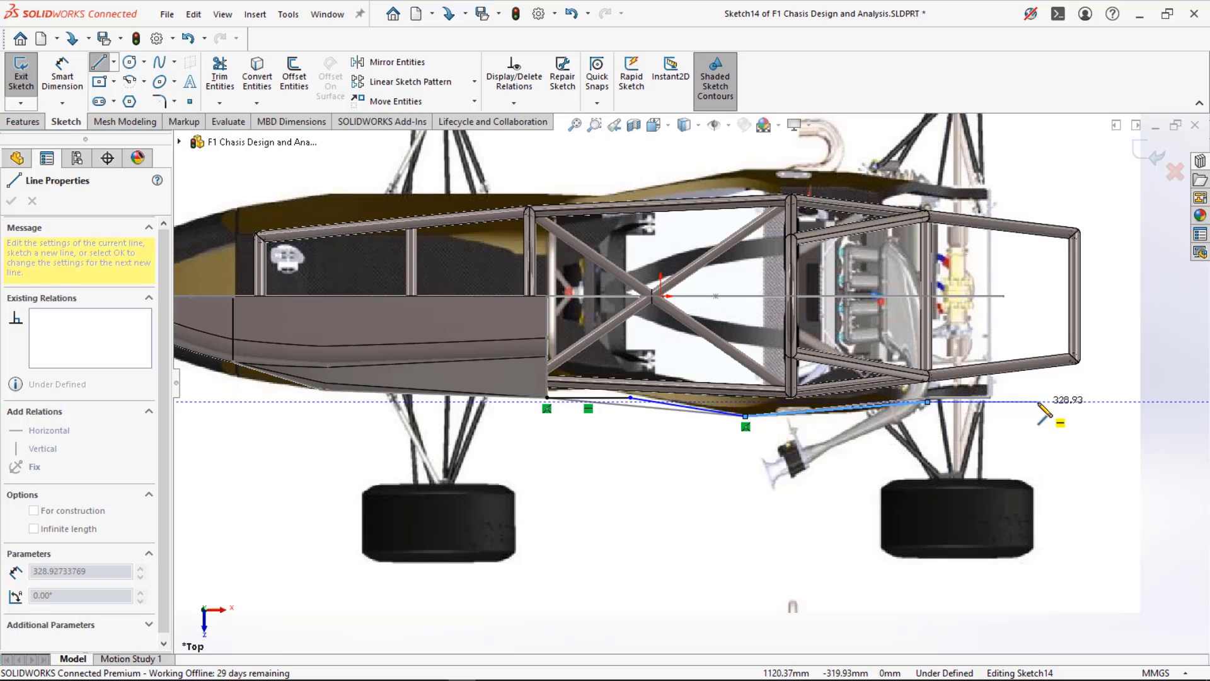
left_click(1090, 401)
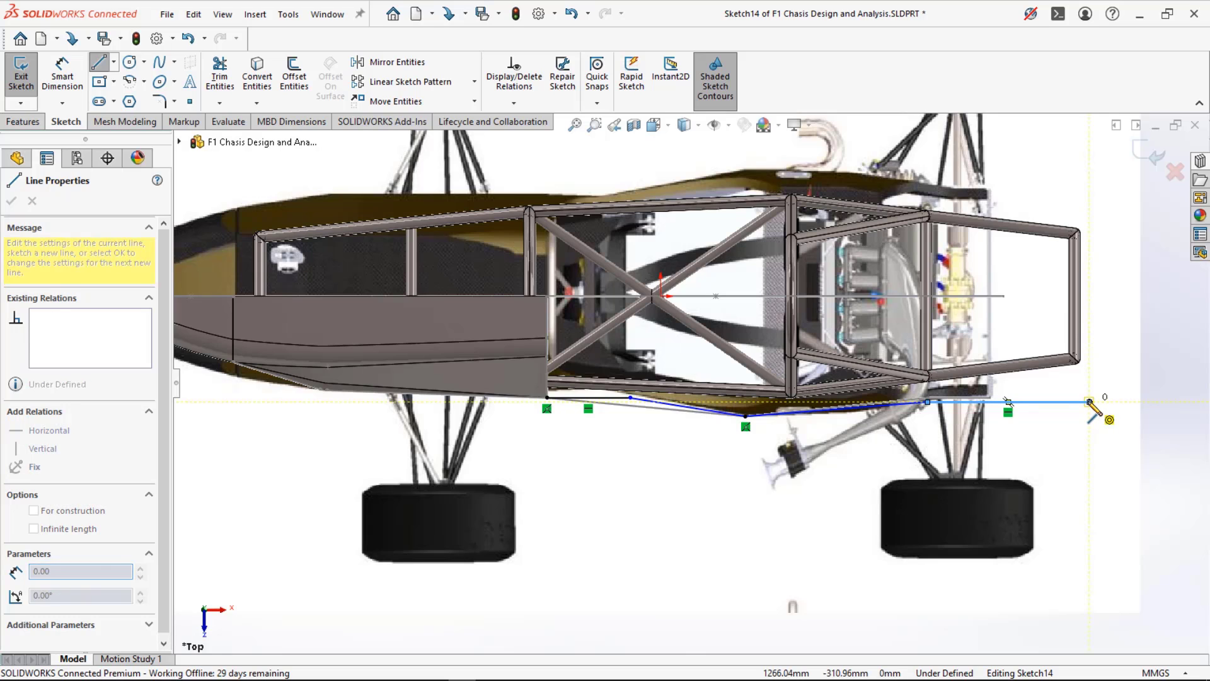
key("Escape")
middle_click_drag(759, 491, 883, 299)
scroll(738, 480, "down", 5)
scroll(695, 480, "up", 9)
left_click(1158, 152)
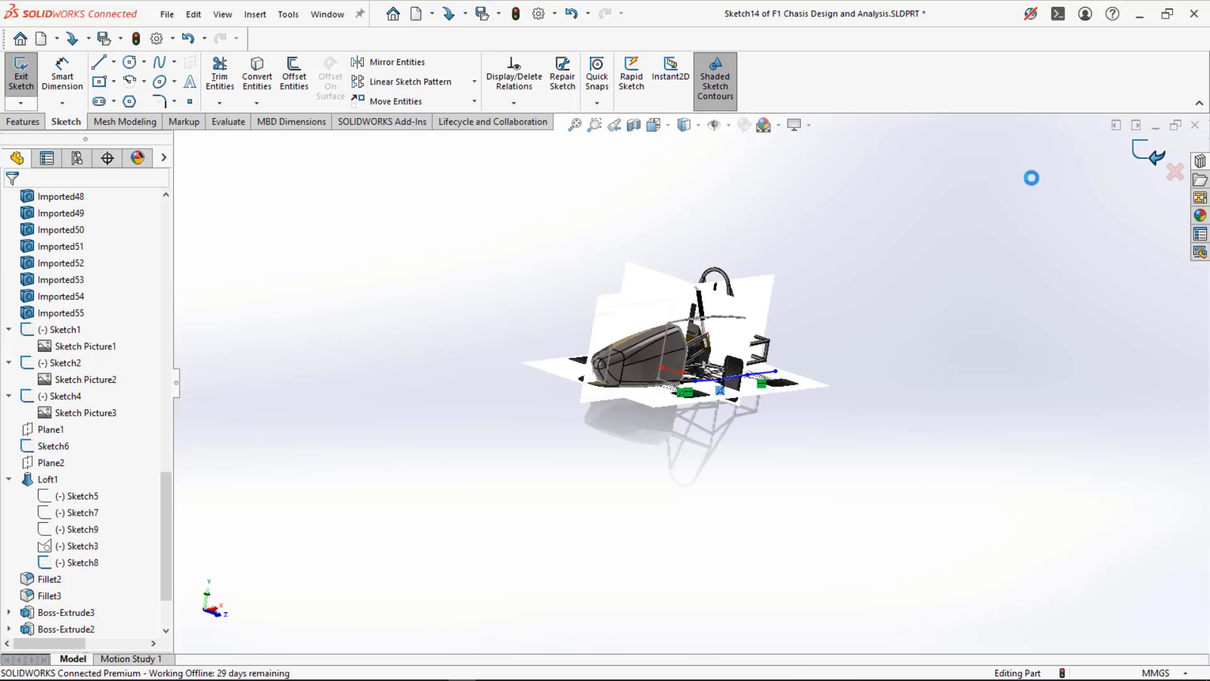
- Create a reference plane perpendicular to the guide chain's last horizontal line and coincident with its rear endpoint
mouse_move(473, 359)
middle_mouse_down()
mouse_move(405, 419)
mouse_move(404, 432)
mouse_move(422, 403)
mouse_move(426, 429)
middle_mouse_up()
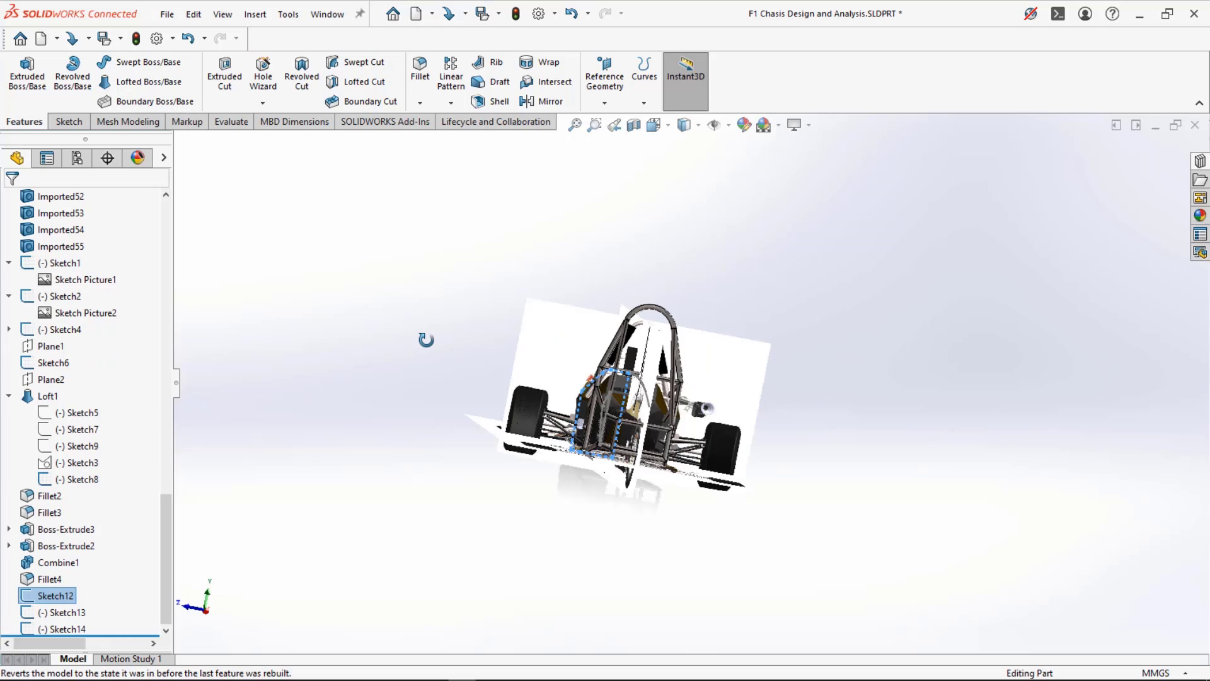
mouse_move(425, 341)
middle_mouse_down()
mouse_move(427, 359)
mouse_move(452, 338)
mouse_move(449, 262)
mouse_move(464, 381)
mouse_move(460, 336)
mouse_move(513, 338)
mouse_move(662, 441)
mouse_move(804, 513)
middle_mouse_up()
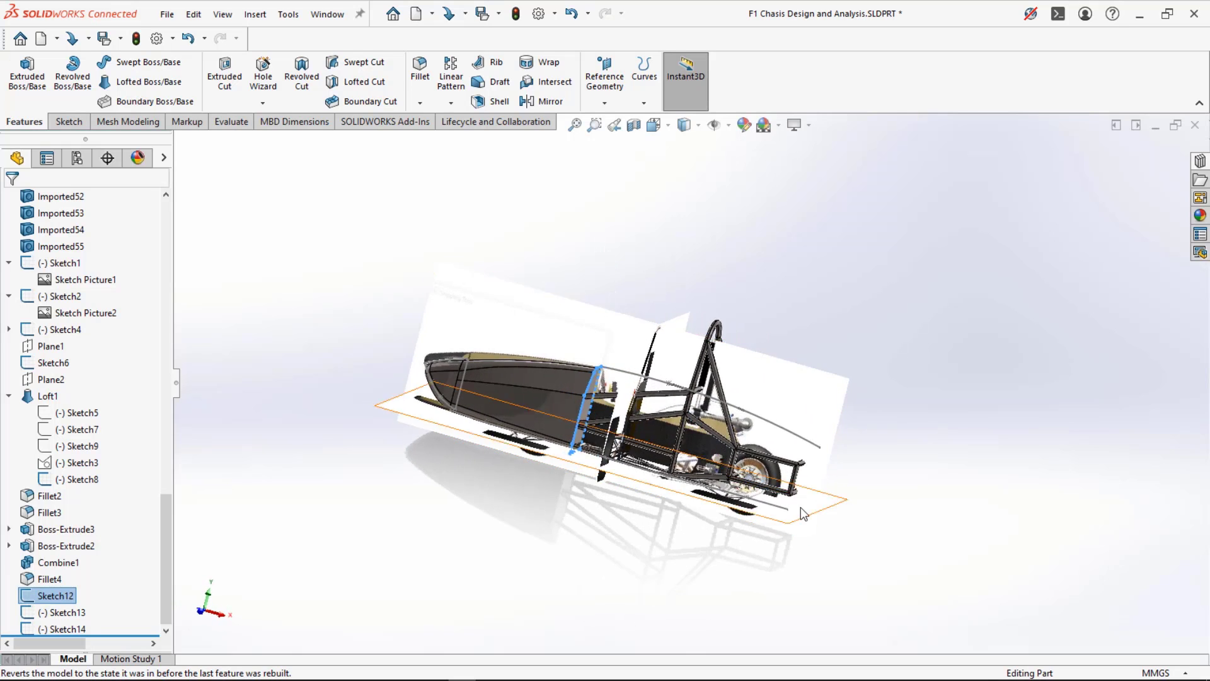
scroll(804, 514, "down", 5)
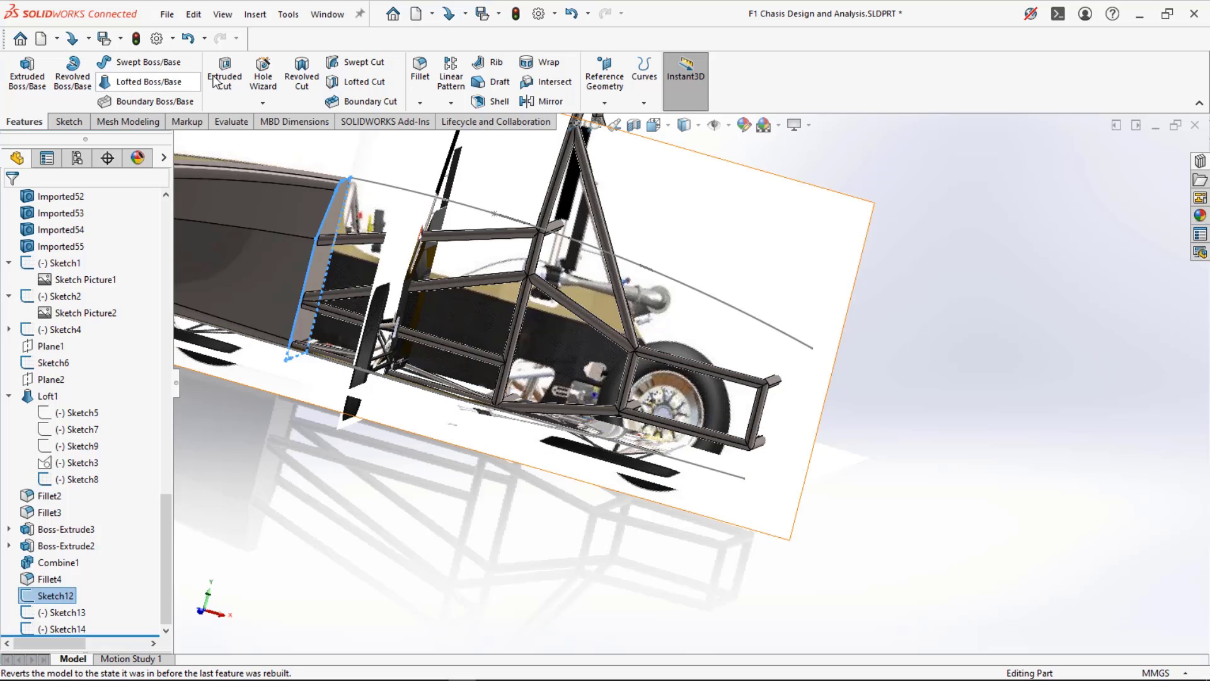
left_click(605, 78)
left_click(618, 121)
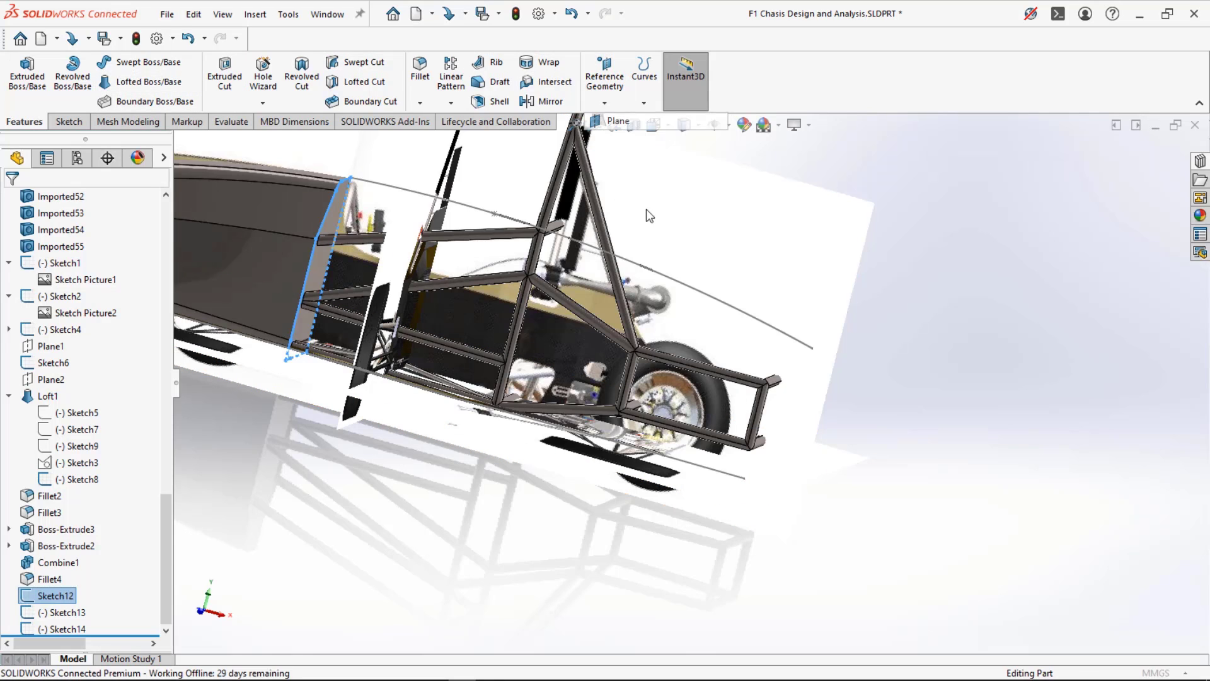
left_click(740, 482)
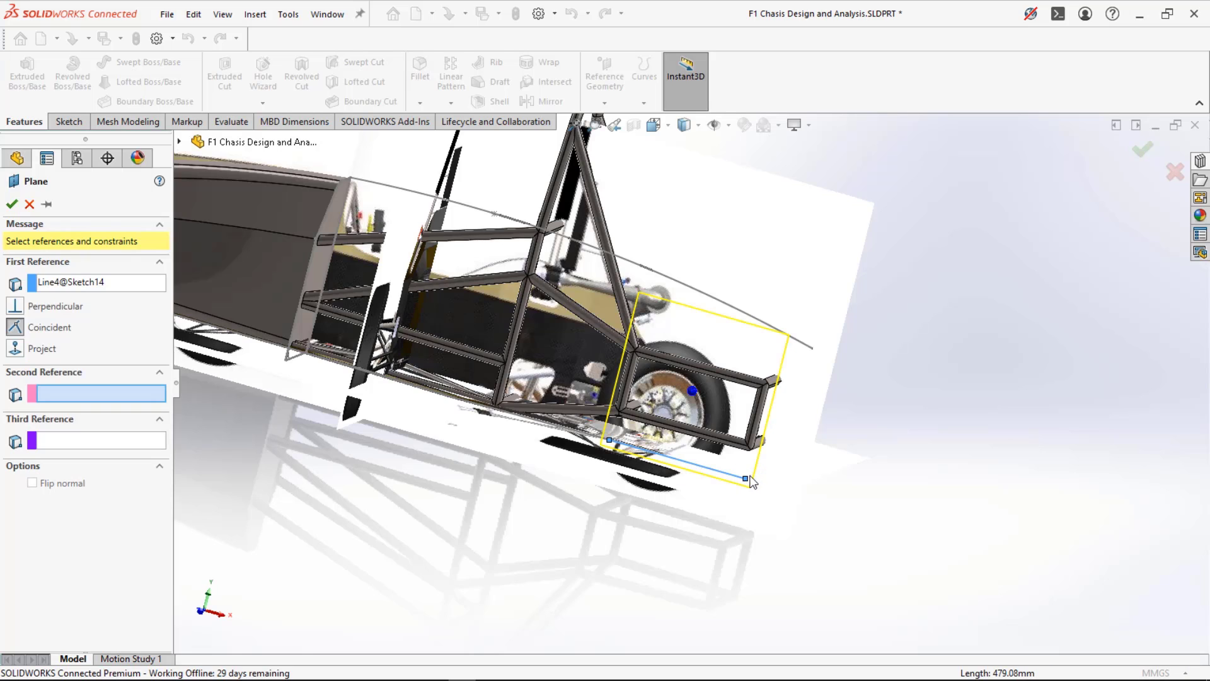
left_click(746, 480)
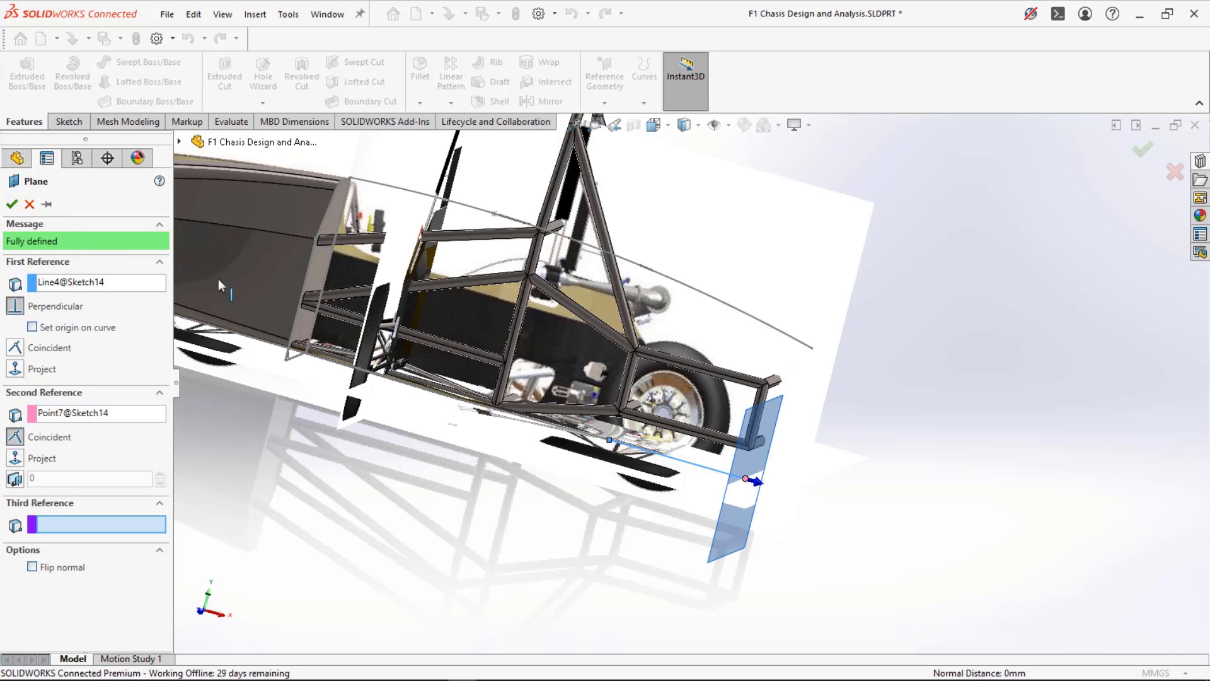
left_click(11, 205)
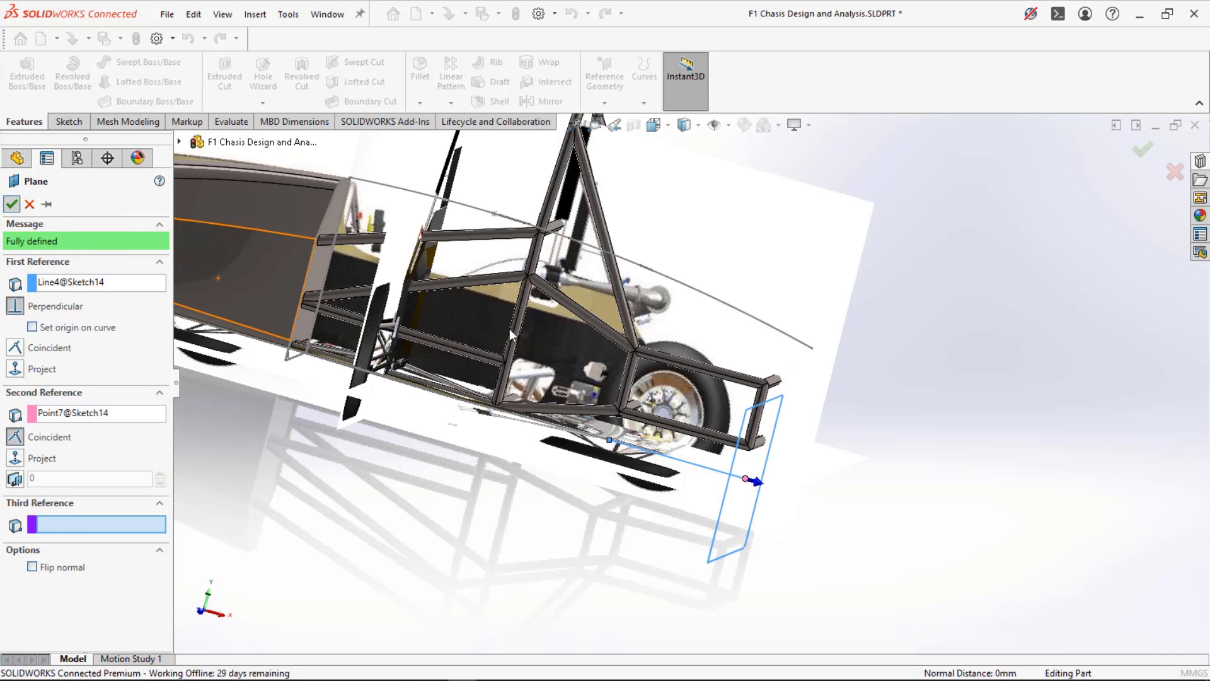
- Start a sketch on the new rear plane and convert the outline of the loft's rear end face into sketch entities
left_click(725, 532)
left_click(792, 486)
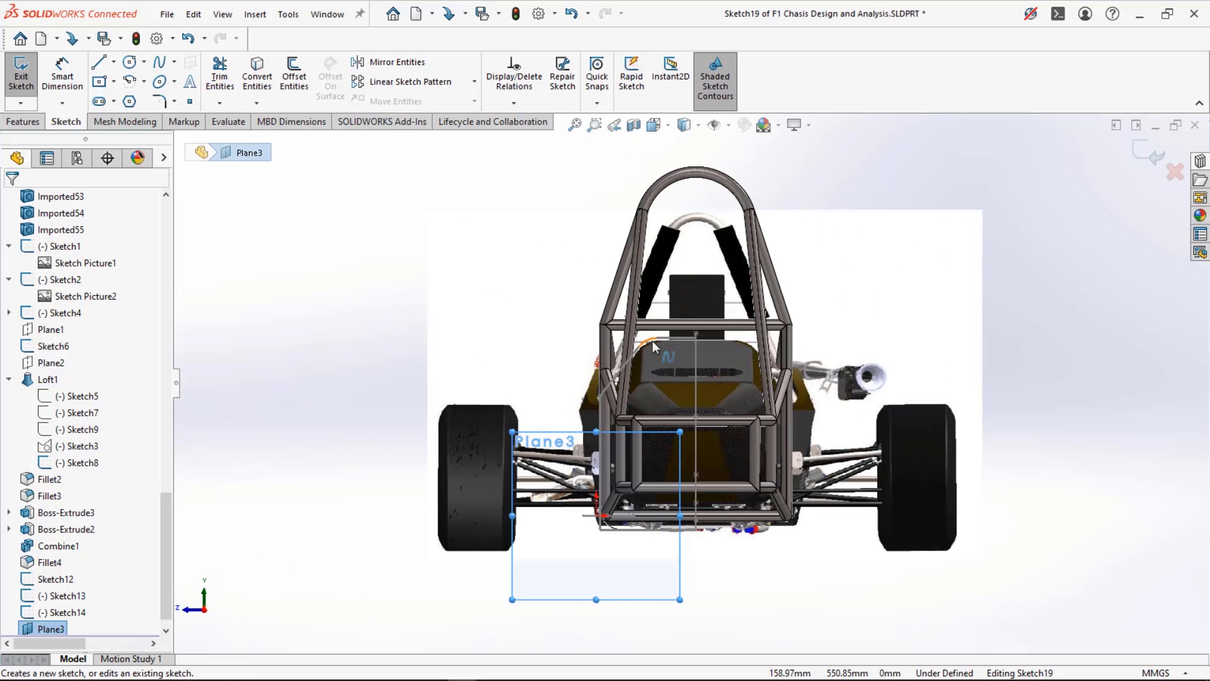
scroll(656, 344, "down", 2)
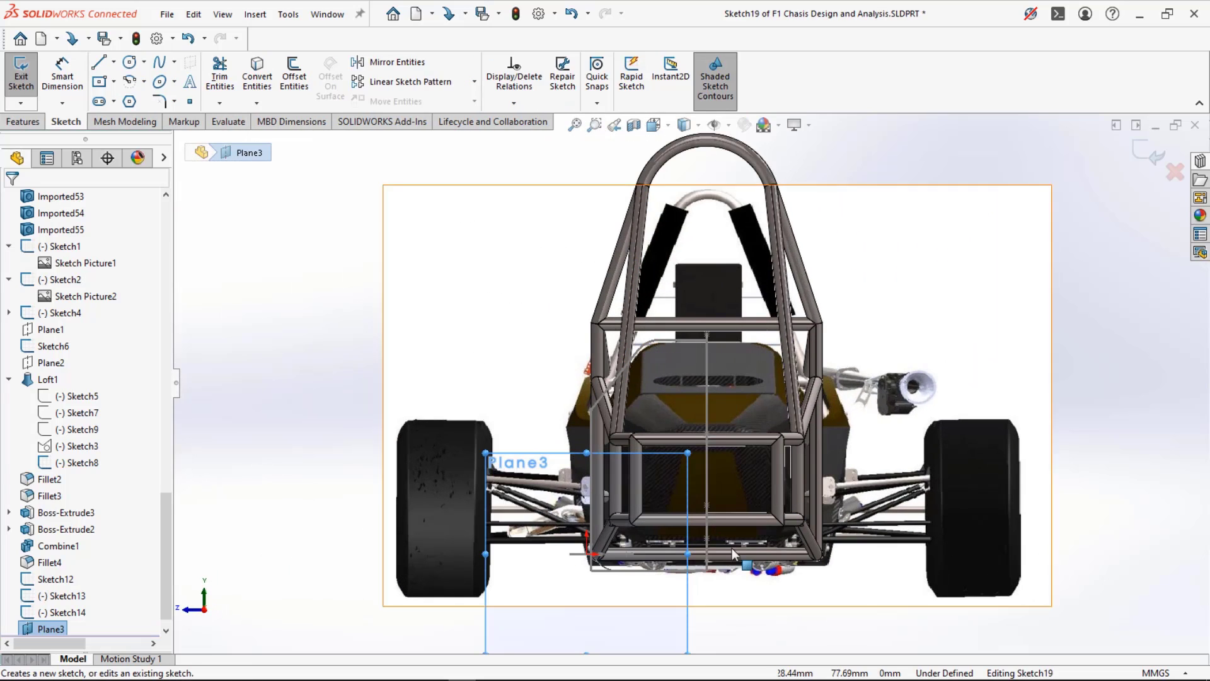
scroll(690, 429, "up", 4)
middle_click_drag(608, 372, 635, 348)
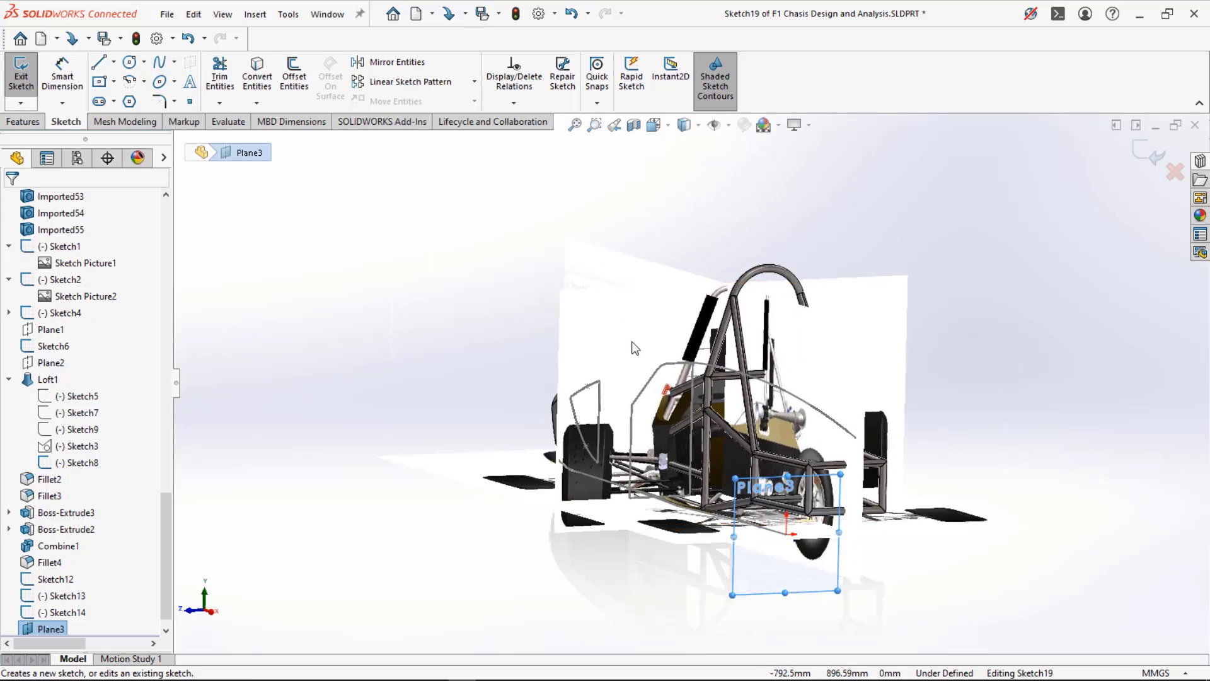
scroll(634, 348, "down", 4)
middle_click_drag(681, 404, 711, 528)
left_click(723, 468)
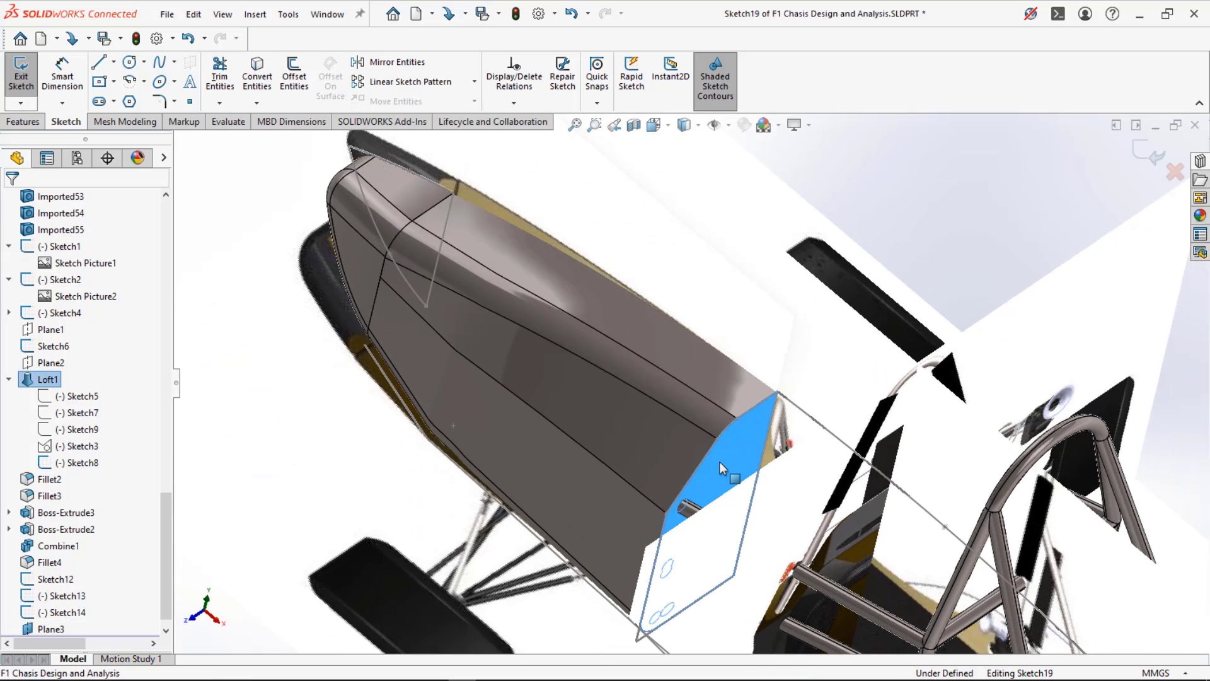
left_click(257, 81)
scroll(275, 123, "up", 1)
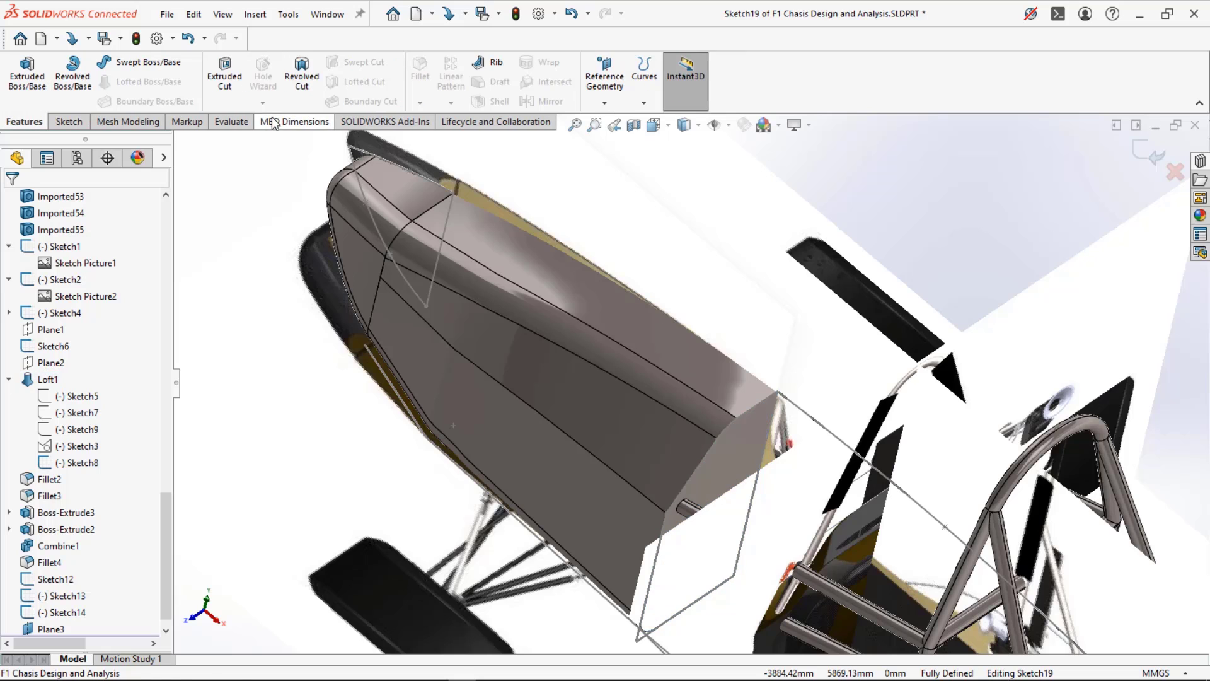
- Square off the rear profile's rounded lower outer corner with a horizontal line about 70 mm long and a vertical line, and select the rounded curve
scroll(398, 279, "up", 8)
scroll(699, 433, "down", 4)
middle_click_drag(766, 423, 756, 369)
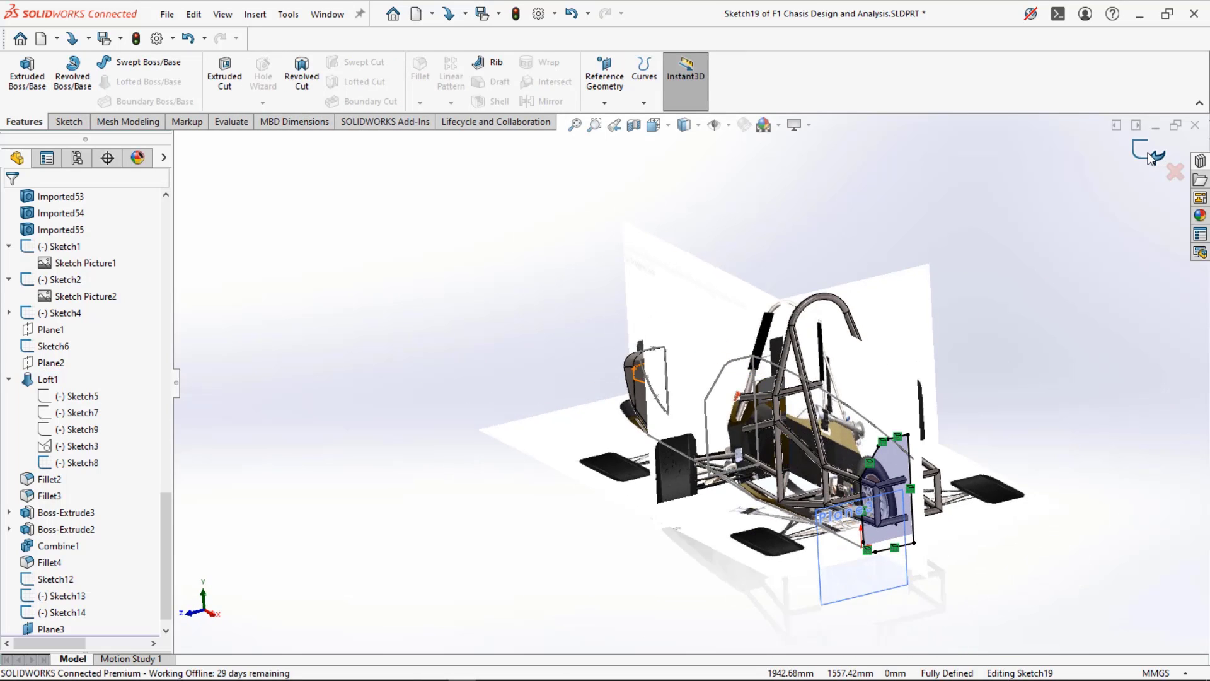
scroll(956, 483, "down", 1)
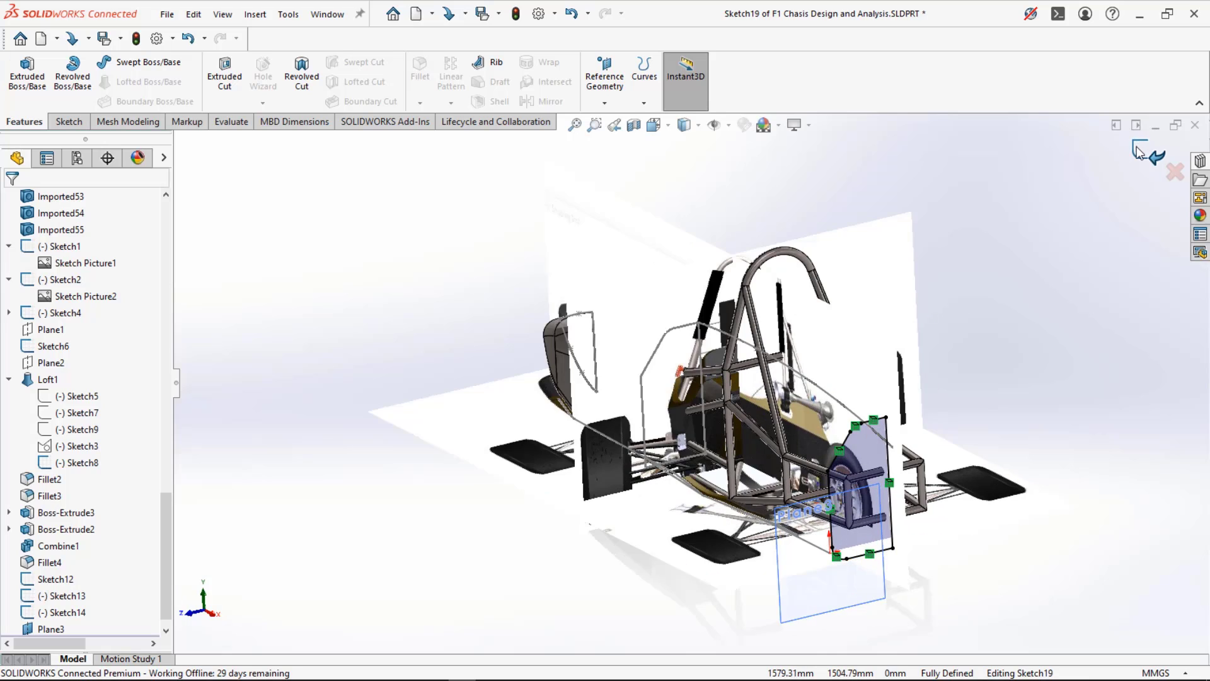
scroll(977, 526, "down", 4)
key("ctrl+8")
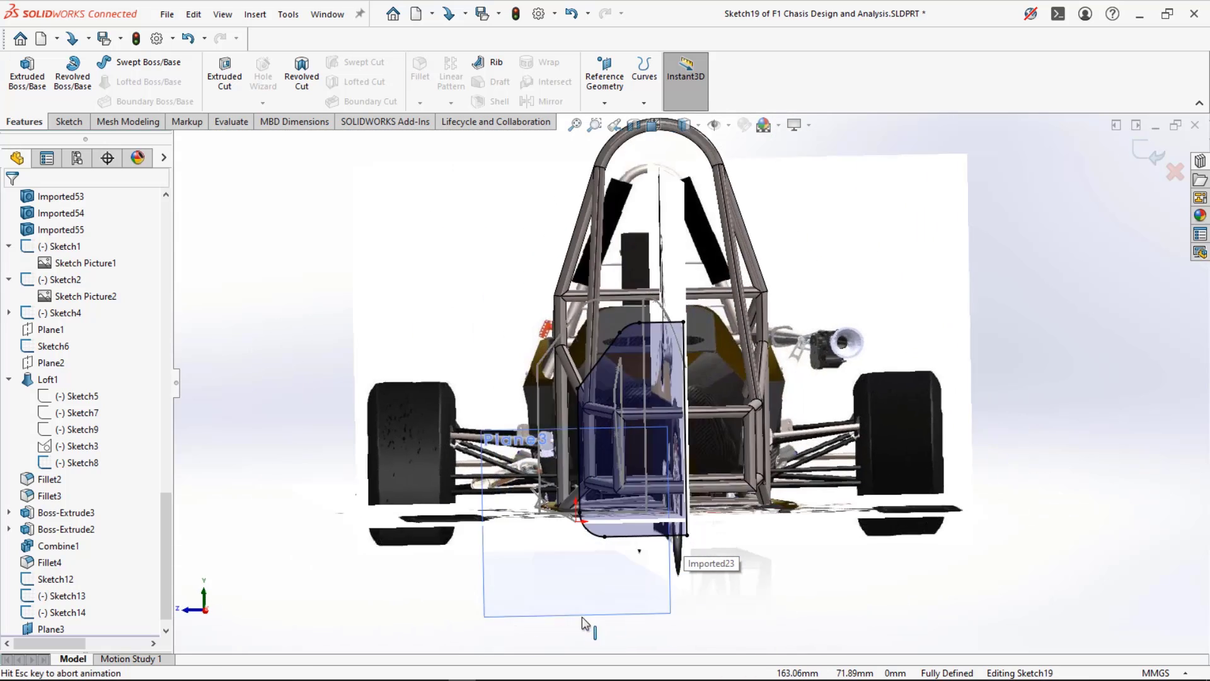
scroll(585, 624, "down", 4)
key("l")
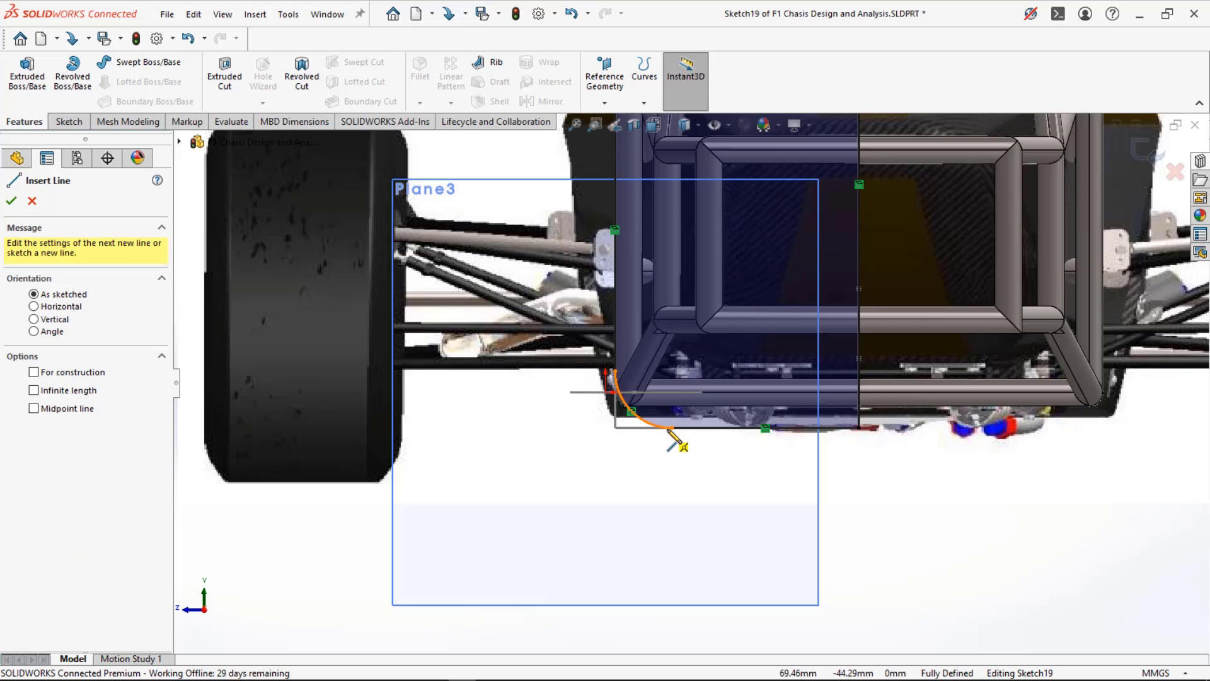
left_click(673, 429)
left_click(615, 428)
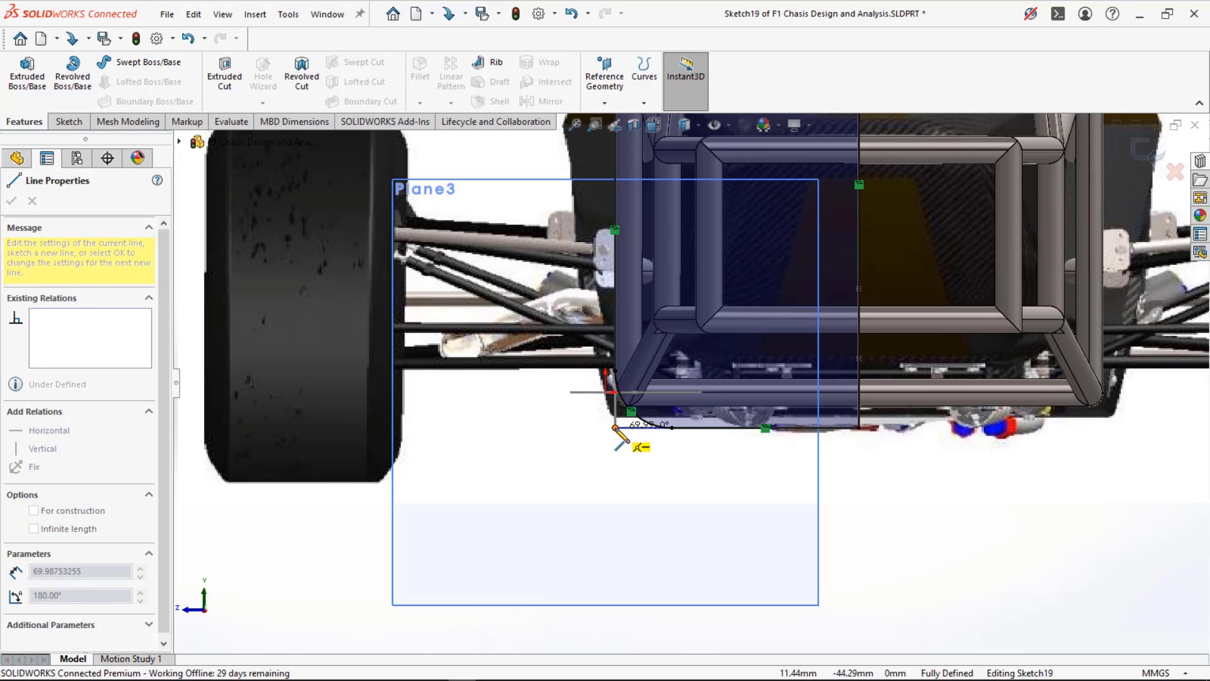
left_click(615, 373)
key("Escape")
key("Escape")
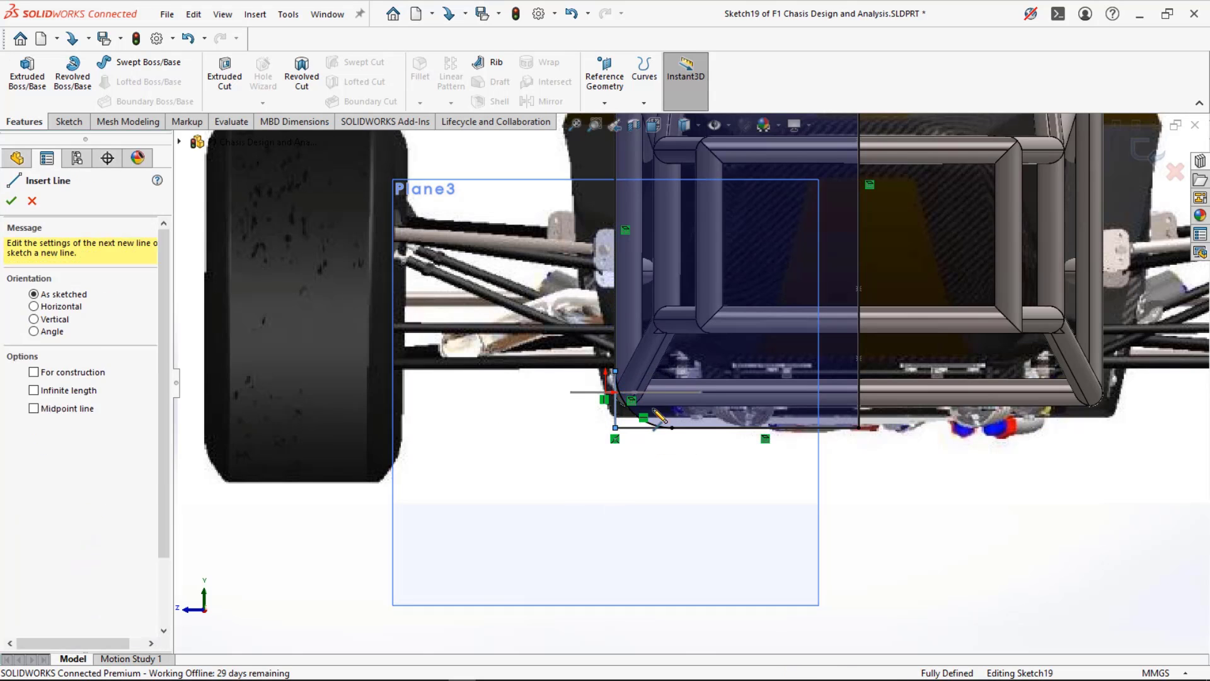
left_click(638, 418)
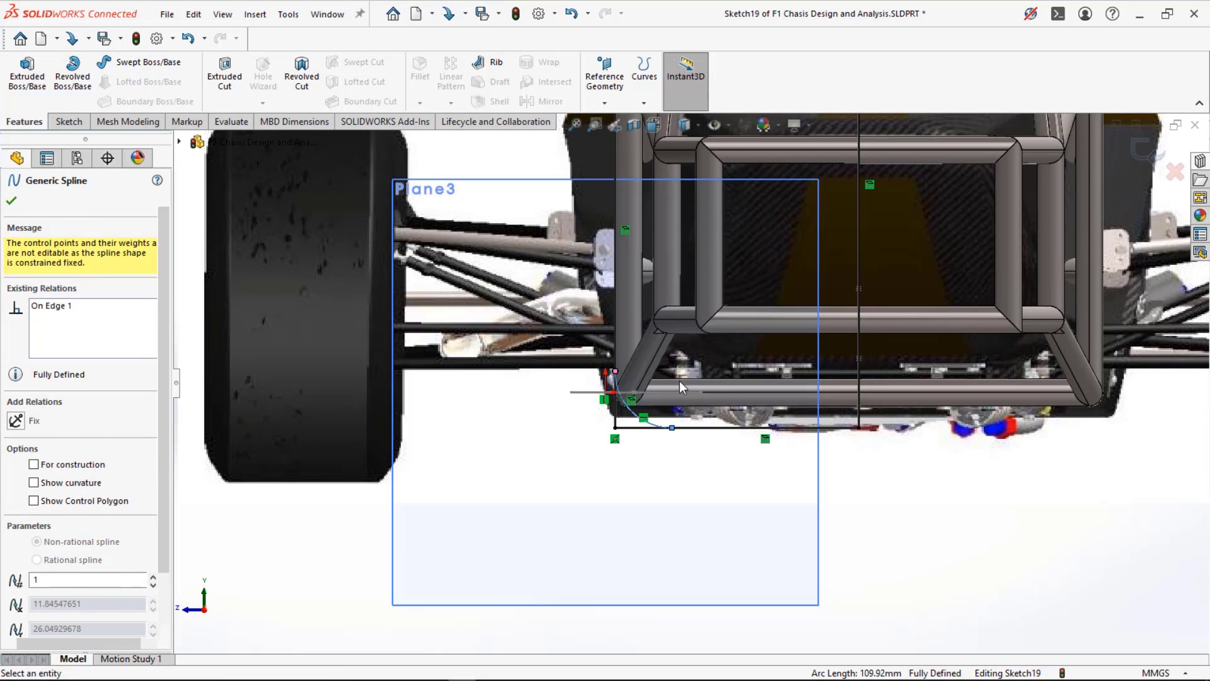
key("Escape")
scroll(621, 396, "up", 3)
scroll(621, 396, "up", 4)
middle_click_drag(621, 396, 684, 413)
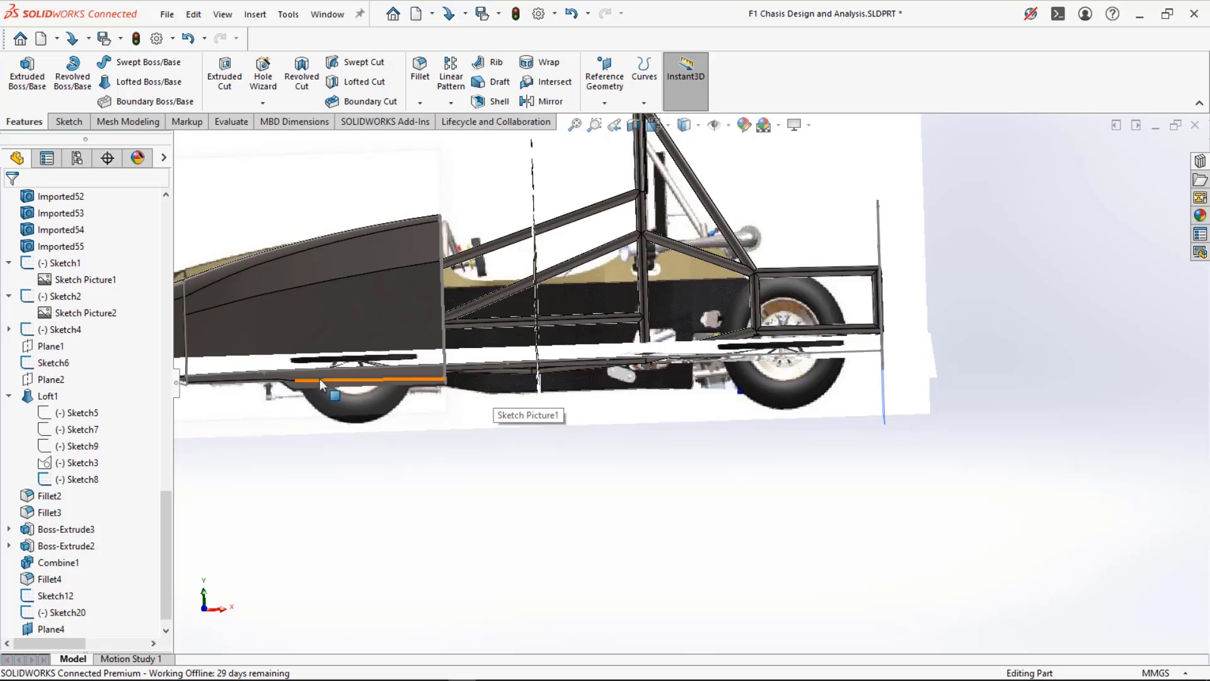
- On the Front Plane, sketch two connected lines, about 144 mm and 1422 mm long, from the nose body's lower rear corner to the rear profile
scroll(258, 368, "up", 4)
scroll(53, 246, "up", 20)
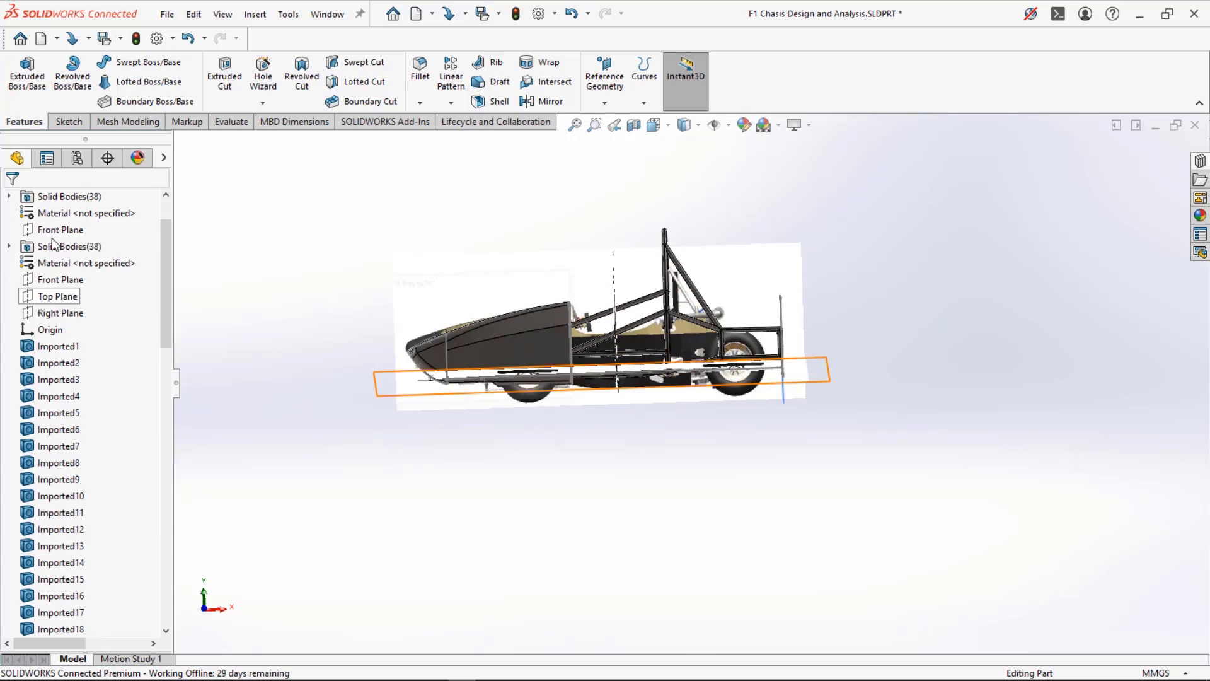
left_click(60, 297)
left_click(89, 278)
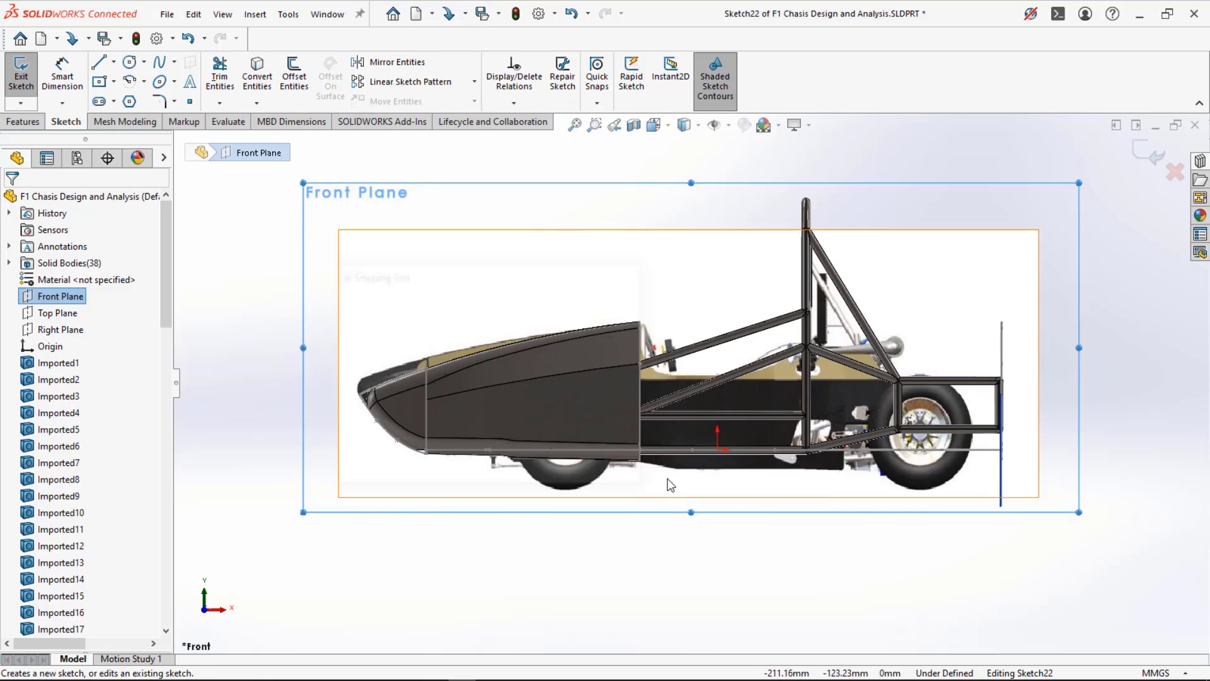
key("l")
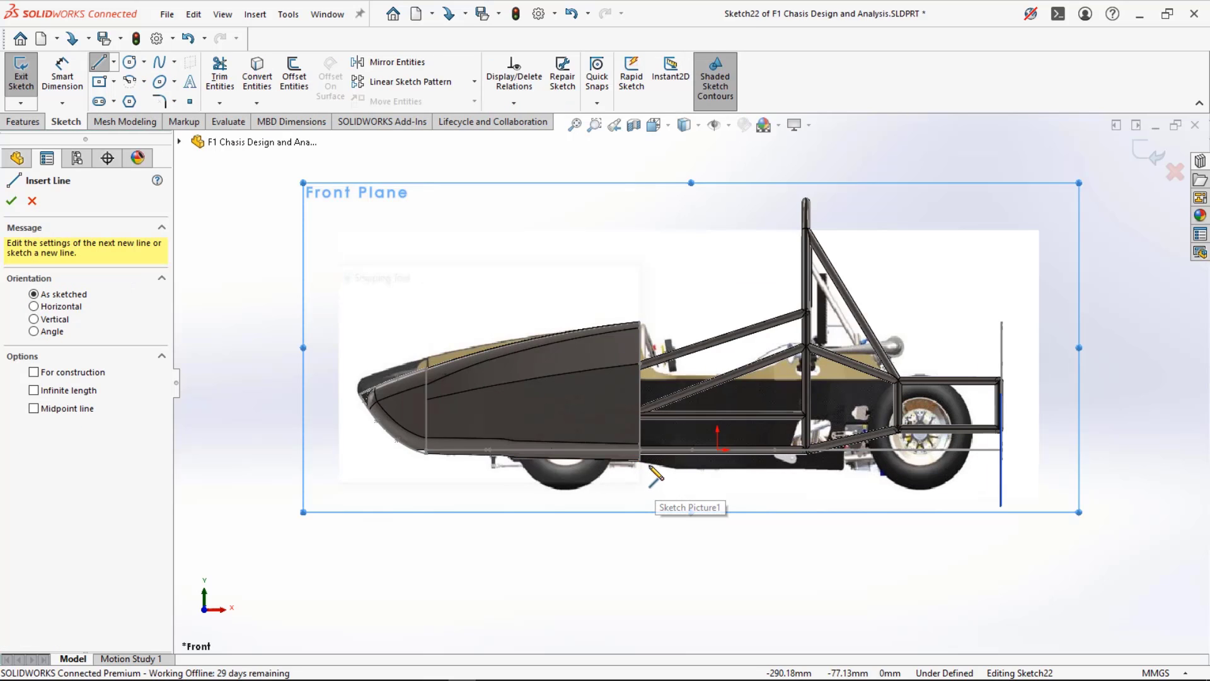
scroll(637, 466, "down", 2)
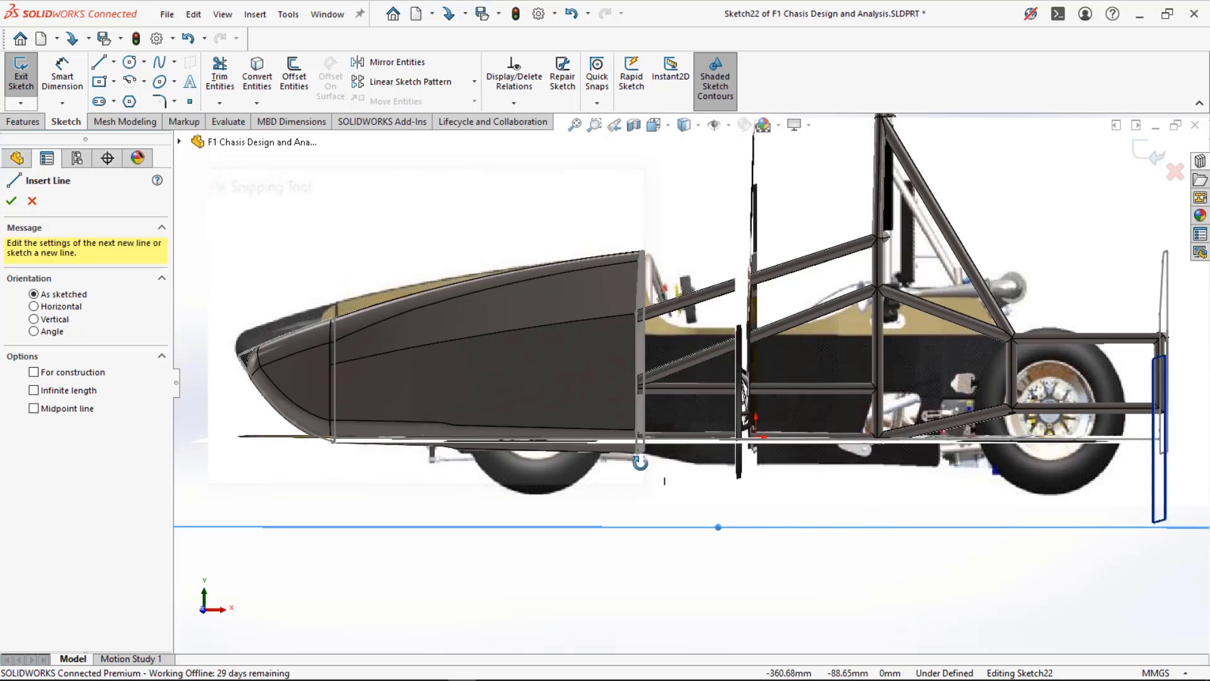
left_click(643, 451)
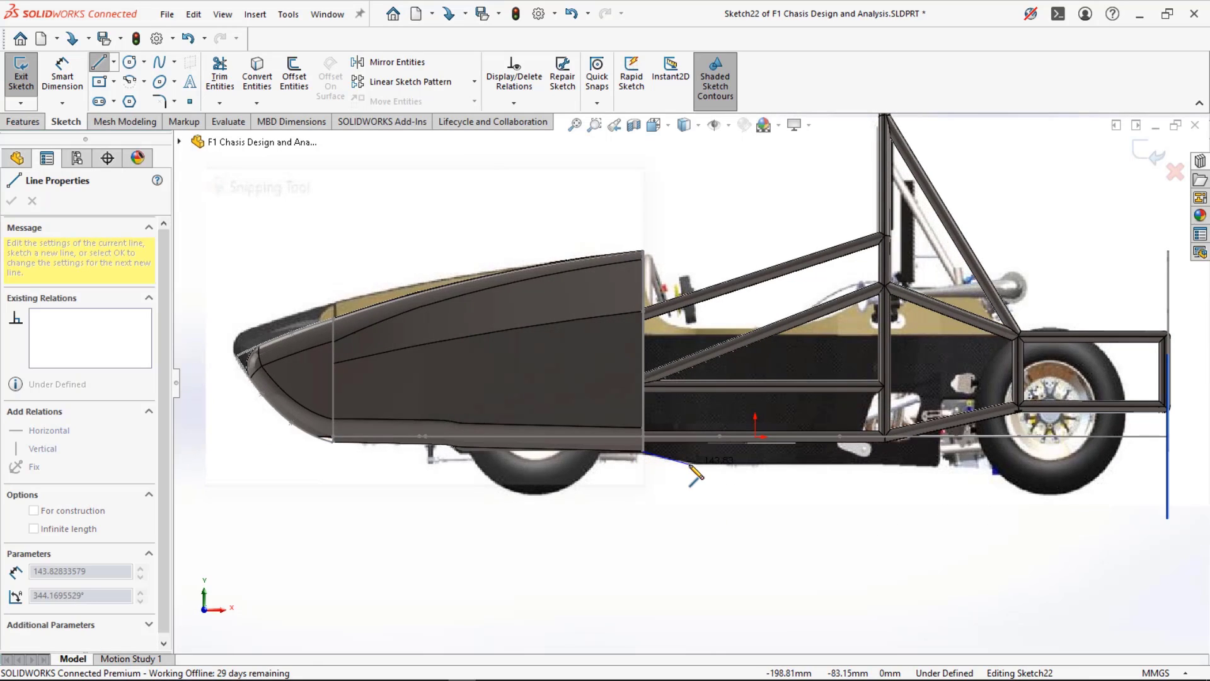
left_click(694, 463)
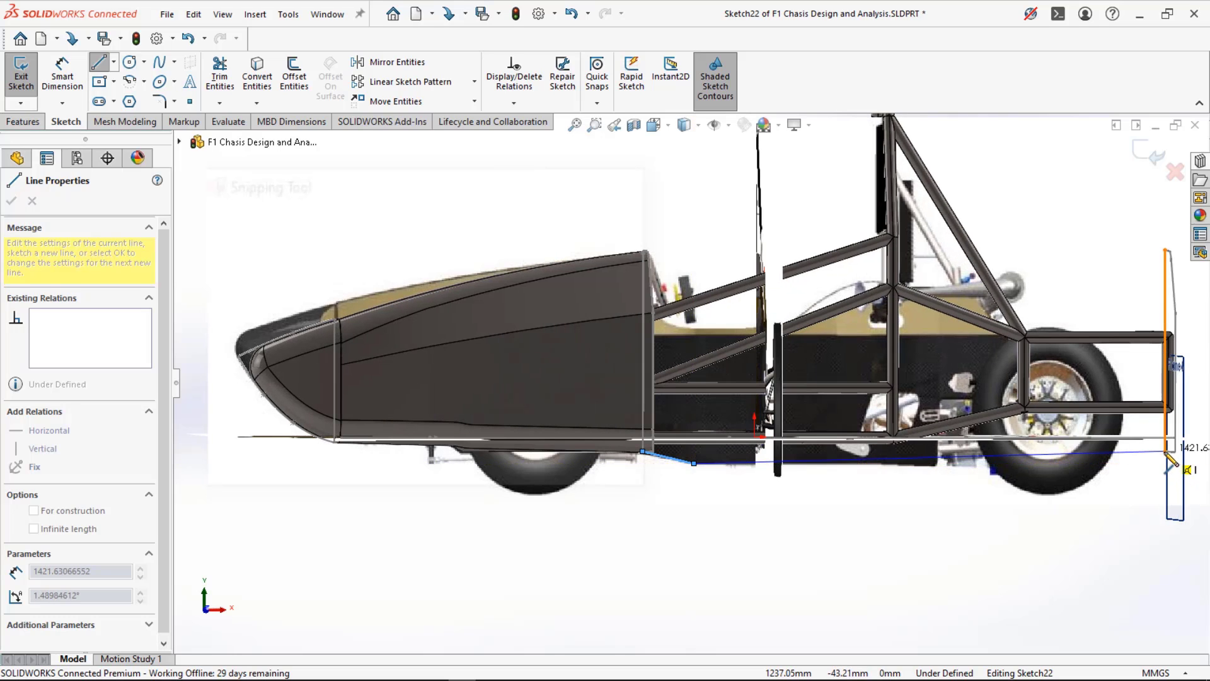
left_click(1166, 452)
key("Escape")
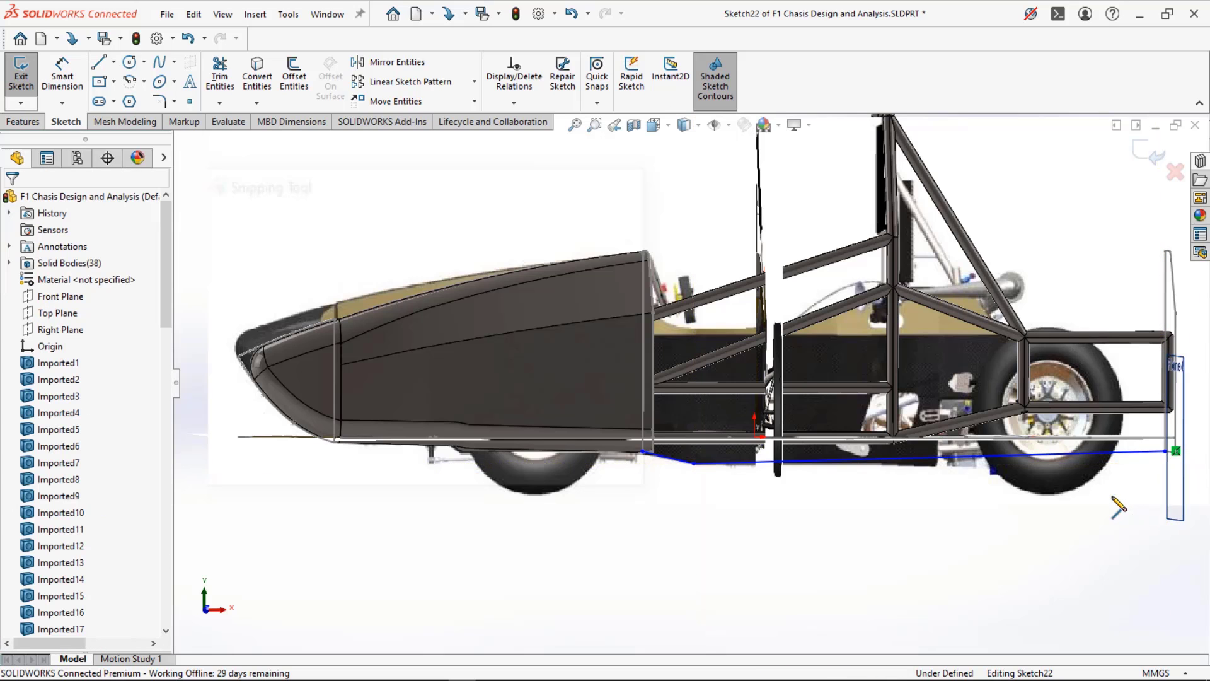
scroll(863, 518, "up", 5)
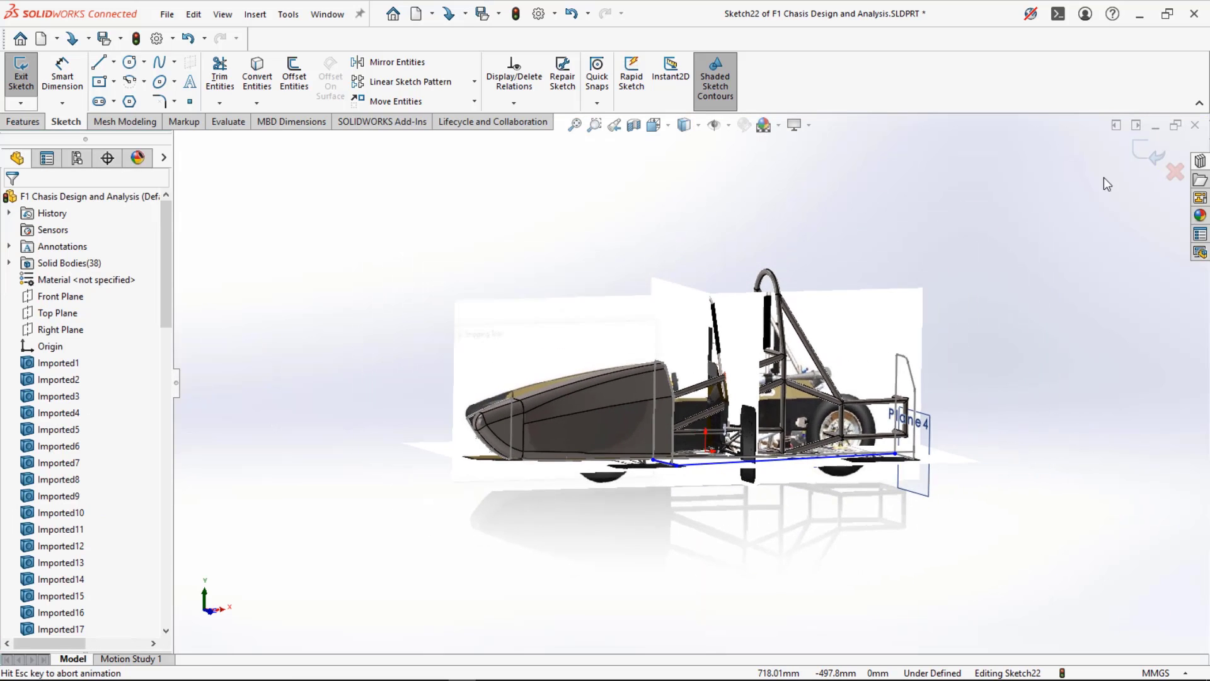
left_click(1153, 154)
key("ctrl+5")
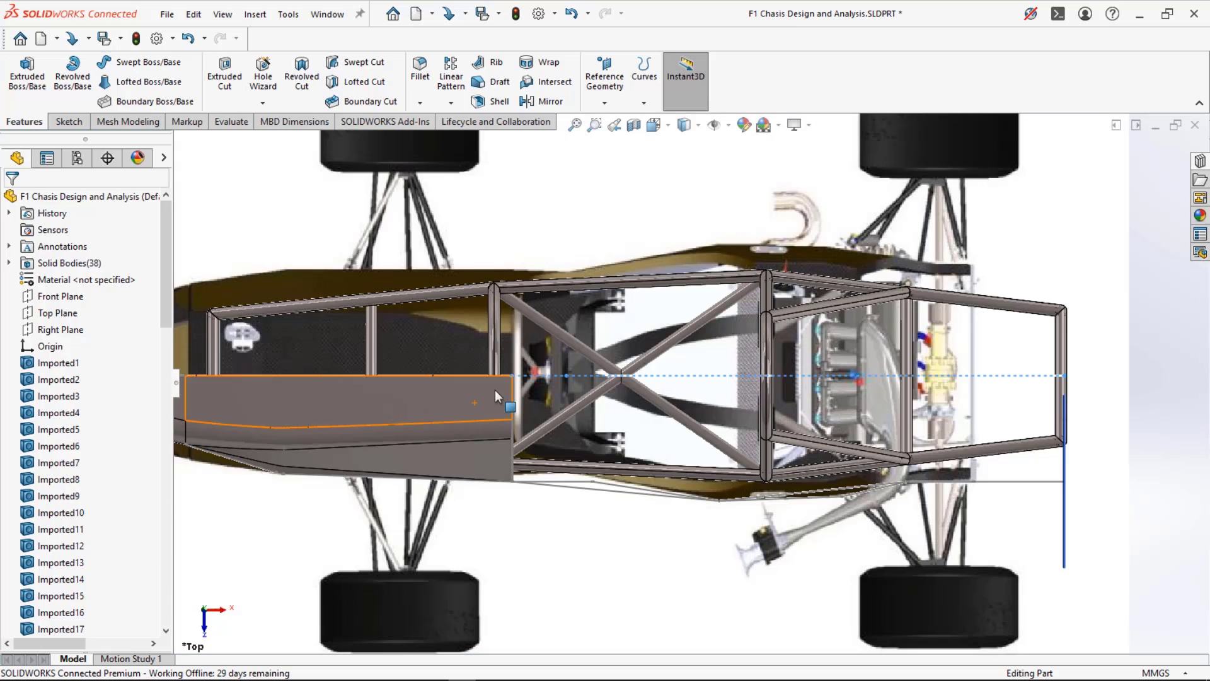
key("l")
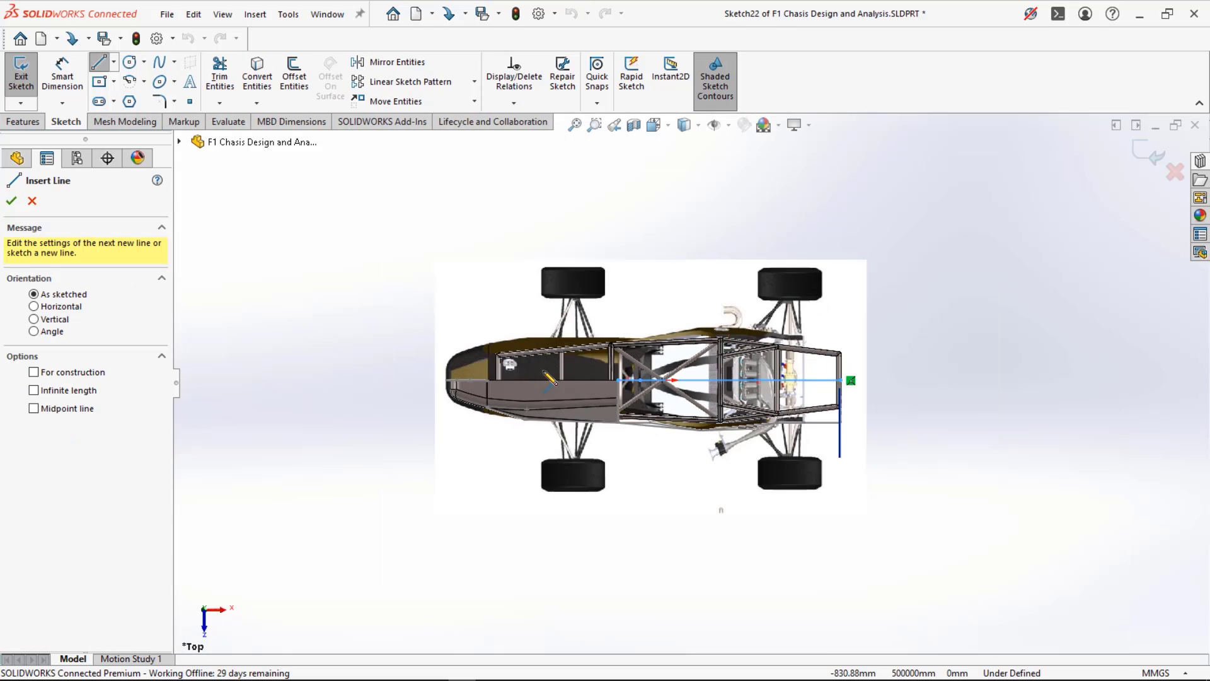
left_click(1154, 154)
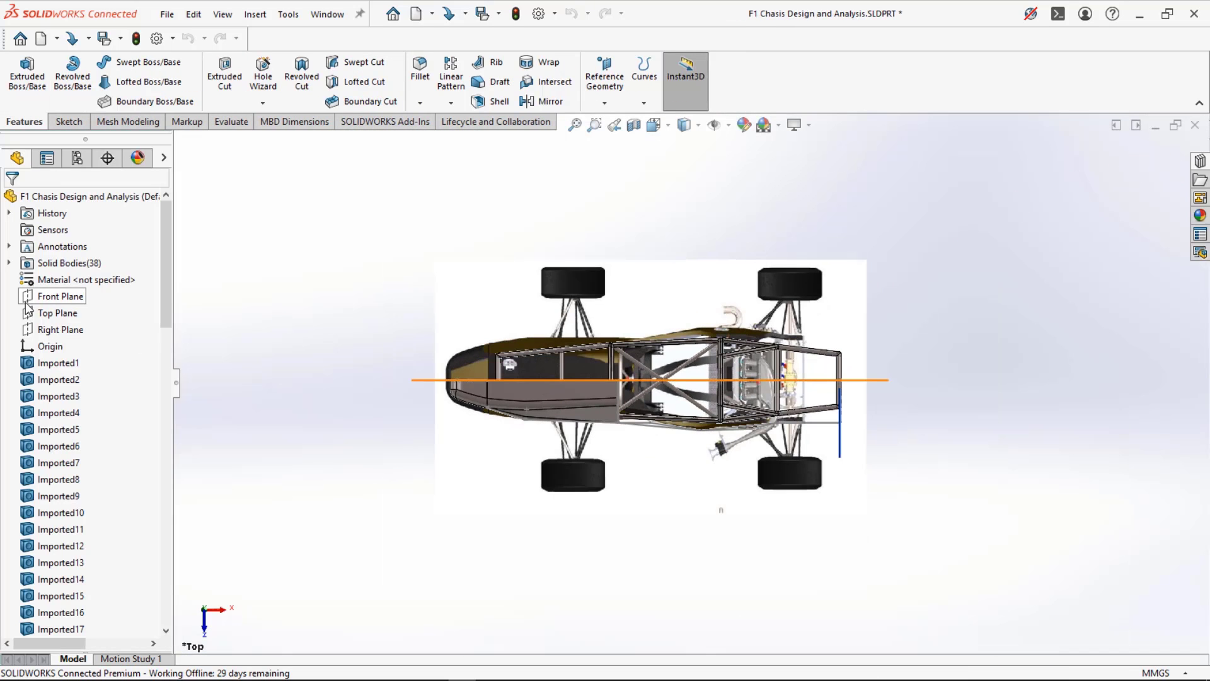
- On the Top Plane, sketch a horizontal centreline guide about 1567 mm long from the nose body's rear edge to the rear frame
left_click(62, 312)
left_click(84, 298)
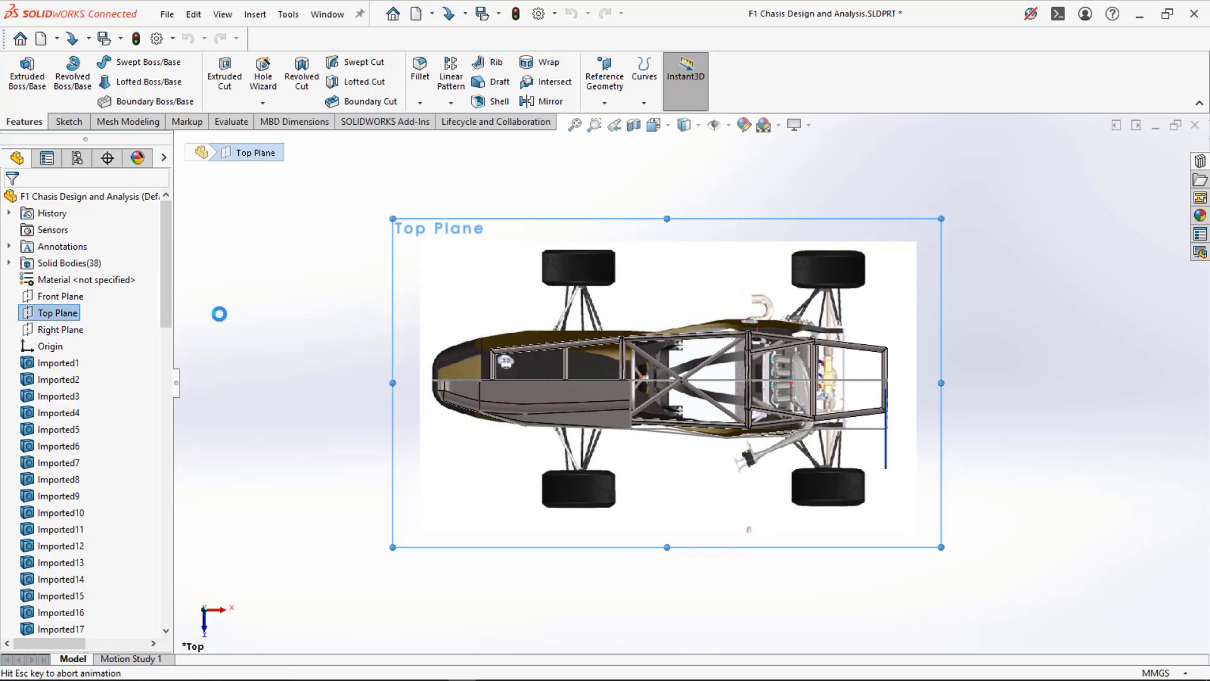
key("l")
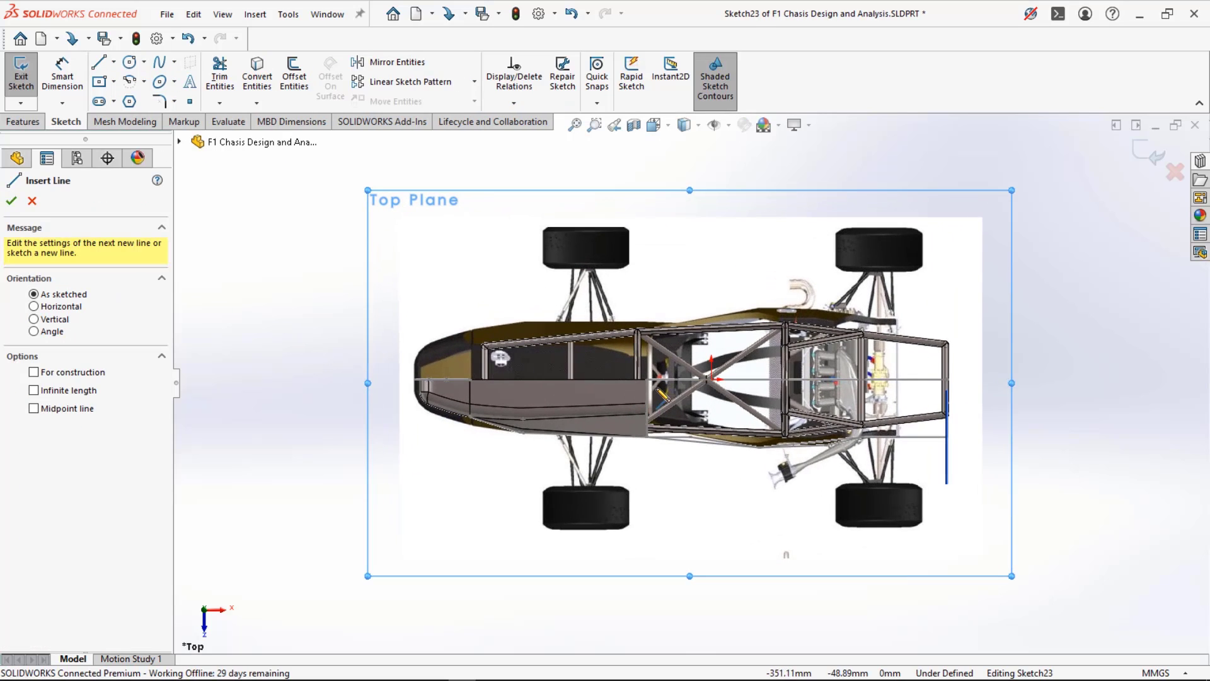
left_click(649, 380)
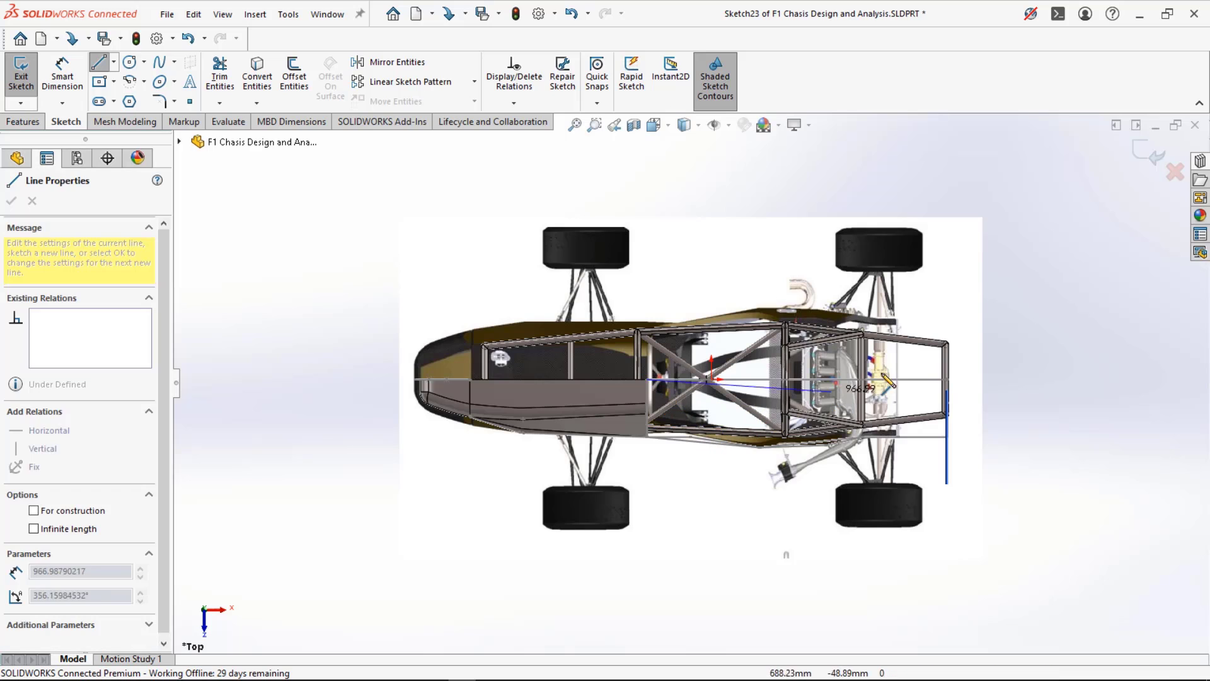
mouse_move(945, 399)
middle_mouse_down()
mouse_move(954, 410)
mouse_move(951, 396)
middle_mouse_up()
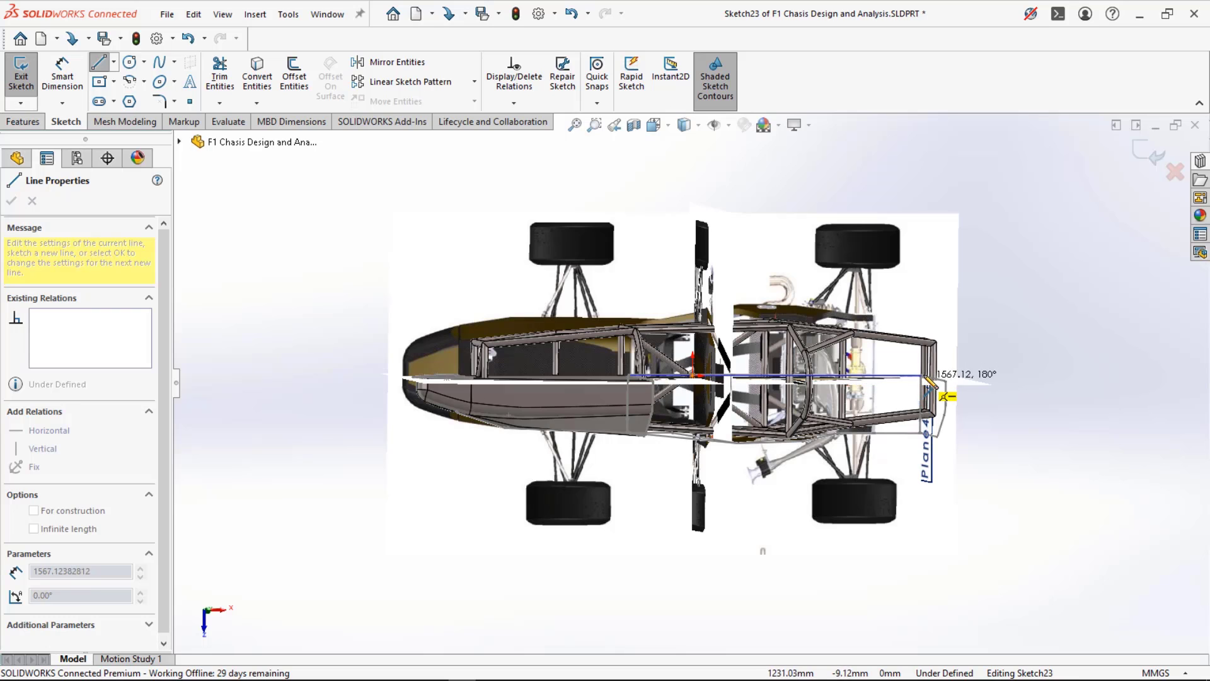
scroll(937, 384, "down", 3)
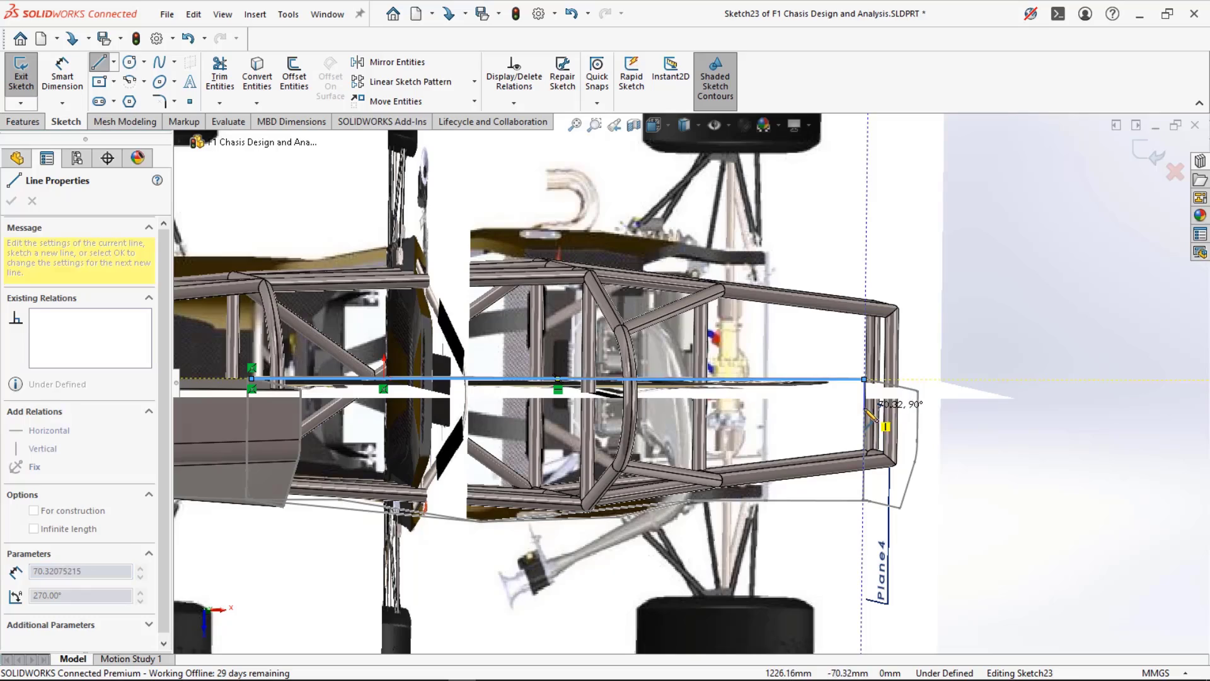
key("Escape")
- Add a Pierce relation between the centreline guide's rear endpoint and the adjacent vertical line of the rear profile Sketch21
middle_click_drag(870, 413, 826, 520)
scroll(901, 394, "down", 3)
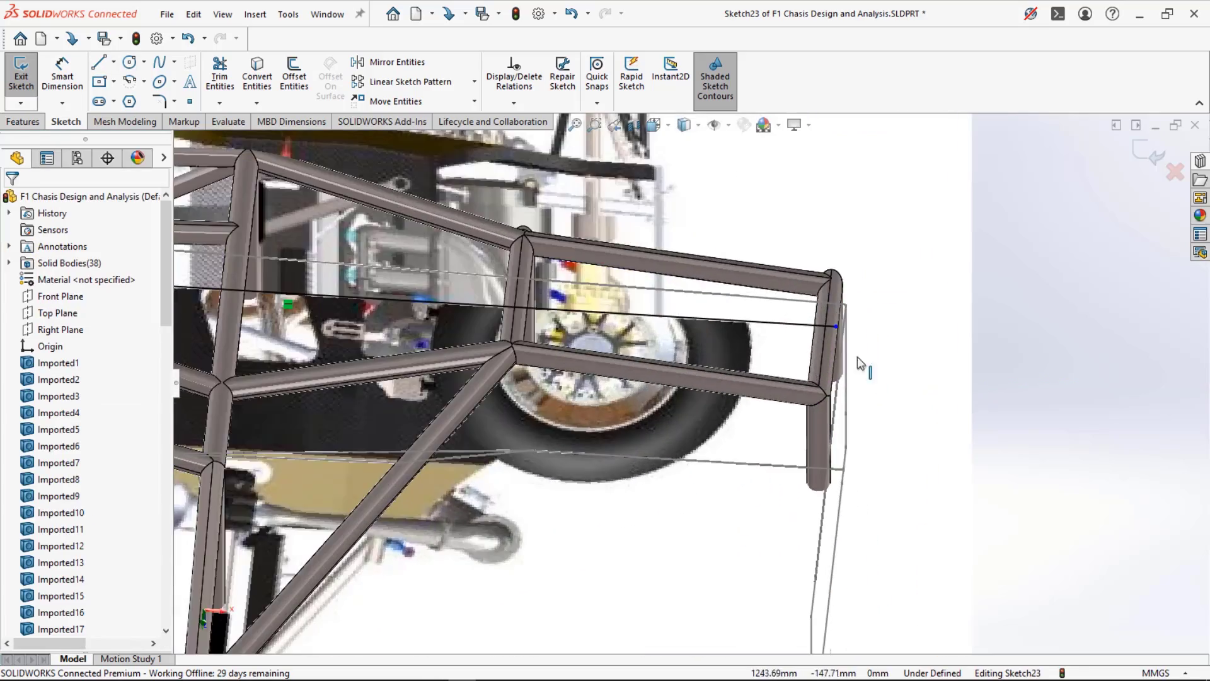
left_click(835, 327)
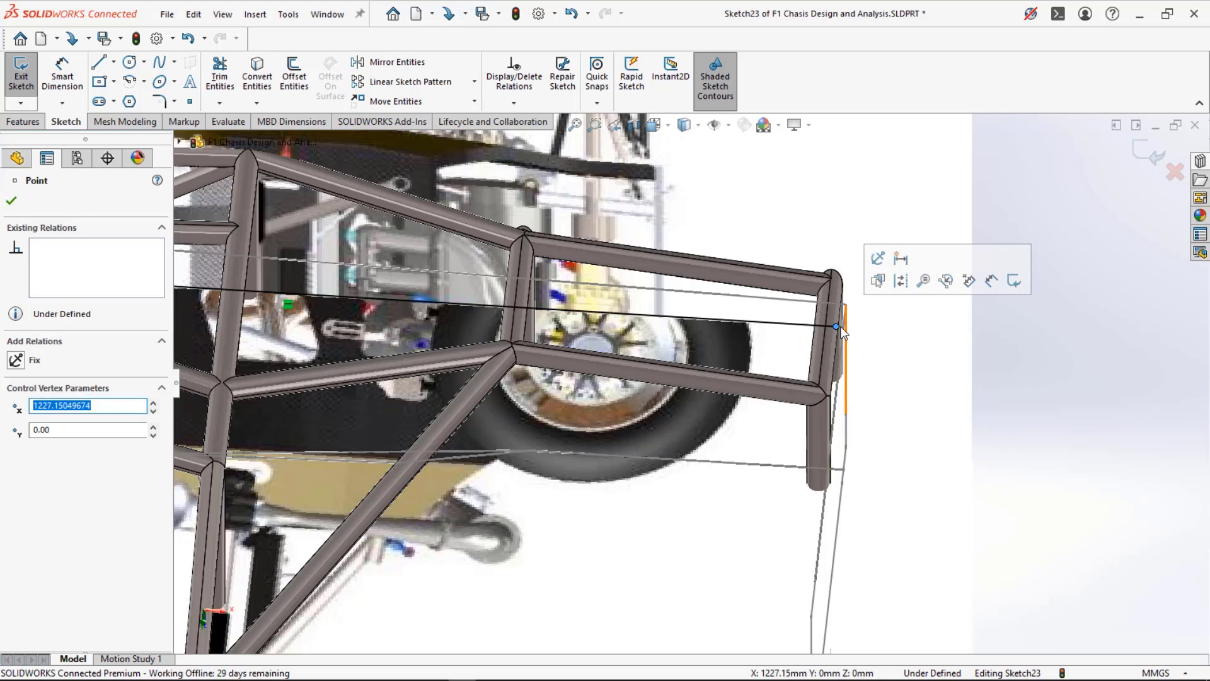
scroll(838, 327, "down", 2)
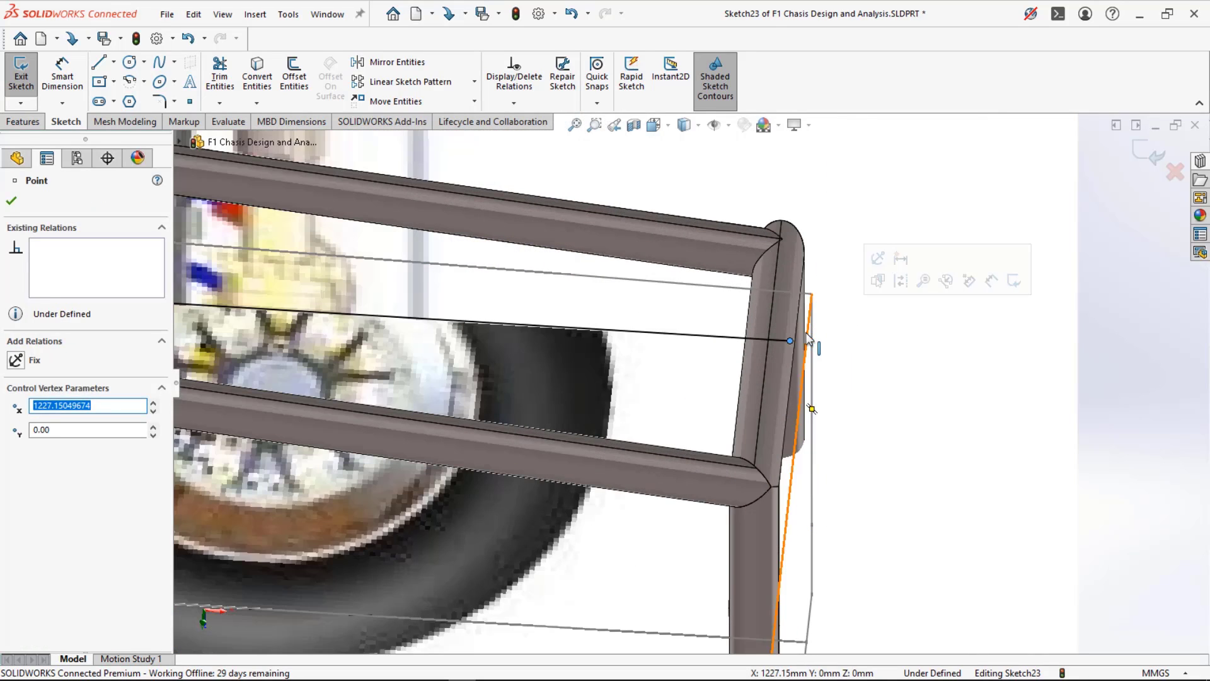
left_click(810, 332, "ctrl")
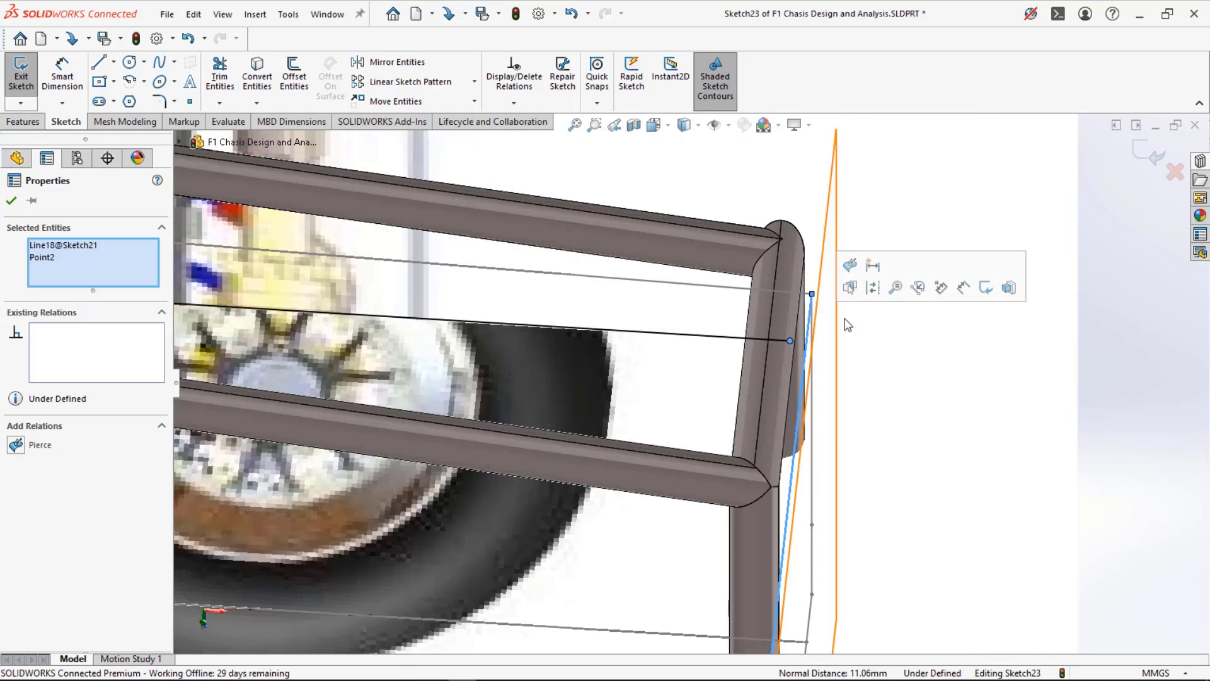
left_click(850, 265)
- Check the centreline guide against the profiles and reference pictures from several angles, and close the sketch
scroll(471, 380, "up", 6)
middle_click_drag(418, 373, 425, 211)
scroll(404, 342, "up", 5)
mouse_move(404, 342)
middle_mouse_down()
mouse_move(460, 305)
mouse_move(482, 231)
middle_mouse_up()
scroll(498, 296, "down", 8)
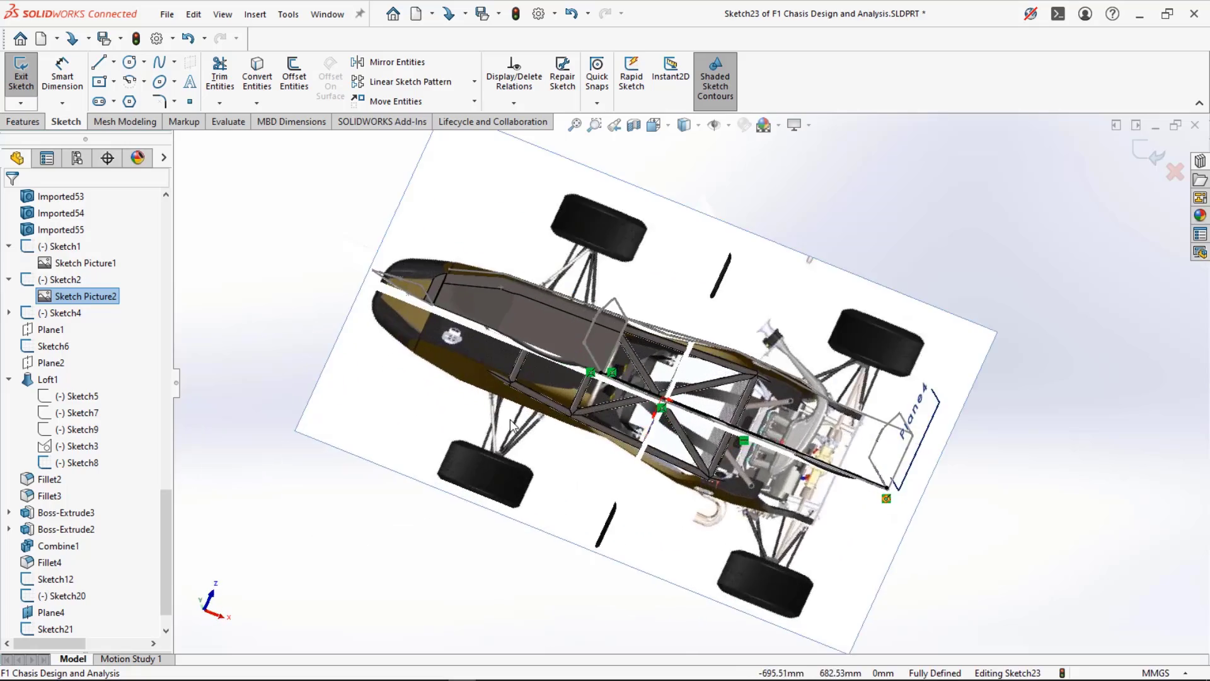
mouse_move(510, 324)
middle_mouse_down()
mouse_move(494, 311)
mouse_move(494, 326)
middle_mouse_up()
scroll(548, 319, "down", 4)
mouse_move(637, 330)
middle_mouse_down()
mouse_move(639, 343)
mouse_move(641, 273)
mouse_move(586, 517)
mouse_move(437, 535)
mouse_move(444, 486)
mouse_move(756, 441)
middle_mouse_up()
scroll(438, 510, "up", 3)
left_click(1150, 156)
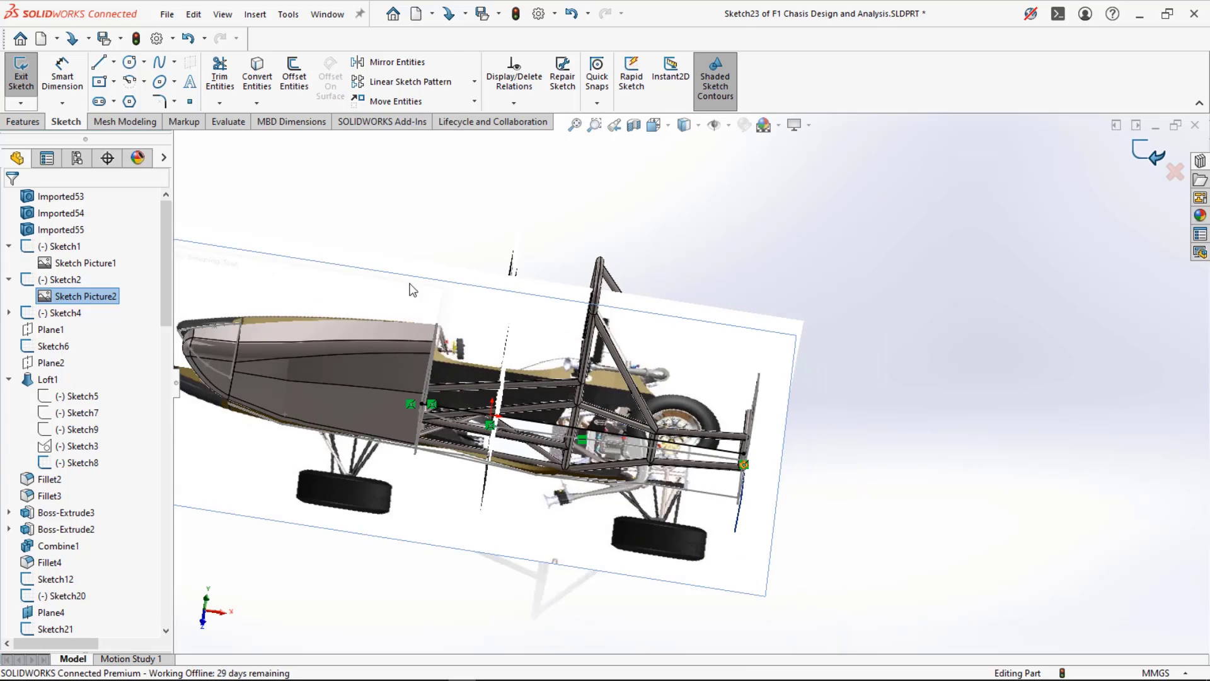
- Set up a Lofted Boss/Base from the rear profile Sketch21 to the front profile Sketch12, clearing the preselected guide curve
left_click(146, 88)
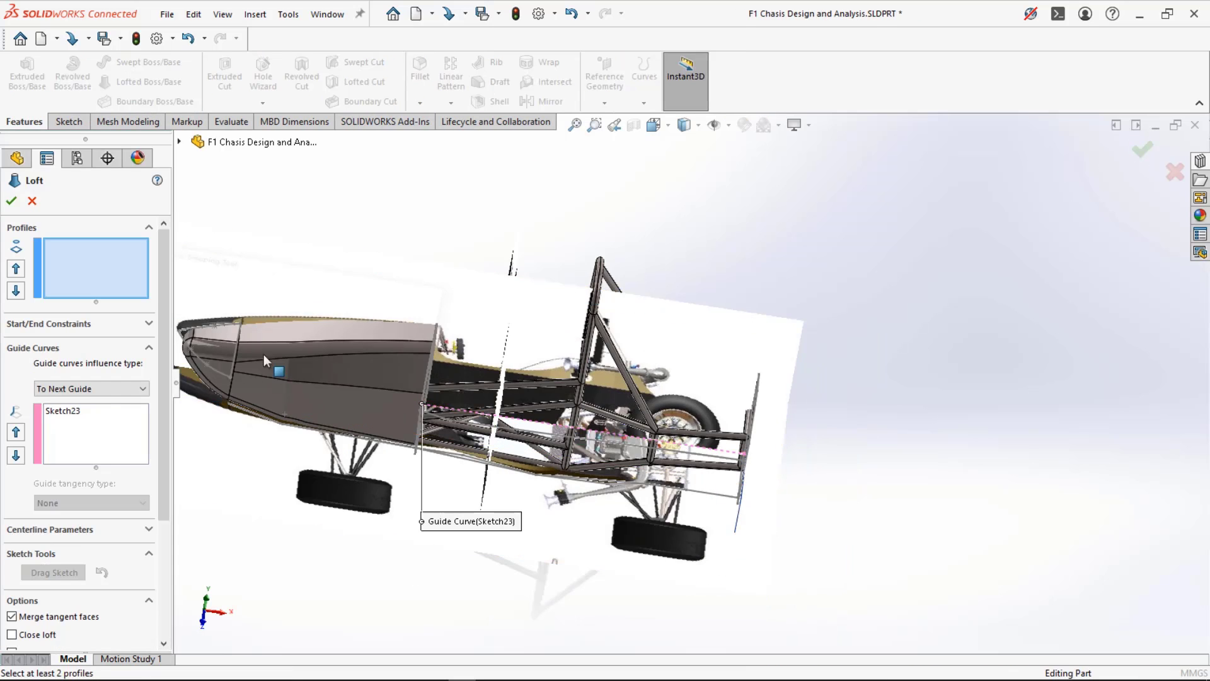
scroll(451, 474, "up", 3)
mouse_move(453, 470)
middle_mouse_down()
mouse_move(523, 413)
mouse_move(440, 475)
mouse_move(516, 416)
middle_mouse_up()
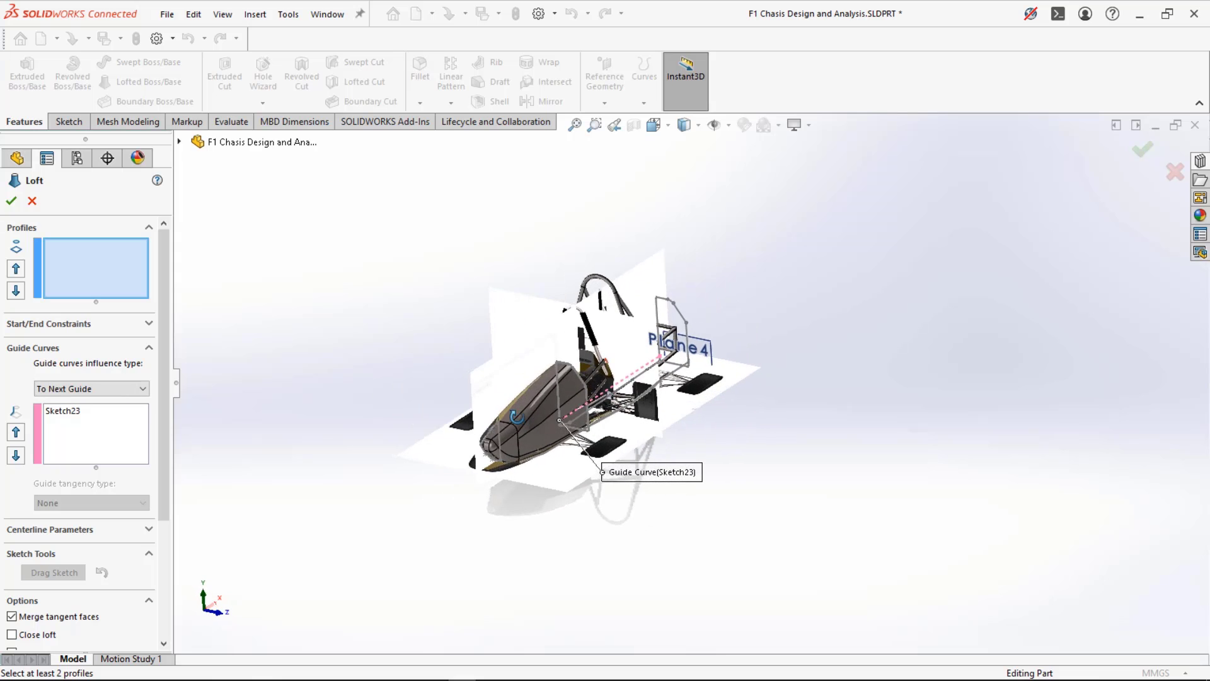
scroll(674, 313, "down", 1)
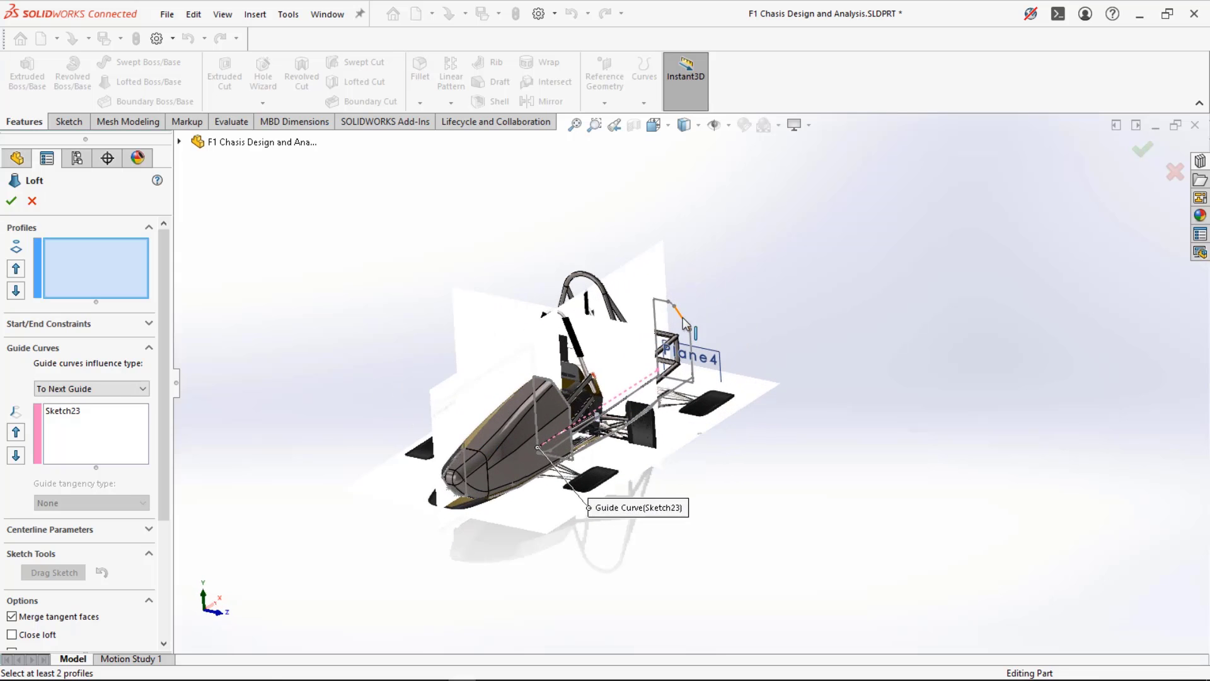
left_click(562, 395)
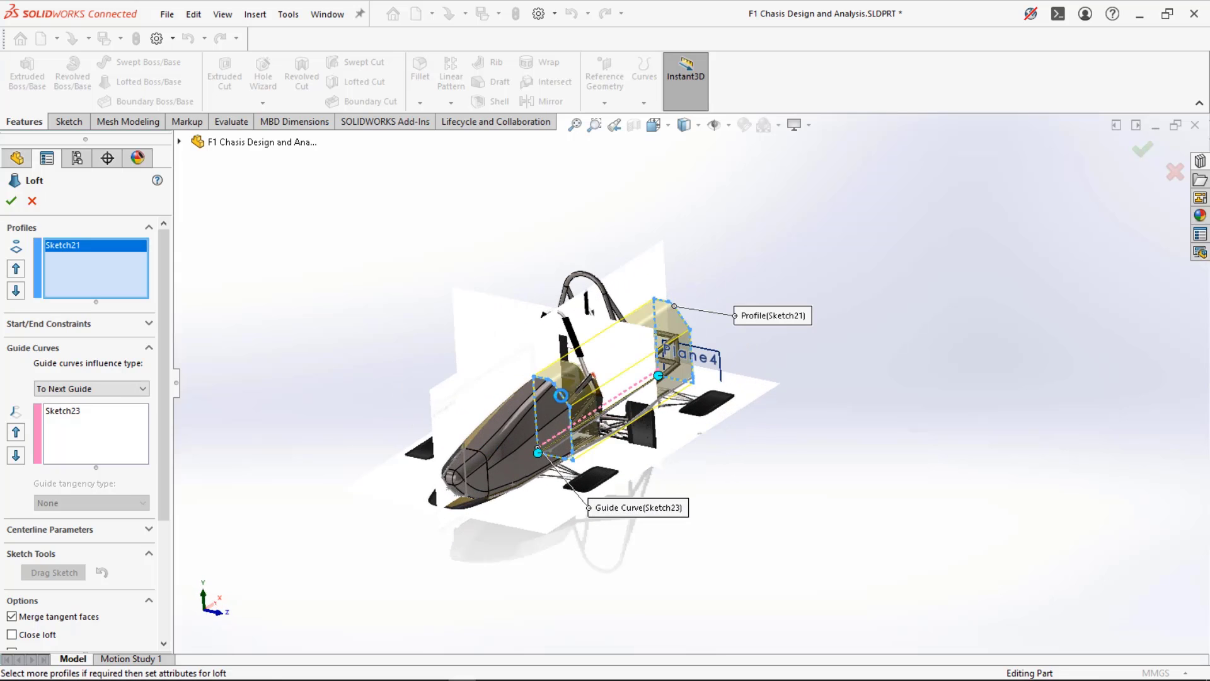
scroll(562, 395, "down", 1)
right_click(67, 441)
left_click(117, 446)
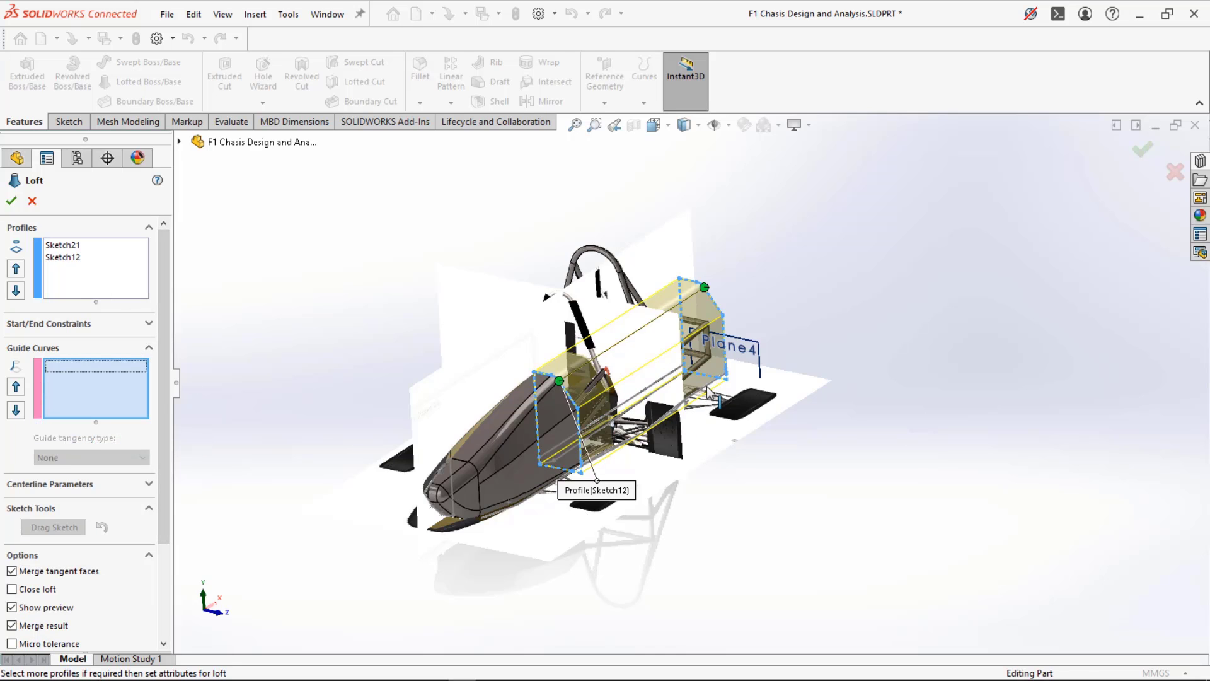
- Add the side curve Sketch20, centreline Sketch23 and underside line Sketch22 as loft guide curves and create the loft
scroll(708, 392, "down", 5)
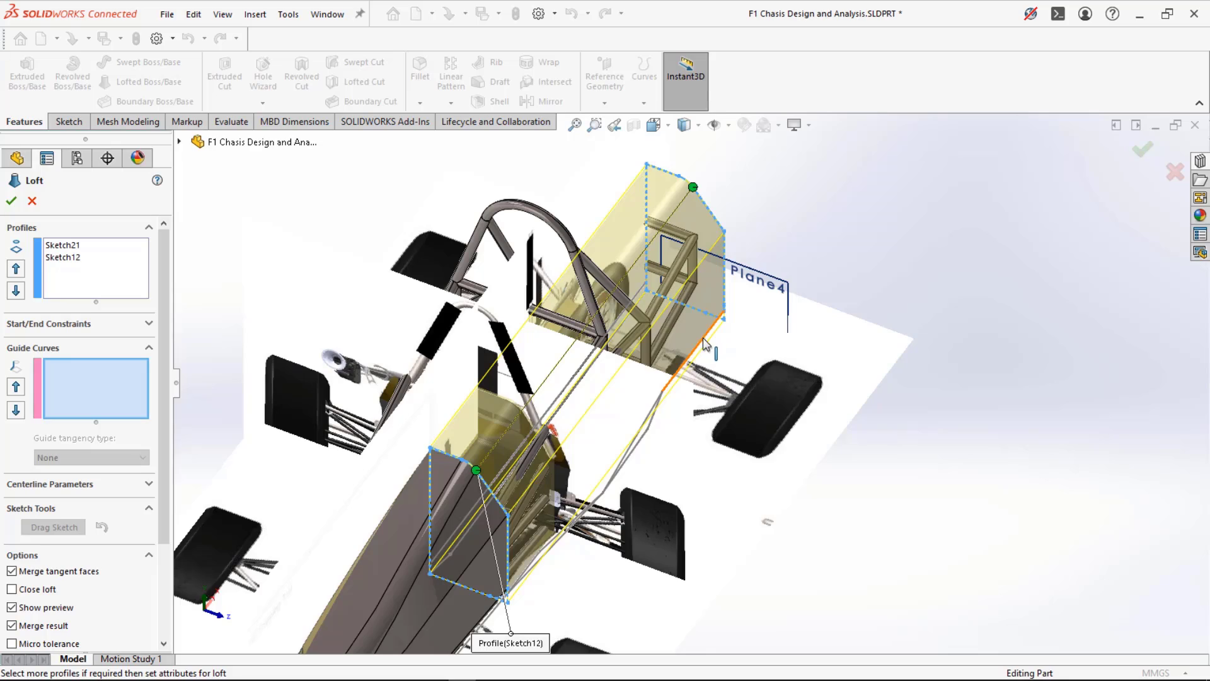
left_click(703, 338)
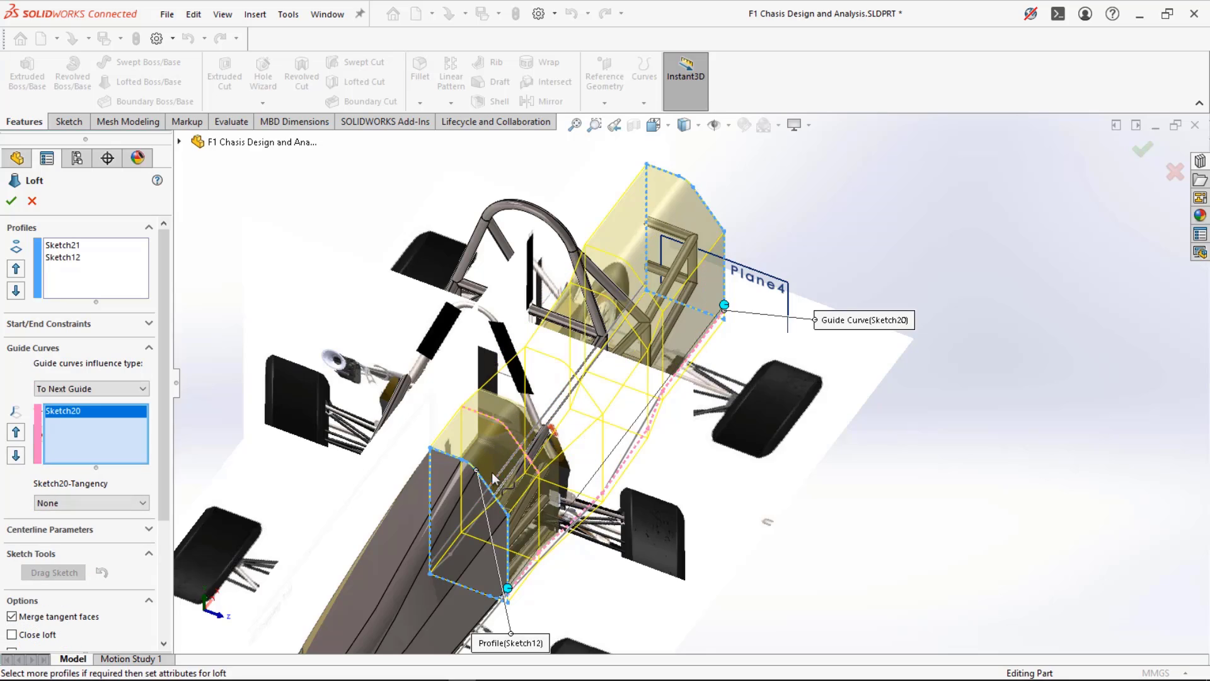
middle_click_drag(492, 479, 498, 504)
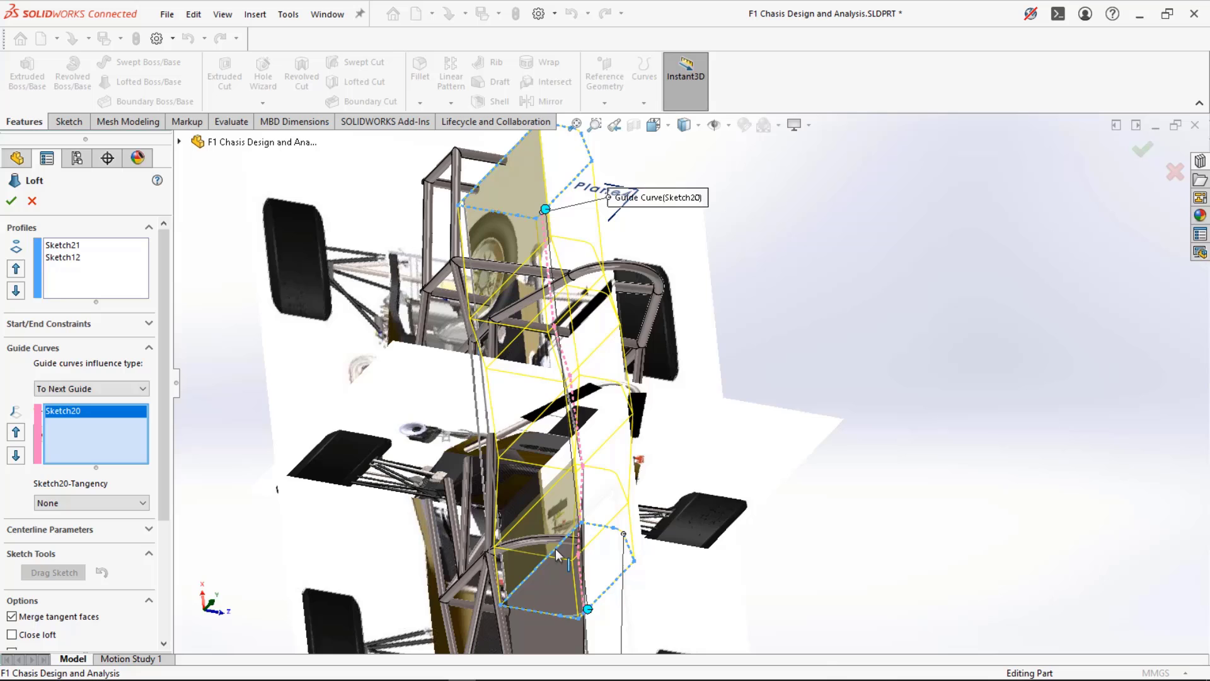
left_click(481, 397)
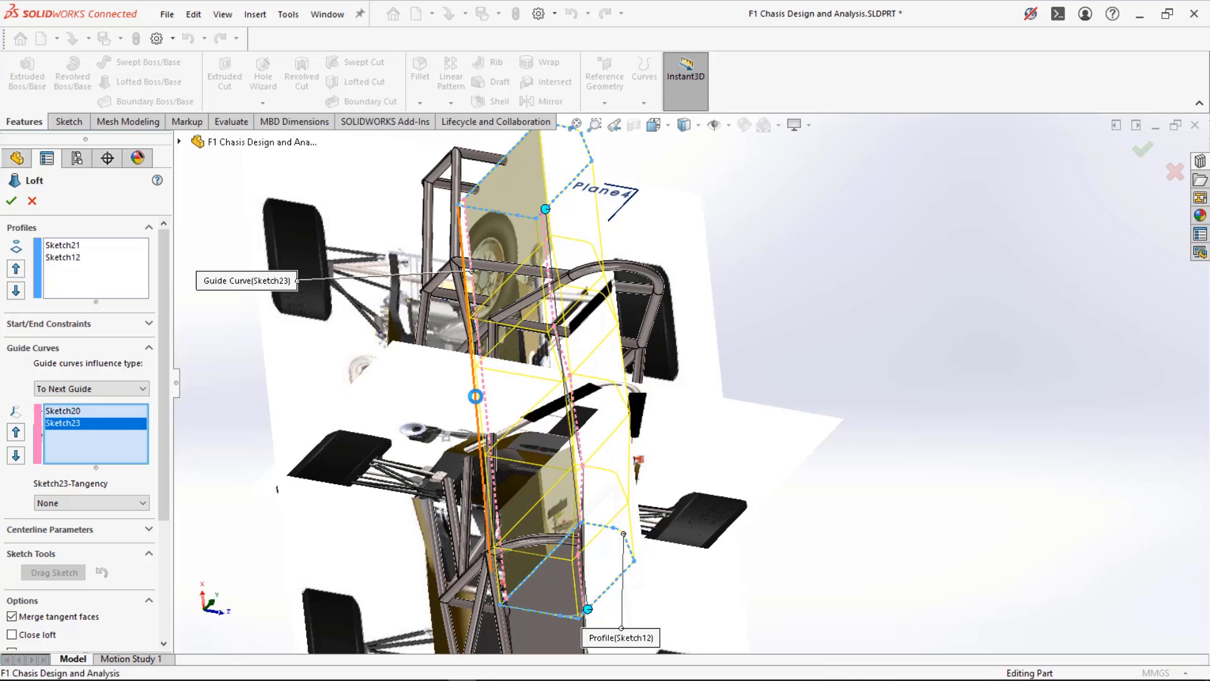
left_click(475, 396)
middle_click_drag(477, 413, 449, 448)
middle_click_drag(351, 452, 352, 637)
mouse_move(349, 470)
middle_mouse_down()
mouse_move(340, 513)
mouse_move(351, 521)
mouse_move(351, 460)
mouse_move(356, 476)
middle_mouse_up()
key("ctrl+1")
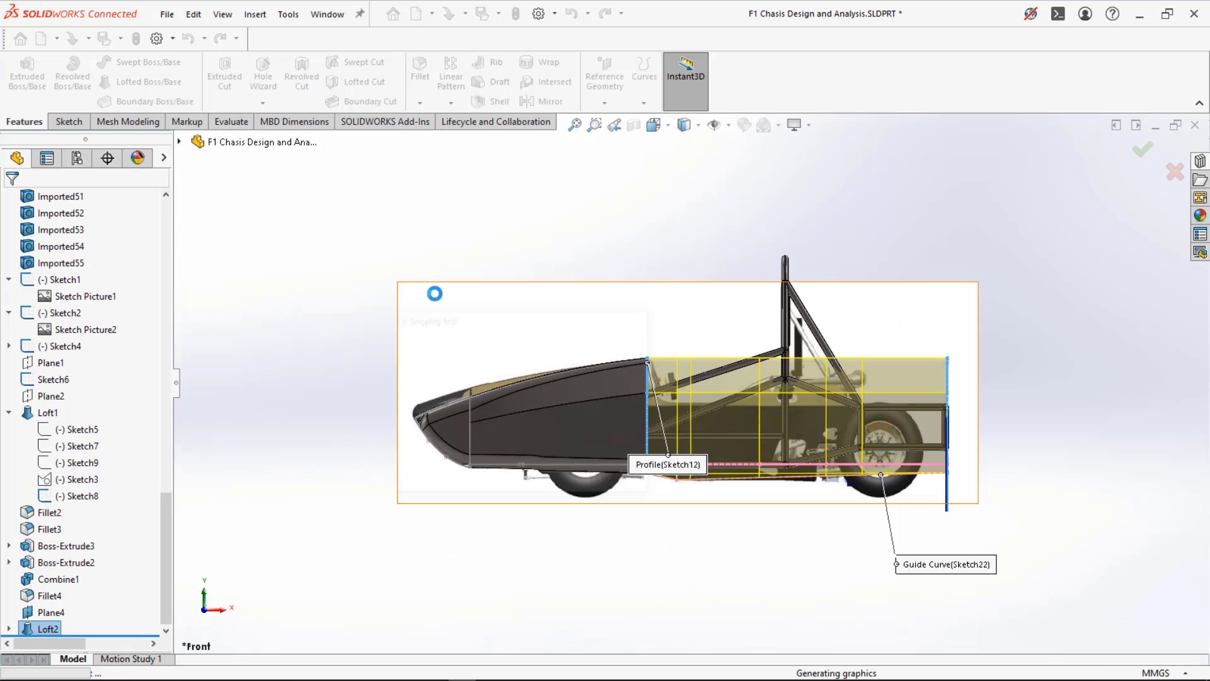
- Check the new rear loft and start a new sketch on the Front Plane
middle_click_drag(289, 286, 779, 587)
scroll(870, 412, "down", 3)
scroll(921, 336, "down", 3)
middle_click_drag(835, 363, 869, 373)
scroll(869, 373, "up", 10)
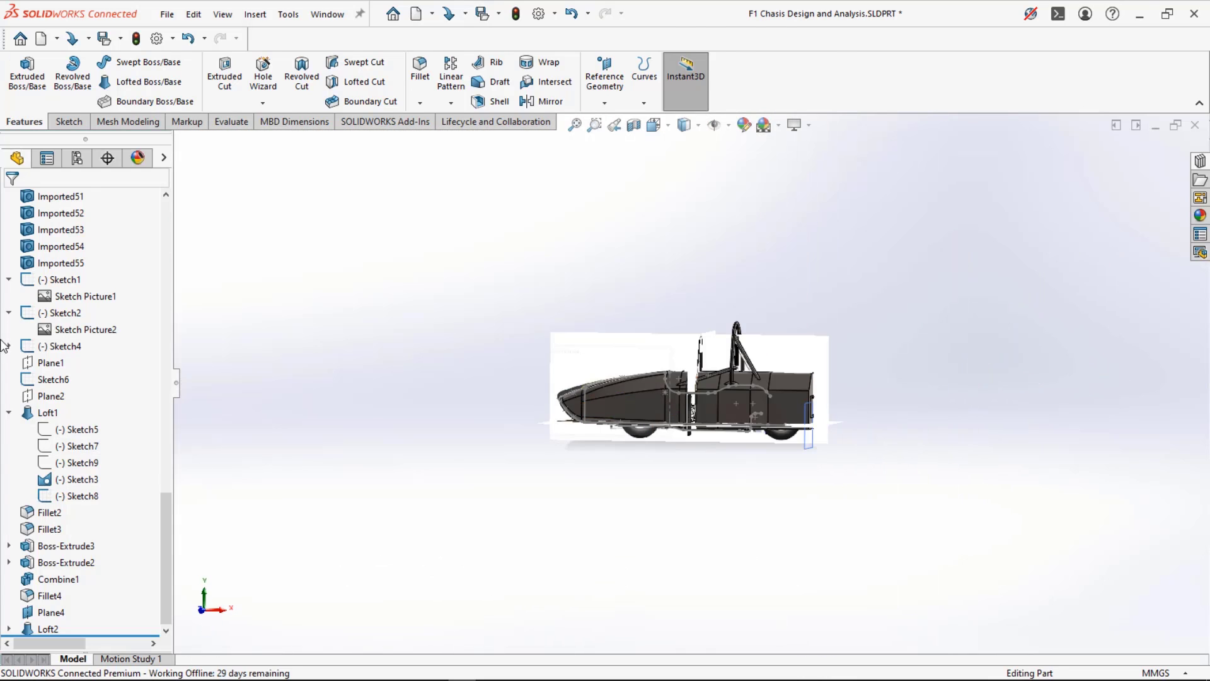
scroll(25, 334, "up", 15)
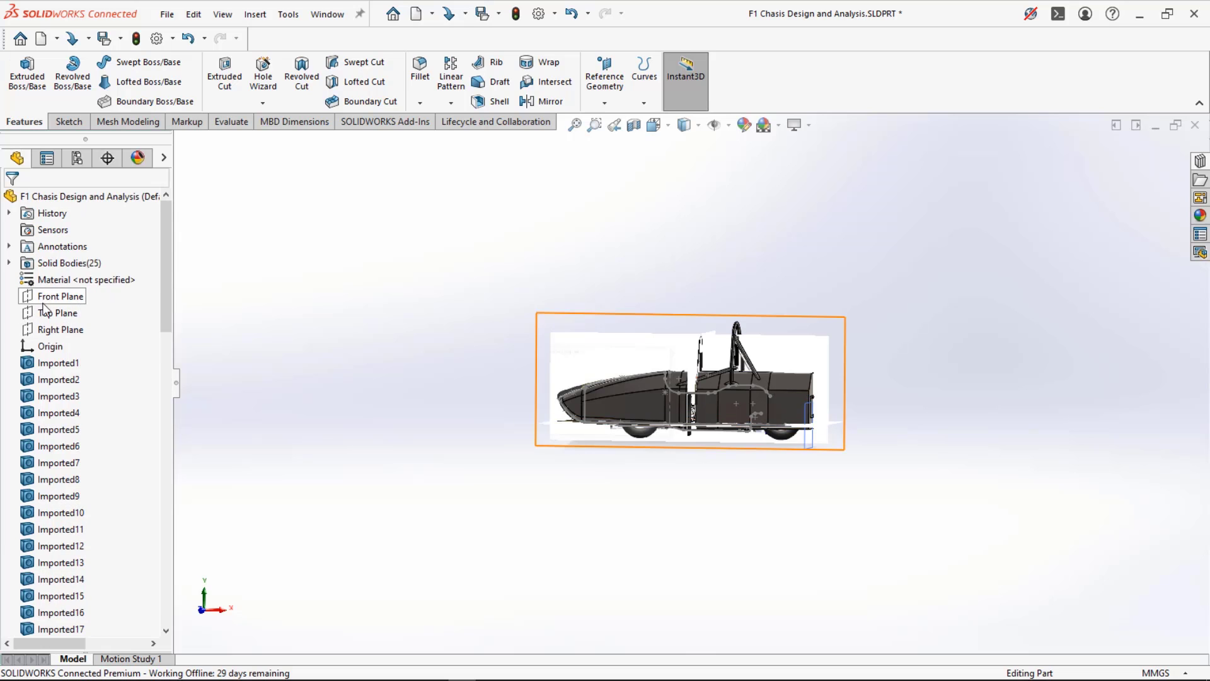
left_click(46, 298)
left_click(54, 276)
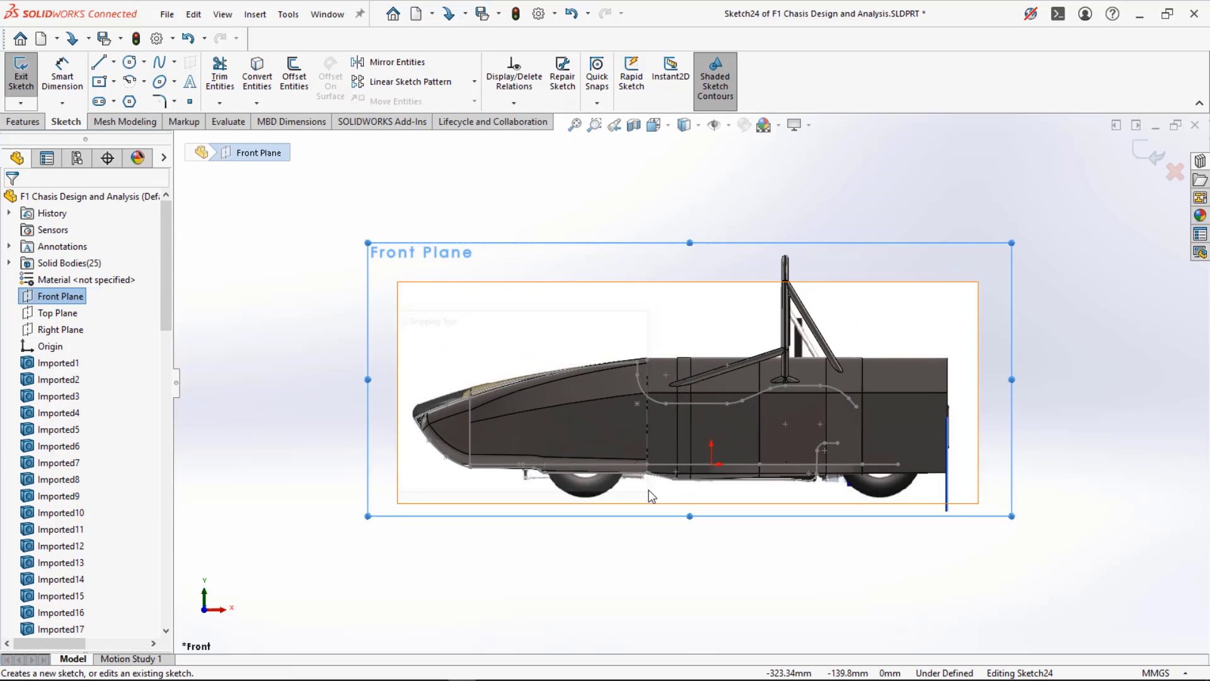
- Convert Sketch3's curved cockpit and engine-cover outline, from the nose edge to its rear angled end, into the new sketch
scroll(649, 491, "up", 3)
scroll(837, 432, "down", 2)
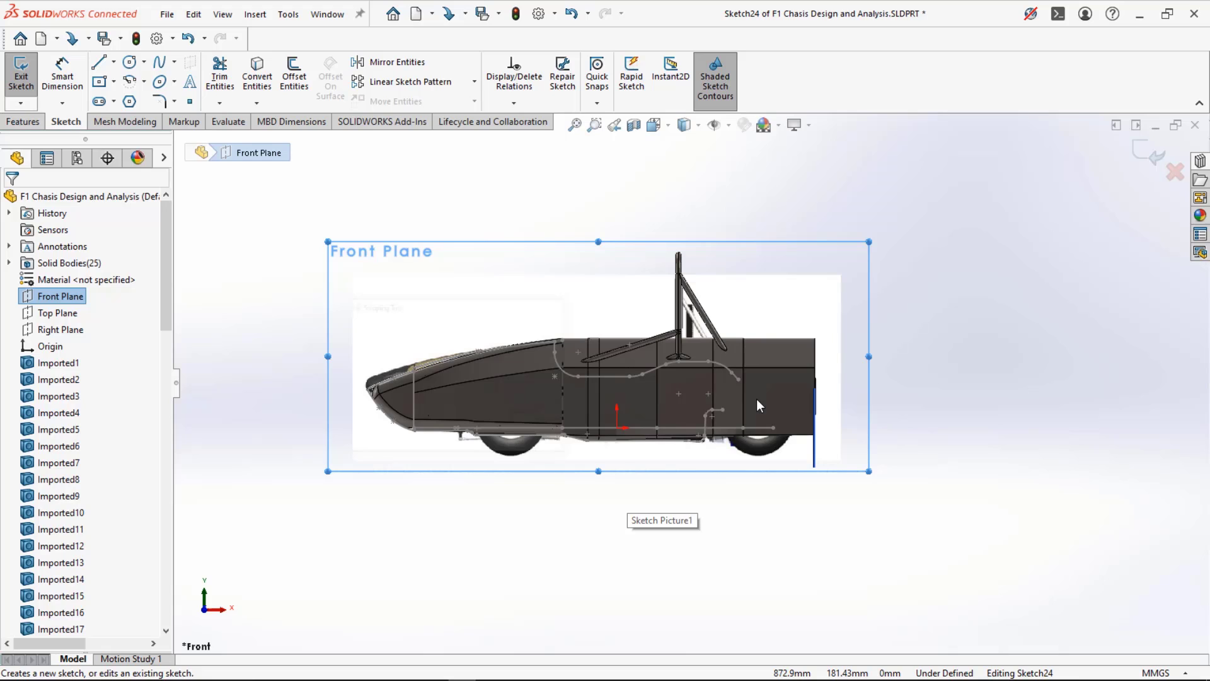
scroll(567, 367, "down", 5)
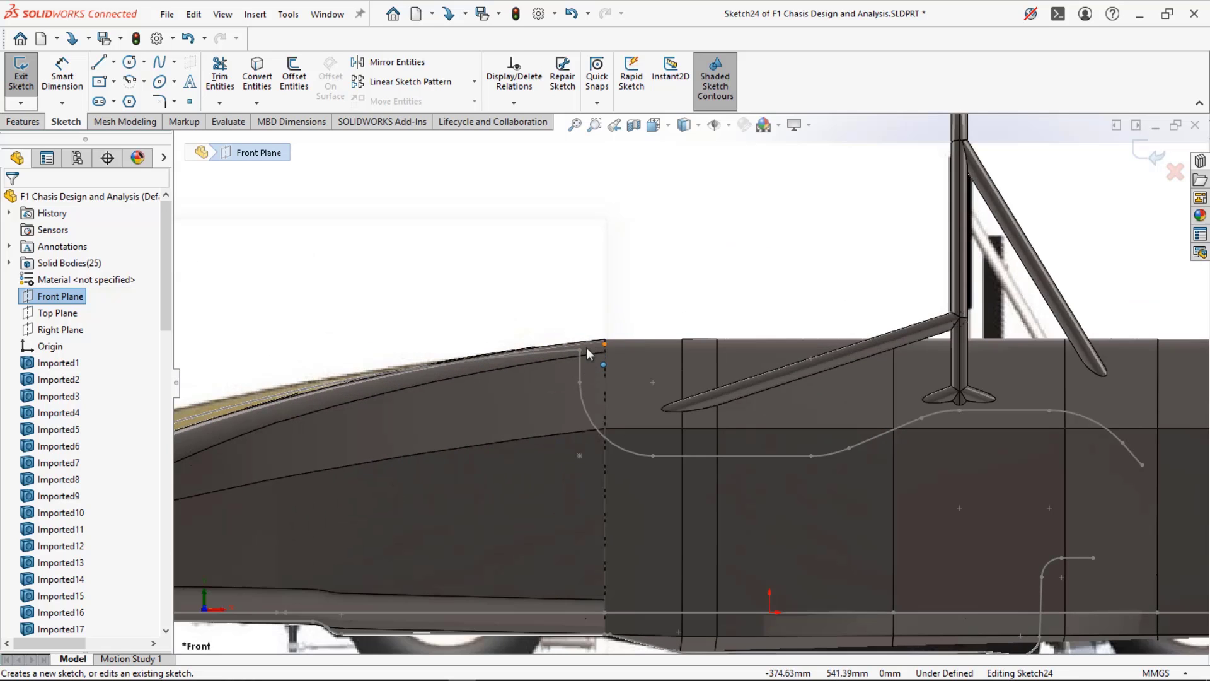
mouse_move(587, 358)
middle_mouse_down()
mouse_move(596, 409)
mouse_move(567, 476)
mouse_move(592, 414)
mouse_move(592, 348)
middle_mouse_up()
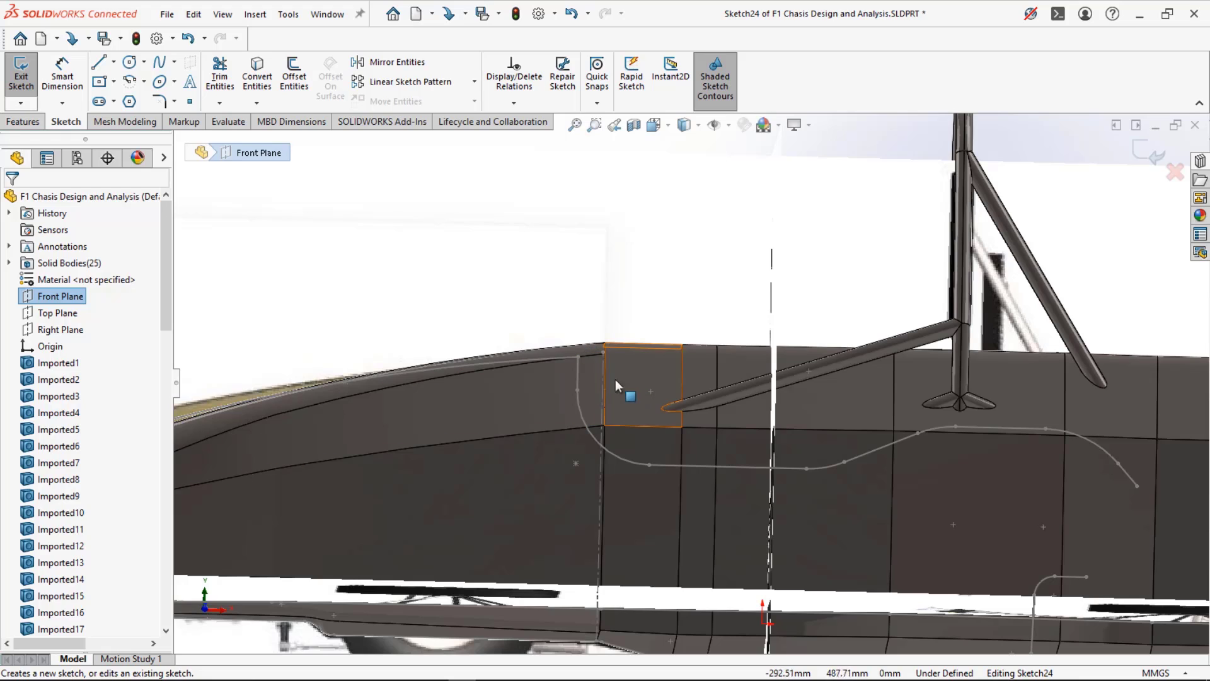
left_click(578, 368)
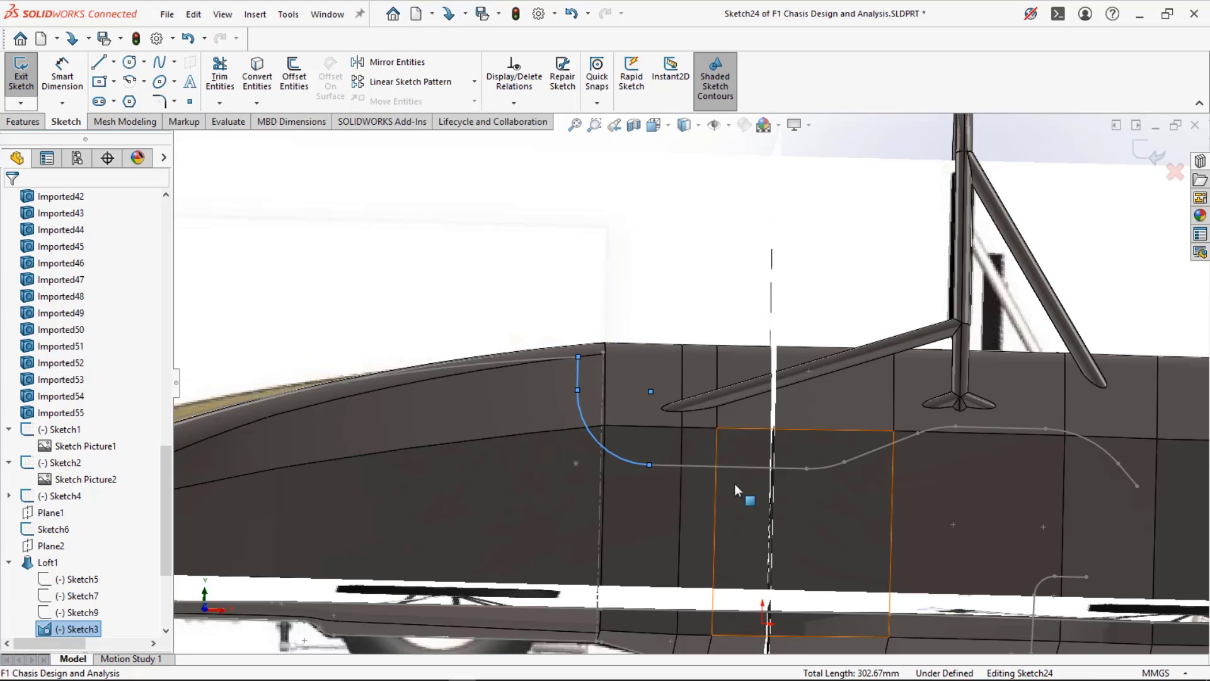
left_click(710, 464)
left_click(710, 452, "ctrl")
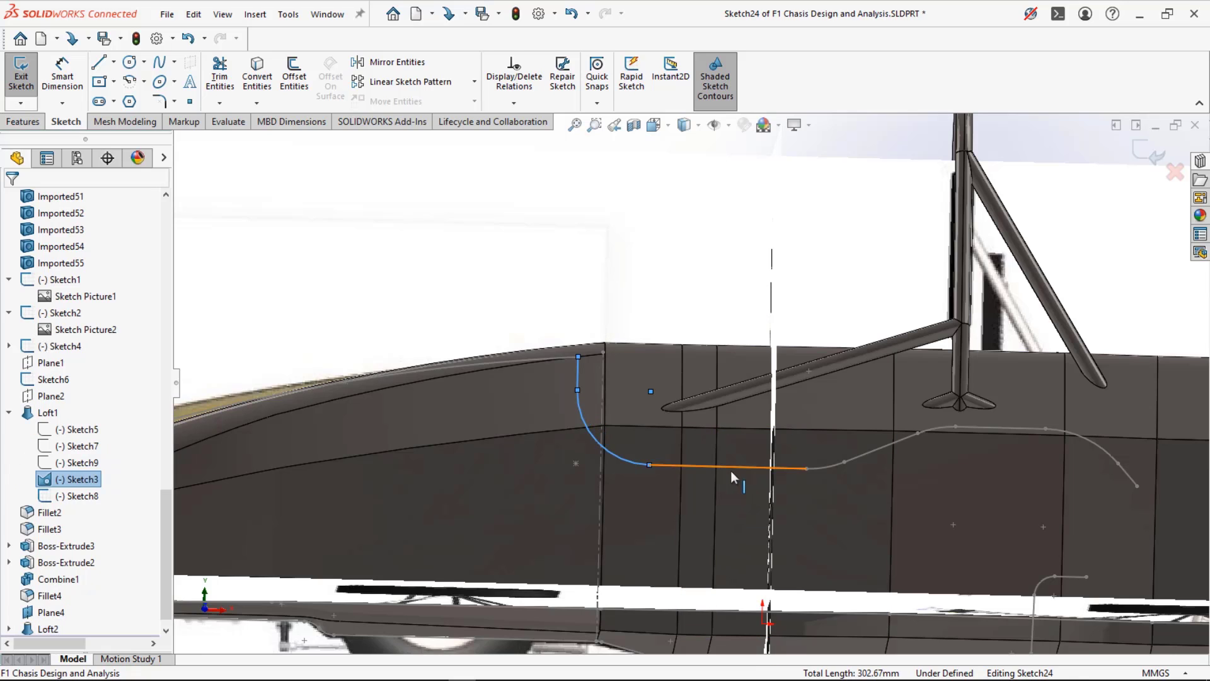
left_click(734, 465, "ctrl")
left_click(824, 465, "ctrl")
left_click(870, 449, "ctrl")
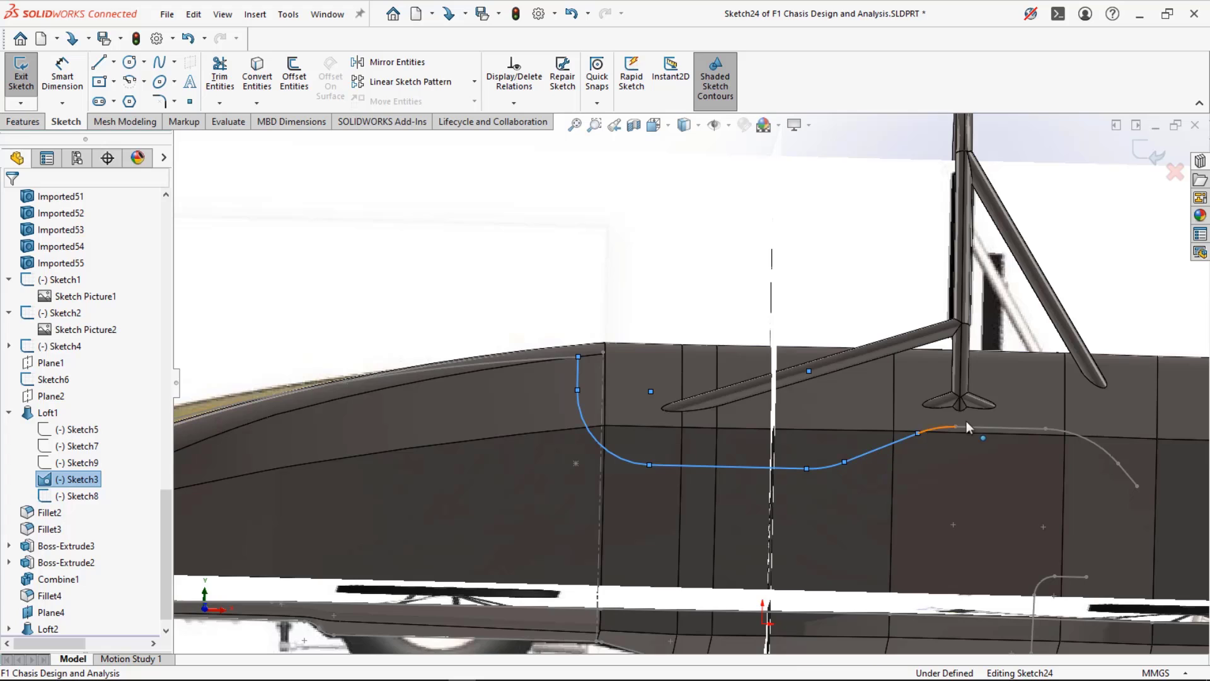
left_click(935, 427, "ctrl")
left_click(1014, 427, "ctrl")
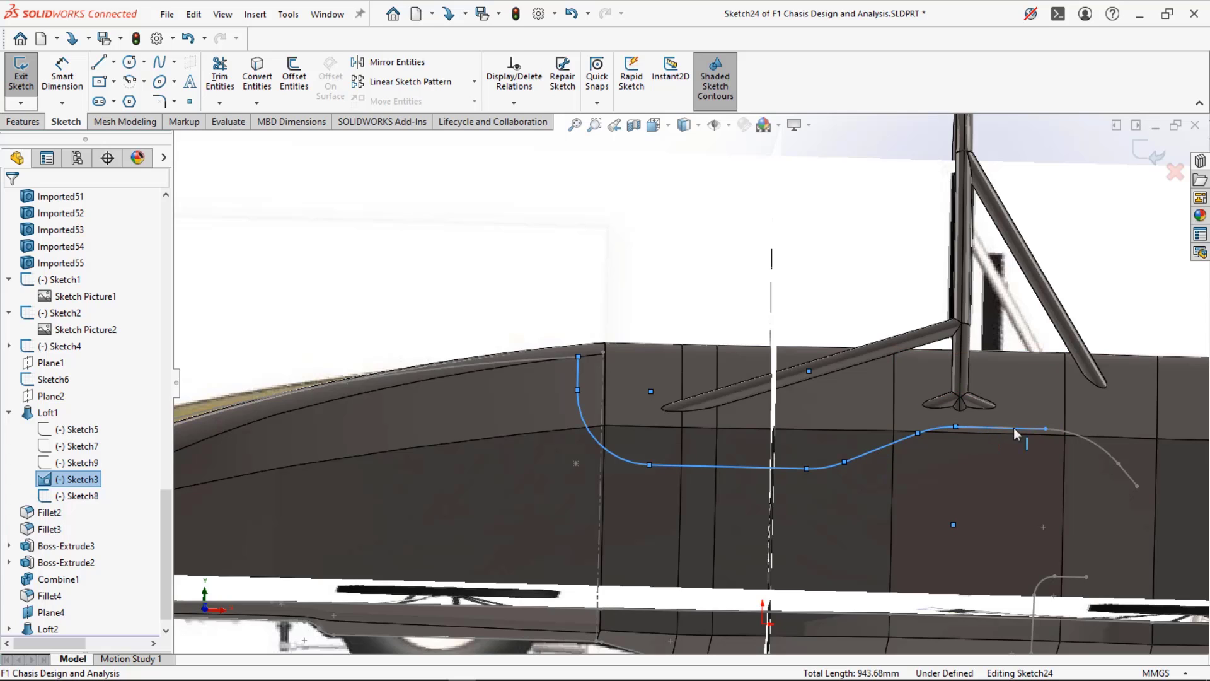
left_click(1061, 432, "ctrl")
scroll(1009, 449, "up", 3)
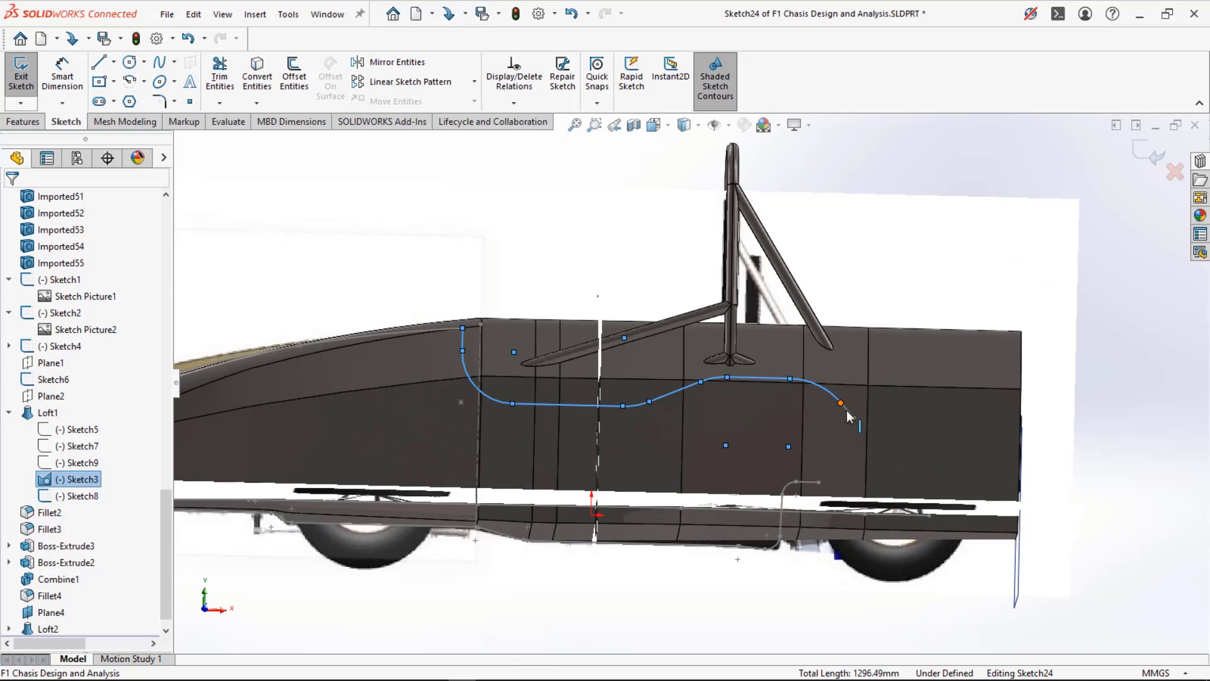
left_click(849, 411, "ctrl")
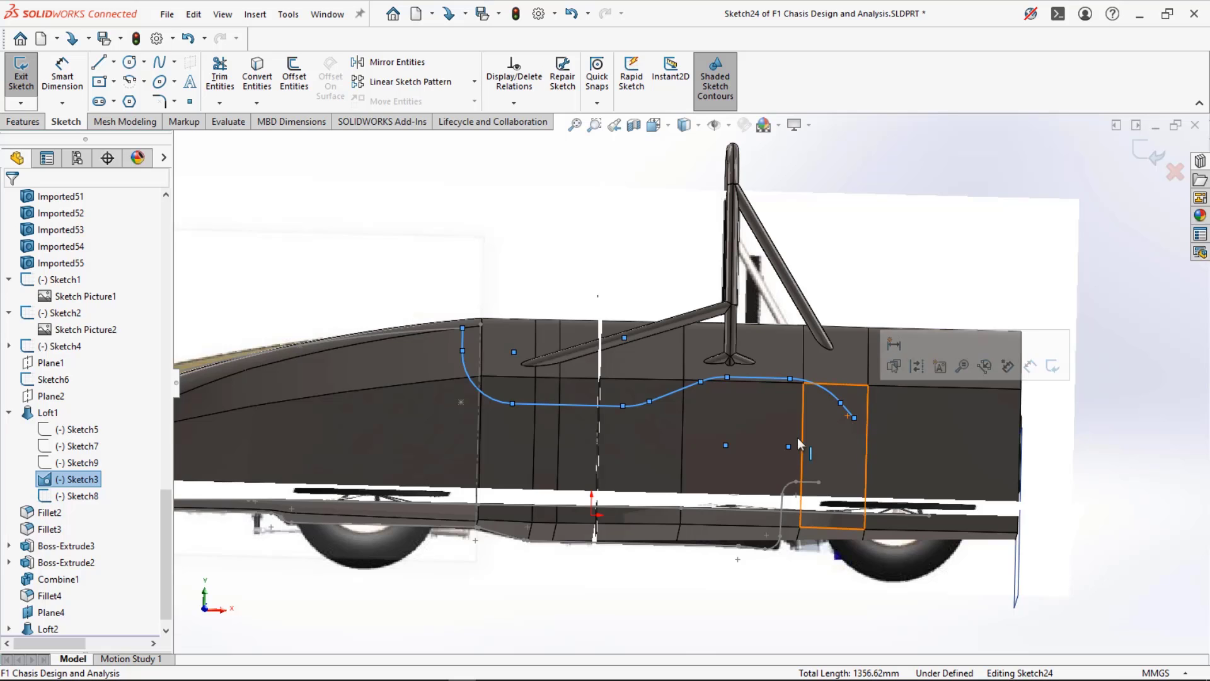
mouse_move(556, 547)
middle_mouse_down()
mouse_move(544, 546)
mouse_move(550, 563)
mouse_move(539, 542)
middle_mouse_up()
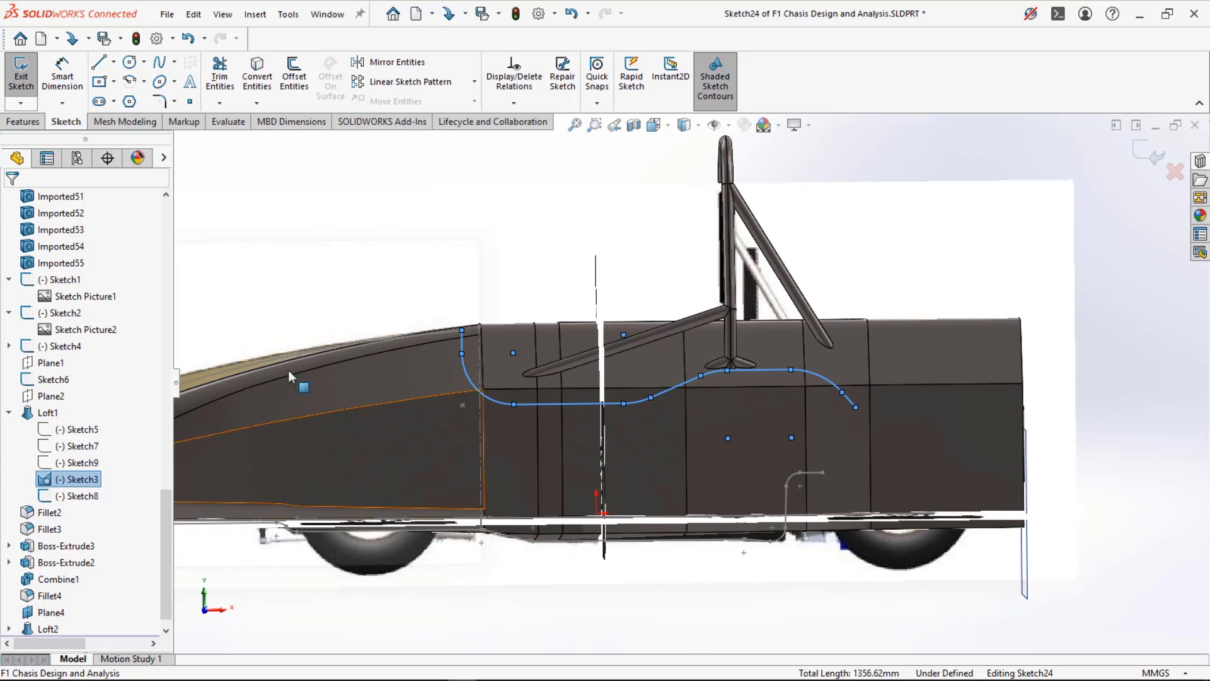
key("Escape")
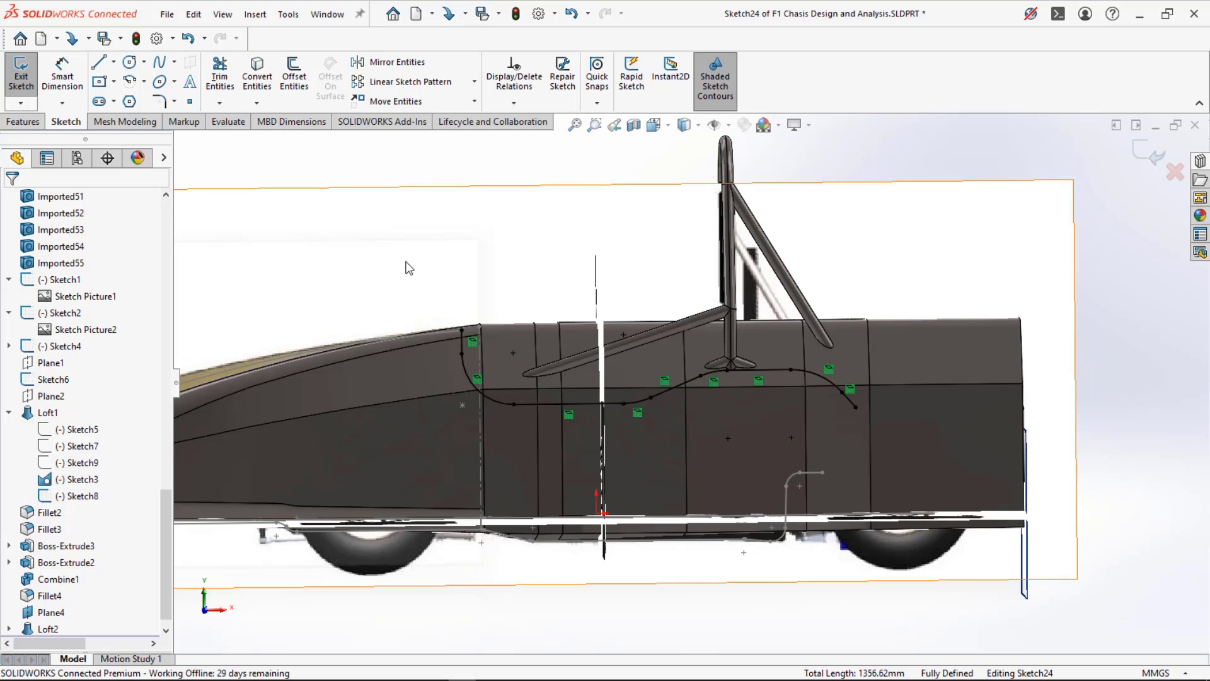
- Close the cut profile with a vertical line above the body, a horizontal line past the tail, a vertical drop and a horizontal return of about 737 mm
key("l")
left_click(462, 342)
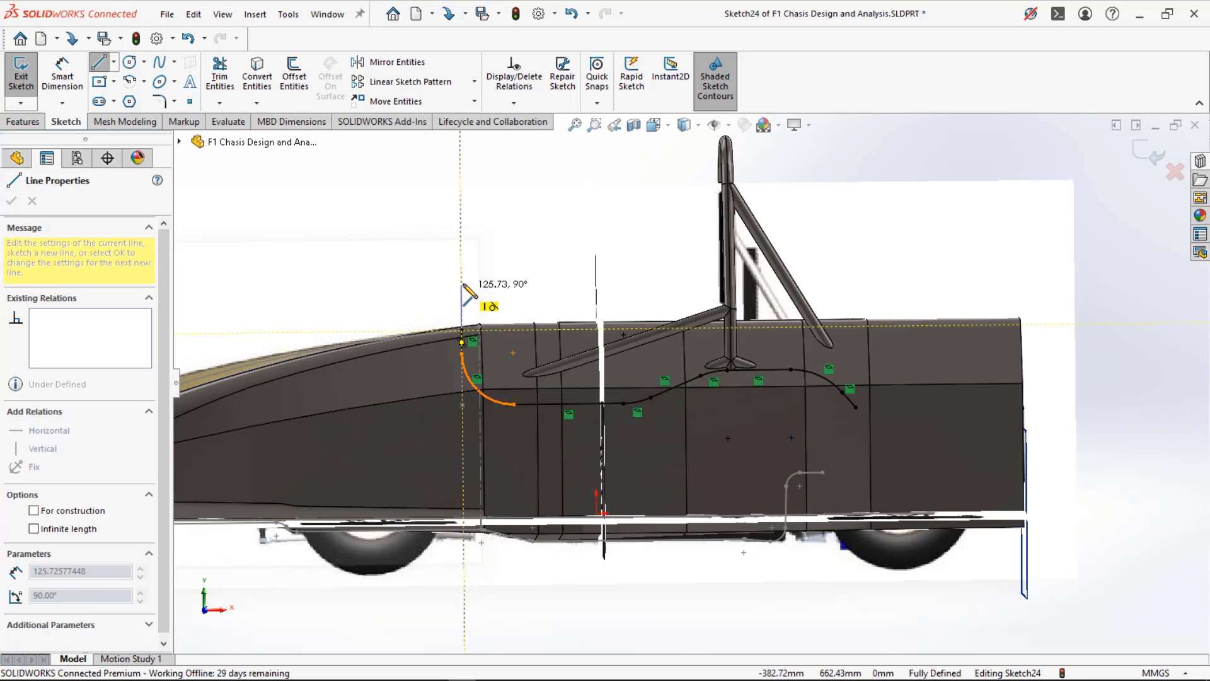
left_click(461, 277)
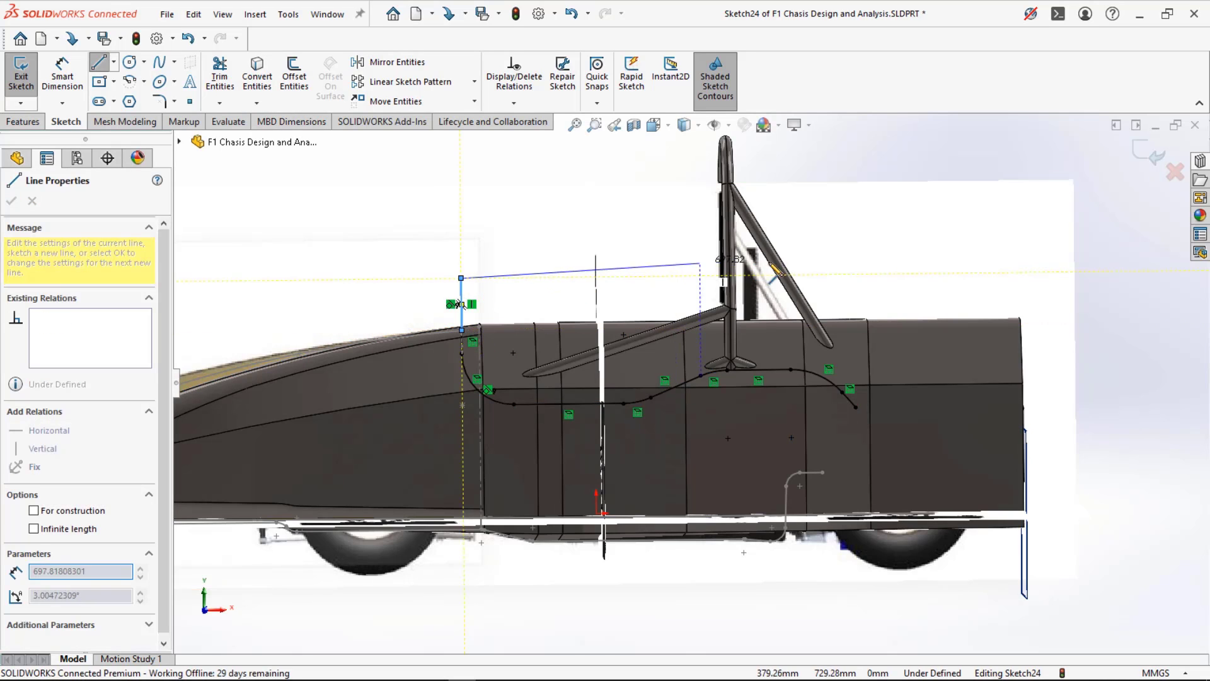
double_click(1107, 271)
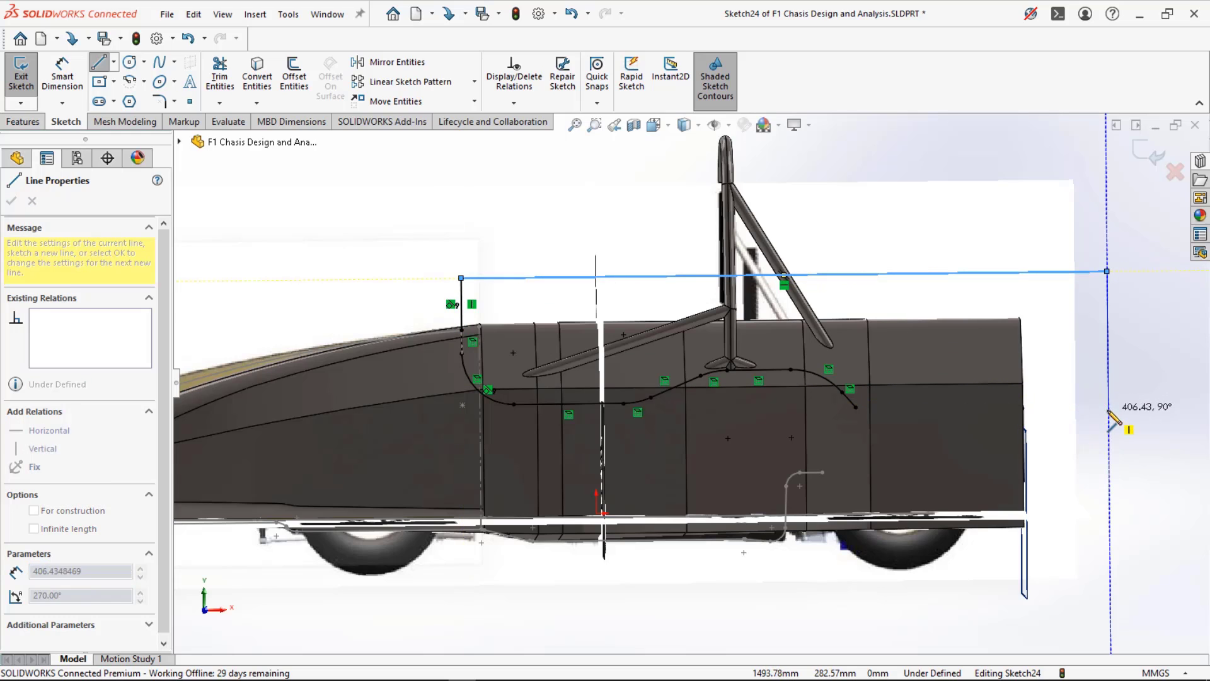
left_click(1108, 404)
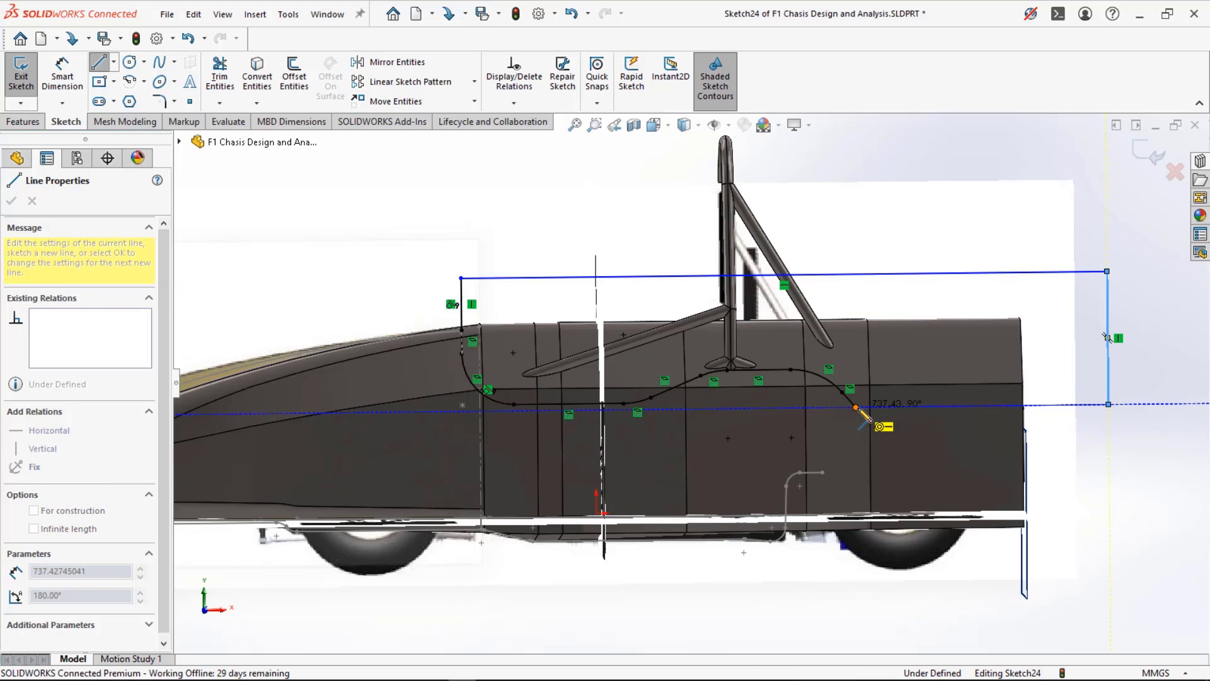
left_click(856, 407)
key("Escape")
- Cut-extrude the closed profile Through All - Both and accept the bodies to keep
scroll(723, 432, "up", 4)
middle_click_drag(708, 424, 629, 496)
left_click(24, 122)
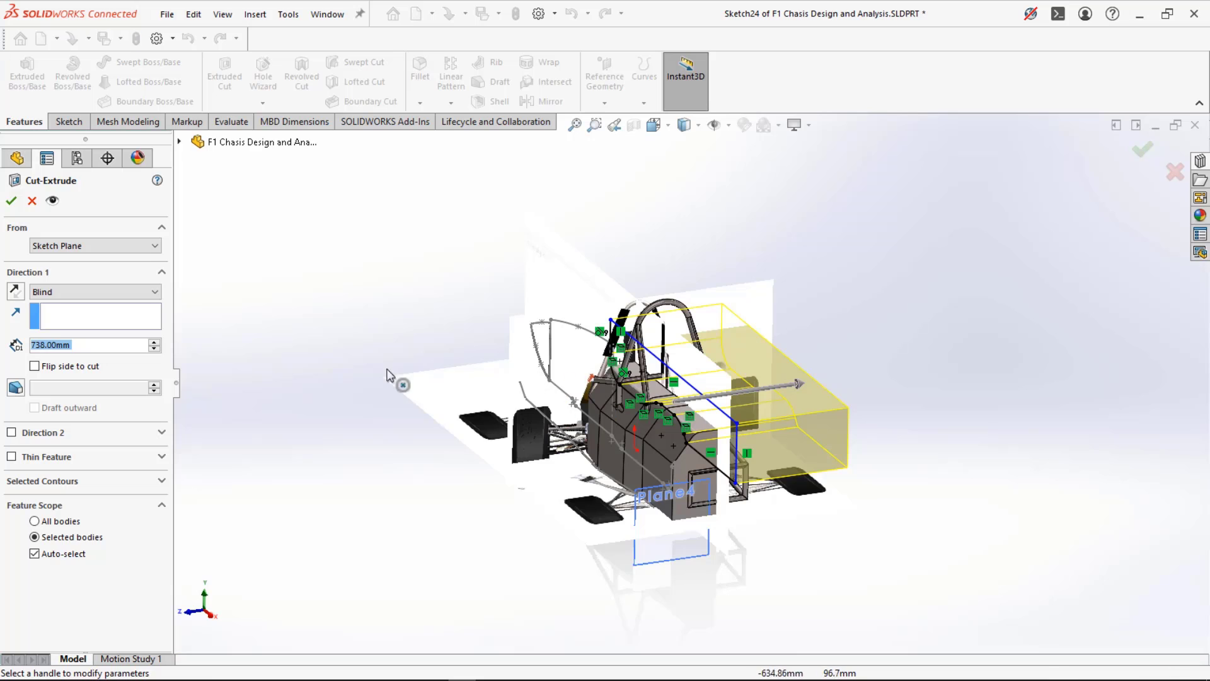
left_click(55, 291)
left_click(67, 326)
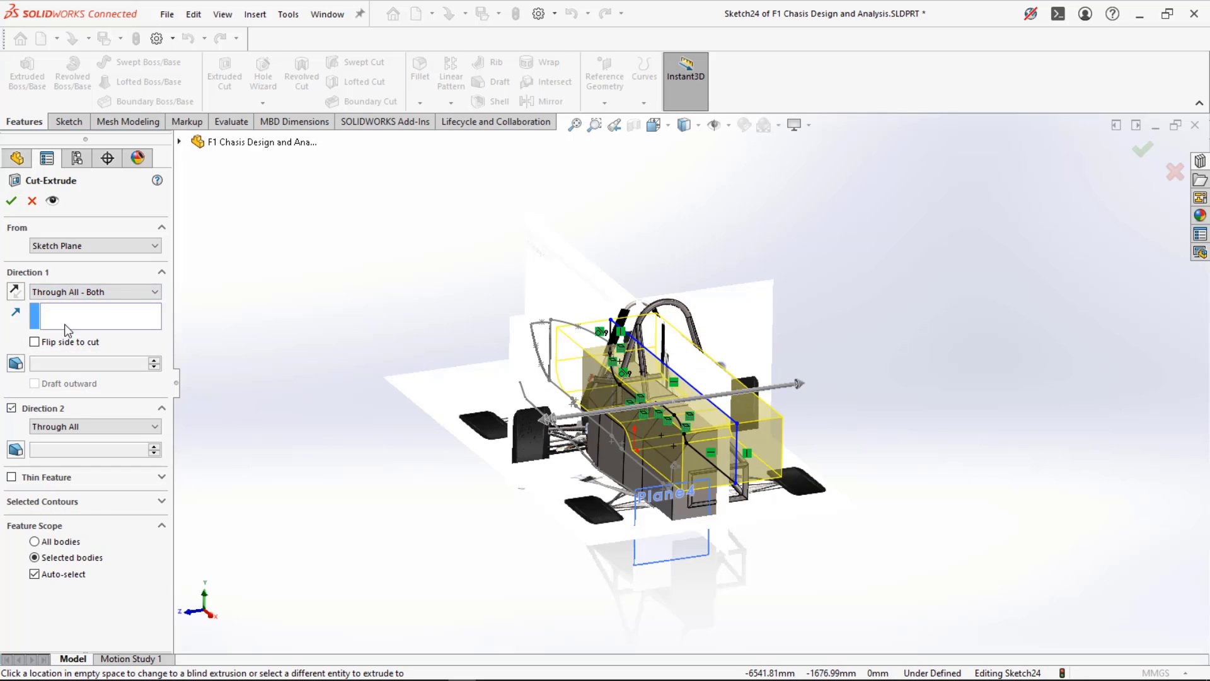
middle_click_drag(516, 379, 764, 329)
left_click(10, 202)
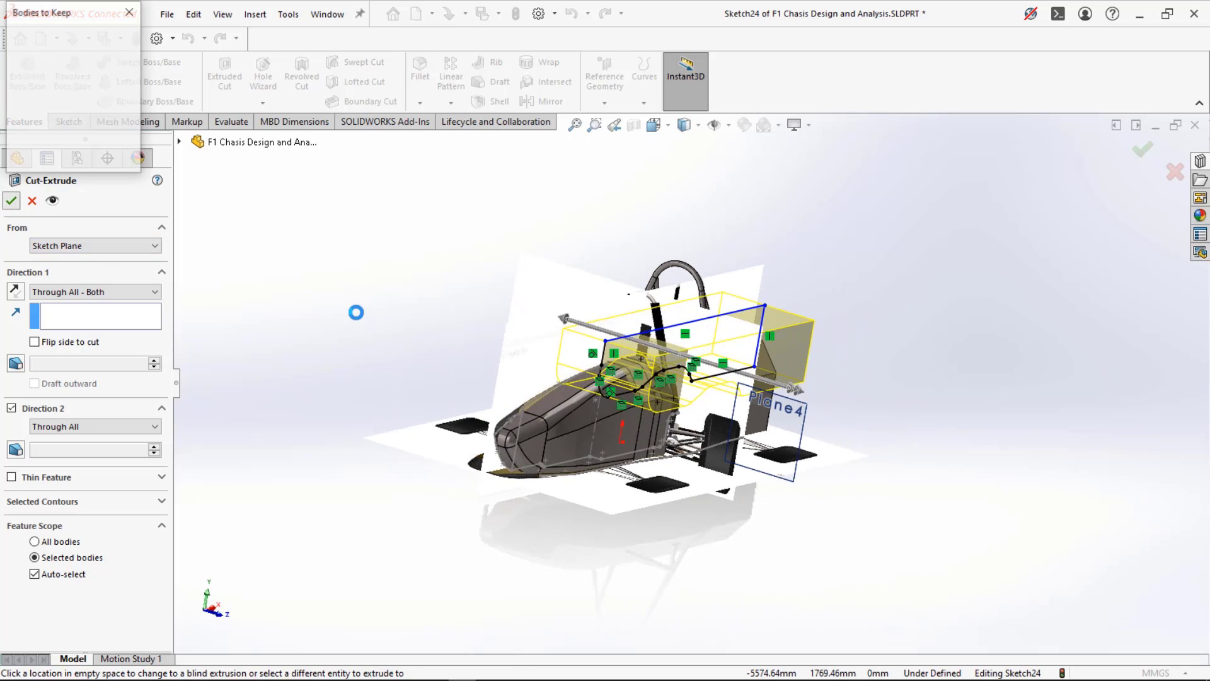
left_click(29, 38)
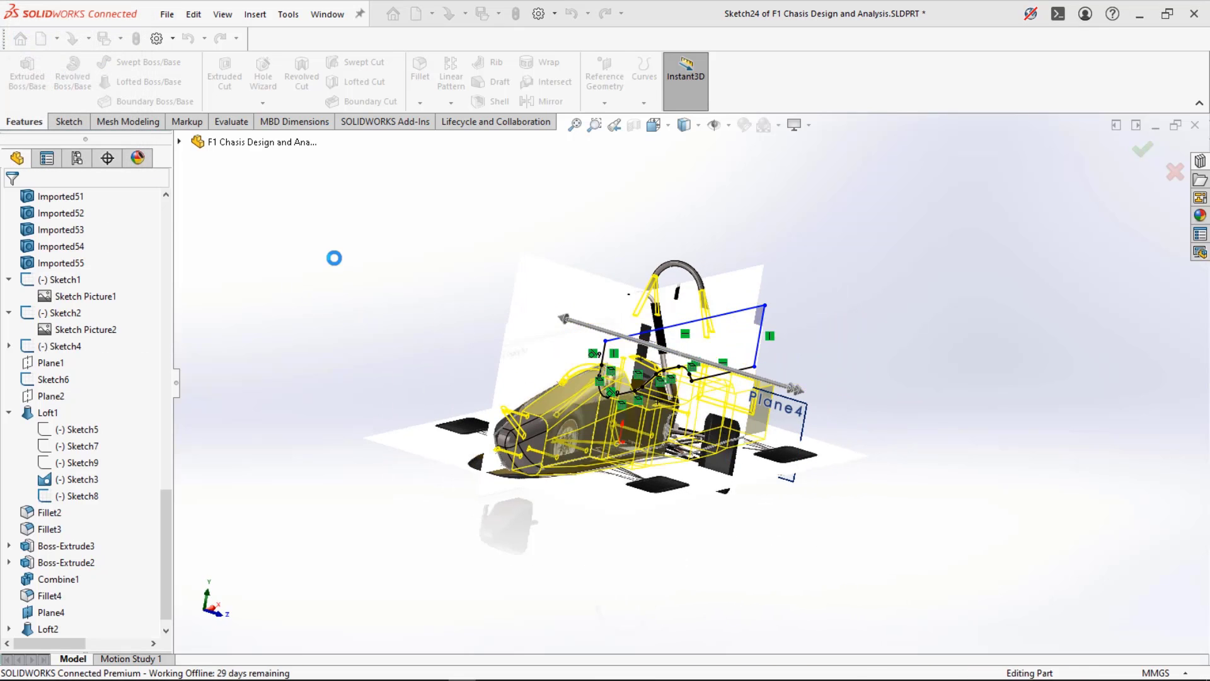
- Inspect the trimmed bodywork against the reference picture and start another sketch on the Front Plane
middle_click_drag(339, 363, 277, 346)
key("ctrl+1")
scroll(716, 486, "down", 6)
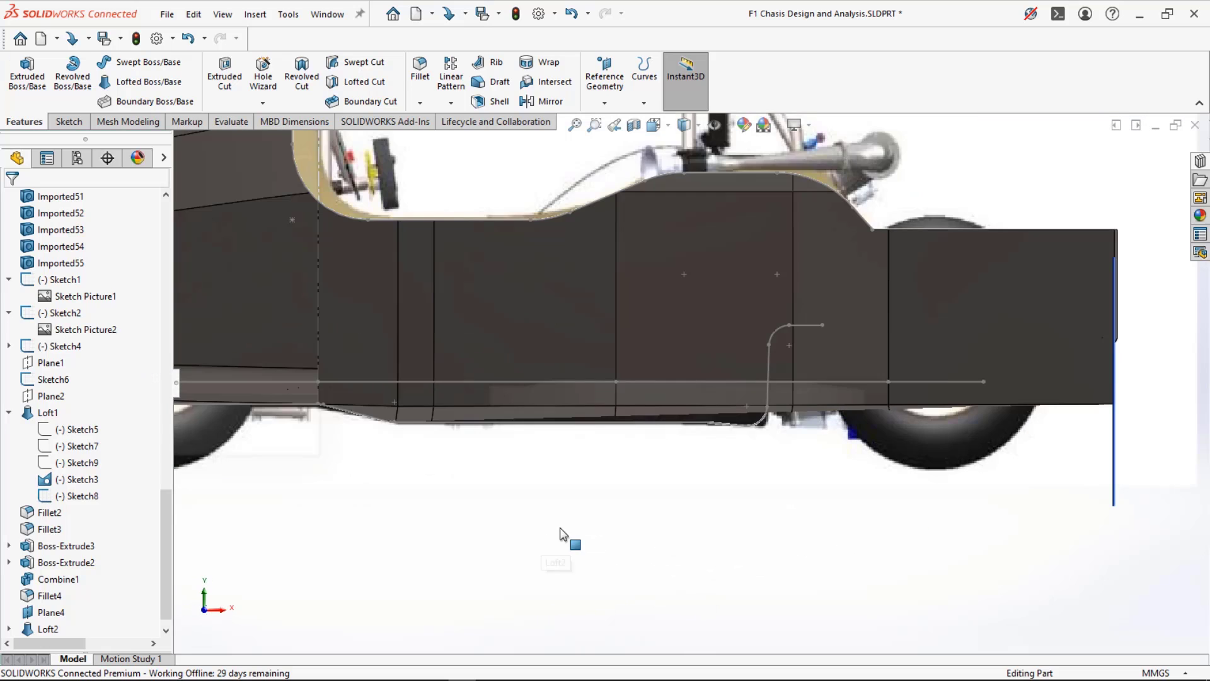
mouse_move(561, 531)
middle_mouse_down()
mouse_move(565, 501)
mouse_move(564, 533)
middle_mouse_up()
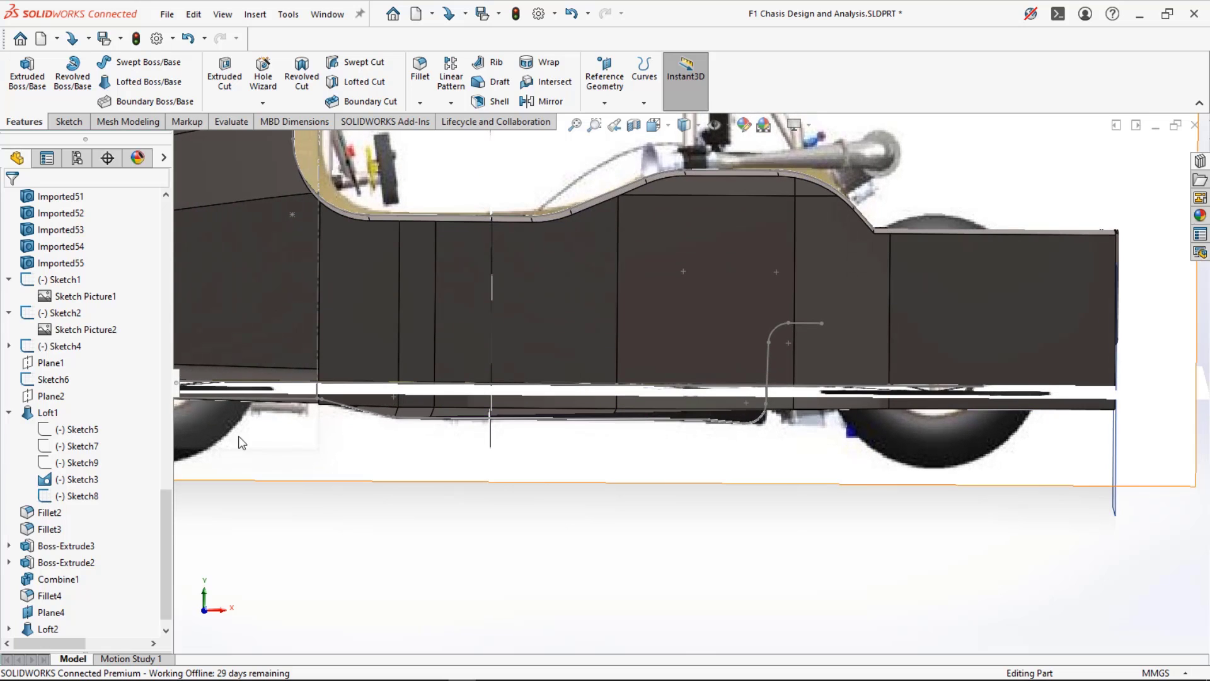
scroll(50, 290, "up", 20)
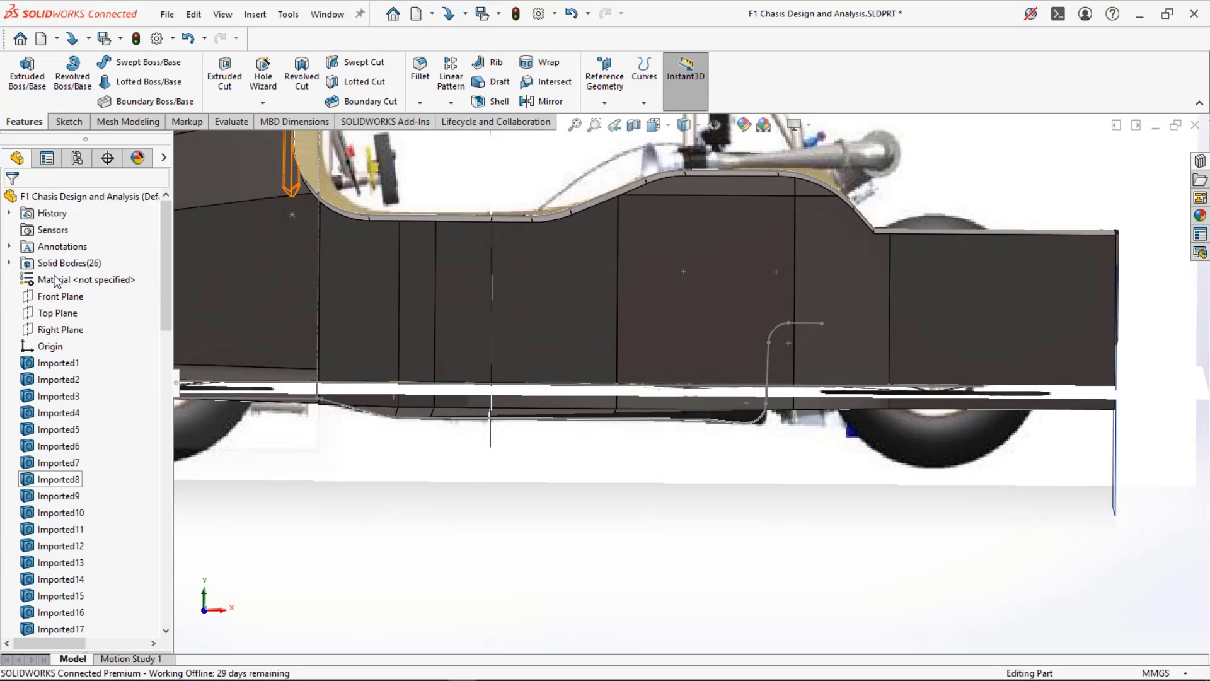
left_click(56, 330)
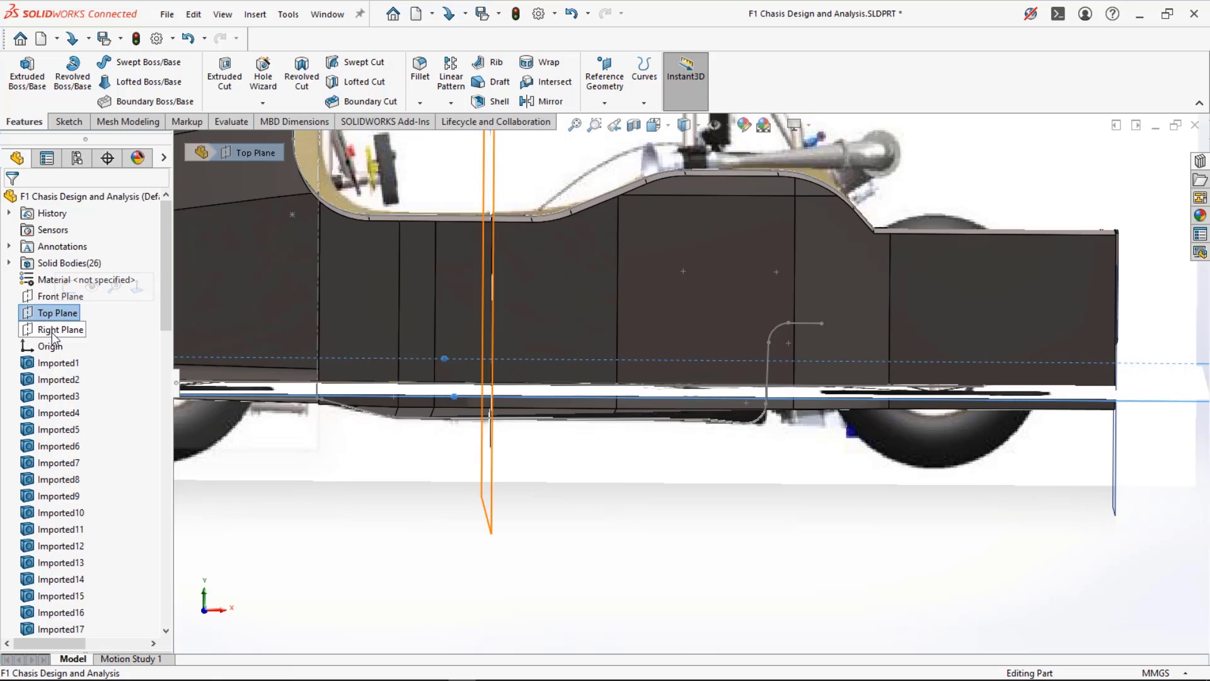
left_click(57, 296)
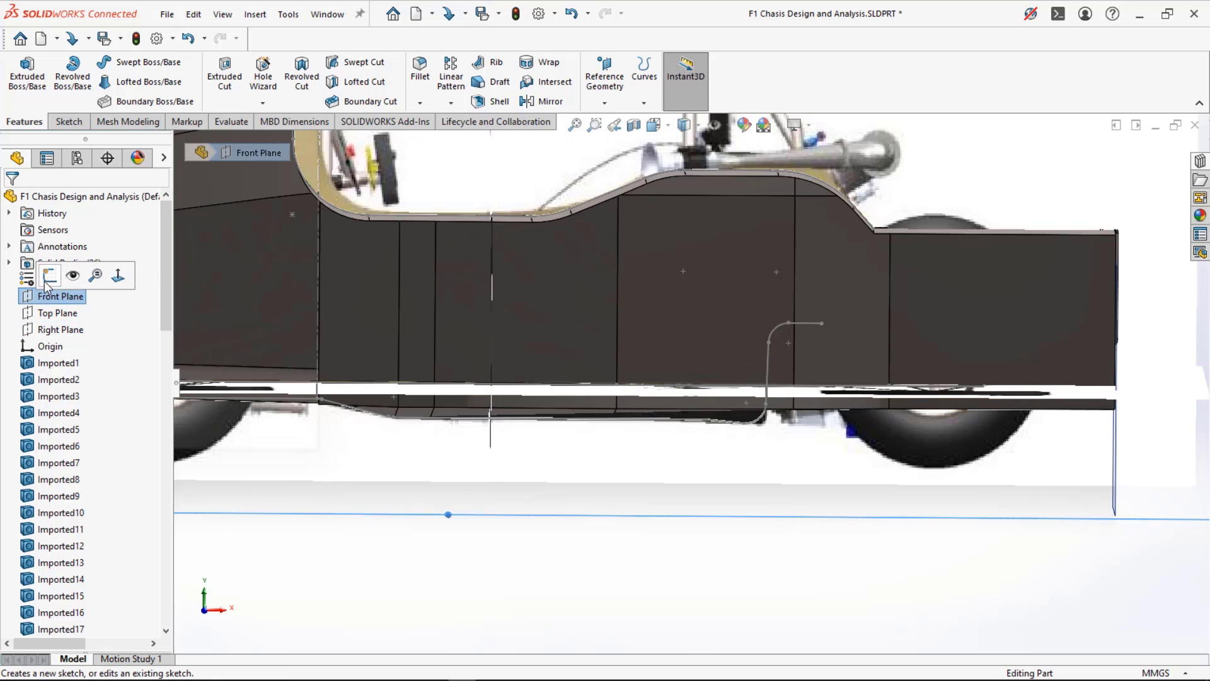
left_click(71, 281)
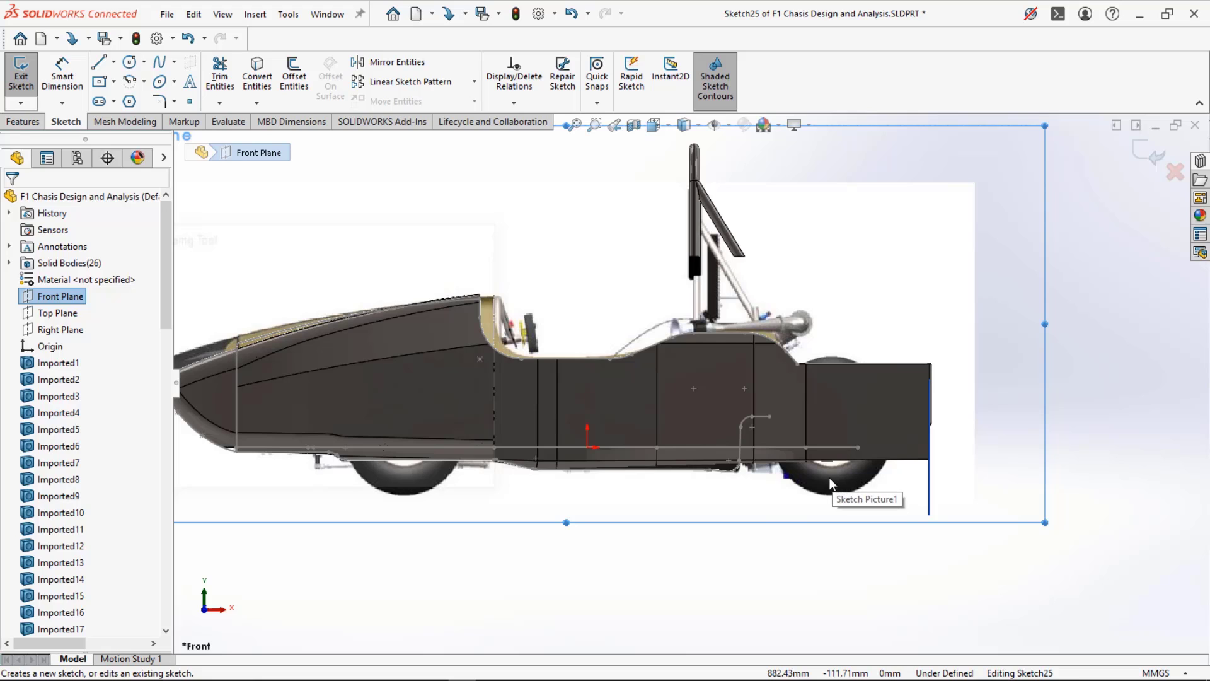
- Convert Sketch3's vertical line, corner arc and short horizontal line ahead of the rear wheel into the sketch
key("l")
key("Escape")
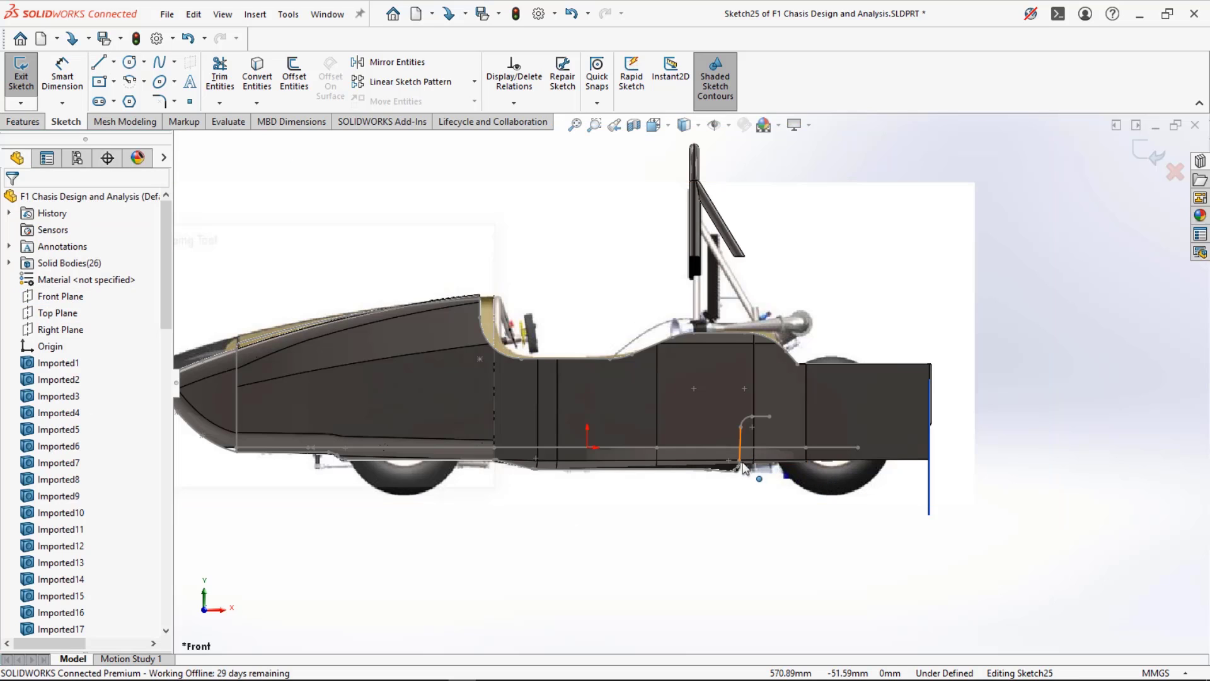
scroll(742, 468, "down", 2)
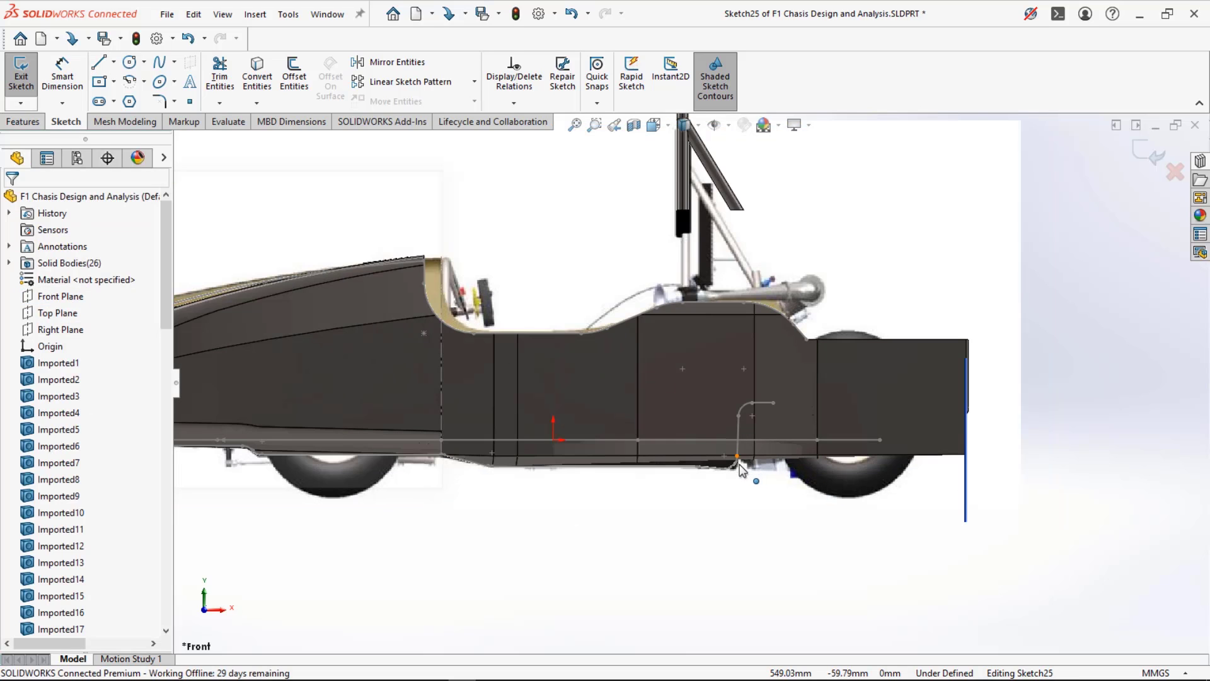
left_click(735, 428)
left_click(767, 405, "ctrl")
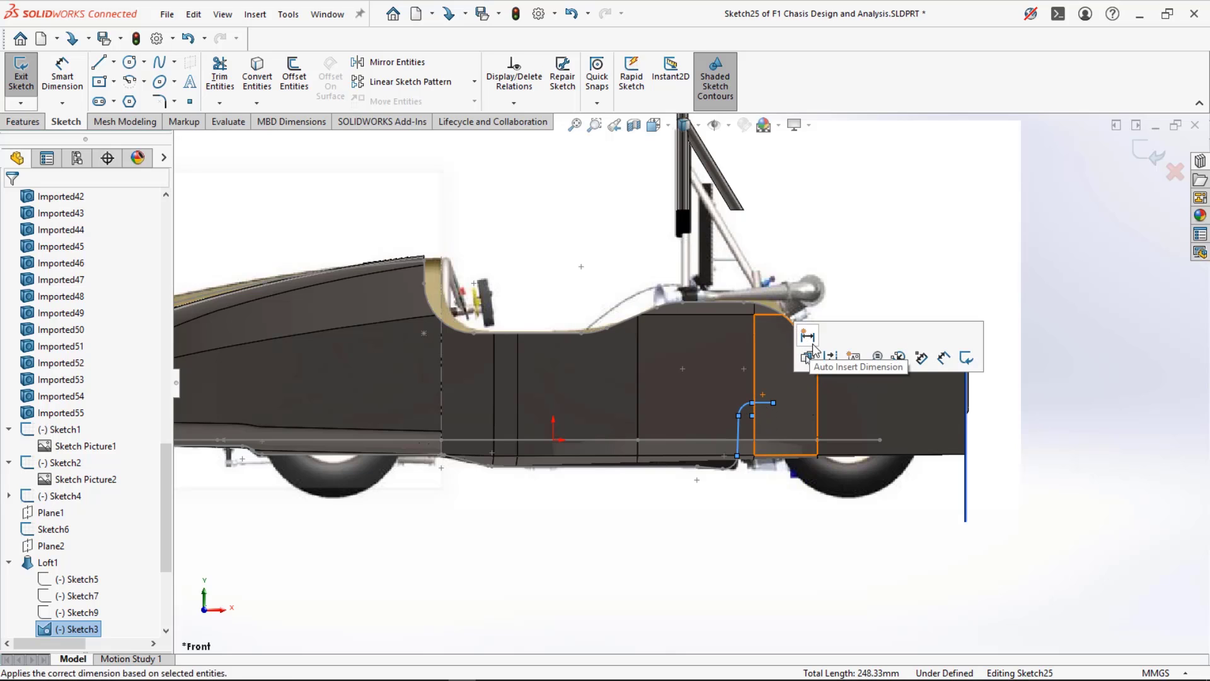
left_click(258, 76)
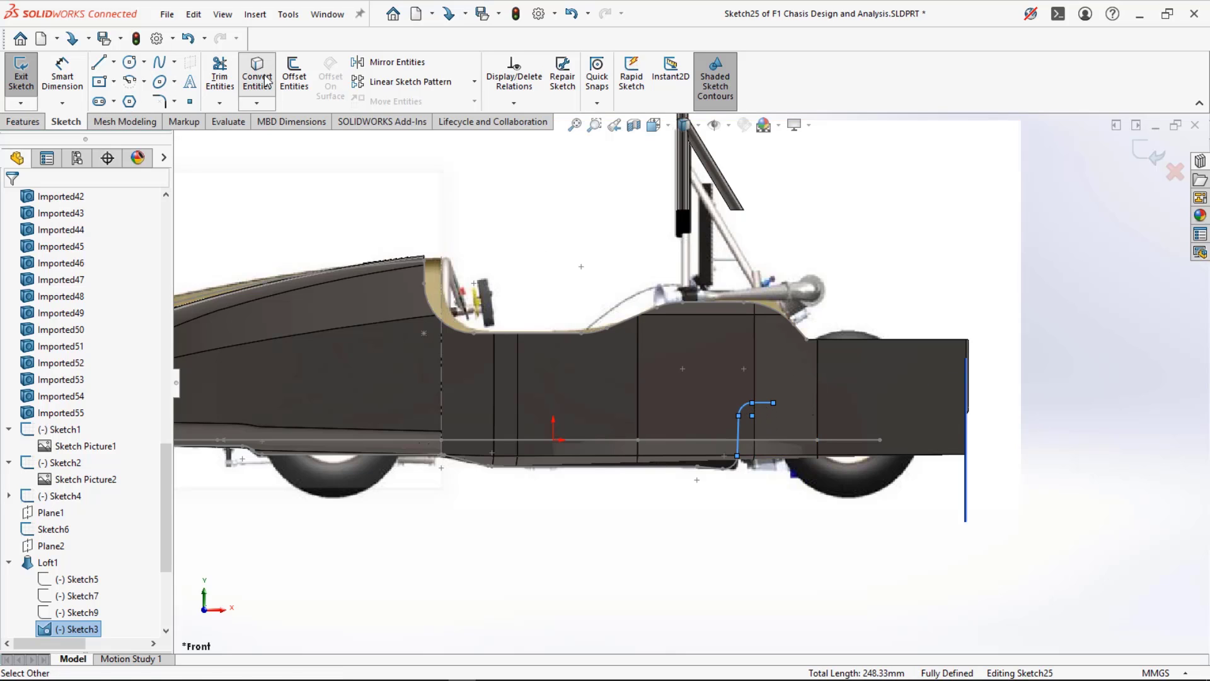
- Close the rear wheel cut profile with a horizontal line past the tail, a vertical drop, a bottom return and a 154 mm vertical, and exit the sketch
key("l")
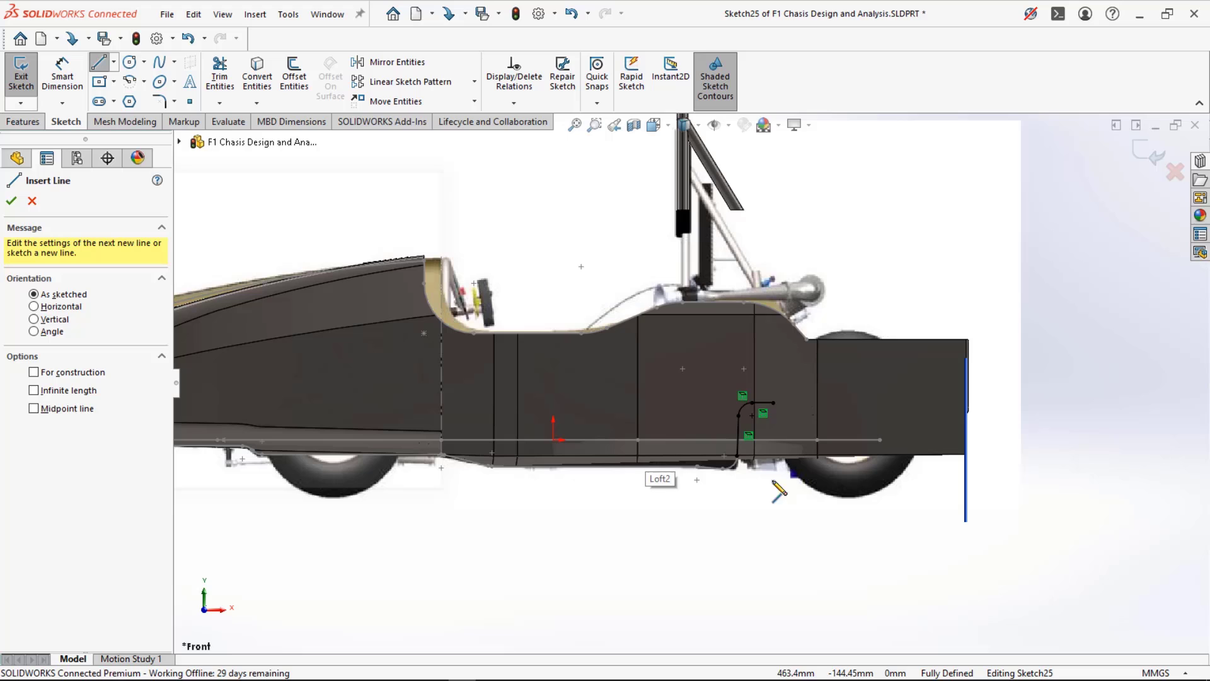
left_click(774, 403)
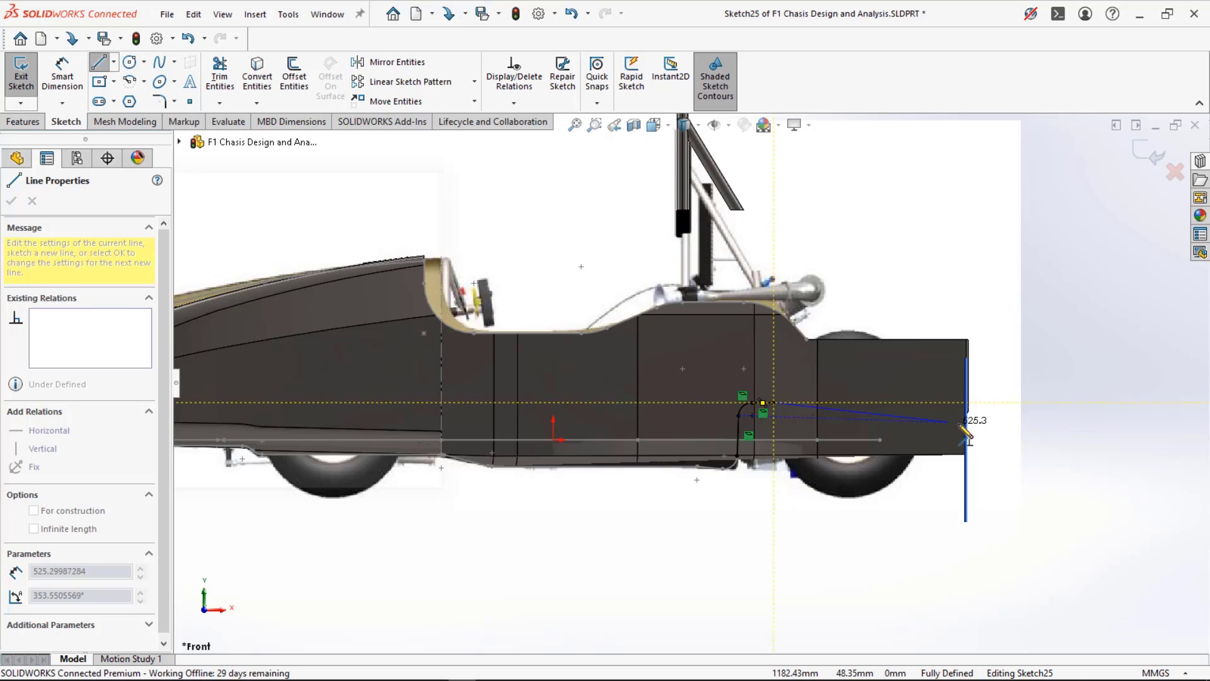
left_click(1006, 402)
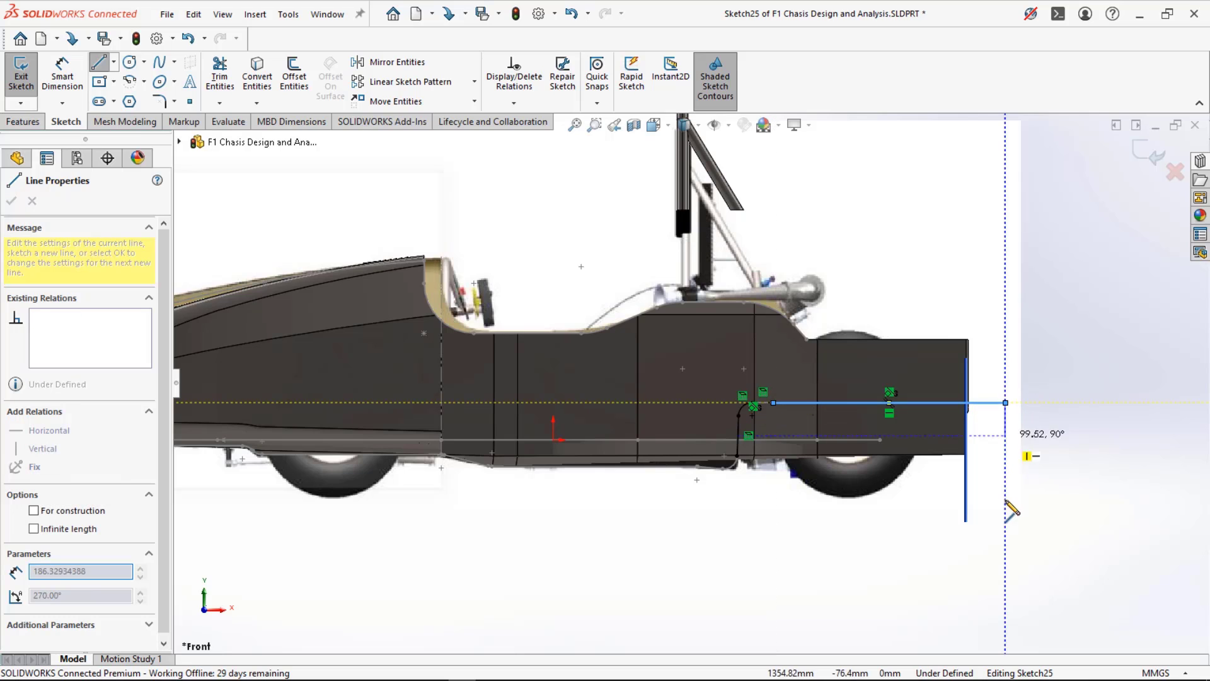
left_click(1006, 515)
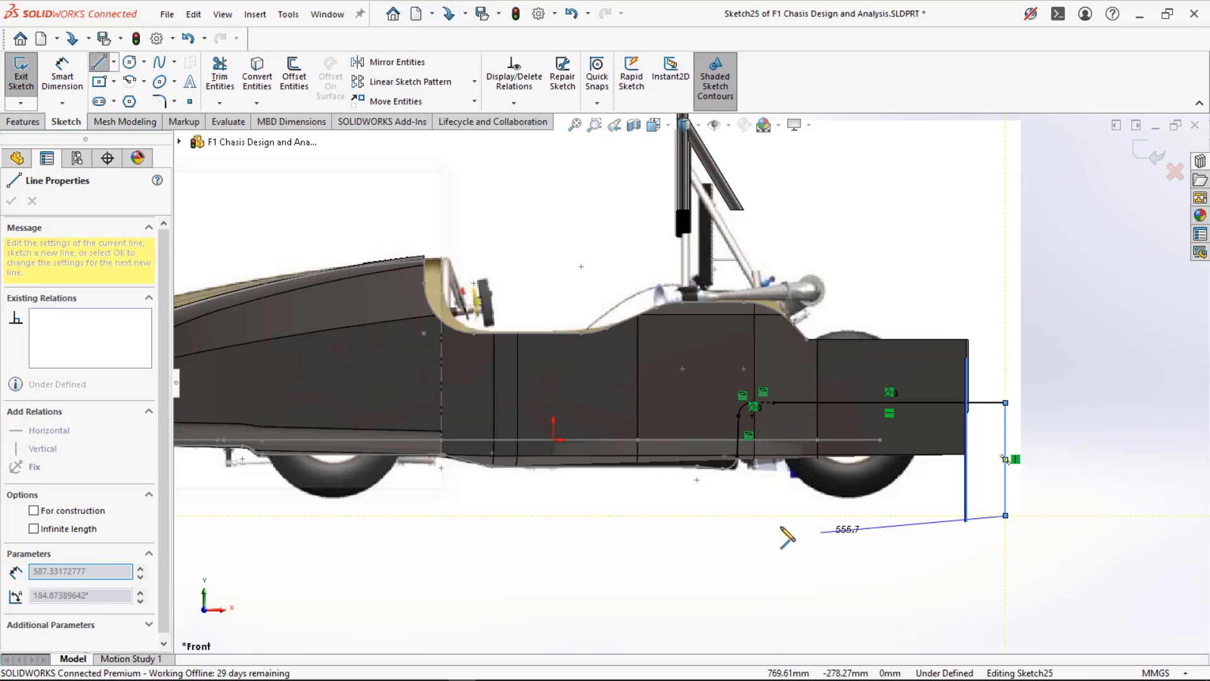
left_click(736, 508)
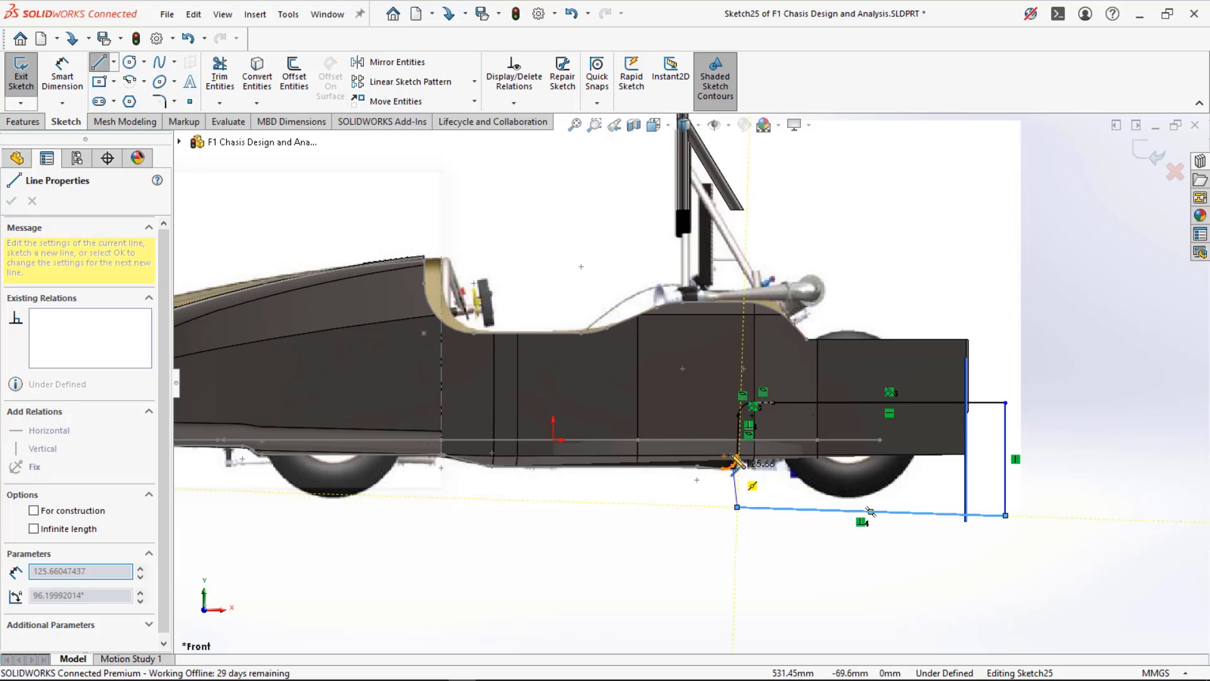
left_click(738, 457)
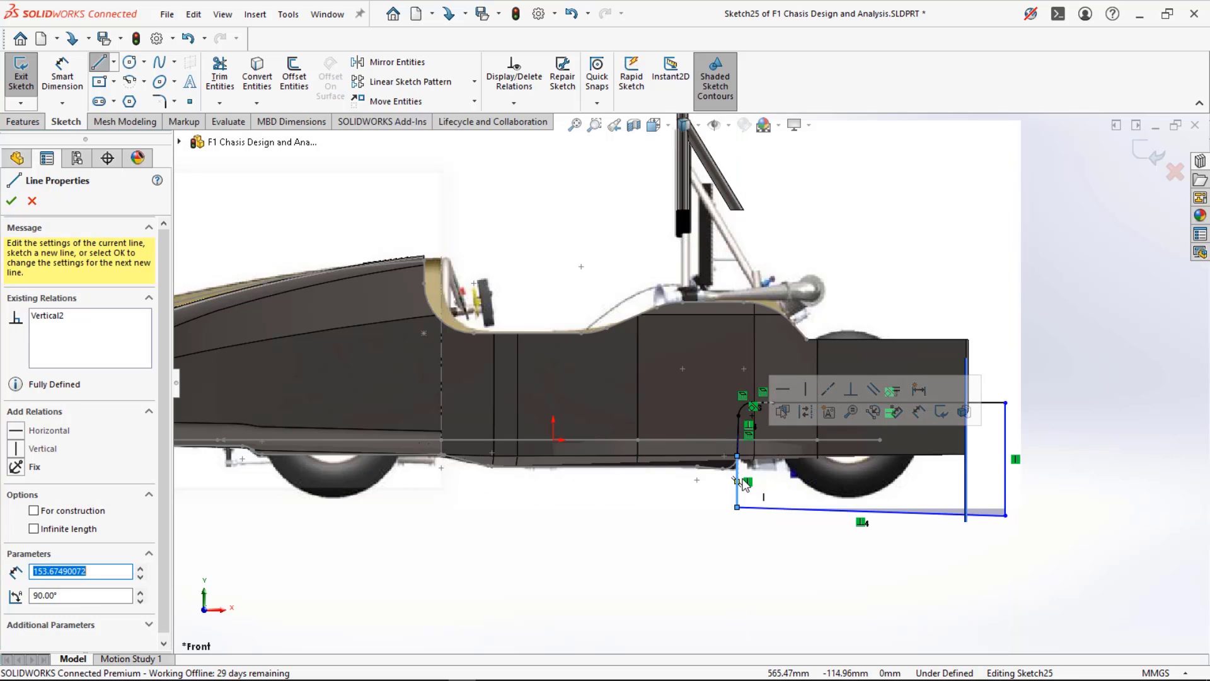
scroll(737, 482, "up", 3)
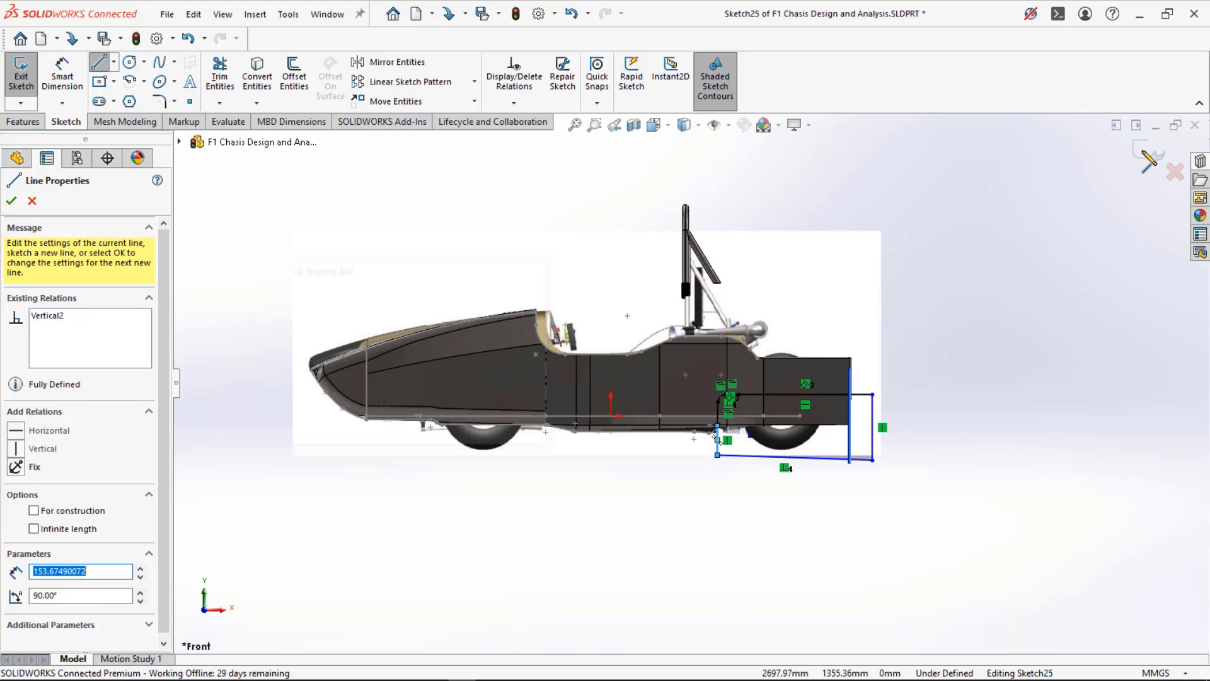
left_click(1142, 152)
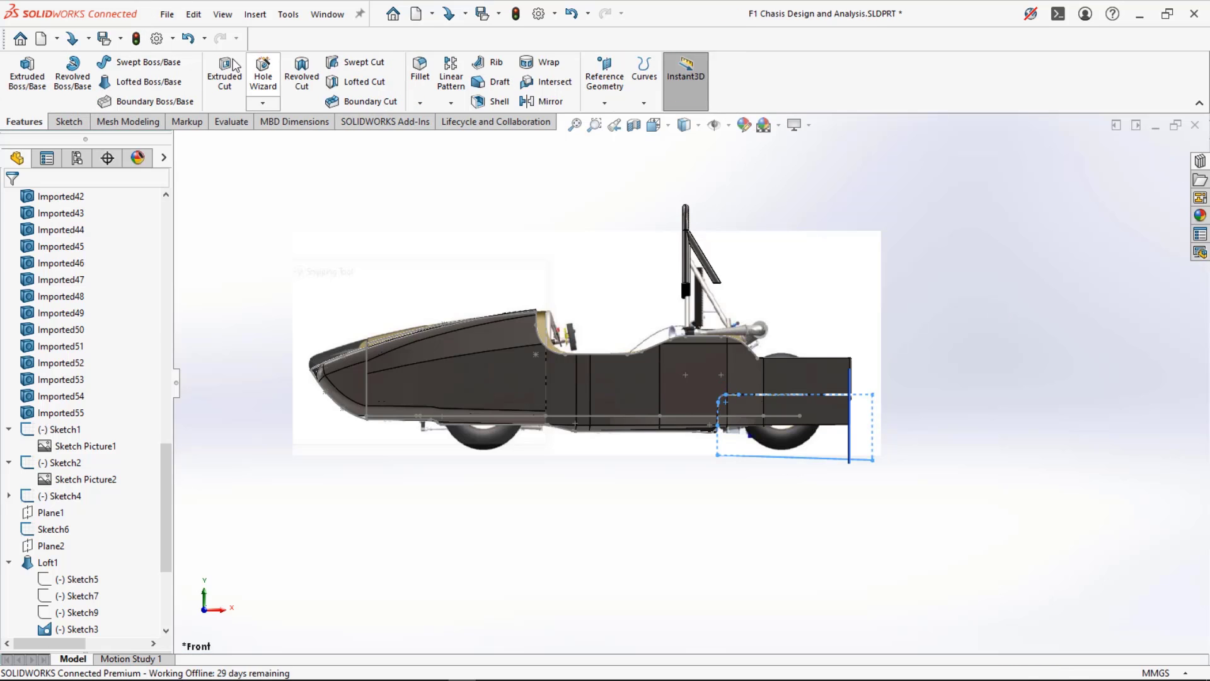
- Cut-extrude the rear wheel profile with Through All - Both in the reversed direction, keeping all bodies
left_click(231, 68)
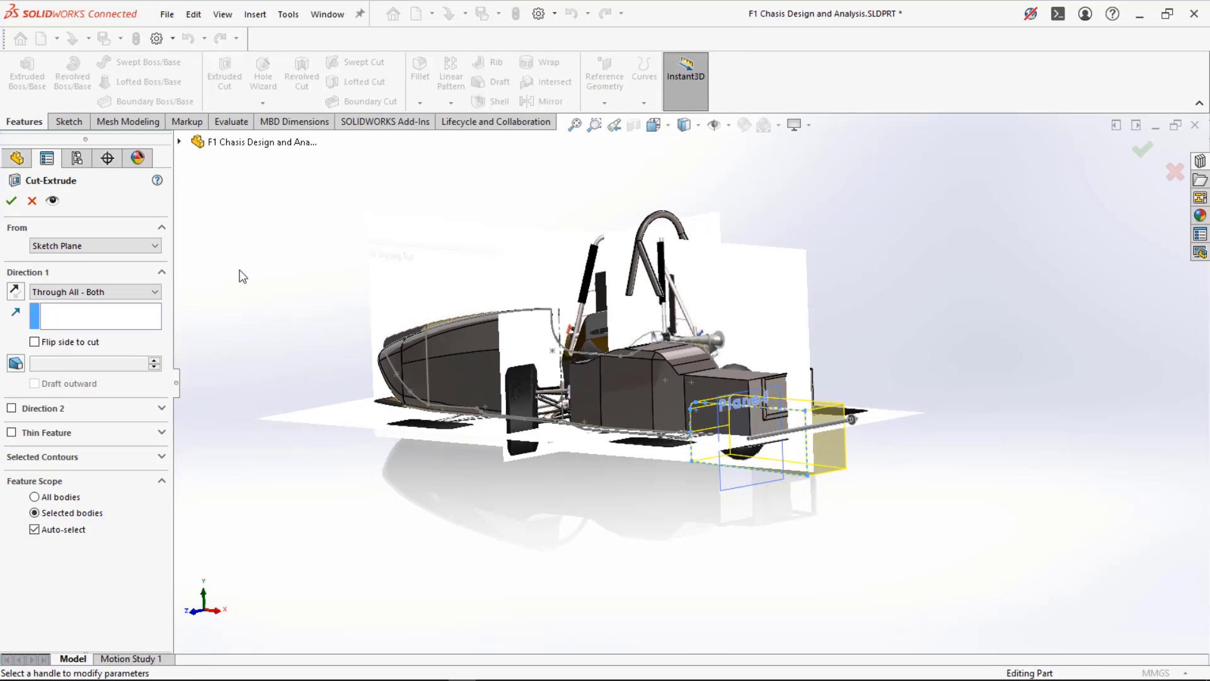
left_click(91, 291)
left_click(41, 294)
middle_click_drag(301, 296, 204, 258)
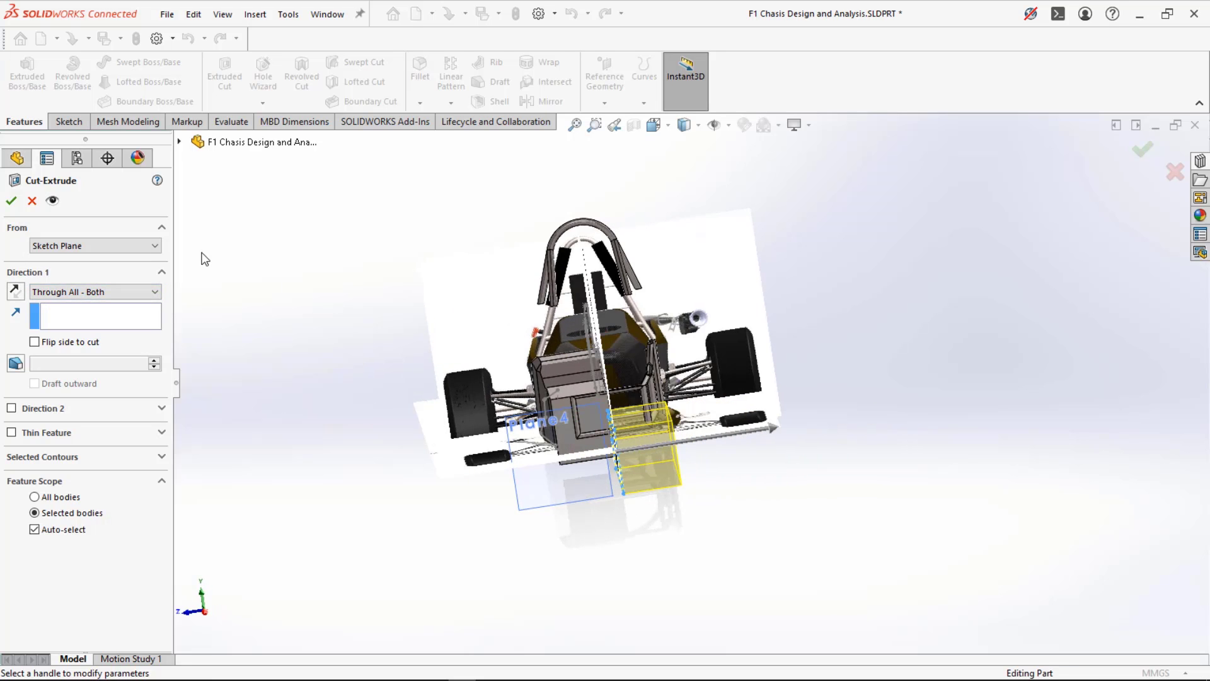
left_click(15, 291)
left_click(11, 201)
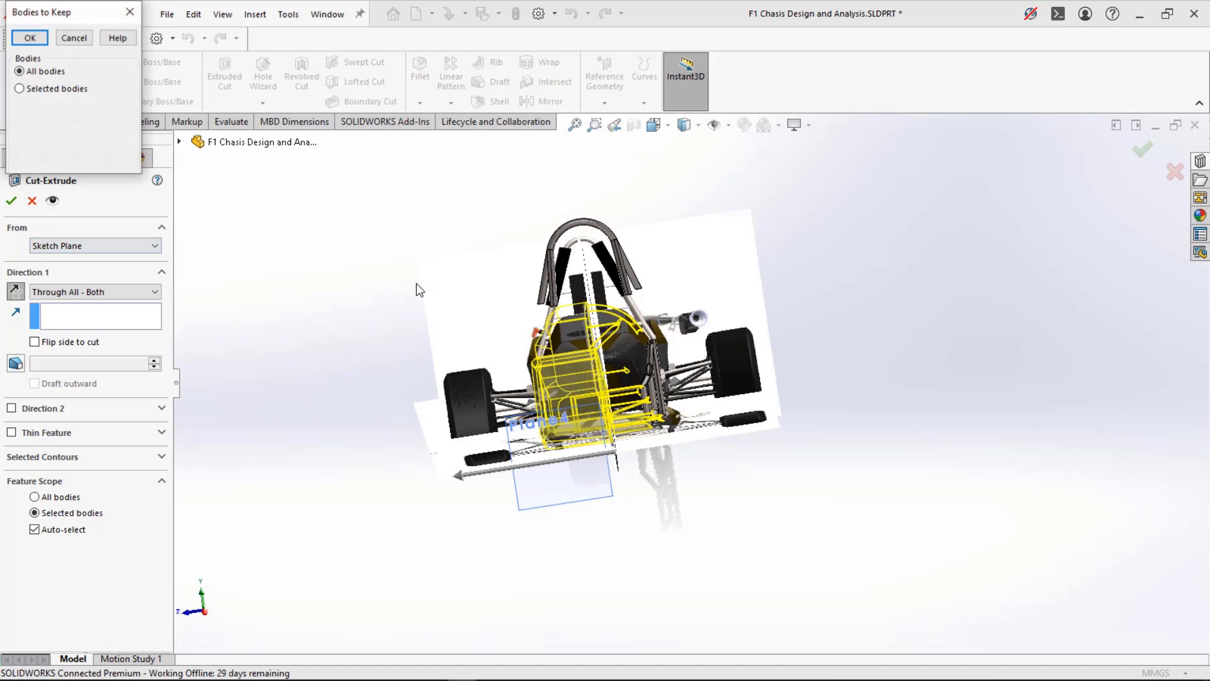
left_click(30, 38)
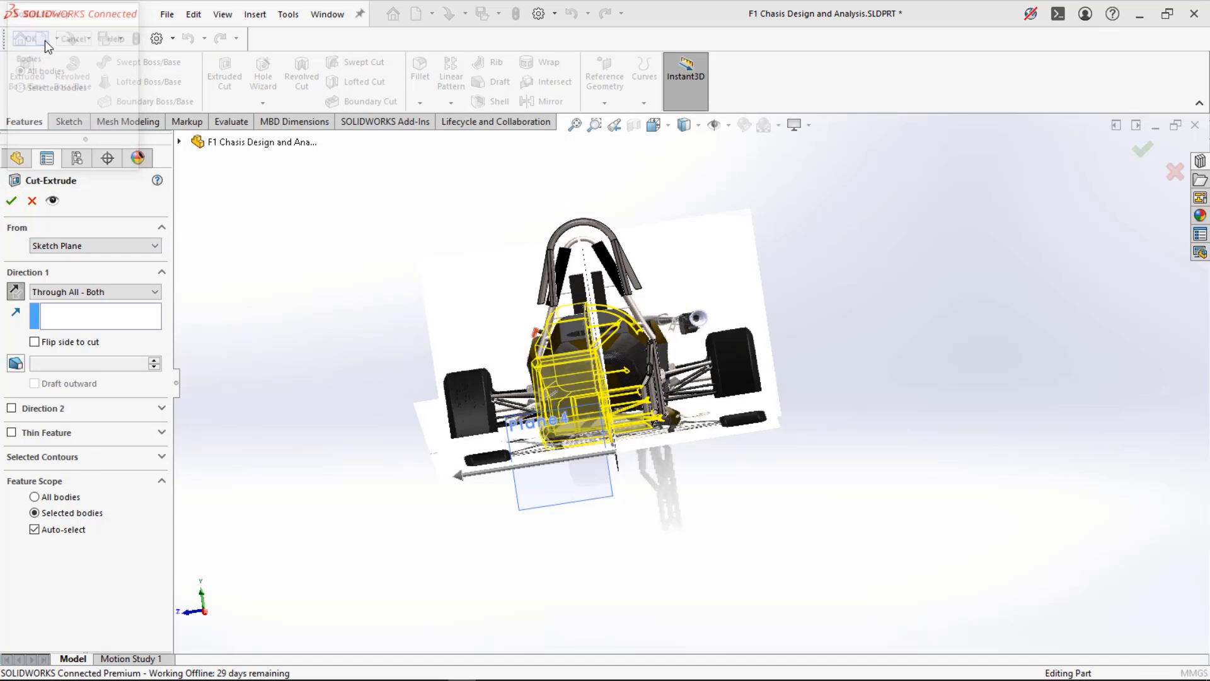
- Hide Sketch1, Sketch2 and Sketch4, including their reference pictures, and bring the whole body into view
key("ctrl+7")
mouse_move(302, 494)
middle_mouse_down()
mouse_move(502, 489)
mouse_move(534, 428)
middle_mouse_up()
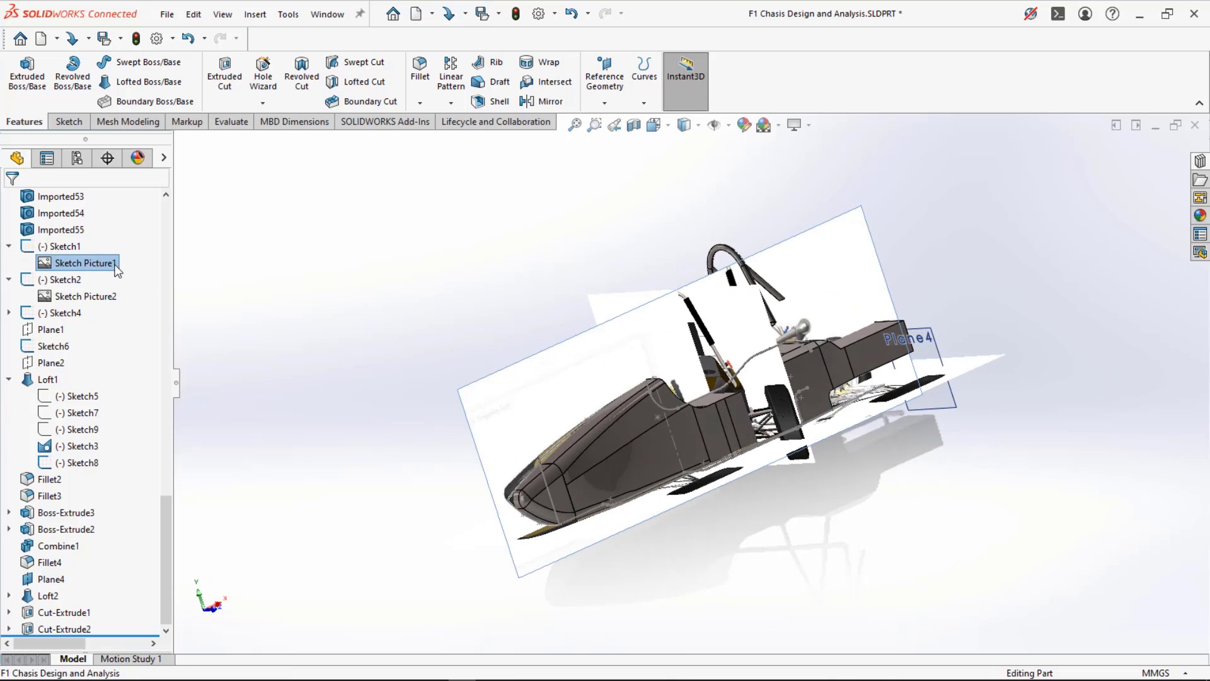
left_click(61, 246)
left_click(72, 222)
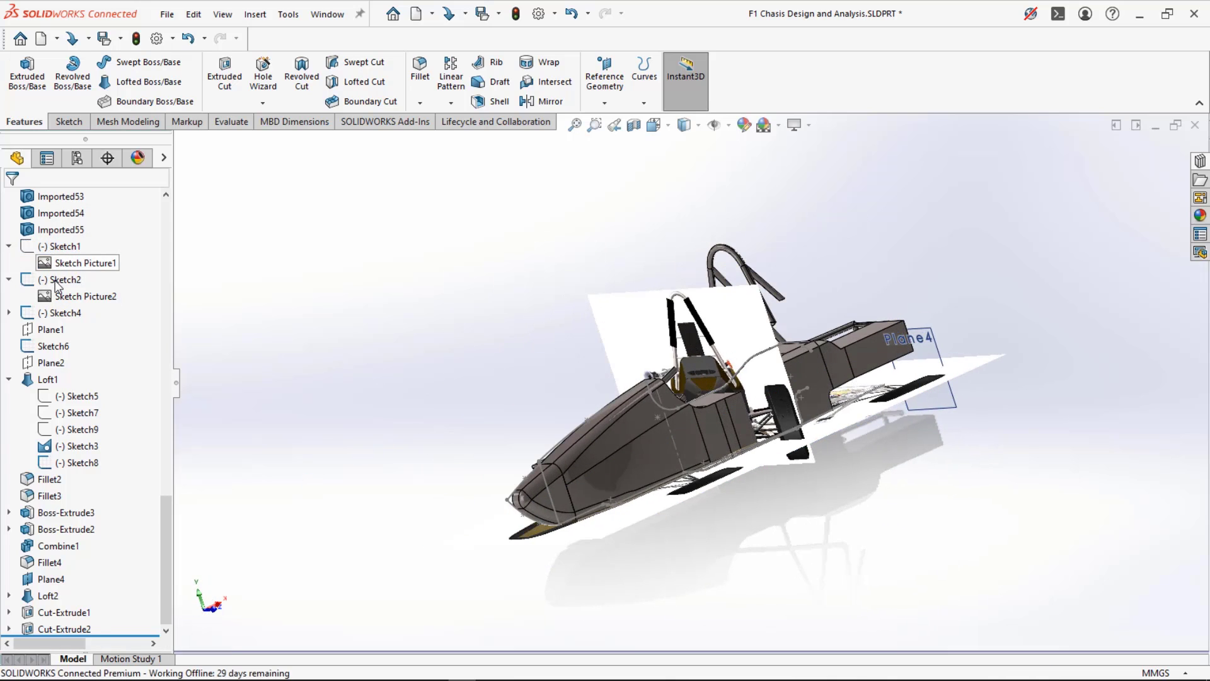
left_click(63, 279)
left_click(70, 256)
left_click(50, 313)
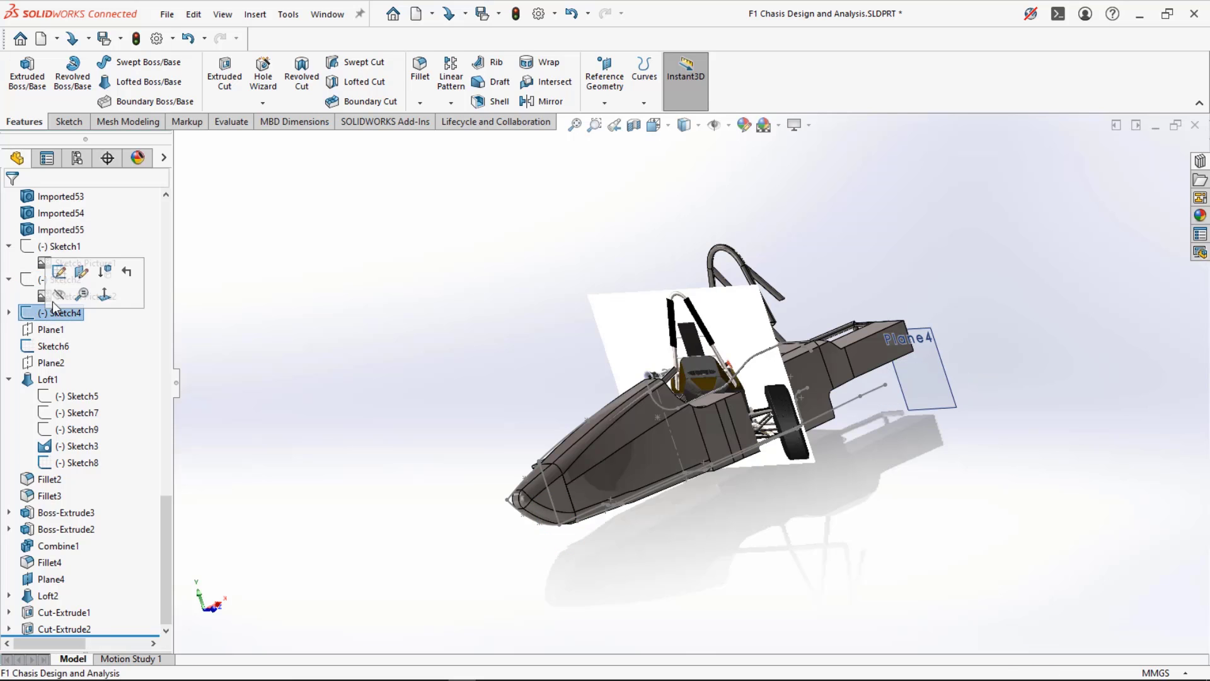
left_click(59, 294)
middle_click_drag(334, 355, 300, 441)
scroll(286, 526, "down", 3)
scroll(468, 480, "up", 4)
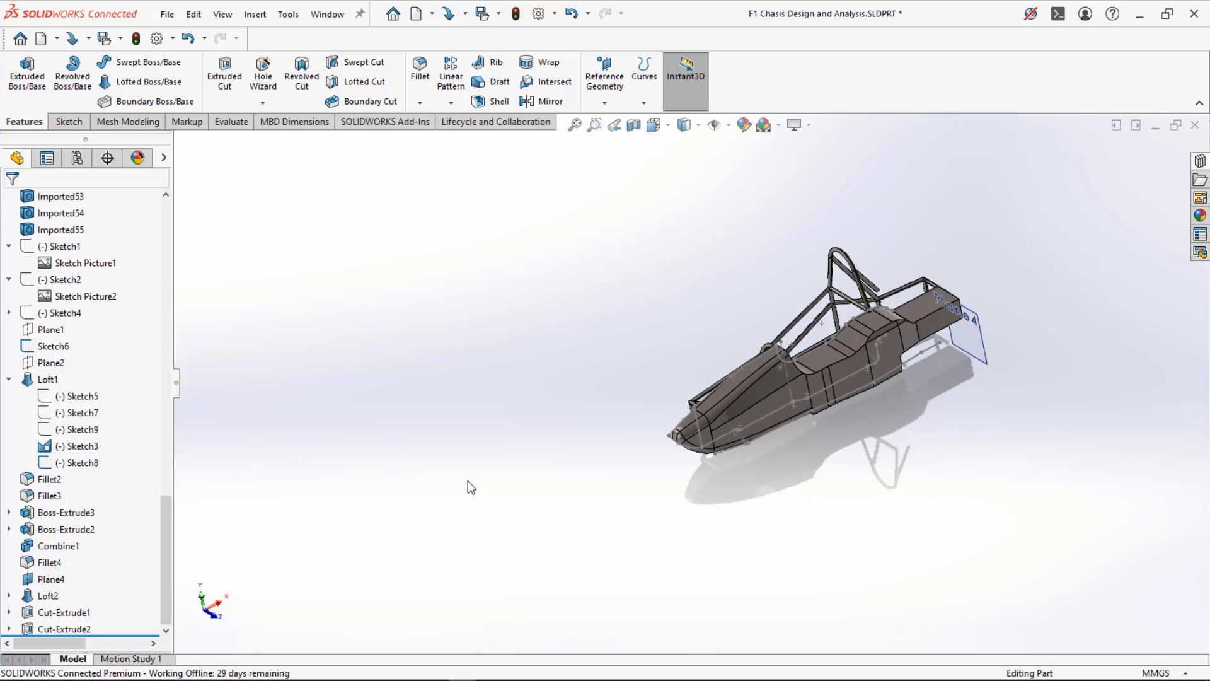
key("f")
- Edit Cut-Extrude1, clearing its affected bodies and reselecting the Loft2 body as the feature scope
left_click(63, 612)
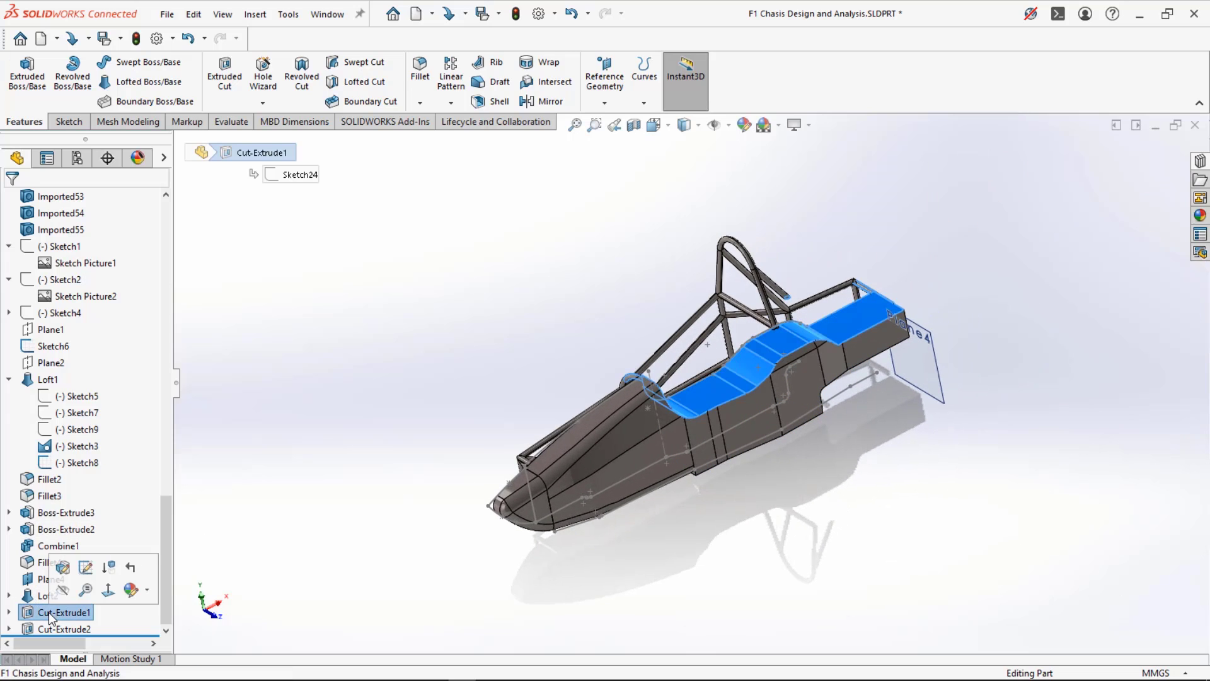
middle_click_drag(524, 408, 509, 356)
right_click(84, 614)
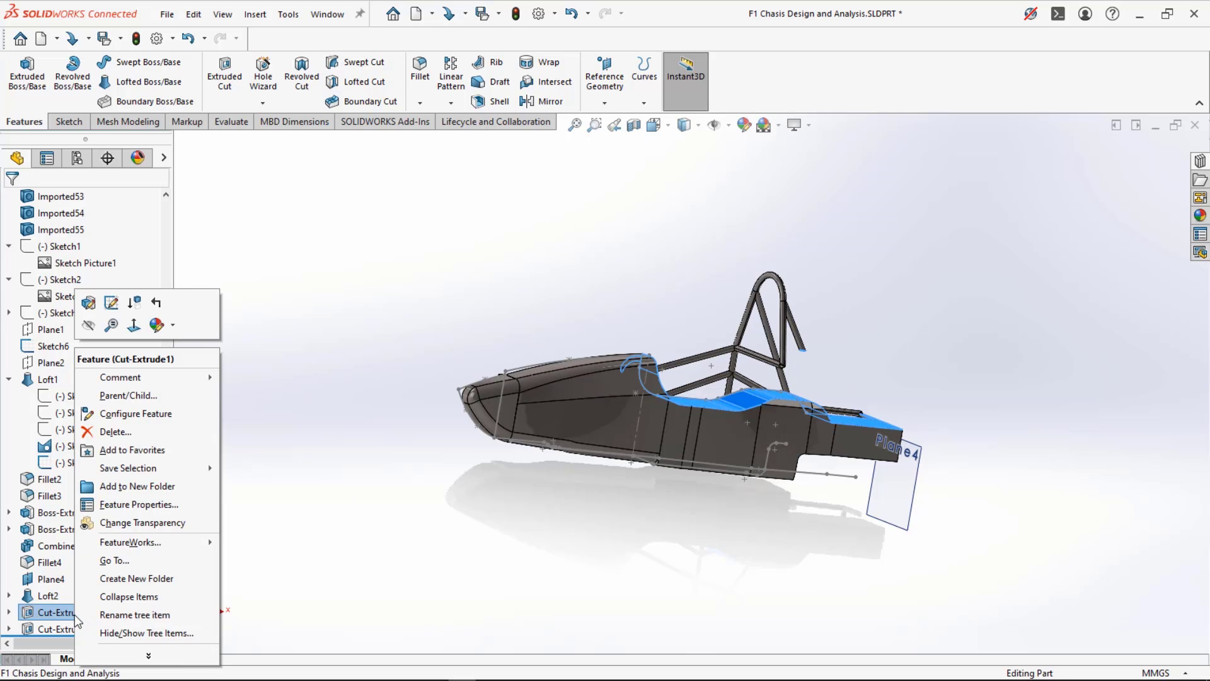
left_click(91, 309)
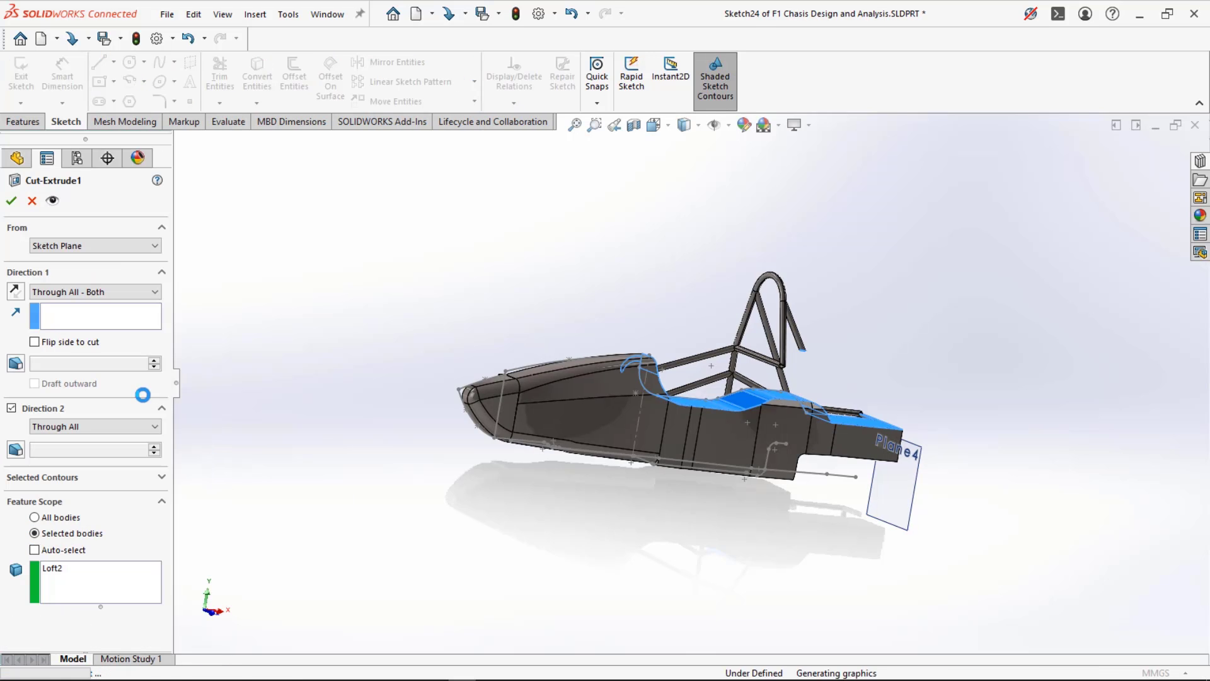
left_click(72, 574)
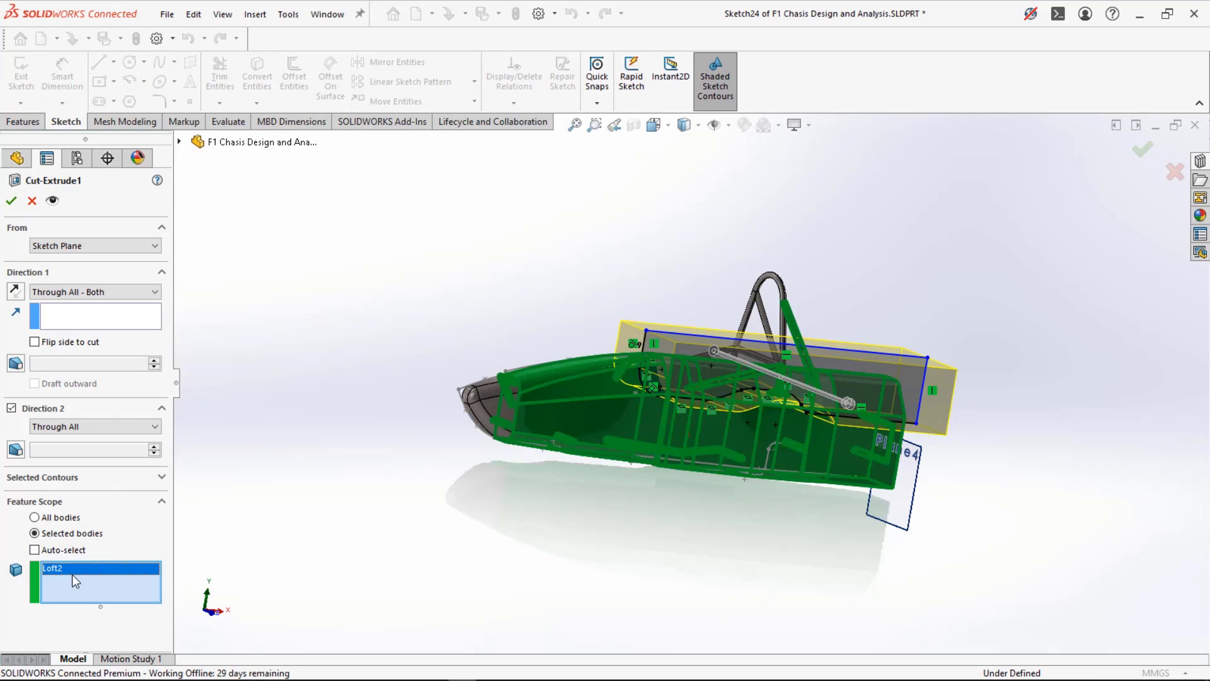
right_click(72, 573)
left_click(97, 585)
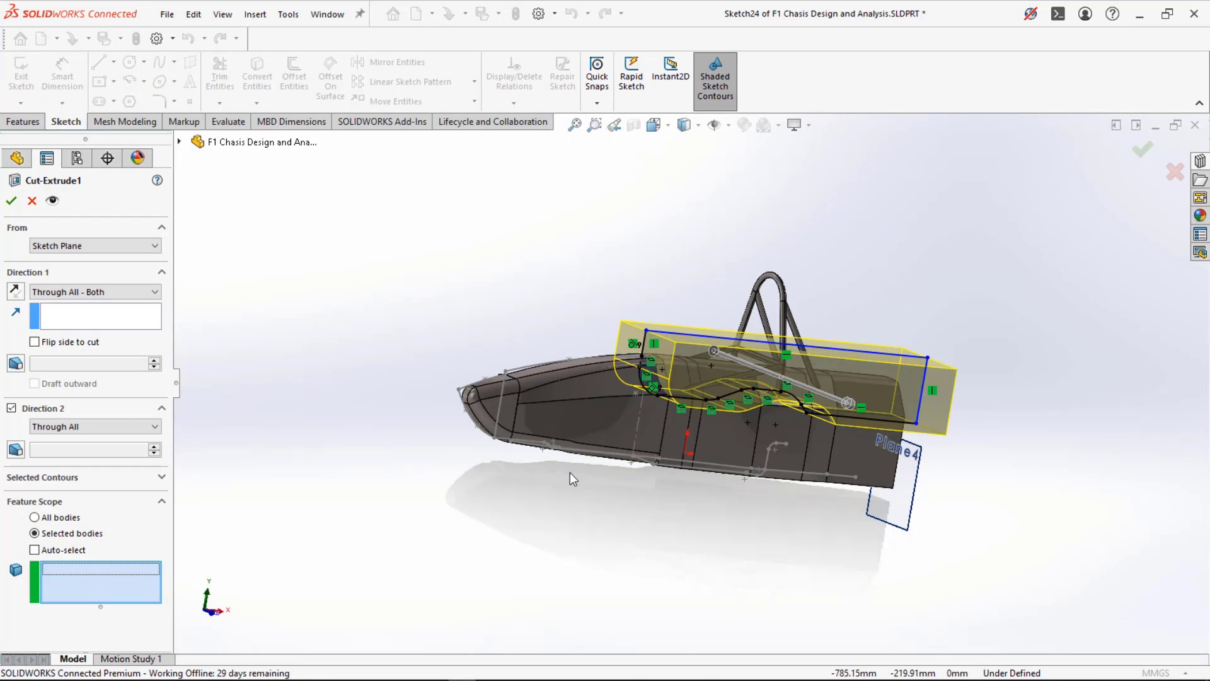
left_click(582, 405)
middle_click_drag(560, 383, 455, 391)
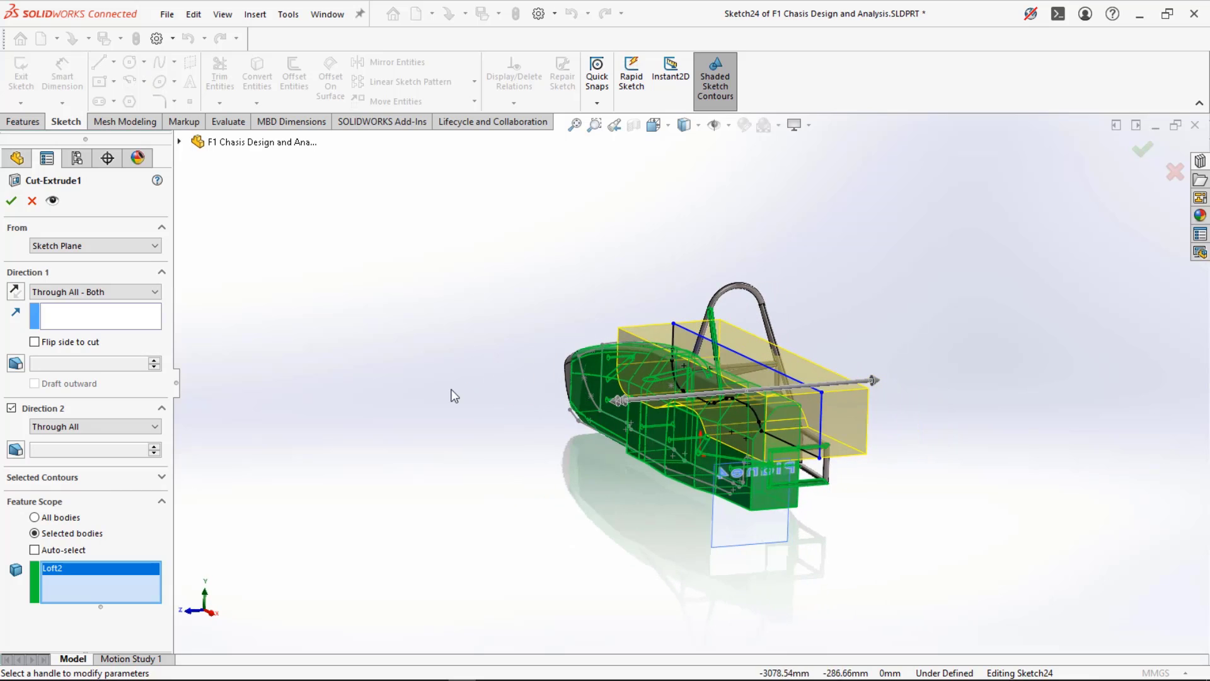
- Try choosing Body 1 and Body 2 individually as bodies to keep, and finish the cut edit with all bodies kept
left_click(10, 200)
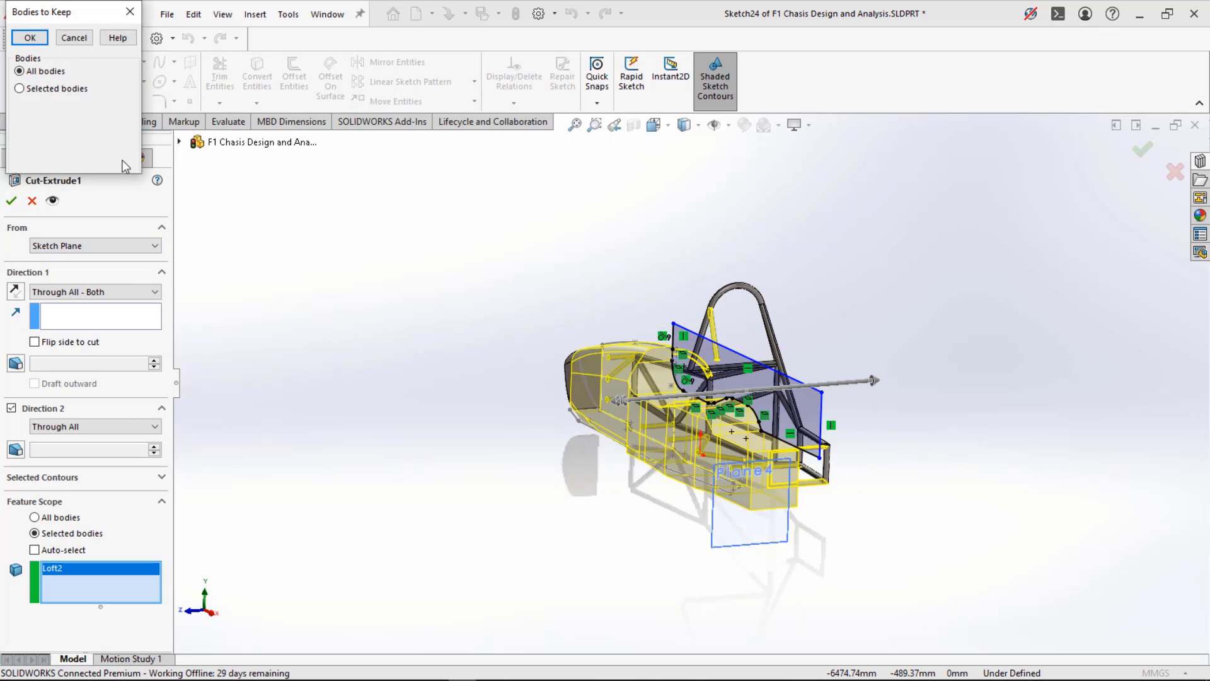
left_click(21, 89)
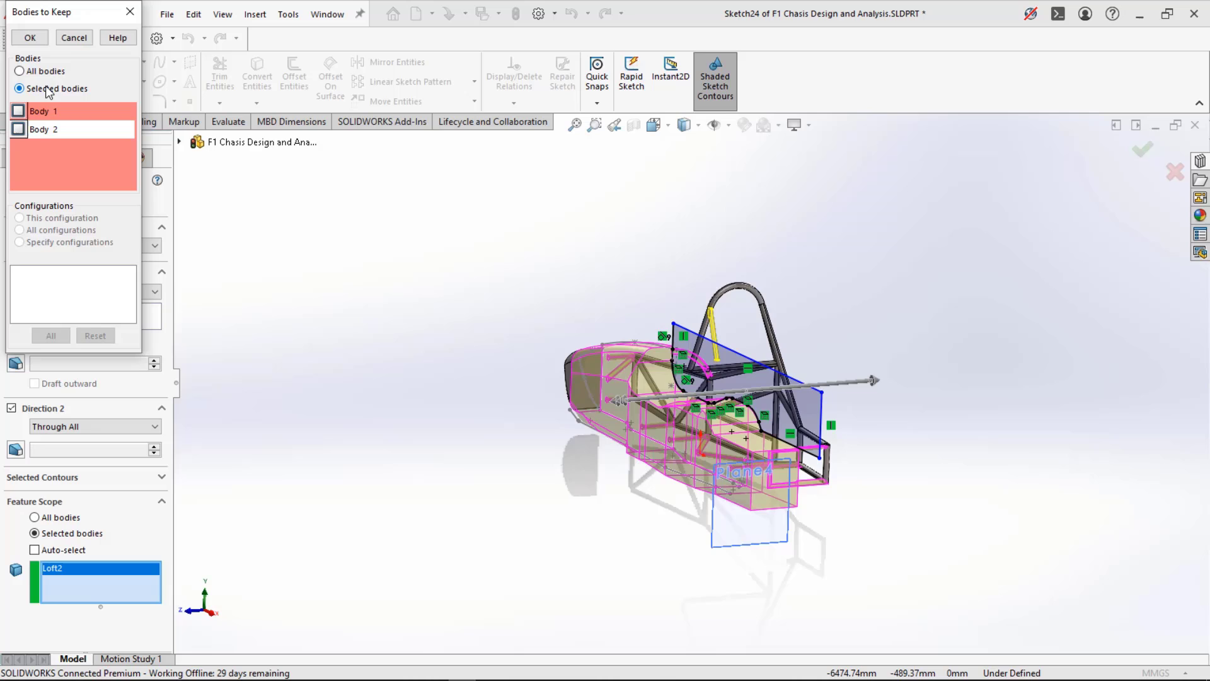
left_click(18, 129)
left_click(19, 111)
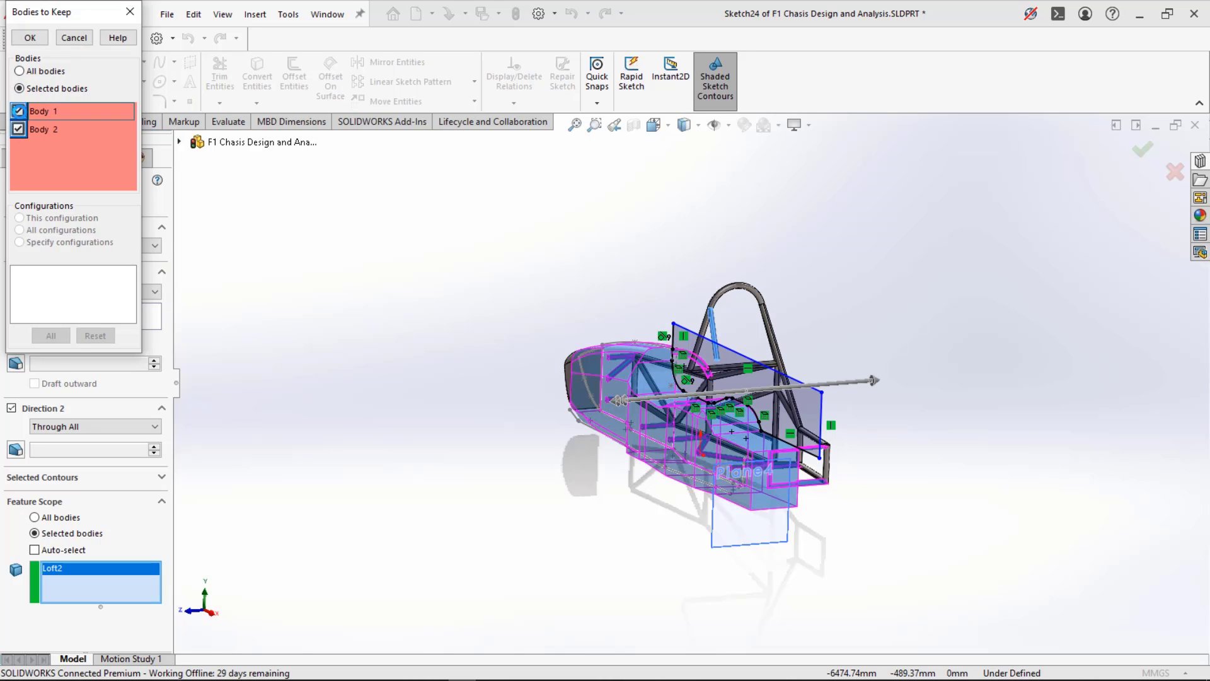
left_click(19, 129)
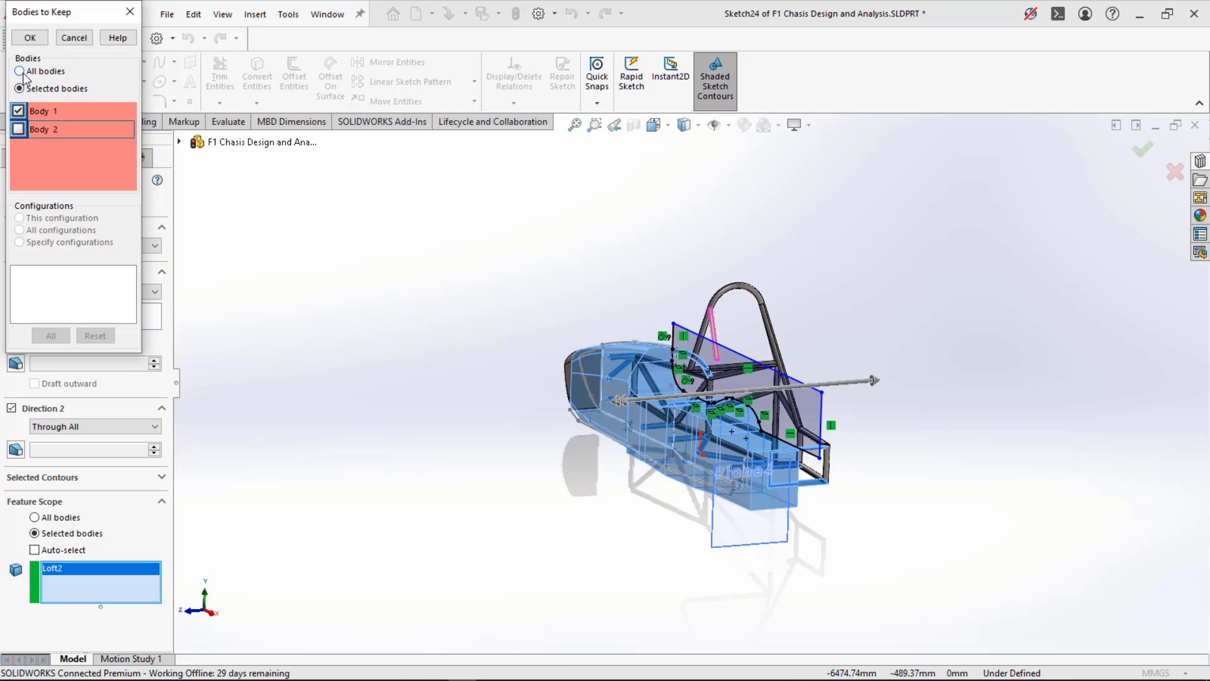
left_click(19, 129)
left_click(19, 72)
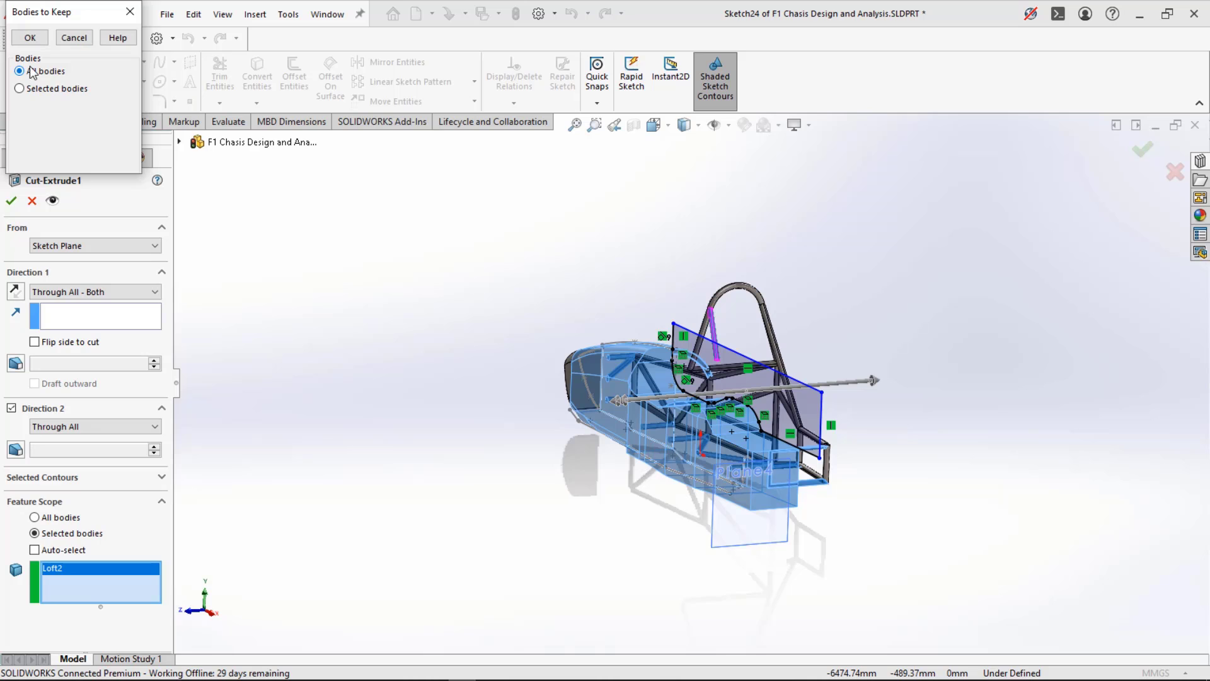
left_click(30, 39)
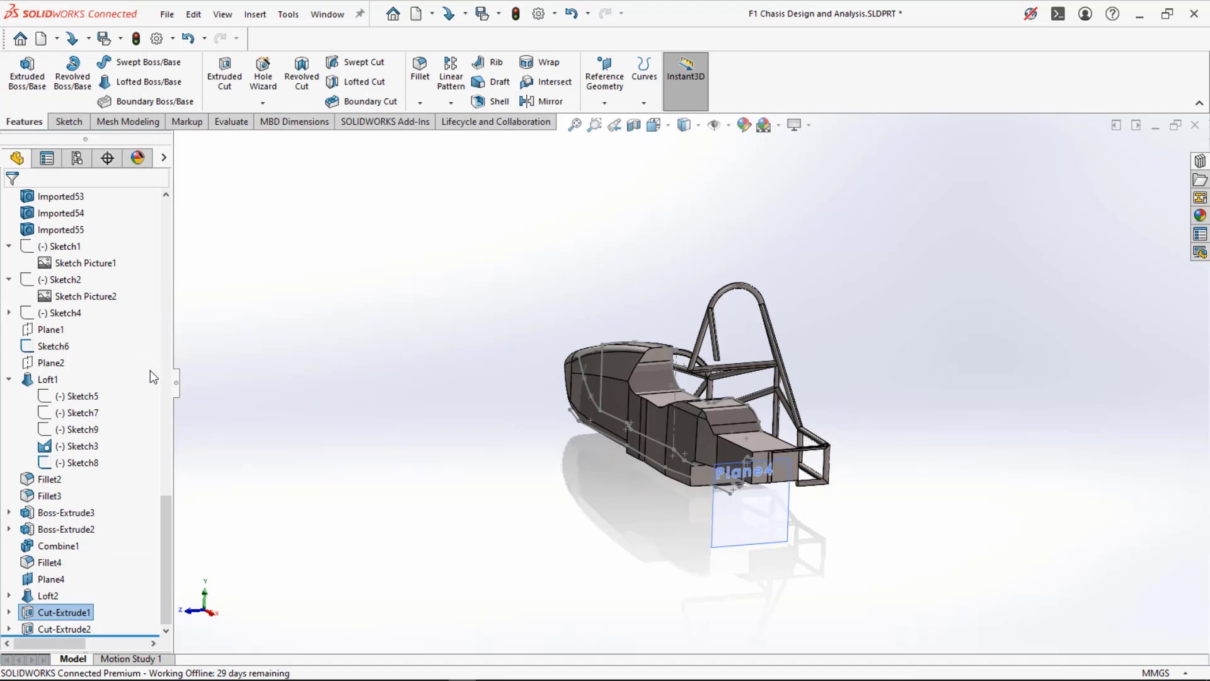
- Delete Cut-Extrude1 together with its dependent Cut-Extrude2, keeping their sketches
right_click(61, 609)
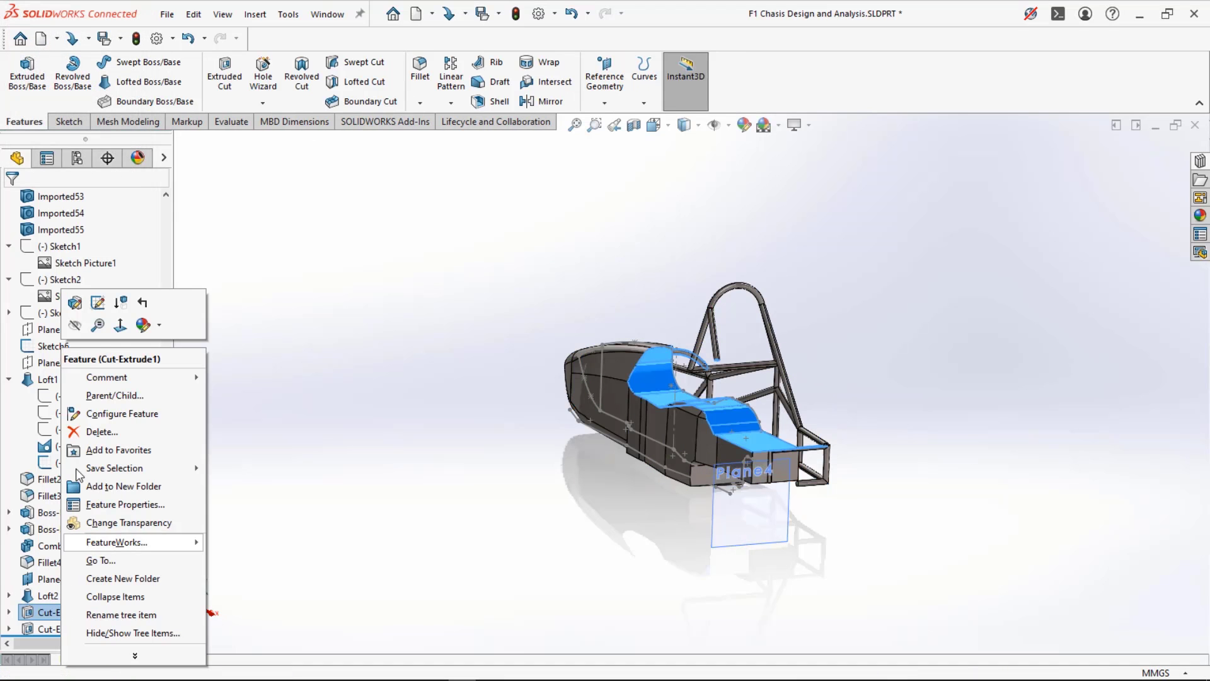
left_click(102, 431)
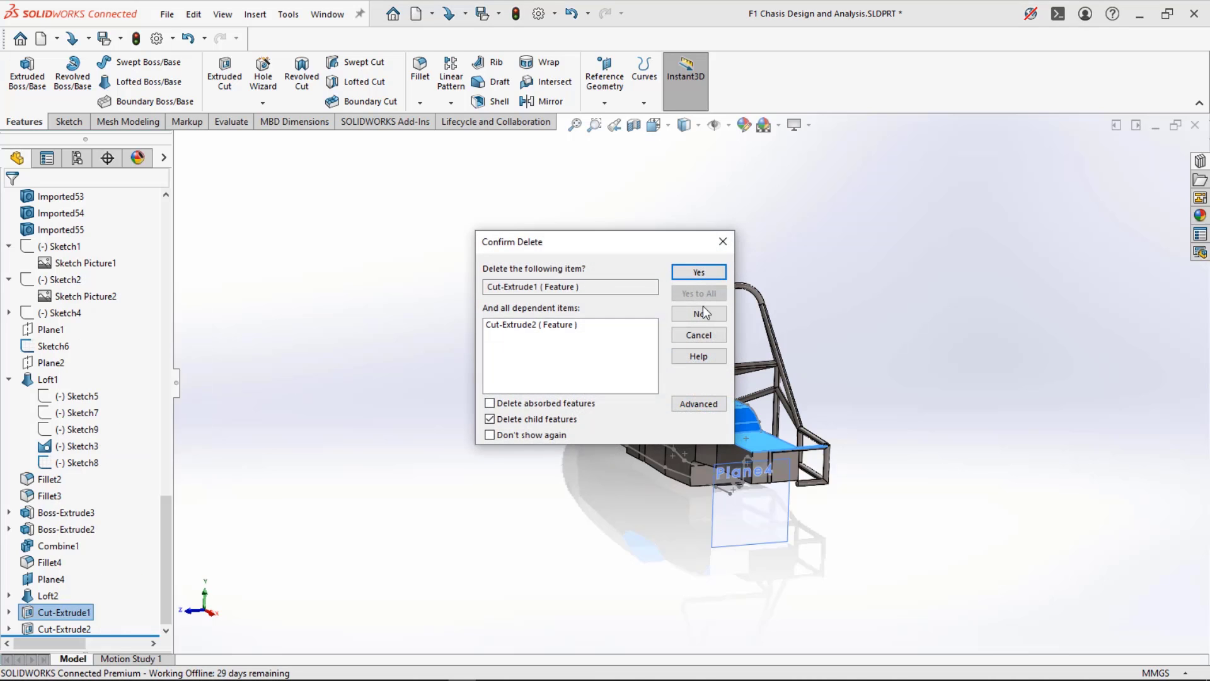
left_click(699, 272)
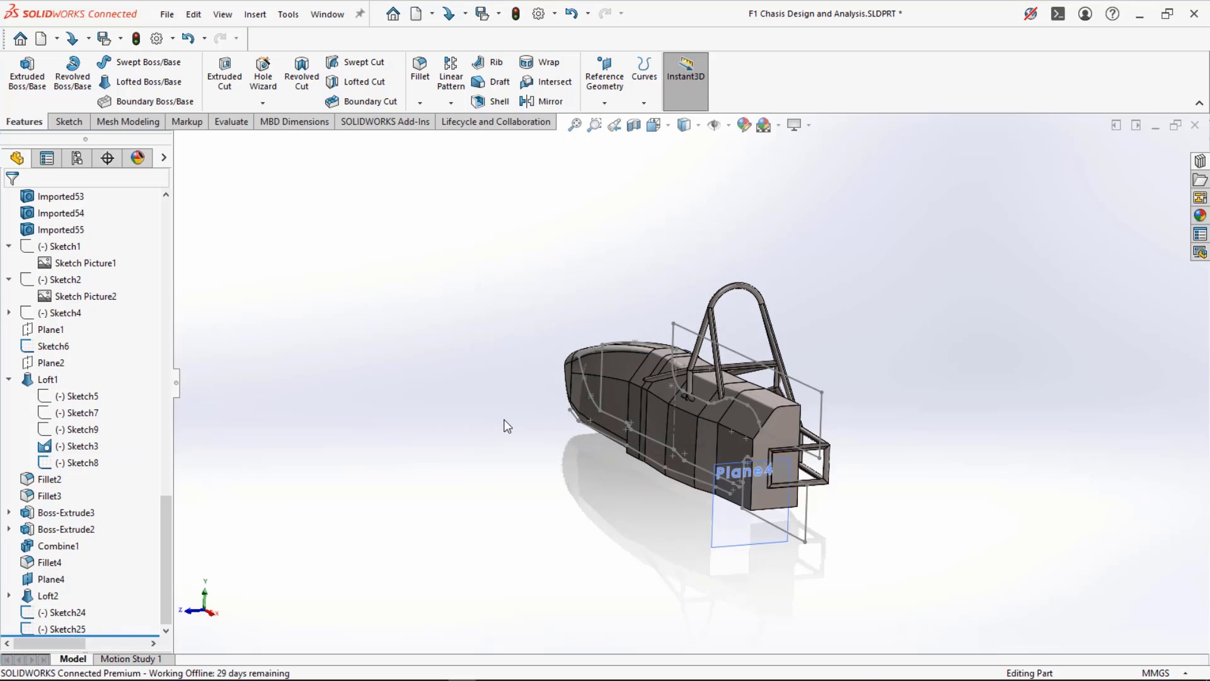
mouse_move(505, 424)
middle_mouse_down()
mouse_move(475, 300)
mouse_move(517, 353)
middle_mouse_up()
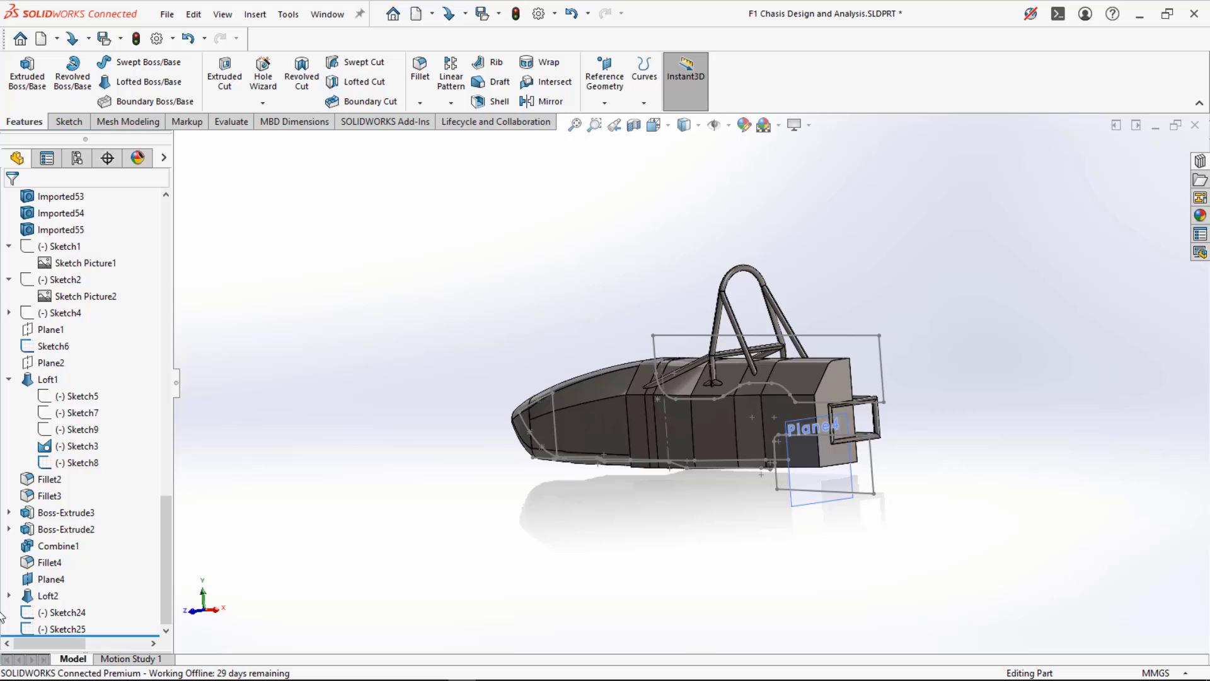
left_click(66, 614)
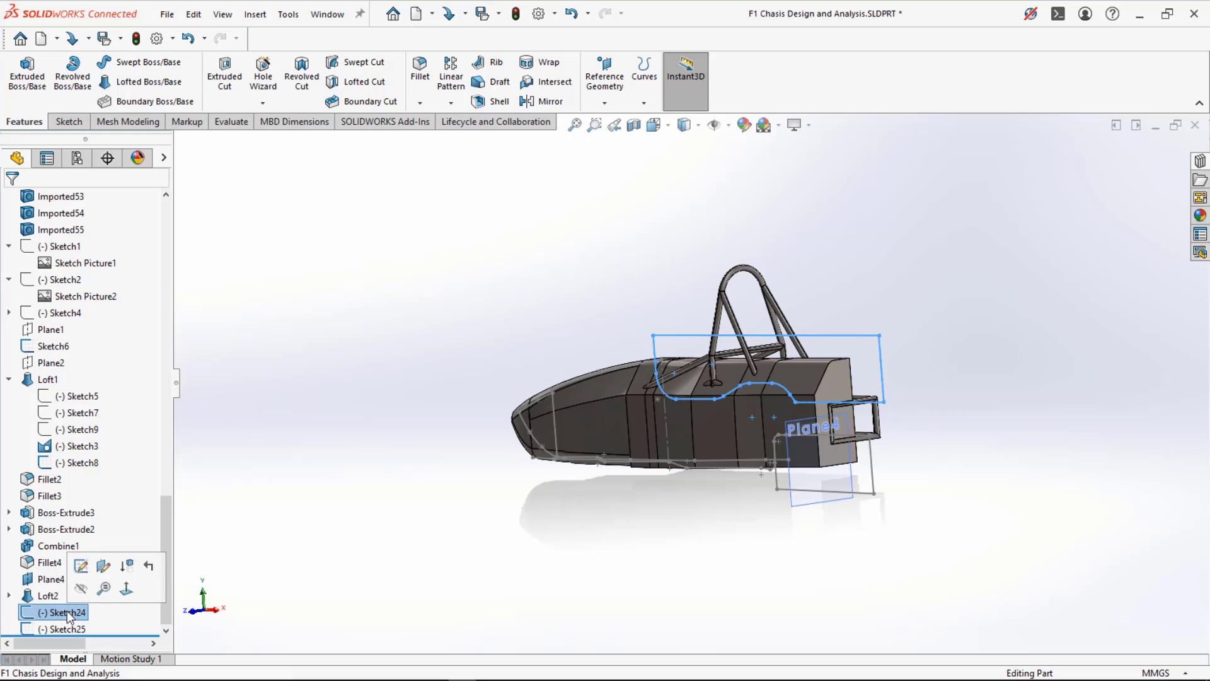
left_click(225, 71)
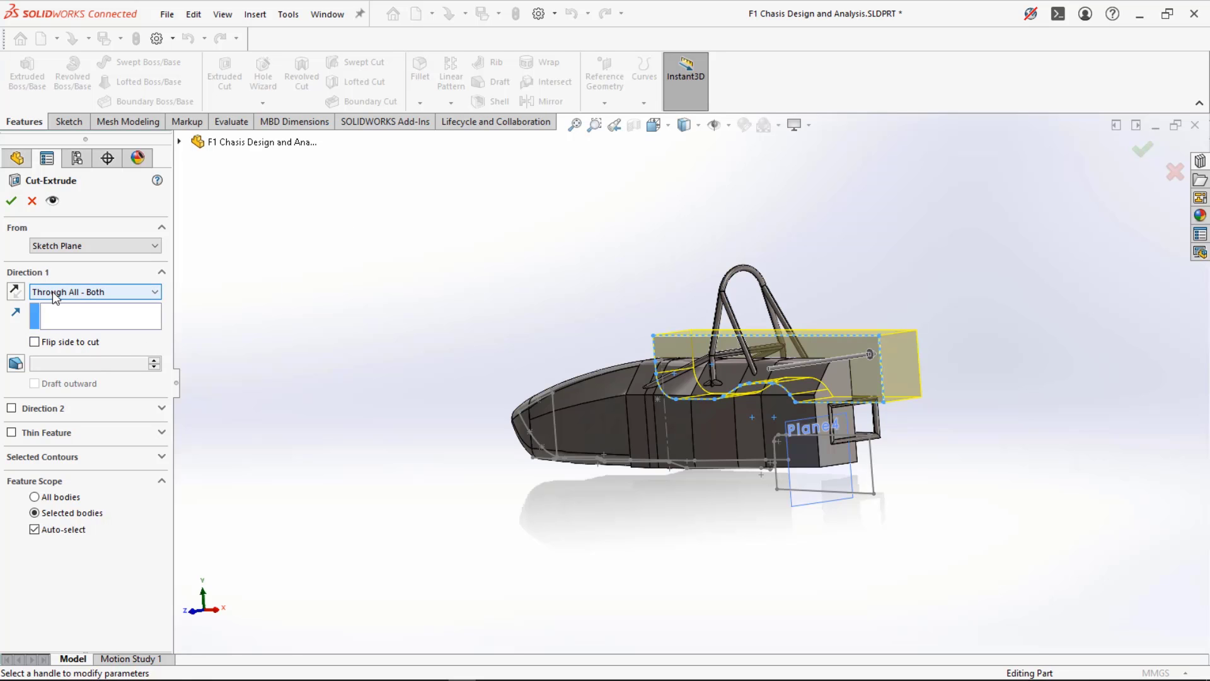
middle_click_drag(178, 304, 118, 315)
left_click(37, 293)
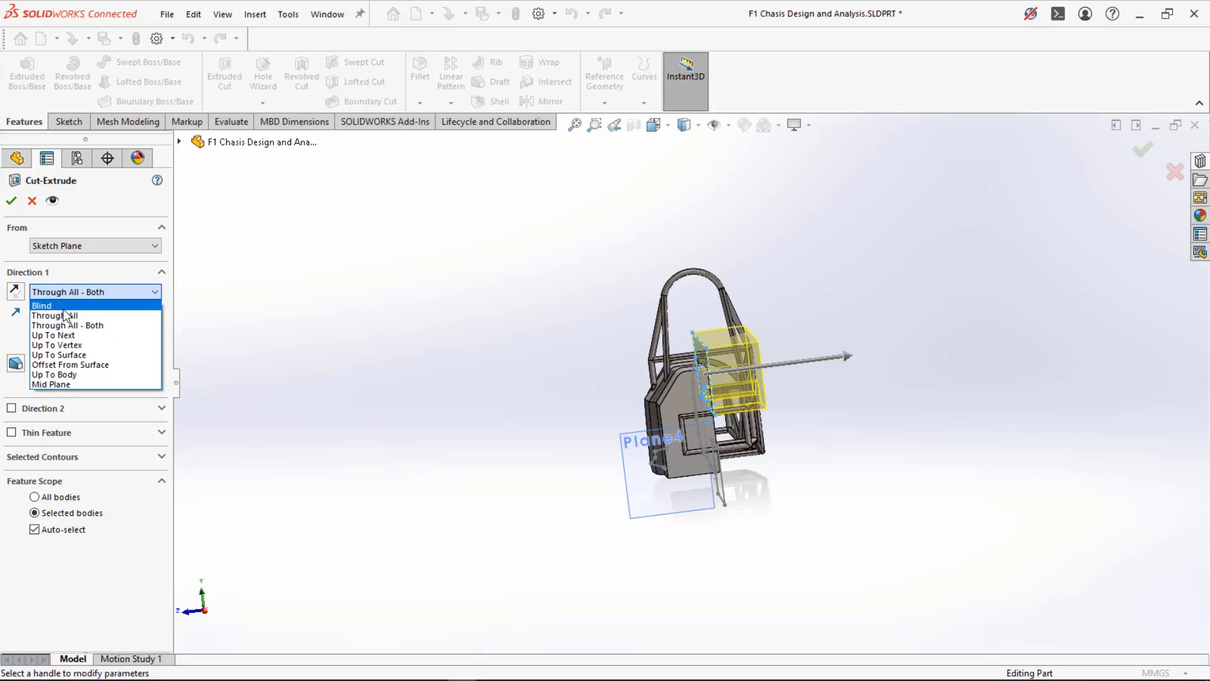
left_click(58, 308)
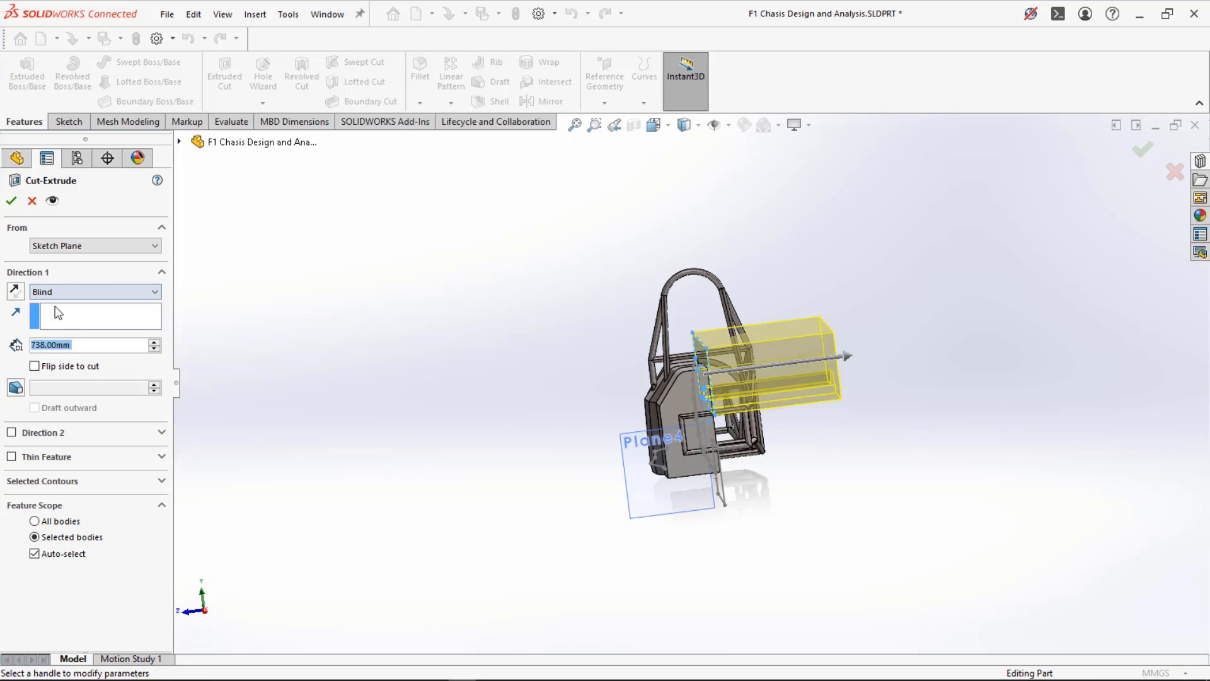
left_click(15, 294)
middle_click_drag(15, 294, 331, 350)
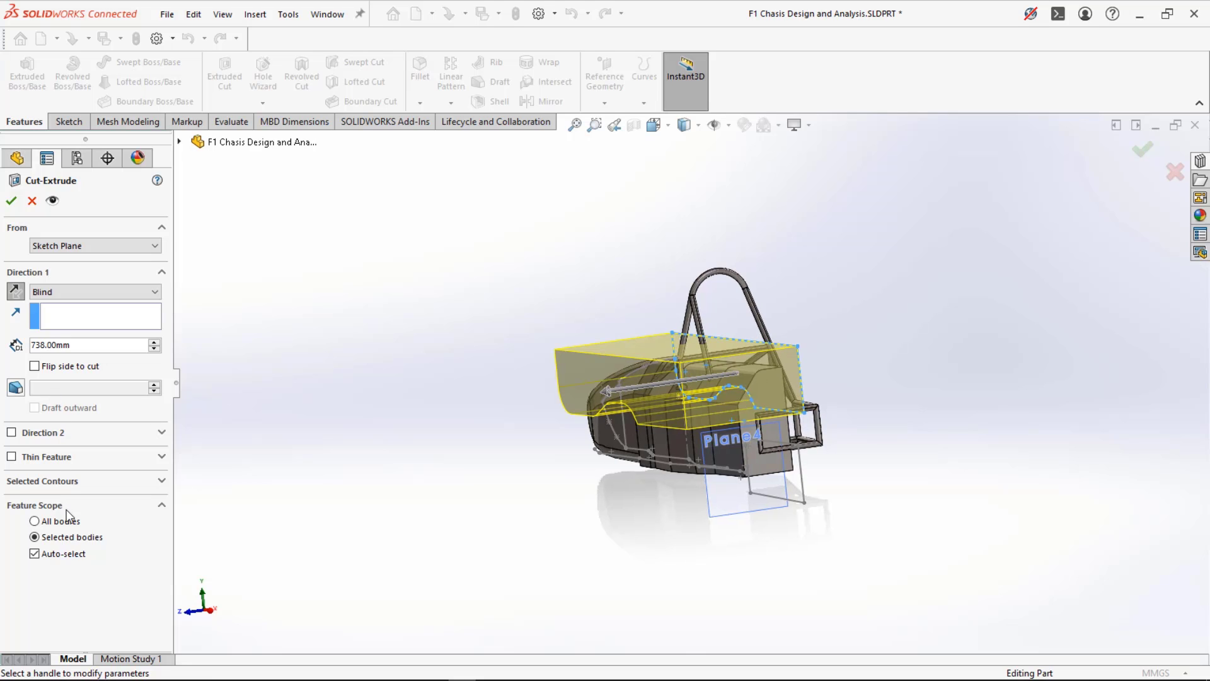
left_click(35, 554)
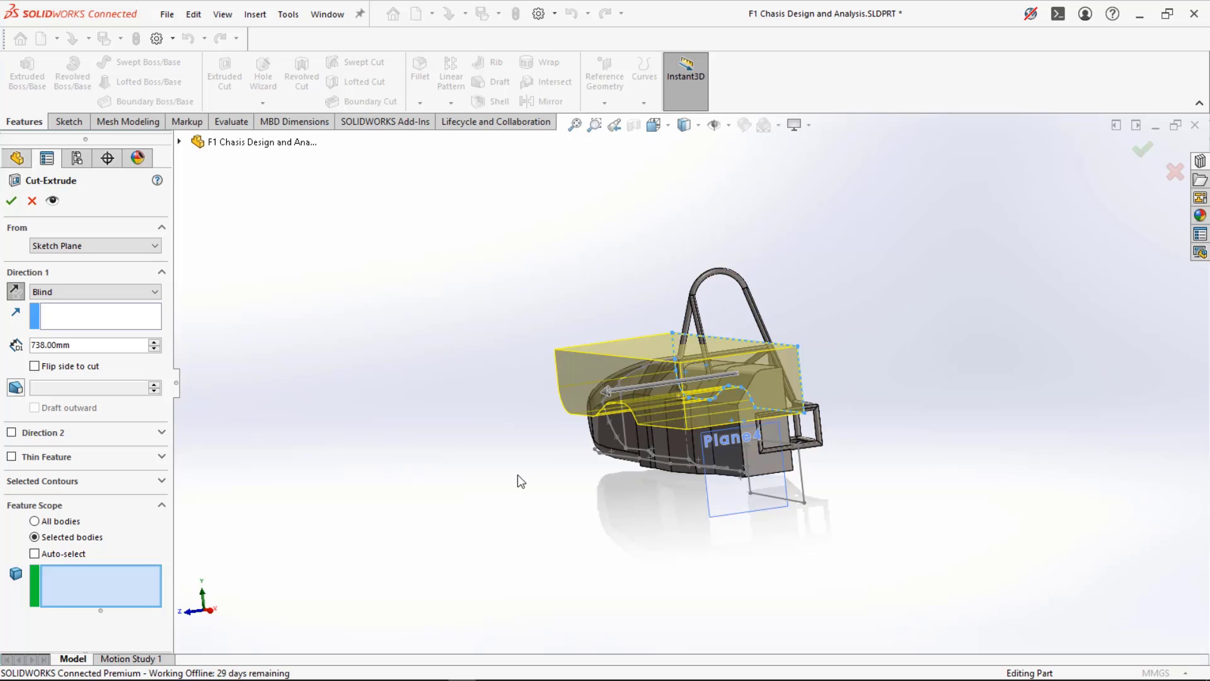
left_click(585, 448)
middle_click_drag(585, 448, 546, 468)
scroll(695, 391, "down", 3)
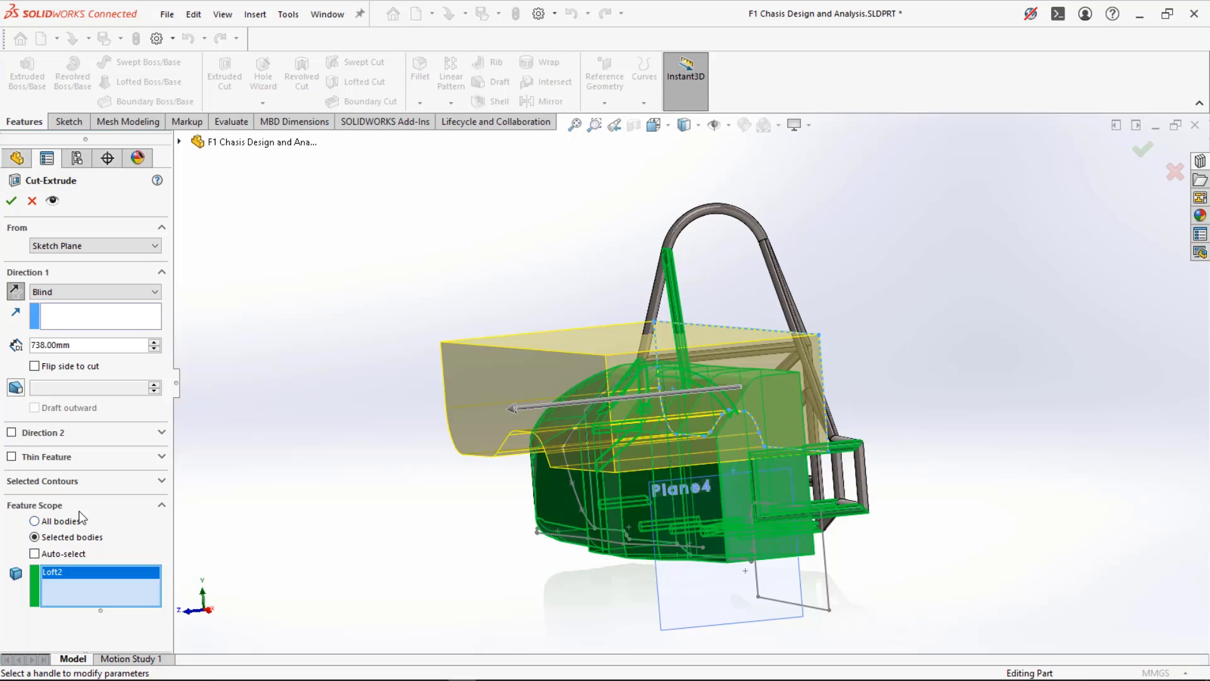
middle_click_drag(345, 534, 444, 520)
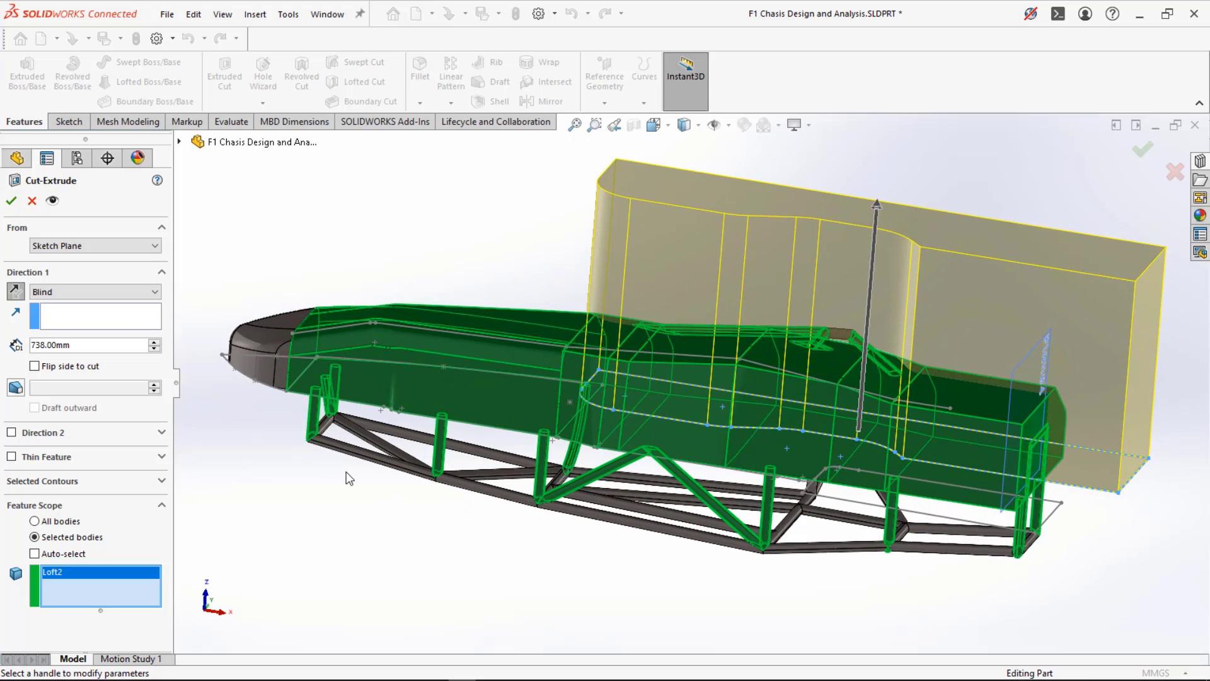
left_click(33, 201)
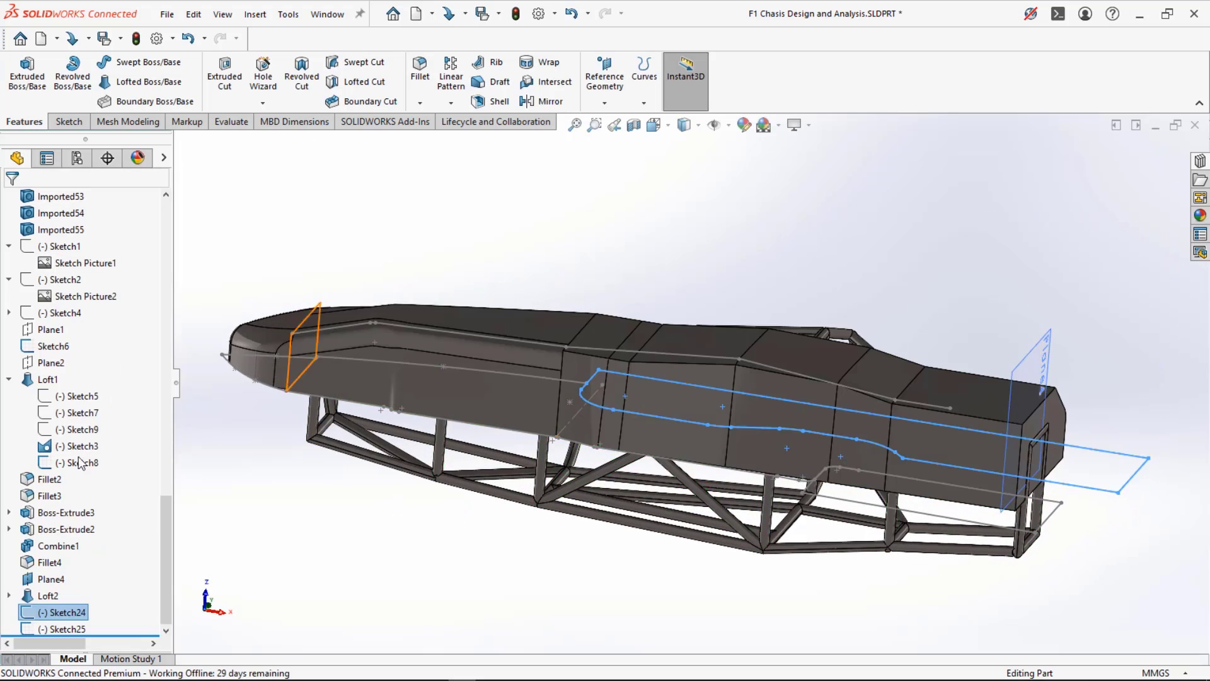
- Edit Loft1 and turn off merging its result with the other bodies
left_click(49, 380)
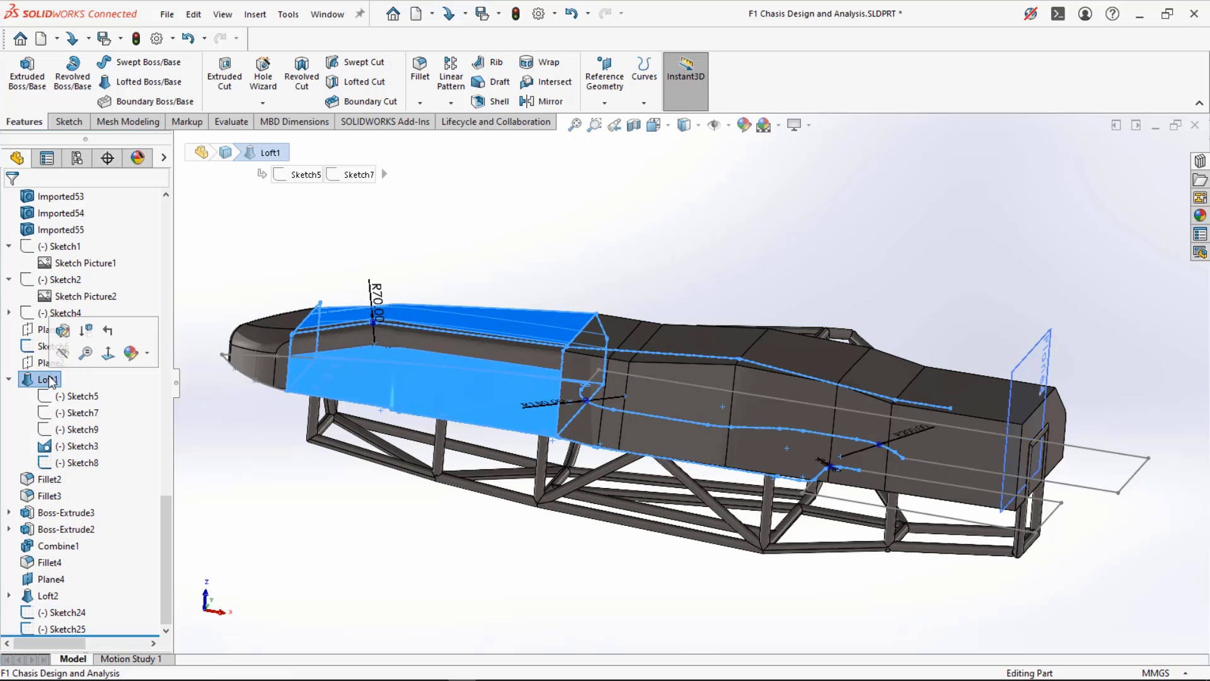
left_click(57, 336)
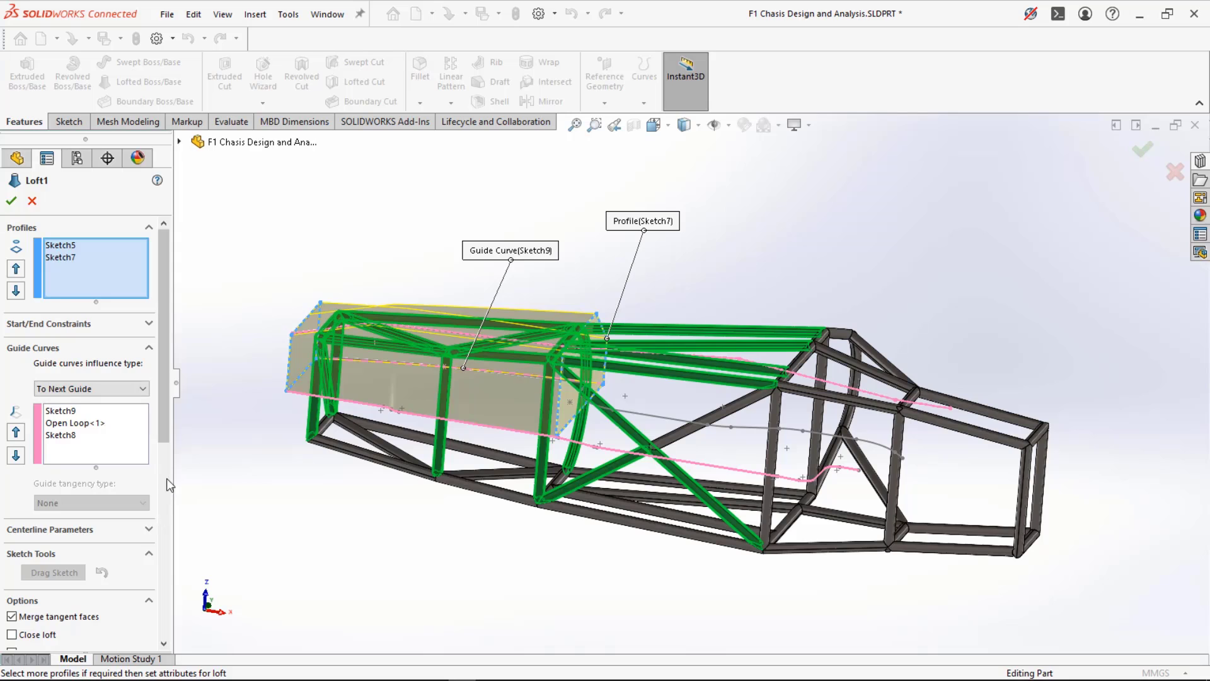
scroll(164, 415, "down", 2)
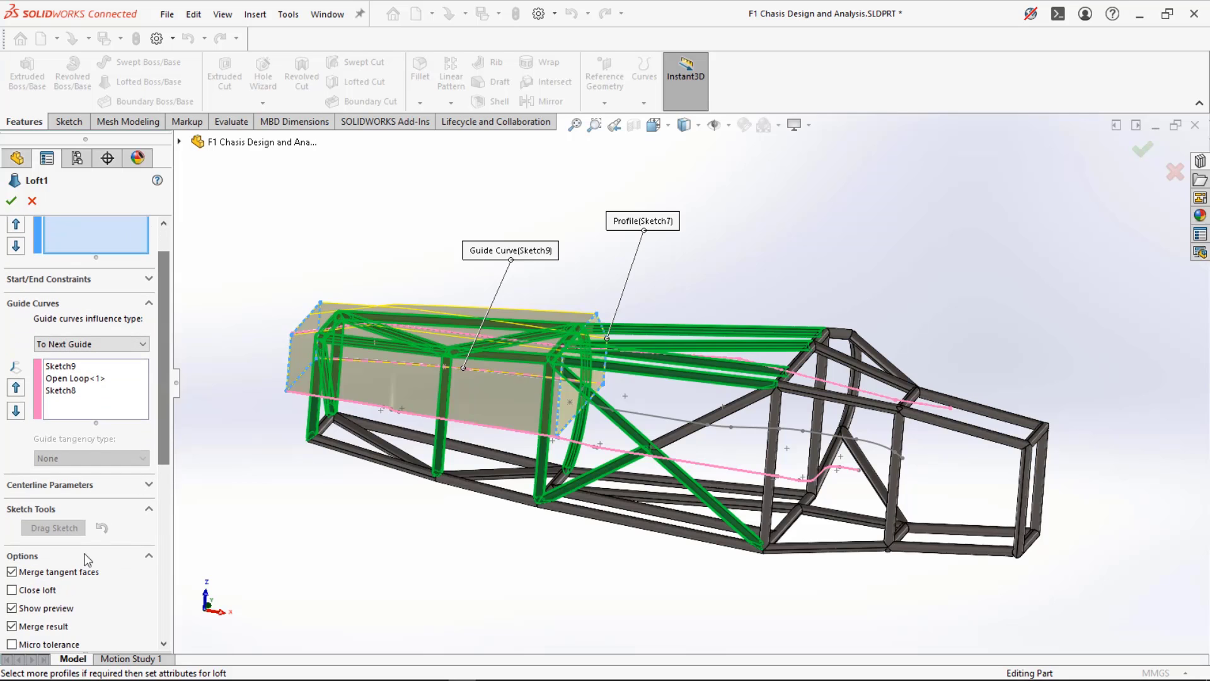
left_click(37, 630)
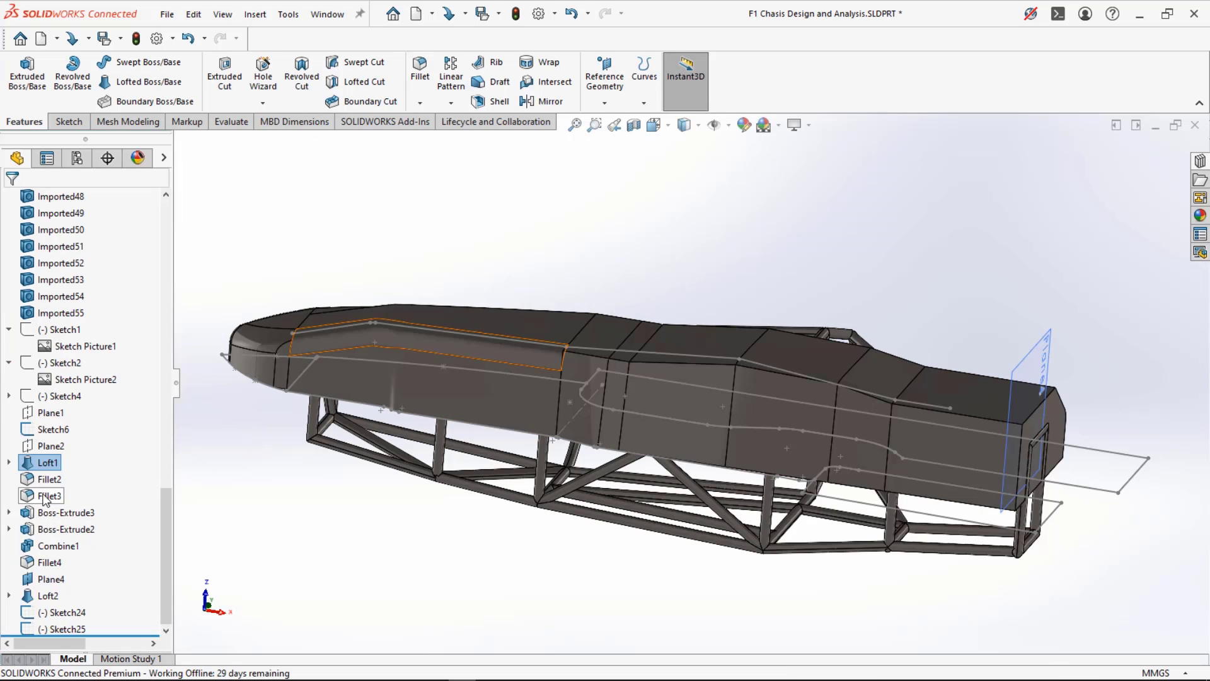
- Edit Loft2 and turn off merging its result, keeping the rear bodywork as a separate body
left_click(43, 547)
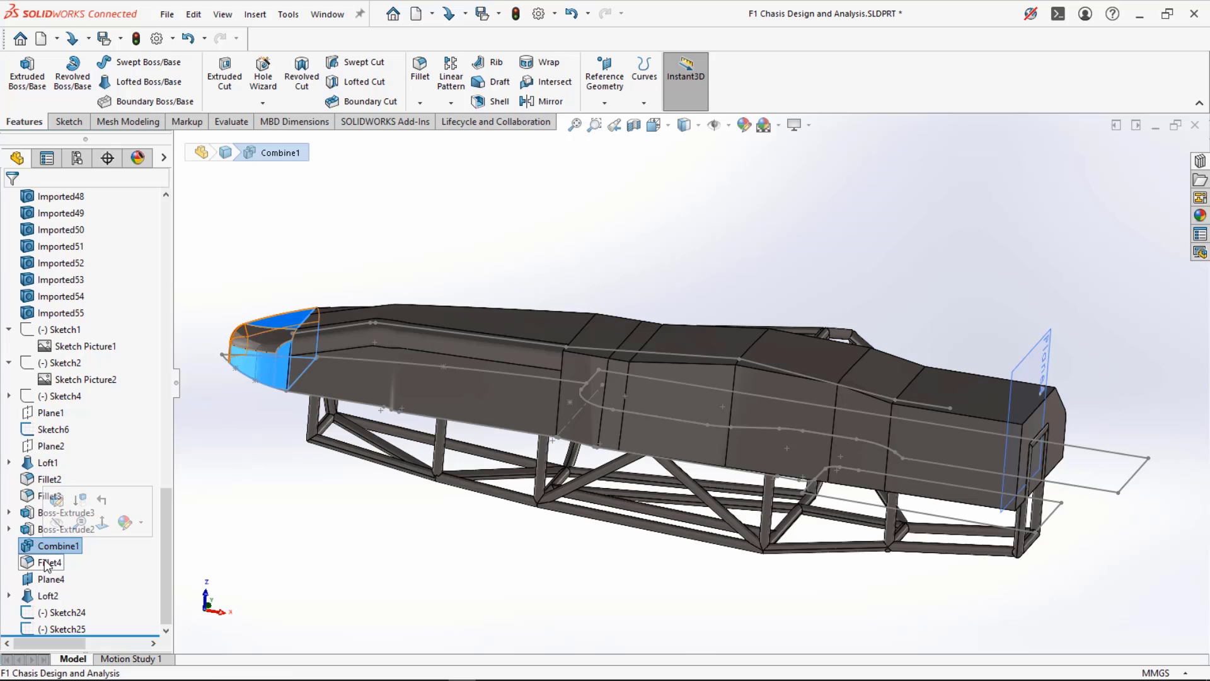
left_click(47, 564)
left_click(48, 595)
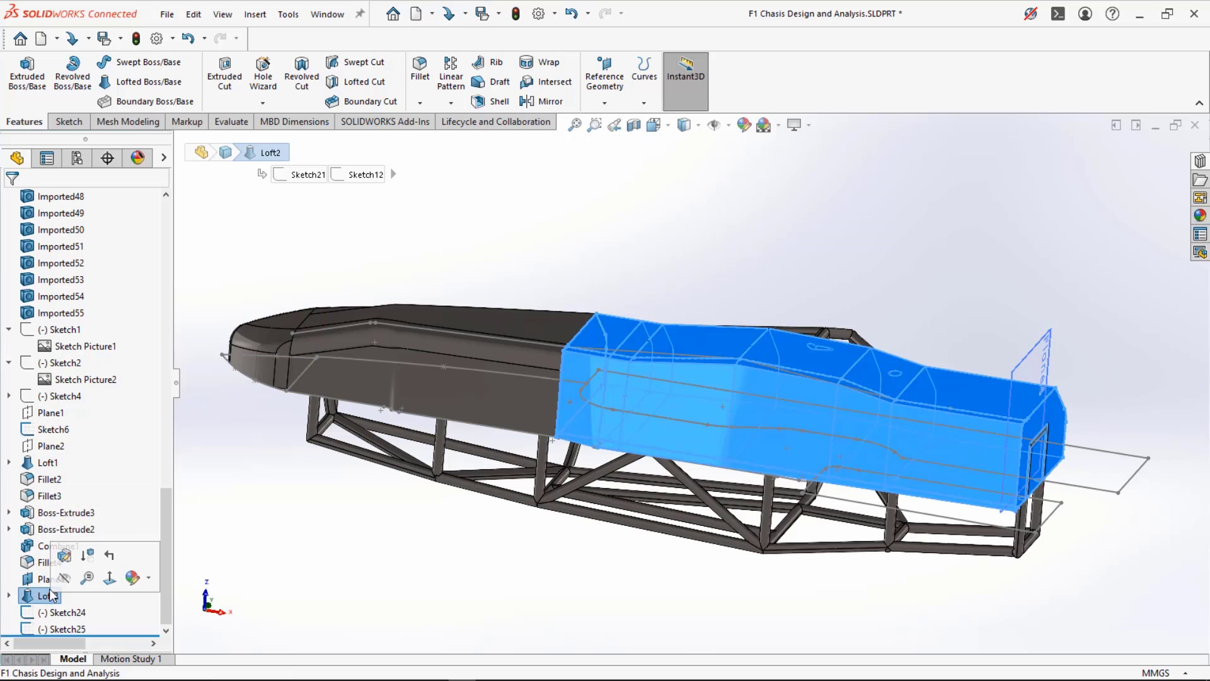
left_click(65, 556)
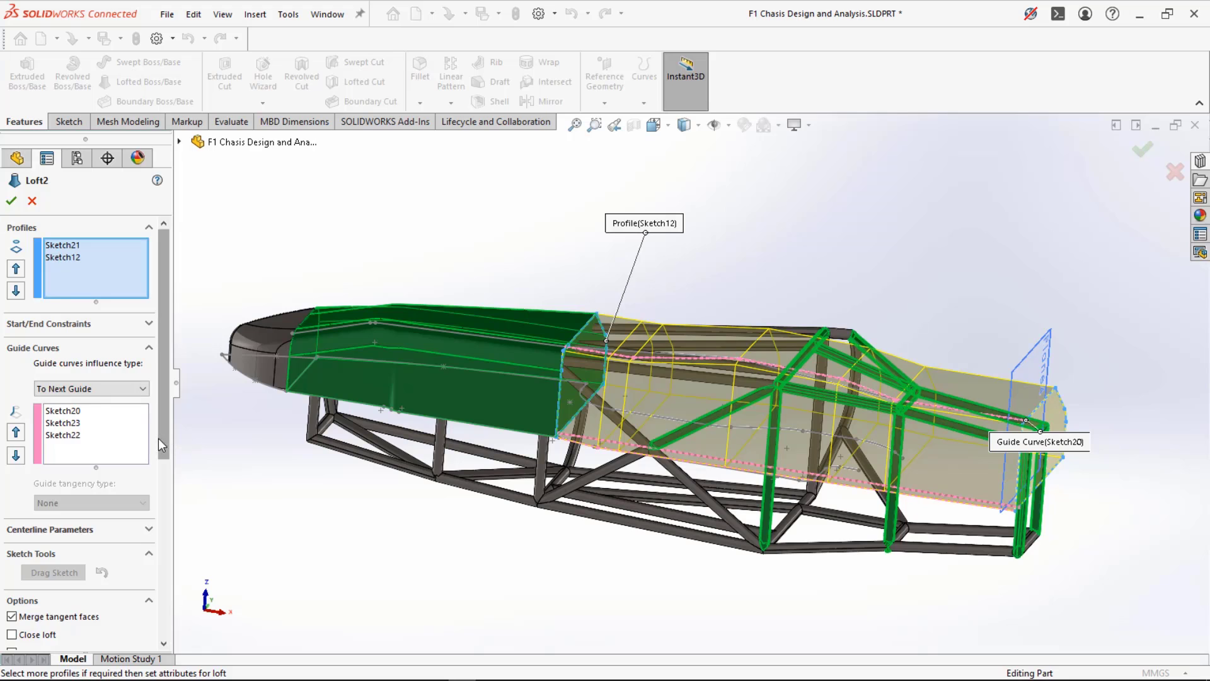
left_click_drag(158, 438, 84, 526)
left_click(29, 512)
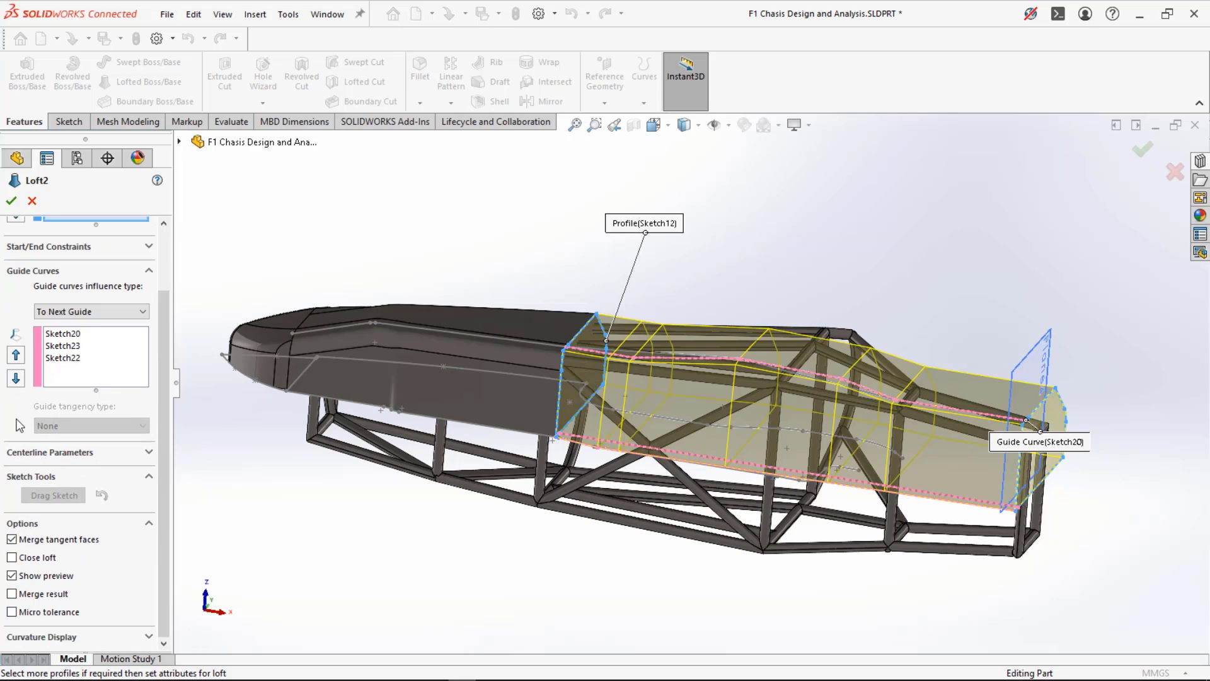
left_click(11, 201)
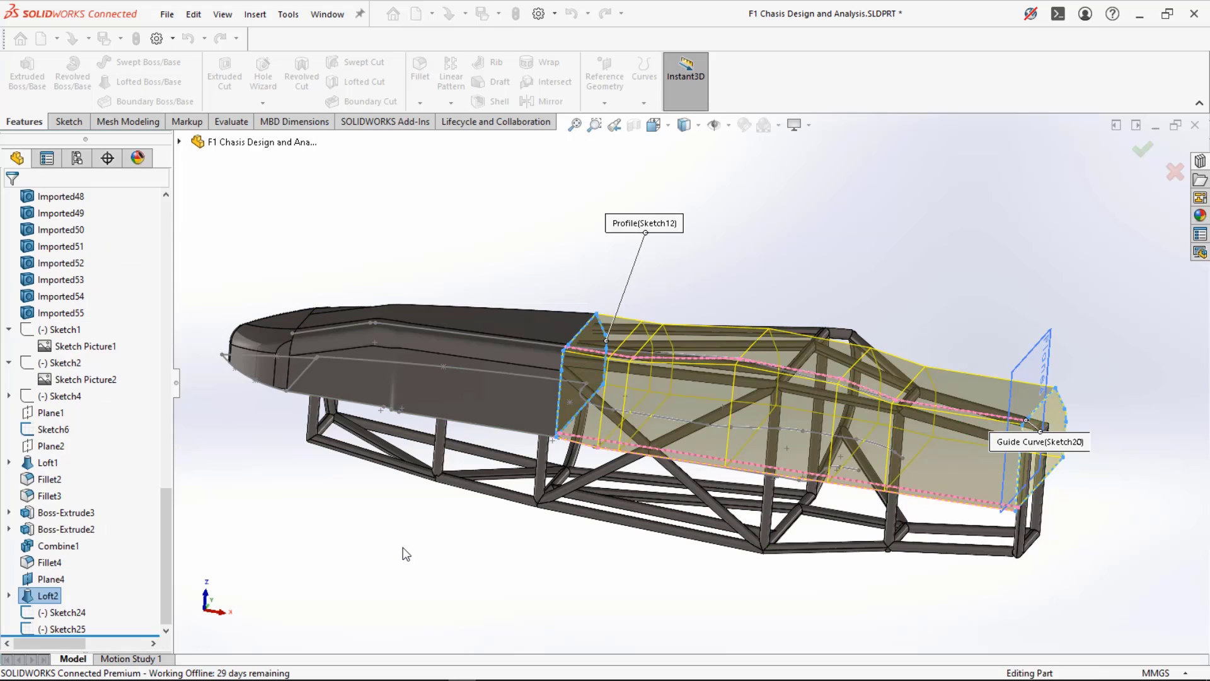
- Set up an extruded cut from Sketch24 as a 738 mm blind cut in the reversed direction
left_click(50, 611)
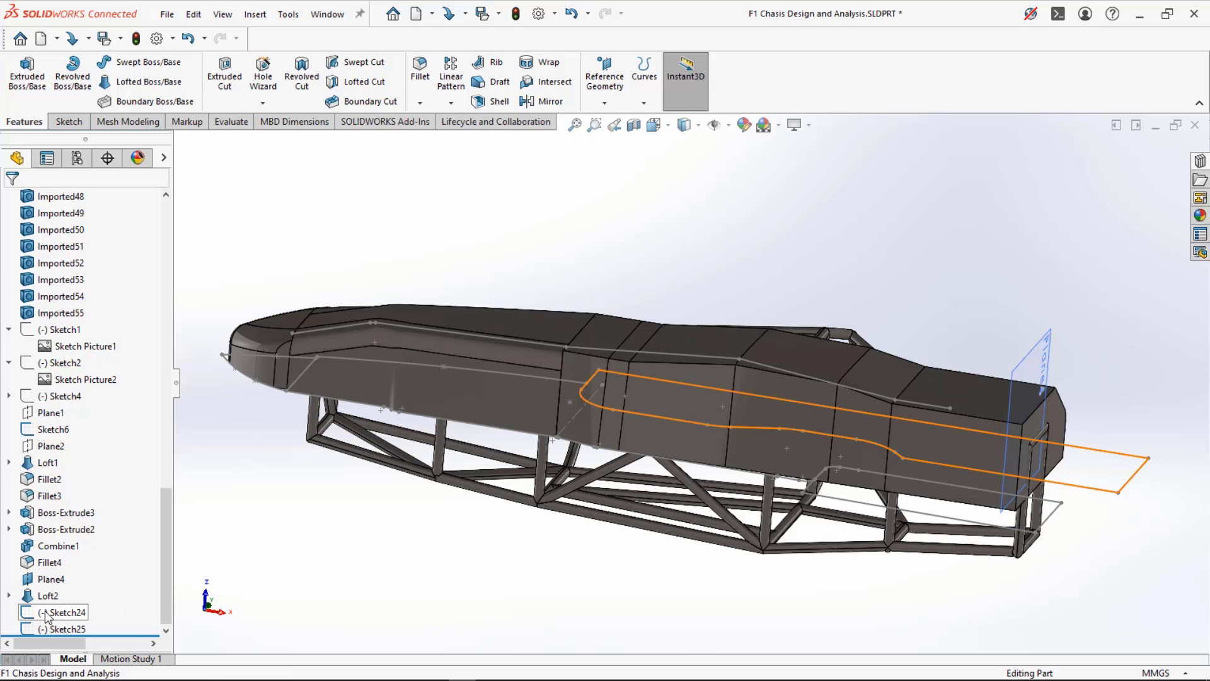
left_click(224, 73)
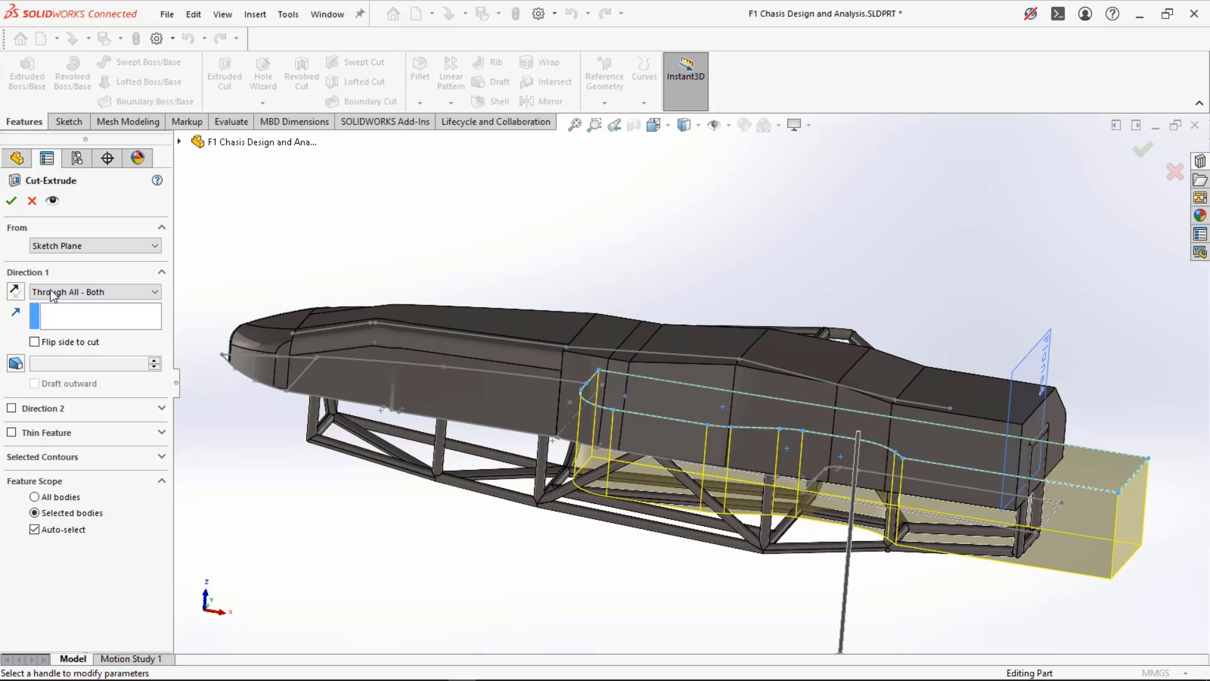
left_click(52, 292)
left_click(50, 302)
left_click(16, 292)
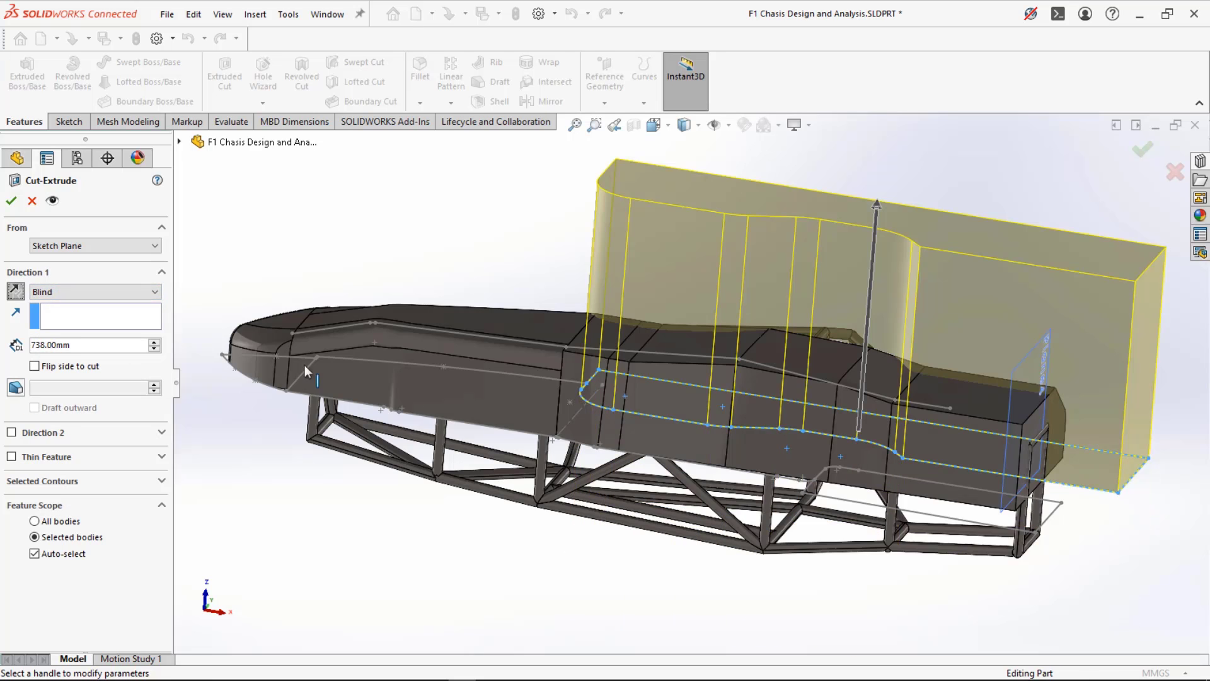
middle_click_drag(305, 365, 495, 536)
left_click(8, 203)
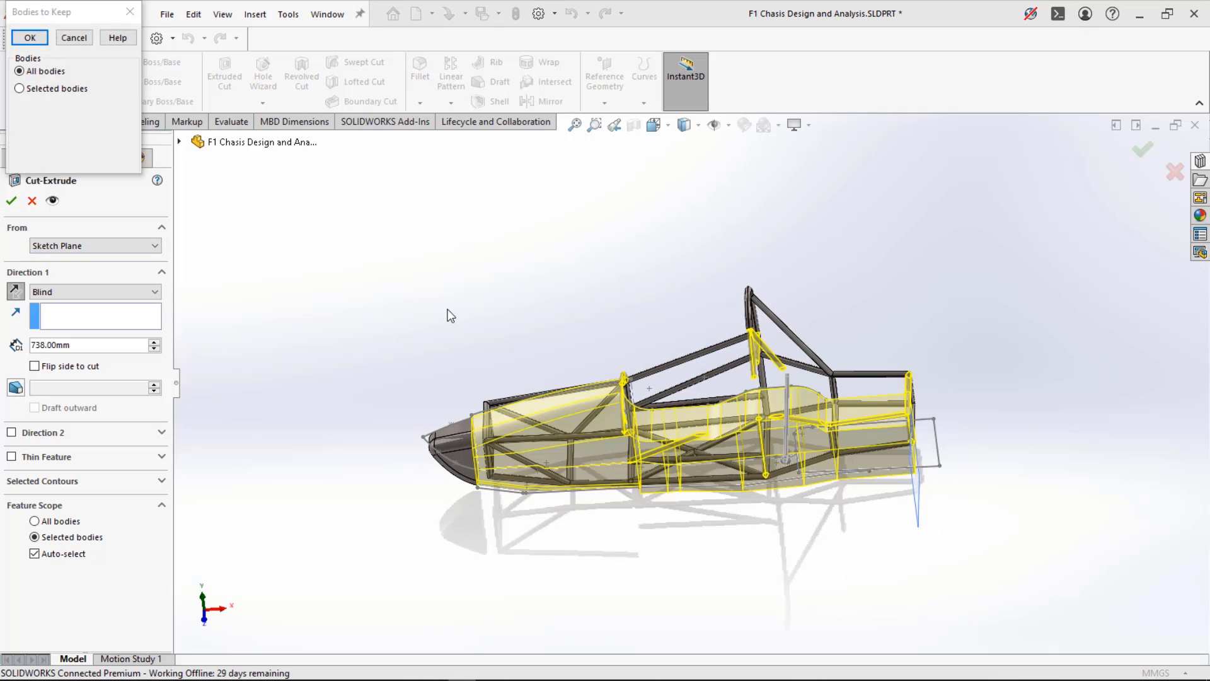
left_click(20, 89)
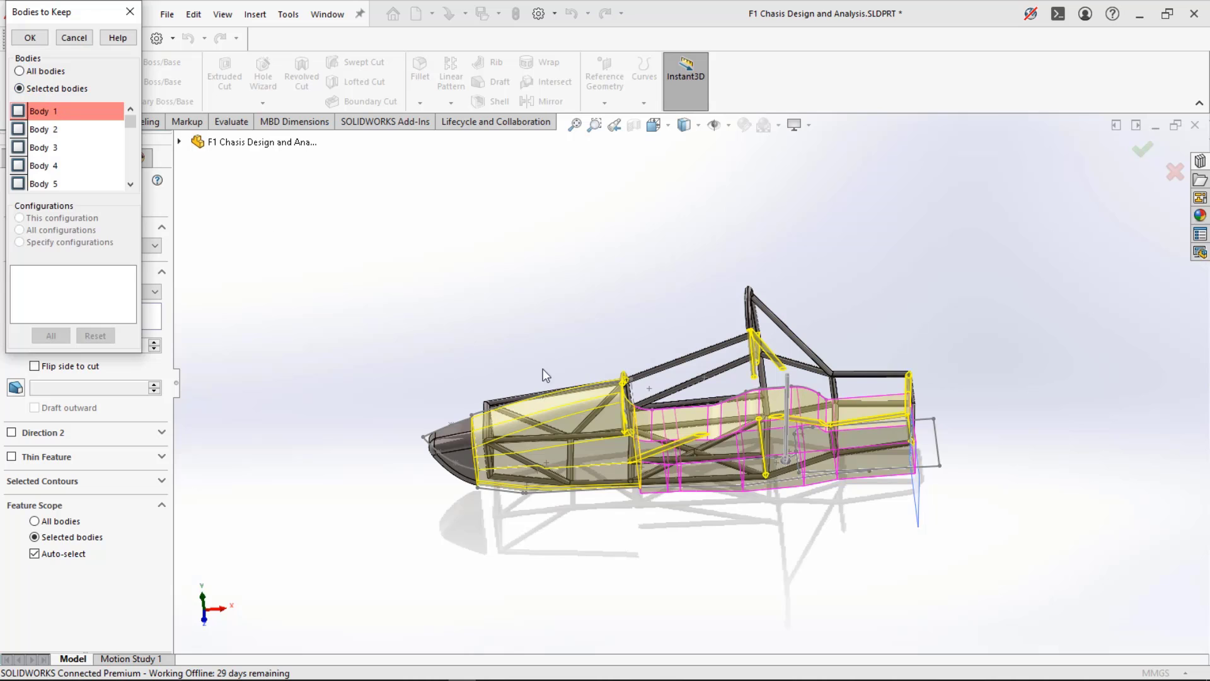
left_click(19, 110)
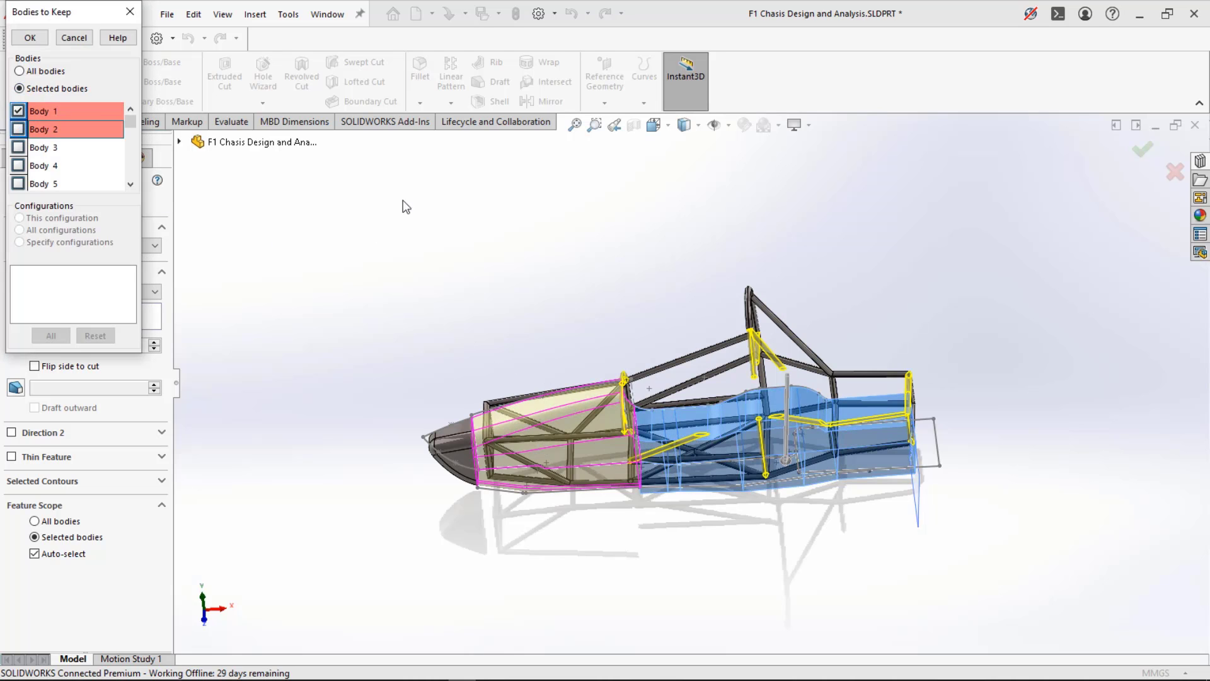
left_click(89, 43)
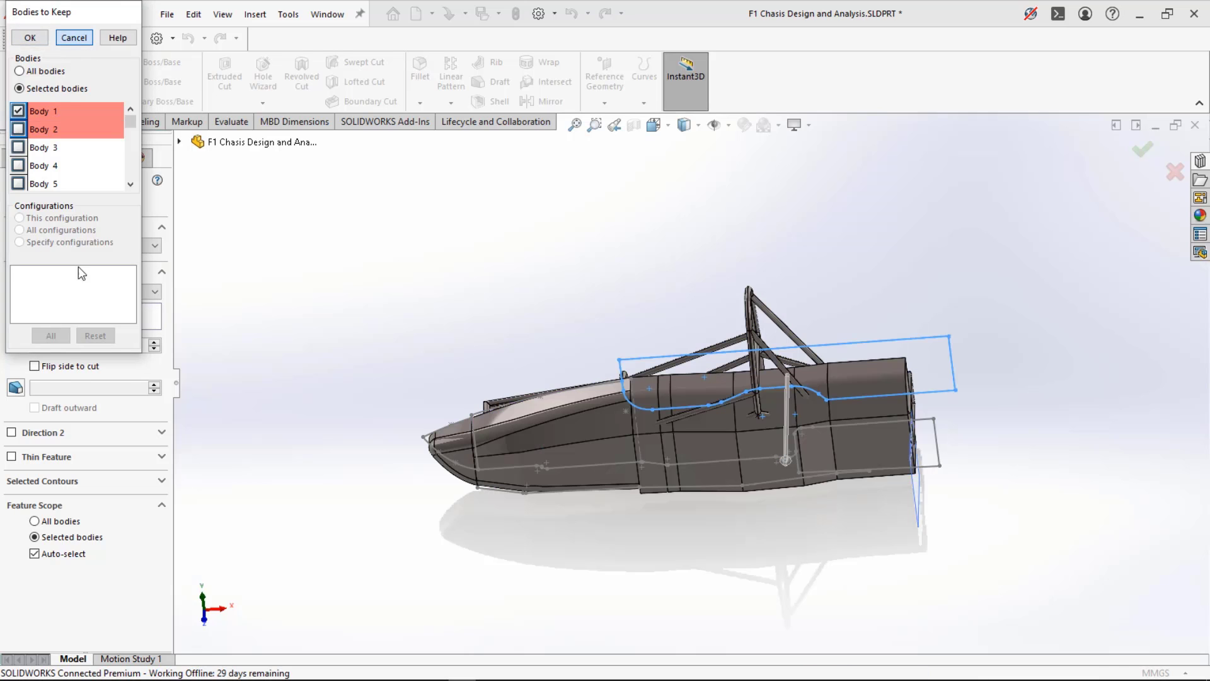
- Limit the cut's feature scope to the Fillet3 and Loft2 bodies instead of automatic selection, and finish the cut
left_click(34, 554)
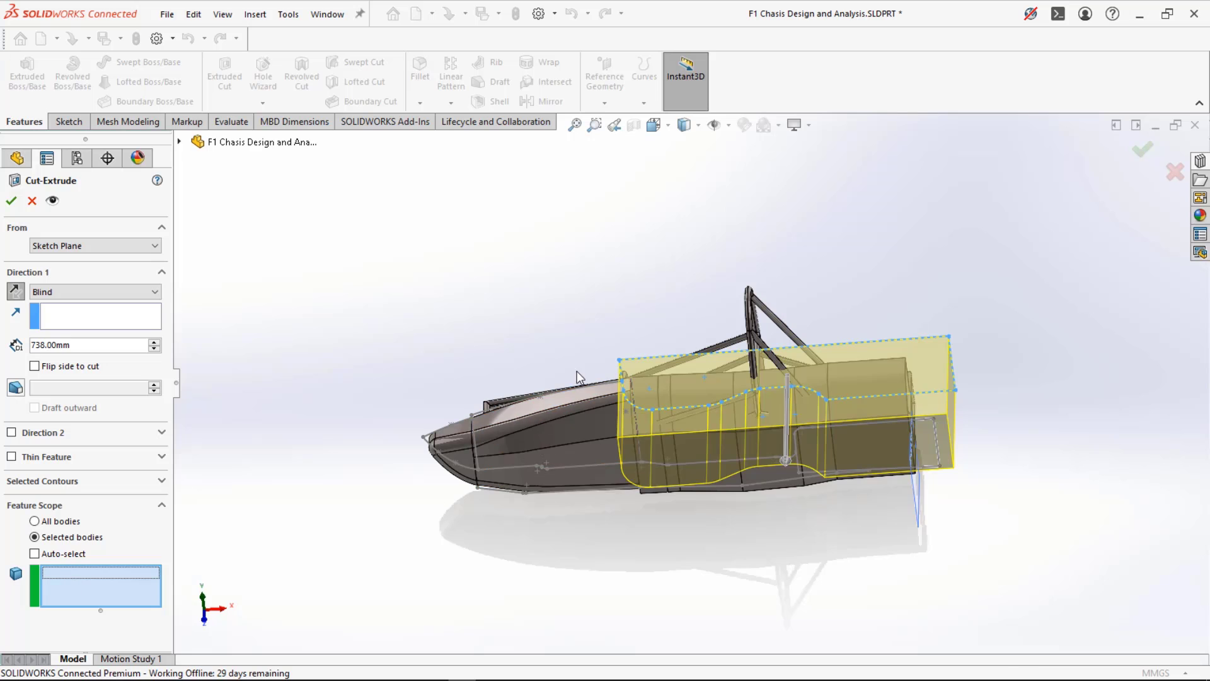
left_click(571, 420)
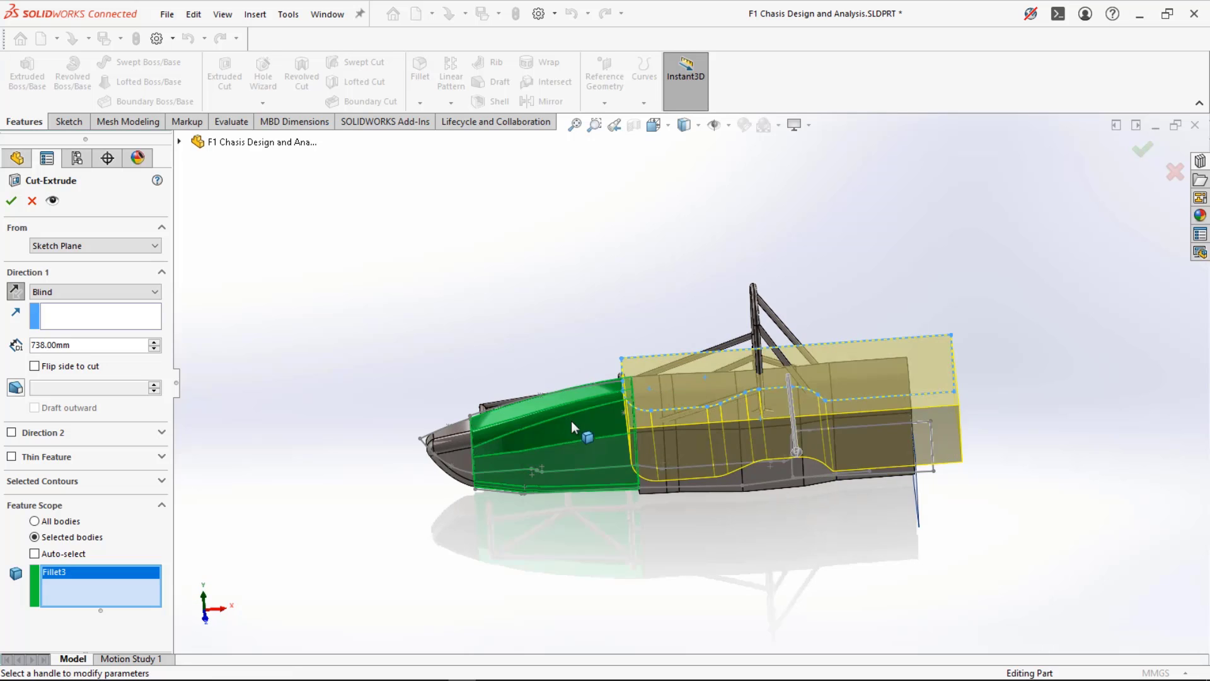
left_click(718, 463)
middle_click_drag(719, 463, 629, 416)
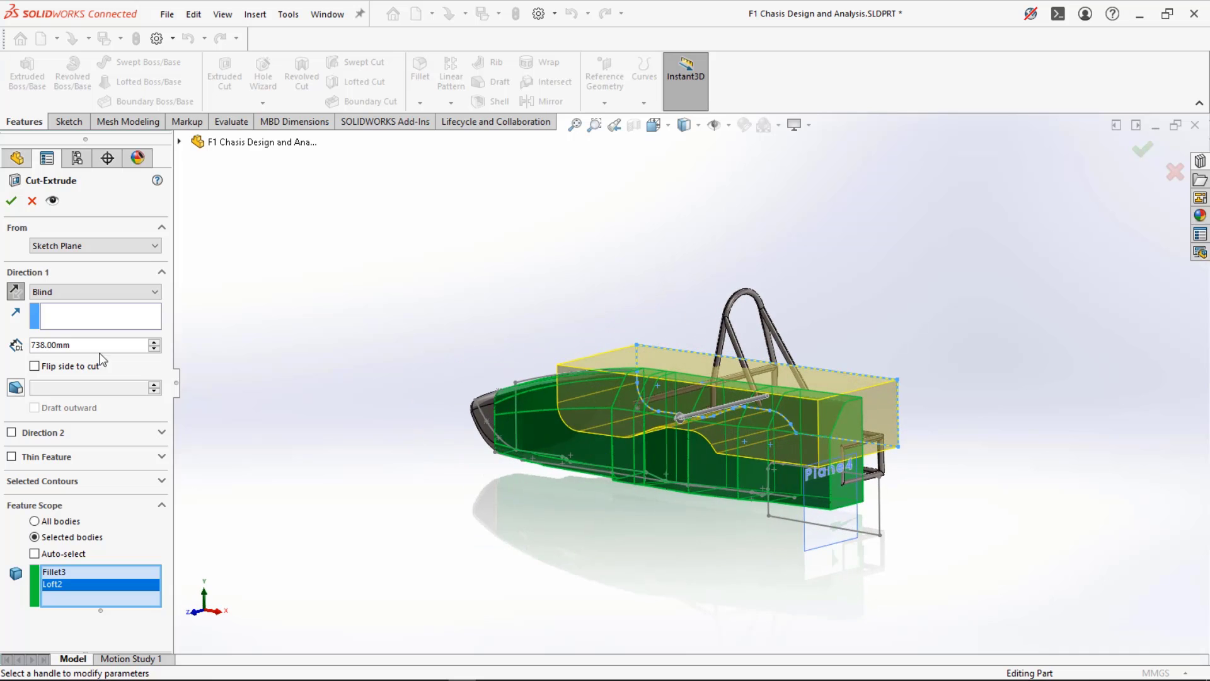
left_click(12, 202)
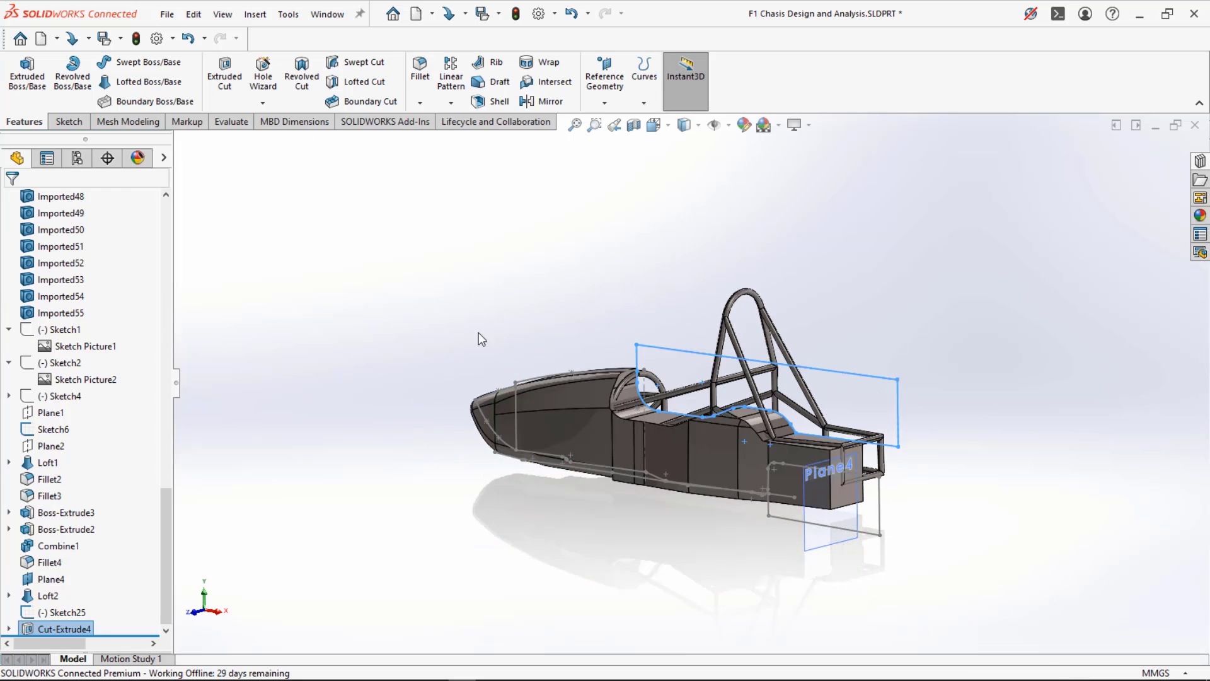
- Cut Sketch25 blind 738 mm in the reversed direction, with only the rear bodywork body in the feature scope
mouse_move(468, 359)
middle_mouse_down()
mouse_move(463, 382)
mouse_move(443, 362)
mouse_move(486, 385)
middle_mouse_up()
left_click(63, 615)
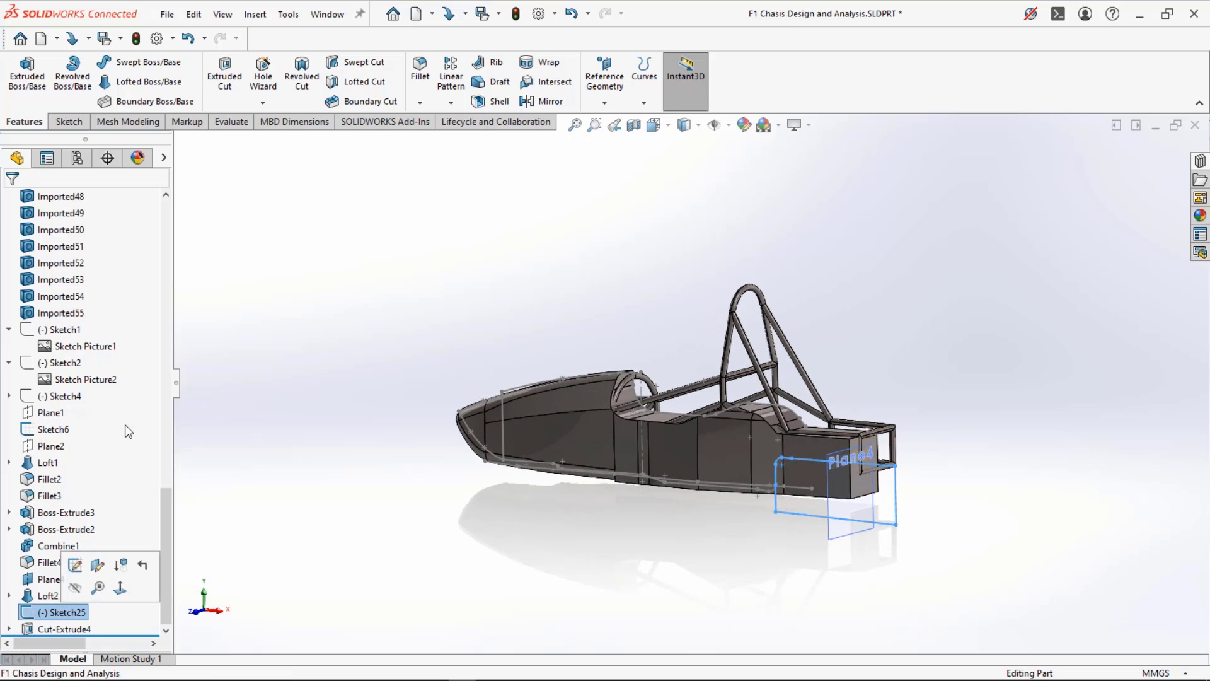
left_click(224, 73)
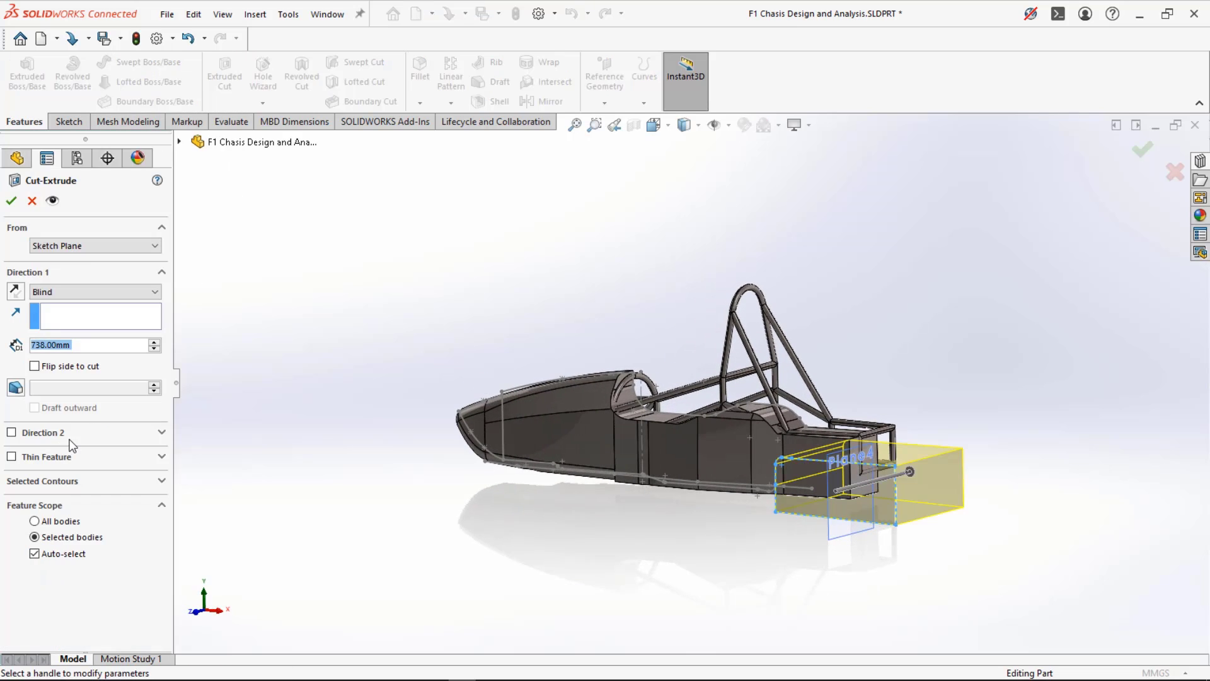
left_click(14, 292)
mouse_move(324, 373)
middle_mouse_down()
mouse_move(243, 341)
mouse_move(321, 364)
middle_mouse_up()
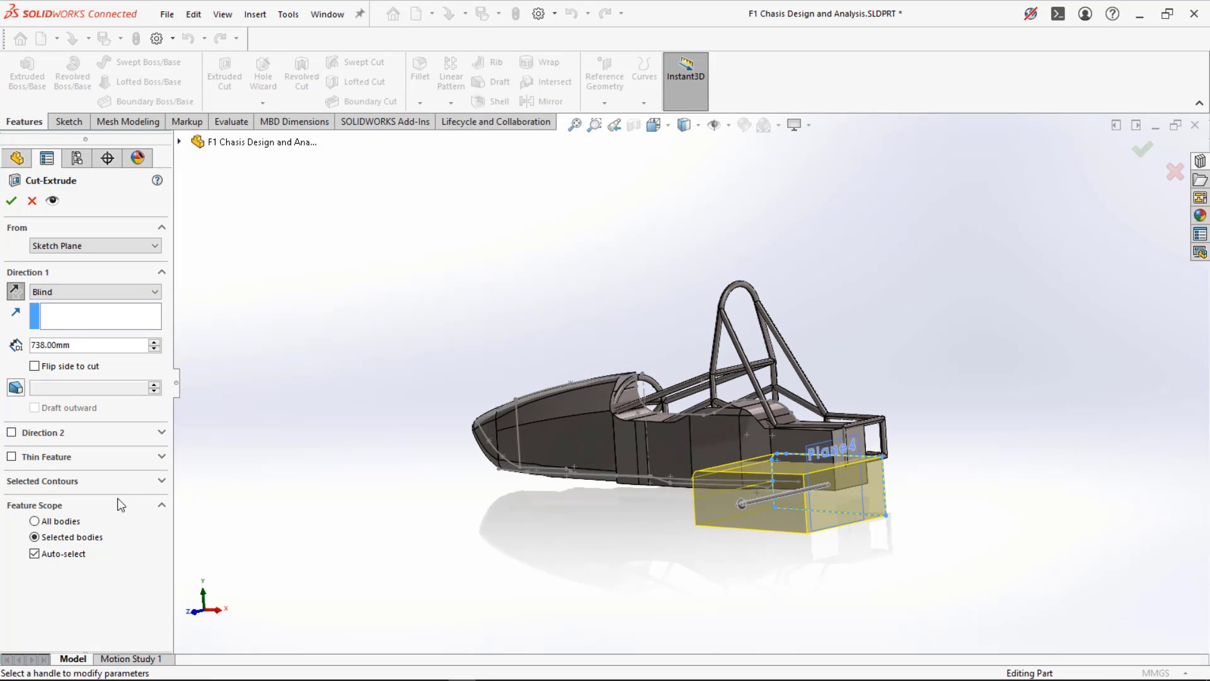
left_click(59, 551)
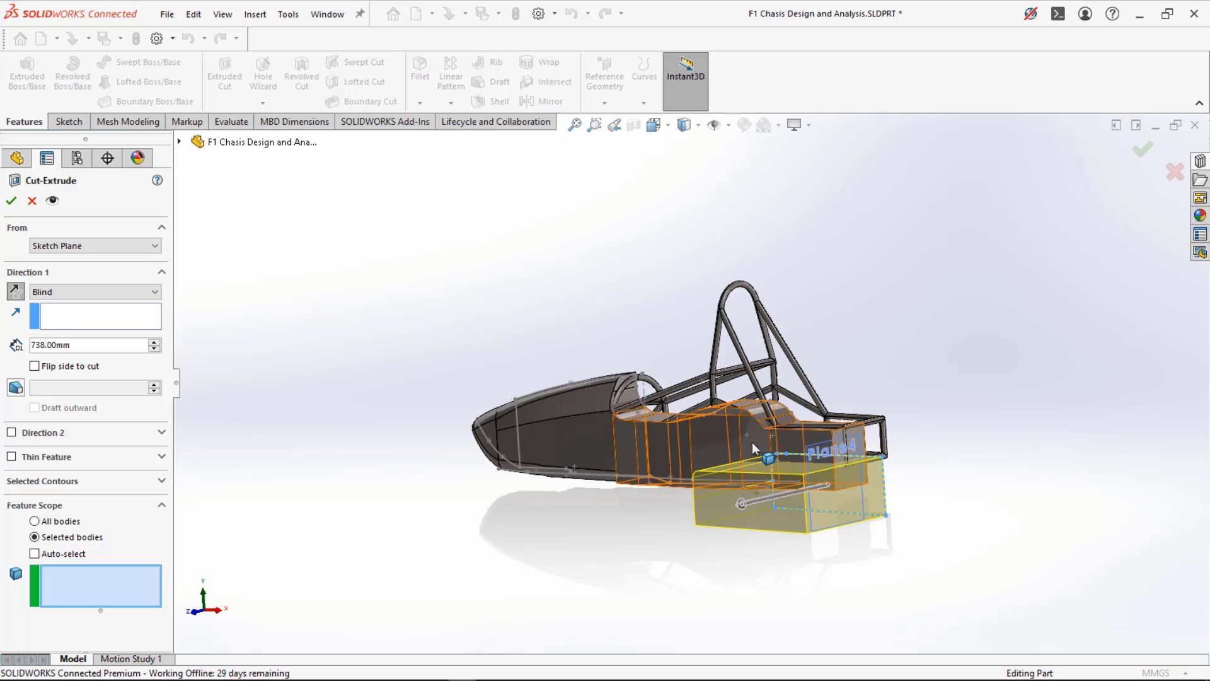
left_click(637, 470)
left_click(12, 201)
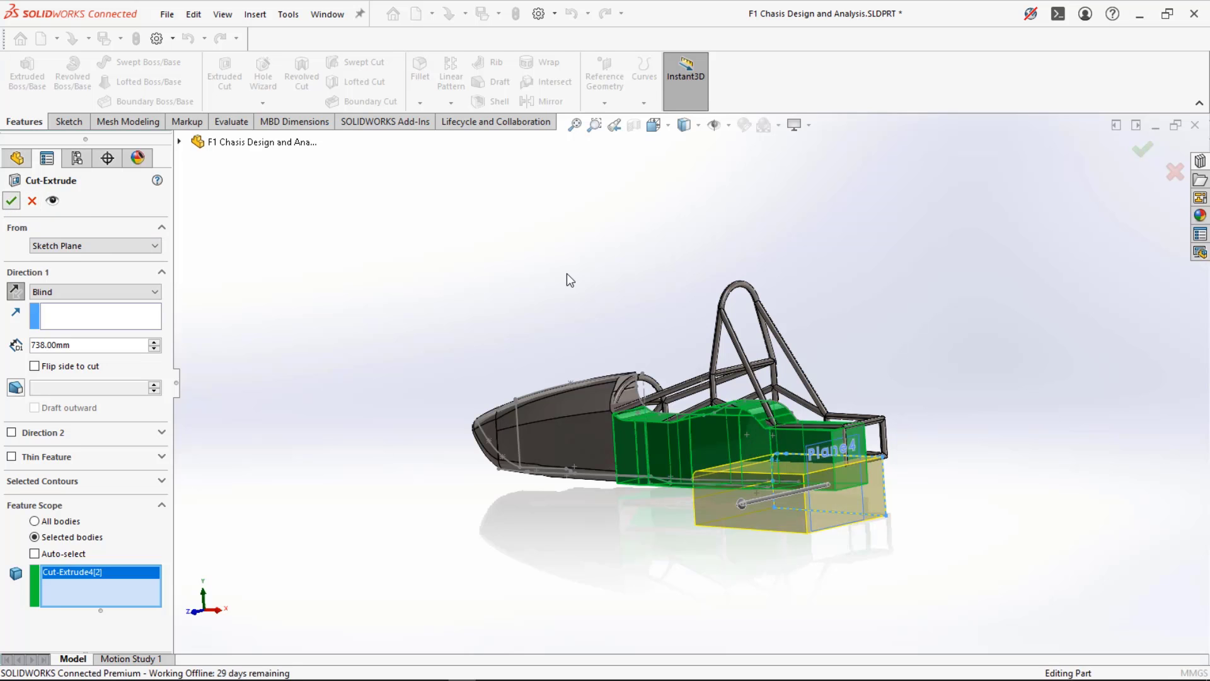
- Hide the leftover construction sketches around the bodywork and the Plane4 reference plane
middle_click_drag(538, 343, 634, 384)
left_click(565, 399)
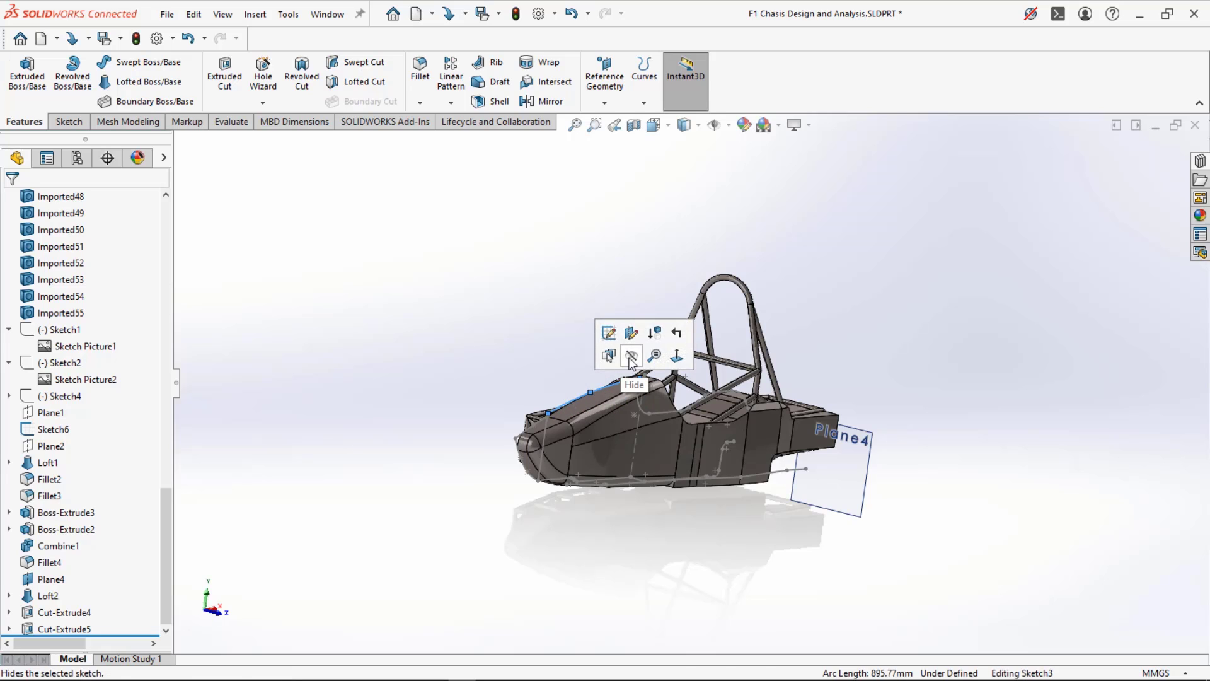
left_click(629, 360)
left_click(637, 443)
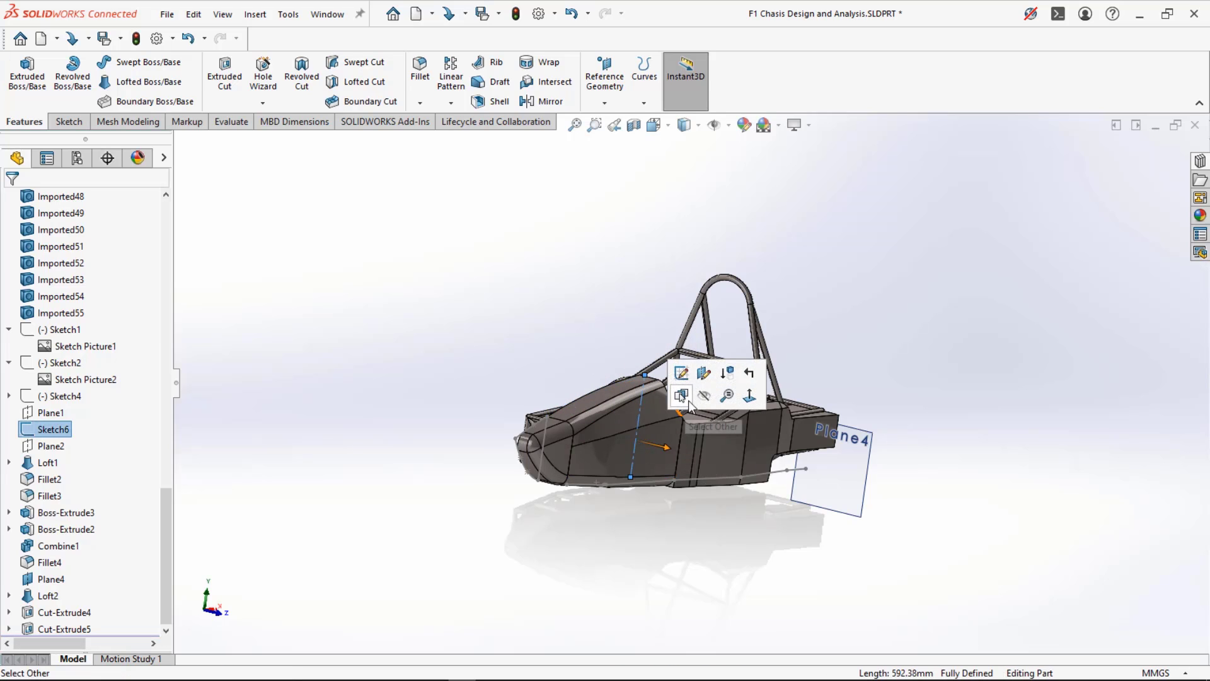
left_click(691, 398)
left_click_drag(651, 487, 686, 481)
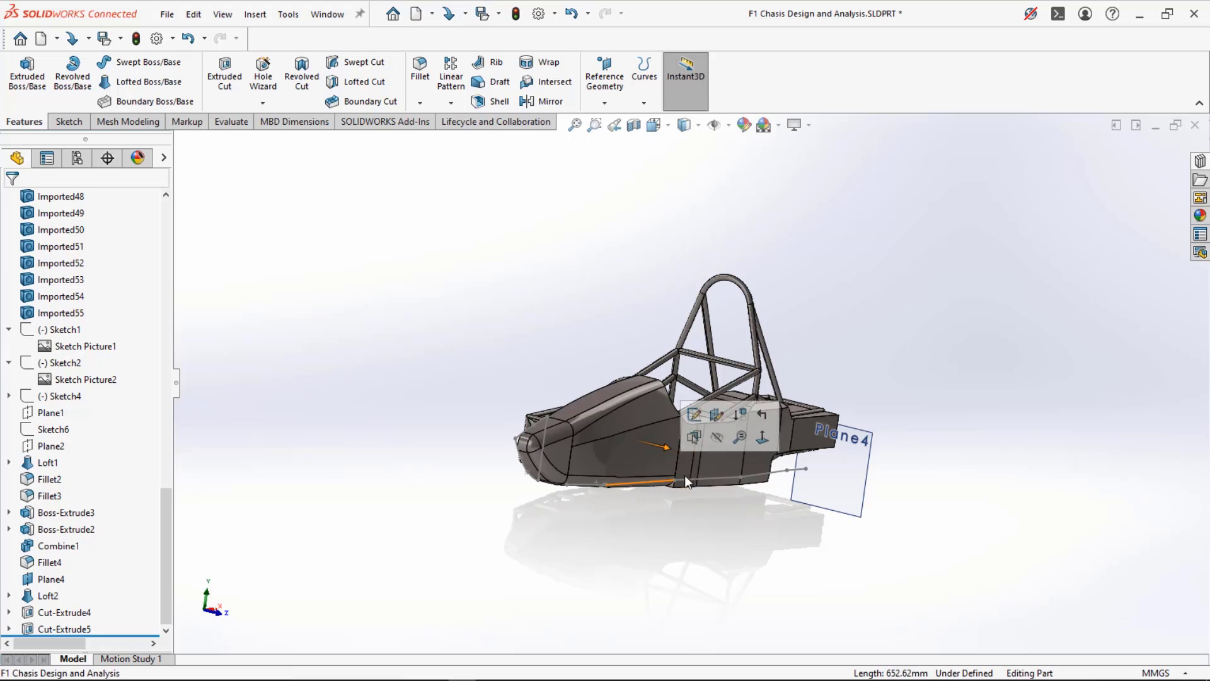
left_click(717, 438)
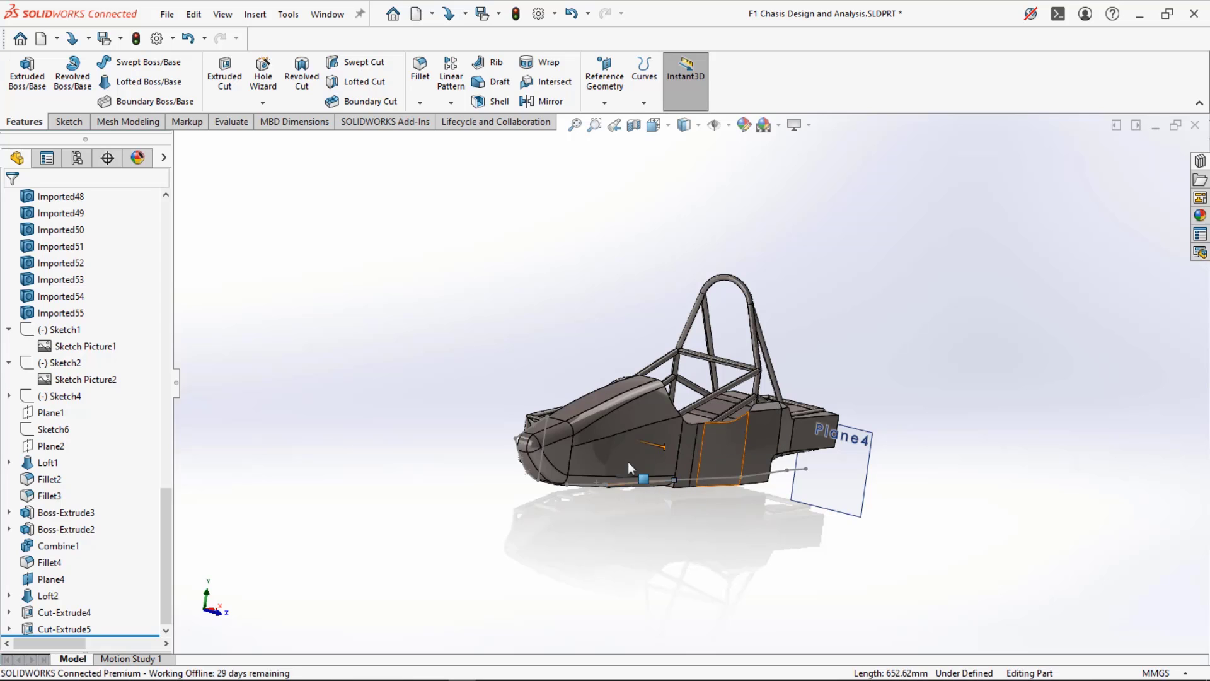
left_click(540, 455)
left_click(605, 414)
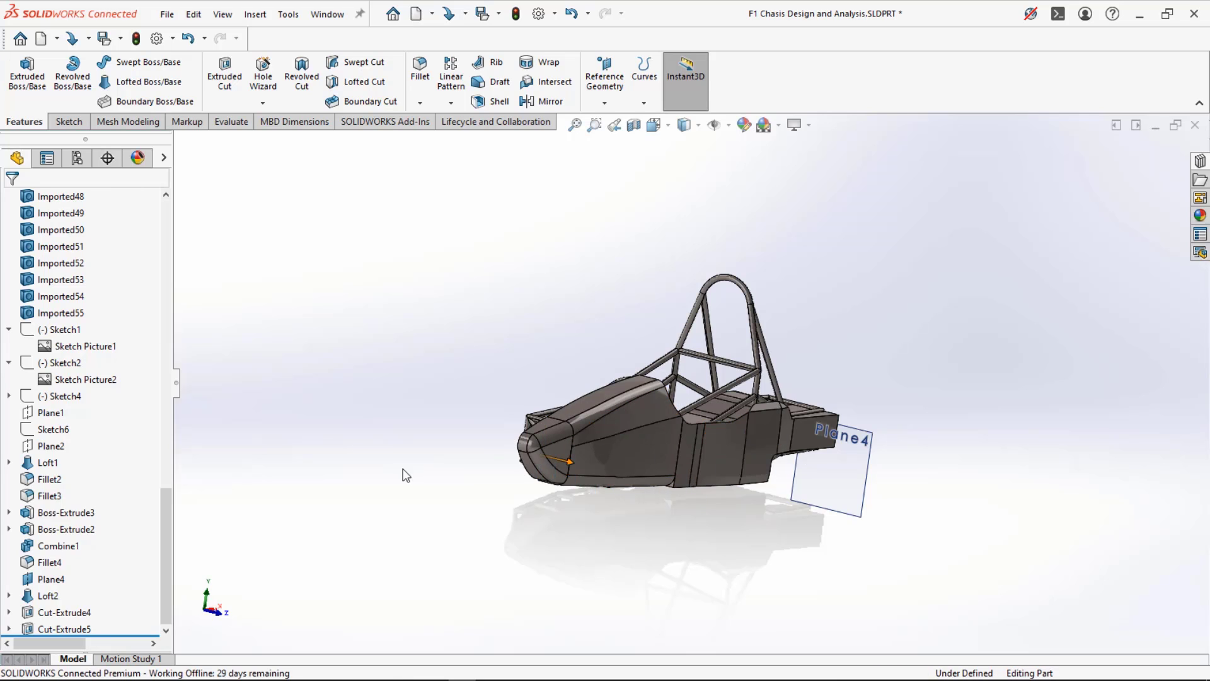
left_click(858, 483)
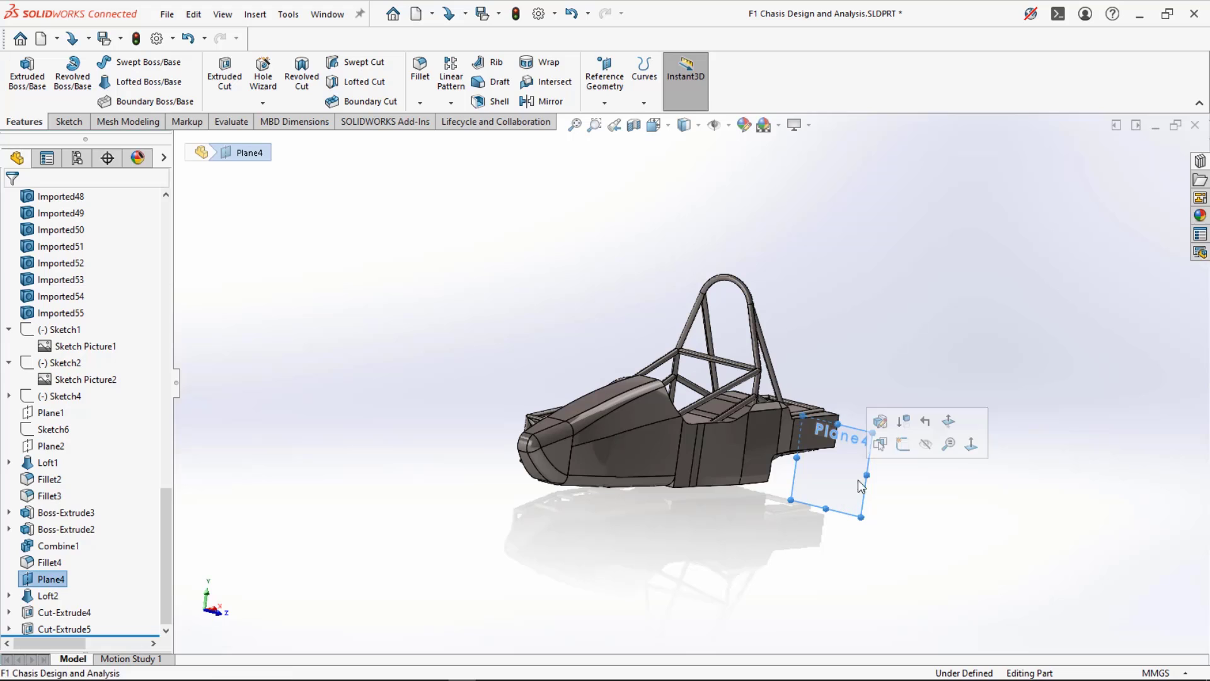
left_click(925, 443)
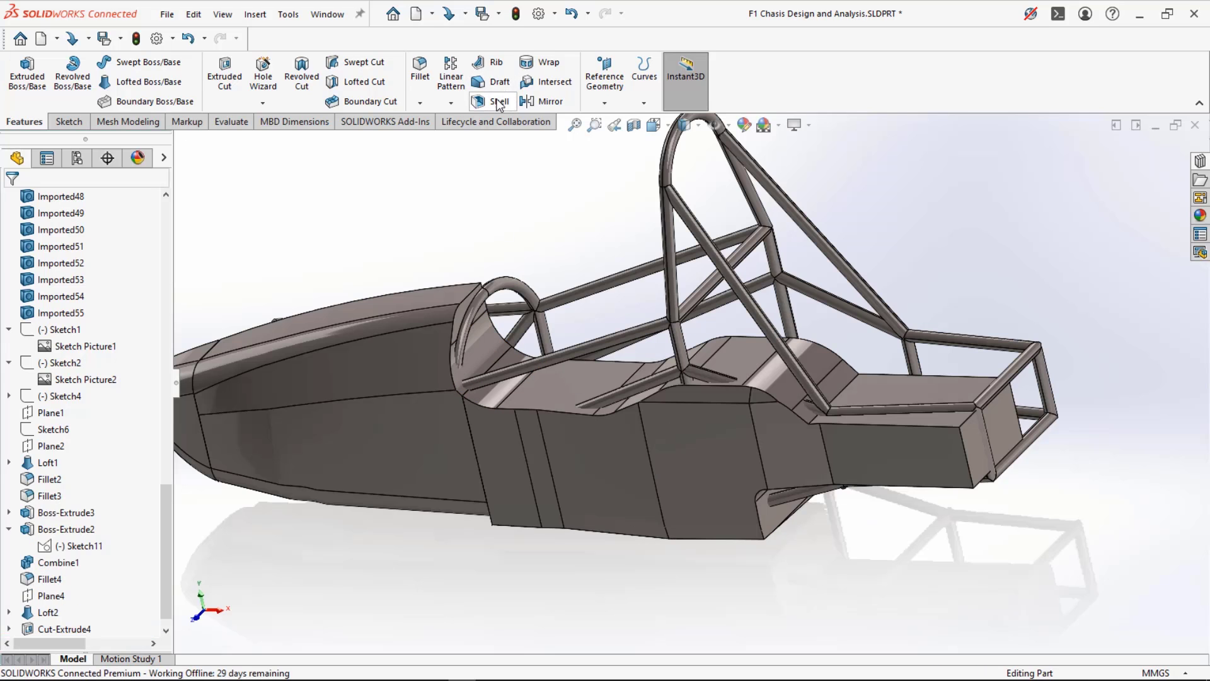
- Start a 3 mm shell and select the rear, top, inner side and underside faces of the tail block for removal
left_click(498, 102)
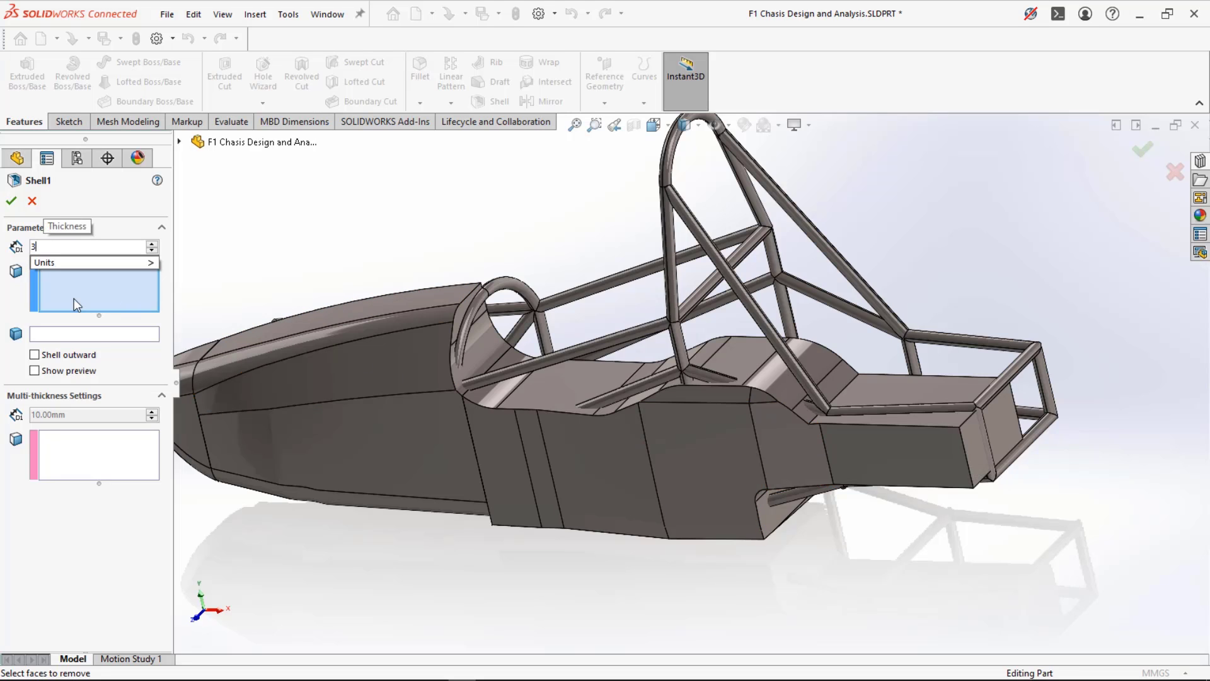
left_click(73, 297)
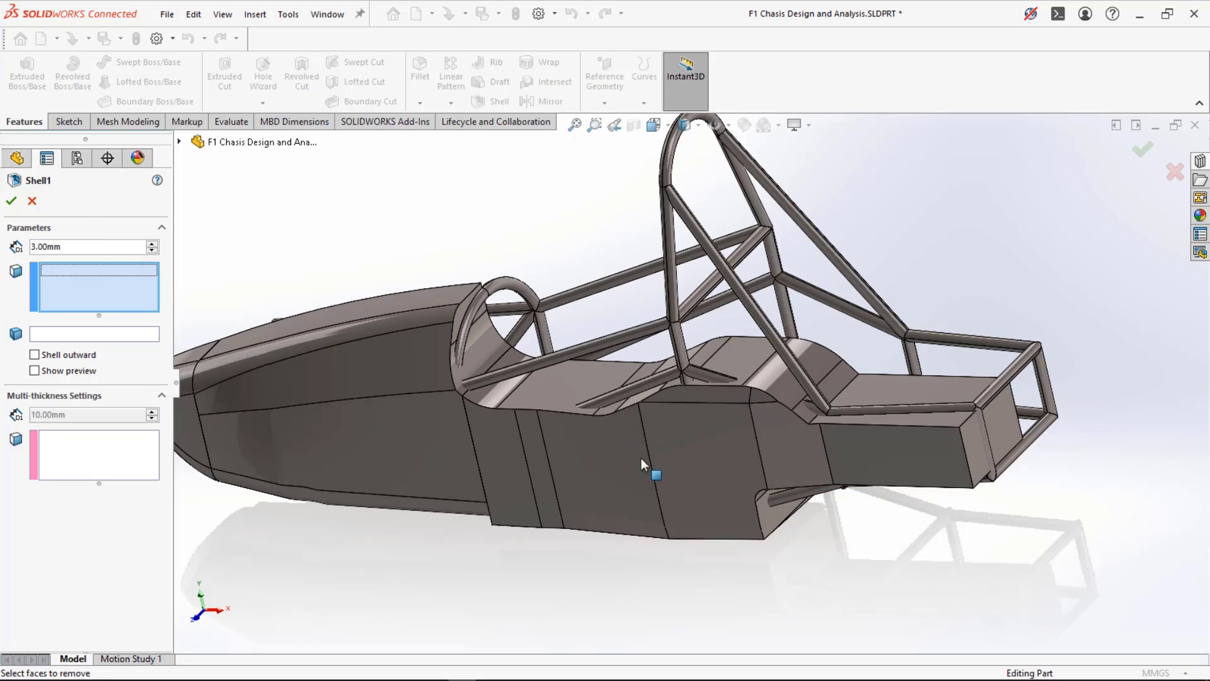
left_click(1004, 426)
left_click(950, 388)
middle_click_drag(950, 388, 869, 633)
left_click(918, 537)
left_click(994, 458)
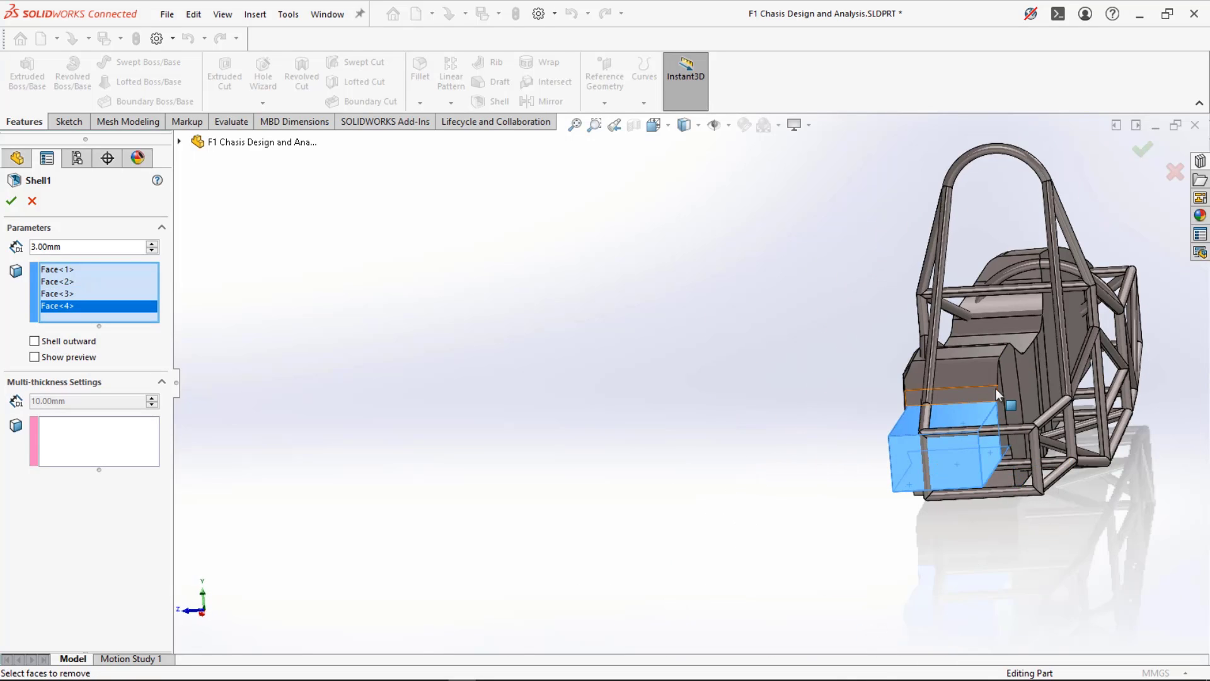
- Add the engine cover's sloped and upper faces and the faces of the rear underside cutout to the shell's removed faces
middle_click_drag(996, 394, 976, 377)
scroll(976, 377, "down", 5)
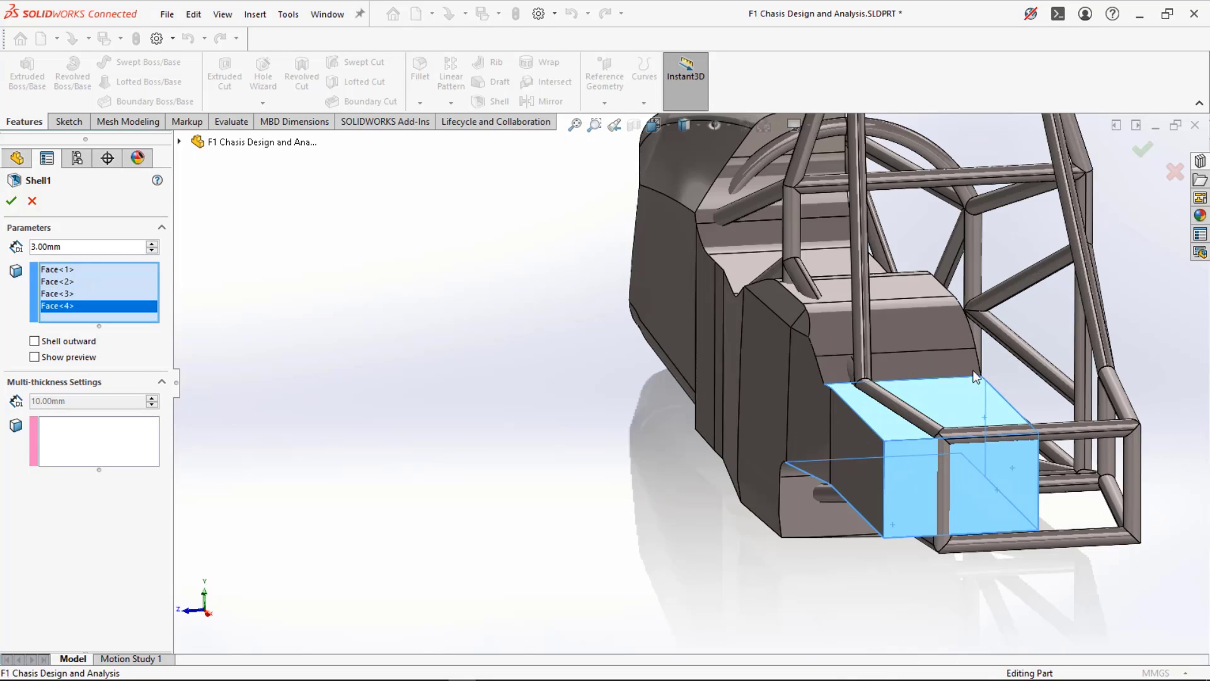
left_click(941, 375)
left_click(911, 327)
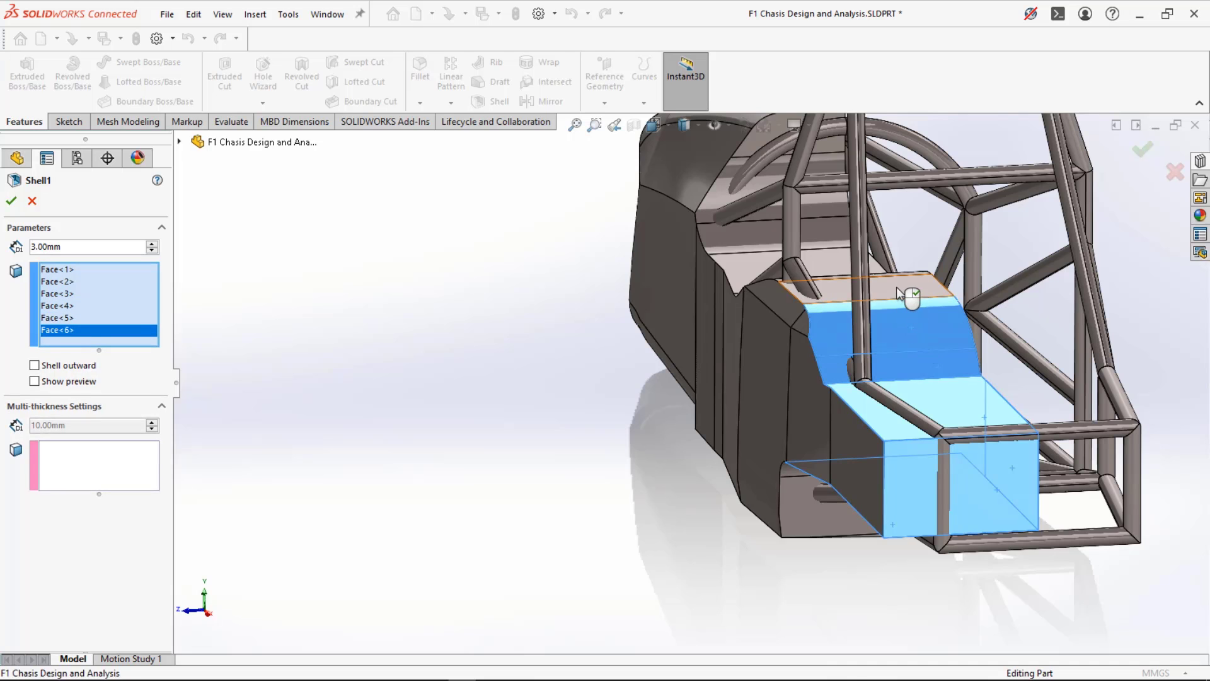
left_click(845, 290)
middle_click_drag(845, 290, 899, 249)
middle_click_drag(867, 382, 970, 431)
left_click(874, 401)
left_click(888, 360)
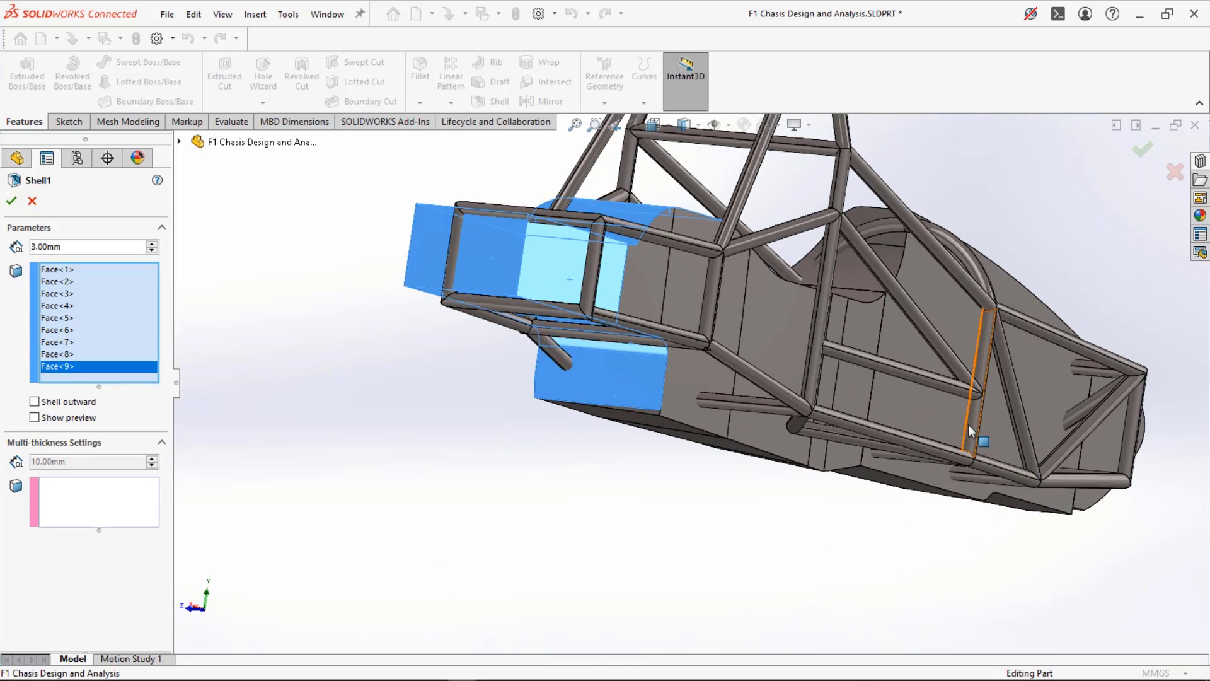
- Add the flat inner side faces along the car's centre plane and the cockpit's upper faces to the shell's removed faces
left_click(642, 283)
left_click(676, 289)
left_click(778, 331)
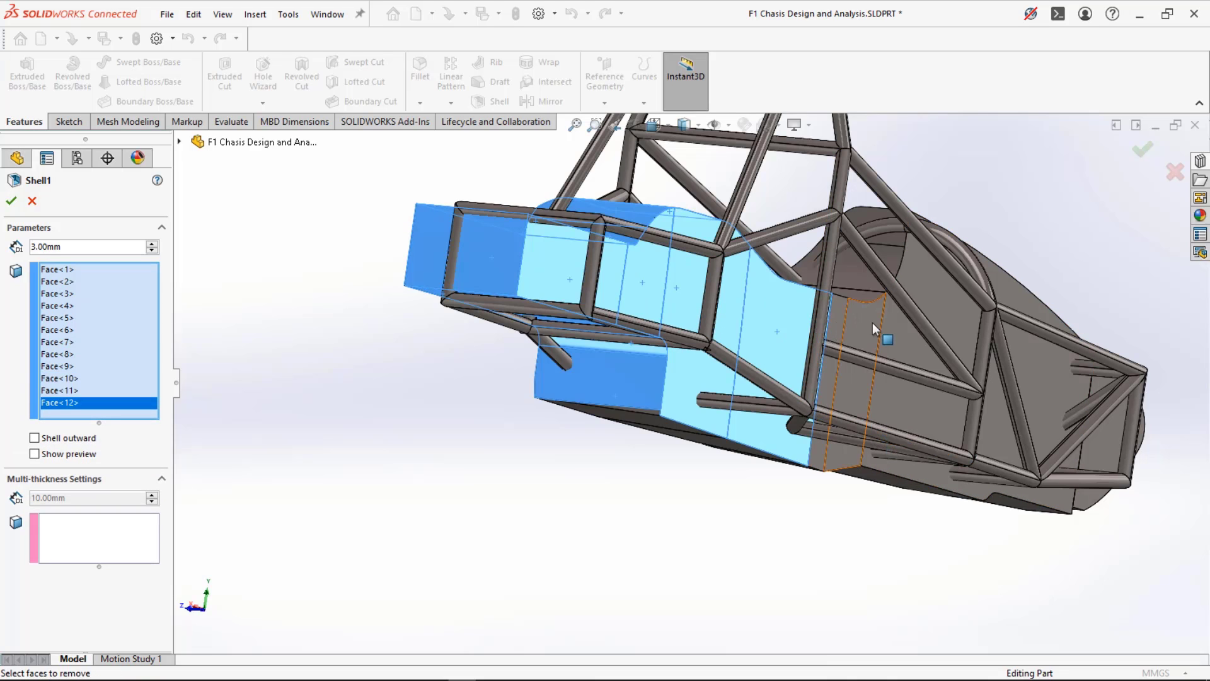
left_click(839, 323)
left_click(846, 324)
middle_click_drag(850, 326, 828, 195)
left_click(780, 304)
left_click(791, 270)
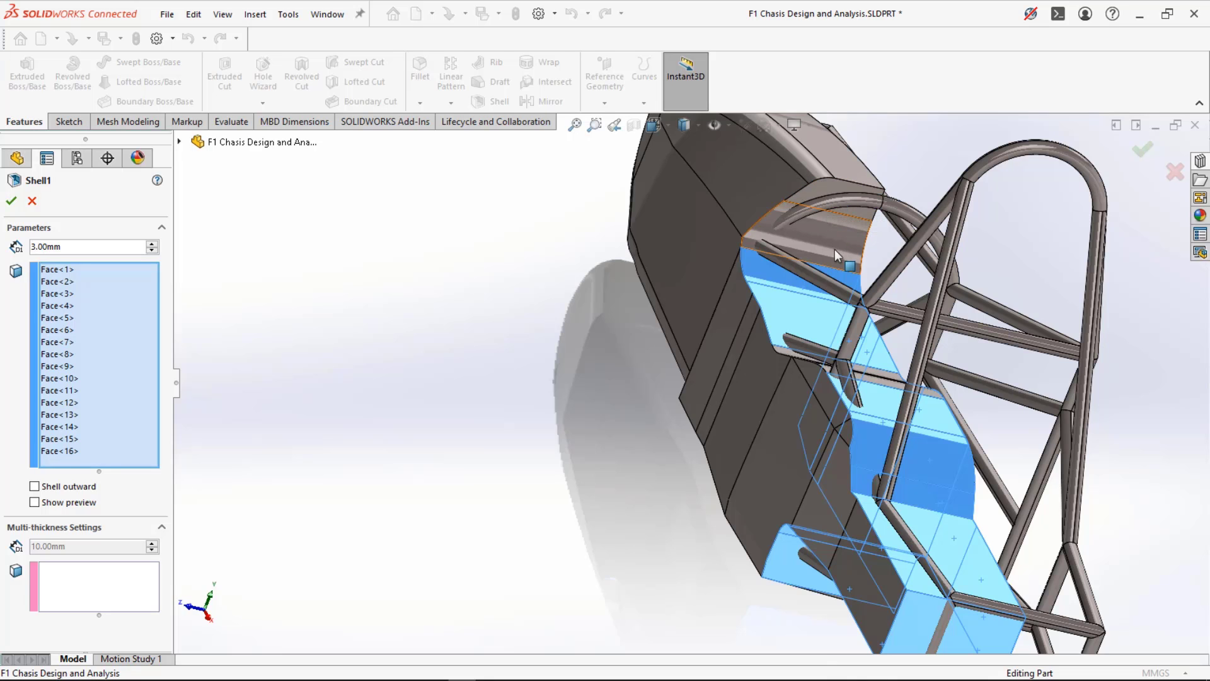
- Select the last three faces for removal and finish the shell of the rear bodywork
mouse_move(834, 309)
middle_mouse_down()
mouse_move(852, 309)
mouse_move(845, 296)
middle_mouse_up()
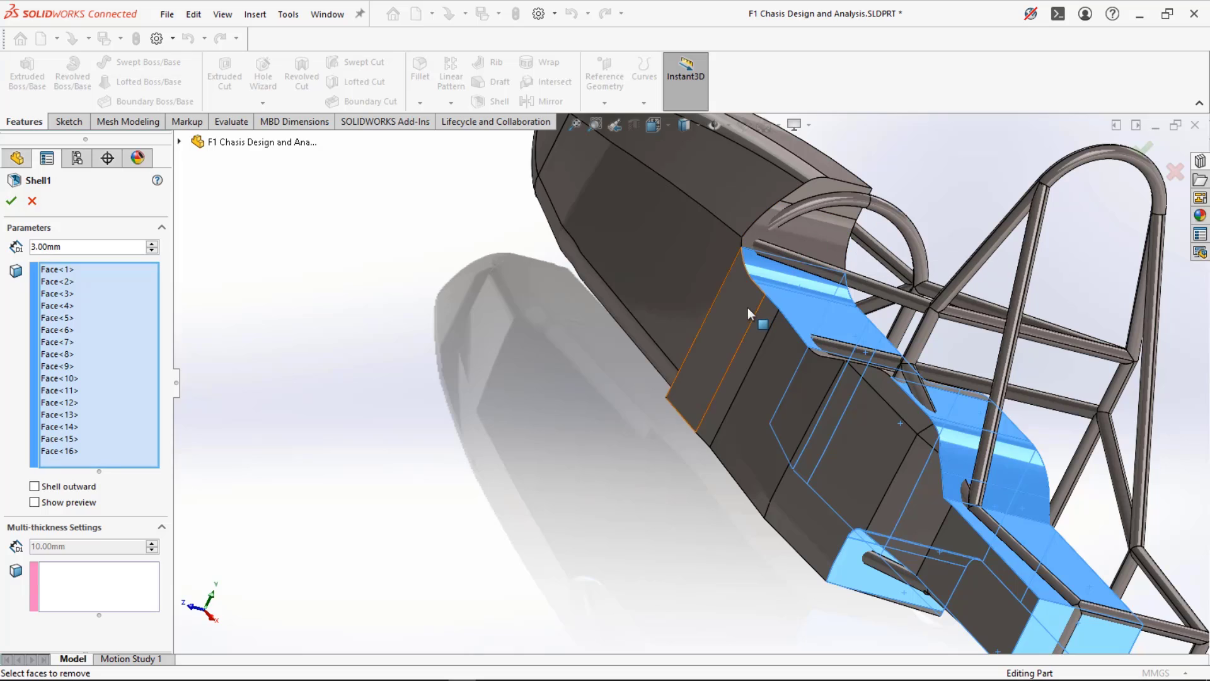
middle_click_drag(766, 355, 830, 389)
middle_click_drag(895, 436, 798, 362)
left_click(838, 449)
left_click(845, 434)
left_click(842, 403)
scroll(842, 402, "up", 3)
middle_click_drag(718, 506, 784, 466)
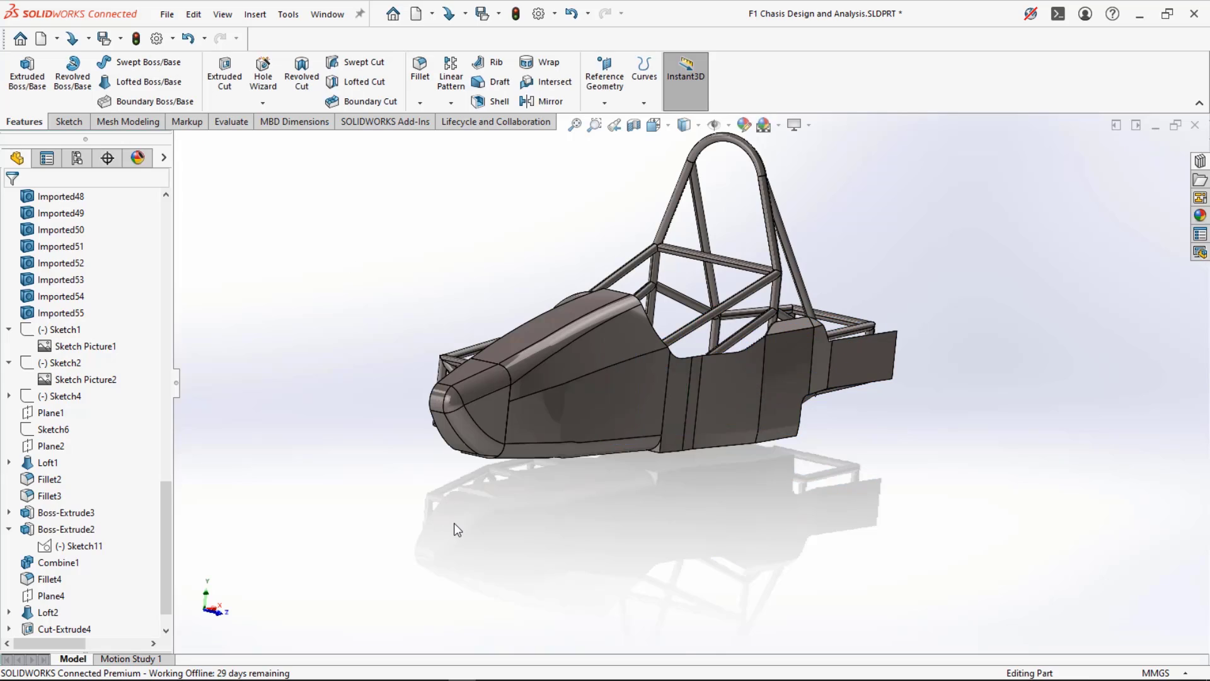
- Examine the shelled rear bodywork's walls and open faces from the rear, side and underside
key("f")
middle_click_drag(669, 430, 701, 558)
scroll(819, 313, "down", 6)
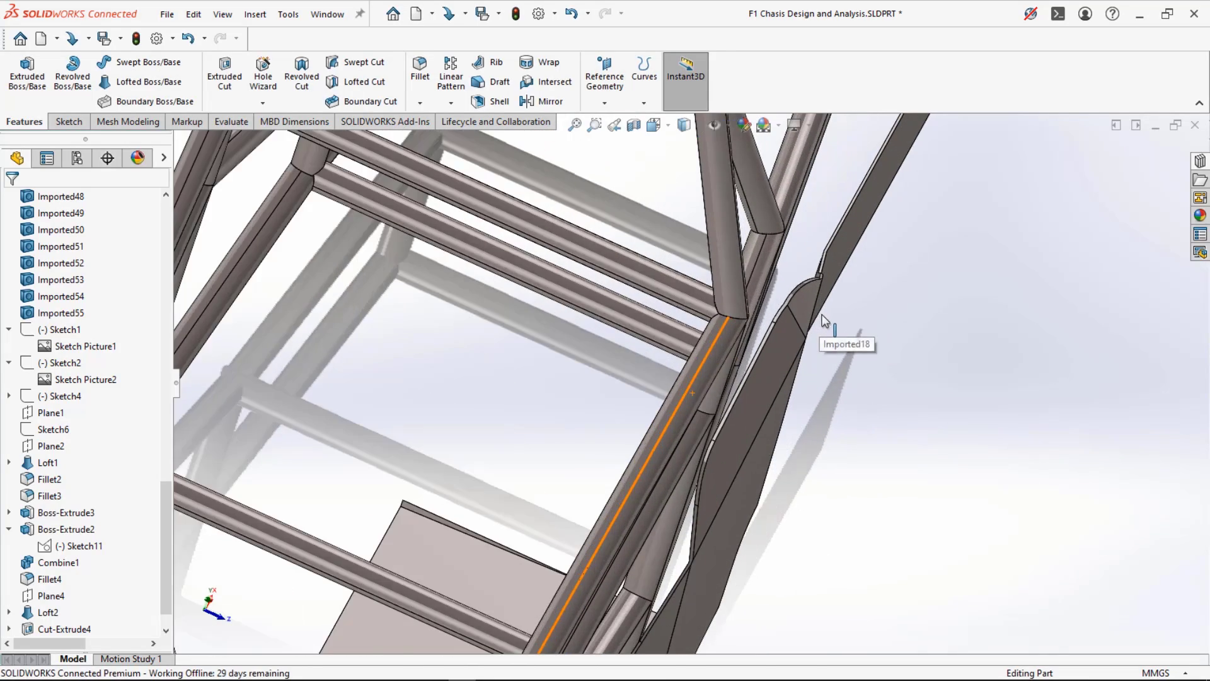
middle_click_drag(821, 320, 309, 492)
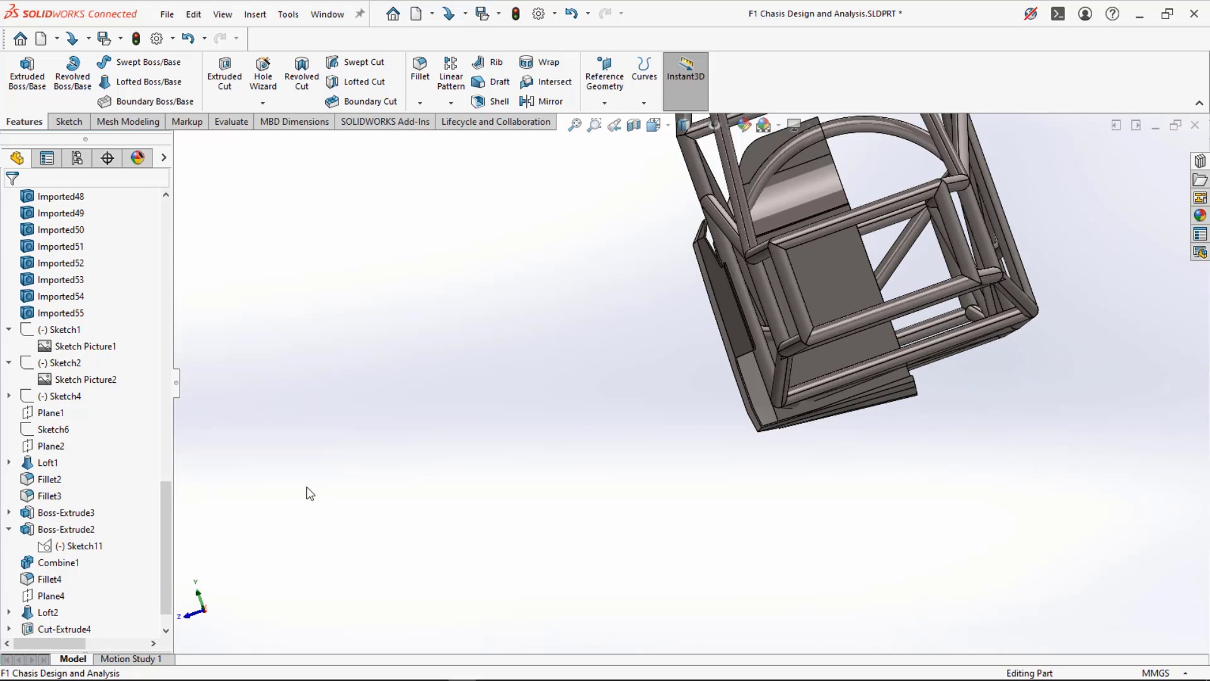
scroll(127, 500, "down", 2)
middle_click_drag(509, 422, 616, 454)
middle_click_drag(508, 418, 662, 333)
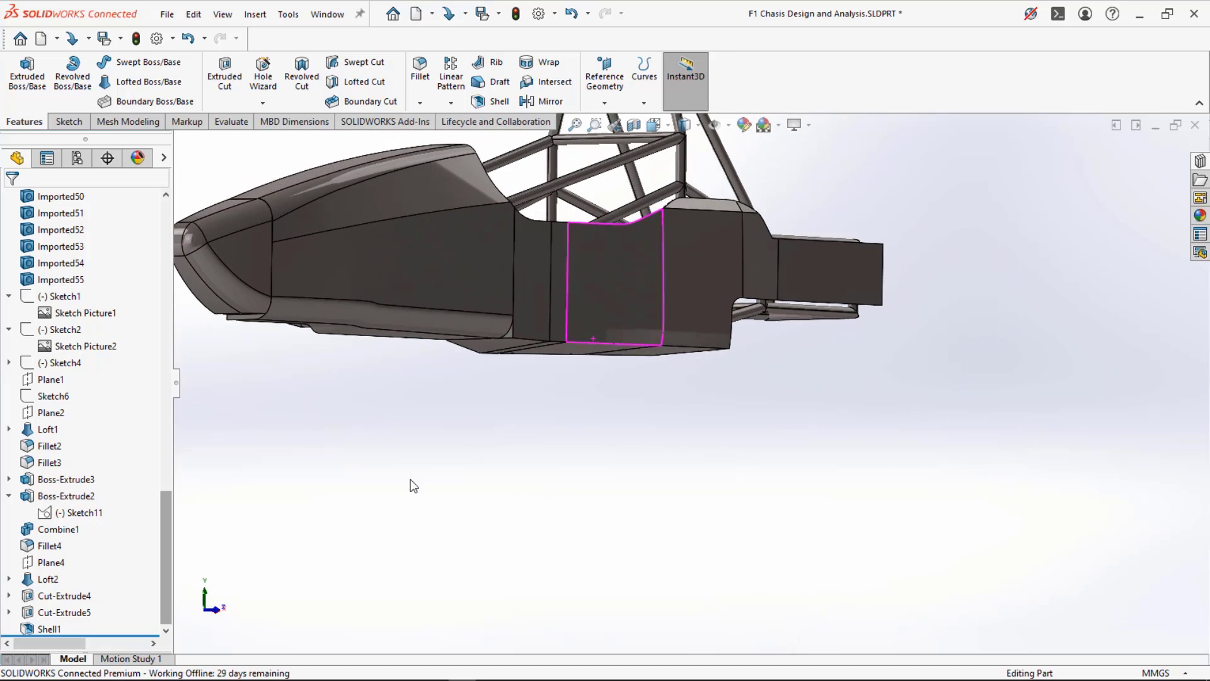
middle_click_drag(414, 441, 252, 302)
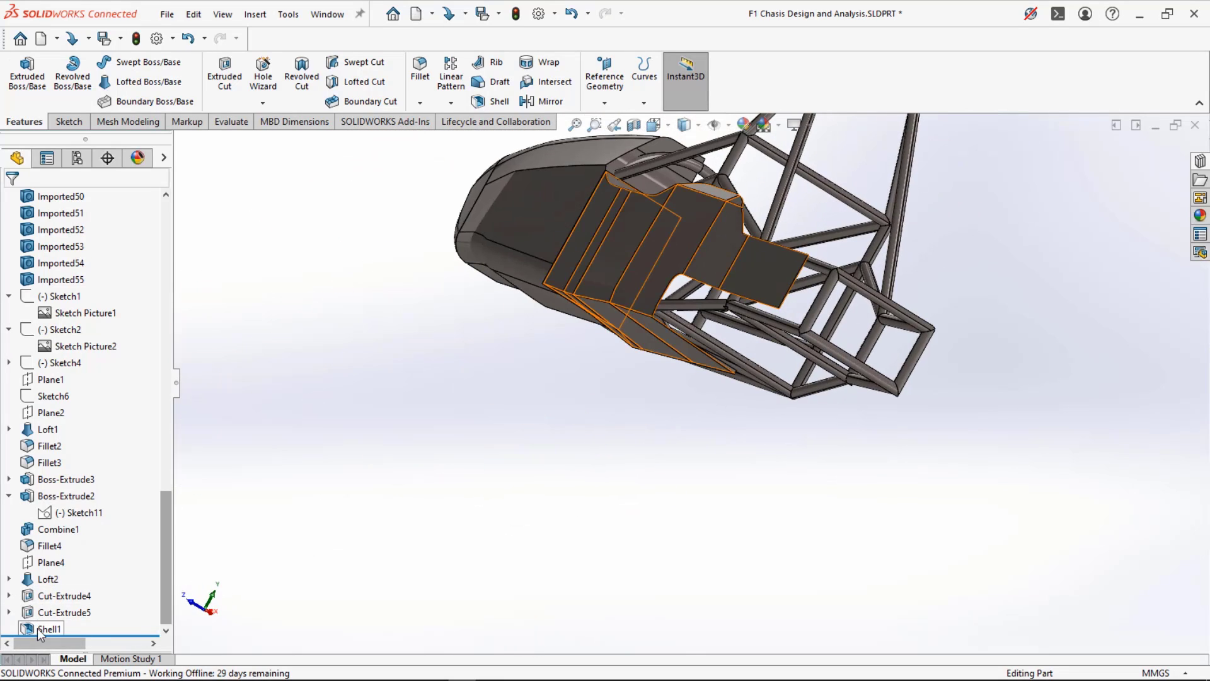
- Edit Shell1 and set its wall thickness to 5 mm
left_click(40, 629)
left_click(55, 586)
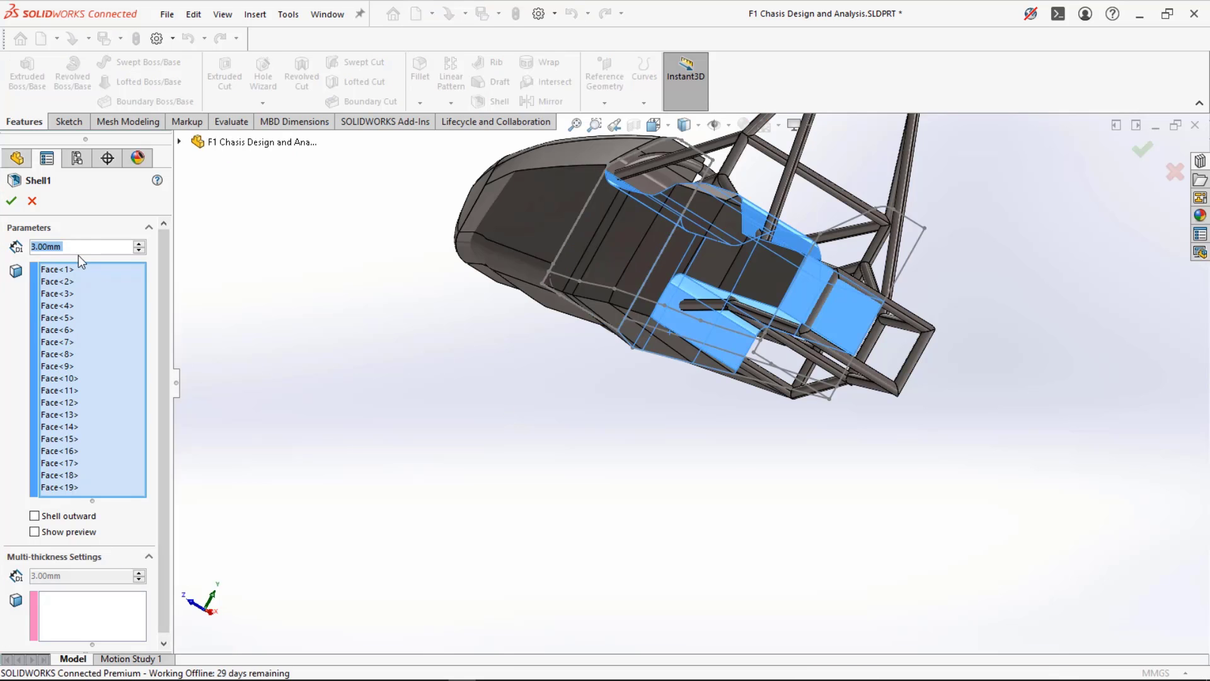
type("5")
left_click(350, 267)
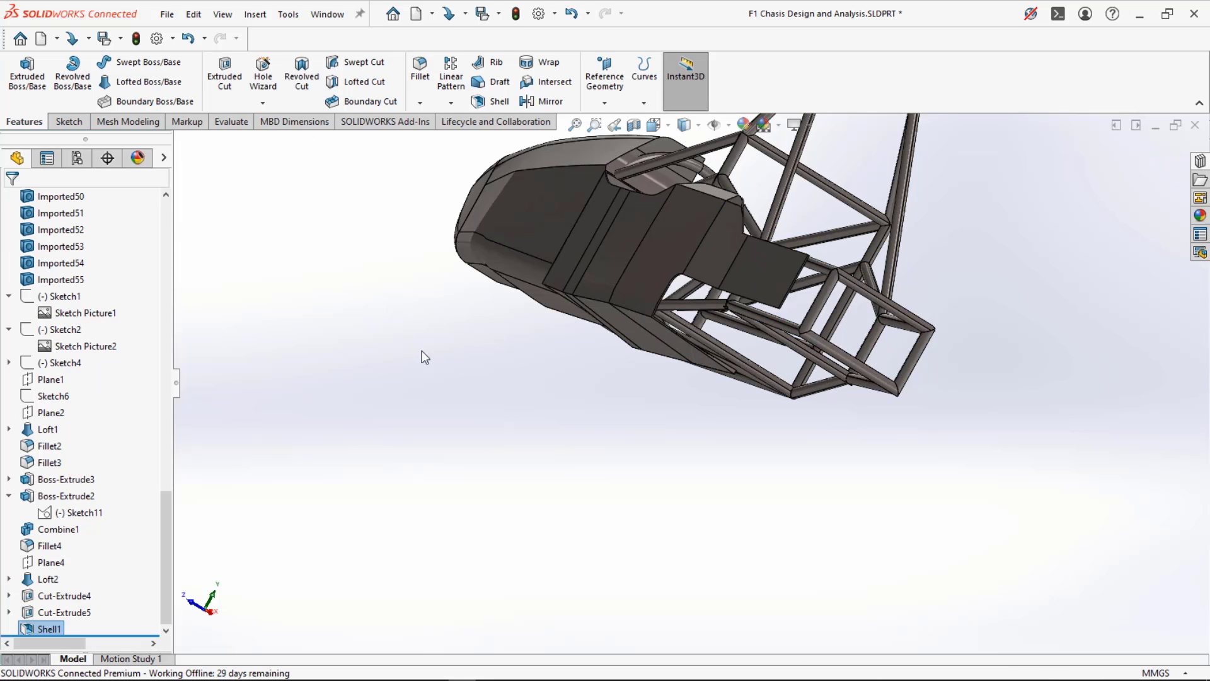
- Examine the rear bodywork's thickened walls and its fit against the frame and nose body from several directions
middle_click_drag(422, 350, 373, 357)
scroll(399, 357, "down", 4)
mouse_move(388, 404)
middle_mouse_down()
mouse_move(466, 333)
mouse_move(430, 462)
mouse_move(386, 404)
middle_mouse_up()
scroll(384, 403, "up", 4)
key("ctrl+7")
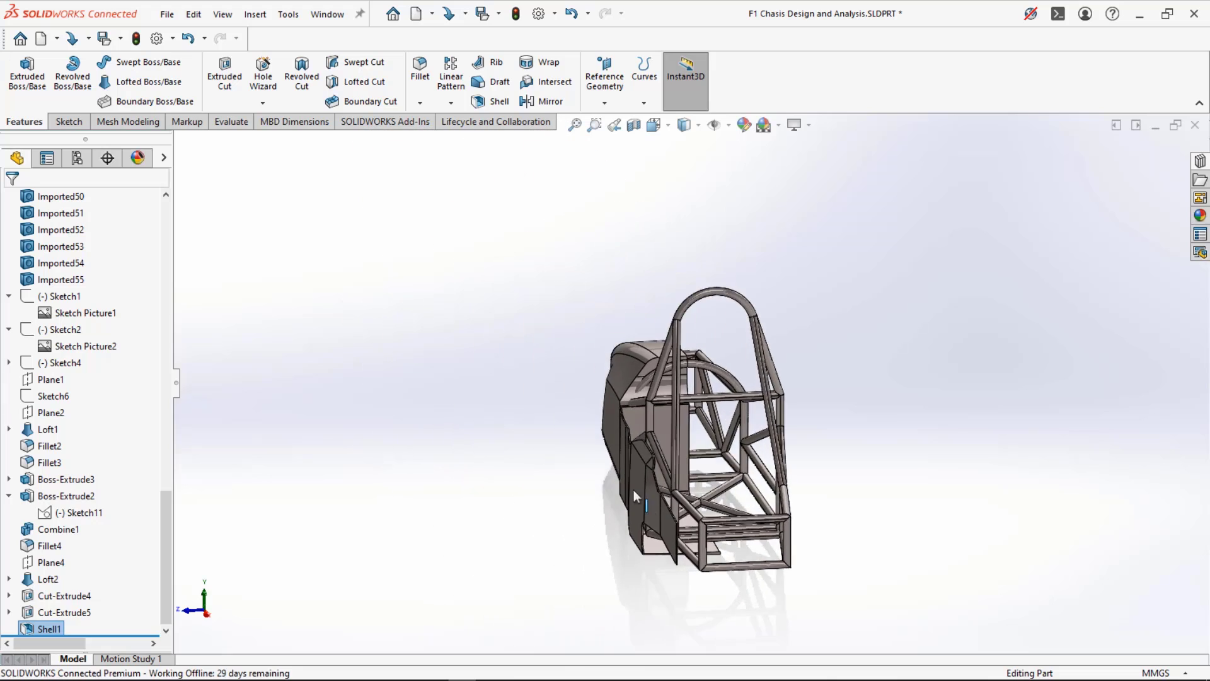
middle_click_drag(639, 485, 388, 505)
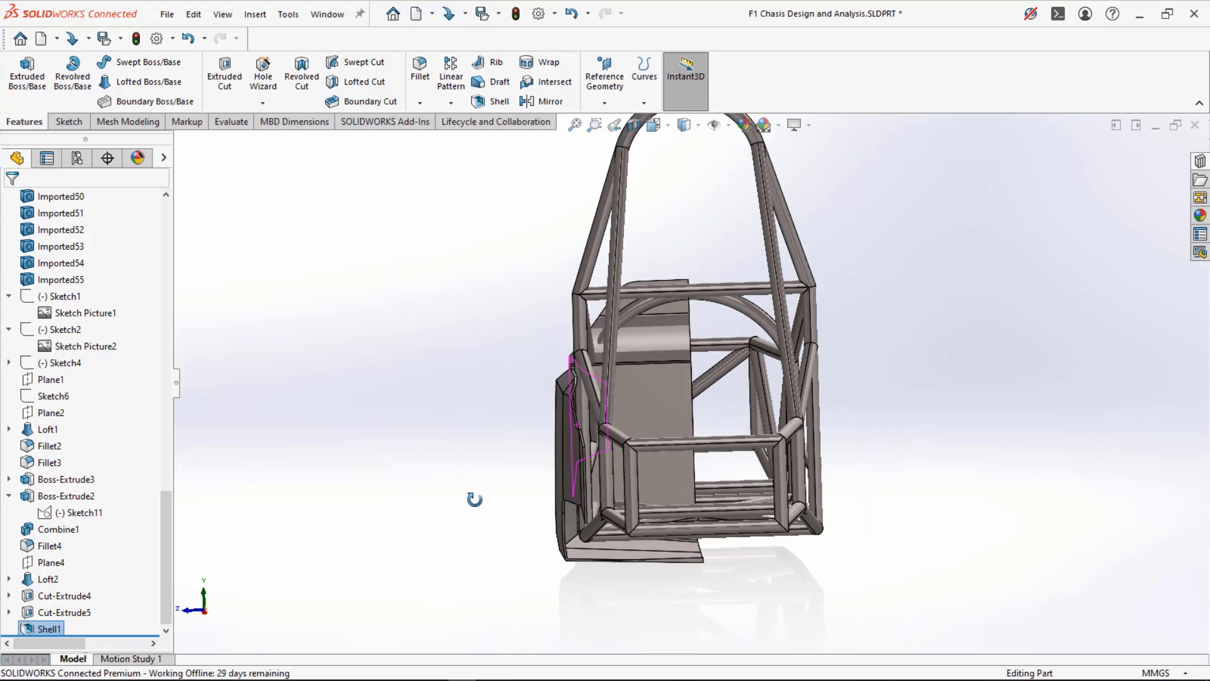
scroll(679, 380, "down", 6)
middle_click_drag(677, 404, 537, 306)
scroll(573, 326, "up", 5)
scroll(774, 235, "up", 3)
scroll(535, 306, "up", 4)
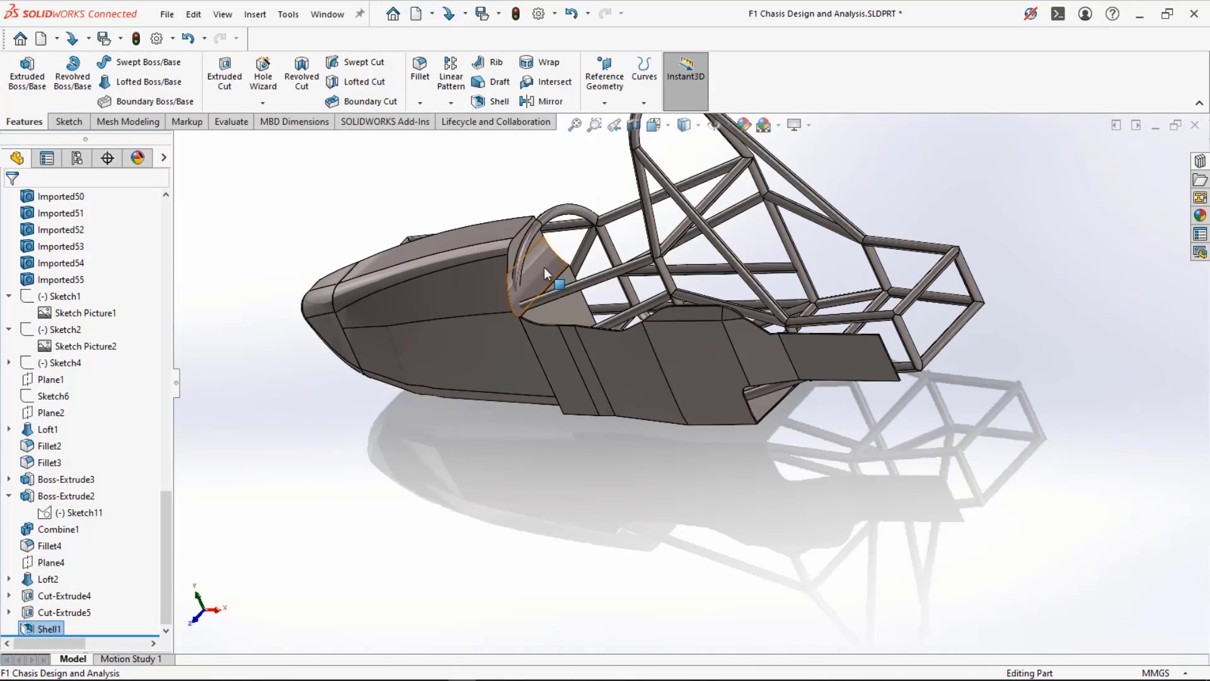
left_click(479, 101)
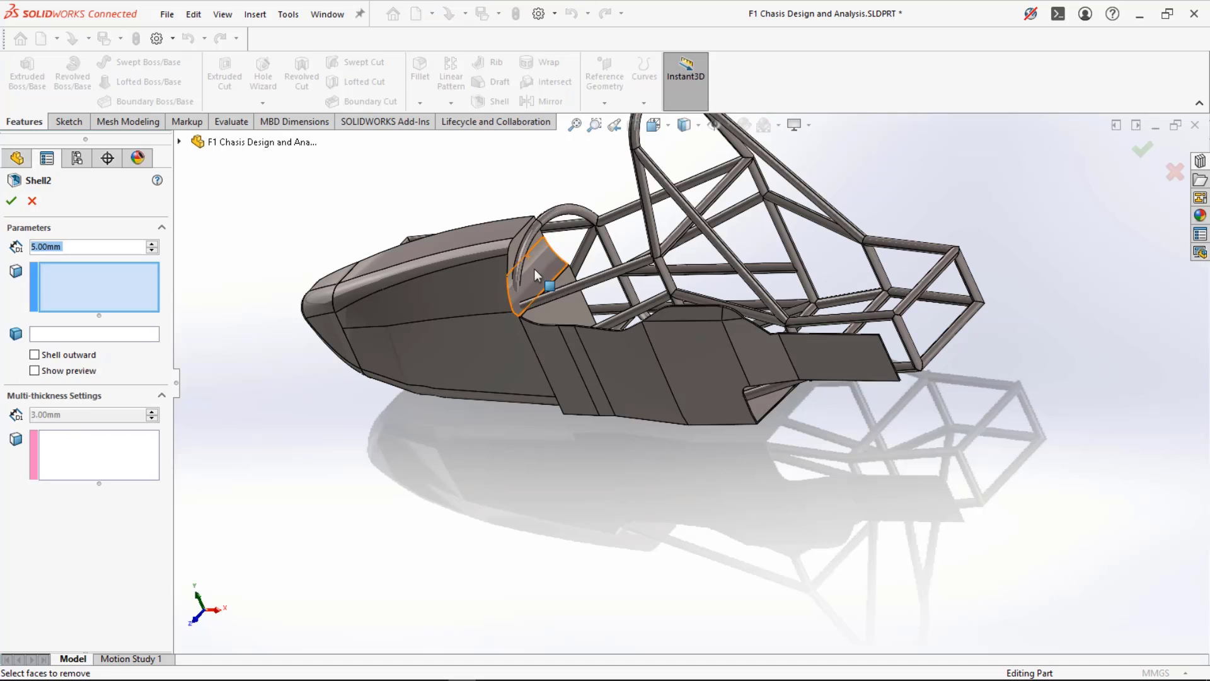
left_click(566, 295)
middle_click_drag(566, 305, 505, 434)
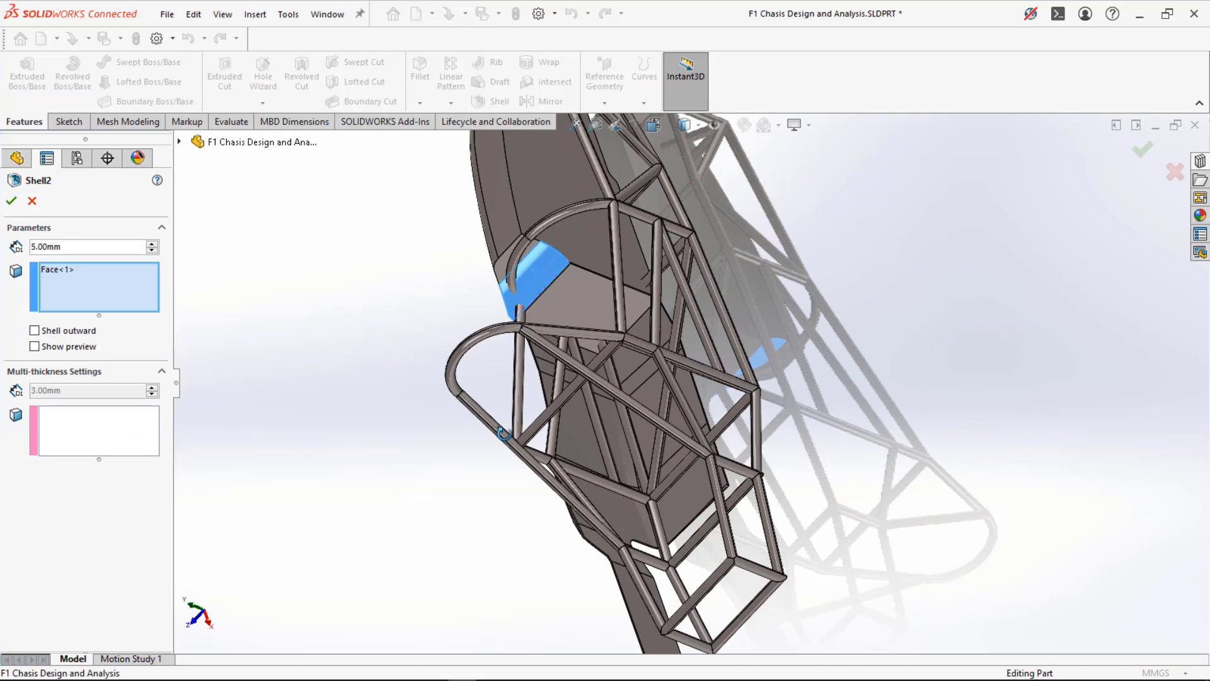
middle_click_drag(542, 293, 573, 250)
scroll(591, 300, "down", 6)
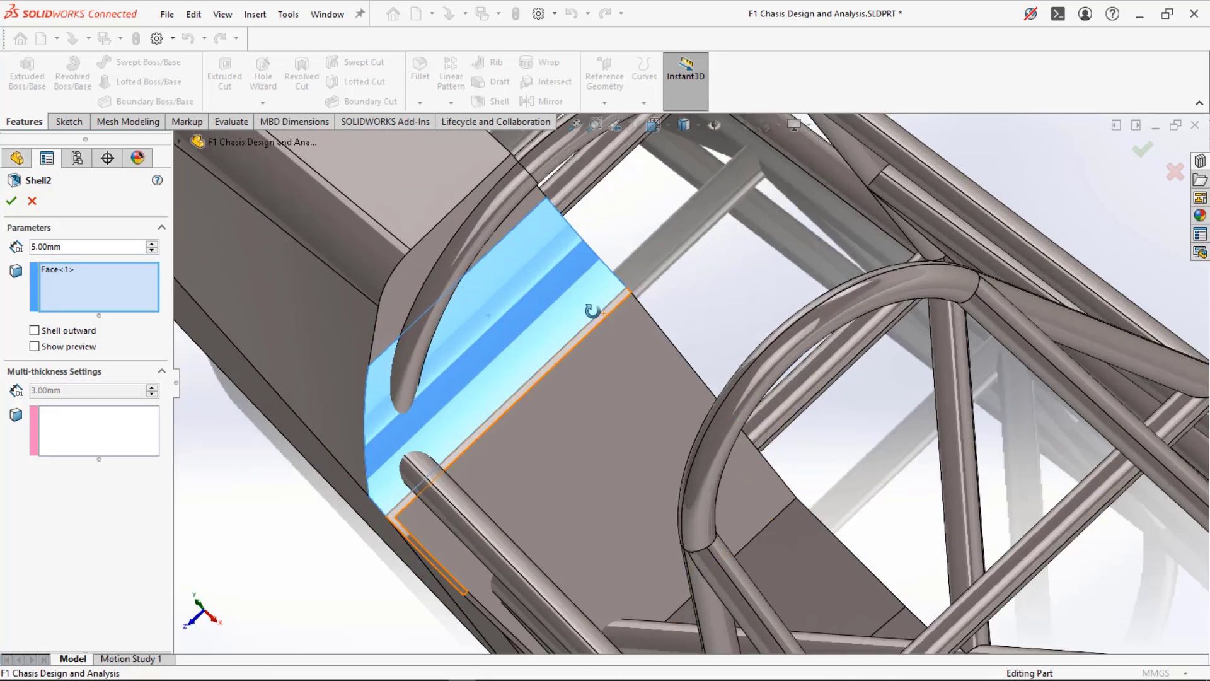
middle_click_drag(594, 311, 640, 297)
scroll(602, 363, "down", 5)
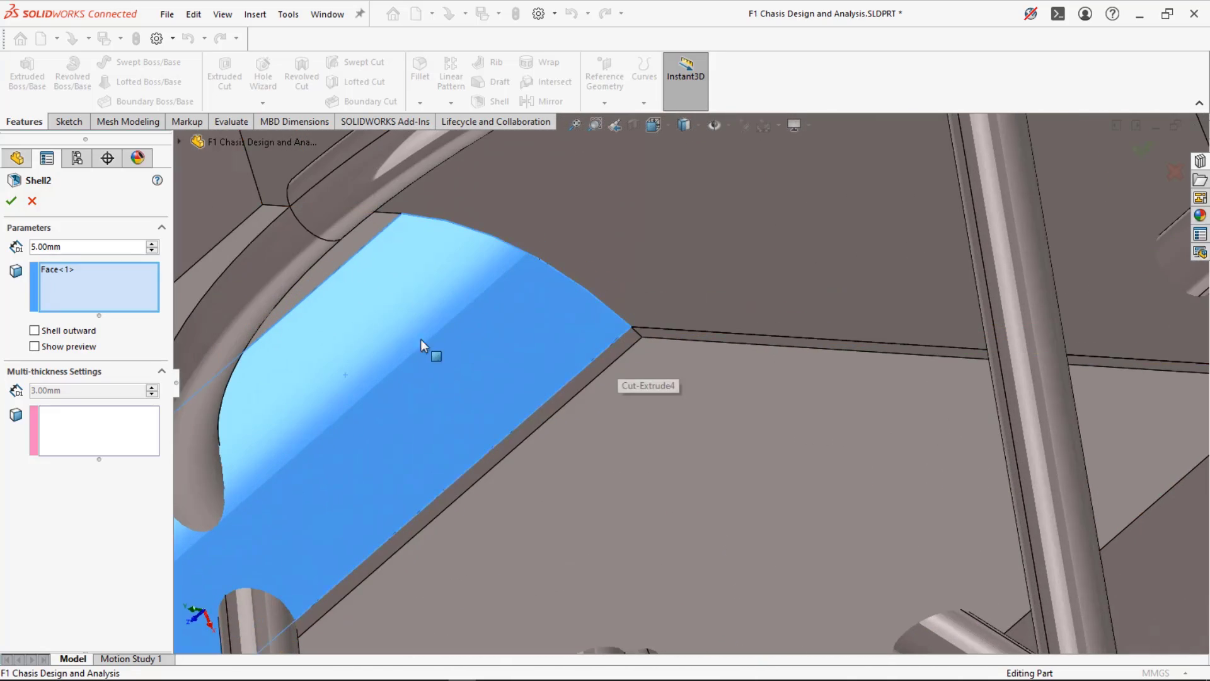
left_click(32, 202)
scroll(278, 349, "up", 5)
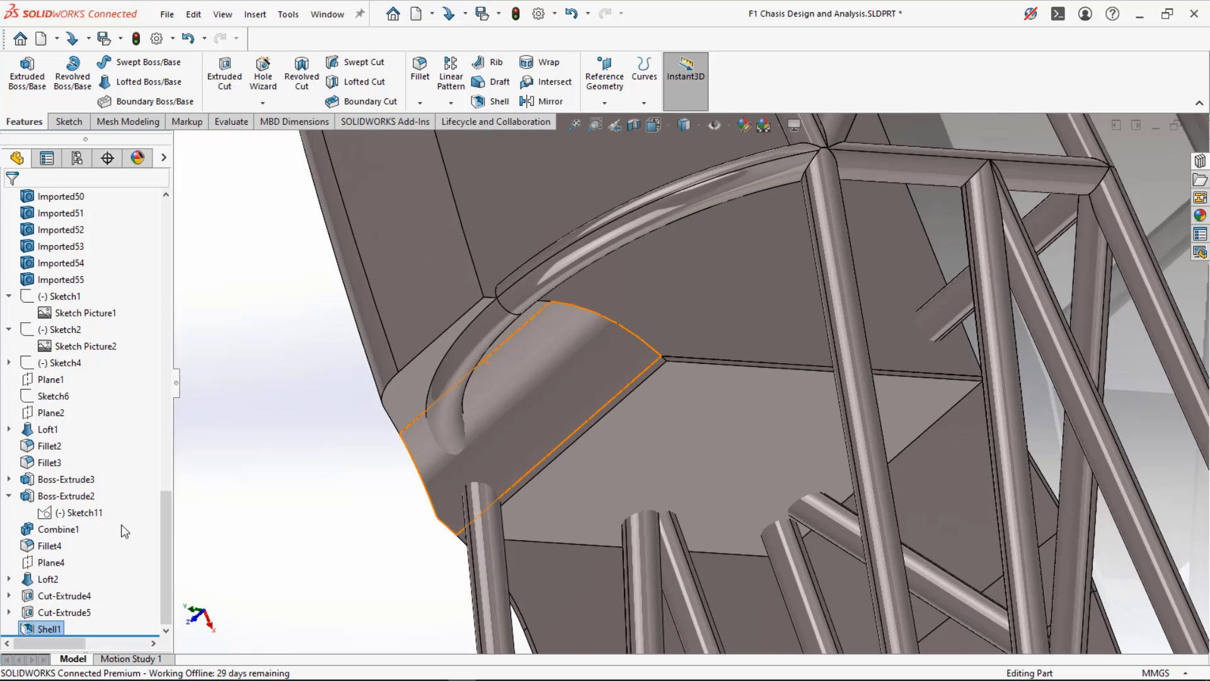
- Edit Shell1 and add the hidden rear bodywork face behind the nose's rear end to the faces to remove
left_click(53, 629)
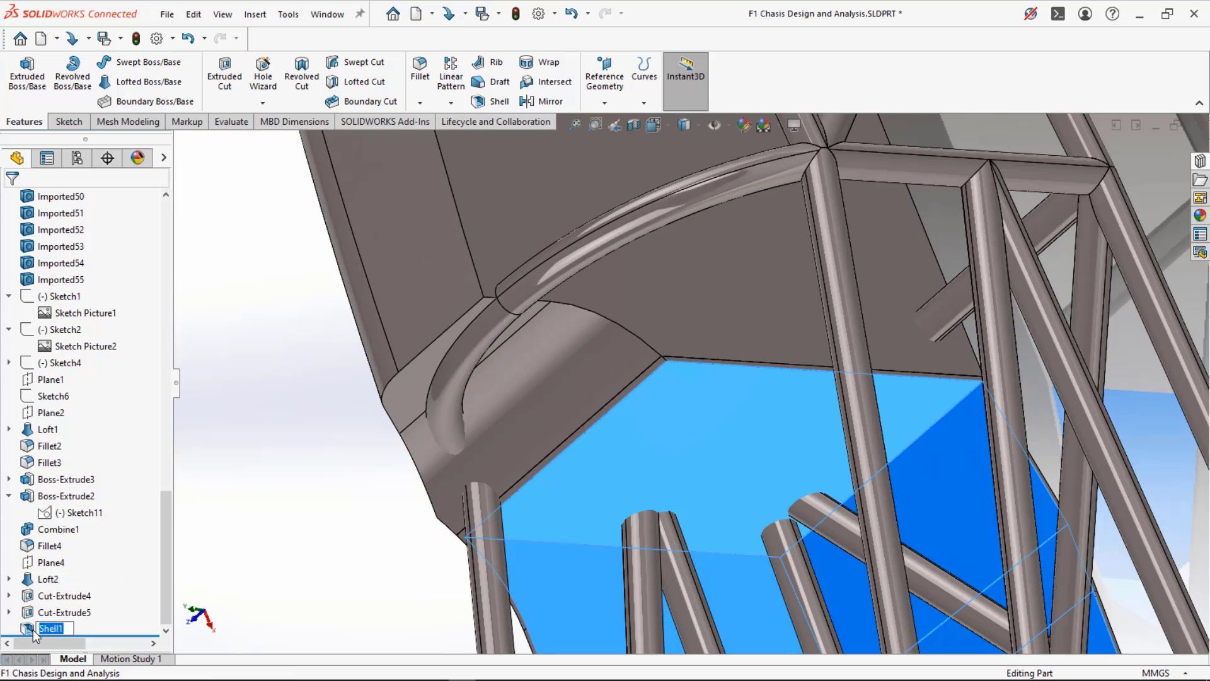
left_click(33, 630)
left_click(46, 587)
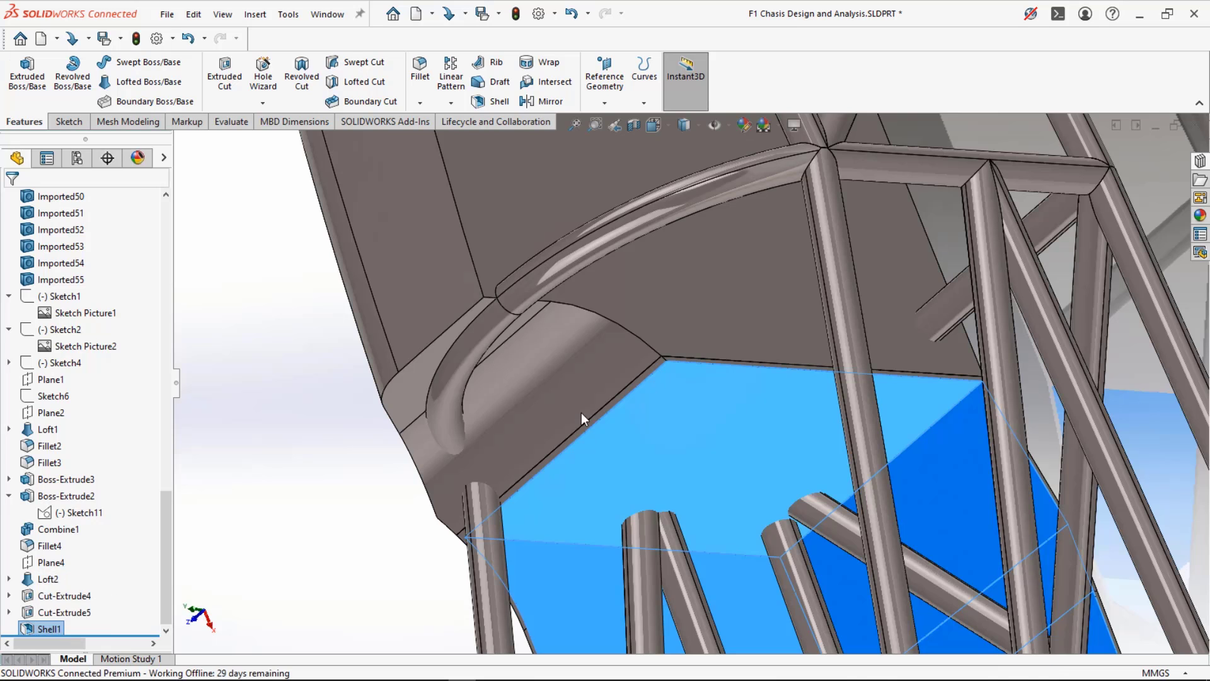
mouse_move(738, 376)
middle_mouse_down()
mouse_move(802, 283)
mouse_move(668, 358)
mouse_move(586, 382)
mouse_move(595, 402)
mouse_move(724, 362)
middle_mouse_up()
right_click(774, 350)
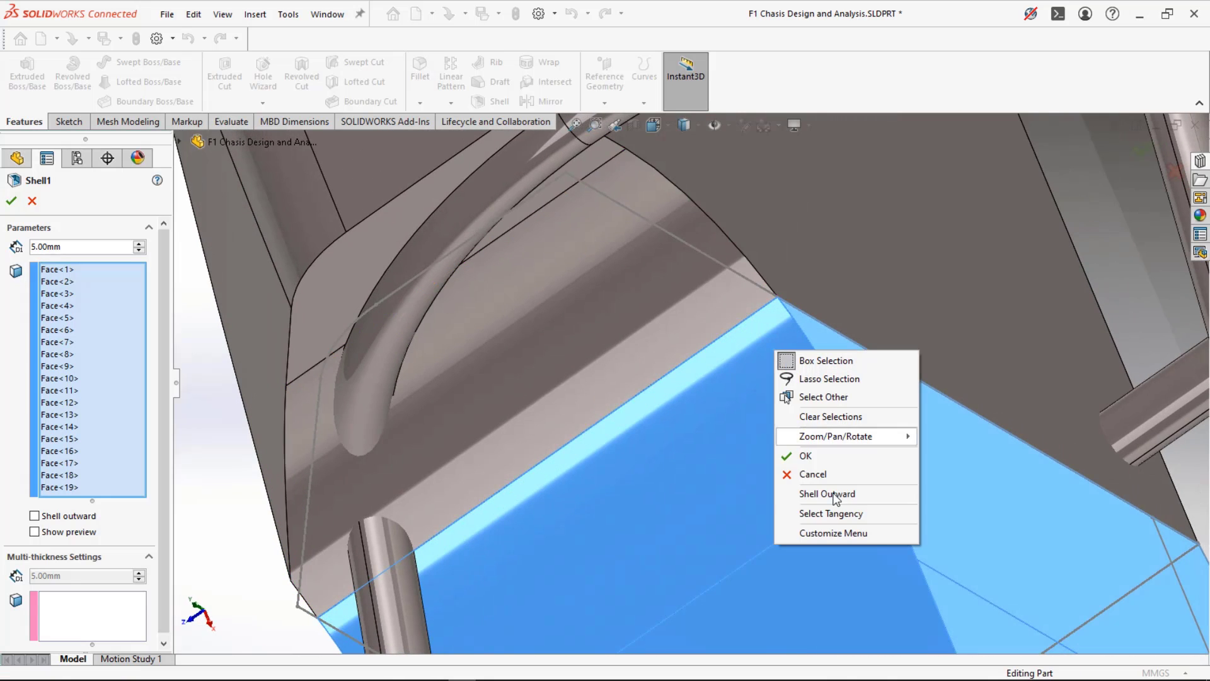
left_click(839, 398)
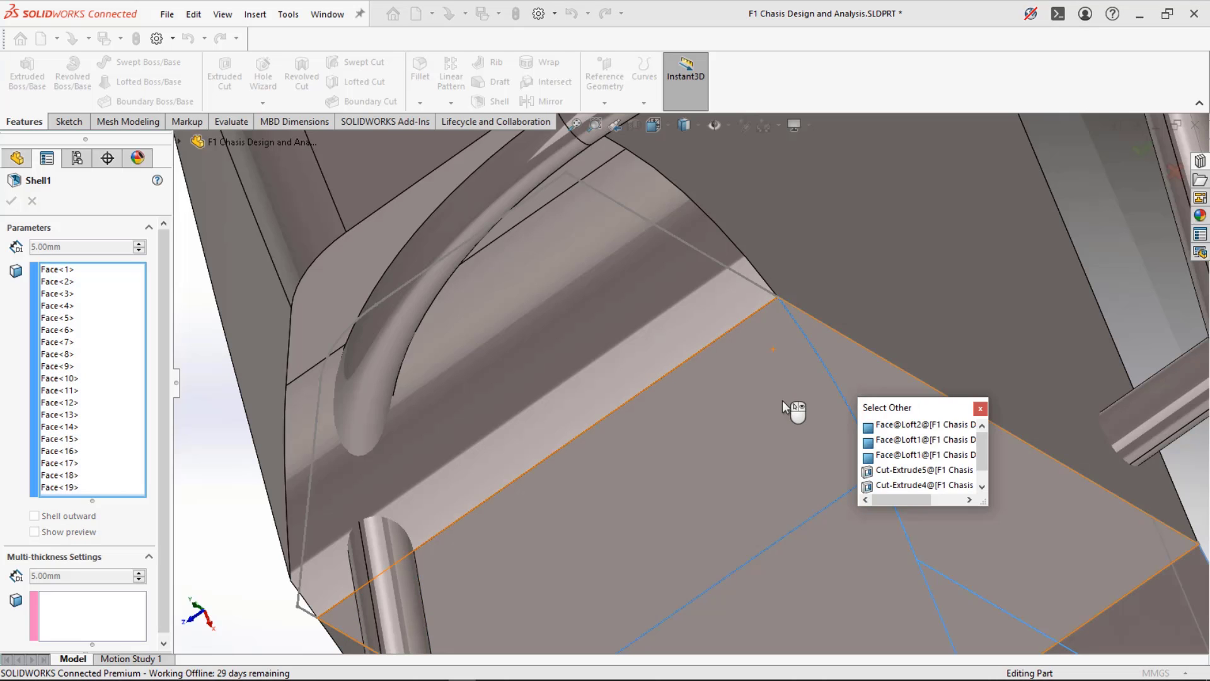
right_click(782, 400)
scroll(773, 408, "up", 3)
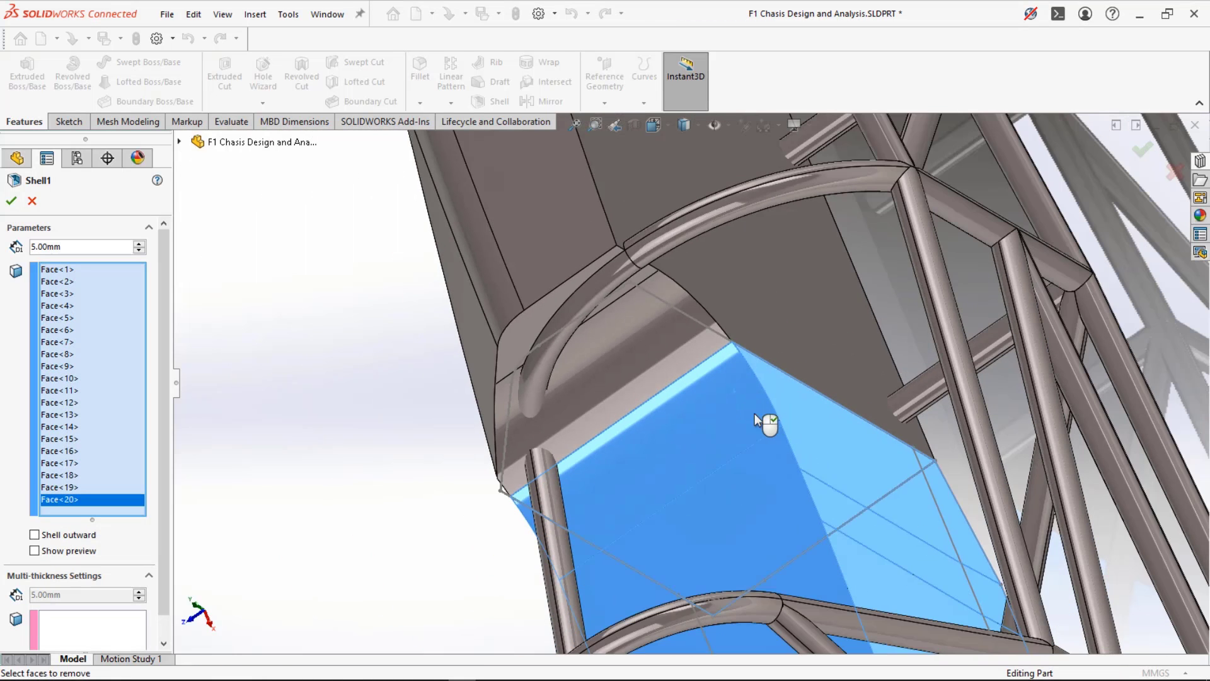
key("Return")
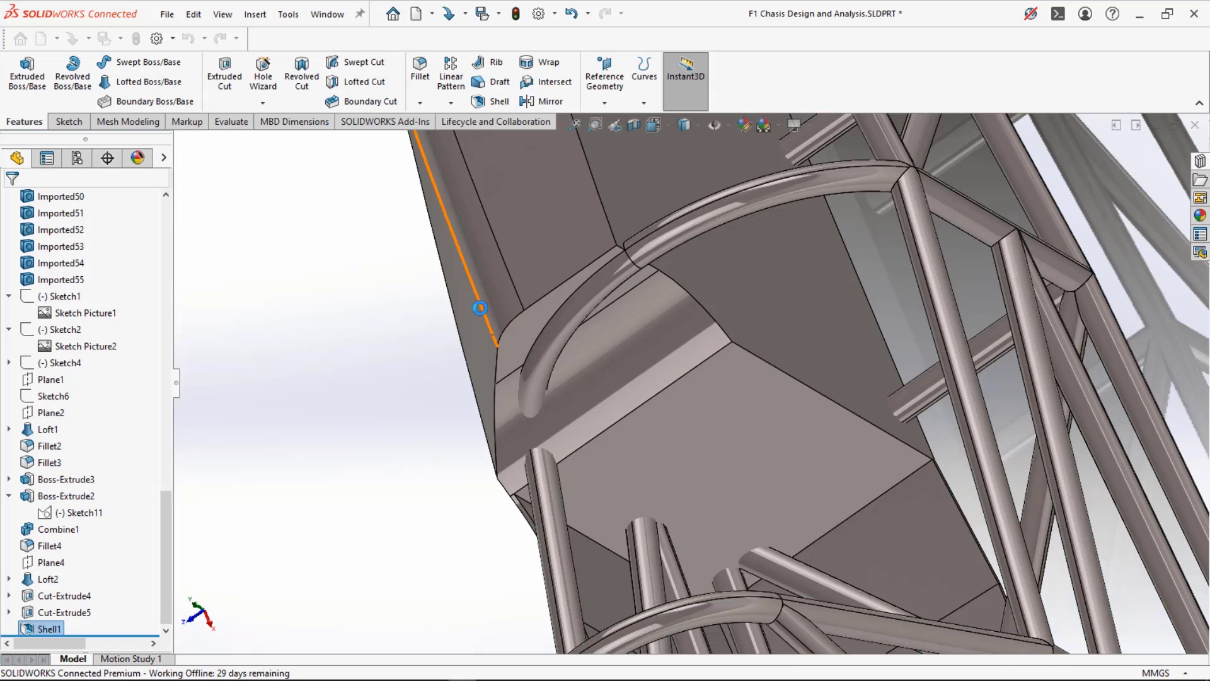
- Shell the nose body with 5 mm walls, removing the faces at its cockpit-side rear end
left_click(776, 502)
middle_click_drag(769, 495, 645, 429)
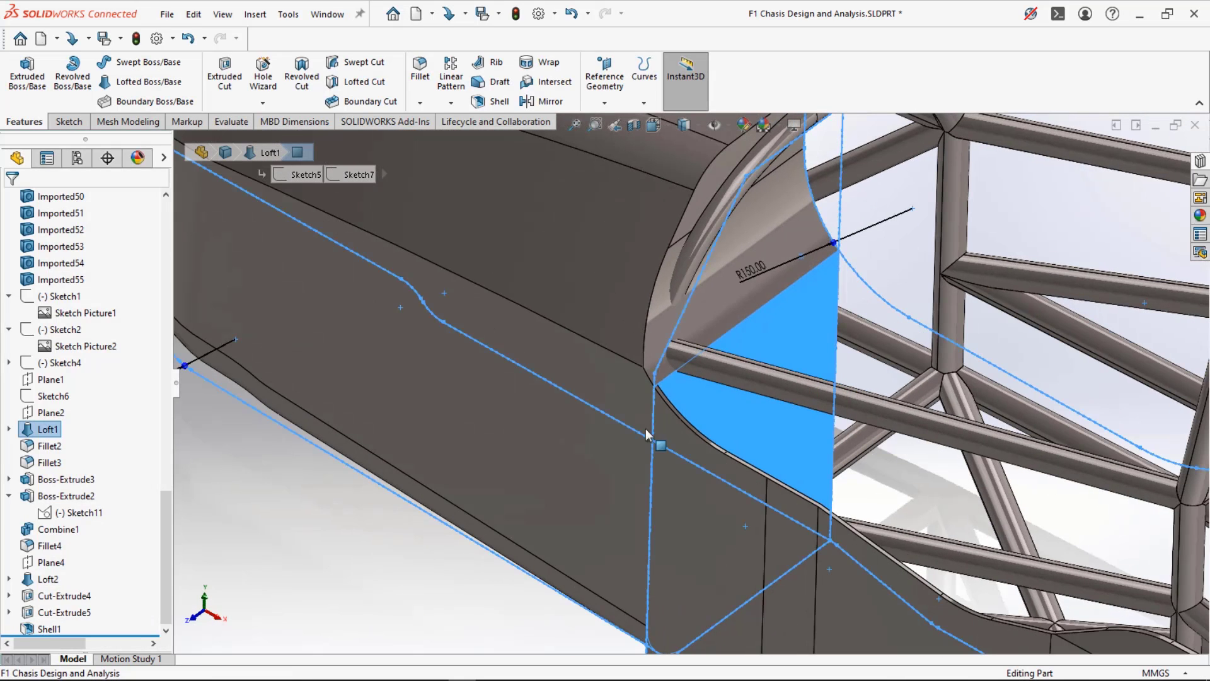
left_click(370, 510)
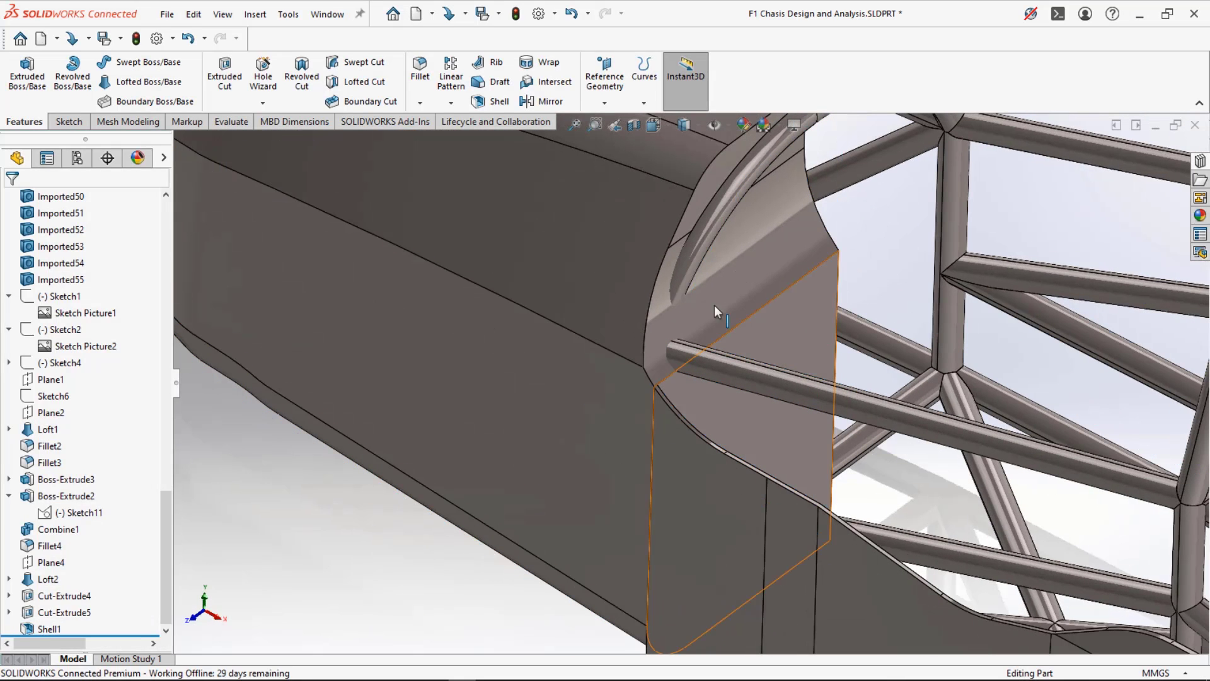
key("Return")
left_click(801, 330)
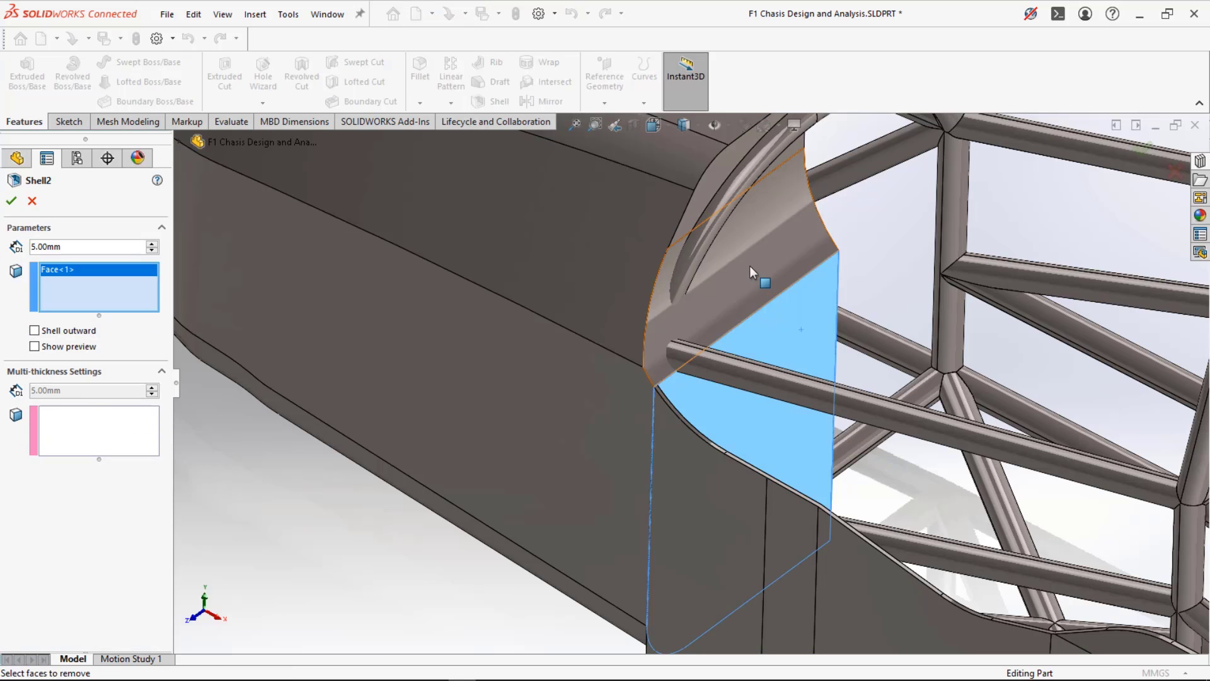
left_click(750, 271)
middle_click_drag(750, 271, 930, 352)
left_click(742, 252)
left_click(780, 339)
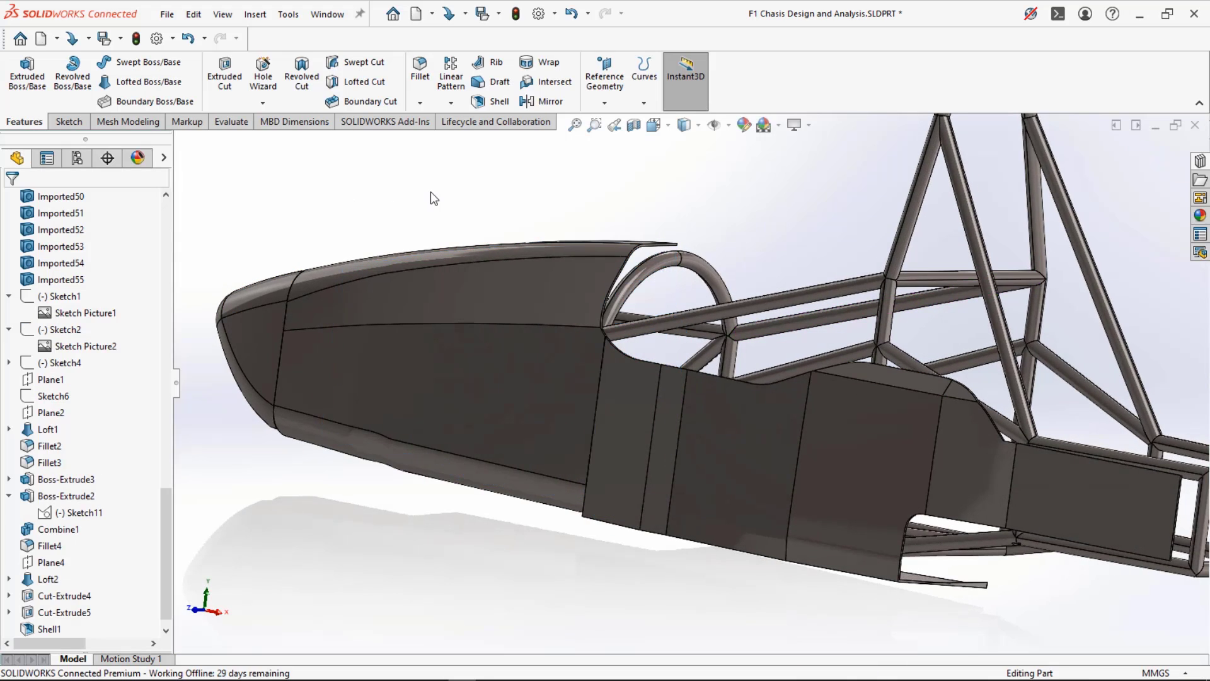
- Examine the shelled nose body's interior and its fit around the frame from the side, underside and front
middle_click_drag(429, 194, 591, 323)
scroll(653, 340, "down", 4)
middle_click_drag(790, 408, 777, 338)
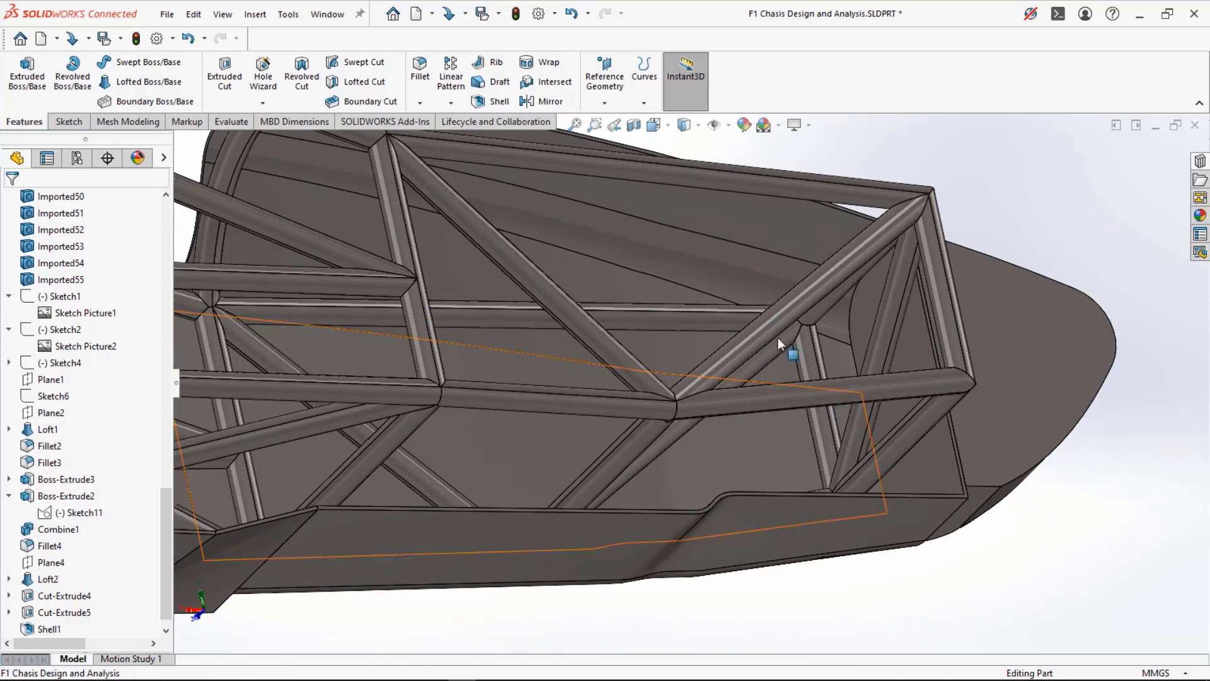
middle_click_drag(928, 464, 881, 600)
scroll(898, 452, "up", 3)
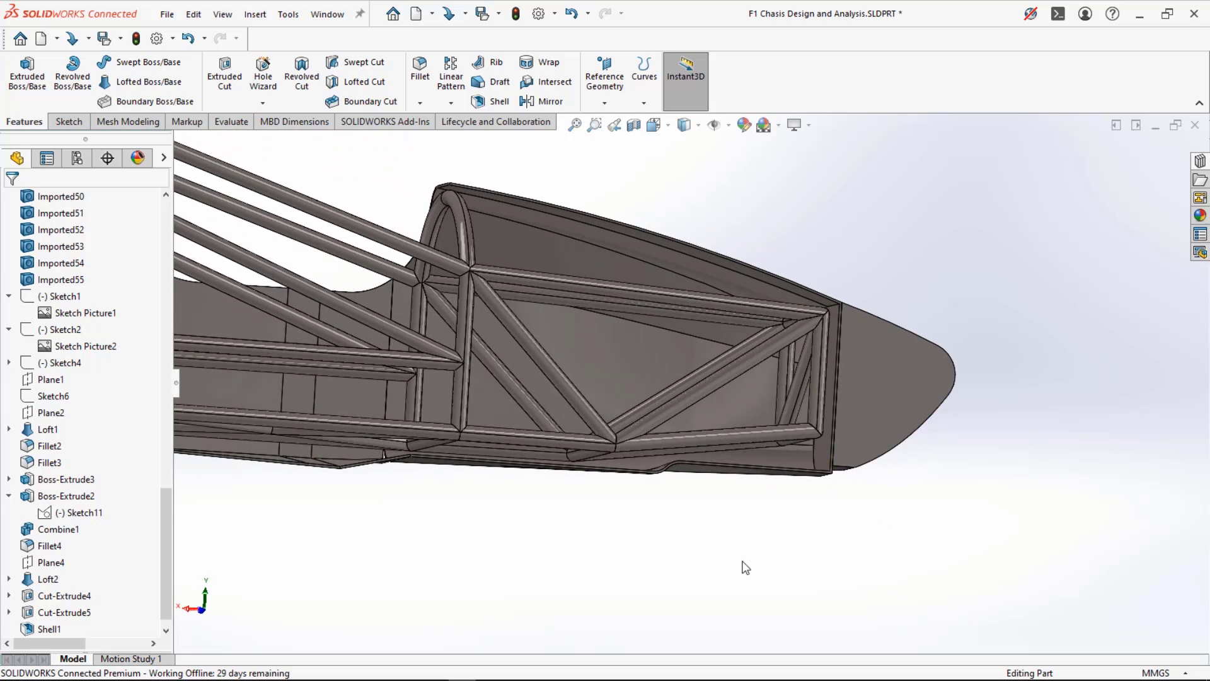
middle_click_drag(743, 567, 688, 237)
scroll(695, 234, "down", 3)
middle_click_drag(592, 362, 816, 455)
scroll(608, 357, "up", 3)
scroll(649, 392, "up", 4)
scroll(771, 467, "down", 3)
scroll(12, 490, "down", 1)
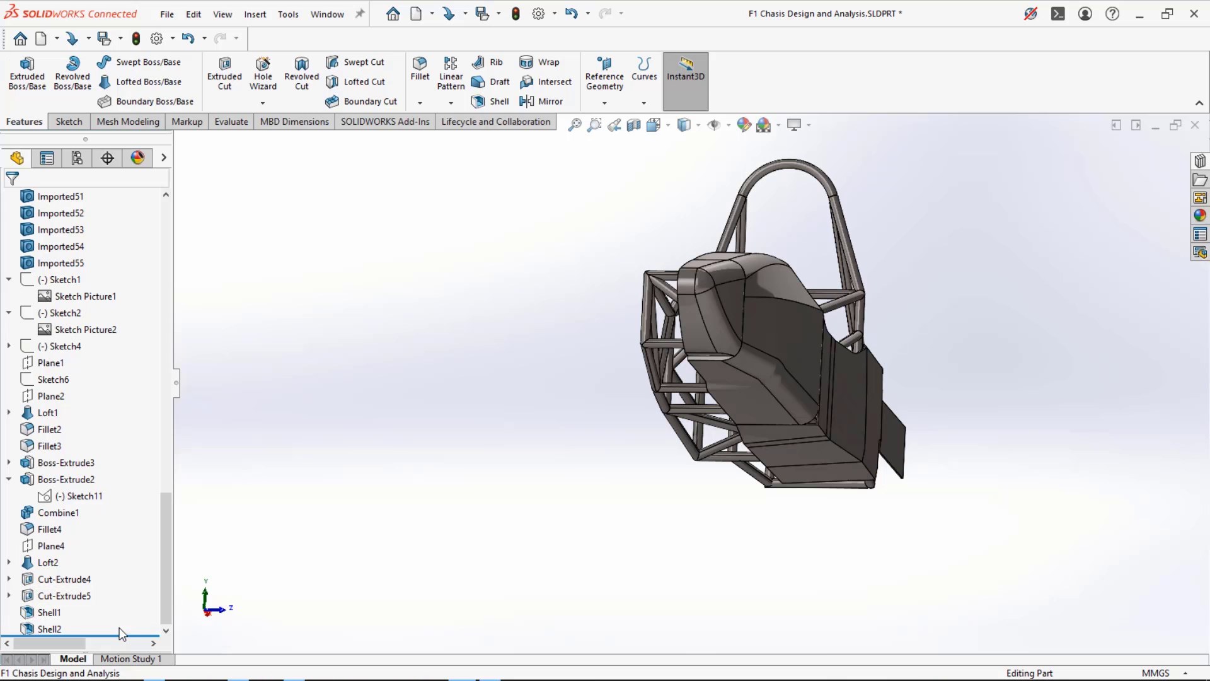
- Roll the feature history back to directly after Cut-Extrude5, before both shells
left_click_drag(129, 610, 128, 605)
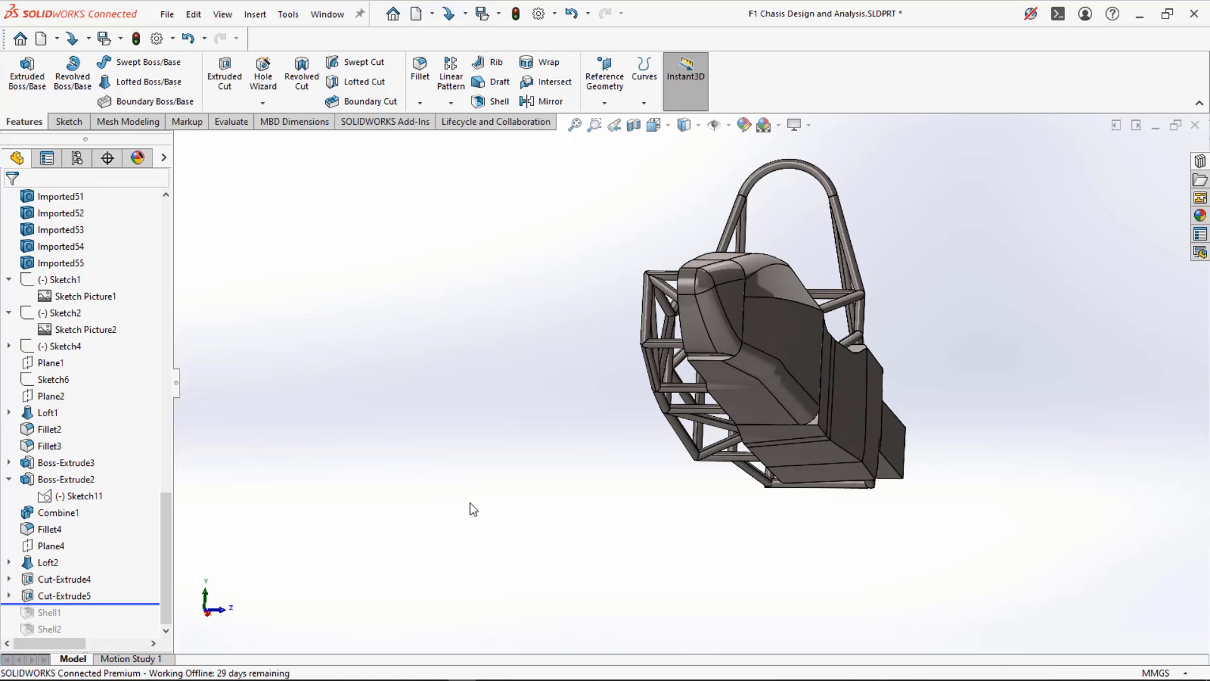
middle_click_drag(608, 512, 568, 392)
scroll(840, 414, "up", 5)
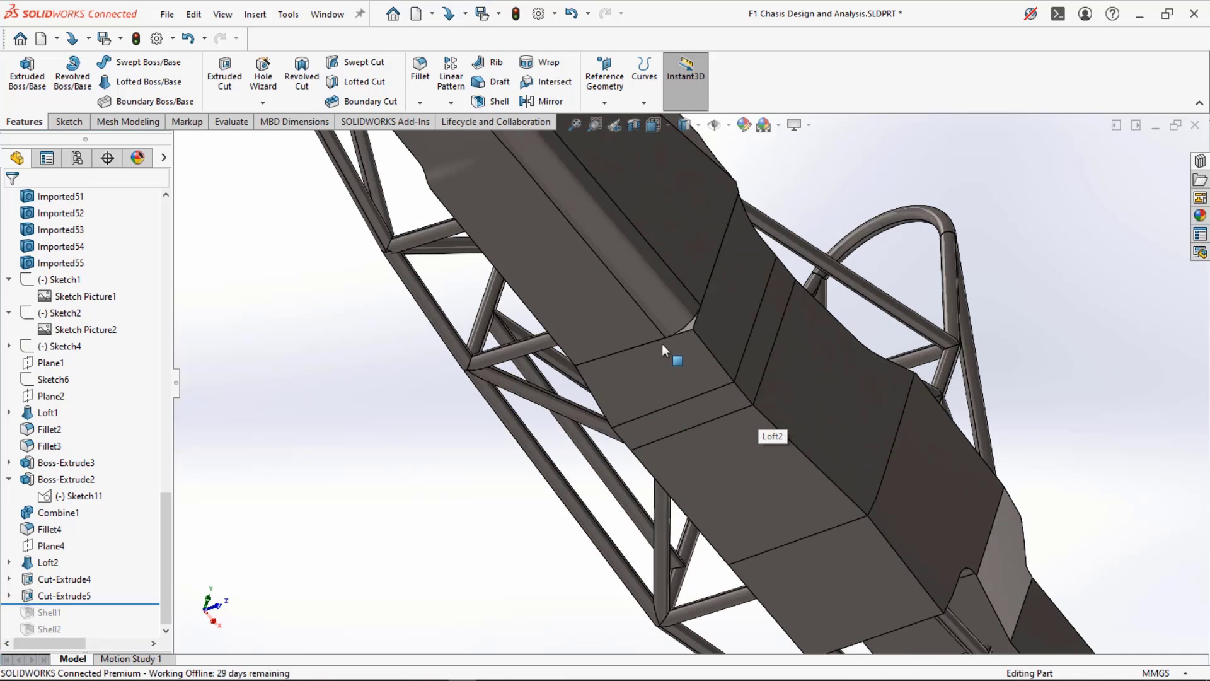
left_click(707, 346)
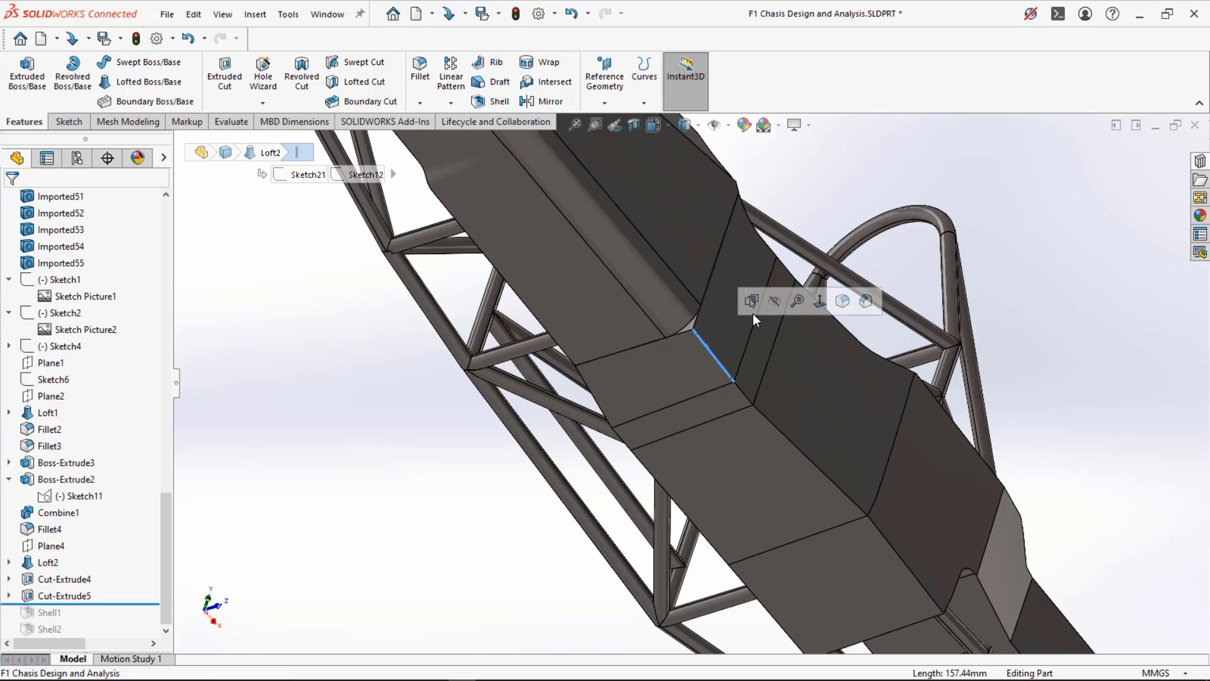
left_click(840, 302)
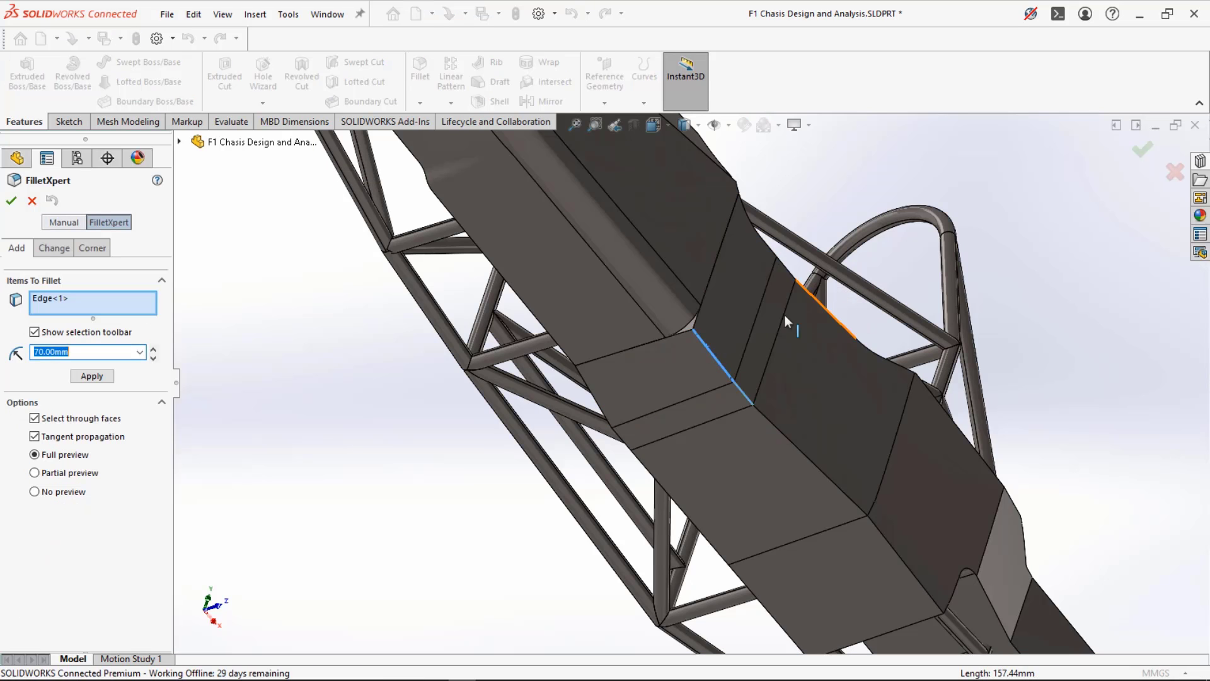
scroll(731, 403, "down", 3)
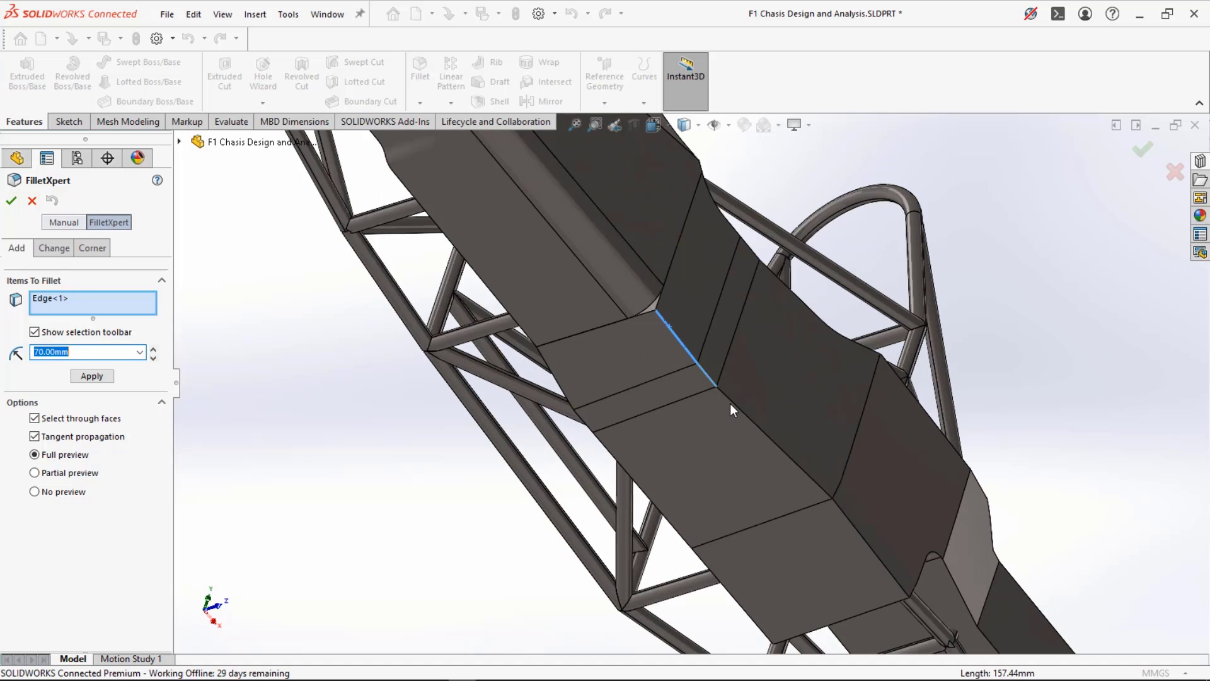
left_click(736, 403)
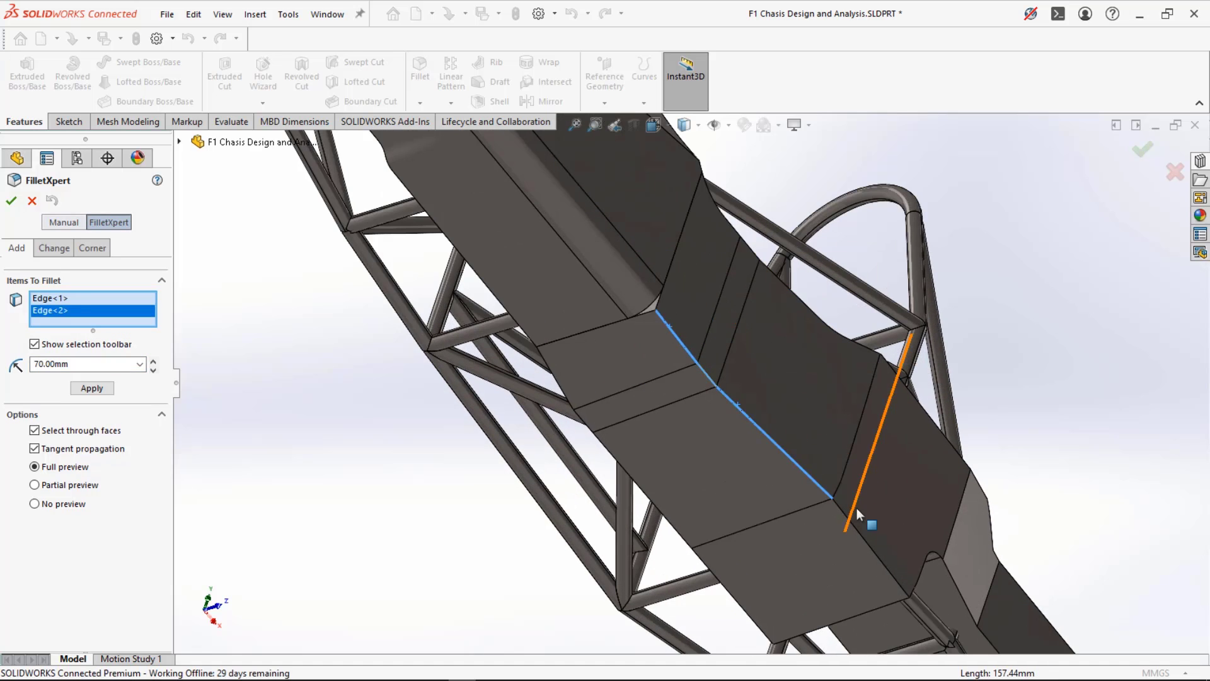
left_click(855, 531)
scroll(850, 527, "up", 5)
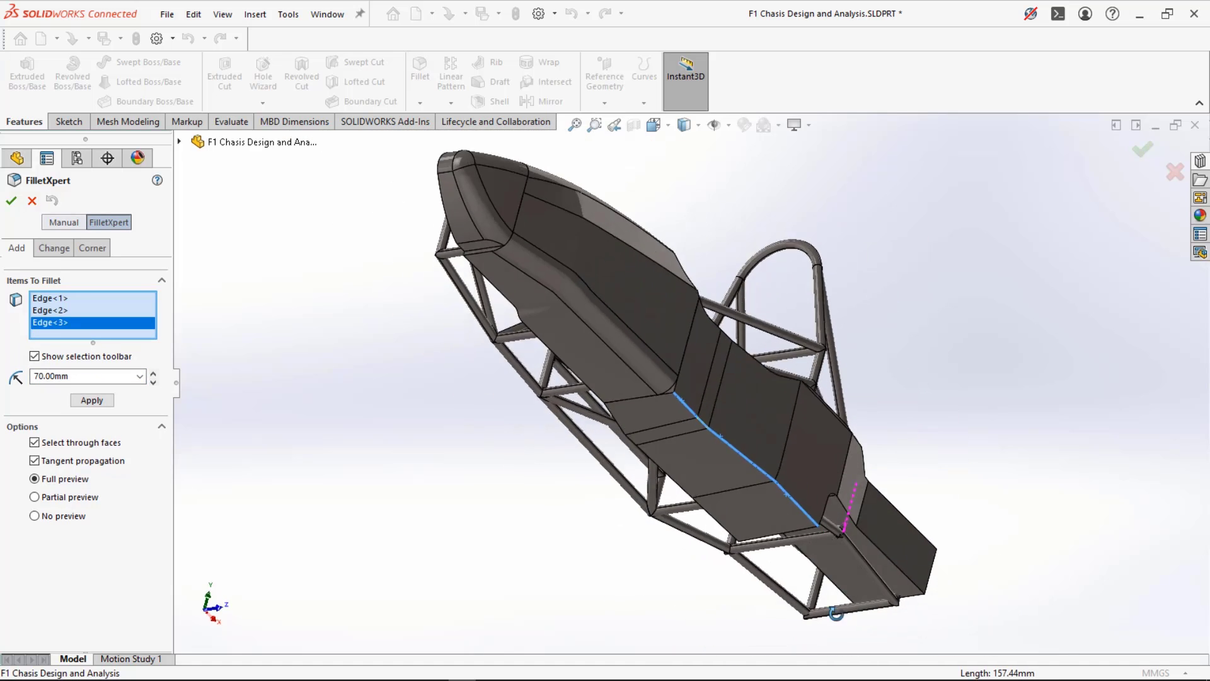
middle_click_drag(849, 526, 570, 404)
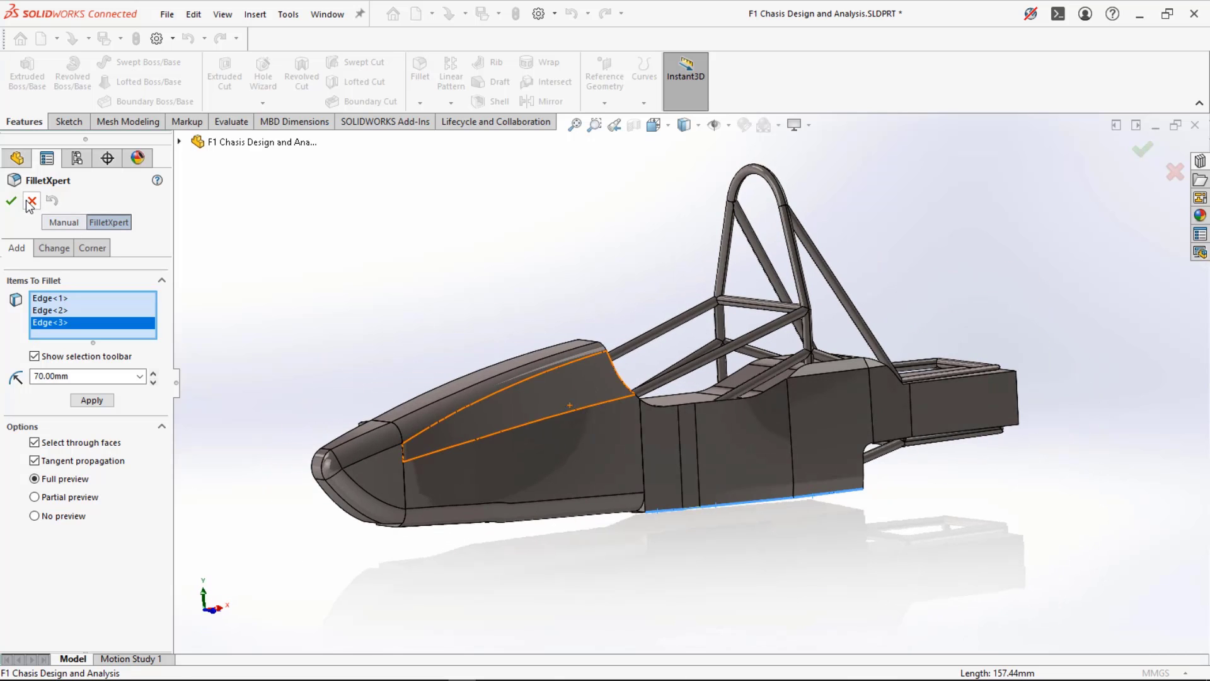
left_click(59, 226)
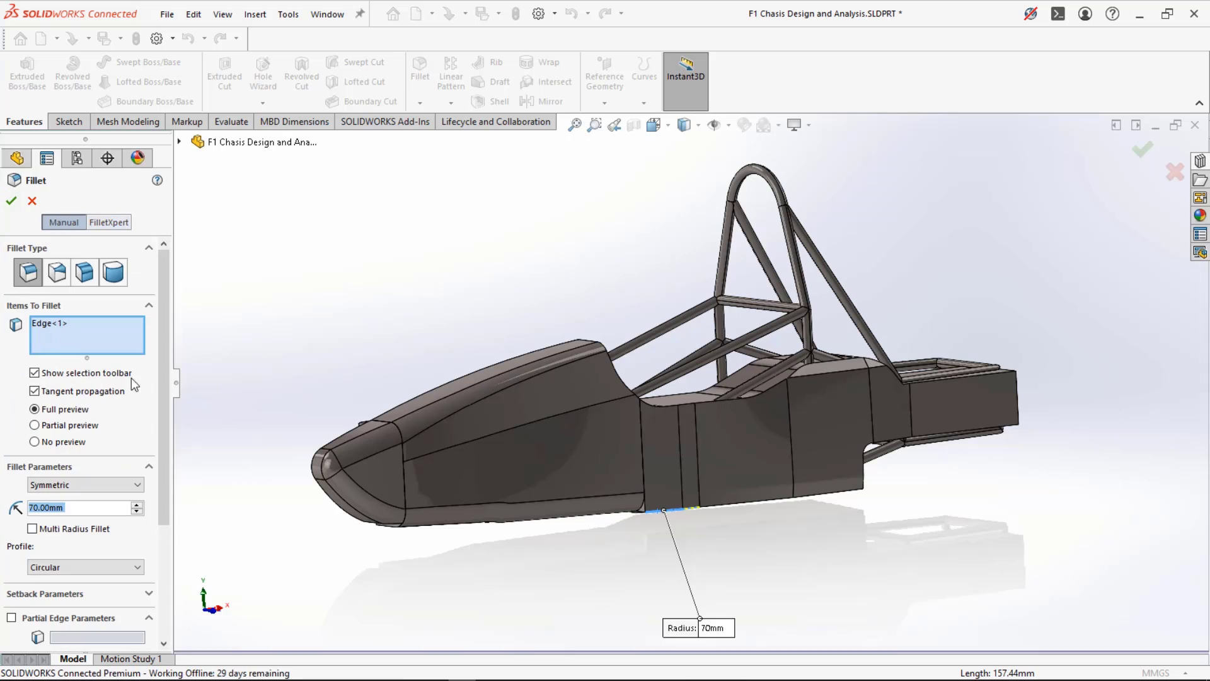
middle_click_drag(449, 477, 487, 380)
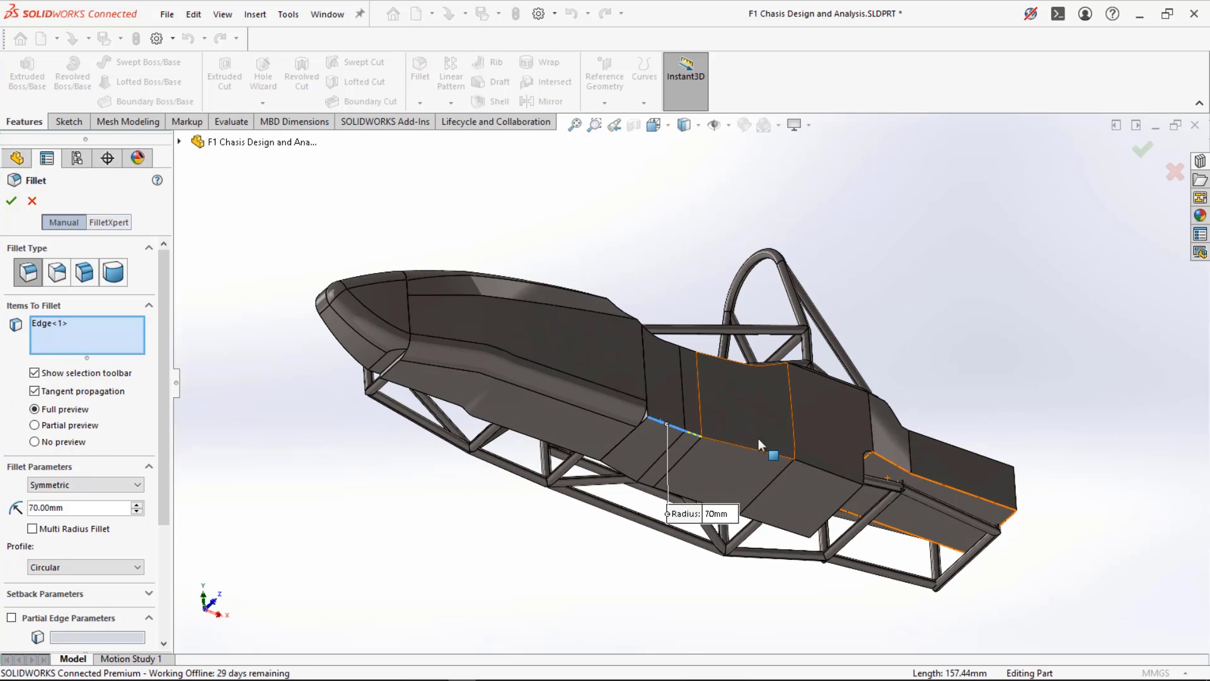
scroll(737, 435, "down", 2)
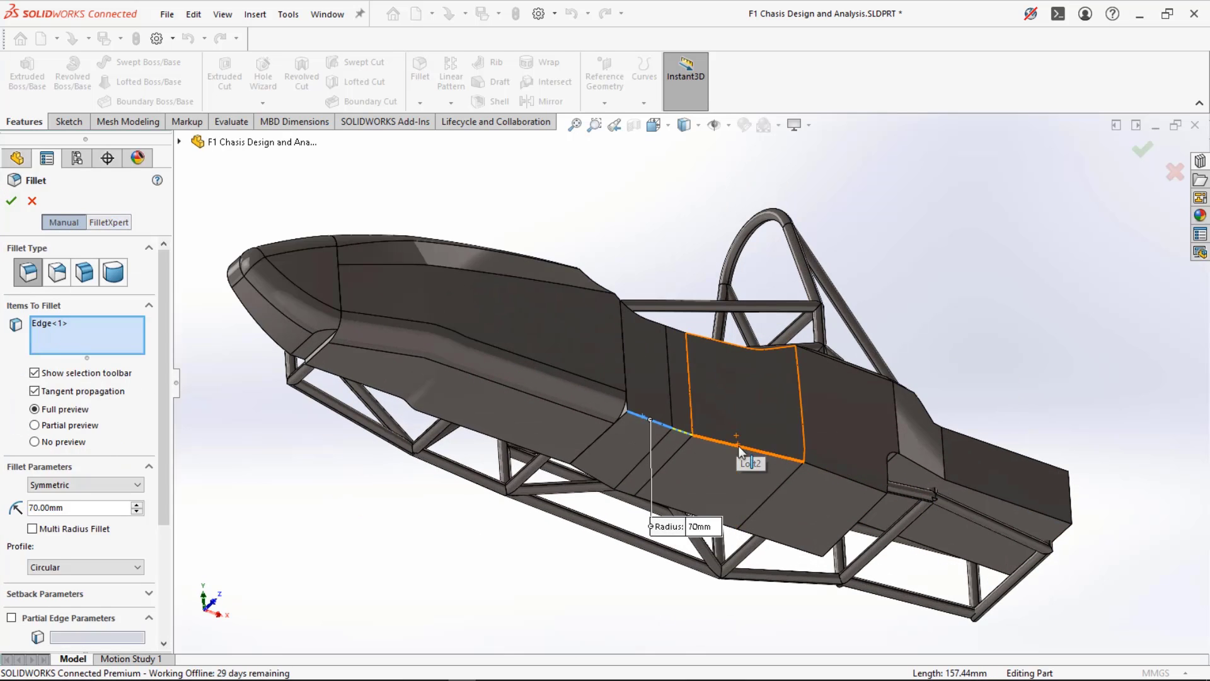
left_click(739, 445)
left_click(815, 467)
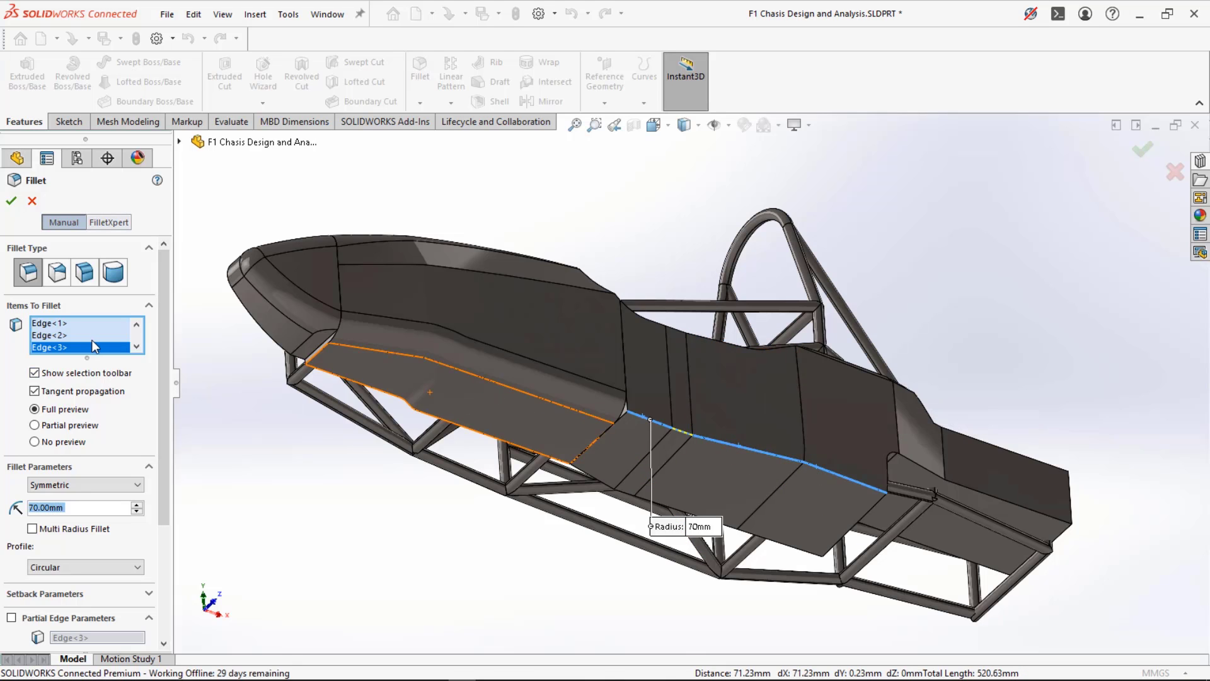
left_click(88, 282)
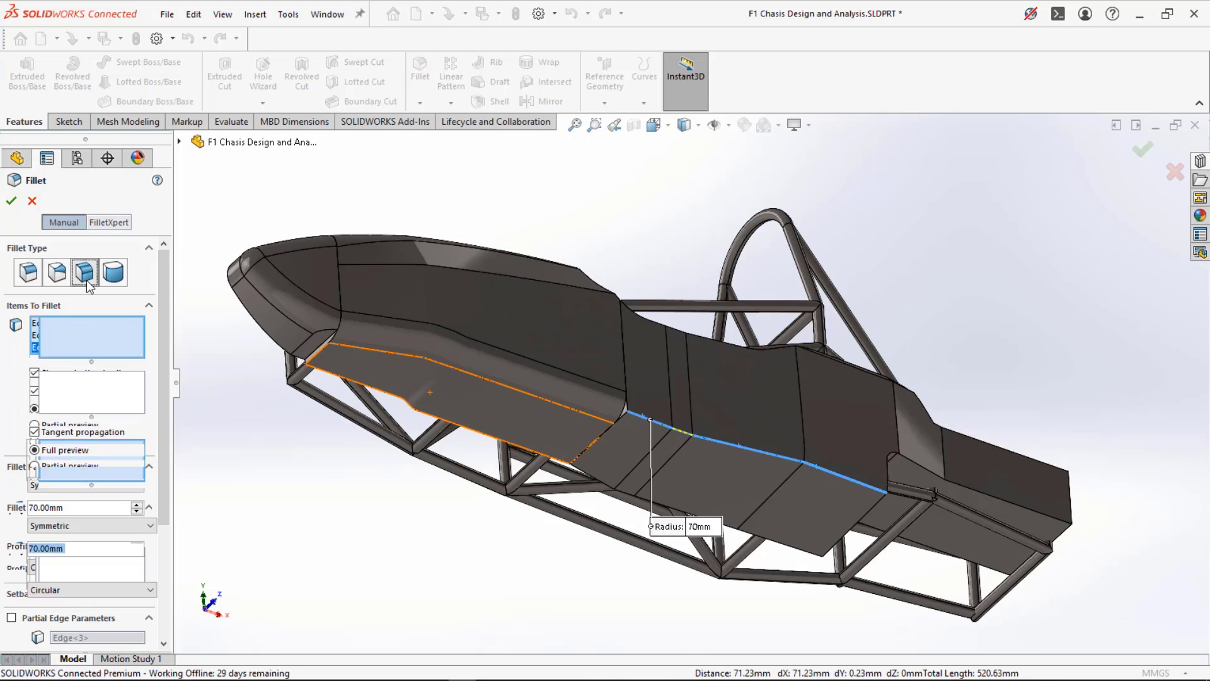
right_click(78, 344)
left_click(29, 201)
left_click(30, 201)
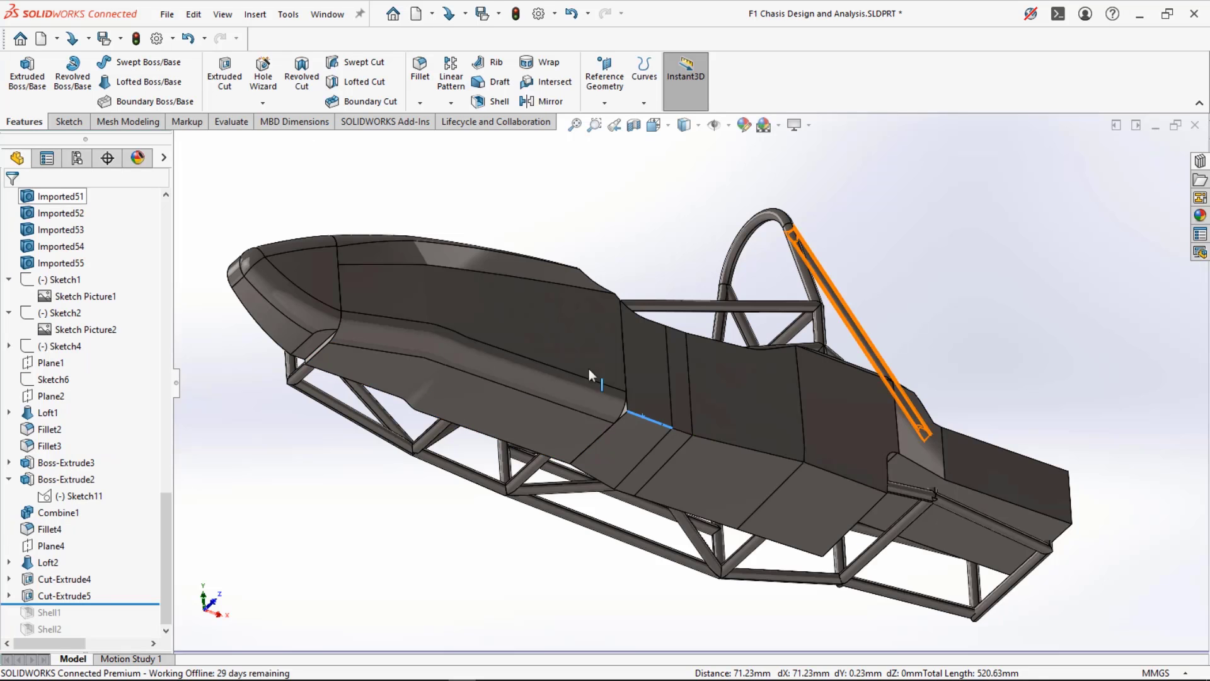
- Fillet three upright edges on the rear bodywork's side with a 70 mm symmetric radius and save the part
left_click(670, 398)
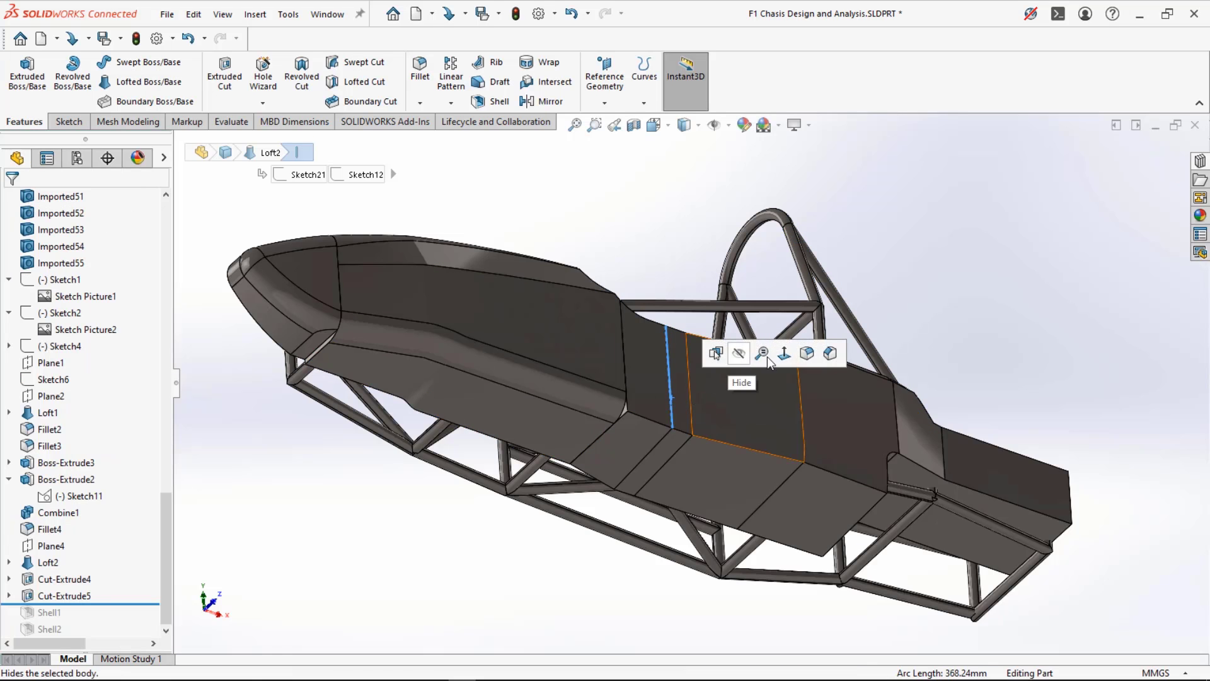
key("Return")
left_click(691, 415)
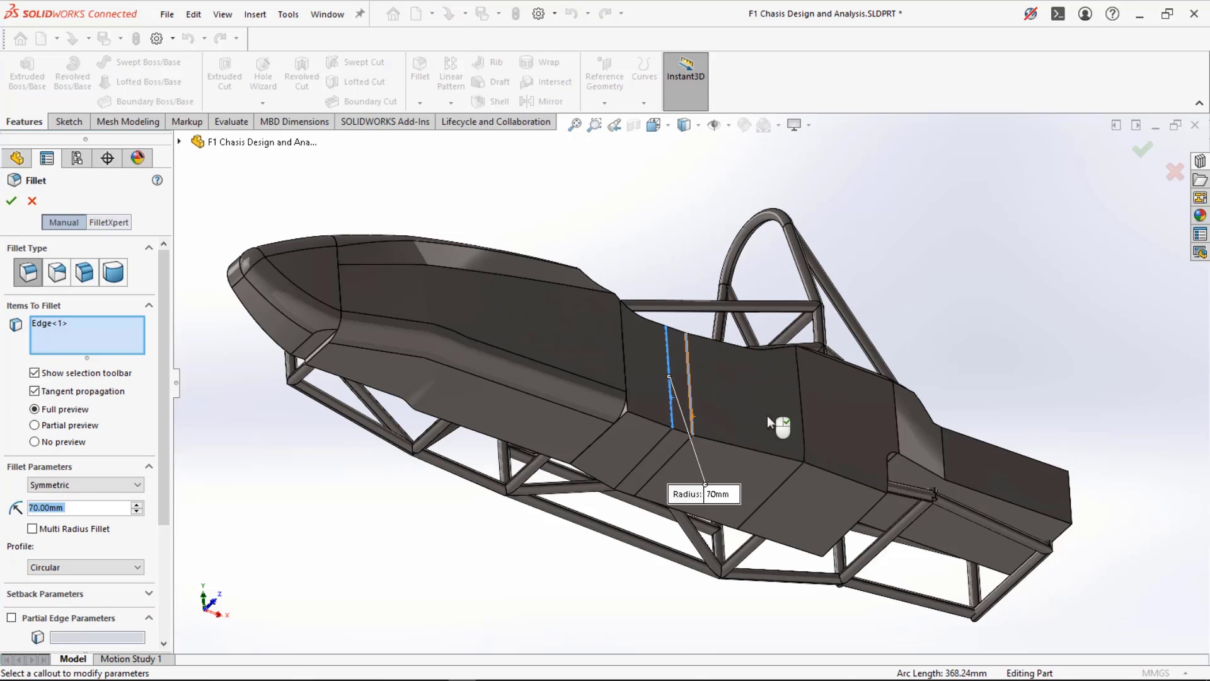
left_click(804, 419)
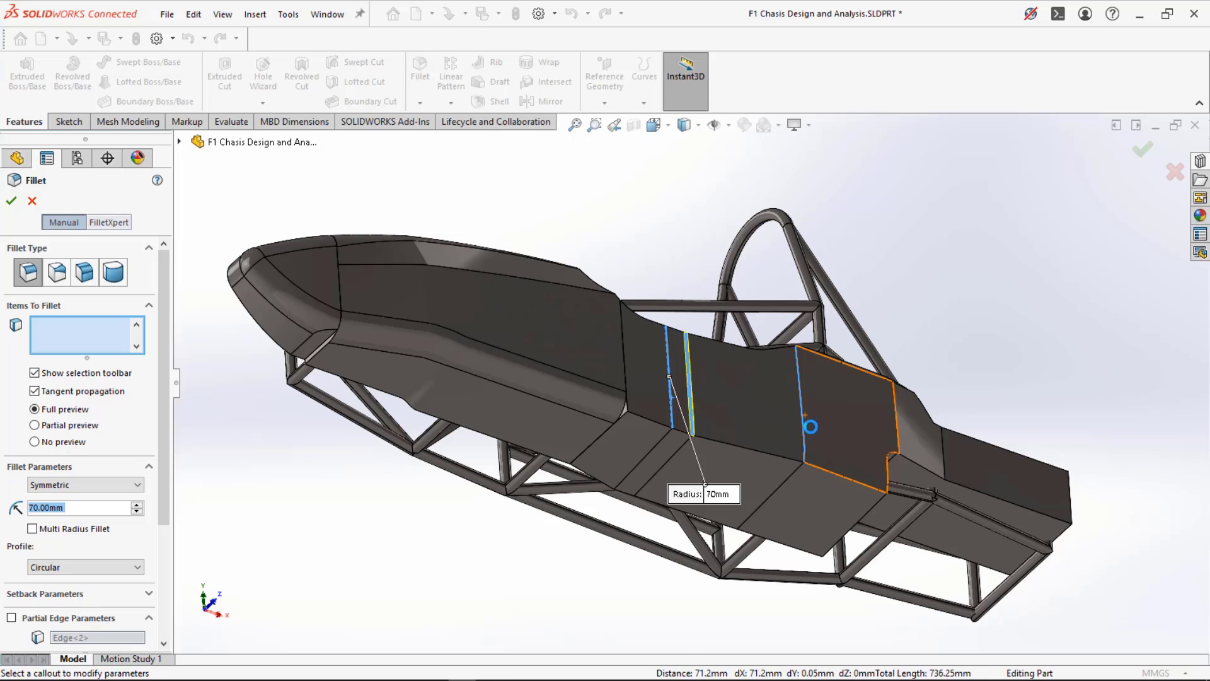
middle_click_drag(527, 403, 498, 397)
middle_click_drag(794, 361, 776, 404)
scroll(759, 454, "down", 3)
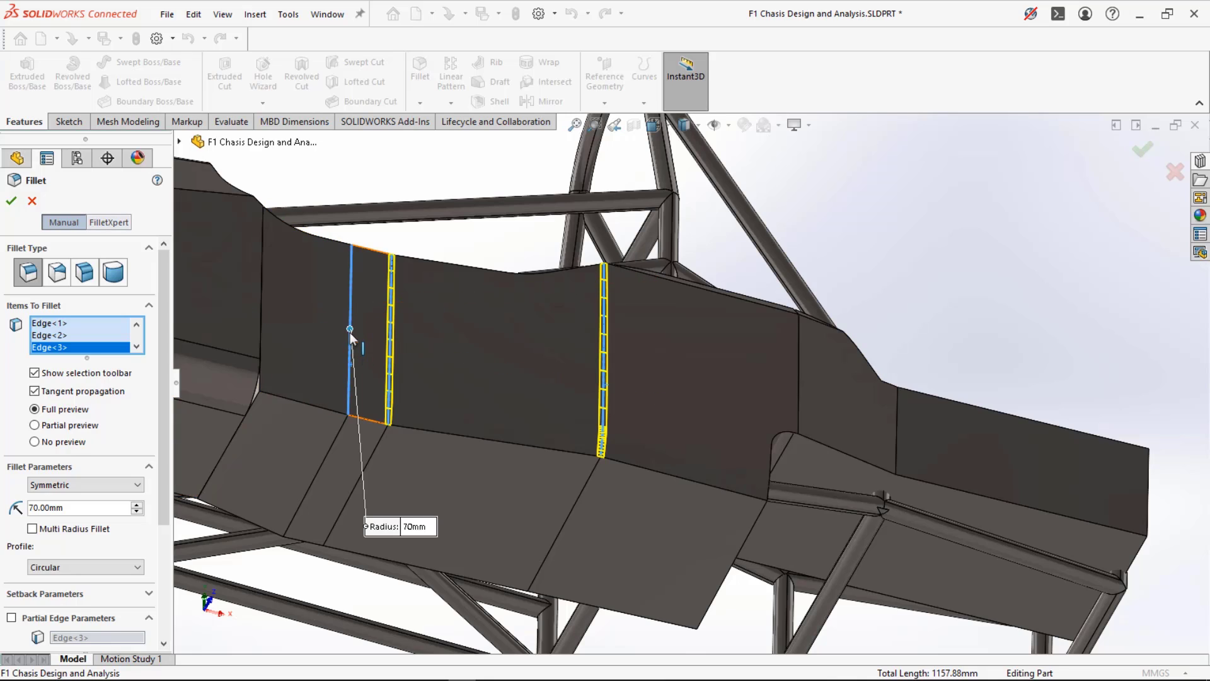
middle_click_drag(349, 332, 332, 373)
scroll(370, 265, "down", 2)
middle_click_drag(370, 264, 434, 157)
scroll(375, 468, "down", 2)
scroll(375, 468, "up", 3)
middle_click_drag(376, 469, 331, 560)
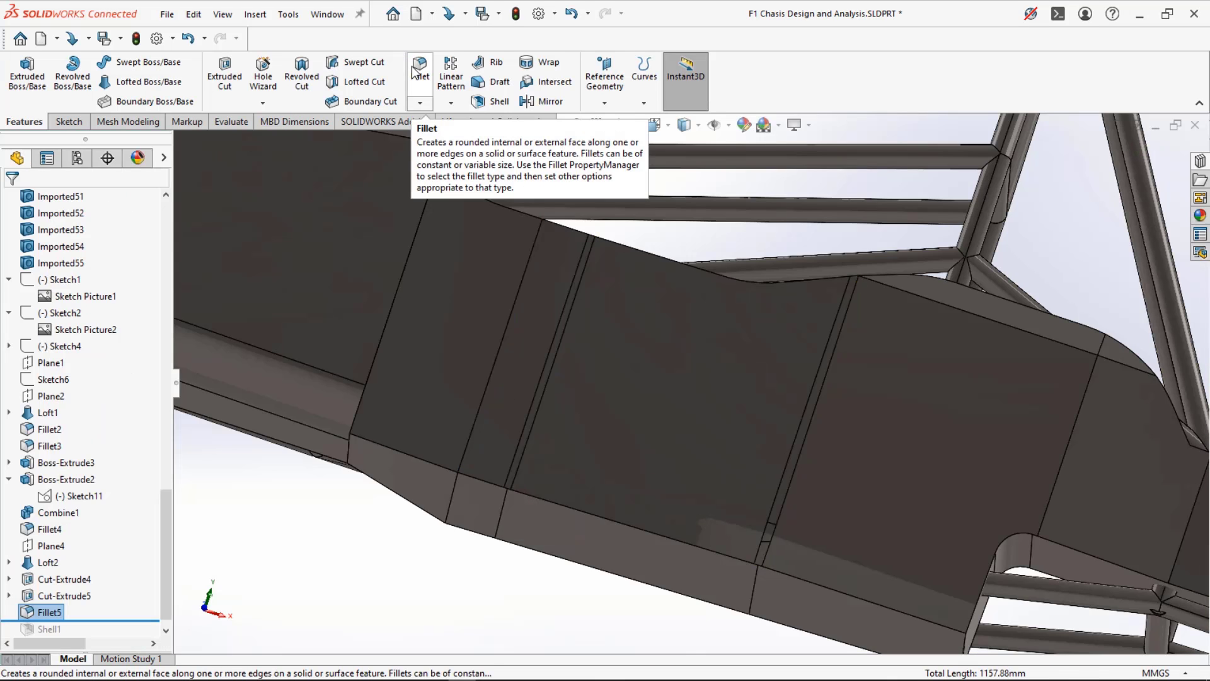
key("ctrl+s")
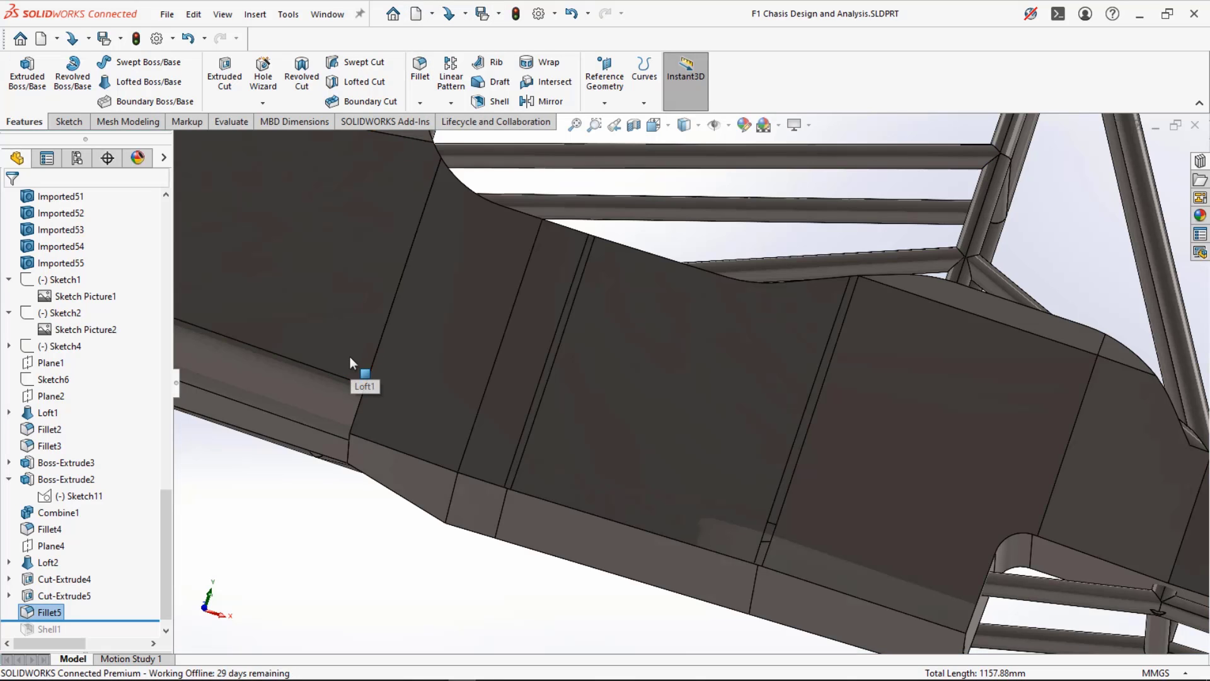
- Examine the filleted side edges and the remaining sharp edges of the rear bodywork beside the cockpit
middle_click_drag(340, 470, 548, 412)
middle_click_drag(570, 304, 548, 340)
scroll(610, 267, "down", 3)
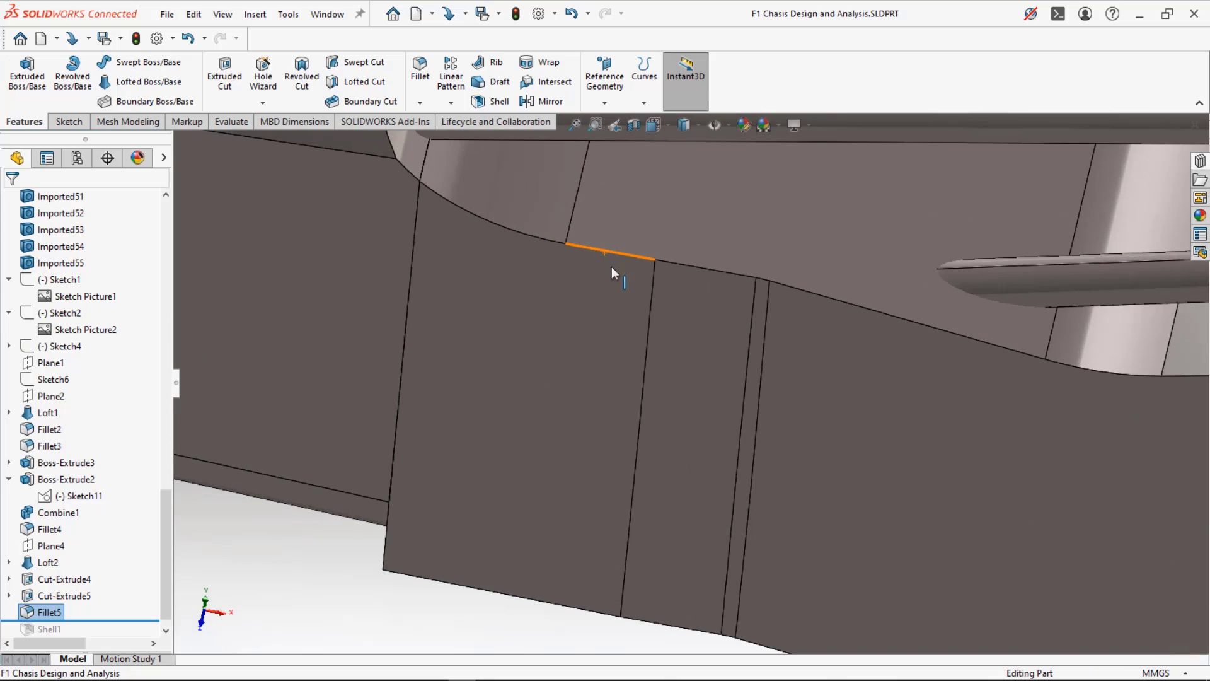
left_click(652, 284)
scroll(567, 384, "up", 3)
left_click(577, 489)
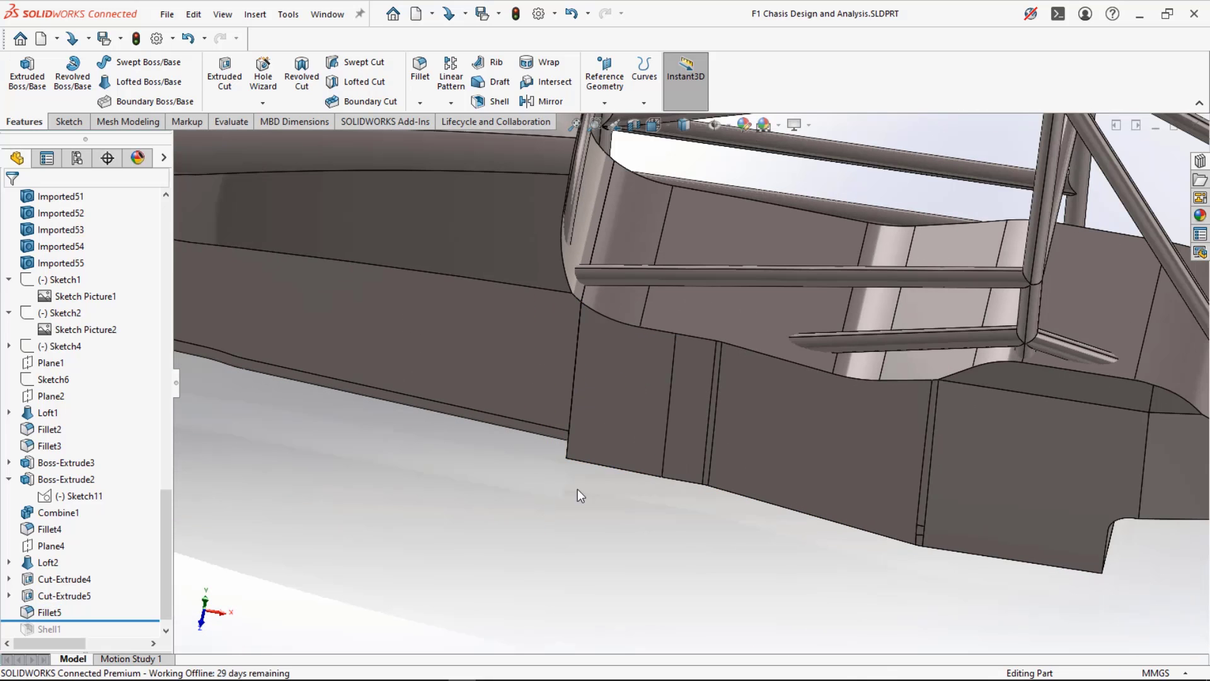
- Fillet the two lower outer edges along the rear bodywork's side with a 70 mm symmetric radius
left_click(608, 468)
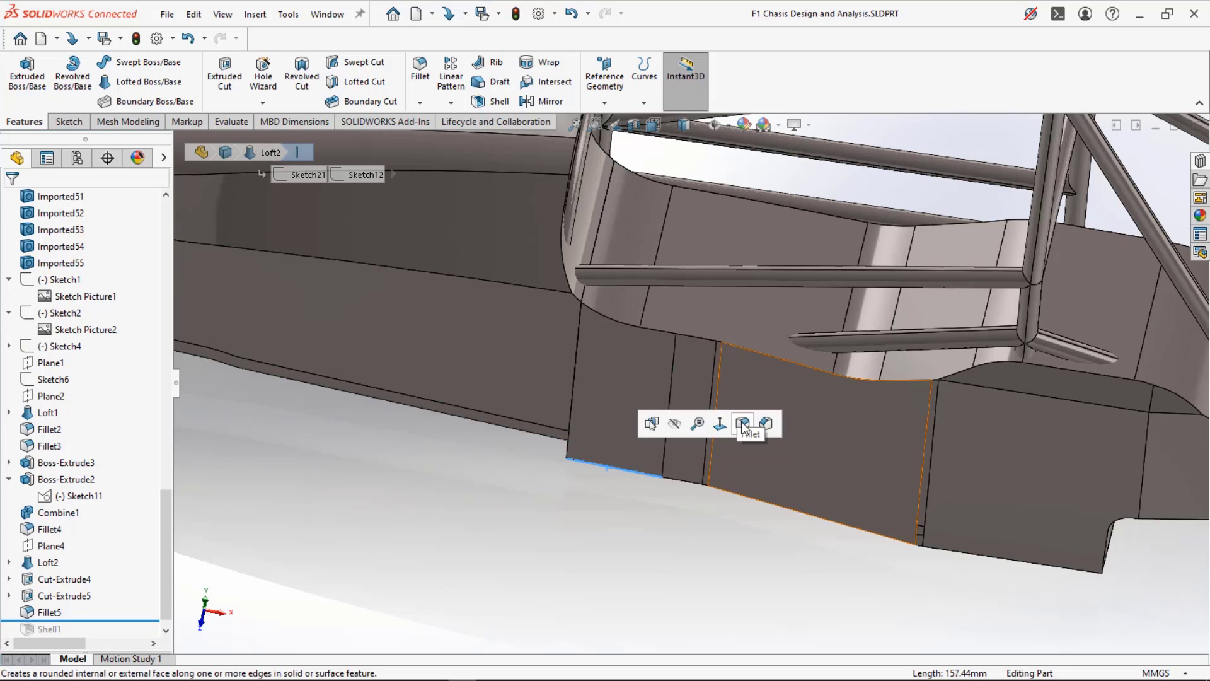
middle_click_drag(538, 508, 574, 316)
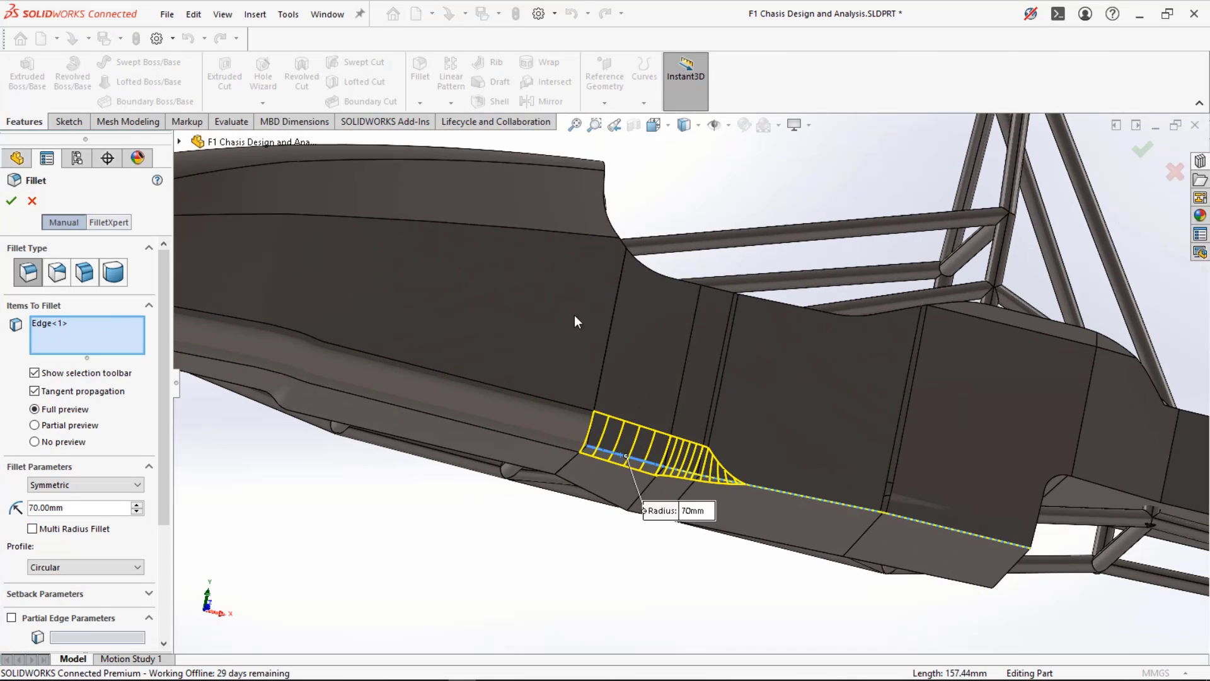
middle_click_drag(685, 552, 741, 511)
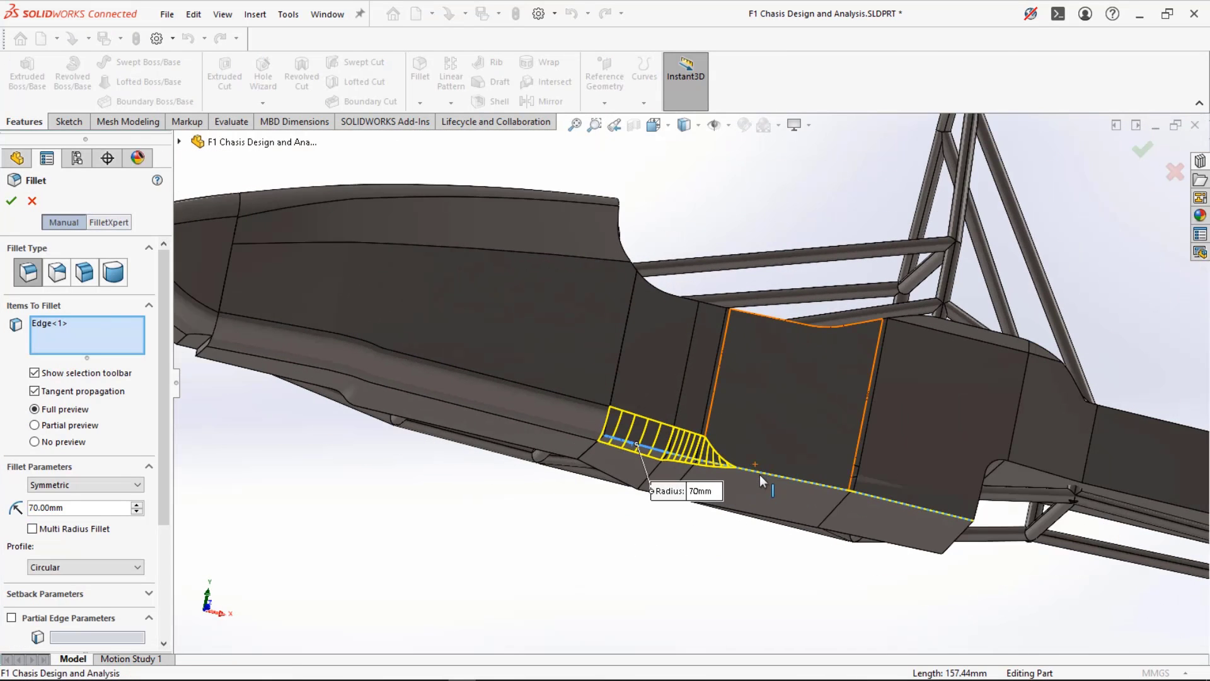
left_click(798, 479)
scroll(732, 527, "up", 2)
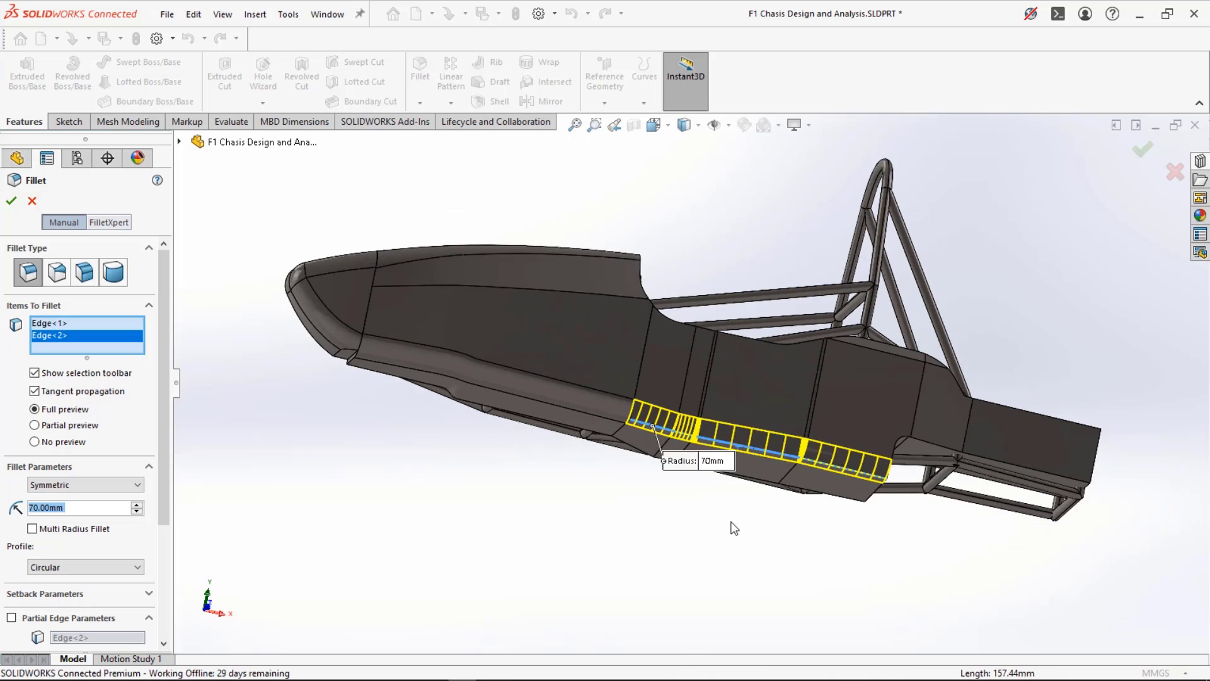
mouse_move(732, 527)
middle_mouse_down()
mouse_move(761, 442)
mouse_move(755, 522)
middle_mouse_up()
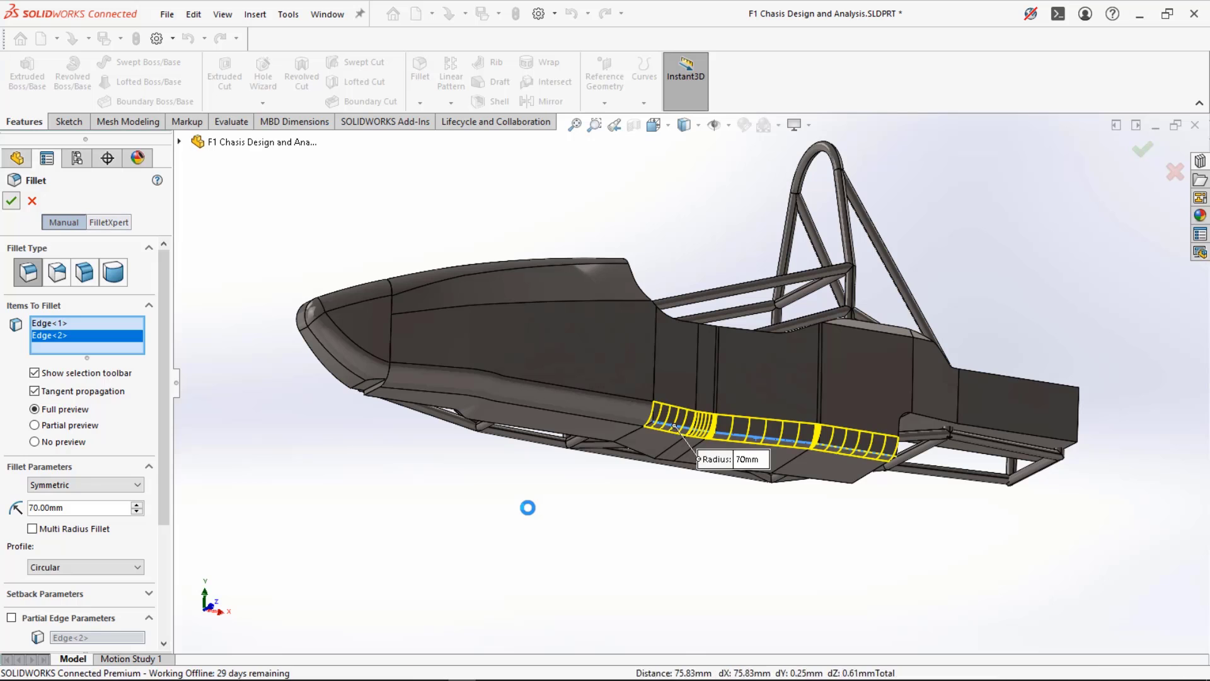
middle_click_drag(589, 510, 693, 404)
- Examine the lower-edge fillet where it crosses the upright fillets, and review the whole bodywork from the front view
left_click(782, 331)
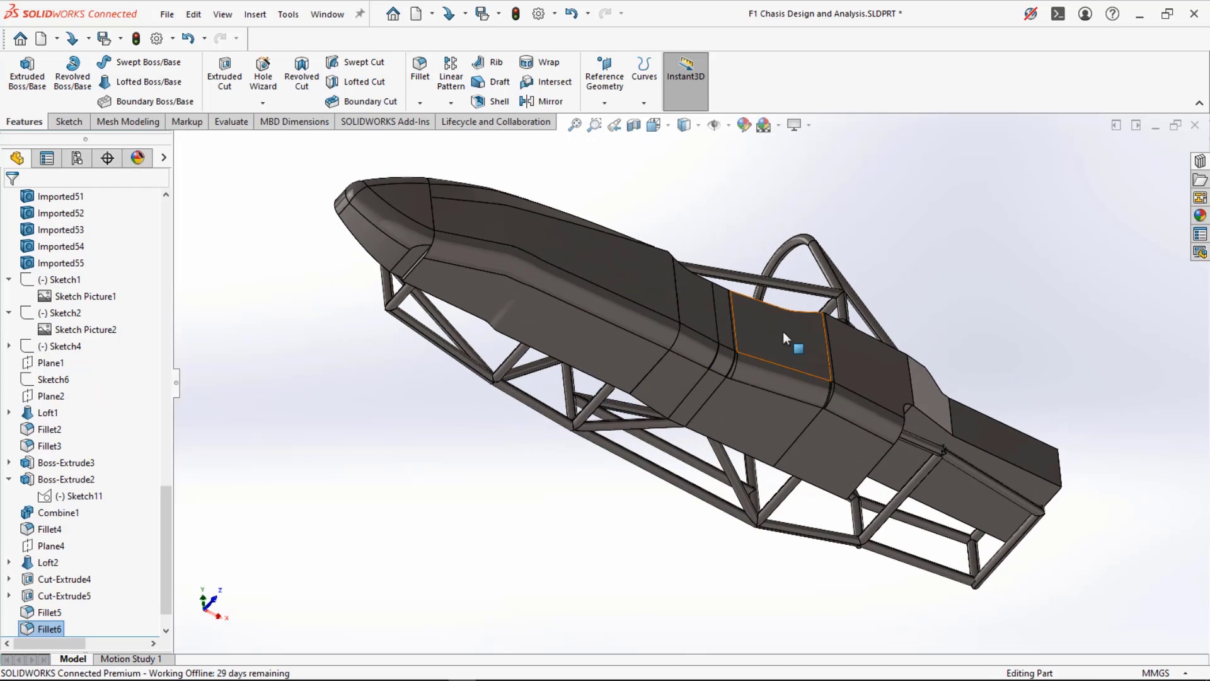
scroll(736, 457, "down", 6)
scroll(589, 366, "down", 5)
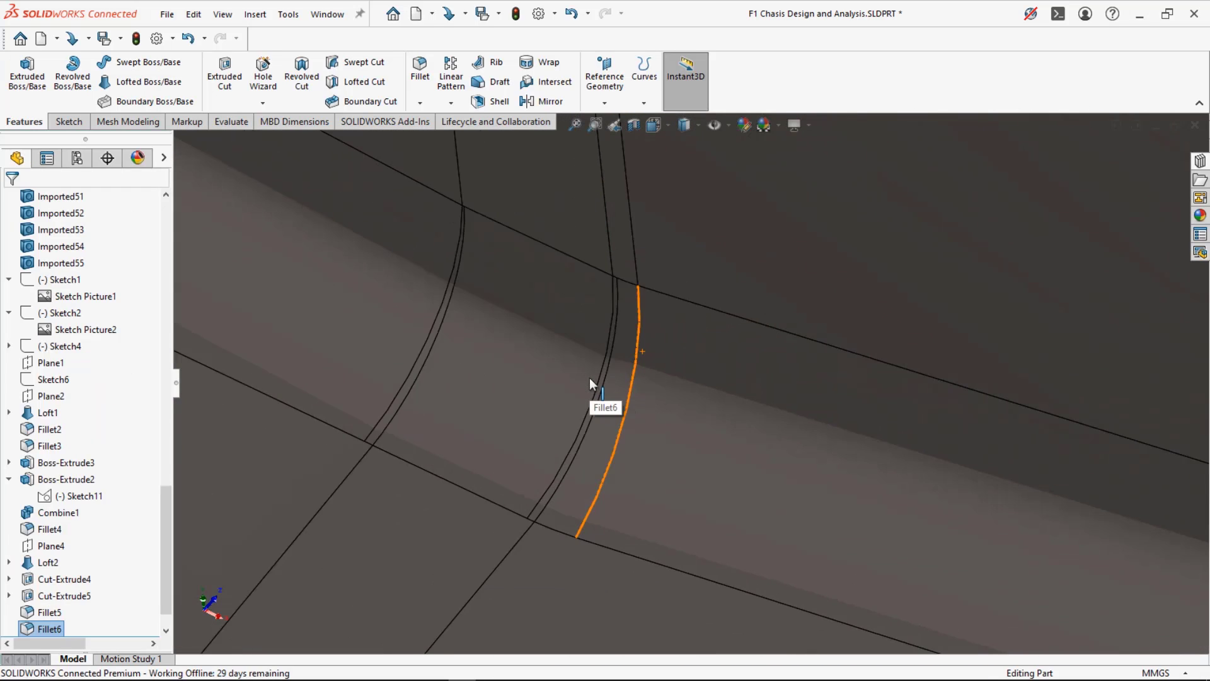
scroll(588, 380, "up", 8)
scroll(588, 380, "up", 4)
middle_click_drag(589, 380, 512, 483)
scroll(577, 470, "up", 3)
key("ctrl+1")
scroll(82, 482, "down", 1)
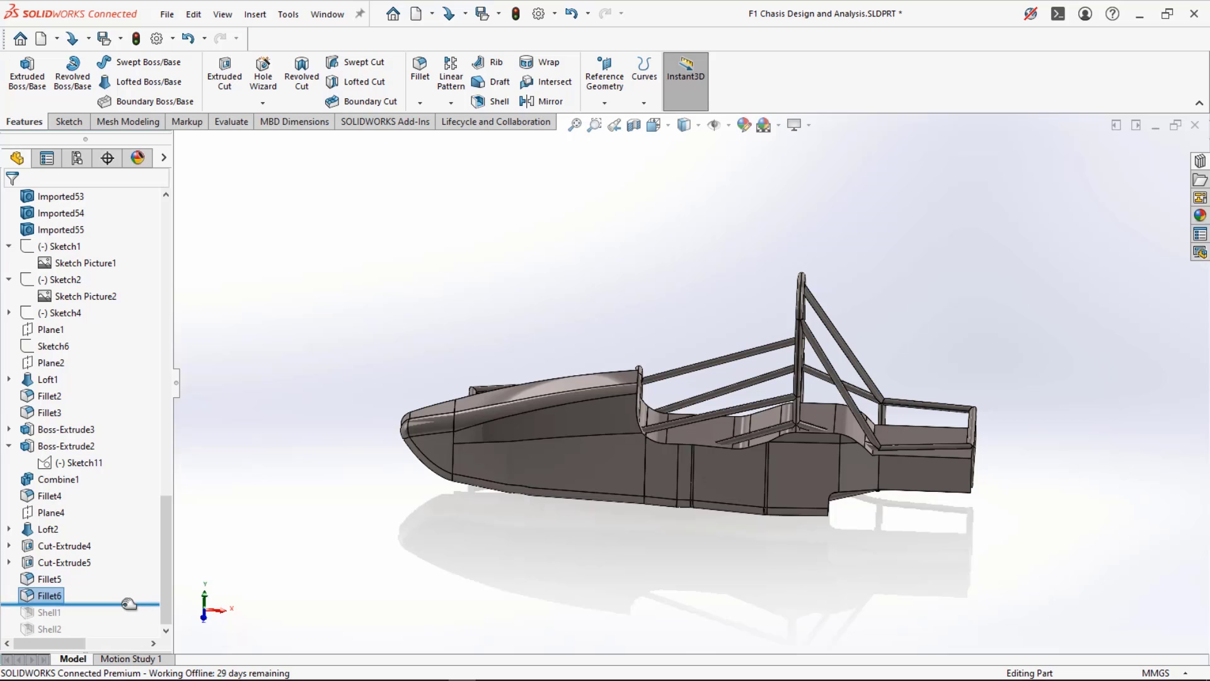
- Roll the feature history forward past both shells and open Shell1 for editing
left_click_drag(129, 603, 132, 634)
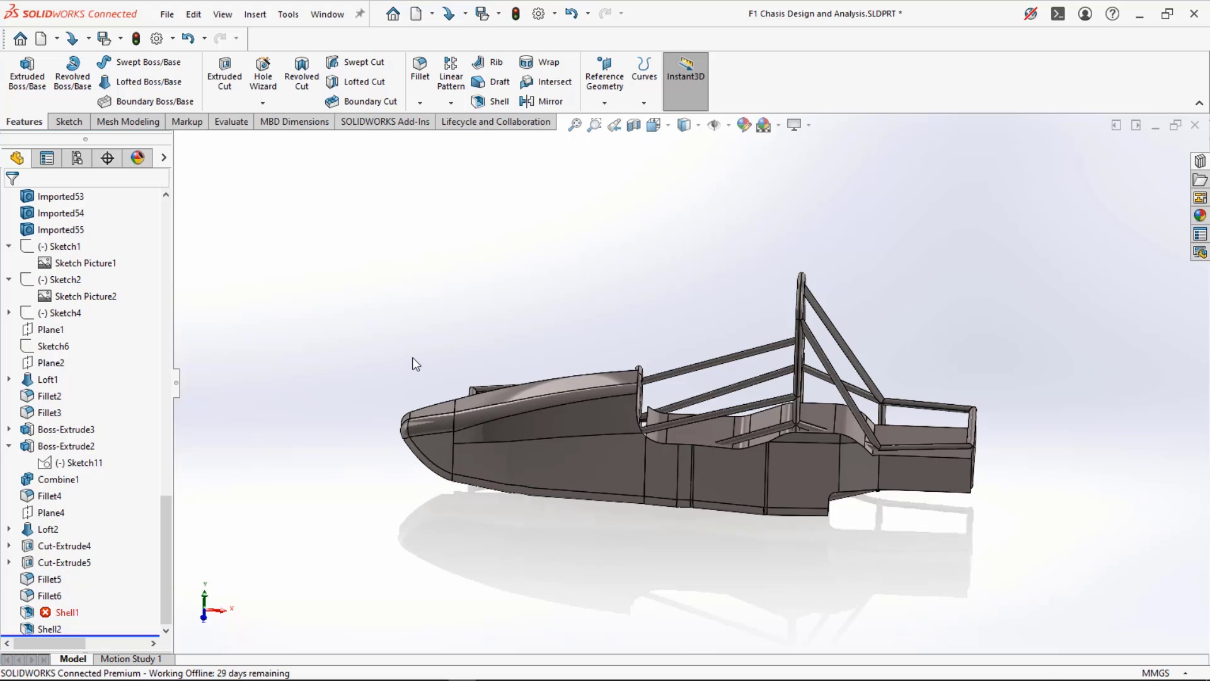
middle_click_drag(416, 365, 240, 449)
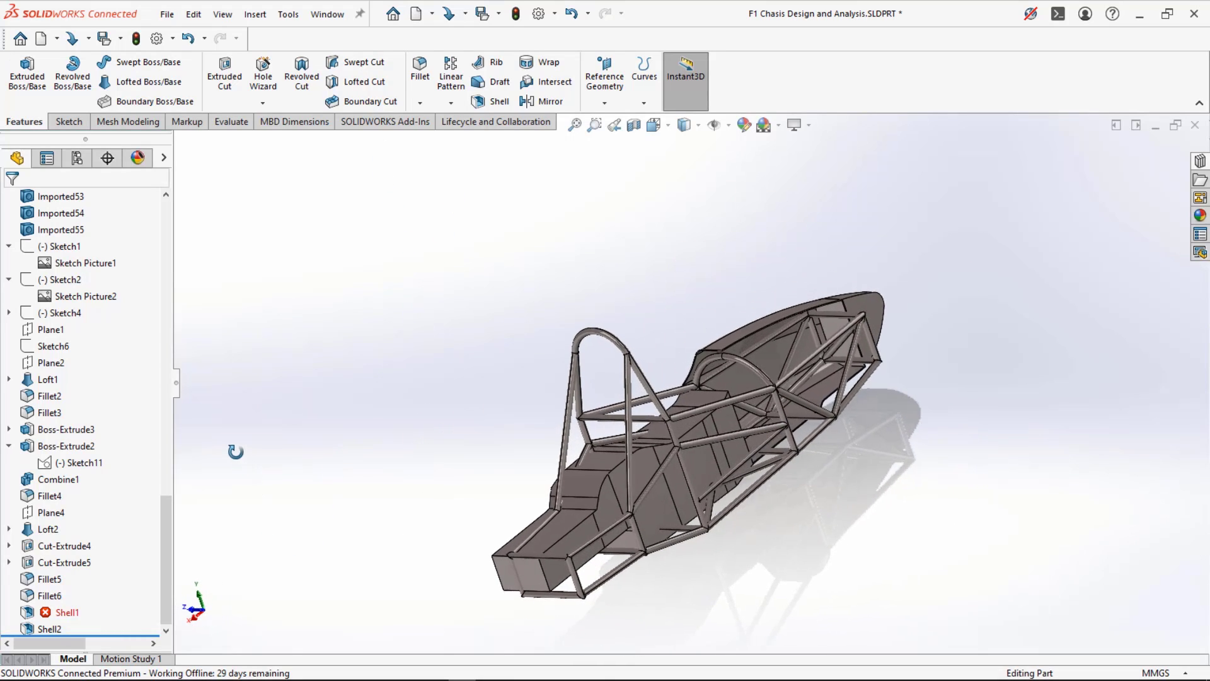
left_click(52, 611)
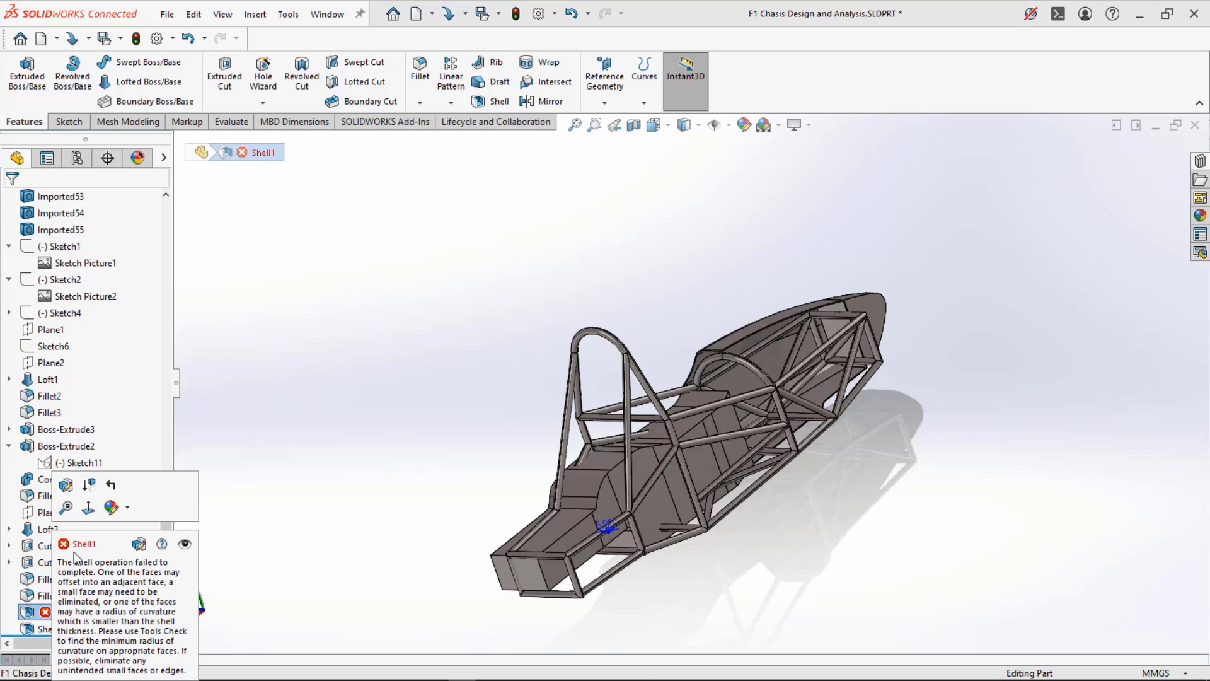
left_click(66, 485)
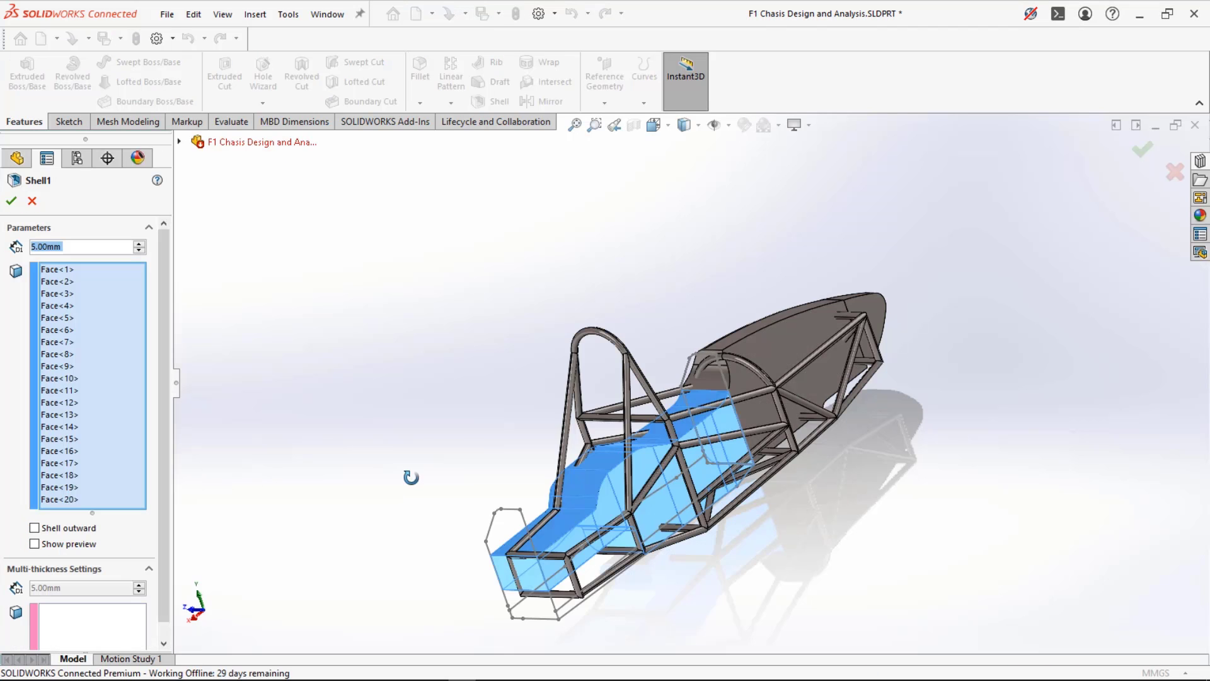
- Add one more rear bodywork face near the underside to the faces removed by Shell1 and apply the edit
middle_click_drag(411, 478, 534, 361)
scroll(883, 469, "down", 4)
middle_click_drag(791, 449, 624, 454)
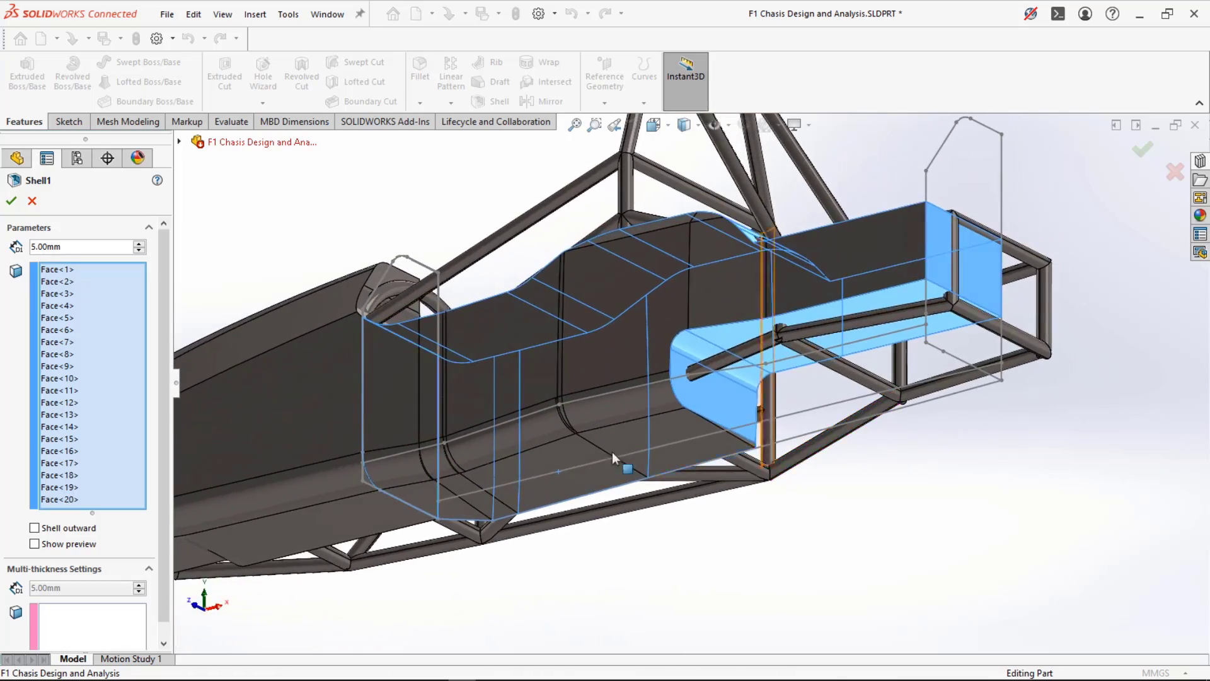
scroll(611, 452, "down", 3)
scroll(573, 415, "up", 2)
middle_click_drag(574, 415, 488, 425)
scroll(438, 496, "up", 3)
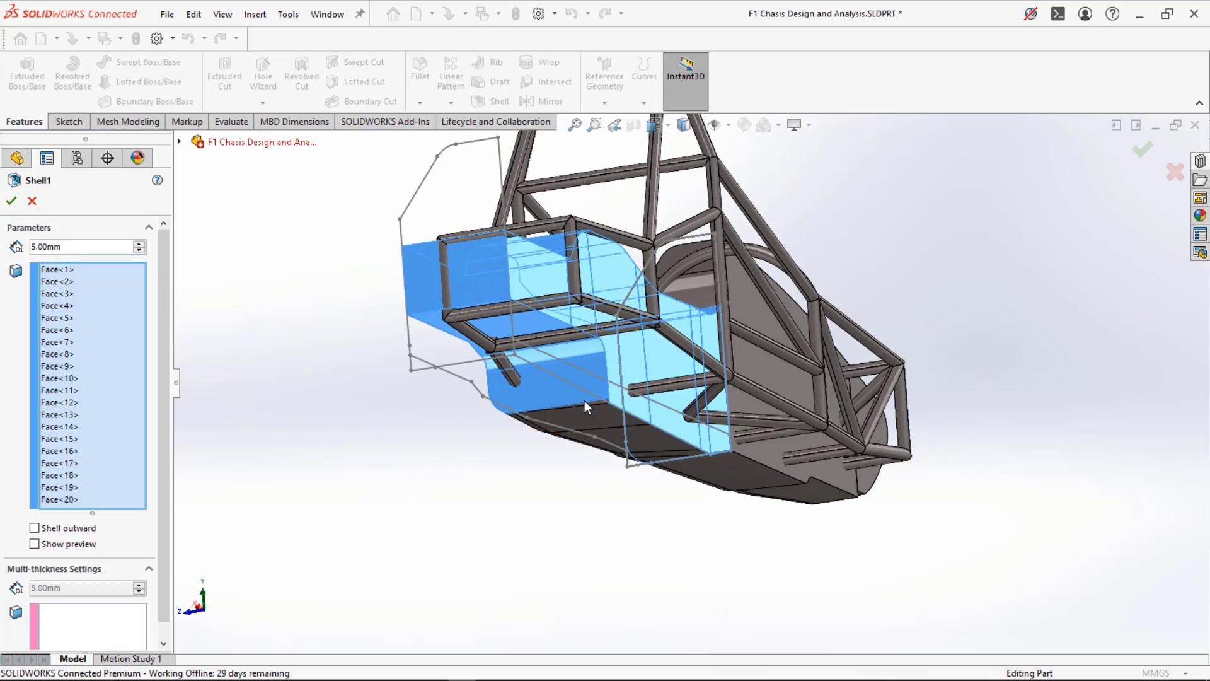
scroll(631, 408, "down", 4)
left_click(668, 383)
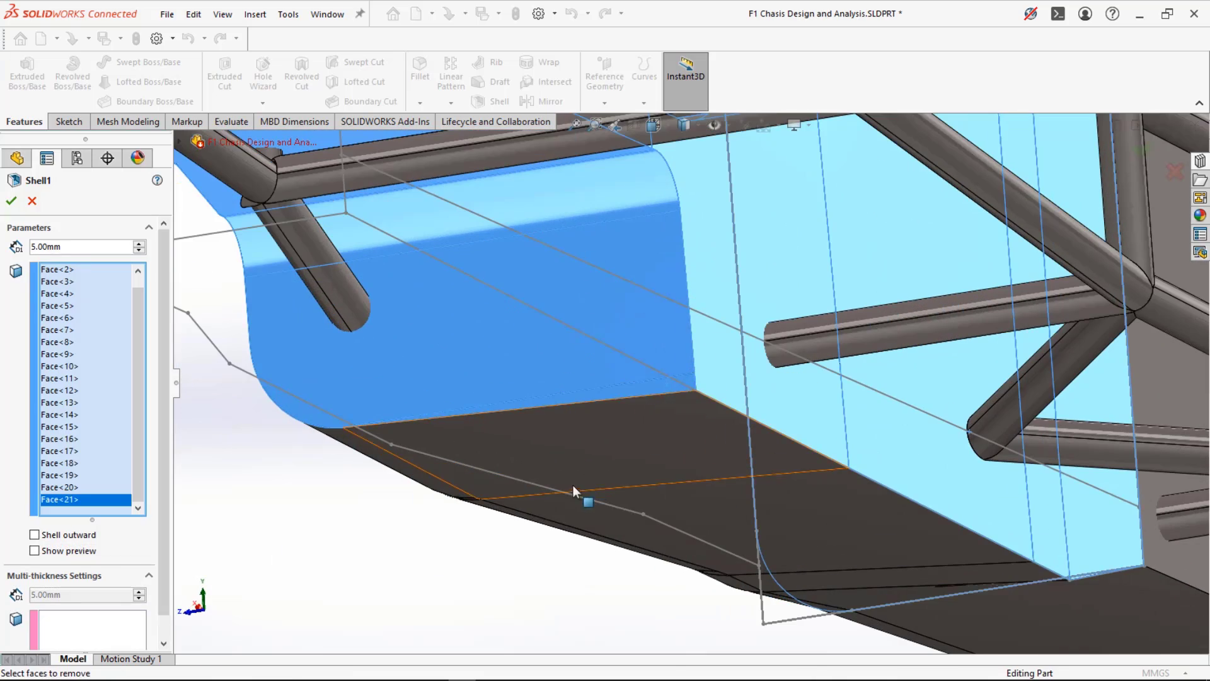
middle_click_drag(573, 485, 575, 466)
middle_click_drag(502, 516, 845, 502)
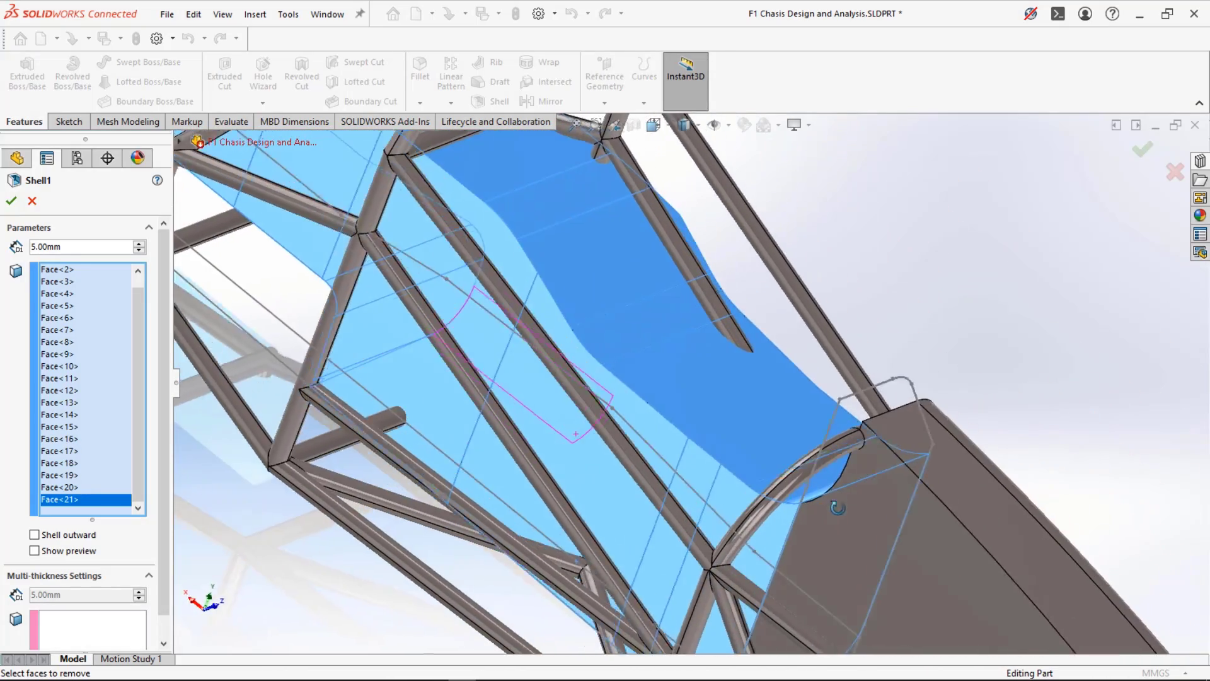
scroll(595, 378, "up", 1)
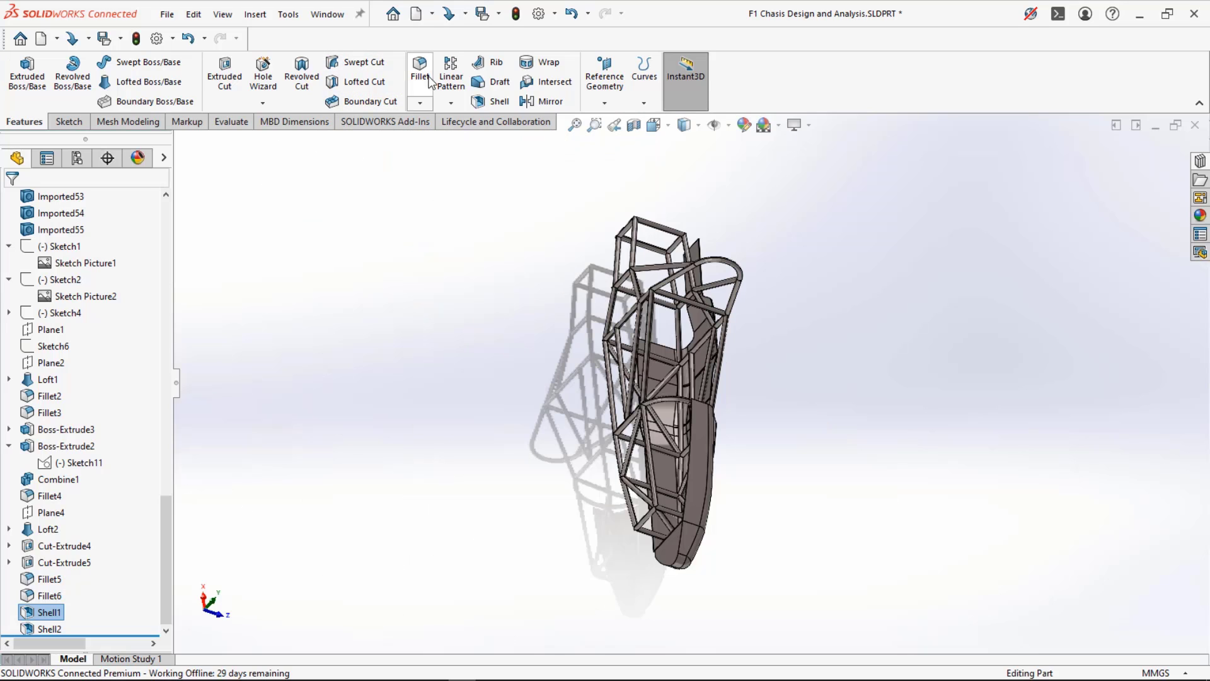
- Start a mirror about the Front Plane and clear Shell1 from the features to mirror
left_click(534, 103)
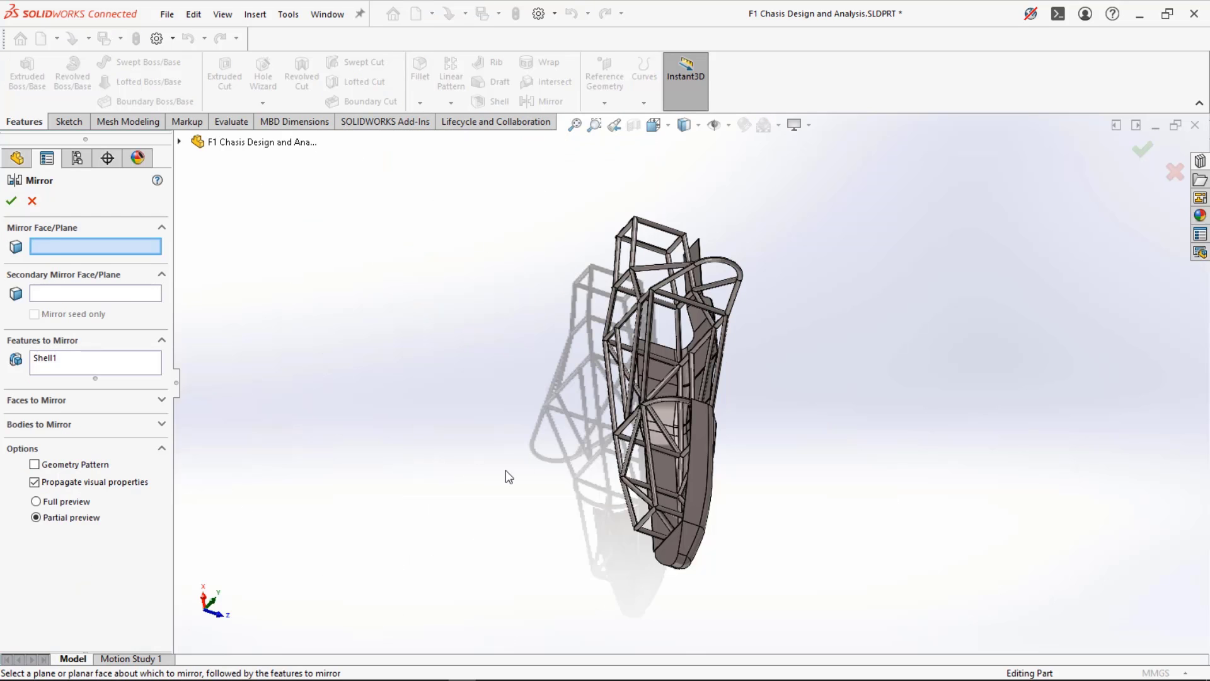
scroll(587, 510, "down", 3)
middle_click_drag(663, 509, 643, 360)
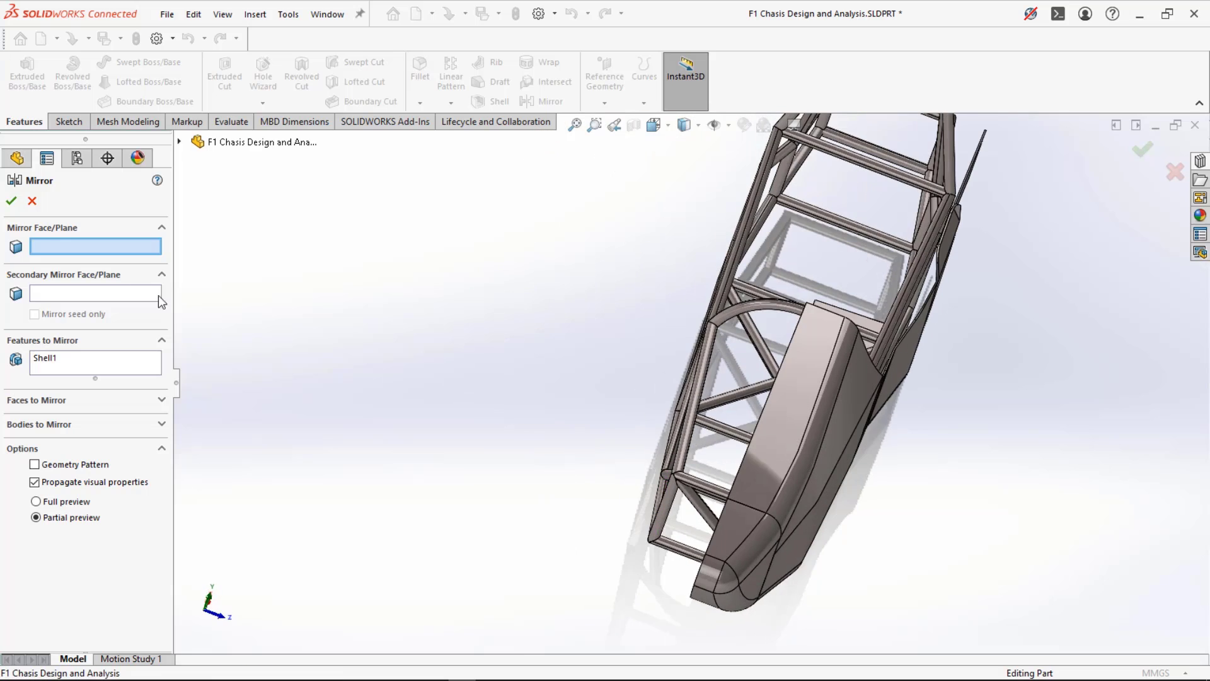
left_click(179, 141)
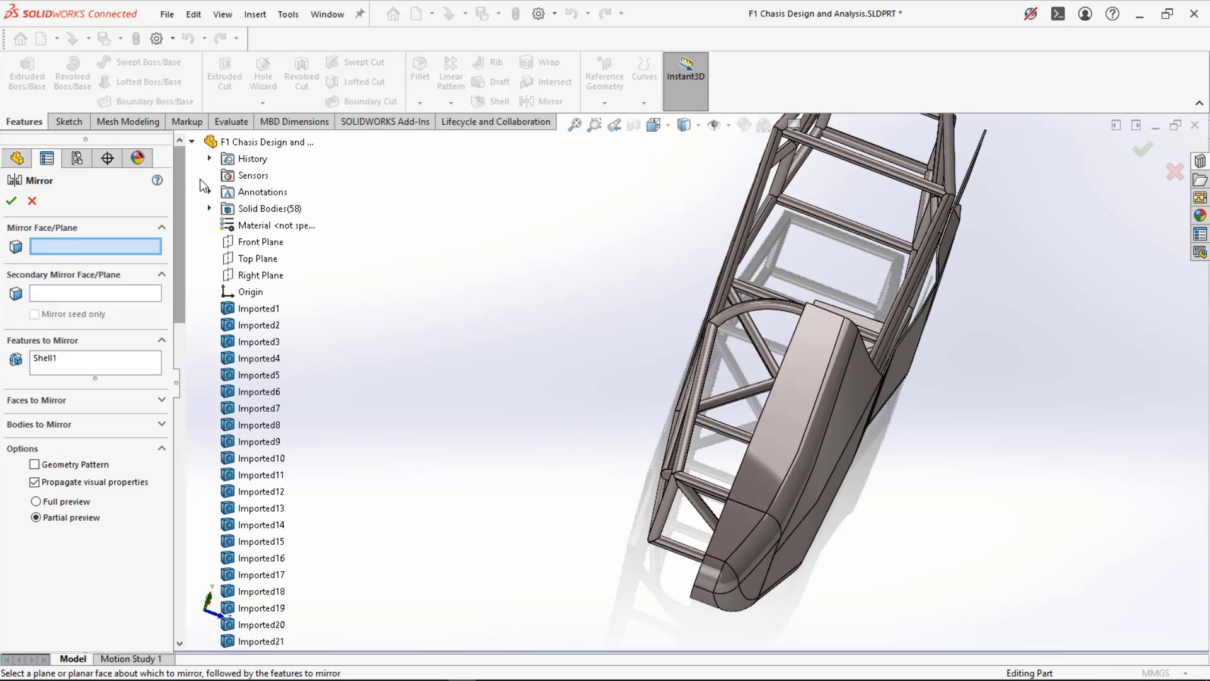
left_click(254, 246)
middle_click_drag(265, 271, 192, 338)
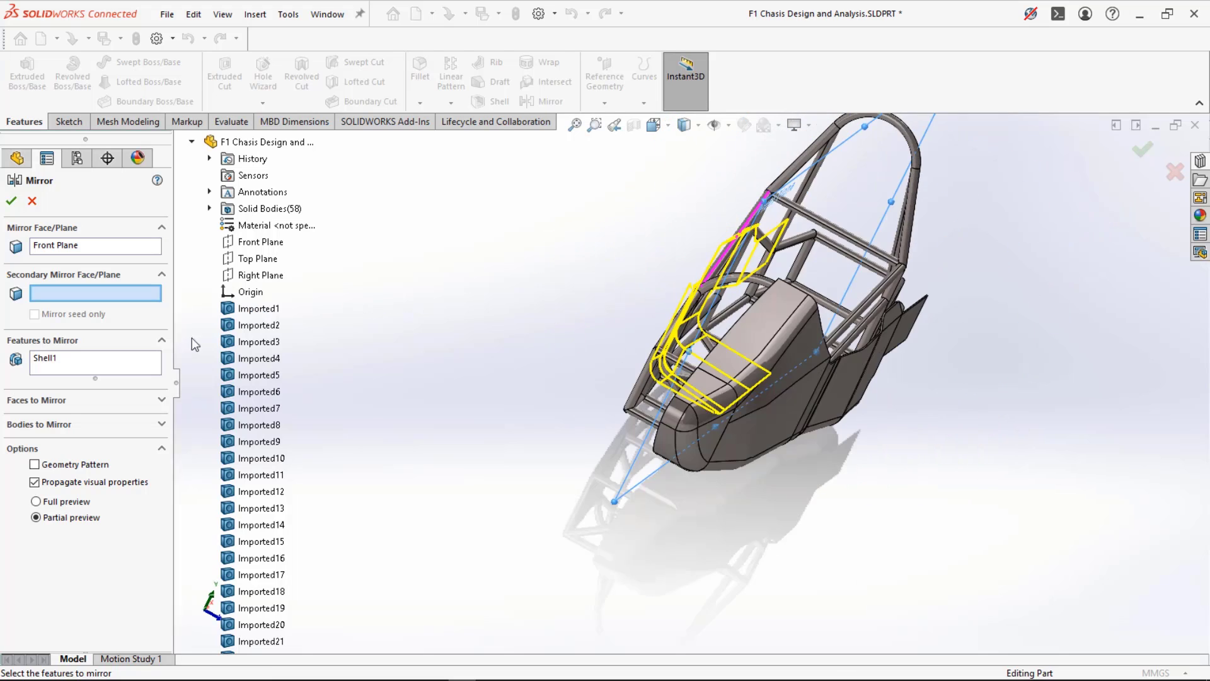
left_click(55, 361)
right_click(59, 362)
left_click(81, 373)
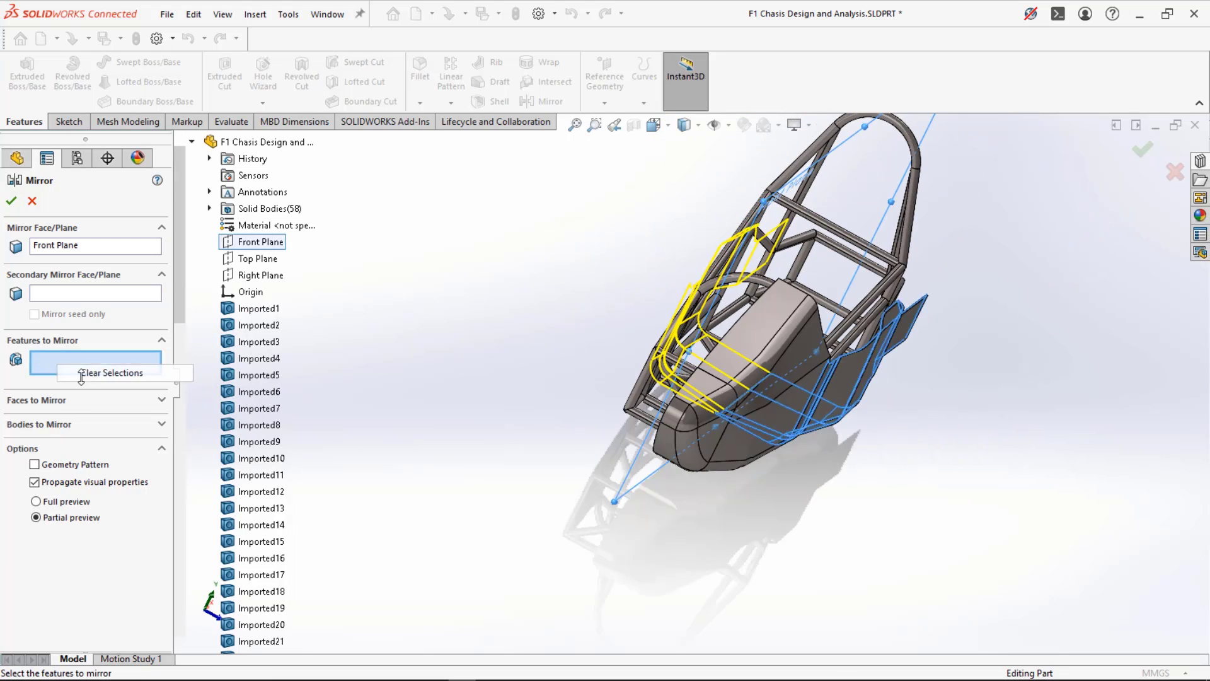
- Mirror the Shell2, Shell1 and Fillet4 bodywork bodies about the Front Plane without merging solids
left_click(54, 424)
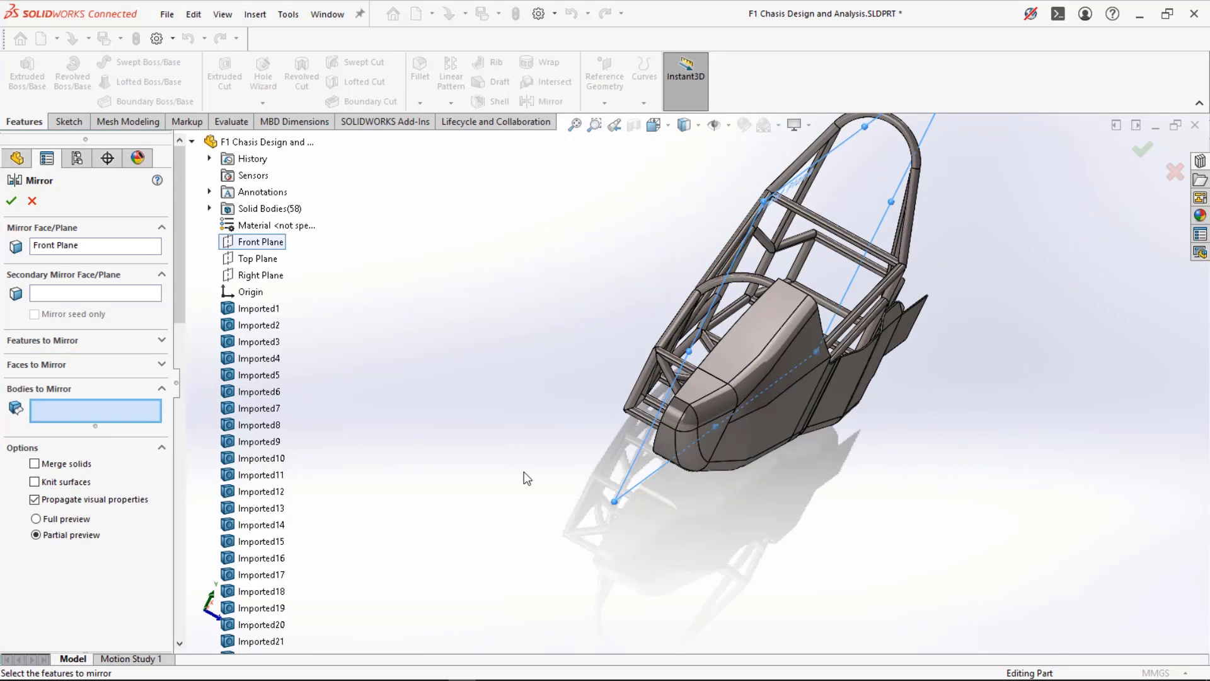
left_click(767, 428)
left_click(718, 449)
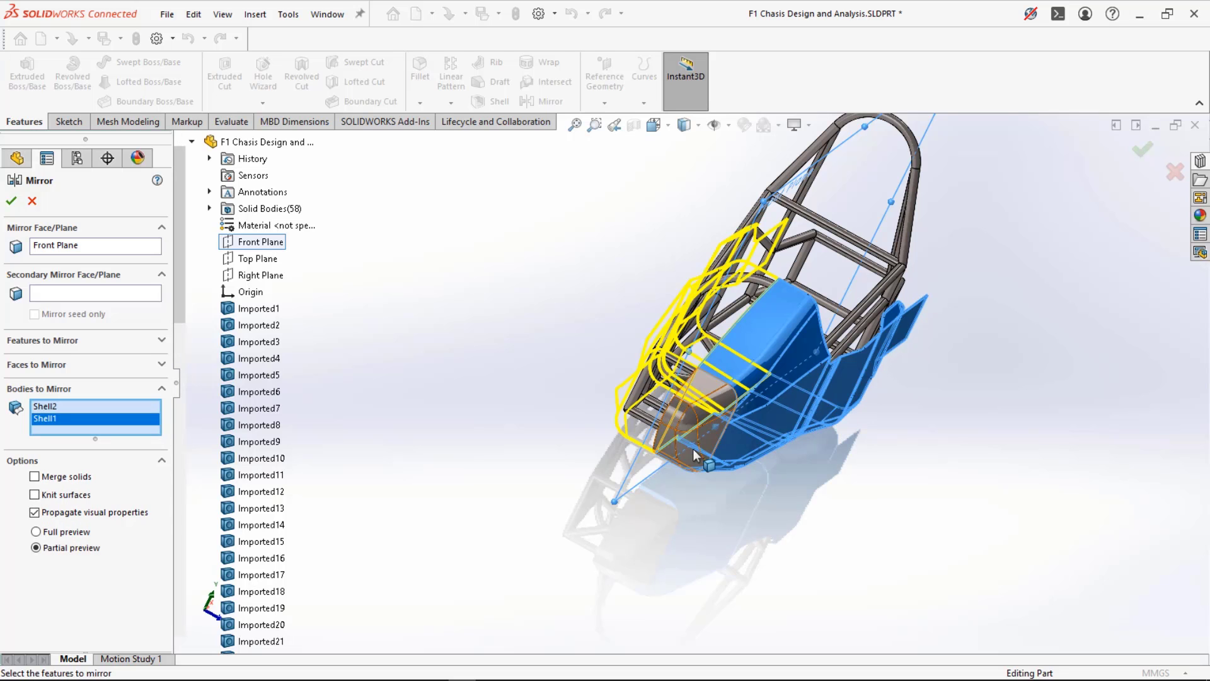
left_click(694, 455)
middle_click_drag(640, 554, 750, 391)
scroll(625, 448, "up", 6)
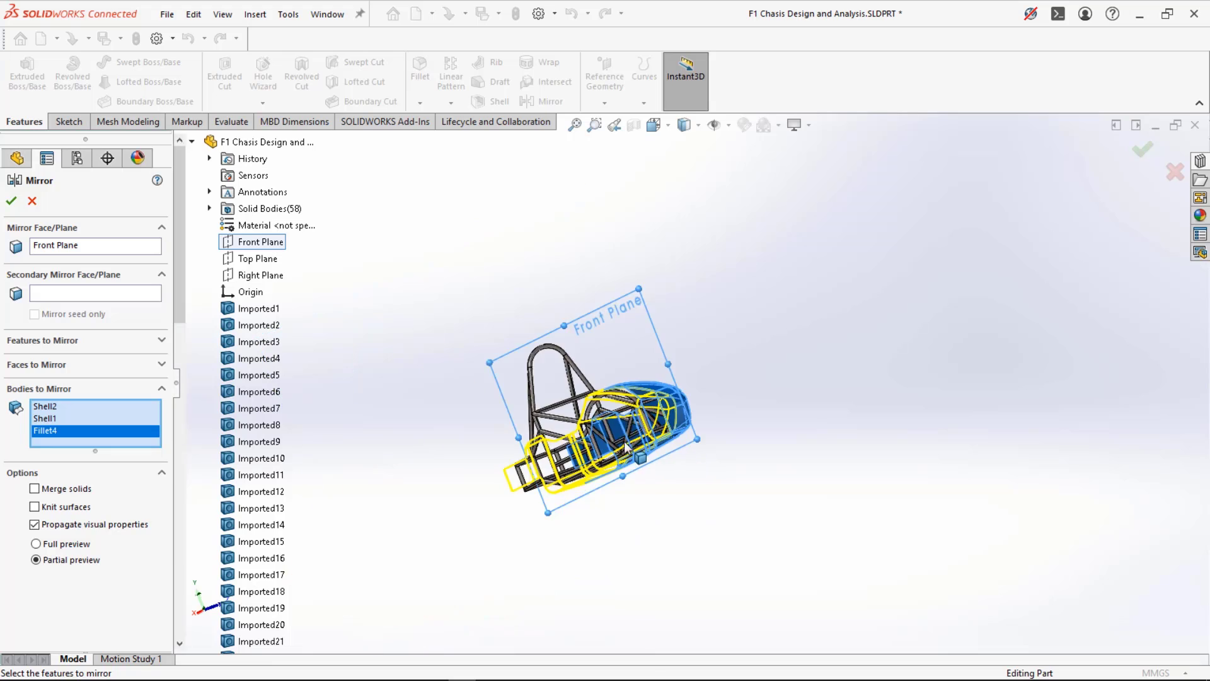
middle_click_drag(626, 449, 758, 555)
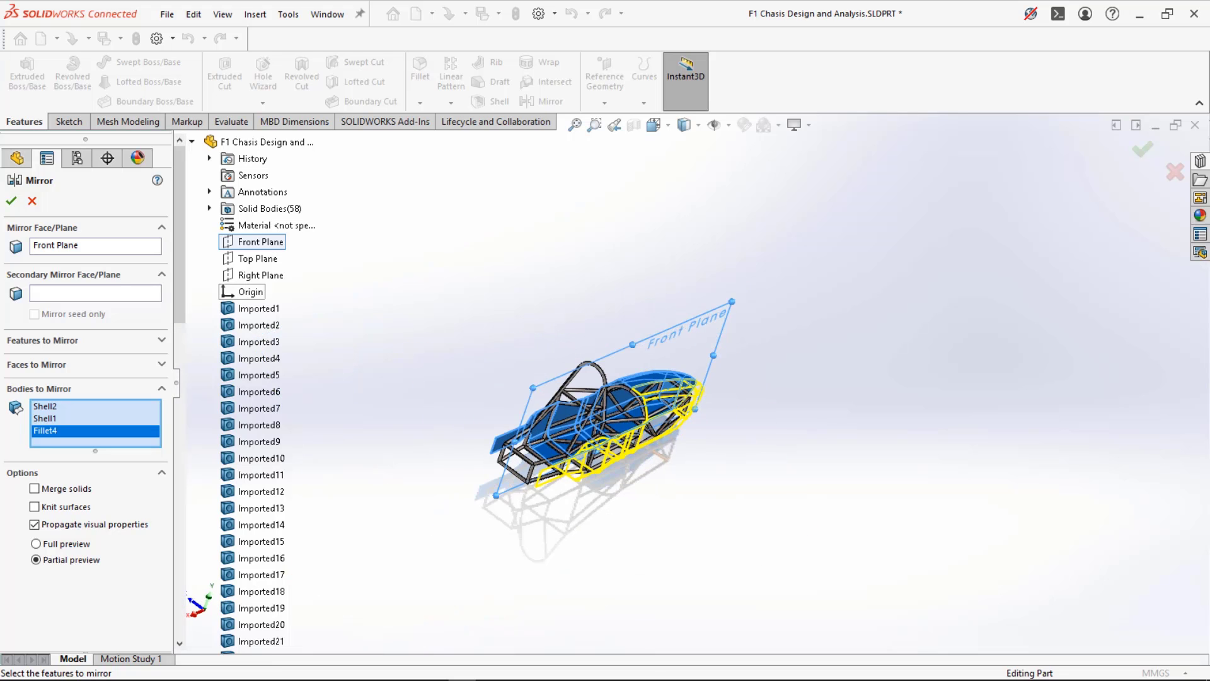
left_click(11, 200)
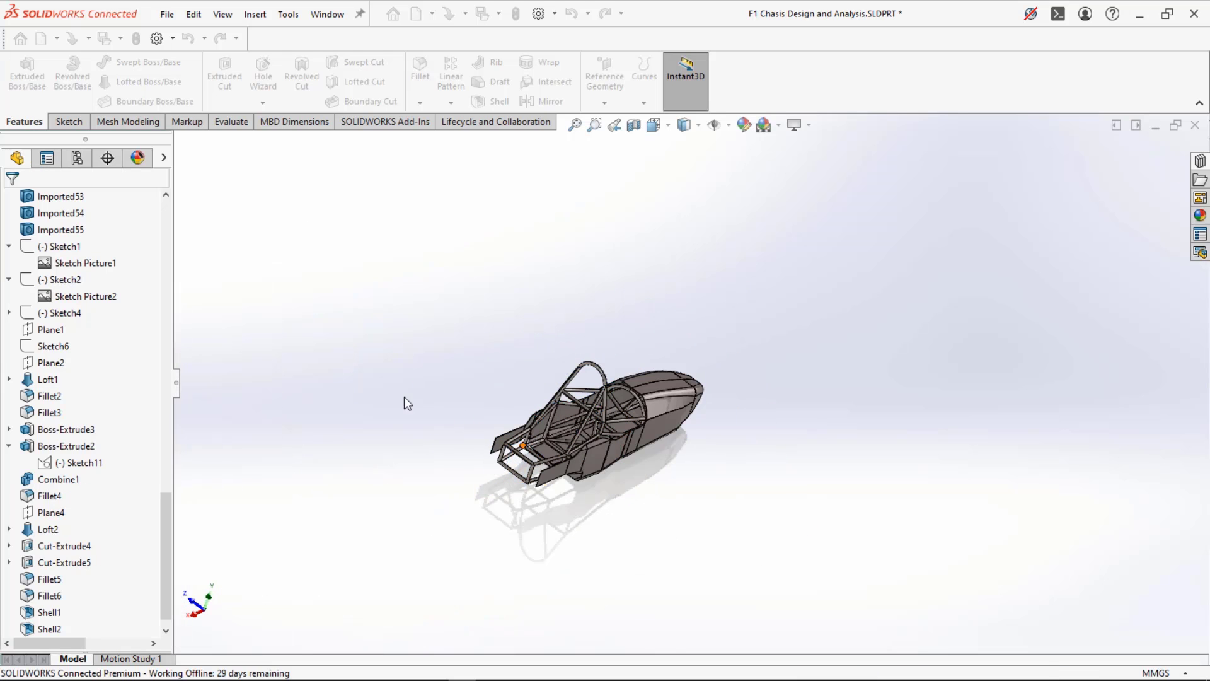
- Show the car in isometric view and display it shaded without edges
middle_click_drag(479, 510, 451, 432)
scroll(452, 436, "down", 5)
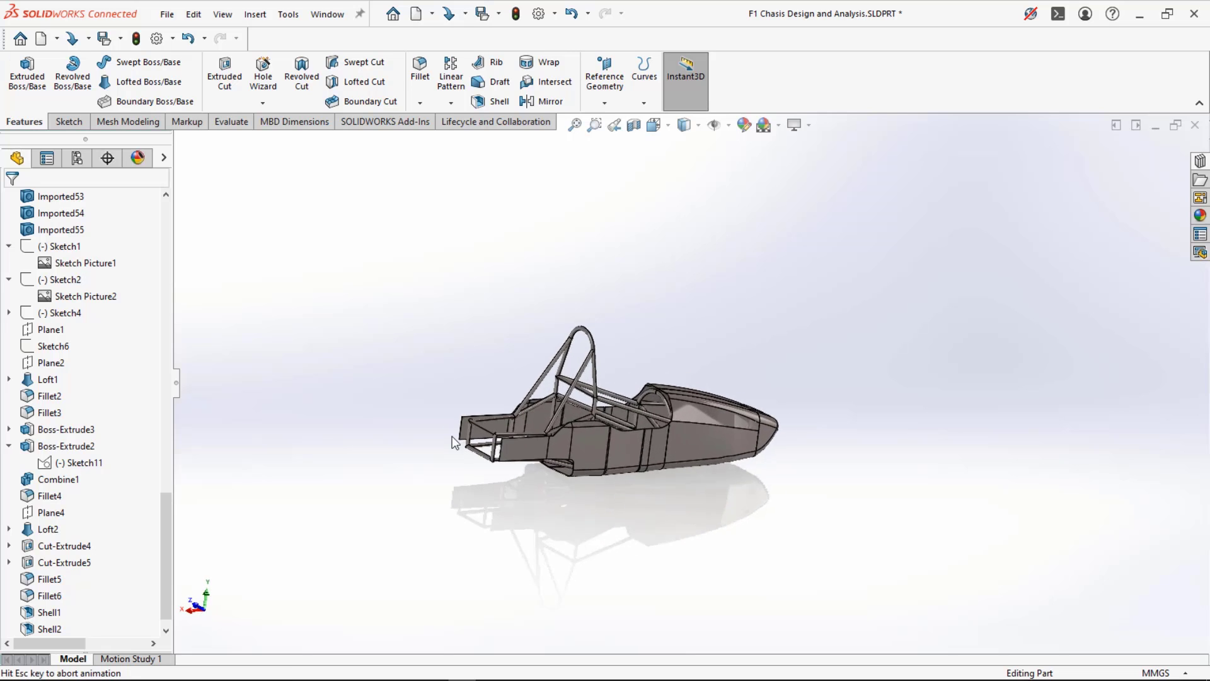
key("ctrl+7")
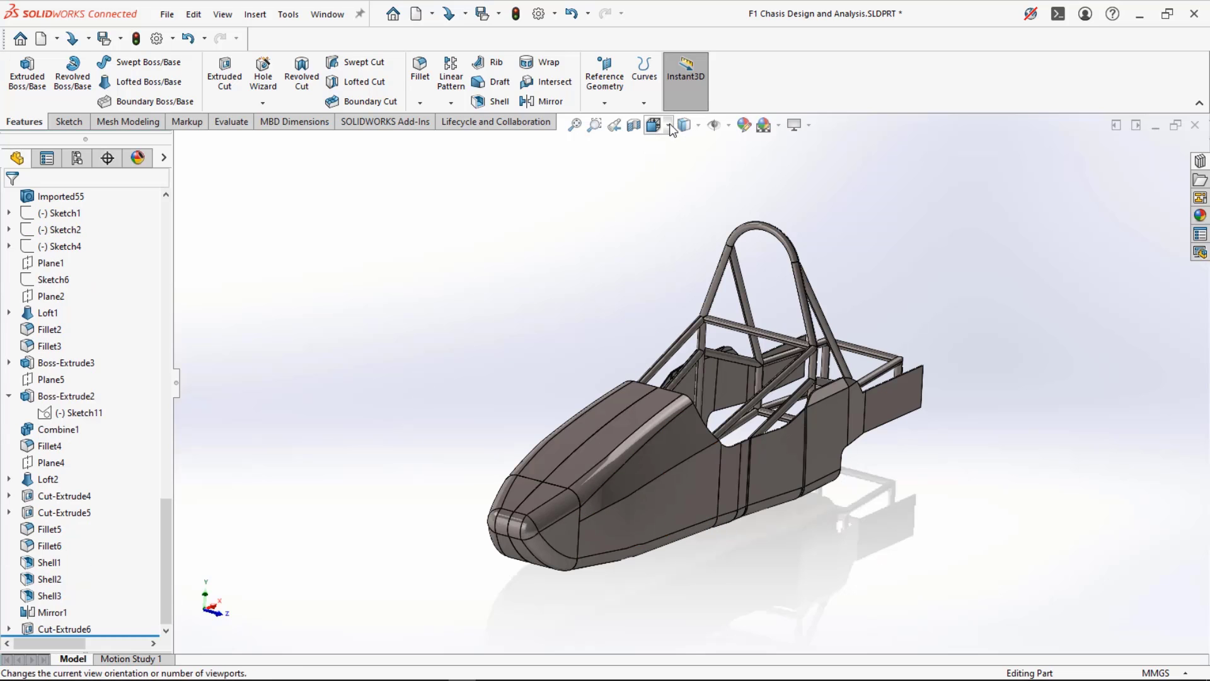
left_click(699, 127)
left_click(685, 173)
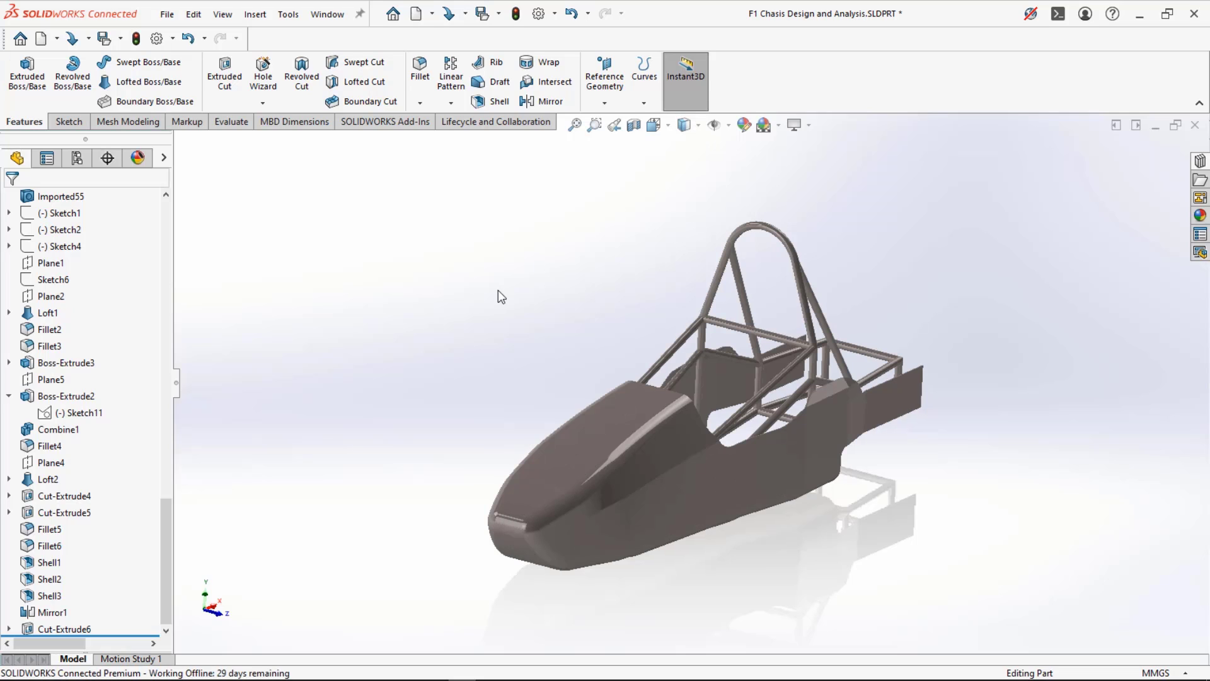
- Browse the appearance library and open the Composite group of the Plastic appearances
left_click(705, 486)
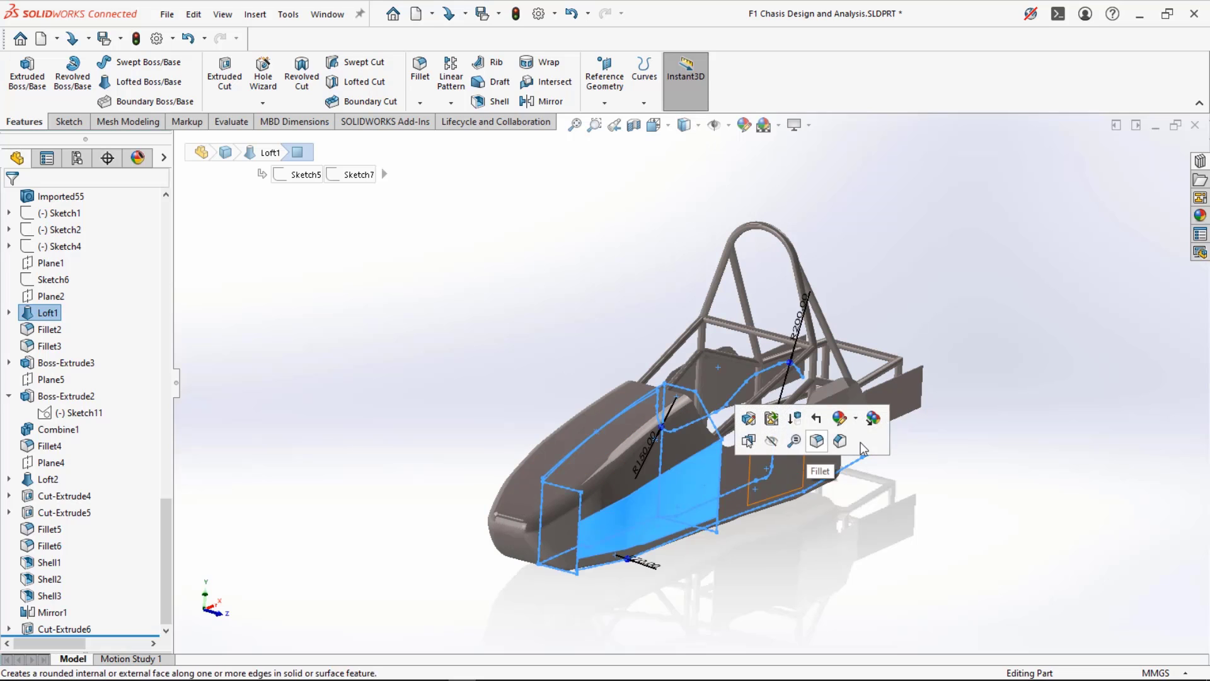
left_click(1157, 261)
left_click(1200, 220)
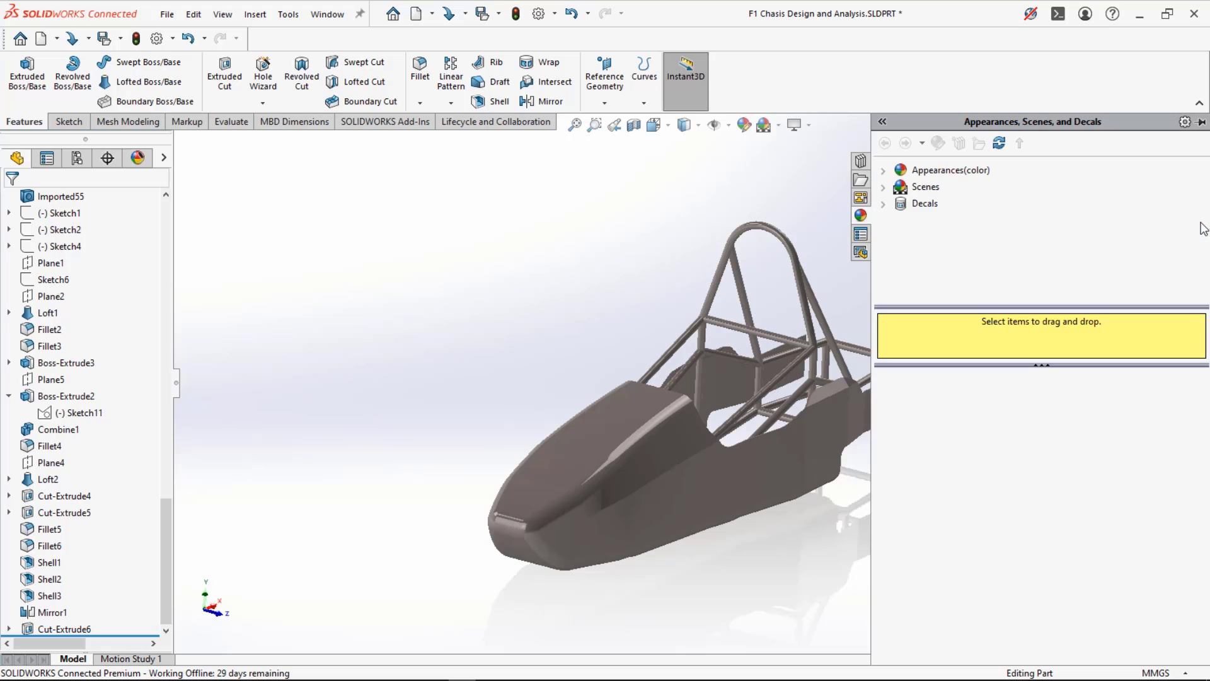
left_click(939, 170)
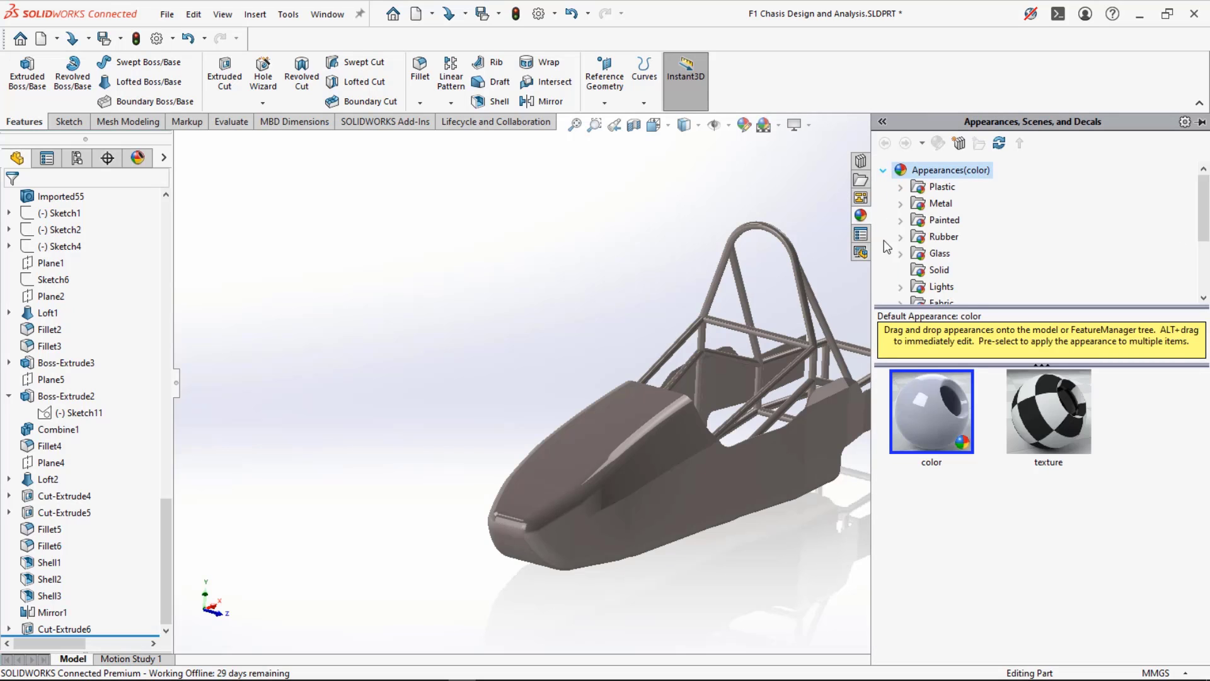
scroll(806, 406, "up", 3)
scroll(805, 407, "down", 2)
scroll(934, 252, "down", 2)
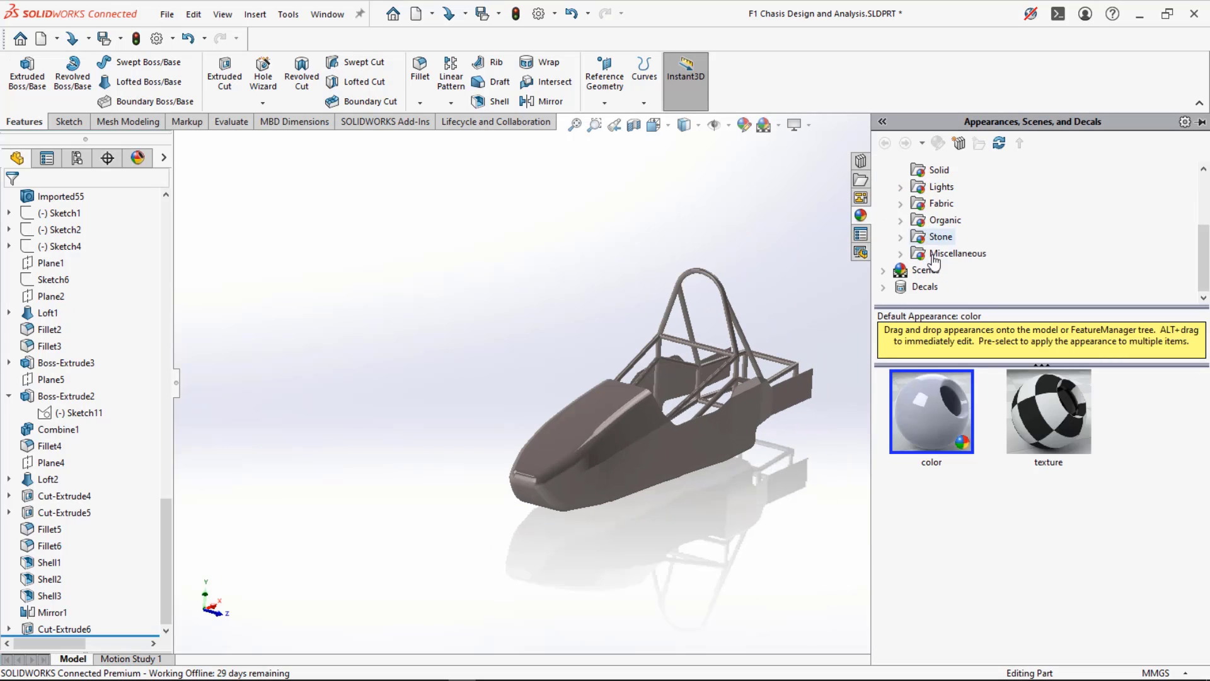
double_click(944, 219)
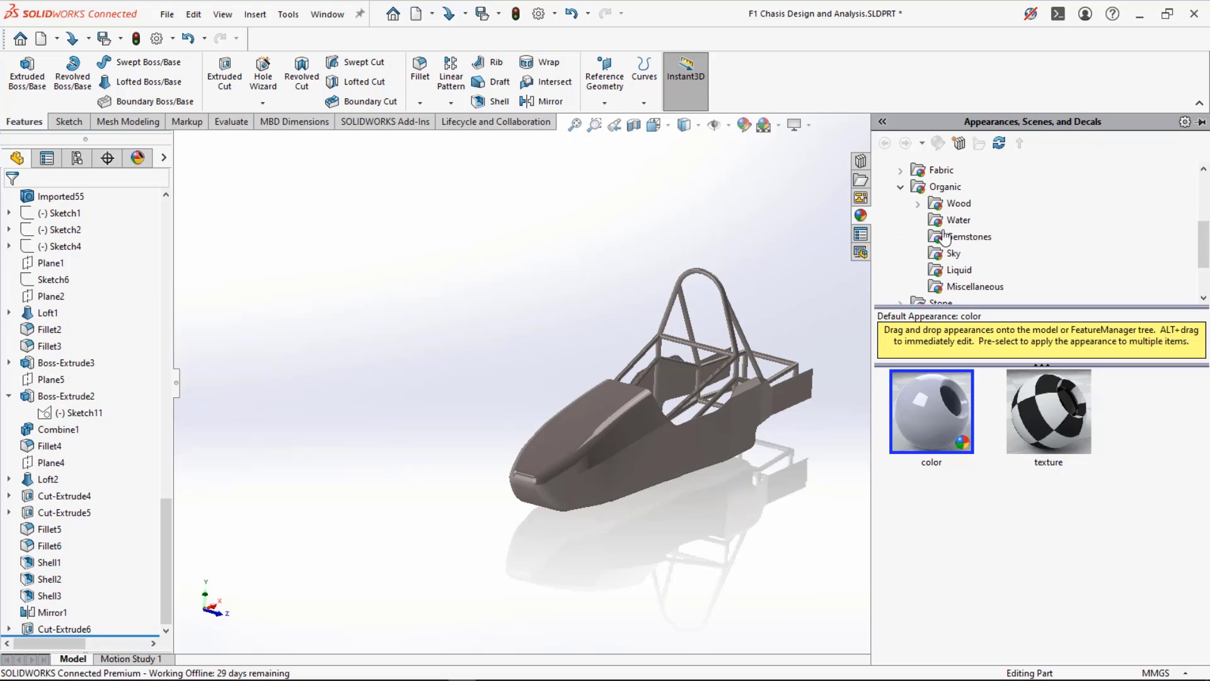
scroll(952, 284, "up", 3)
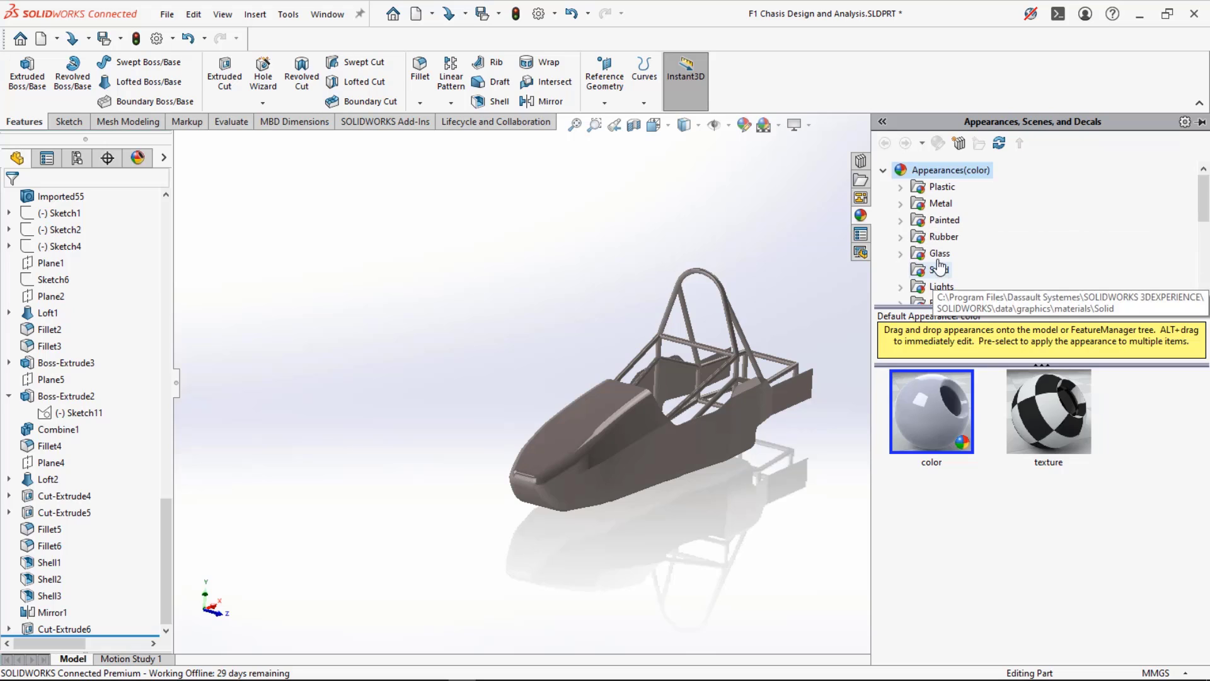
left_click(902, 191)
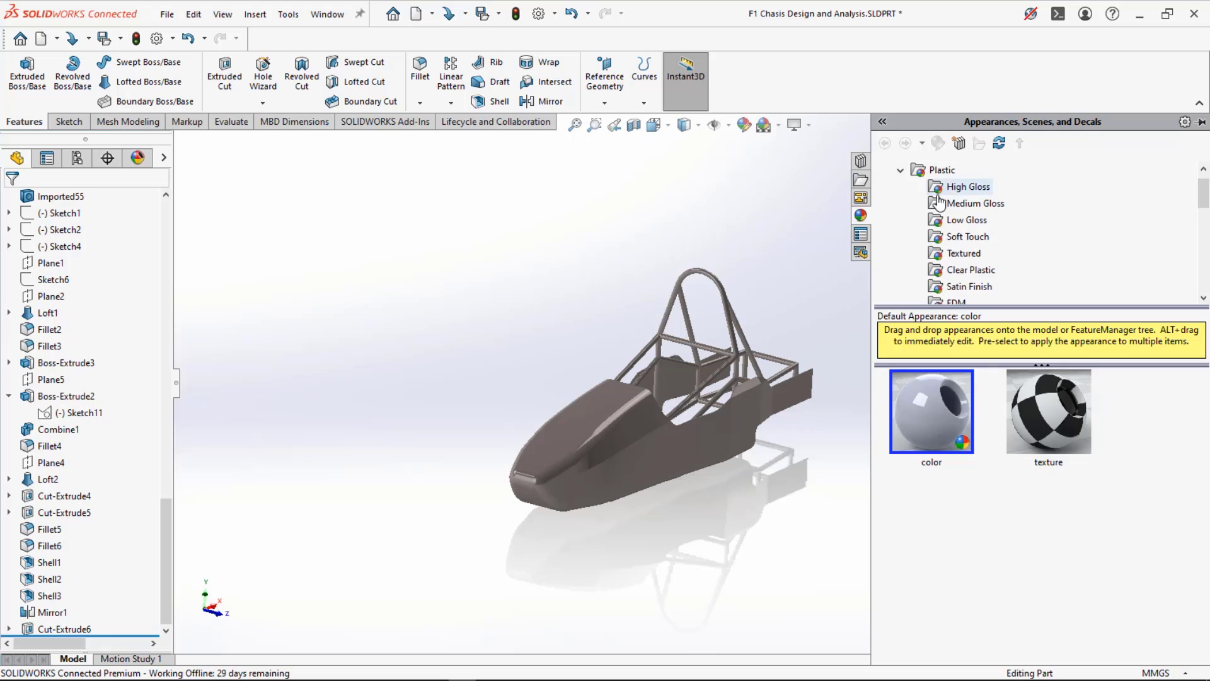
scroll(945, 246, "down", 1)
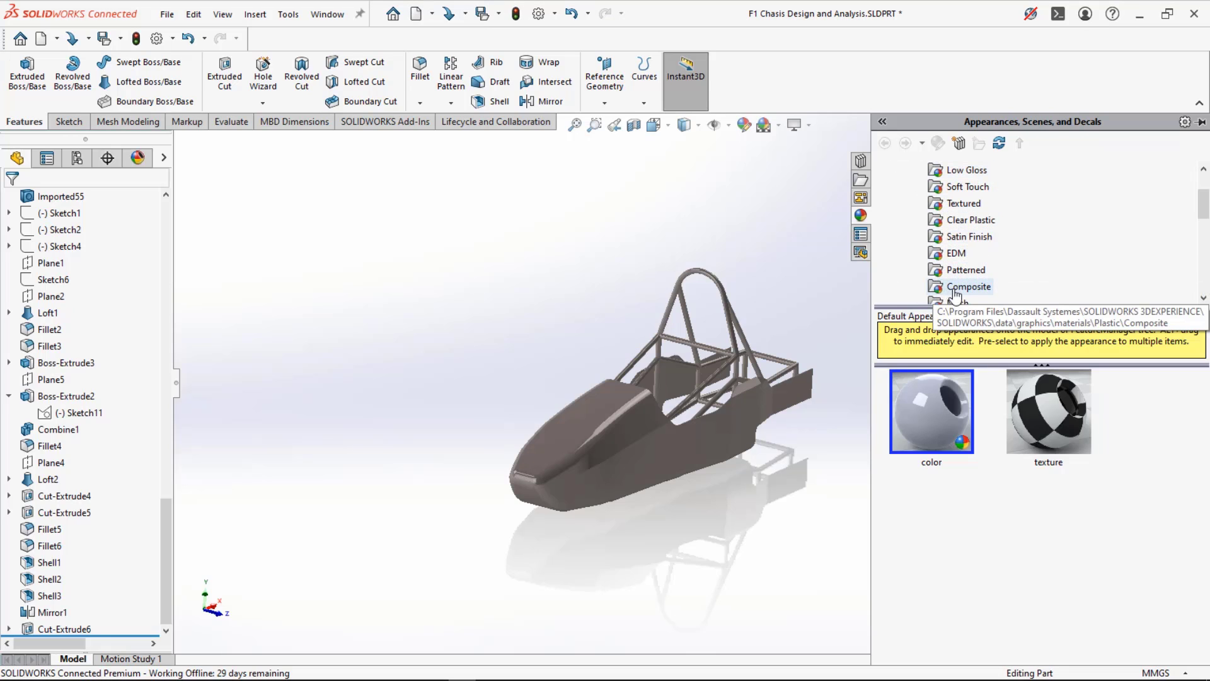
scroll(953, 290, "down", 1)
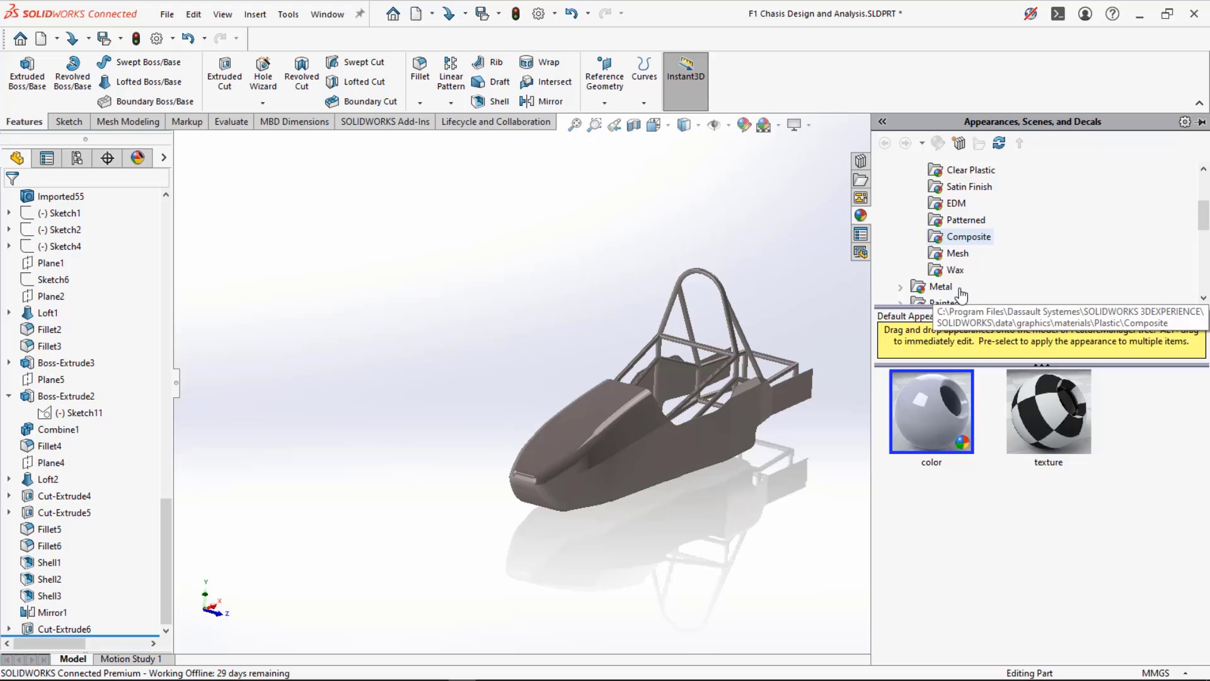
left_click(966, 240)
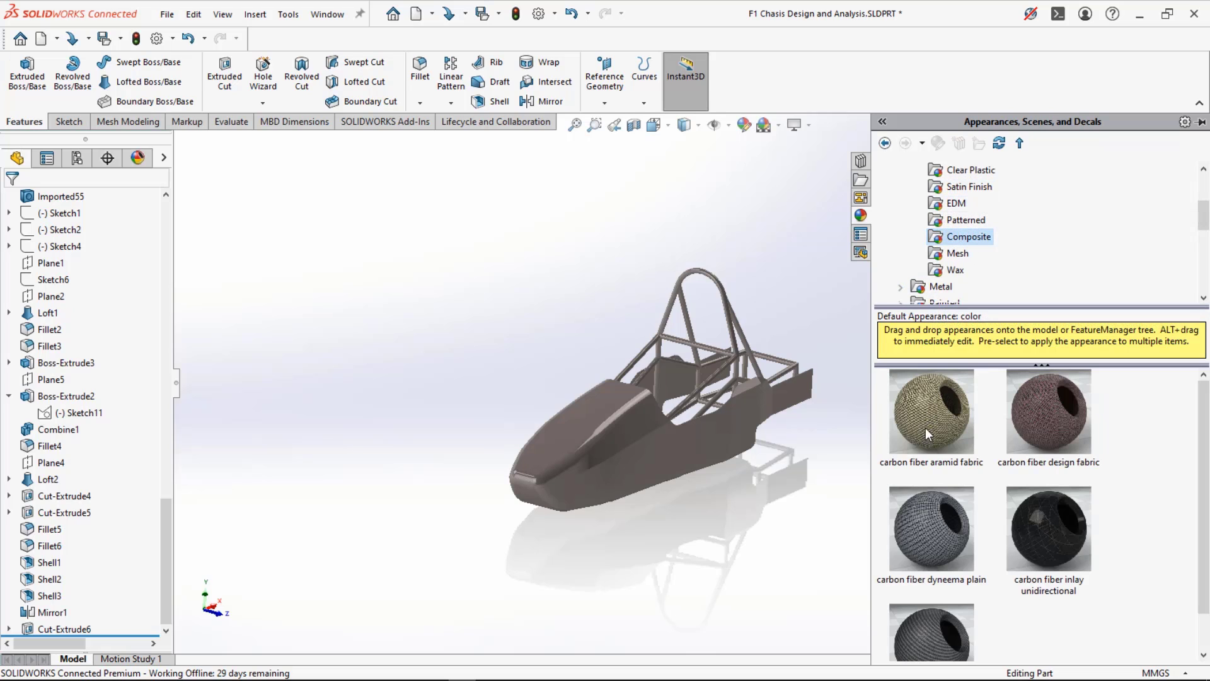
- Try the carbon fiber aramid fabric and carbon fiber inlay unidirectional appearances on the whole part
left_click_drag(933, 407, 660, 453)
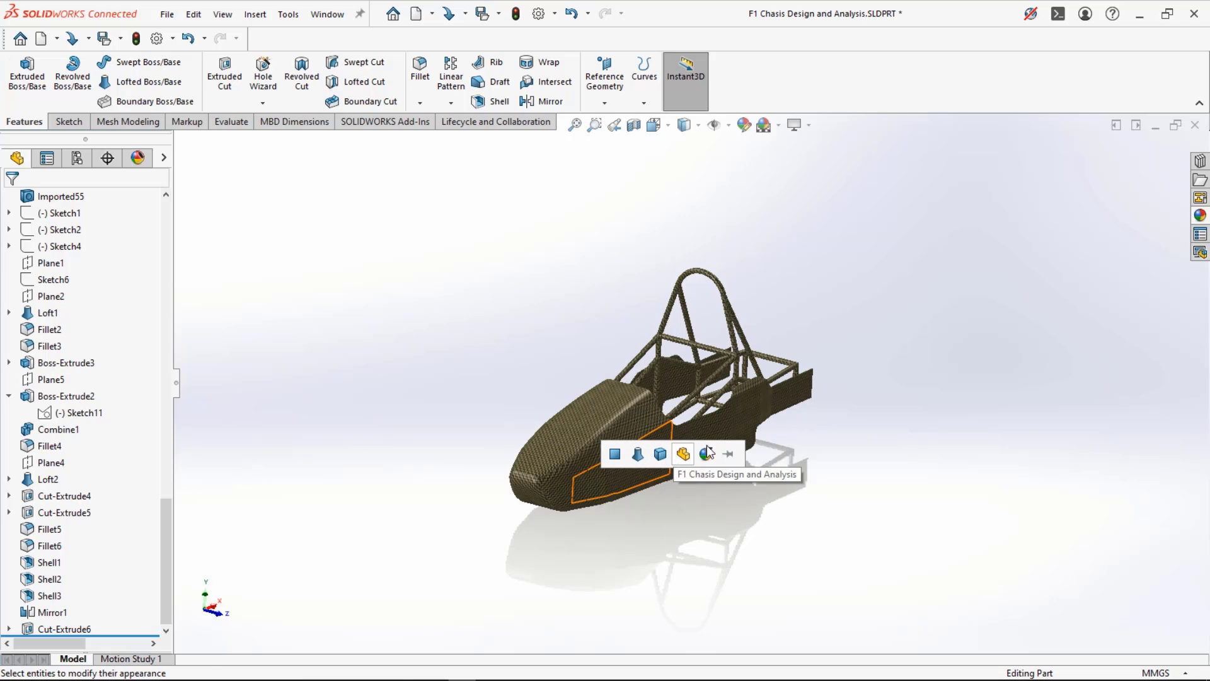
left_click(1199, 214)
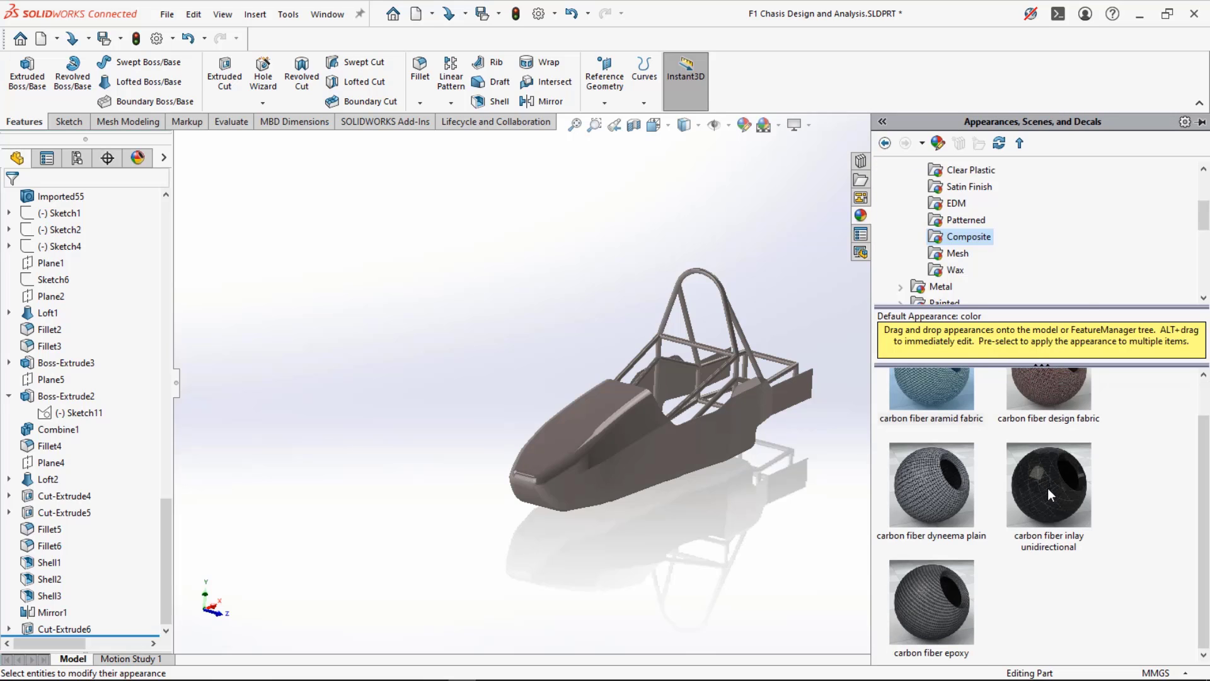
left_click_drag(1036, 479, 644, 482)
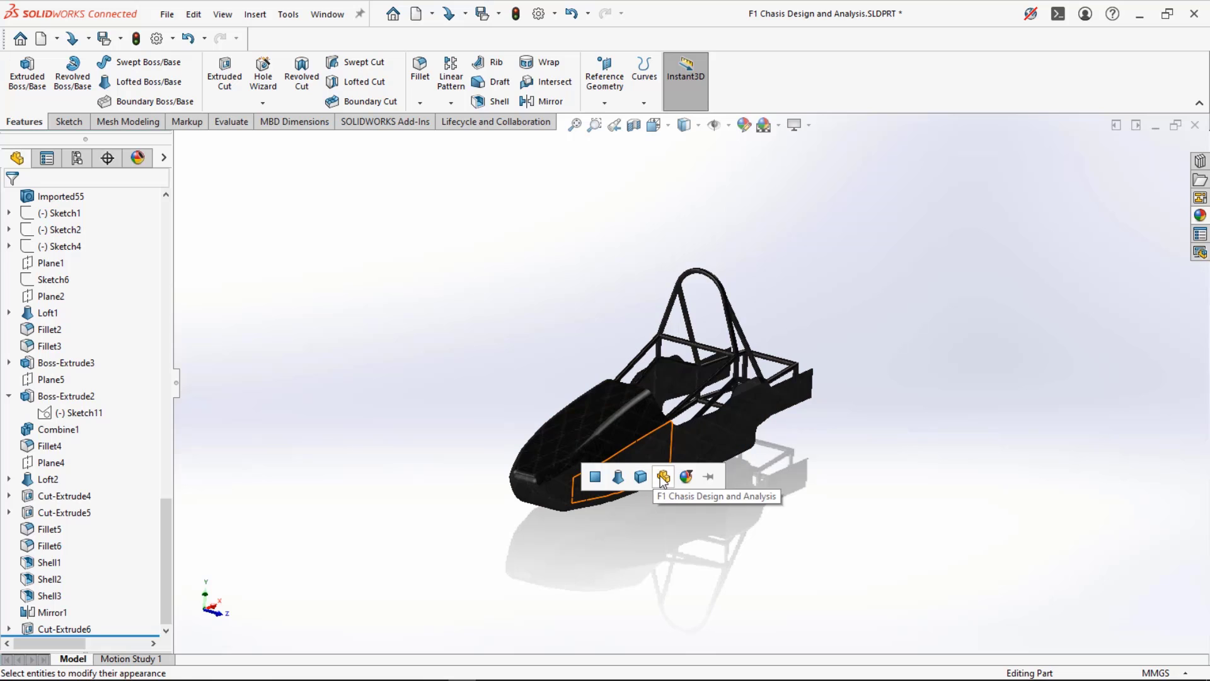
left_click(661, 476)
scroll(649, 520, "down", 3)
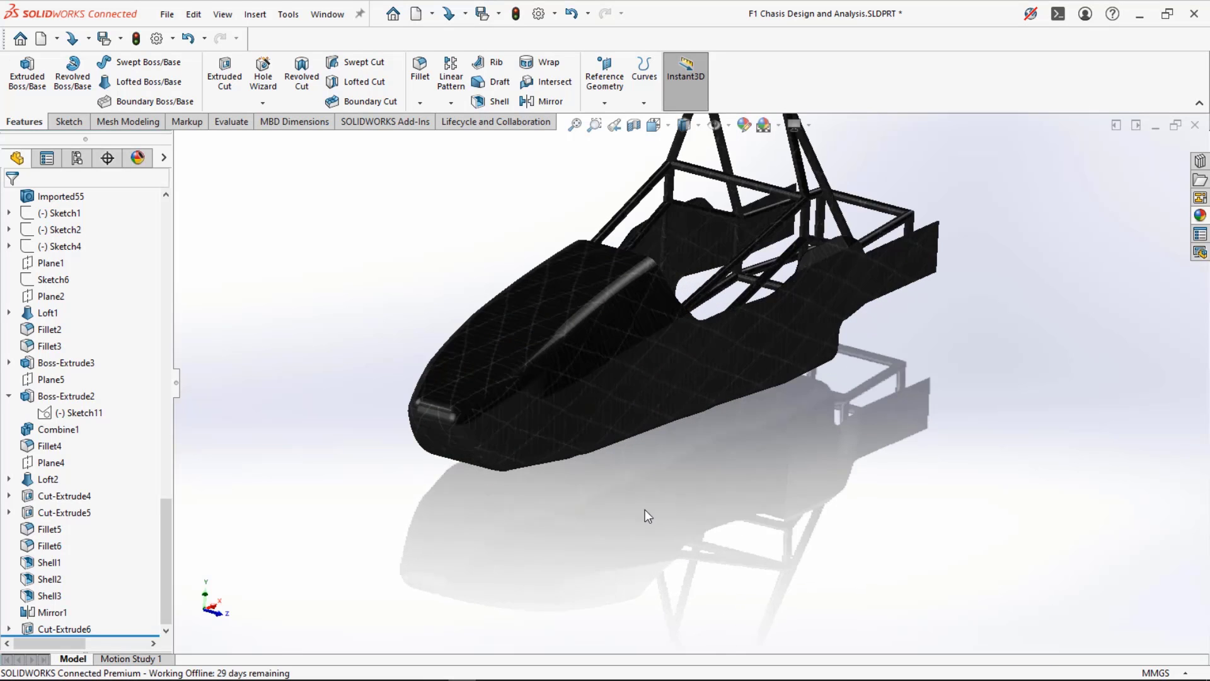
scroll(542, 317, "up", 3)
scroll(543, 268, "down", 3)
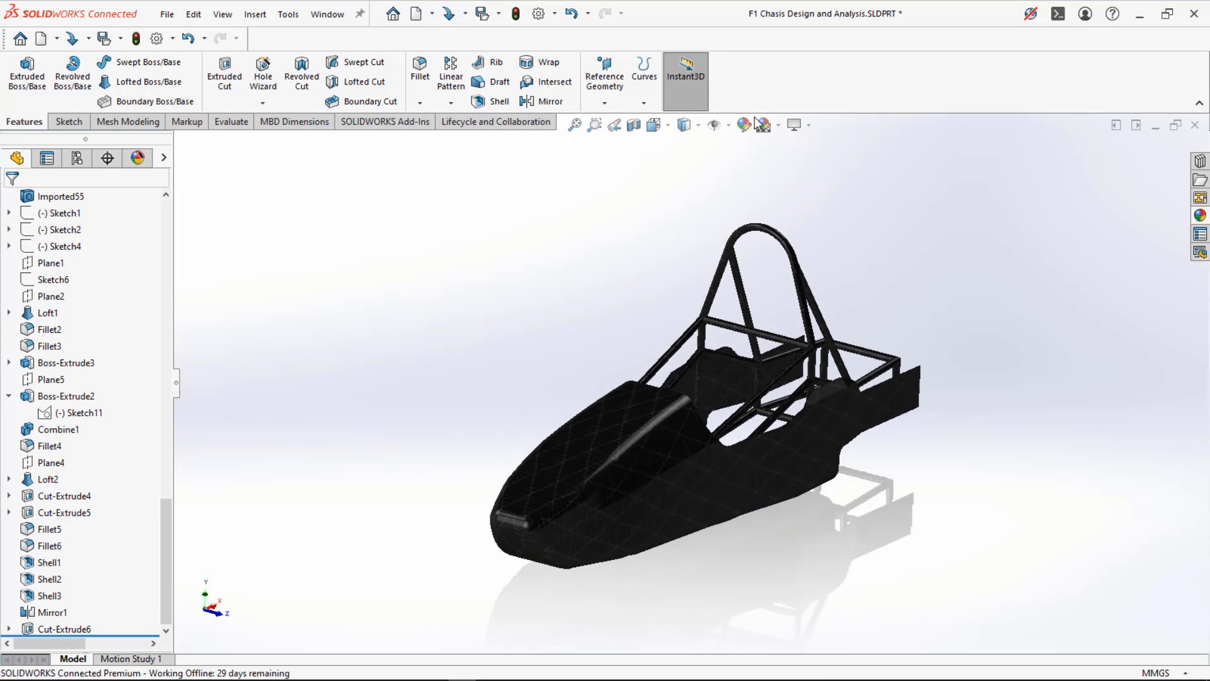
- Set the scene background to Plain White
left_click(779, 126)
left_click(785, 163)
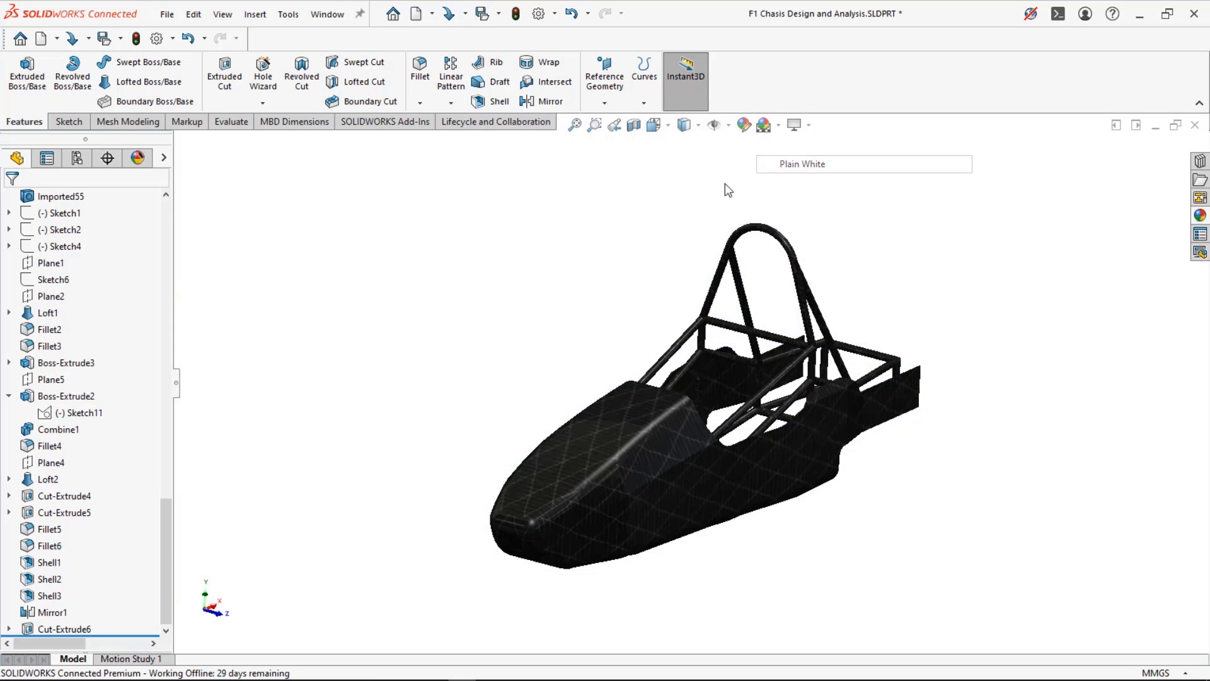
scroll(556, 500, "down", 3)
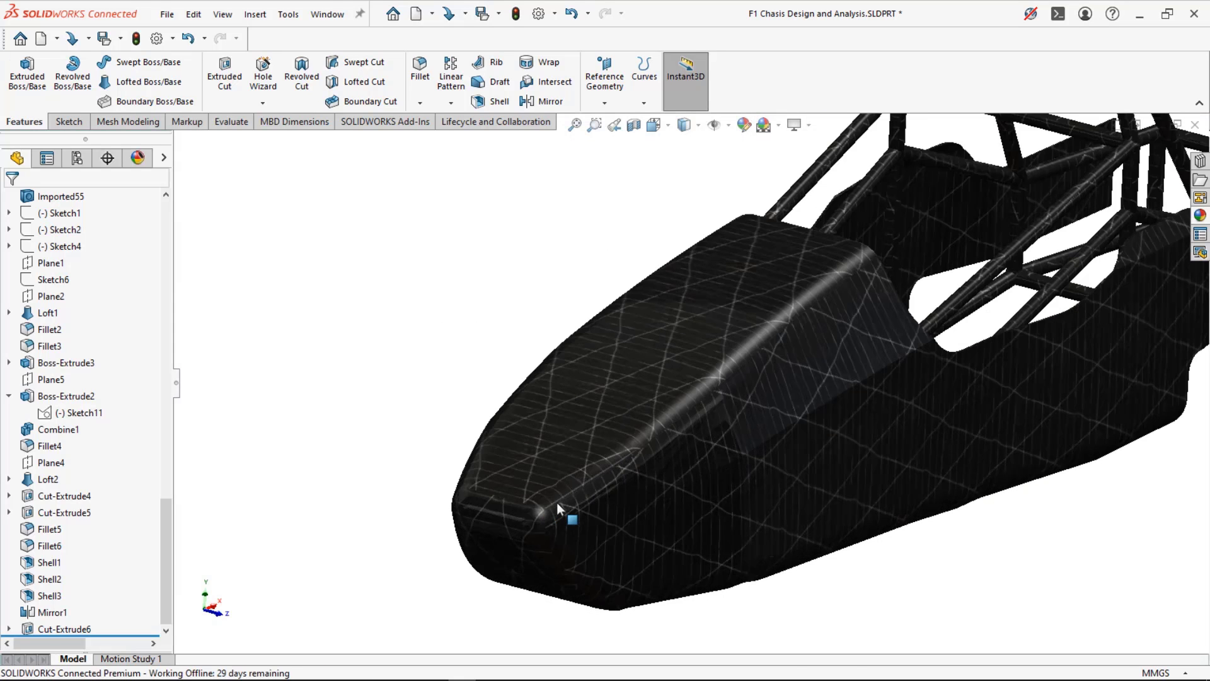
- Apply the carbon fiber epoxy appearance to the entire F1 chassis part
left_click(1201, 215)
scroll(1026, 407, "up", 1)
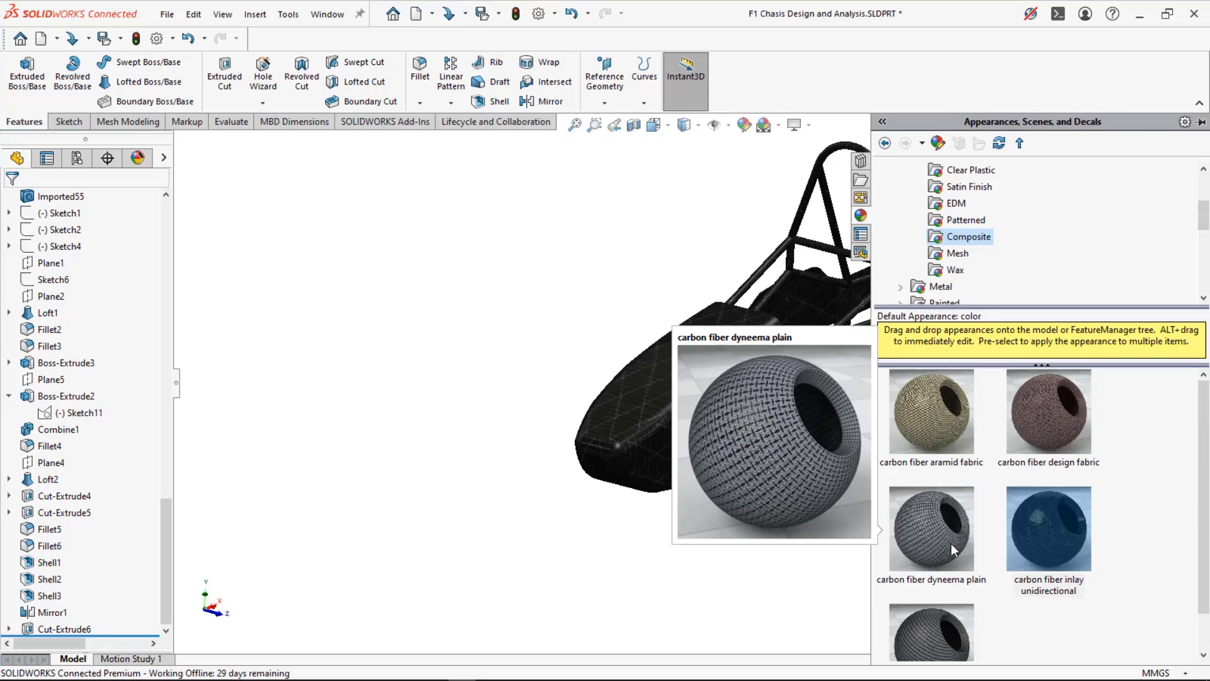
mouse_move(932, 642)
left_click_drag(933, 642, 749, 452)
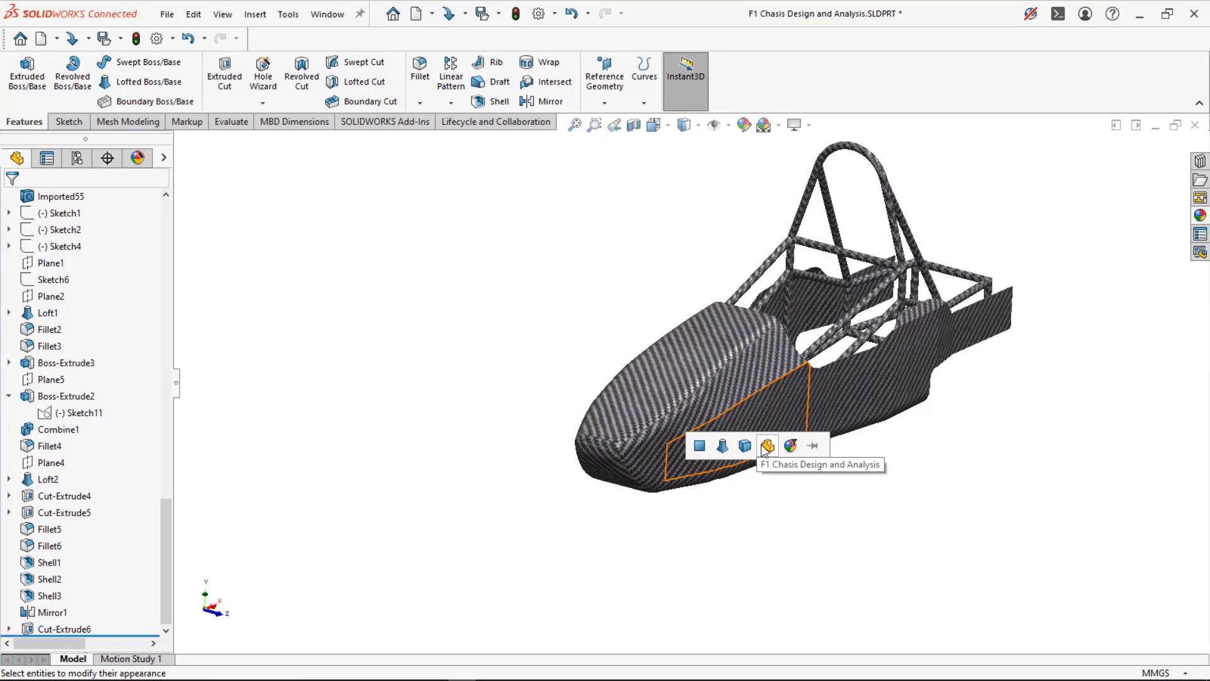
left_click(763, 445)
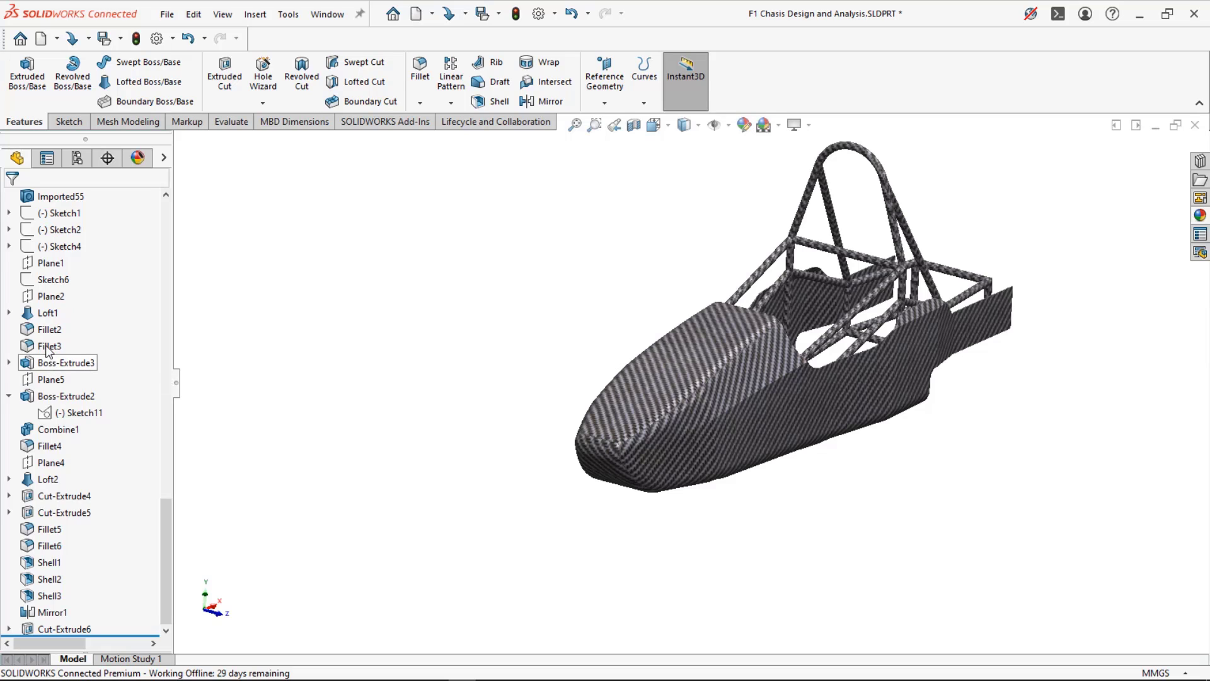
left_click(901, 396)
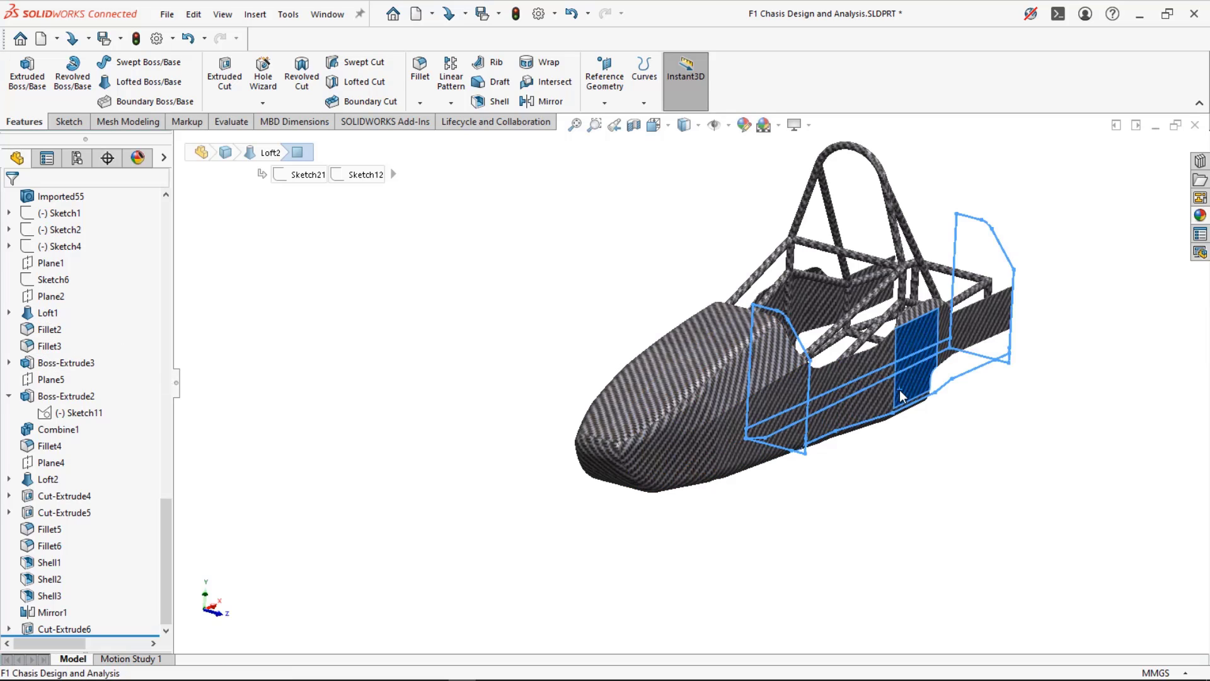
left_click(890, 470)
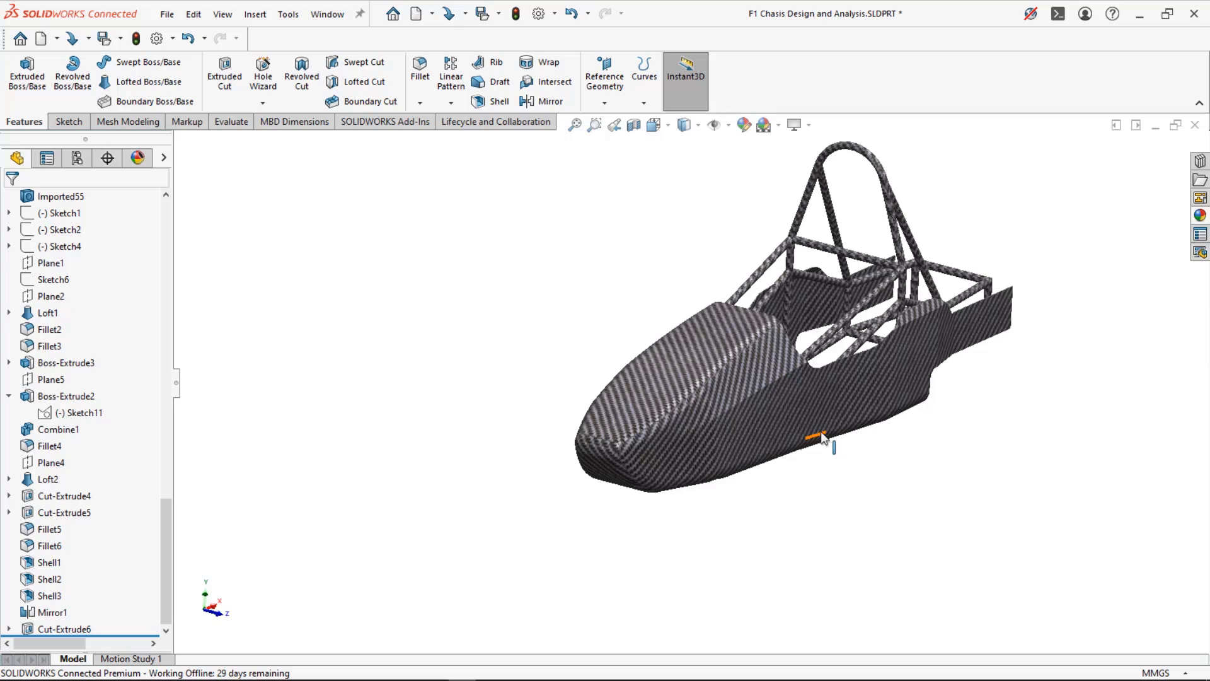
left_click(893, 228)
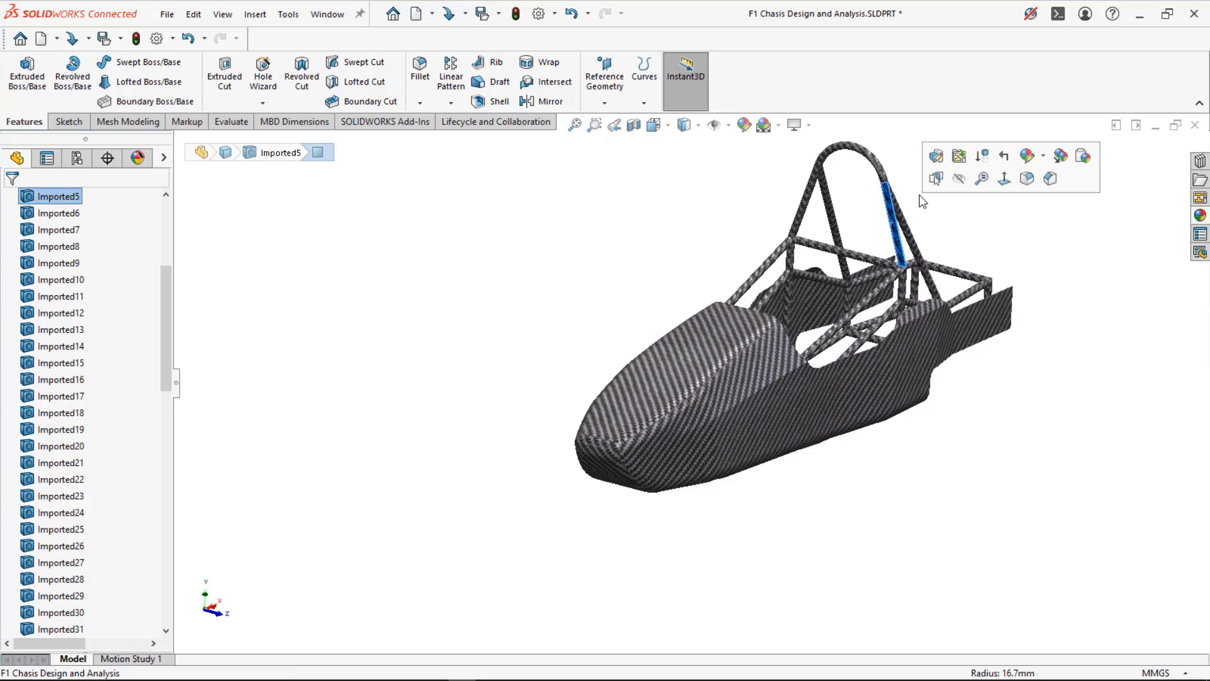
left_click(1028, 157)
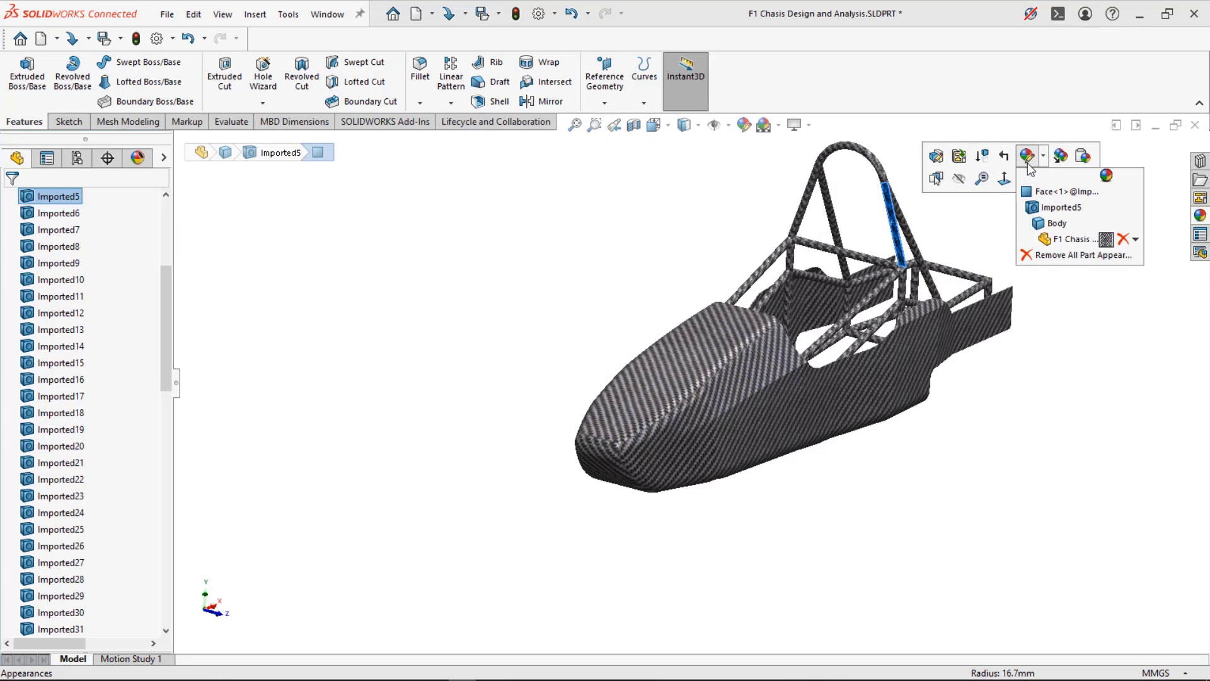
left_click(1054, 224)
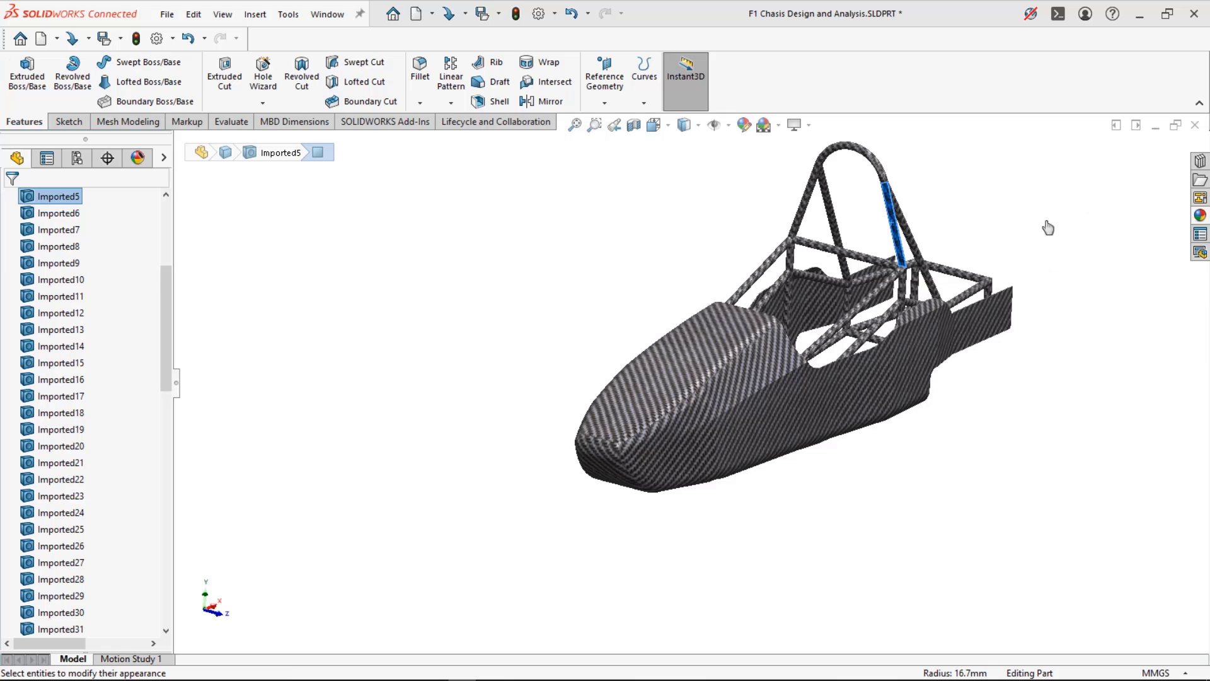
scroll(599, 319, "up", 4)
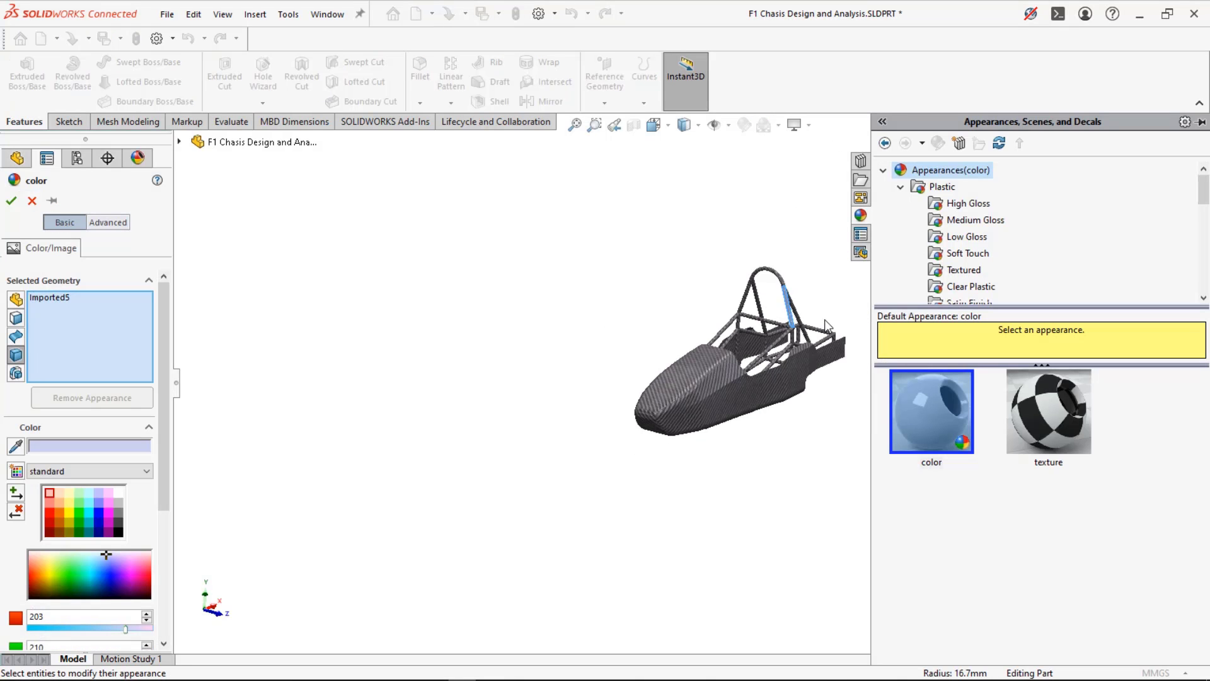
scroll(823, 325, "down", 6)
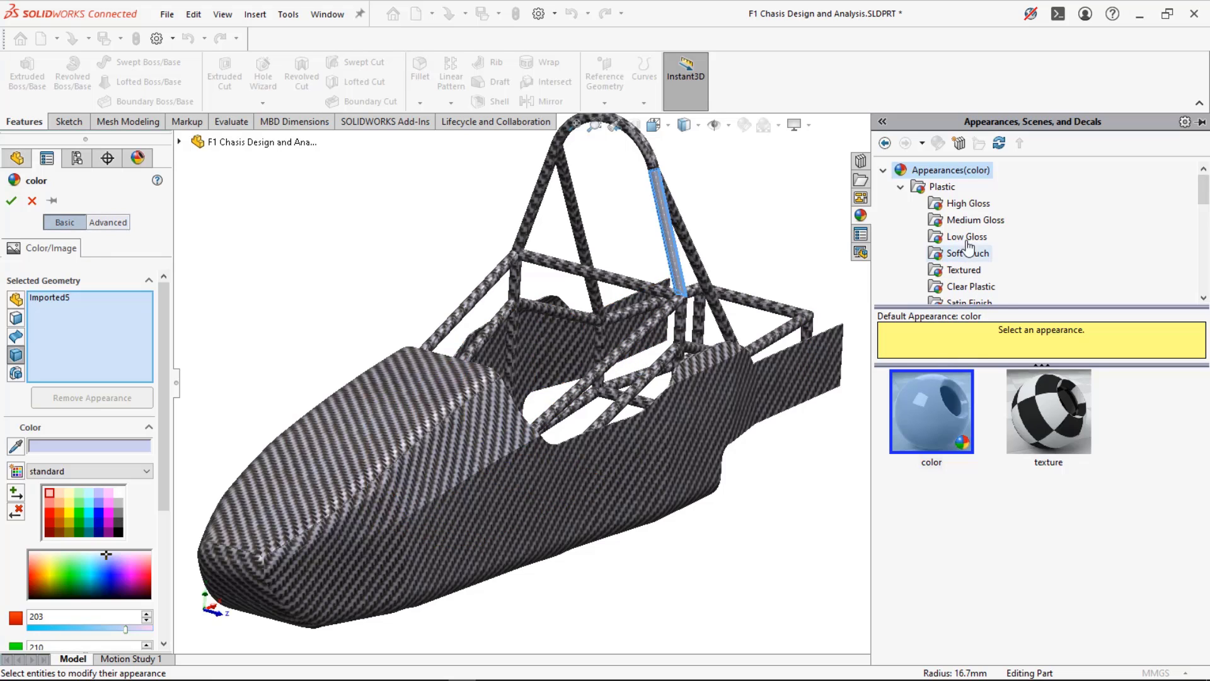
scroll(958, 271, "down", 3)
left_click(940, 253)
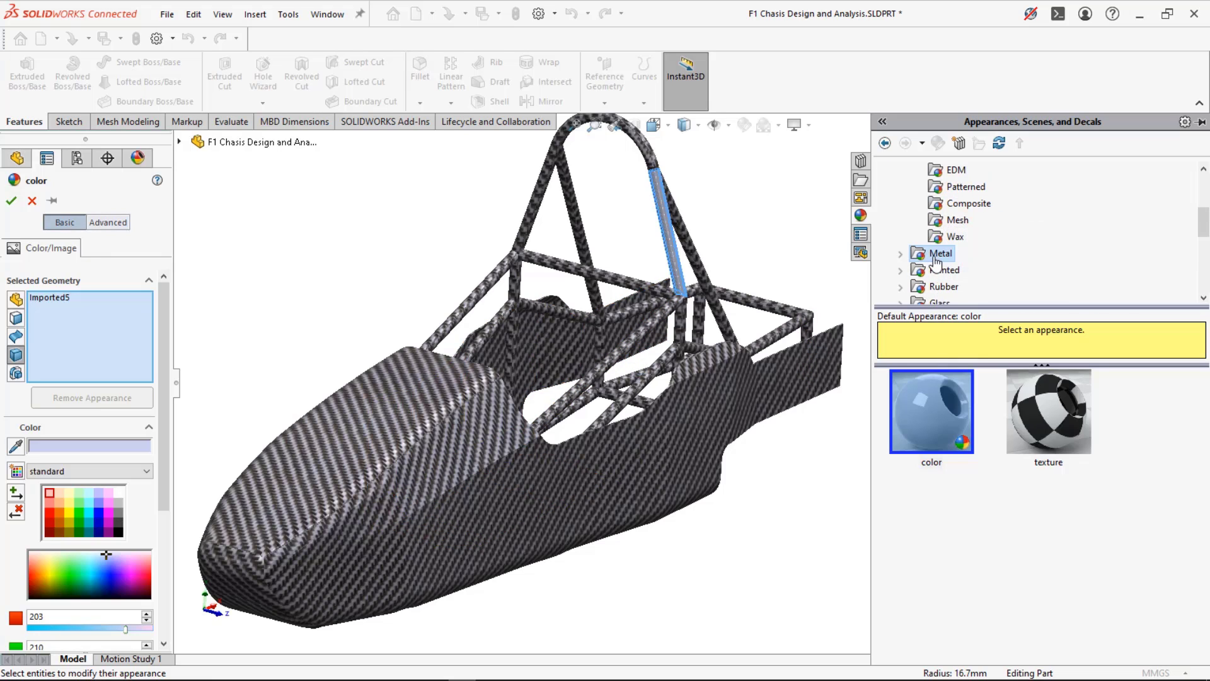
left_click_drag(935, 447, 637, 282)
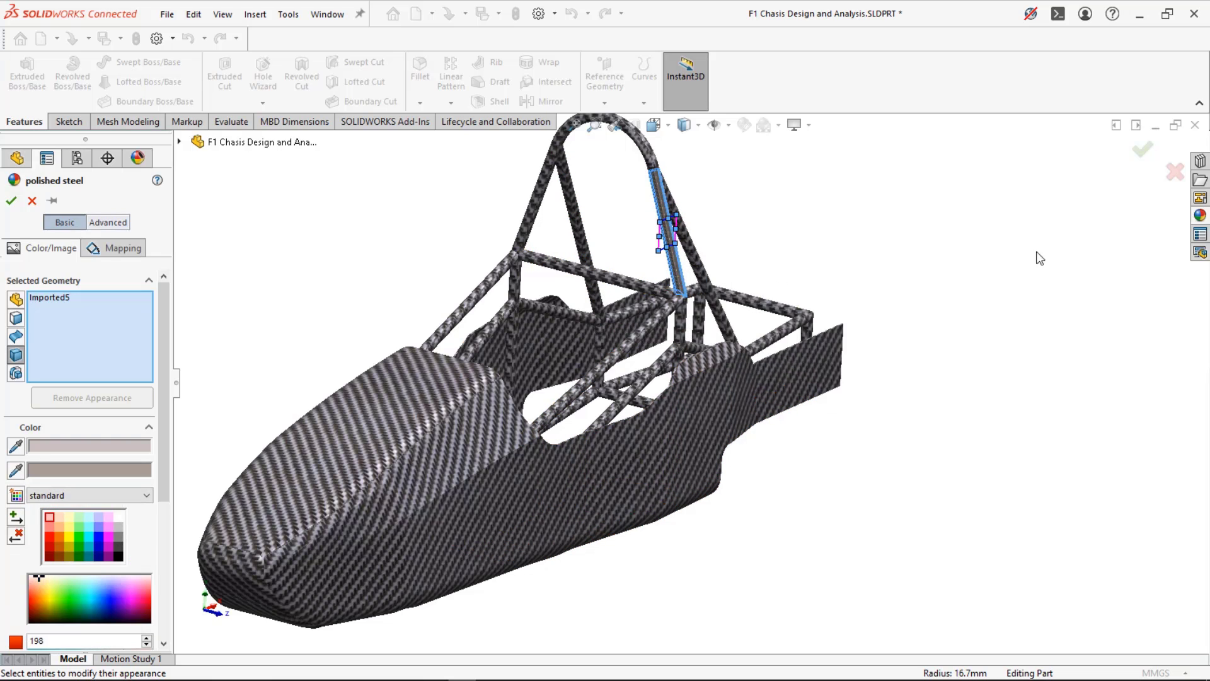
left_click(1200, 215)
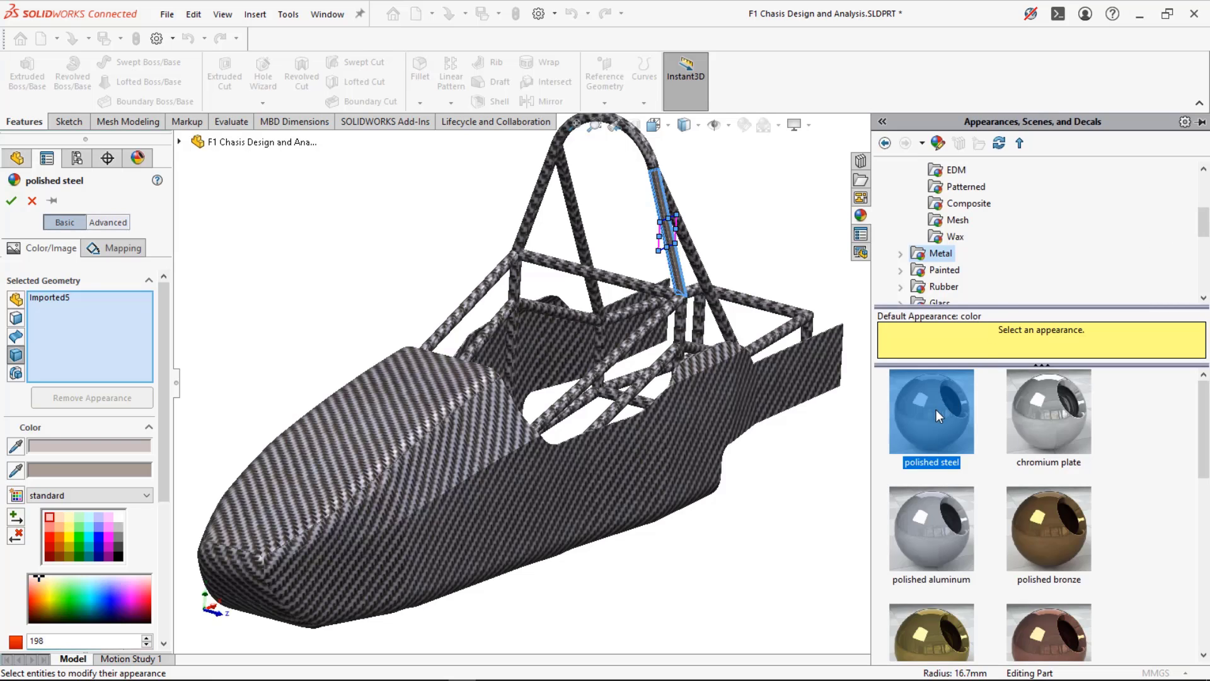
left_click(119, 536)
left_click(119, 546)
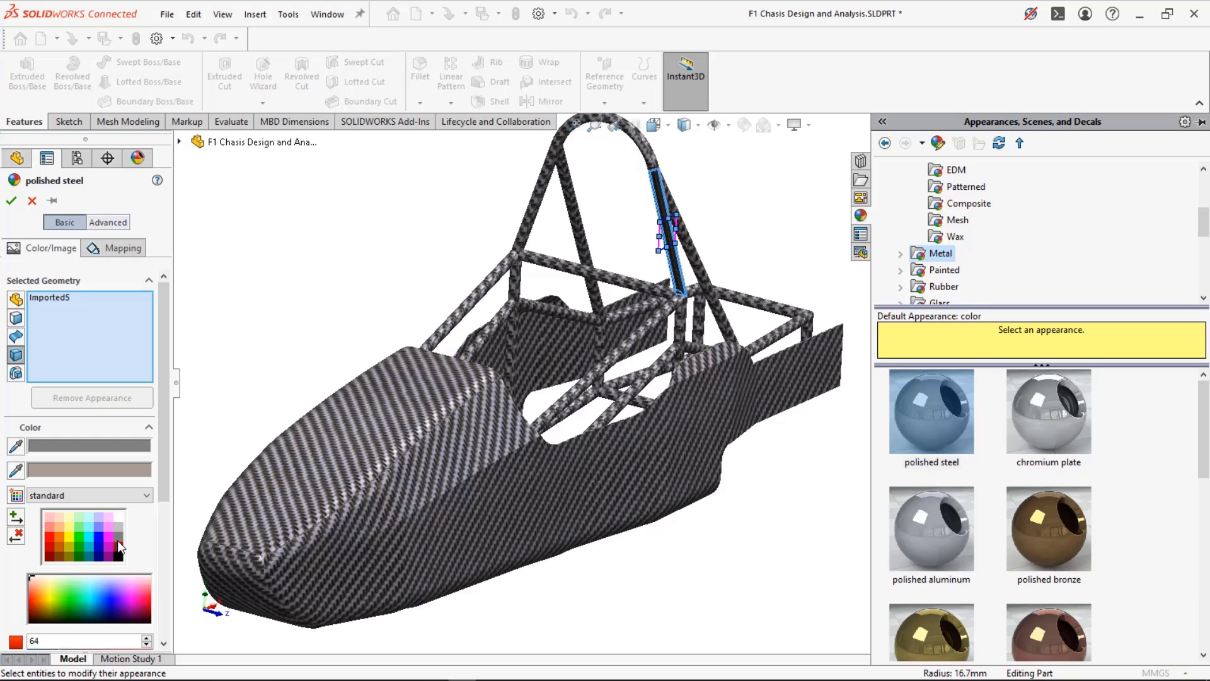
left_click(36, 200)
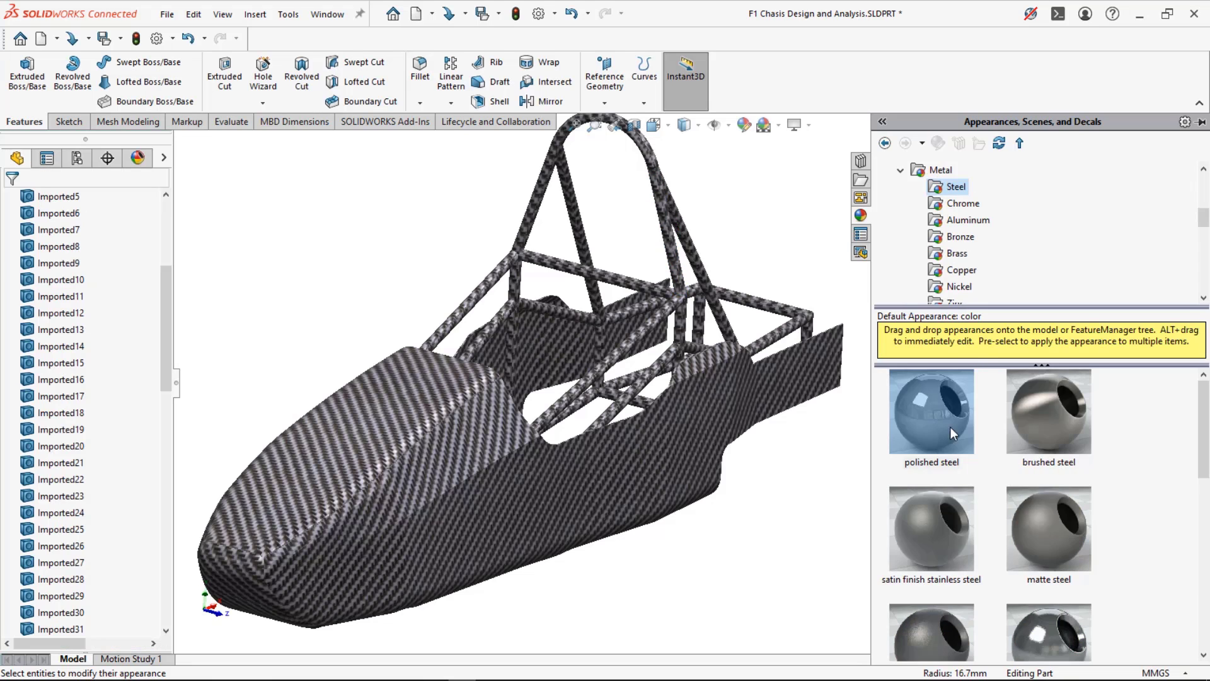
- Apply the polished steel appearance to the body of the diagonal brace tube behind the main roll hoop
left_click_drag(951, 427, 696, 260)
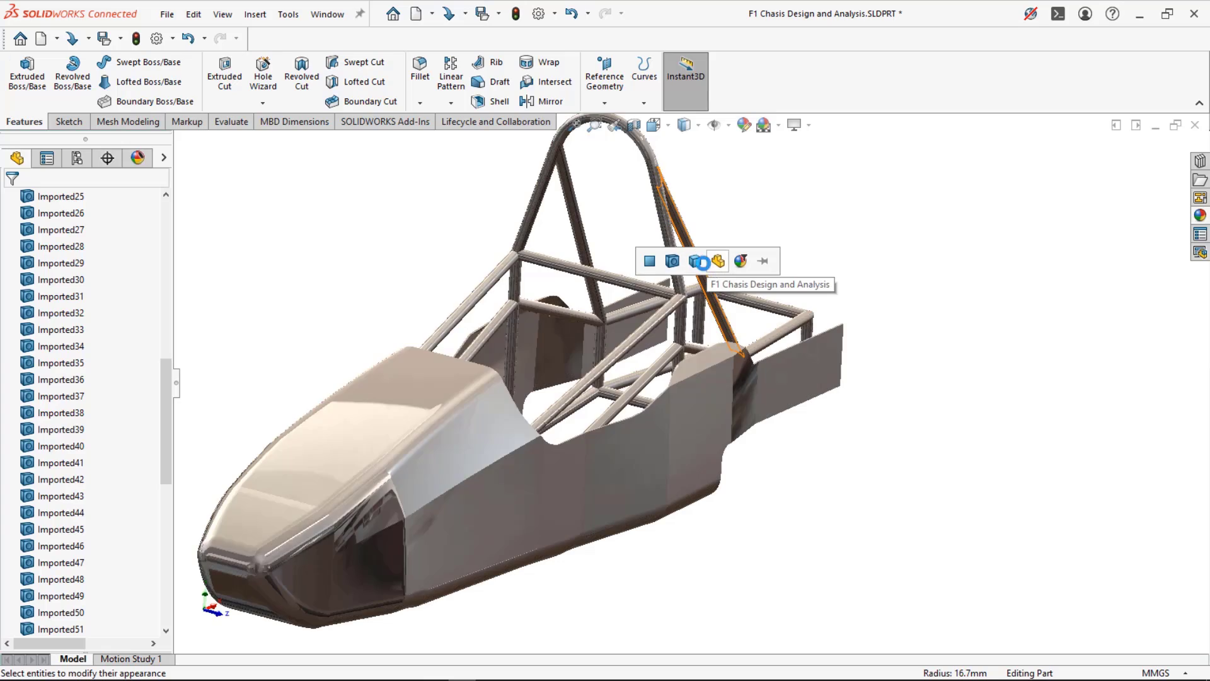
left_click(695, 261)
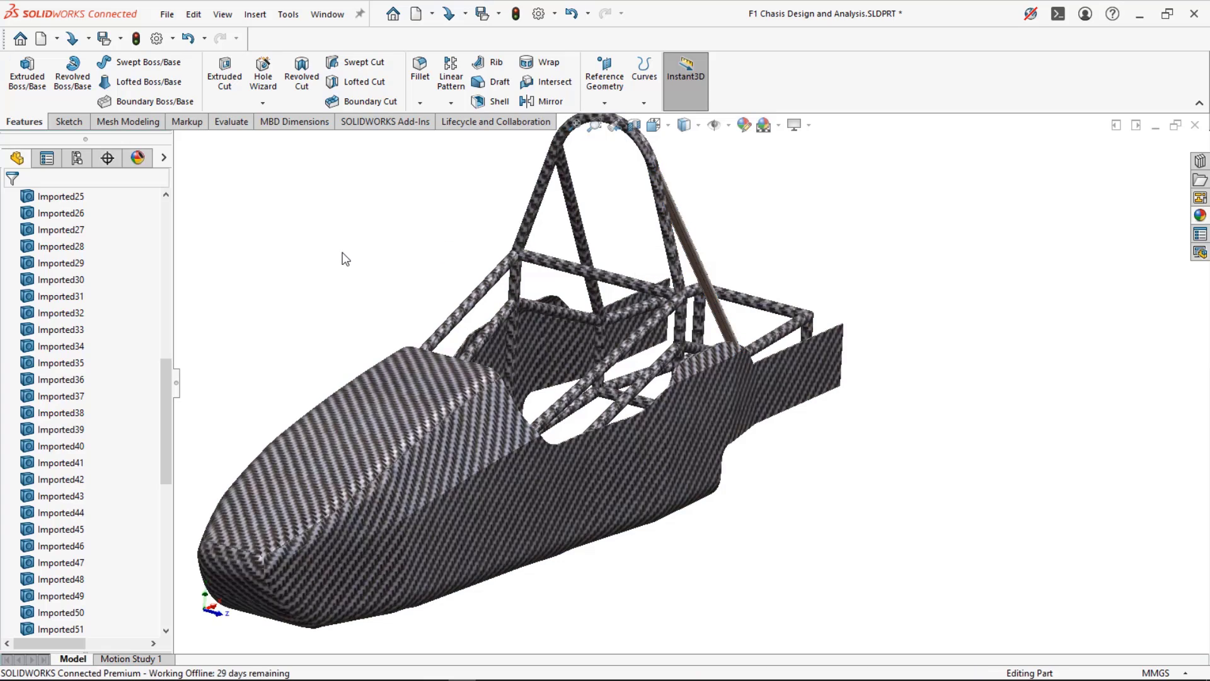
key("f")
scroll(825, 351, "down", 5)
middle_click_drag(825, 351, 714, 422)
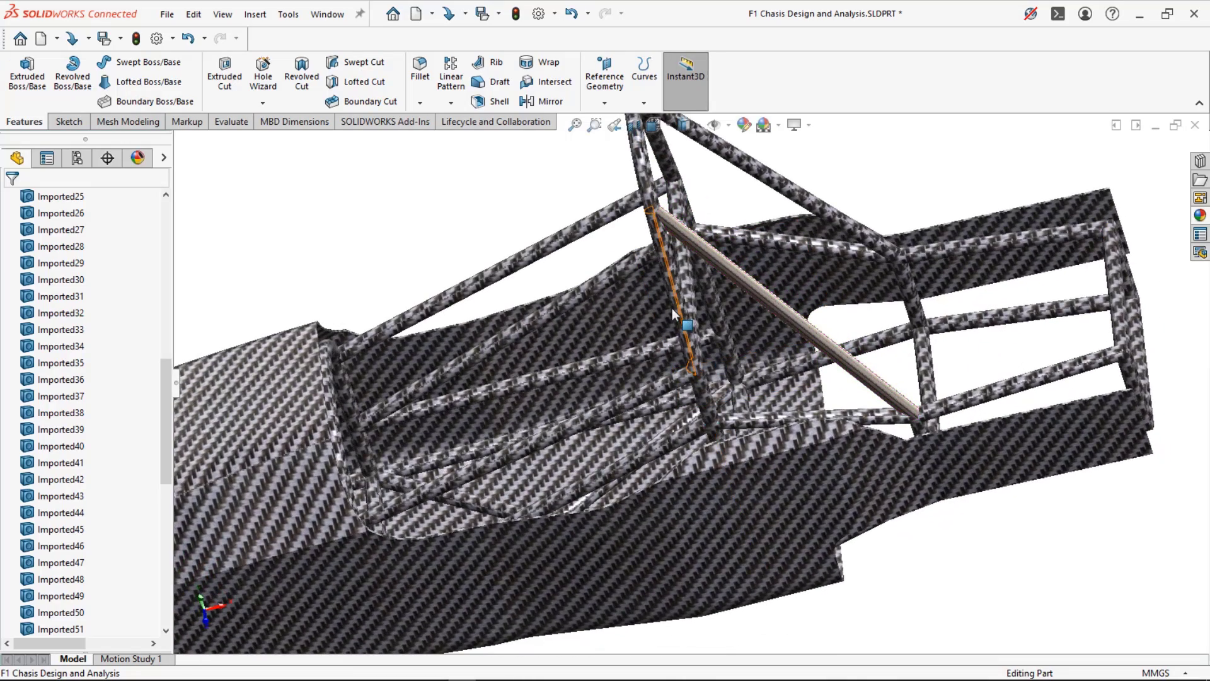
- Paste the copied polished steel appearance onto all frame tubes, from Imported1 through Imported55
scroll(416, 169, "up", 3)
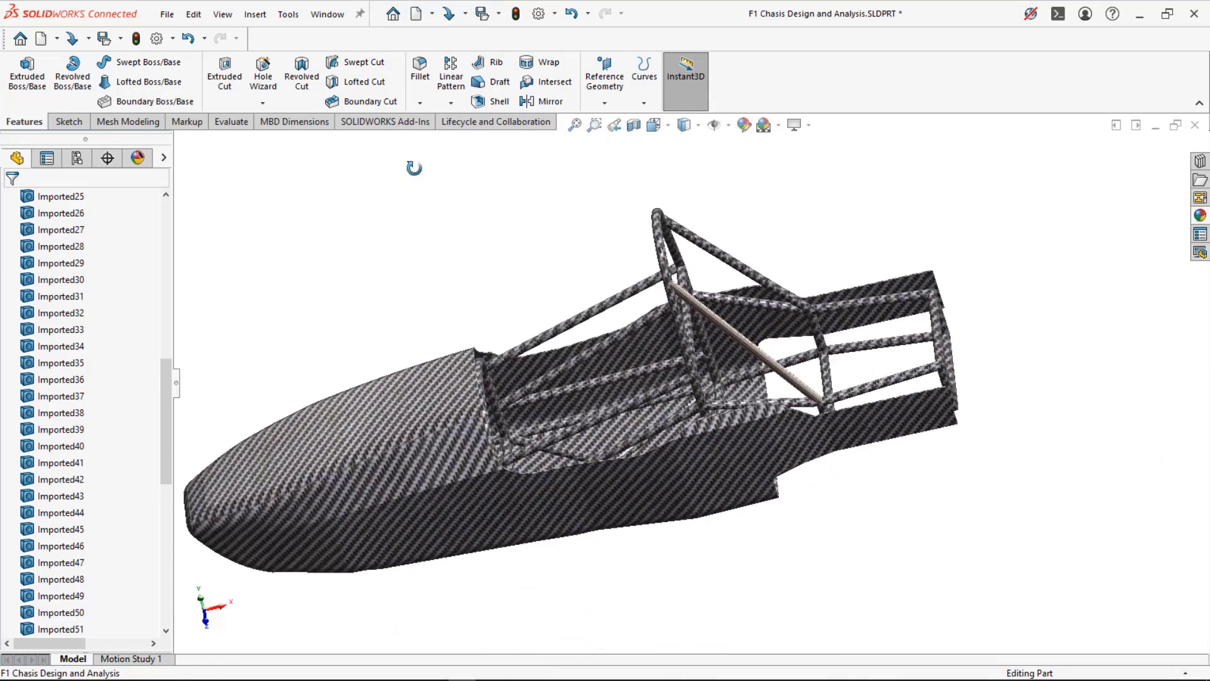
middle_click_drag(414, 168, 416, 338)
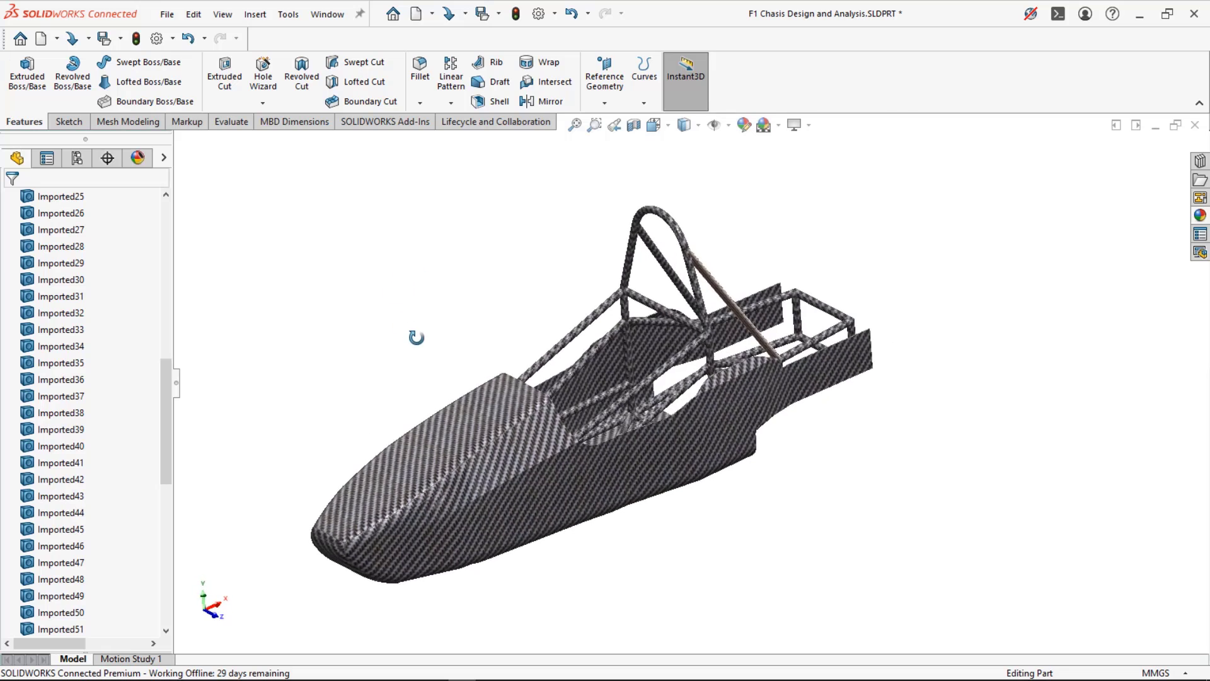
left_click(673, 226)
left_click(462, 258)
scroll(100, 255, "up", 10)
left_click(60, 351)
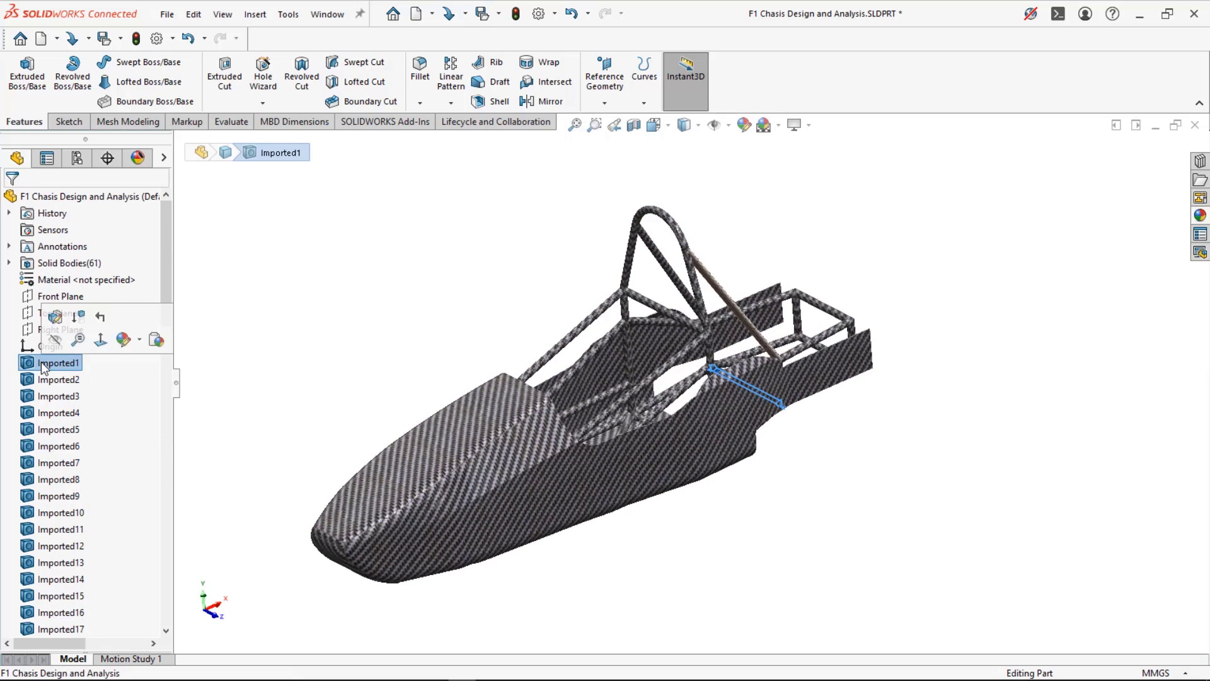
scroll(44, 369, "down", 4)
scroll(44, 369, "down", 18)
scroll(68, 250, "up", 1)
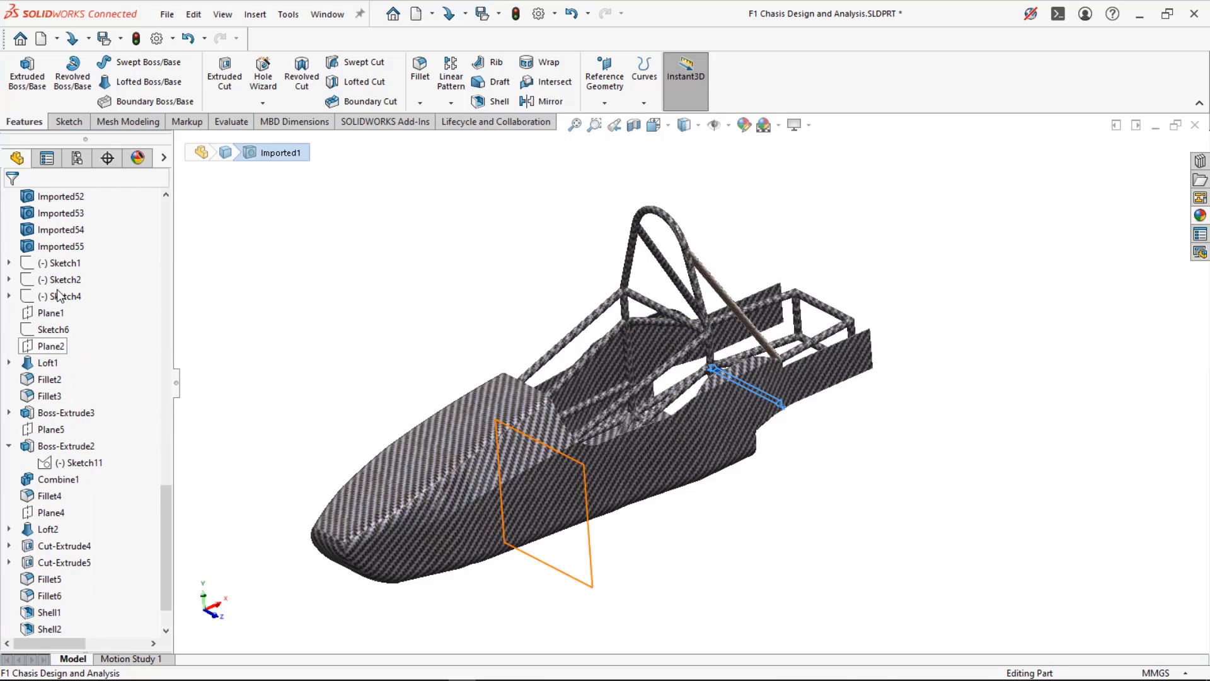
left_click(66, 246, "shift")
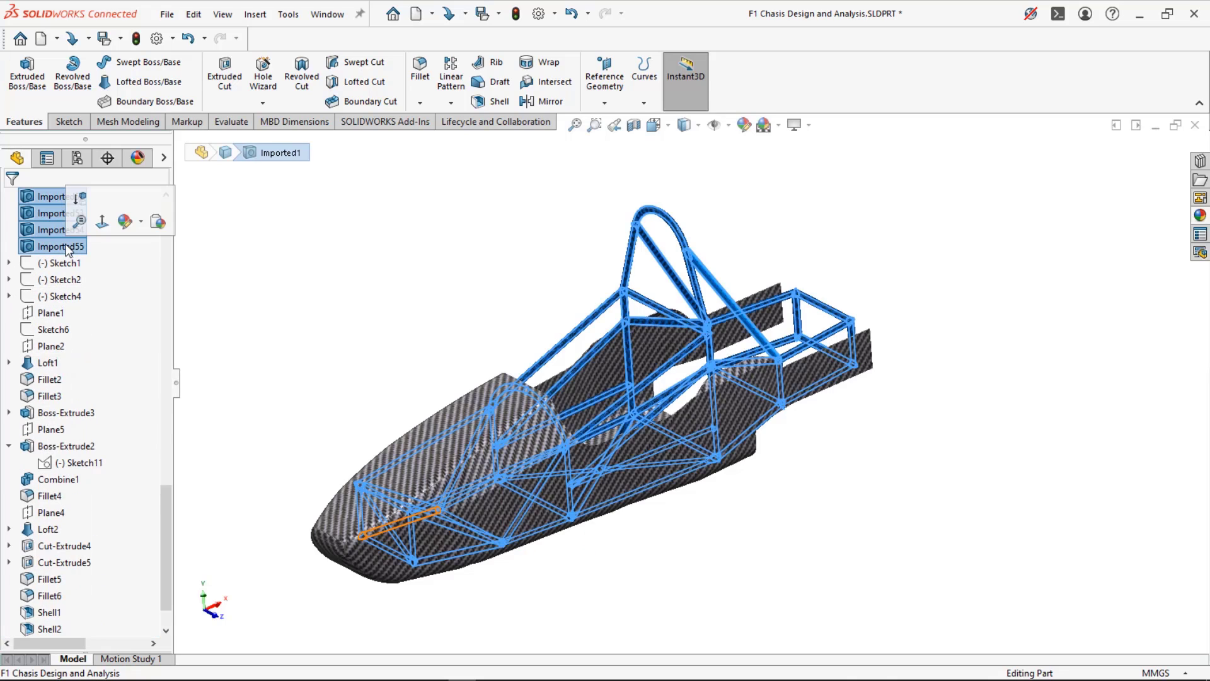
right_click(67, 250)
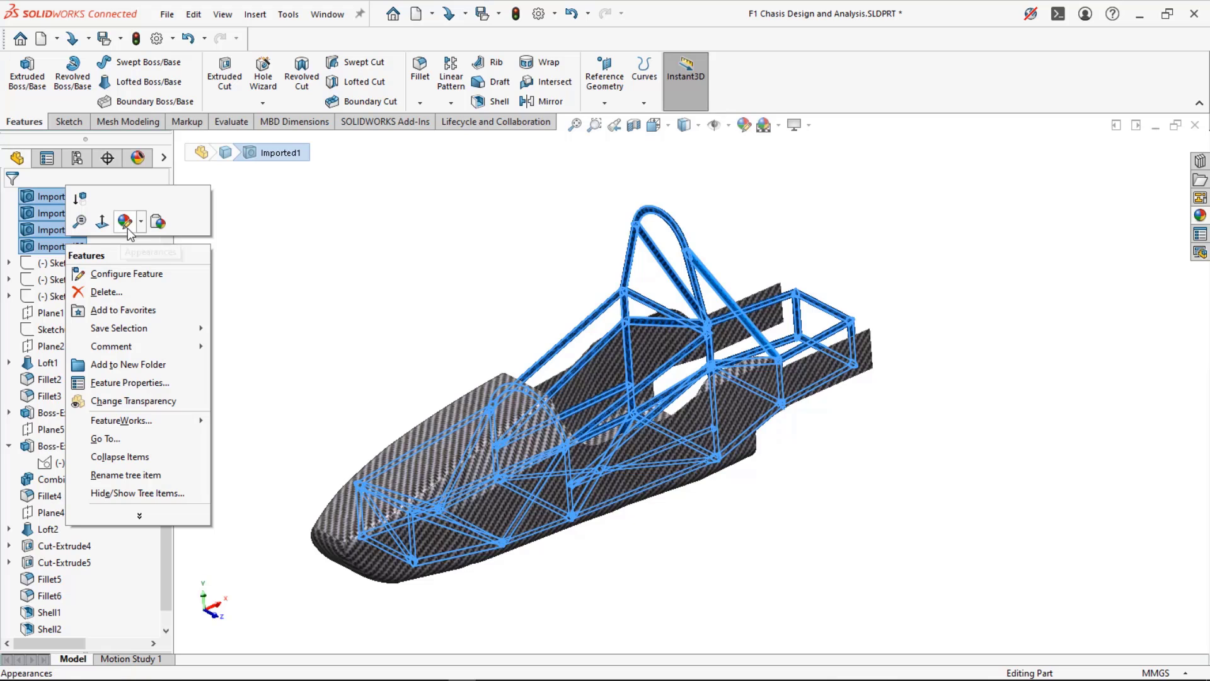
left_click(157, 222)
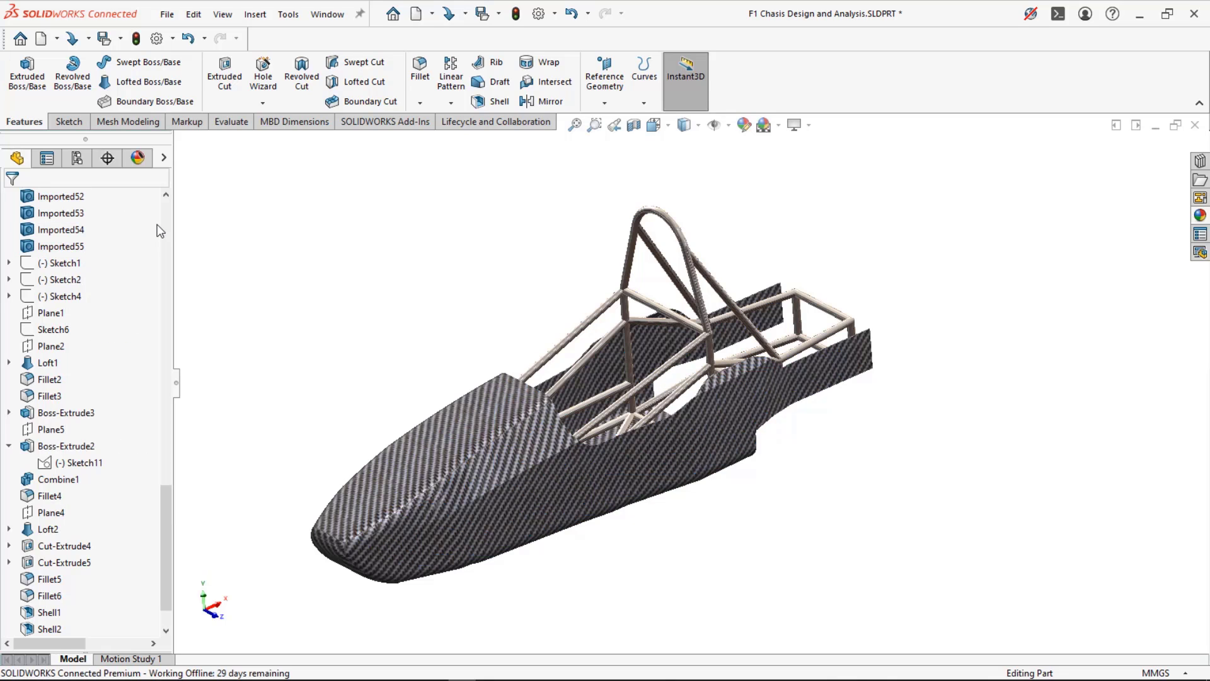
- Try the brushed chromium appearance on the whole part
key("f")
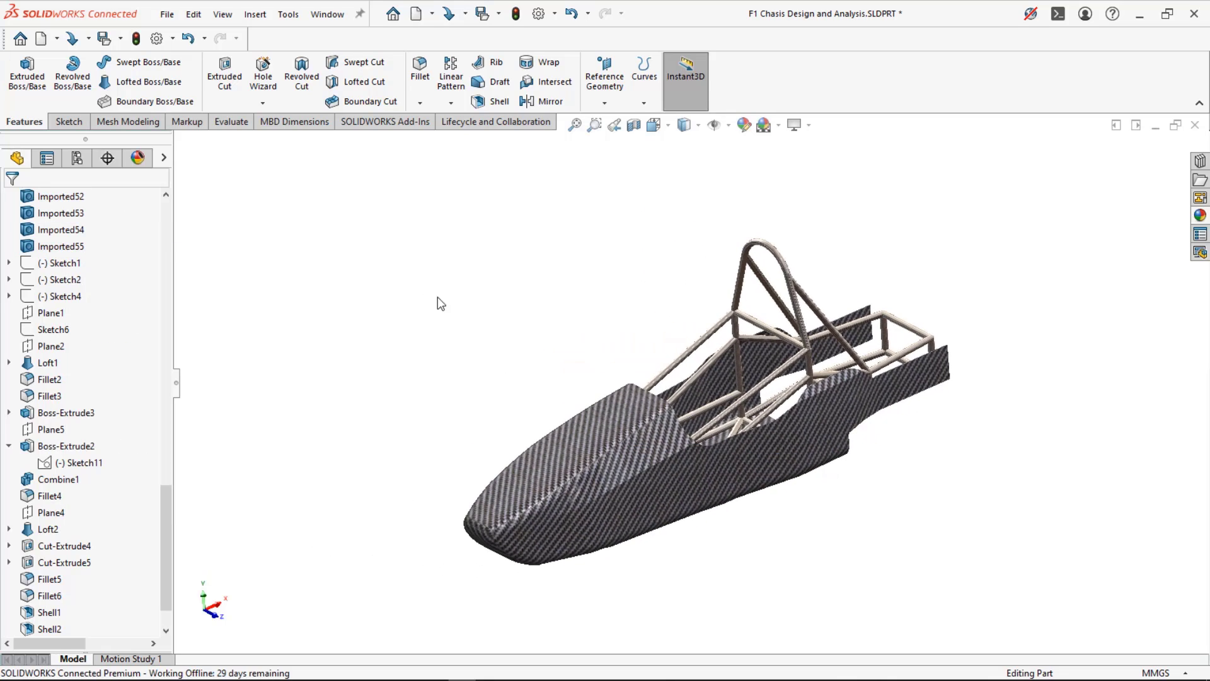
key("ctrl+7")
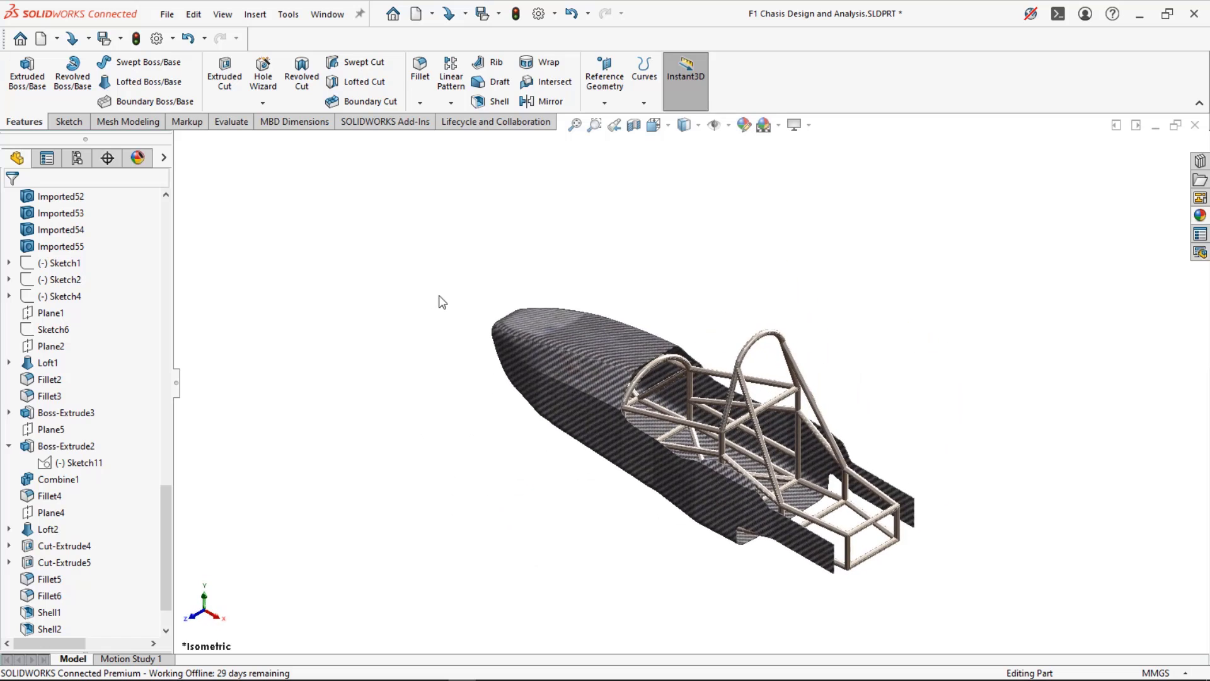
middle_click_drag(440, 299, 508, 322)
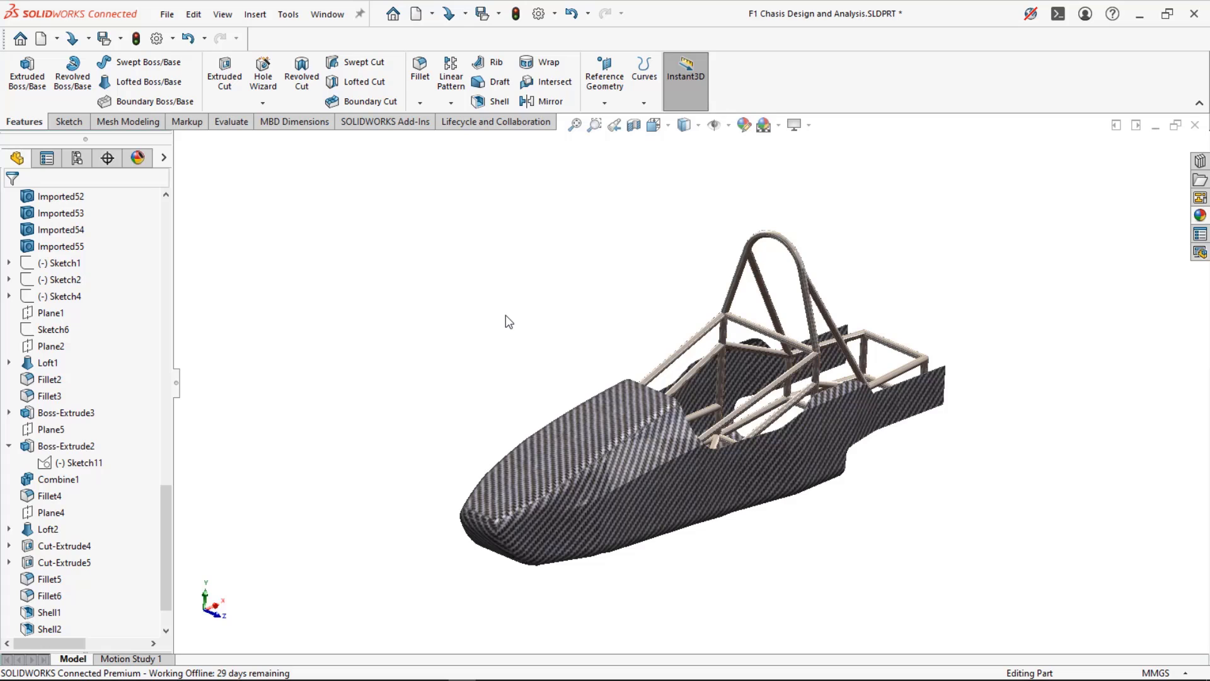
left_click(1200, 215)
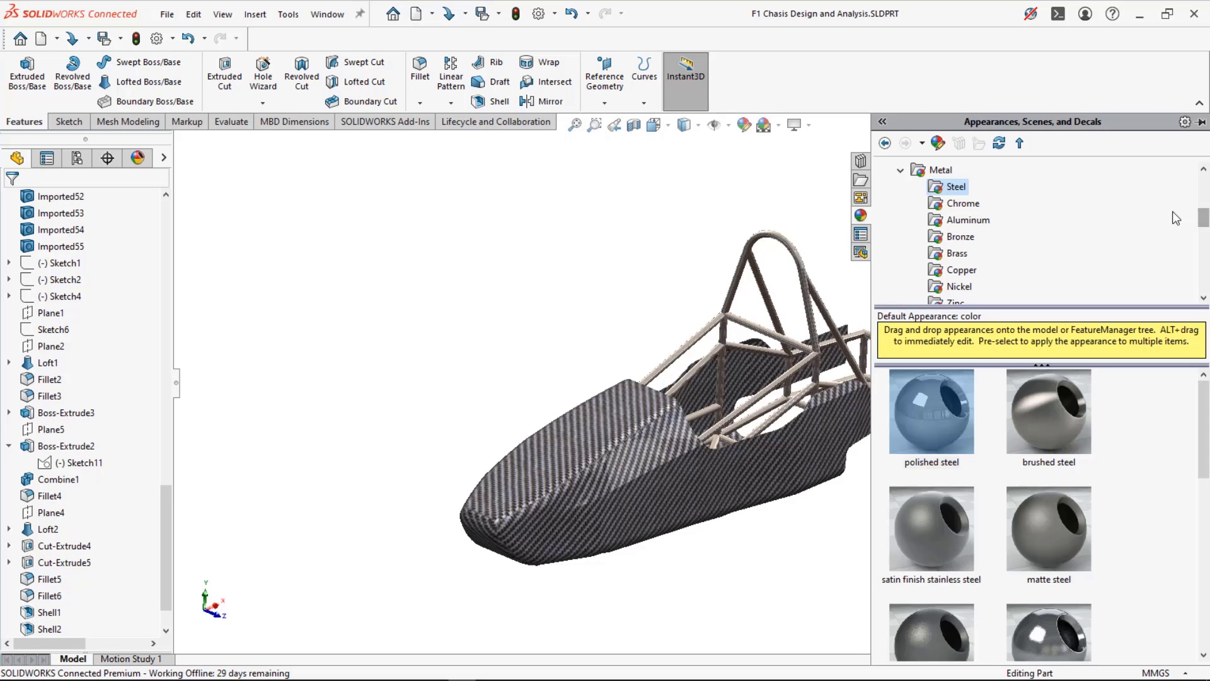
left_click(956, 204)
scroll(939, 424, "down", 2)
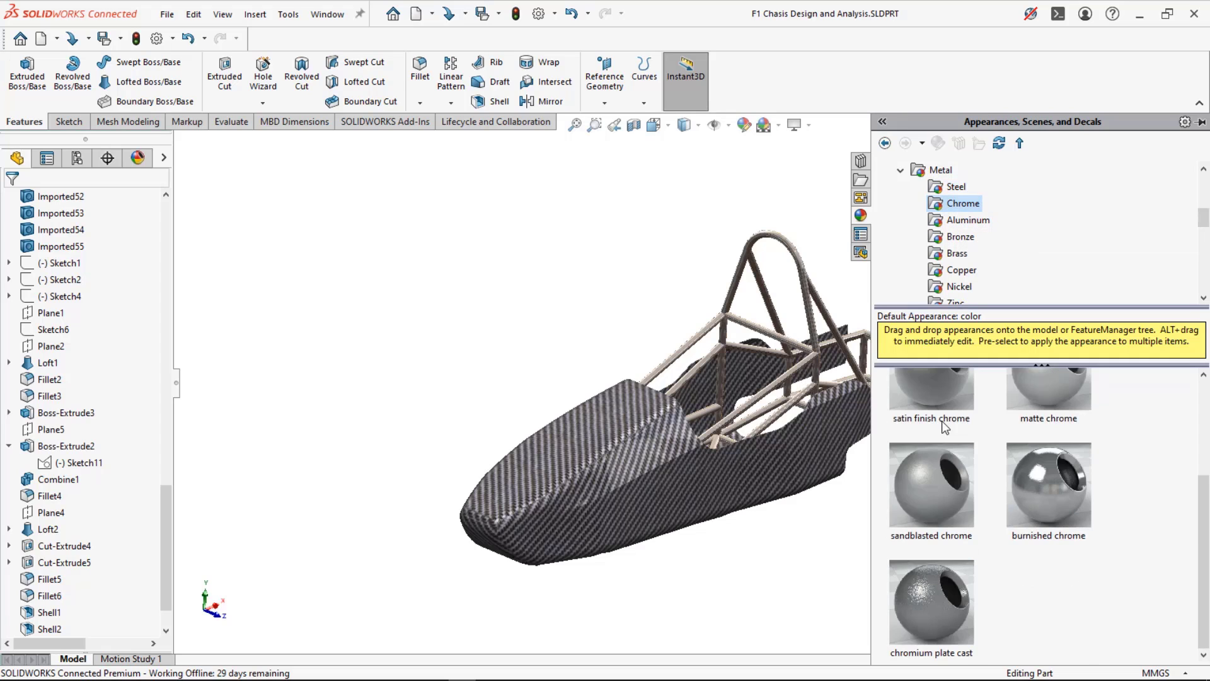
scroll(944, 427, "up", 2)
left_click_drag(1041, 413, 650, 505)
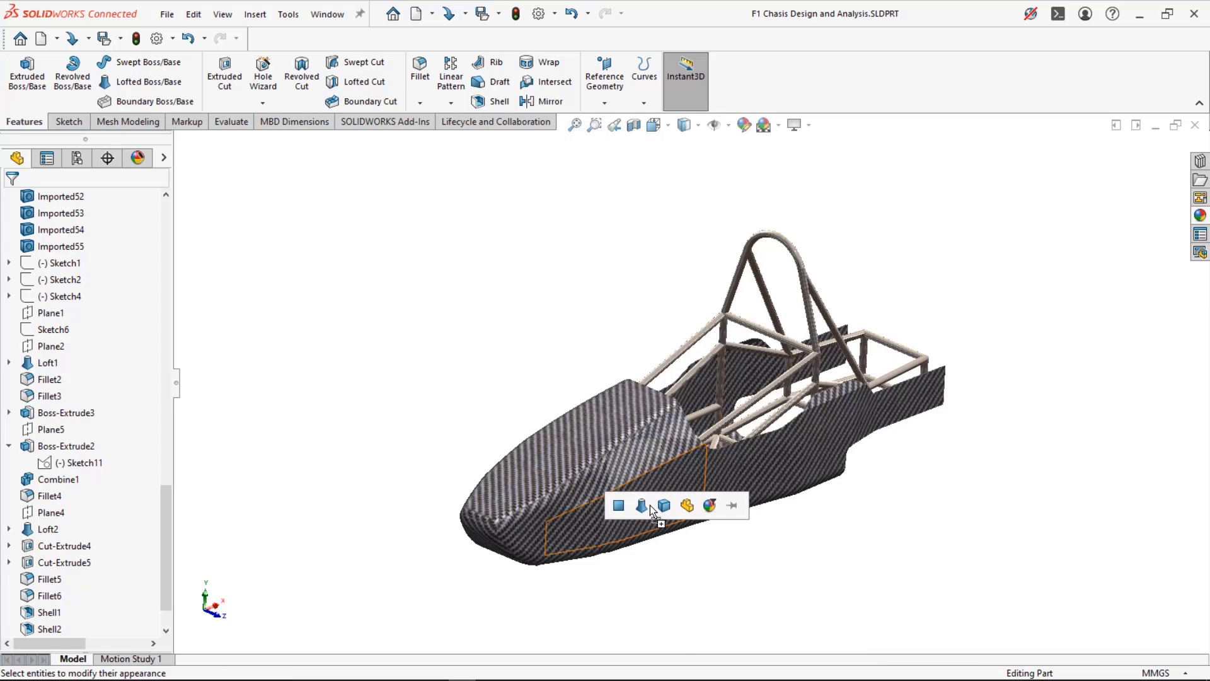
left_click(688, 505)
- Apply a blue car paint appearance to the whole part
left_click(1200, 216)
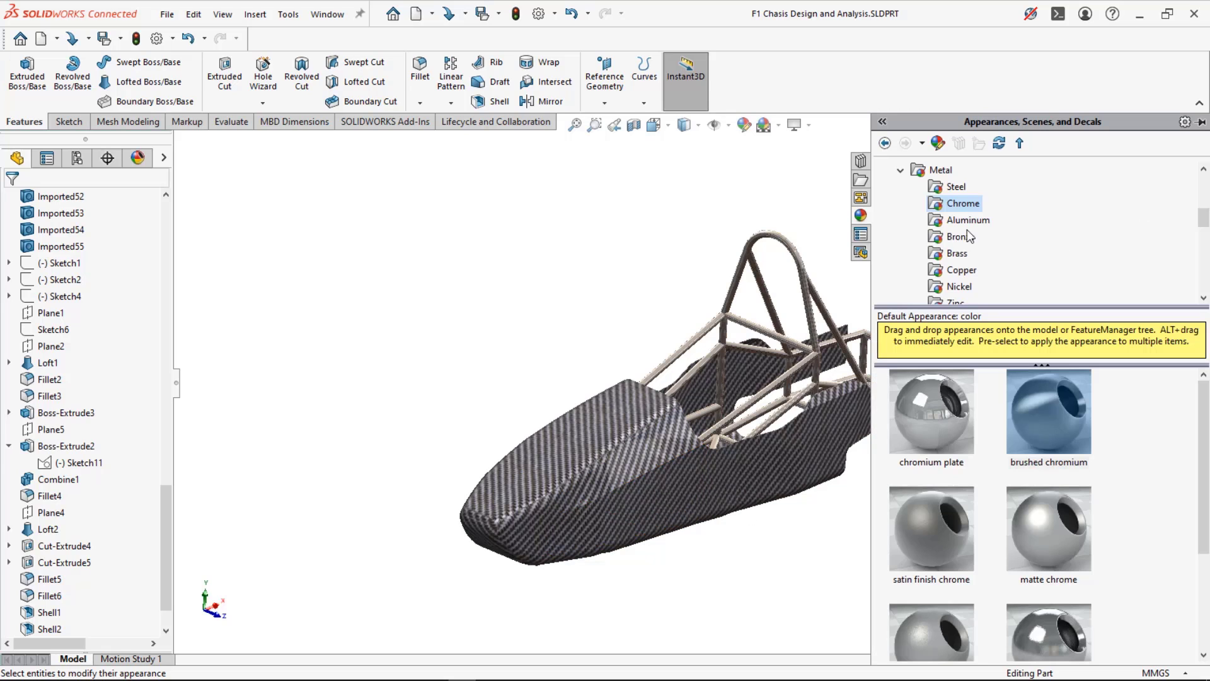
scroll(958, 287, "down", 2)
scroll(958, 291, "down", 3)
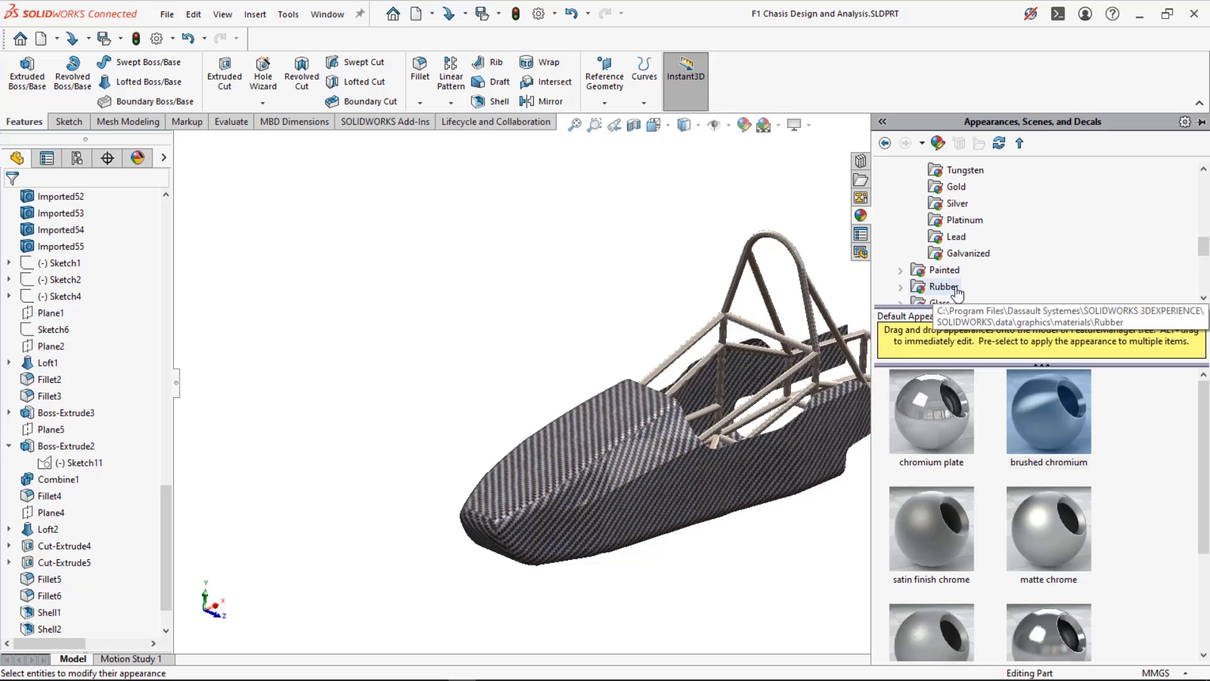
left_click(944, 270)
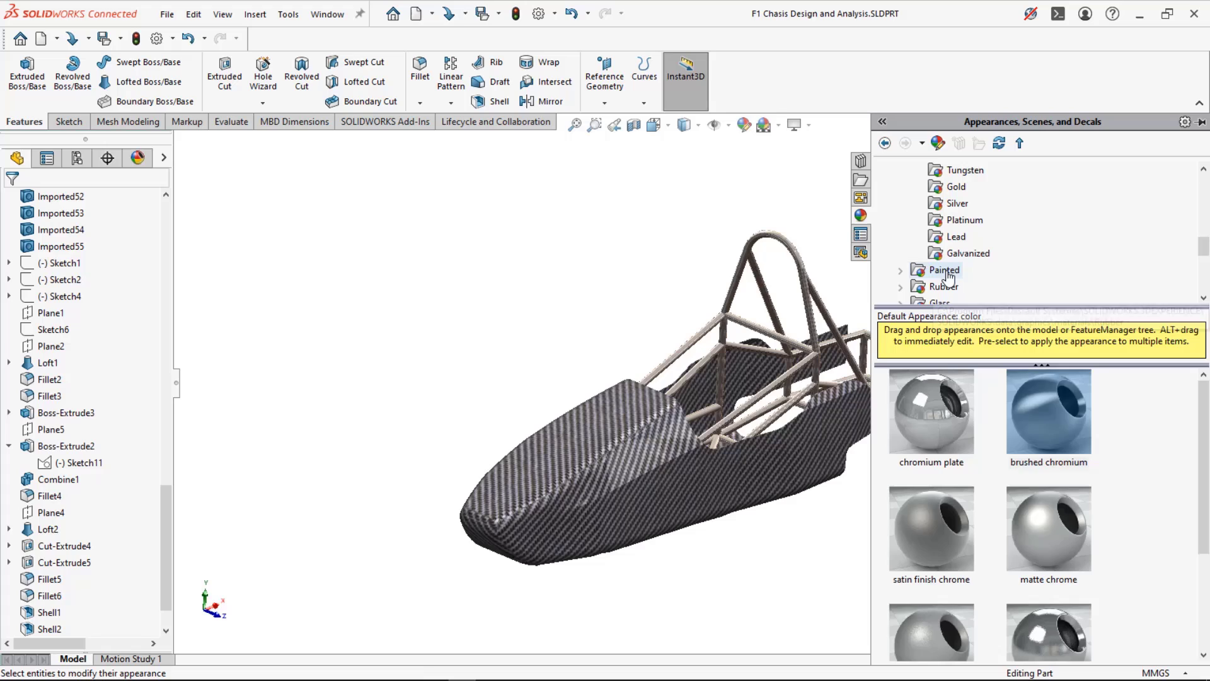
left_click(902, 271)
left_click(952, 252)
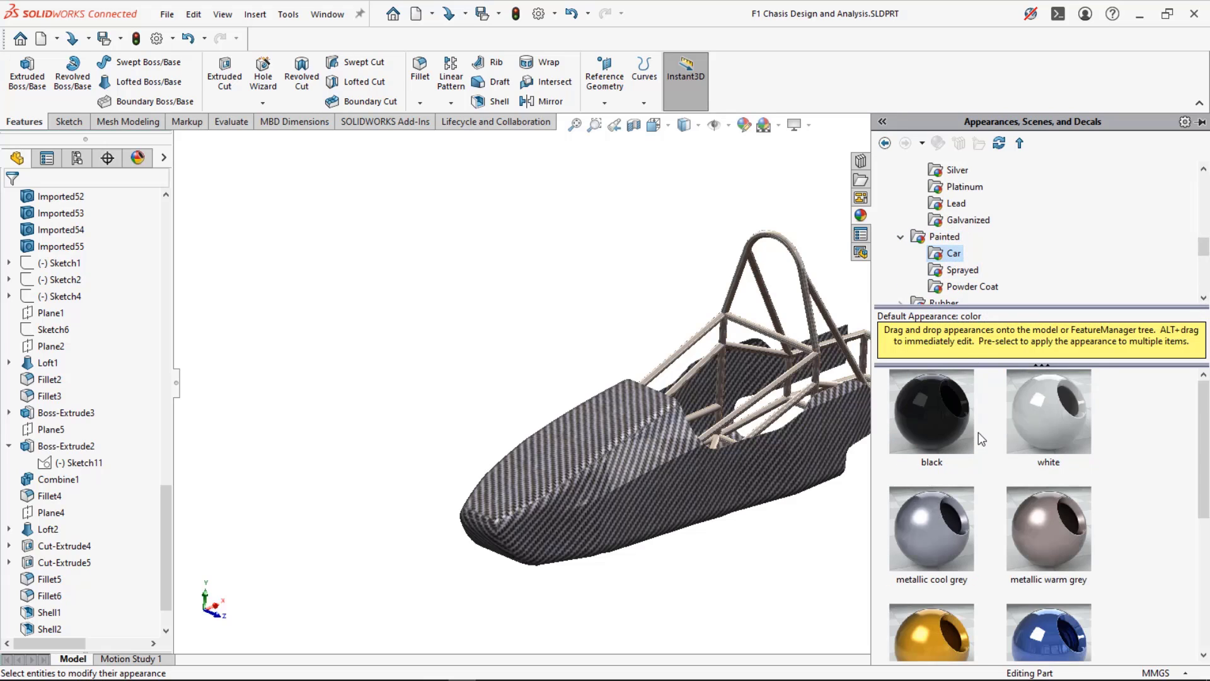
scroll(978, 433, "down", 3)
left_click_drag(1042, 400, 768, 482)
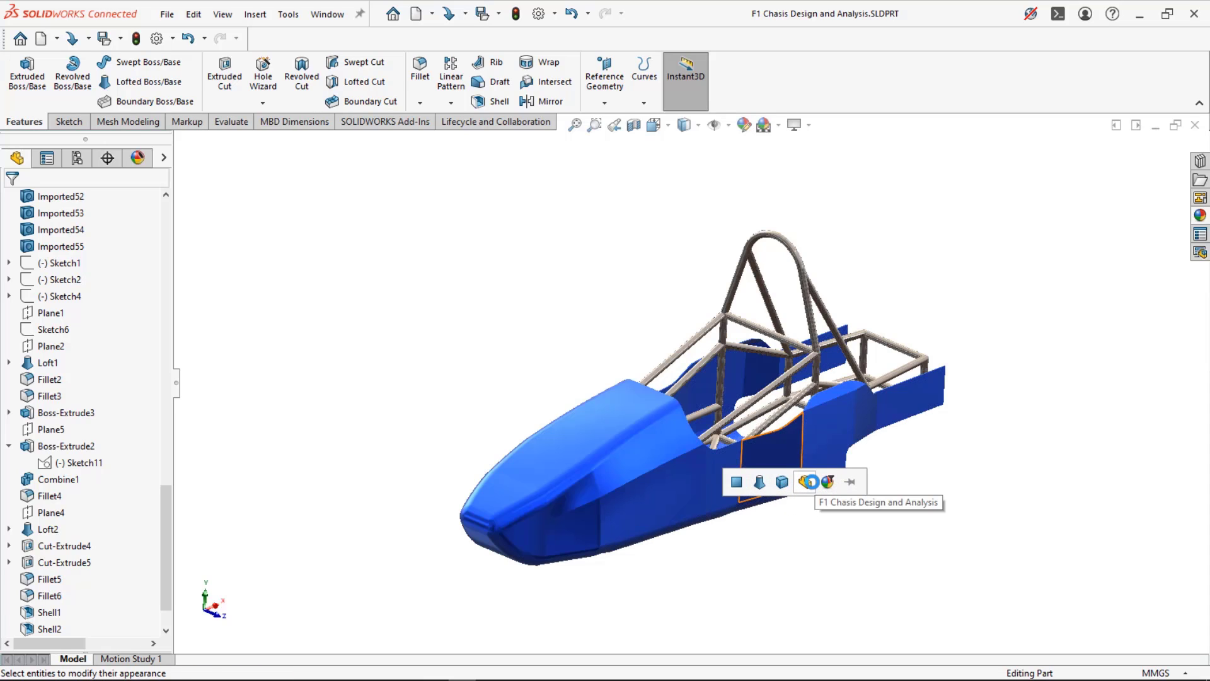
left_click(805, 481)
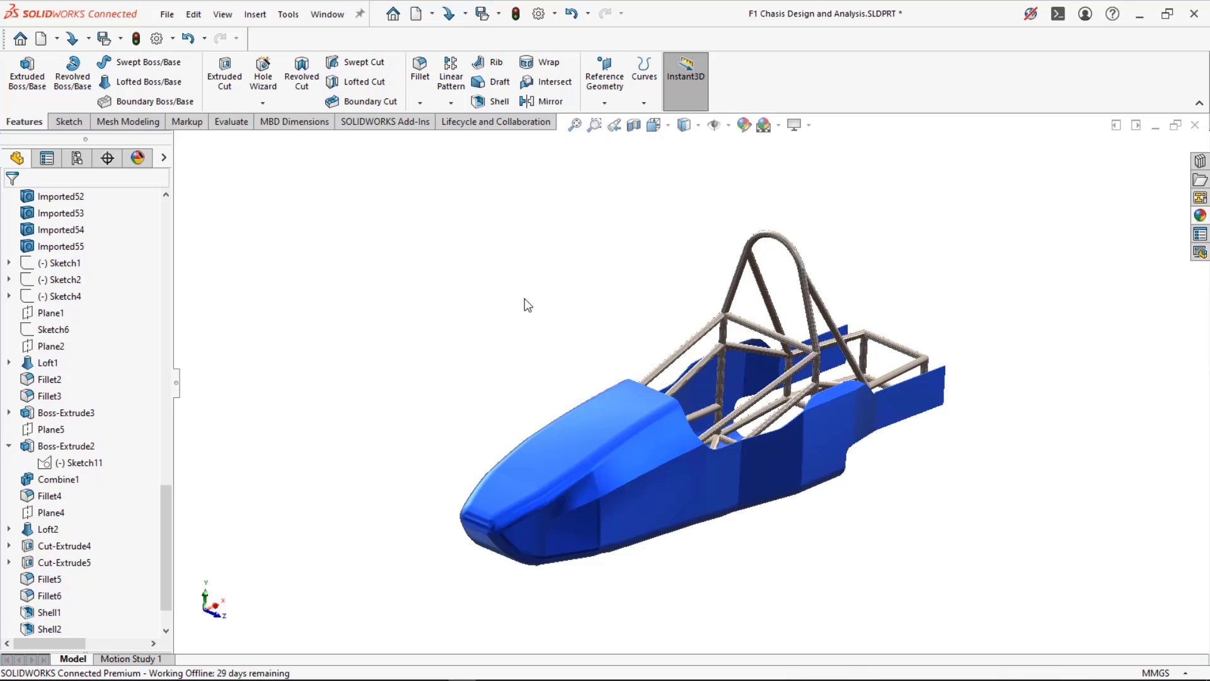
- Sketch a center rectangle on the narrow rear end face of the Loft2 bodywork, large enough to enclose the whole body outline
key("ctrl+7")
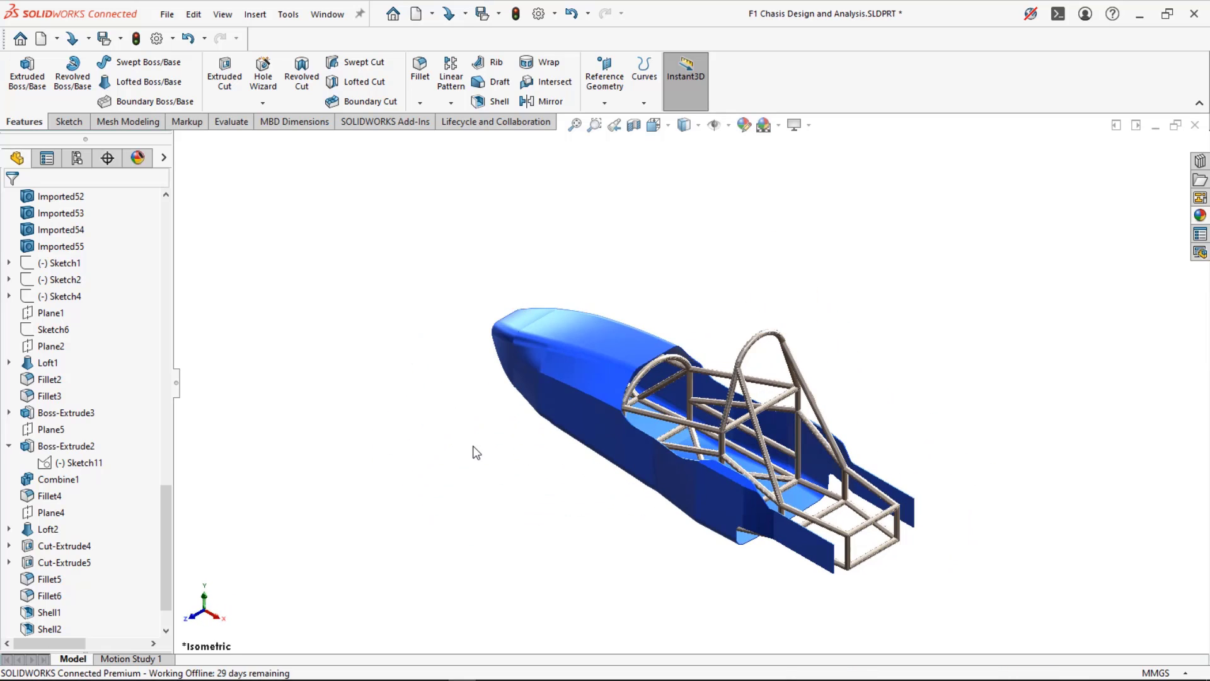
middle_click_drag(477, 452, 617, 570)
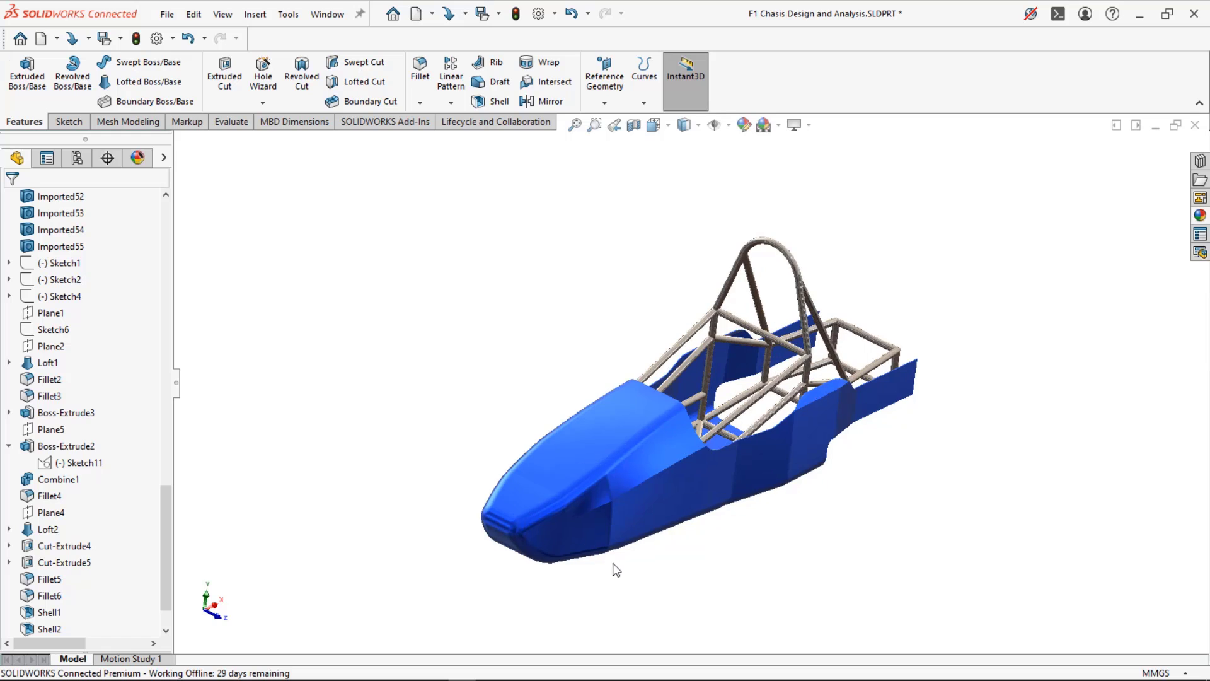
scroll(518, 582, "down", 2)
middle_click_drag(508, 570, 489, 530)
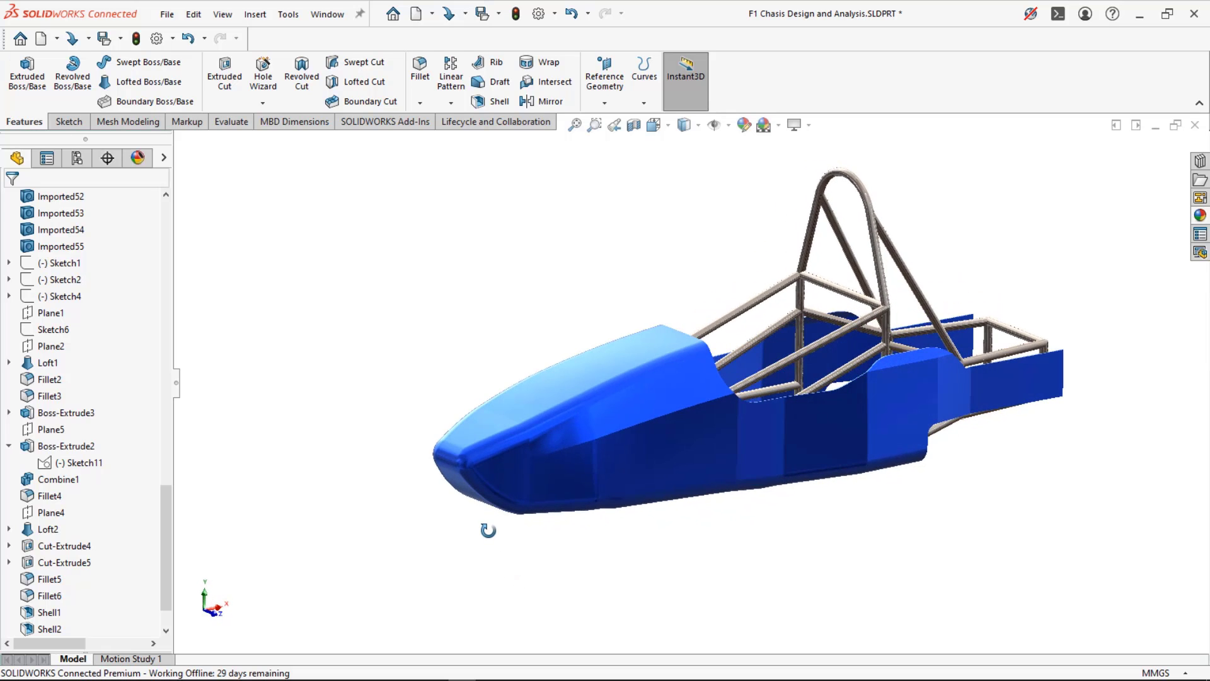
scroll(933, 398, "down", 6)
middle_click_drag(862, 419, 762, 419)
scroll(1020, 353, "down", 6)
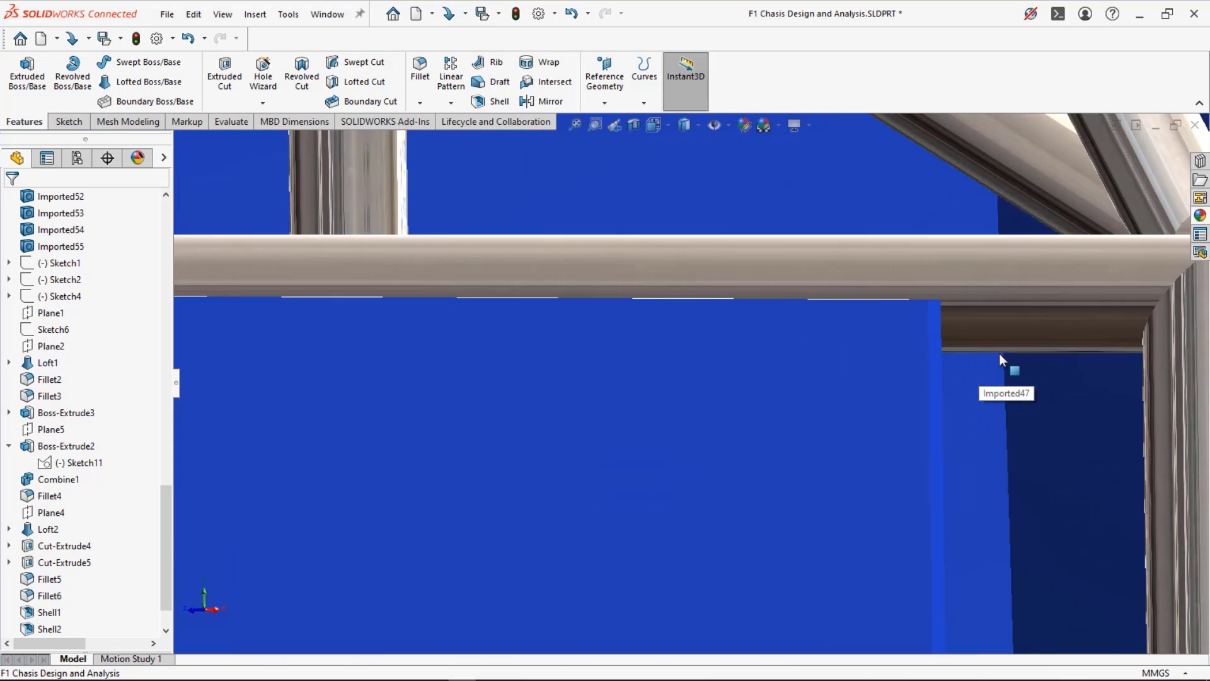
left_click(936, 329)
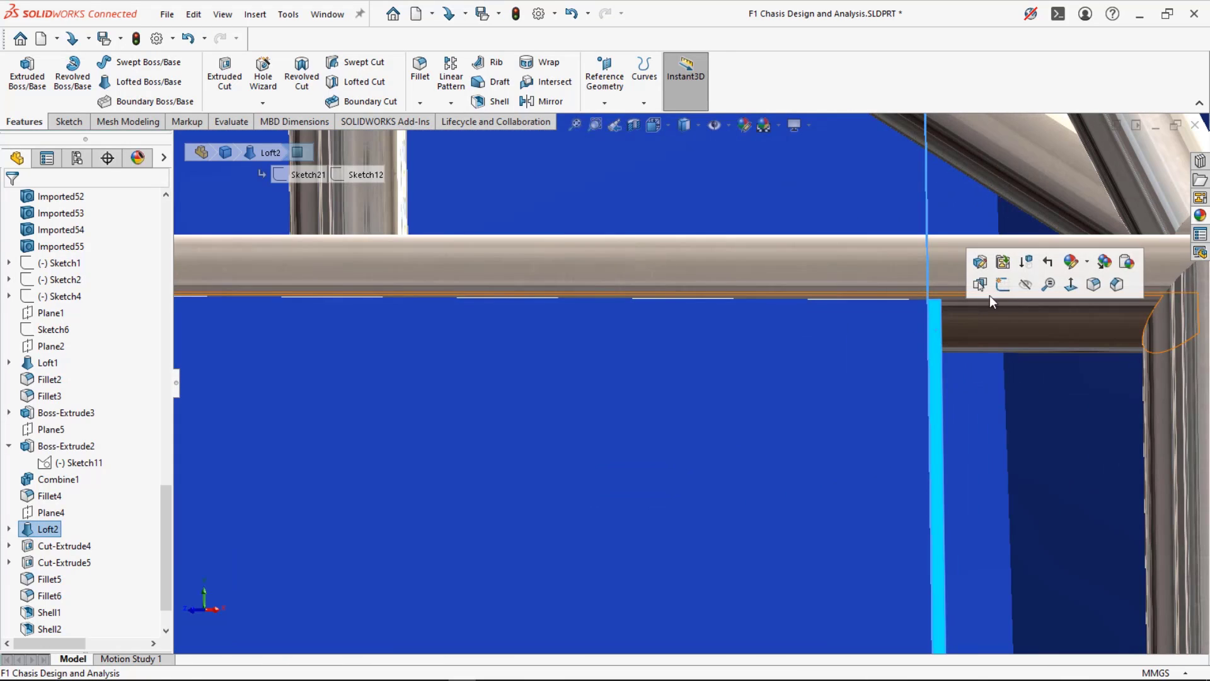
left_click(1004, 286)
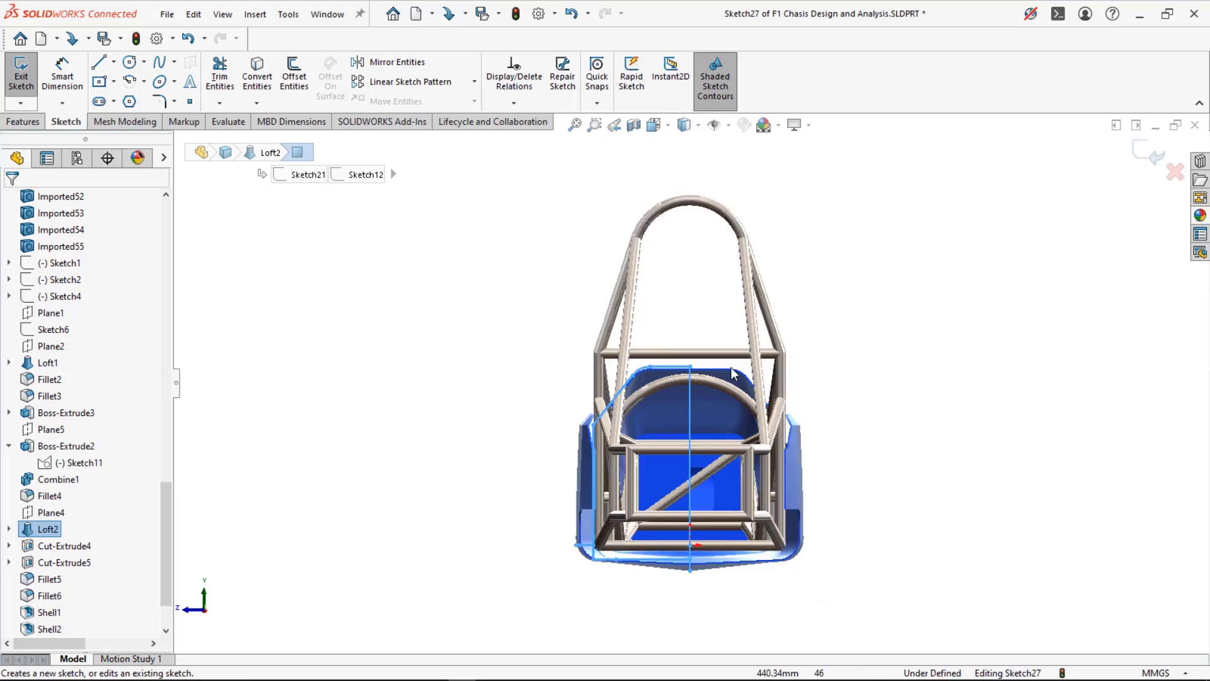
key("s")
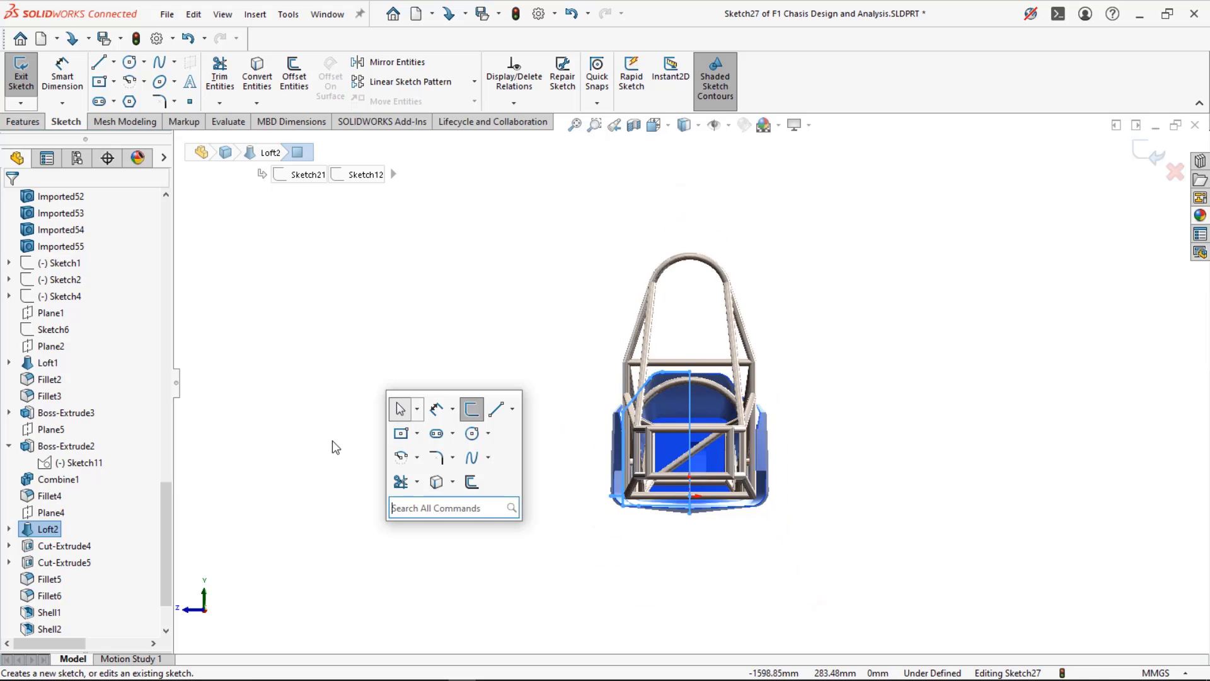
left_click(399, 432)
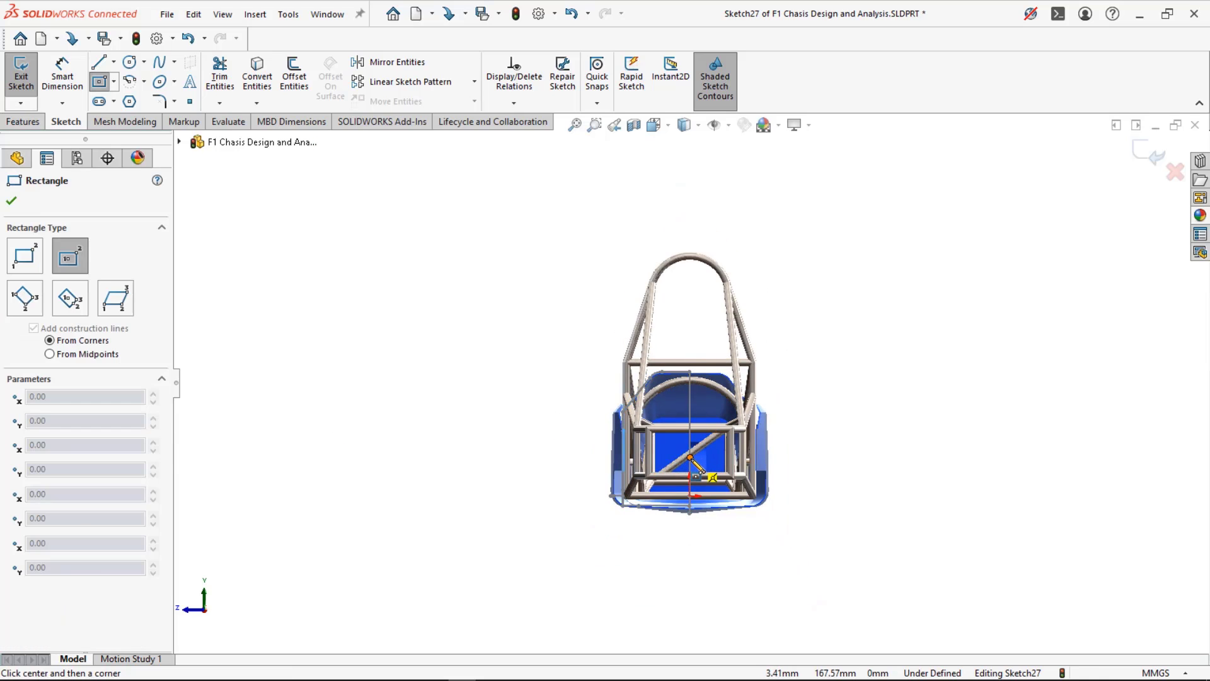
left_click(690, 457)
left_click(518, 553)
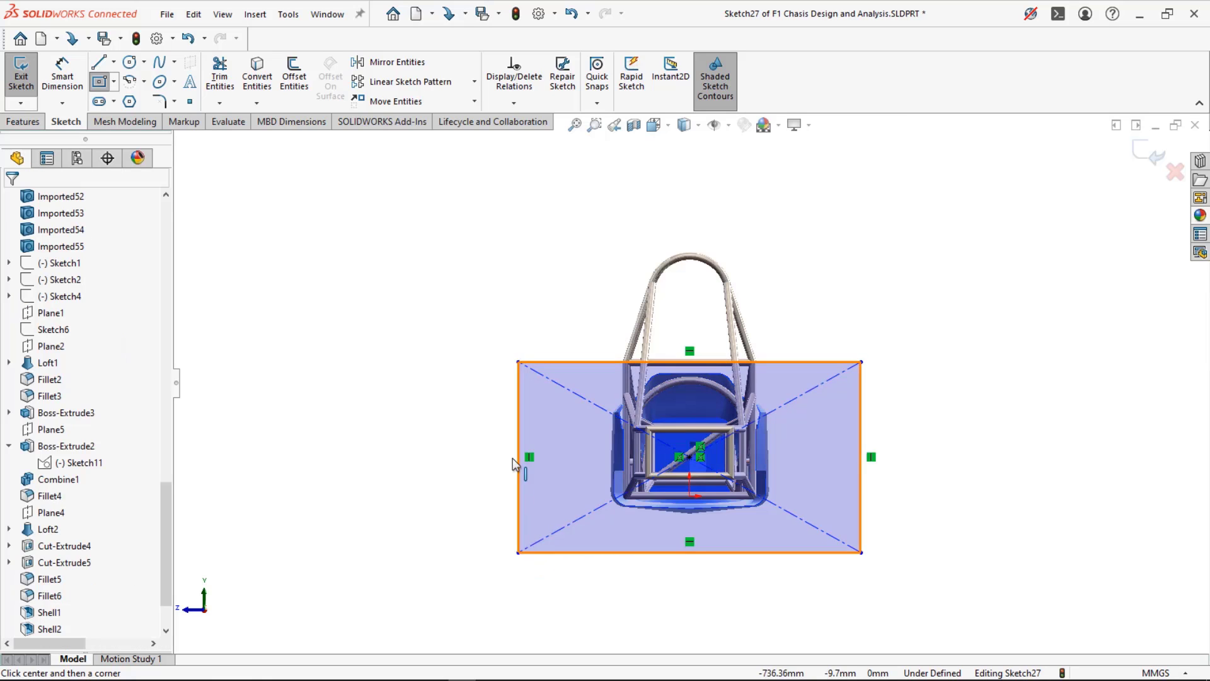
- Set up a blind extruded cut of the rectangle running forward through the rear side panels, with a depth of 563 mm
middle_click_drag(527, 460, 621, 478)
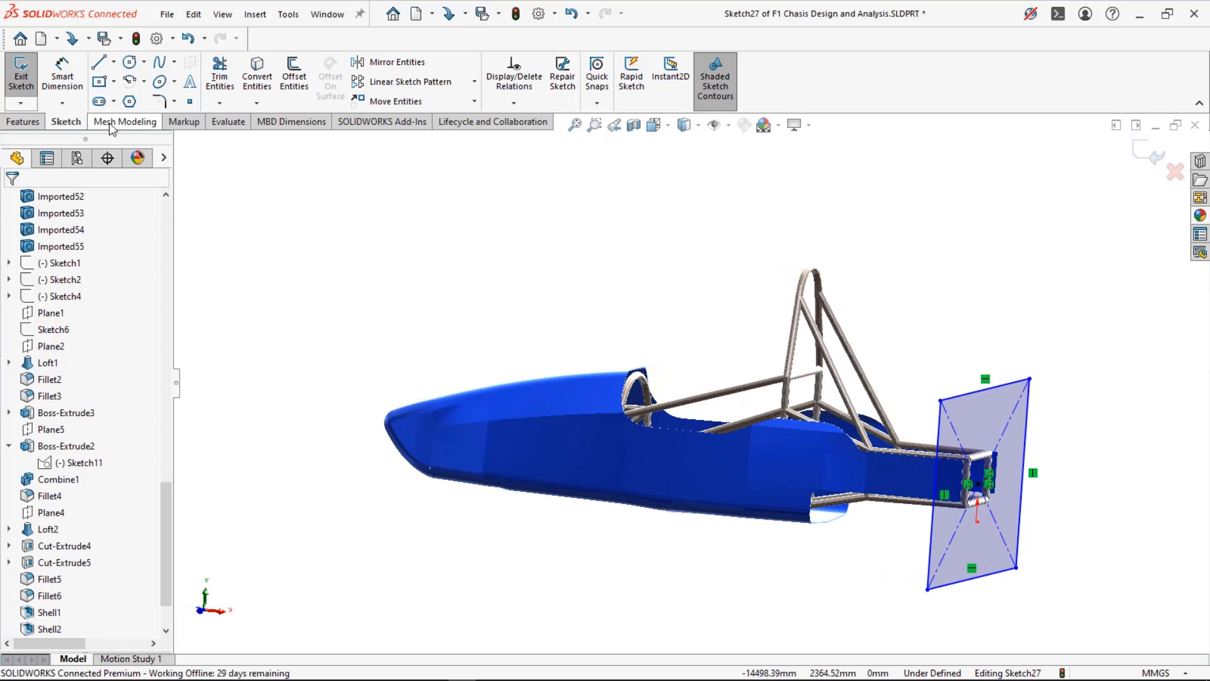
left_click(25, 121)
left_click(226, 76)
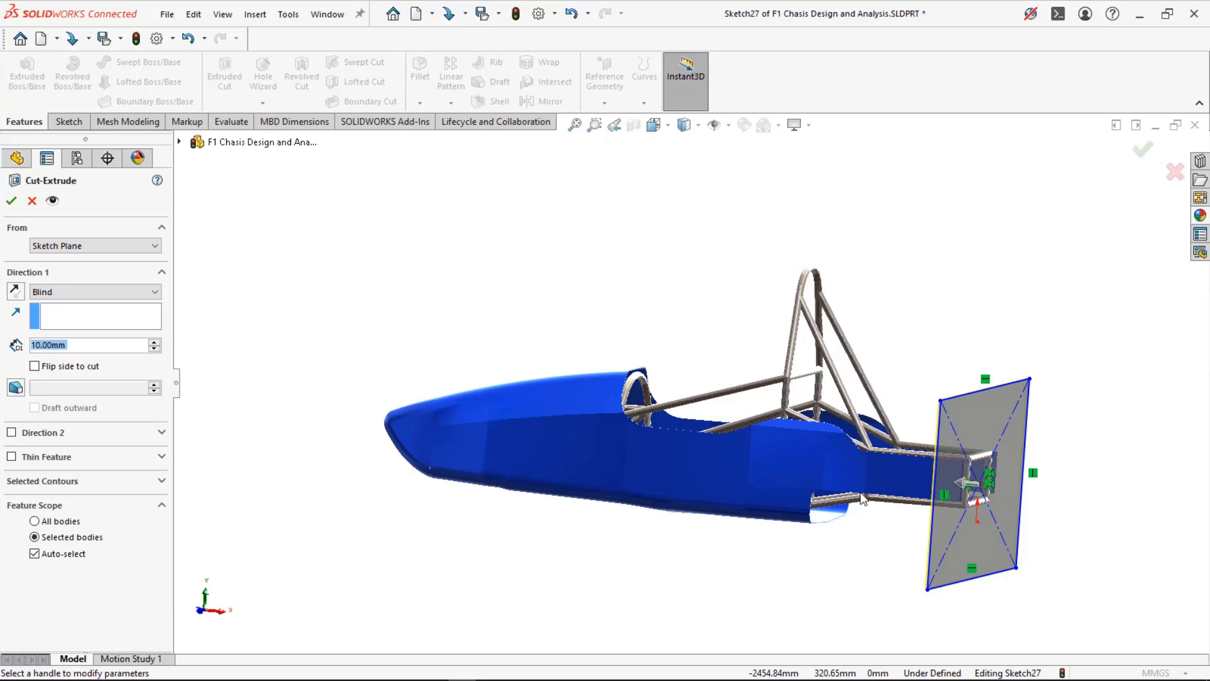
left_click_drag(963, 486, 868, 480)
middle_click_drag(867, 480, 847, 458)
scroll(884, 467, "down", 3)
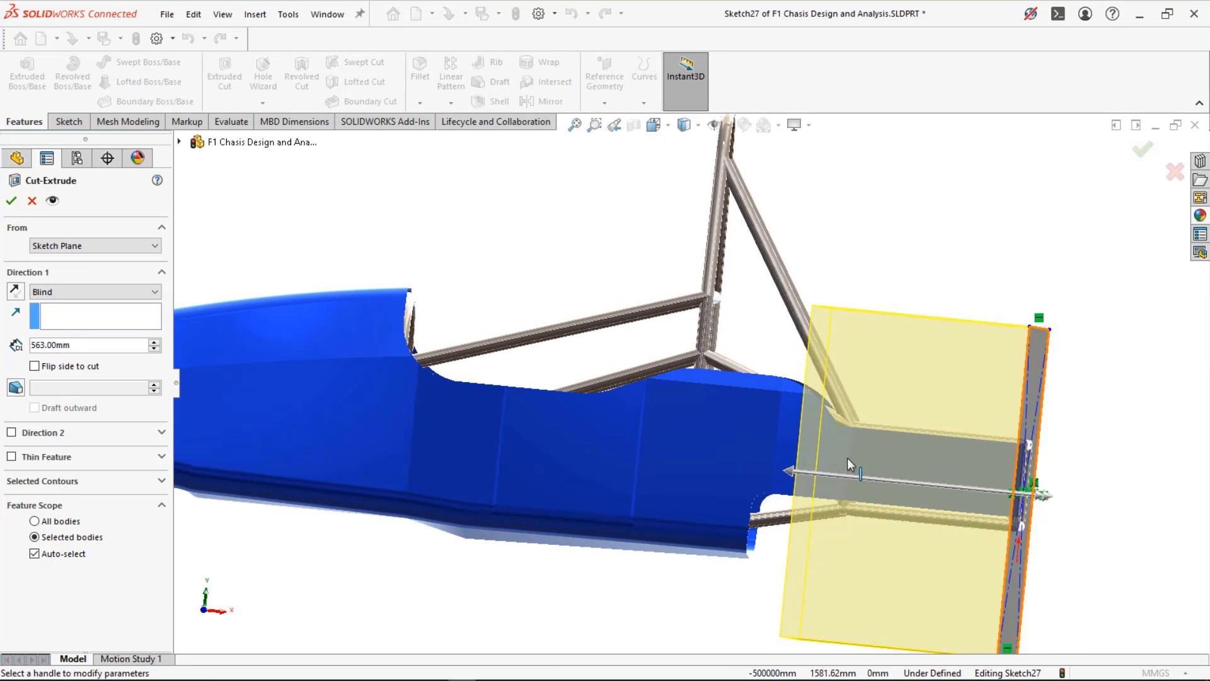
- Shorten the blind cut's depth to 450 mm so it ends near the rear frame joint of the side panels
key("ctrl+8")
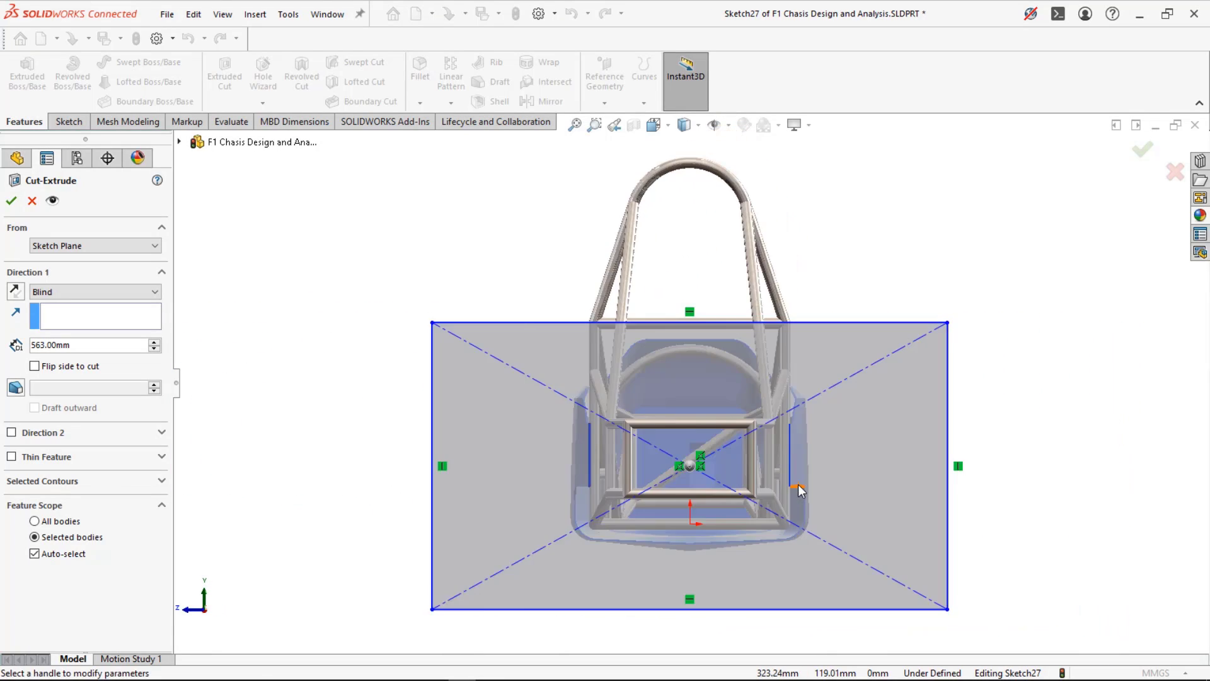
key("ctrl+8")
middle_click_drag(805, 487, 680, 488)
middle_click_drag(1063, 453, 990, 470)
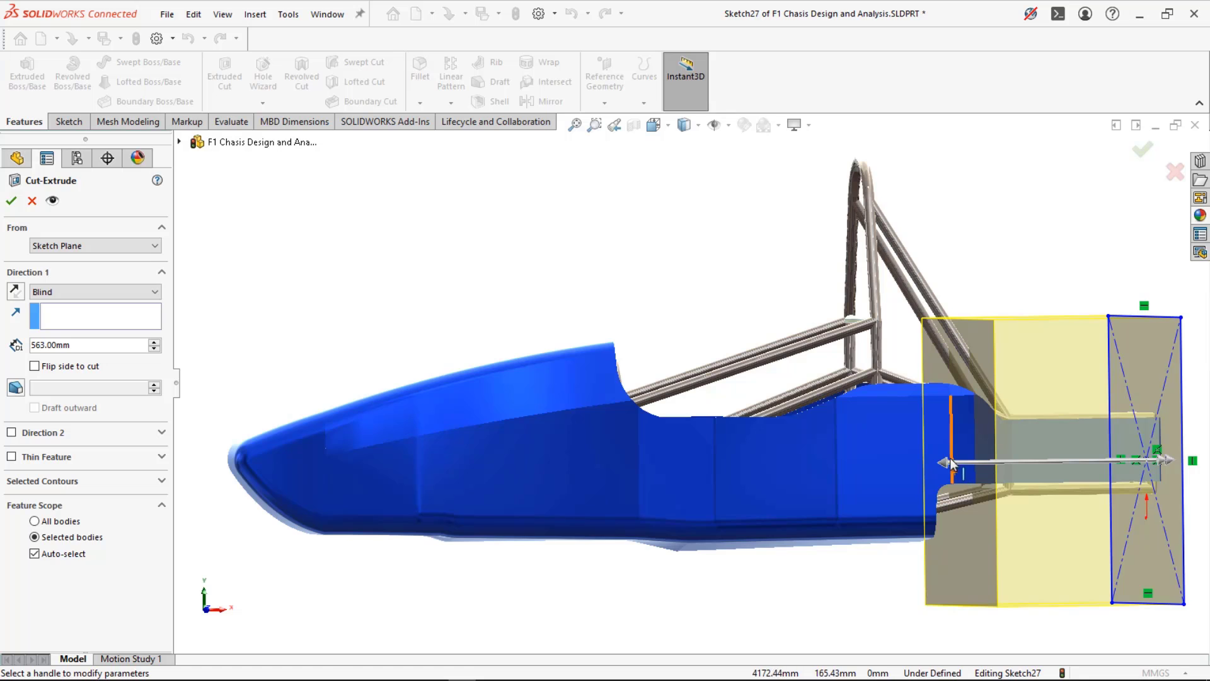
left_click_drag(951, 458, 1015, 442)
middle_click_drag(1015, 443, 983, 469)
scroll(1010, 447, "down", 2)
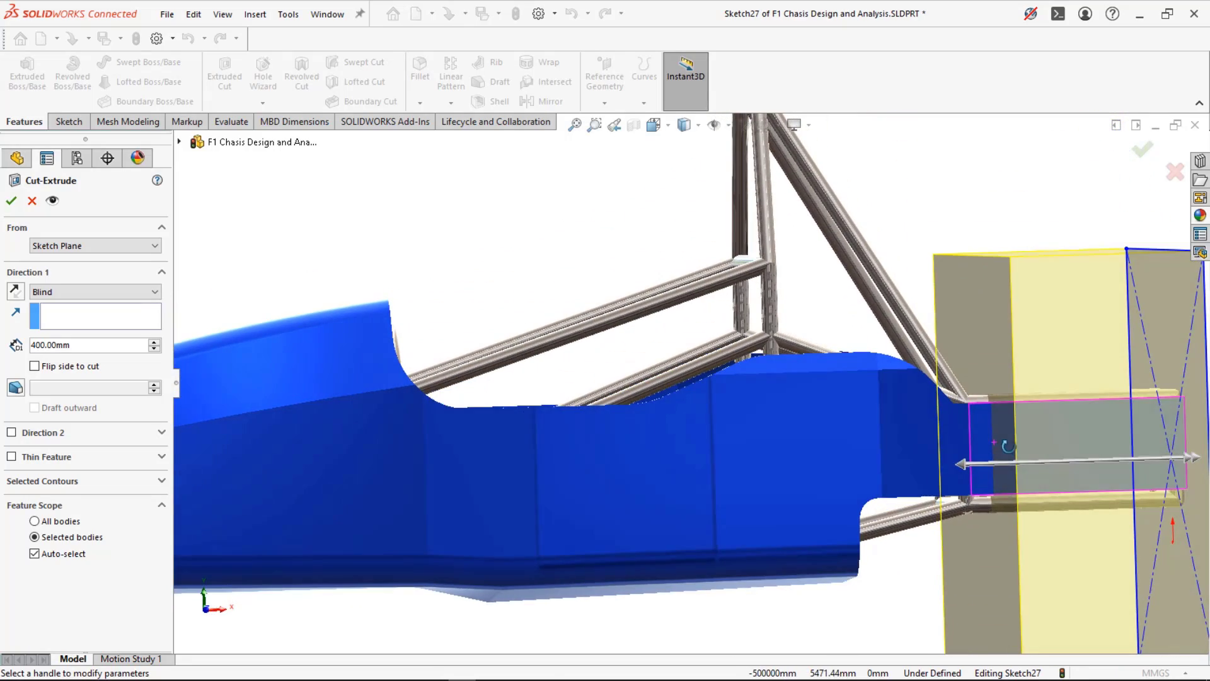
left_click(967, 461)
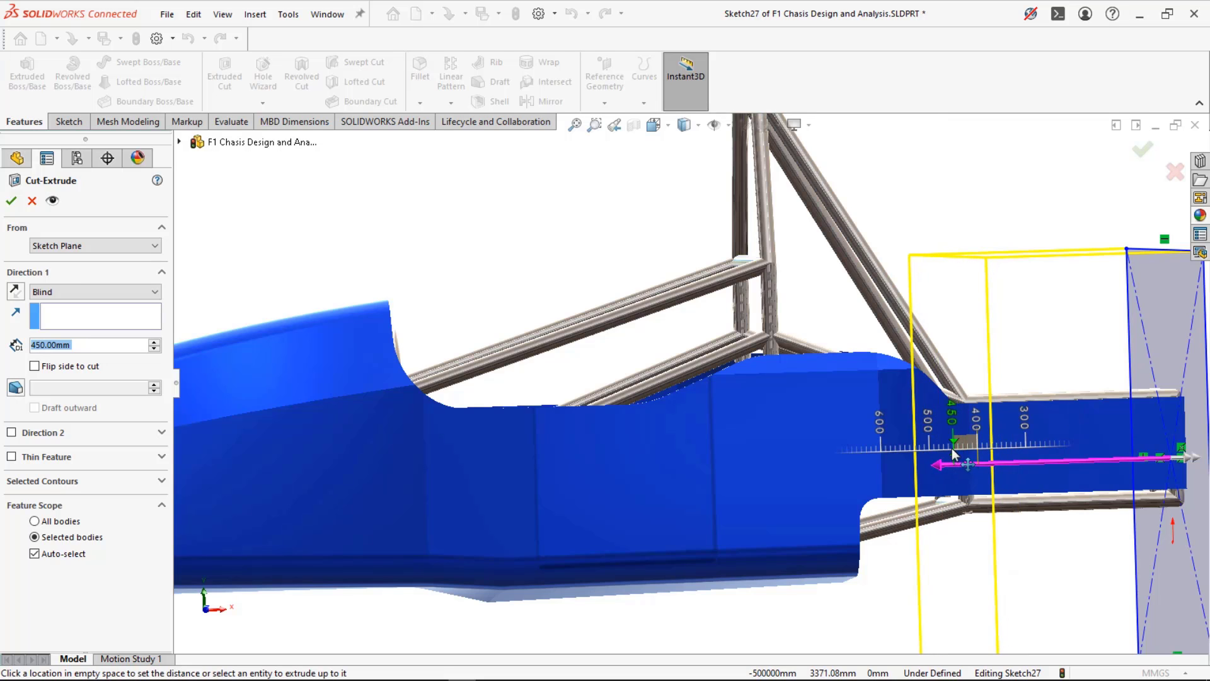
left_click(953, 453)
scroll(949, 445, "up", 5)
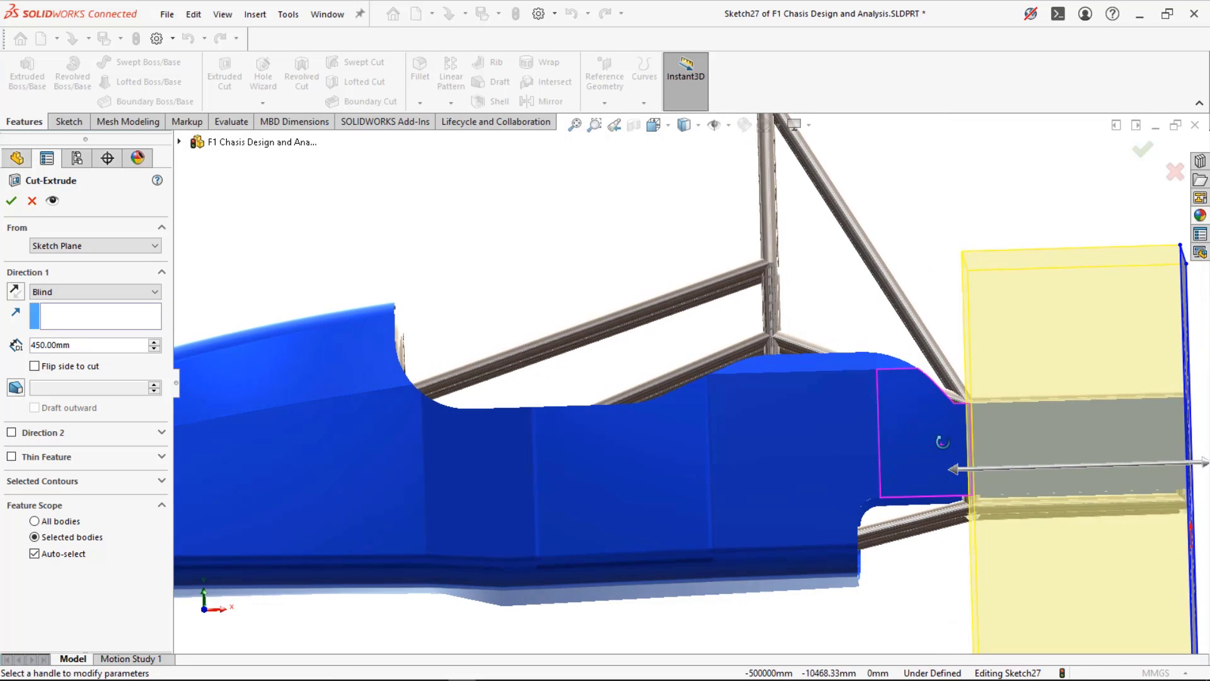
- Turn off automatic body selection, limit the cut to the two blue rear side panel bodies, and complete it
scroll(944, 439, "up", 2)
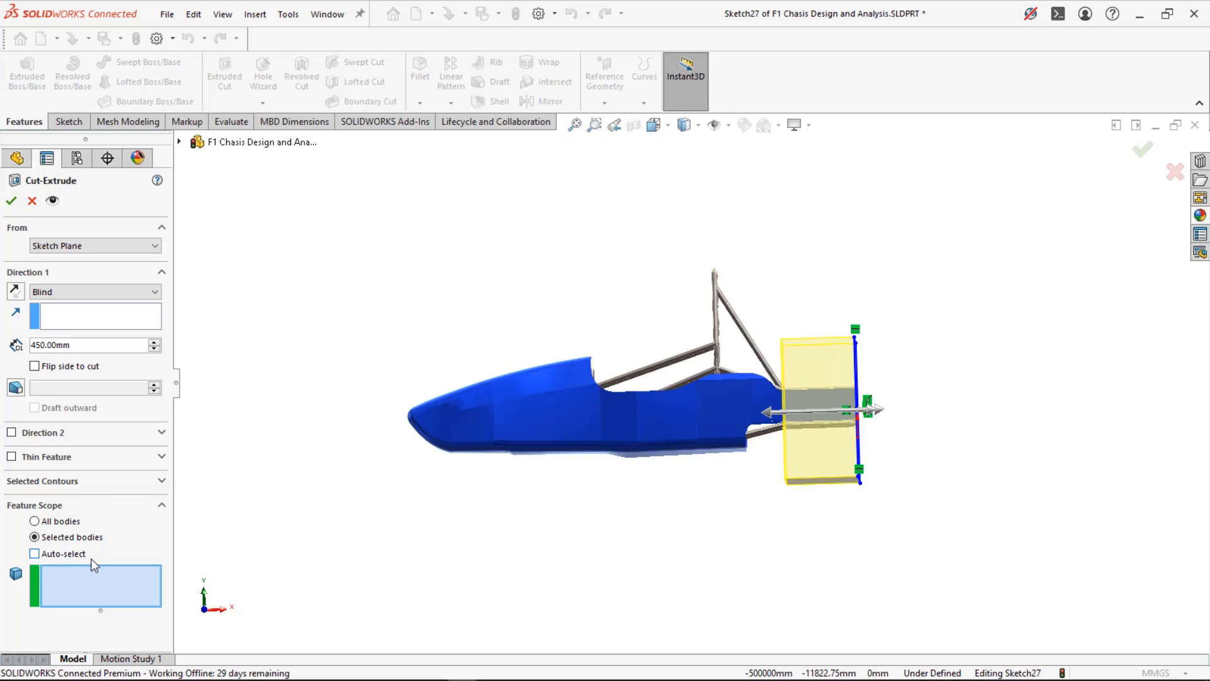
left_click(744, 444)
middle_click_drag(743, 444, 712, 530)
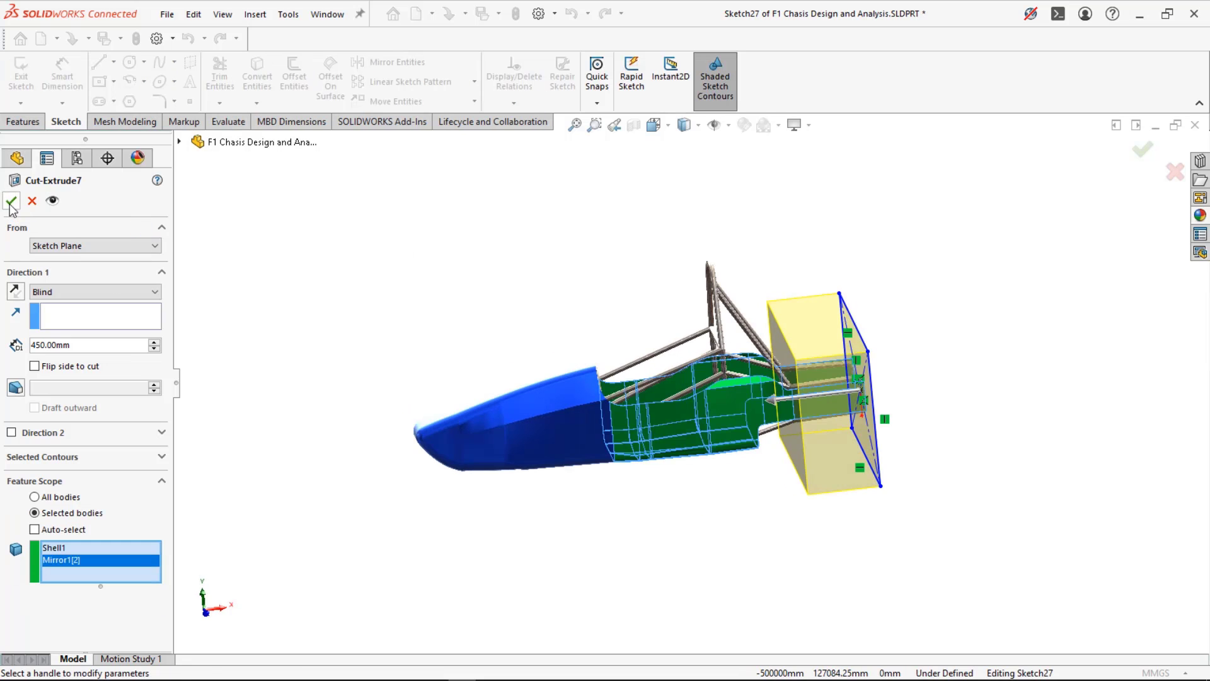
left_click(10, 203)
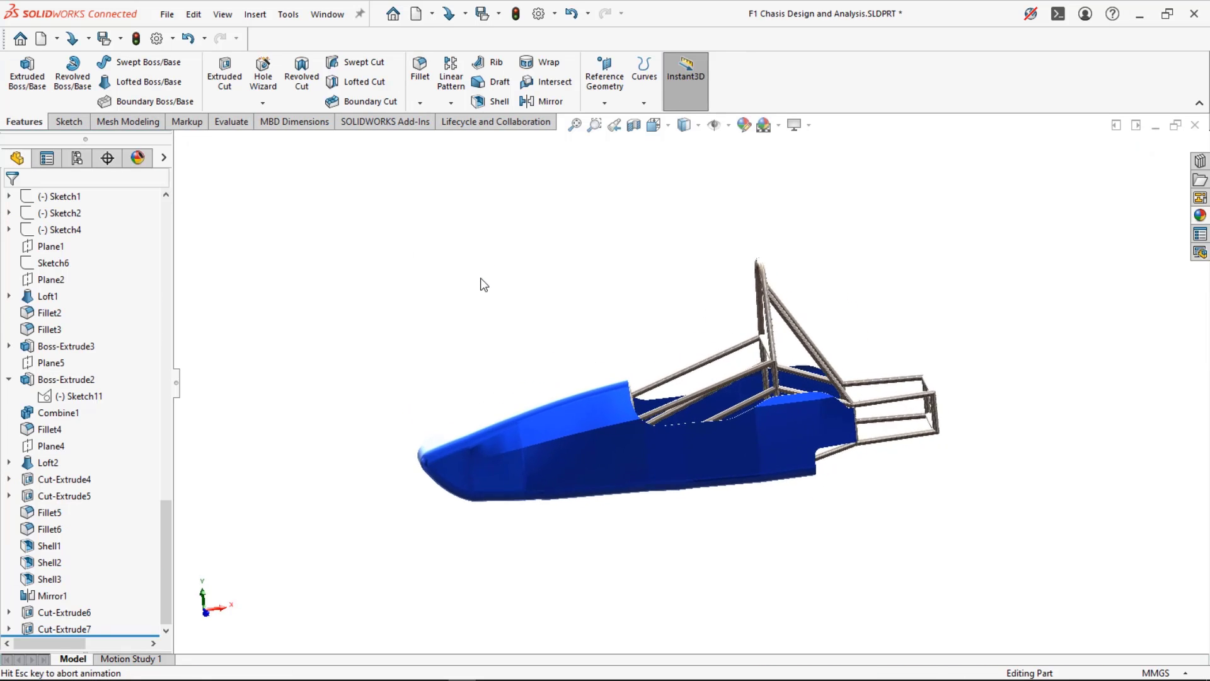
- Make a new assembly from the part and insert F1 Chasis Design and Analysis as its first component
key("ctrl+7")
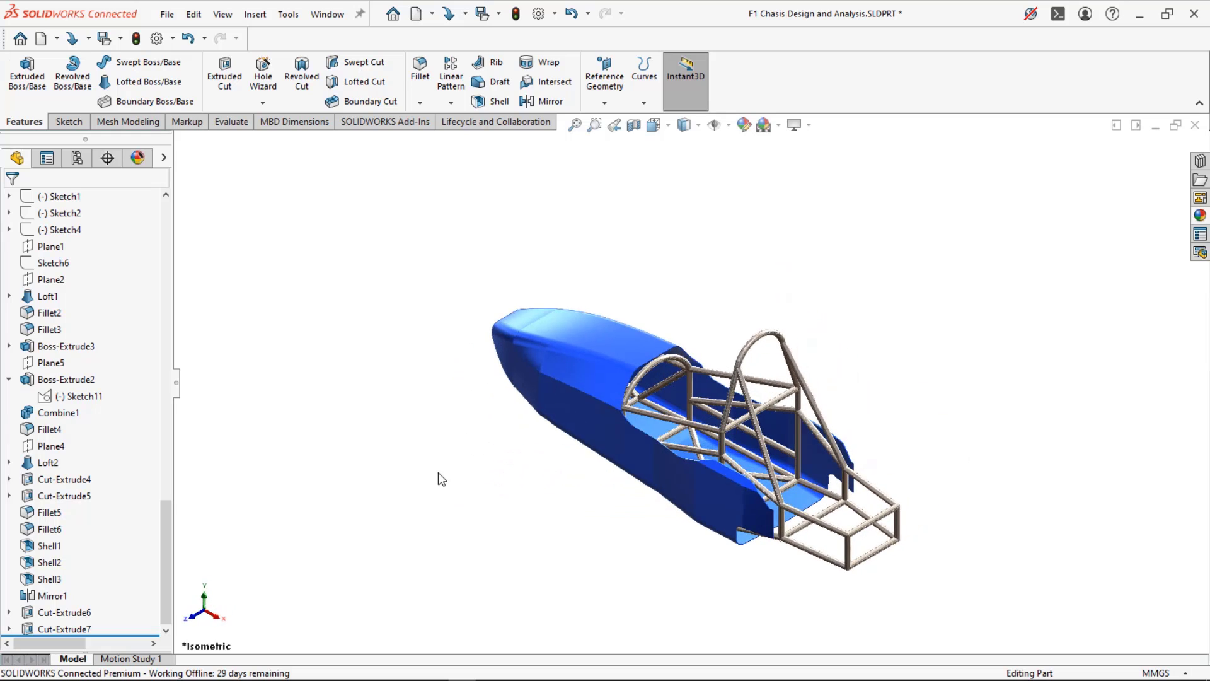
middle_click_drag(438, 473, 606, 621)
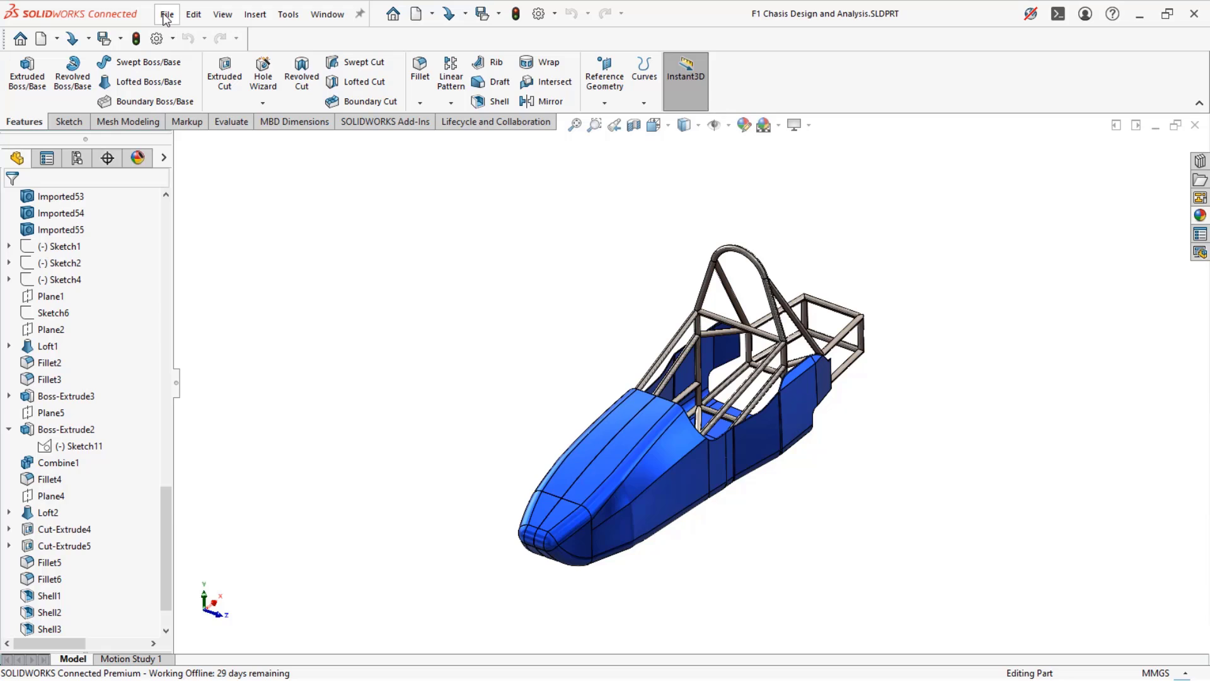
left_click(164, 21)
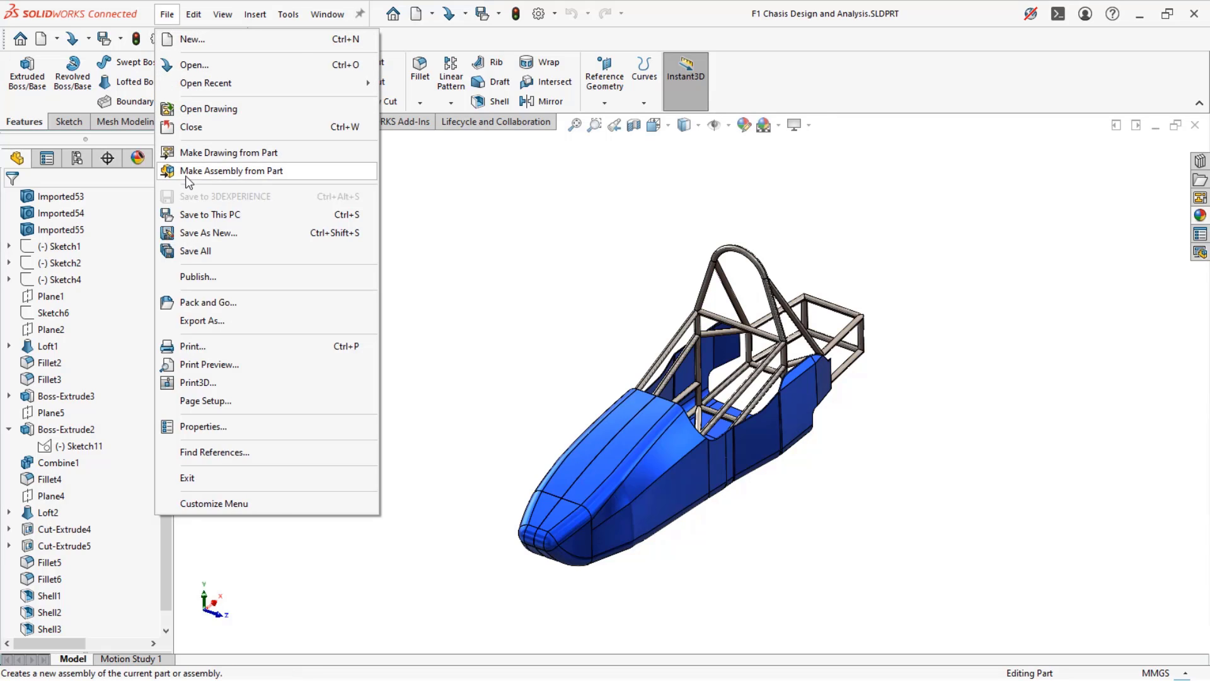
left_click(231, 171)
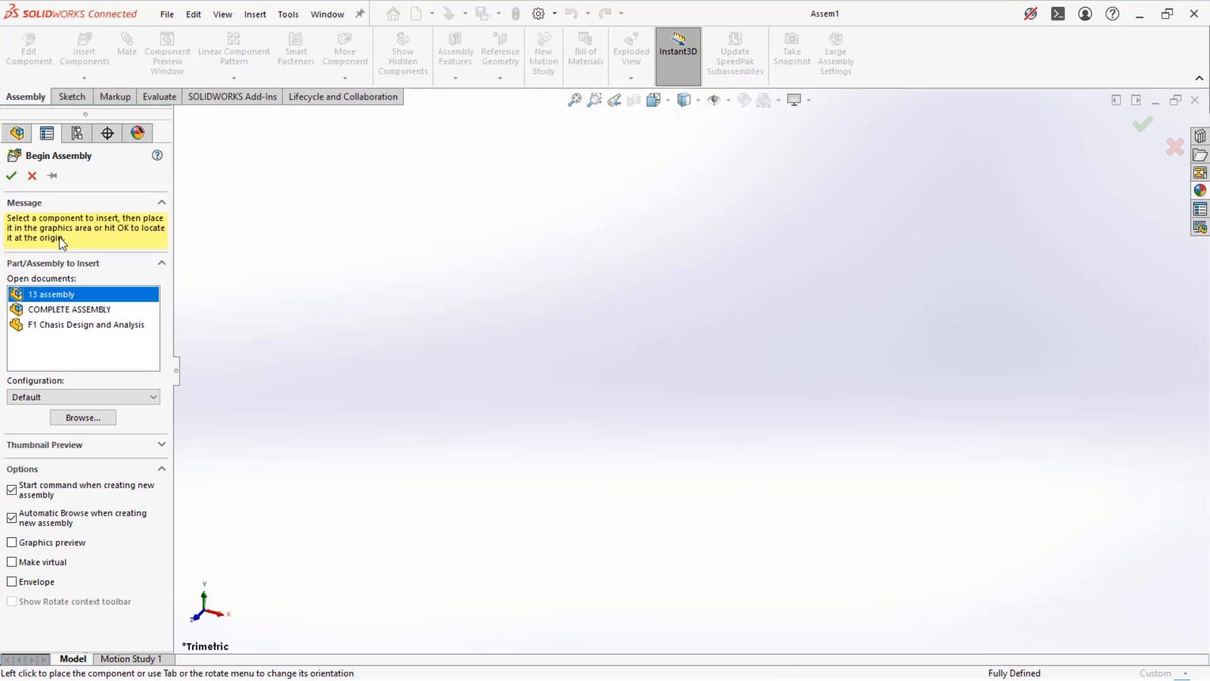
left_click(41, 309)
left_click(44, 326)
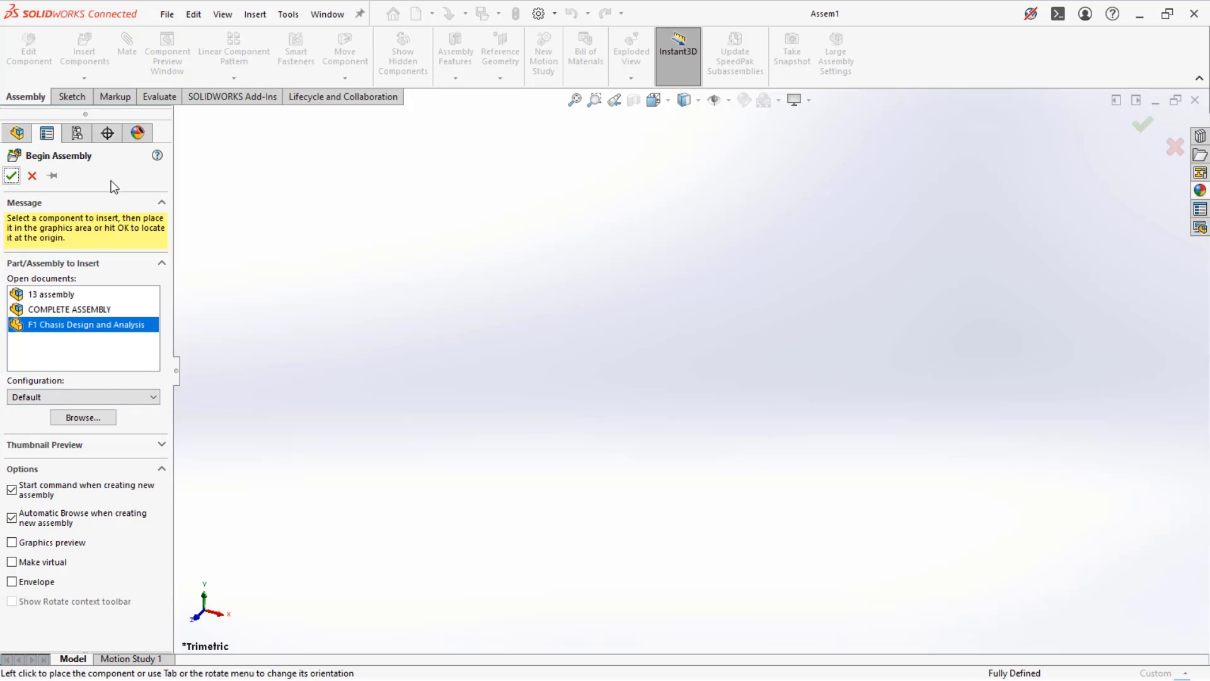
left_click(273, 212)
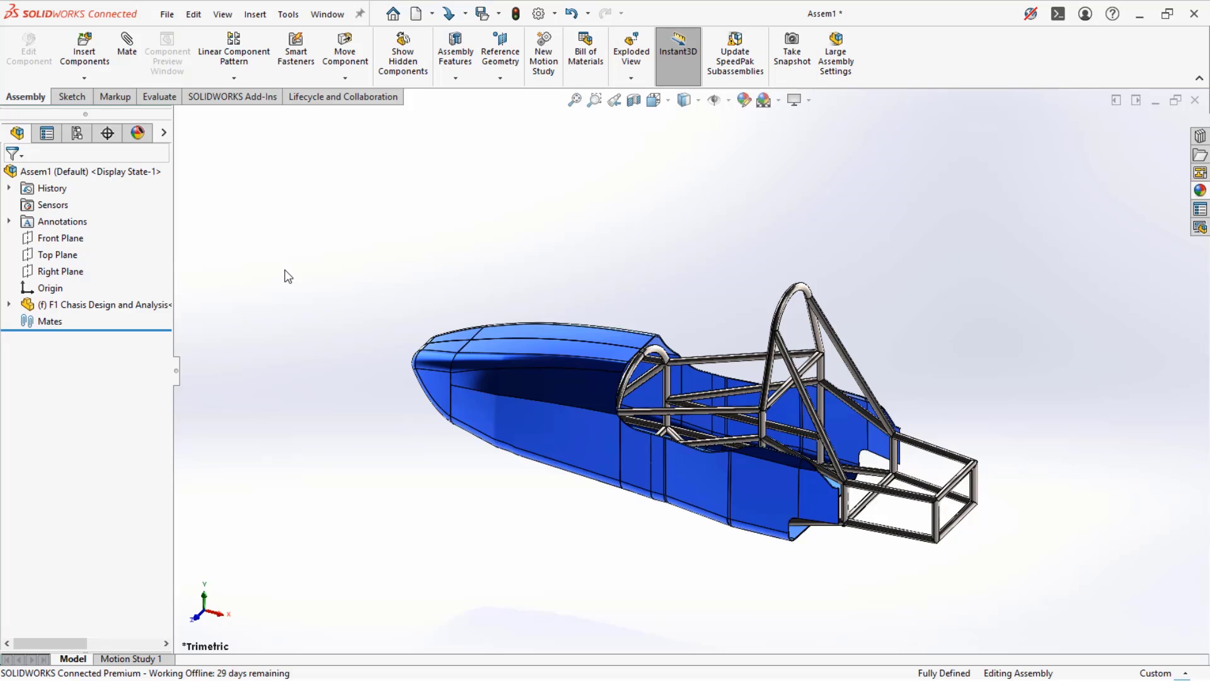
- Start inserting a component and browse to Desktop > F1 Australia Project > Final F1 Car Design and Analysis > New folder
middle_click_drag(298, 304, 479, 454)
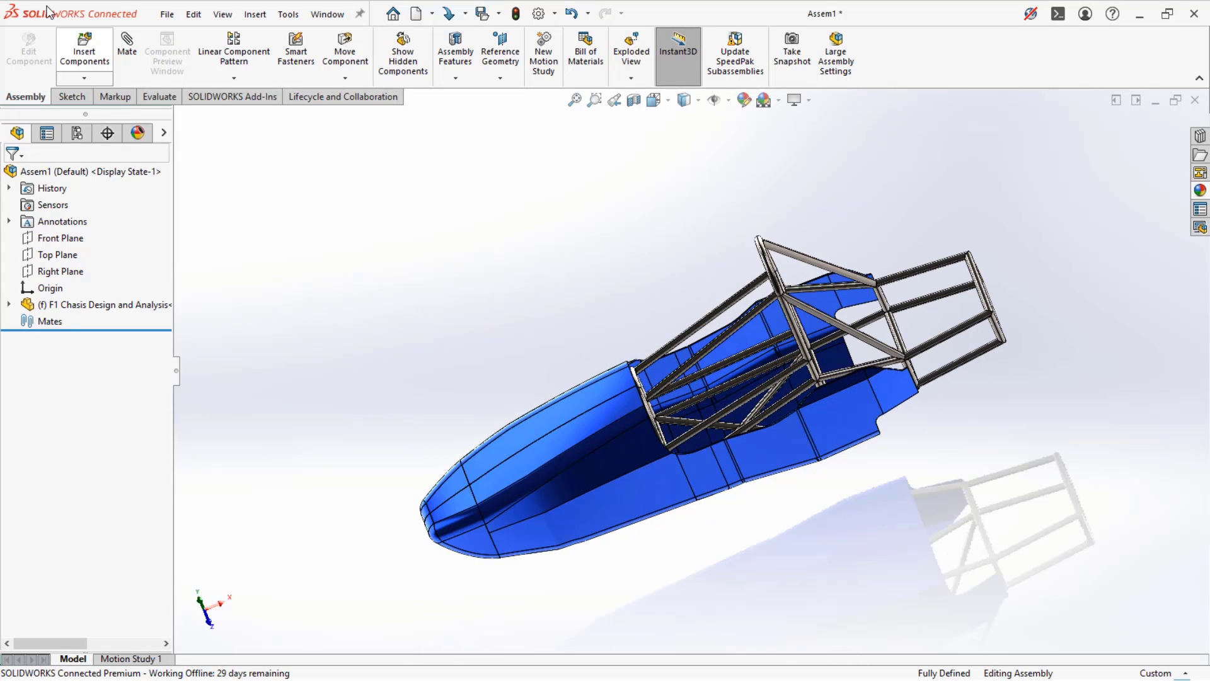
left_click(85, 57)
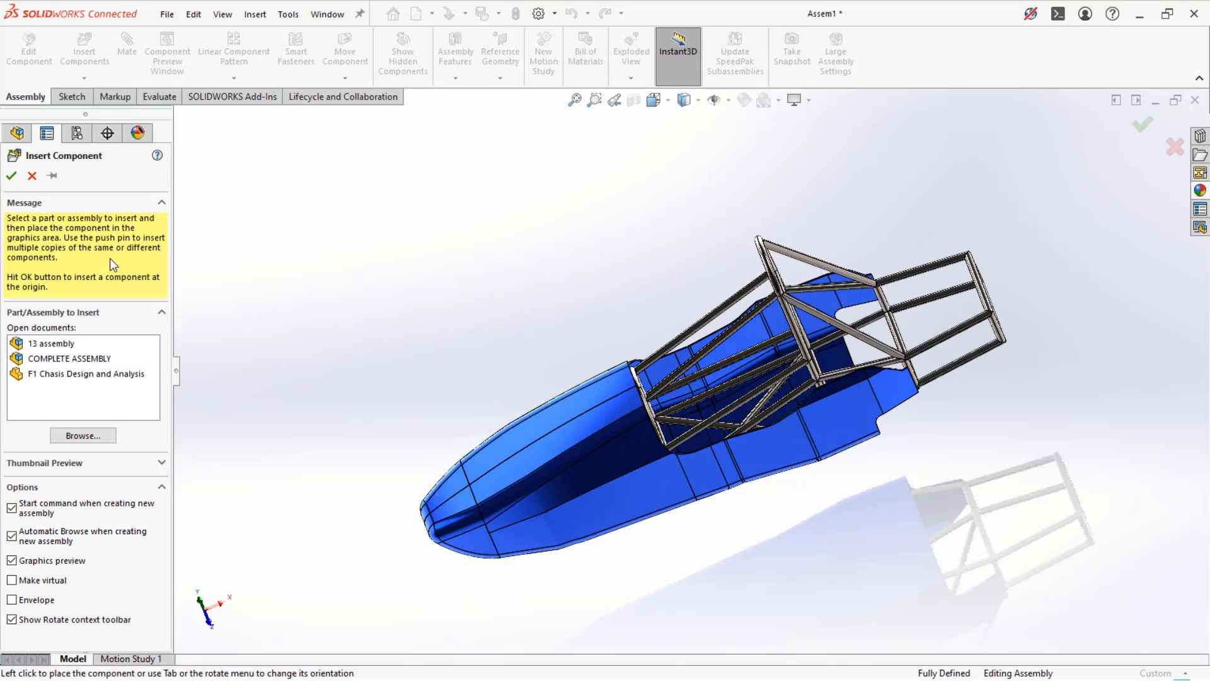
left_click(82, 435)
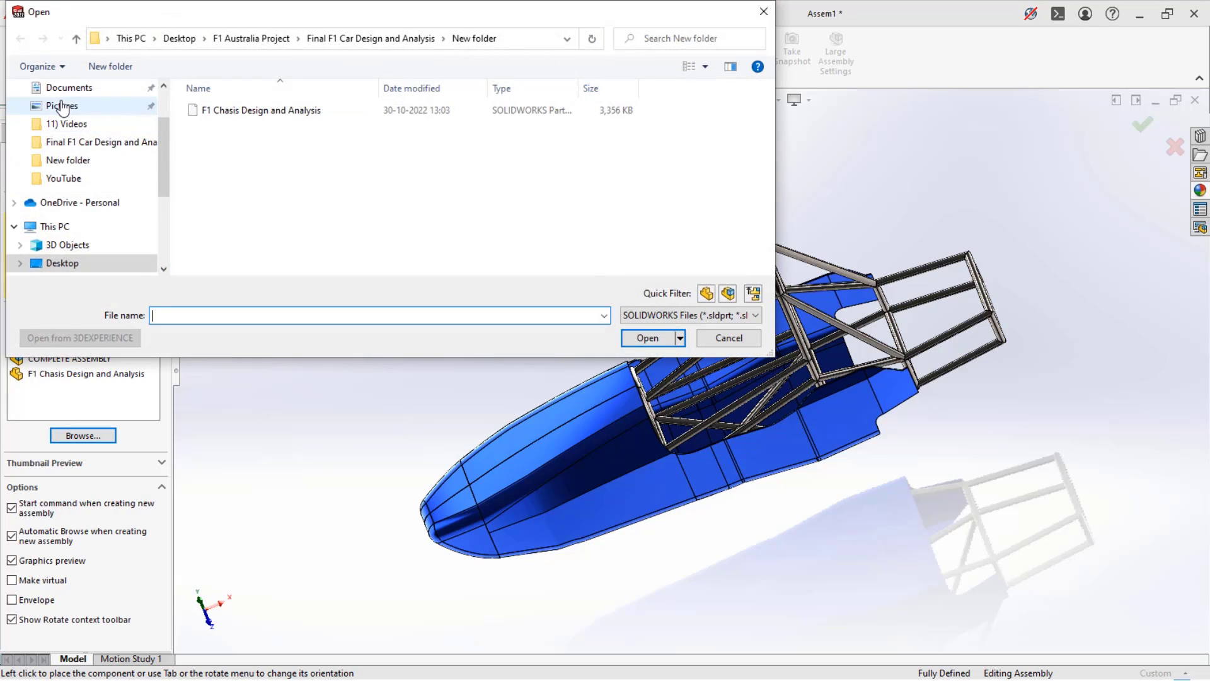
scroll(61, 107, "up", 2)
left_click(56, 118)
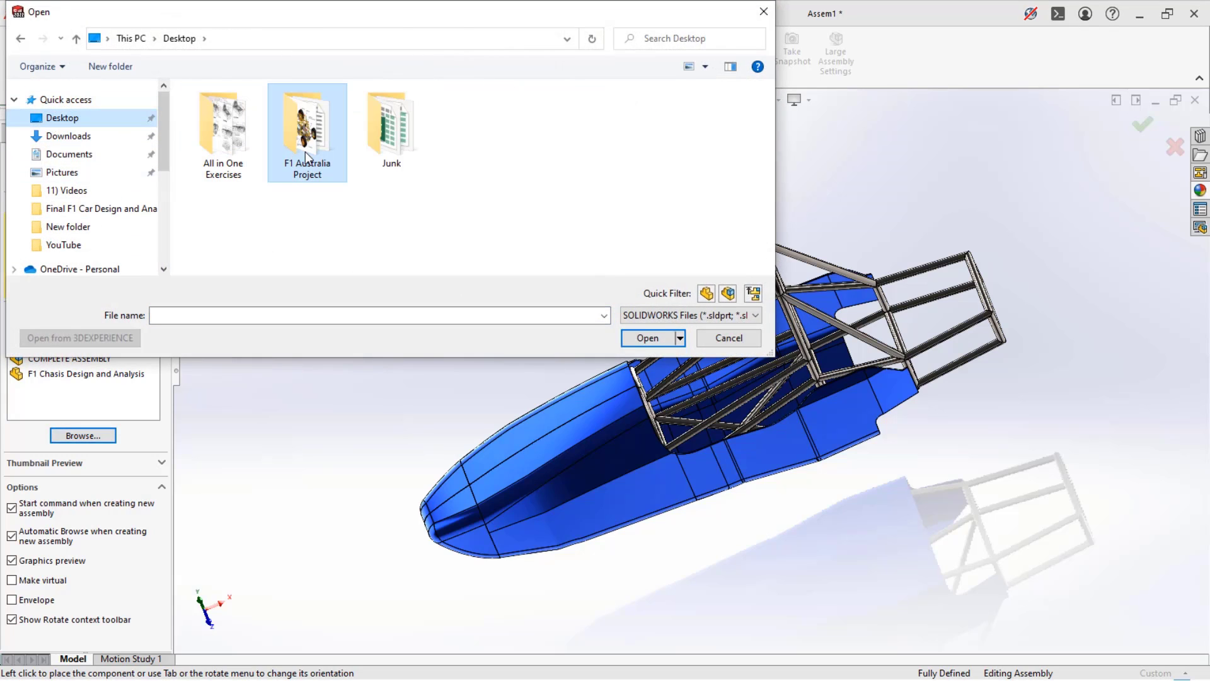
double_click(305, 151)
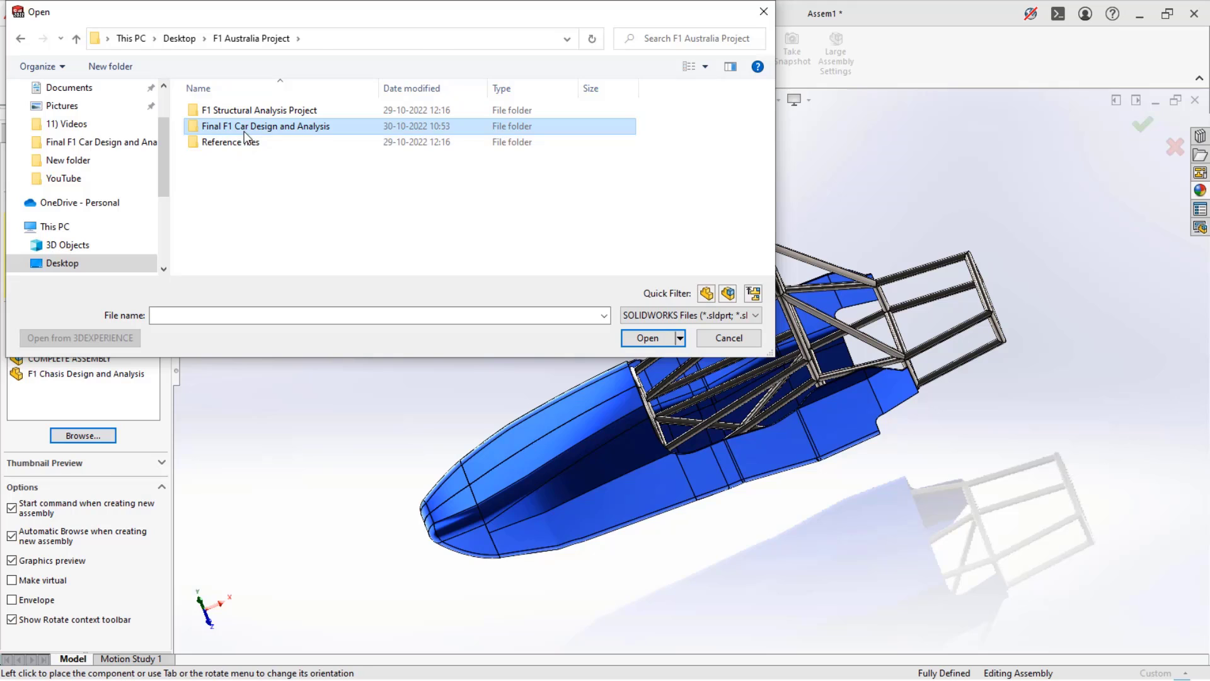
double_click(244, 129)
double_click(238, 111)
left_click(233, 117)
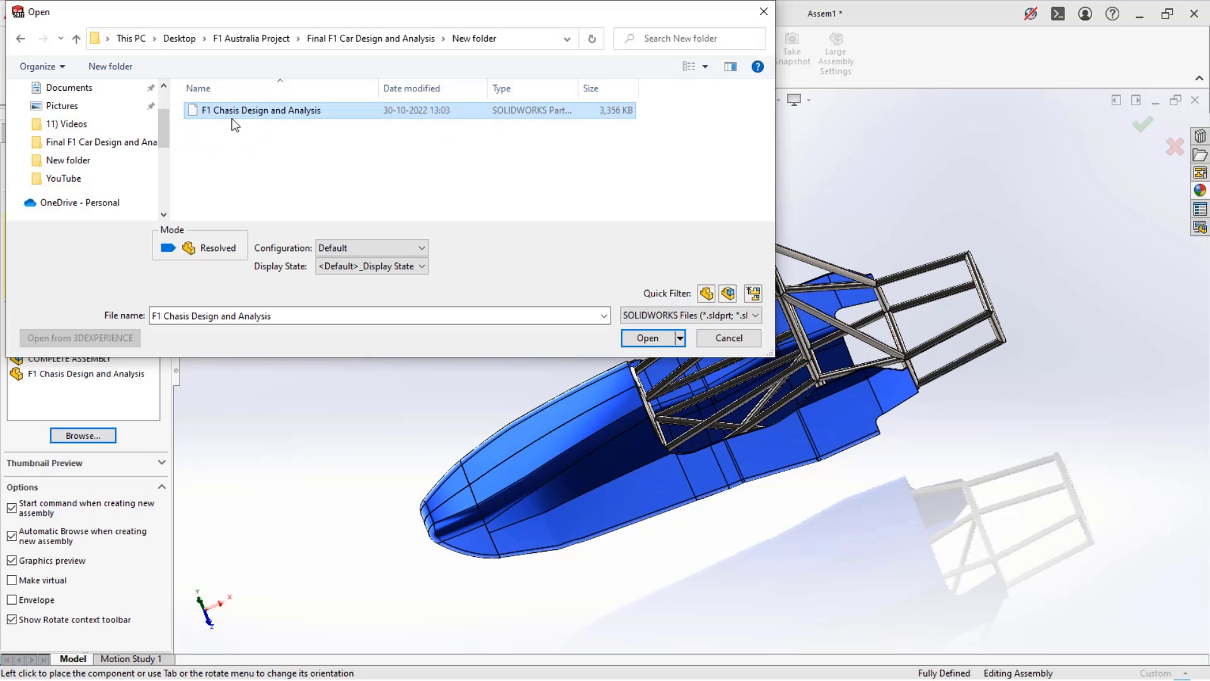
- Show all file types and try to insert the Front Left Wheel 11, Seat and STEERING files together
left_click(690, 315)
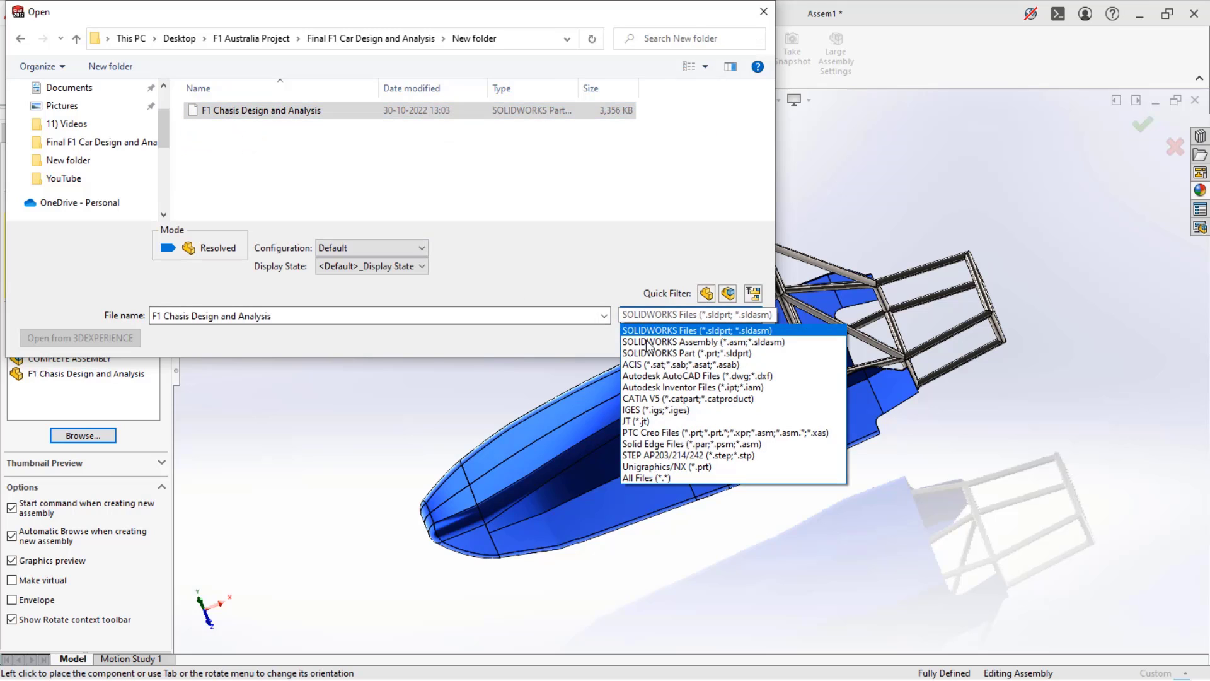
left_click(644, 482)
left_click(257, 155, "ctrl")
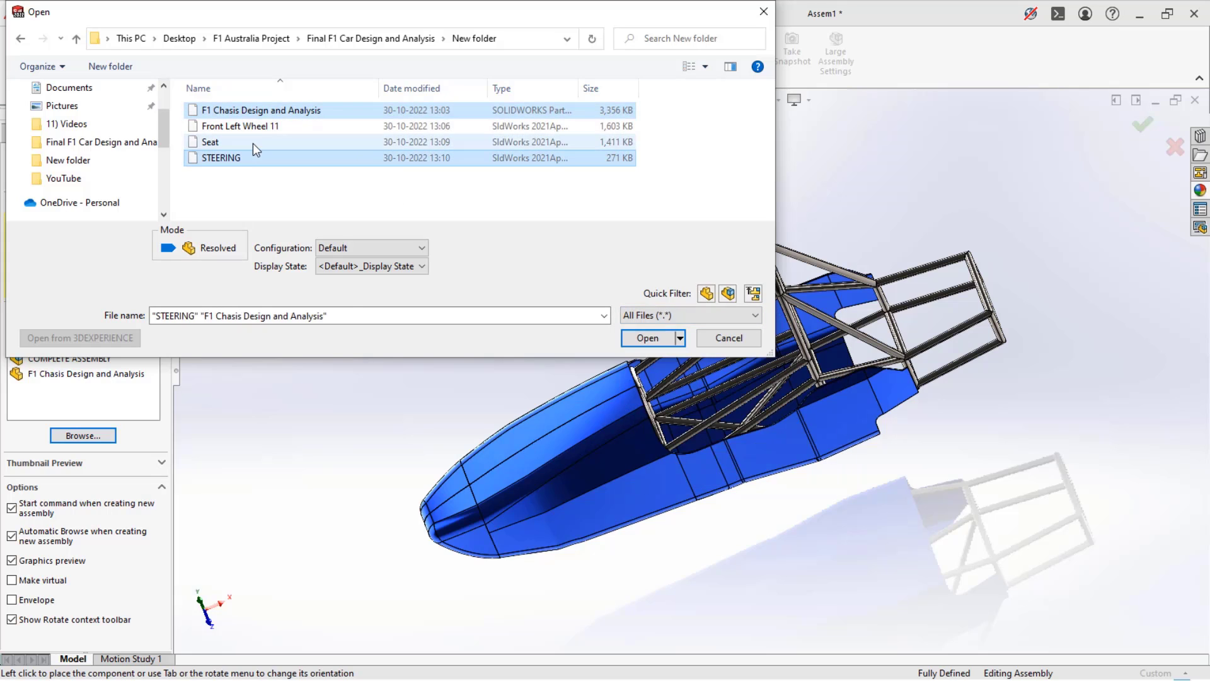
left_click(253, 144, "ctrl")
left_click(252, 129, "ctrl")
left_click(248, 115, "ctrl")
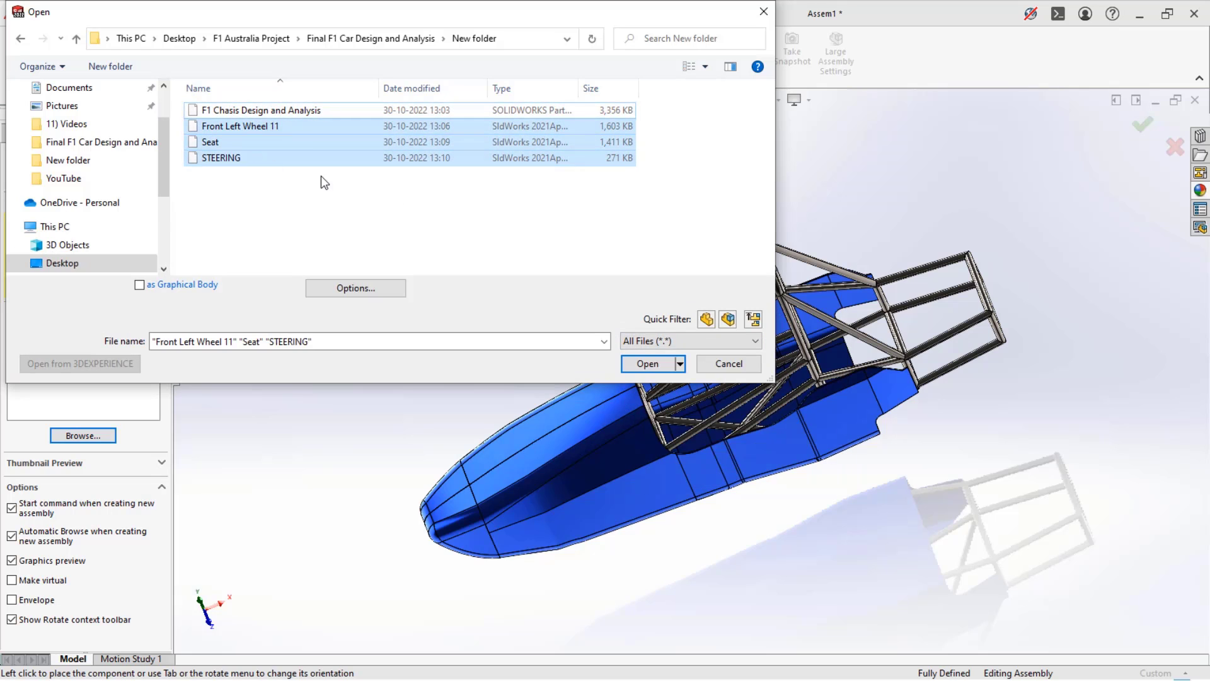
left_click(643, 363)
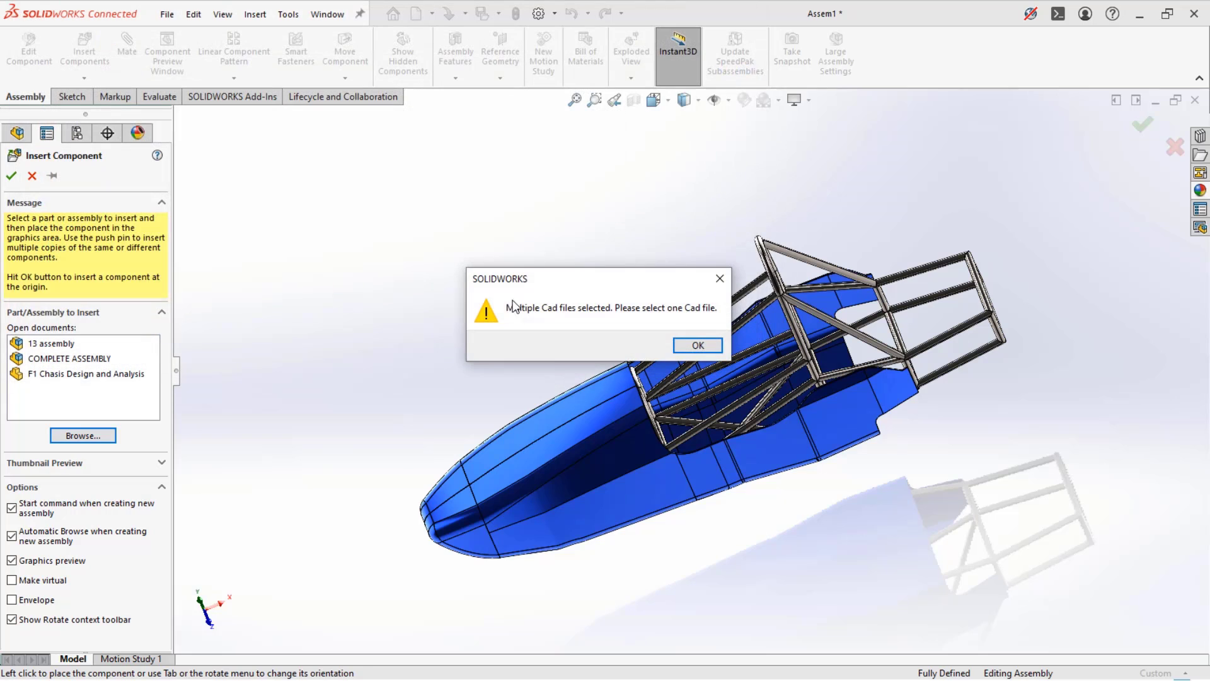
left_click(693, 346)
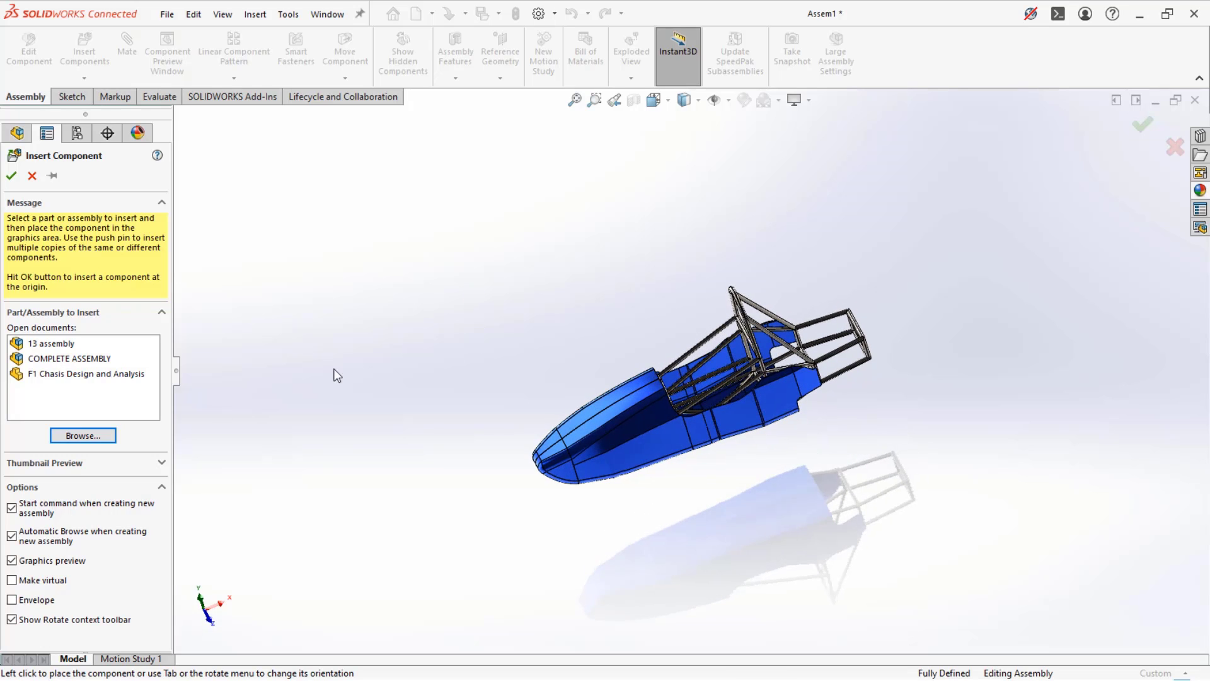
- Insert the STEERING STEP file from all file types and place it in open space above the car's nose
left_click(93, 434)
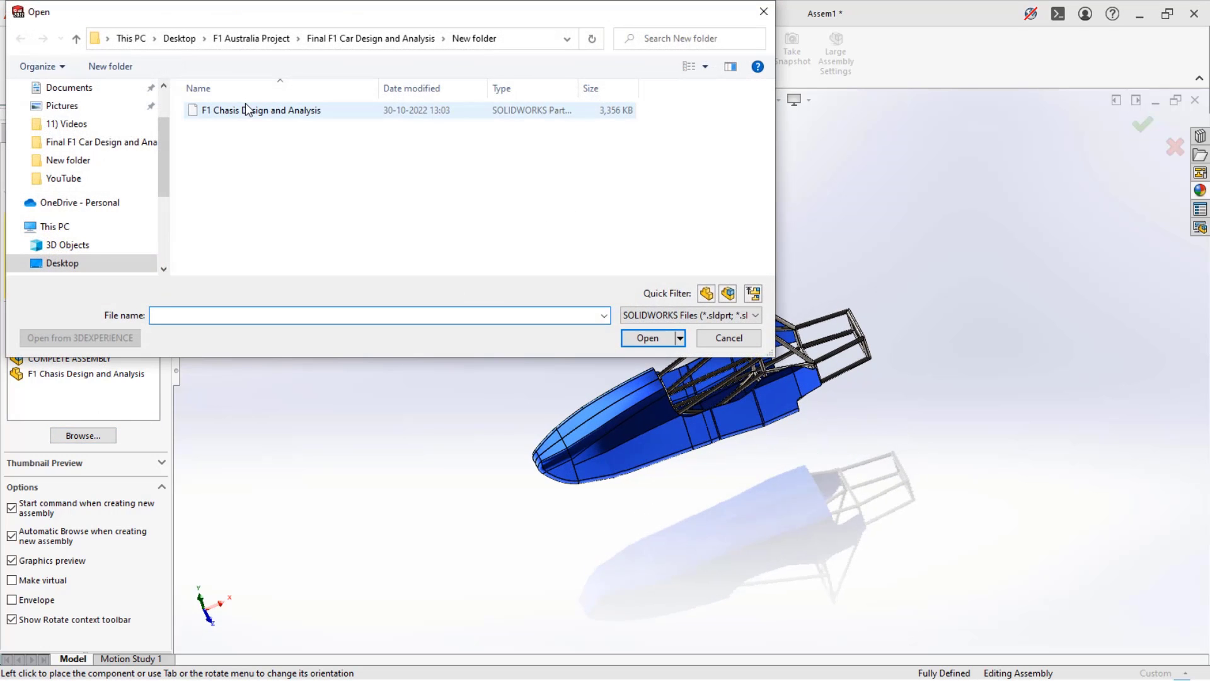
left_click(634, 317)
left_click(643, 483)
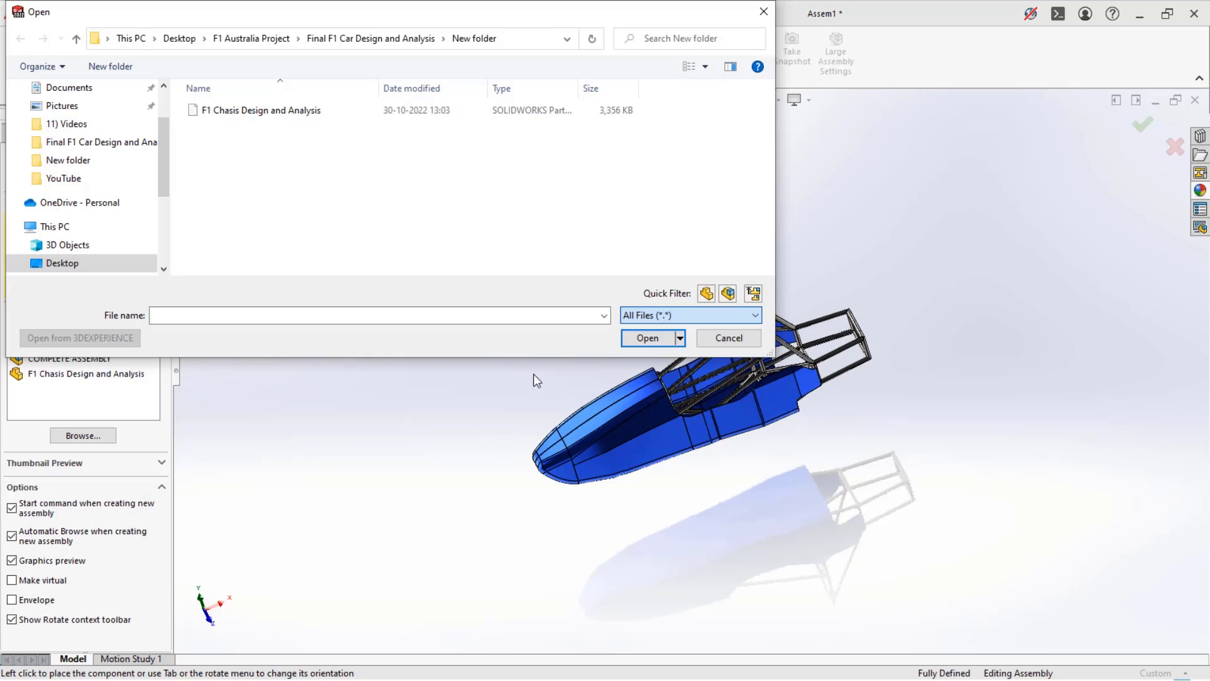
left_click(258, 161)
left_click(646, 364)
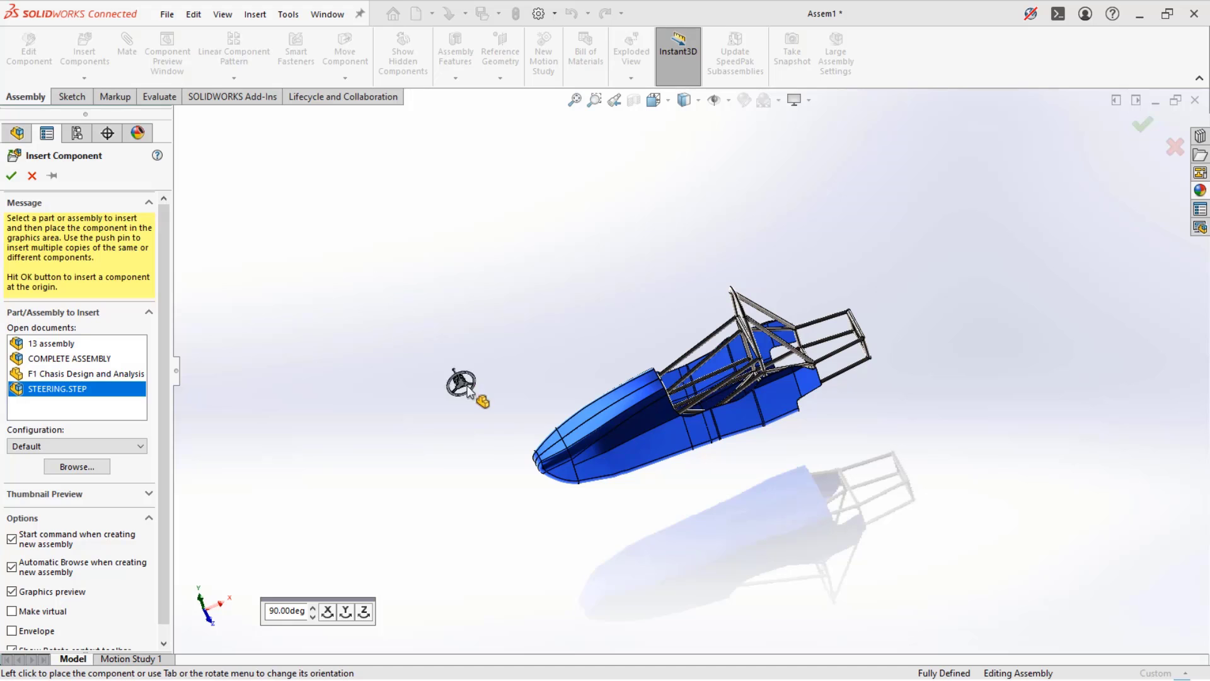
left_click(618, 314)
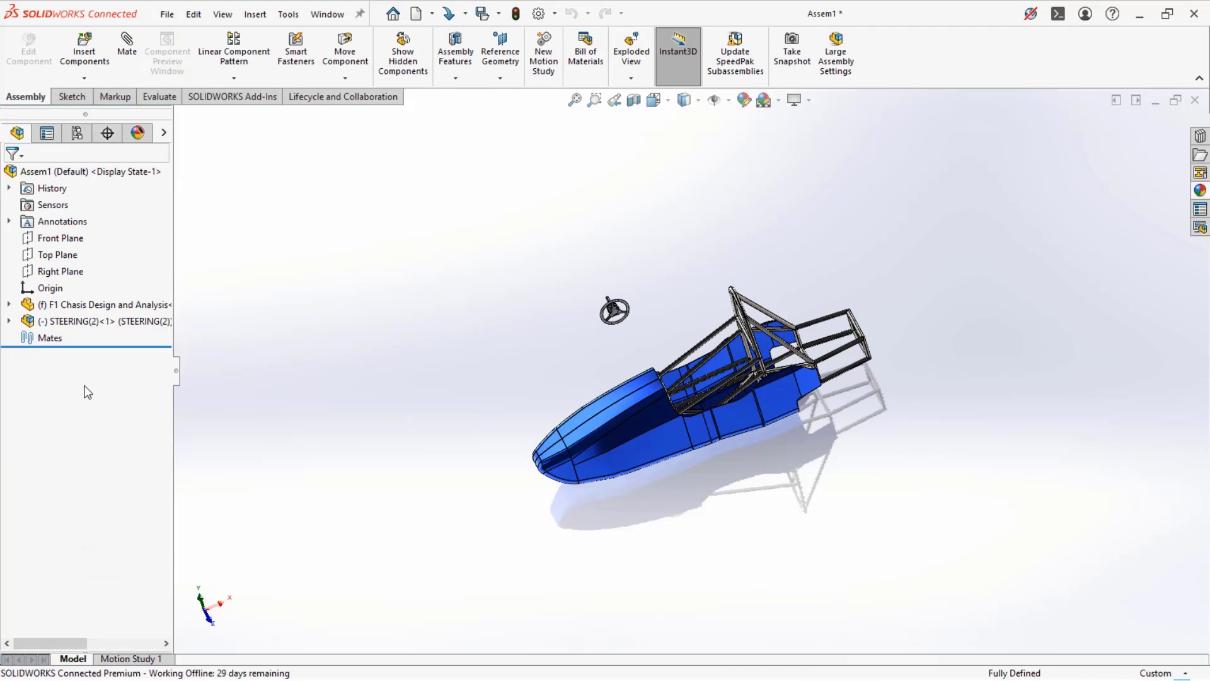
- Insert the Front Left Wheel 11 STEP file from all file types and place it in open space beside the steering wheel
left_click(87, 51)
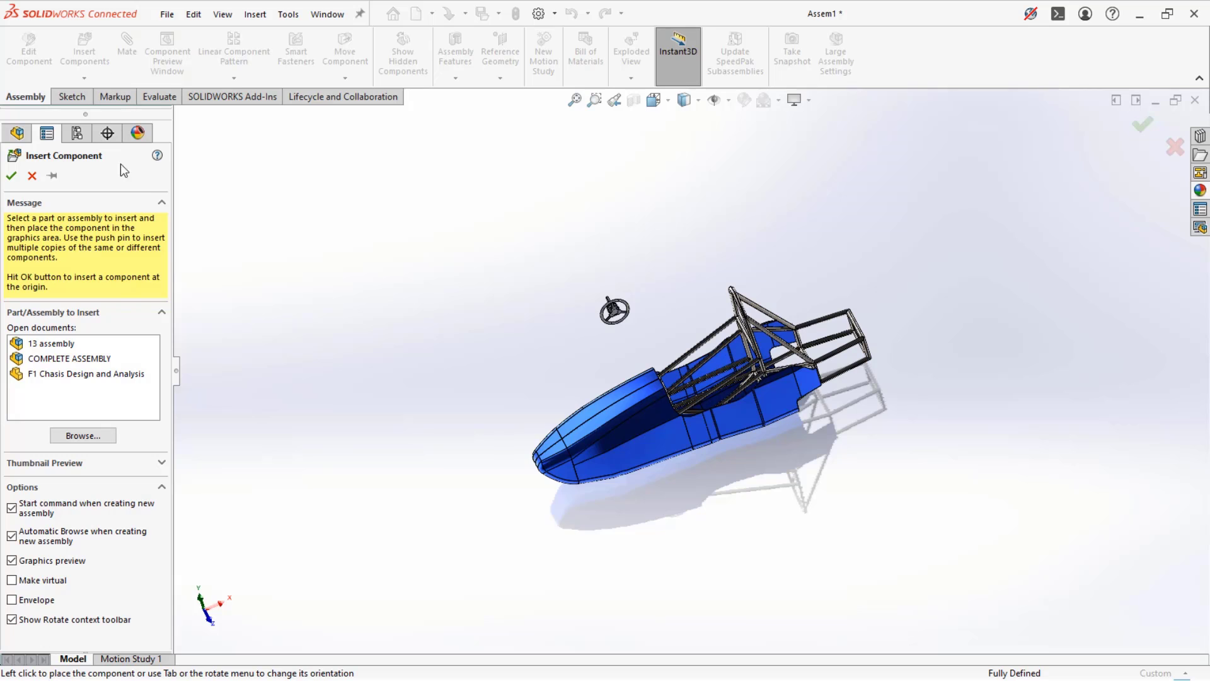
left_click(101, 434)
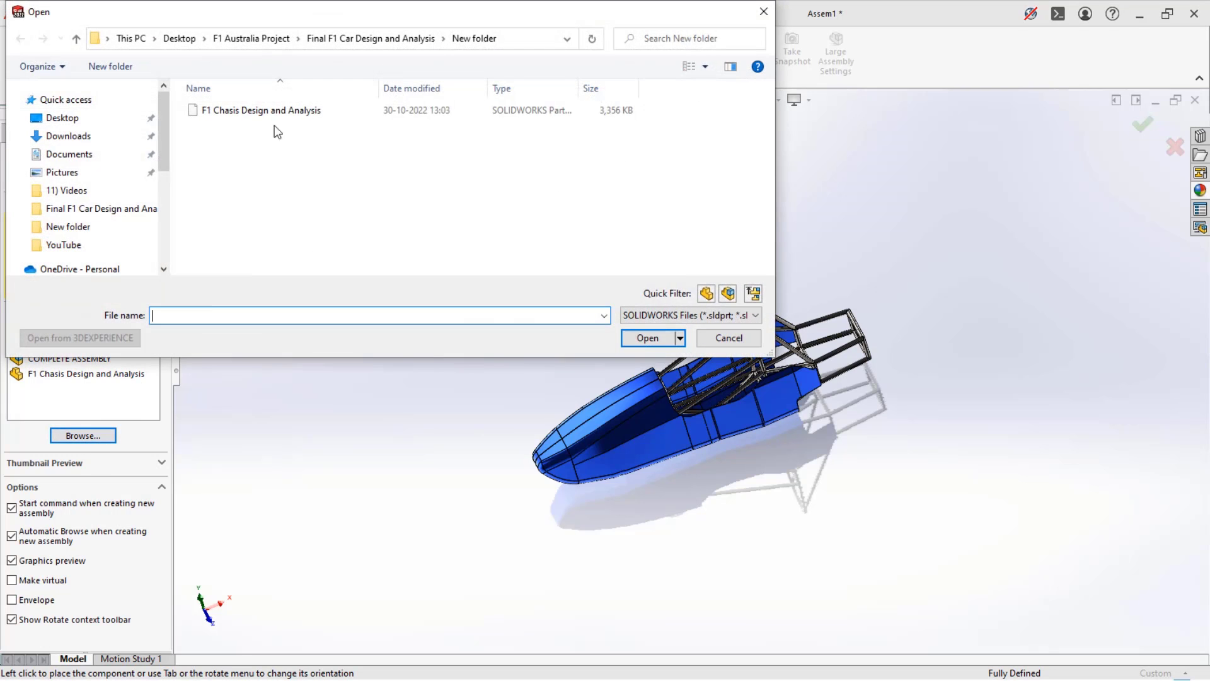
left_click(632, 321)
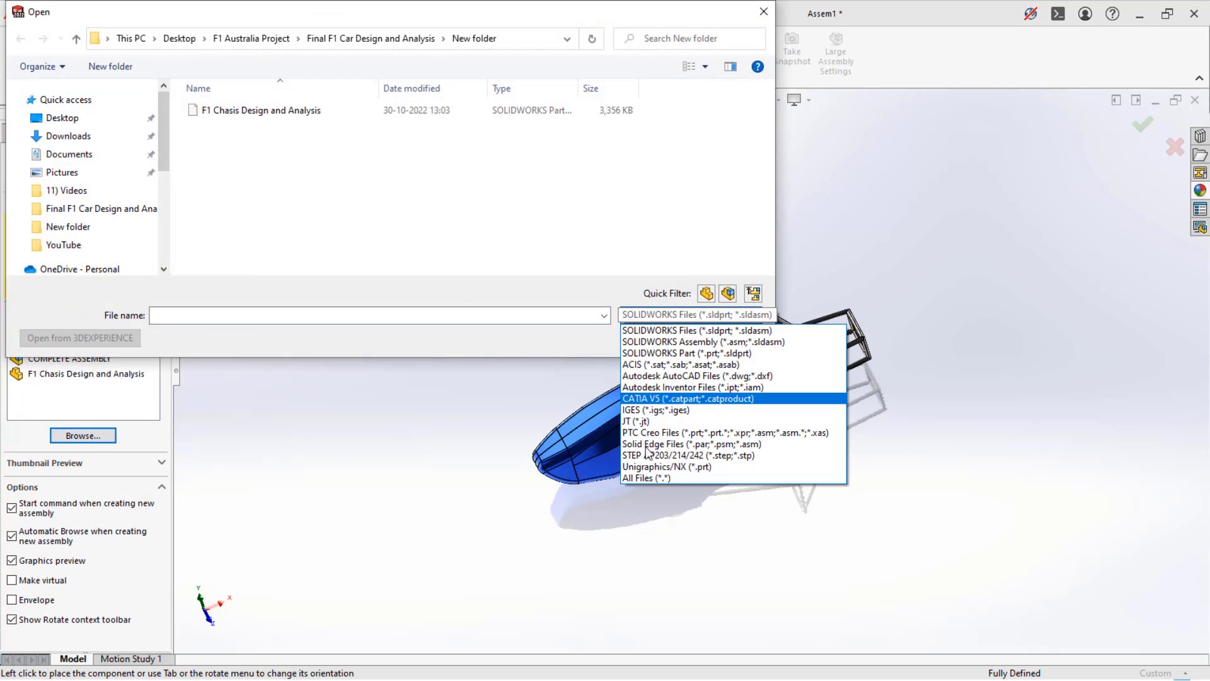
left_click(635, 480)
left_click(244, 157)
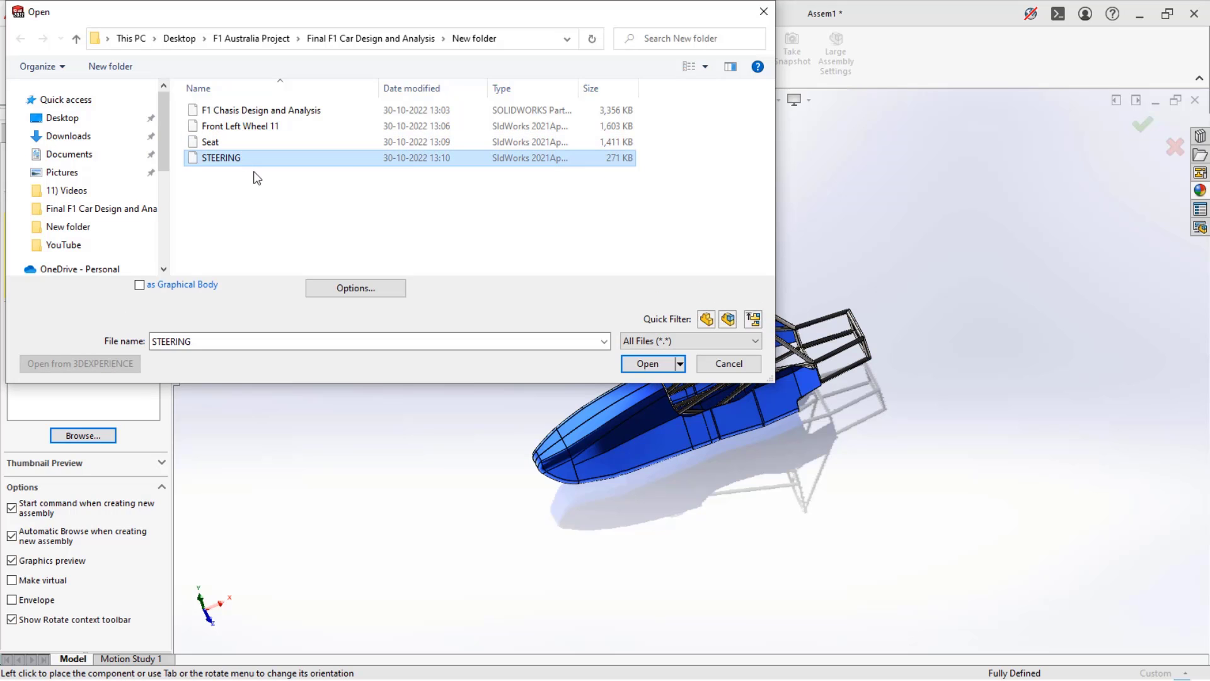
left_click(305, 127)
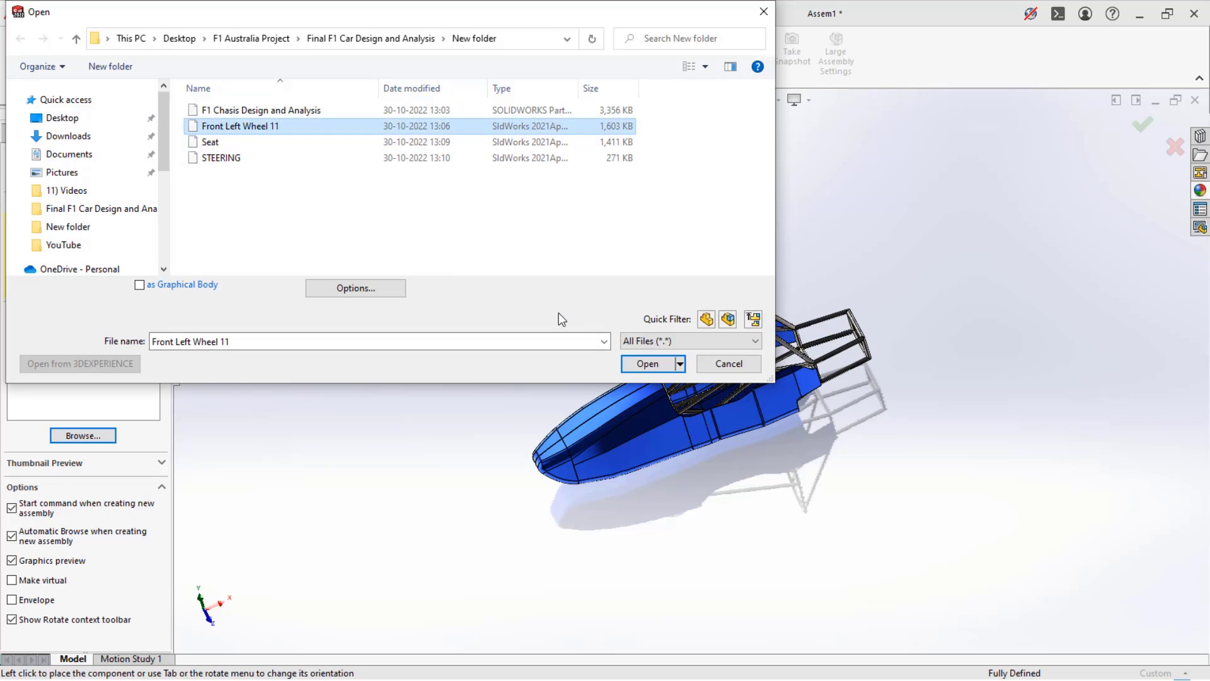
left_click(647, 364)
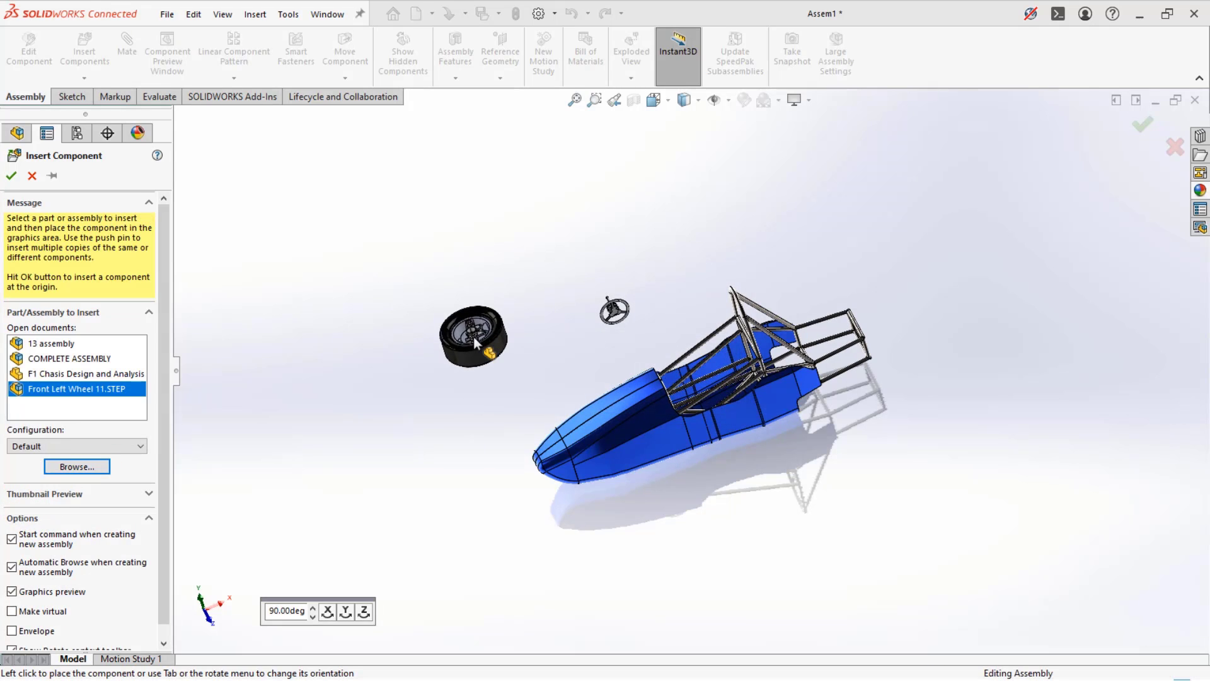
left_click(407, 334)
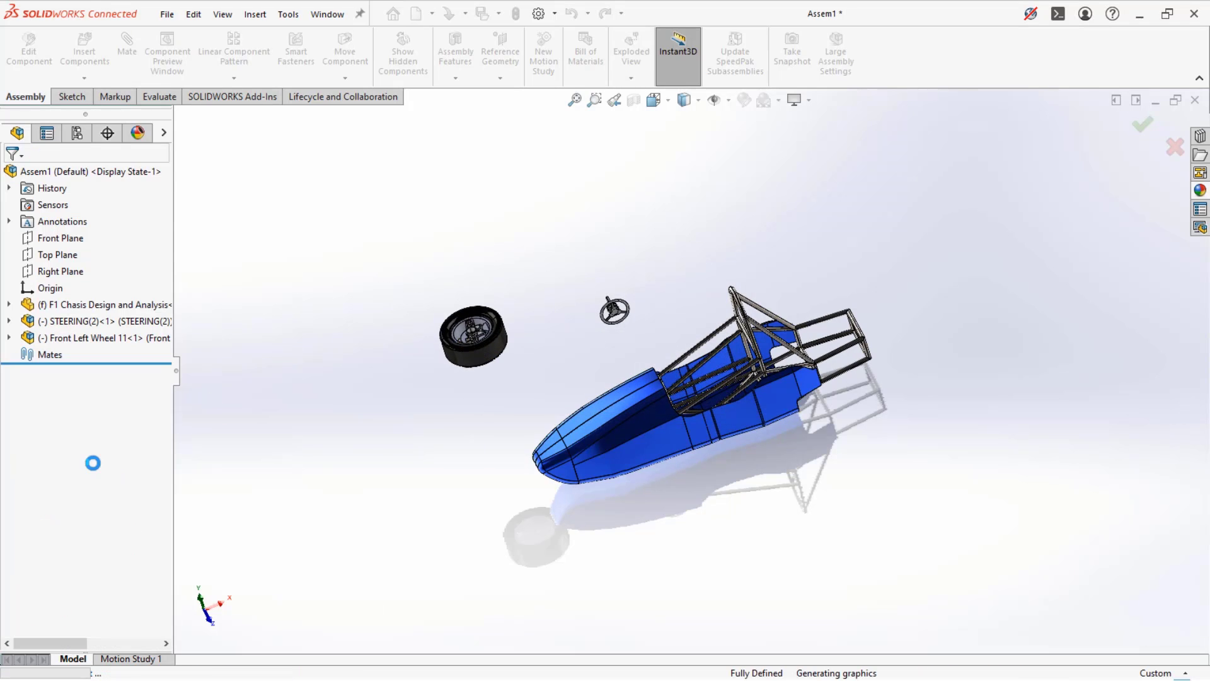
- Insert the Seat STEP file from all file types and place it in open space near the wheel and steering
left_click(84, 54)
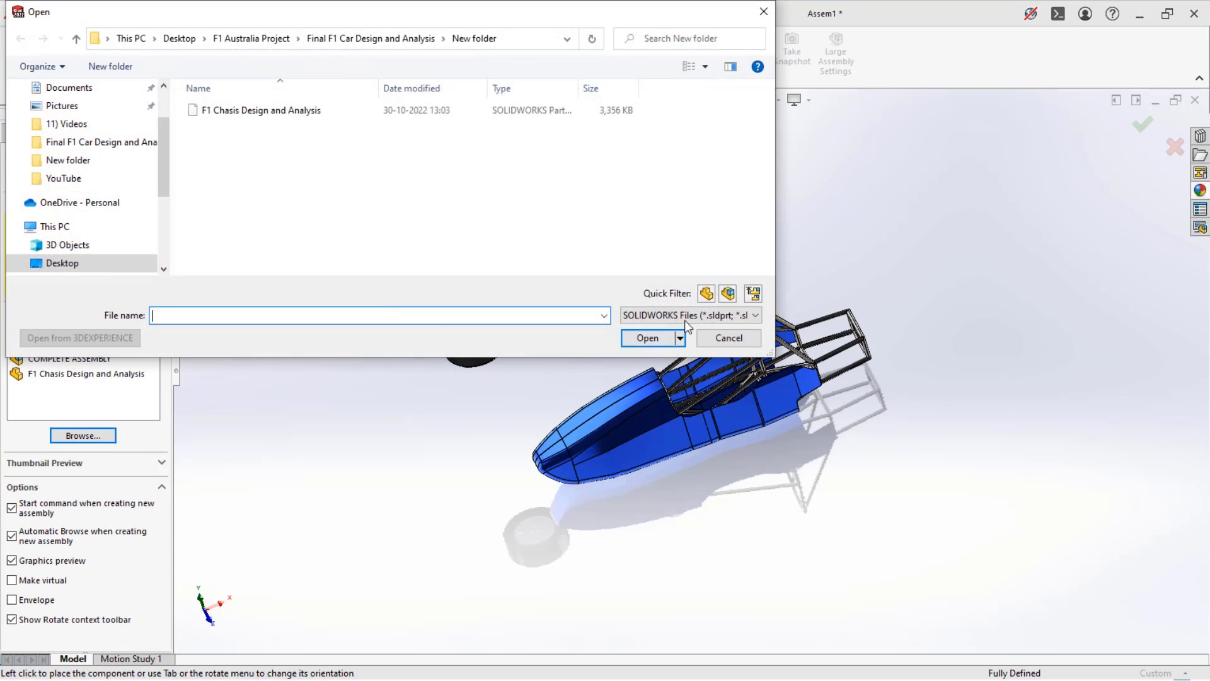
left_click(690, 315)
left_click(660, 477)
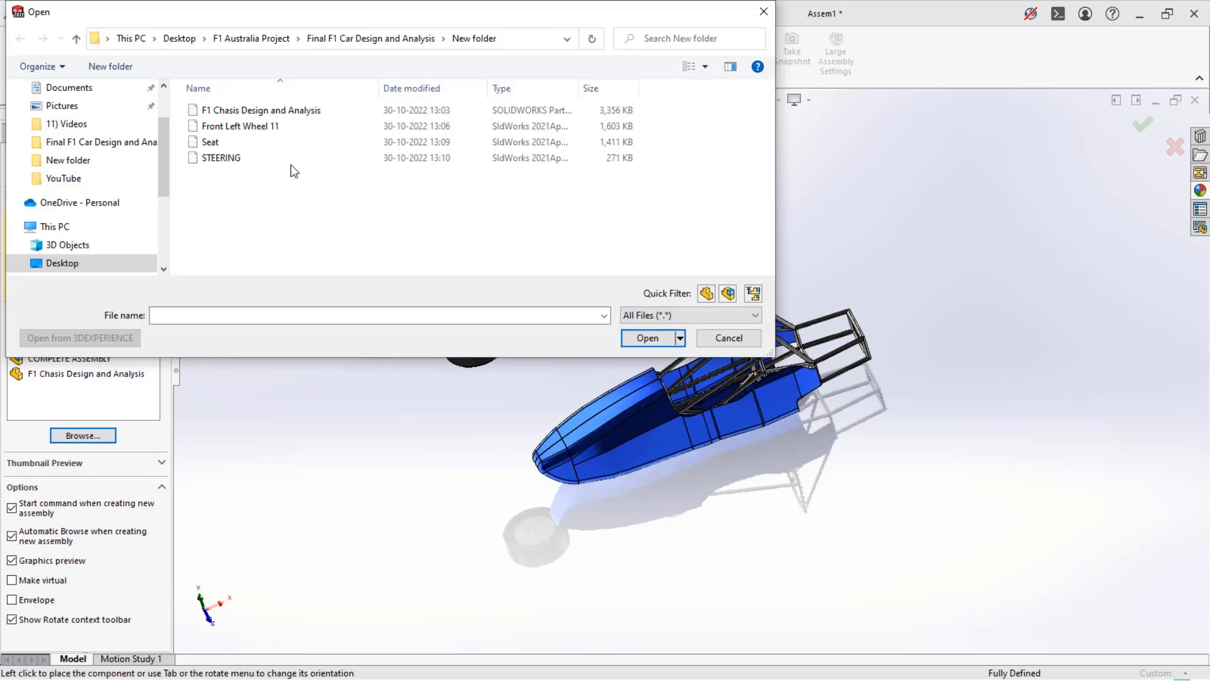
left_click(264, 144)
left_click(631, 360)
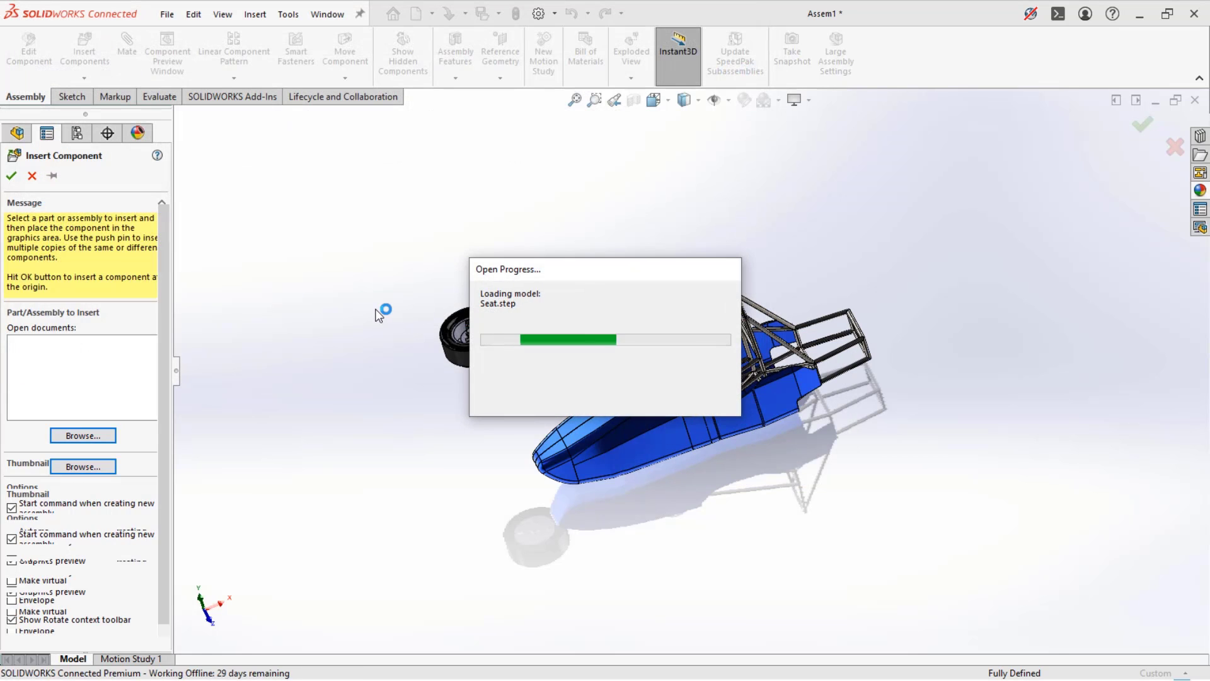
left_click(555, 353)
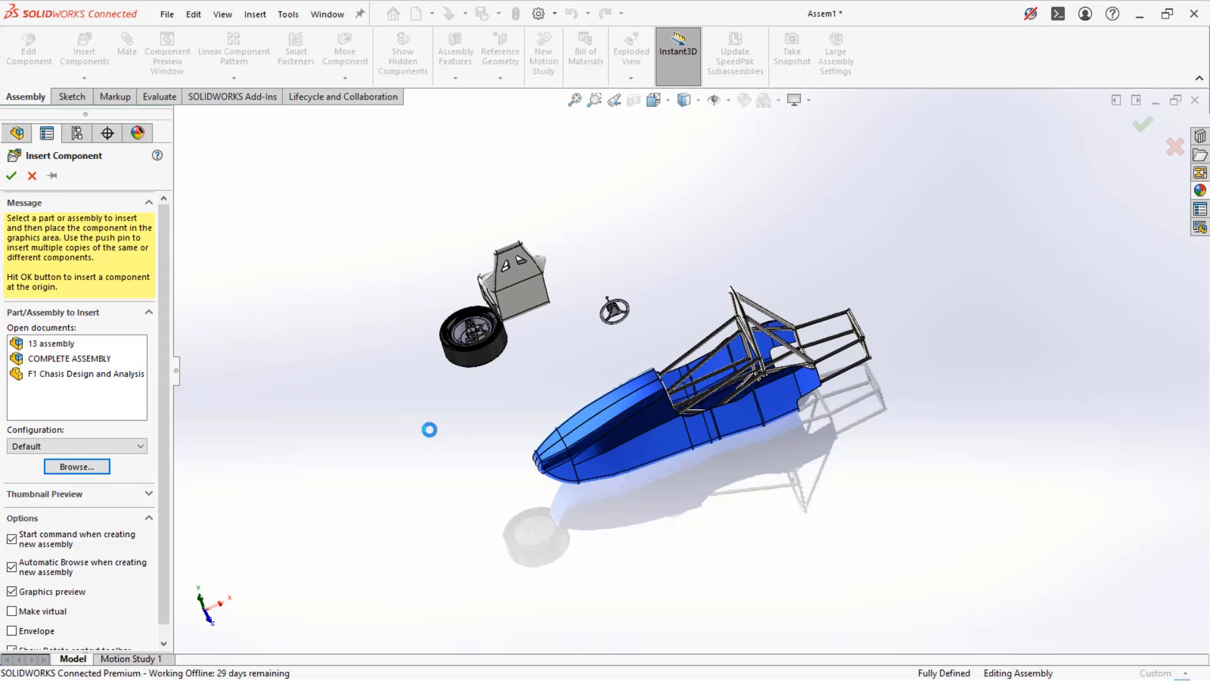
- Move the seat from open space to just above the car's cockpit opening
middle_click_drag(449, 413, 542, 293)
left_click_drag(542, 293, 671, 274)
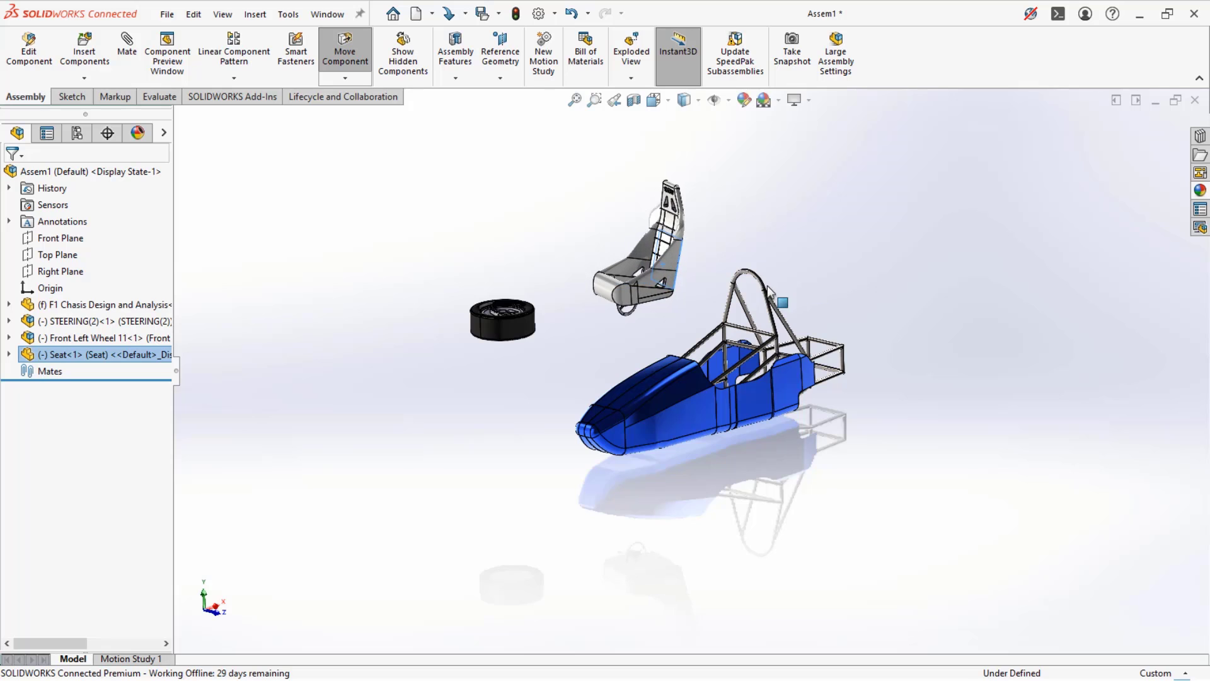
scroll(668, 309, "down", 5)
left_click_drag(695, 257, 842, 411)
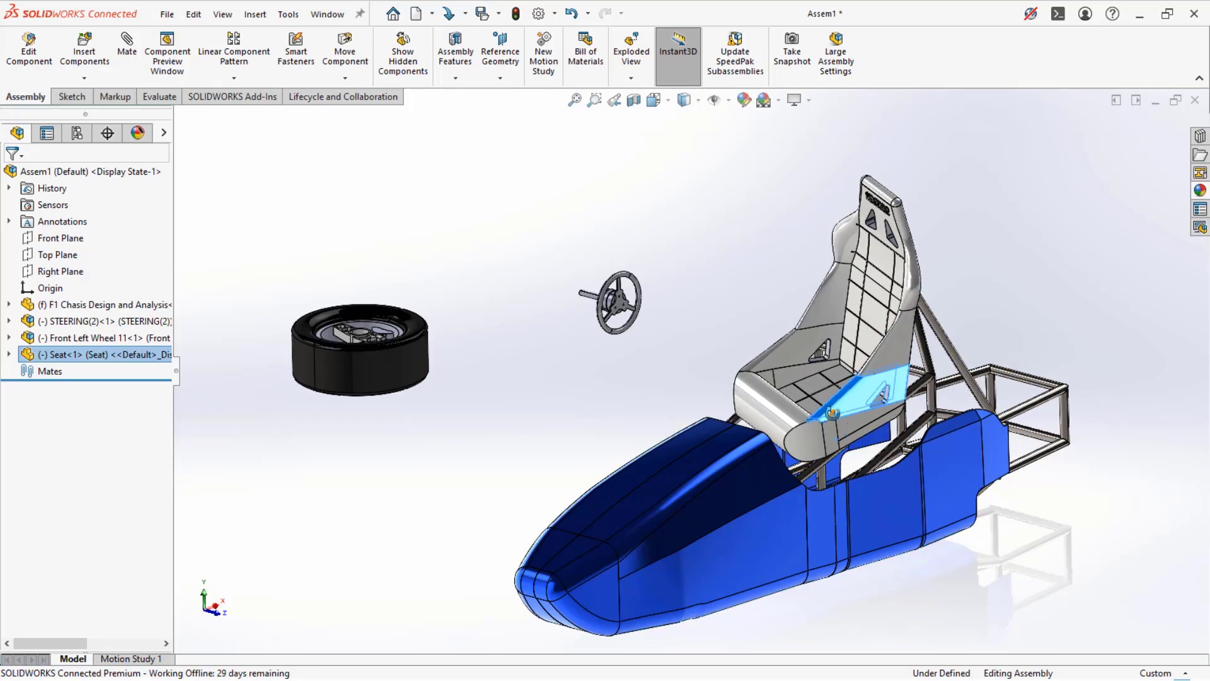
- Mate the seat's back face to the chassis cross tube behind the cockpit
middle_click_drag(842, 411, 641, 287)
left_click(577, 281)
scroll(642, 289, "down", 3)
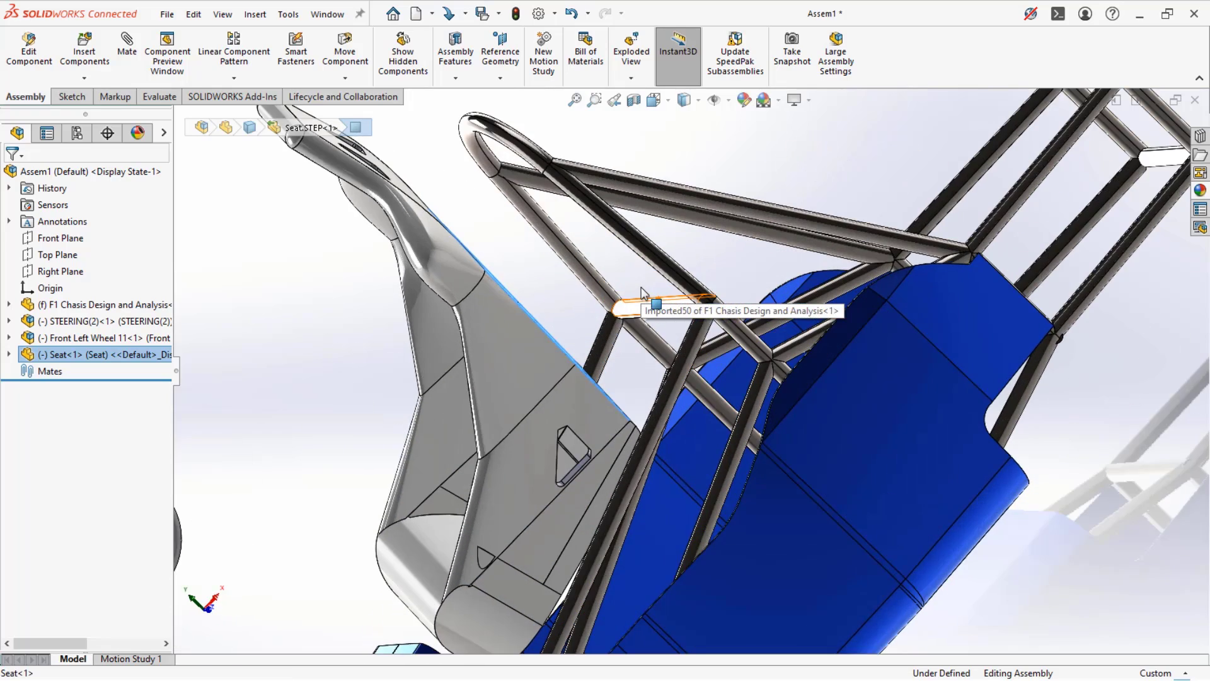
left_click(643, 308)
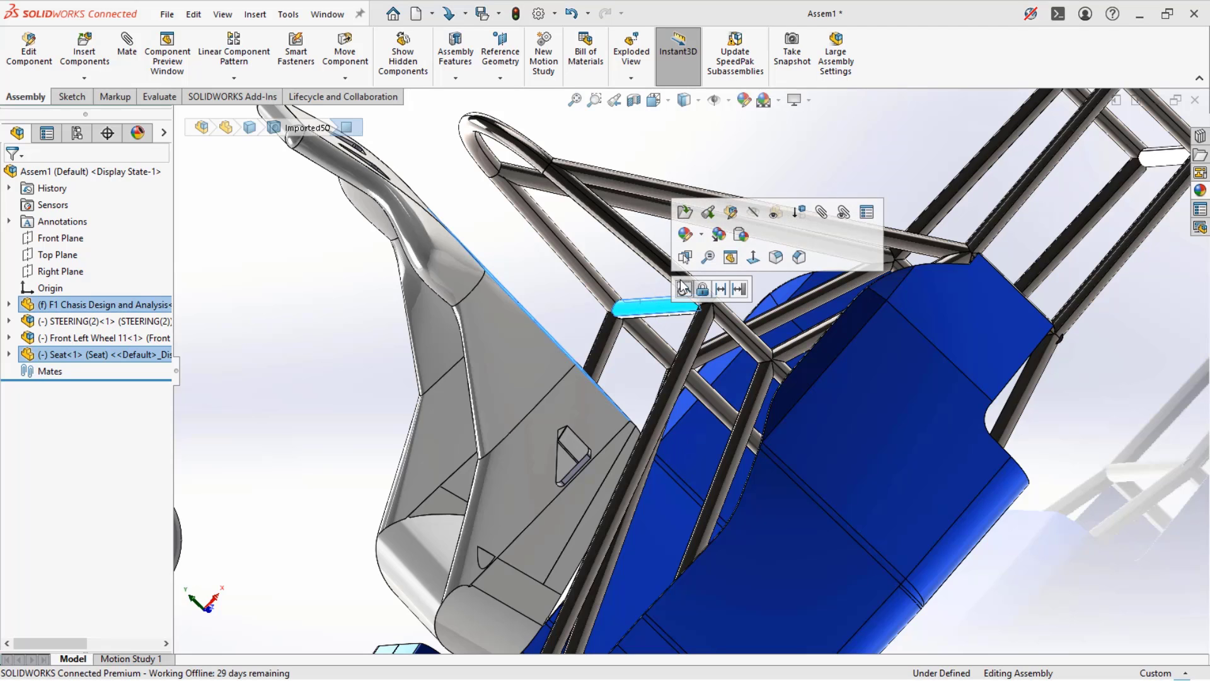
left_click(683, 288)
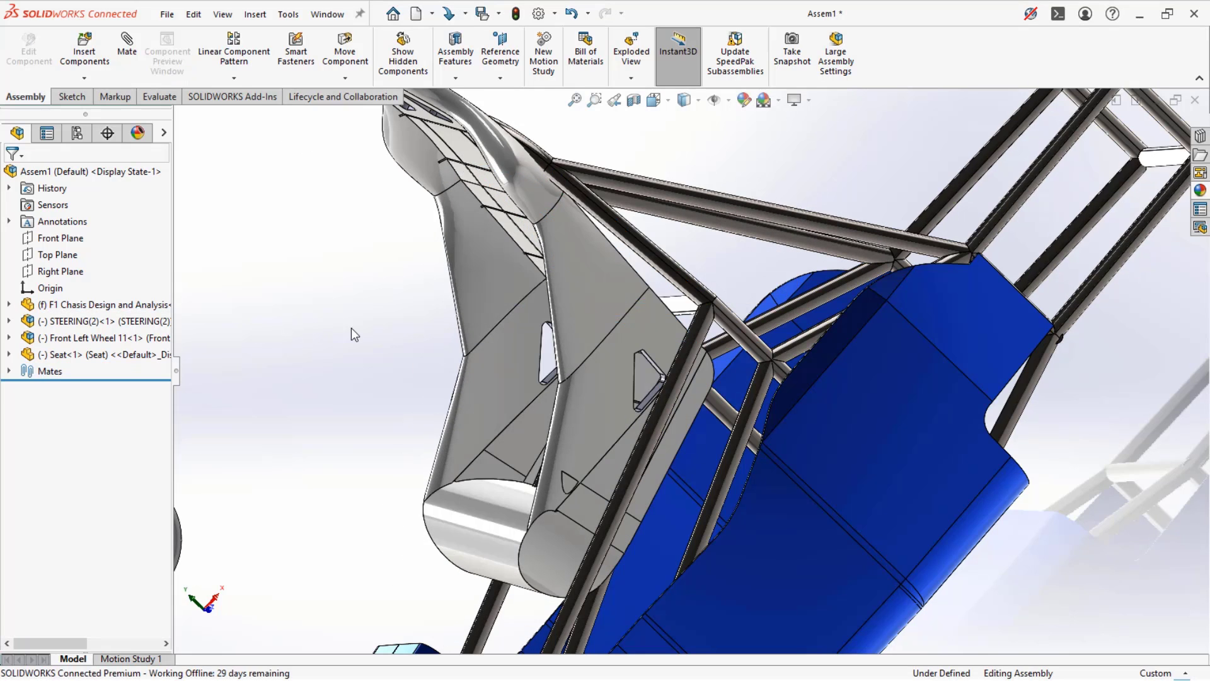
scroll(424, 275, "up", 2)
middle_click_drag(426, 274, 702, 236)
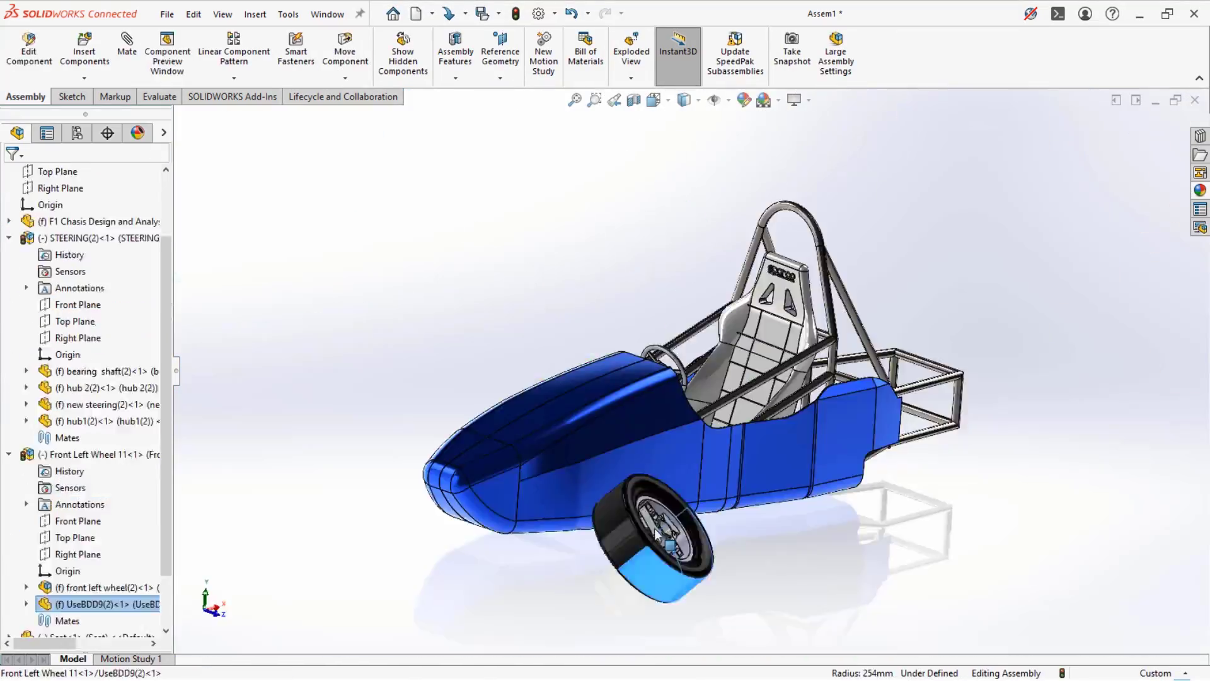
- Expand the front left wheel subassembly in the component tree and select the tyre of the loose fourth wheel
left_click(63, 586)
left_click(27, 587)
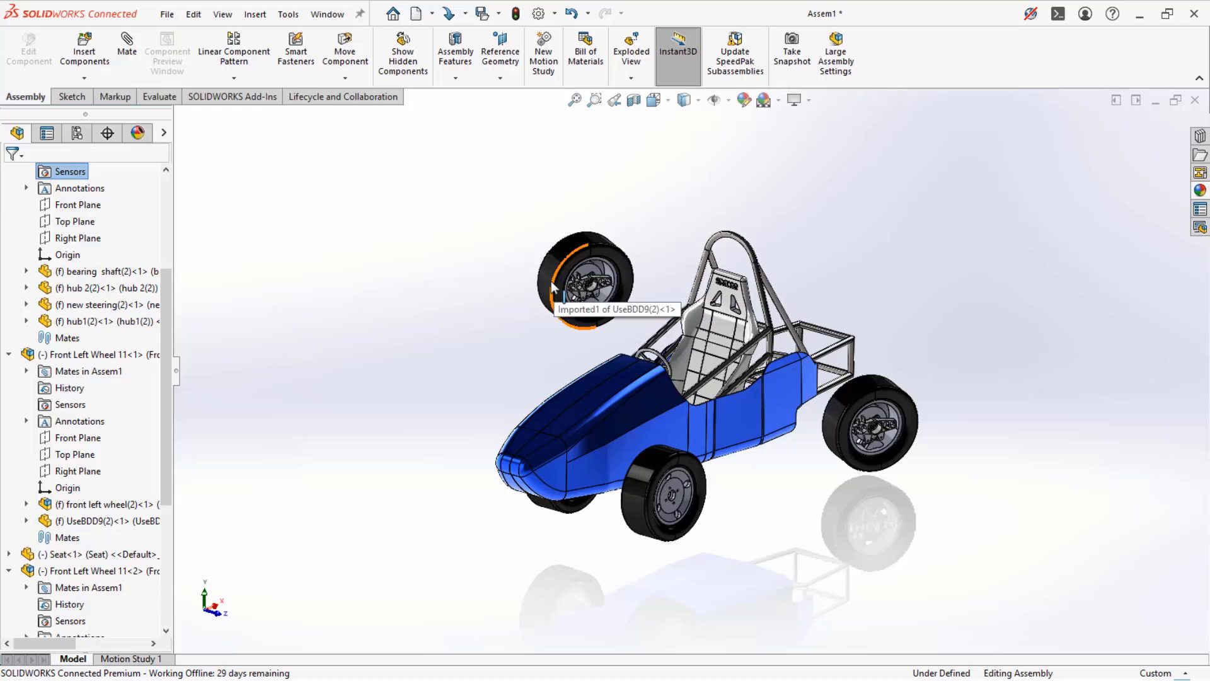
left_click(551, 281)
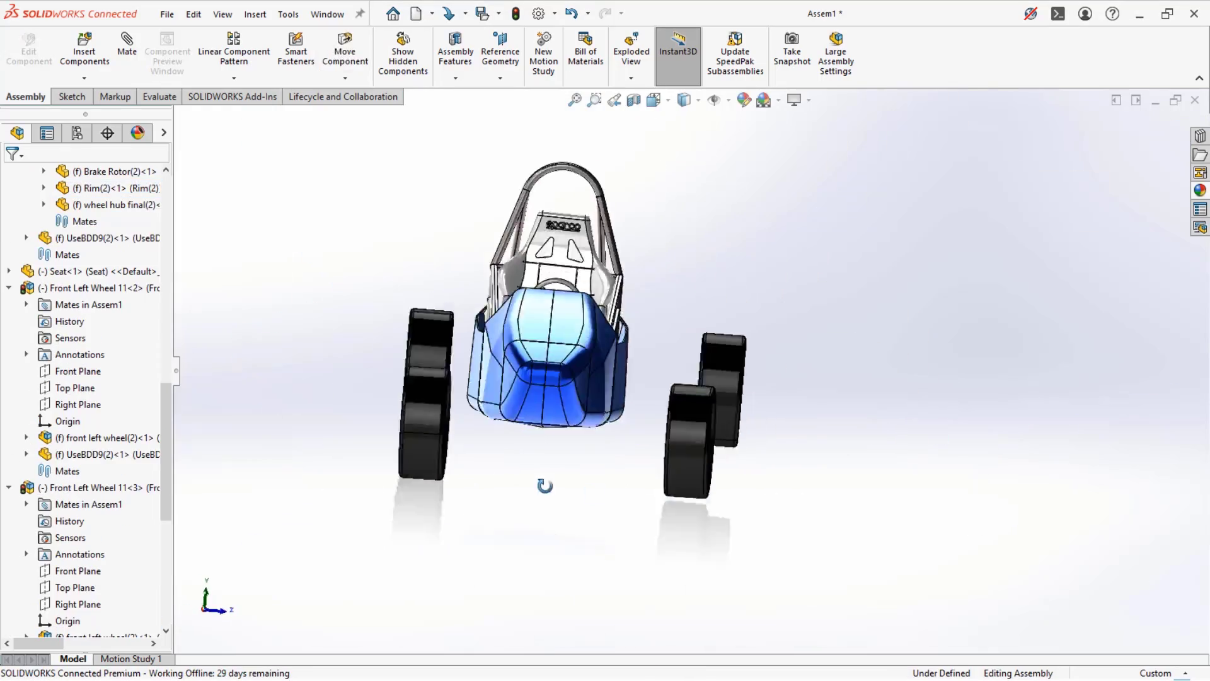
- Shift the fourth wheel slightly outward from the bodywork, judging its position from the front of the car
middle_click_drag(543, 486, 355, 540)
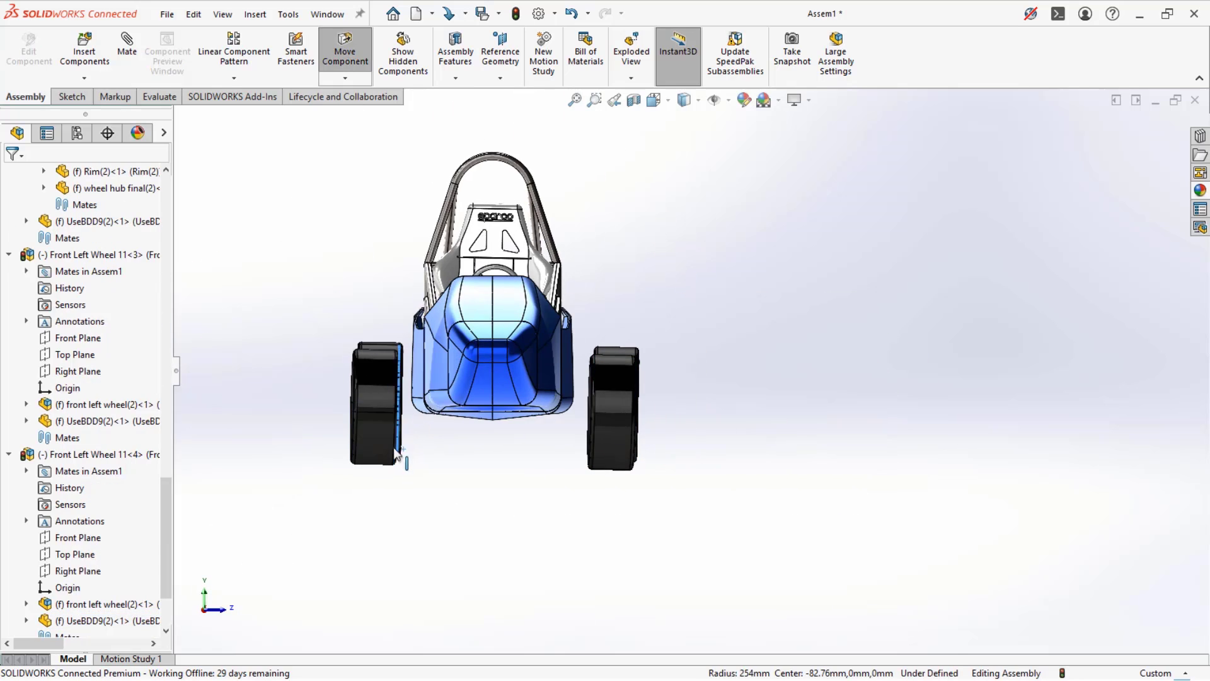
left_click(364, 347)
left_click_drag(363, 347, 360, 350)
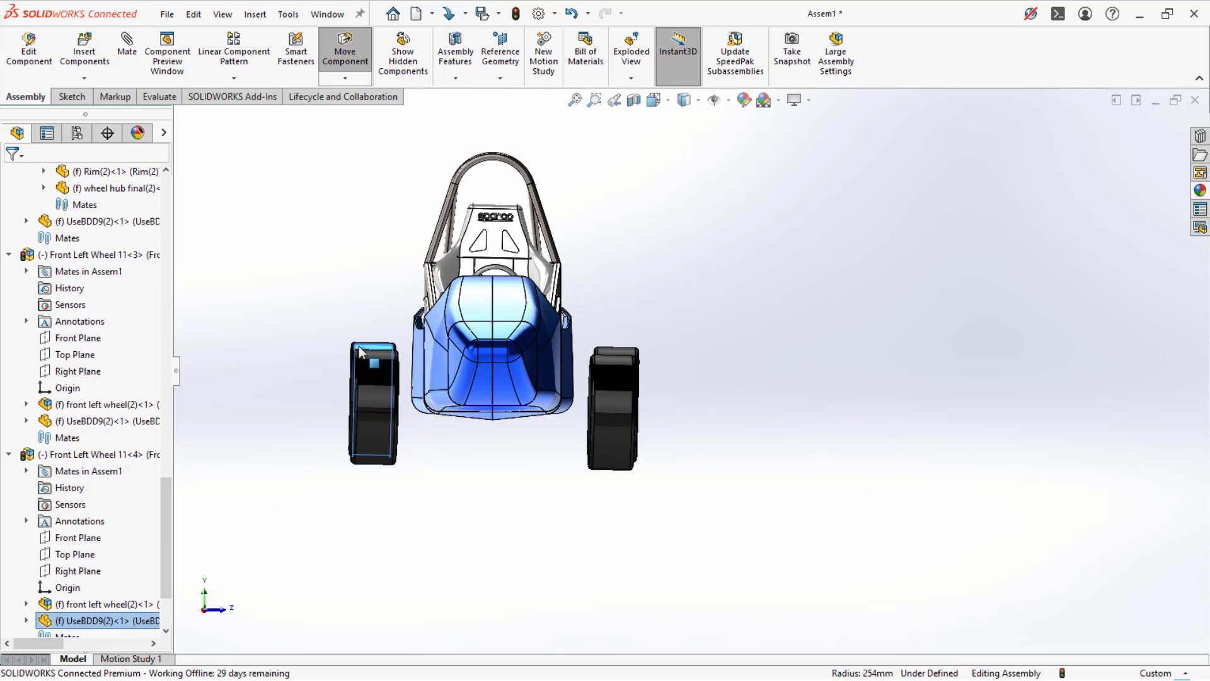
key("Escape")
- Inspect the assembled car from isometric, rear and front three-quarter views, checking the wheels, seat and steering
middle_click_drag(289, 405, 253, 486)
key("ctrl+7")
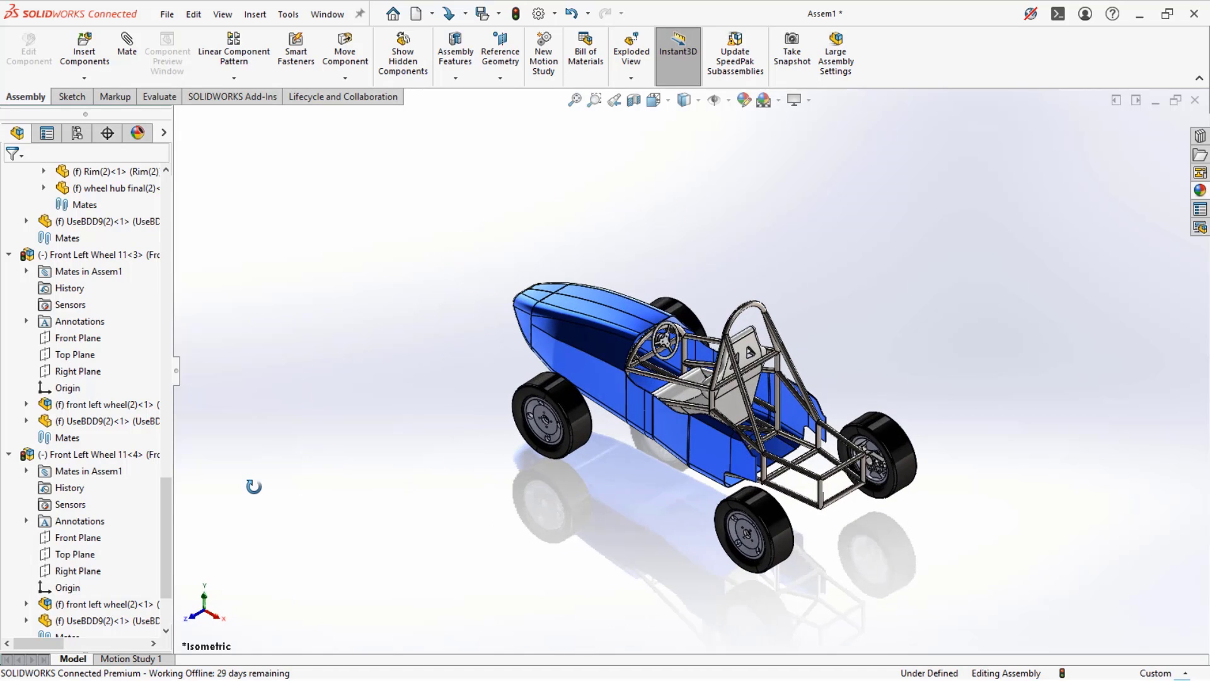
middle_click_drag(362, 488, 509, 537)
scroll(849, 523, "down", 1)
middle_click_drag(849, 524, 830, 495)
middle_click_drag(781, 460, 830, 496, "ctrl")
scroll(918, 530, "up", 2)
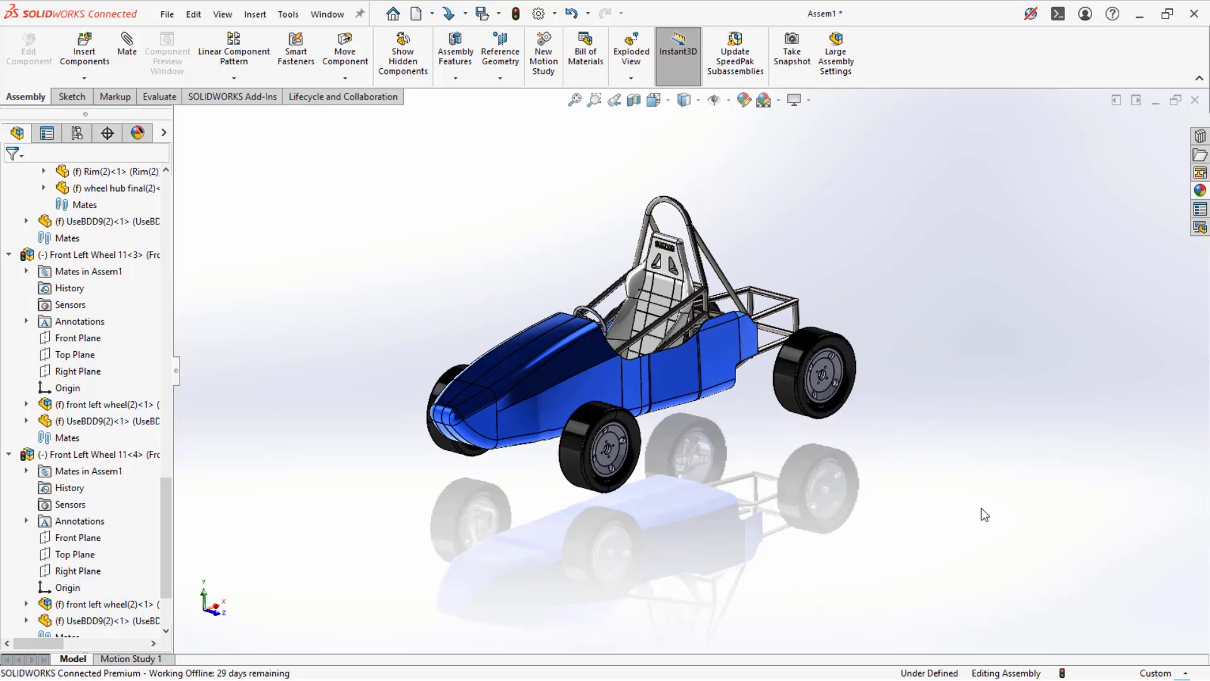
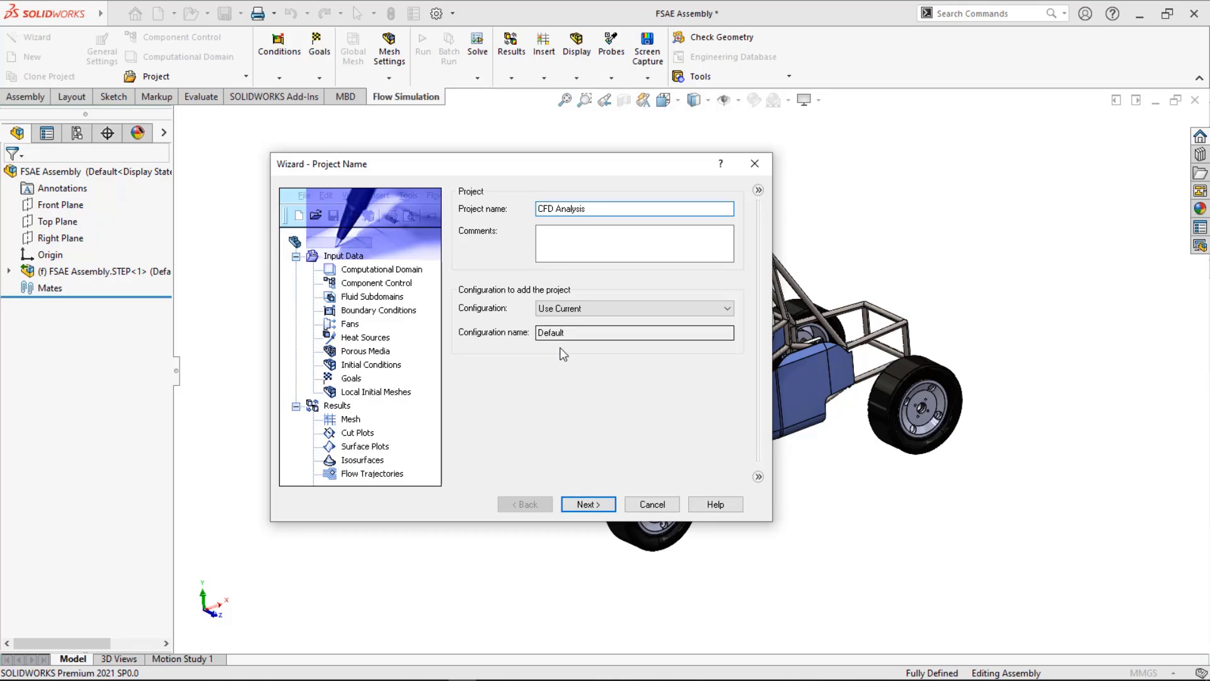
- Accept the CFD Analysis project name and choose the NMM (mm-g-s) unit system with velocity in Kilometer/hour [km/h]
left_click(589, 504)
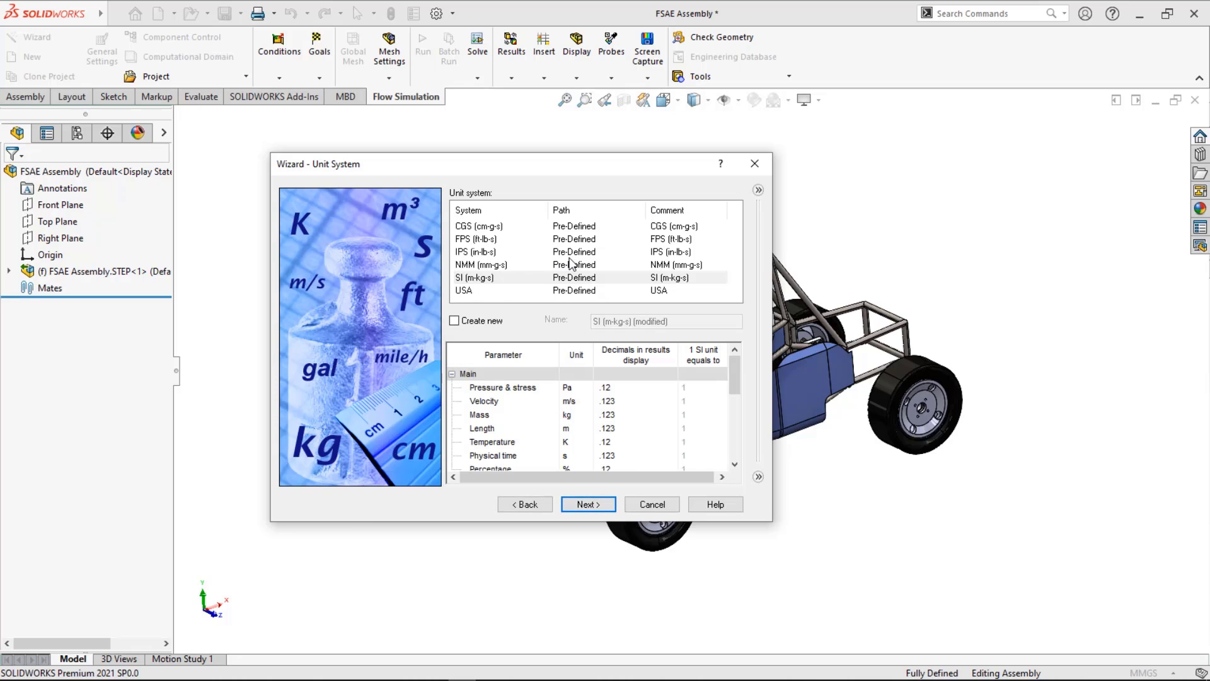
left_click(651, 265)
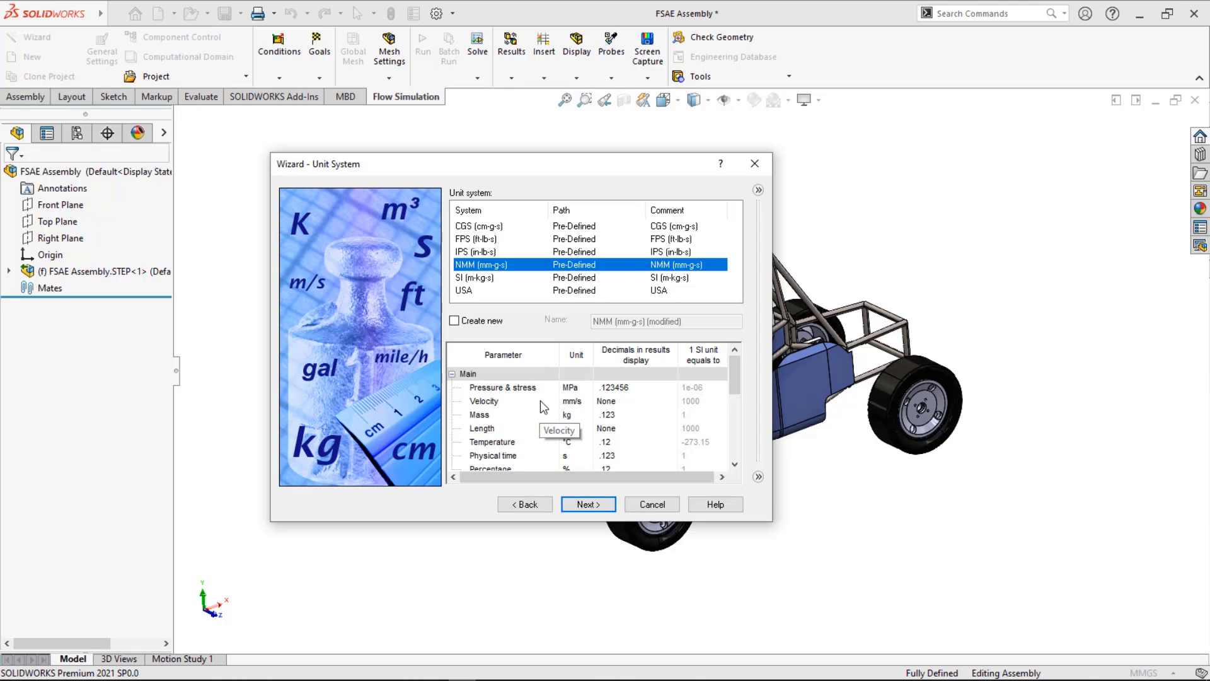
left_click(569, 402)
left_click(587, 401)
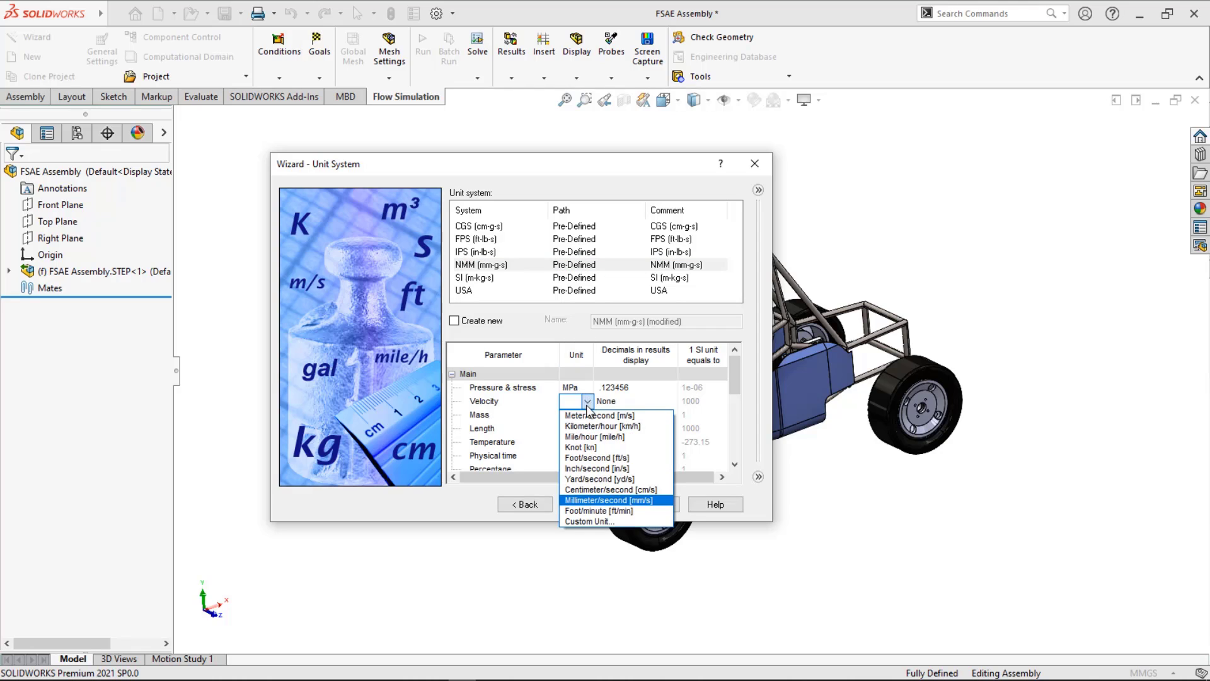
left_click(611, 423)
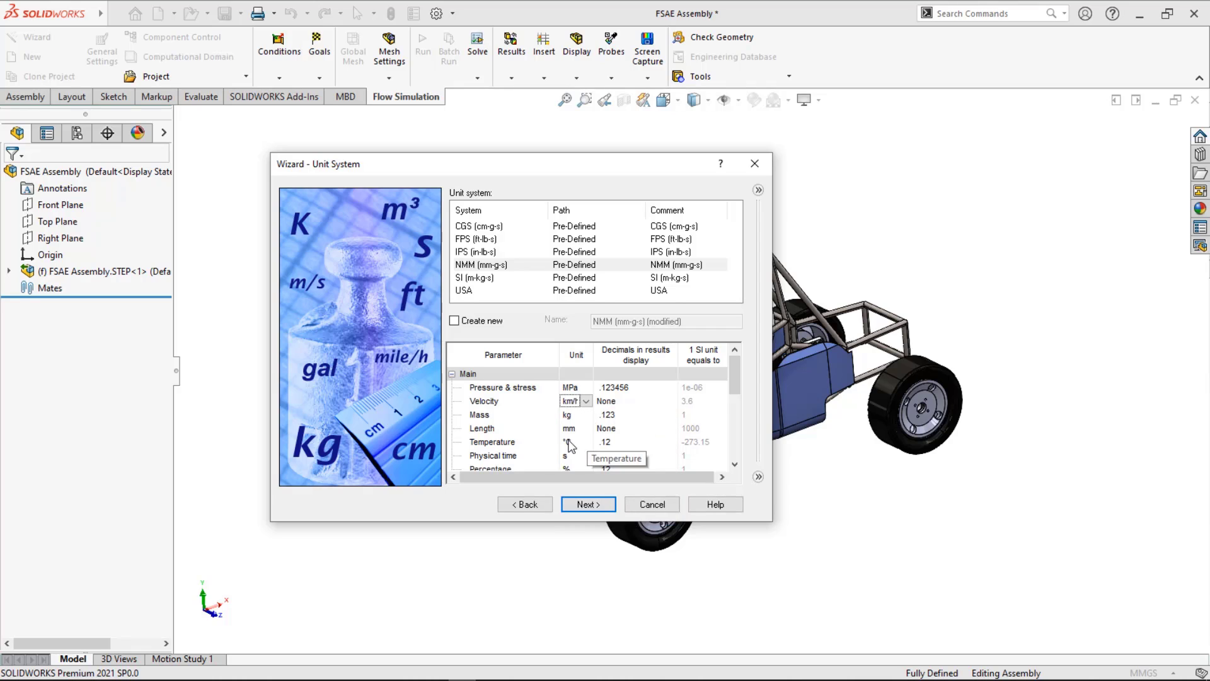
scroll(531, 437, "down", 1)
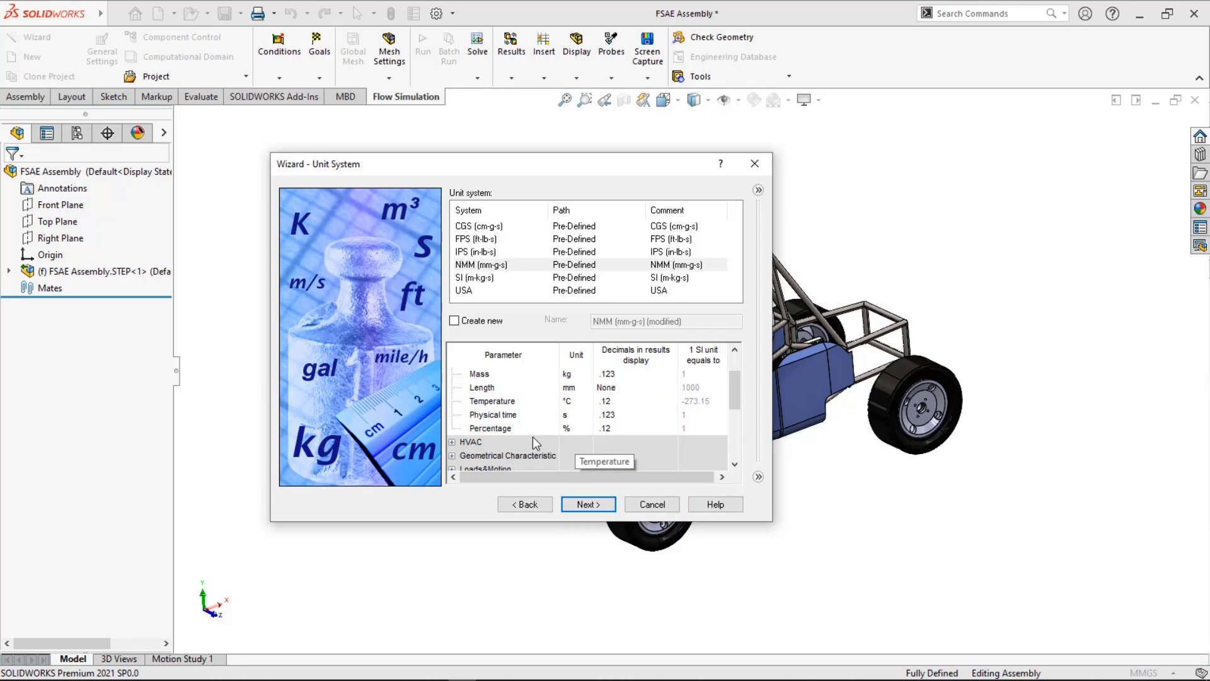
scroll(540, 434, "down", 3)
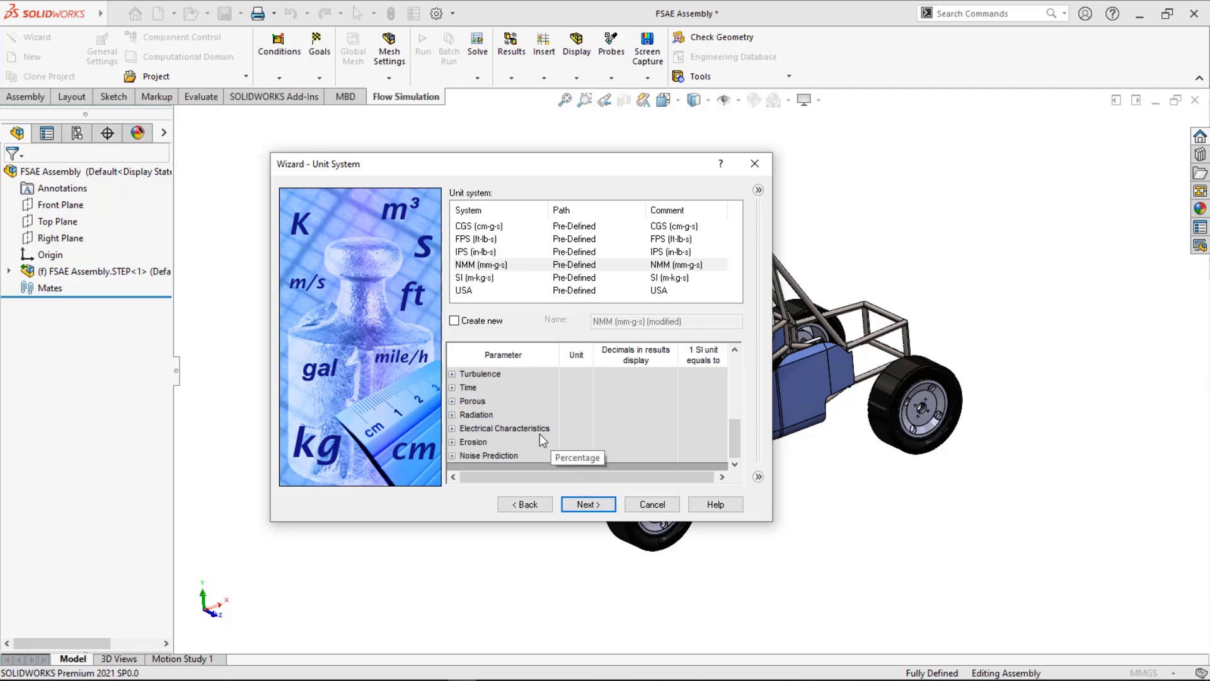
left_click(586, 504)
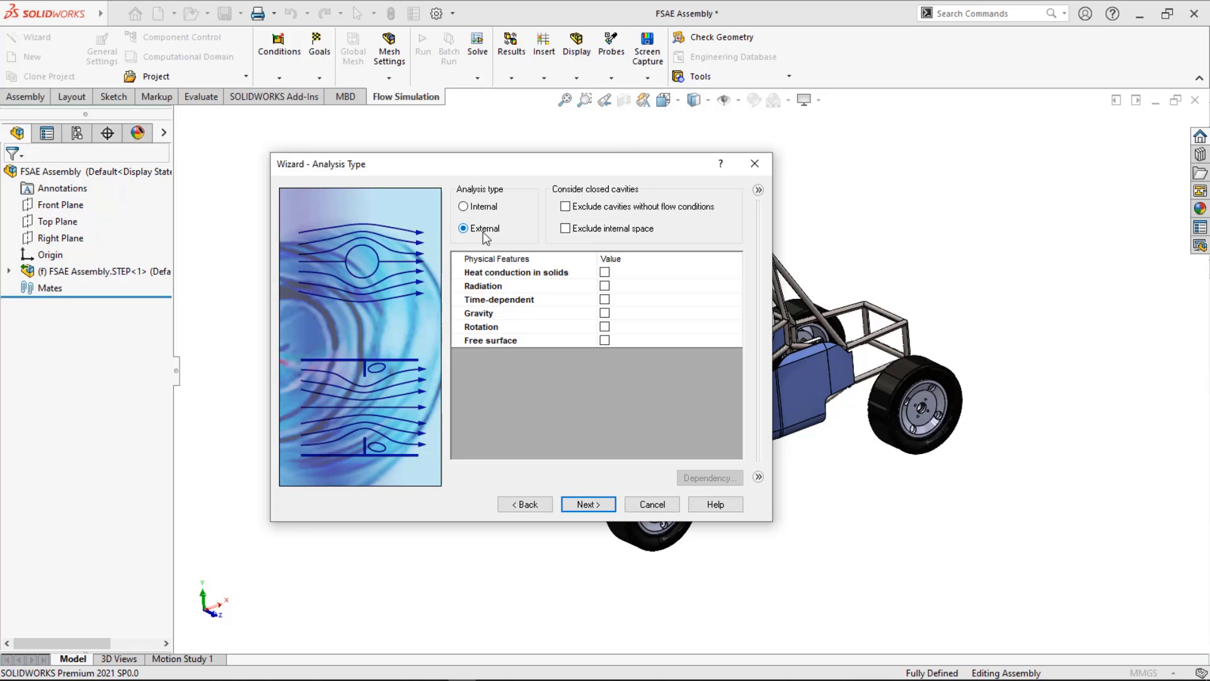
- Enable gravity for the external analysis and set its Y component to -9810 mm/s^2
left_click_drag(596, 165, 358, 82)
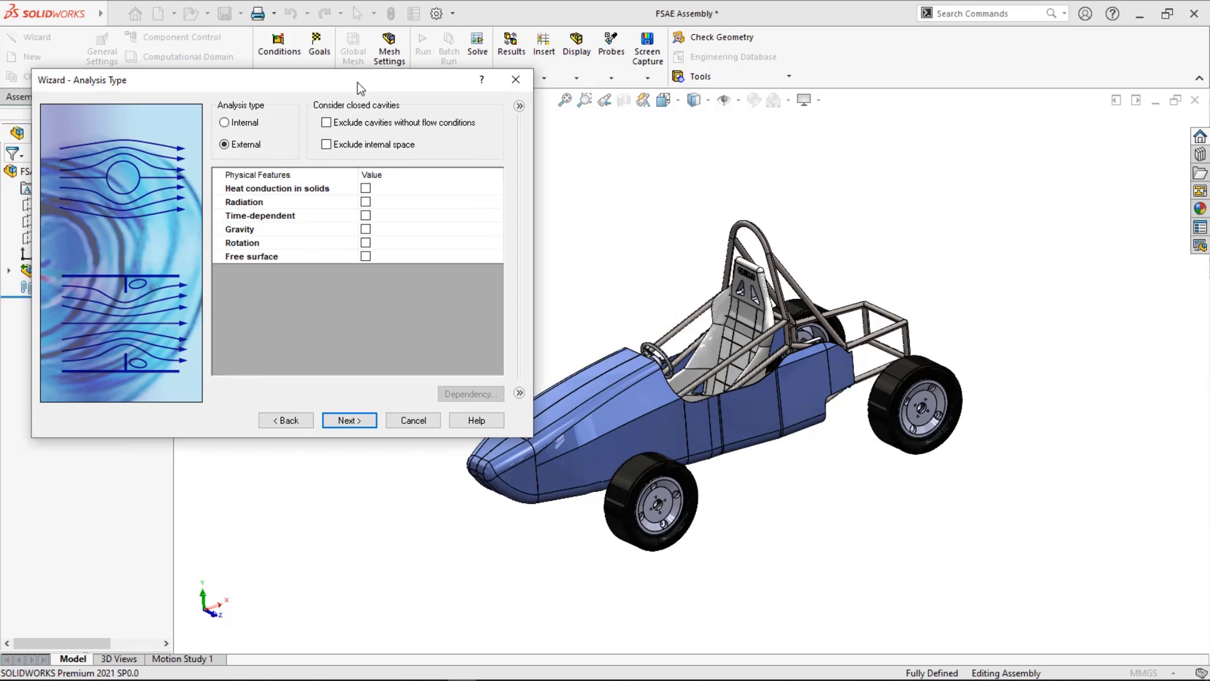
left_click(364, 230)
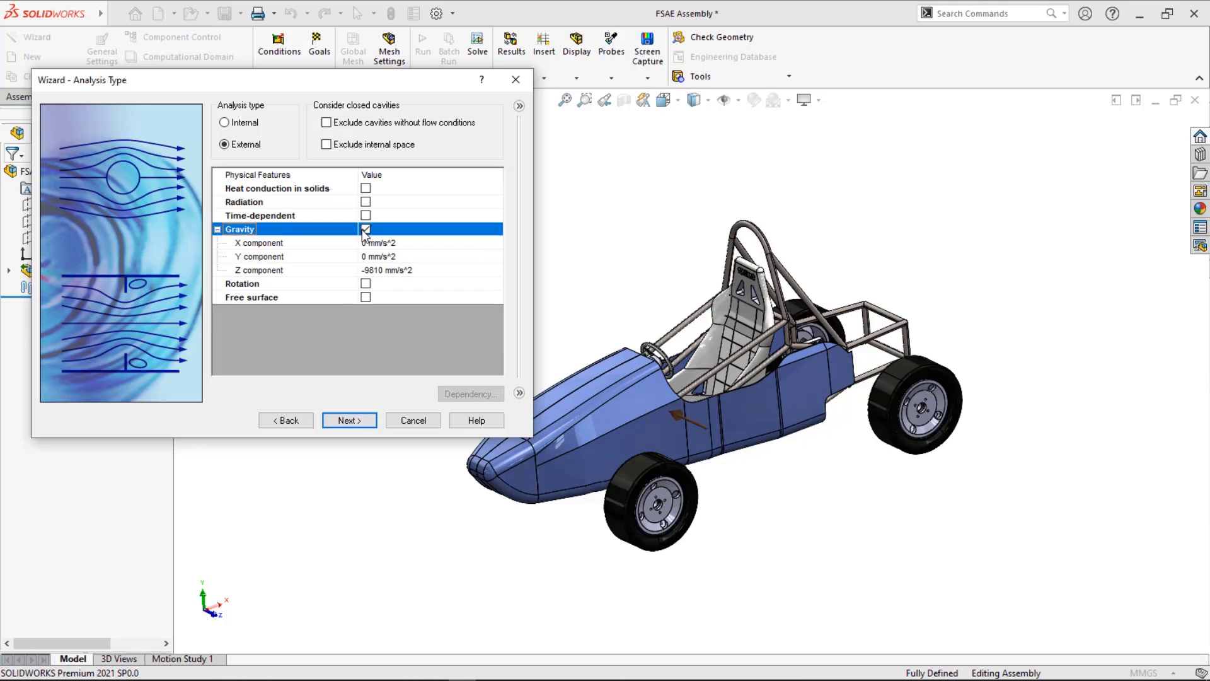
left_click(421, 269)
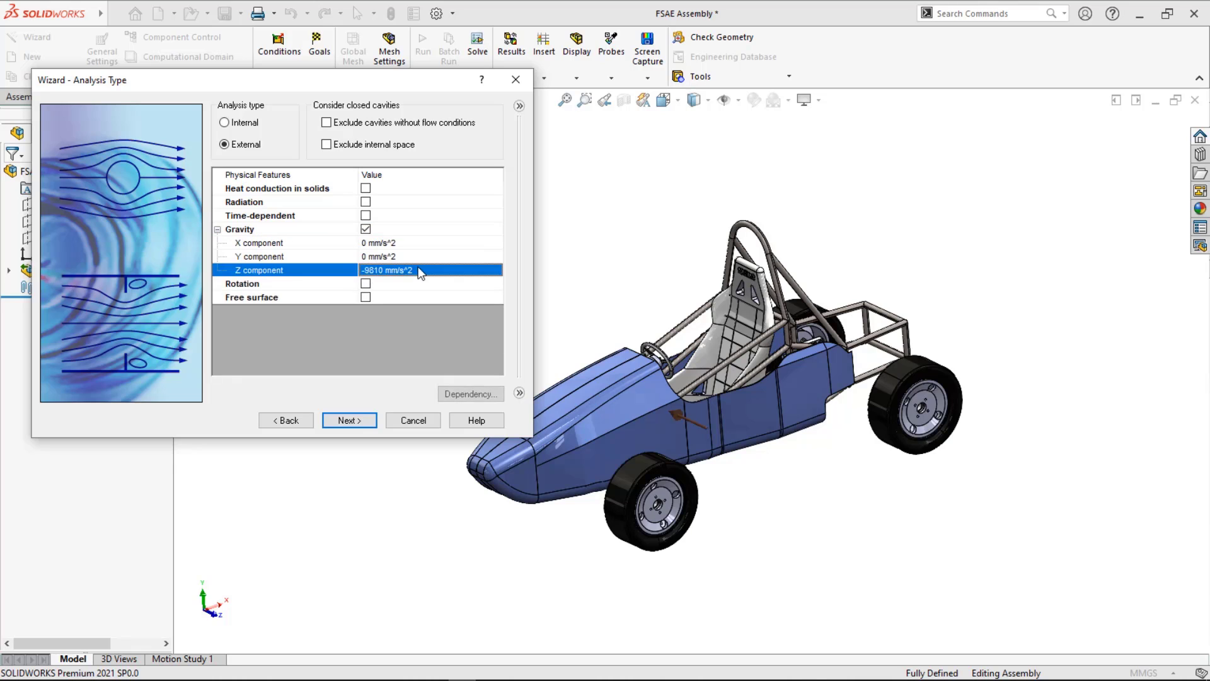
left_click(421, 269)
left_click_drag(421, 269, 323, 268)
key("ctrl+c")
key("BackSpace")
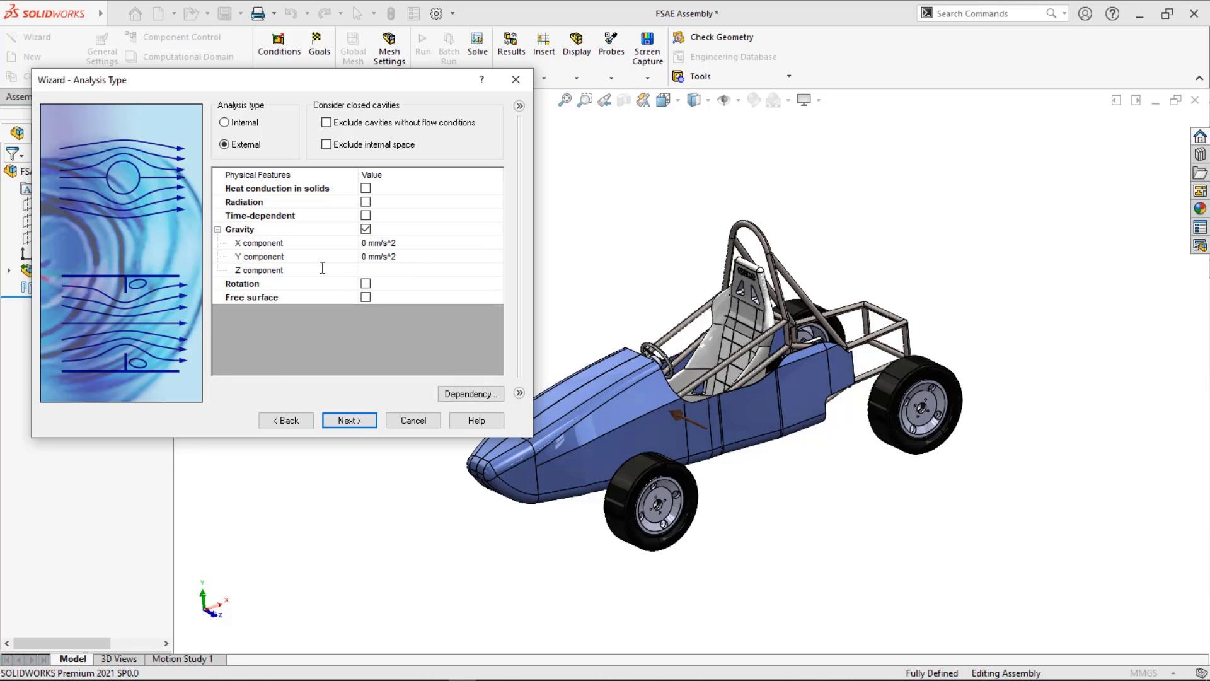
left_click(396, 255)
left_click(400, 255)
left_click_drag(403, 256, 277, 259)
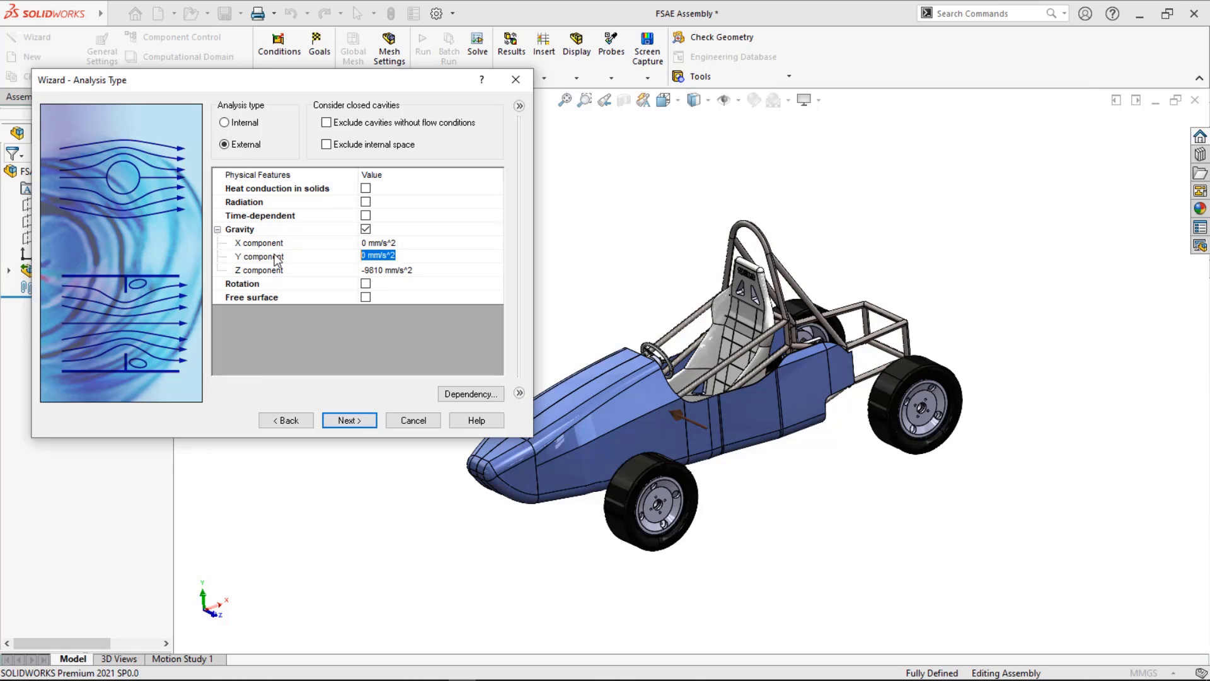
key("ctrl+v")
- Set the gravity Z component to 0 mm/s^2 and accept the analysis type settings
left_click(375, 271)
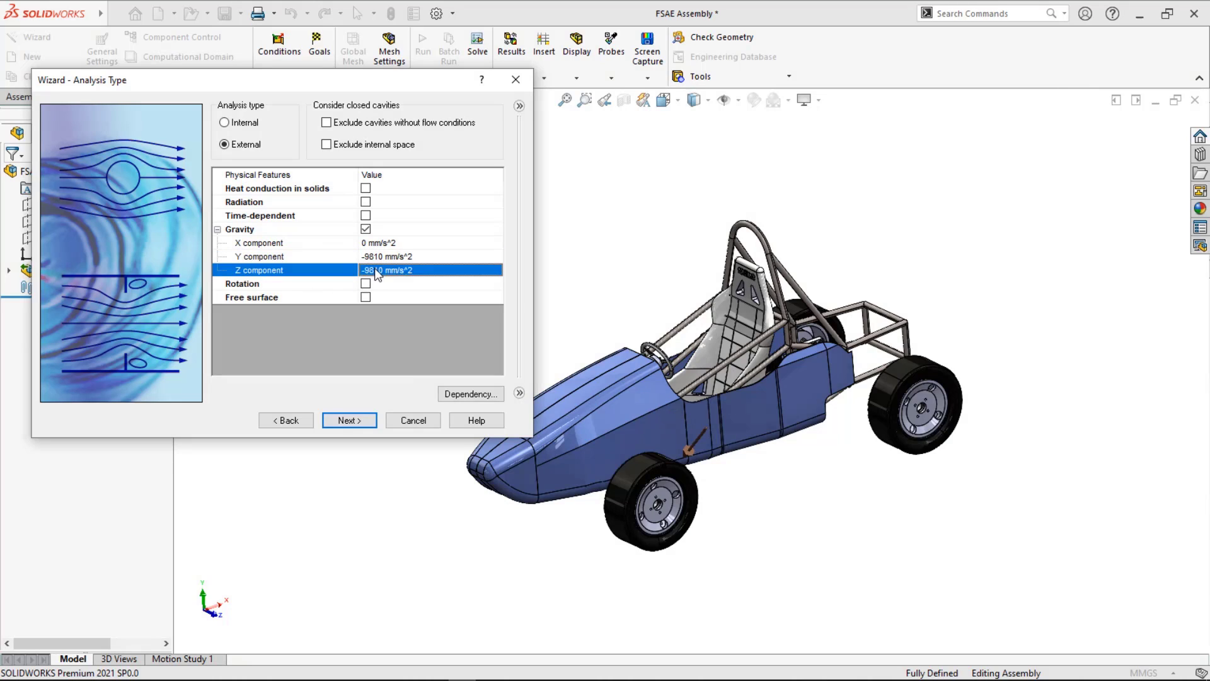
left_click(428, 269)
type("0")
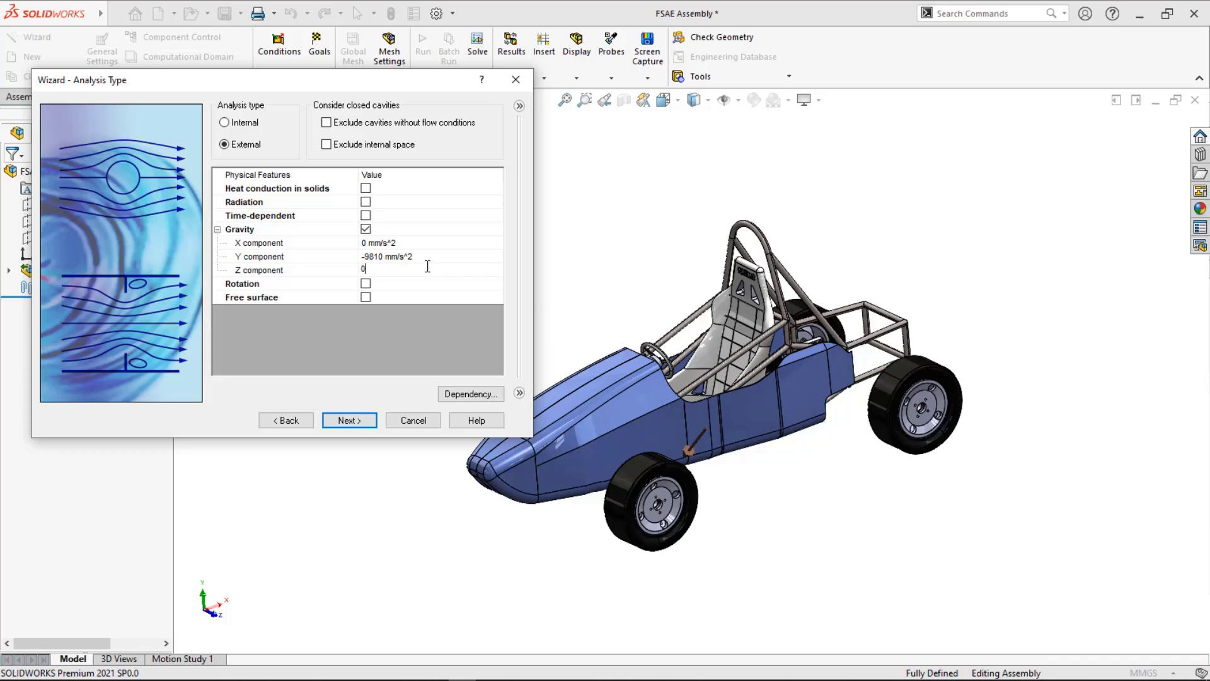
left_click(381, 327)
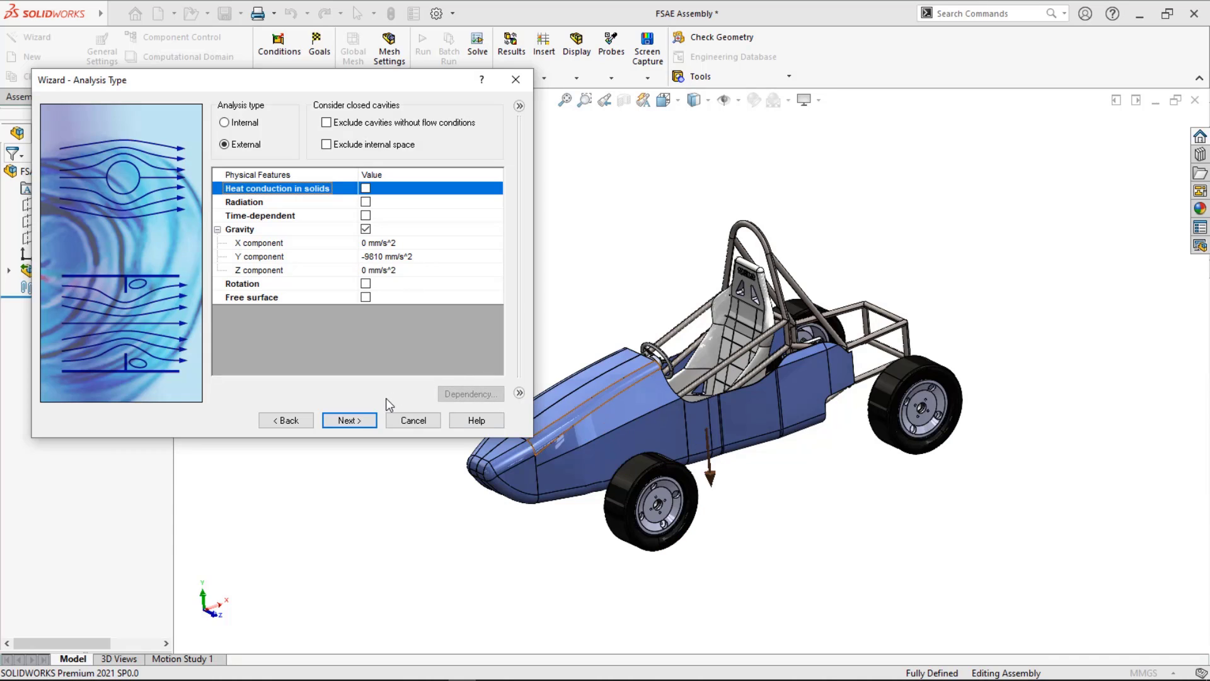
left_click(347, 421)
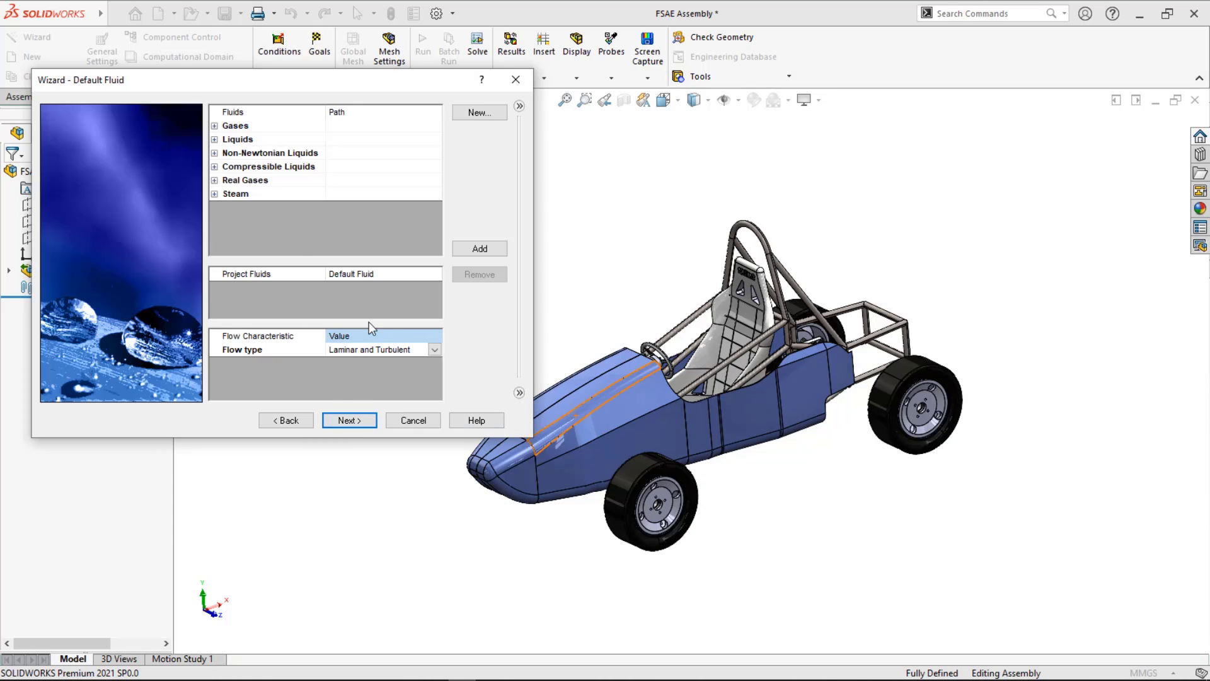
- Add pre-defined Air as the default project fluid and accept the default wall conditions
left_click(214, 126)
double_click(280, 164)
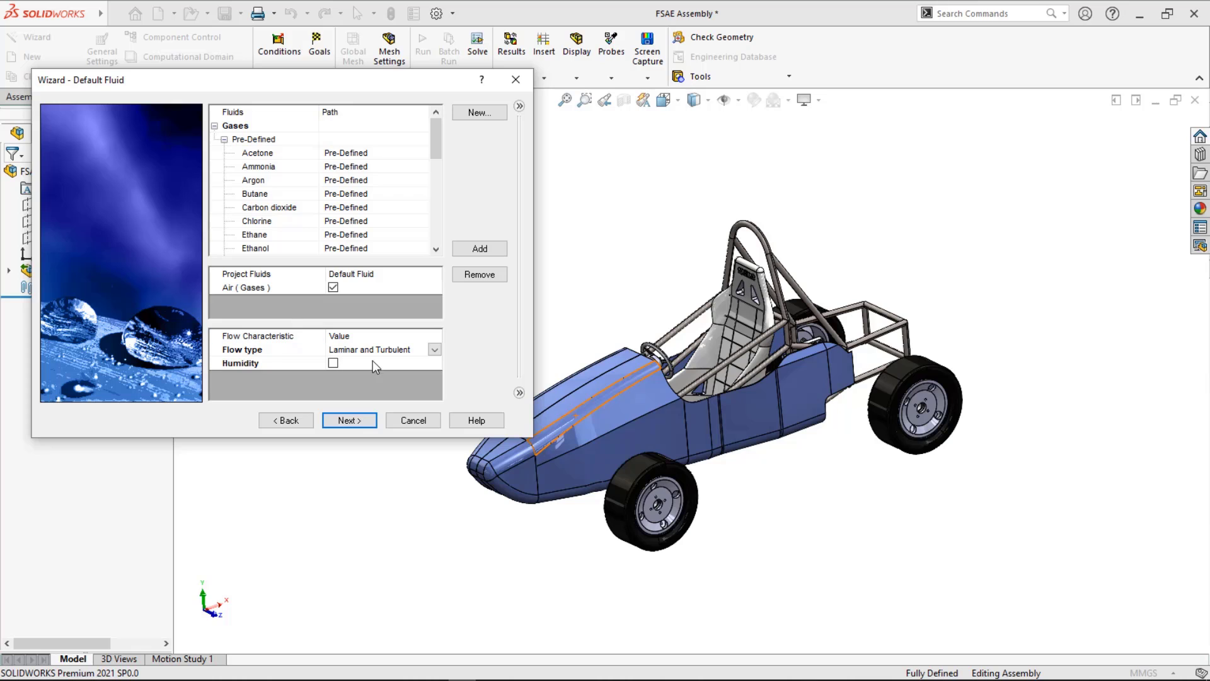
left_click(350, 421)
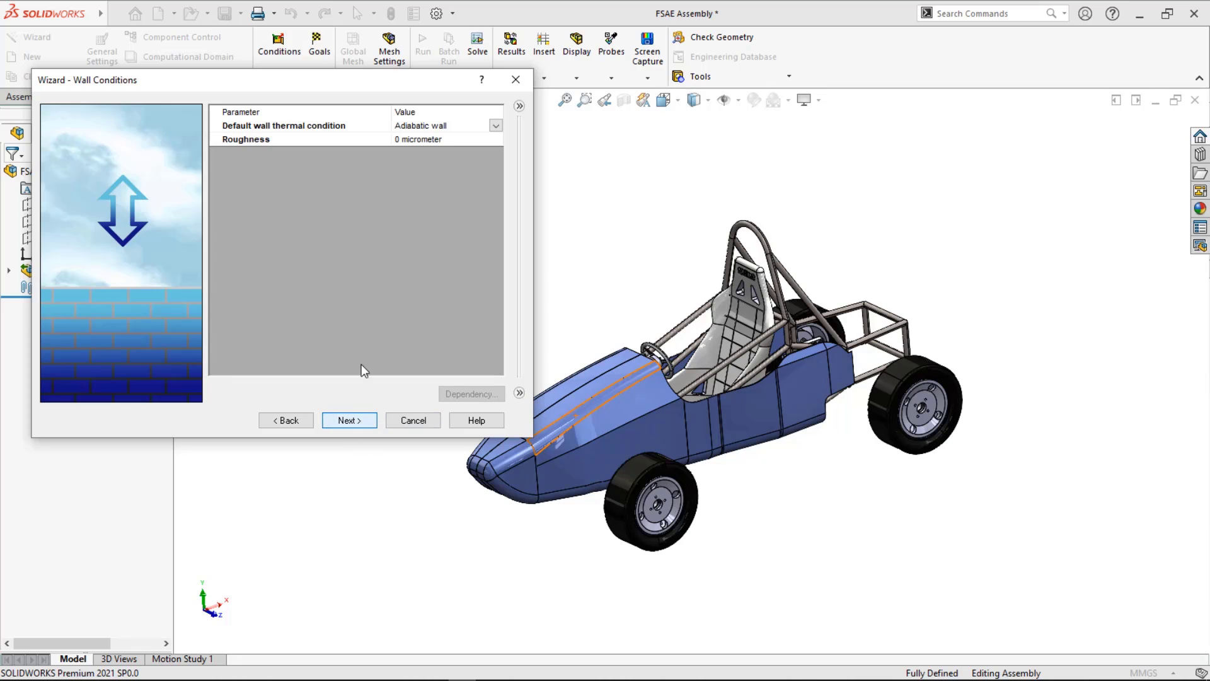
left_click_drag(332, 82, 376, 41)
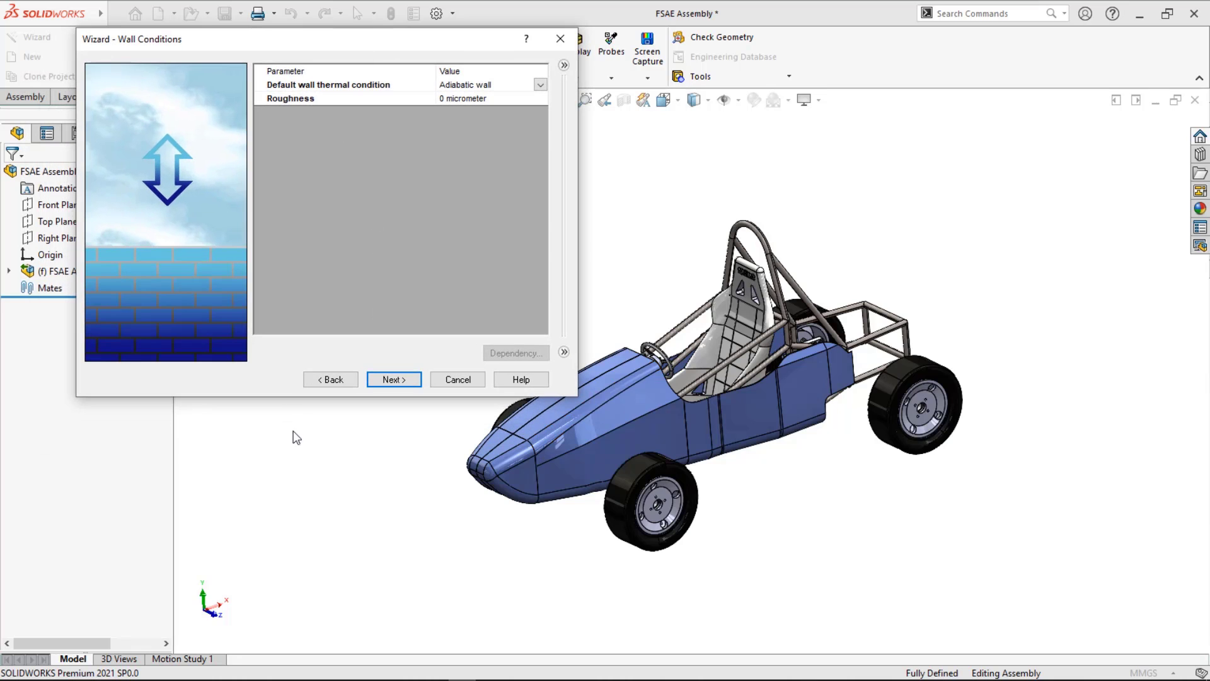
left_click(400, 381)
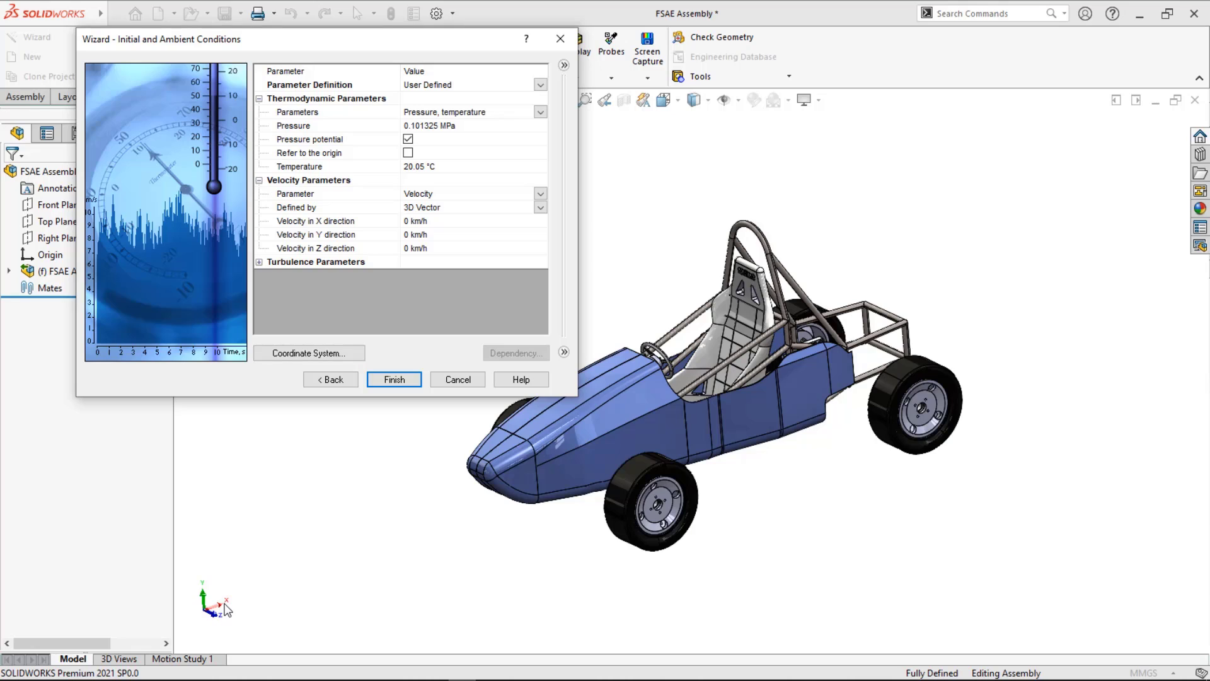
- Set the ambient velocity in X direction to 120 km/h and finish the project wizard
double_click(421, 222)
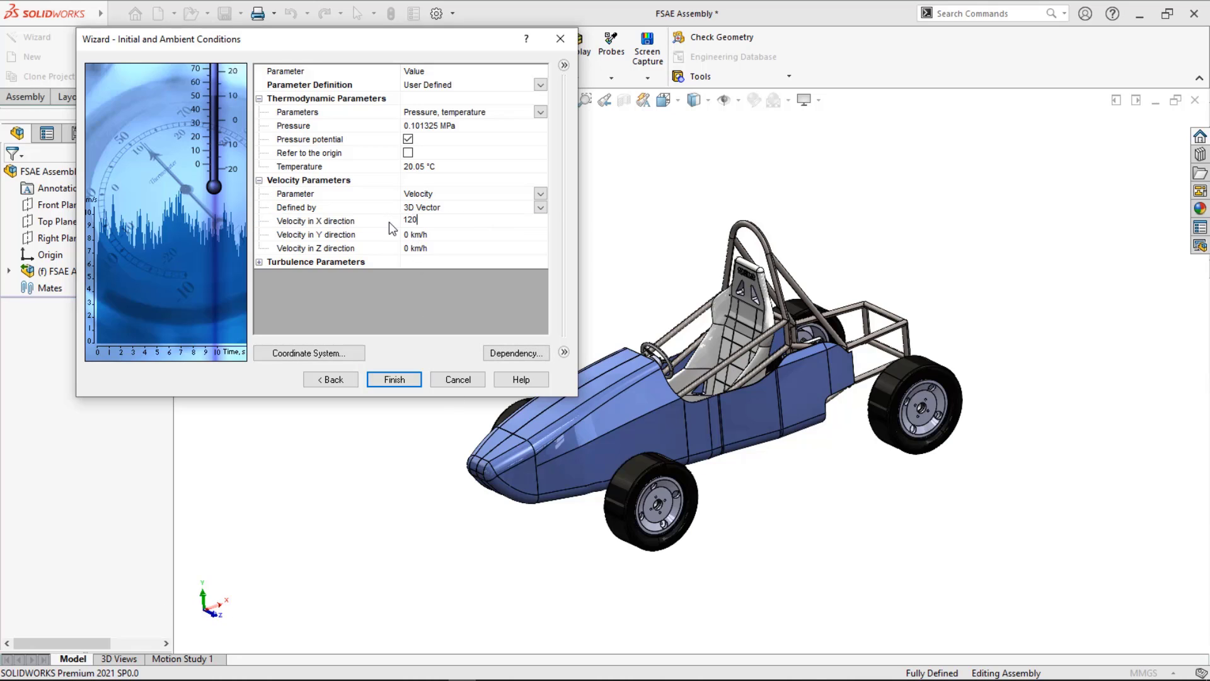
type("120")
left_click(403, 324)
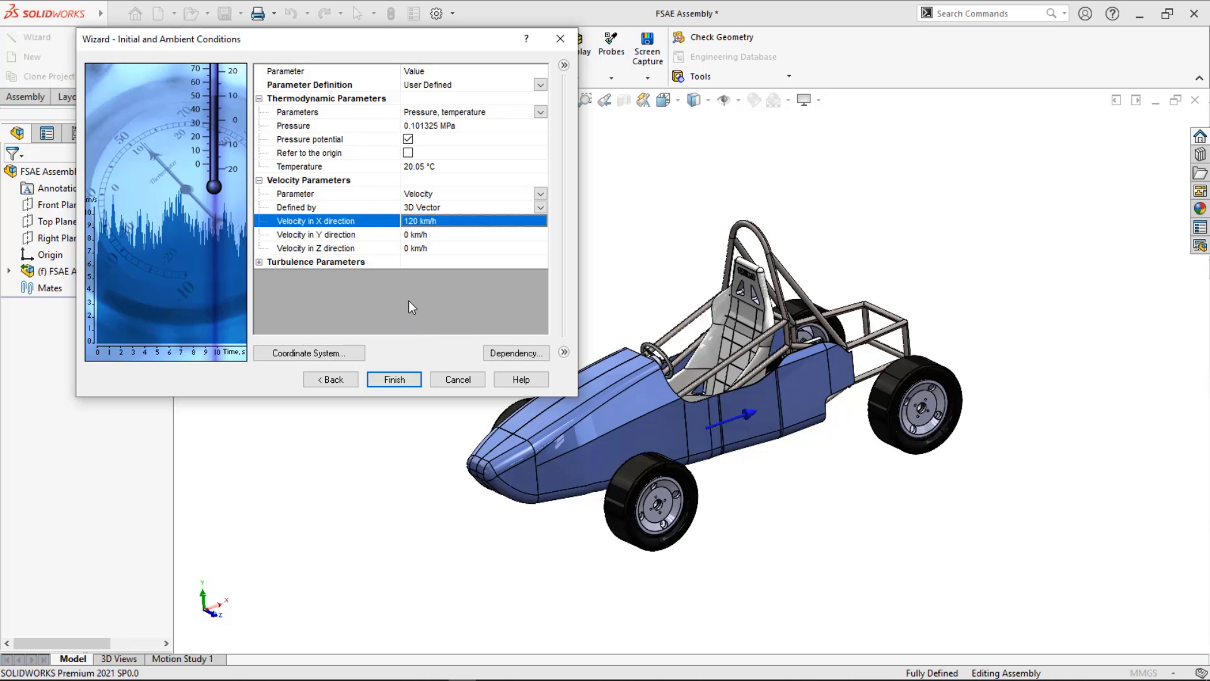
left_click(395, 379)
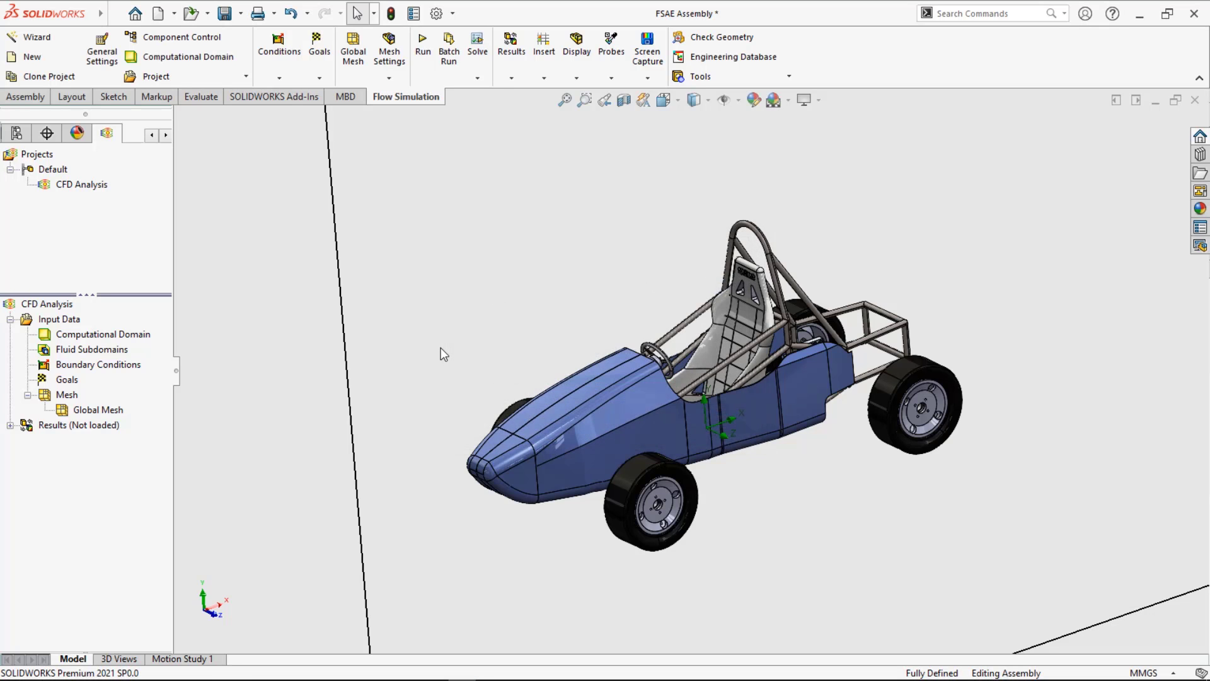
- Narrow the computational domain on both Z sides close to the car's wheels, with Z min at about -940 mm
middle_click_drag(444, 342, 424, 289)
left_click(75, 336)
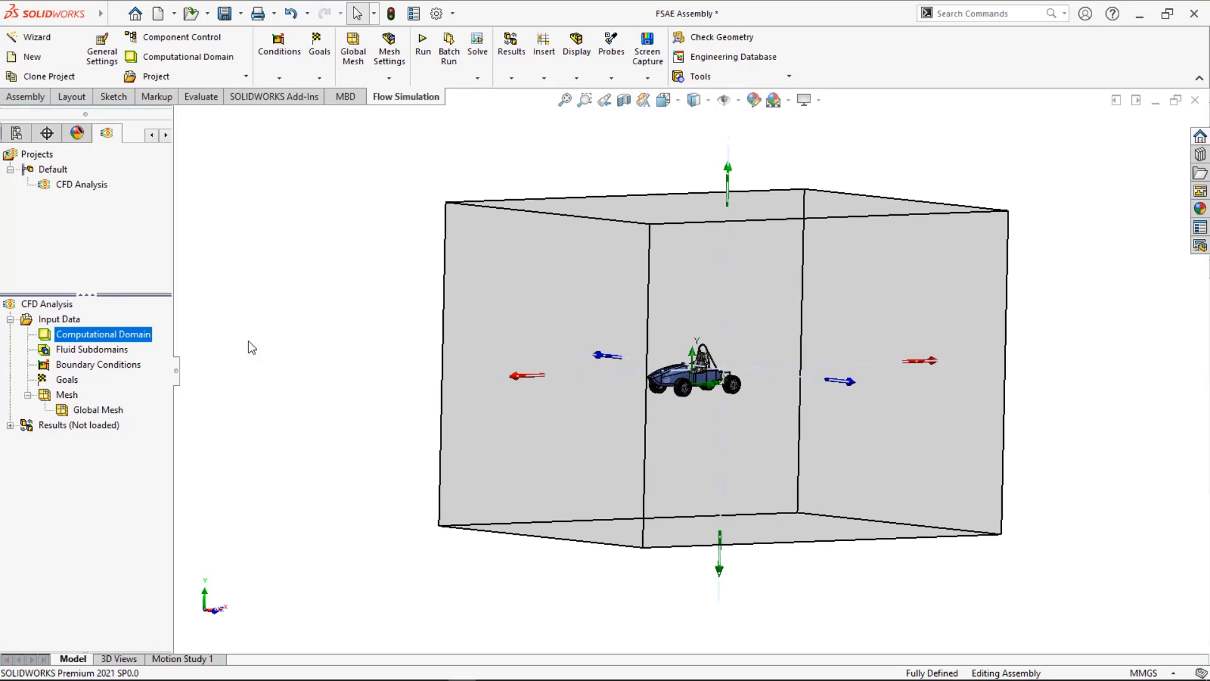
middle_click_drag(299, 354, 367, 362)
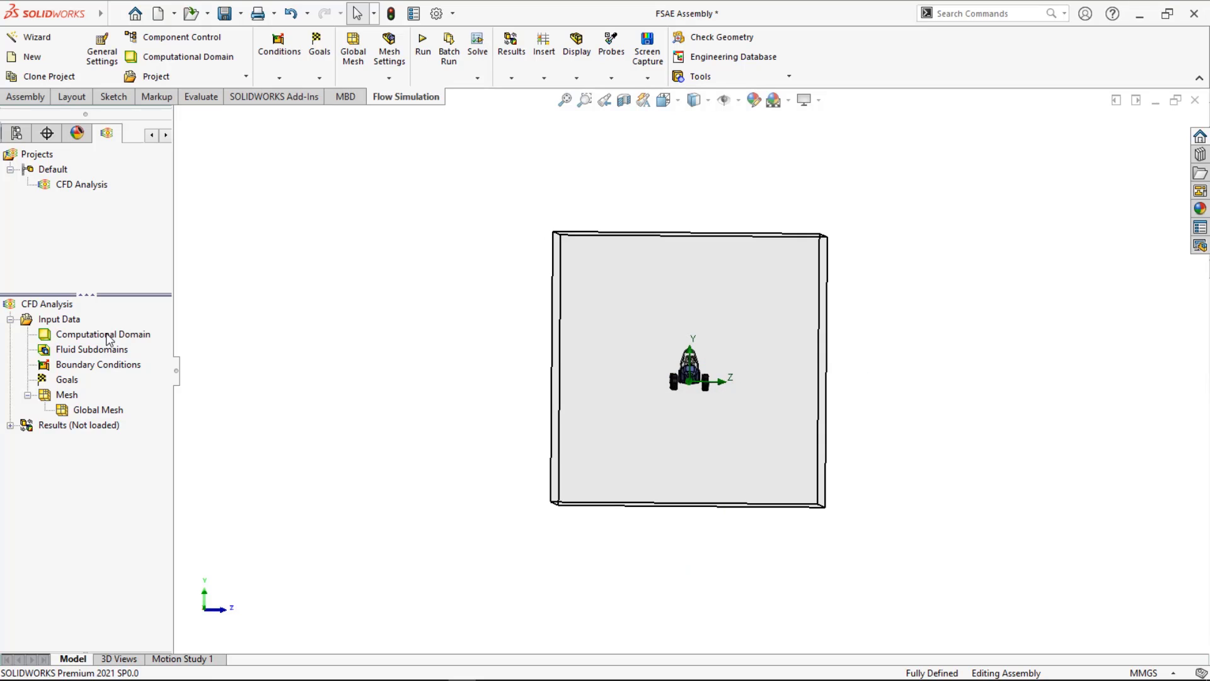
left_click(104, 334)
scroll(640, 378, "down", 2)
scroll(838, 378, "down", 2)
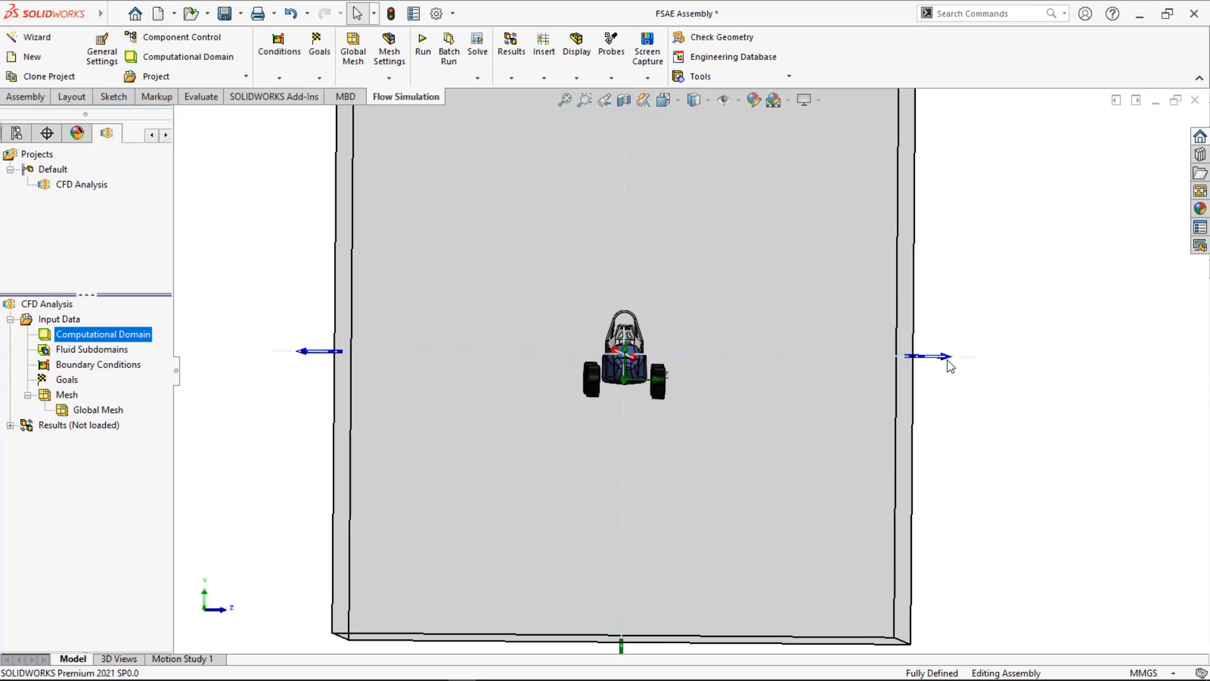
left_click_drag(948, 359, 690, 361)
left_click_drag(319, 351, 525, 355)
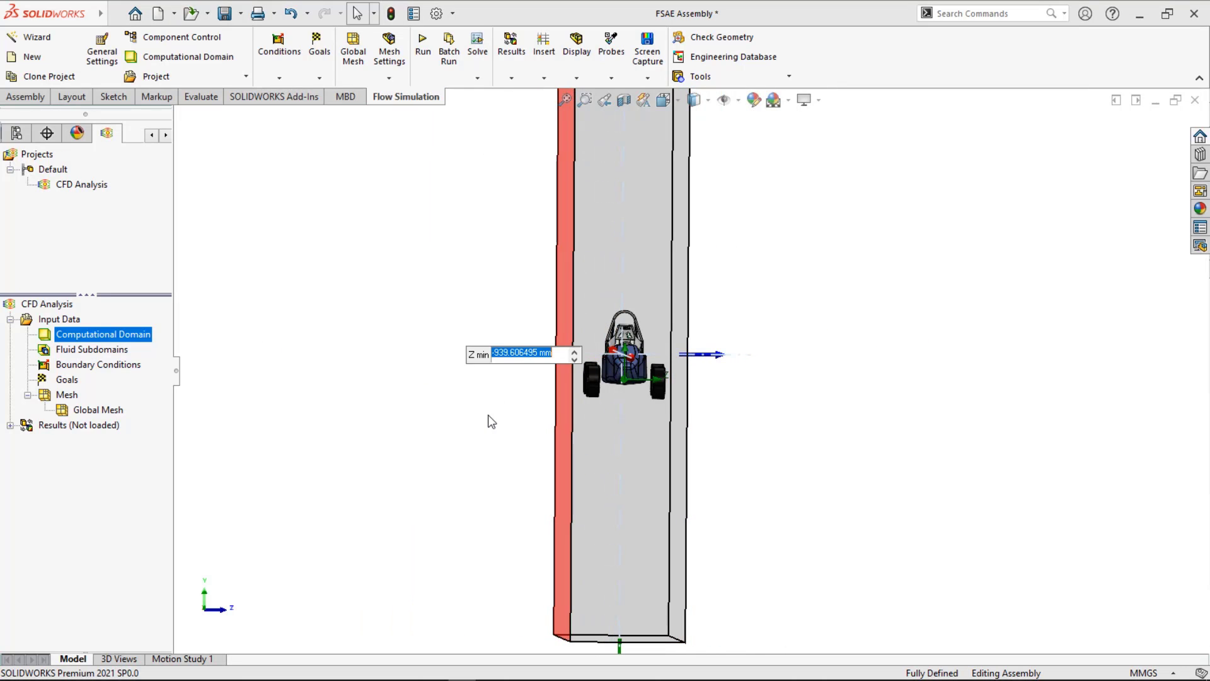
- Raise the domain's floor to a Y min of about -691 mm and lower its ceiling to a Y max of about 4007 mm
scroll(488, 416, "down", 1)
middle_click_drag(488, 415, 453, 437)
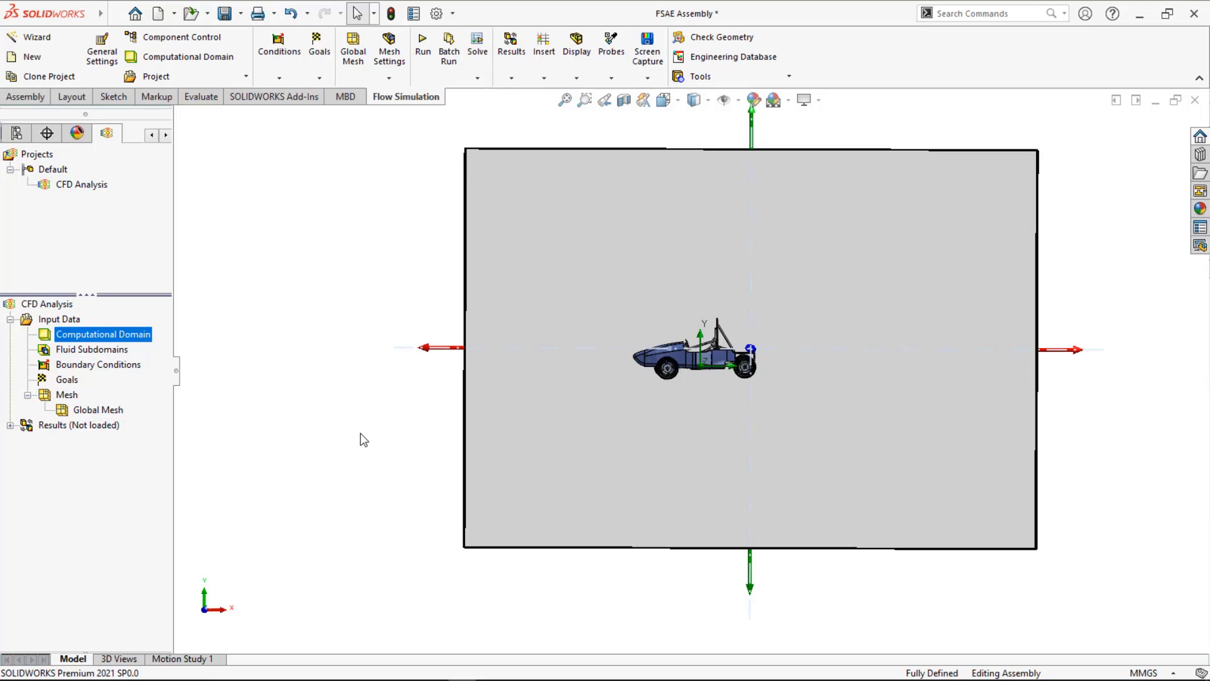
left_click(354, 335)
scroll(578, 370, "up", 2)
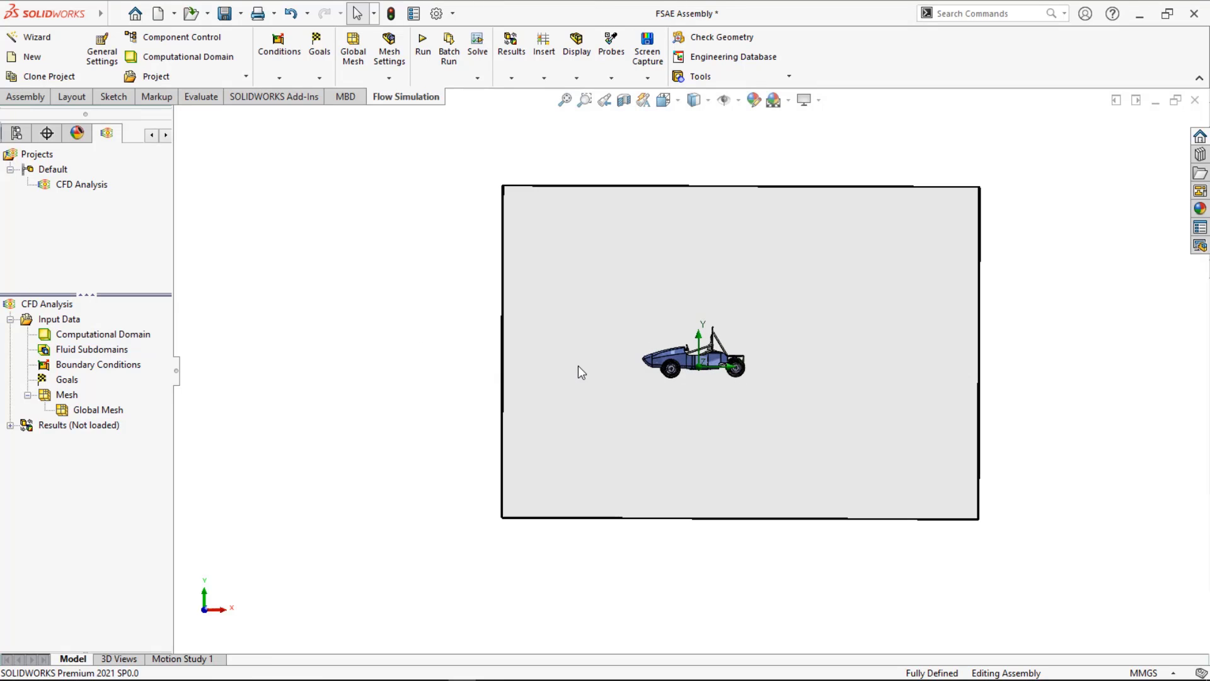
left_click(132, 336)
left_click_drag(739, 567, 749, 434)
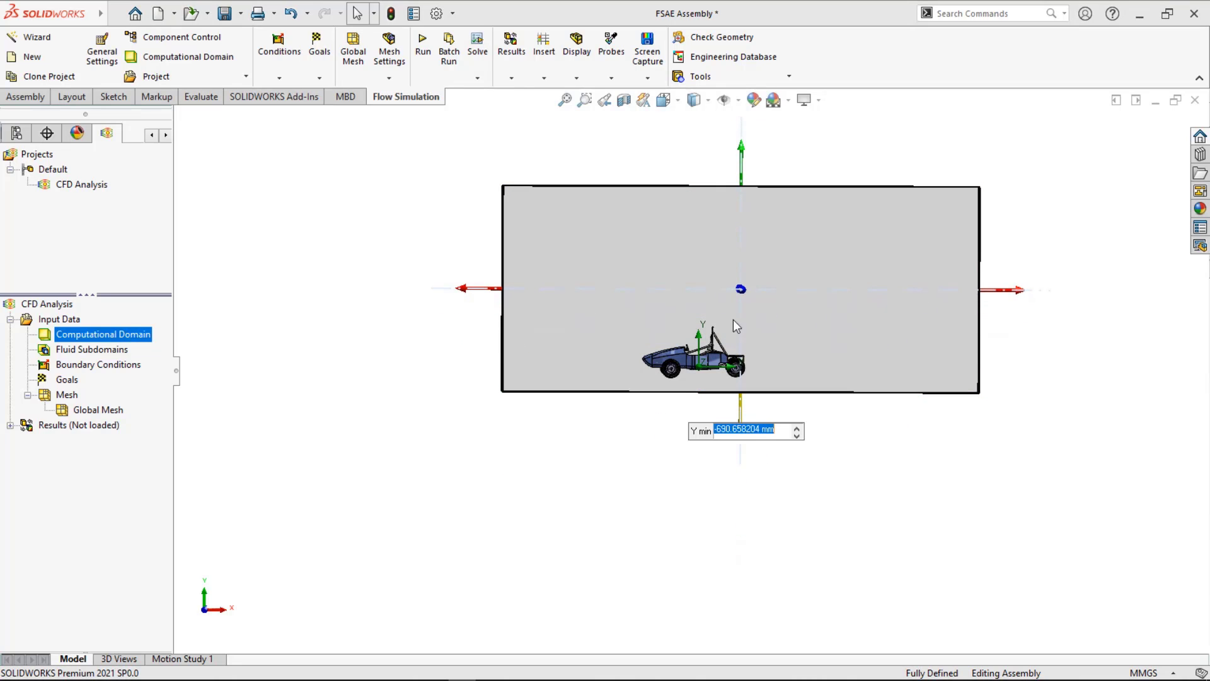
left_click_drag(741, 152, 752, 183)
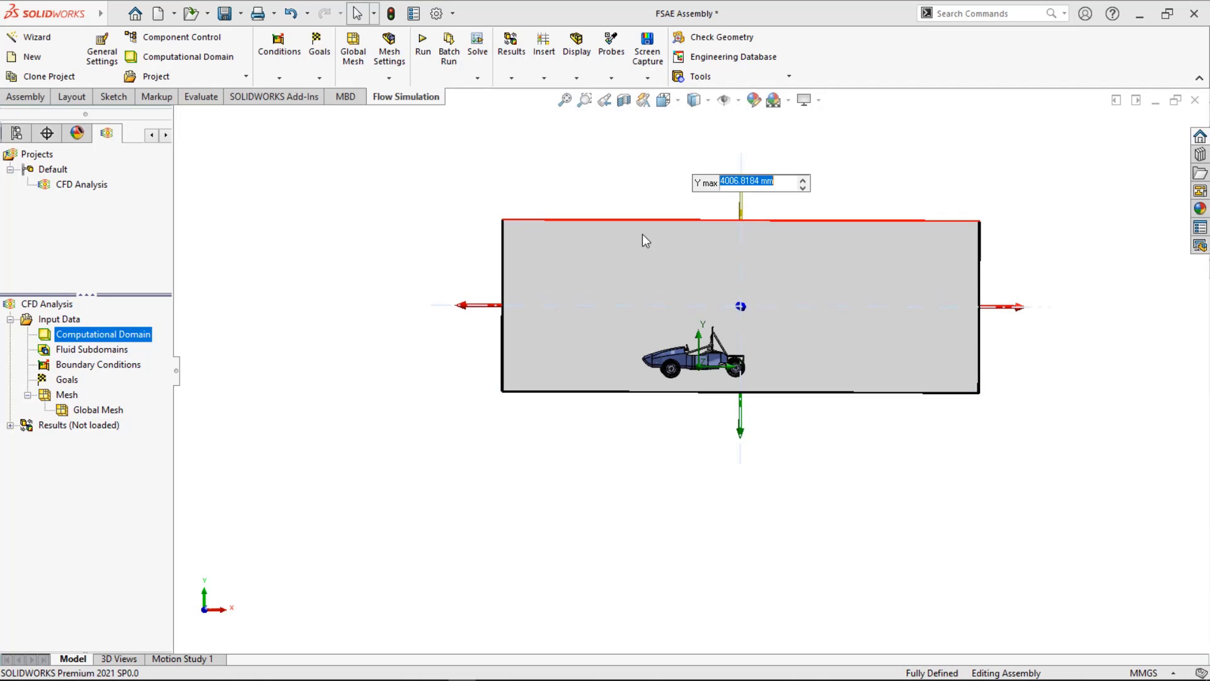
- Move the computational domain's X min face closer to the car's nose and save the assembly
left_click(466, 306)
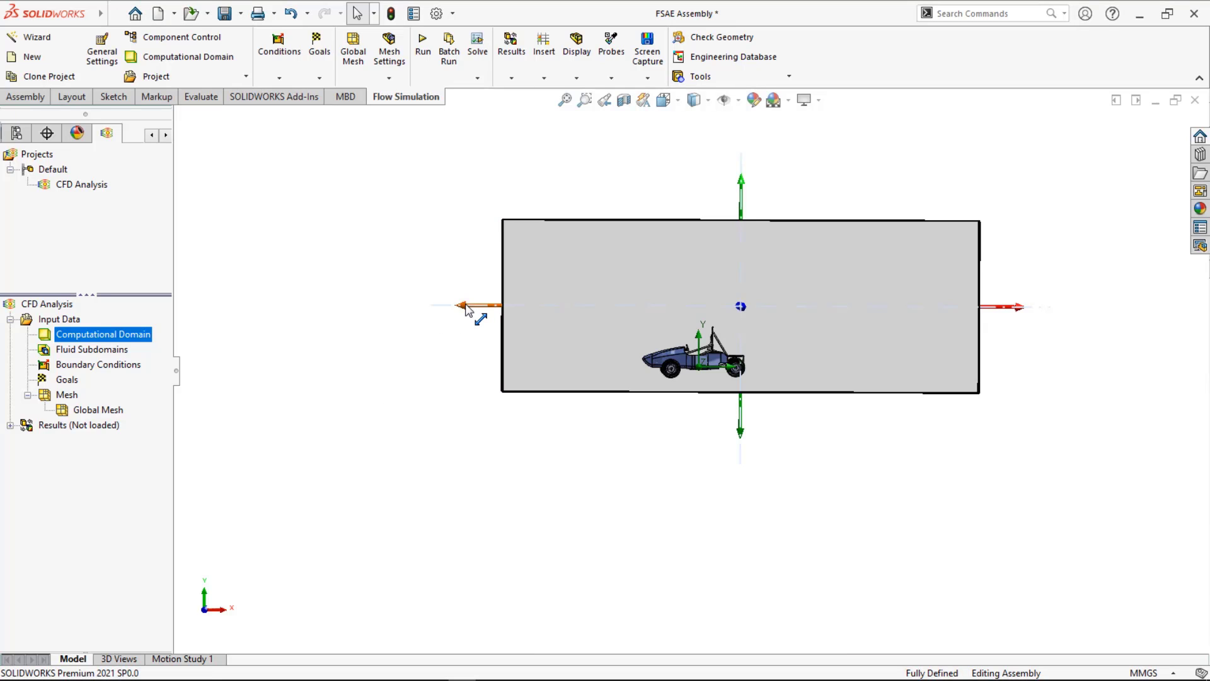
left_click_drag(467, 306, 536, 322)
middle_click_drag(400, 394, 373, 435)
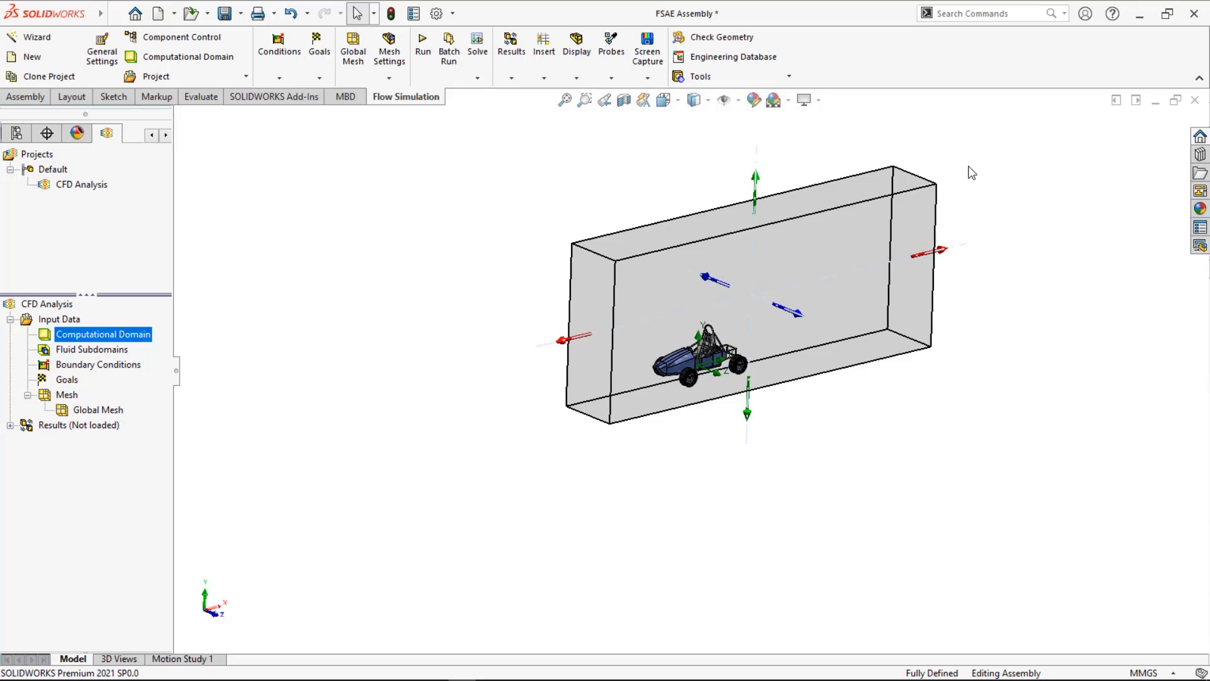
left_click(995, 156)
middle_click_drag(835, 100, 813, 120)
scroll(811, 126, "down", 3)
scroll(678, 178, "up", 2)
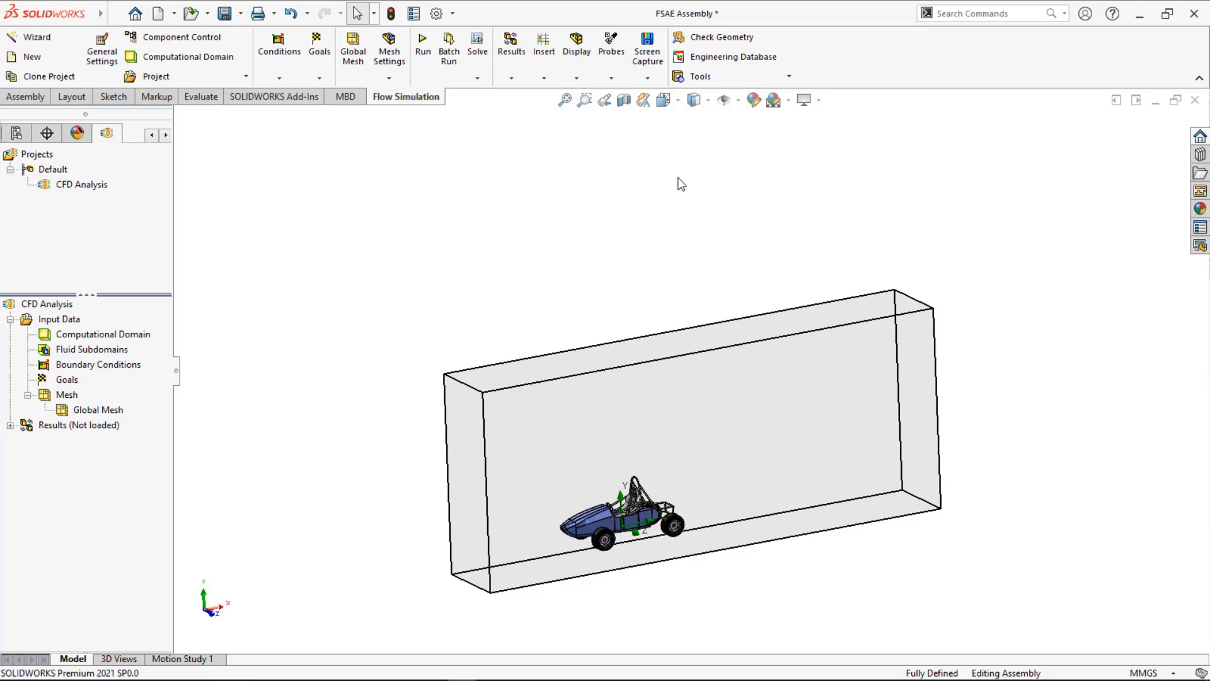
middle_click_drag(598, 188, 616, 194)
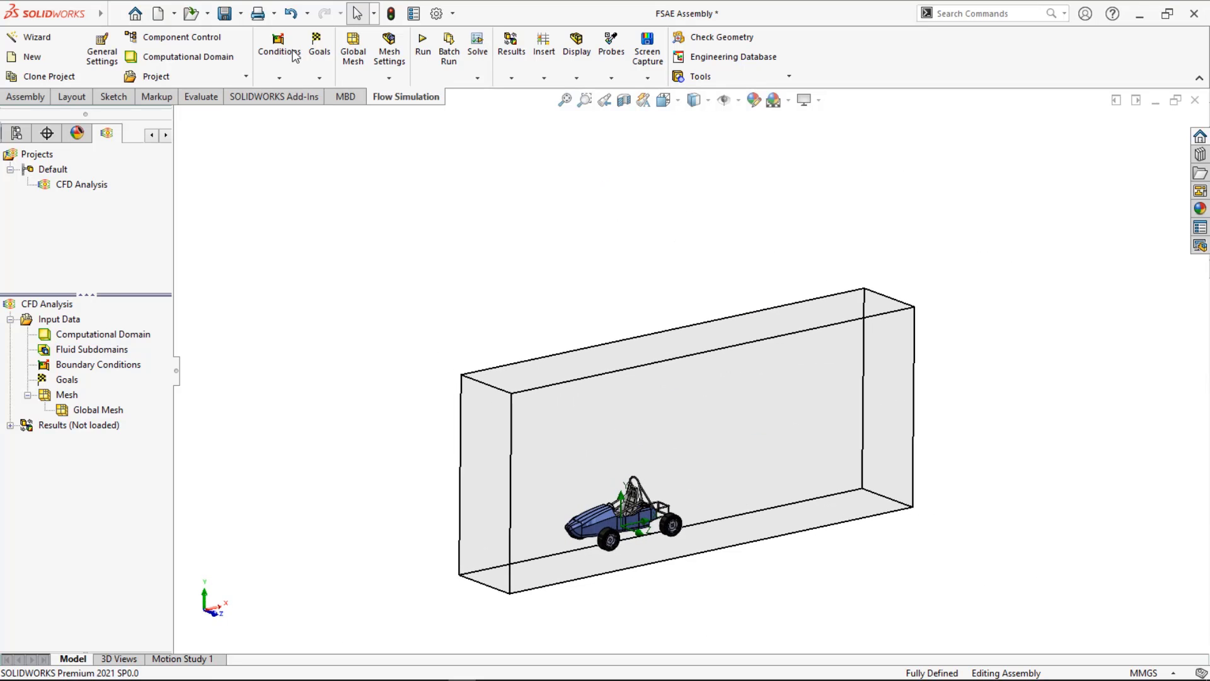
left_click(228, 14)
- Set the automatic global mesh to initial mesh level 7 and show the basic mesh around the car
right_click(85, 408)
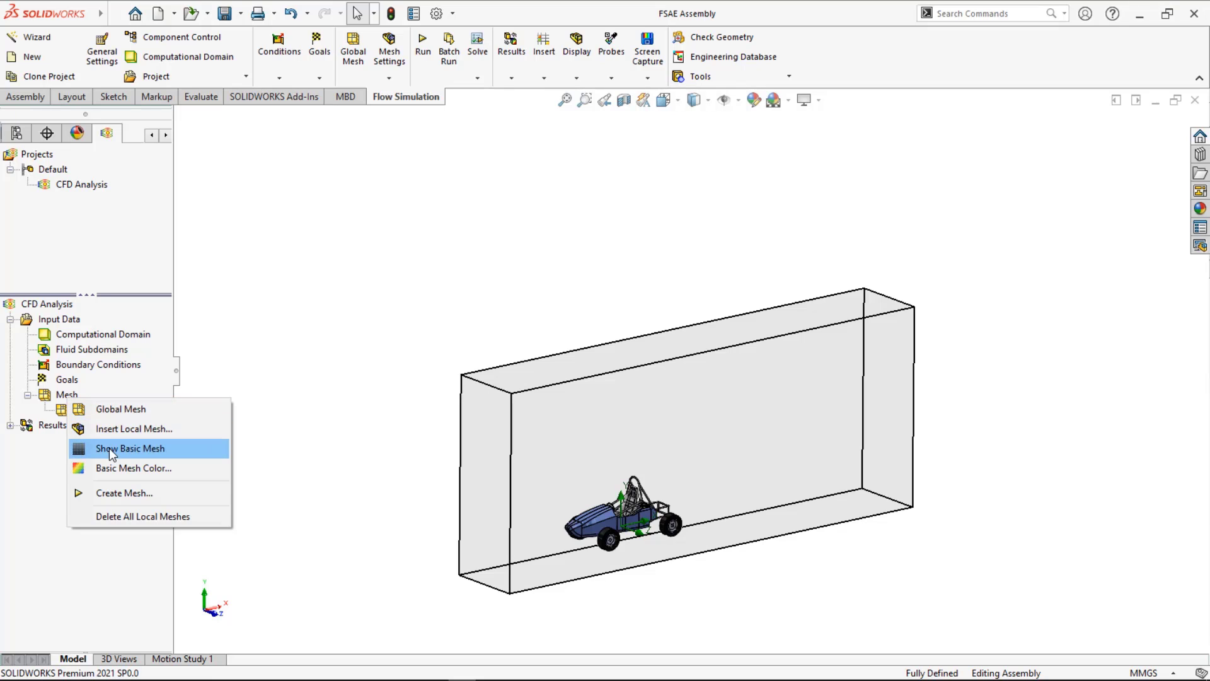
left_click(106, 414)
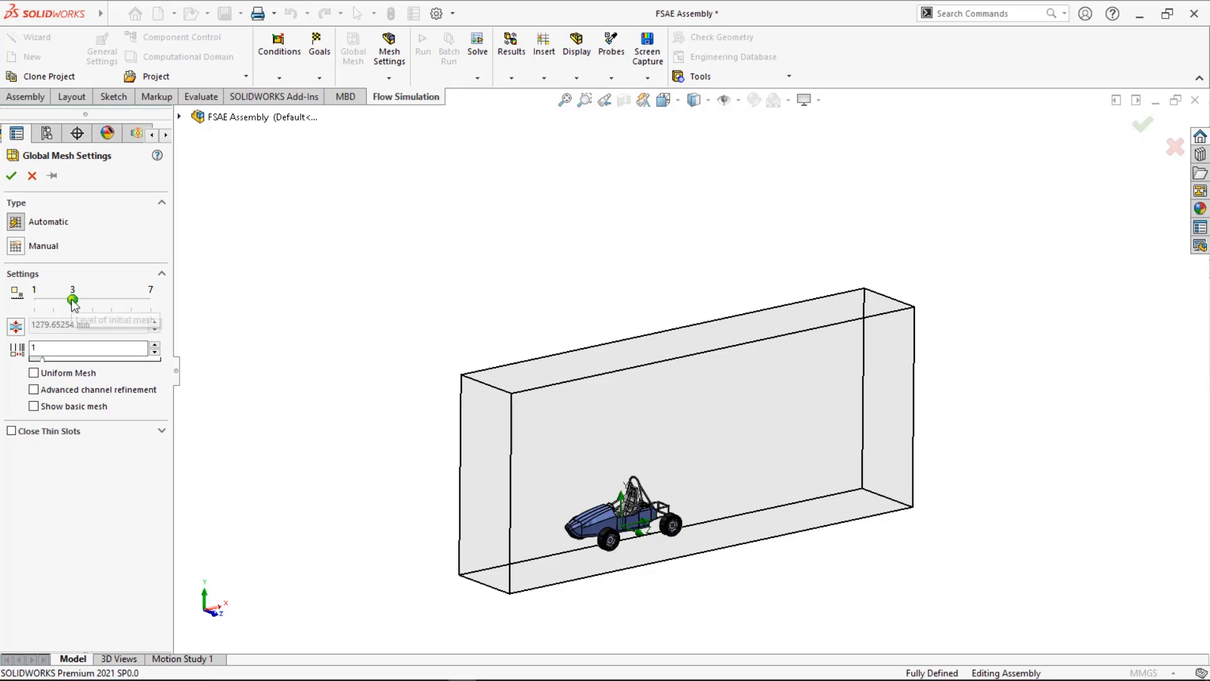
left_click_drag(74, 295, 150, 299)
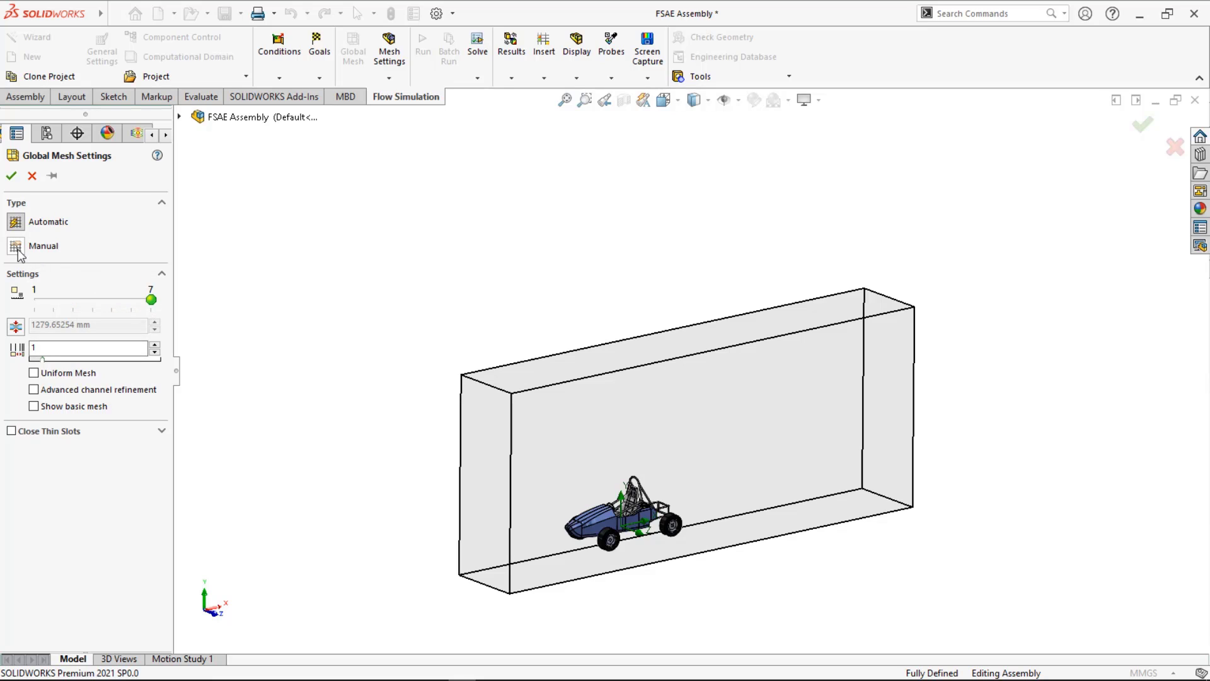
left_click(34, 406)
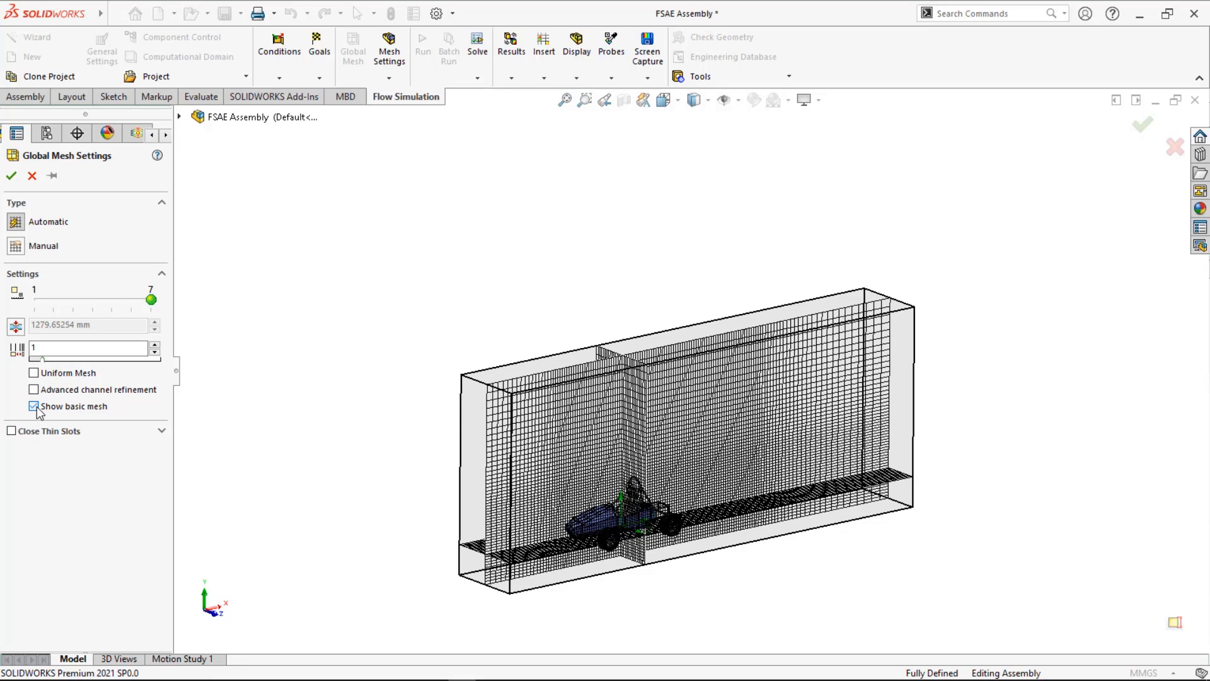
mouse_move(381, 555)
middle_mouse_down()
mouse_move(329, 497)
mouse_move(384, 540)
mouse_move(366, 540)
middle_mouse_up()
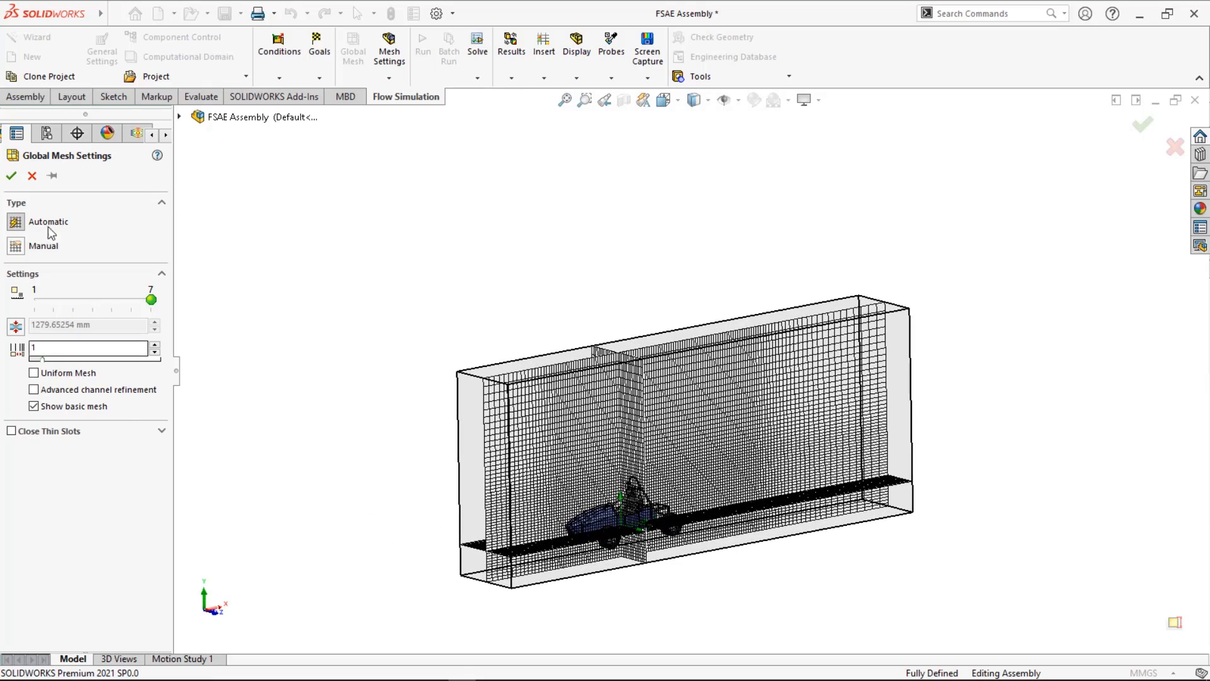
left_click(11, 176)
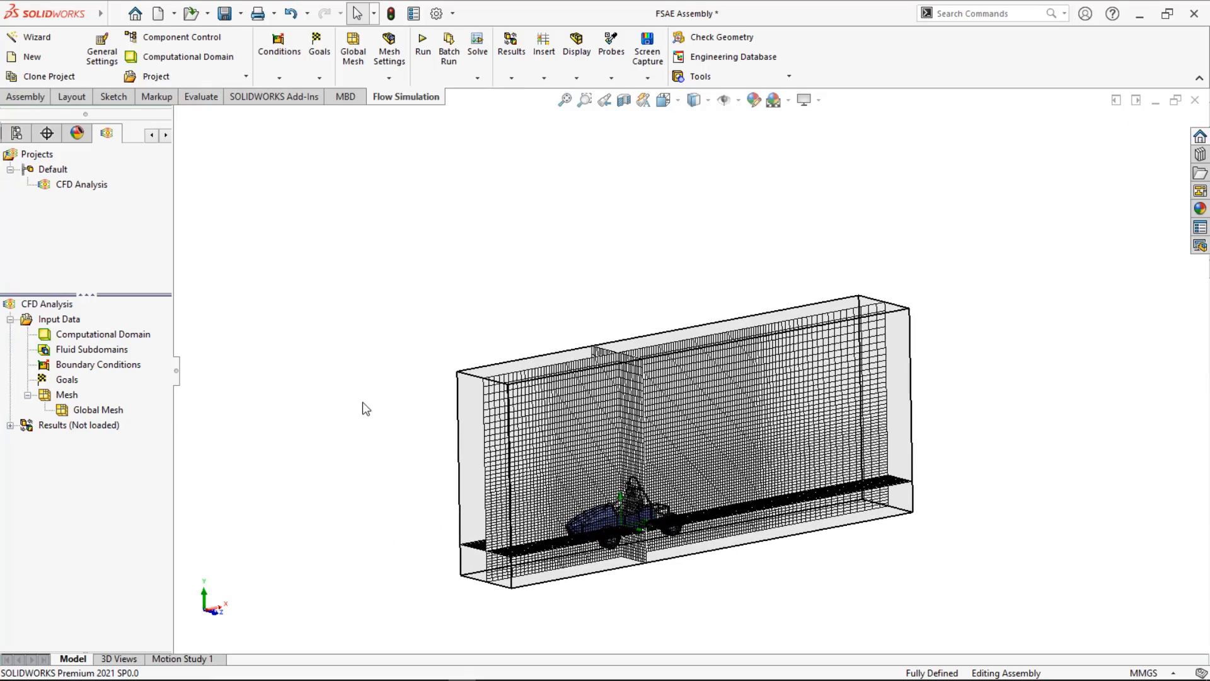
scroll(362, 402, "down", 1)
scroll(884, 580, "down", 1)
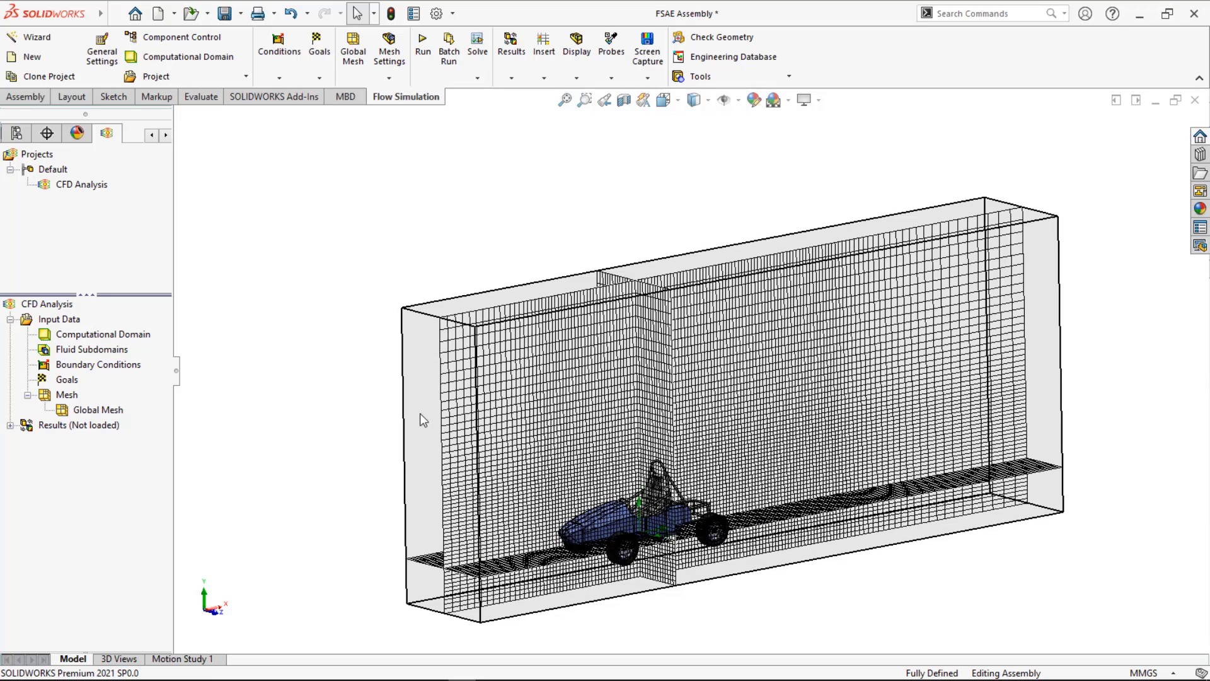
- Hide the basic mesh so only the car and its computational domain are displayed
right_click(108, 411)
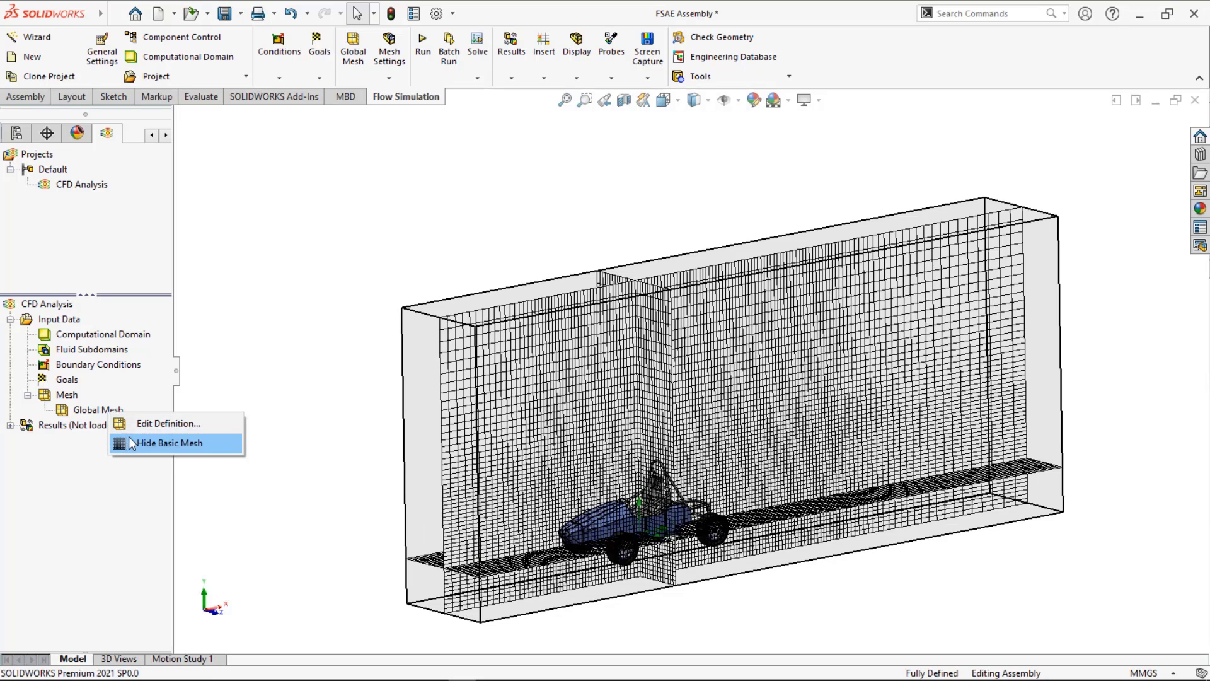
left_click(129, 440)
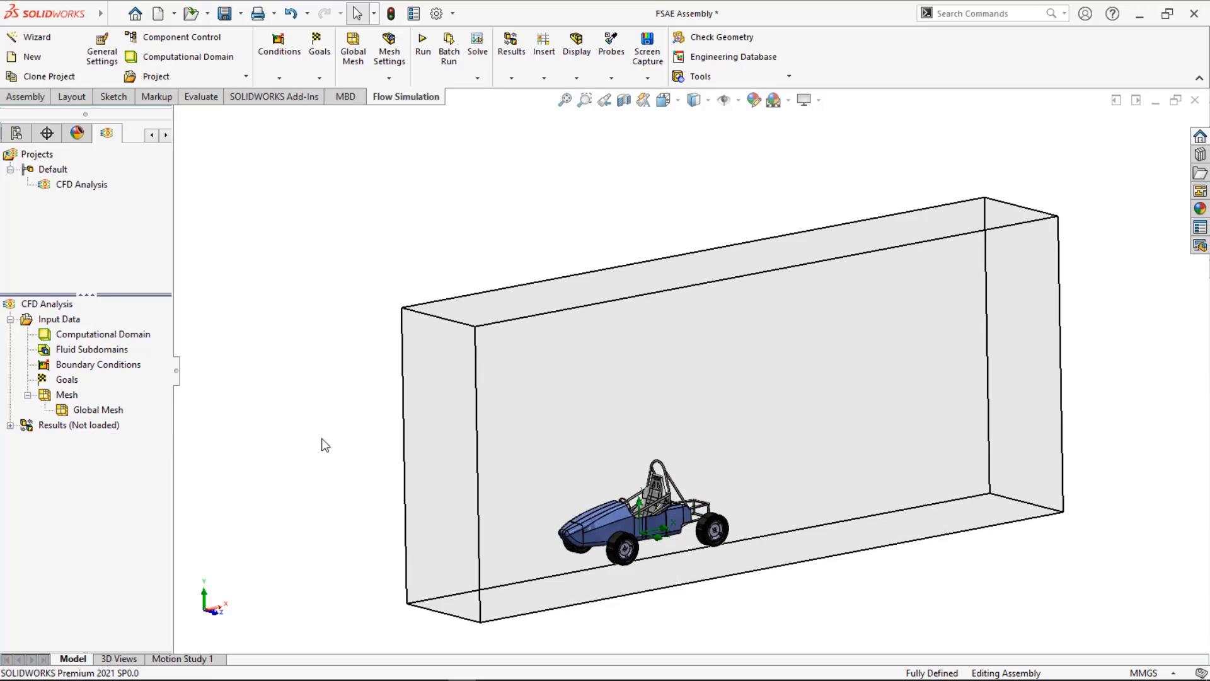
- Insert global goals for the CFD Analysis, widening the parameter list and selecting the average value of Velocity (X)
right_click(63, 384)
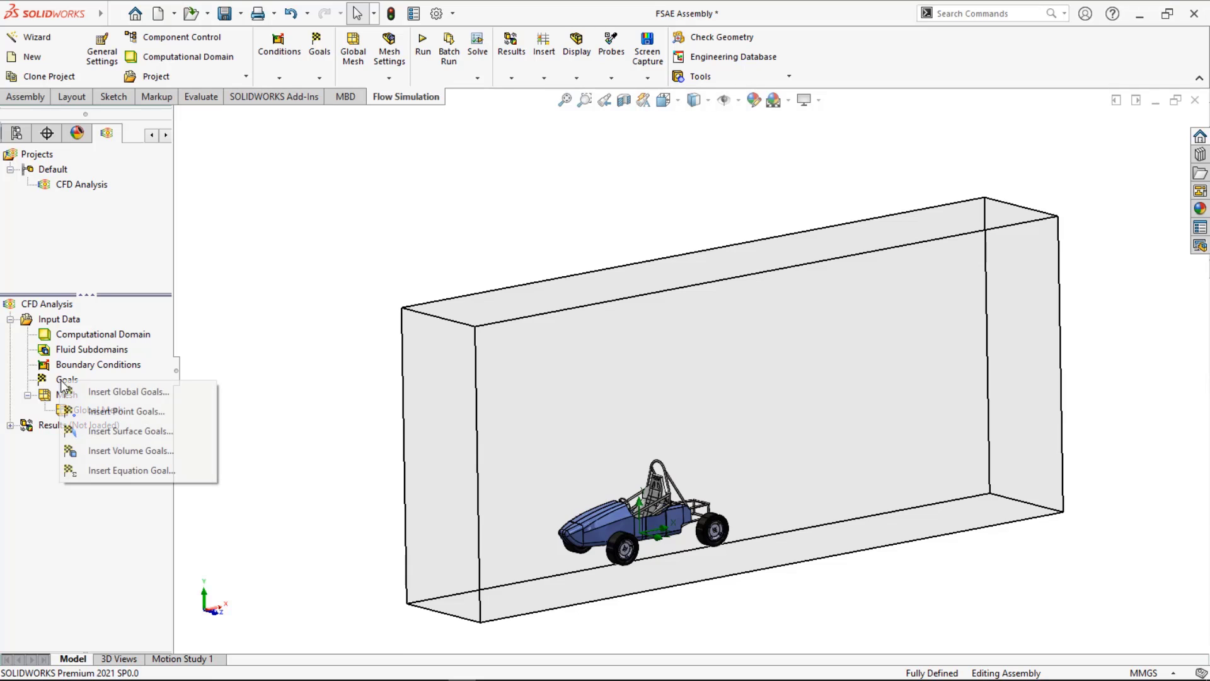
left_click(98, 392)
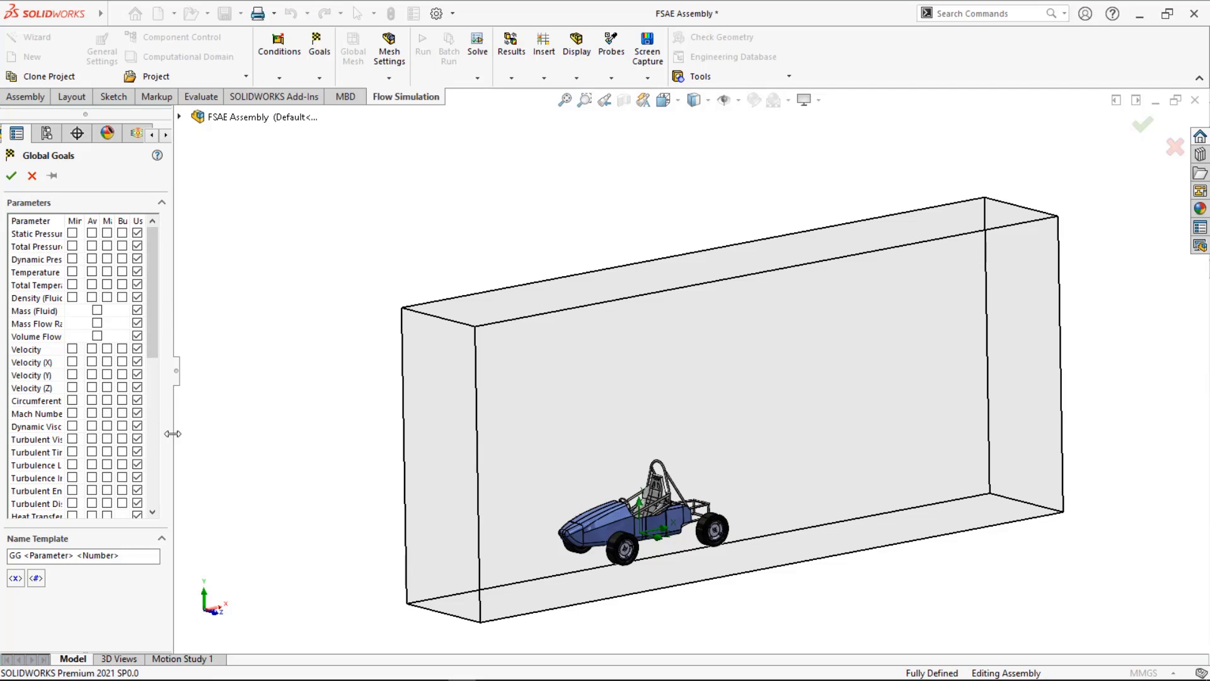
left_click_drag(172, 434, 299, 434)
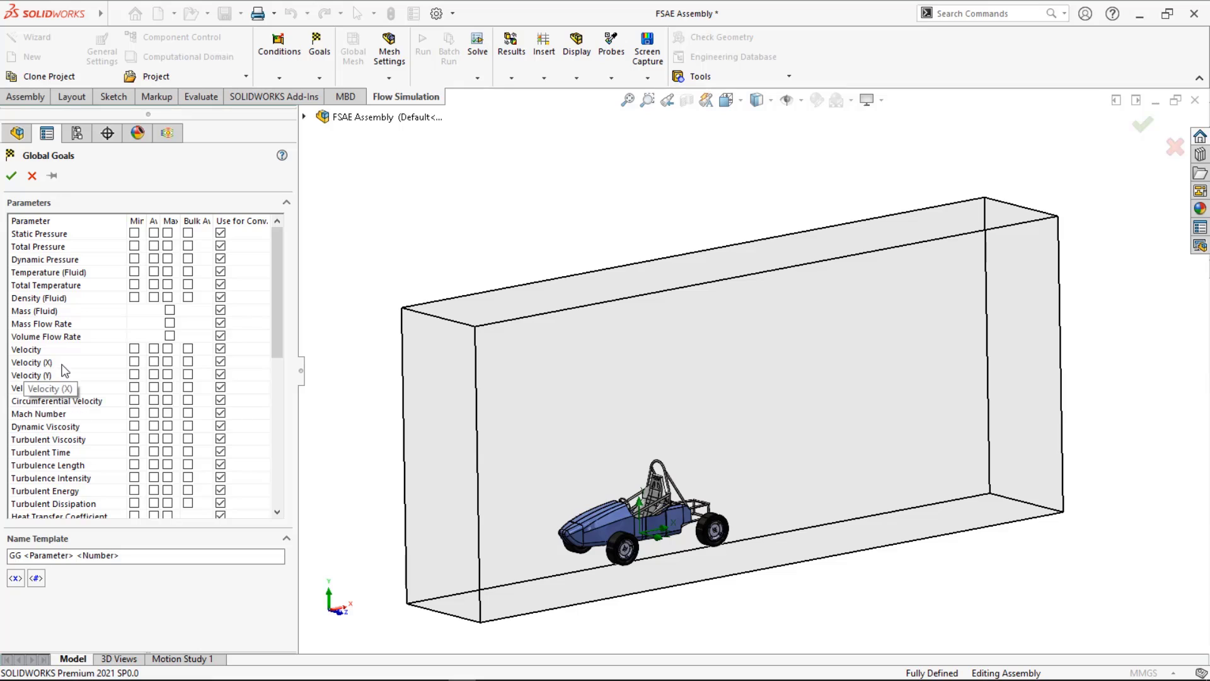
left_click(154, 362)
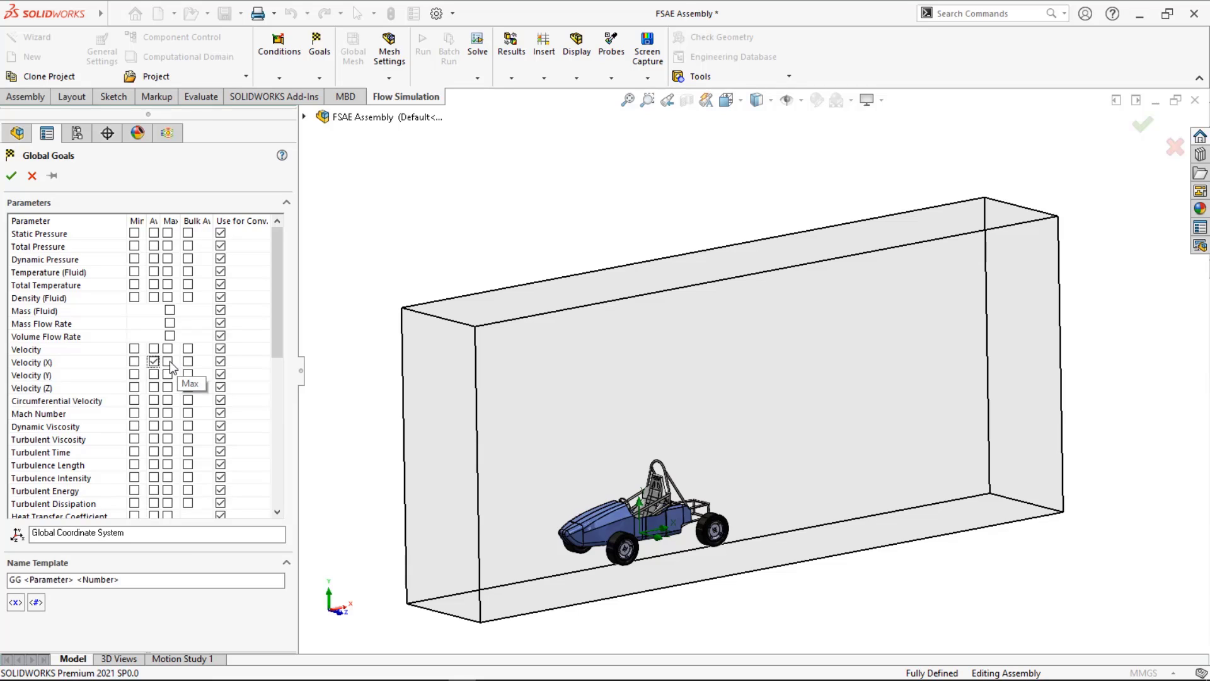
- Select maximum Velocity (X) and both average and maximum Mach Number as global goals
left_click(169, 362)
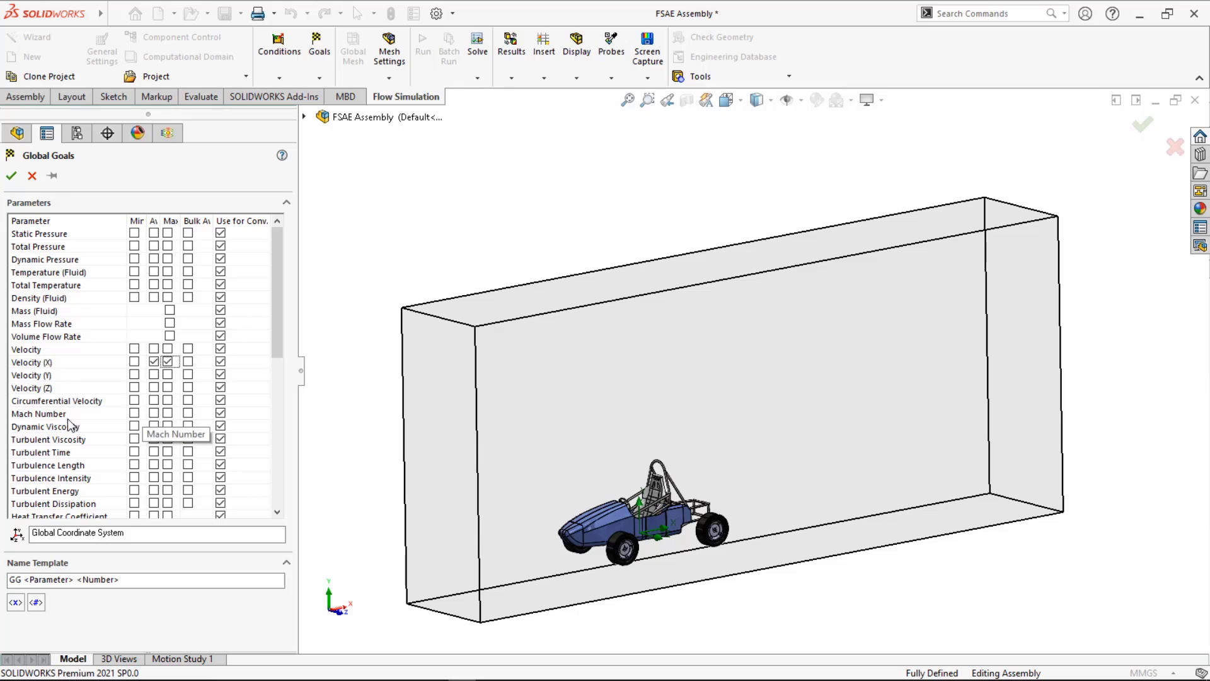
left_click(154, 413)
left_click(167, 413)
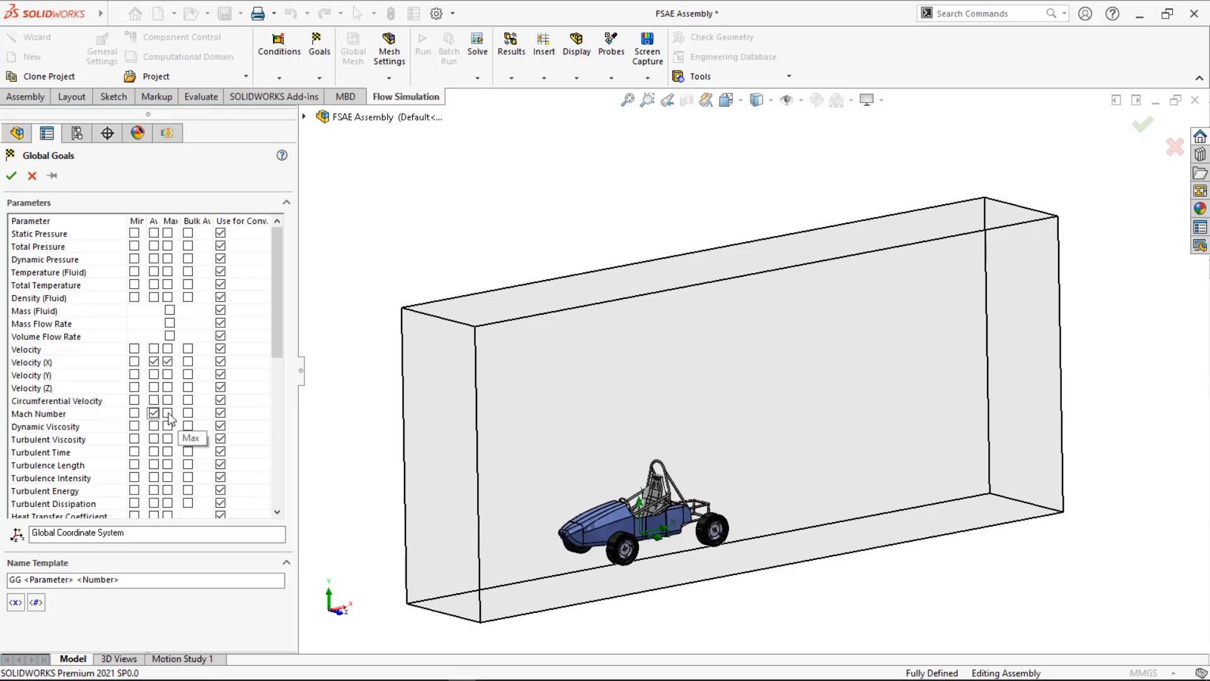
scroll(50, 448, "down", 1)
scroll(51, 448, "down", 2)
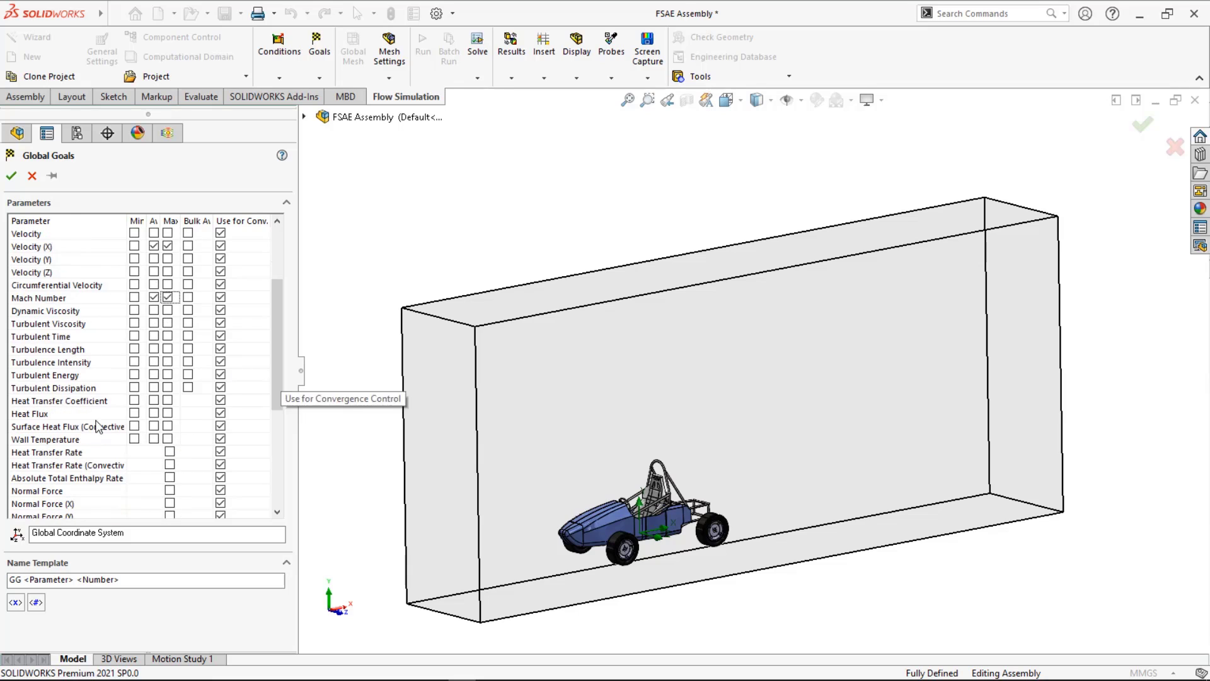
scroll(115, 490, "down", 1)
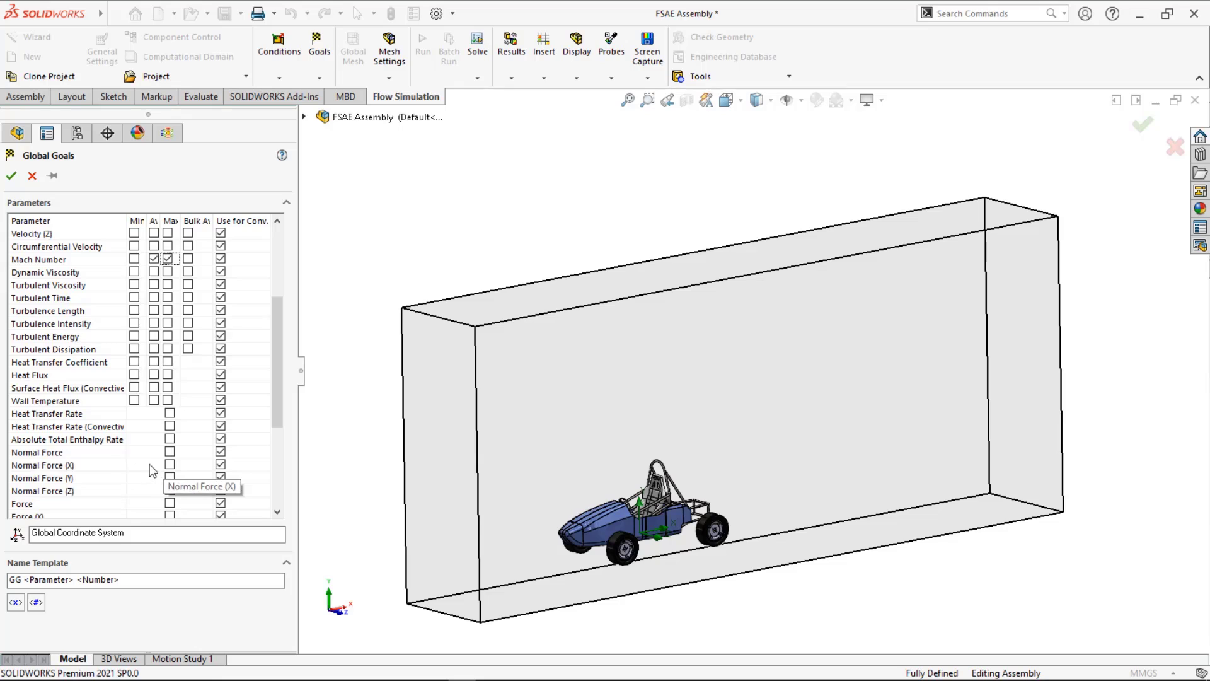
left_click(169, 477)
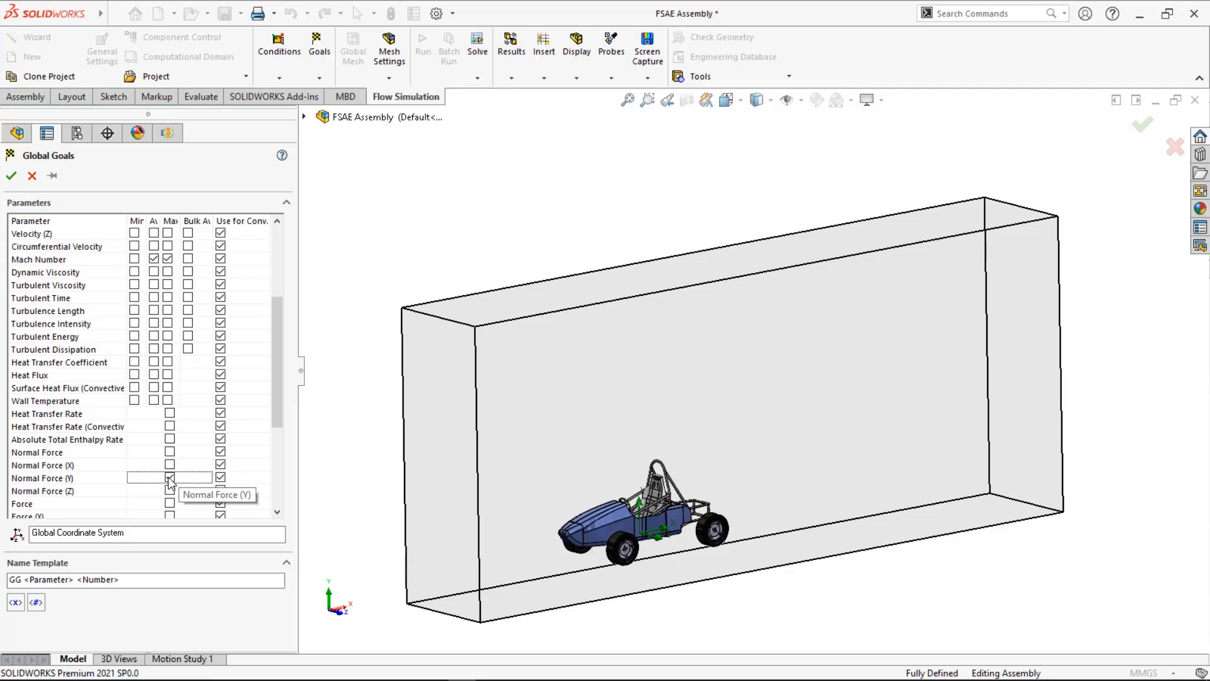
scroll(94, 472, "down", 1)
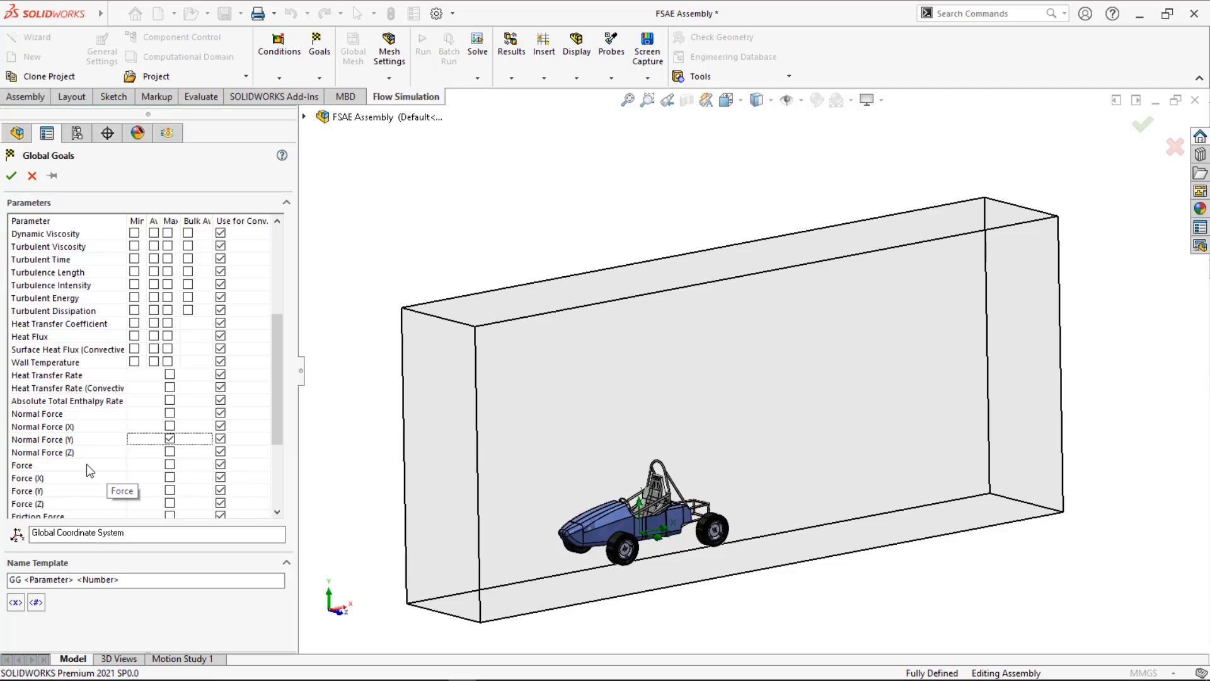
left_click(169, 438)
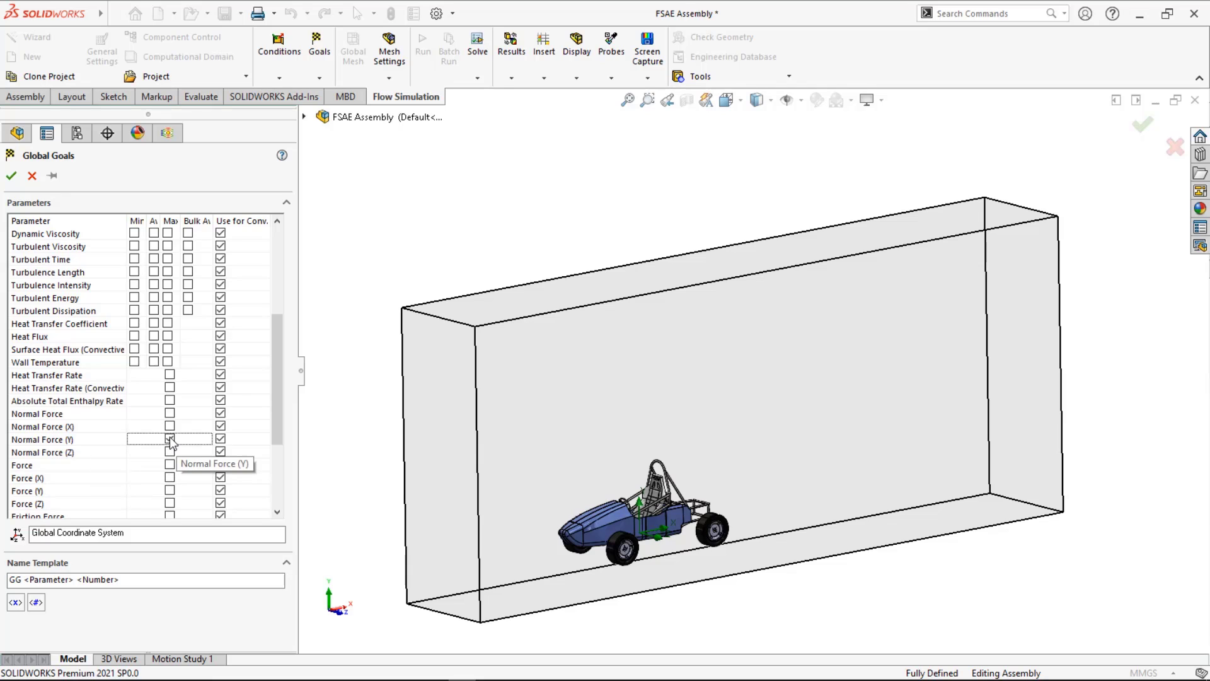
- Select Force (Y) as a further global goal and create the selected global goals
left_click(170, 491)
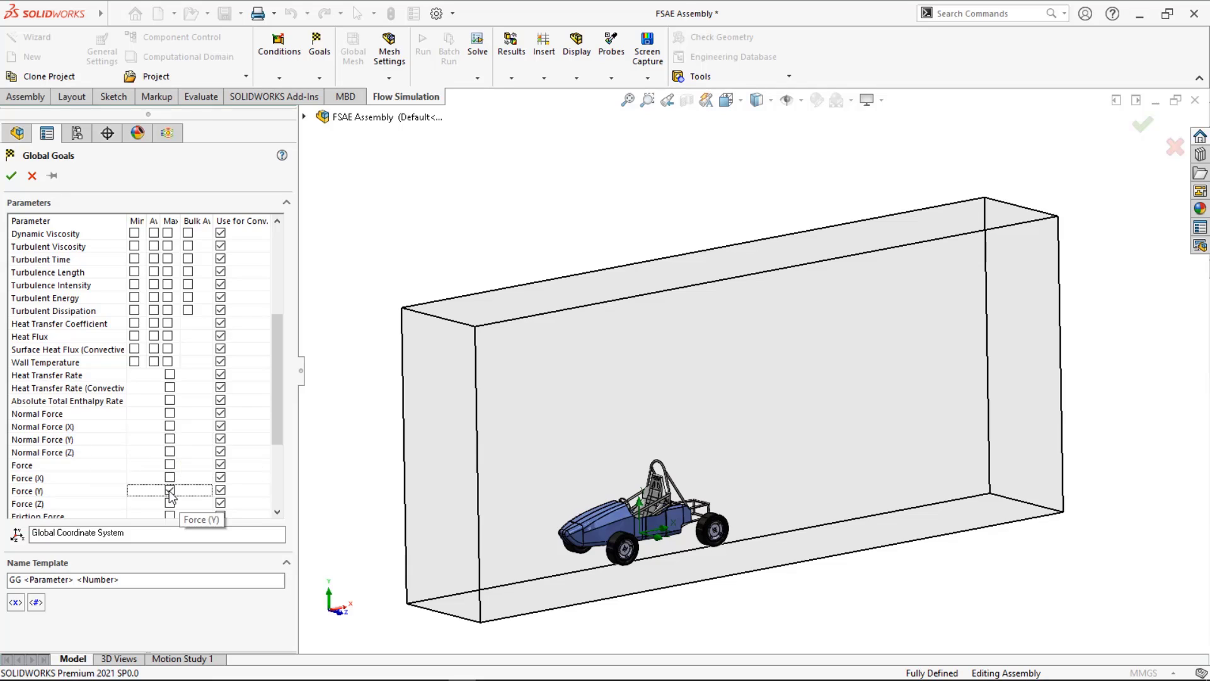
scroll(170, 491, "down", 3)
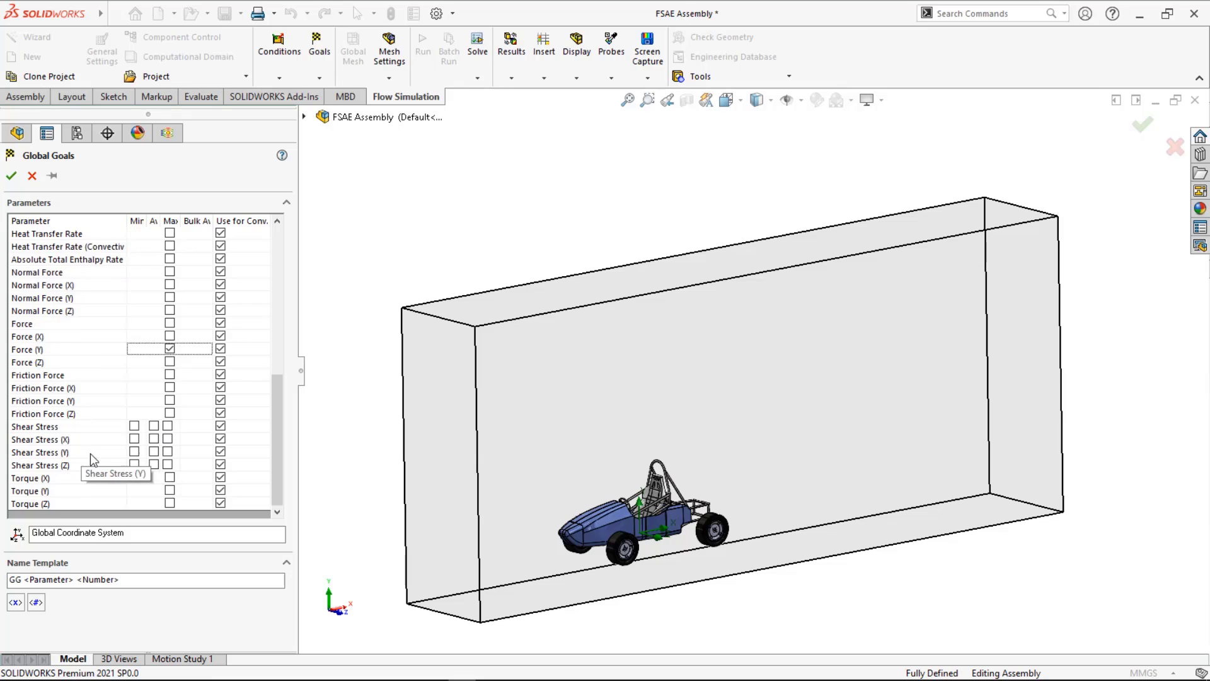
scroll(94, 434, "up", 8)
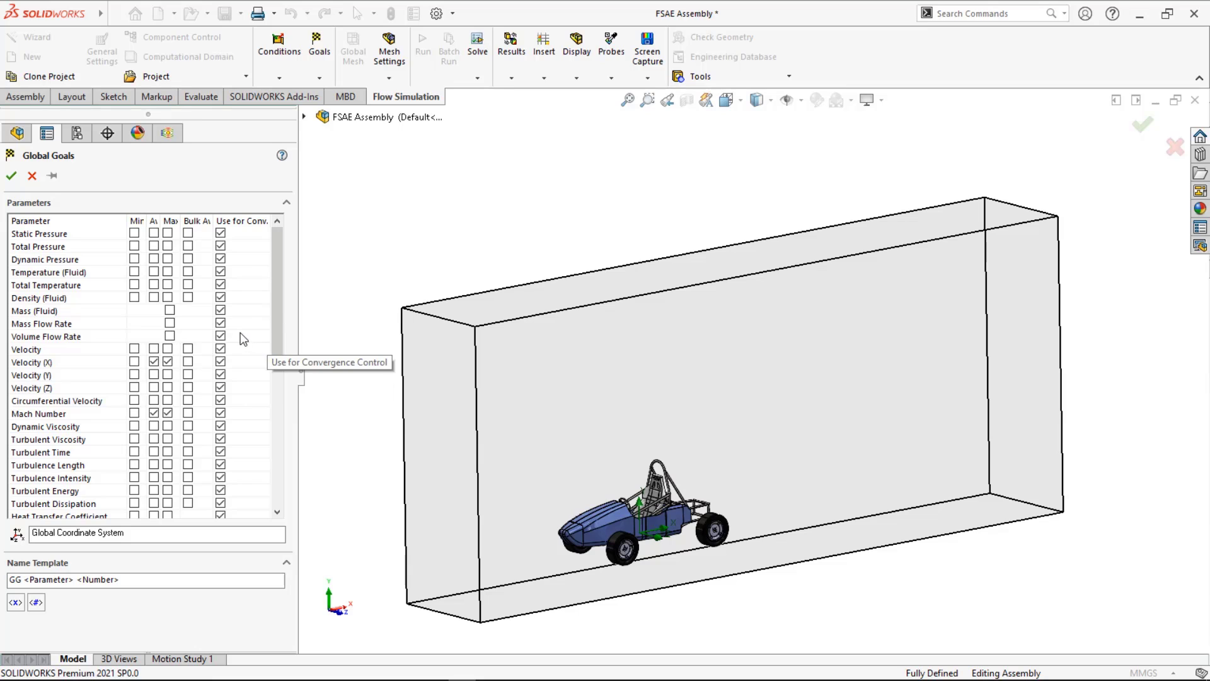
left_click(10, 178)
- Run the CFD Analysis project as a new calculation
middle_click_drag(387, 270, 465, 331)
scroll(479, 312, "up", 1)
key("f")
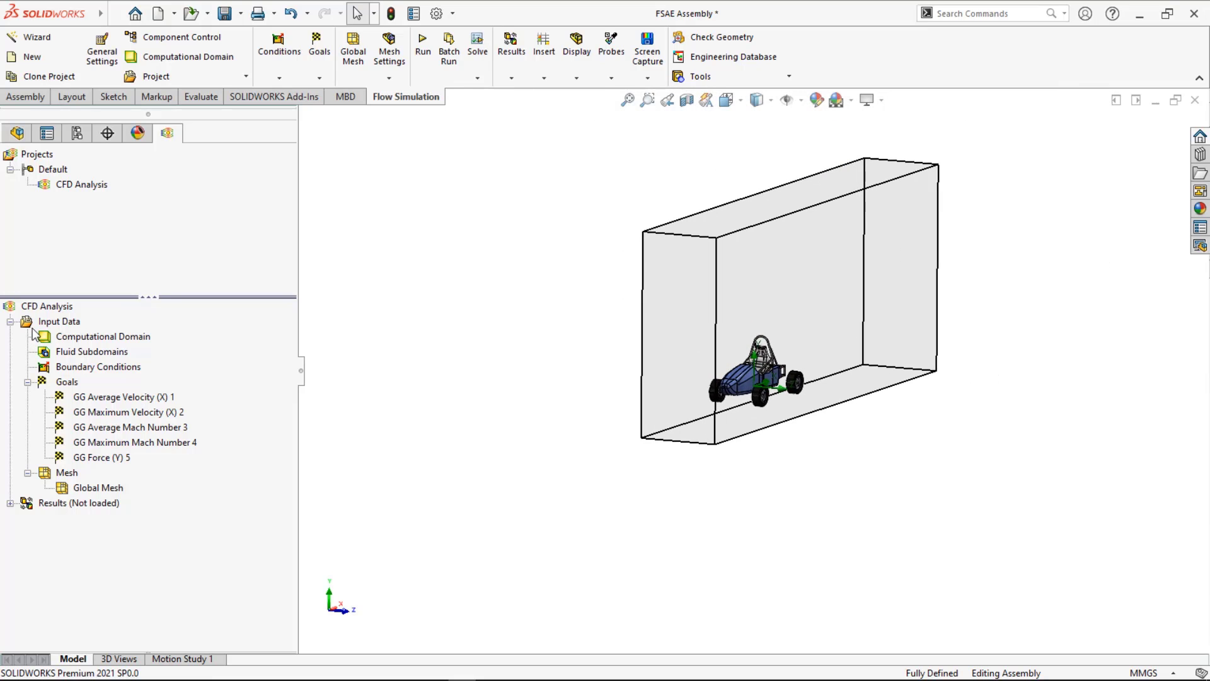
right_click(34, 309)
left_click(66, 322)
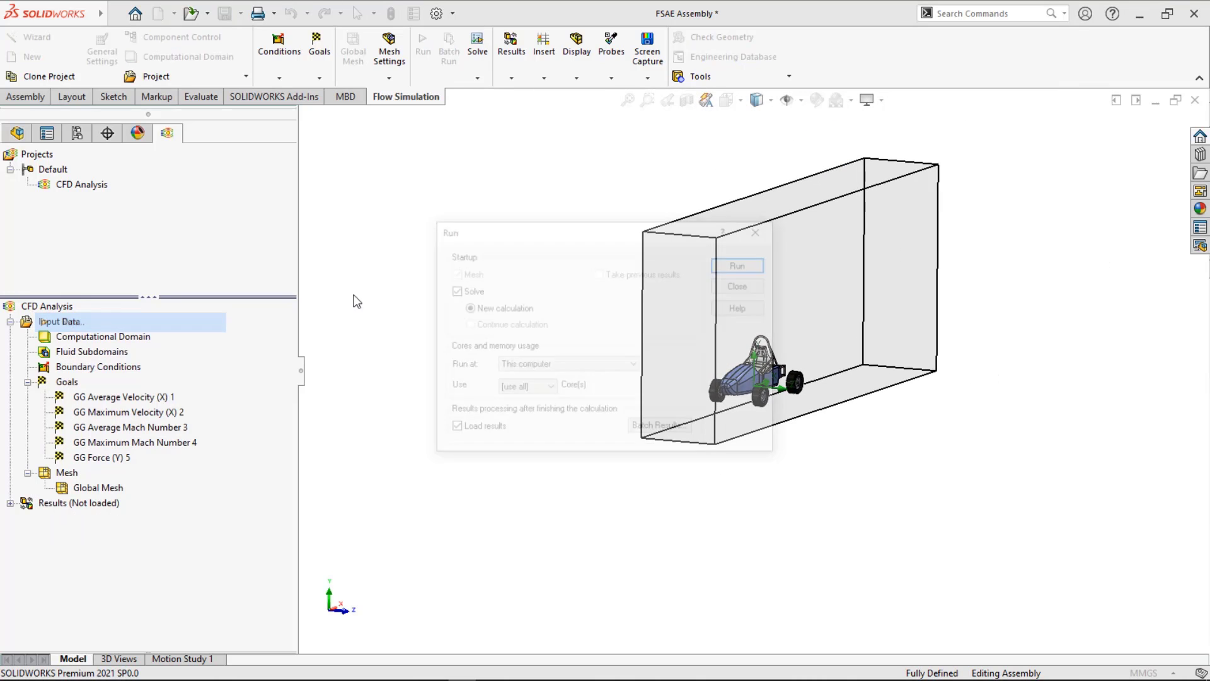
left_click(741, 264)
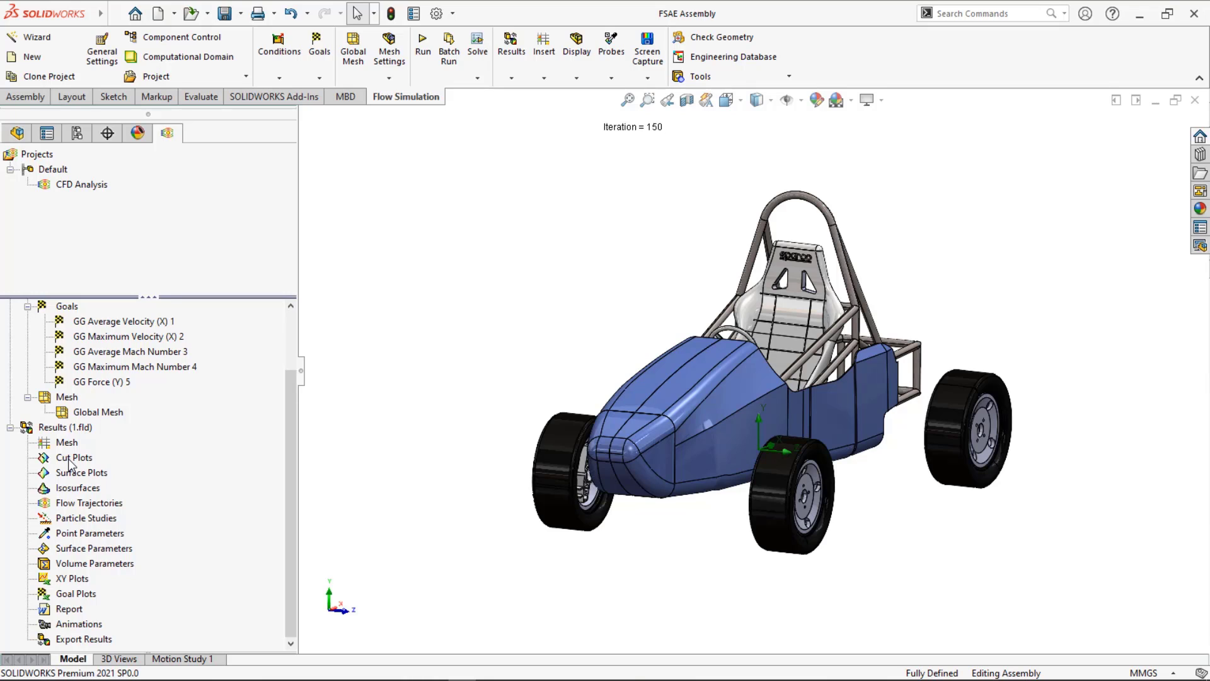
- Create a contour cut plot of Velocity on the Front Plane at 0 mm offset and examine the flow around the car
right_click(70, 464)
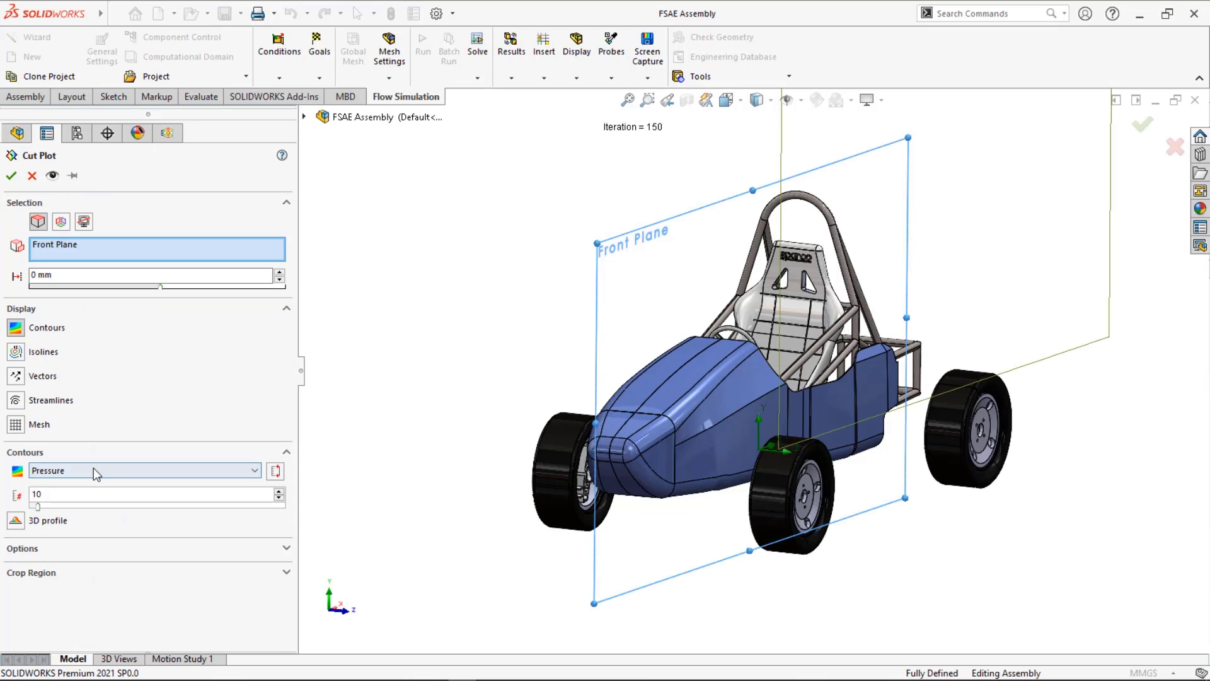
middle_click_drag(445, 401, 278, 434)
left_click(175, 477)
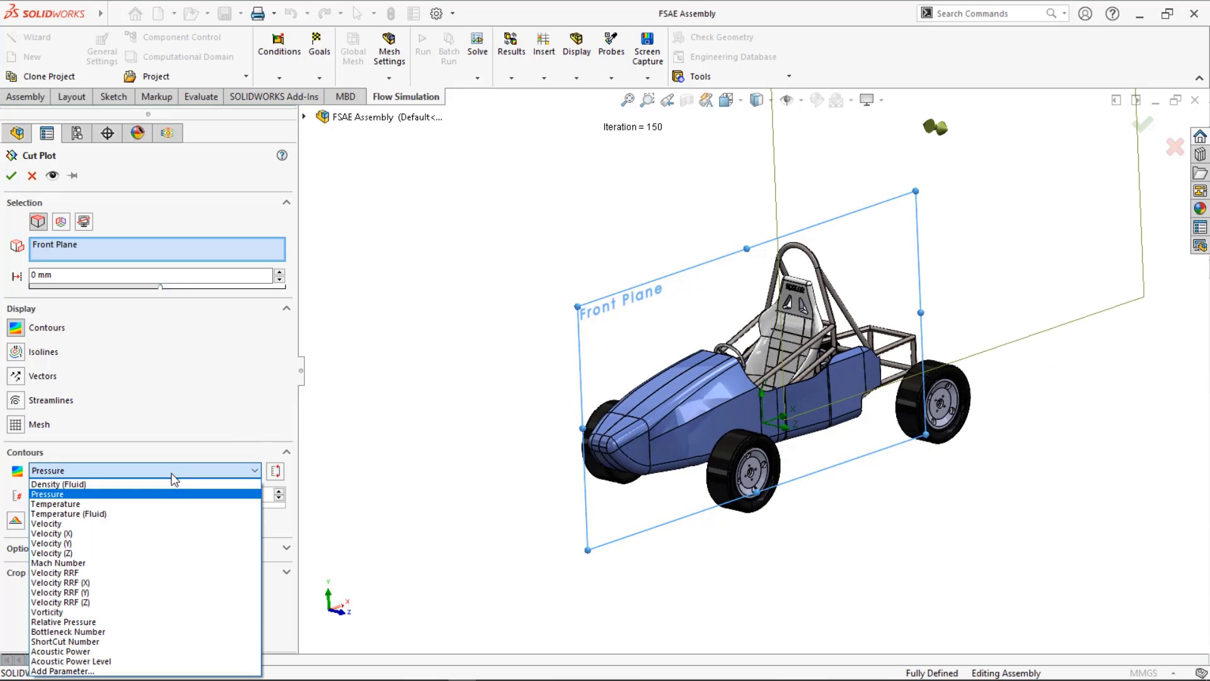
left_click(158, 523)
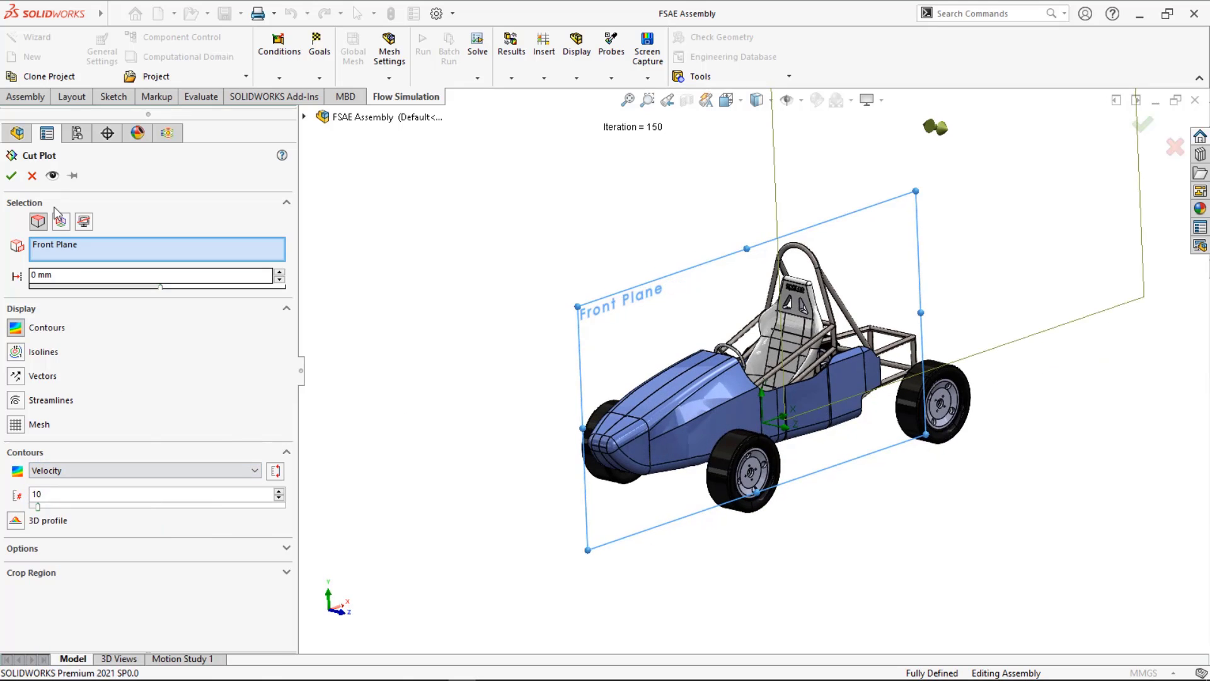
left_click(52, 176)
scroll(528, 419, "up", 5)
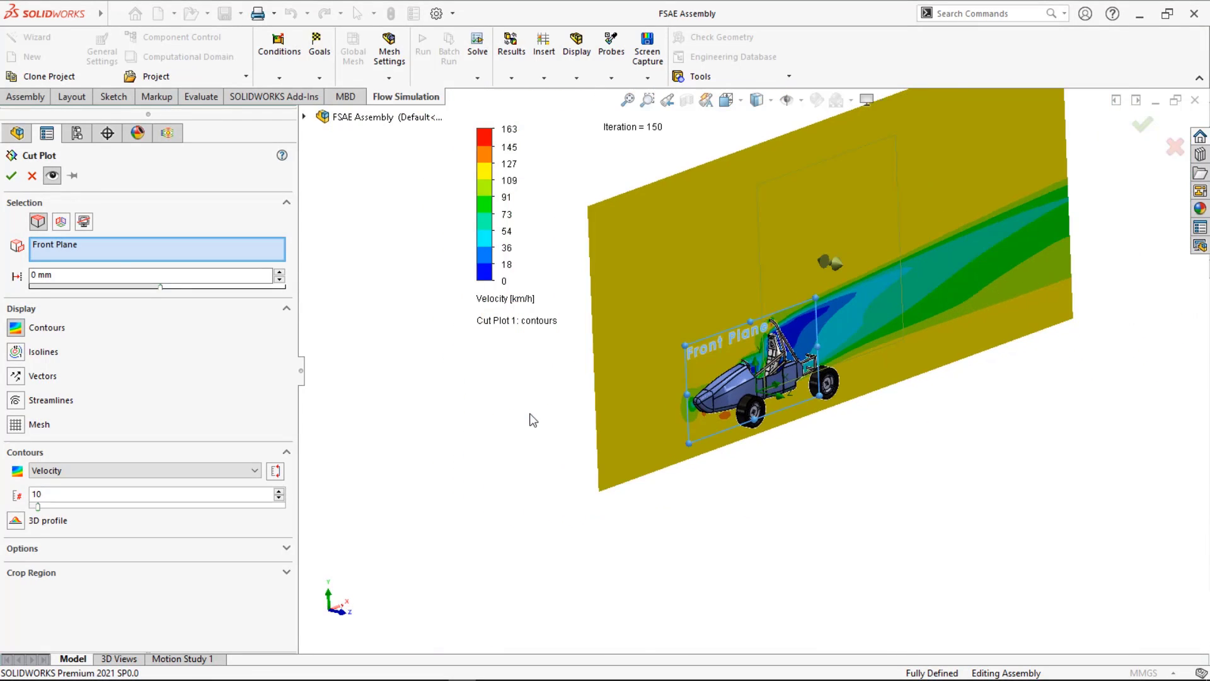
mouse_move(533, 421)
middle_mouse_down()
mouse_move(475, 392)
mouse_move(533, 405)
mouse_move(538, 424)
middle_mouse_up()
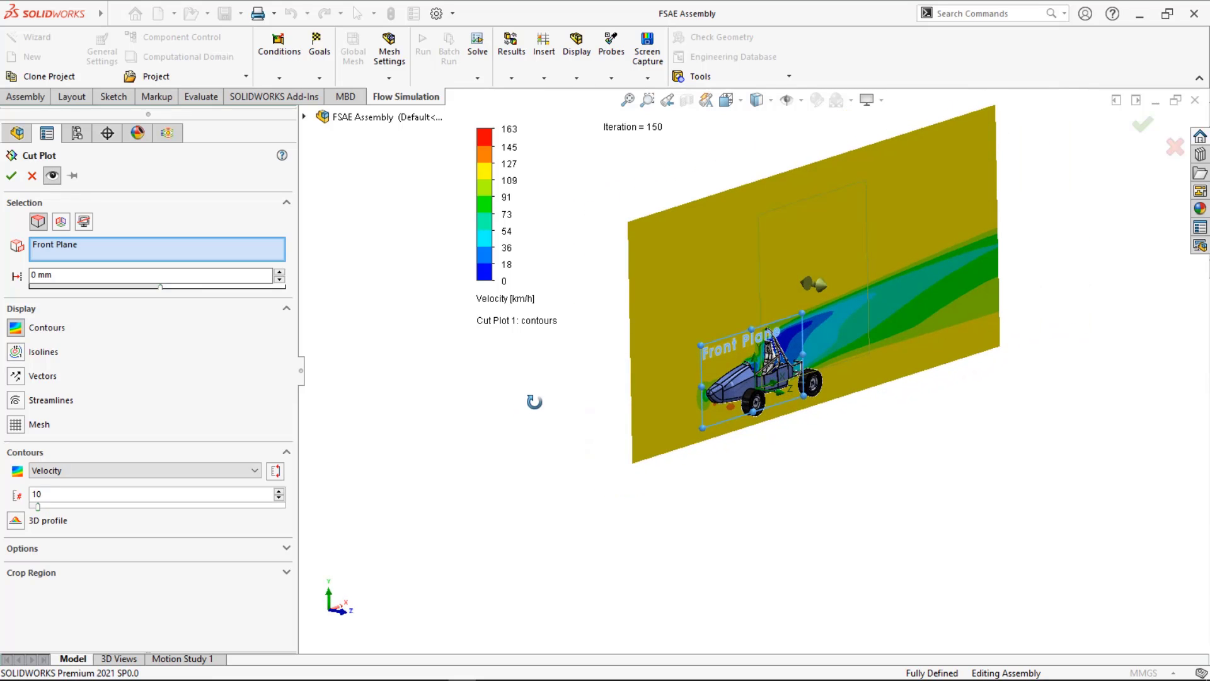
scroll(535, 406, "down", 5)
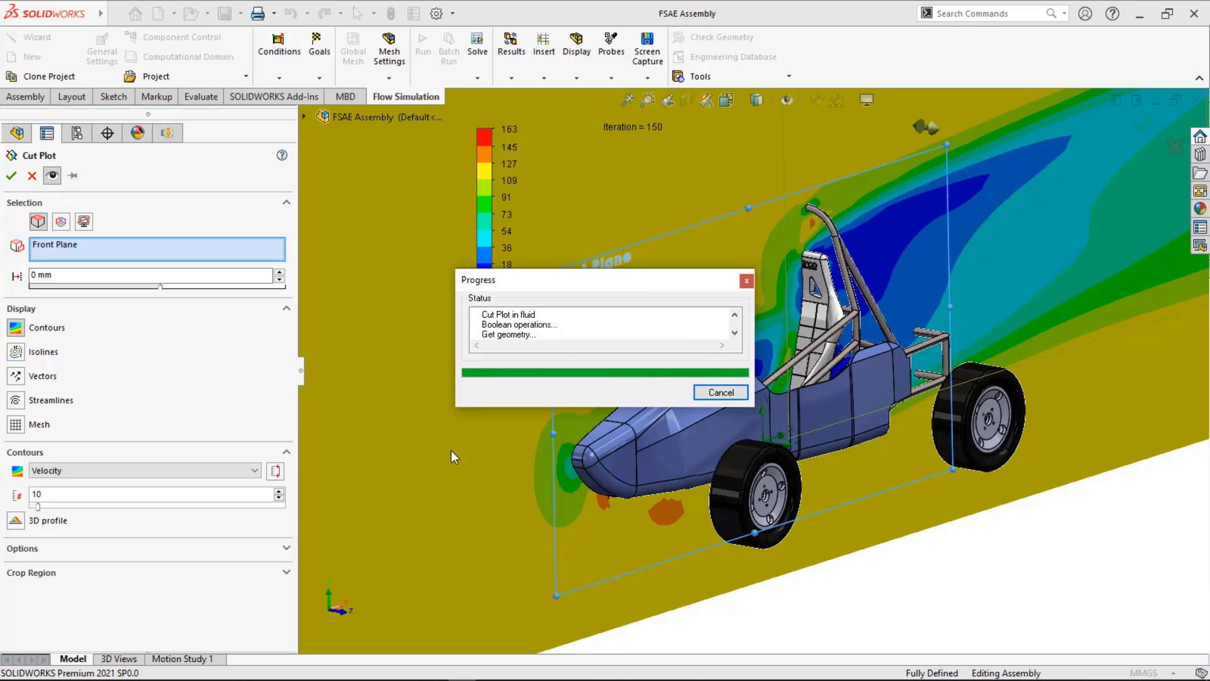
scroll(453, 456, "up", 5)
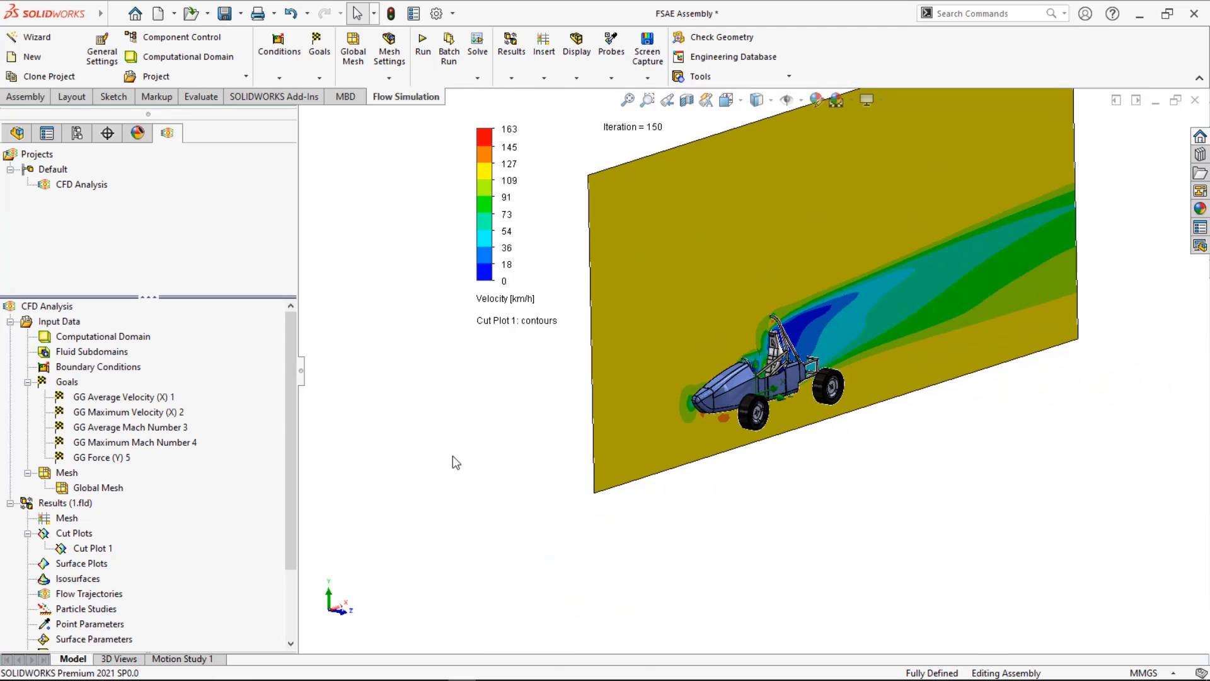
scroll(741, 164, "down", 2)
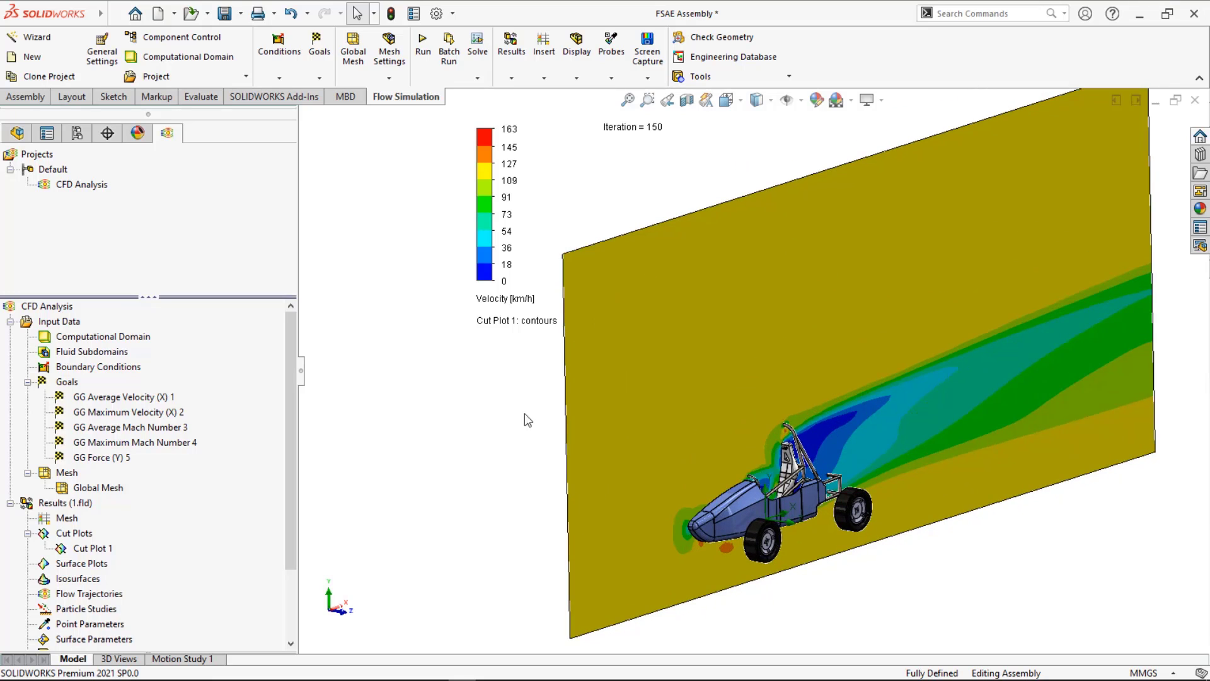
- Create a contour surface plot of Pressure using all faces of the car
right_click(87, 567)
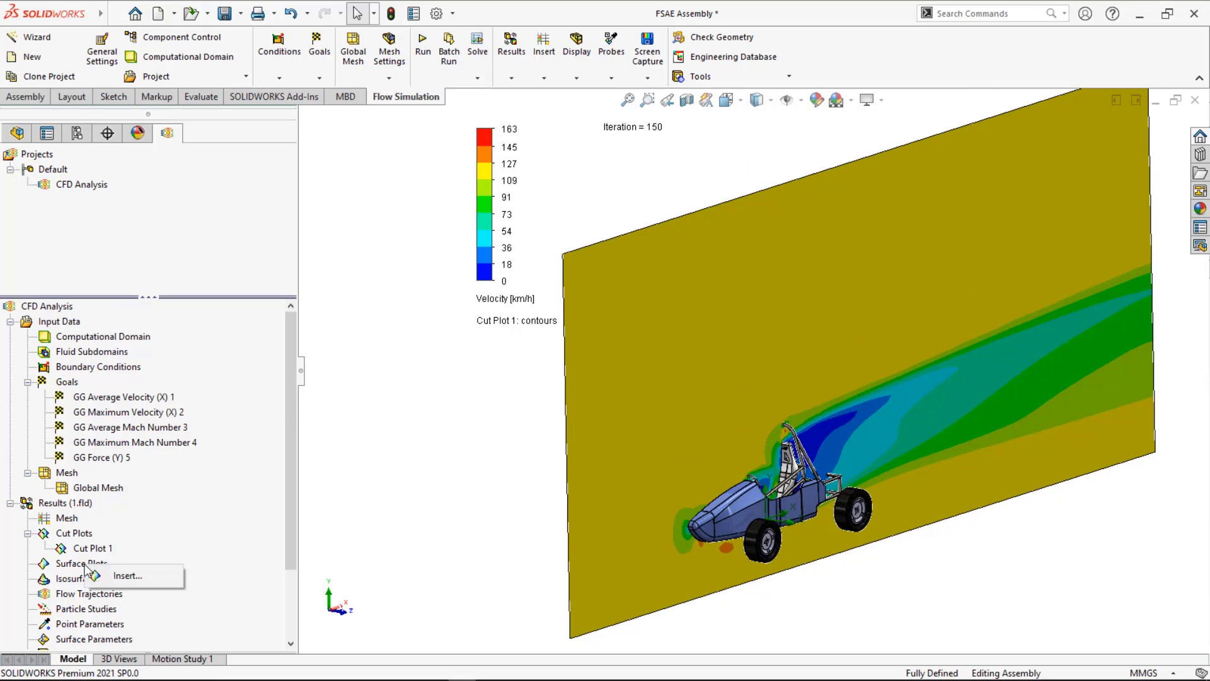
left_click(123, 571)
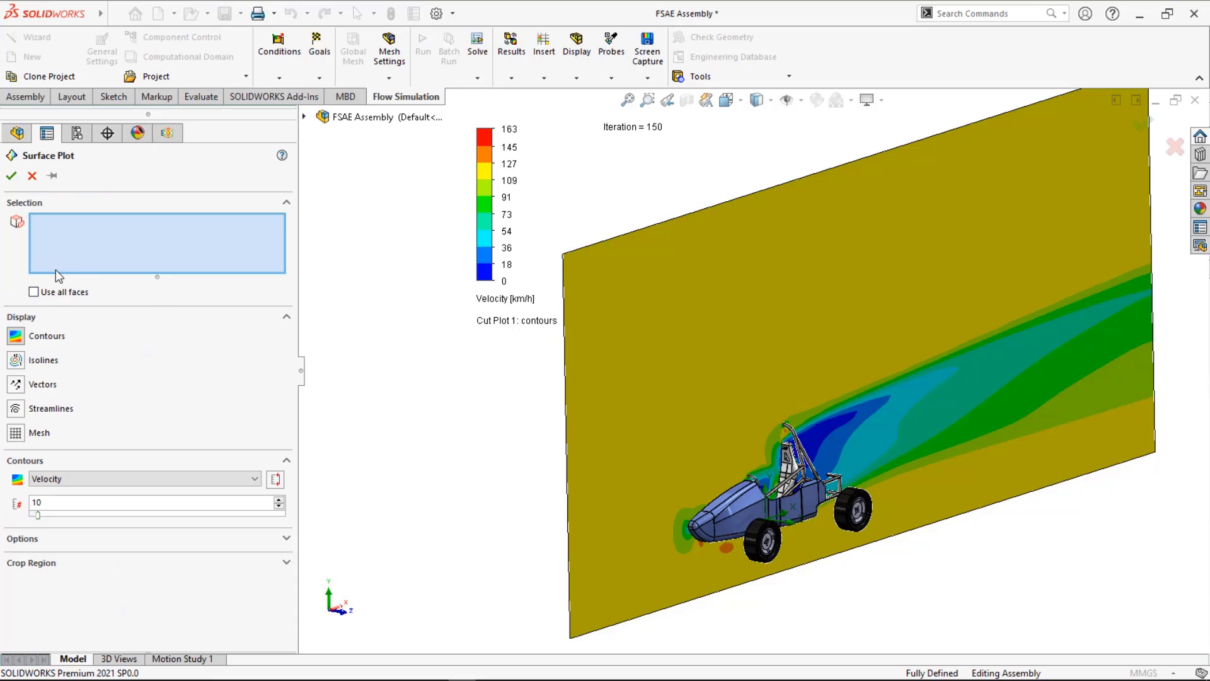
left_click(52, 295)
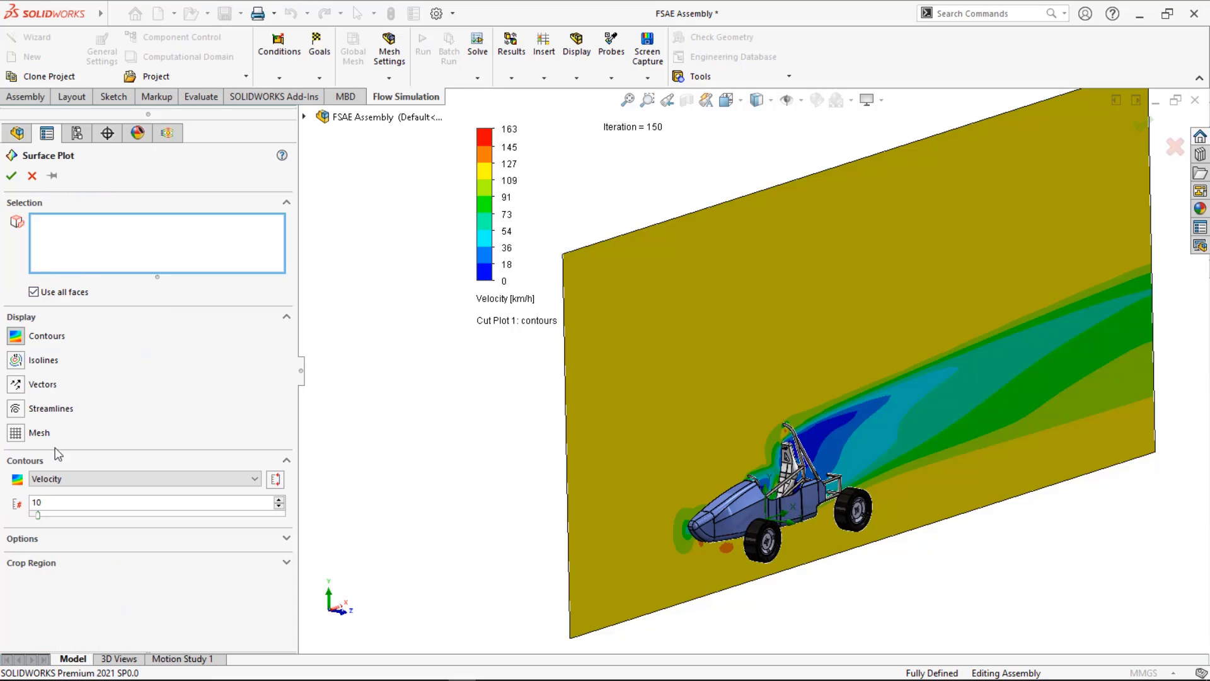
left_click(99, 479)
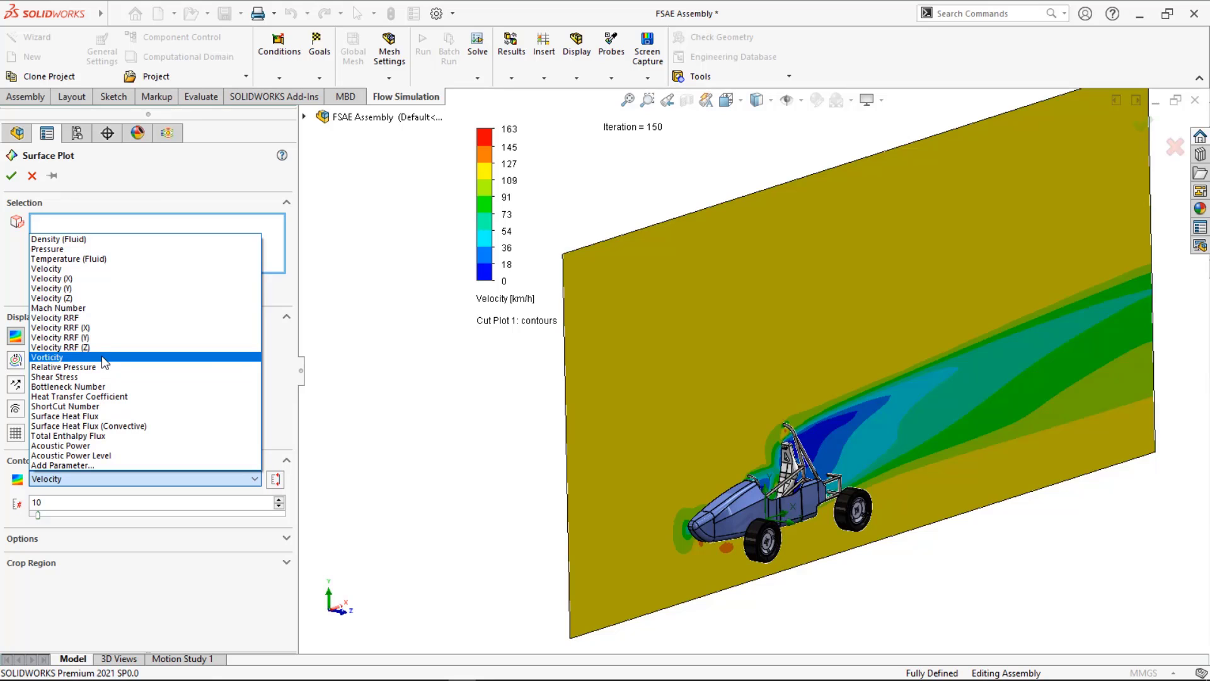
left_click(105, 251)
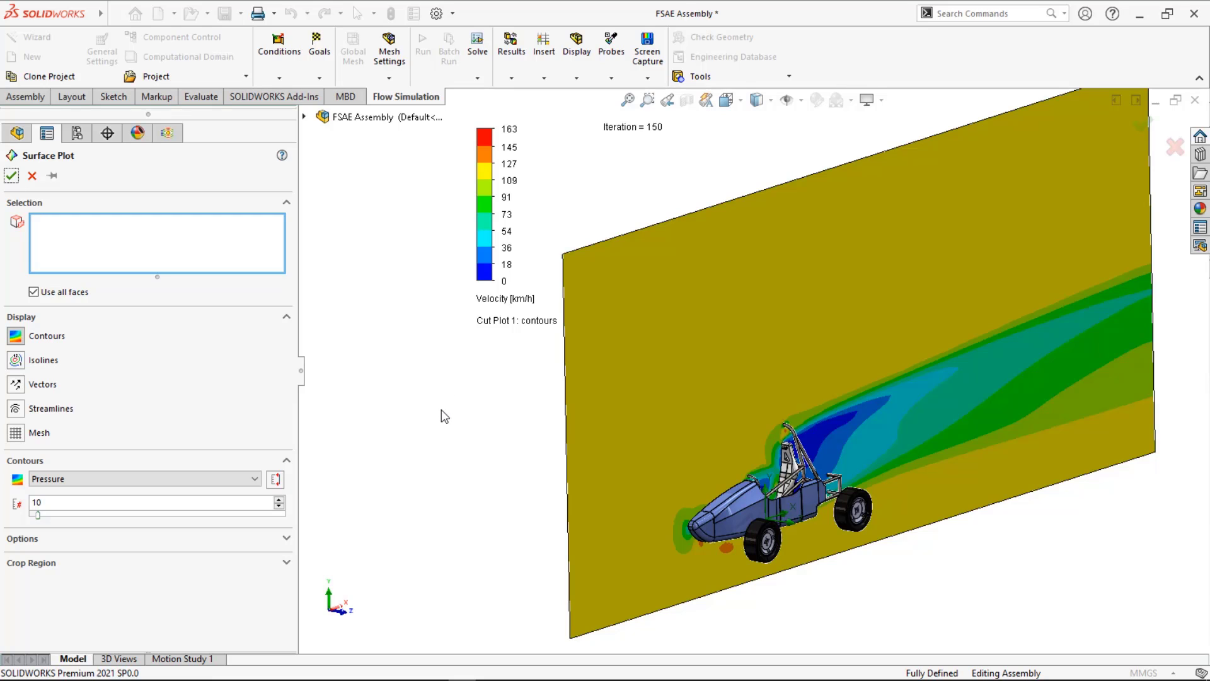
key("Return")
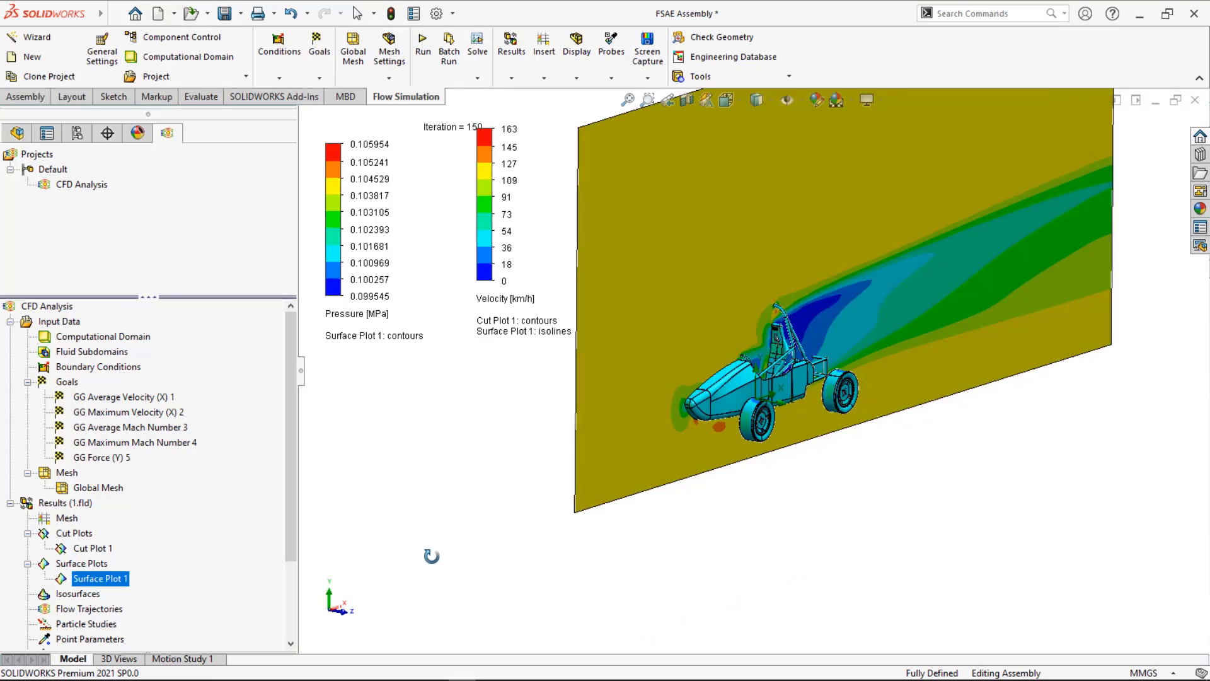
middle_click_drag(432, 556, 435, 558)
scroll(435, 558, "up", 2)
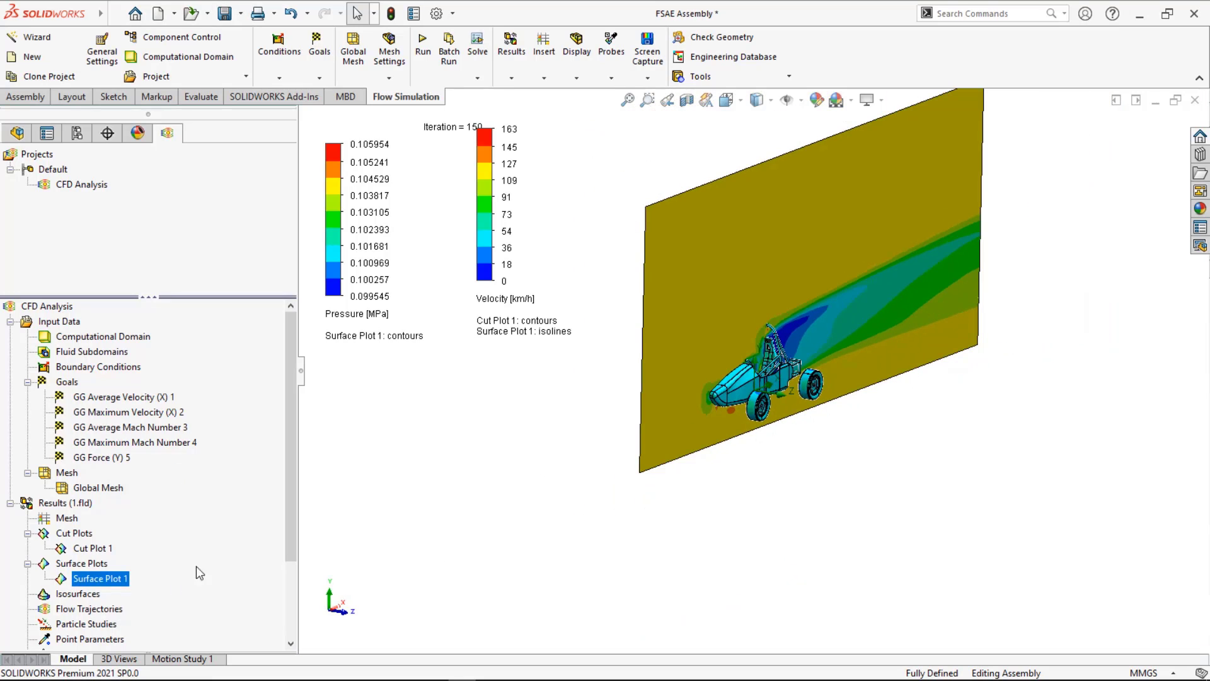
- Set up and preview an isosurface plot with Velocity as the parameter, coloured by Velocity
right_click(89, 595)
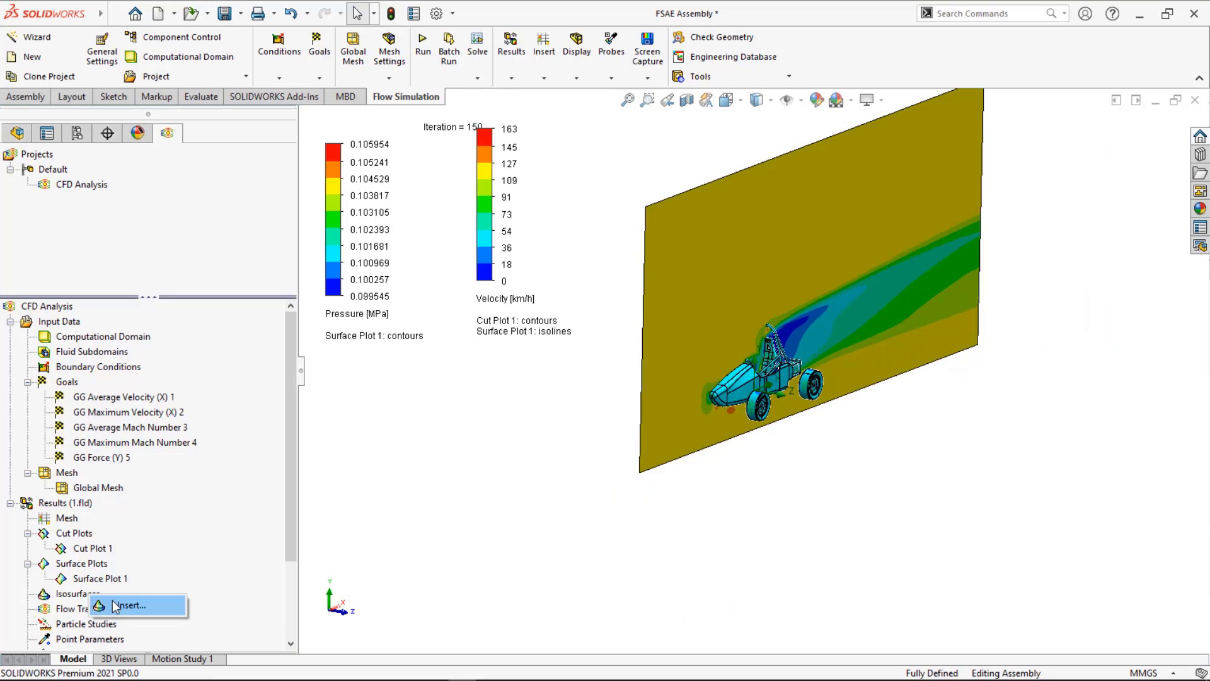
left_click(114, 604)
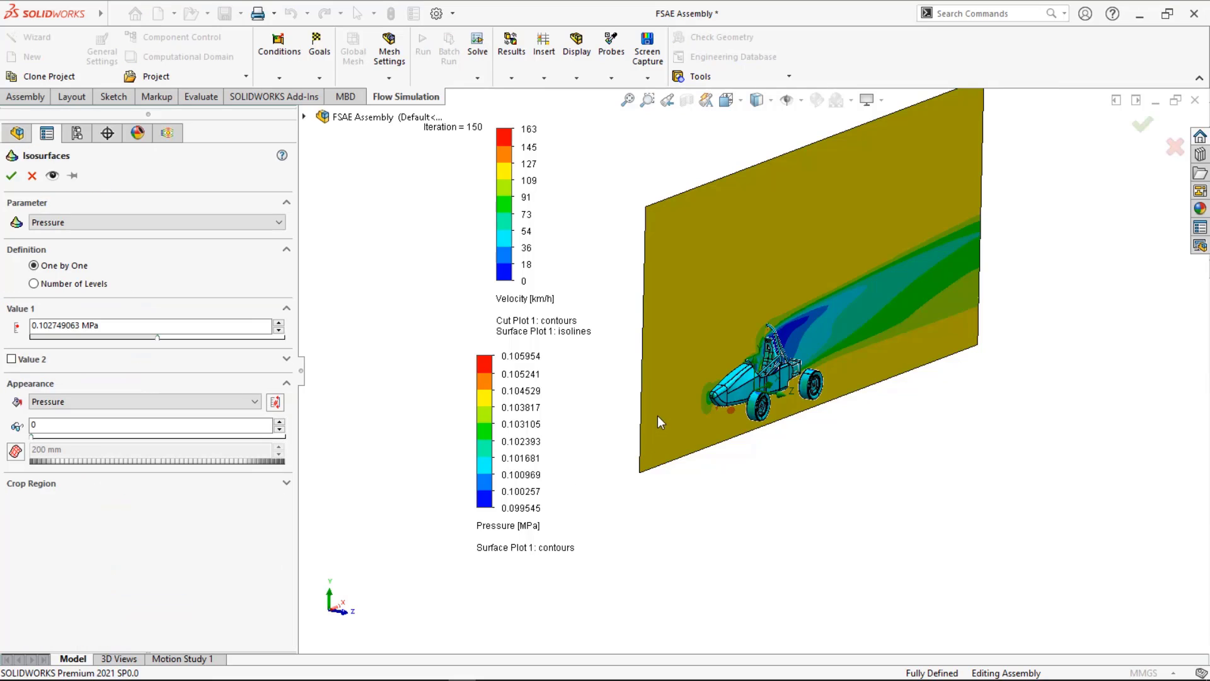
left_click(153, 222)
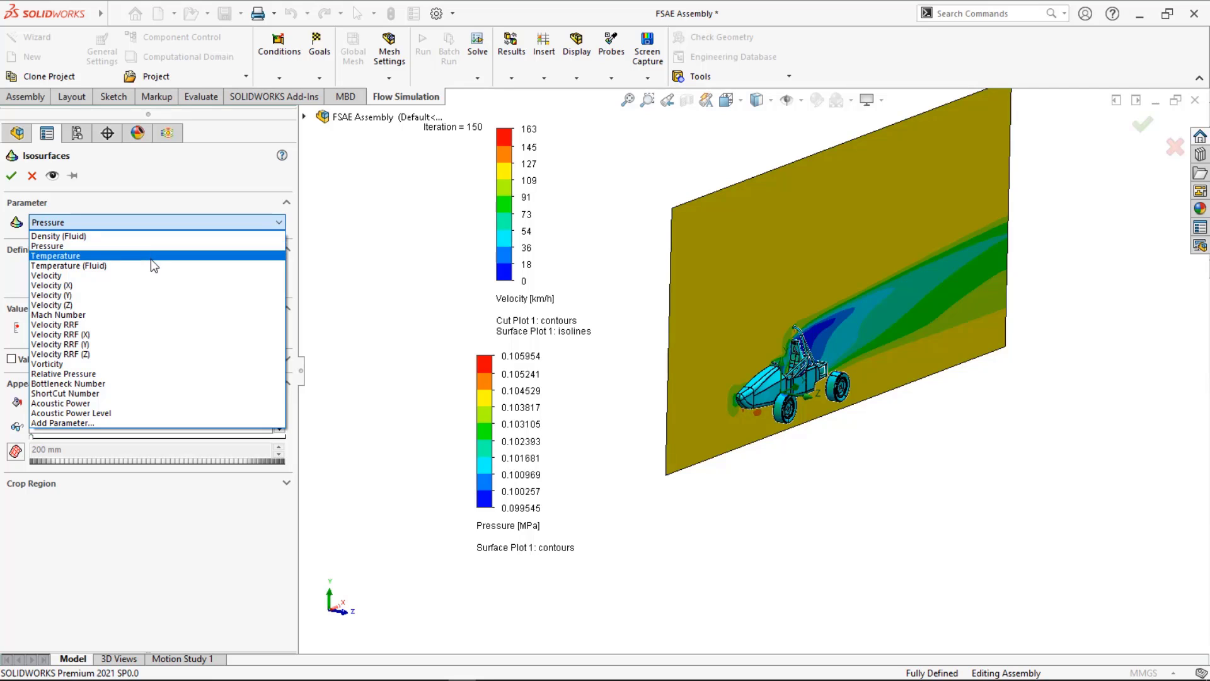
left_click(154, 276)
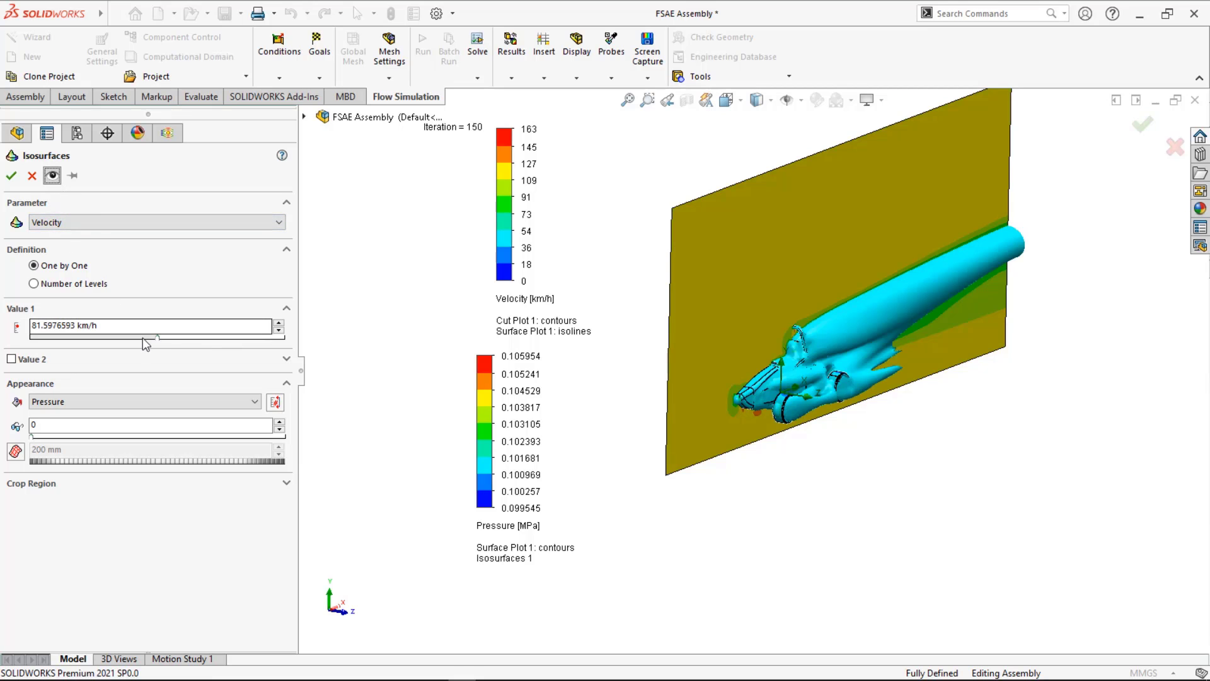
mouse_move(731, 419)
middle_mouse_down()
mouse_move(626, 405)
mouse_move(596, 382)
mouse_move(735, 419)
middle_mouse_up()
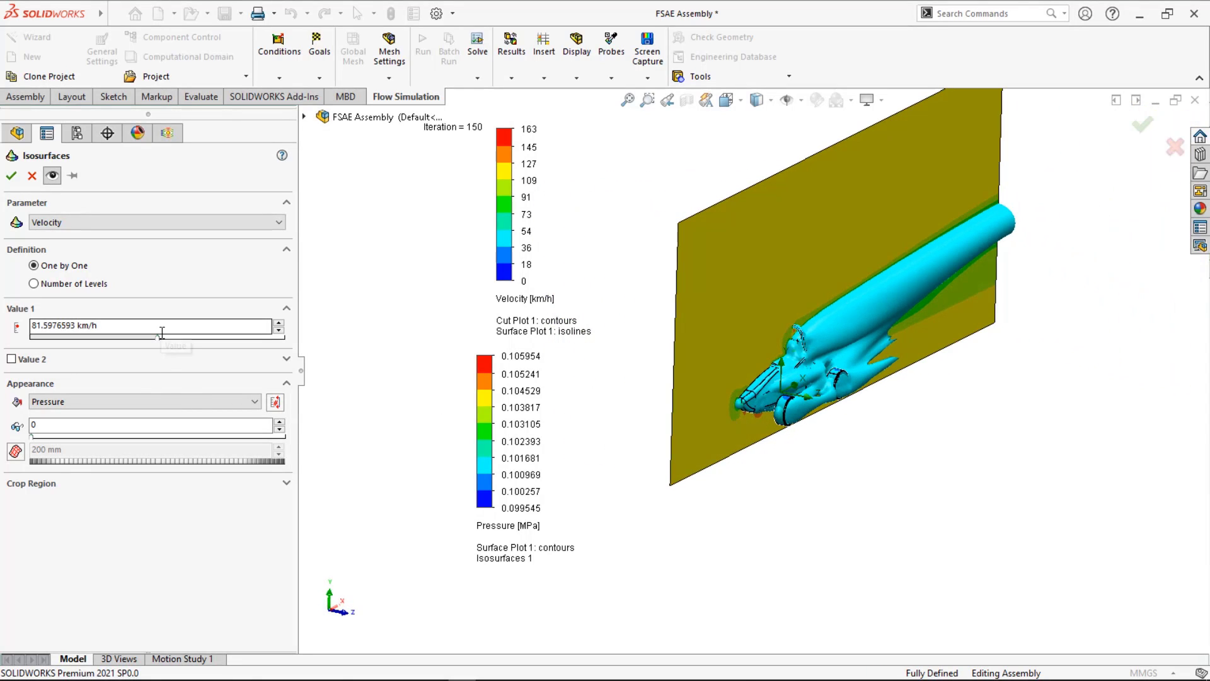
left_click(152, 401)
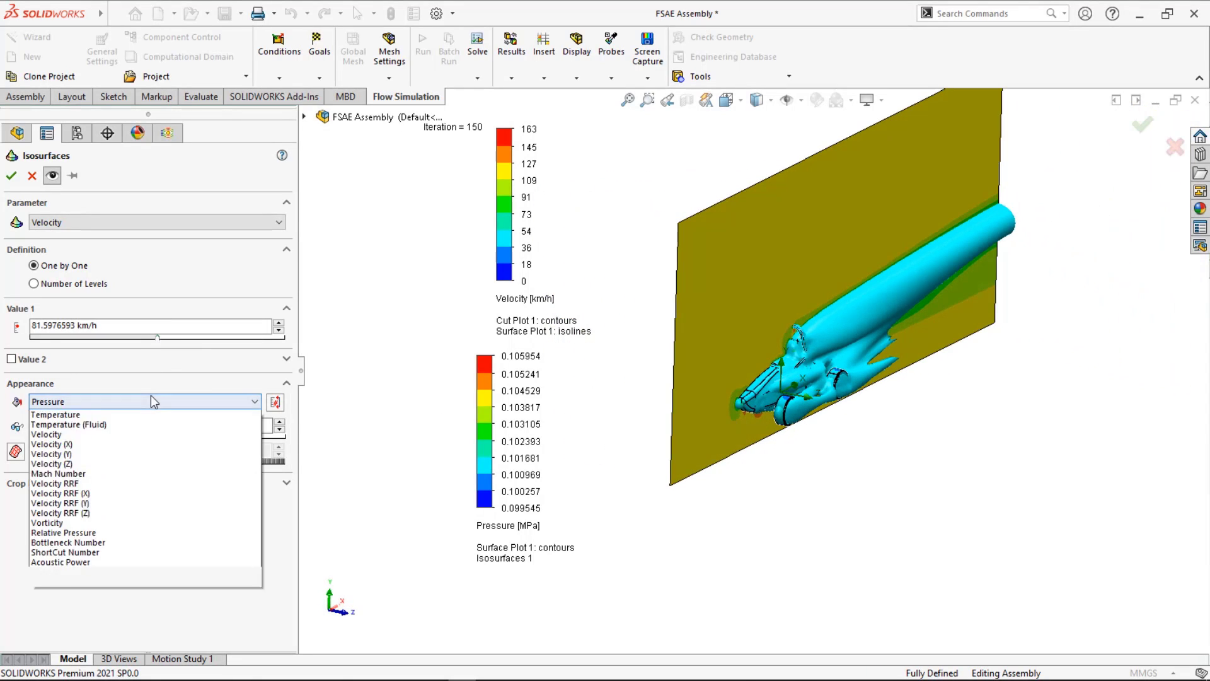
left_click(158, 464)
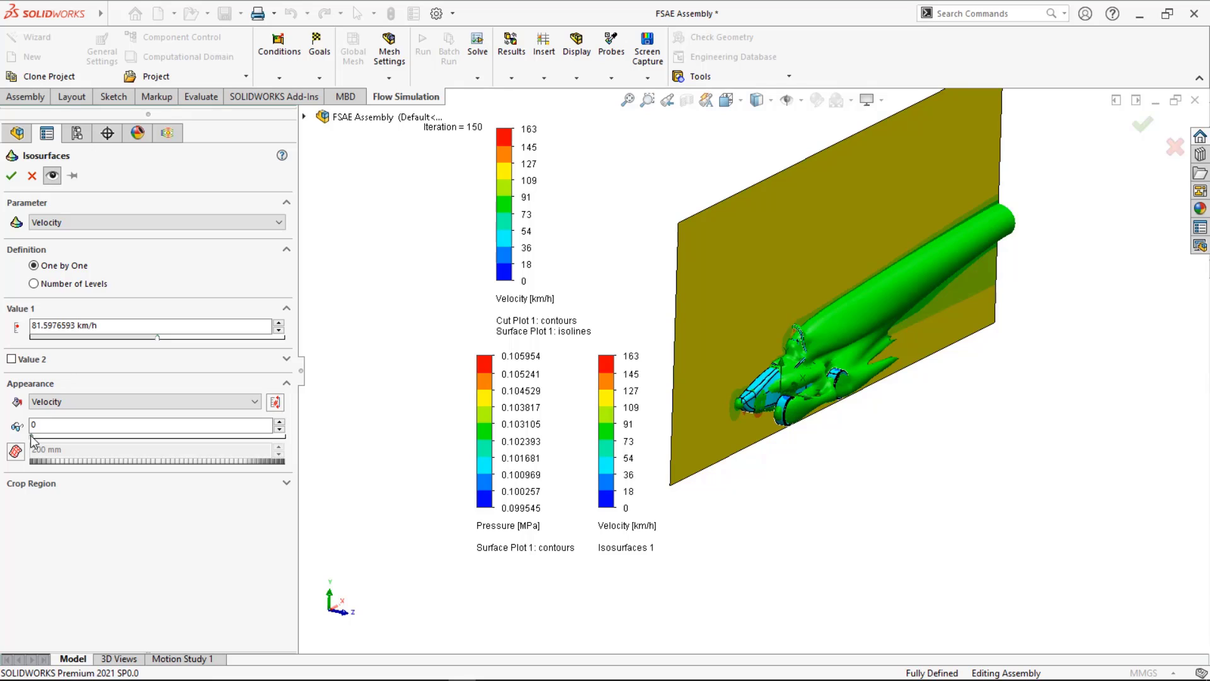
- Set the transparency of the velocity isosurface to 0.41 so the car shows through it
left_click_drag(44, 437, 173, 436)
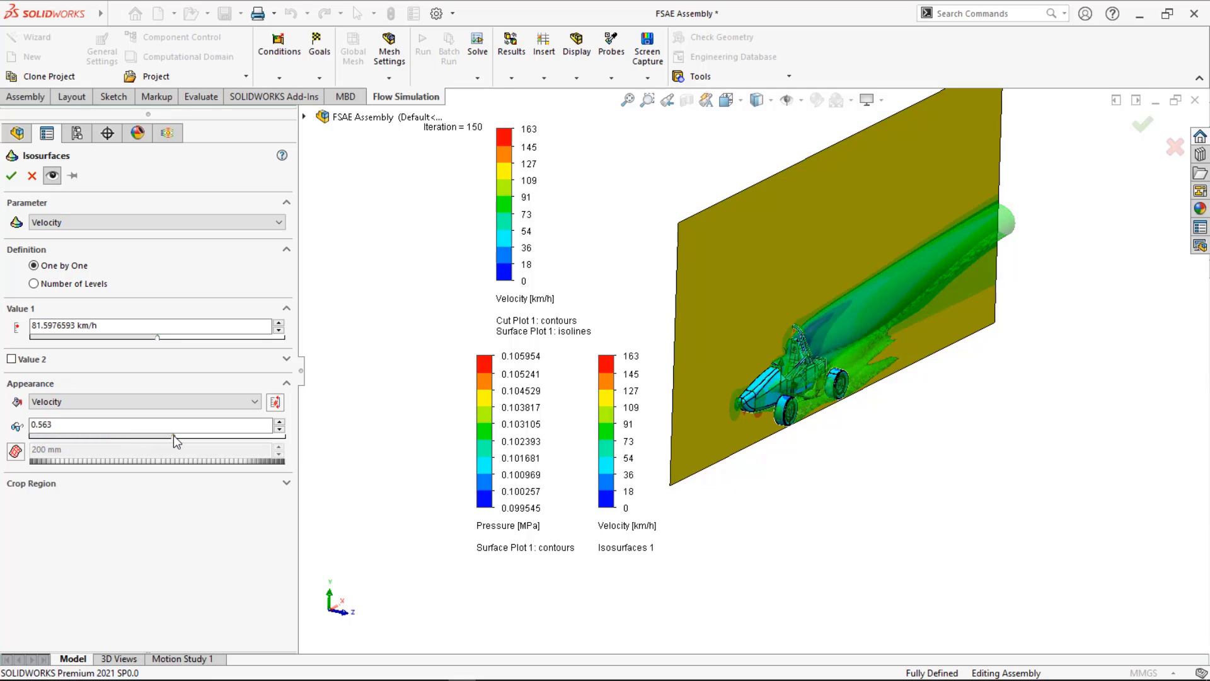
scroll(859, 332, "down", 5)
middle_click_drag(907, 366, 898, 339)
scroll(898, 339, "up", 5)
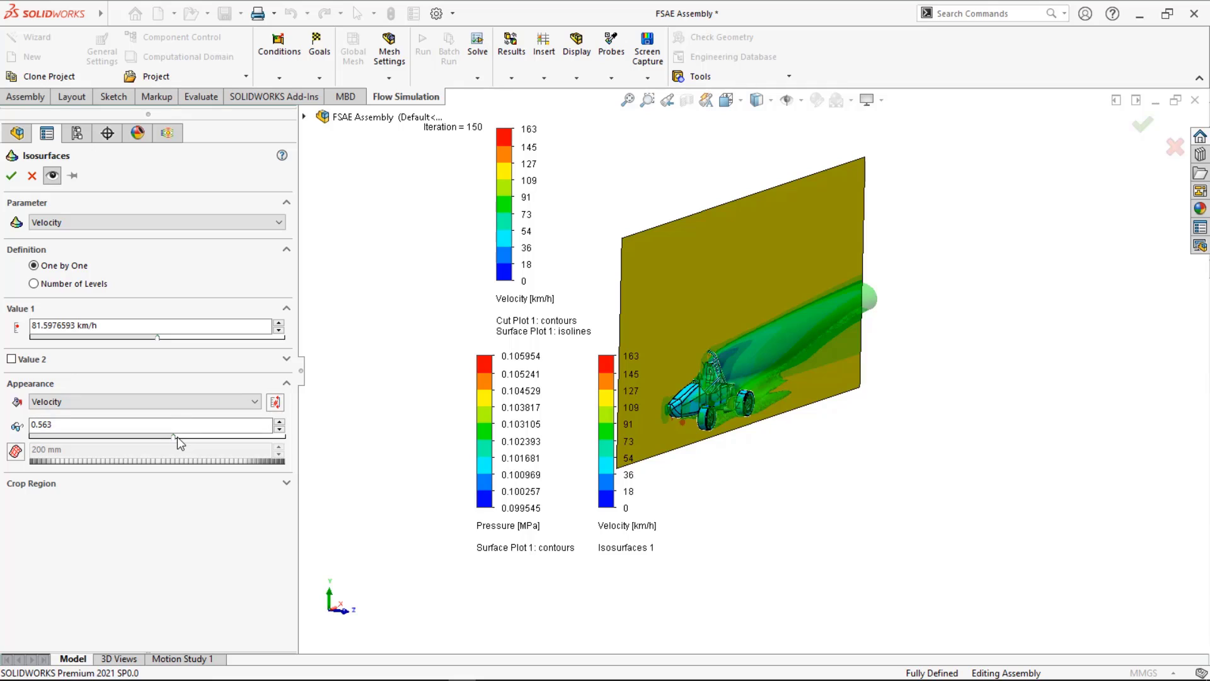
left_click_drag(175, 442, 49, 438)
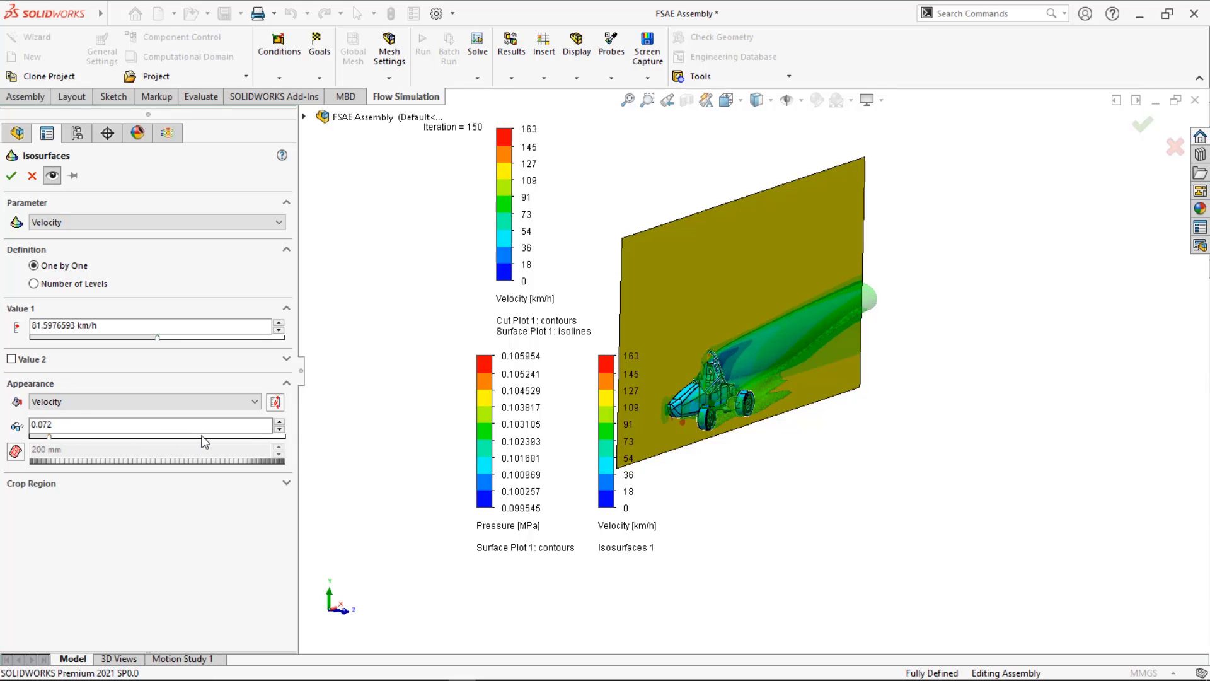
left_click_drag(202, 436, 135, 437)
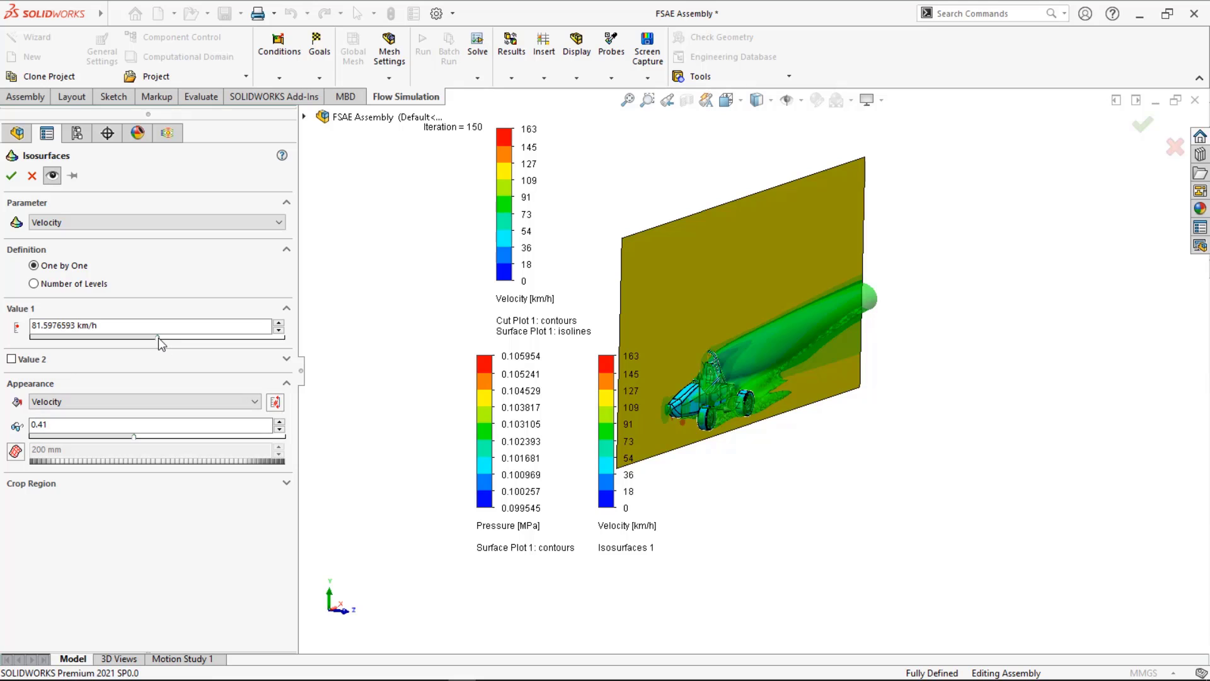
- Try higher velocity values for the isosurface, settle on about 106.73 km/h and accept the isosurface plot
left_click_drag(151, 335, 202, 339)
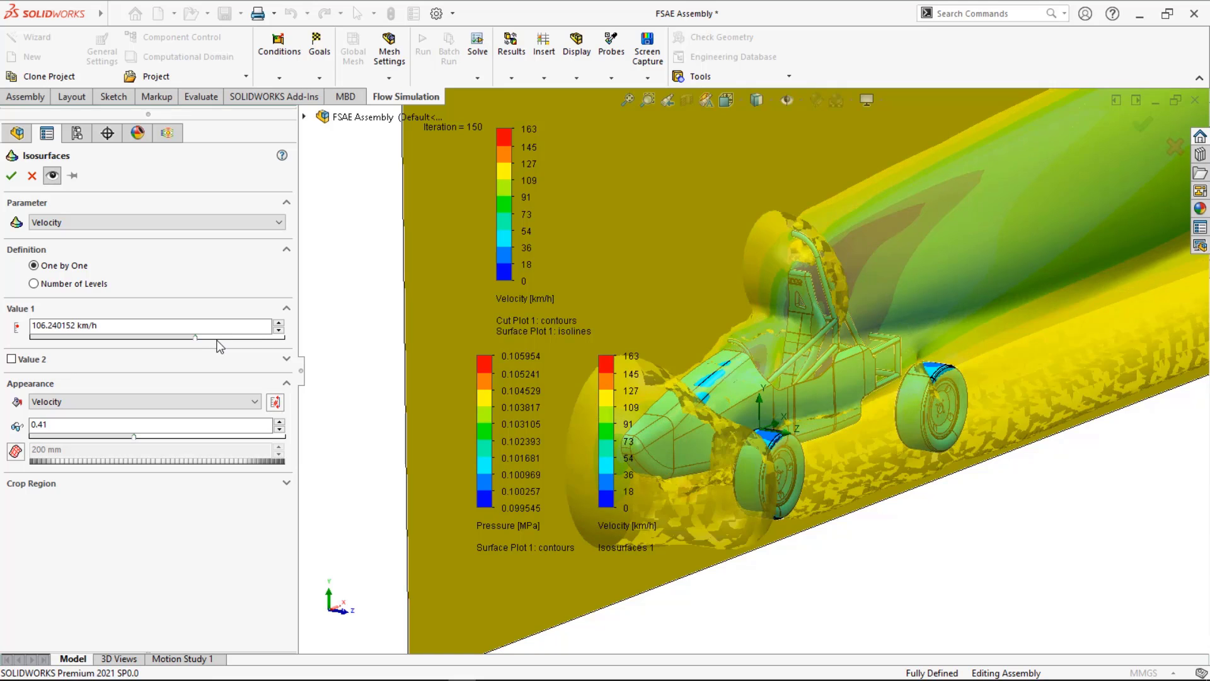
left_click(219, 337)
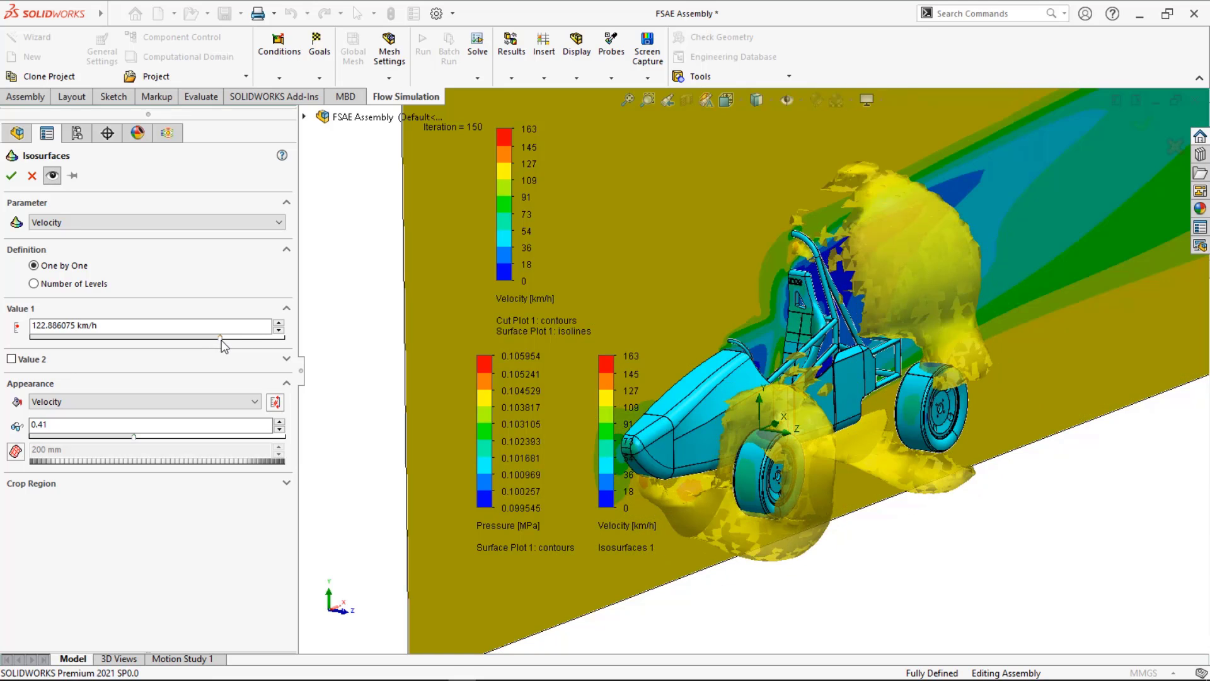
left_click_drag(219, 339, 218, 339)
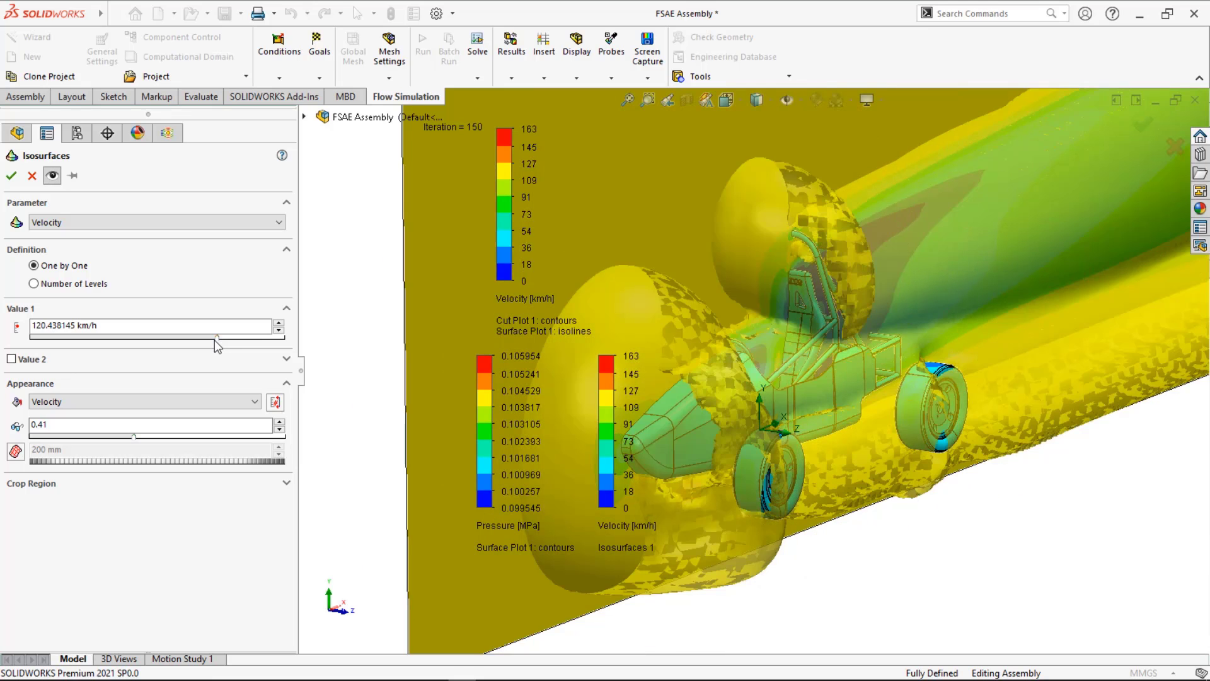
left_click(214, 338)
left_click_drag(214, 339, 211, 339)
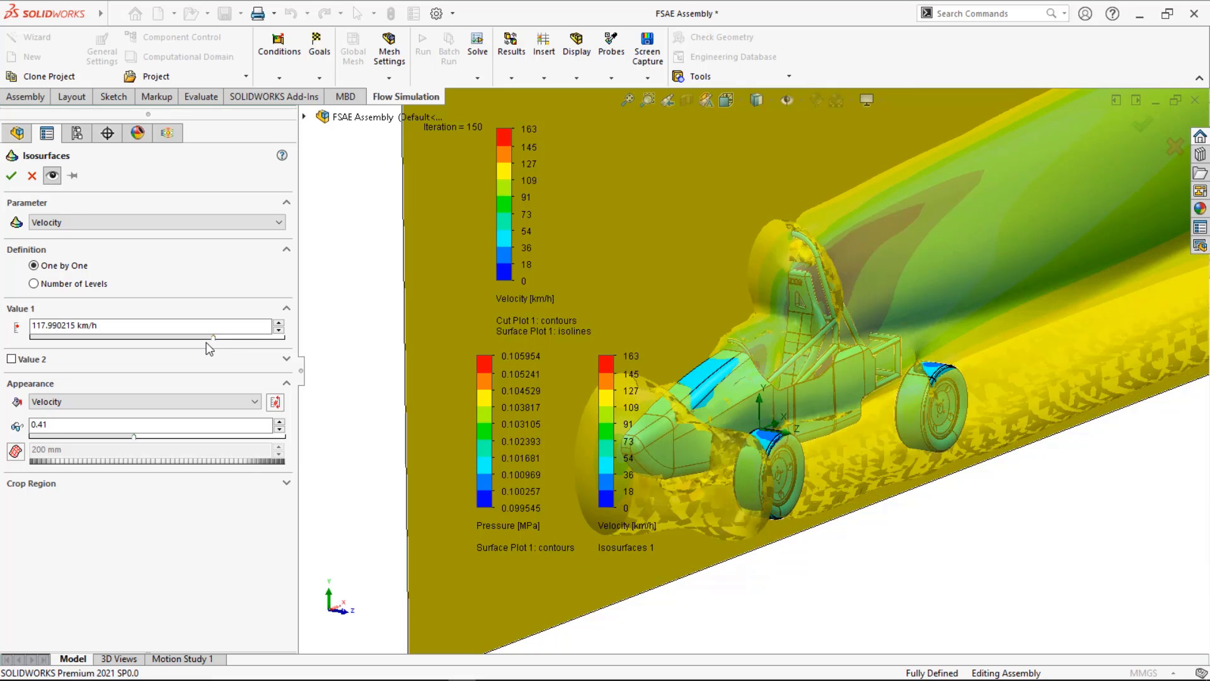
left_click(203, 341)
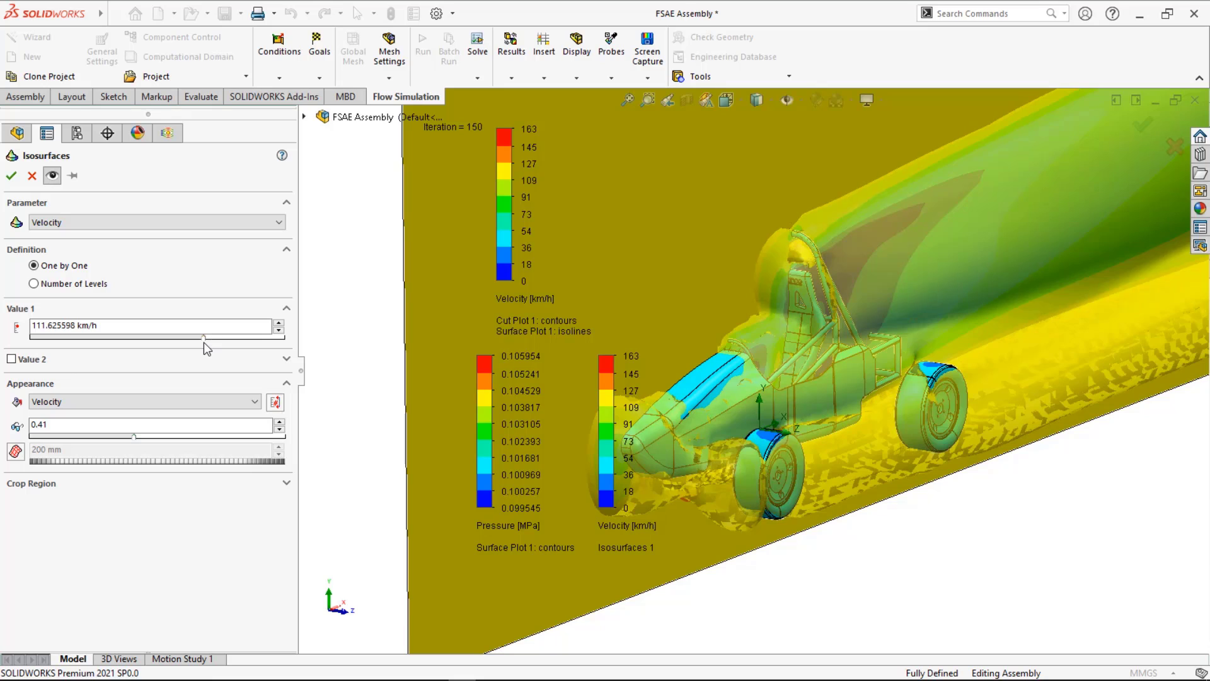
left_click_drag(203, 343, 202, 343)
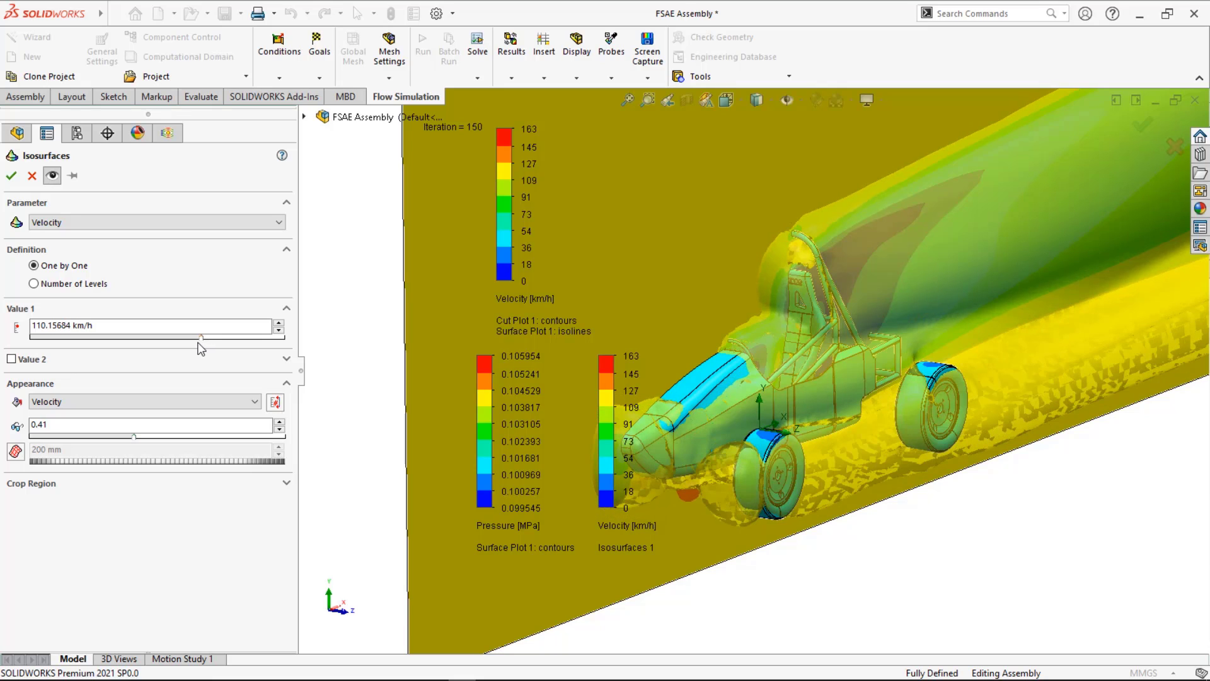
left_click_drag(198, 343, 196, 342)
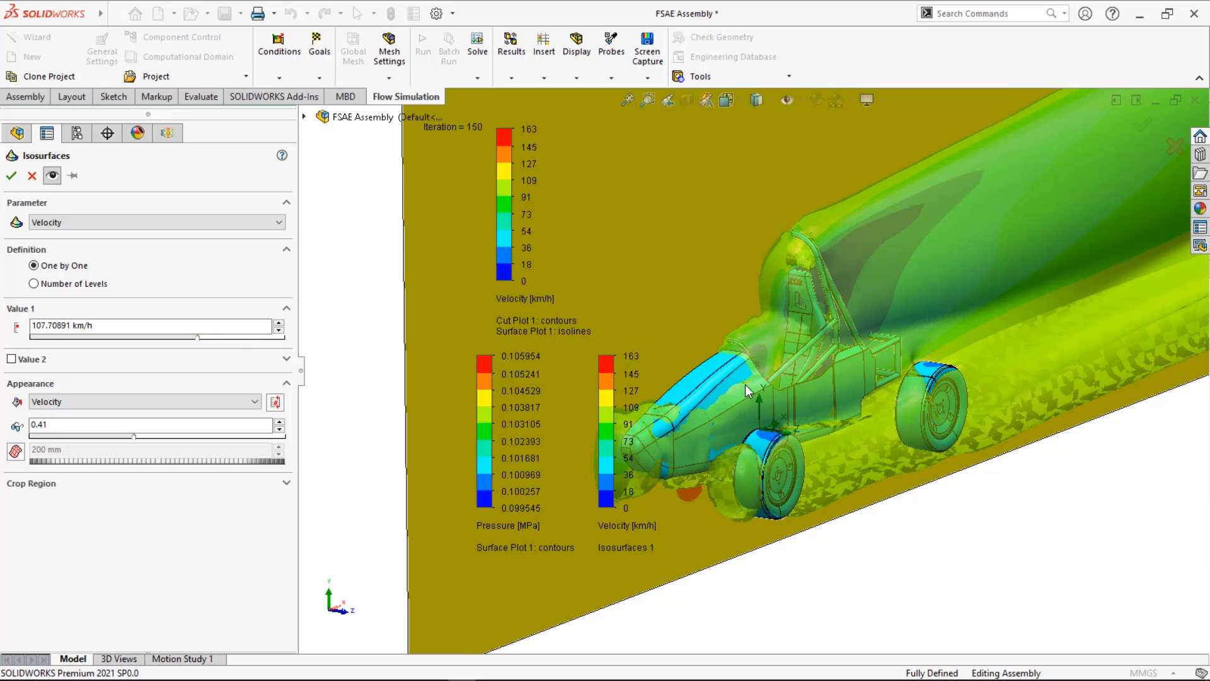
scroll(745, 387, "up", 5)
scroll(793, 453, "up", 3)
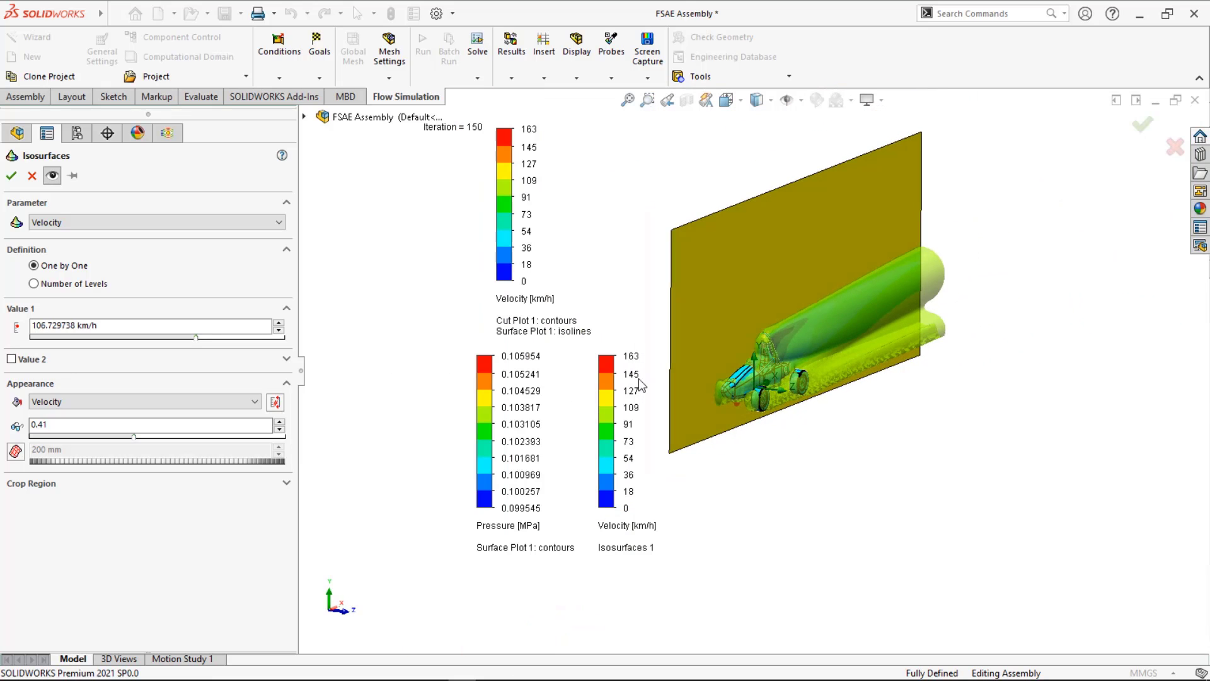
scroll(615, 278, "down", 4)
scroll(615, 277, "up", 3)
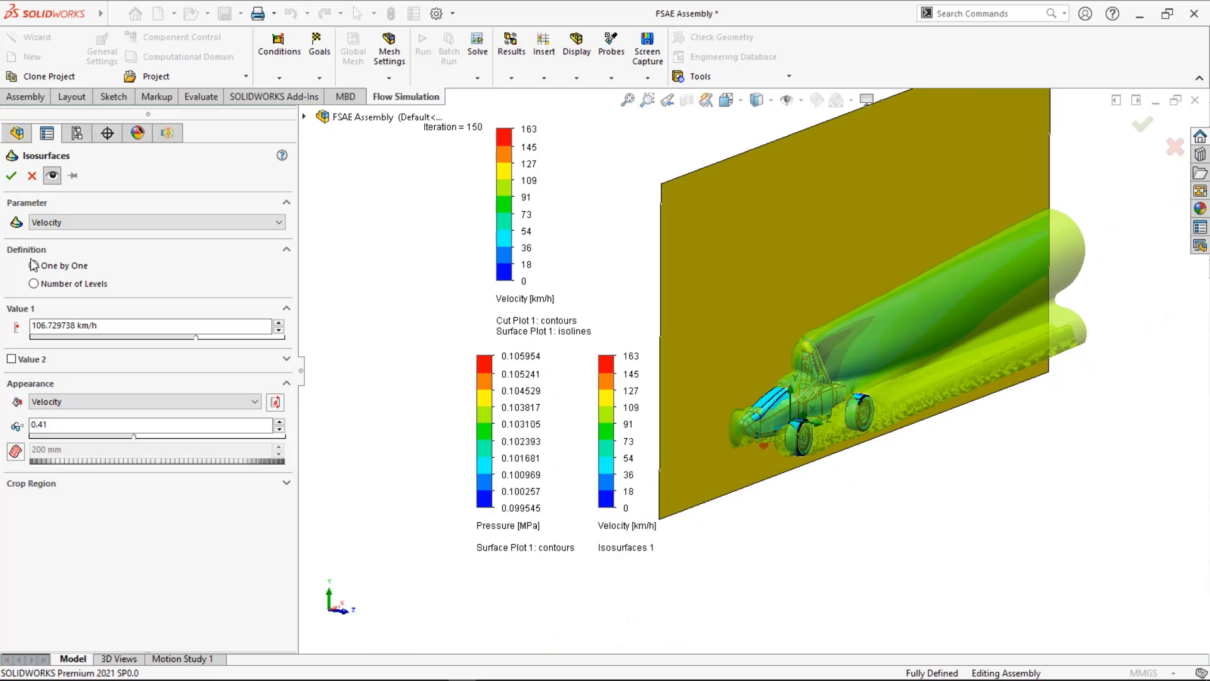
left_click(12, 176)
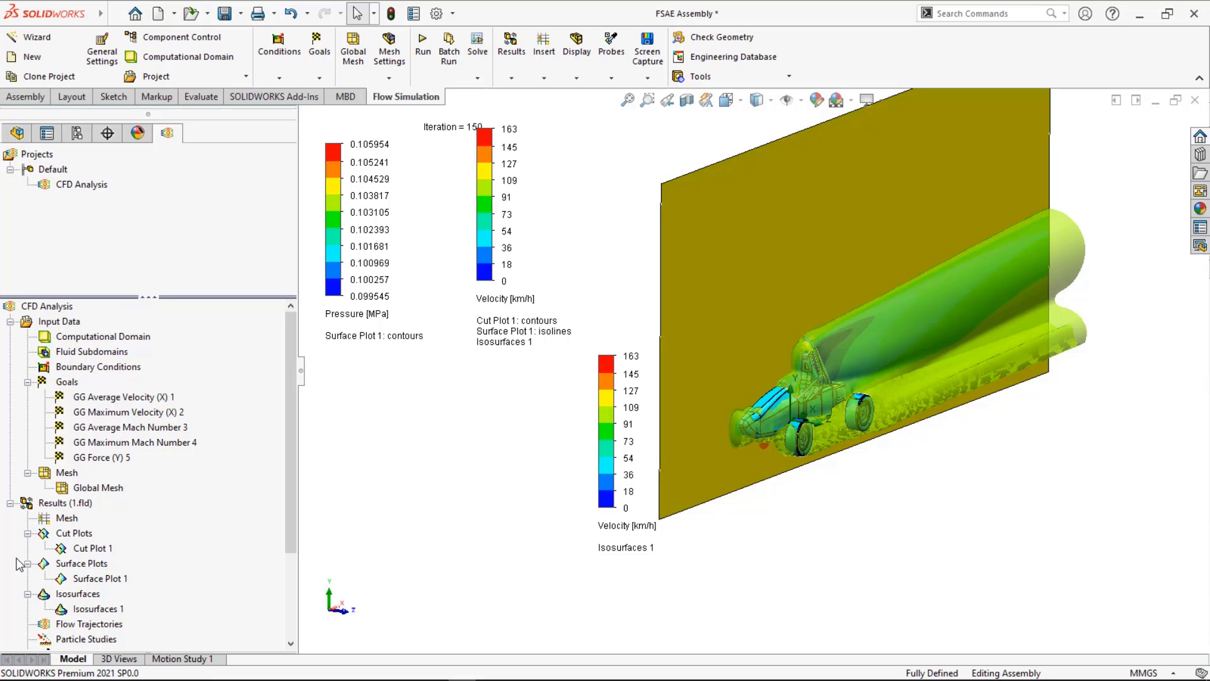
- Hide Cut Plot 1 and move the separate isosurface velocity legend clear of the car
right_click(97, 550)
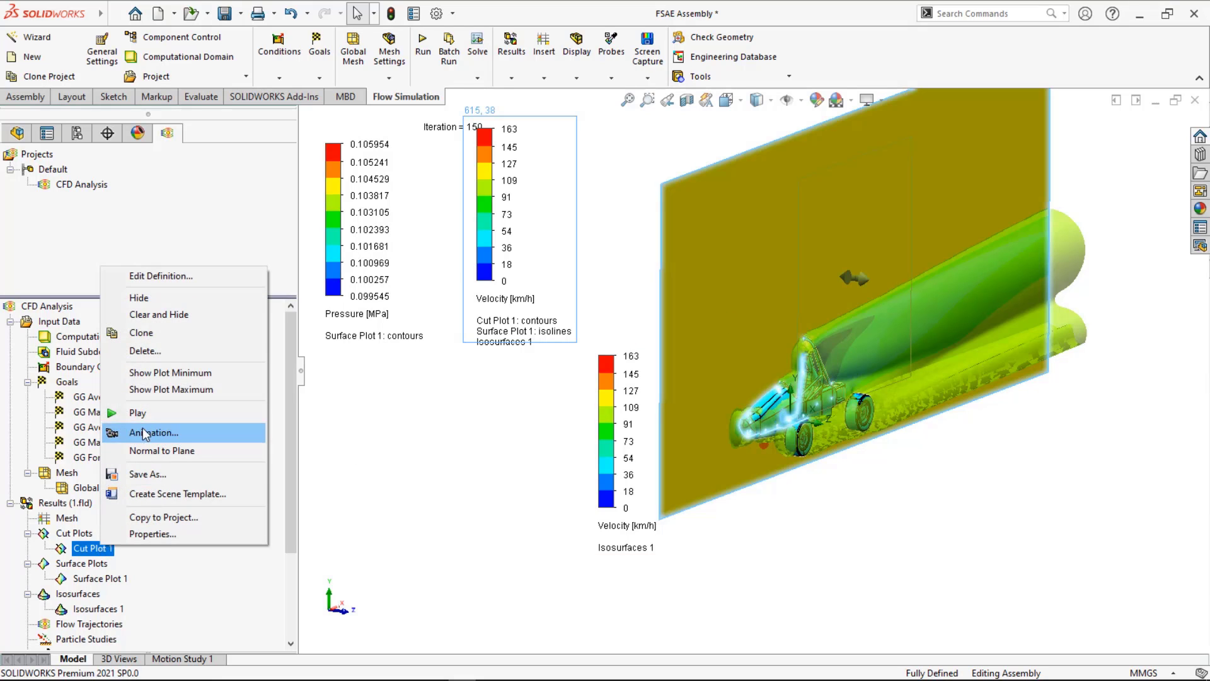
left_click(174, 298)
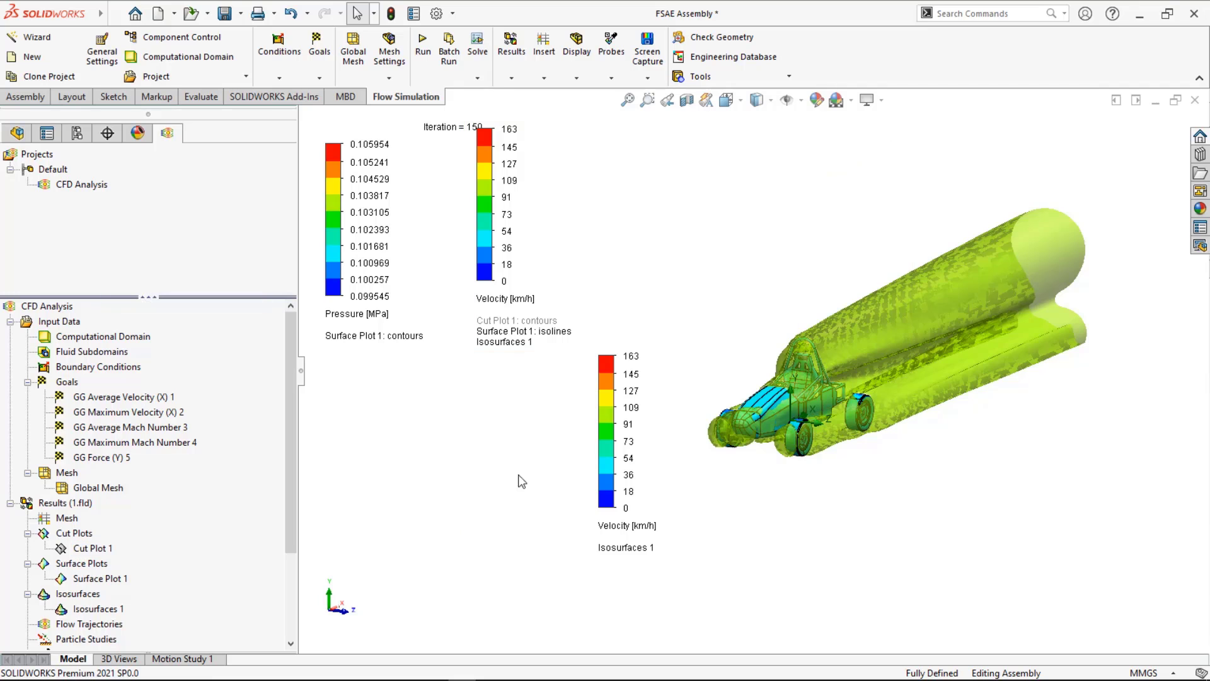
middle_click_drag(820, 506, 822, 509)
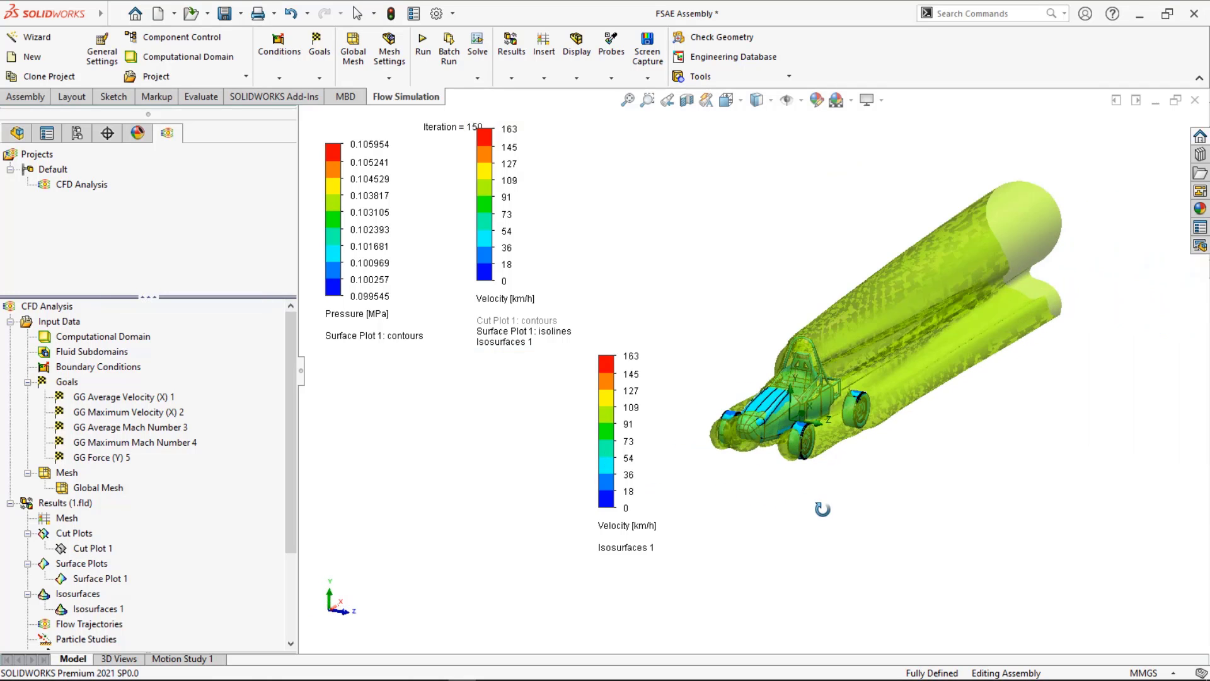
scroll(824, 512, "down", 5)
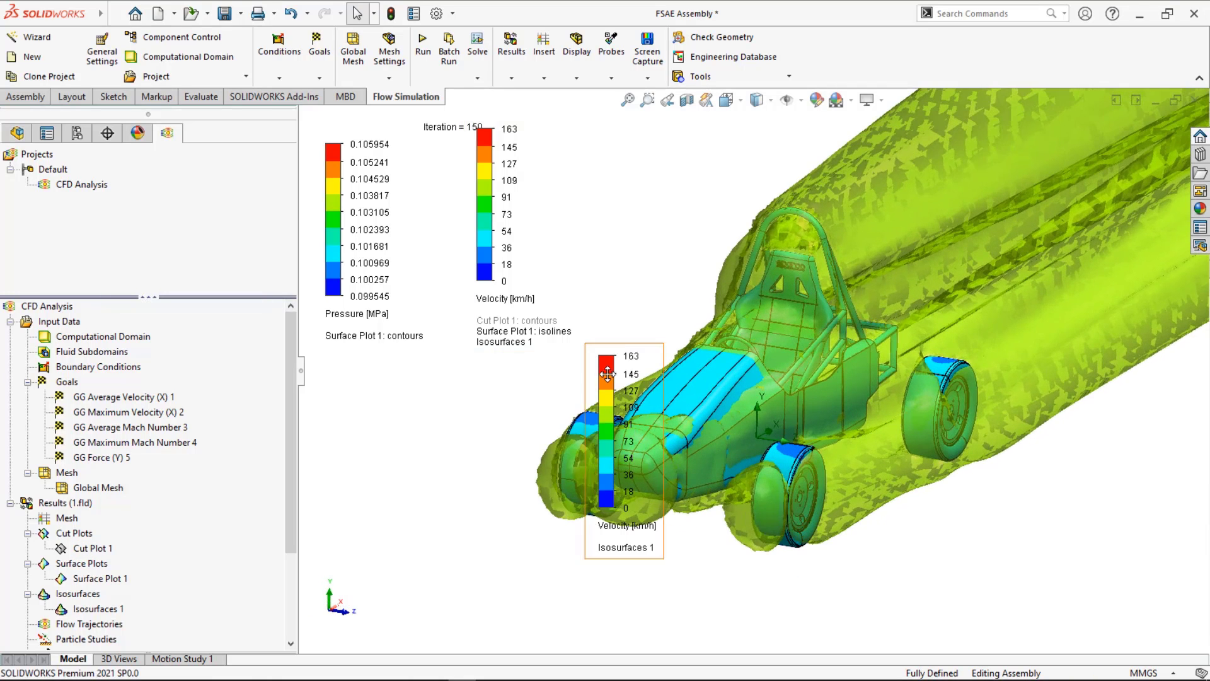
left_click_drag(605, 441, 292, 506)
scroll(684, 521, "up", 3)
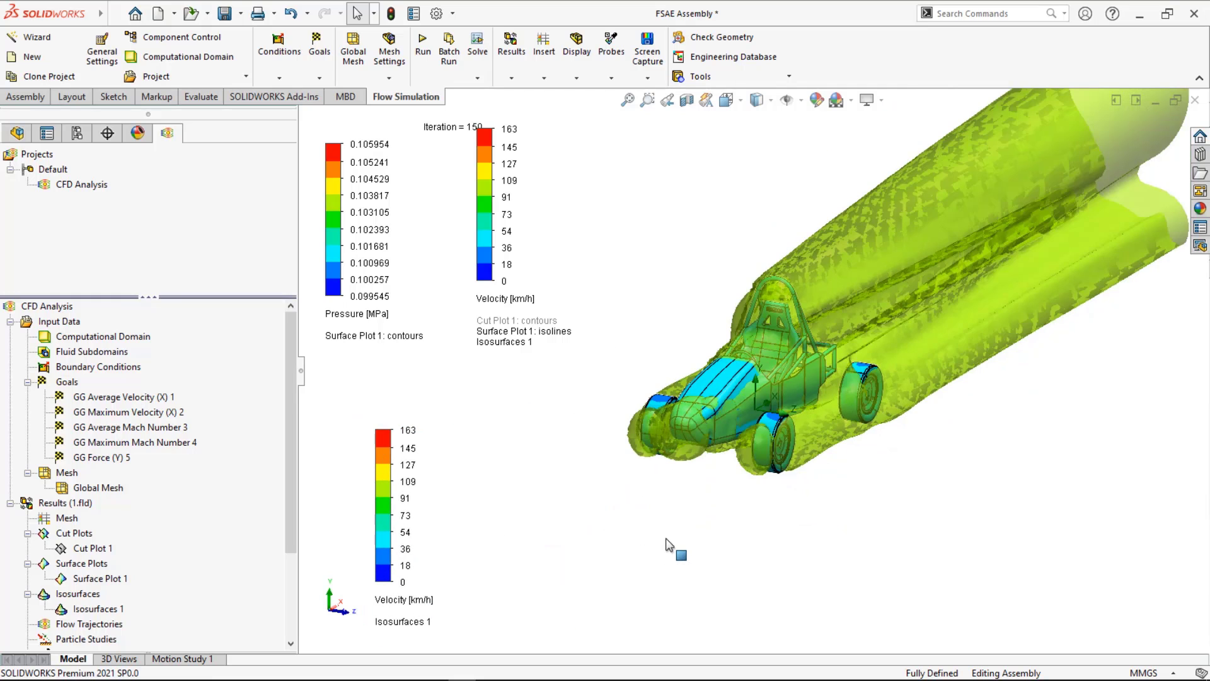
scroll(608, 507, "up", 5)
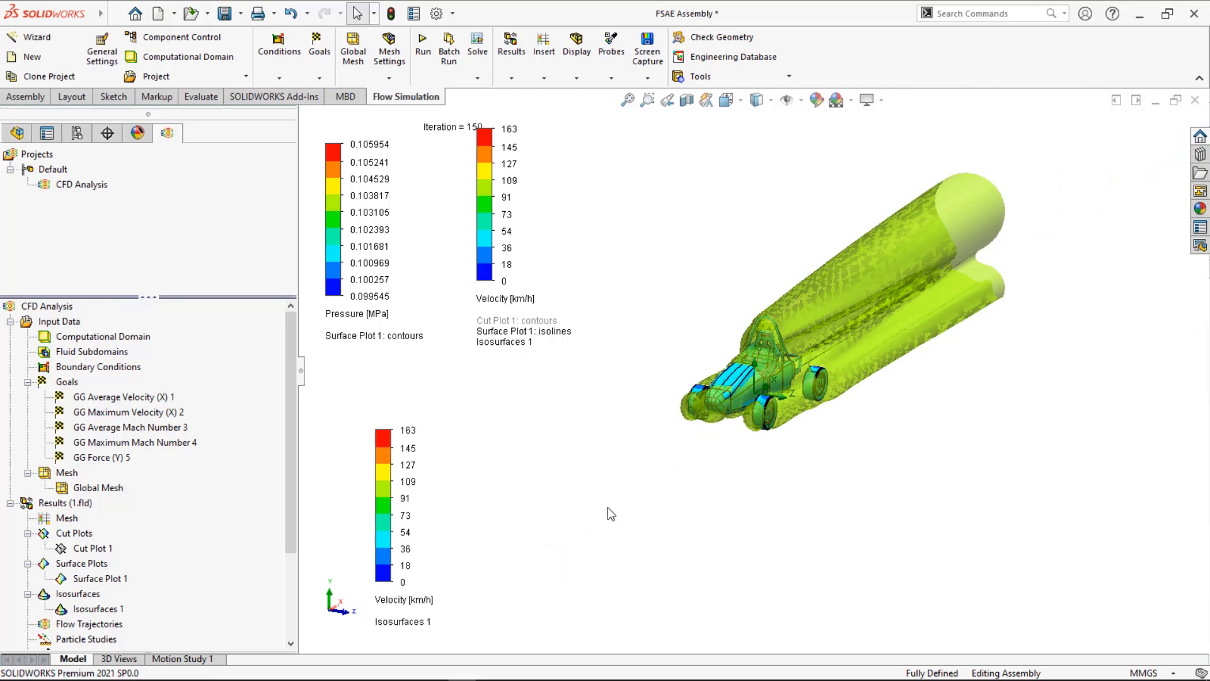
- Hide Isosurfaces 1 and insert a new flow trajectories plot
right_click(95, 609)
left_click(133, 438)
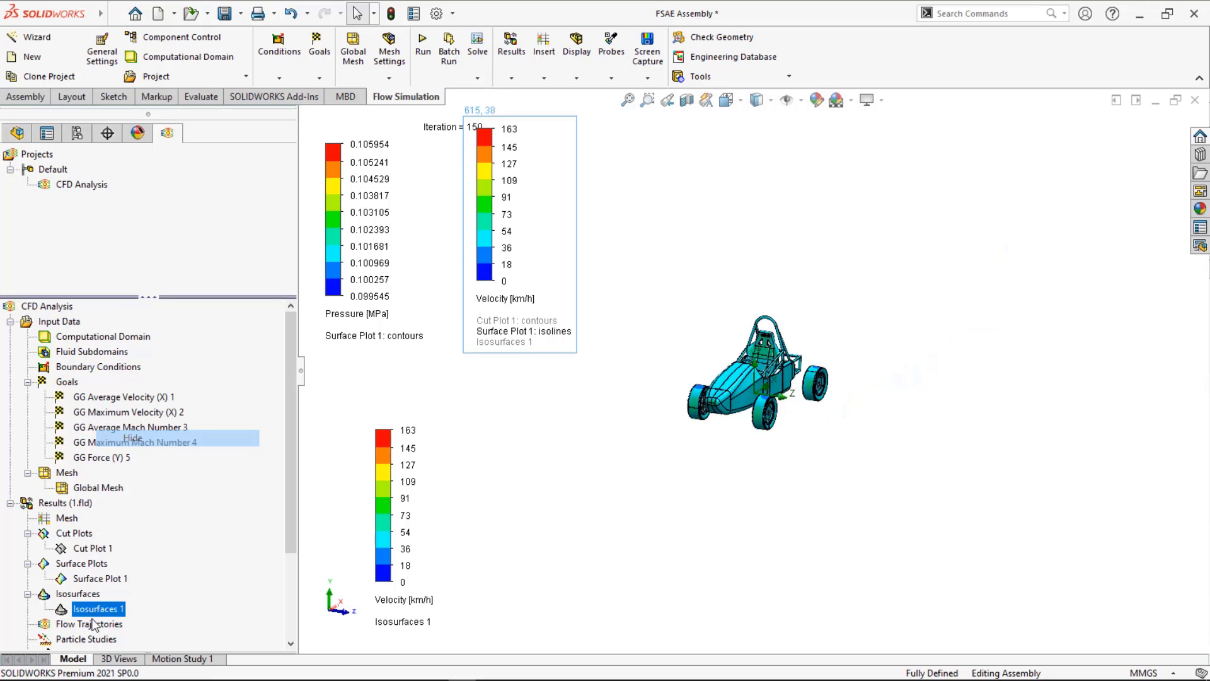
right_click(90, 633)
left_click(106, 643)
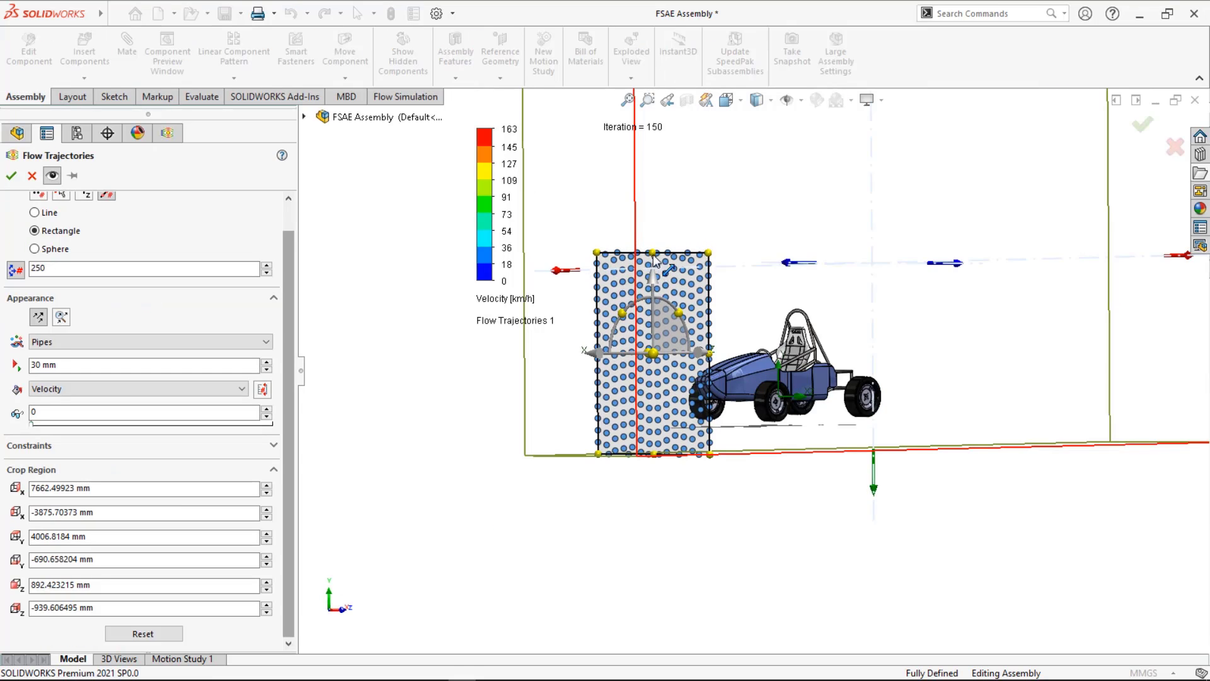
- Lower the upper edge of the rectangle of starting points ahead of the car, narrow it and shift it sideways
left_click_drag(654, 264, 654, 279)
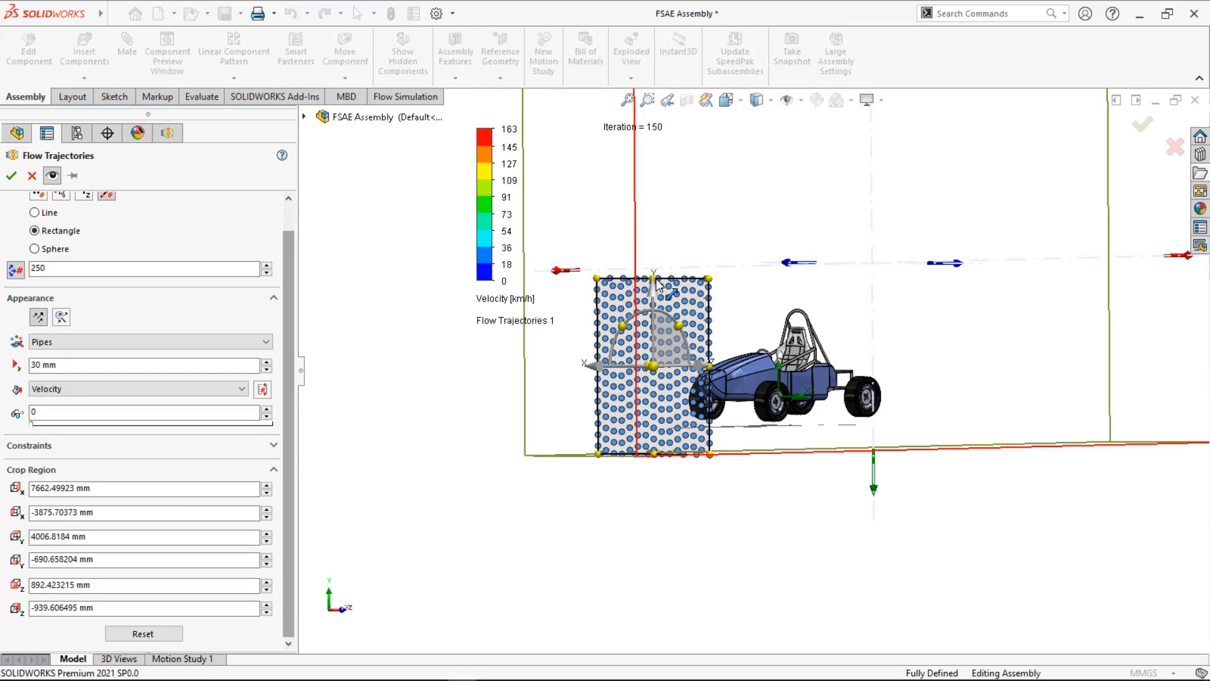
middle_click_drag(587, 494, 662, 484)
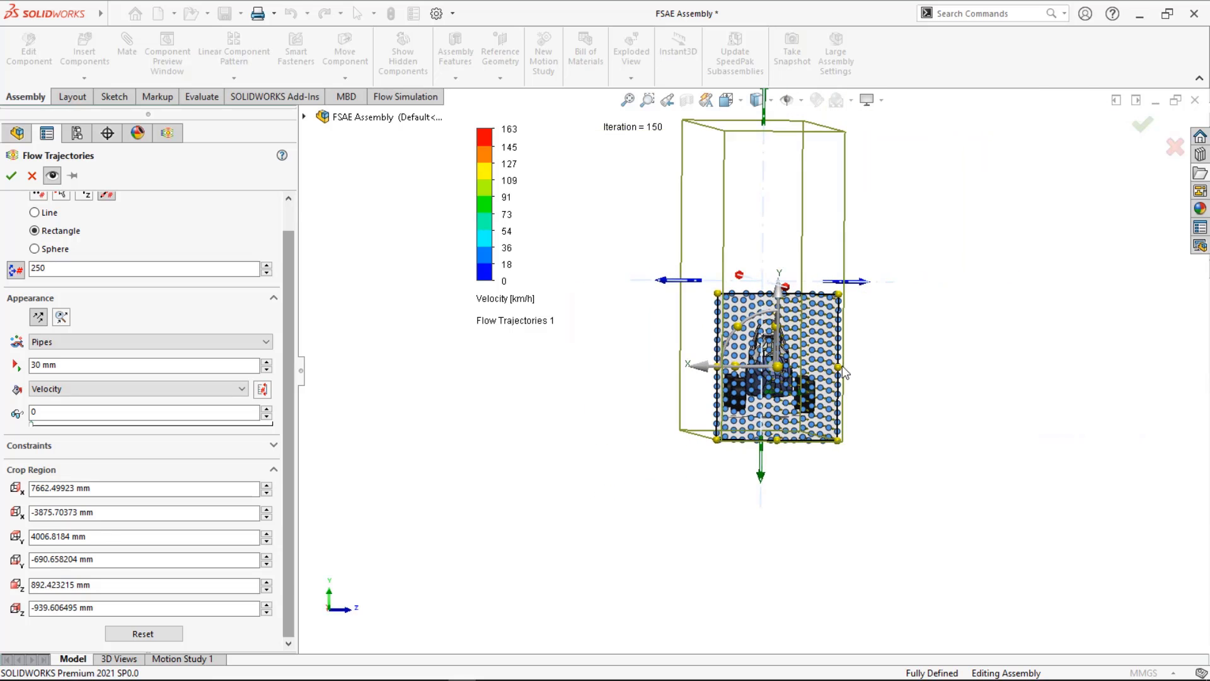
left_click_drag(835, 370, 821, 369)
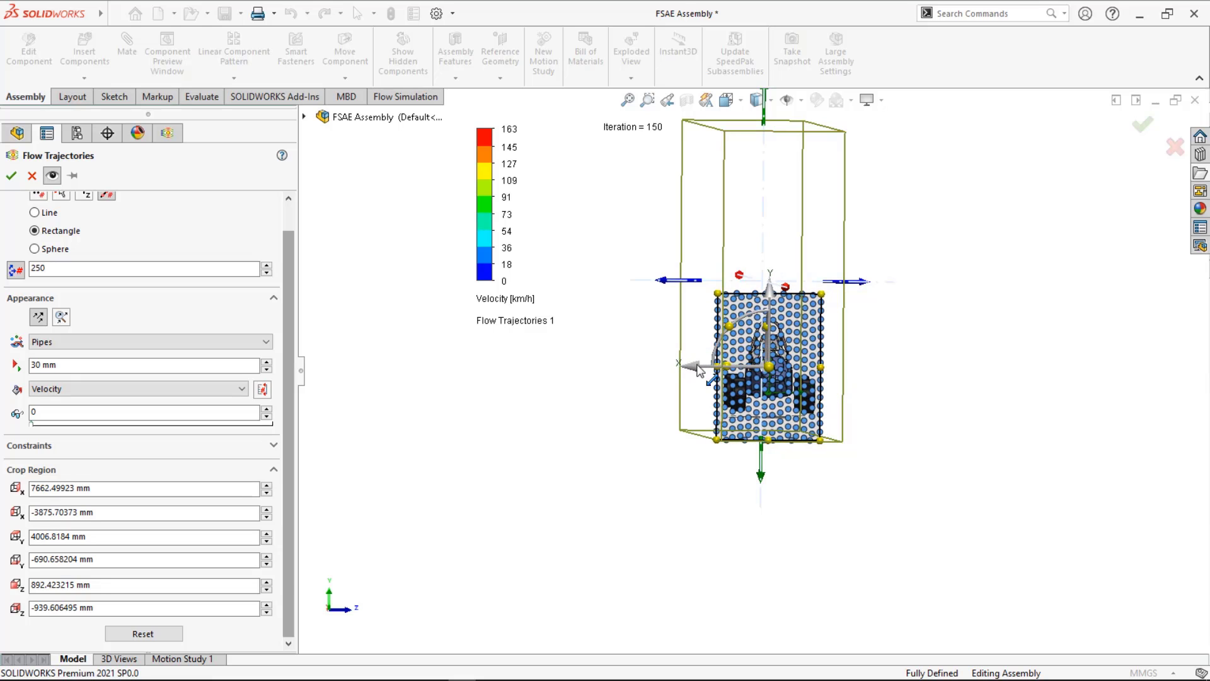
left_click_drag(729, 372, 735, 373)
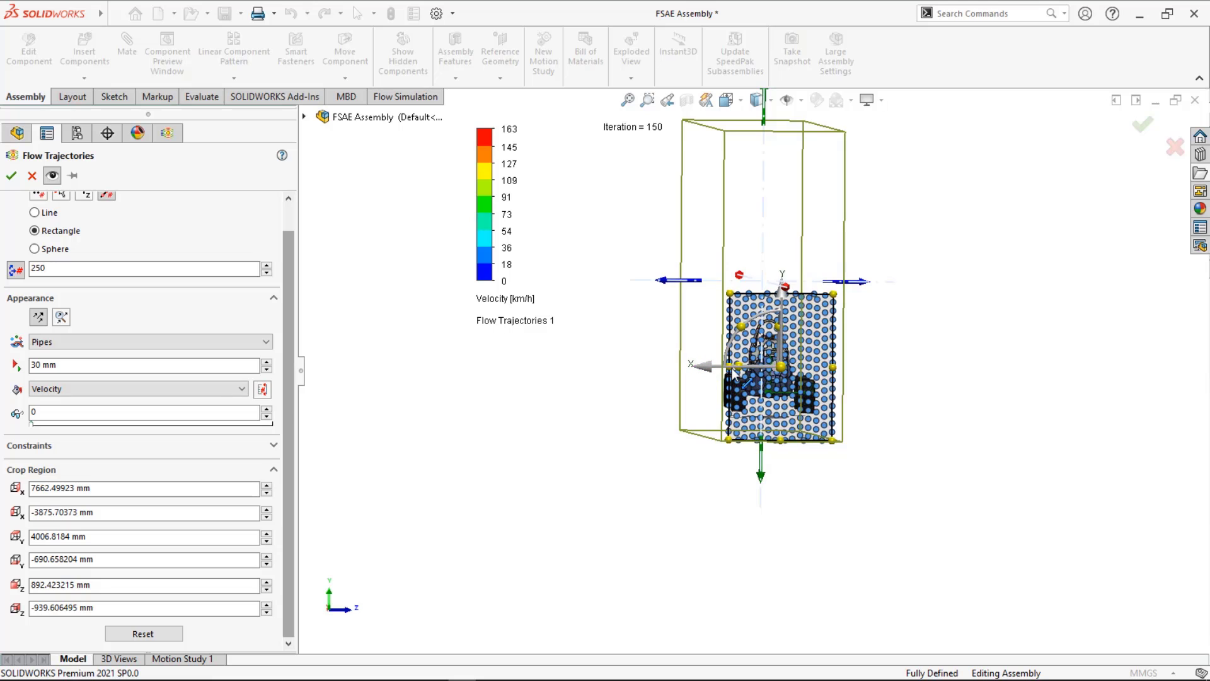
middle_click_drag(729, 459, 710, 403)
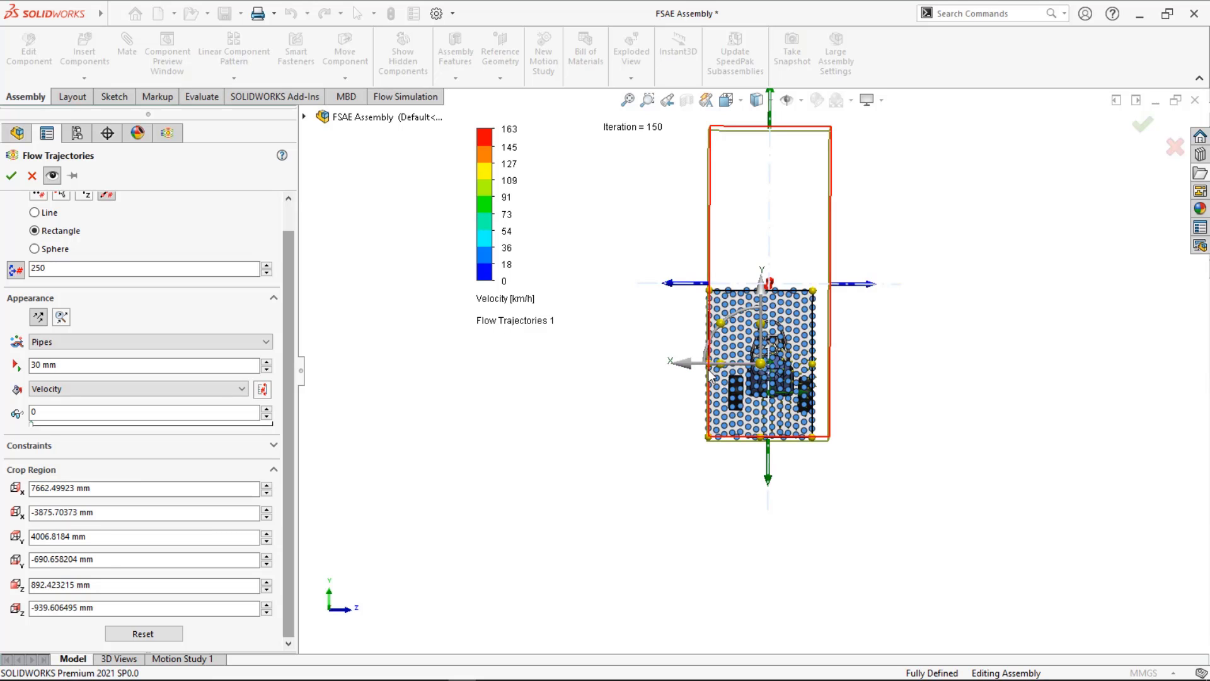
- Pull in the side edge of the starting-point rectangle and centre it across the width of the car
middle_click_drag(703, 391, 998, 340)
scroll(699, 373, "down", 2)
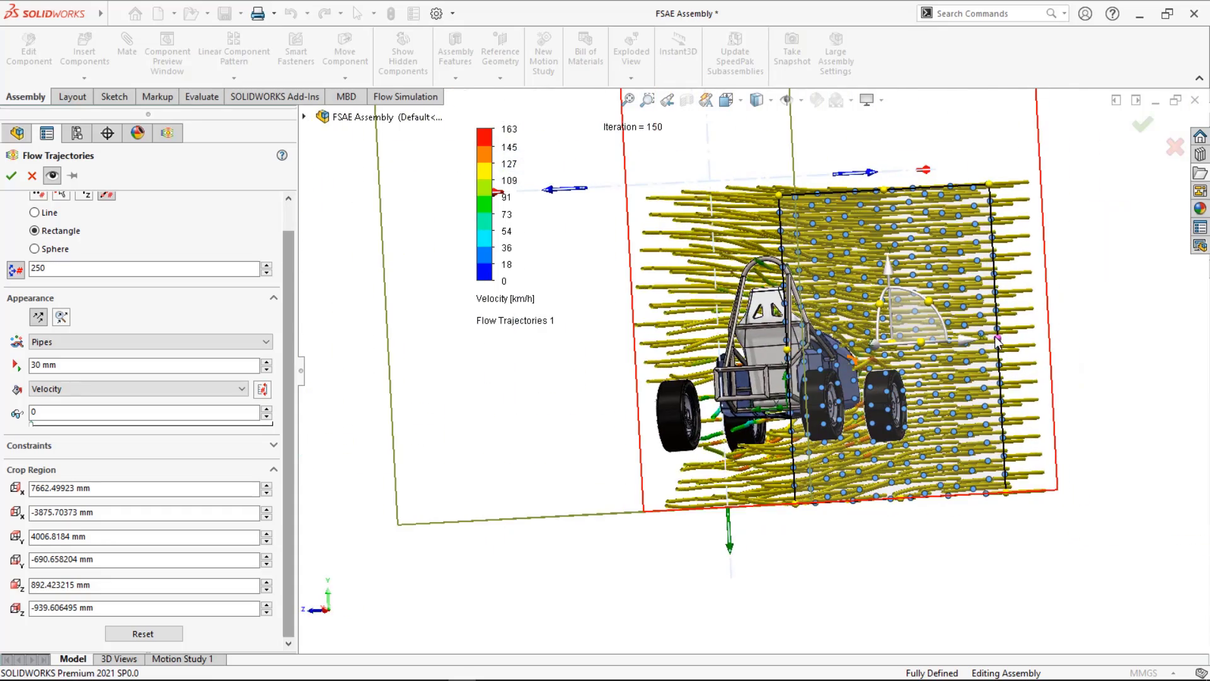
left_click_drag(997, 338, 961, 341)
middle_click_drag(961, 341, 983, 344)
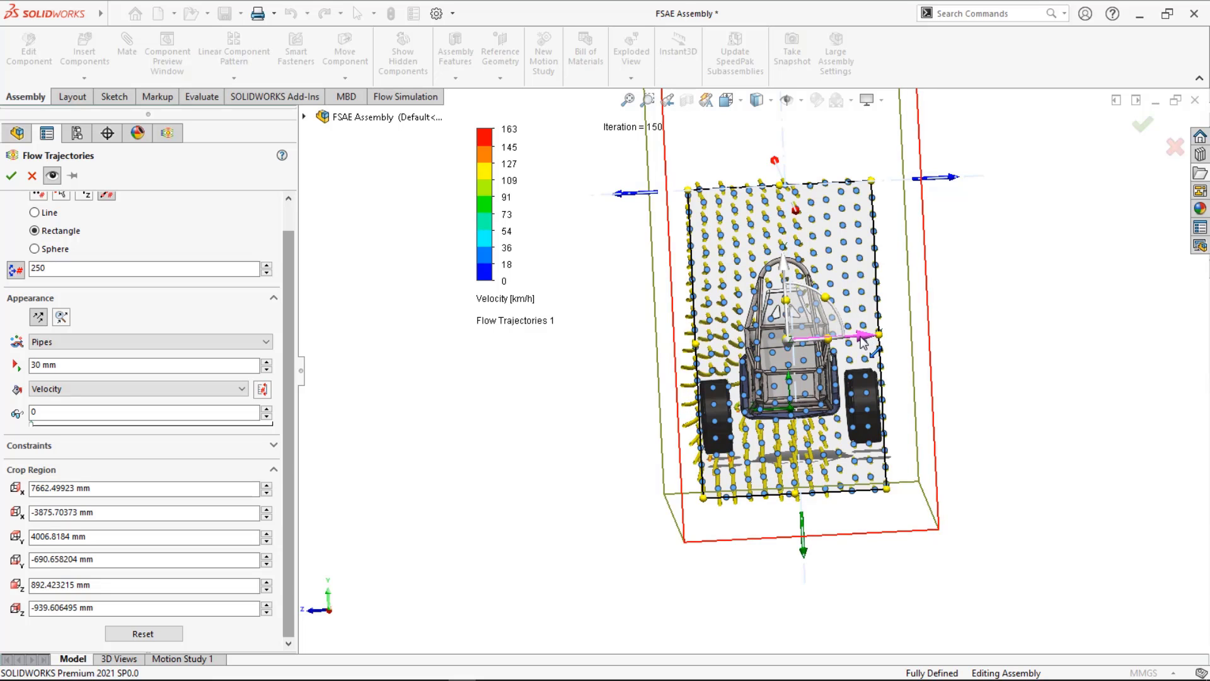
left_click_drag(862, 341, 866, 339)
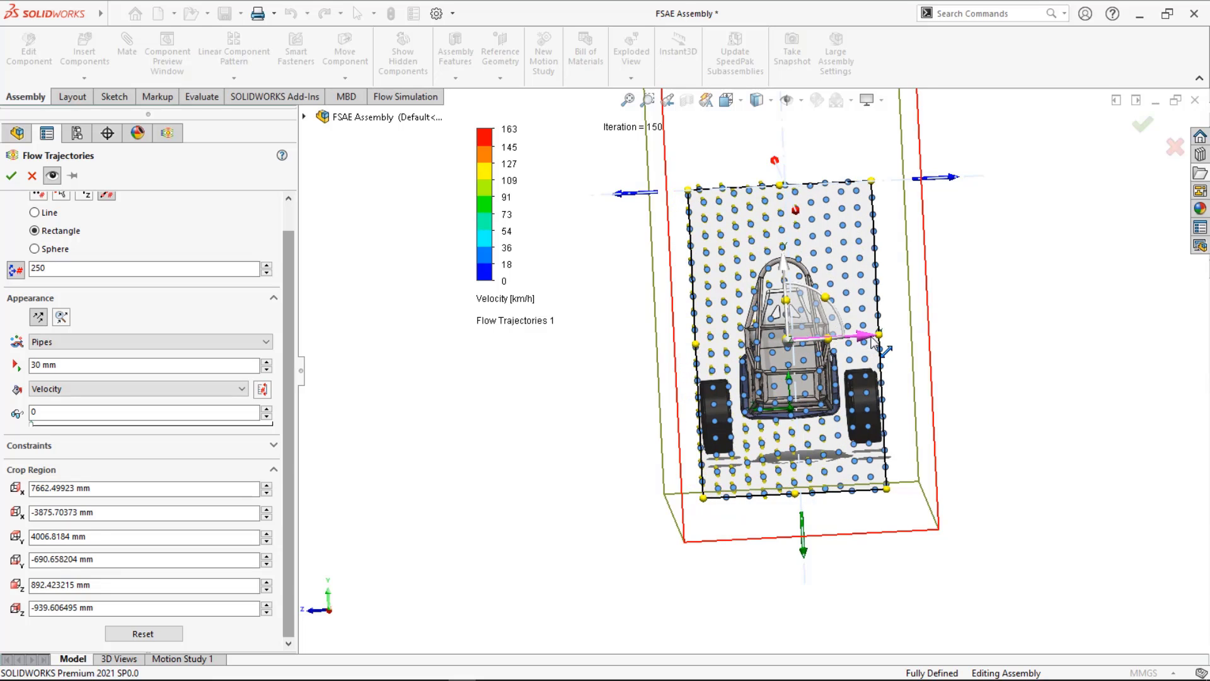
scroll(546, 387, "up", 2)
middle_click_drag(562, 388, 820, 361)
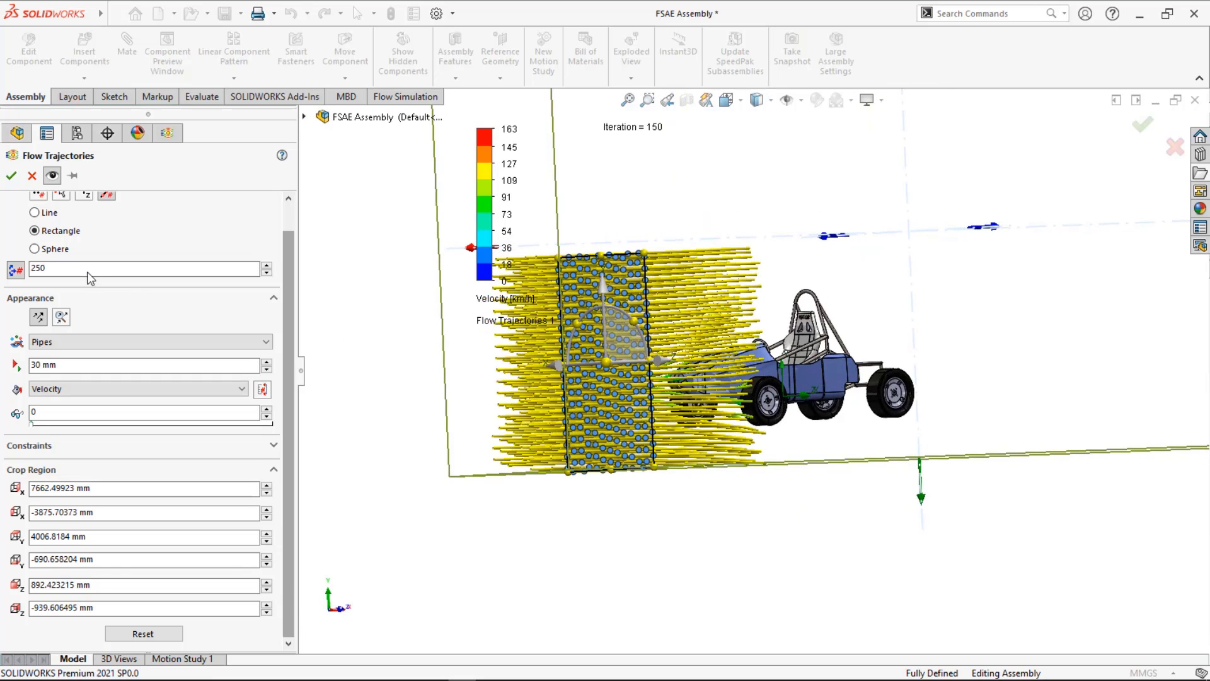
- Set the number of trajectory starting points to 50 and examine the flow lines around the car
left_click_drag(50, 268, 21, 271)
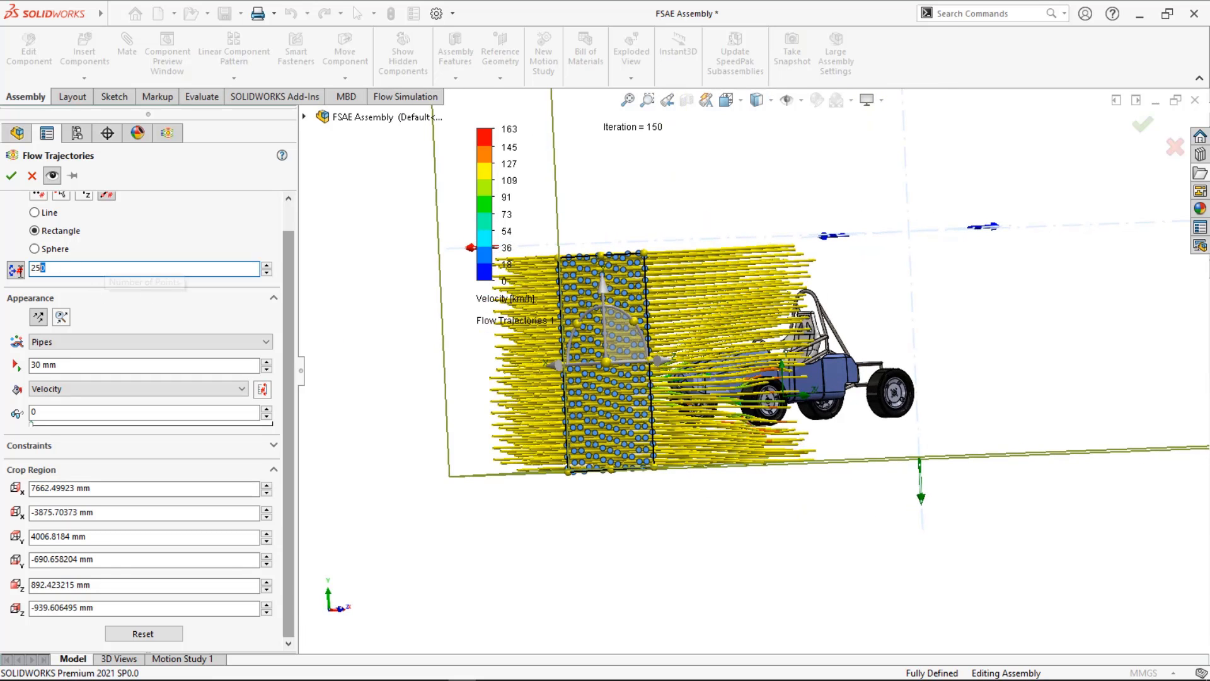
type("50")
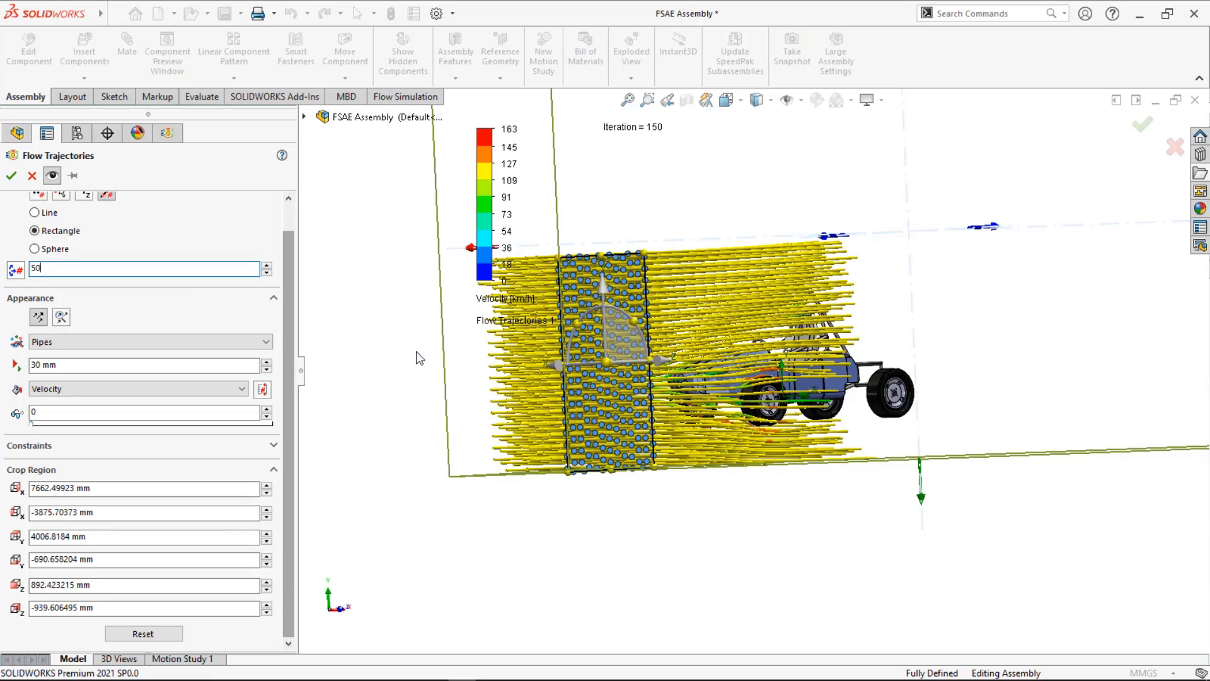
key("Return")
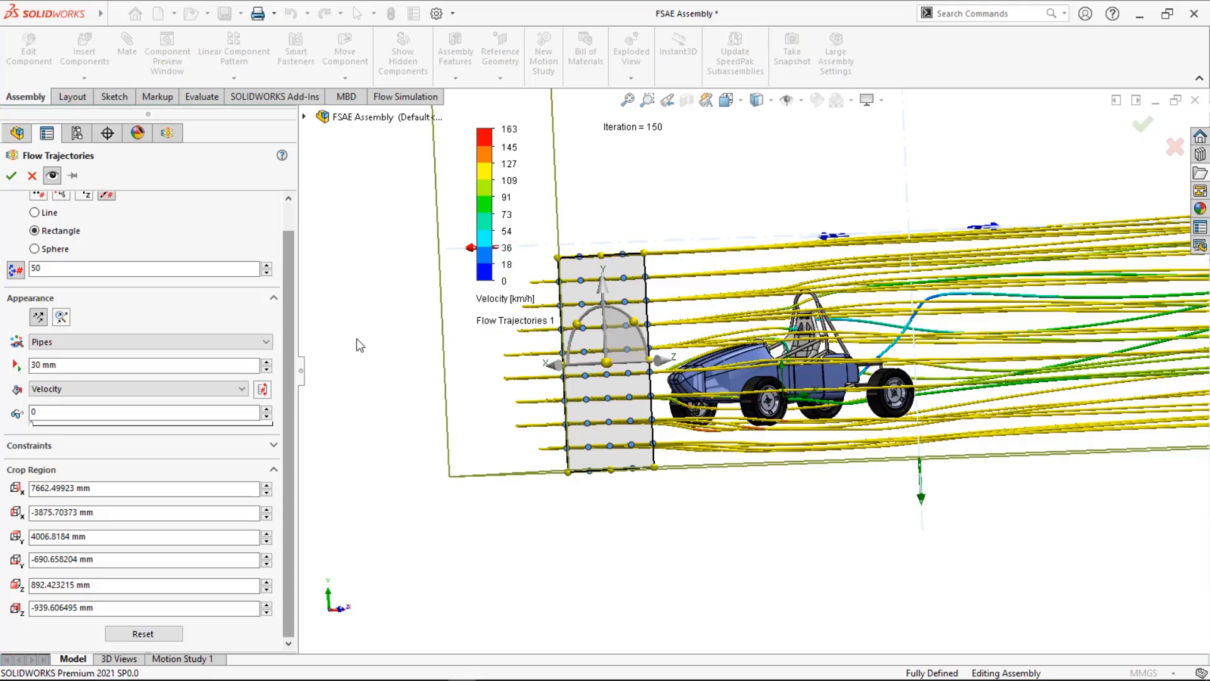
scroll(535, 456, "up", 3)
middle_click_drag(758, 509, 776, 564)
scroll(818, 301, "down", 2)
scroll(698, 457, "down", 3)
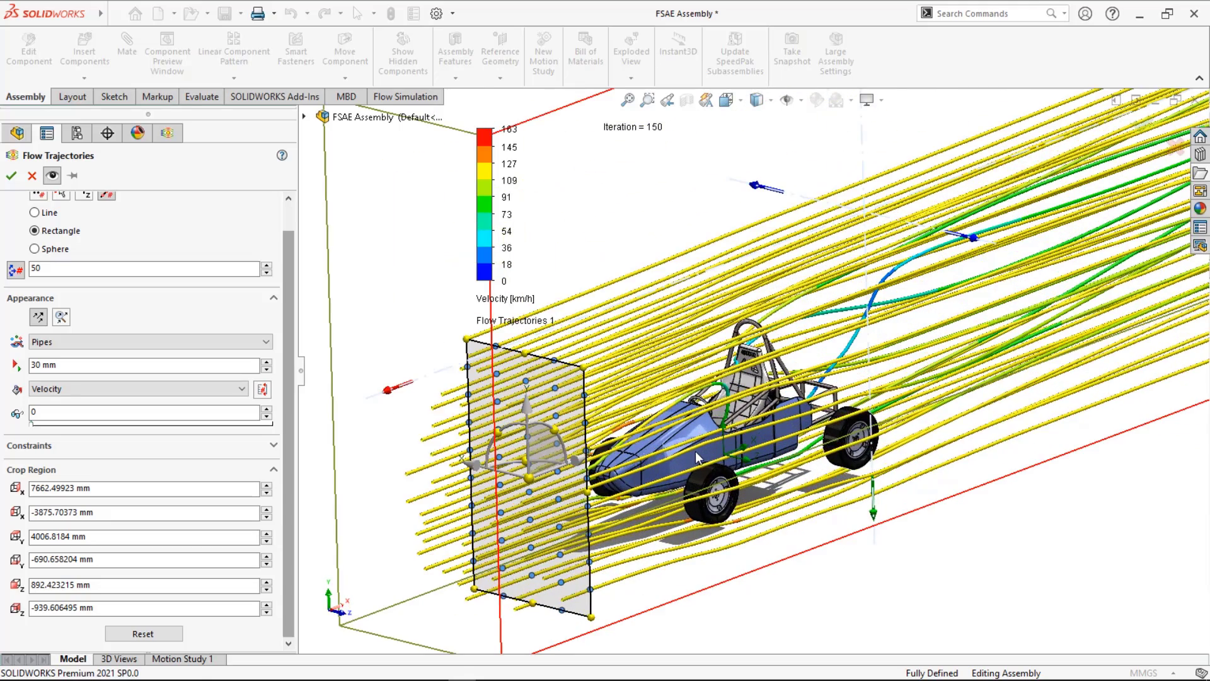
- Accept the flow trajectories plot and play the animation of Flow Trajectories 1
scroll(694, 452, "up", 2)
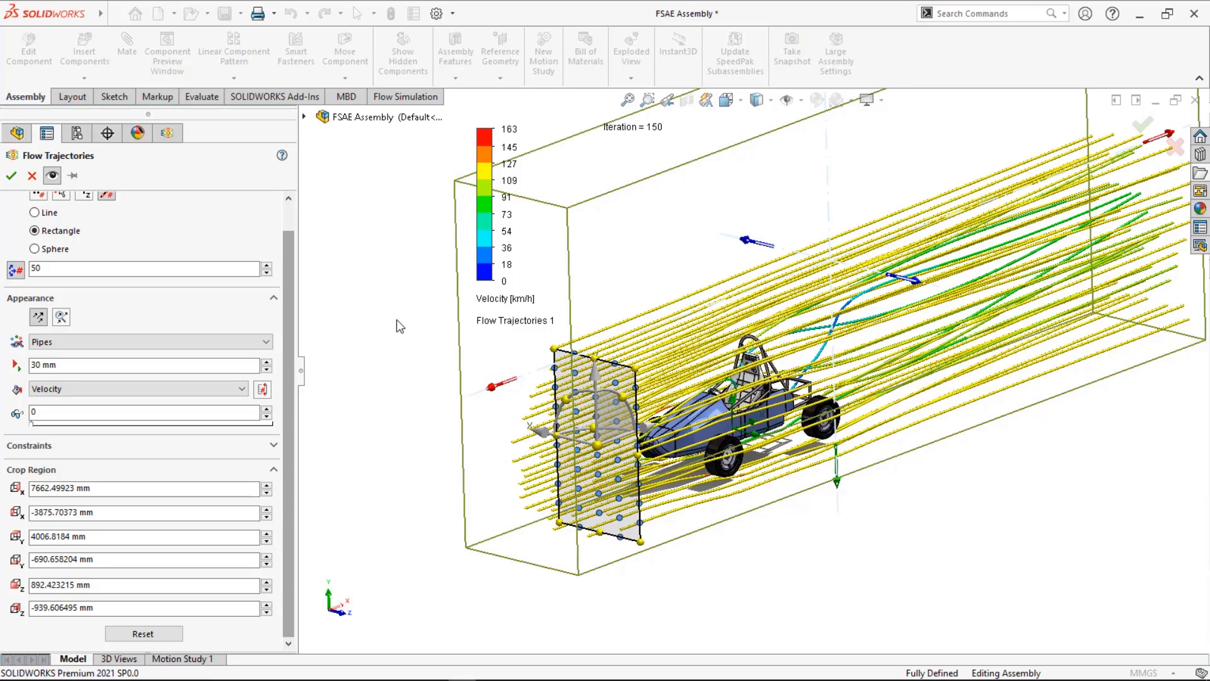
left_click(10, 177)
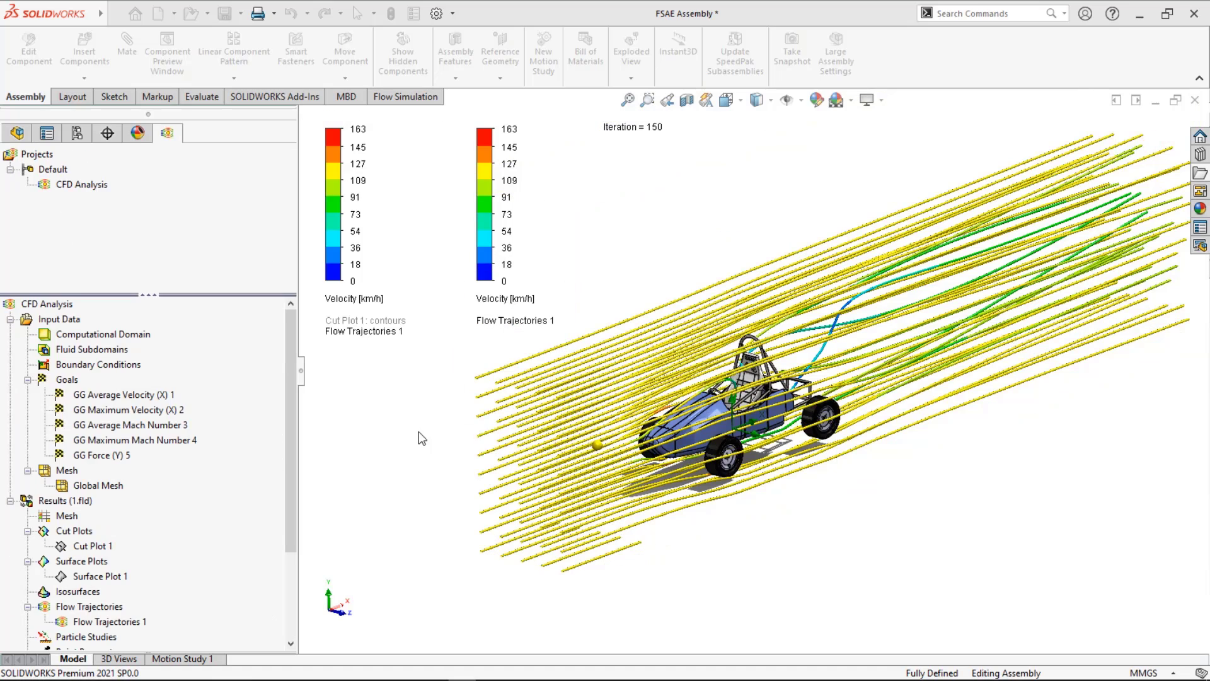
scroll(72, 604, "down", 2)
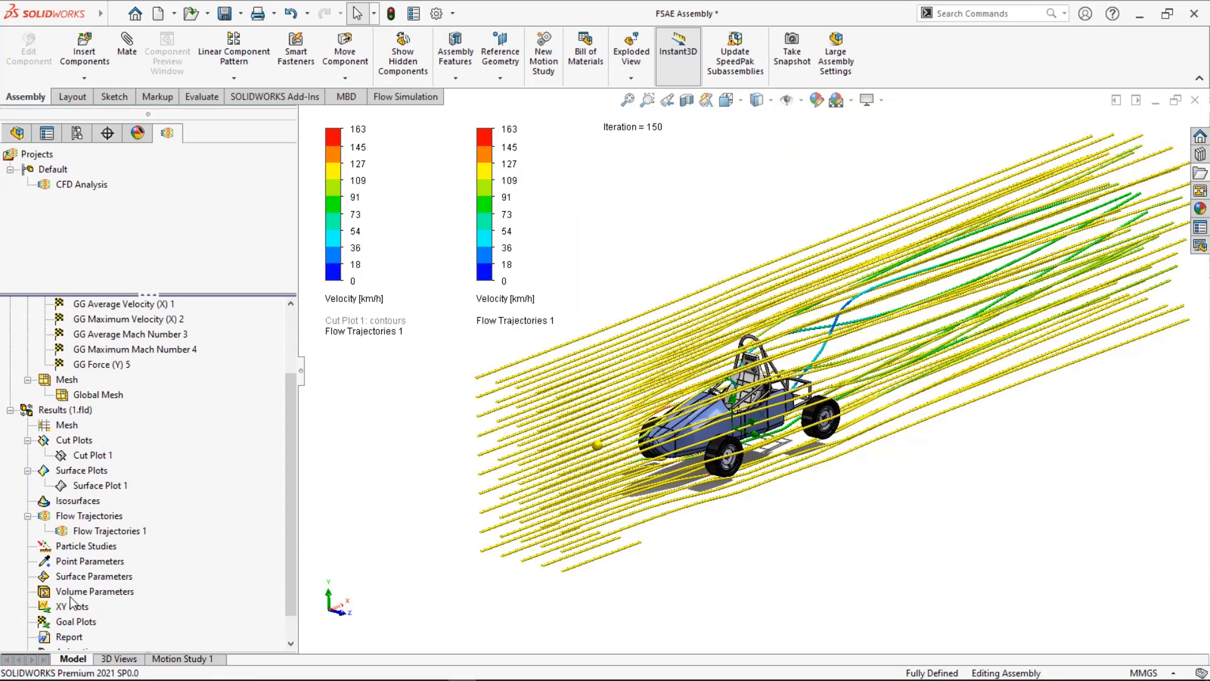
right_click(87, 533)
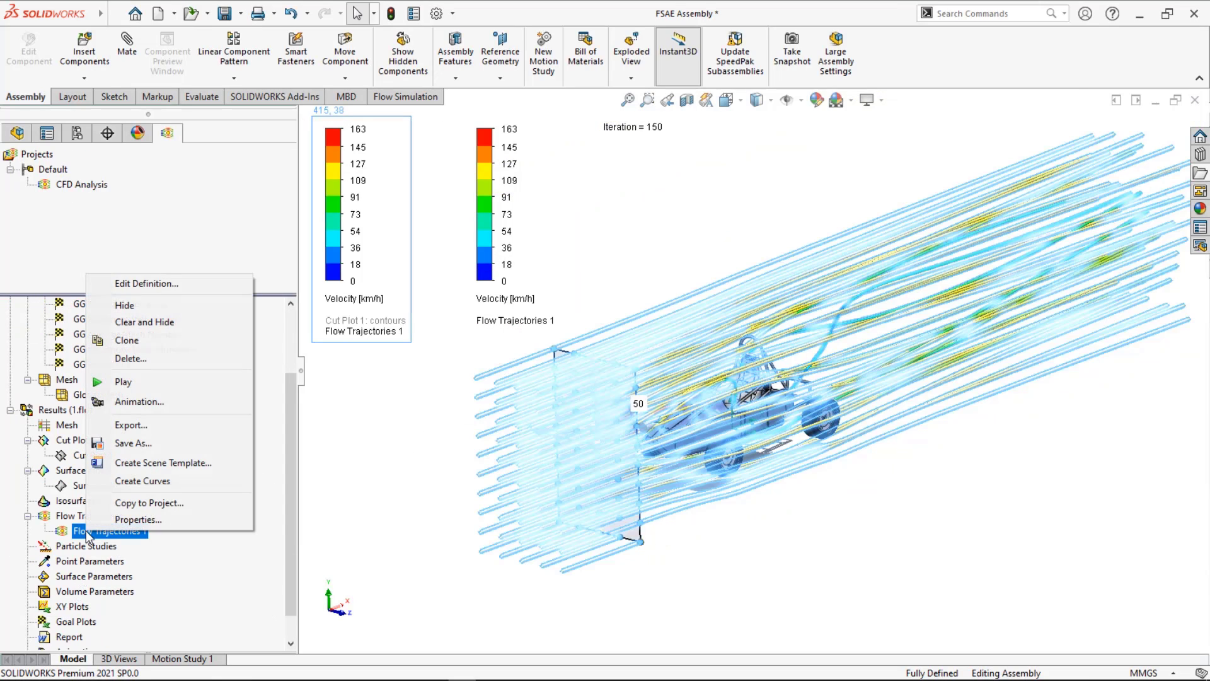
left_click(119, 381)
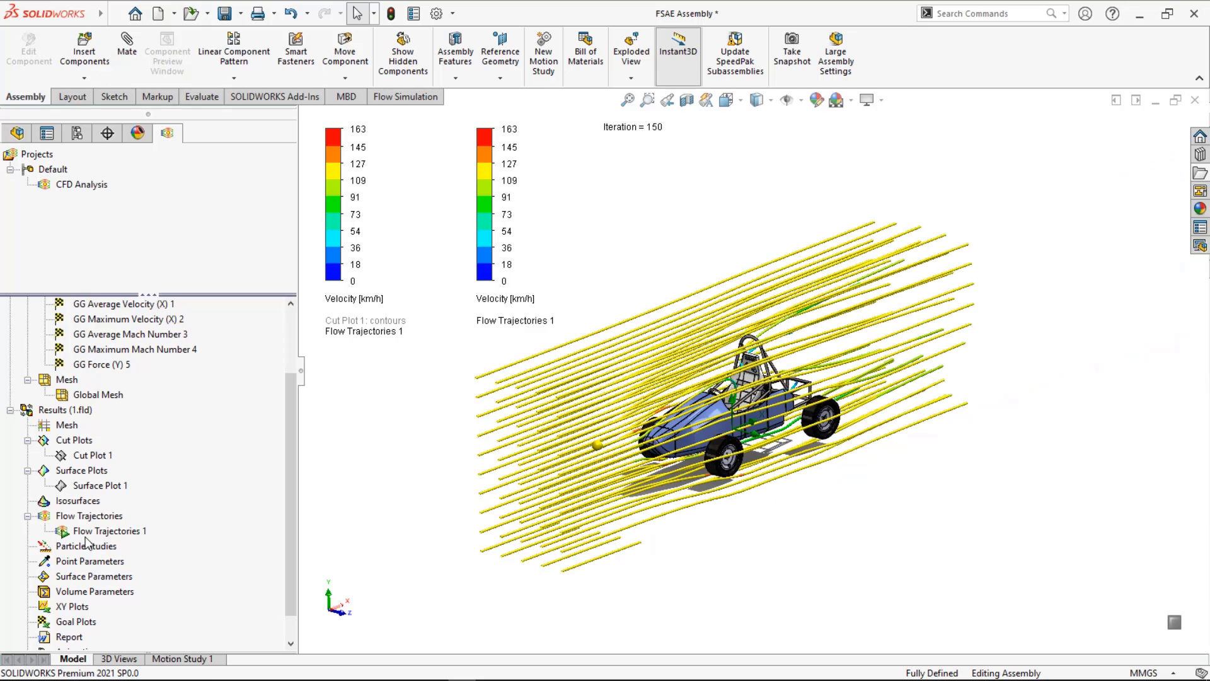
- Edit Flow Trajectories 1 to draw the trajectories as arrows and preview them around the car
right_click(89, 530)
left_click(131, 294)
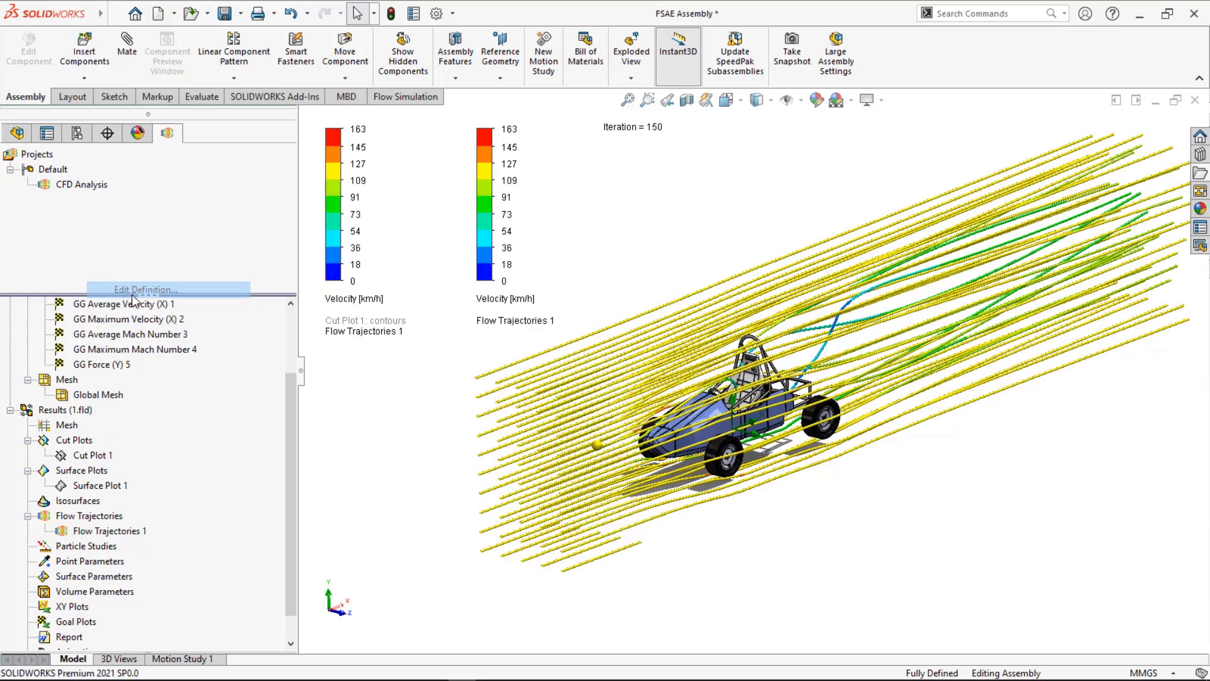
left_click(86, 373)
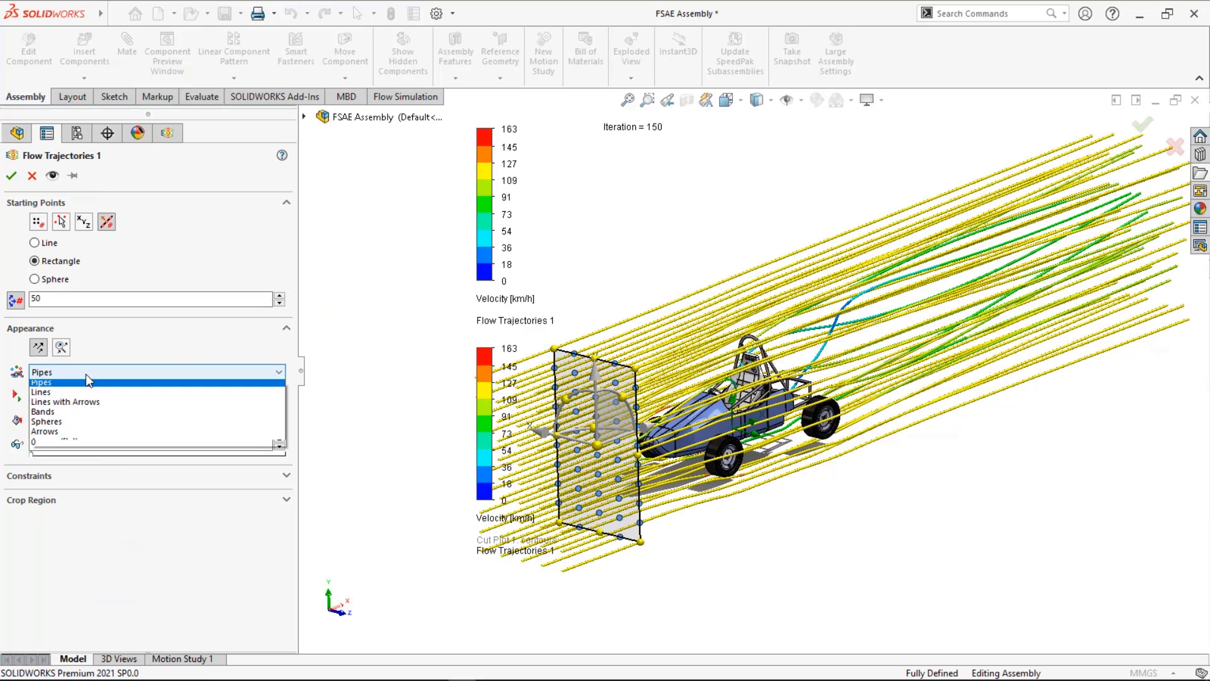
left_click(90, 433)
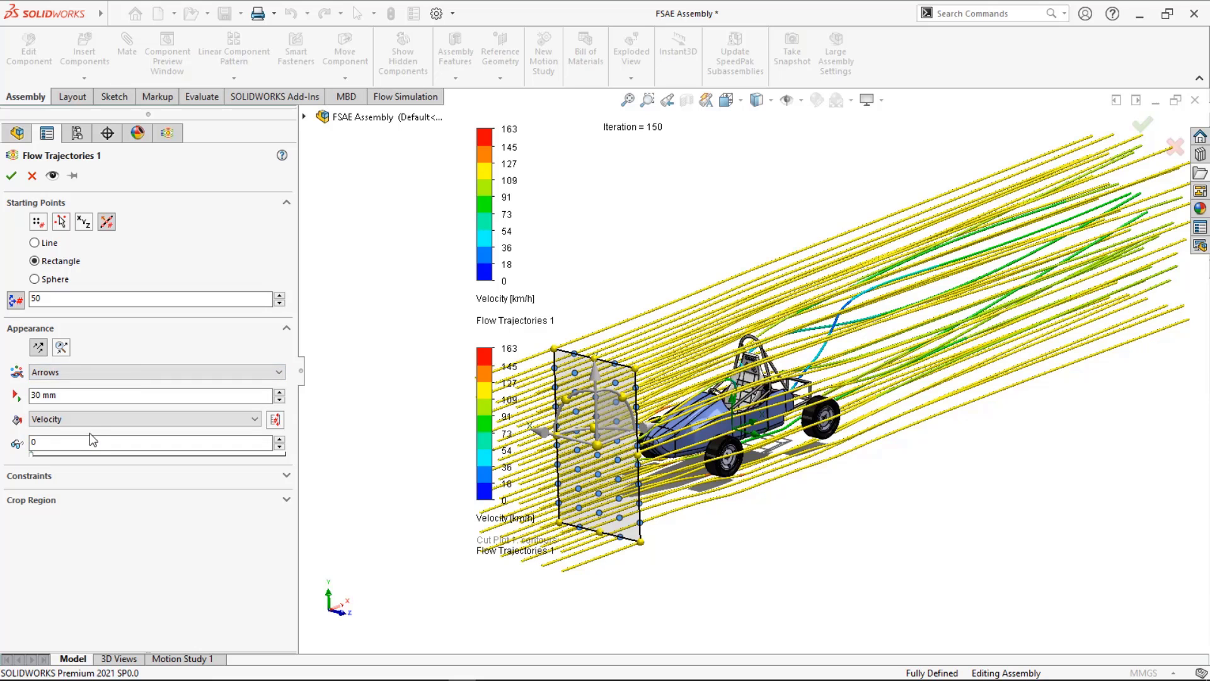
left_click(52, 179)
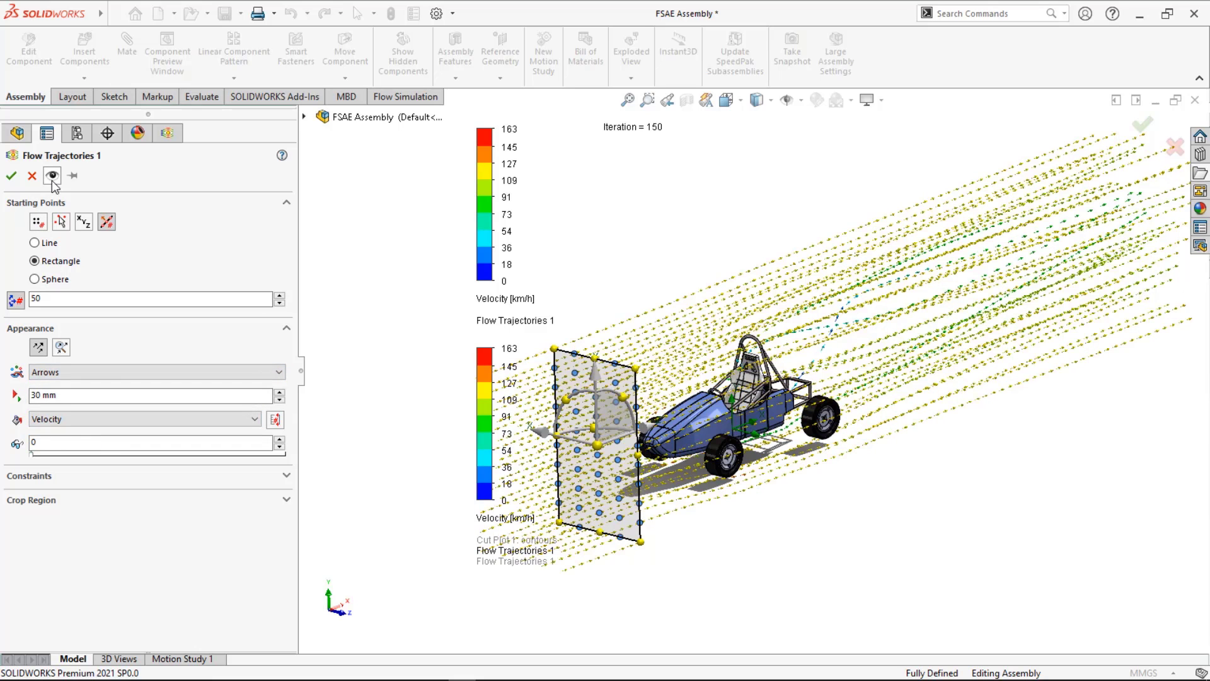
middle_click_drag(854, 403, 668, 473)
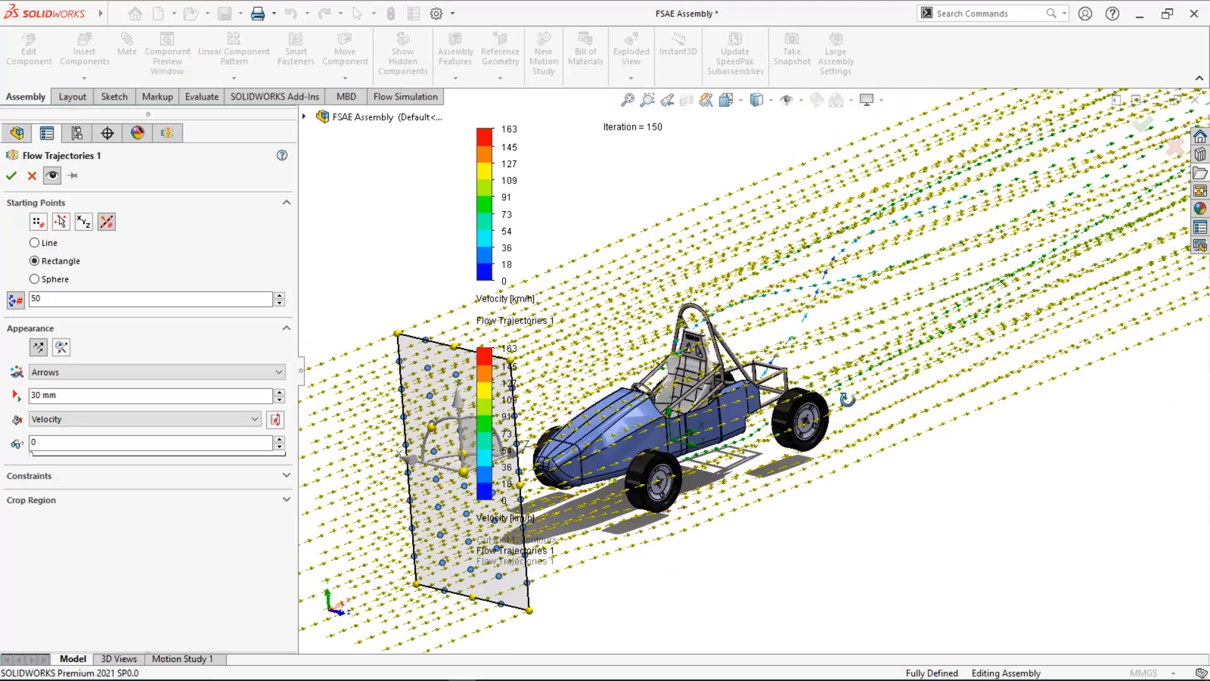
scroll(648, 480, "down", 2)
scroll(648, 481, "up", 3)
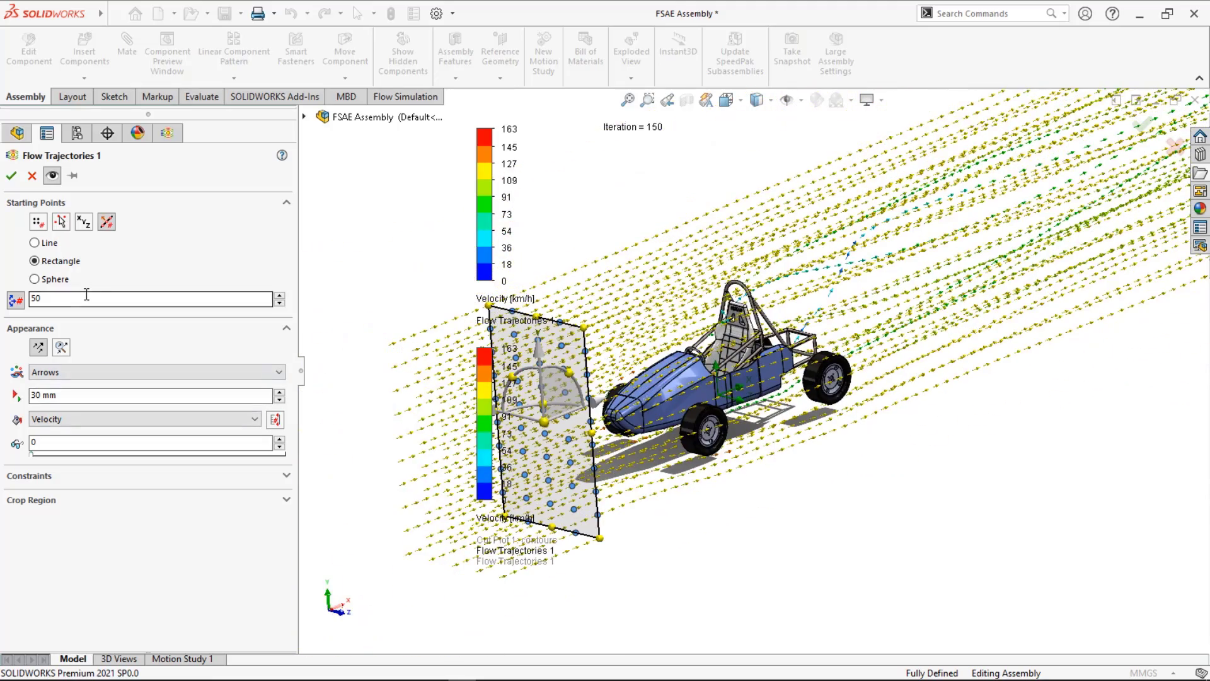
- Set the number of starting points to 250, try dynamic trajectories, return to static trajectories and accept the plot
left_click_drag(87, 297, 2, 312)
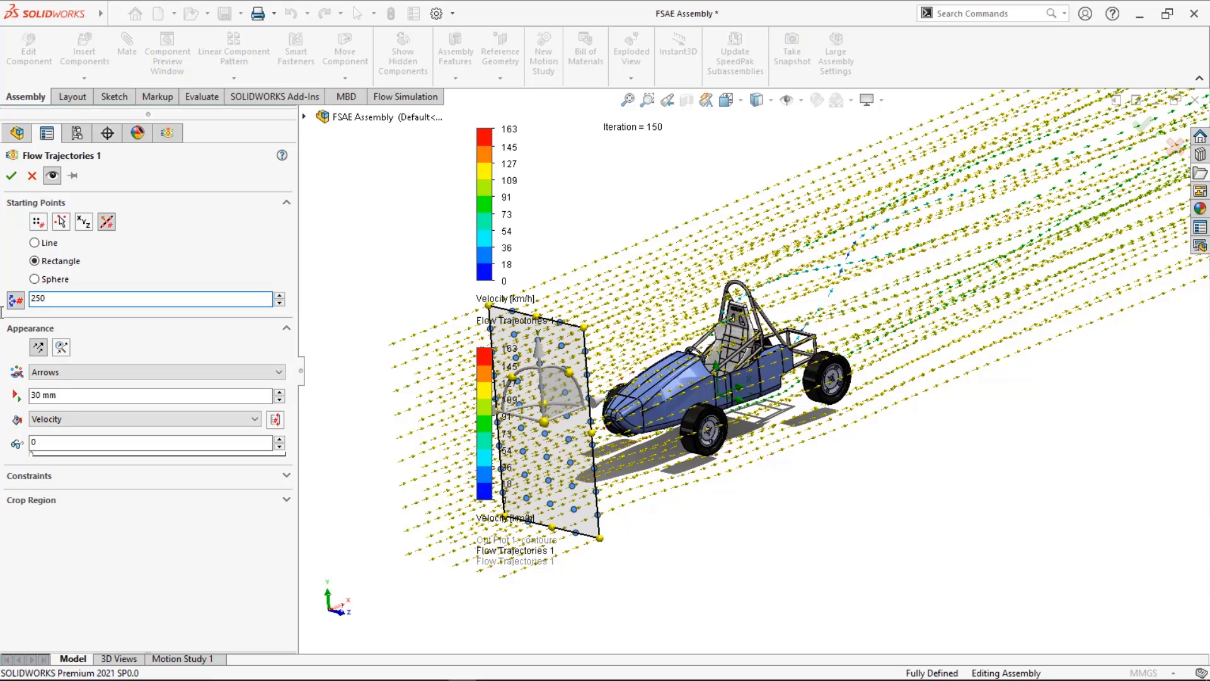
left_click(65, 347)
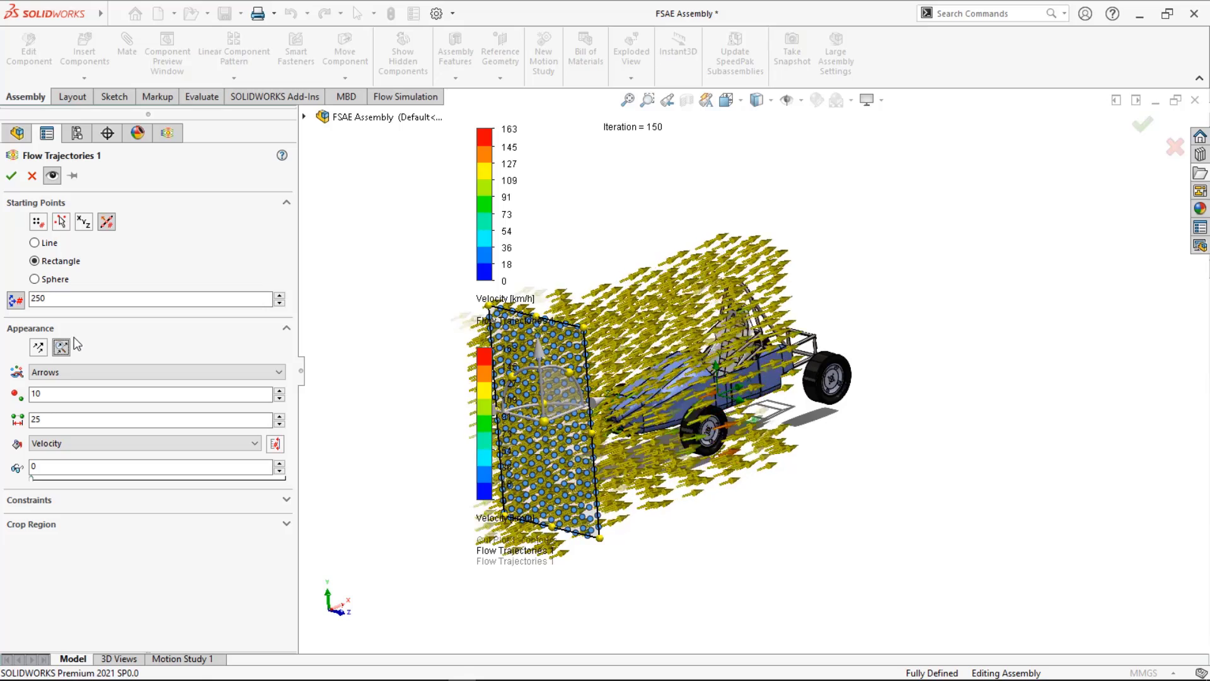
left_click(40, 347)
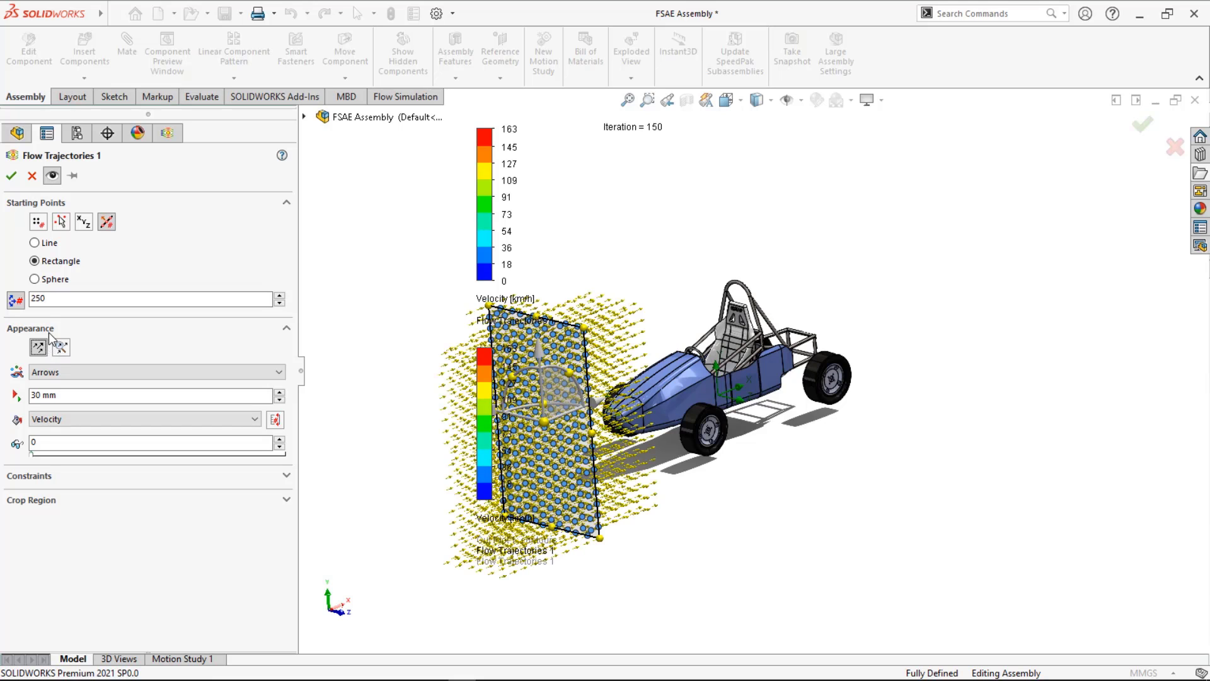
left_click(11, 175)
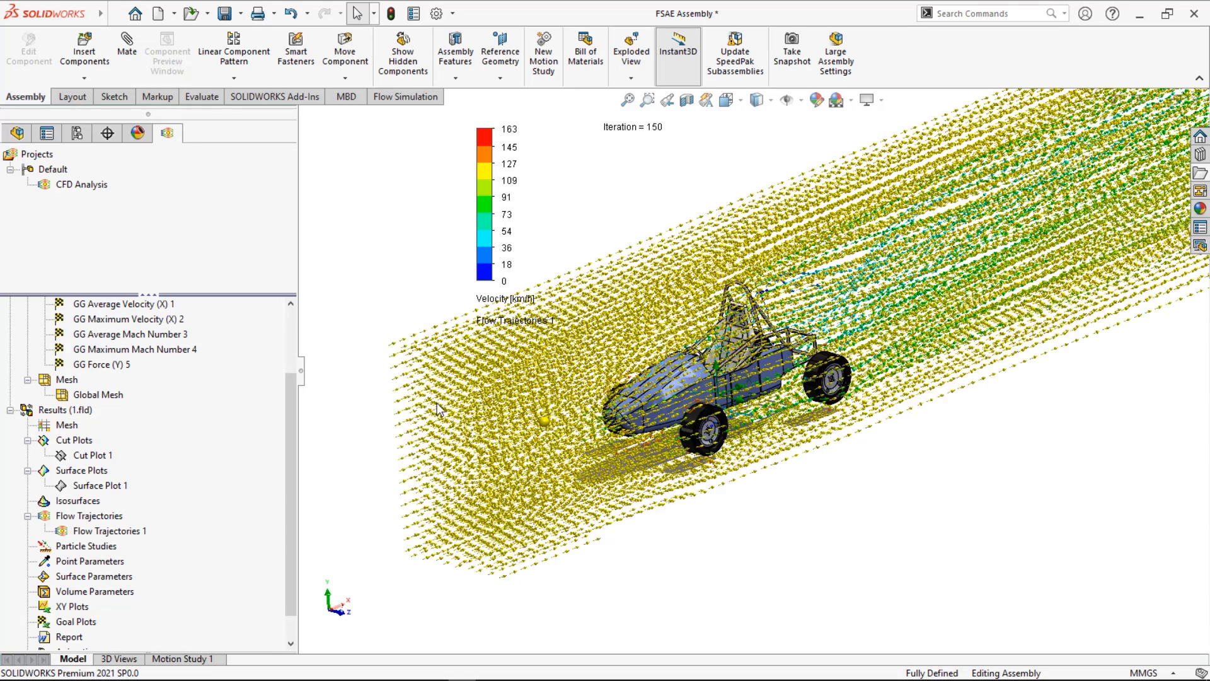
- Play the animation of the Flow Trajectories 1 arrows with the whole flow field in view
key("f")
scroll(713, 170, "down", 2)
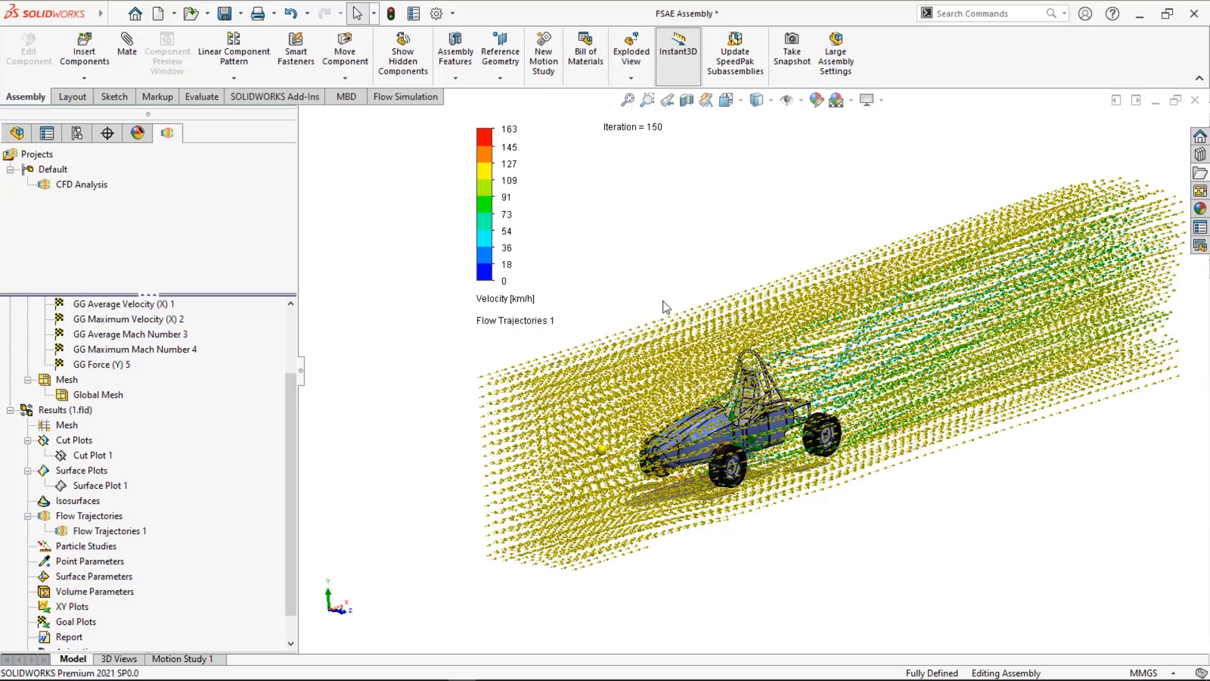
right_click(82, 532)
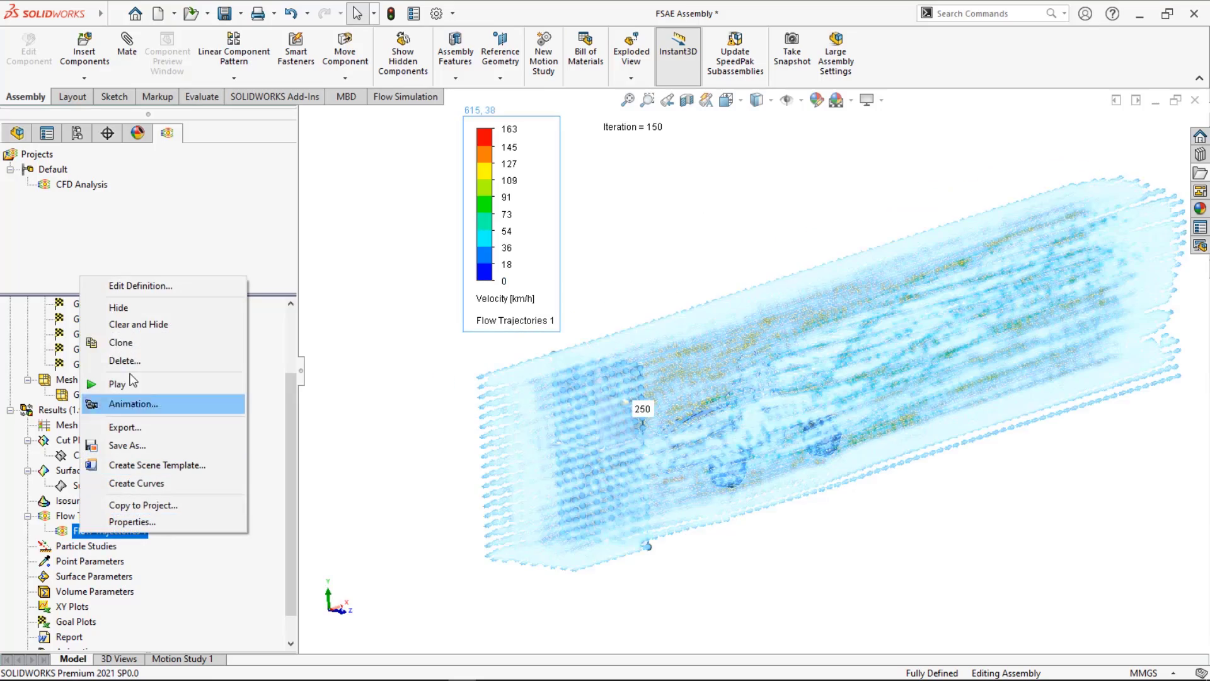
left_click(130, 385)
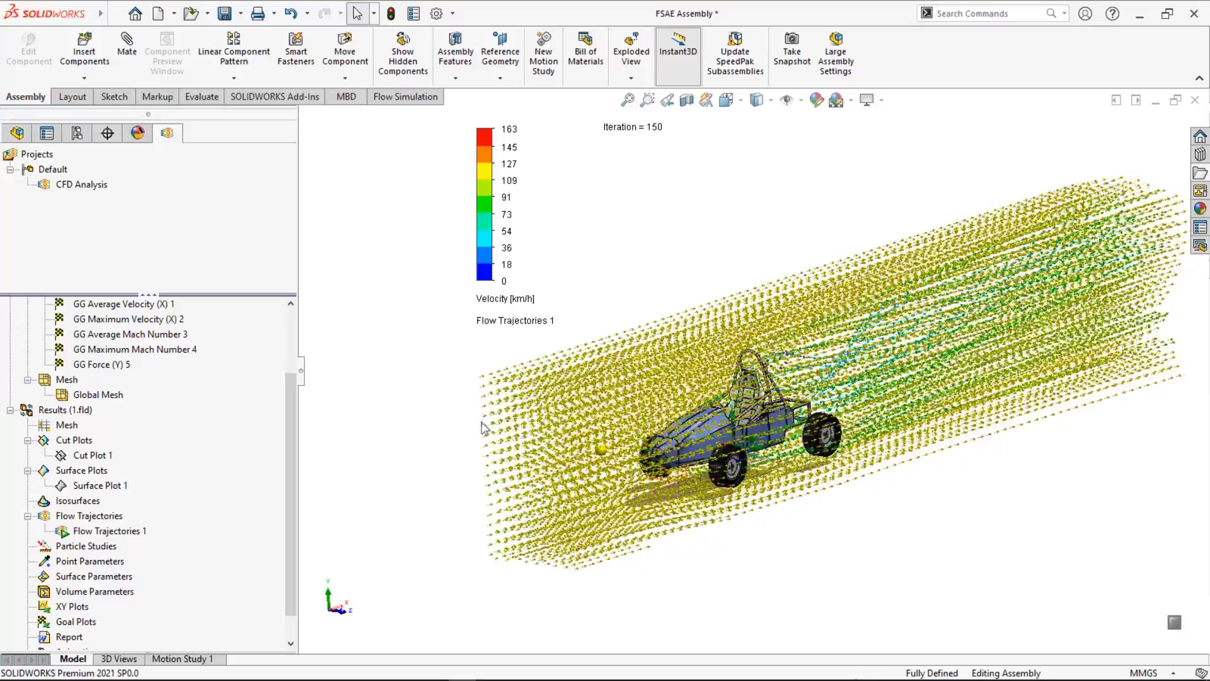
scroll(889, 371, "down", 2)
scroll(820, 375, "up", 2)
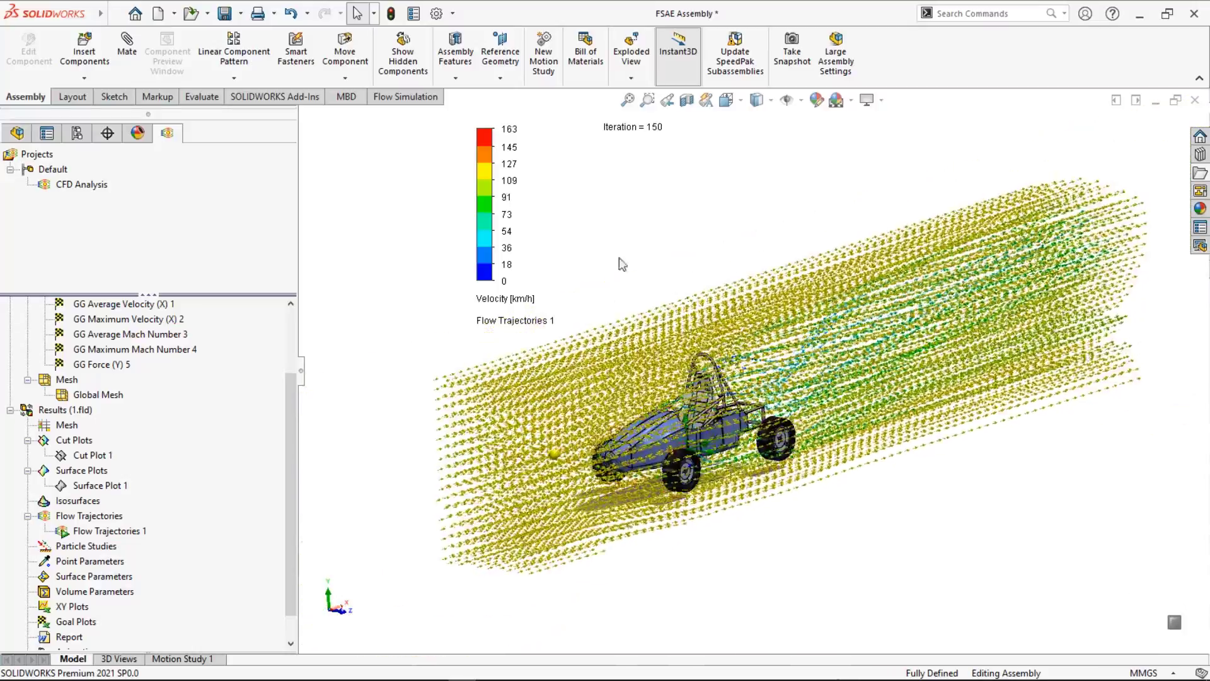
- Move the velocity legend clear of the trajectories and examine the animated arrows from the front and at an angle
left_click_drag(461, 205, 305, 205)
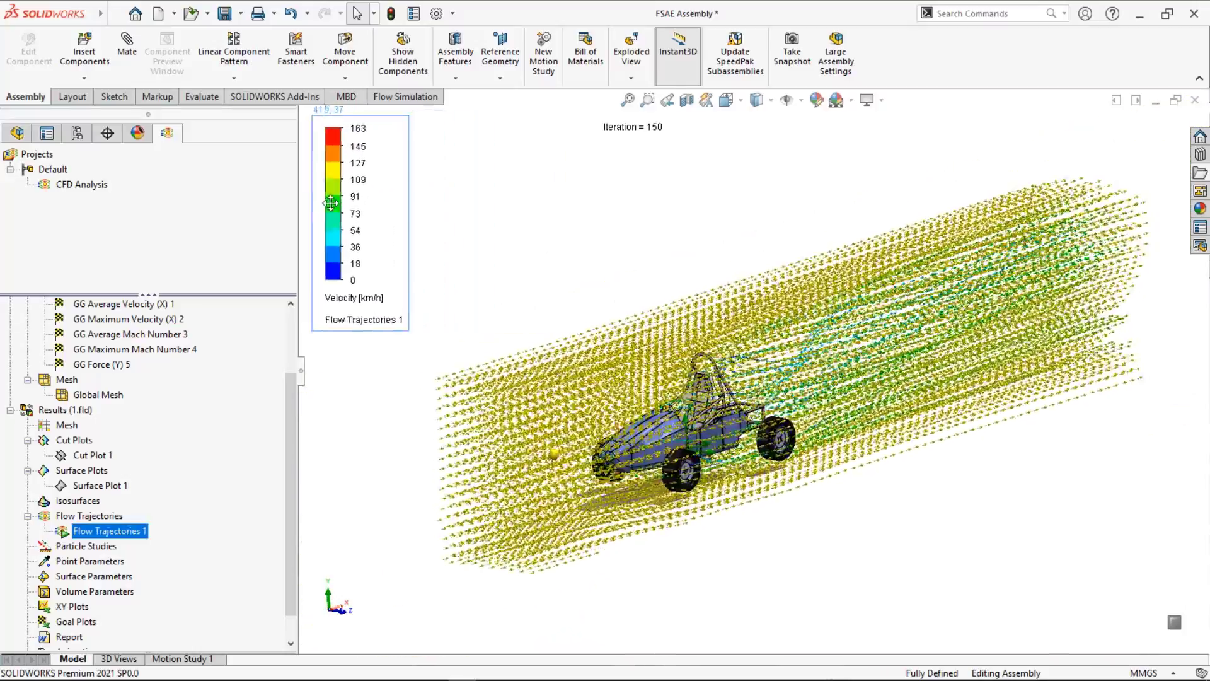
scroll(589, 246, "down", 1)
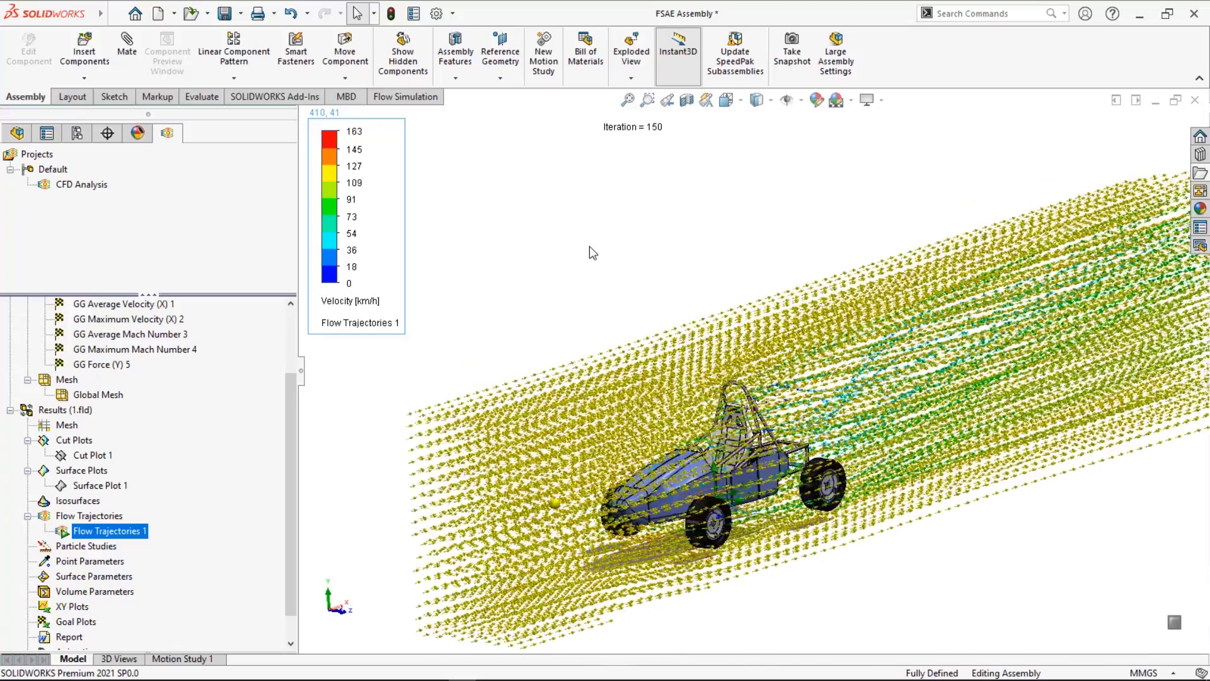
middle_click_drag(949, 621, 1022, 586)
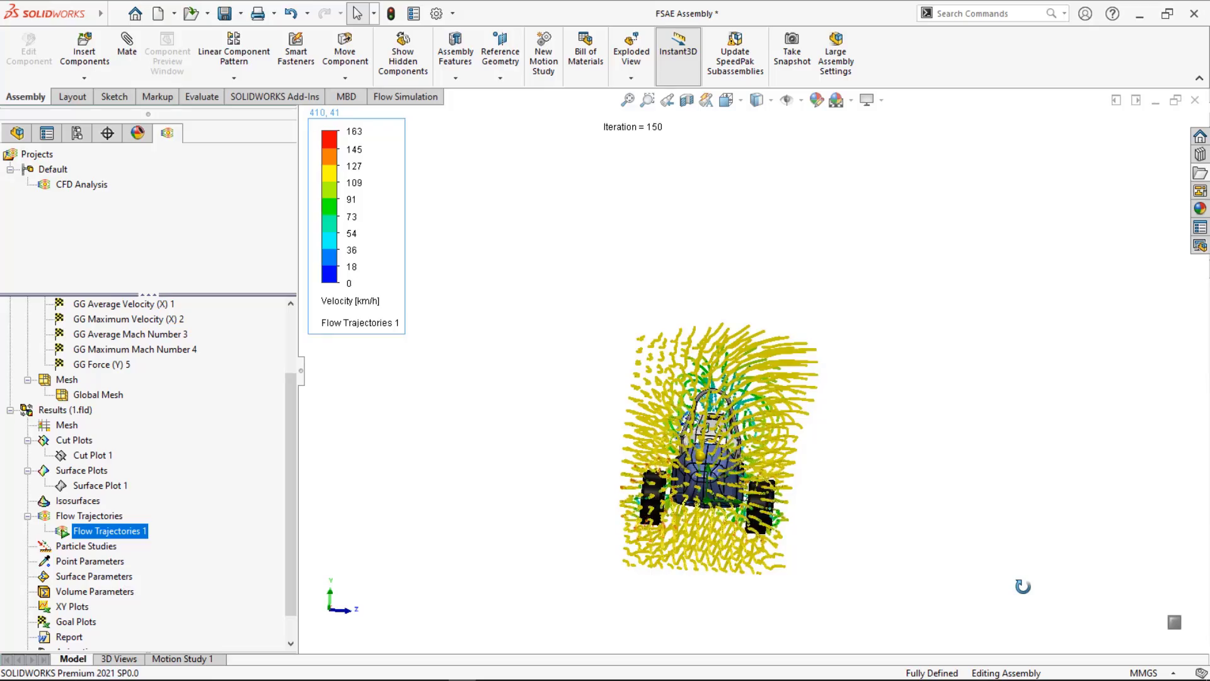
middle_click_drag(1028, 579, 833, 431)
scroll(781, 575, "up", 3)
scroll(769, 618, "down", 3)
scroll(832, 429, "up", 3)
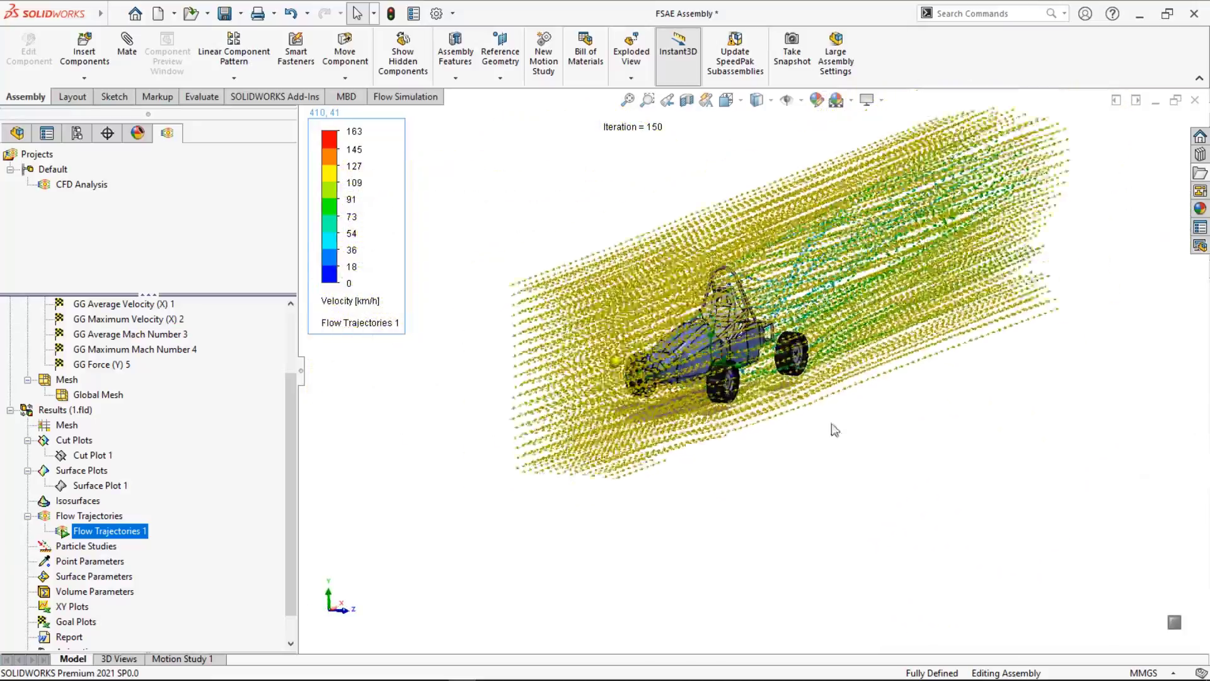
scroll(715, 278, "down", 3)
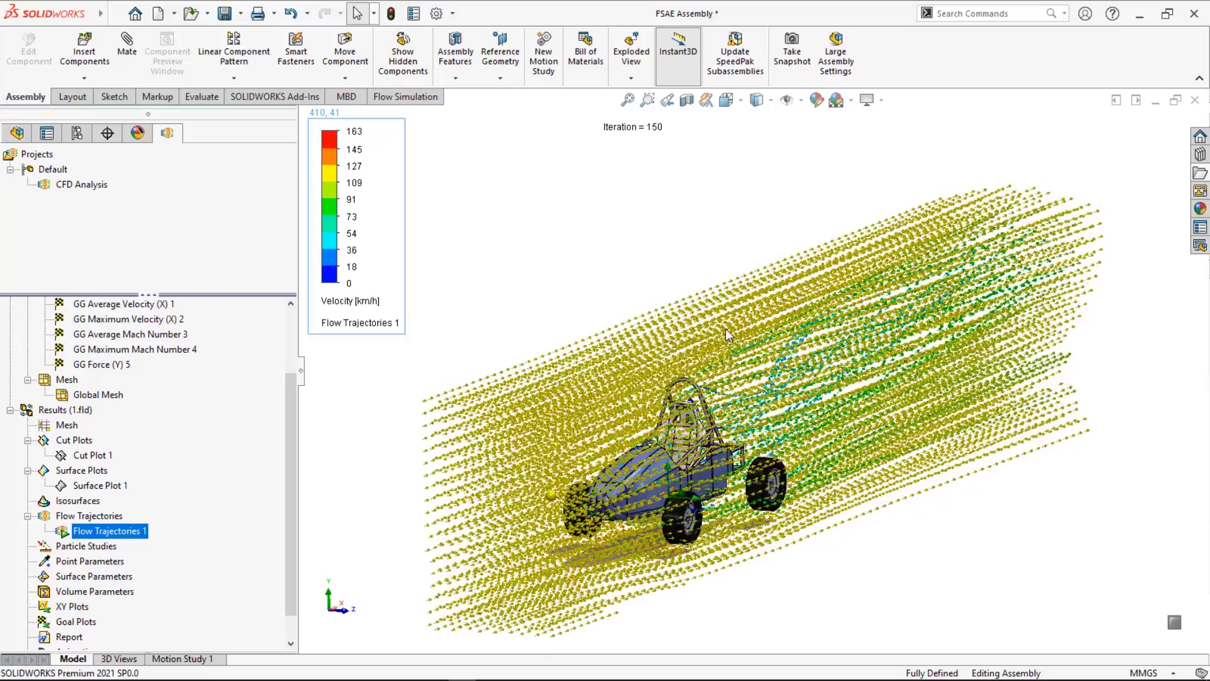
- Edit Flow Trajectories 1 and make its arrows more transparent, previewing 0.584 before raising the transparency to 0.719
right_click(106, 530)
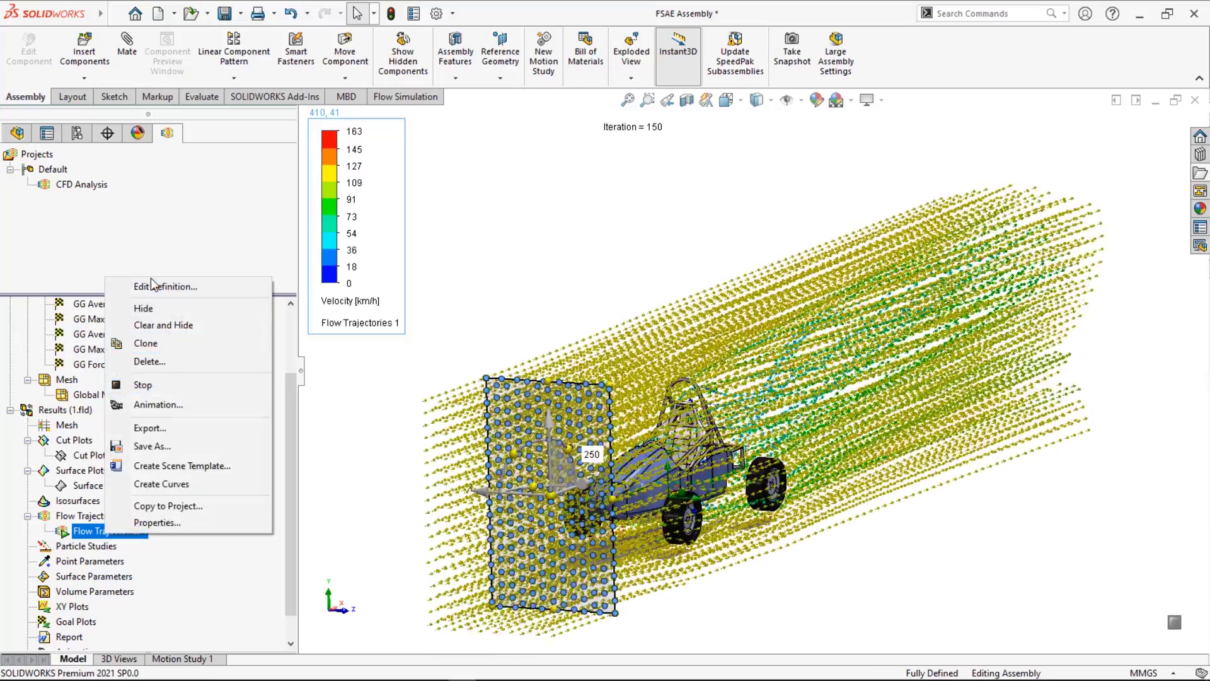
left_click(150, 285)
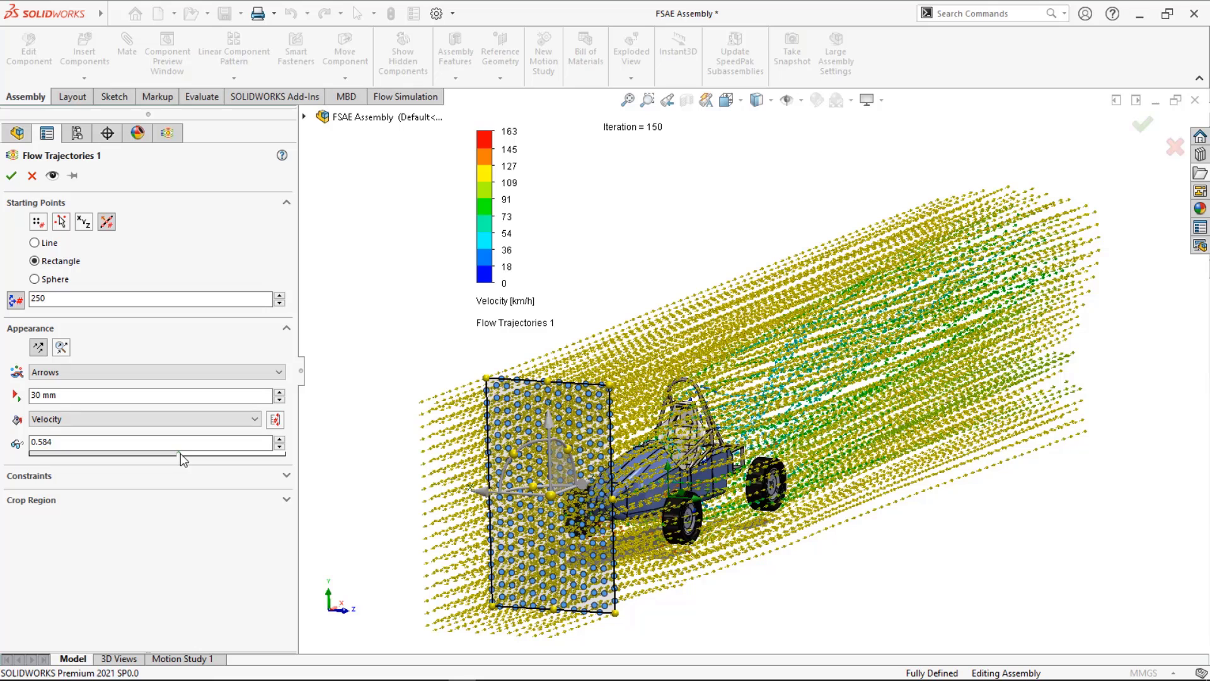
left_click(51, 179)
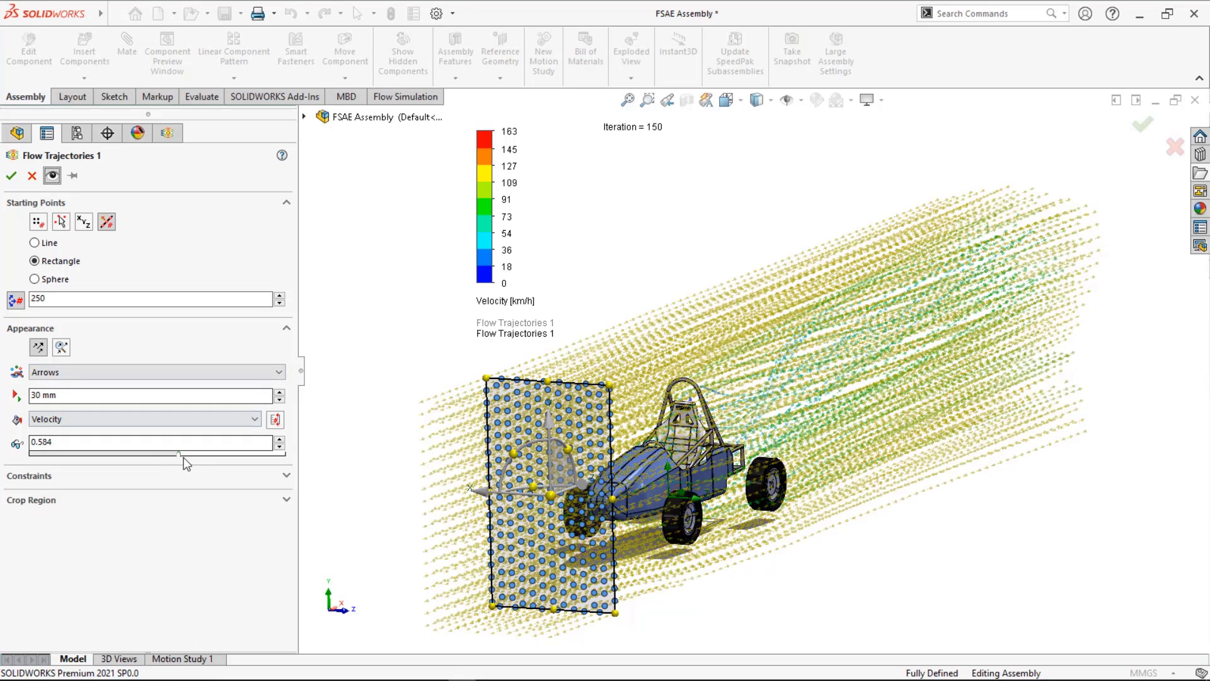
left_click_drag(180, 454, 213, 454)
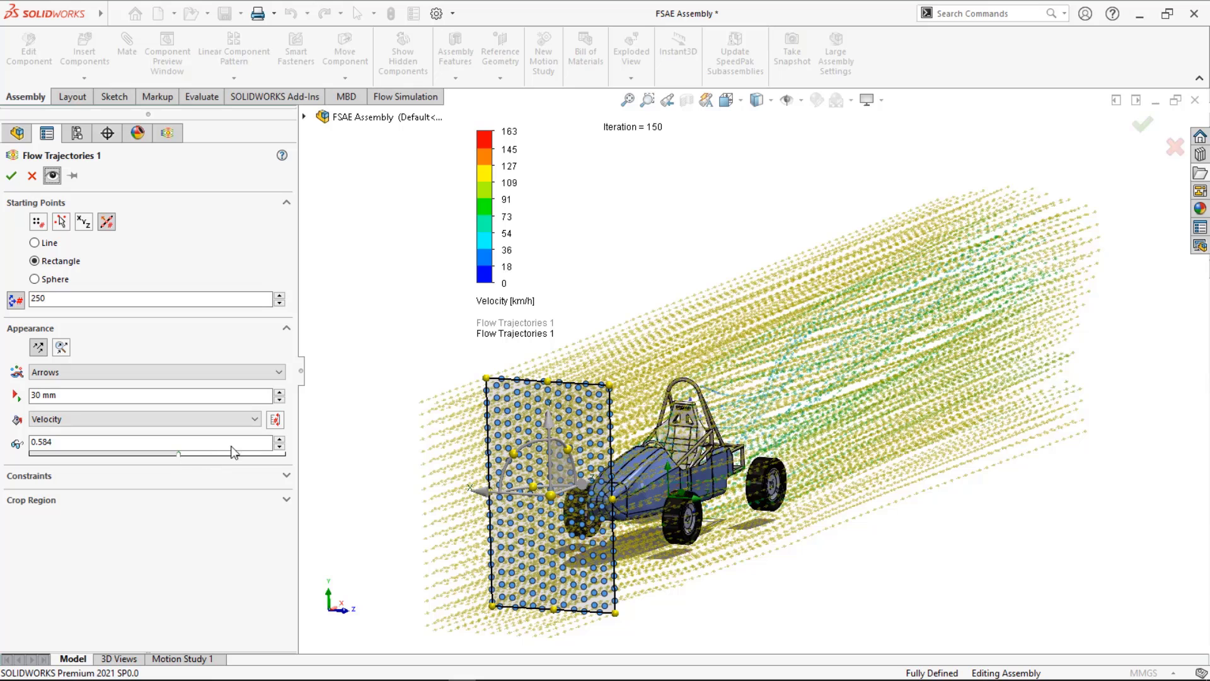
- Show the velocity range limits of the trajectories and set the minimum to 50 km/h
left_click(275, 419)
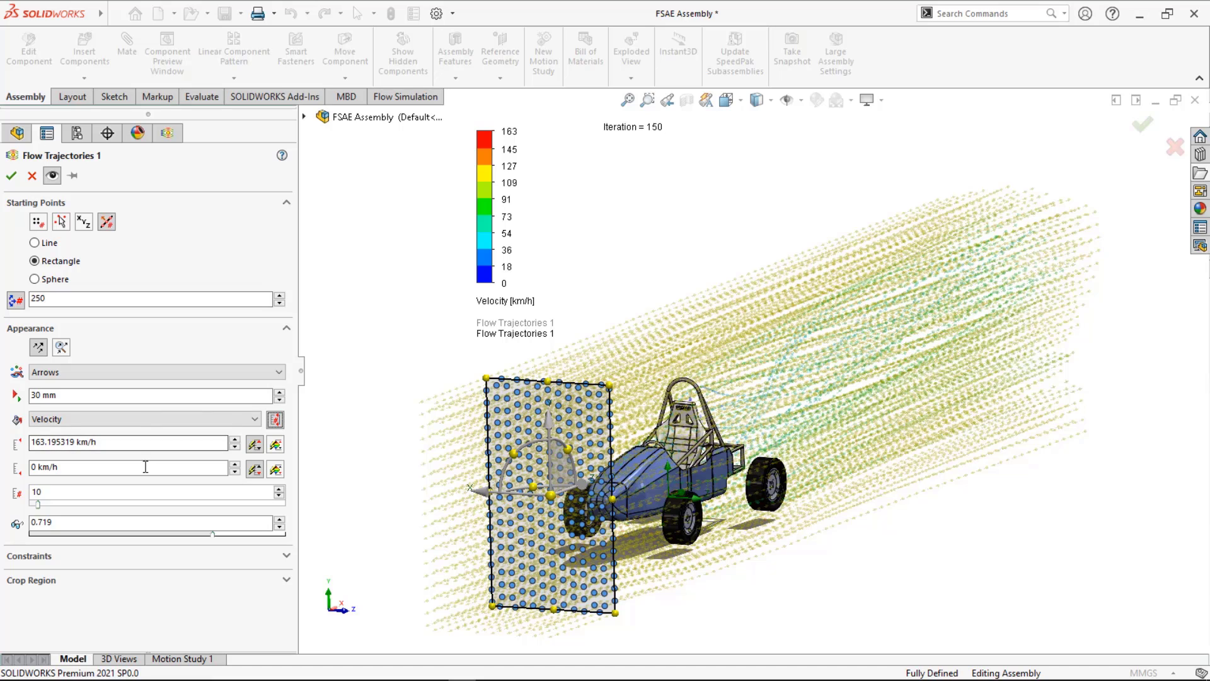
left_click_drag(146, 466, 14, 467)
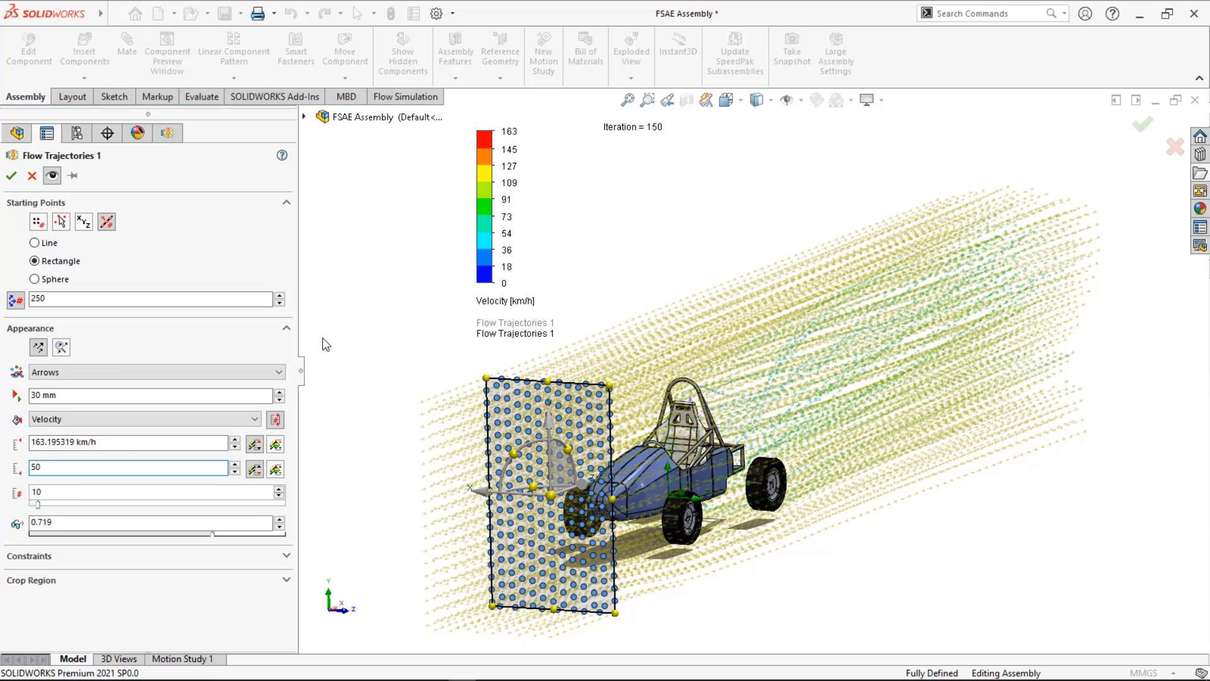
key("Return")
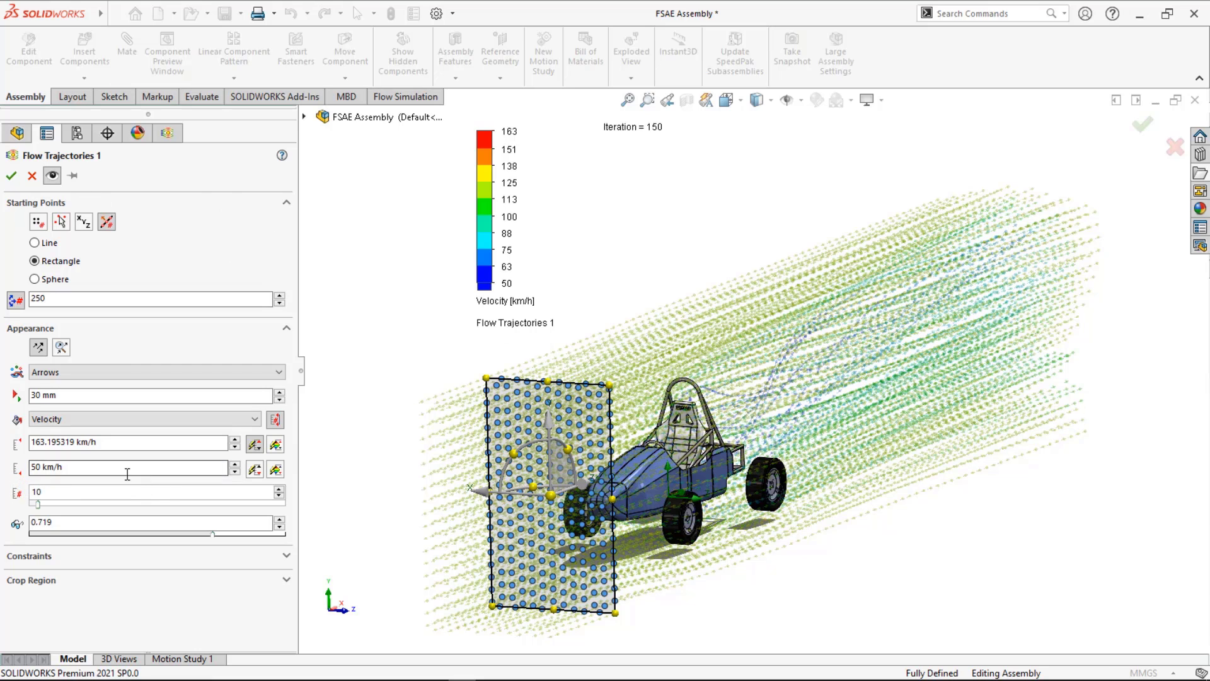
- Set the minimum of the velocity range to 100 km/h and examine the recoloured arrows around the car
left_click_drag(122, 468, 2, 471)
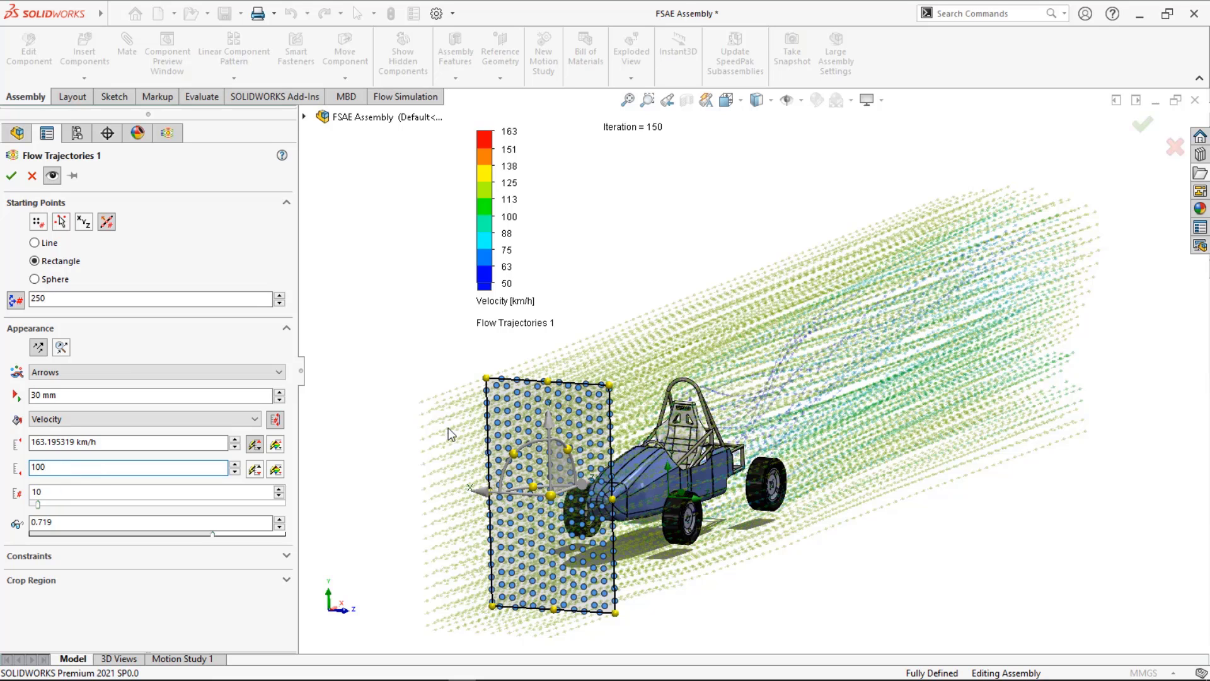
key("Return")
scroll(370, 425, "down", 1)
scroll(479, 428, "up", 3)
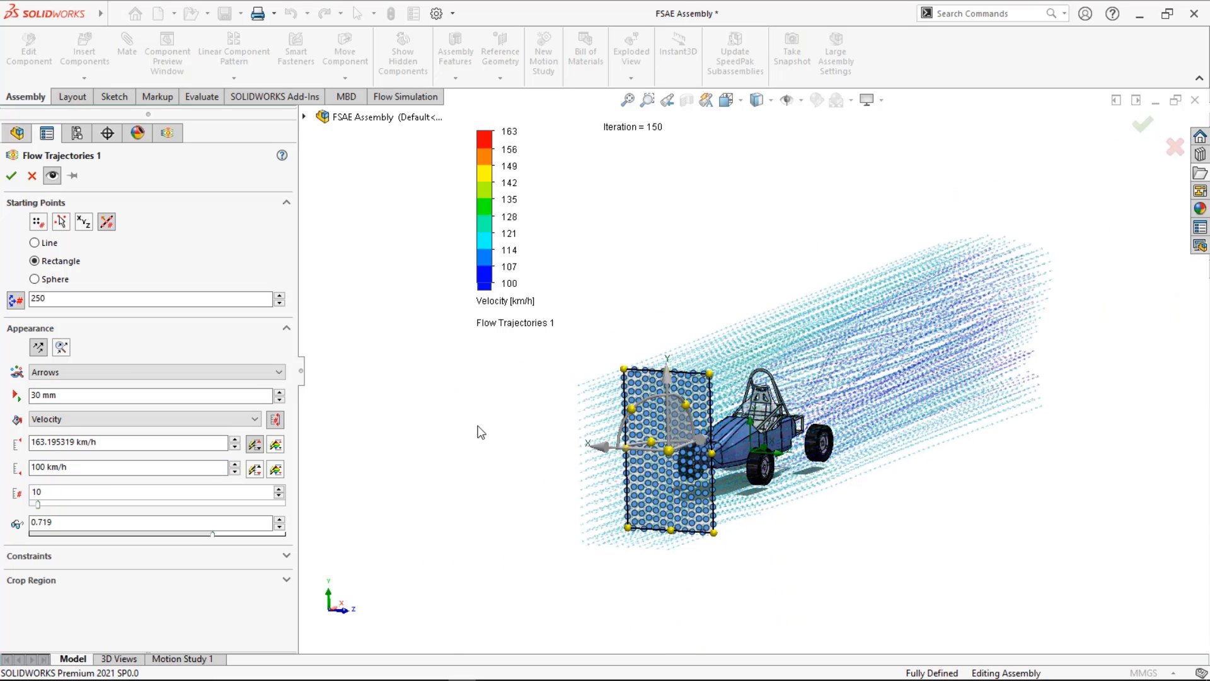
scroll(935, 424, "down", 2)
scroll(658, 334, "down", 2)
scroll(658, 340, "up", 2)
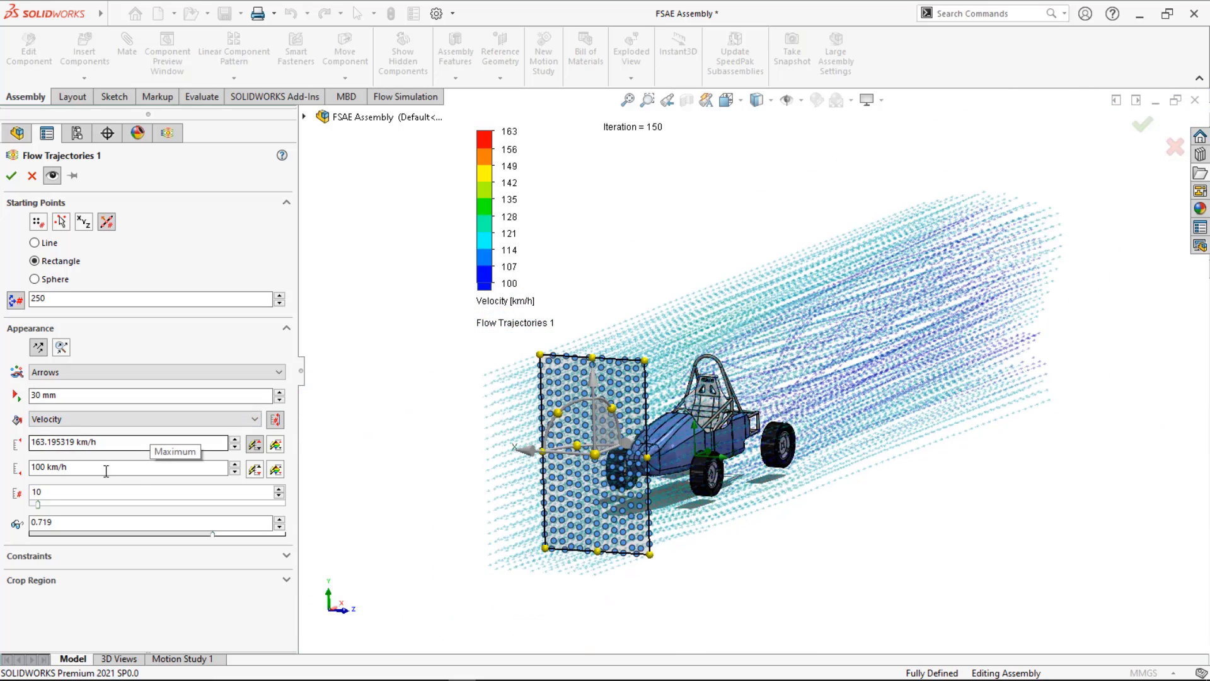
- Set the minimum of the trajectories' velocity range to 60 km/h
left_click_drag(88, 468, 23, 469)
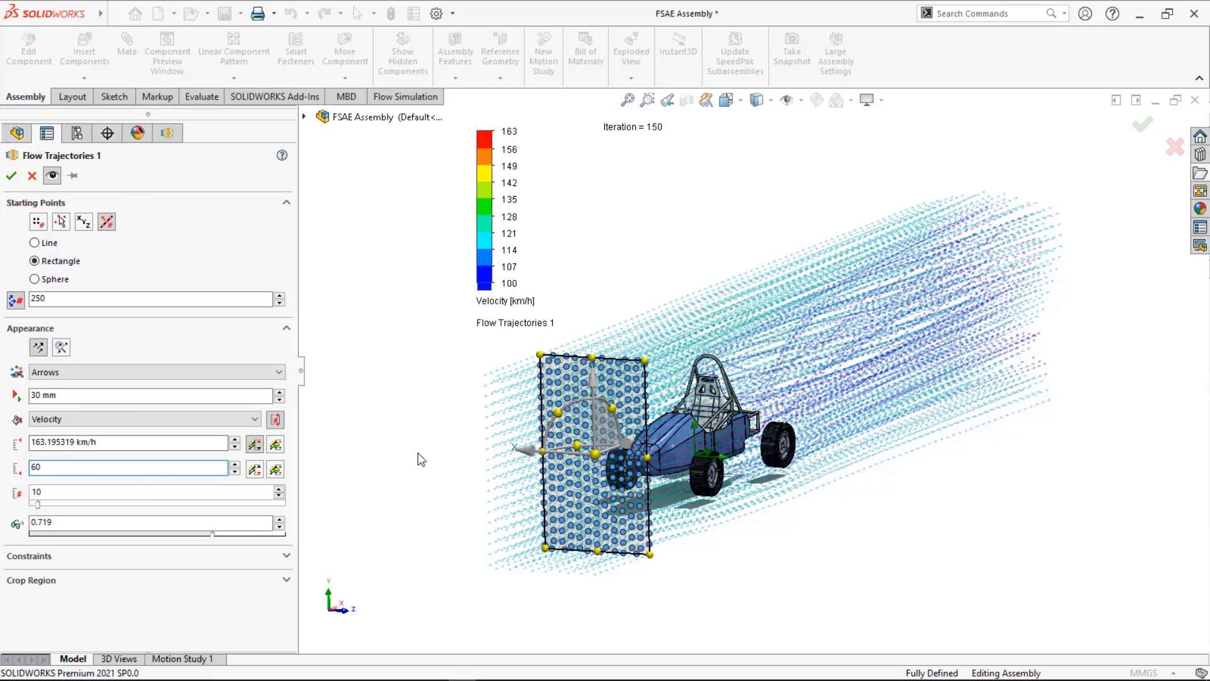
left_click(397, 461)
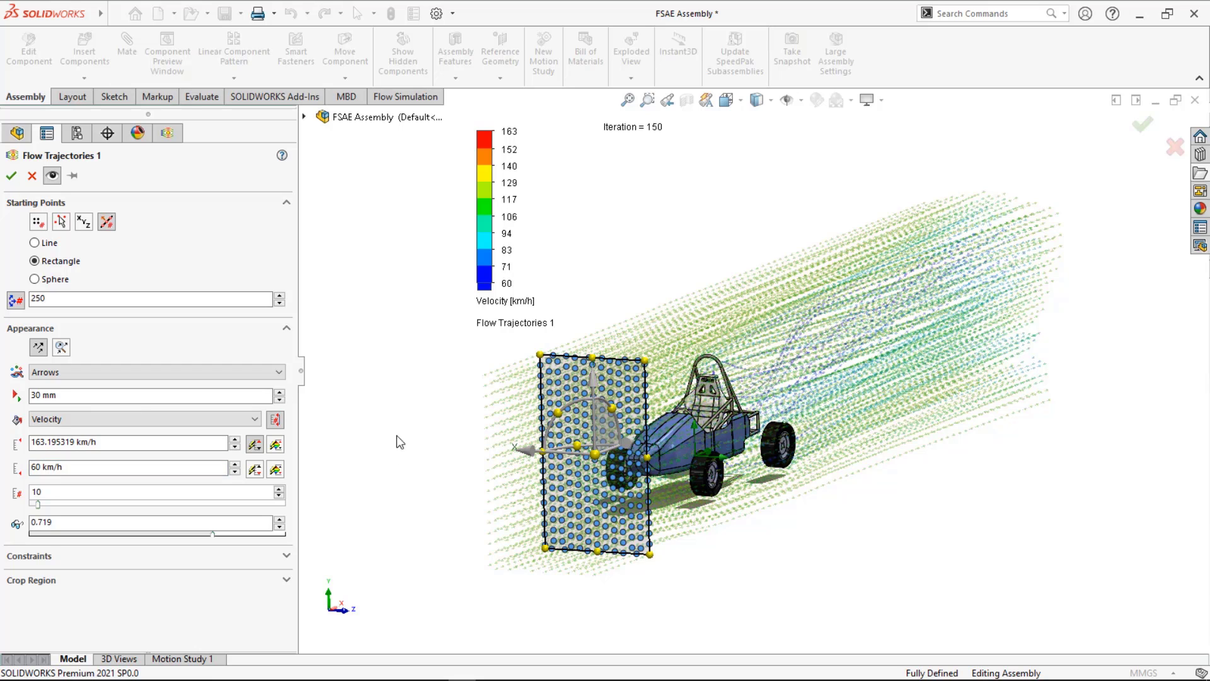
left_click(108, 393)
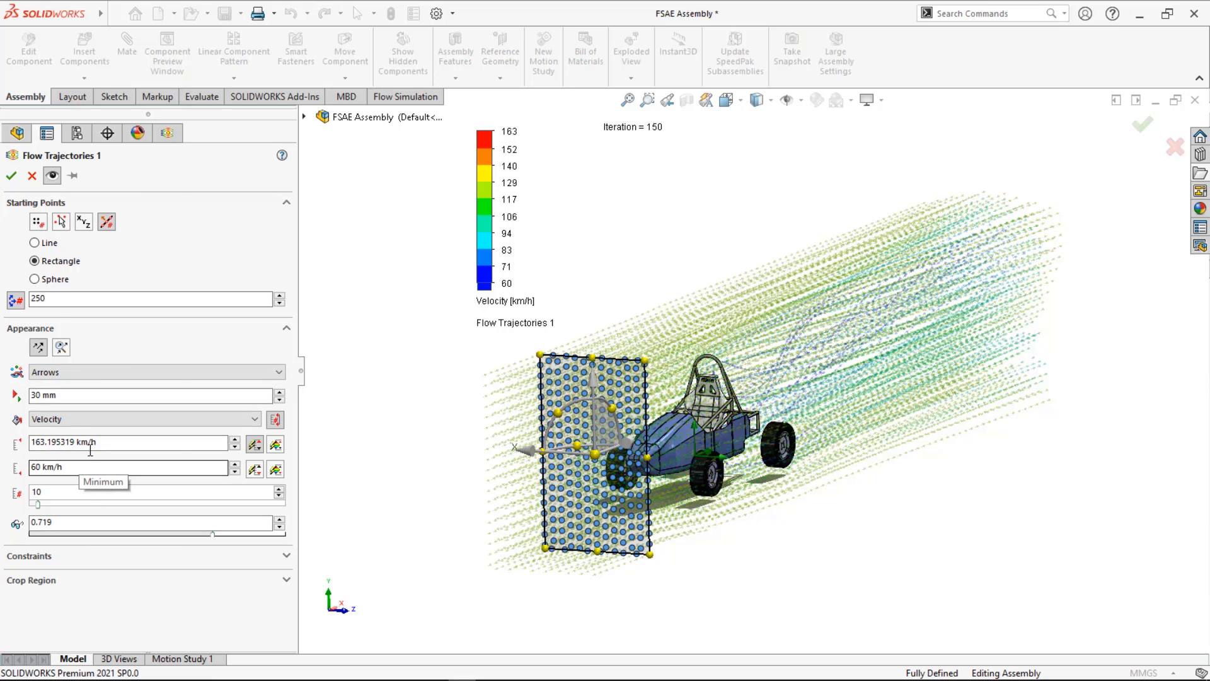
- Colour the flow trajectories by Pressure and review the available trajectory display styles
left_click(121, 420)
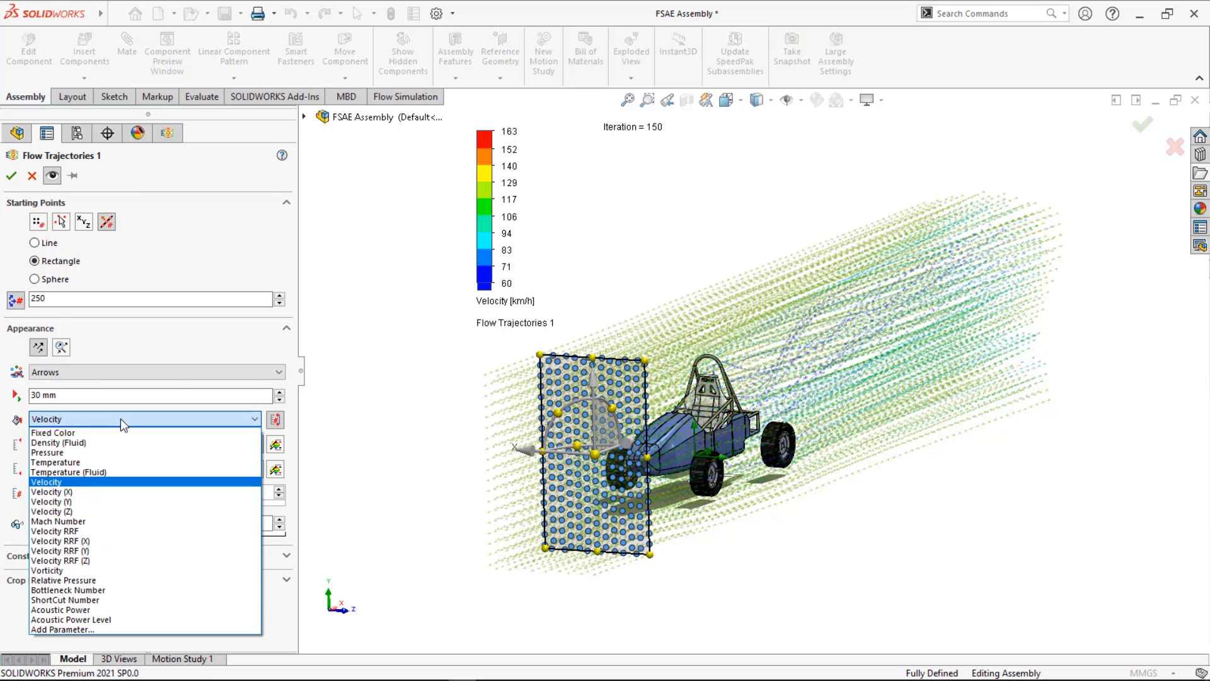
left_click(120, 453)
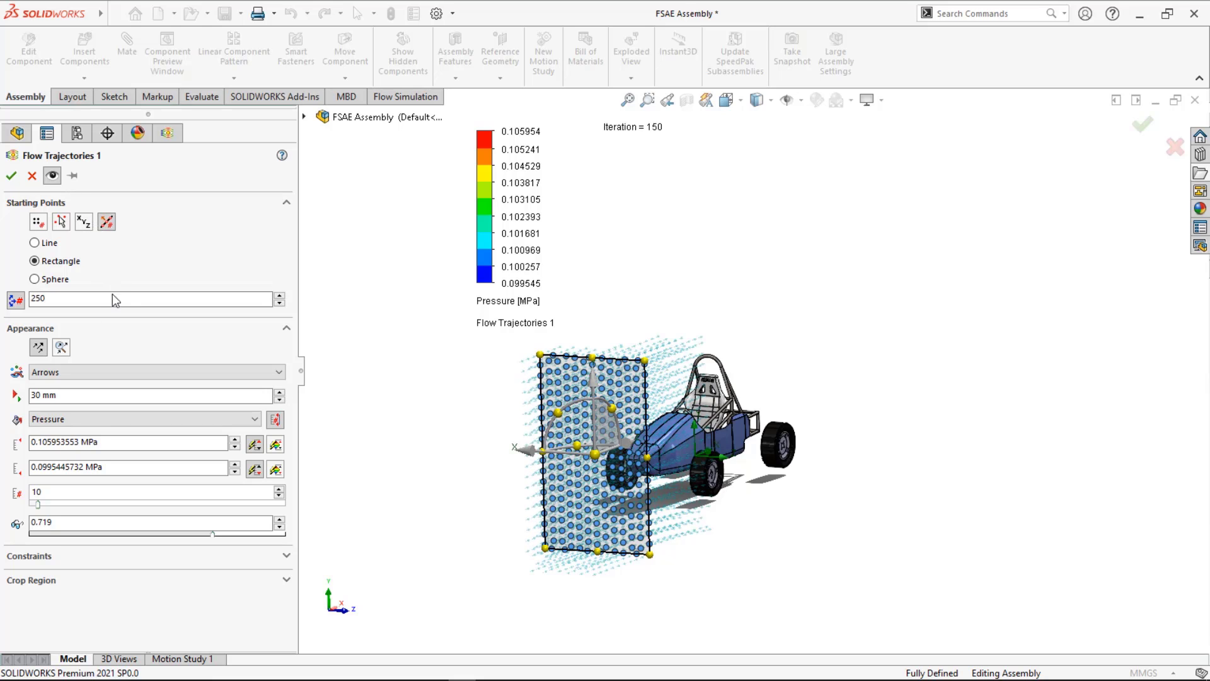
left_click(114, 366)
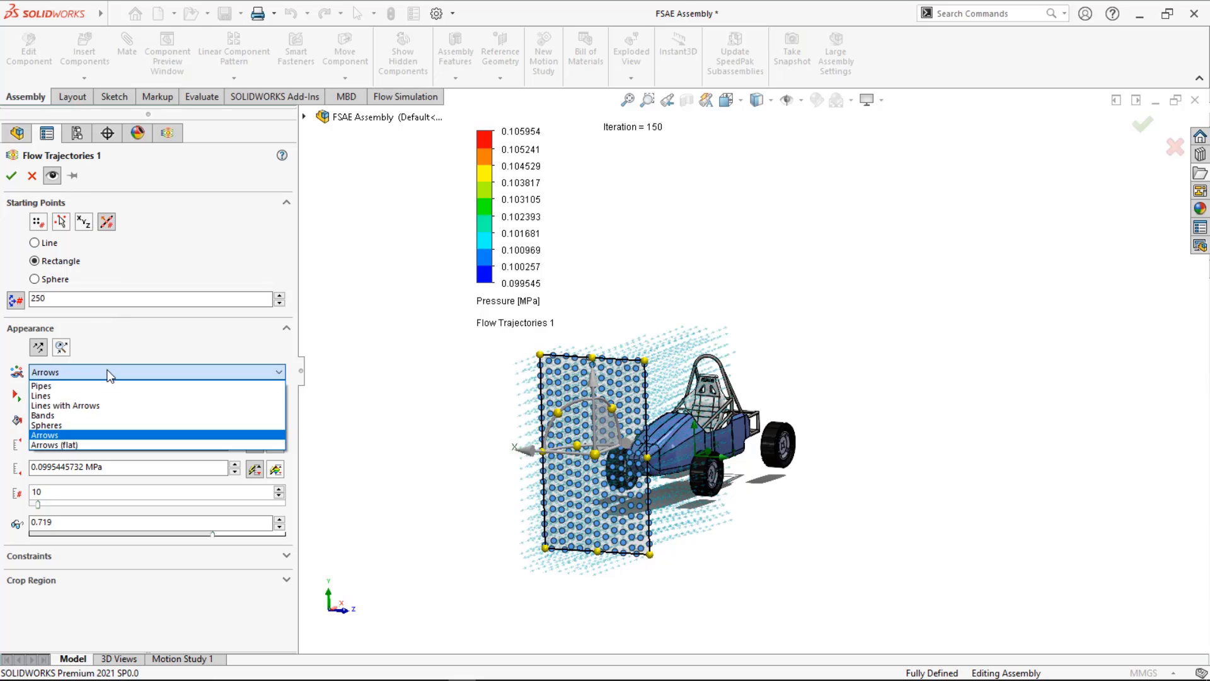
left_click(111, 375)
- Colour the flow trajectories by Velocity (X) and set the minimum of its range to 0 km/h
left_click(109, 421)
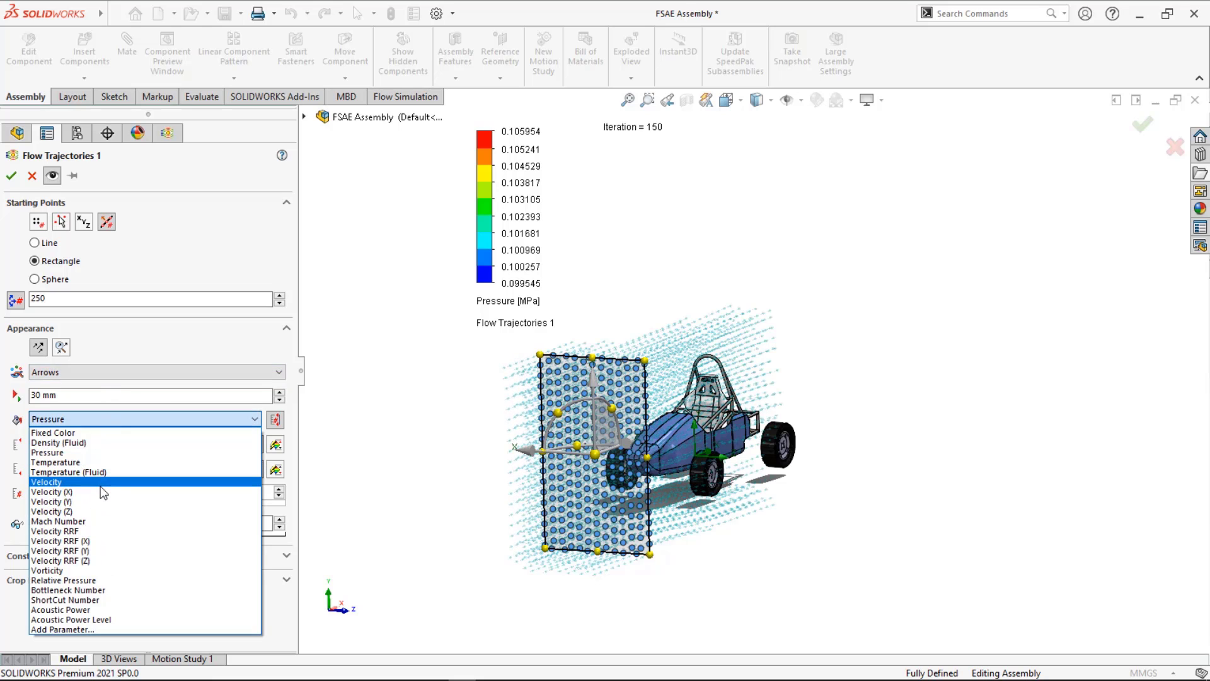
left_click(102, 493)
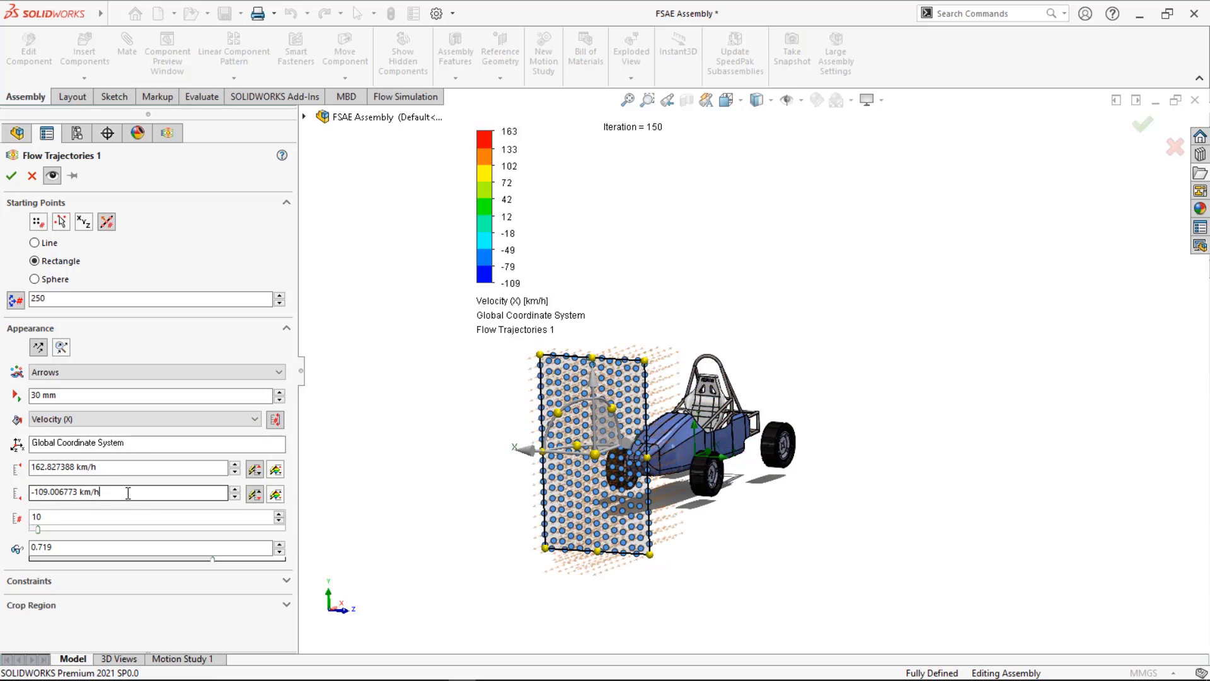
triple_click(117, 493)
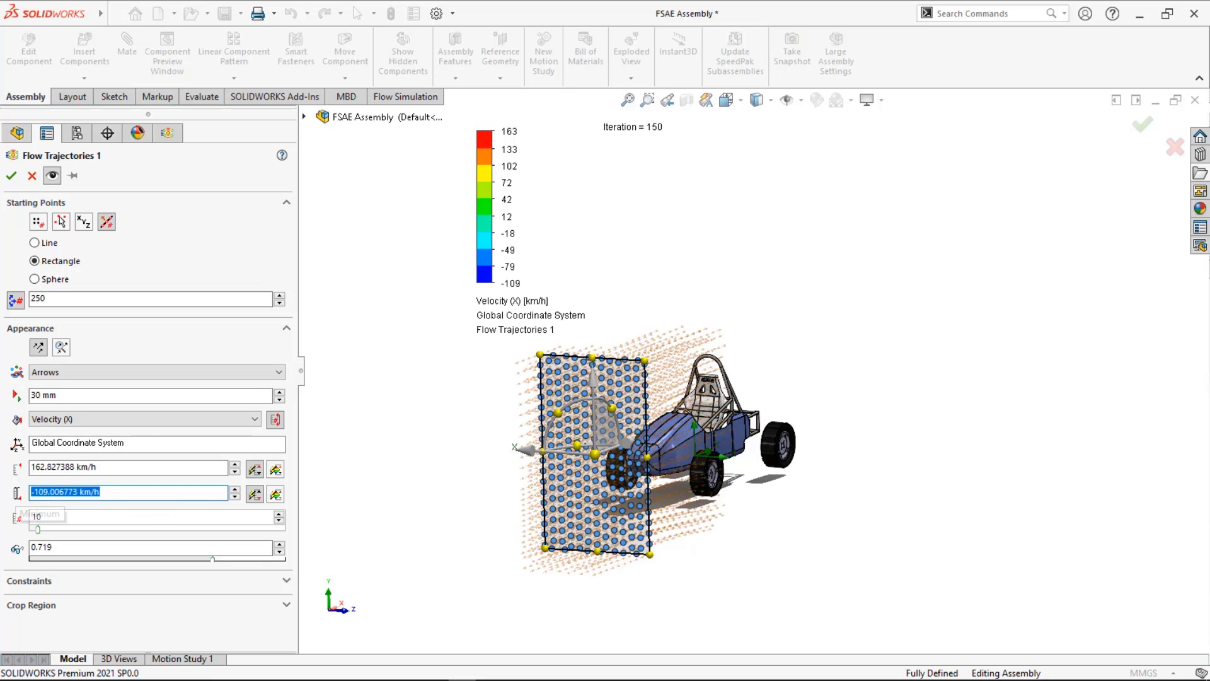
type("0")
key("Return")
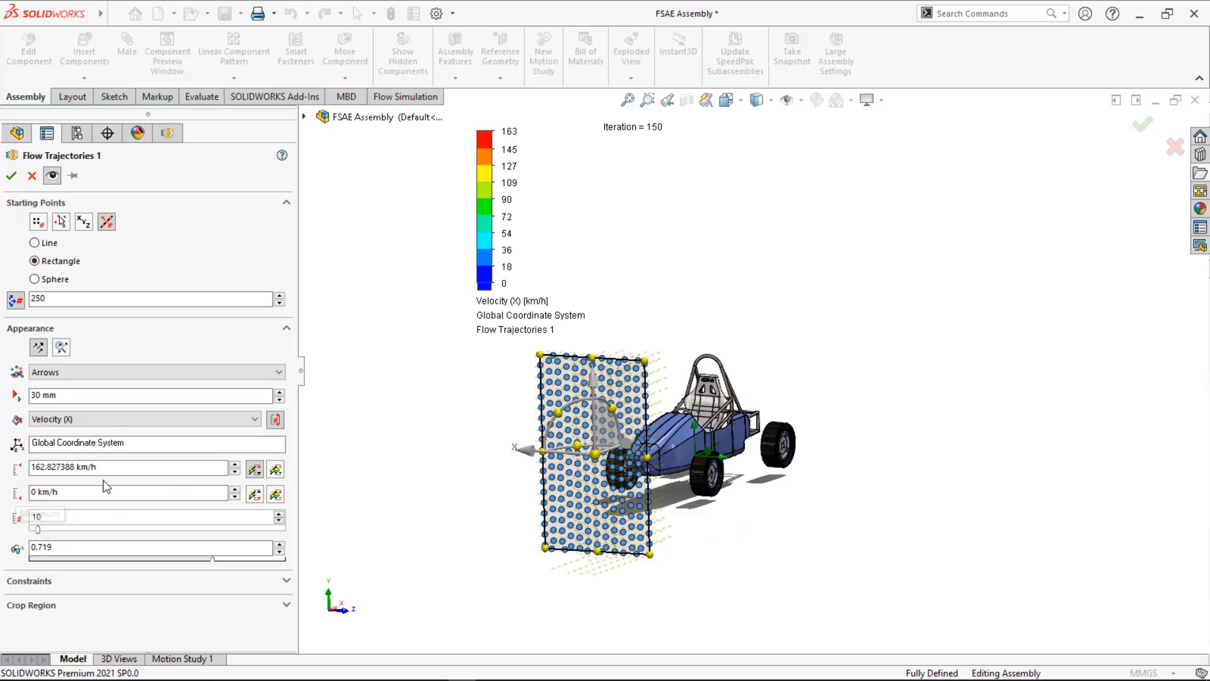
- Set the minimum of the Velocity (X) range to 75 km/h and accept the edited flow trajectories
left_click_drag(112, 493, 20, 500)
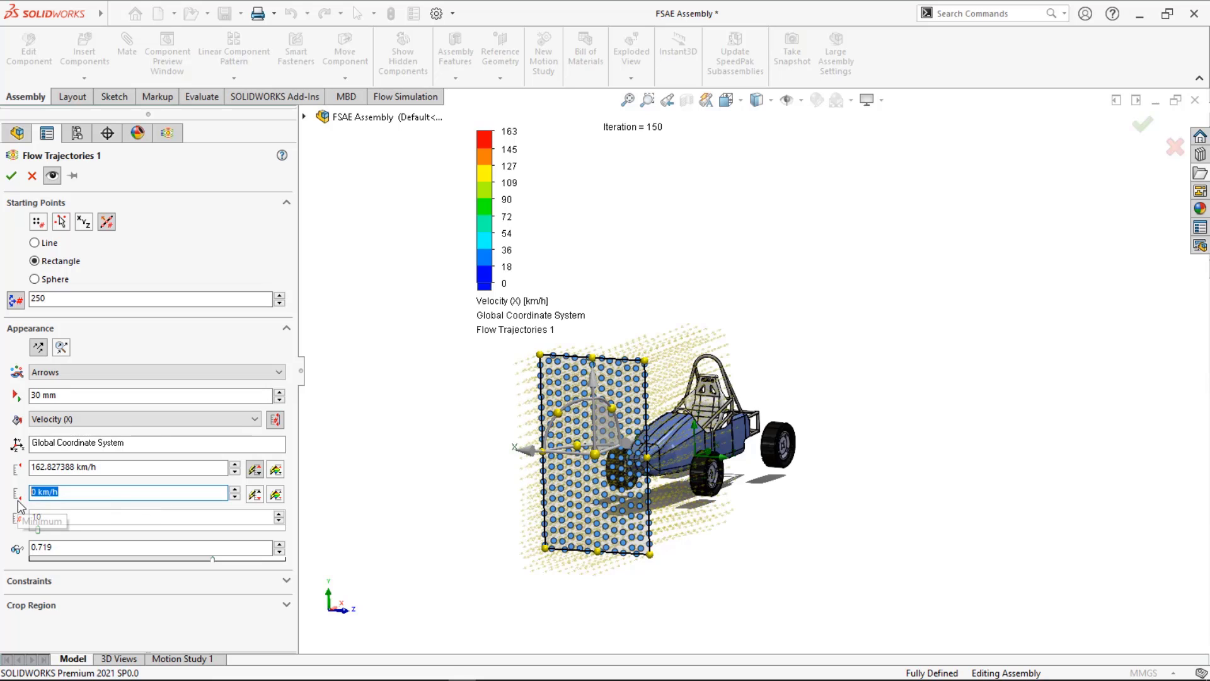
type("75")
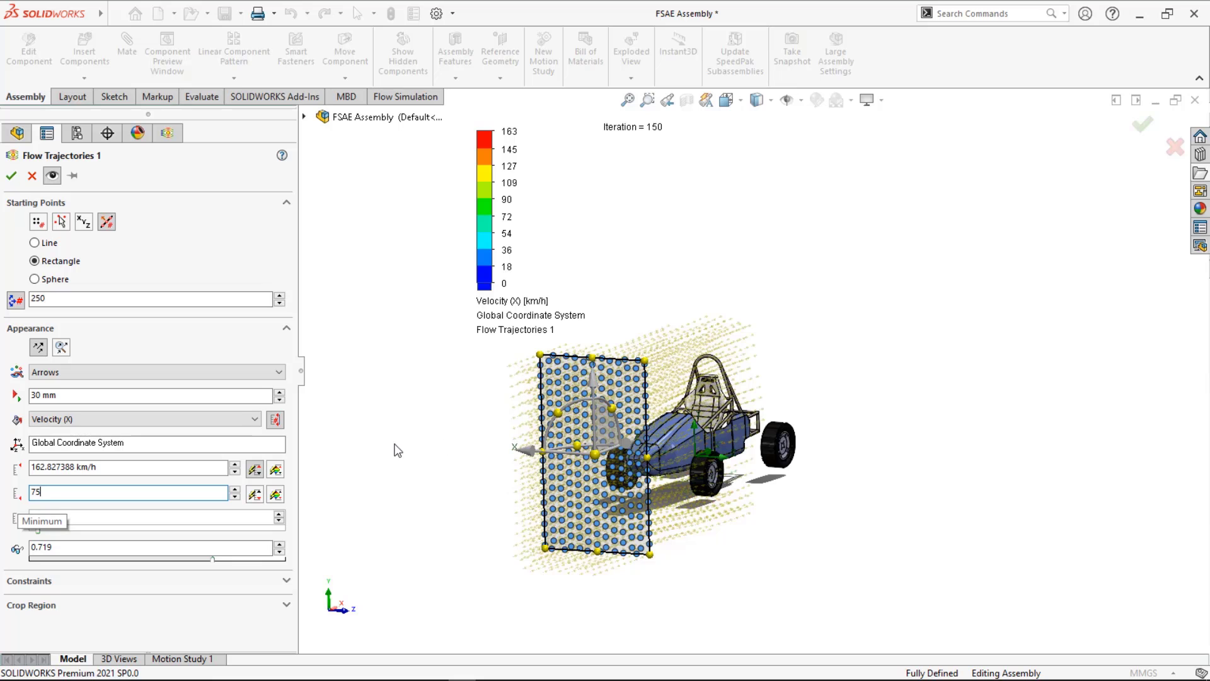
key("Return")
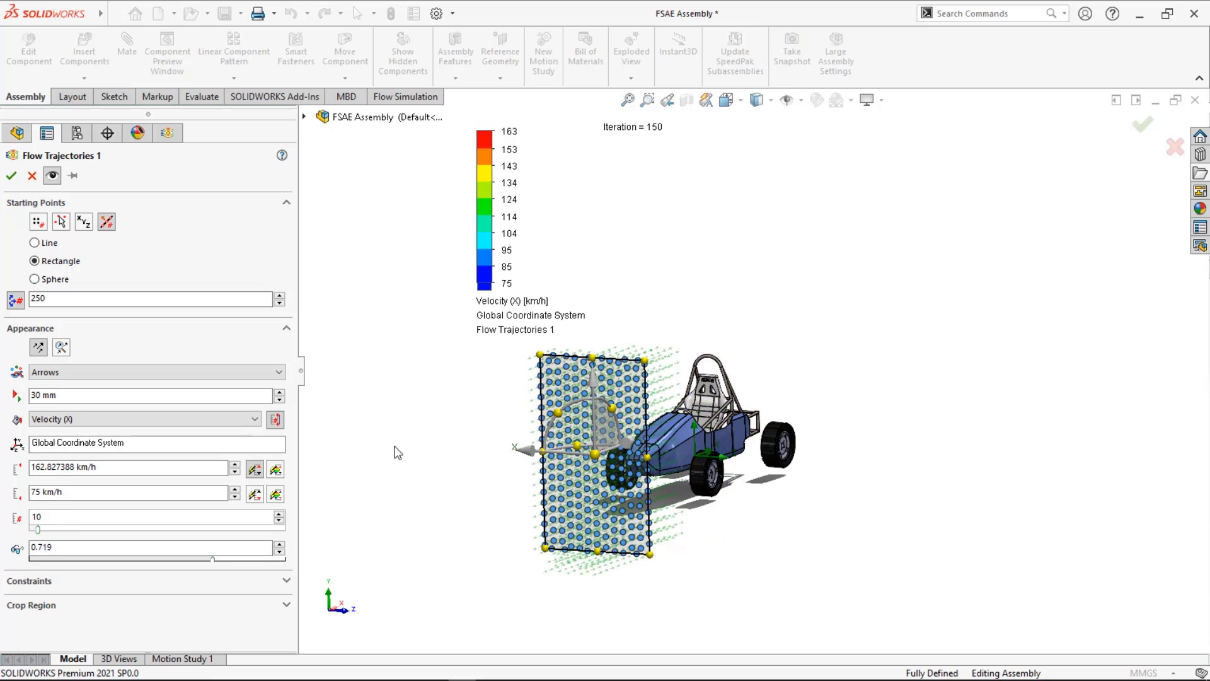
left_click(12, 175)
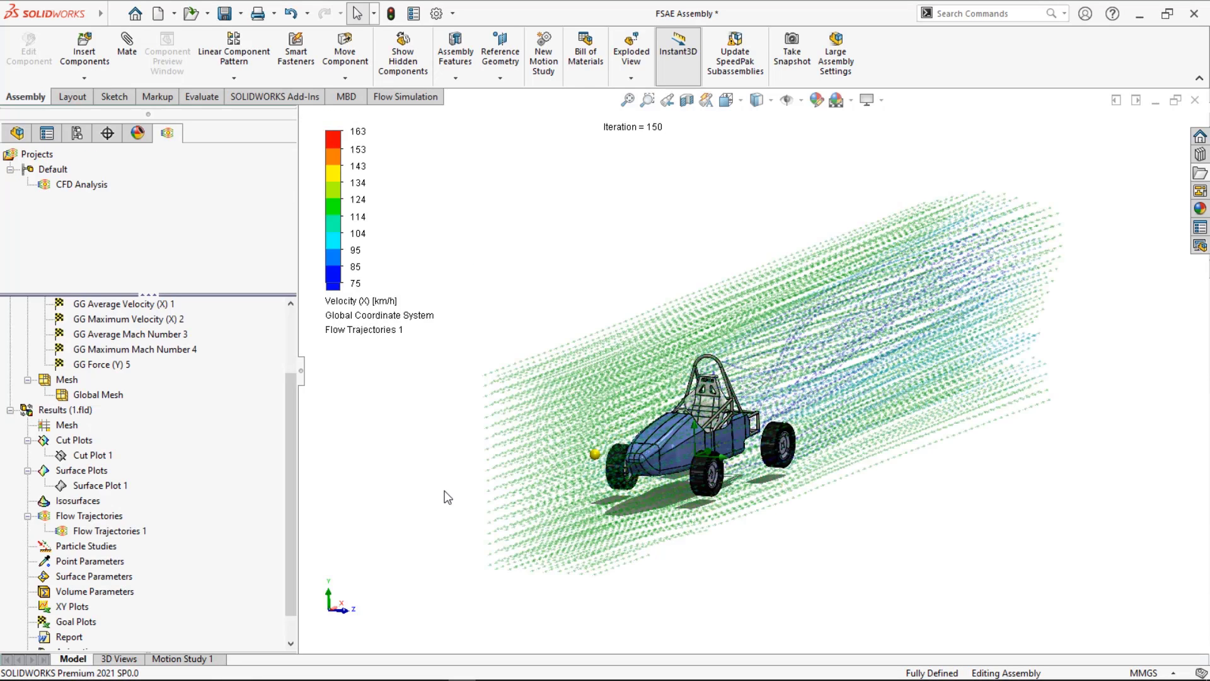
- Play the Flow Trajectories 1 animation and examine the moving arrows around the car from the side and at an angle
scroll(456, 513, "up", 1)
middle_click_drag(456, 513, 459, 512)
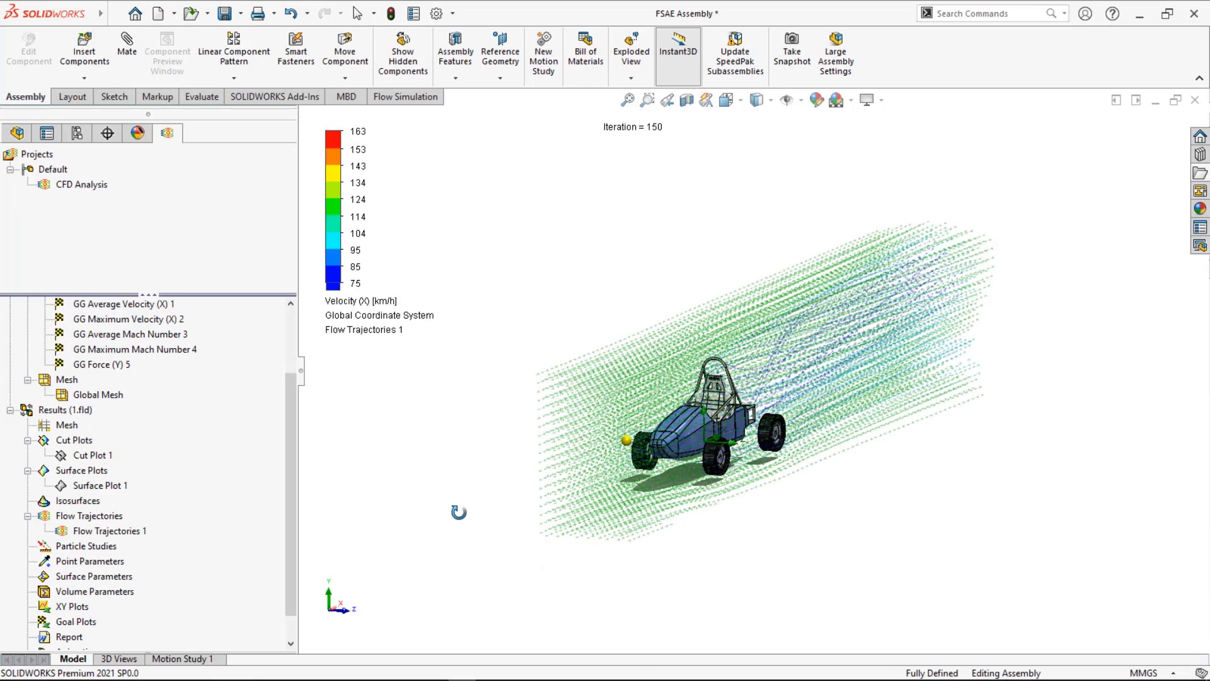
middle_click(459, 512)
scroll(459, 514, "up", 4)
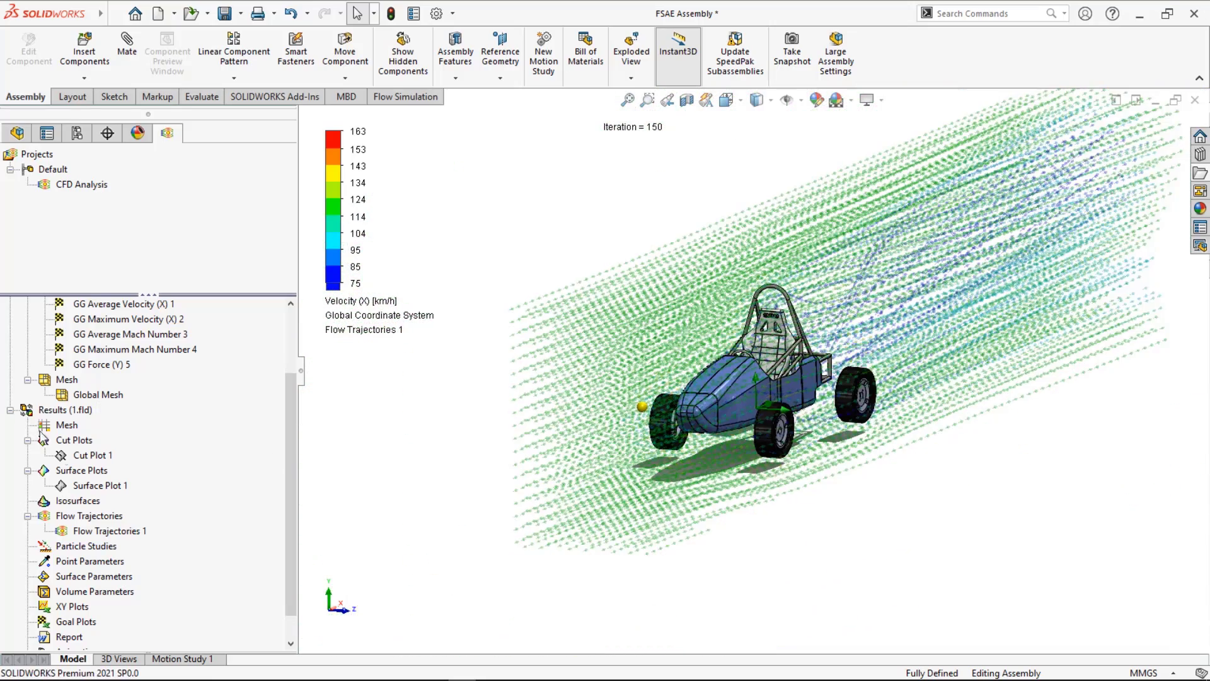
right_click(77, 533)
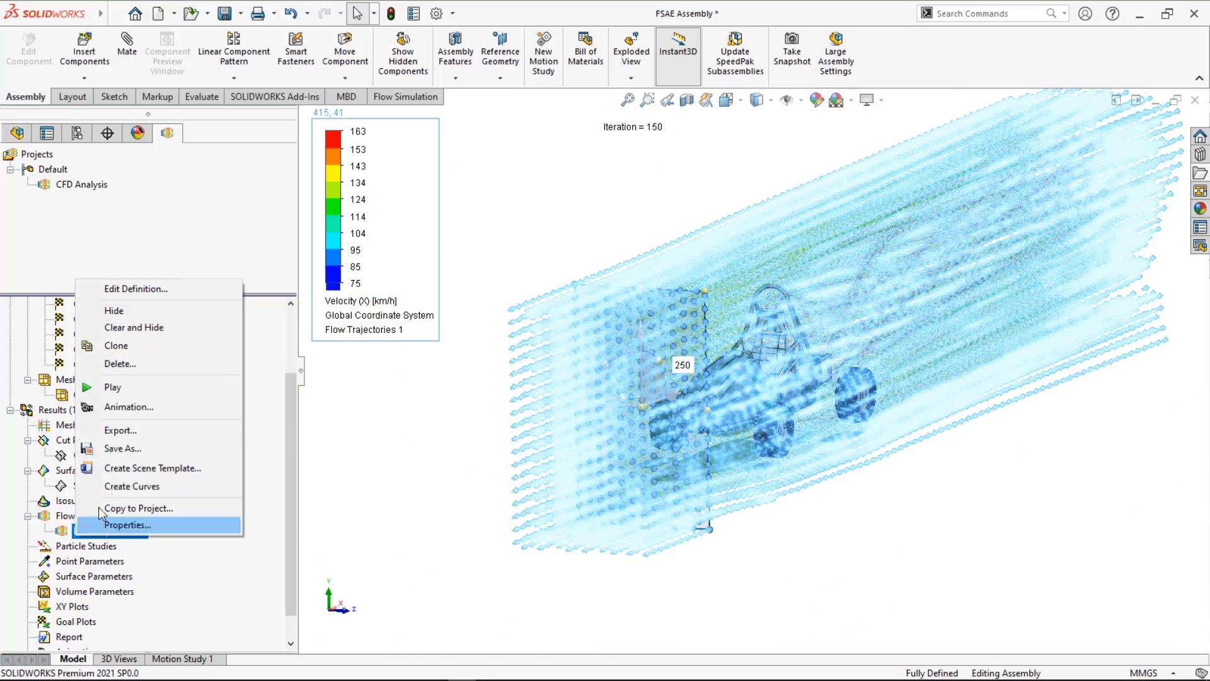
left_click(113, 386)
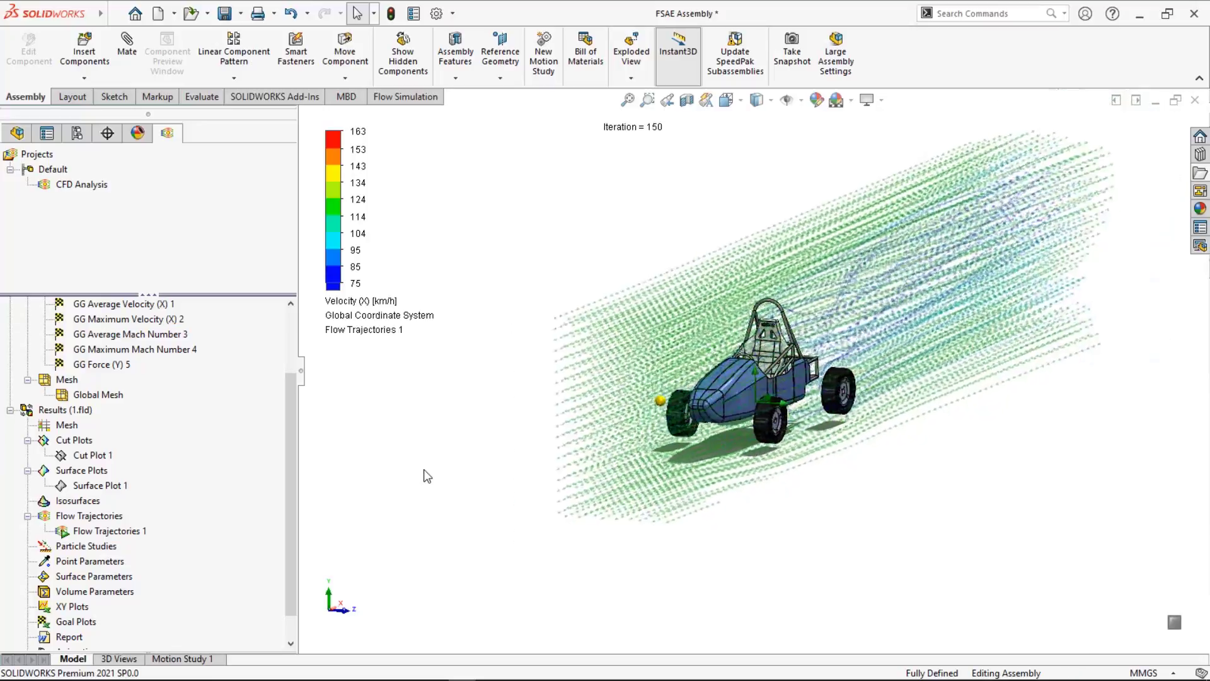
scroll(779, 364, "up", 5)
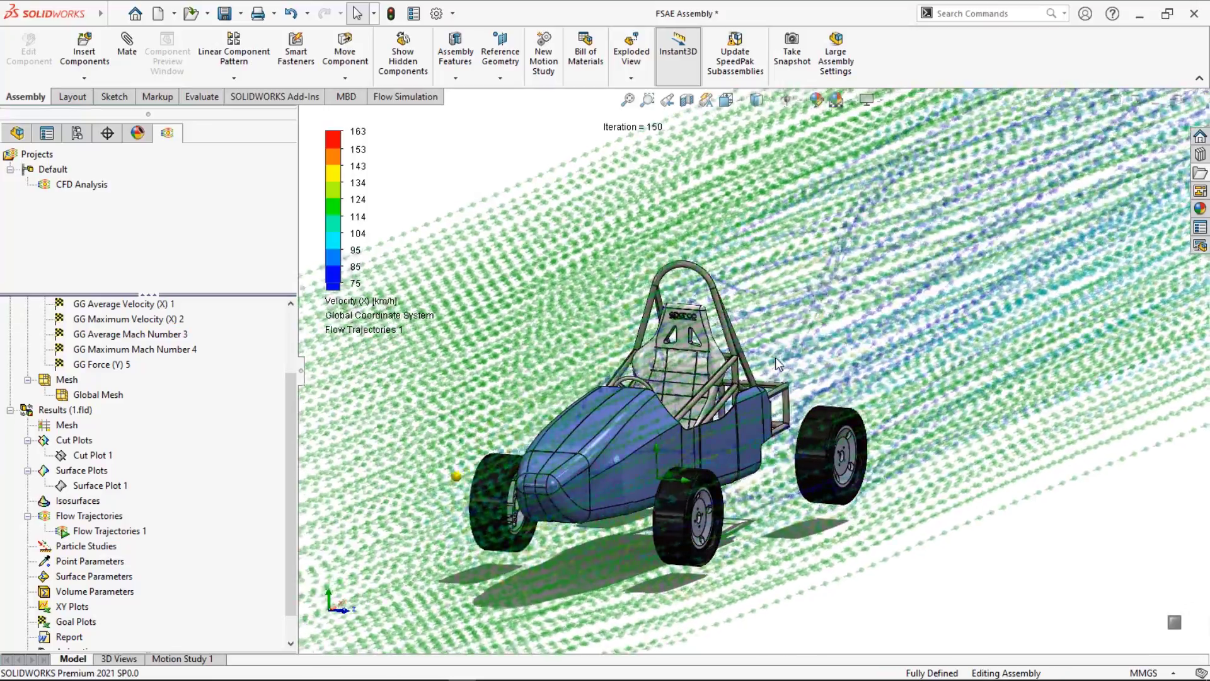
middle_click_drag(780, 364, 675, 335)
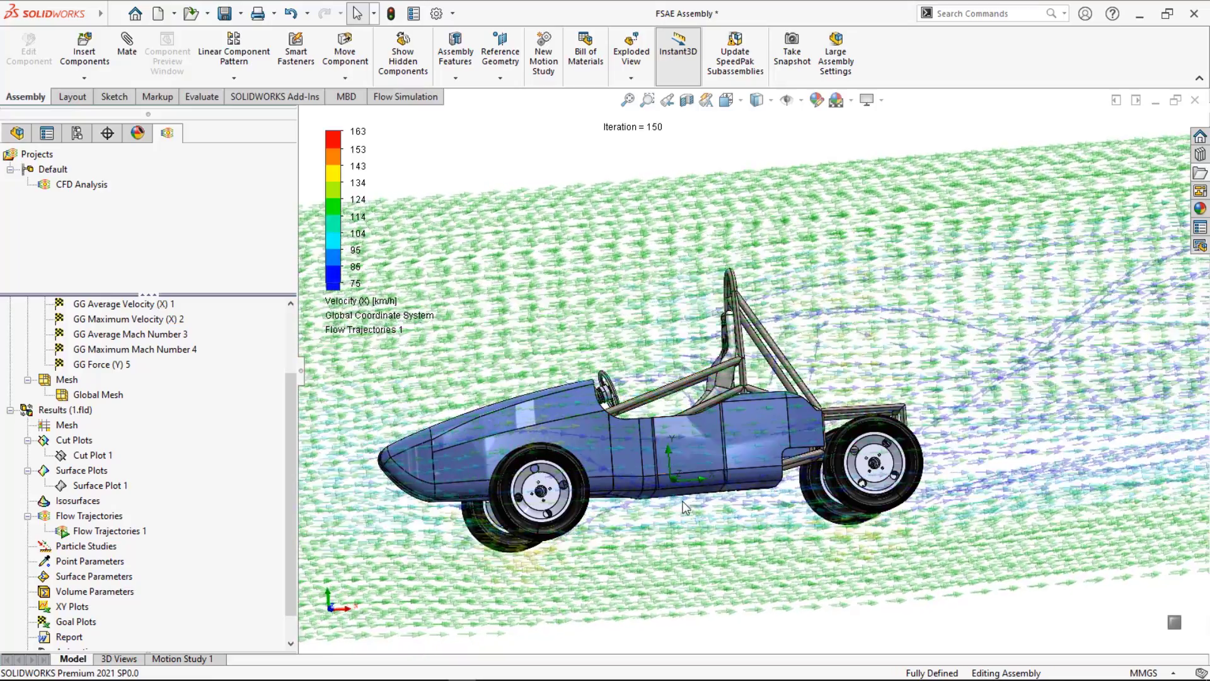
scroll(683, 505, "down", 4)
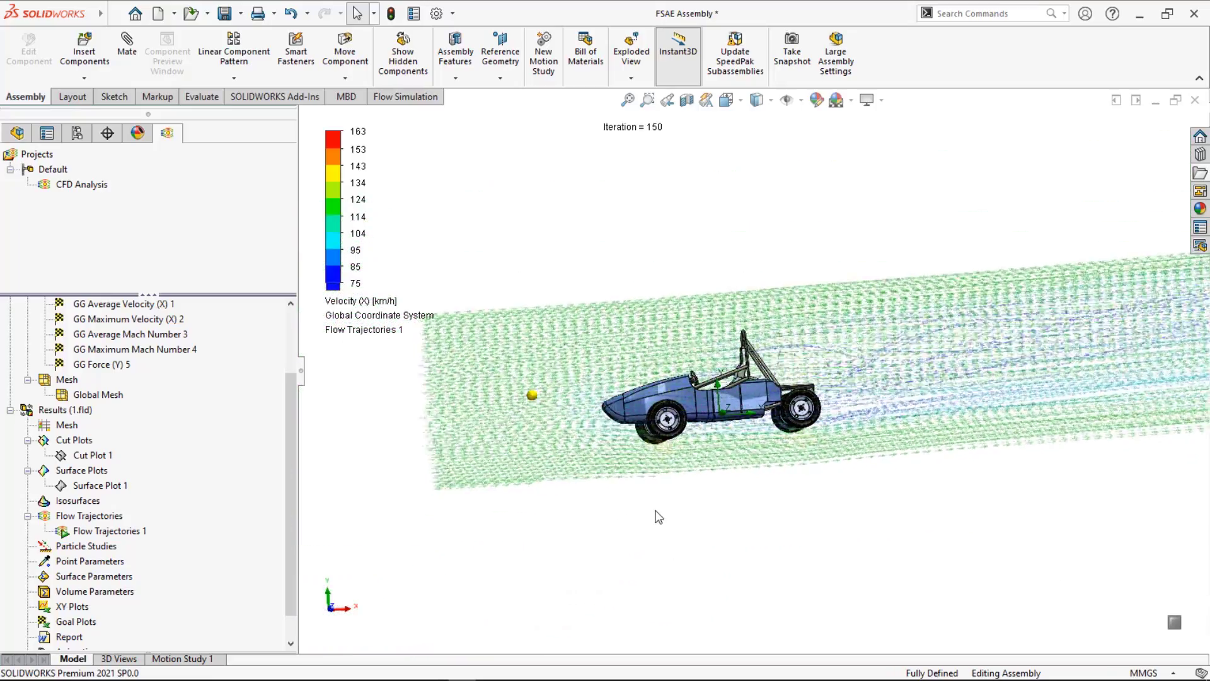
middle_click_drag(659, 517, 556, 246)
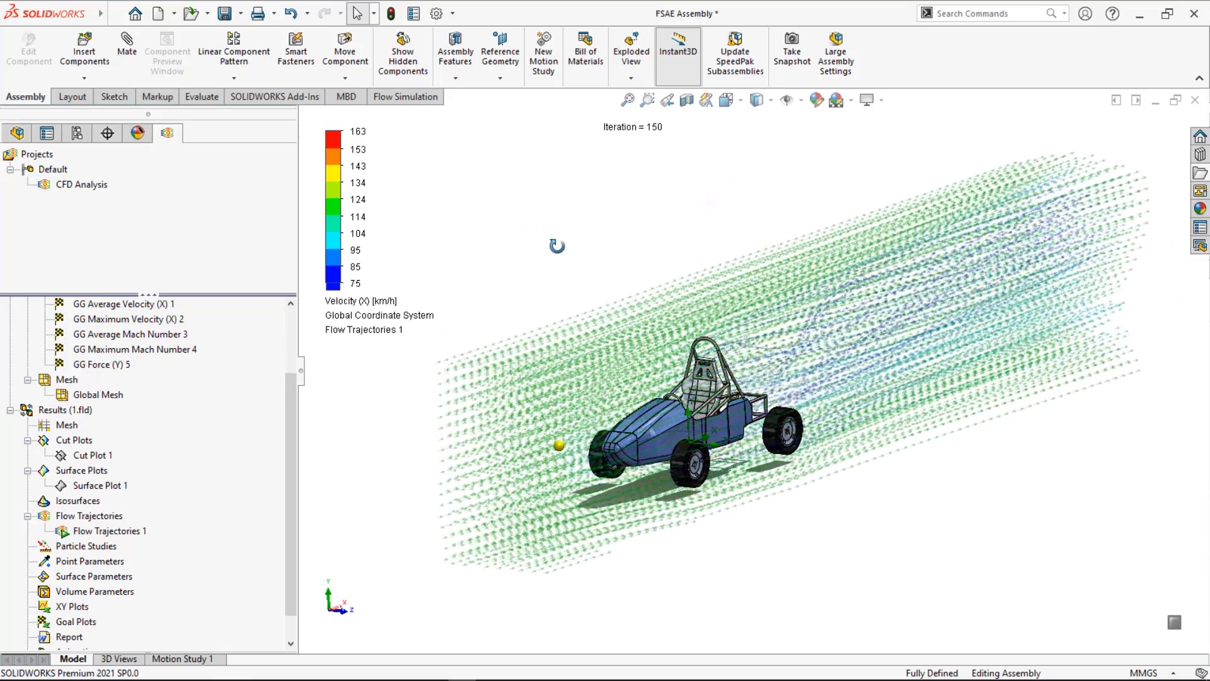
scroll(1025, 448, "down", 3)
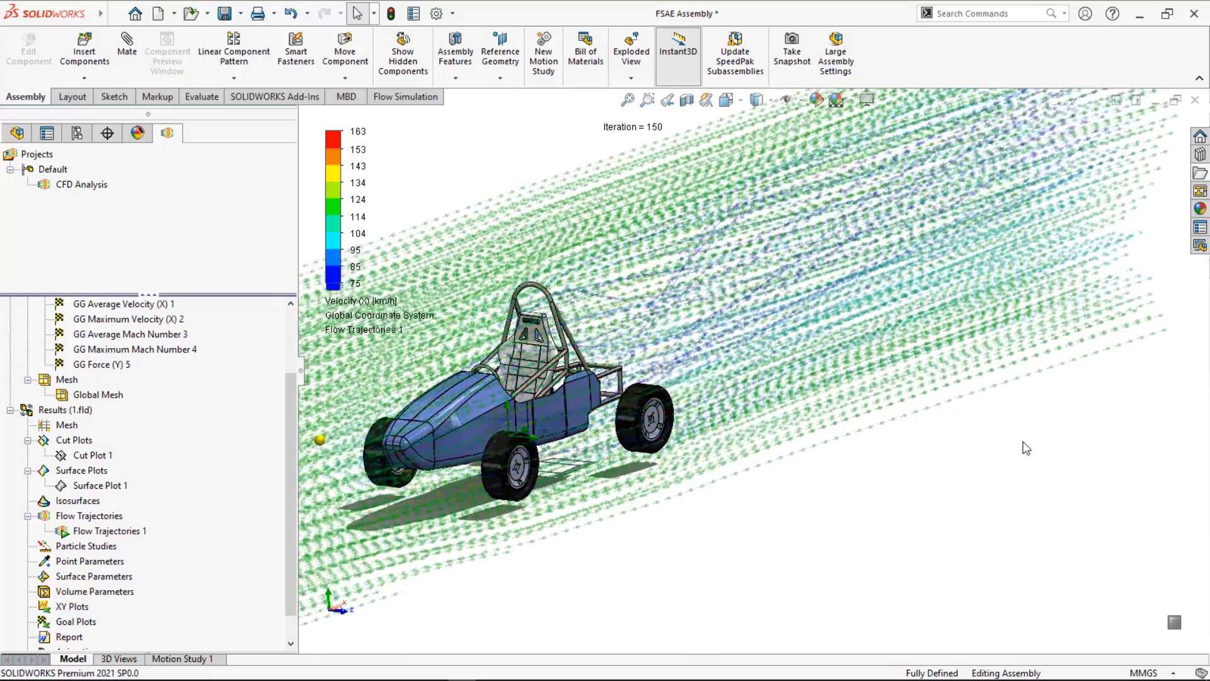
scroll(687, 225, "up", 3)
scroll(612, 168, "down", 2)
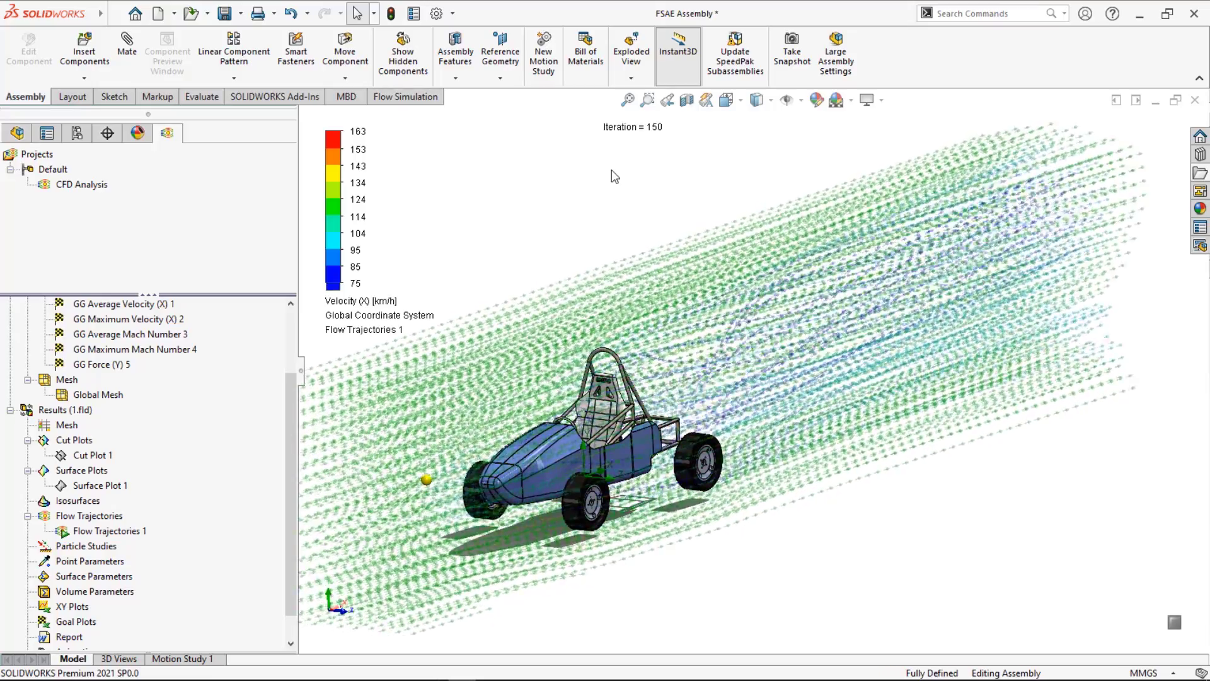
- Hide Flow Trajectories 1 and fit the whole car in view
right_click(72, 532)
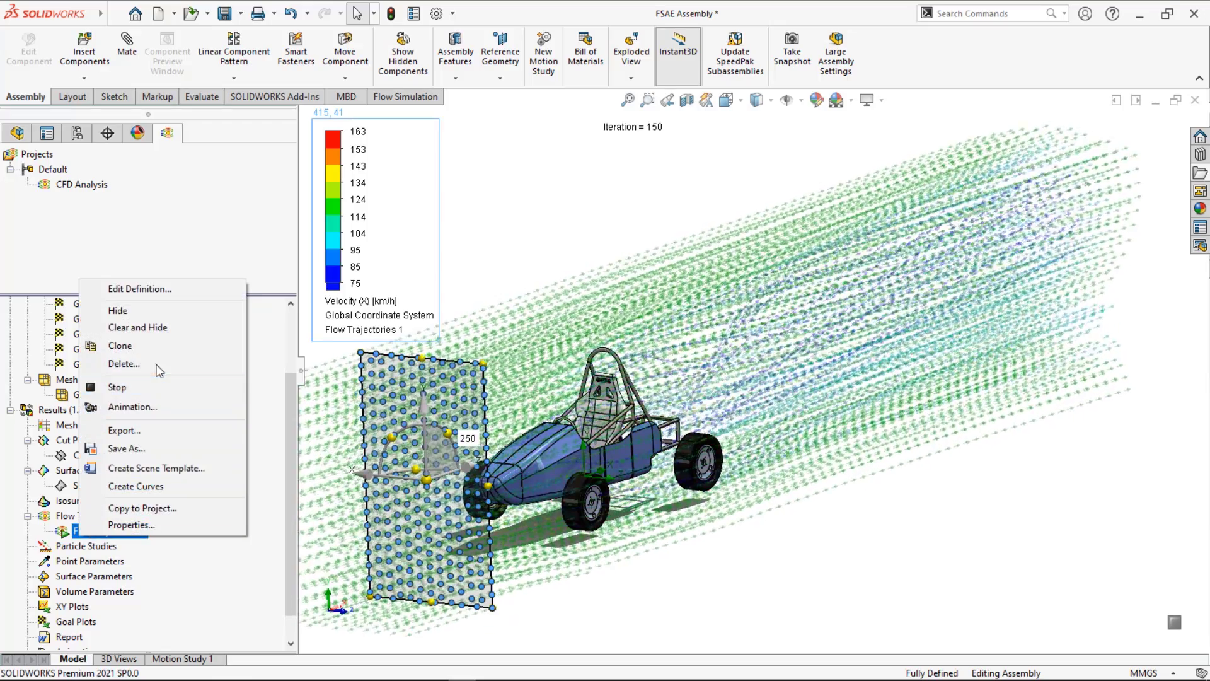
left_click(154, 311)
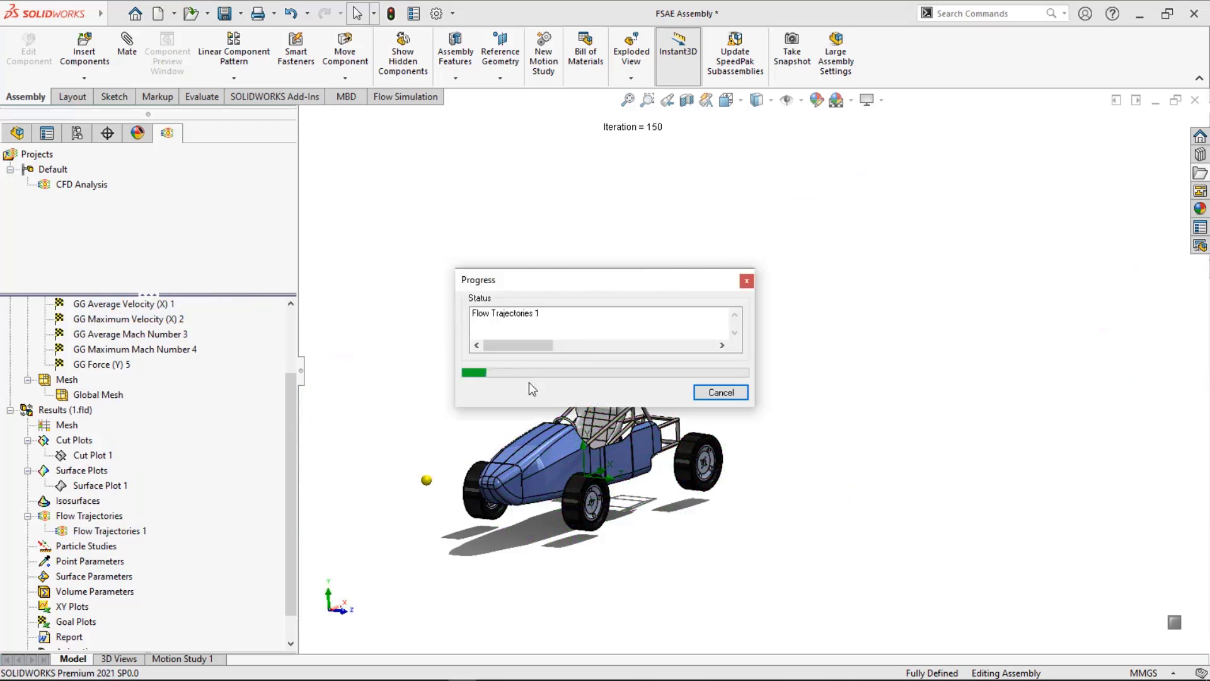
key("f")
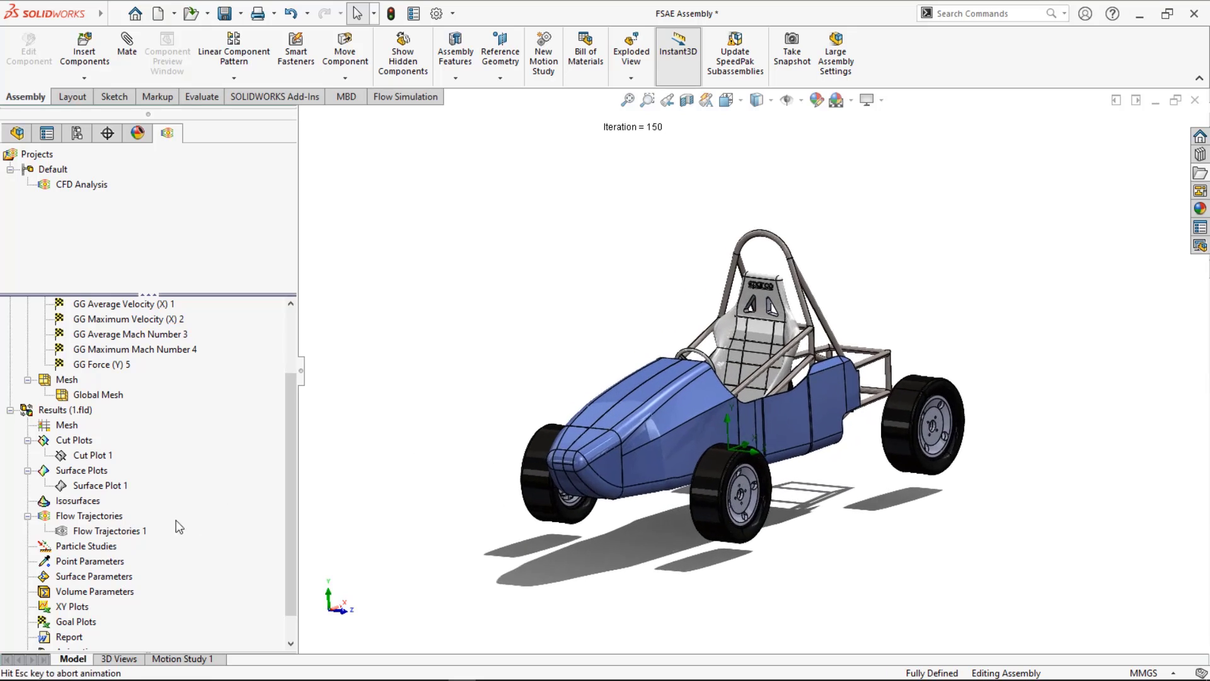
- Show a goal plot summary for GG Average Velocity (X) 1, GG Maximum Velocity (X) 2 and GG Force (Y) 5, then close it
scroll(77, 621, "down", 1)
right_click(68, 598)
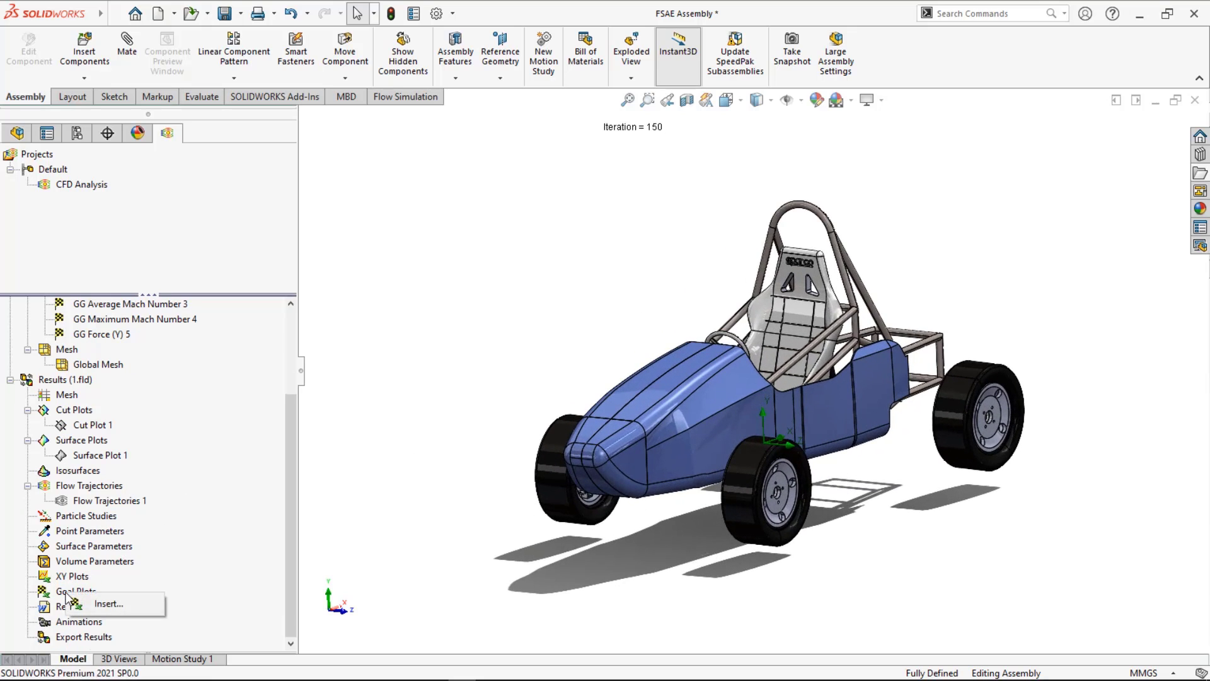
left_click(86, 605)
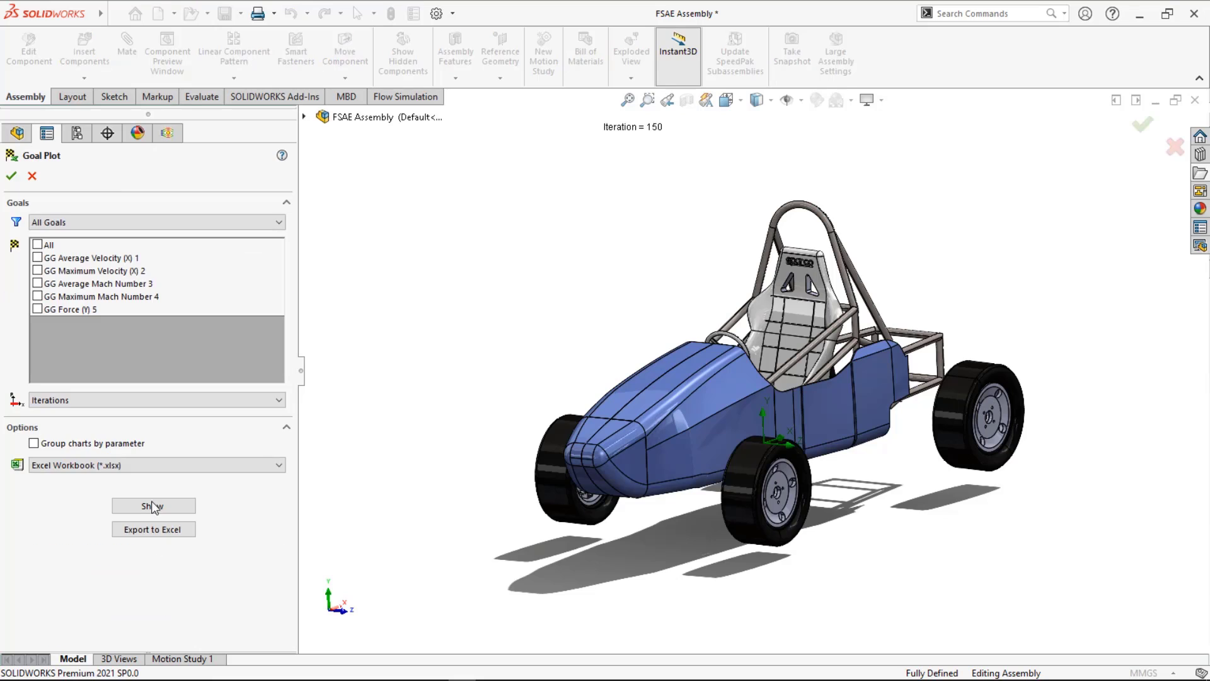
left_click(39, 309)
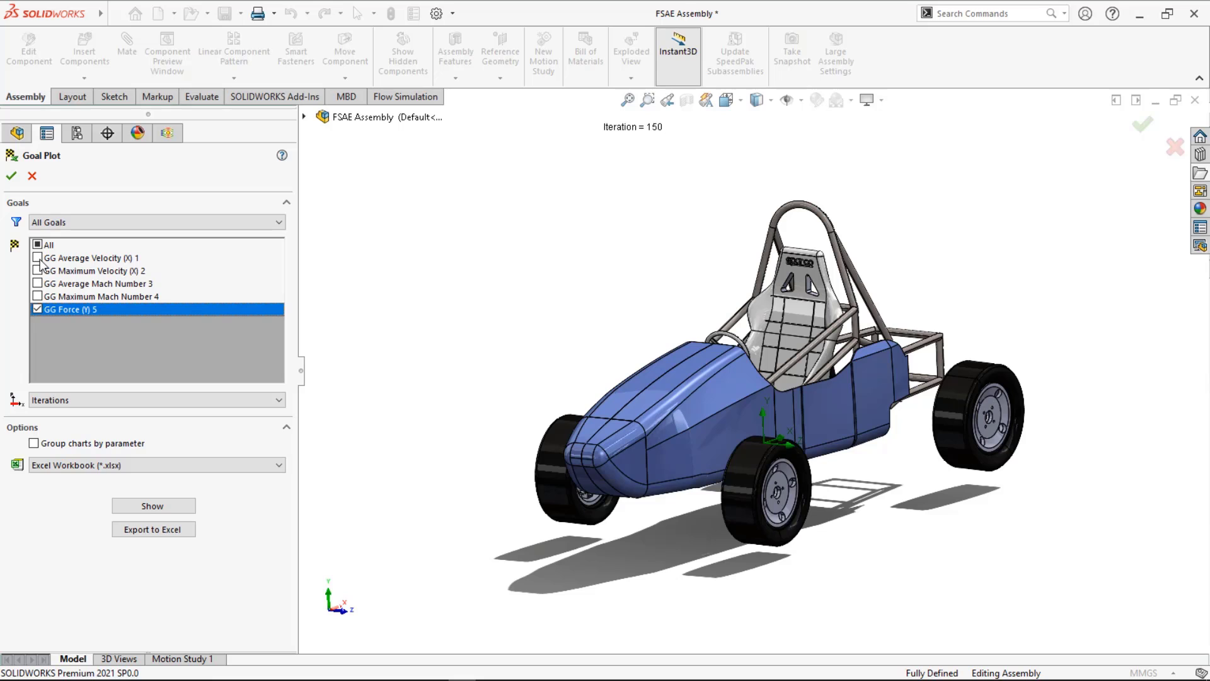
left_click(38, 259)
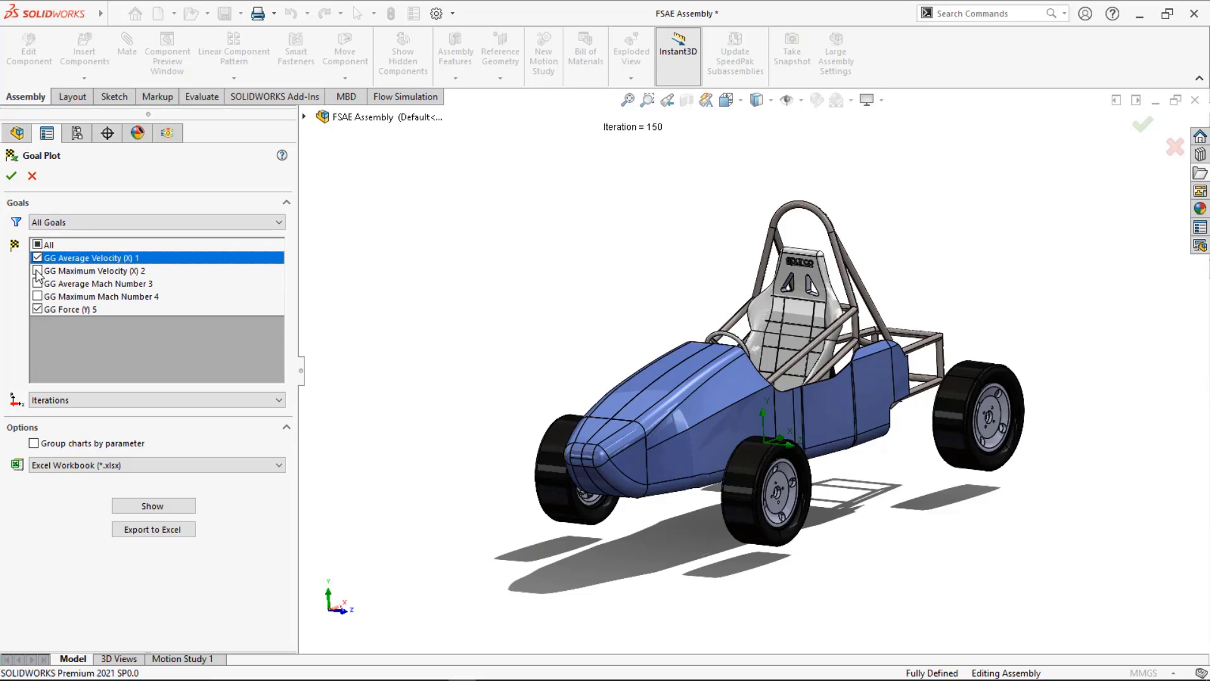
left_click(38, 271)
left_click(152, 505)
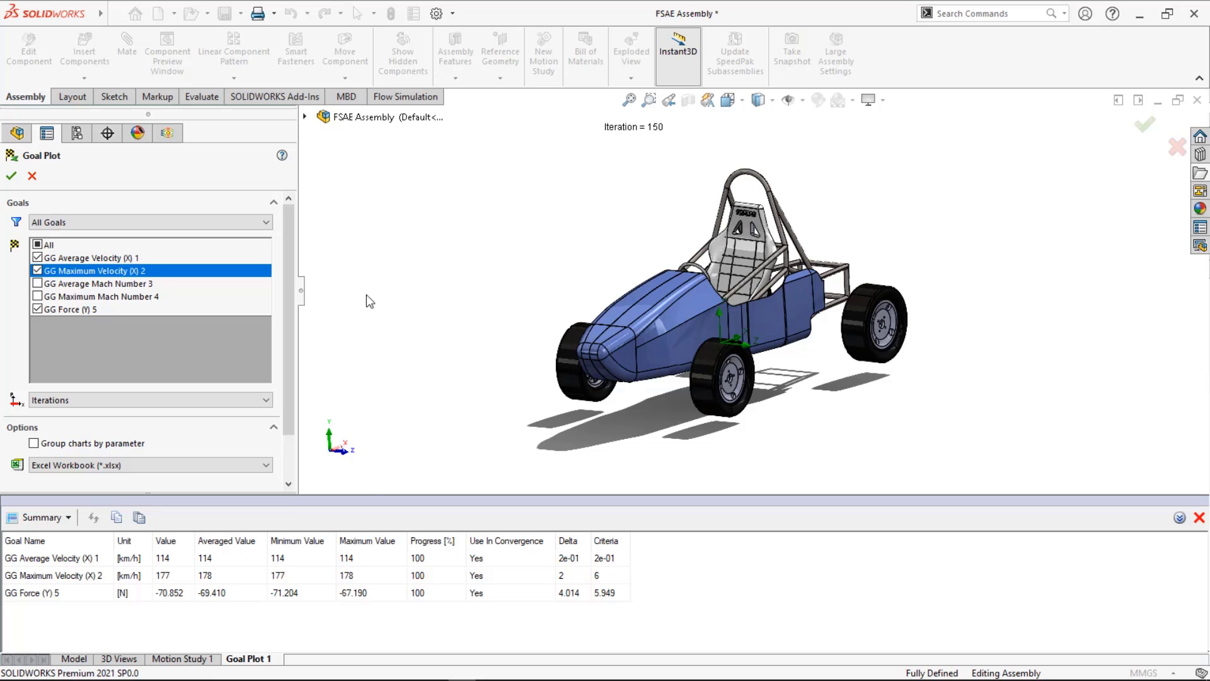
left_click(31, 176)
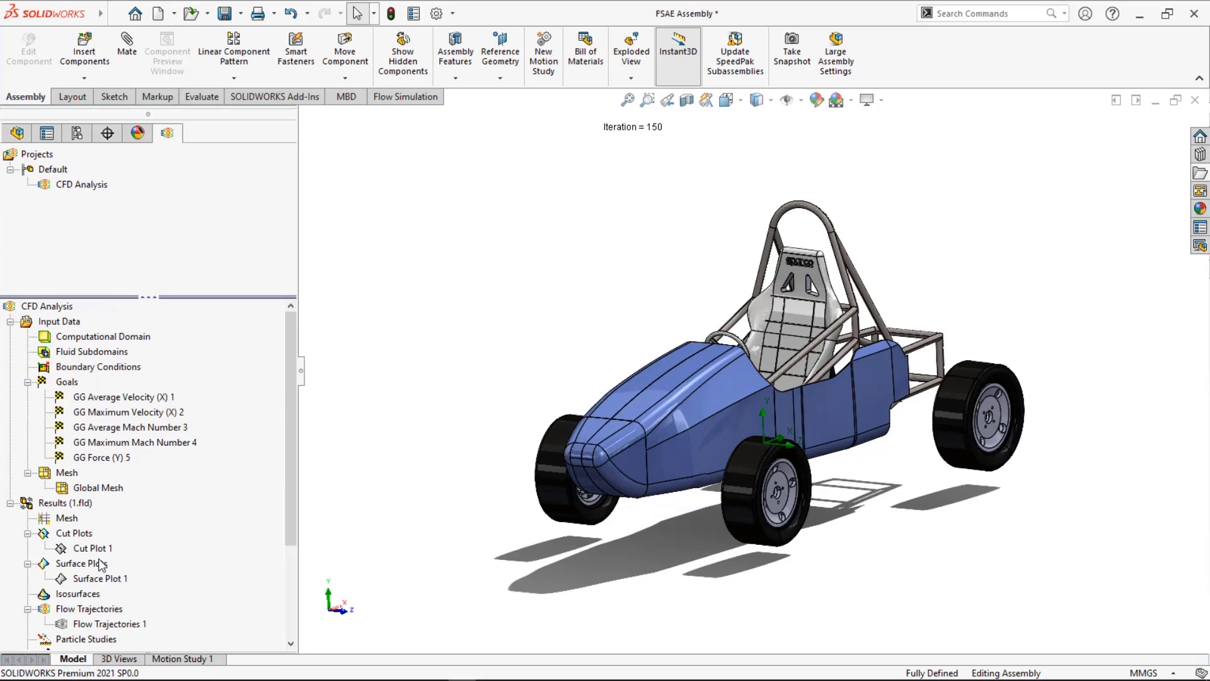
- Display Cut Plot 1, Surface Plot 1 and Flow Trajectories 1 together on the car, with the trajectories playing
scroll(97, 560, "down", 3)
scroll(97, 559, "up", 2)
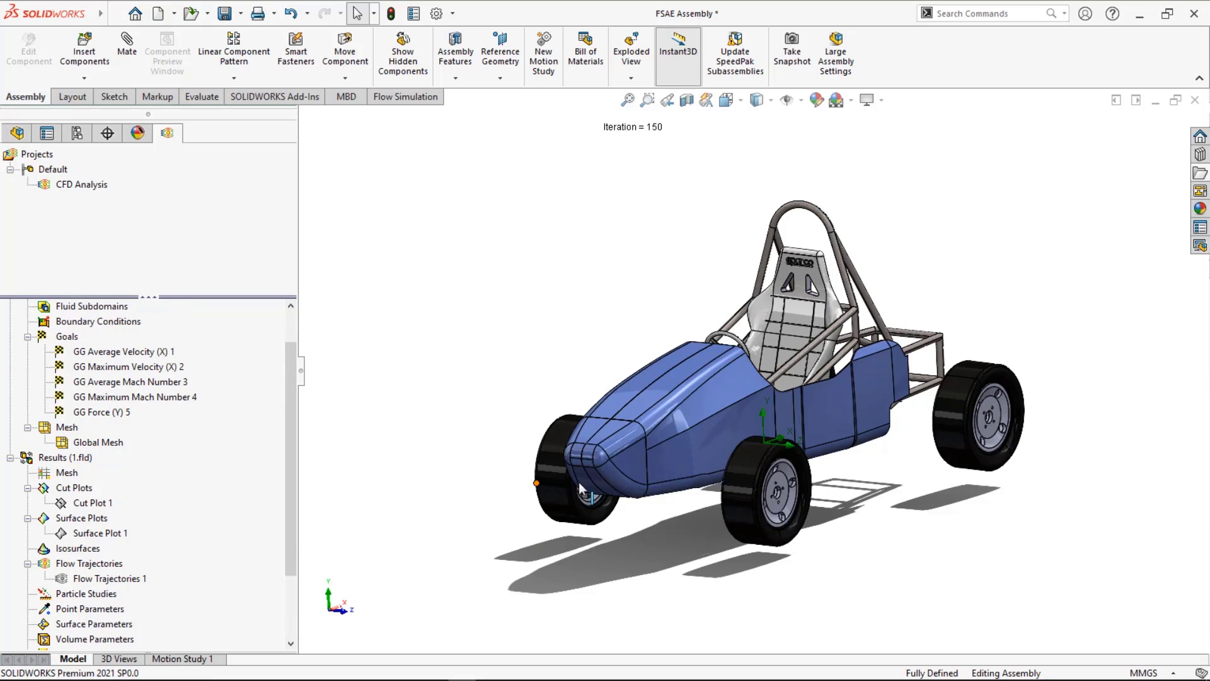
right_click(103, 488)
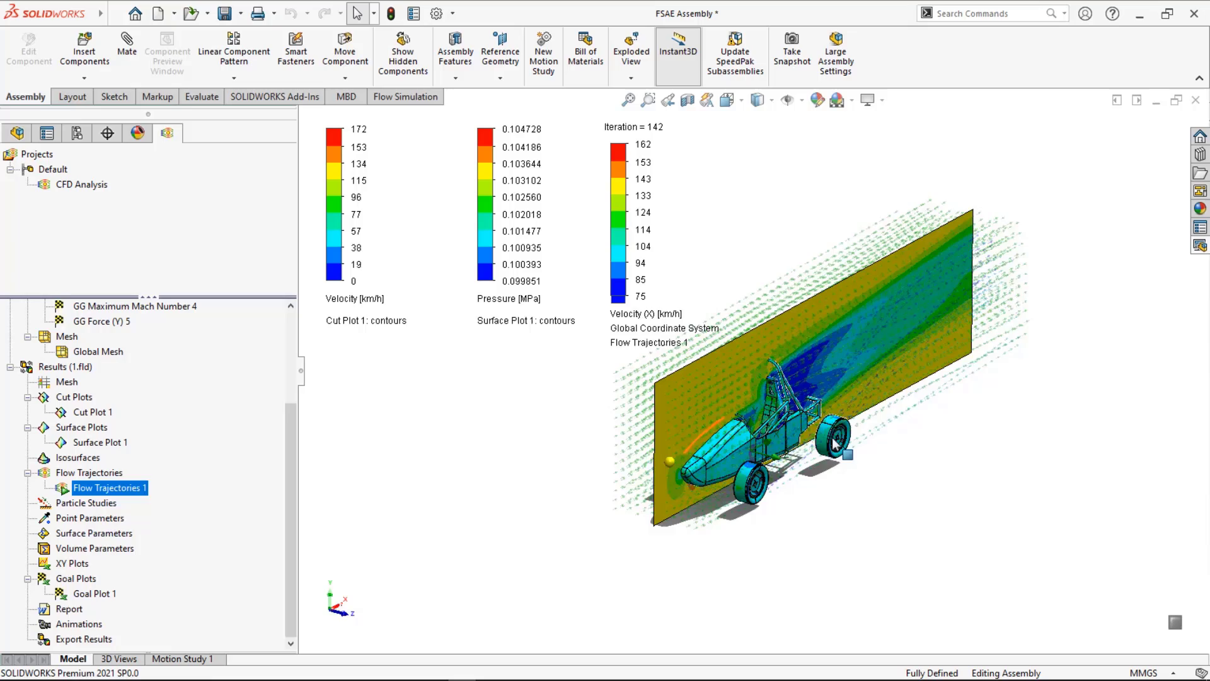
- Play the Cut Plot 1 animation and examine the velocity contours as the plane sweeps across the car
scroll(833, 445, "down", 3)
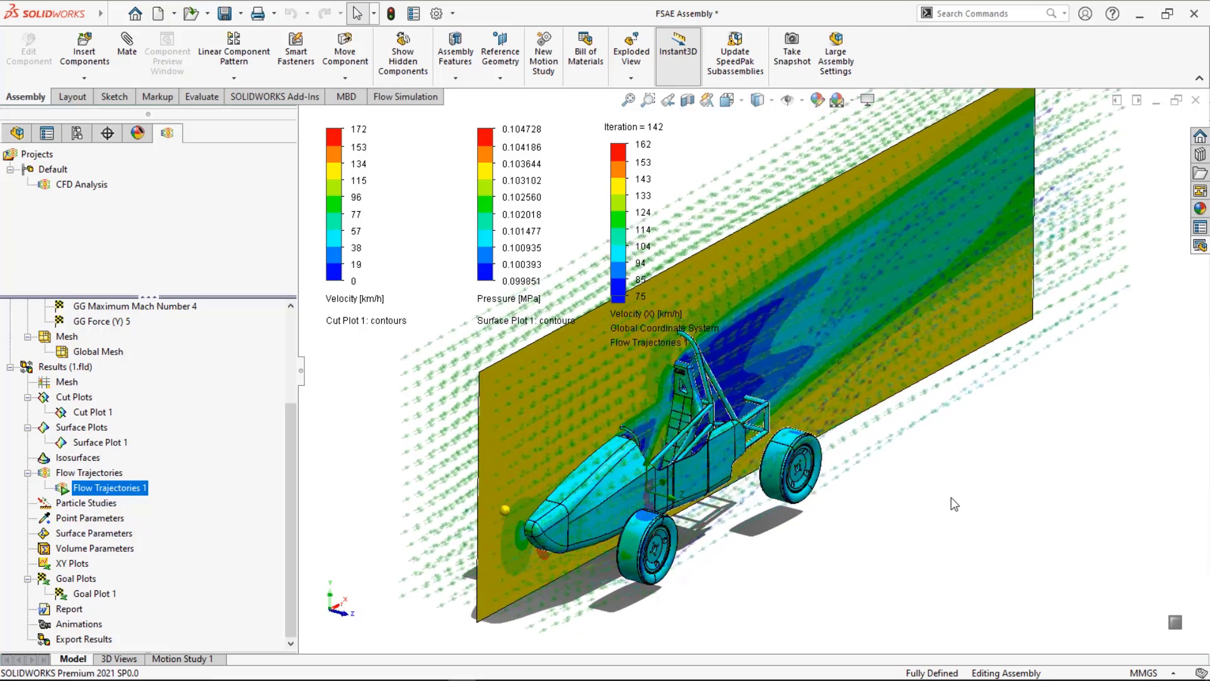
scroll(756, 379, "up", 3)
scroll(526, 365, "down", 2)
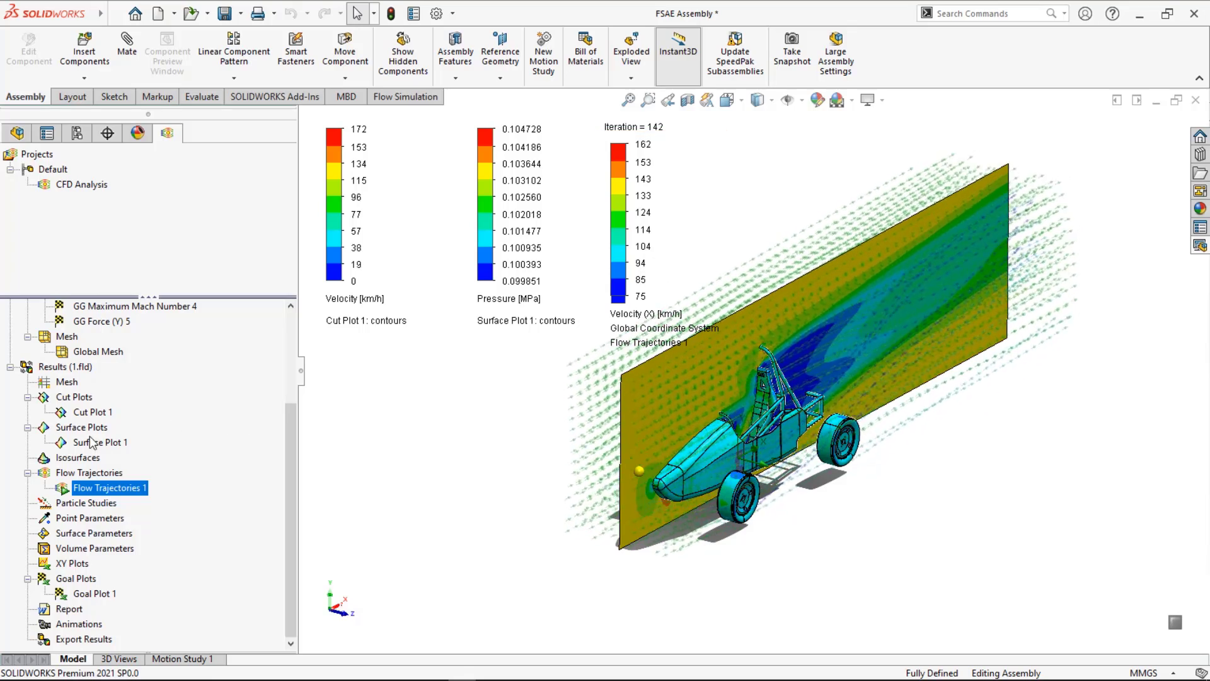
left_click(89, 413)
right_click(88, 413)
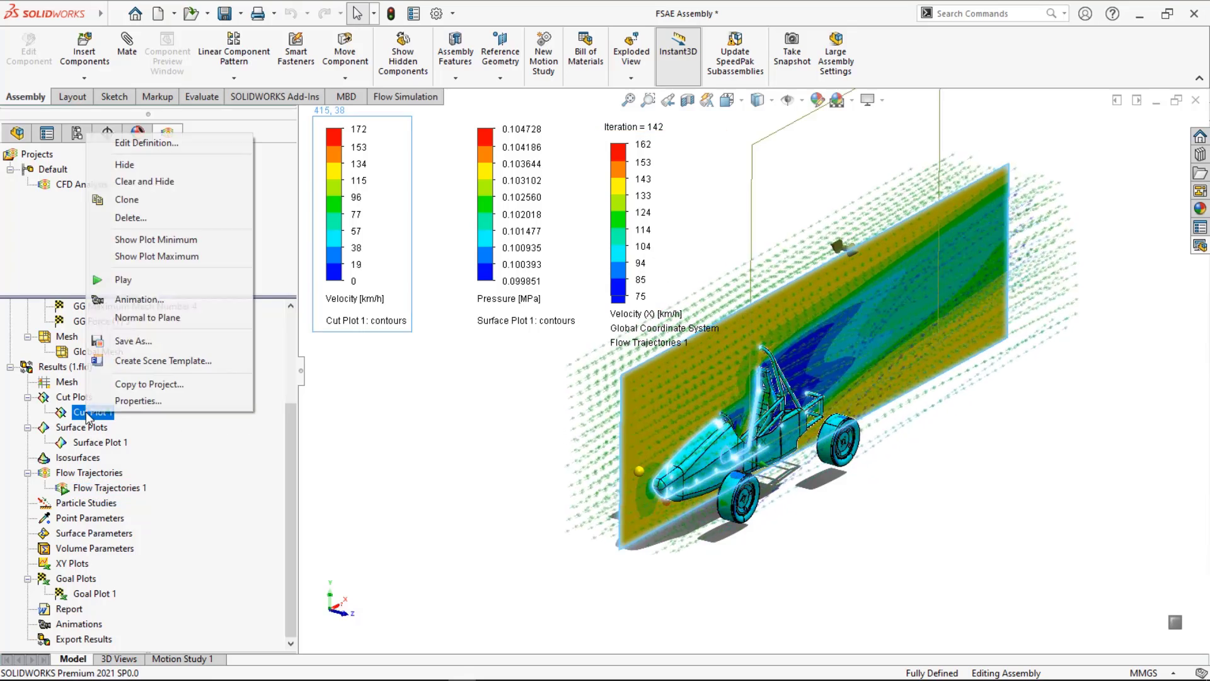
left_click(121, 279)
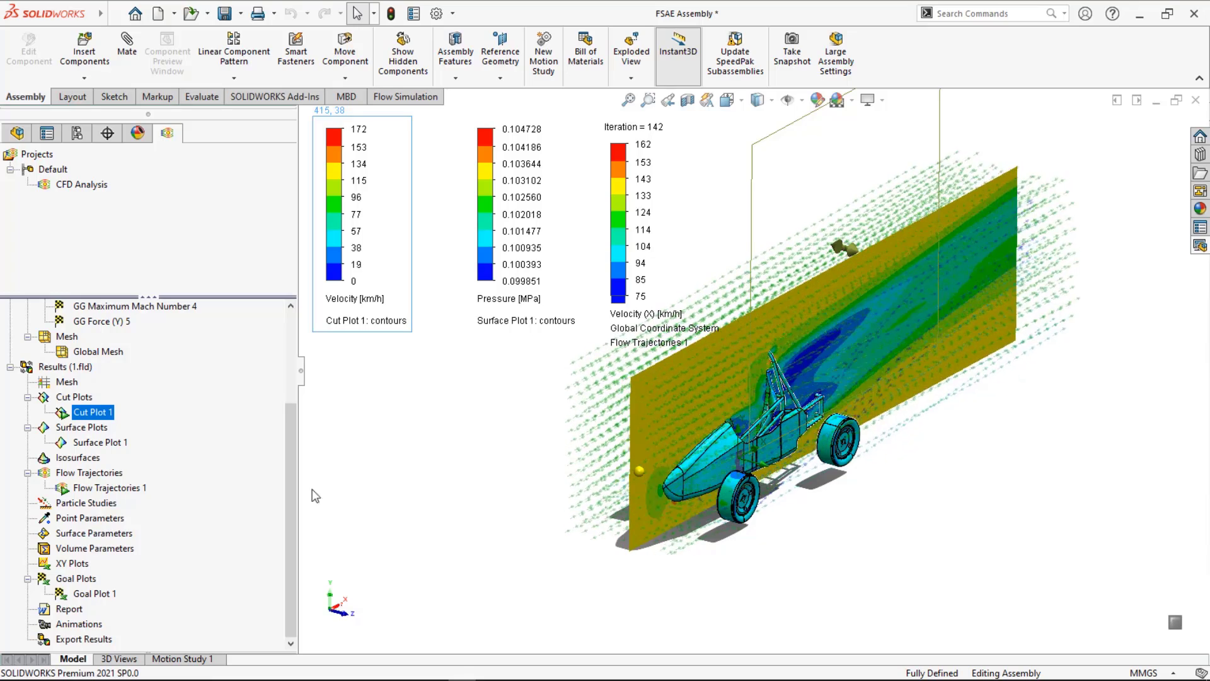
- Stop the Cut Plot 1 animation and hide the cut plot
right_click(91, 416)
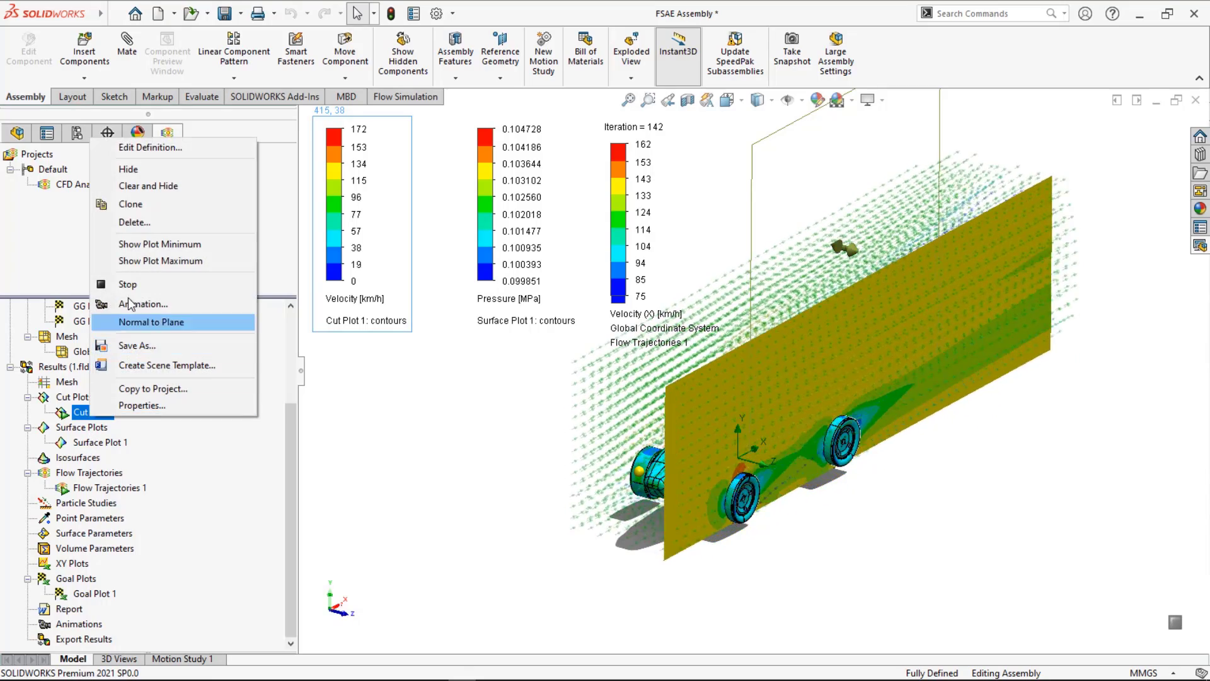
left_click(130, 319)
right_click(80, 411)
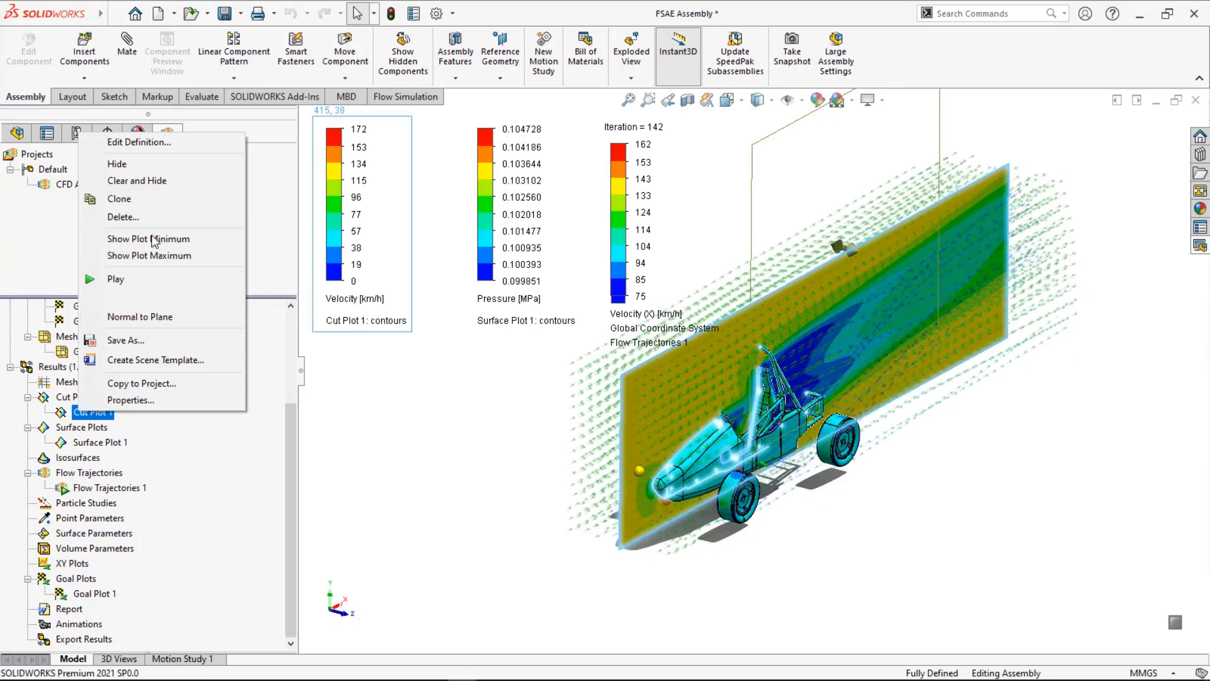
left_click(161, 159)
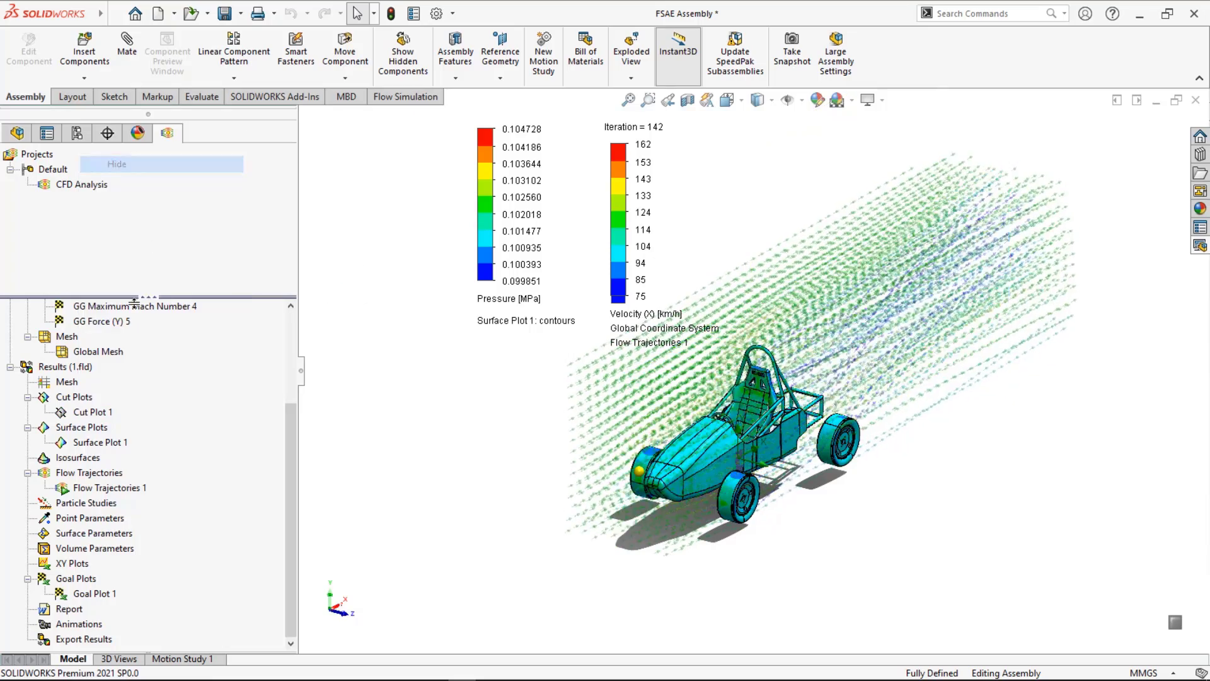
- Move the Surface Plot 1 pressure legend away from the car and stack the Flow Trajectories 1 velocity legend beneath it
left_click(480, 228)
mouse_move(472, 212)
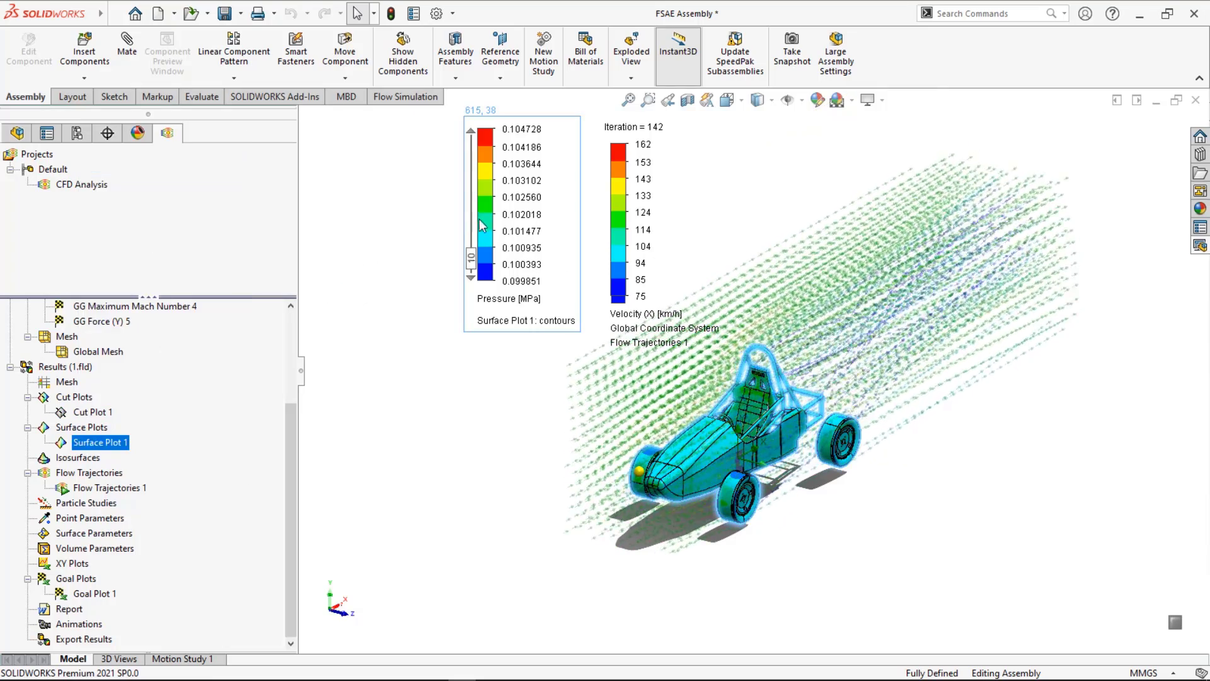
left_click_drag(482, 225, 325, 237)
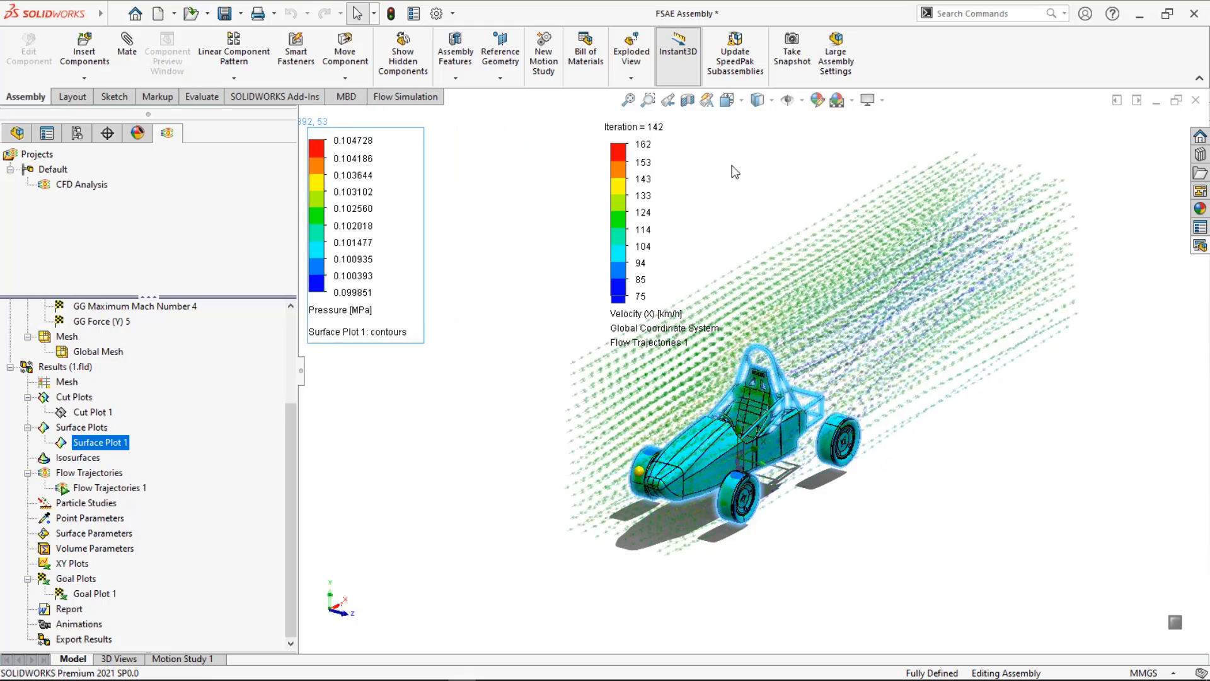
left_click_drag(610, 192, 337, 423)
left_click(517, 524)
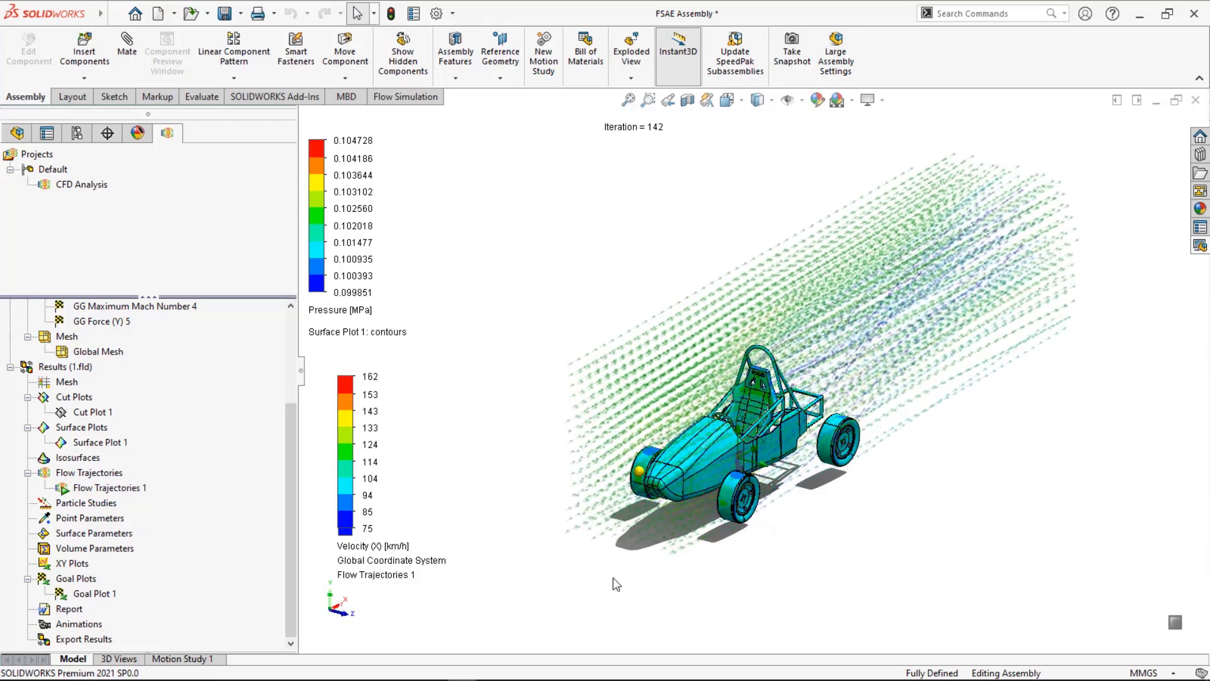
scroll(613, 581, "down", 2)
scroll(1150, 421, "down", 1)
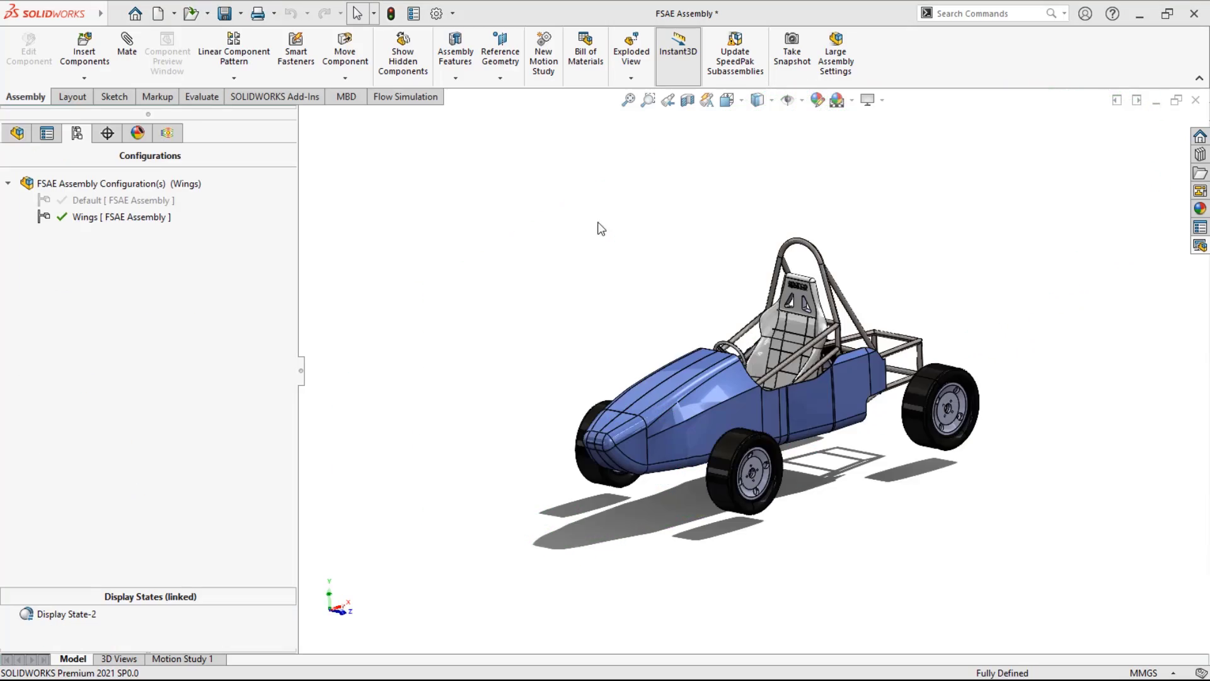
- Insert a new part into the Wings configuration of FSAE Assembly, placing it in empty space
left_click(16, 135)
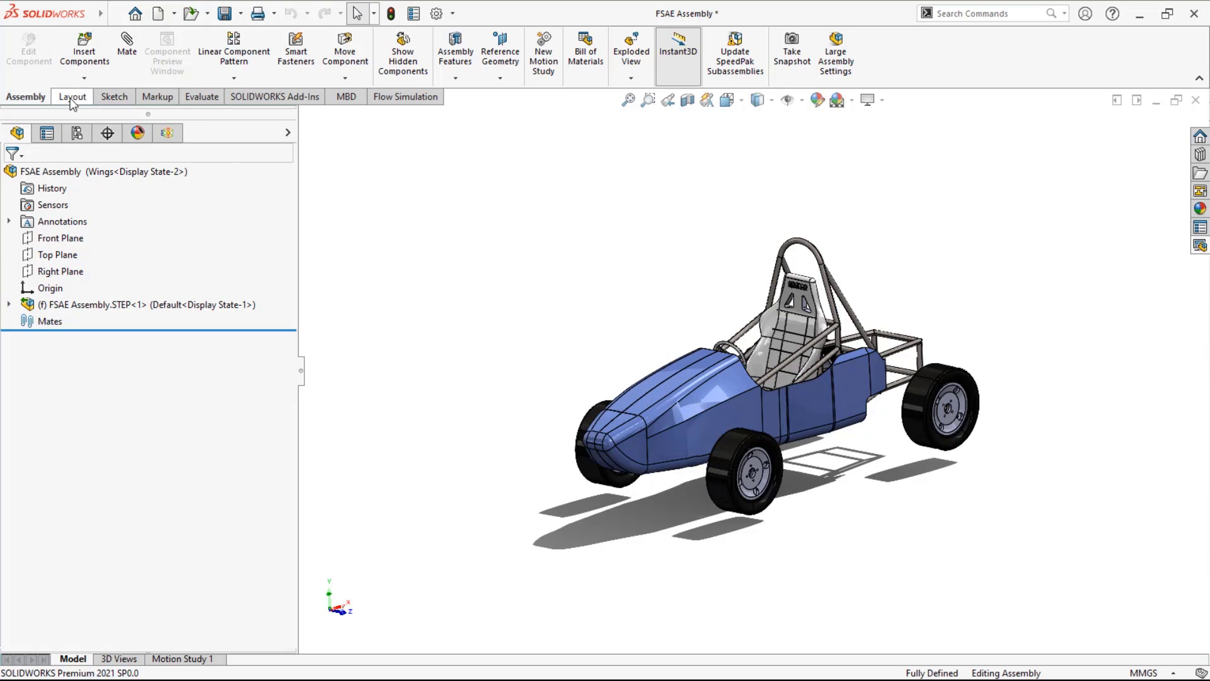
left_click(77, 79)
left_click(88, 114)
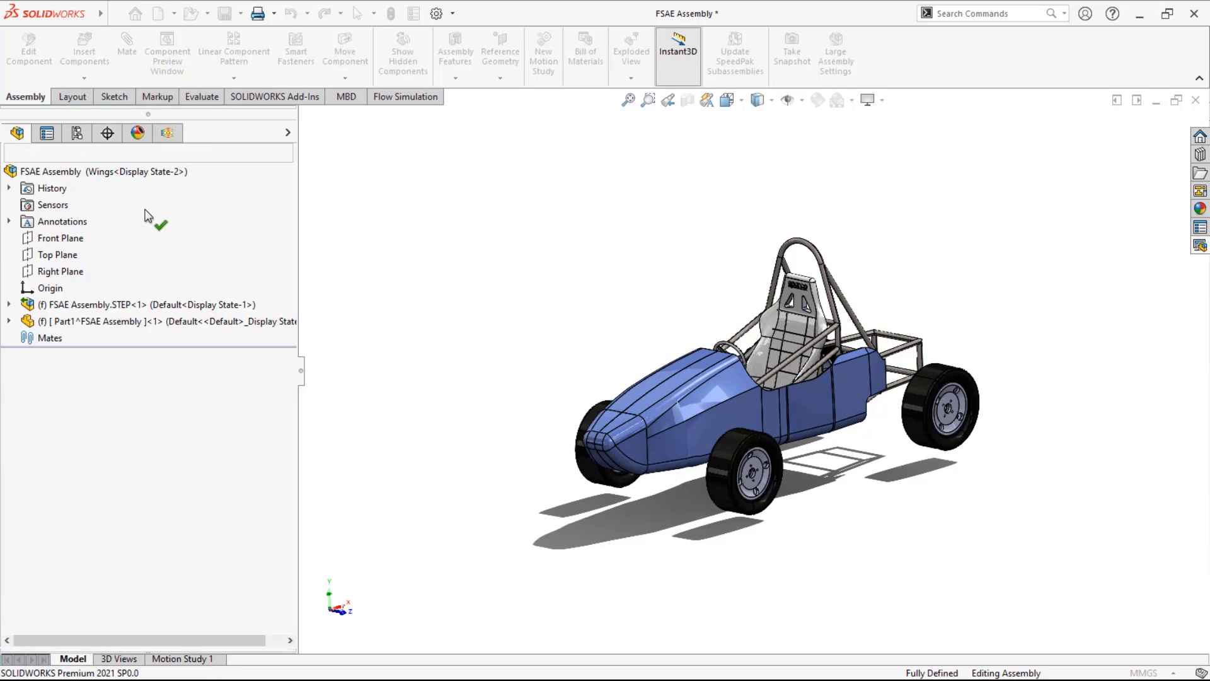
left_click(537, 337)
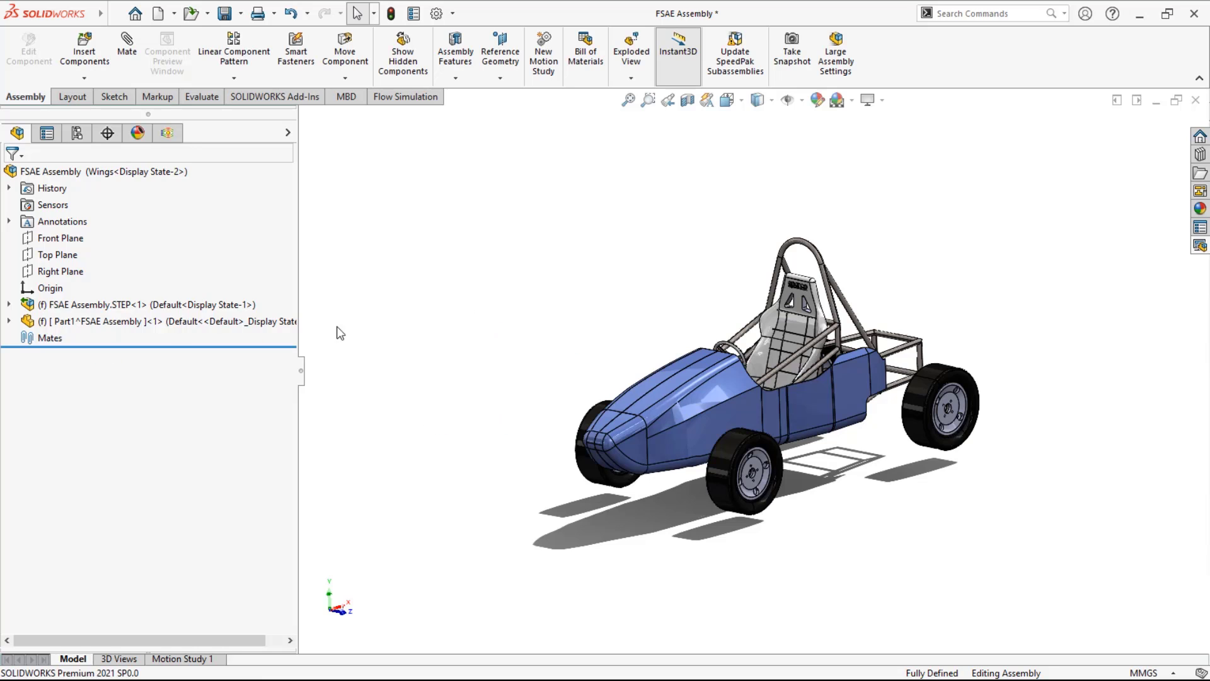
- On the new part's Front Plane, sketch a closed wing side outline at the car's nose with straight lines and a tangent arc of about 493 mm radius
left_click(9, 321)
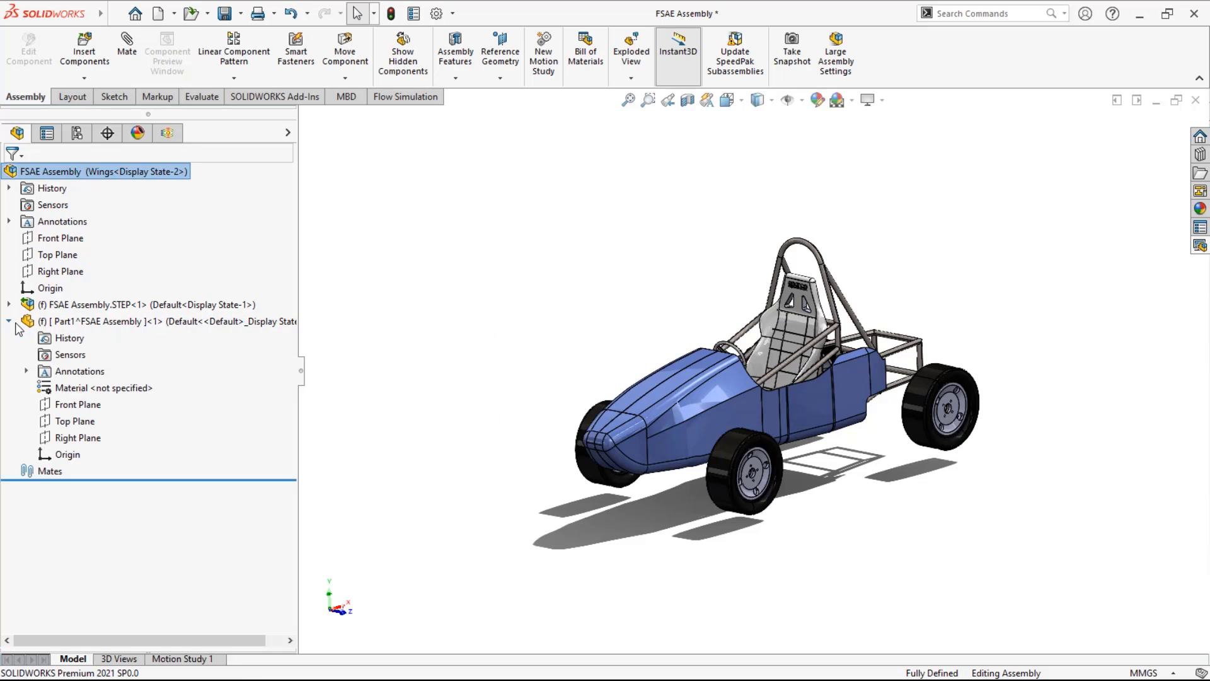
left_click(76, 411)
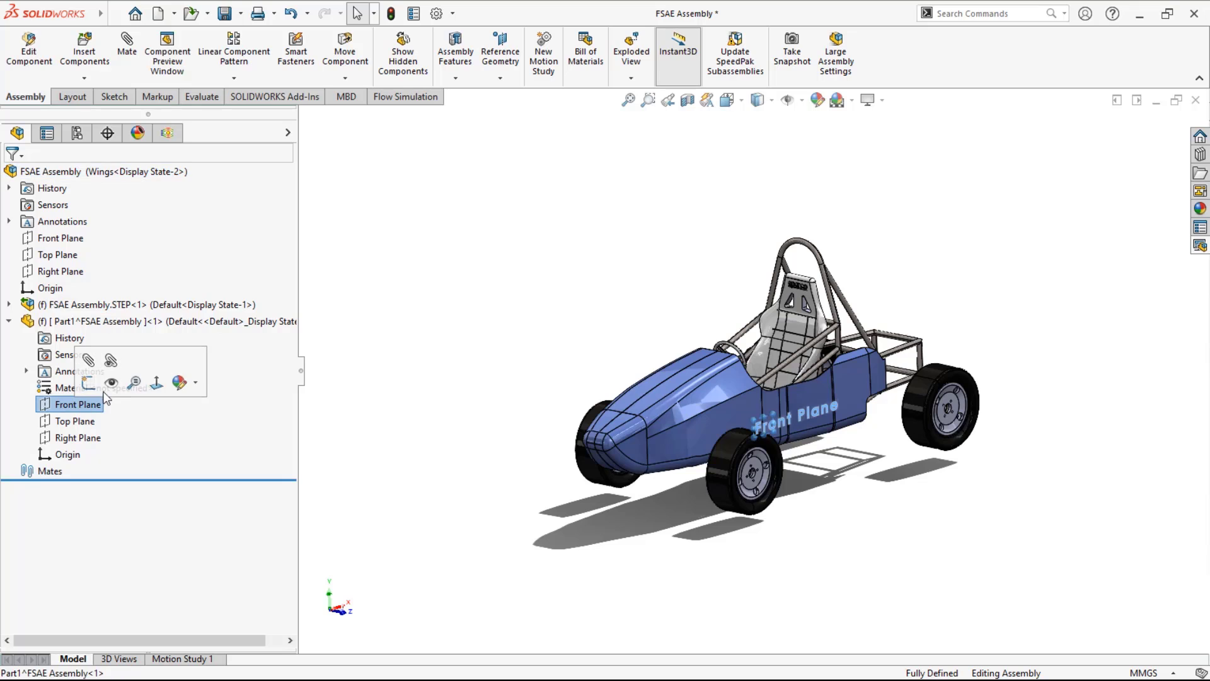
left_click(98, 381)
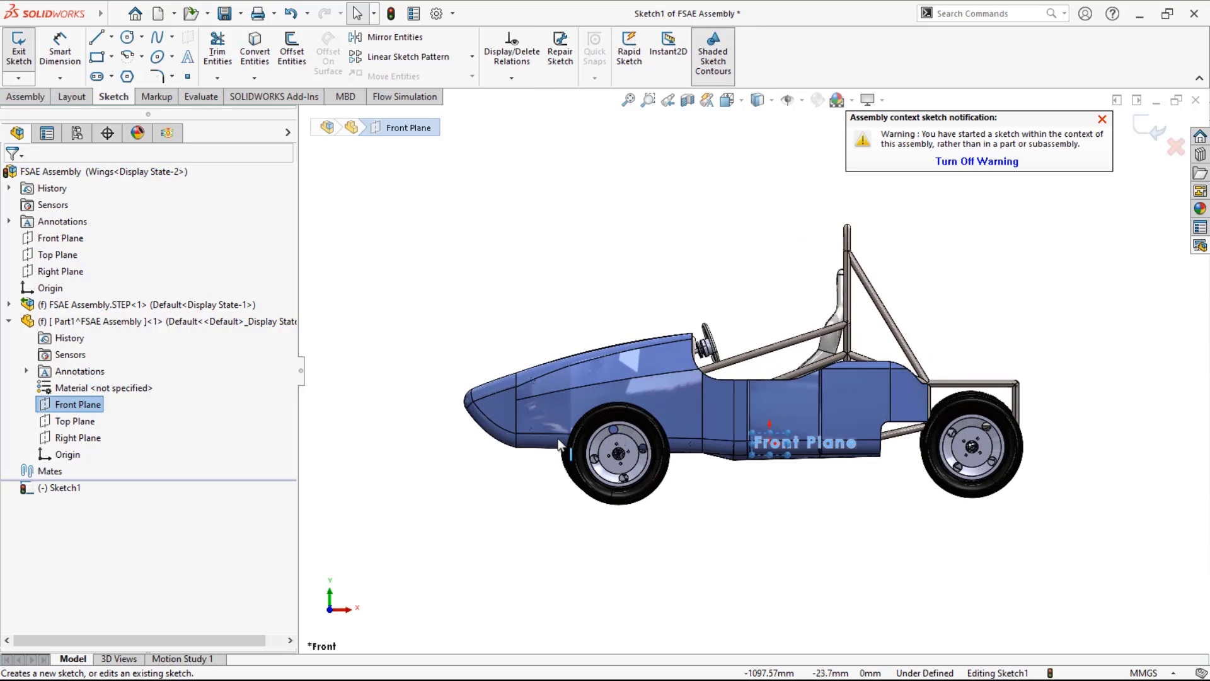
key("l")
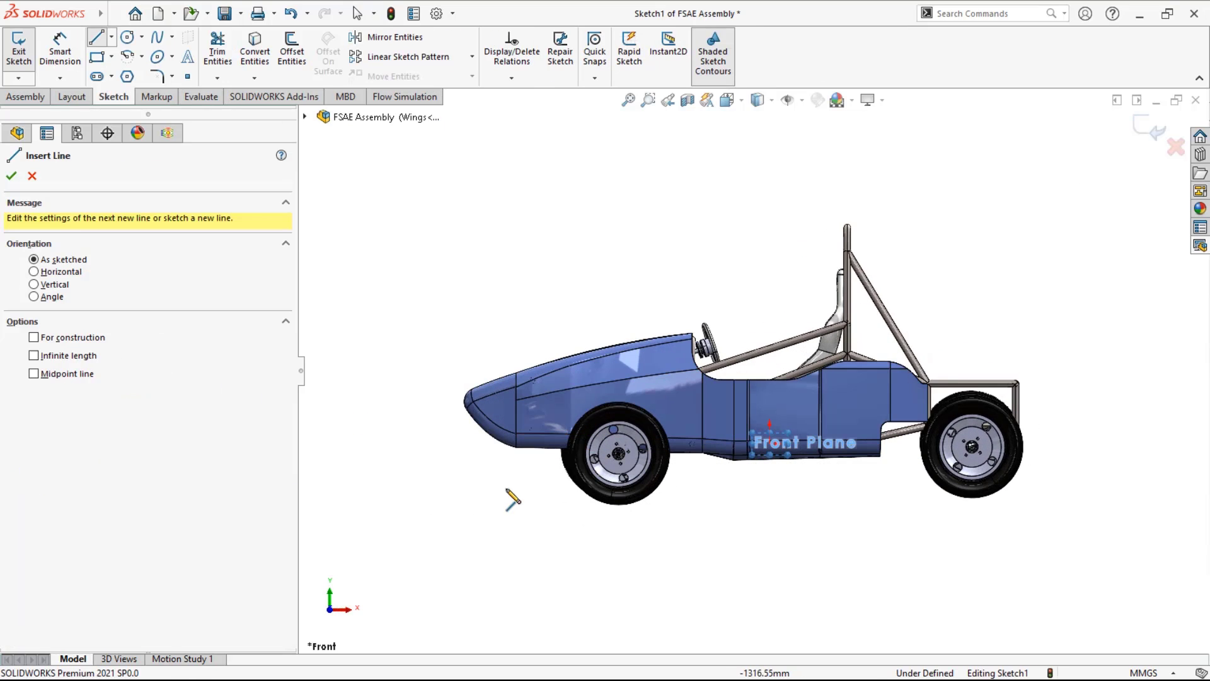
left_click(472, 494)
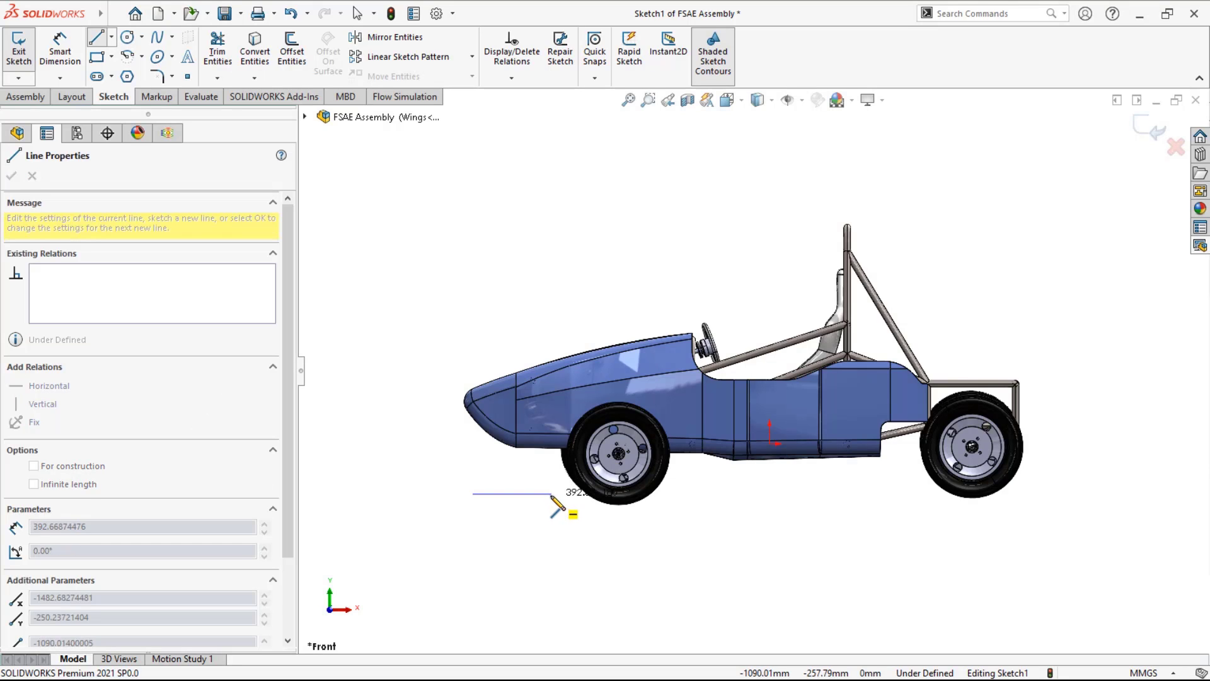
left_click(557, 494)
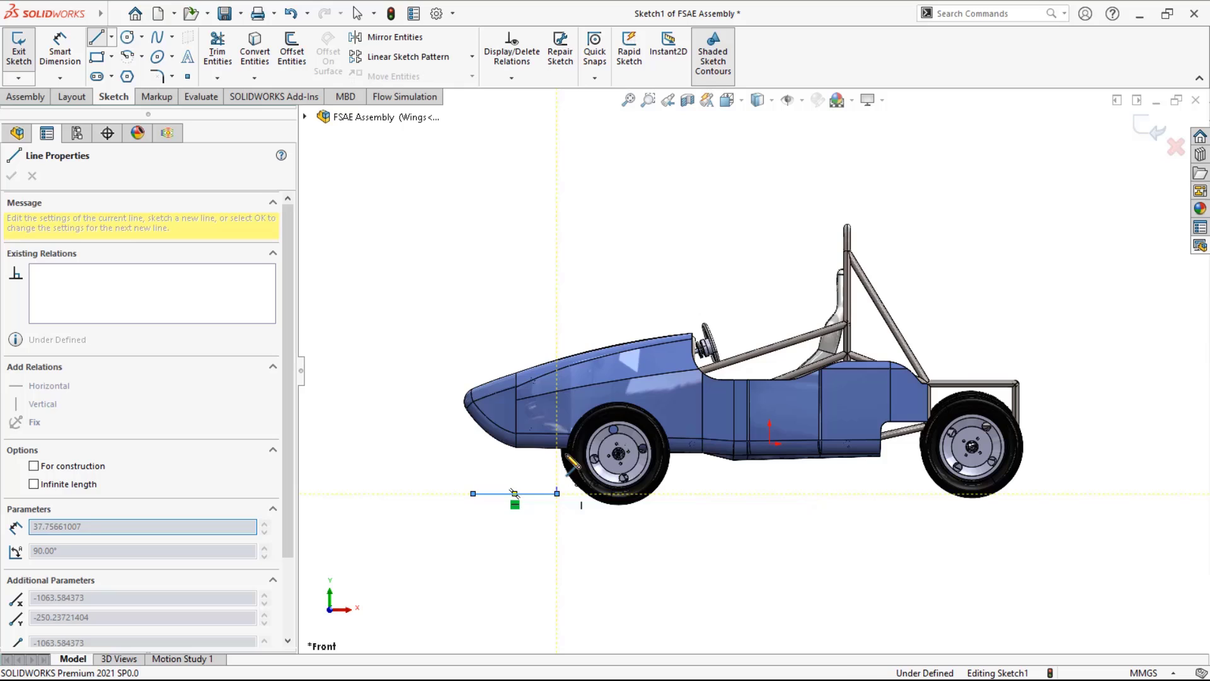
left_click(558, 414)
left_click(504, 414)
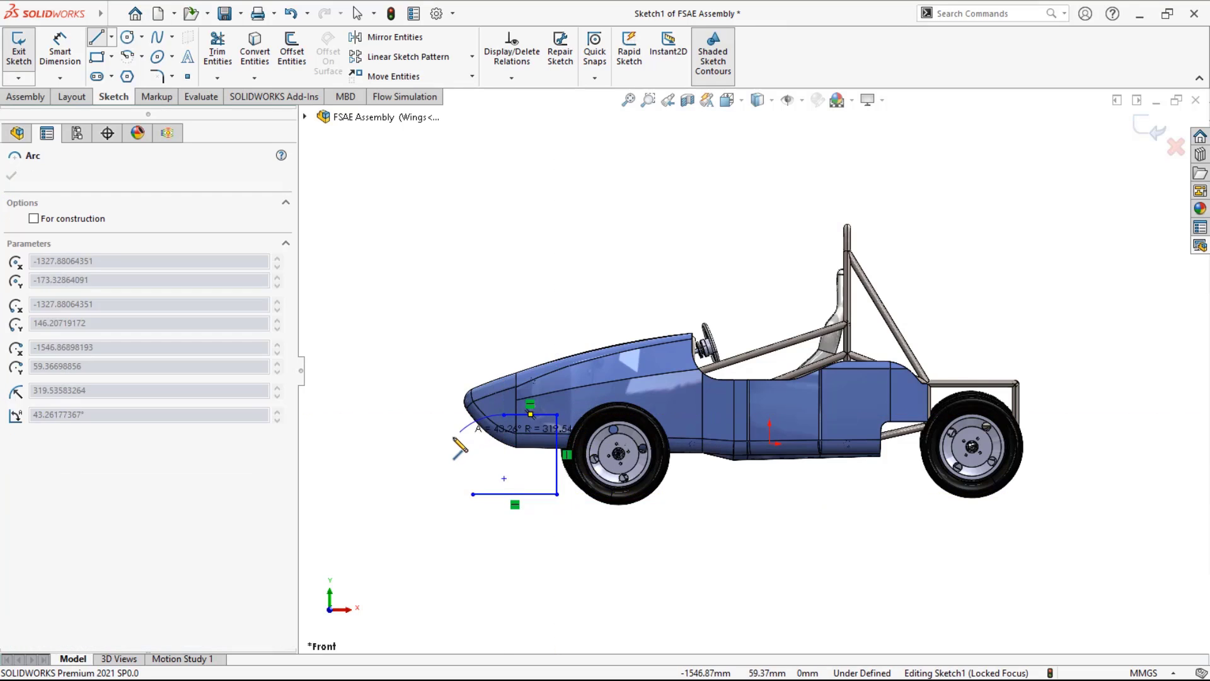
left_click(408, 494)
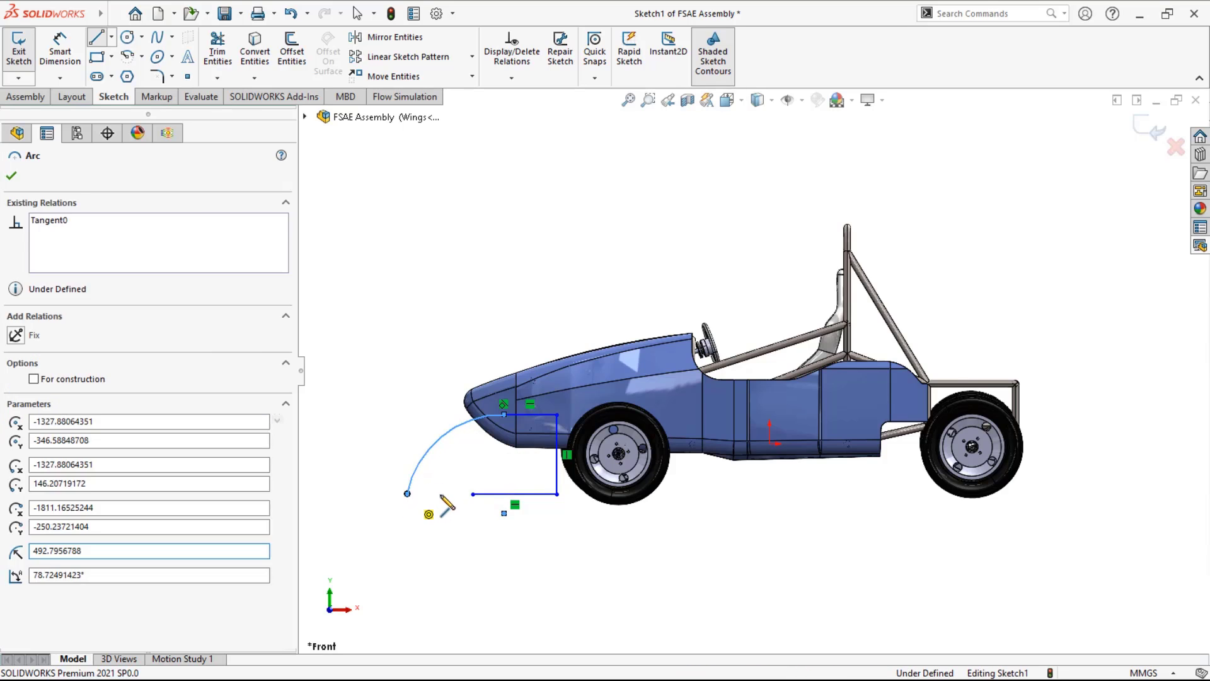
left_click(473, 494)
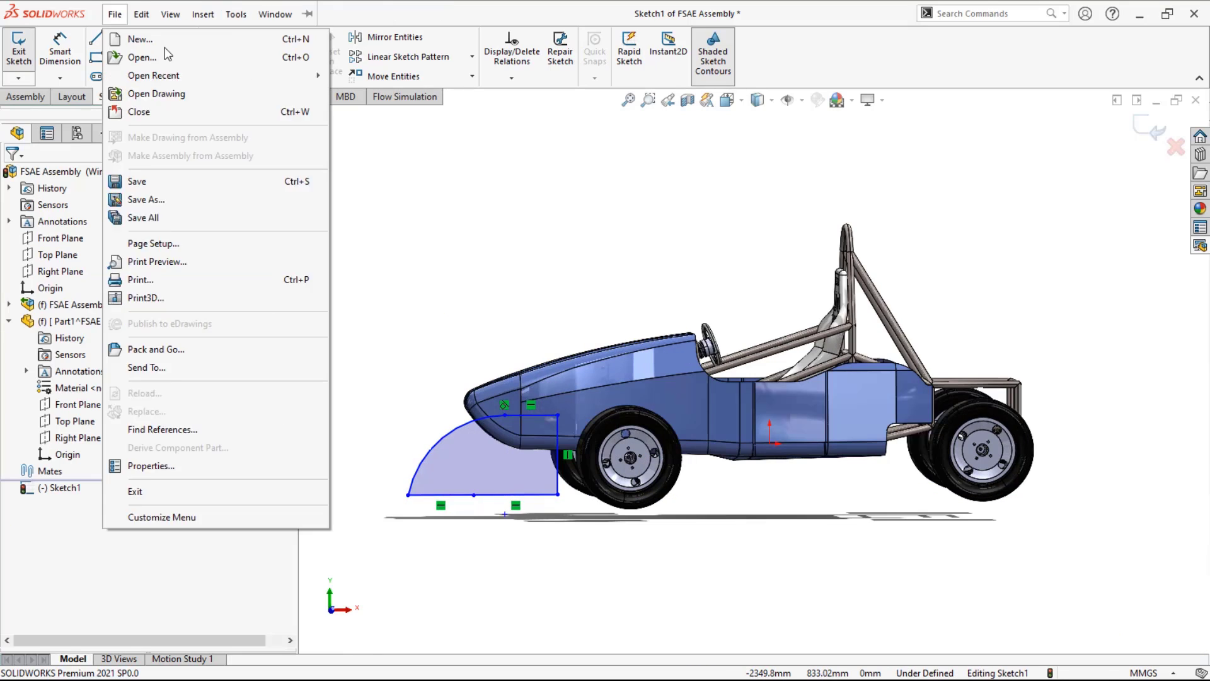
key("Escape")
- Draw a three-point spline inside the outline from the arc's lower front end to the upper rear corner
left_click(158, 39)
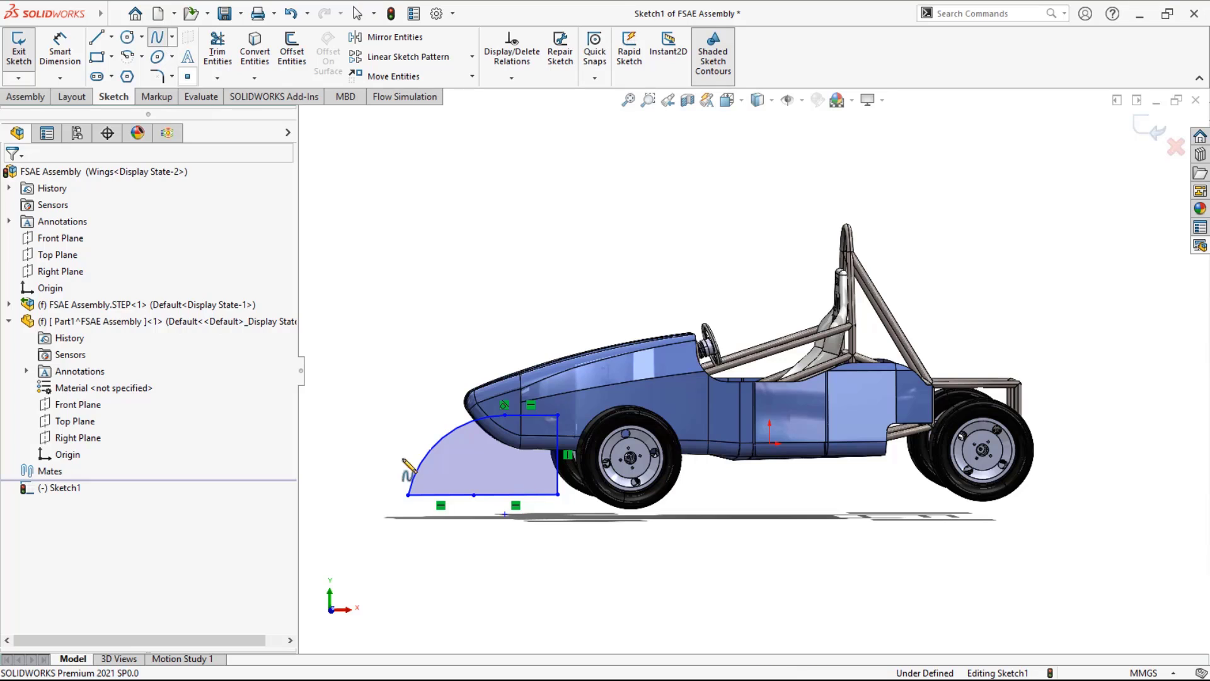
left_click(409, 486)
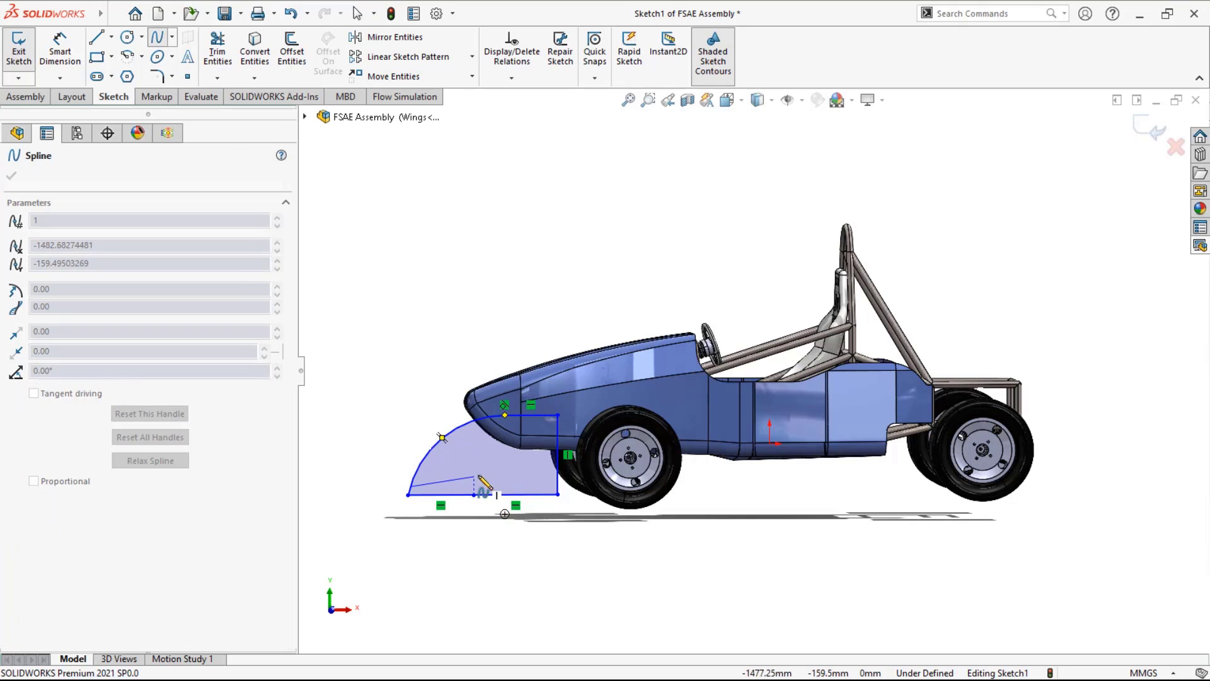
left_click(483, 472)
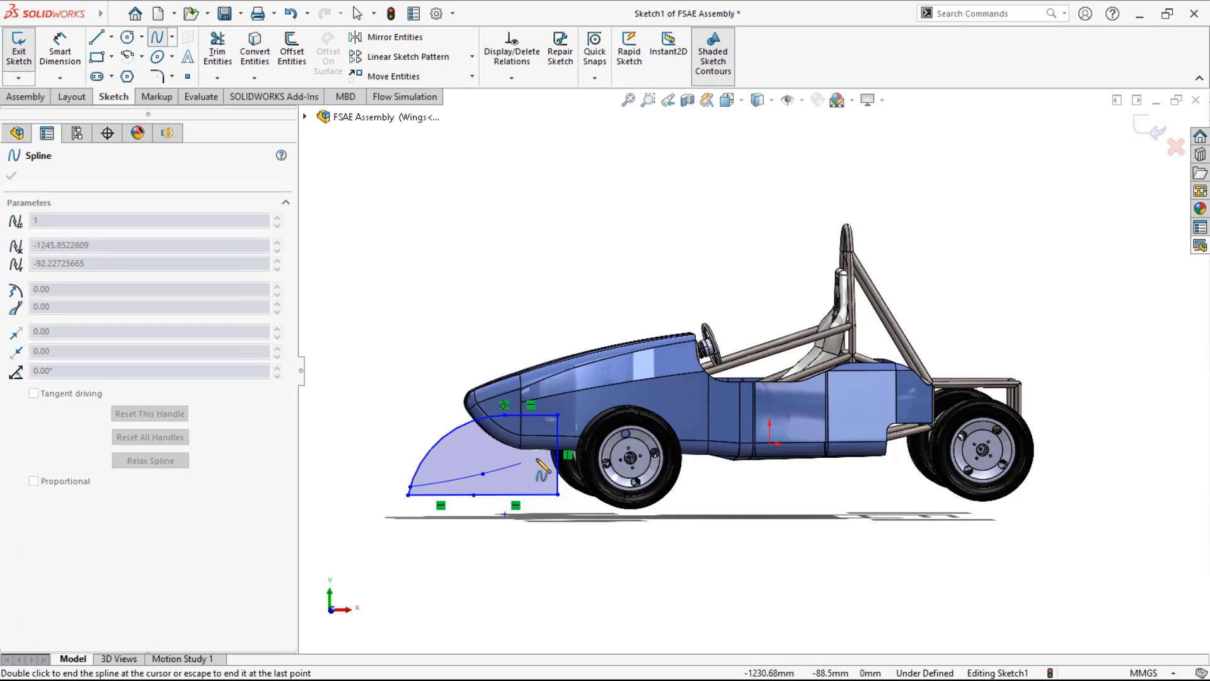
double_click(558, 415)
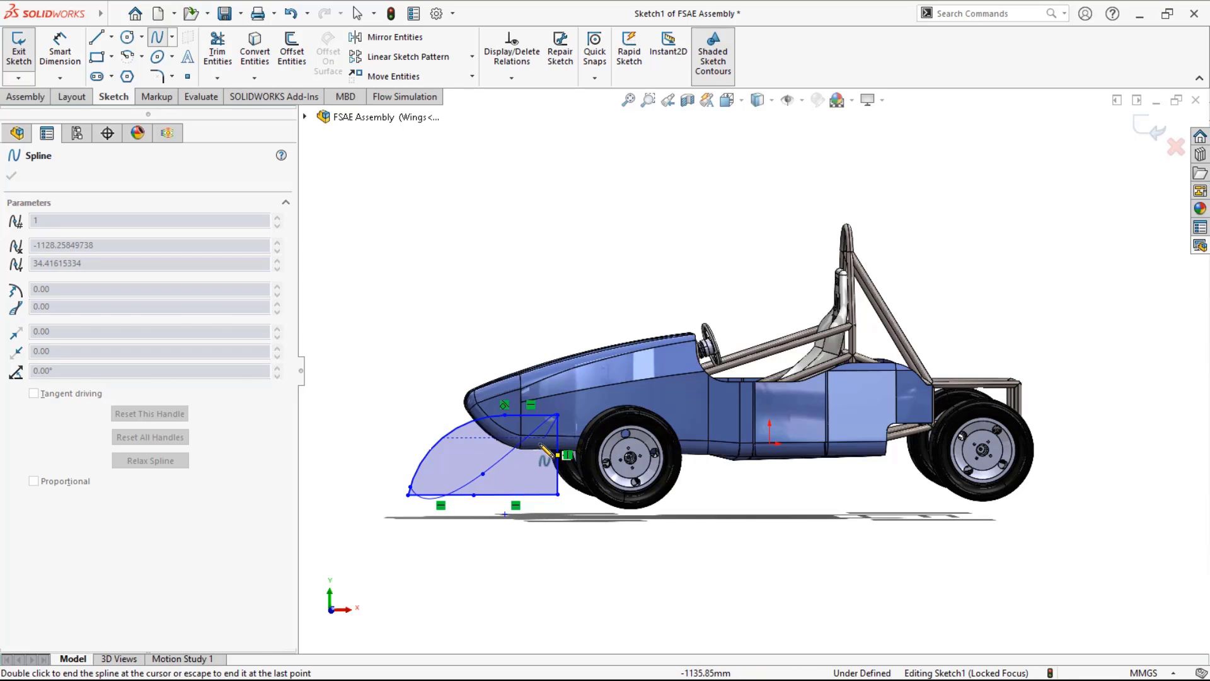
key("Escape")
- Move the spline's middle point slightly upward to flatten the wing curve
left_click(484, 473)
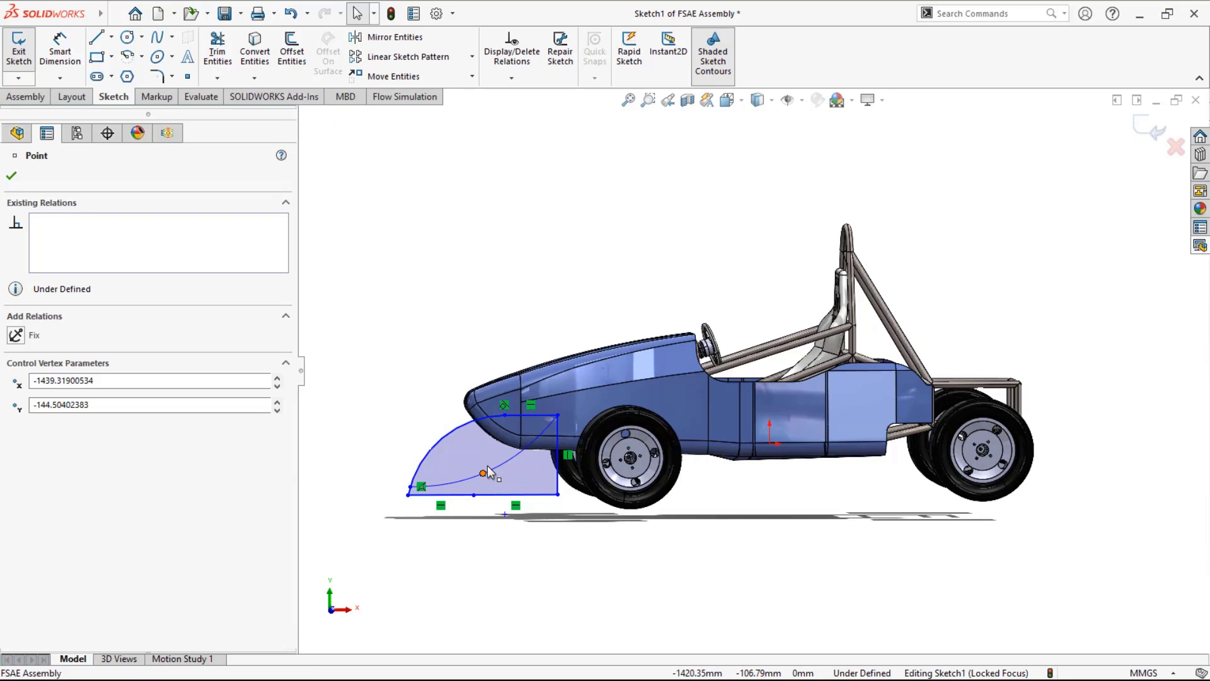
left_click_drag(496, 469, 485, 467)
left_click(351, 476)
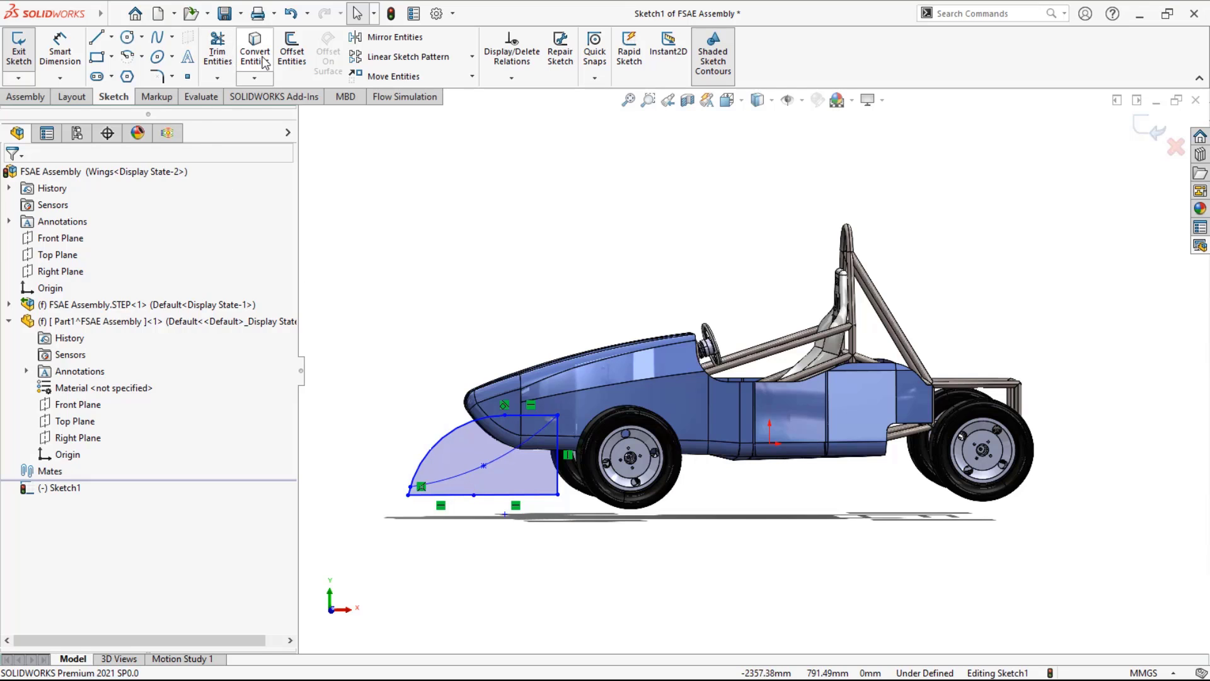
- Offset the spline 10 mm to its lower side, with the dimension added
left_click(292, 61)
left_click(461, 471)
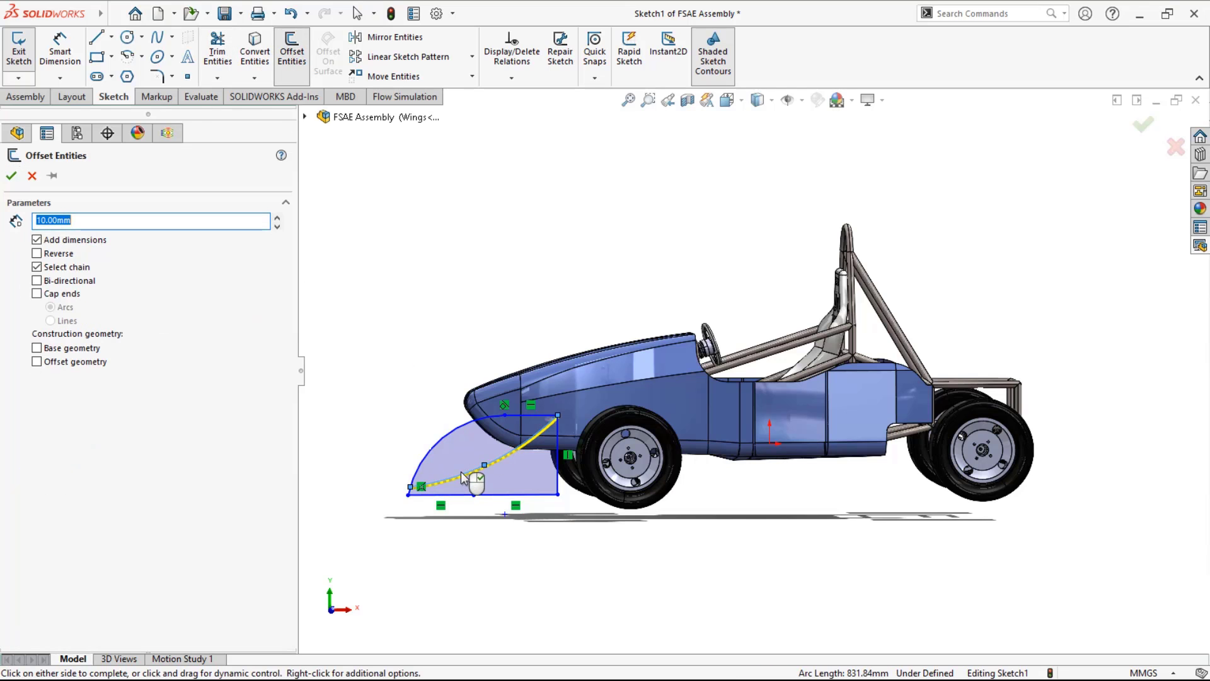
scroll(469, 479, "down", 2)
scroll(498, 466, "down", 2)
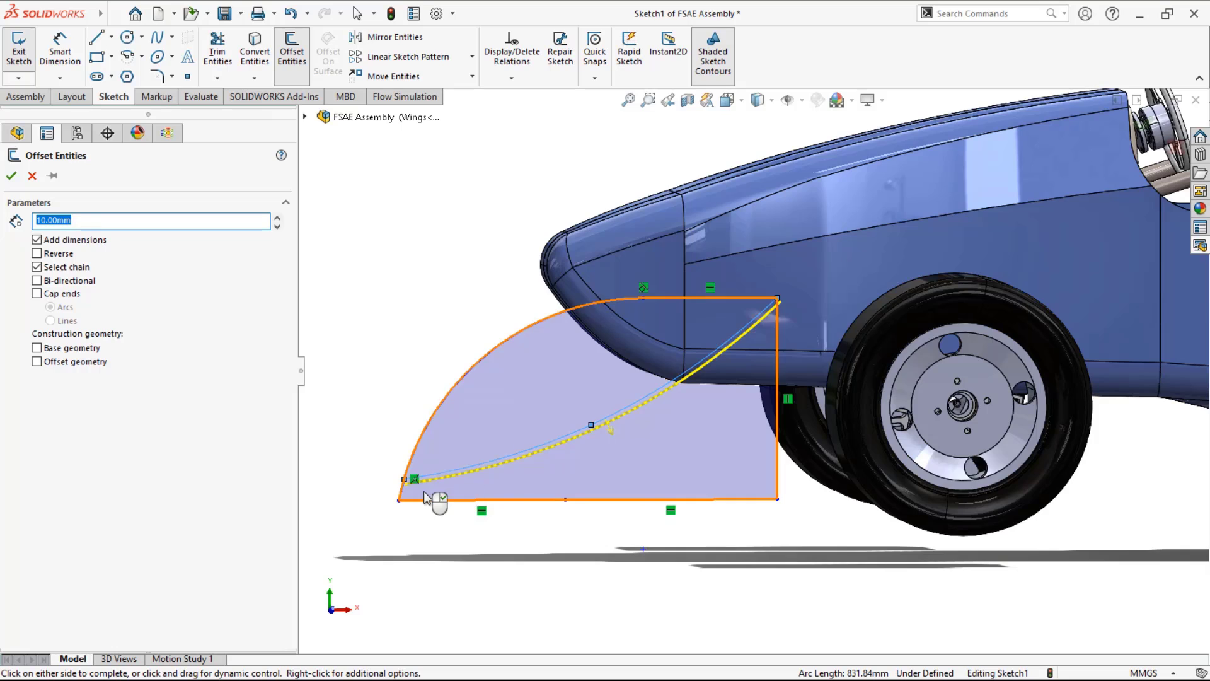
scroll(424, 494, "down", 3)
scroll(588, 448, "up", 3)
scroll(834, 437, "up", 6)
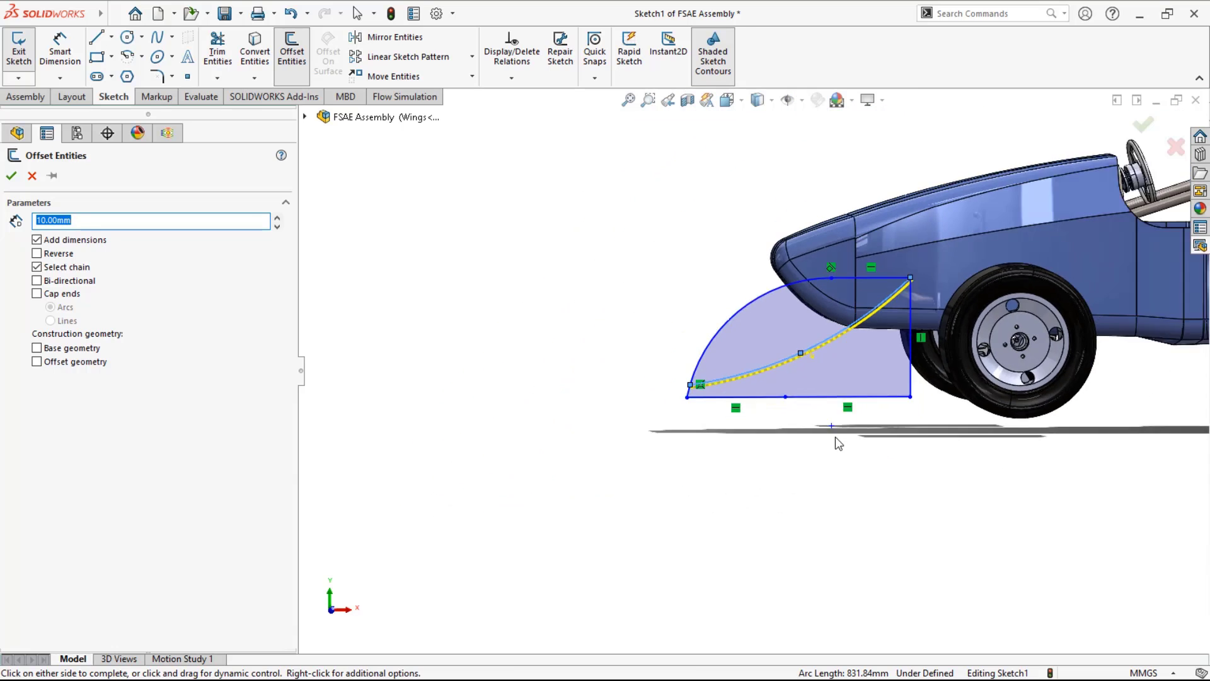
scroll(1176, 331, "down", 3)
scroll(623, 363, "up", 1)
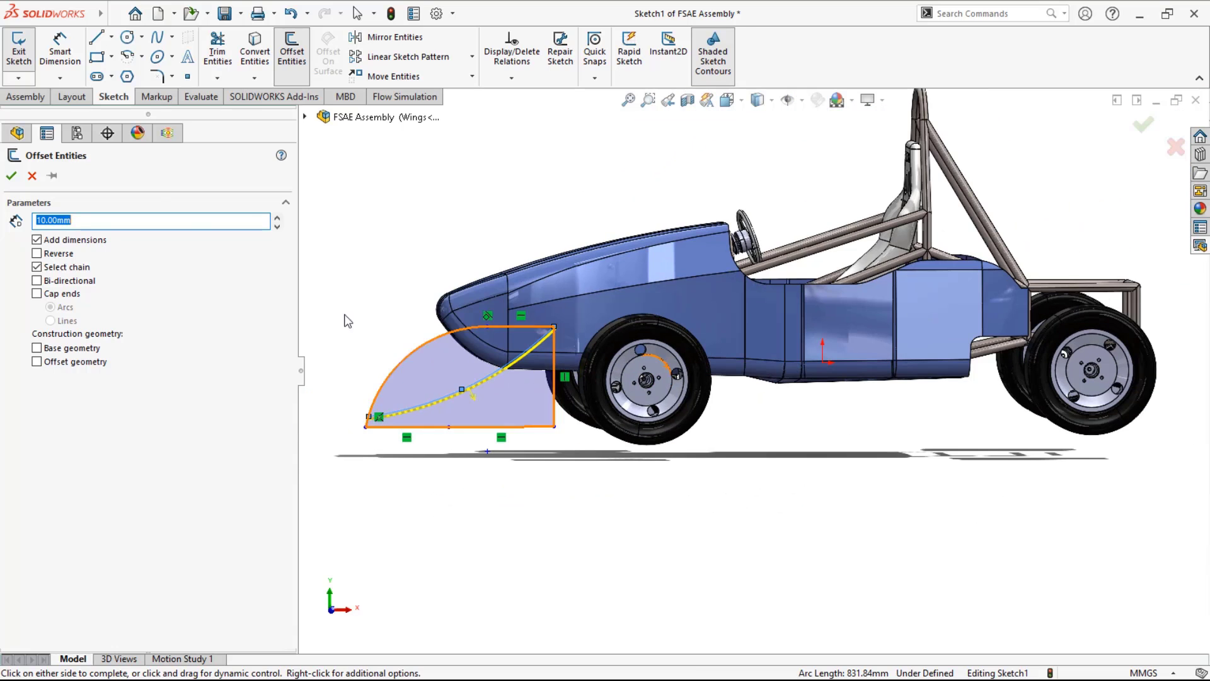
key("Return")
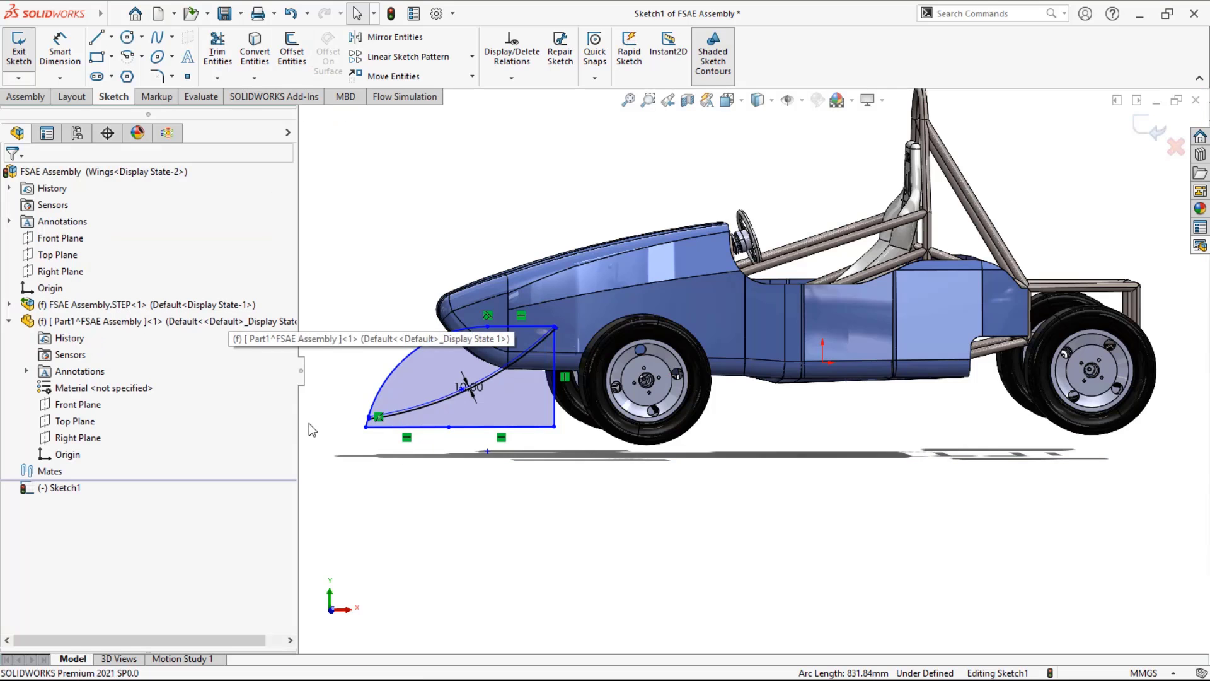
scroll(468, 427, "down", 4)
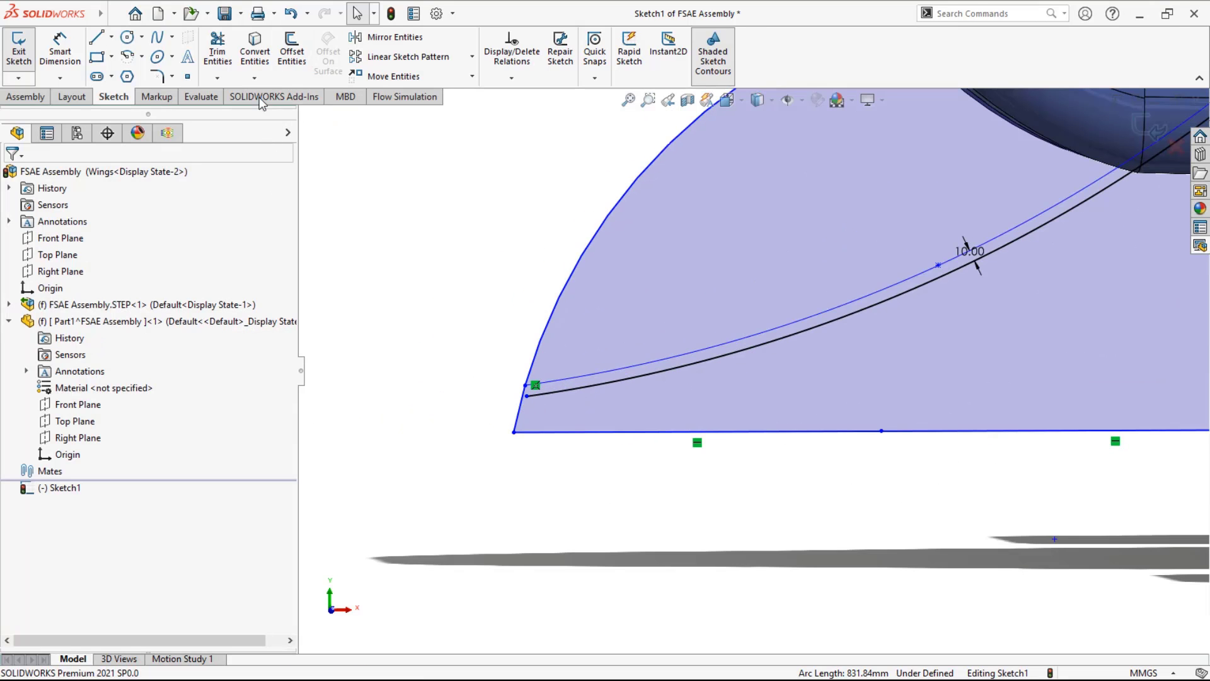
left_click(254, 77)
left_click(217, 77)
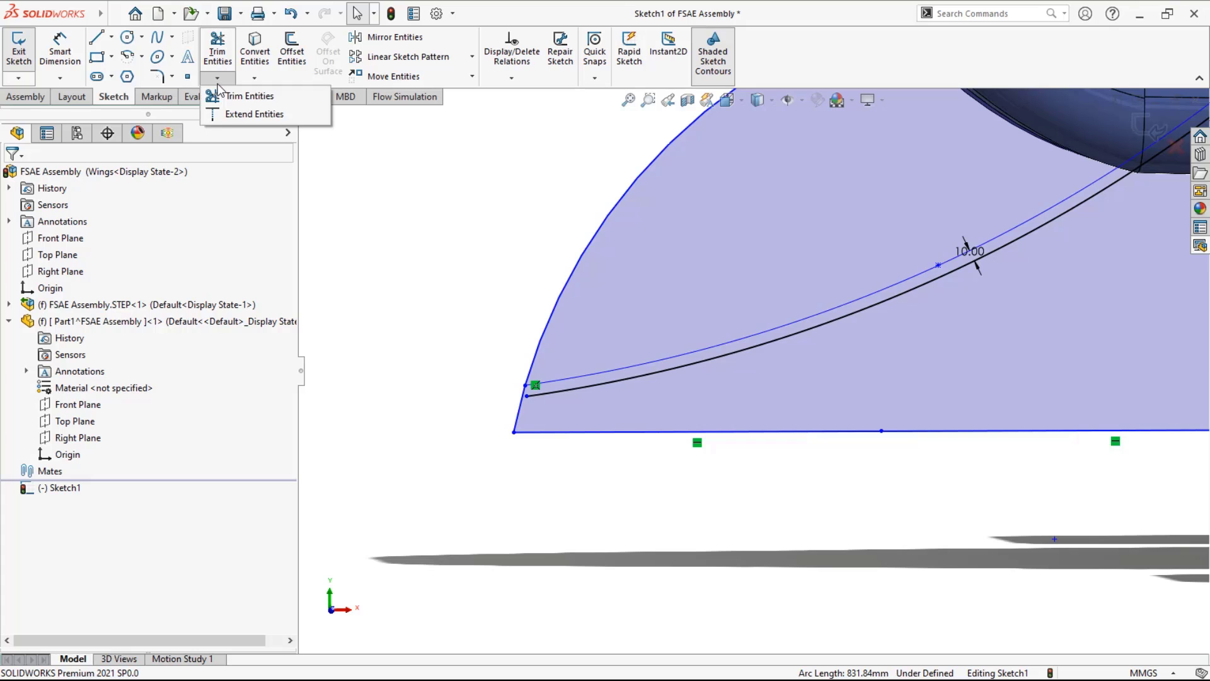
left_click(248, 95)
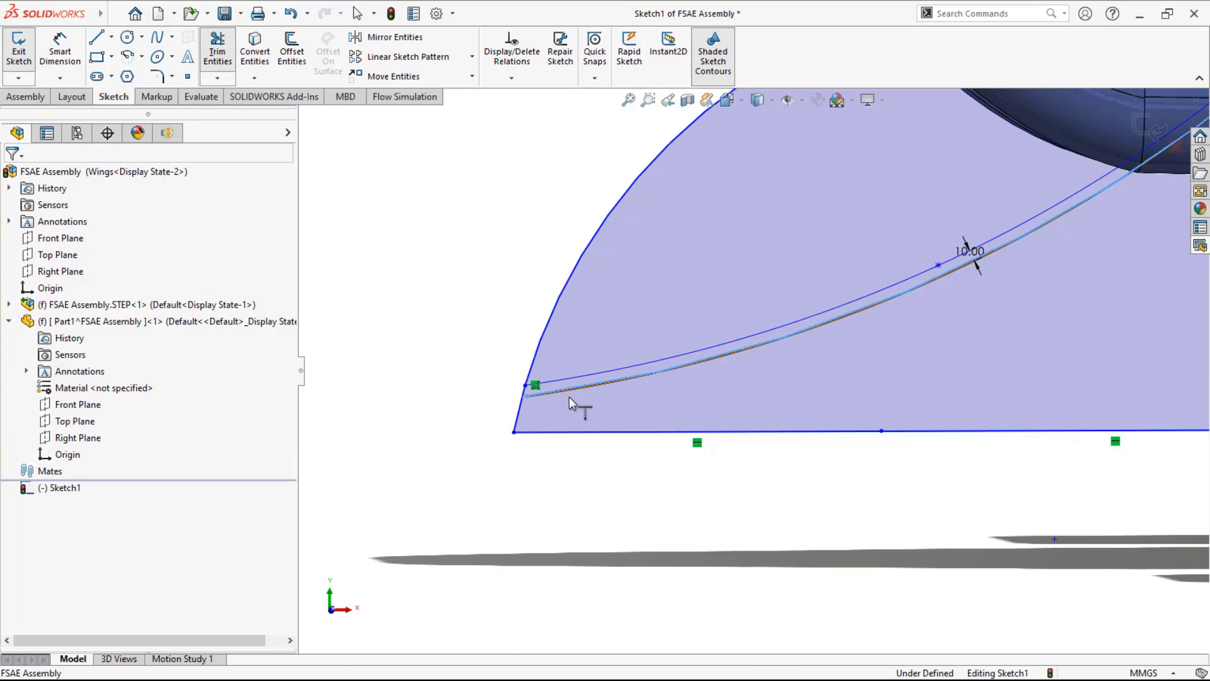
scroll(914, 290, "up", 3)
scroll(813, 252, "down", 6)
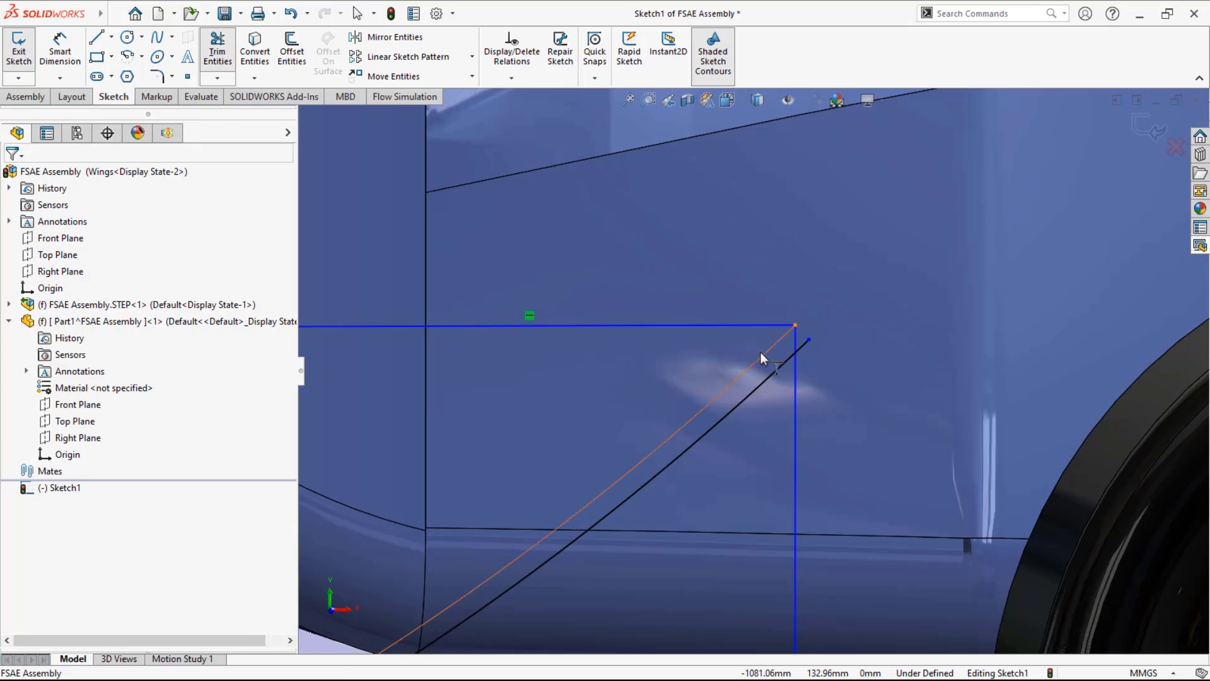
key("Escape")
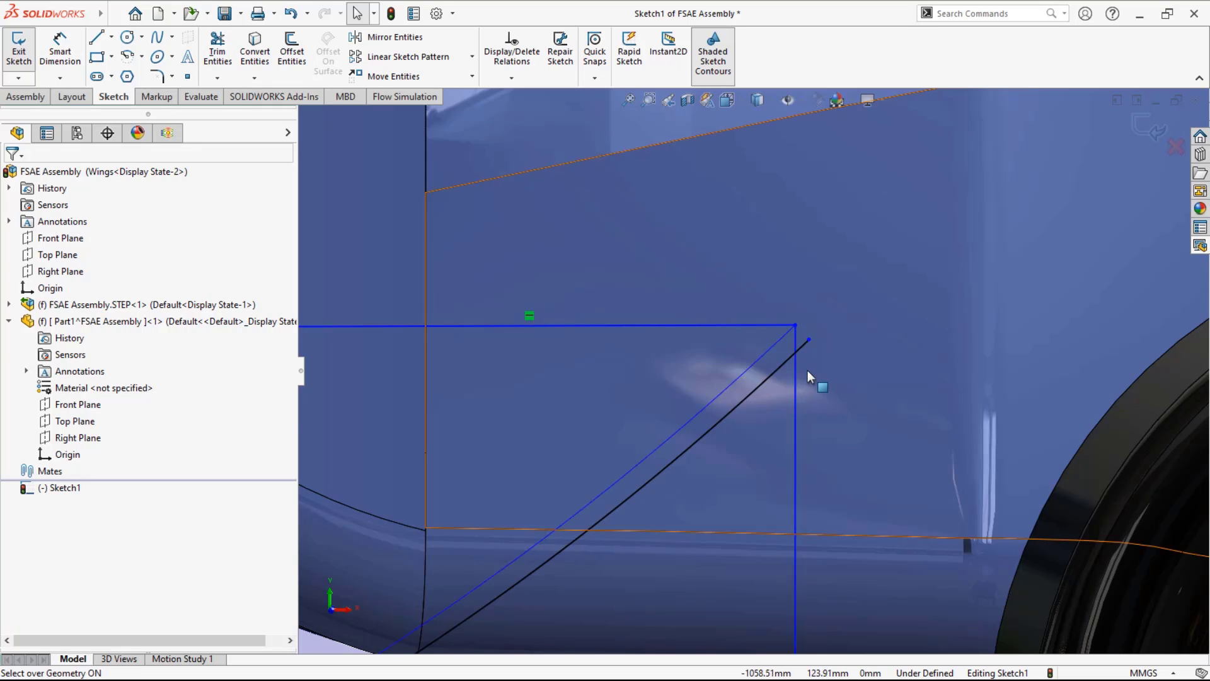
scroll(807, 369, "up", 5)
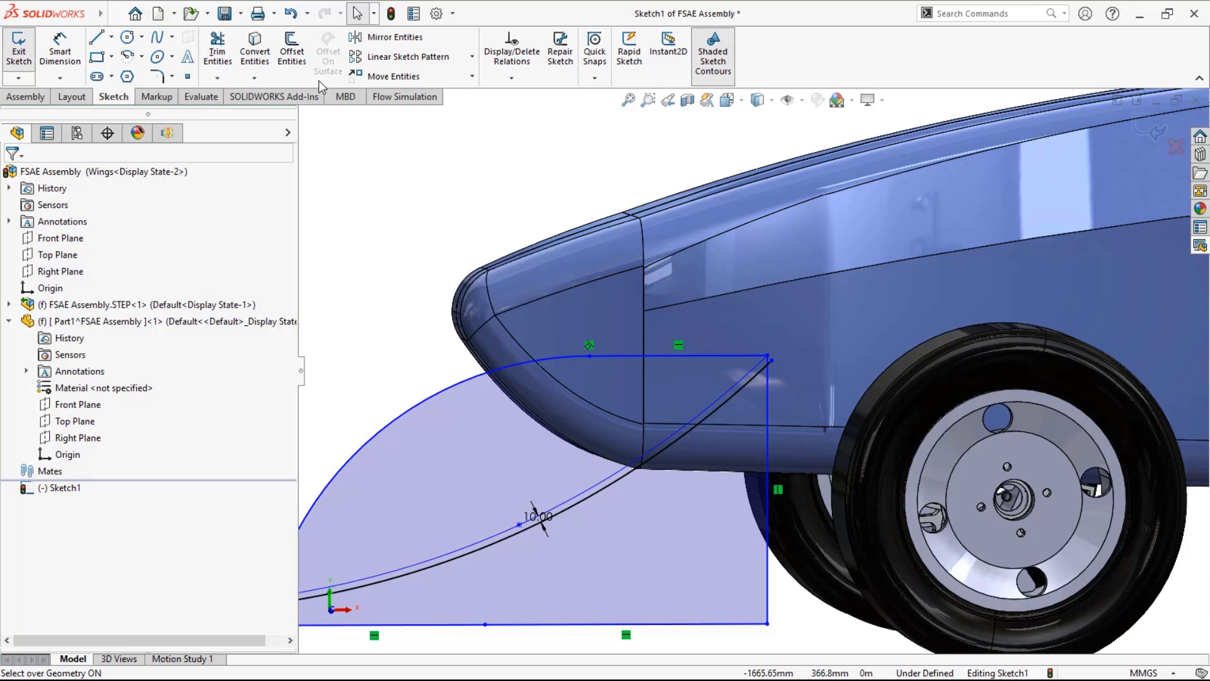
- Power-trim the end of the offset spline that overshoots the outline's rear vertical line
left_click(218, 50)
scroll(767, 348, "down", 5)
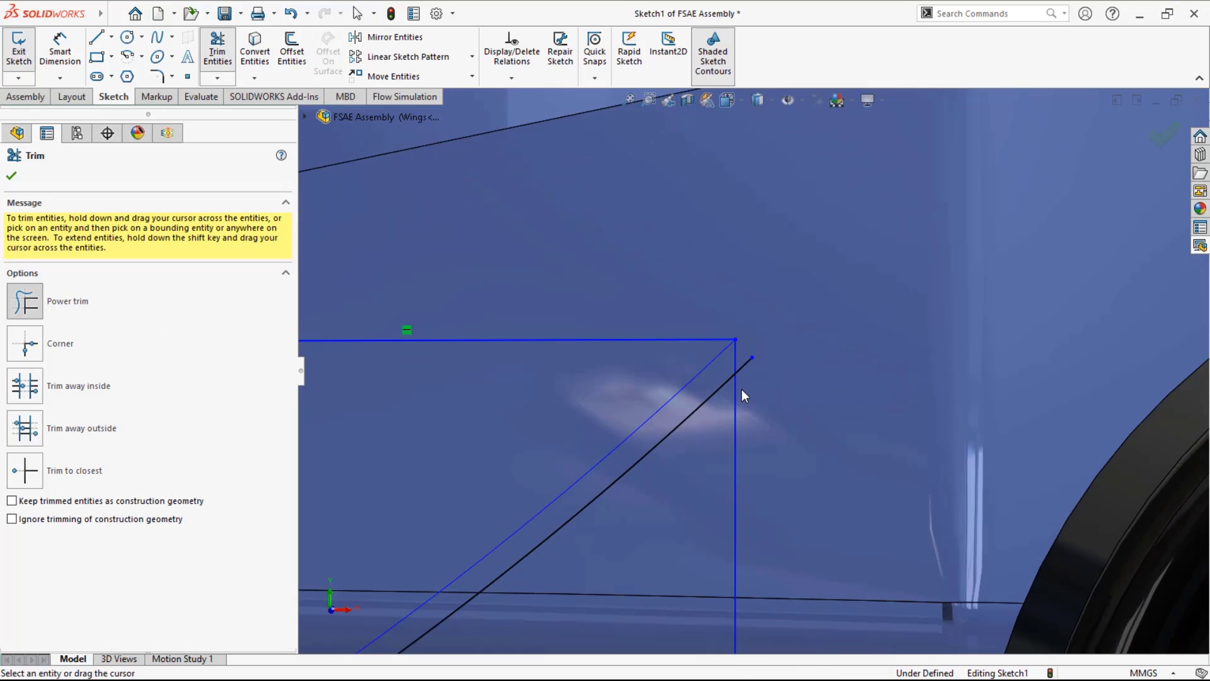
left_click_drag(745, 367, 745, 359)
scroll(694, 403, "up", 8)
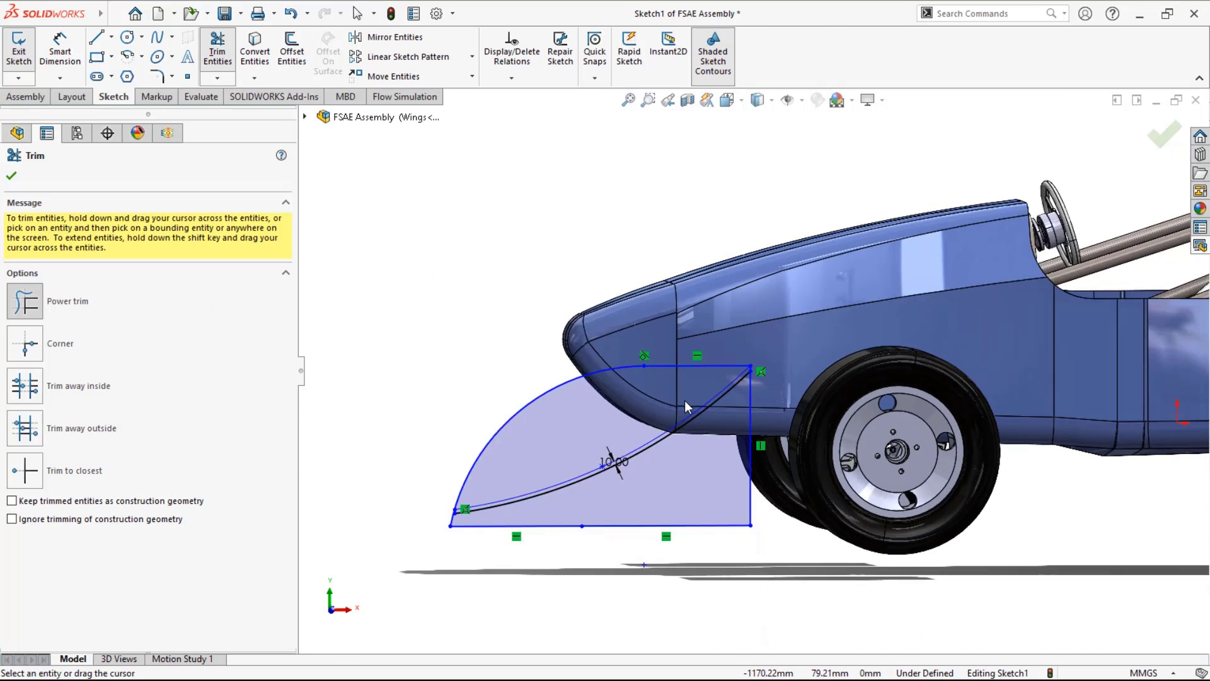
left_click(10, 177)
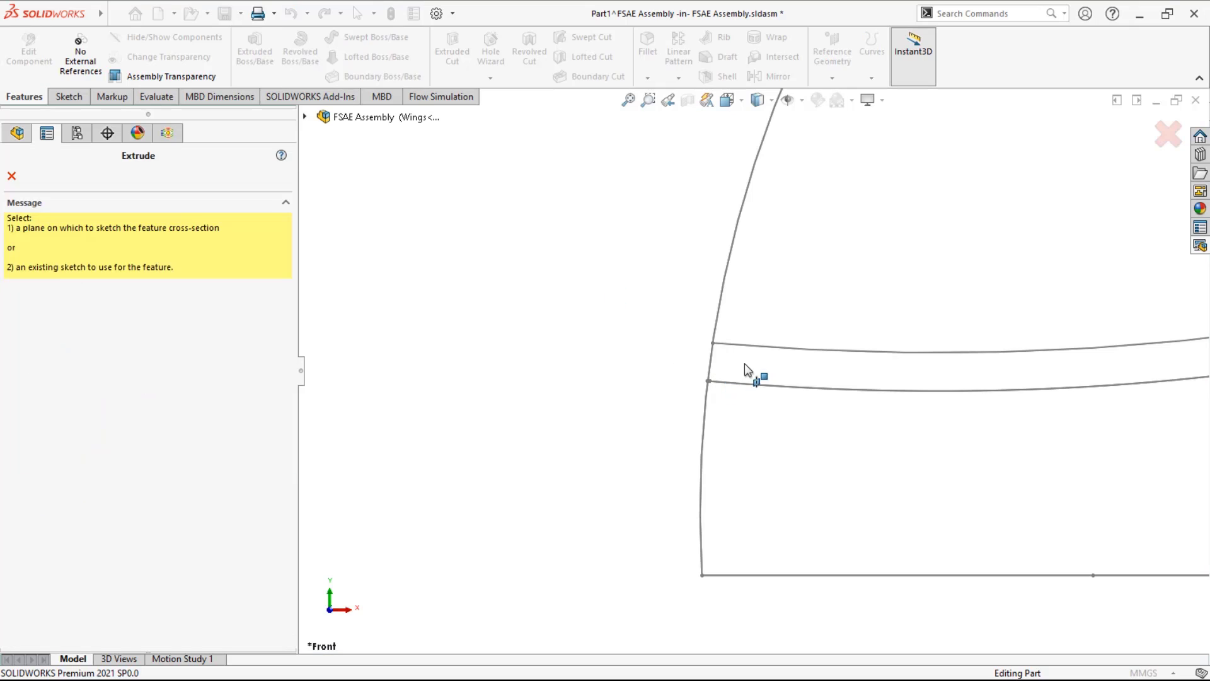
- For the boss extrude of the wing sketch, replace the selected contour with the thin region between the two splines
scroll(758, 372, "up", 3)
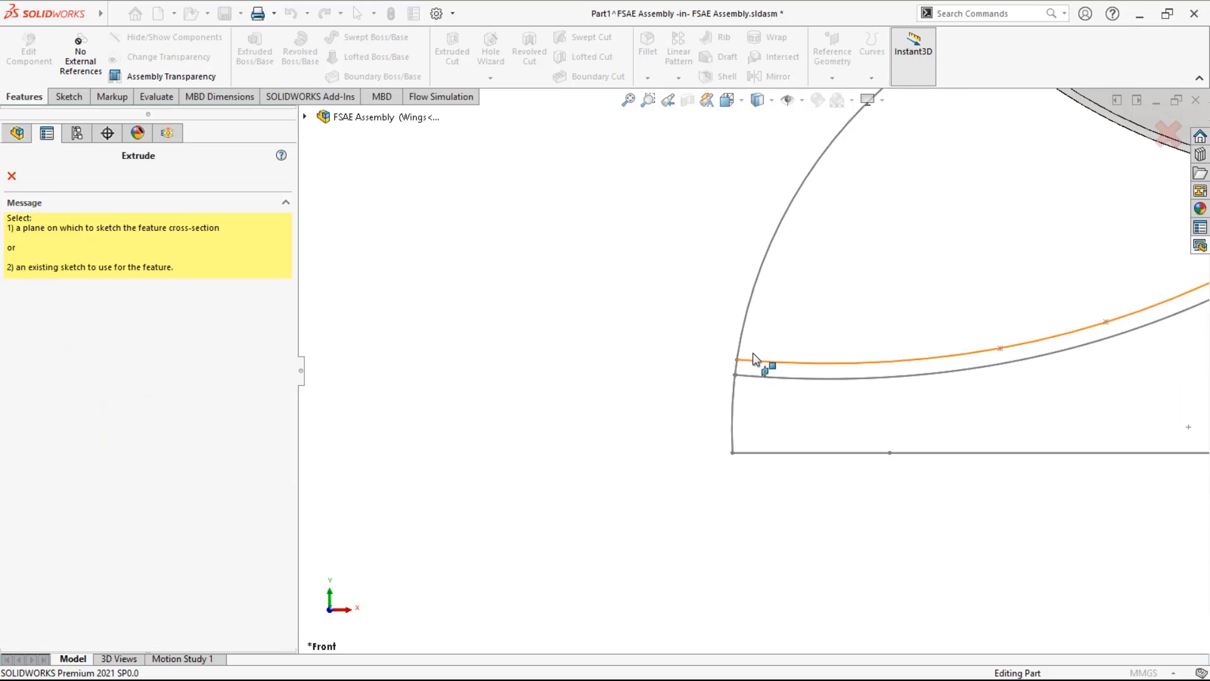
left_click(813, 370)
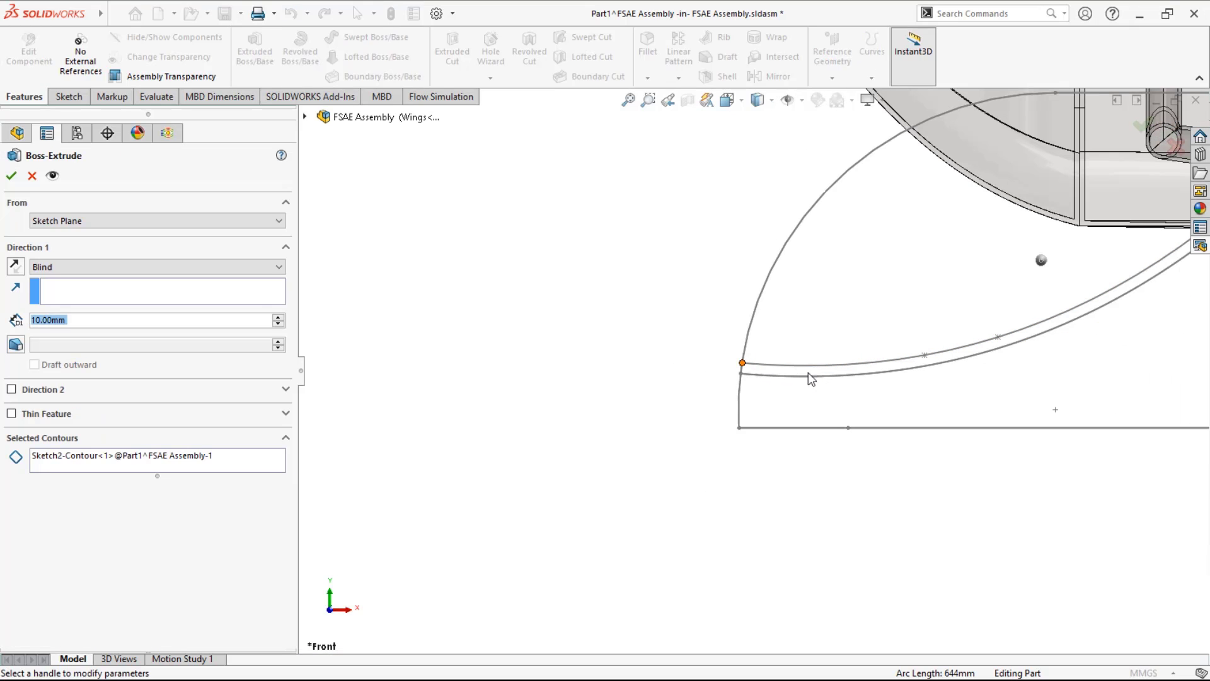
left_click(157, 456)
right_click(158, 460)
left_click(217, 467)
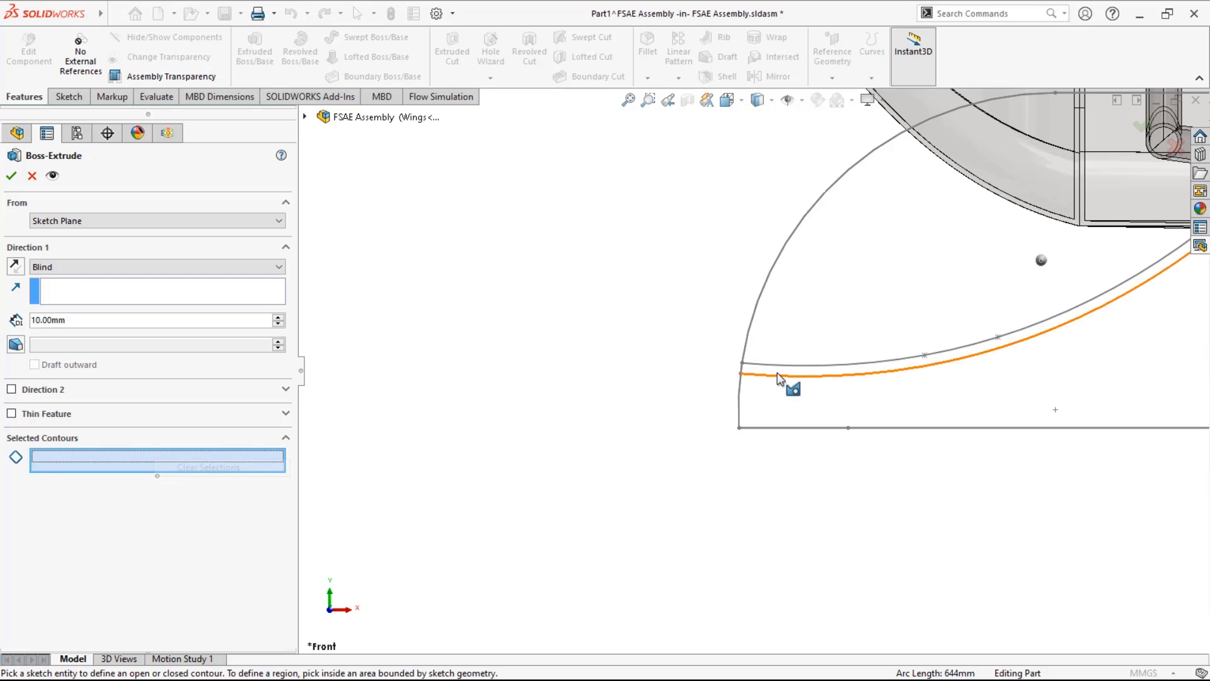
left_click(778, 372)
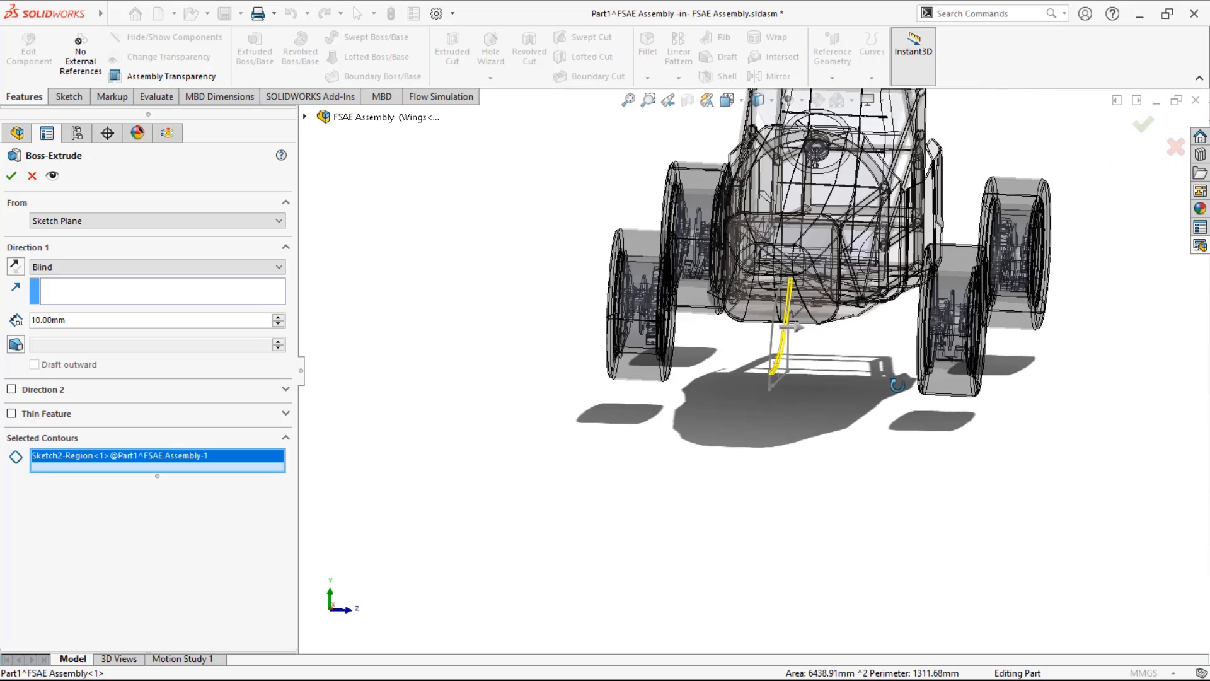
- Extrude the thin wing region with a Mid Plane end condition to a total width of 1266 mm
left_click_drag(803, 328, 917, 329)
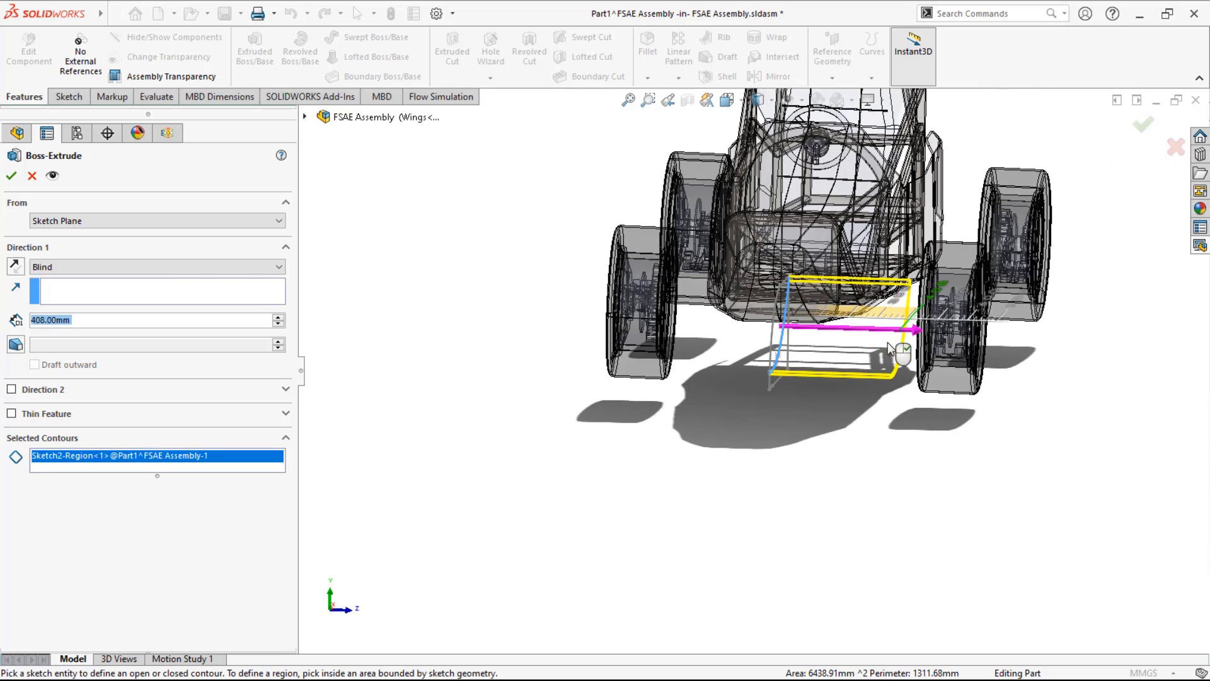
left_click(59, 267)
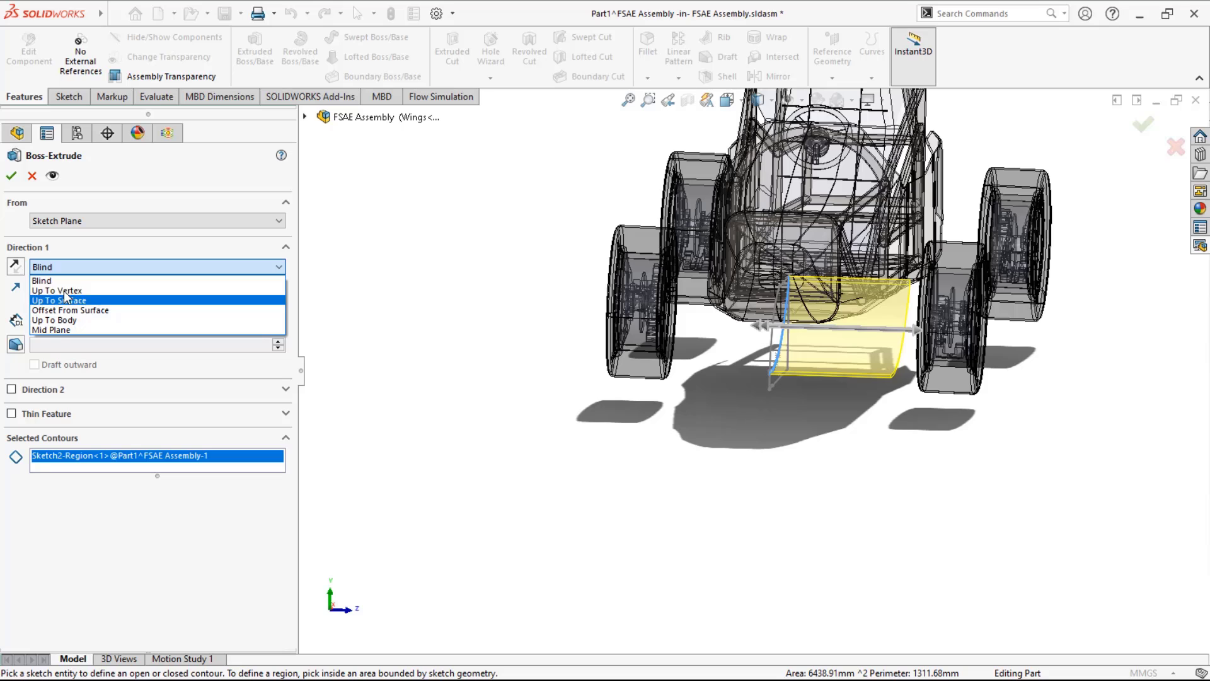
left_click(76, 330)
left_click_drag(860, 329, 985, 333)
middle_click_drag(966, 343, 846, 359)
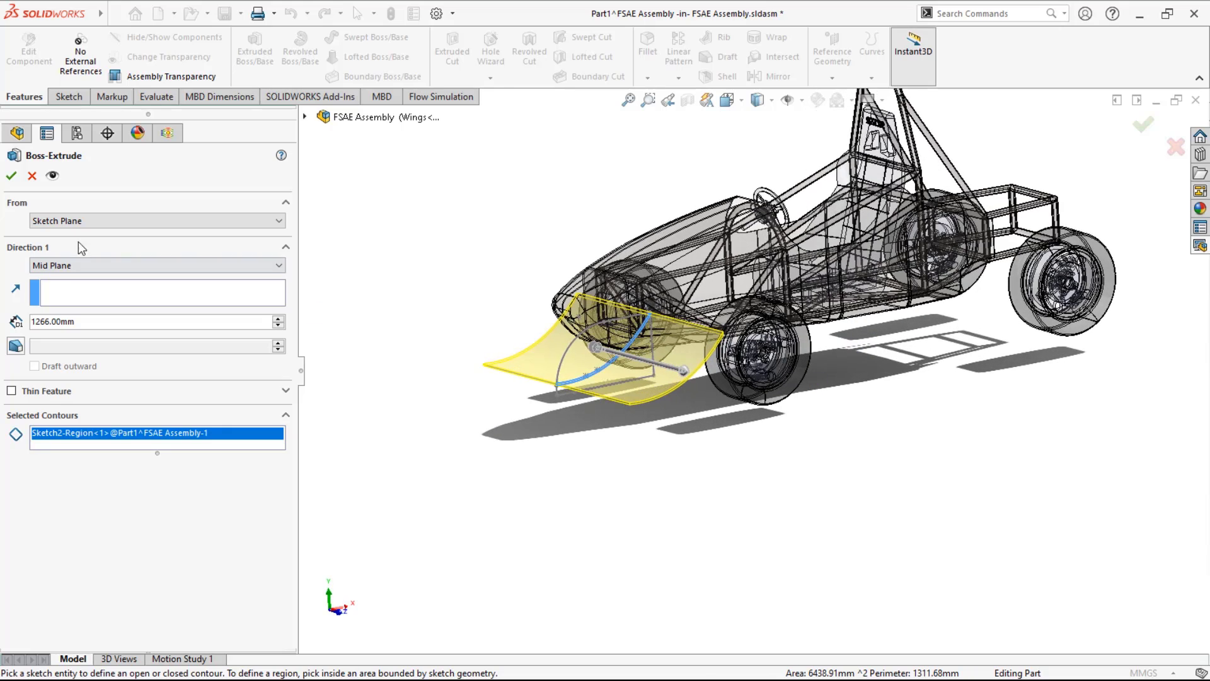
left_click(11, 175)
left_click(449, 383)
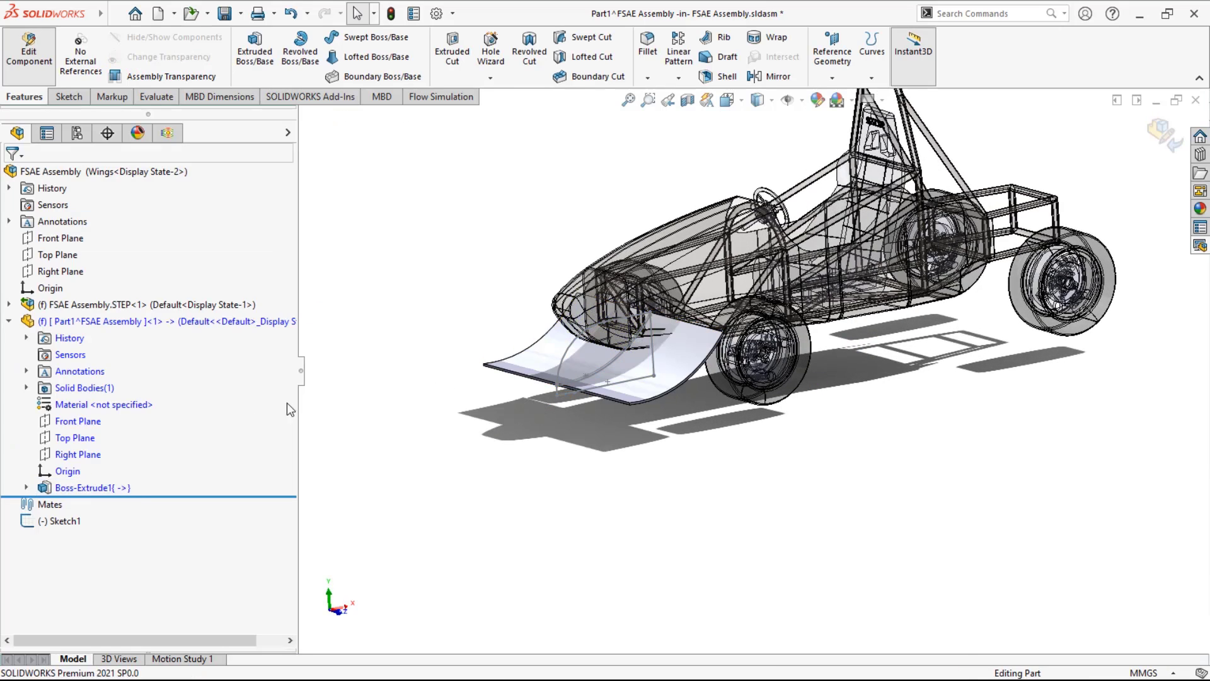
- Start a second boss extrude reusing Sketch2 with a 10 mm depth and clear its preselected contour
left_click(25, 487)
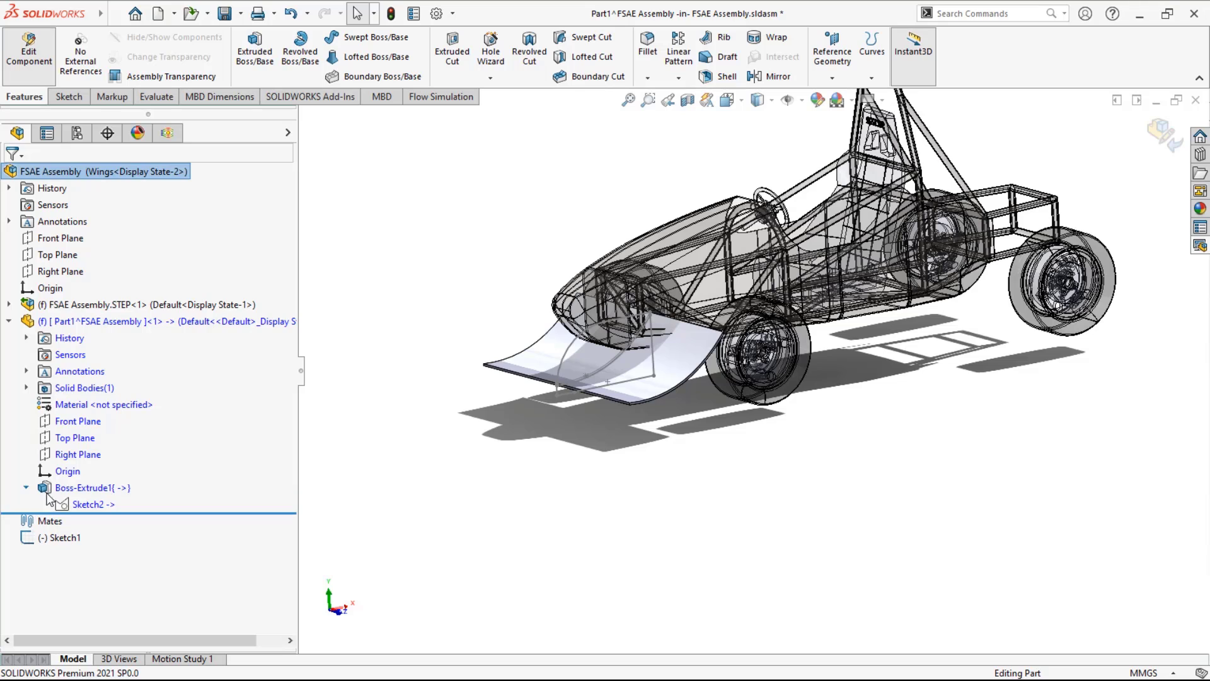
left_click(88, 504)
left_click(255, 52)
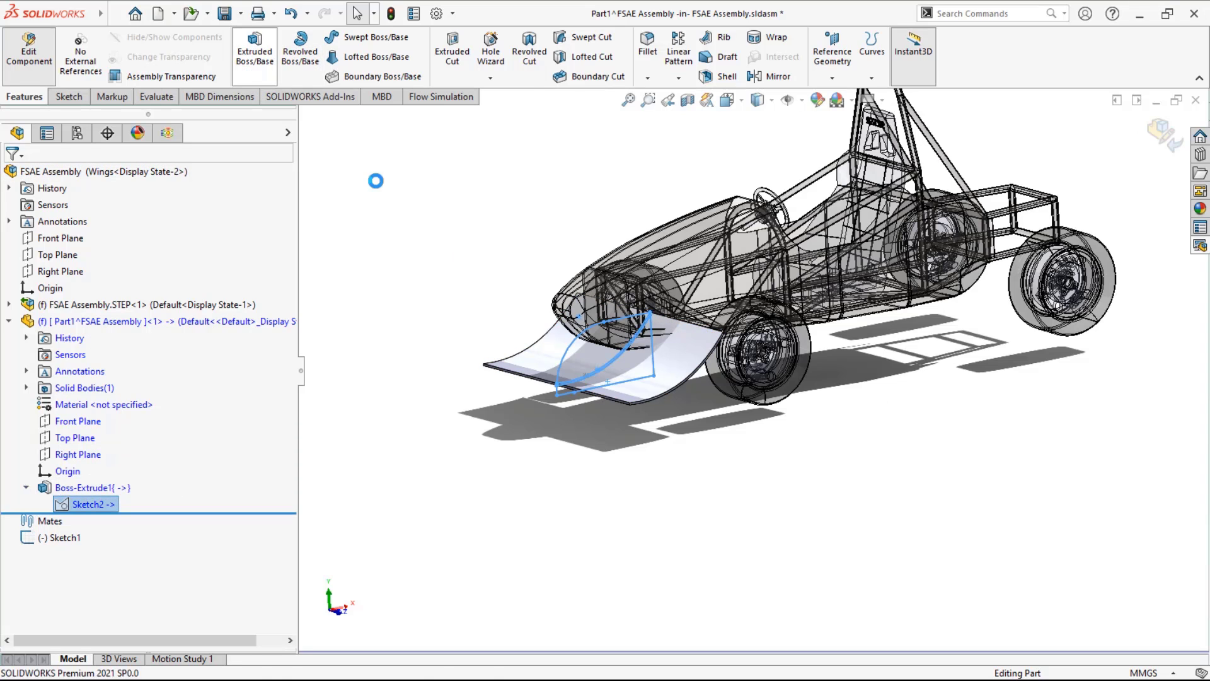
scroll(561, 358, "down", 2)
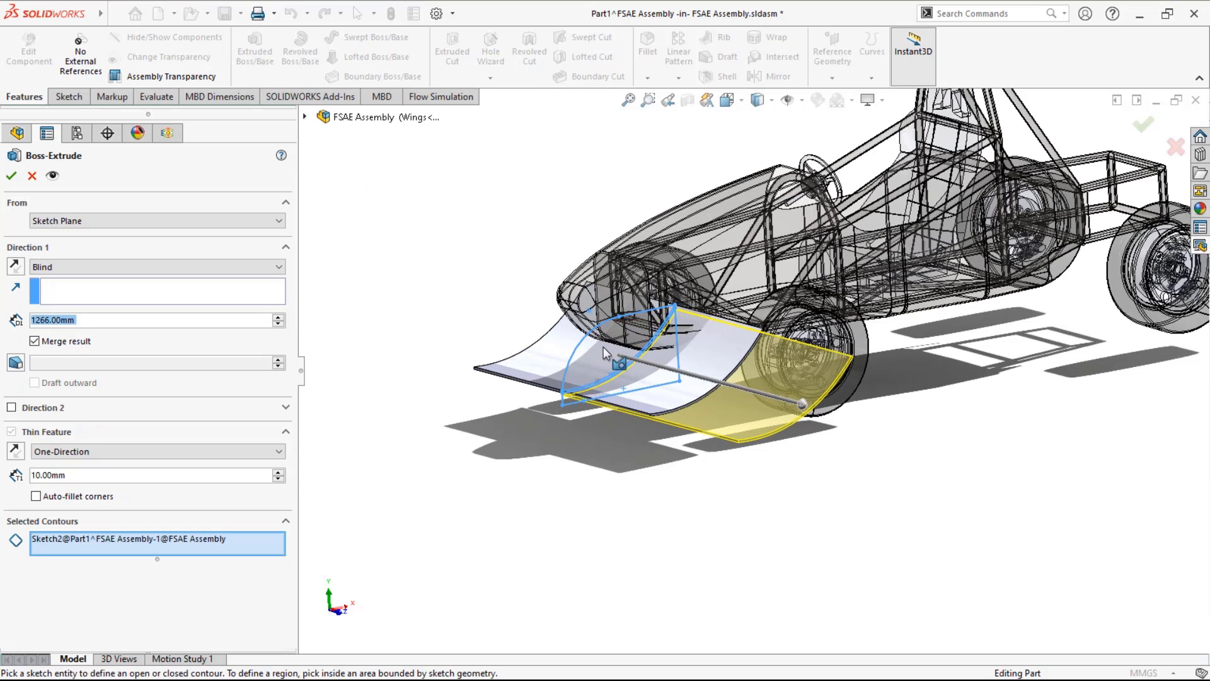
left_click(603, 348)
left_click(586, 367)
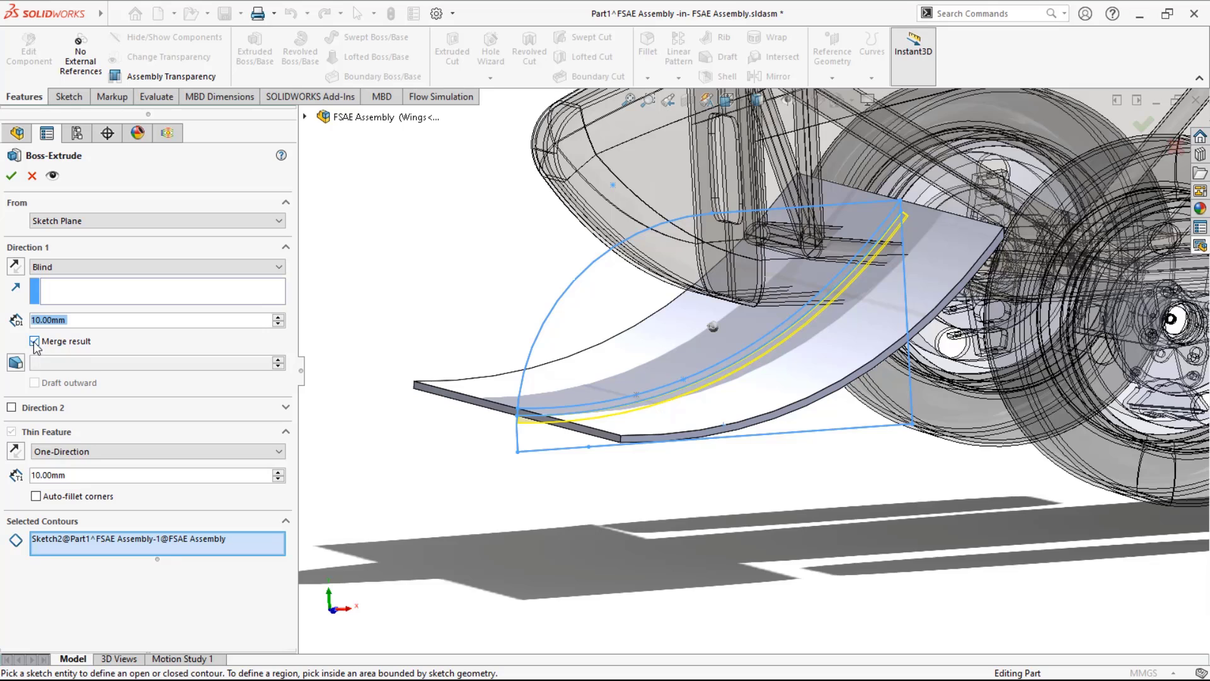
right_click(70, 538)
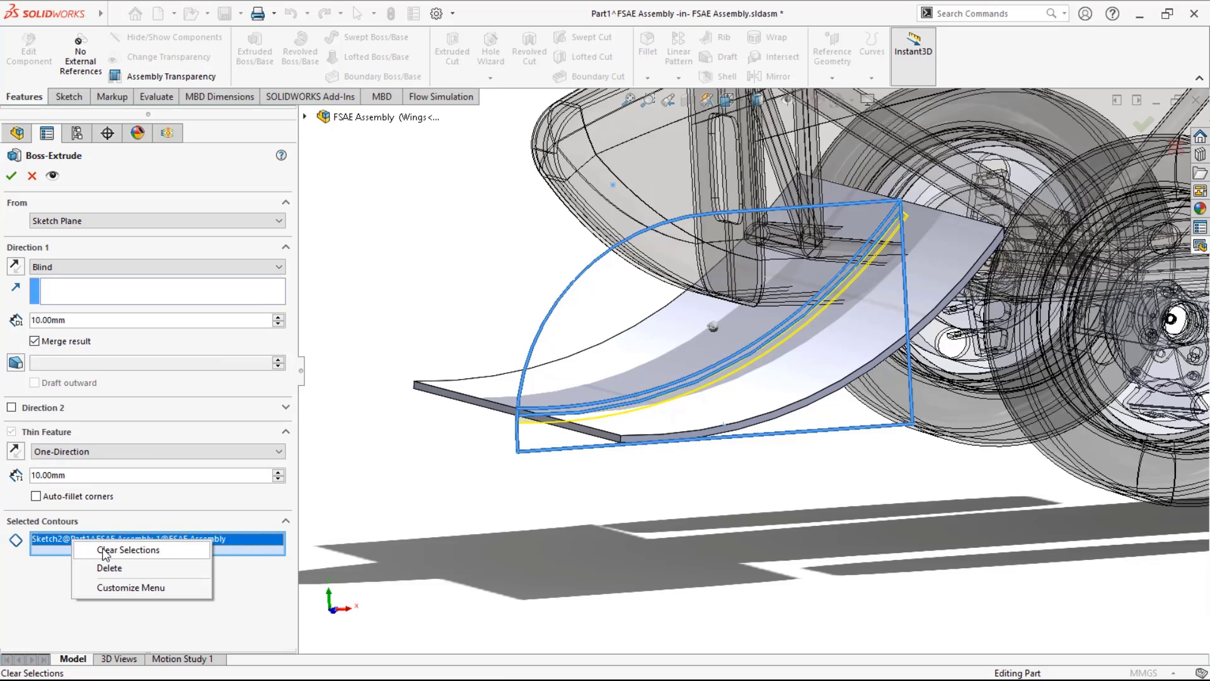
left_click(108, 549)
- Turn off the thin feature and select the regions above, below and between the splines as the end plate's contours
left_click(599, 302)
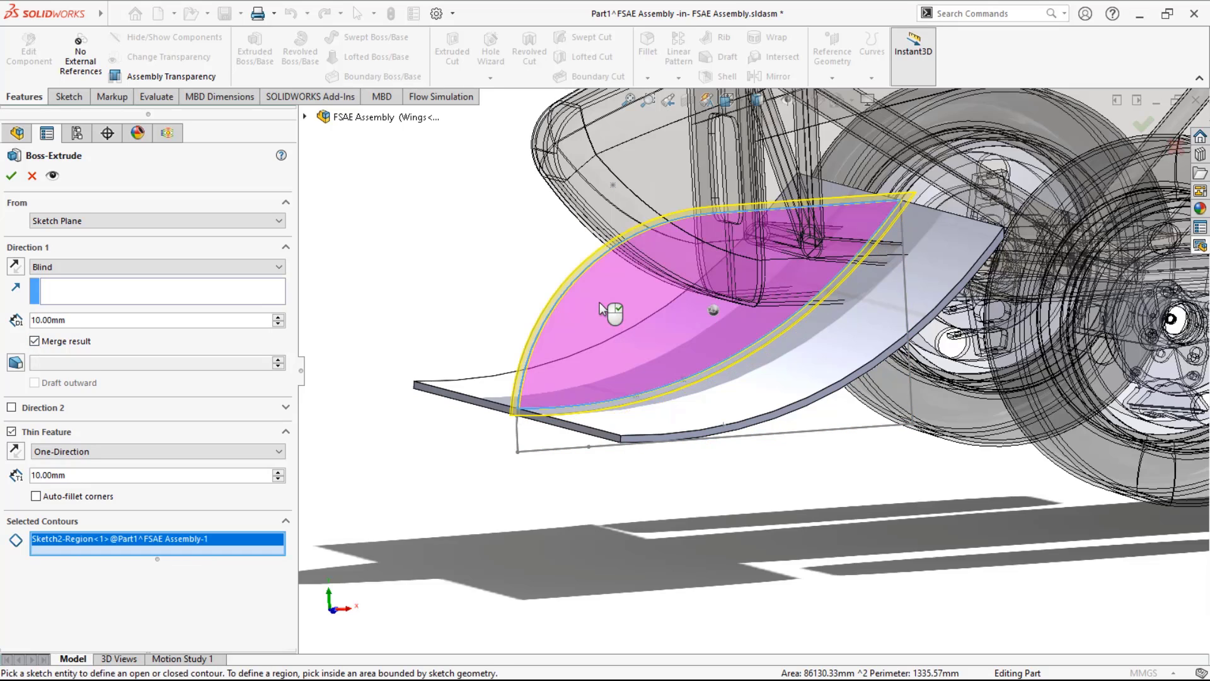
left_click(11, 431)
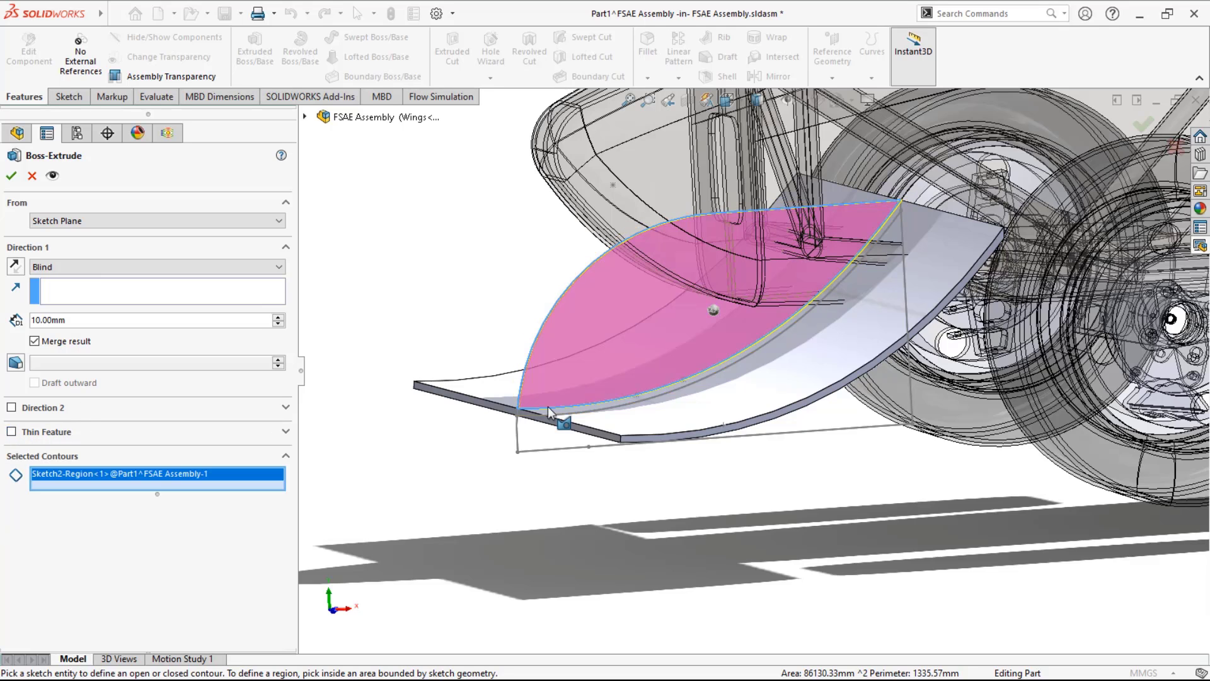
left_click(843, 402)
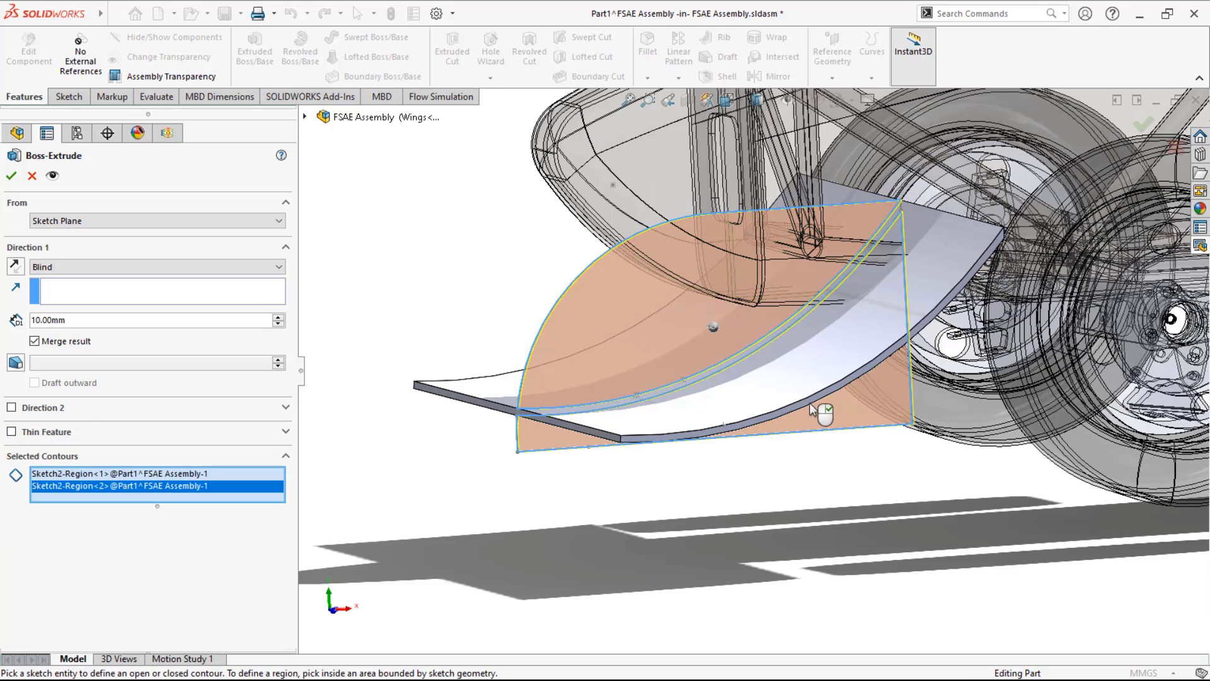
scroll(886, 243, "down", 3)
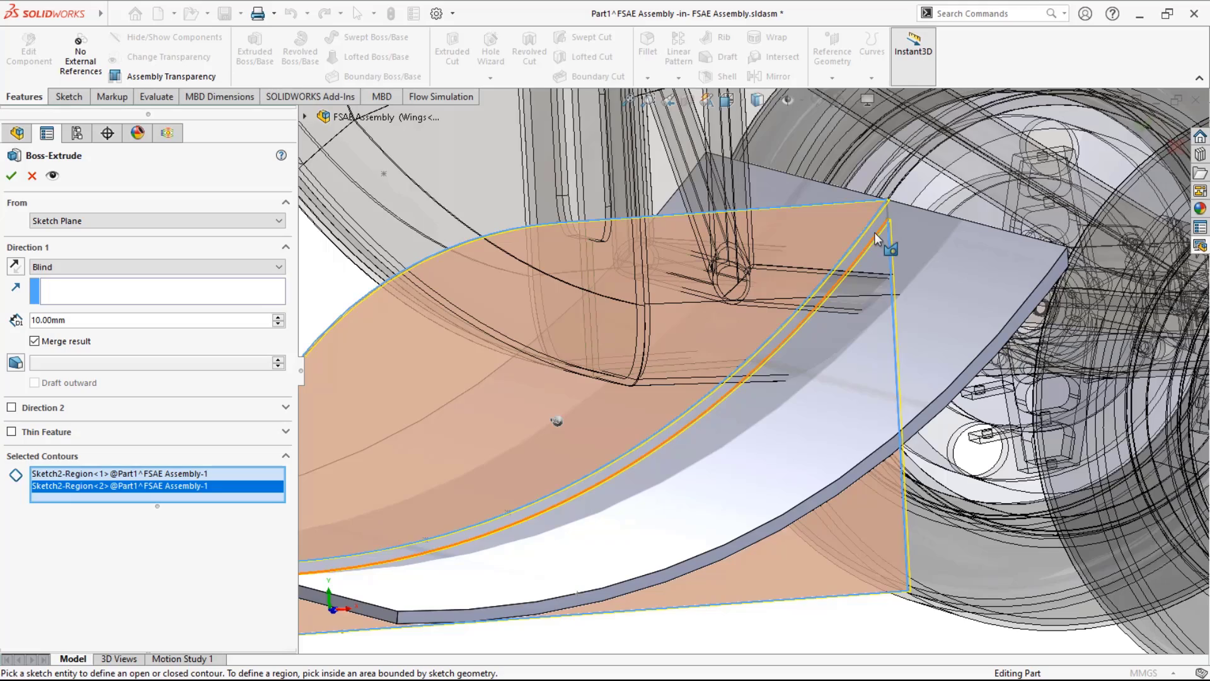
left_click(873, 230)
middle_click_drag(744, 336, 817, 359)
- Set the end plate's extrusion to start from a surface and pick the wing's narrow side end face
left_click(60, 268)
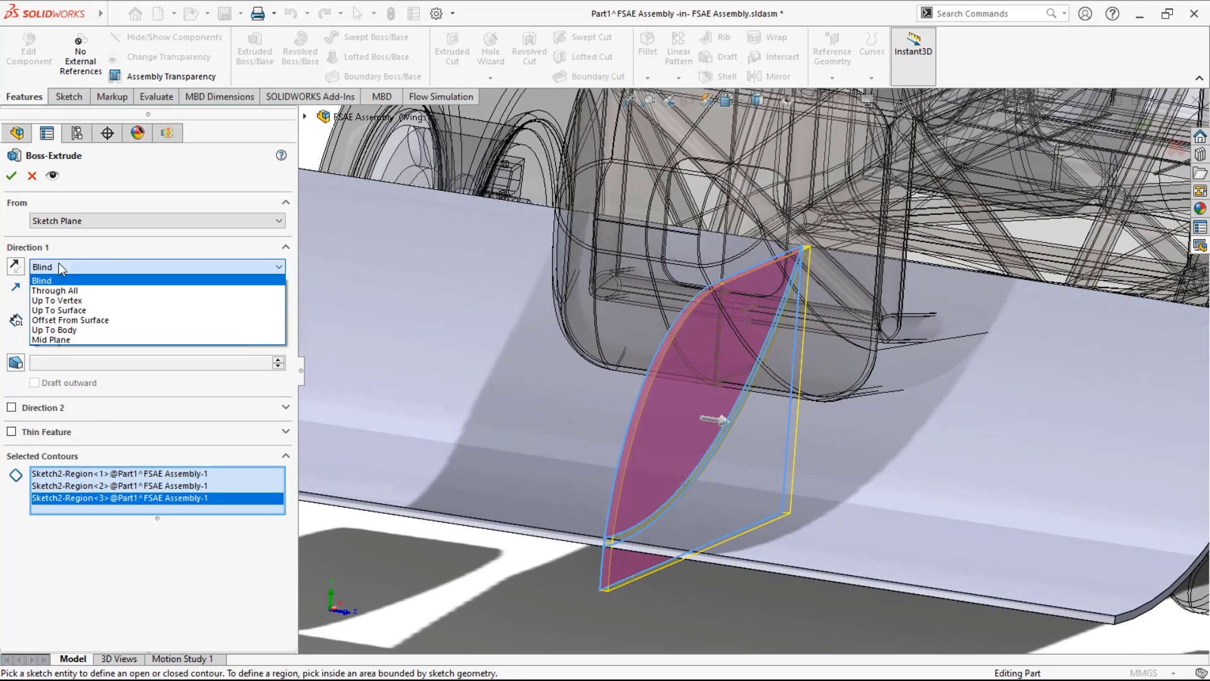
left_click(58, 263)
left_click(55, 221)
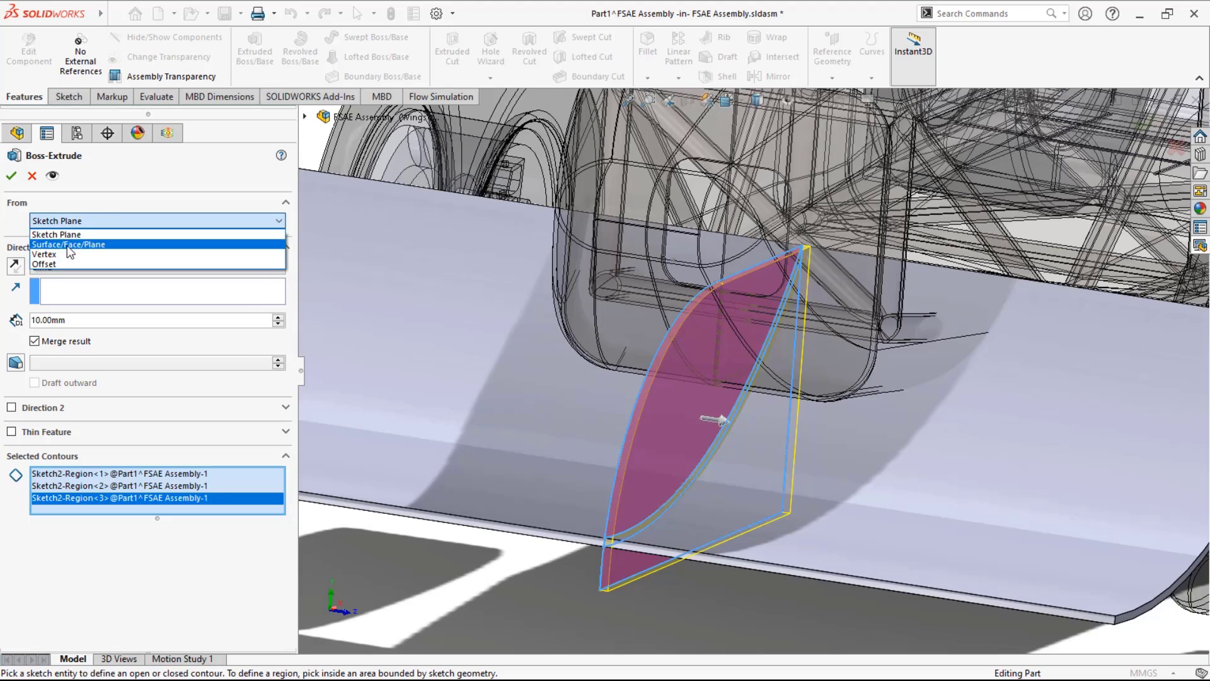
left_click(63, 243)
middle_click_drag(819, 391, 978, 422)
scroll(977, 422, "down", 5)
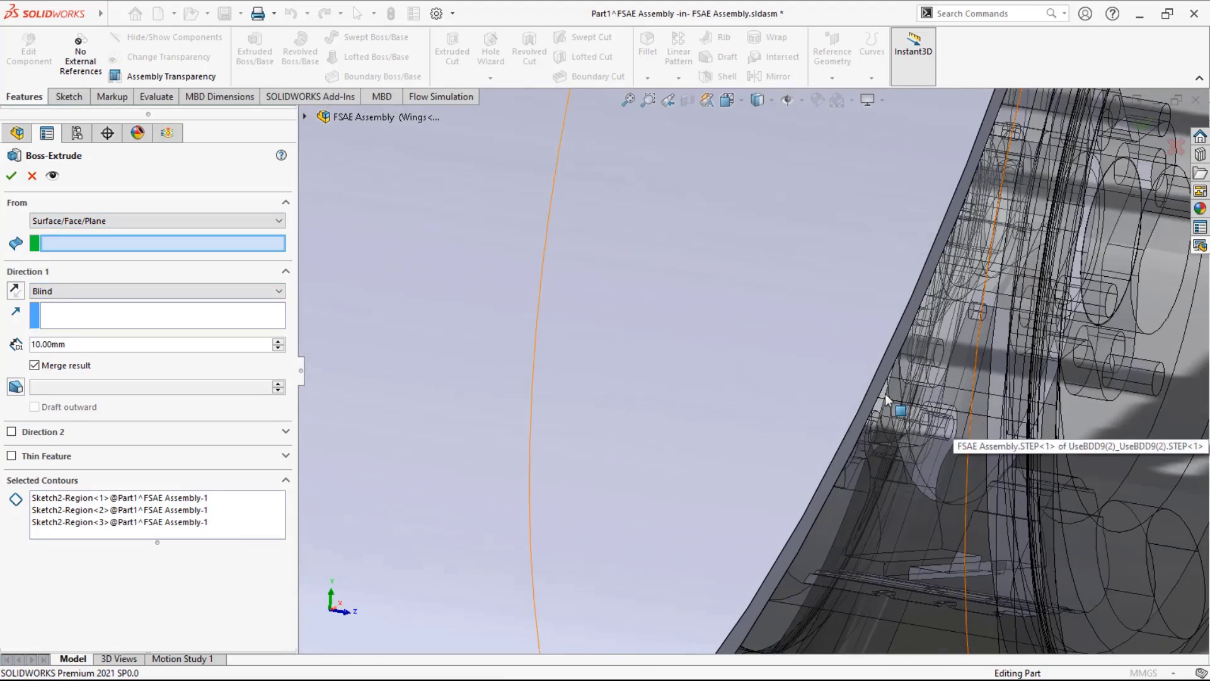
left_click(873, 403)
scroll(873, 401, "up", 3)
middle_click_drag(873, 402, 391, 381)
- Reverse the extrusion direction inward and complete the 10 mm thick end plate
left_click(14, 290)
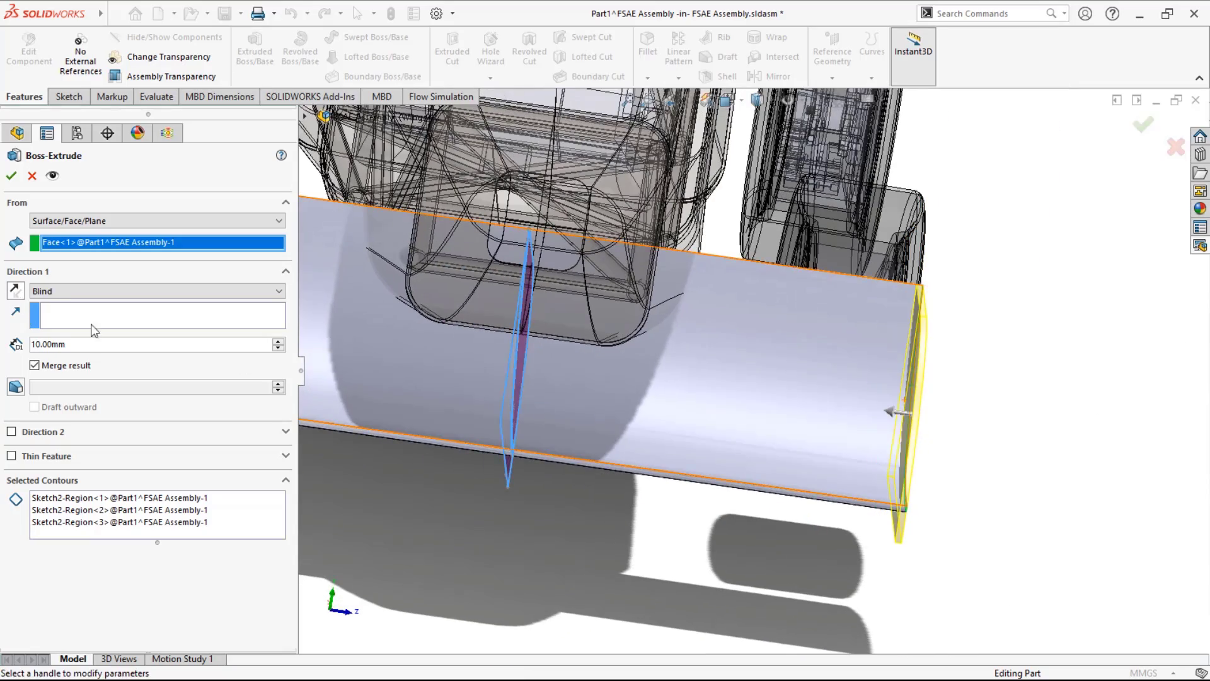
scroll(341, 452, "down", 2)
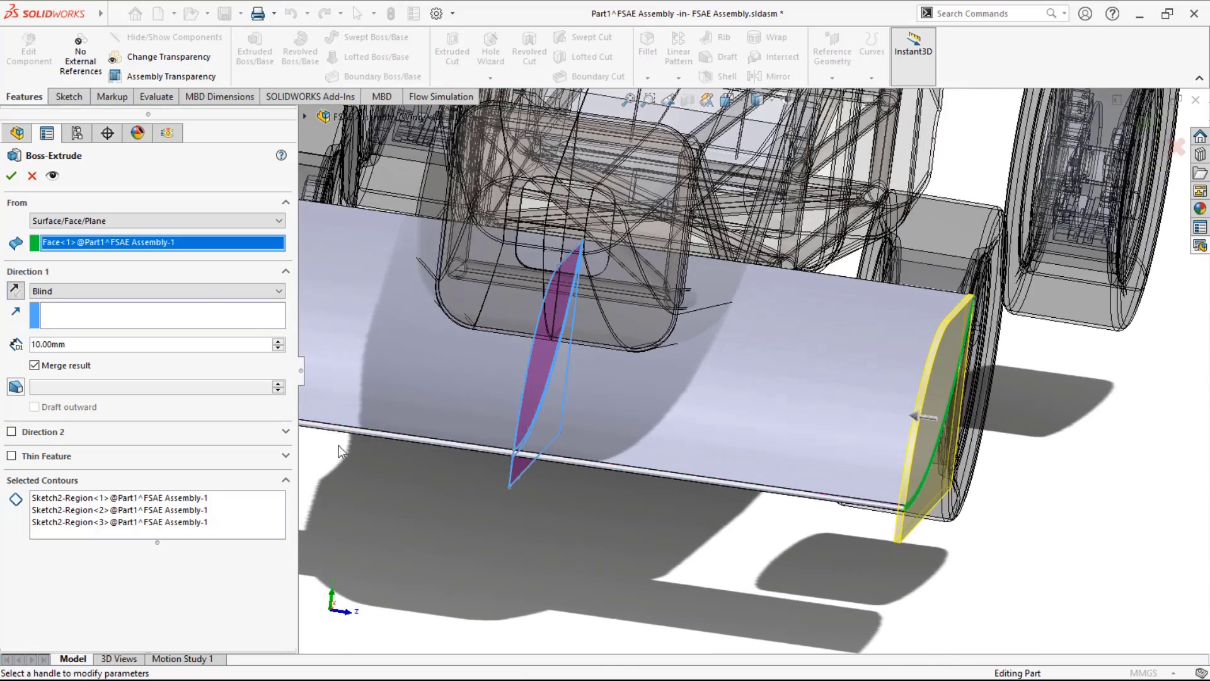
left_click(13, 176)
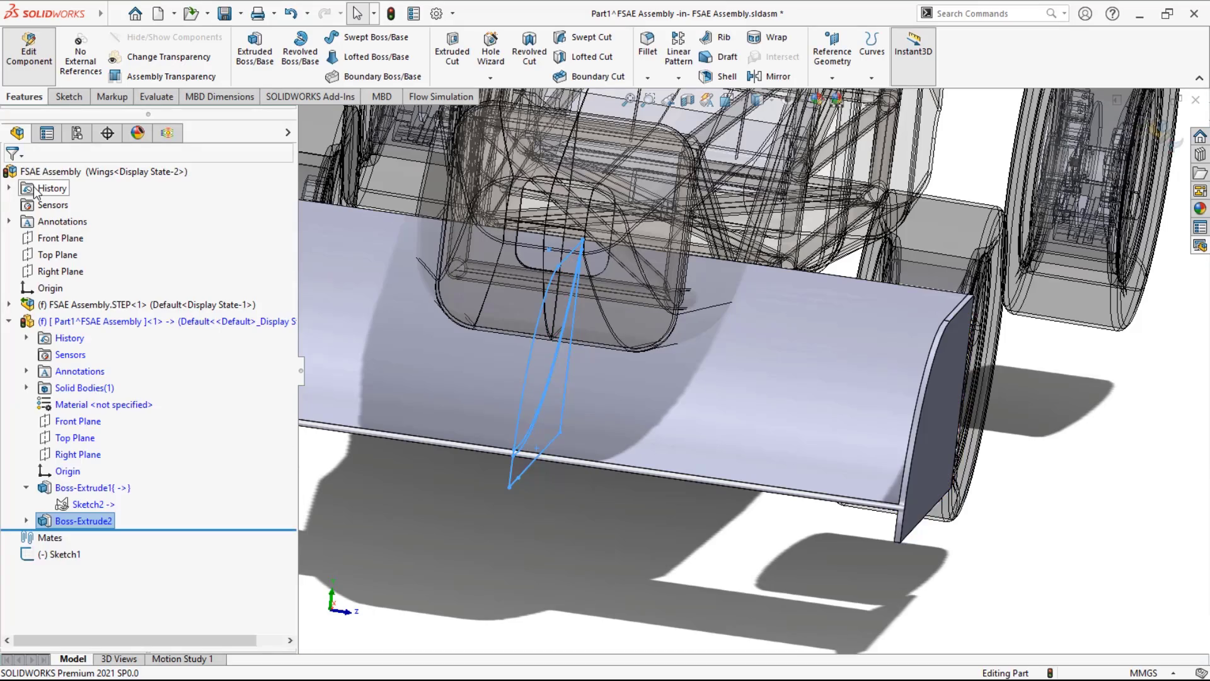
- Start another boss extrude reusing Sketch2 and set it to begin from the wing's narrow end face on the side without an end plate
middle_click_drag(781, 565, 564, 514)
scroll(635, 545, "up", 4)
scroll(729, 388, "down", 5)
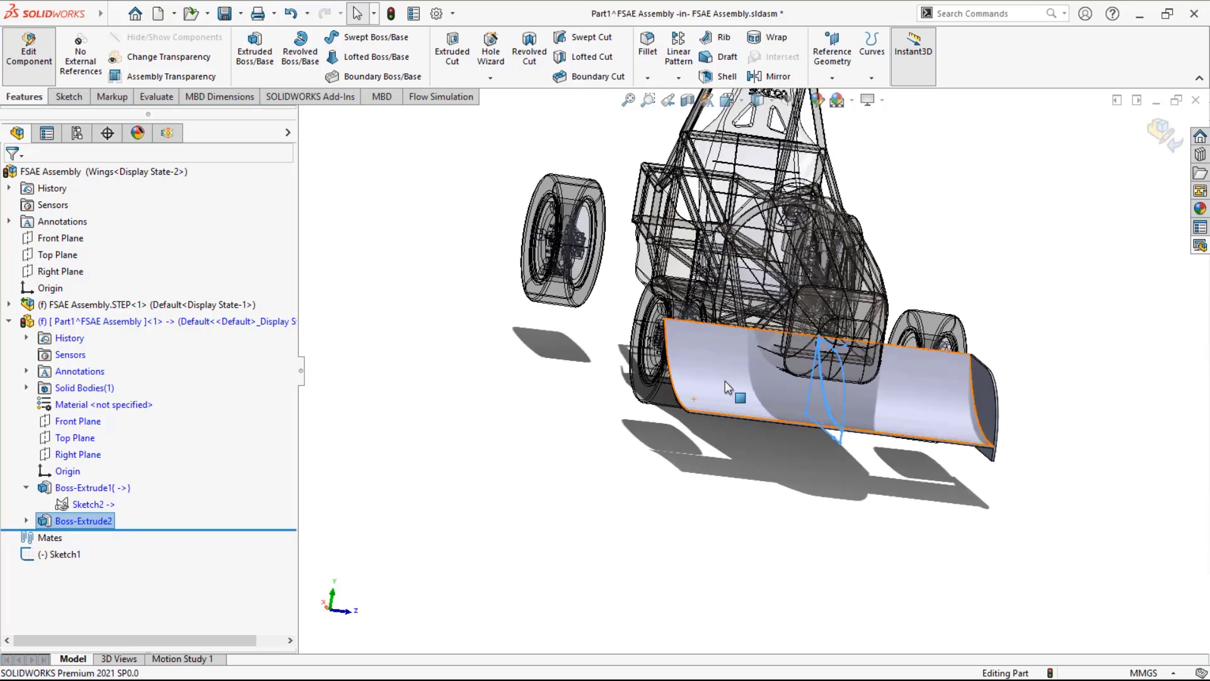
left_click(89, 504)
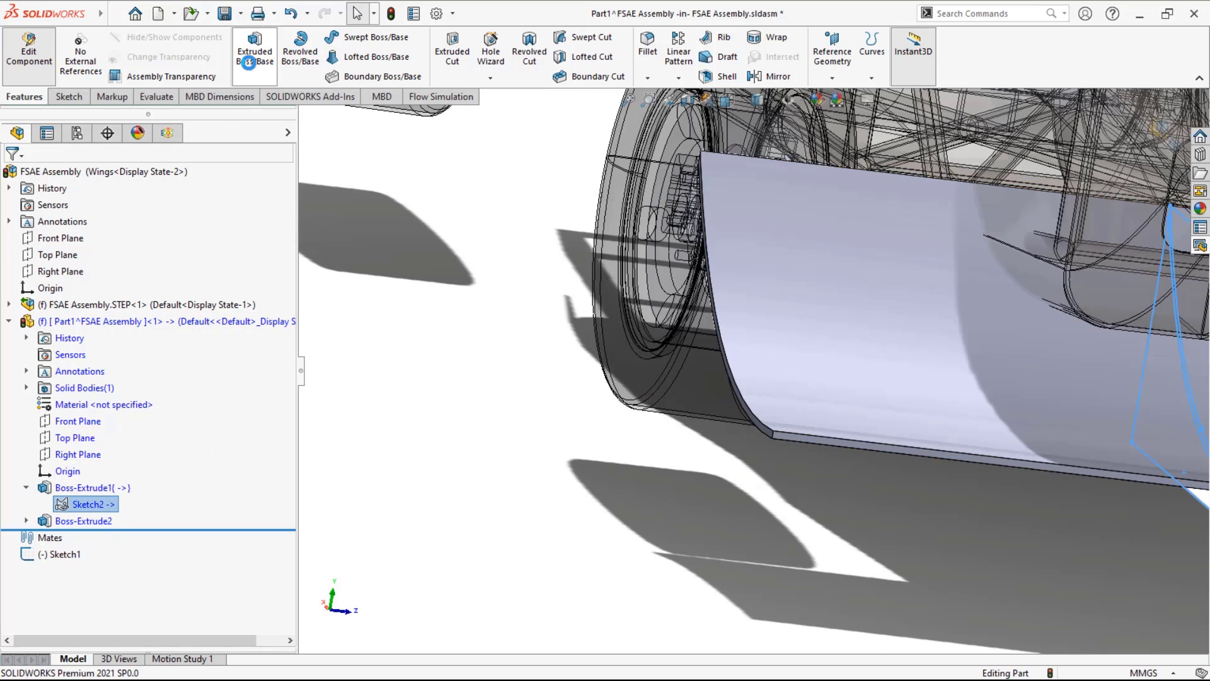
left_click(254, 50)
scroll(741, 414, "down", 3)
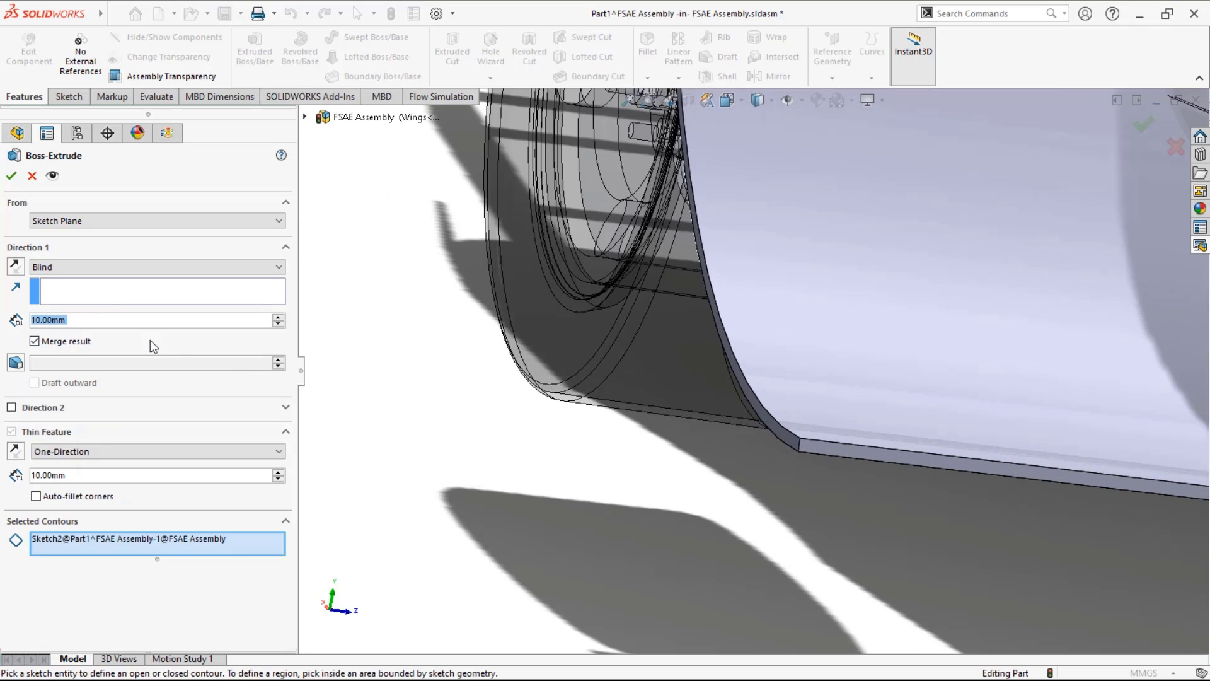
left_click(114, 221)
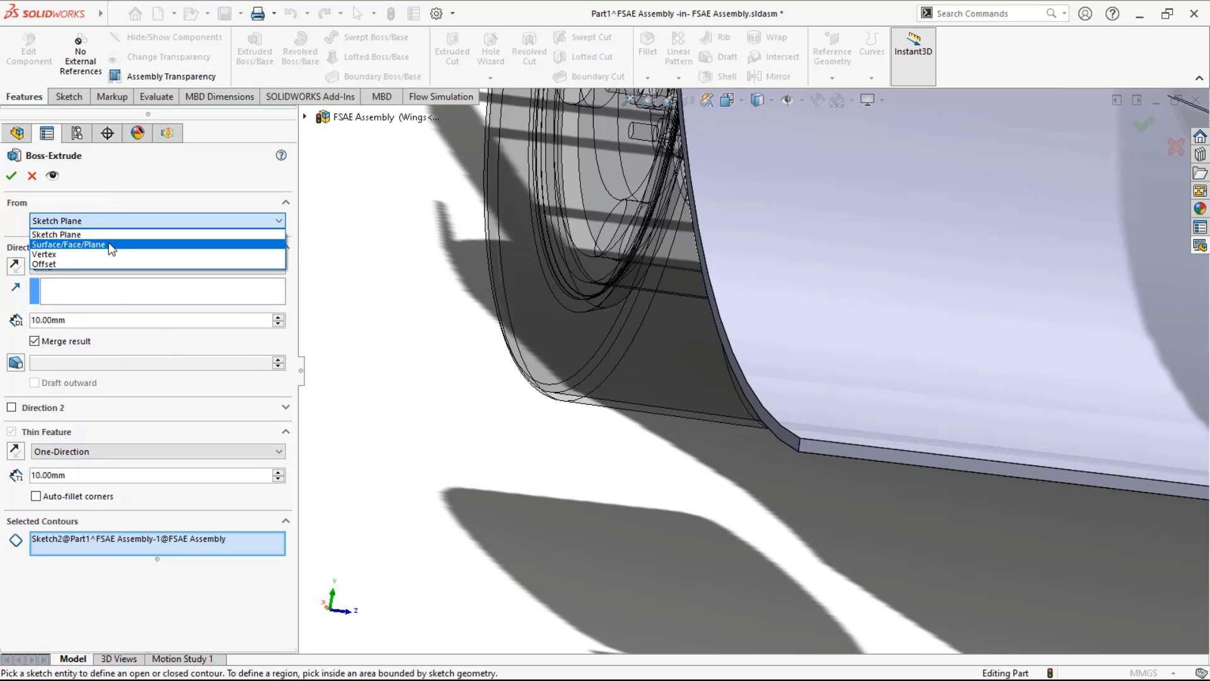
left_click(114, 245)
left_click(752, 423)
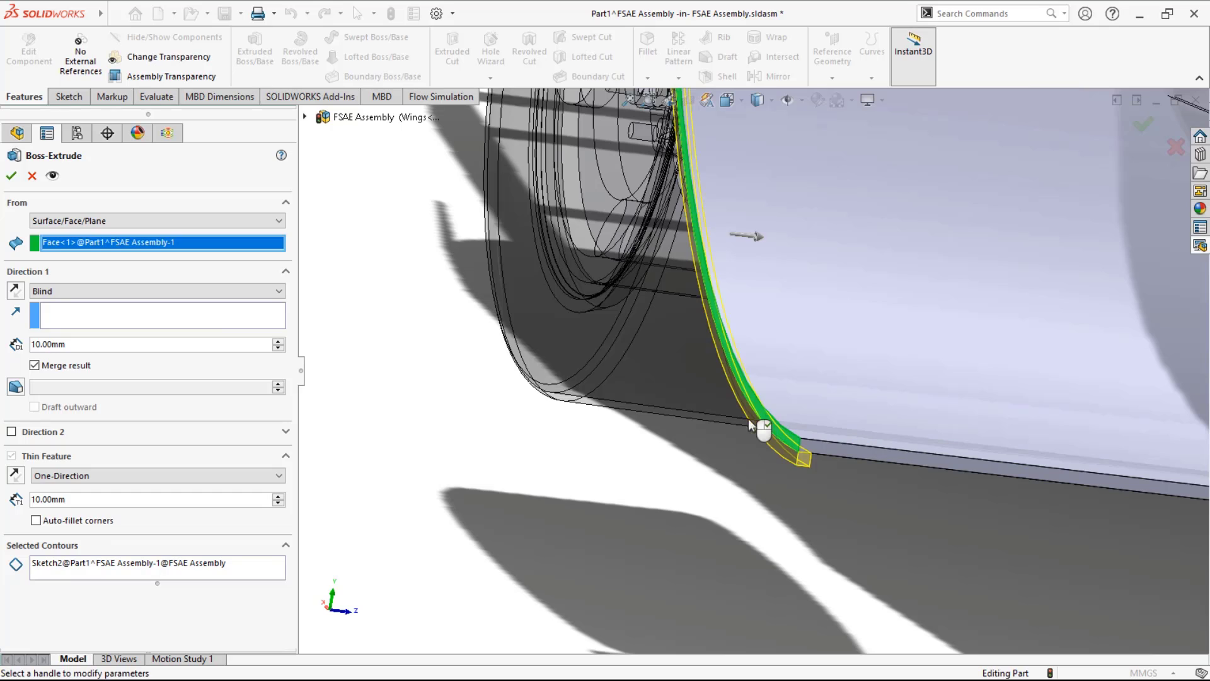
- Replace the preselected contour with the Sketch2 regions above, below and between the splines, and turn off the thin feature
left_click(95, 568)
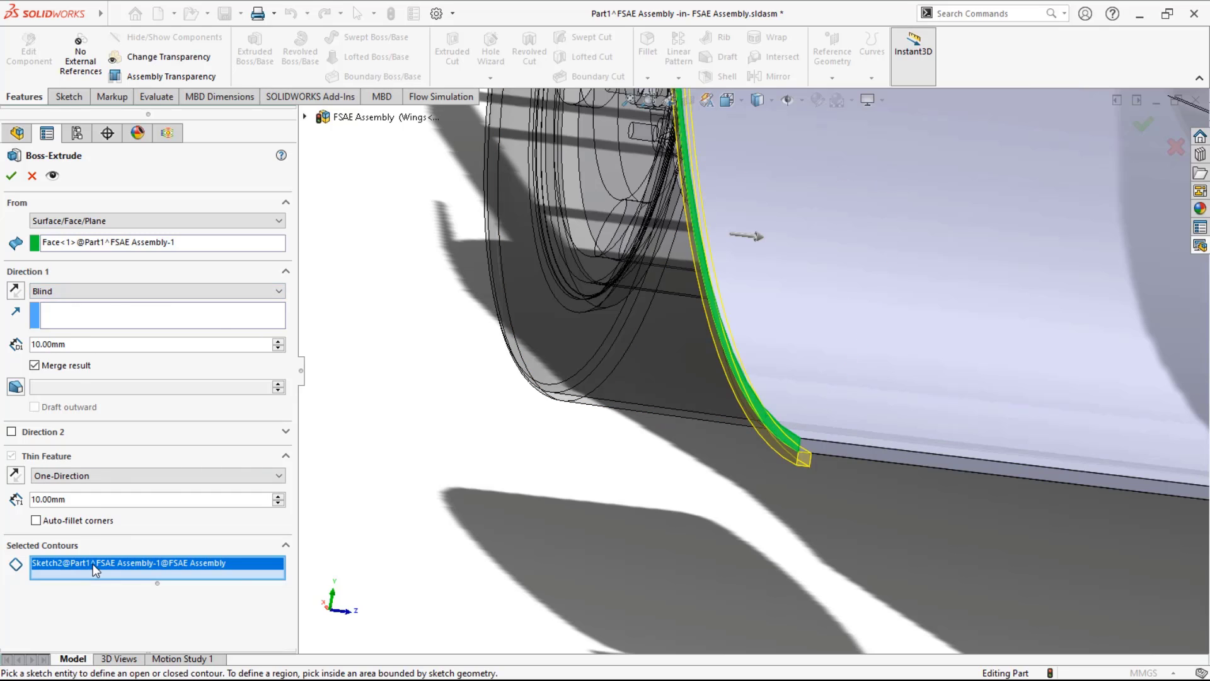
right_click(95, 569)
left_click(120, 573)
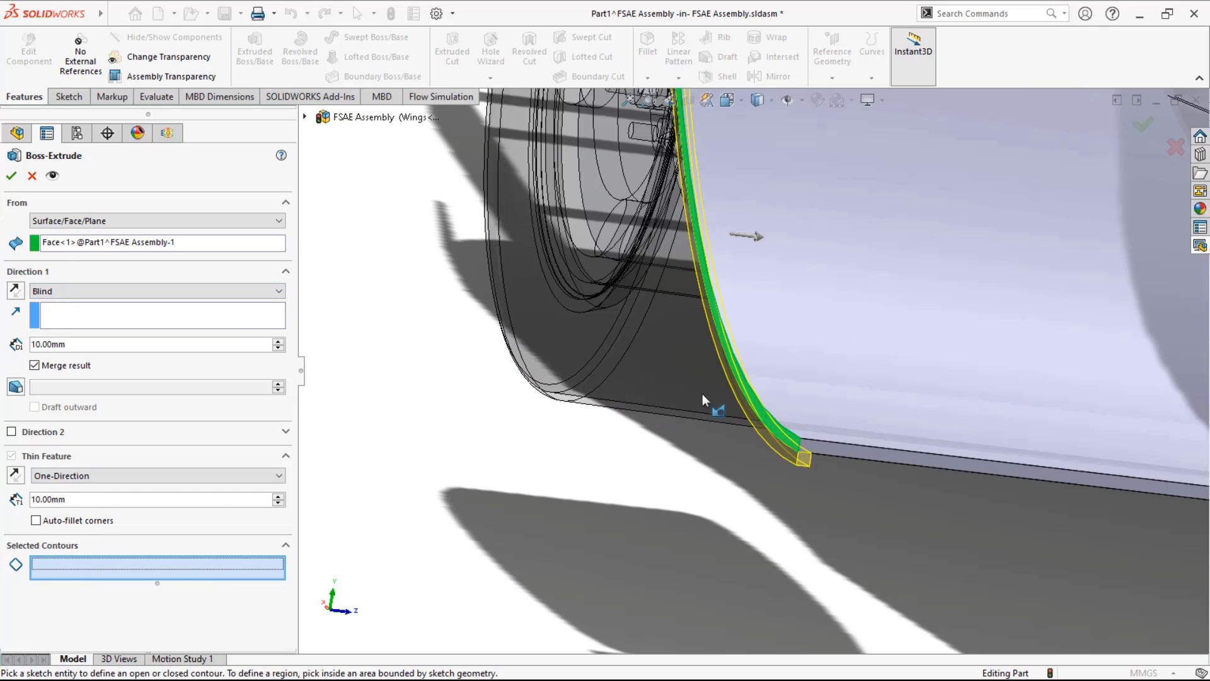
scroll(777, 410, "up", 5)
scroll(769, 361, "down", 3)
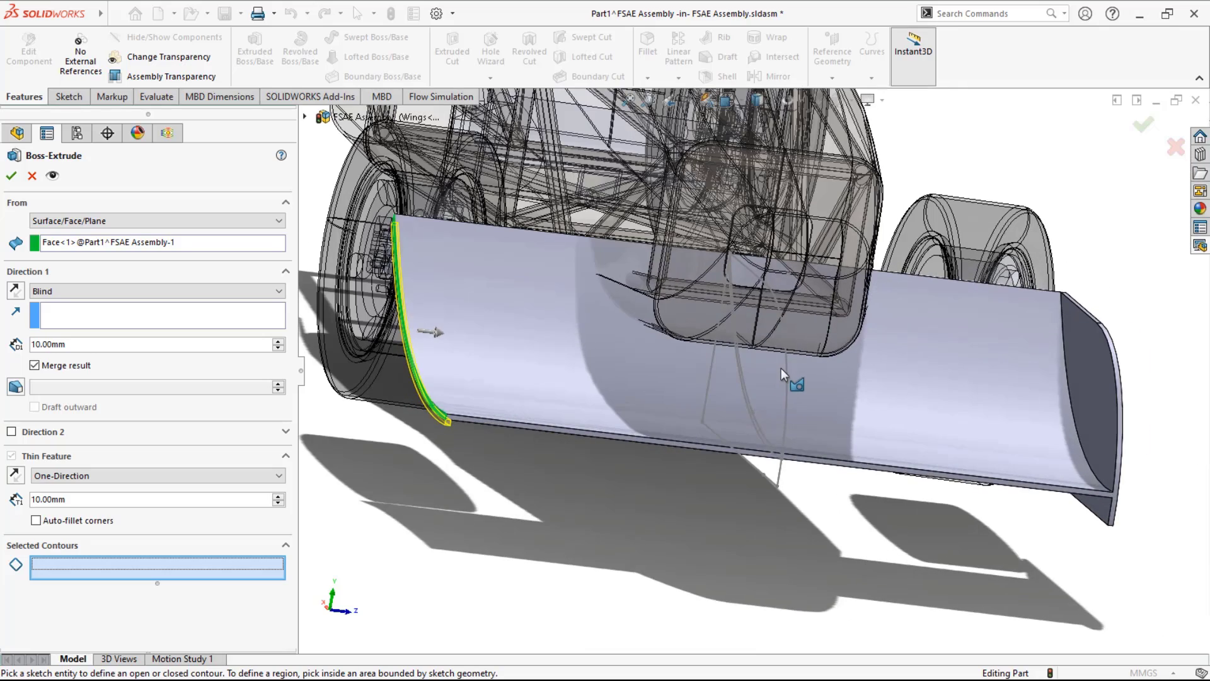
left_click(781, 368)
left_click(736, 417)
scroll(757, 422, "down", 5)
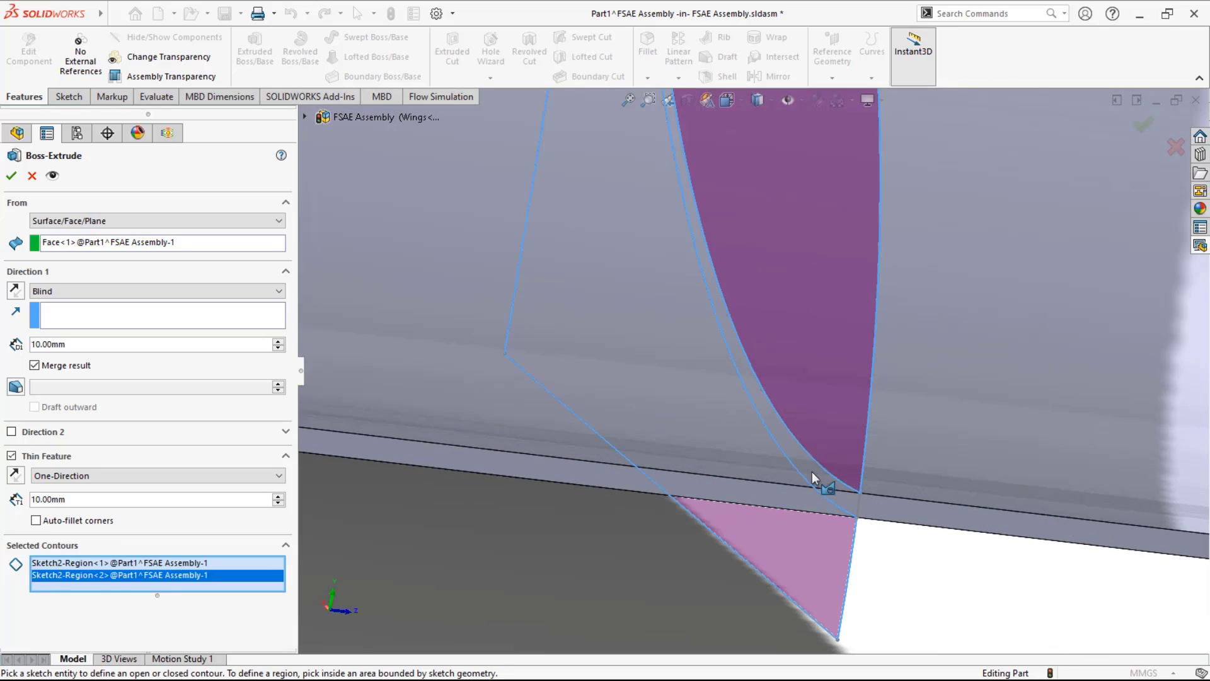
left_click(812, 471)
scroll(811, 472, "up", 8)
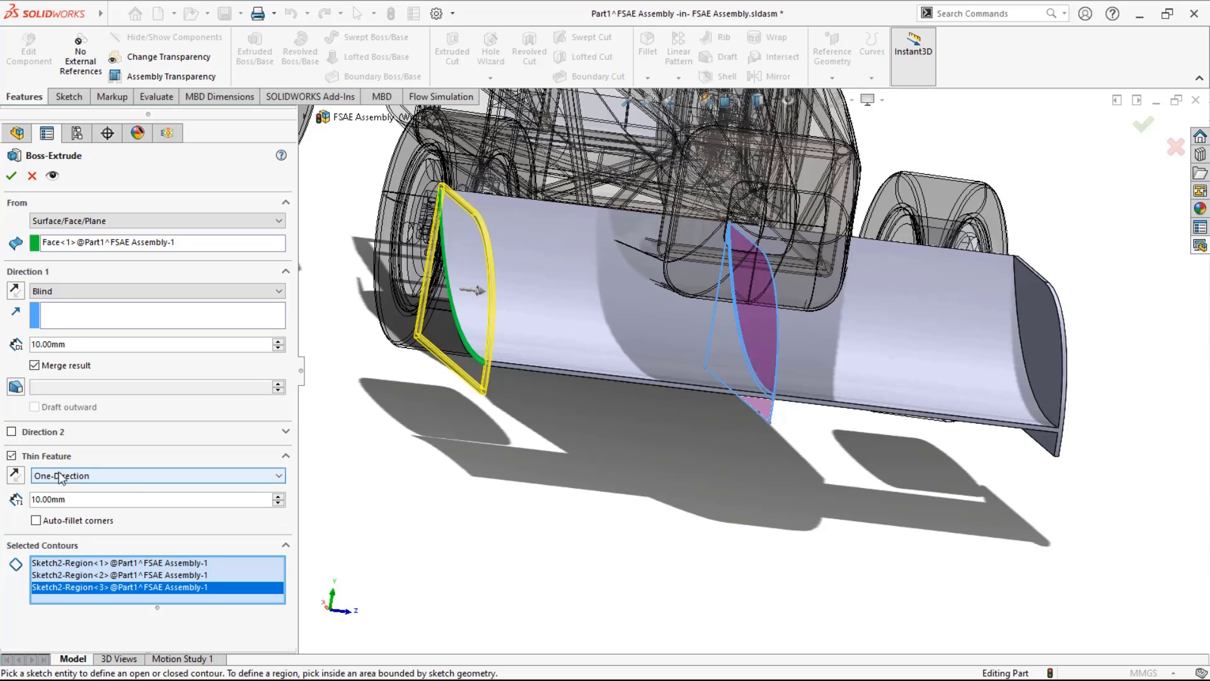
left_click(13, 457)
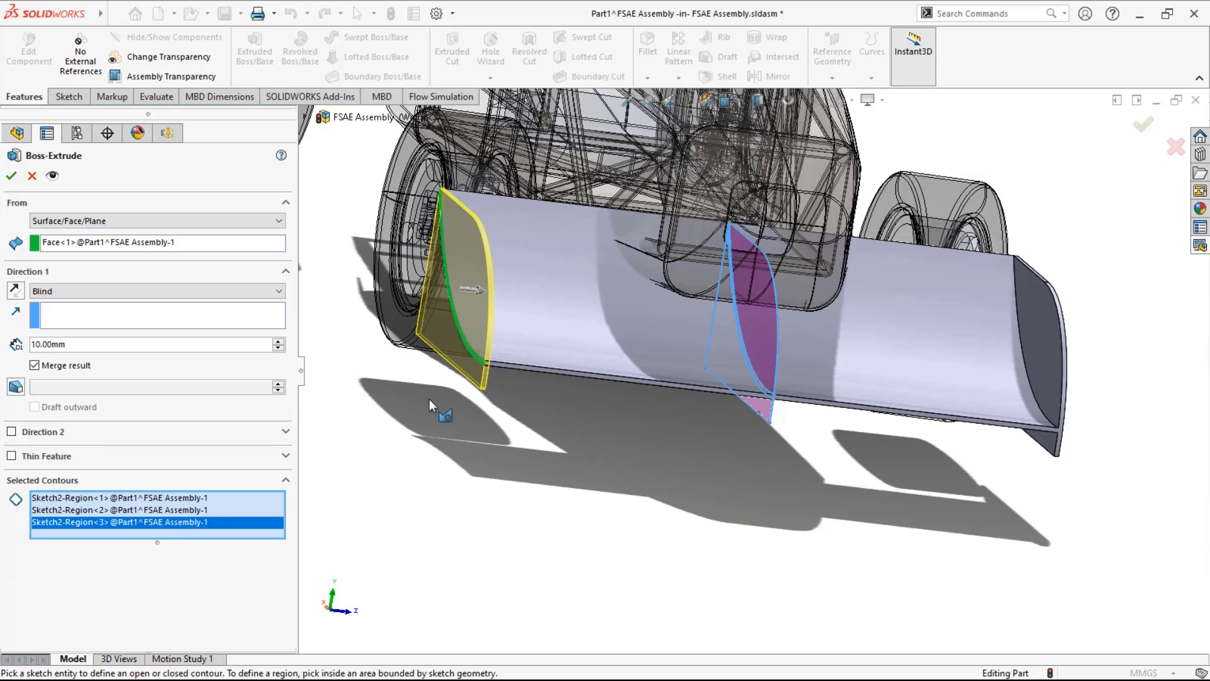
- Check the extrusion direction by reversing it and back, and complete the second end plate 10 mm thick
middle_click_drag(429, 400, 344, 388)
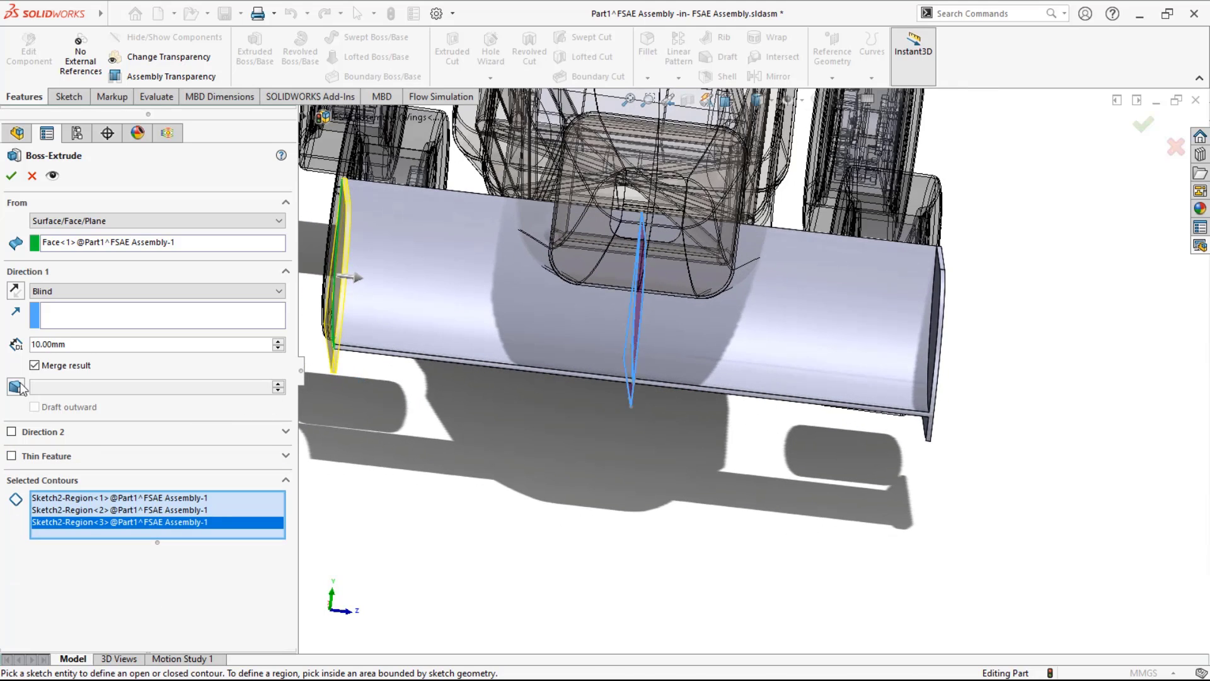
left_click(15, 291)
left_click(15, 290)
left_click(11, 177)
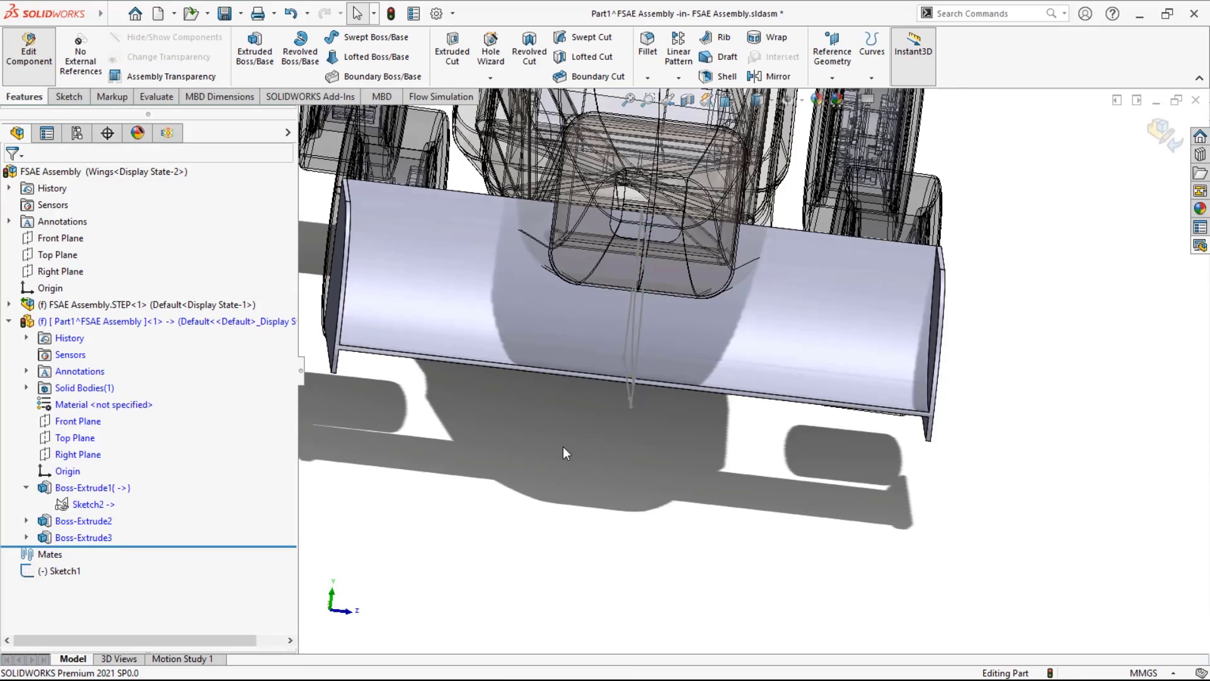
- Finish editing the front wing part and hide Sketch1 in the assembly
middle_click_drag(562, 446, 611, 448)
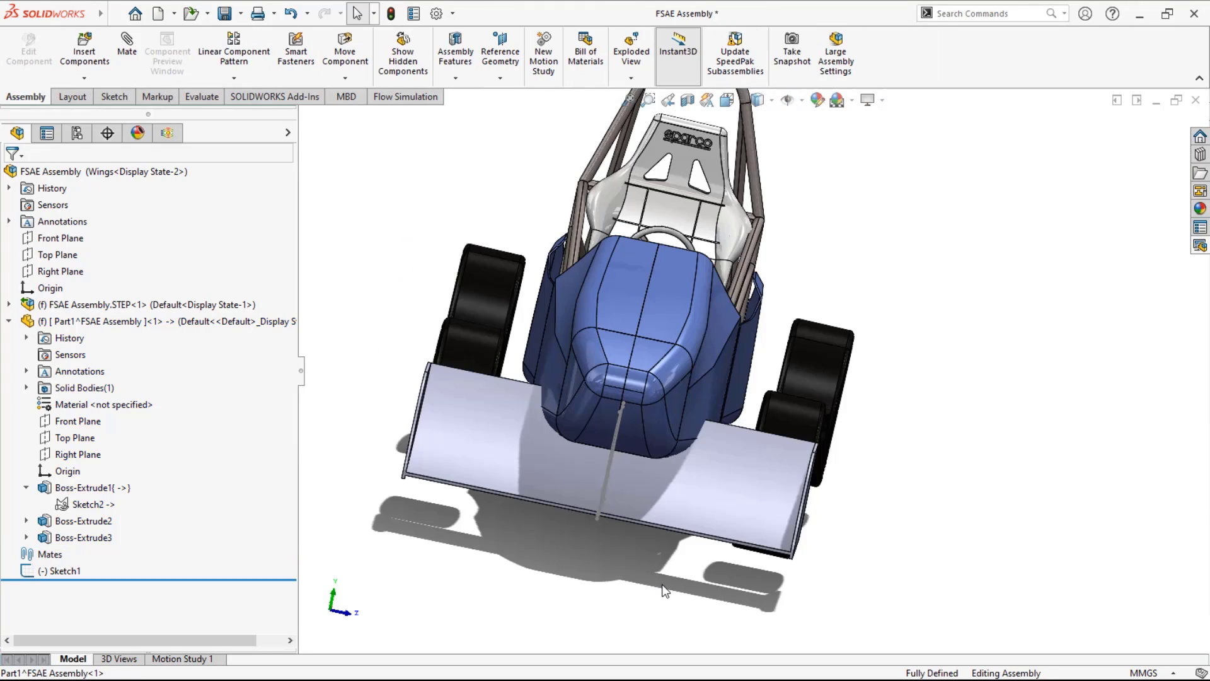
middle_click_drag(660, 573, 573, 527)
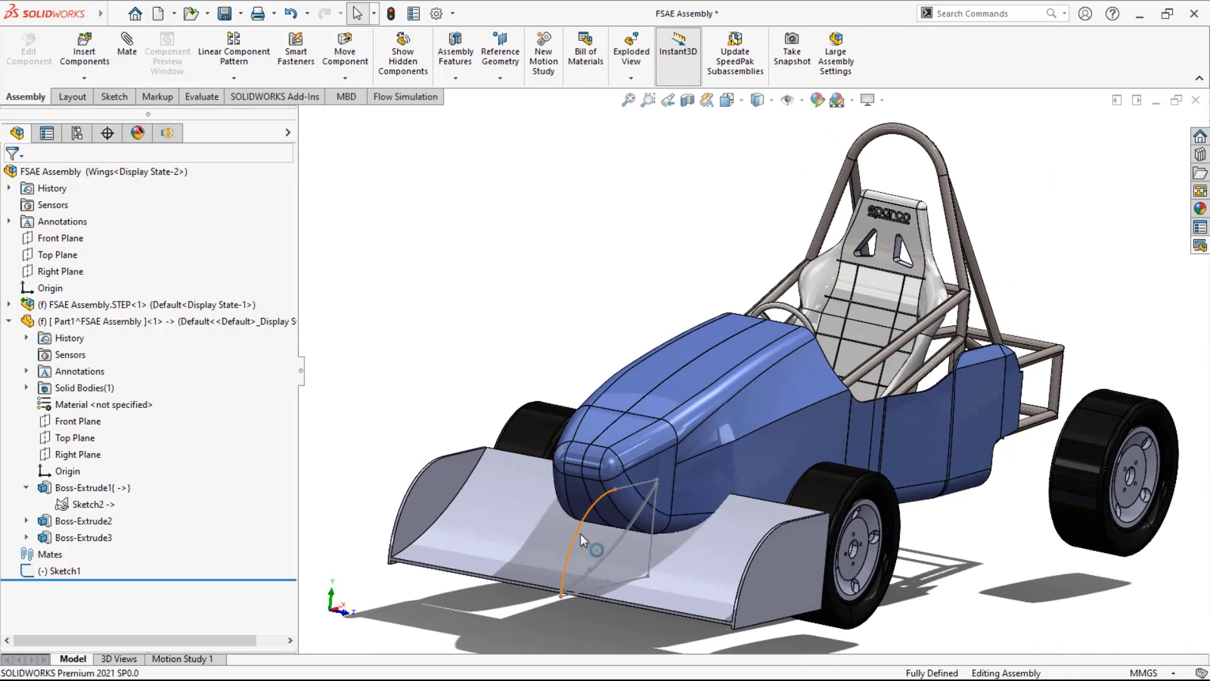
left_click(579, 534)
left_click(578, 534)
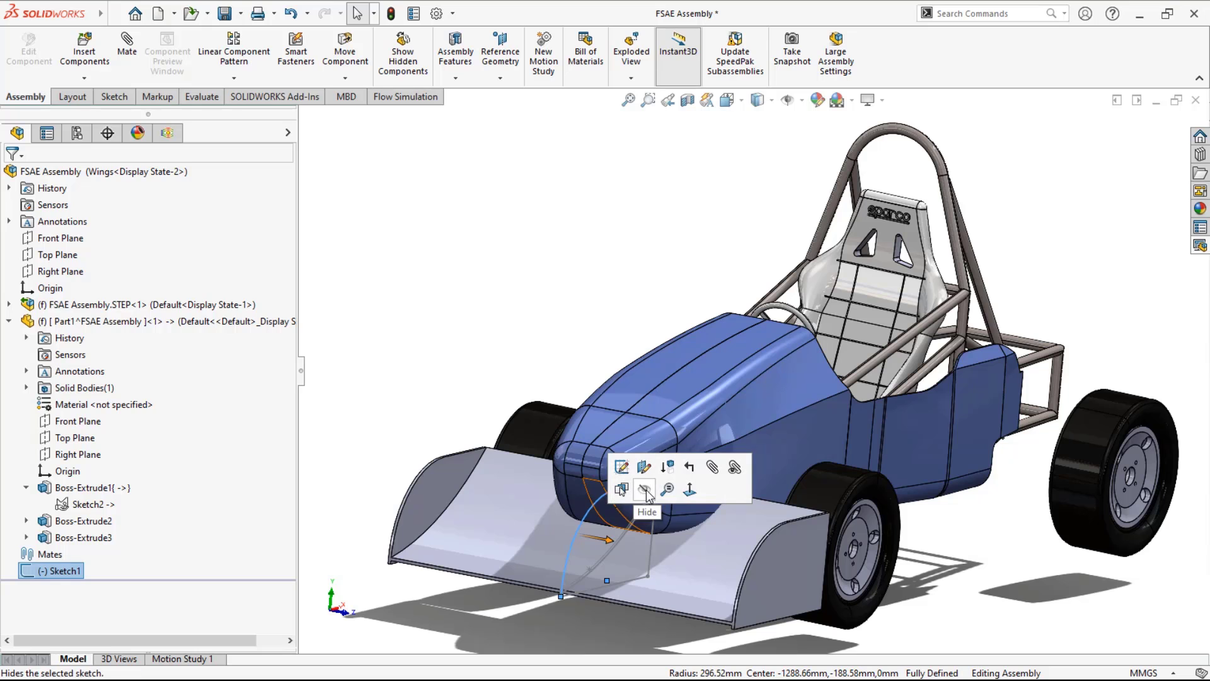
left_click(644, 491)
left_click(456, 328)
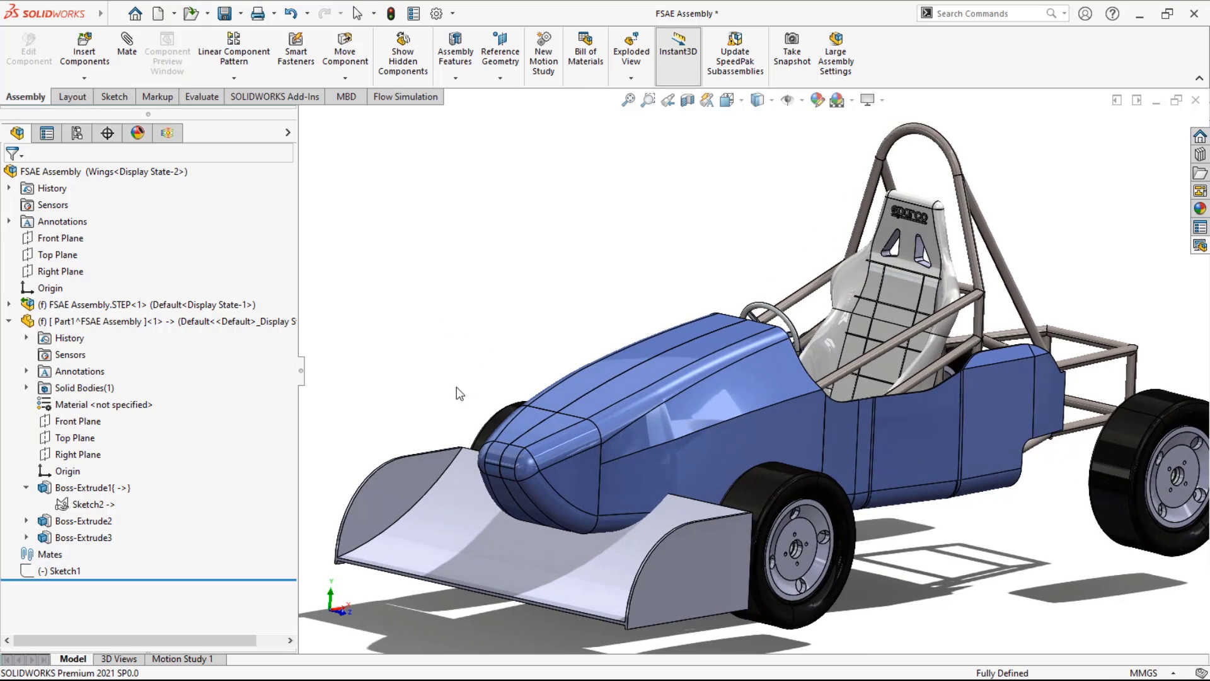
- Open the new second virtual part for in-context editing and start a sketch on the assembly's Front Plane
key("f")
mouse_move(494, 517)
middle_mouse_down()
mouse_move(513, 531)
mouse_move(498, 531)
middle_mouse_up()
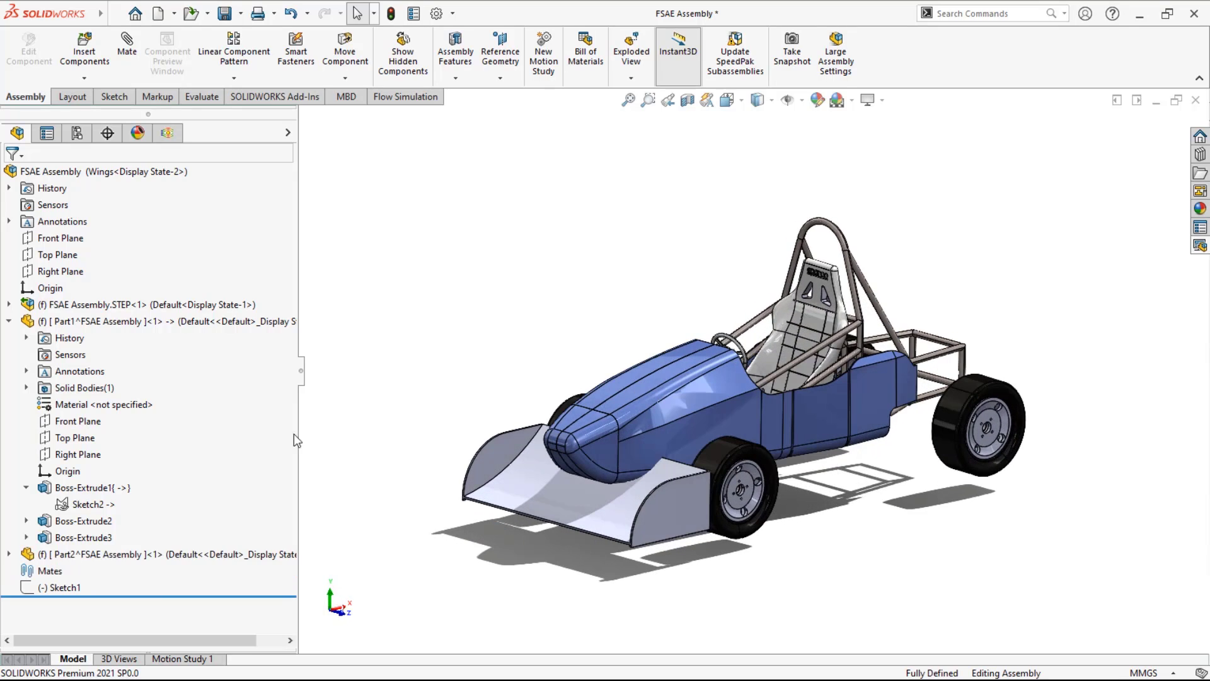
right_click(130, 556)
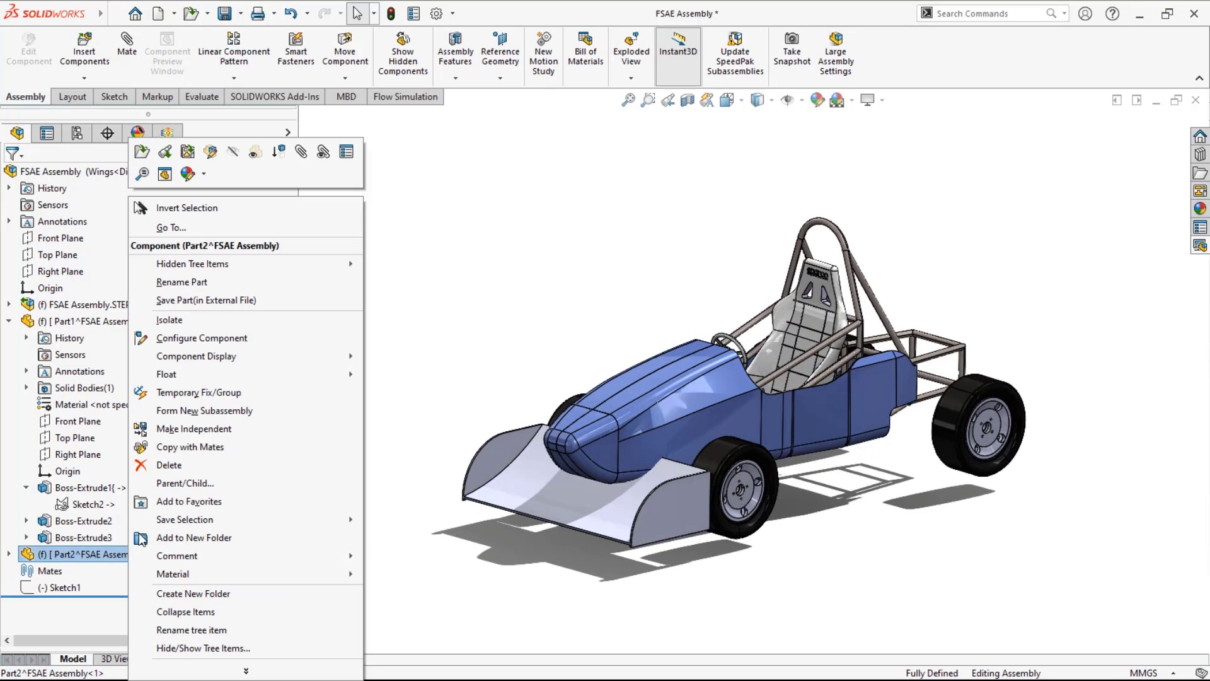
left_click(214, 154)
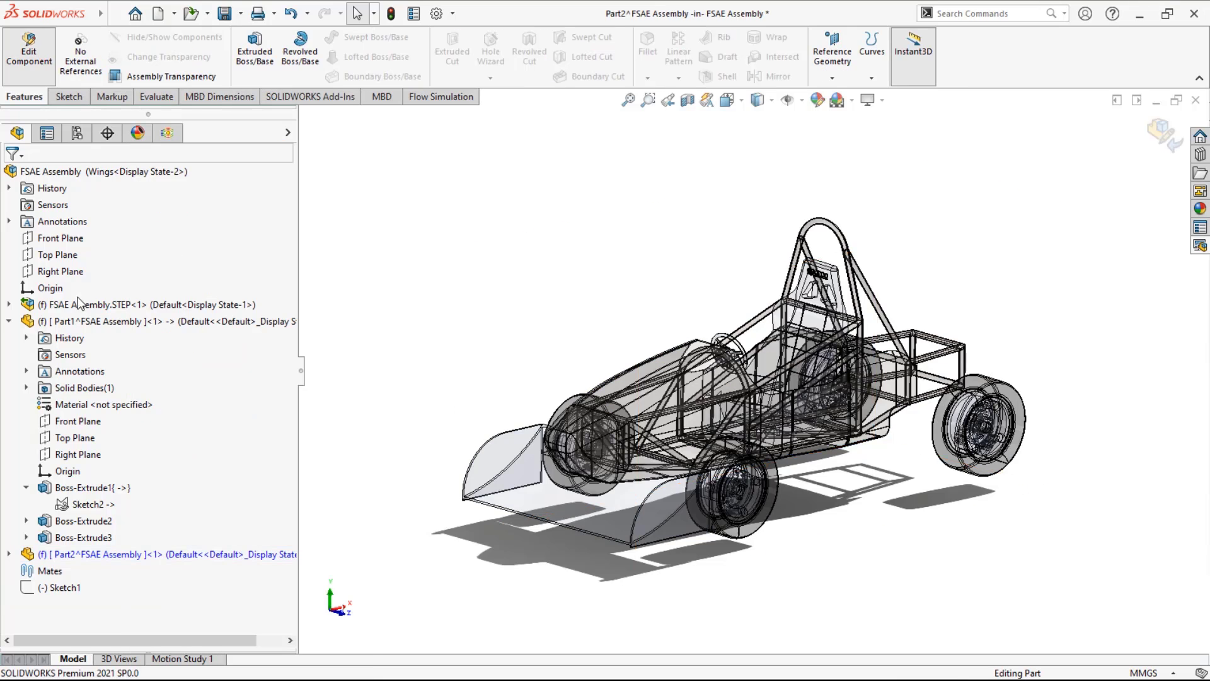
left_click(62, 238)
left_click(74, 219)
- Sketch two connected lines above the rear wheel, a steep rear edge and a nearly horizontal lower edge running forward
key("l")
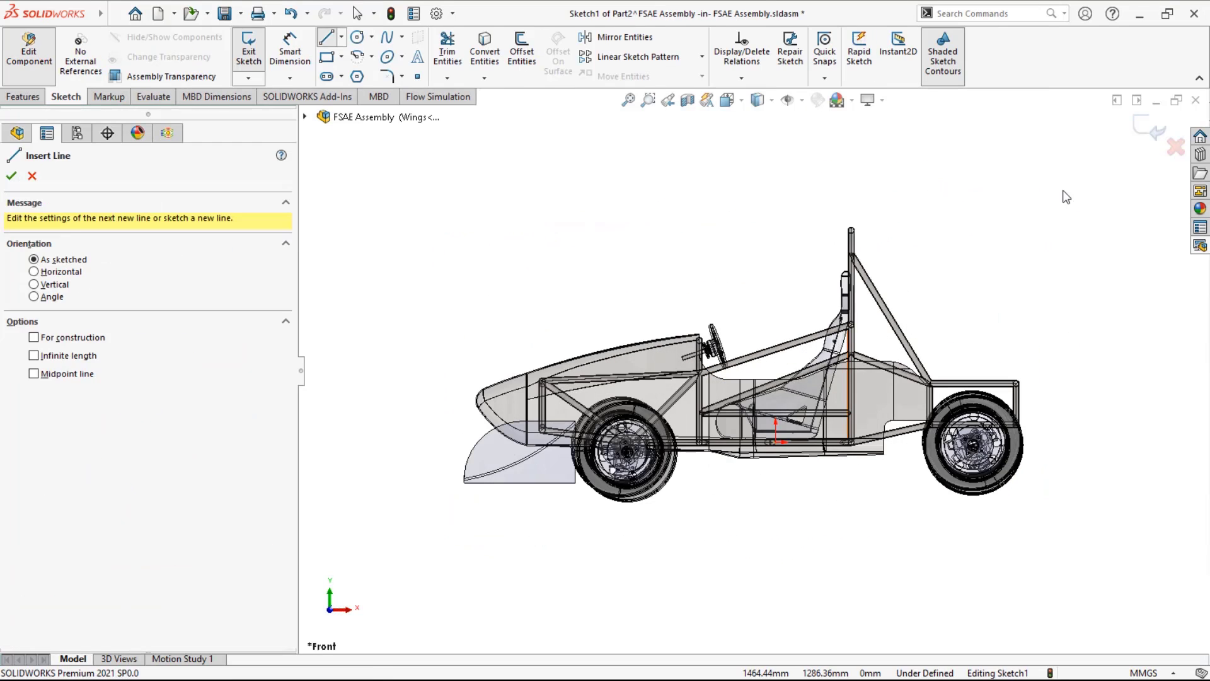
left_click(1062, 192)
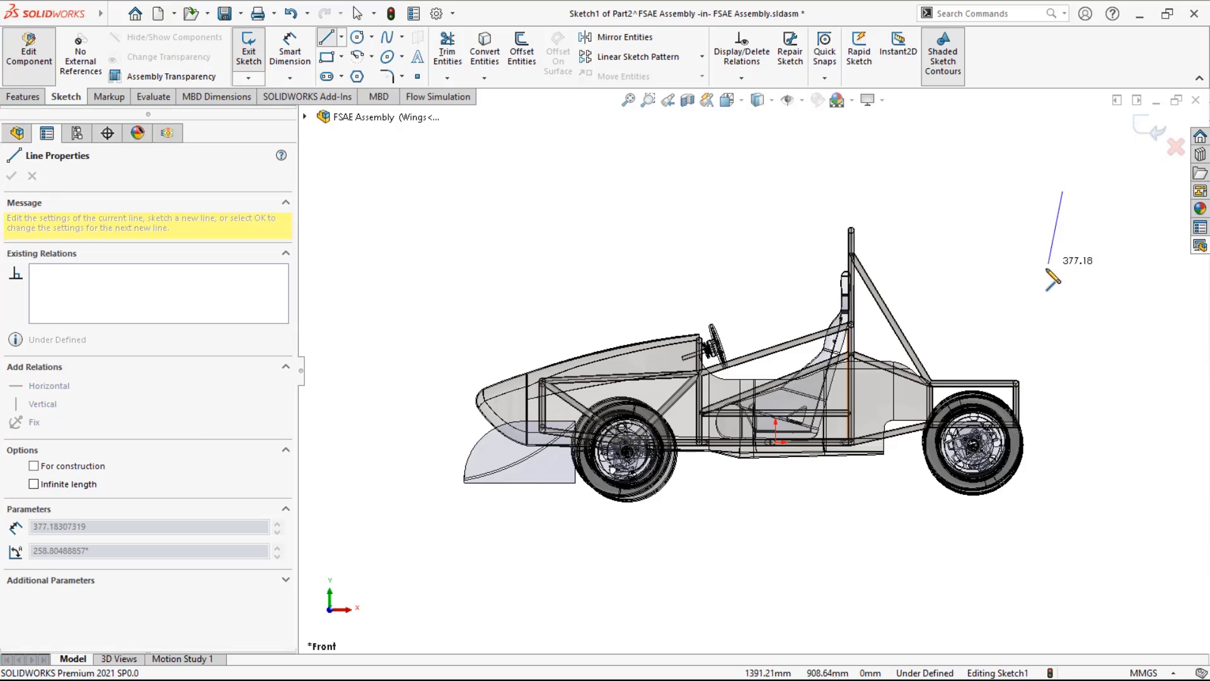
left_click(1026, 308)
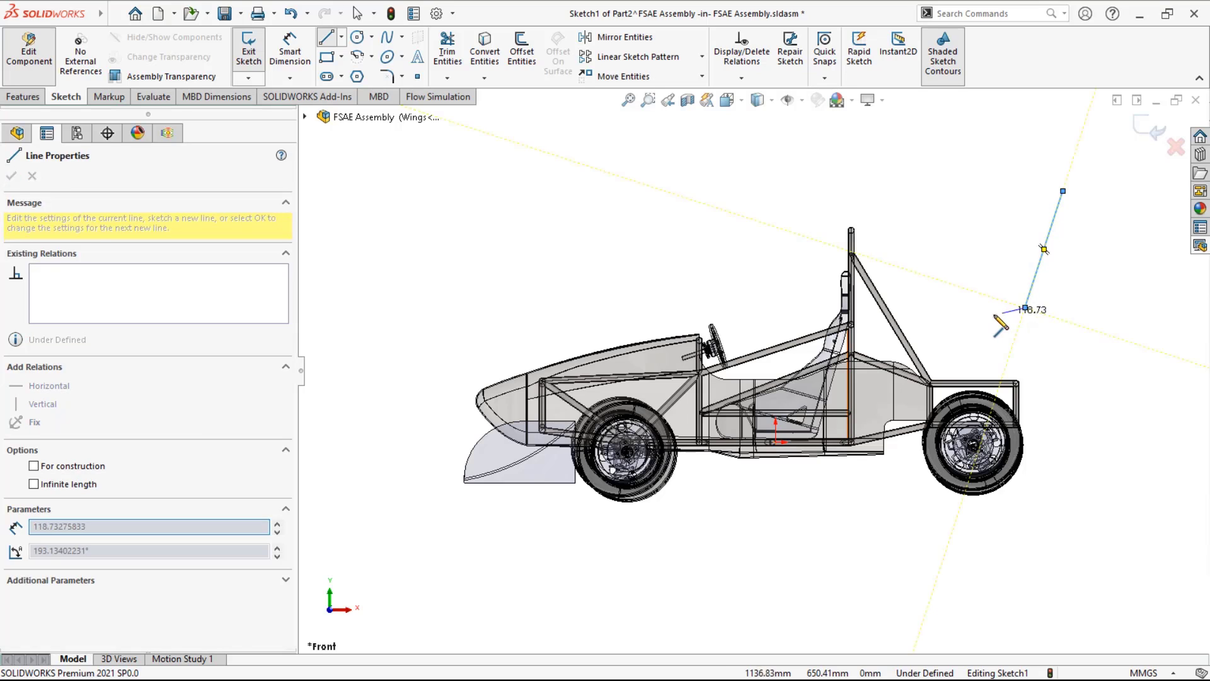
double_click(929, 320)
key("Escape")
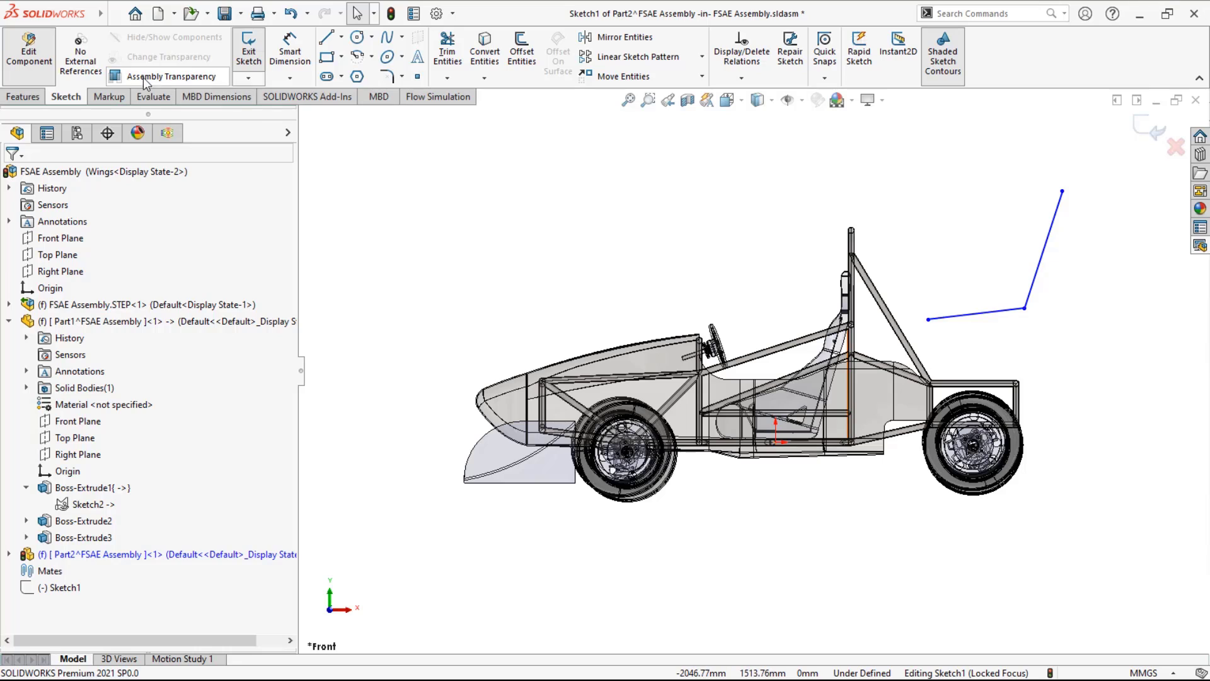
- Round the corner between the two lines with a 500 mm sketch fillet
left_click(386, 78)
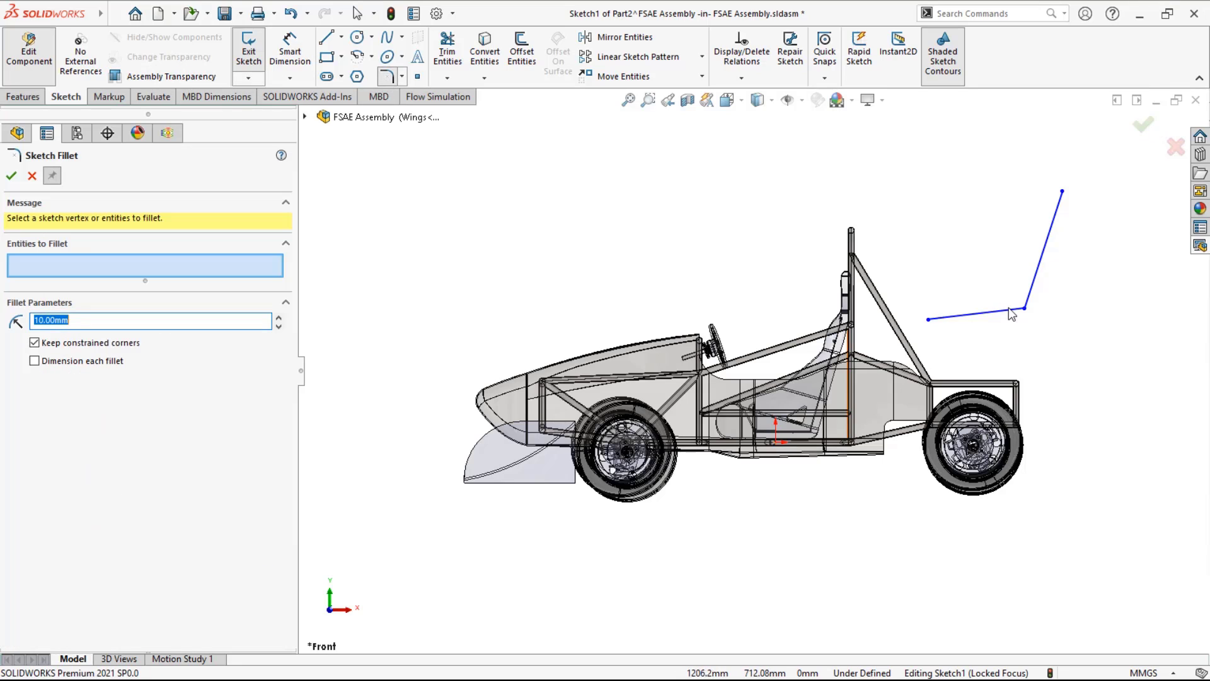
left_click(1026, 308)
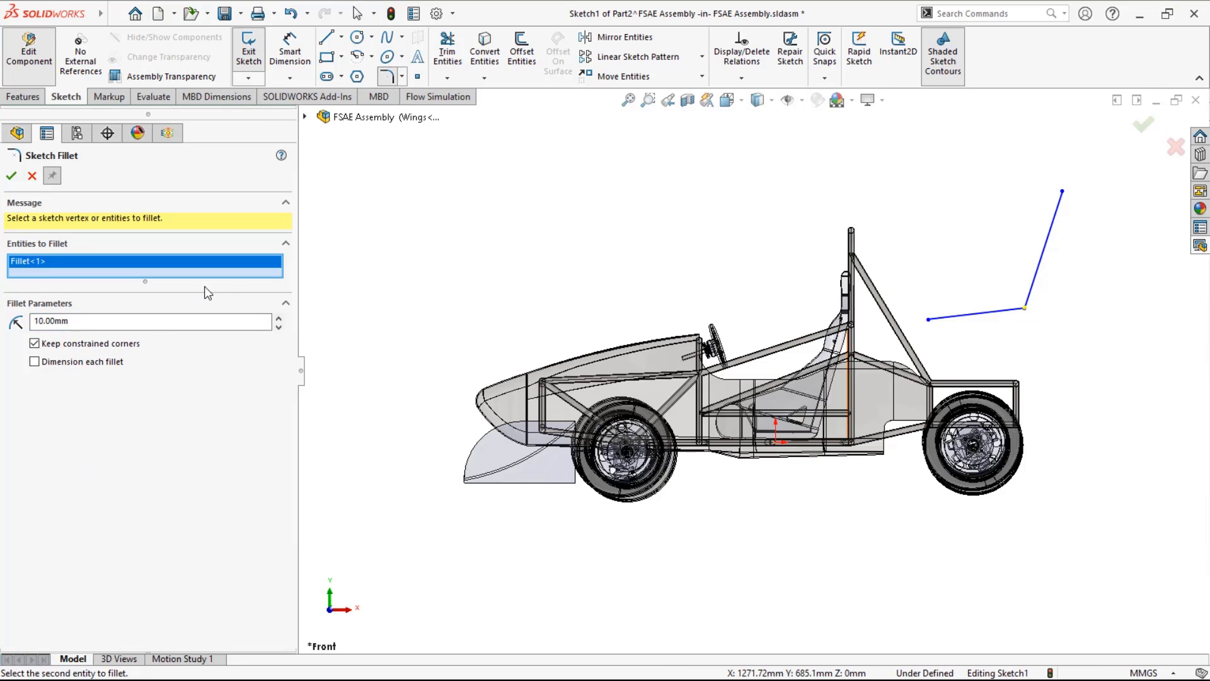
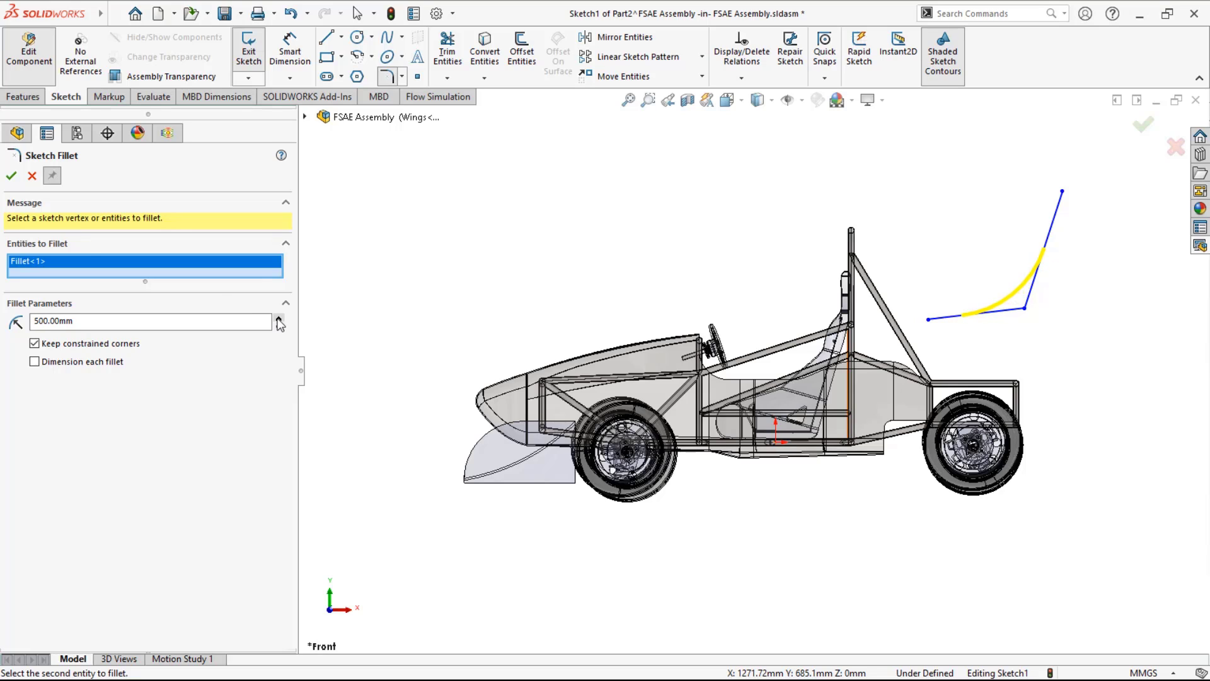
left_click(12, 175)
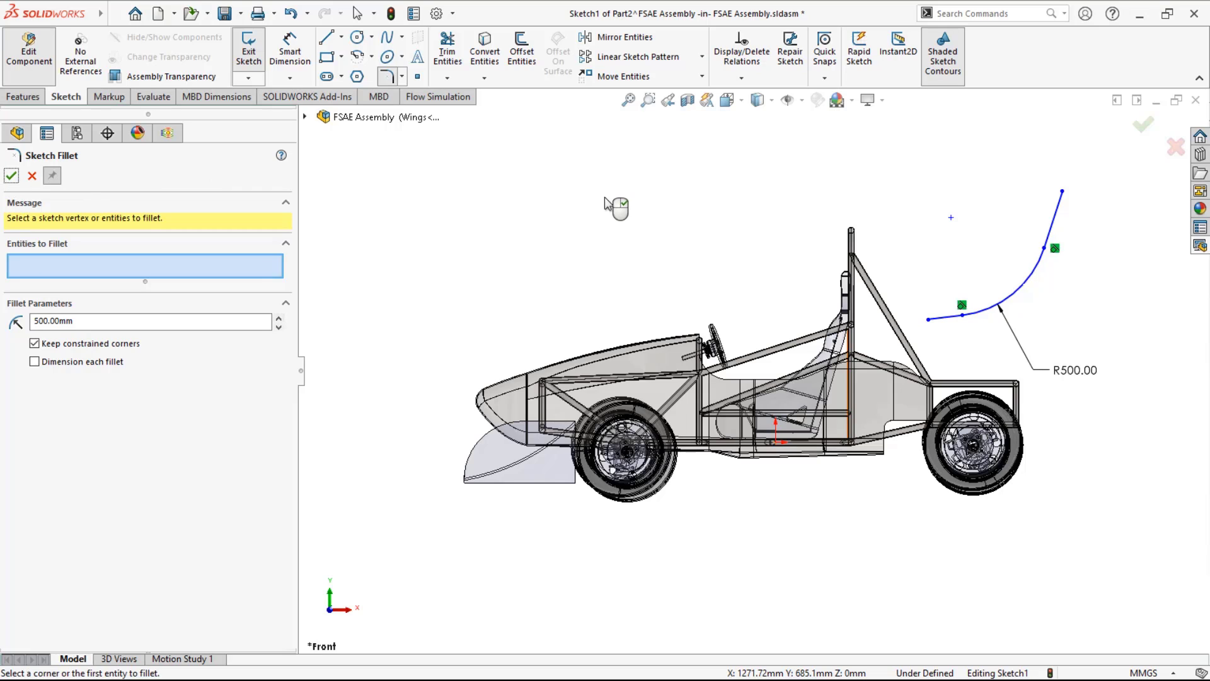
- Close the rear wing profile with five lines forming a stepped front and an about 569 mm top edge, and shift the step's upper corner slightly rearward
key("l")
left_click(929, 320)
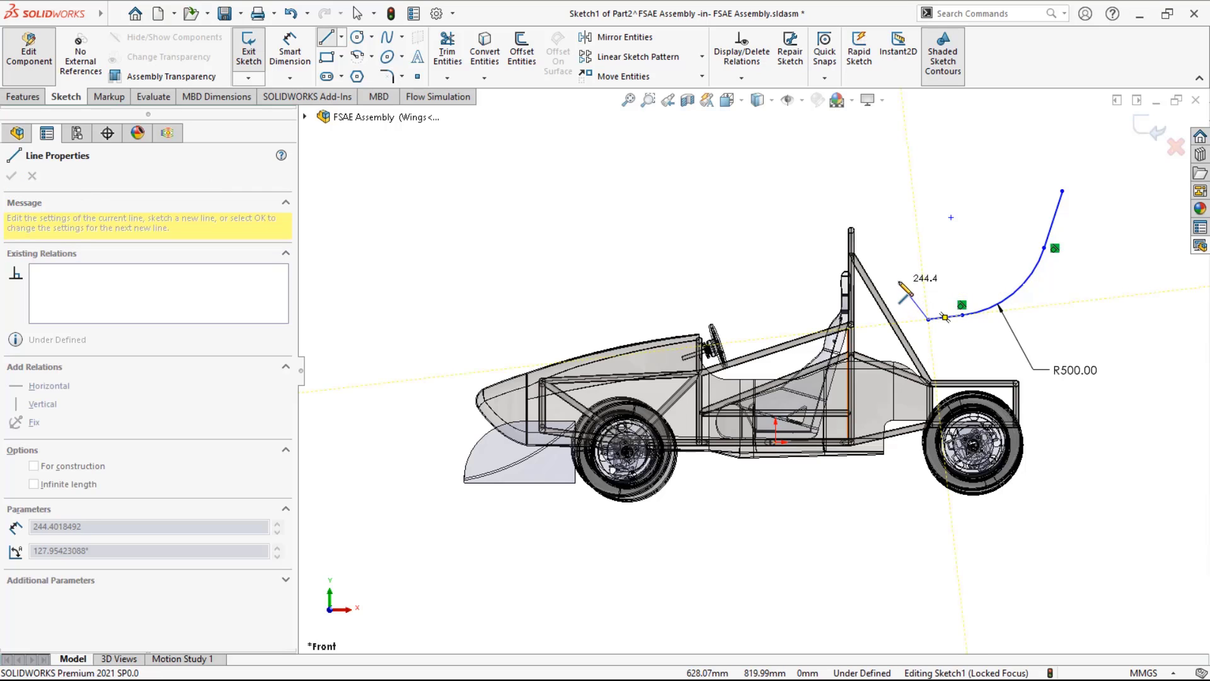
left_click(898, 276)
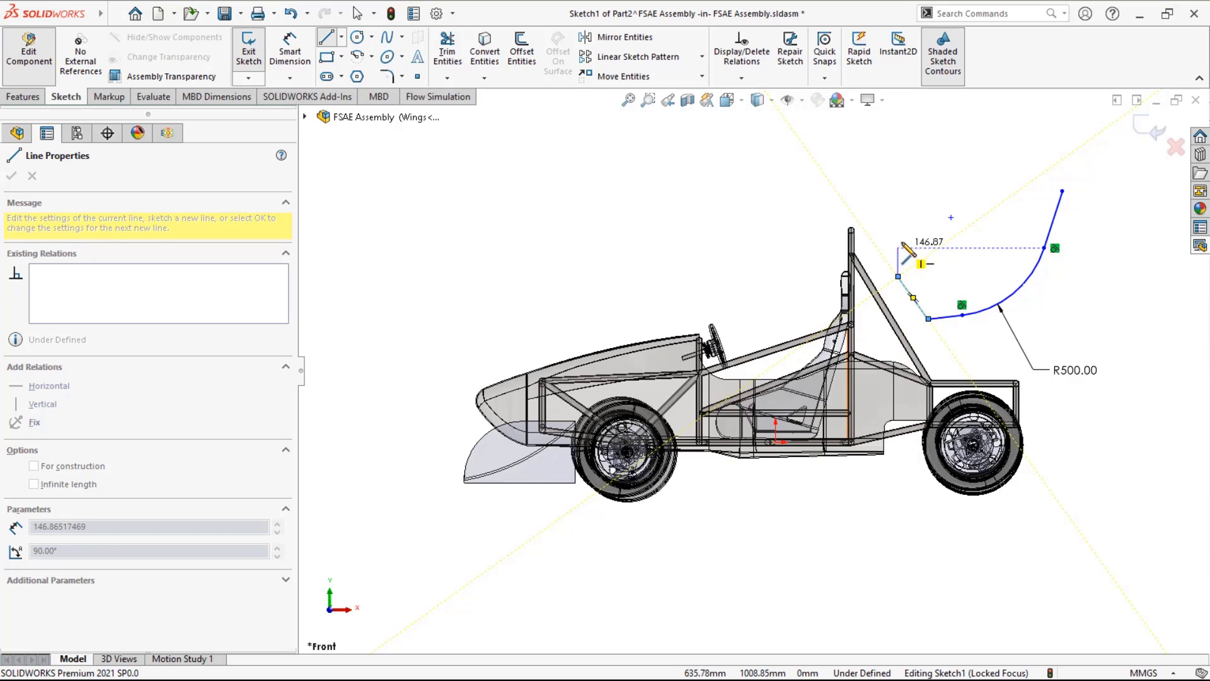
left_click(898, 231)
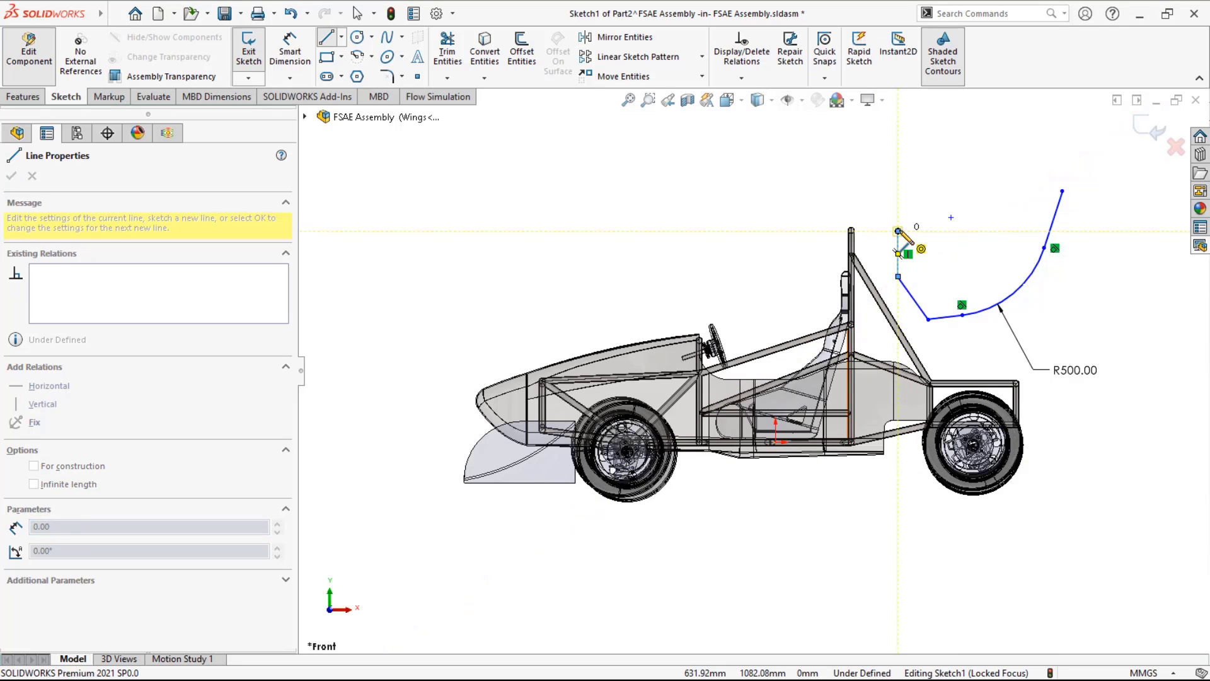
left_click(951, 230)
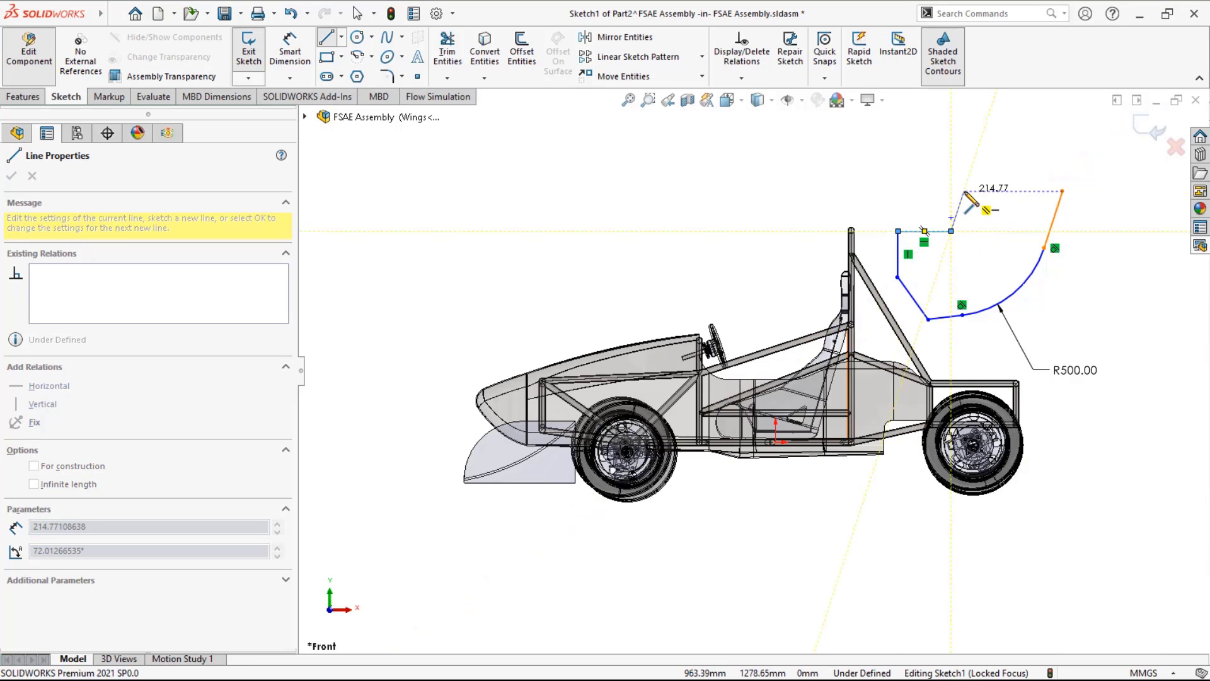
left_click(951, 190)
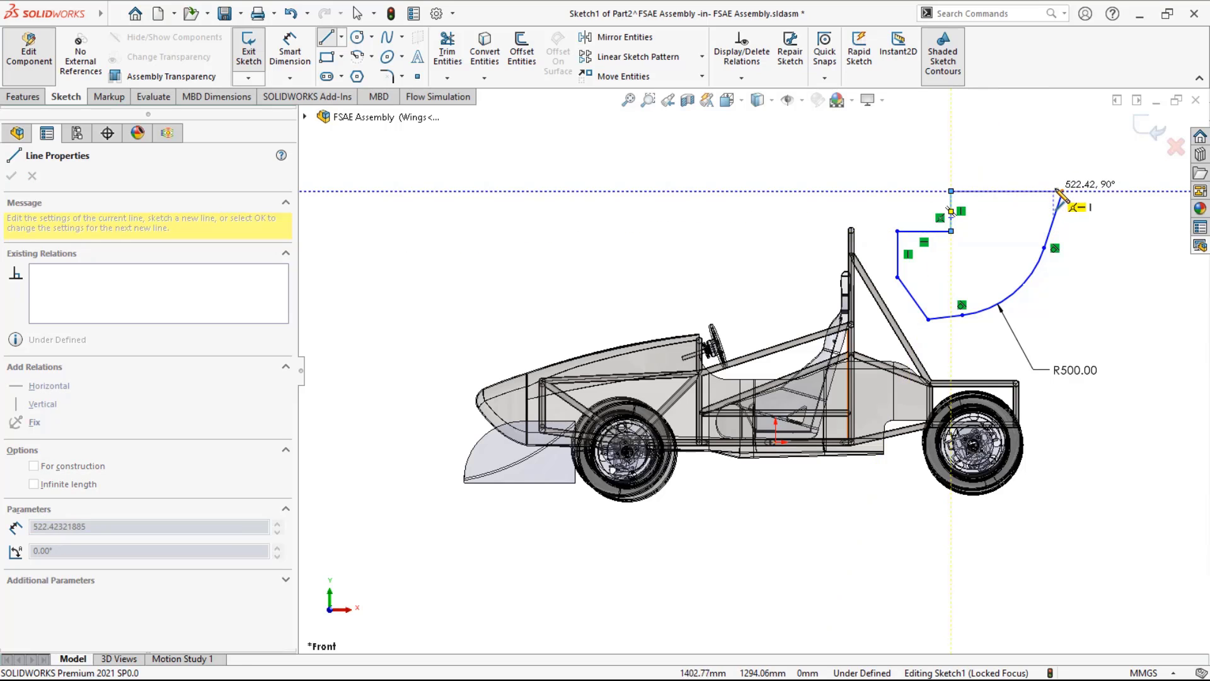
left_click(1062, 190)
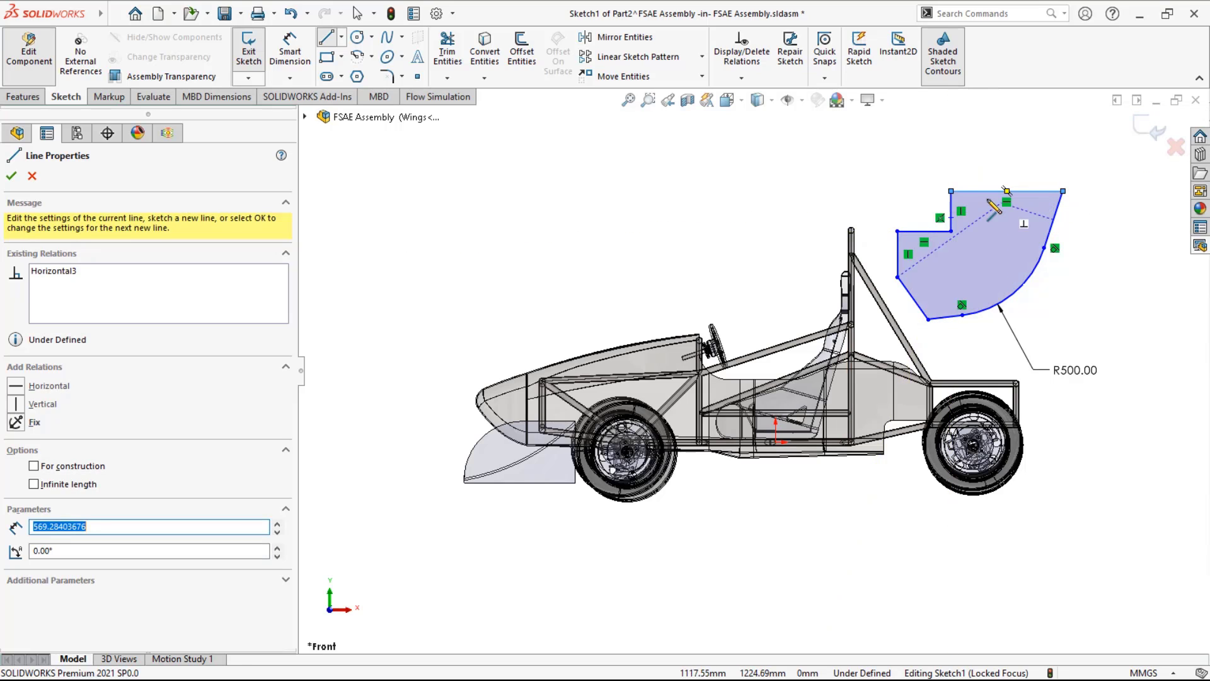
key("Escape")
key("Escape")
left_click(951, 190)
left_click_drag(951, 191, 965, 193)
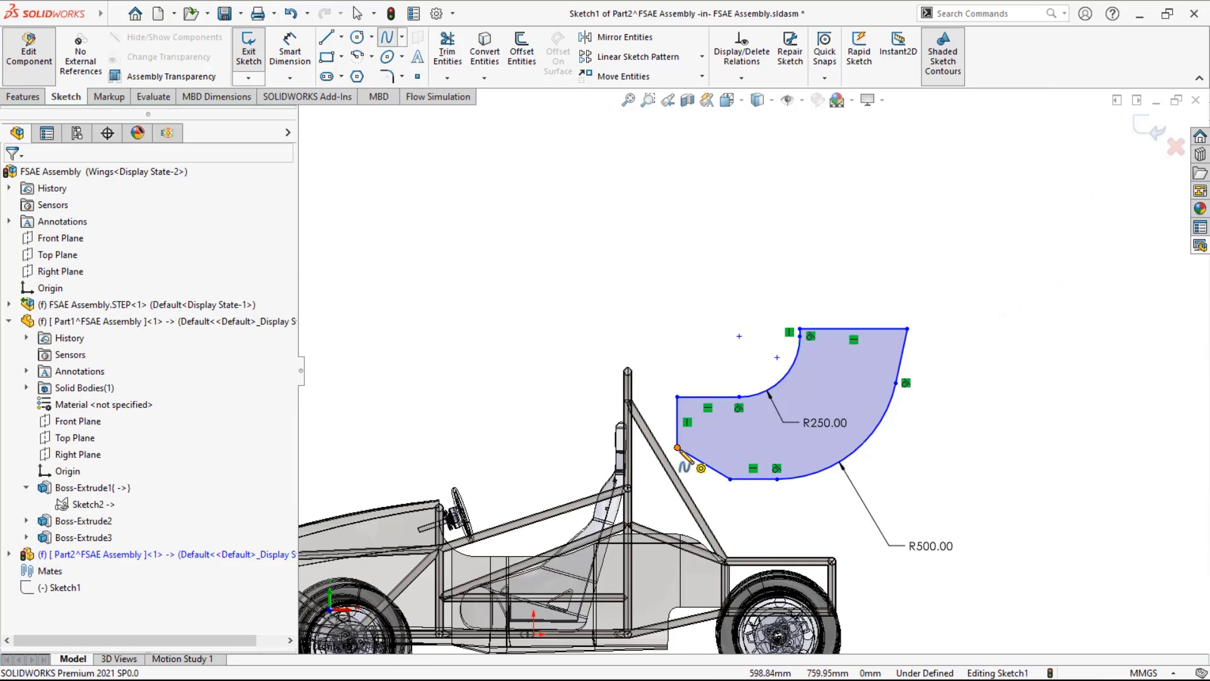
- Sketch a lower spline from the profile's lower front corner rearward through the interior of the rear wing profile
left_click(677, 448)
left_click(765, 442)
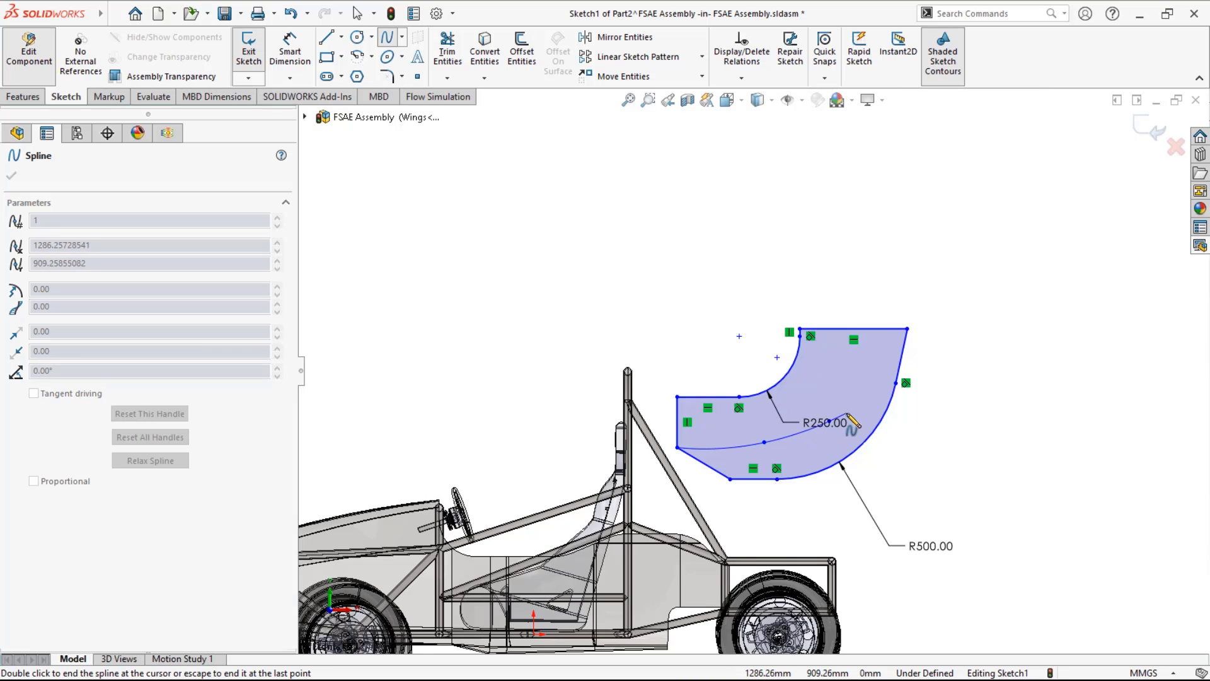
key("Escape")
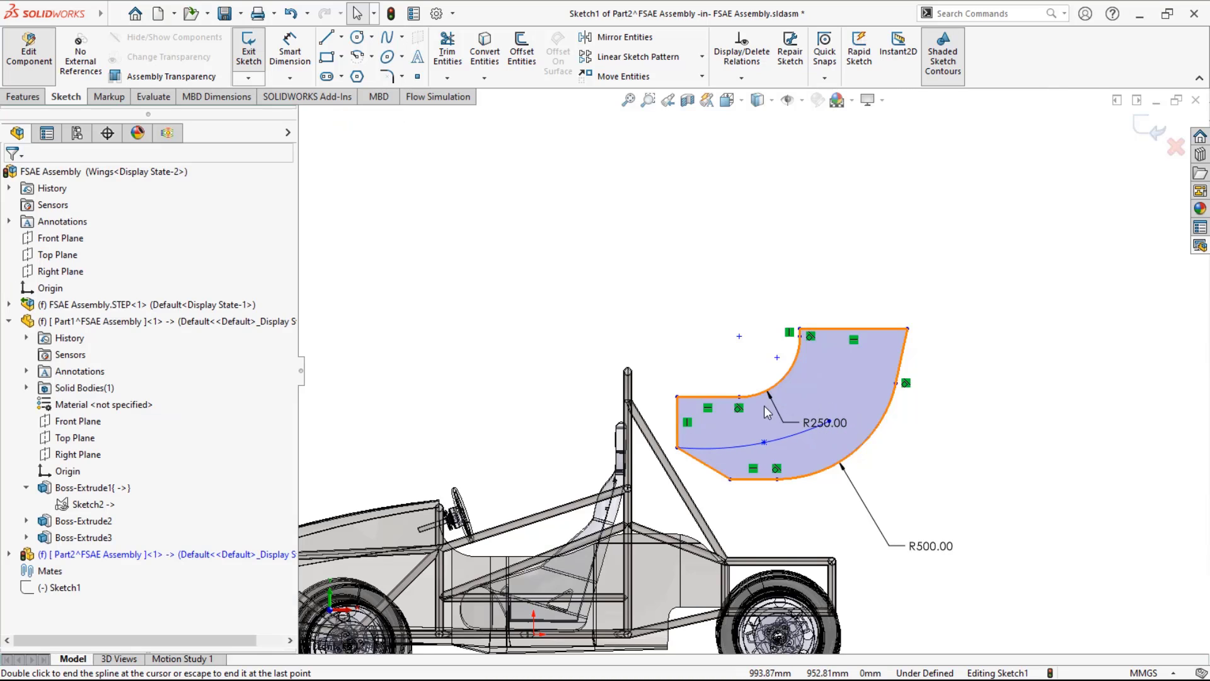
- Sketch a three-point upper spline from the 250 mm arc to the rear edge and move its end onto the upper rear corner
left_click(385, 43)
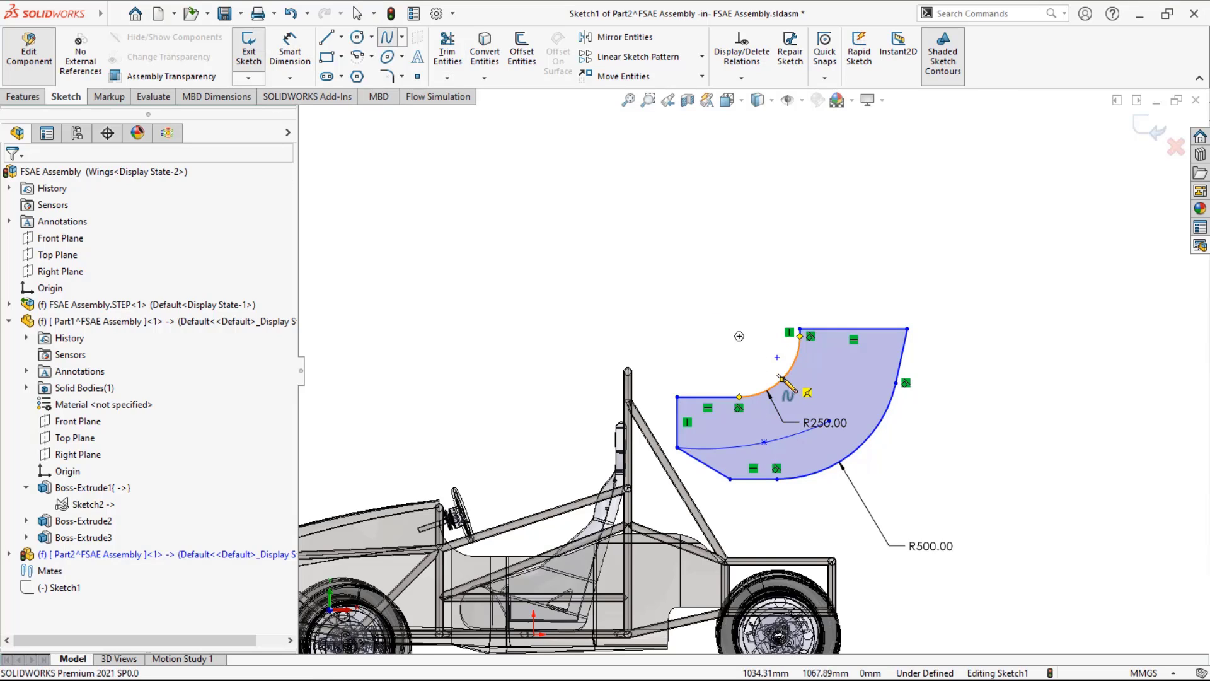
left_click(781, 378)
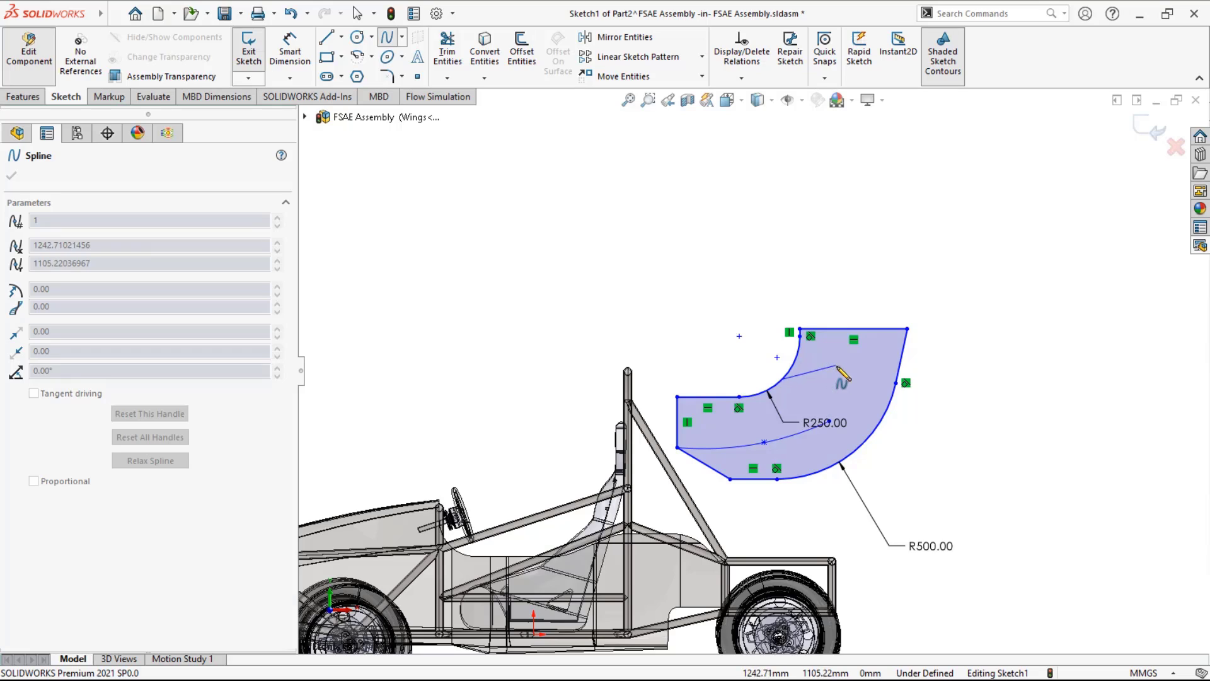
left_click(839, 368)
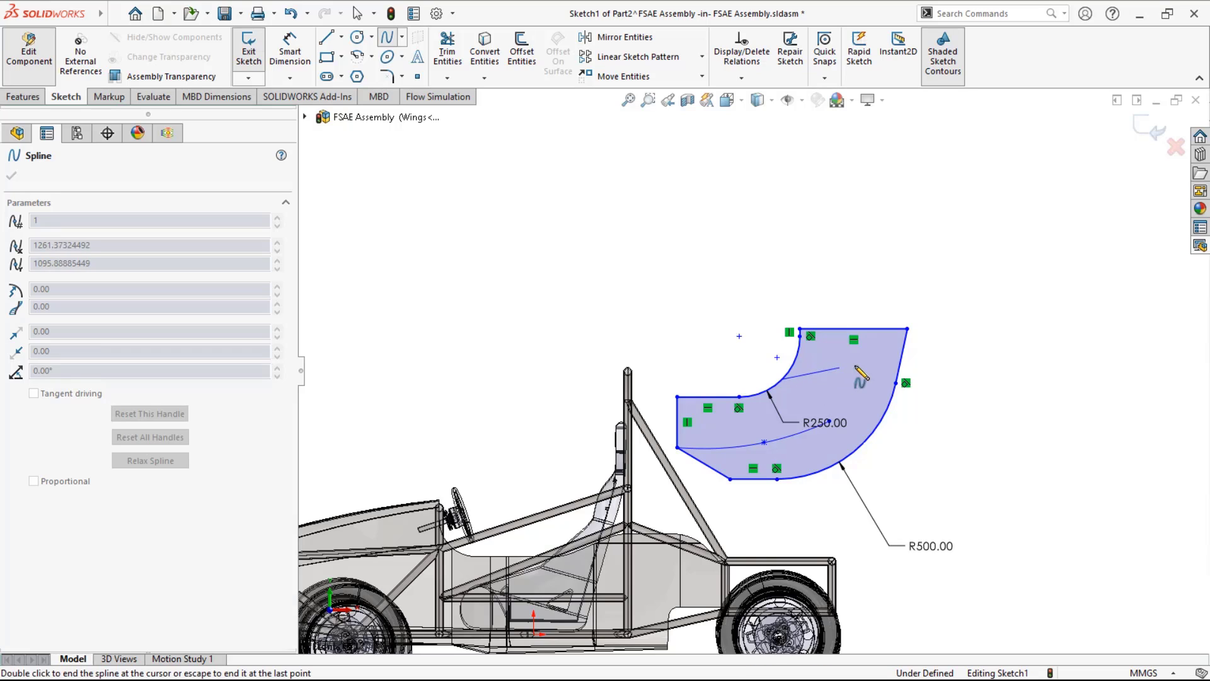
double_click(905, 348)
key("Escape")
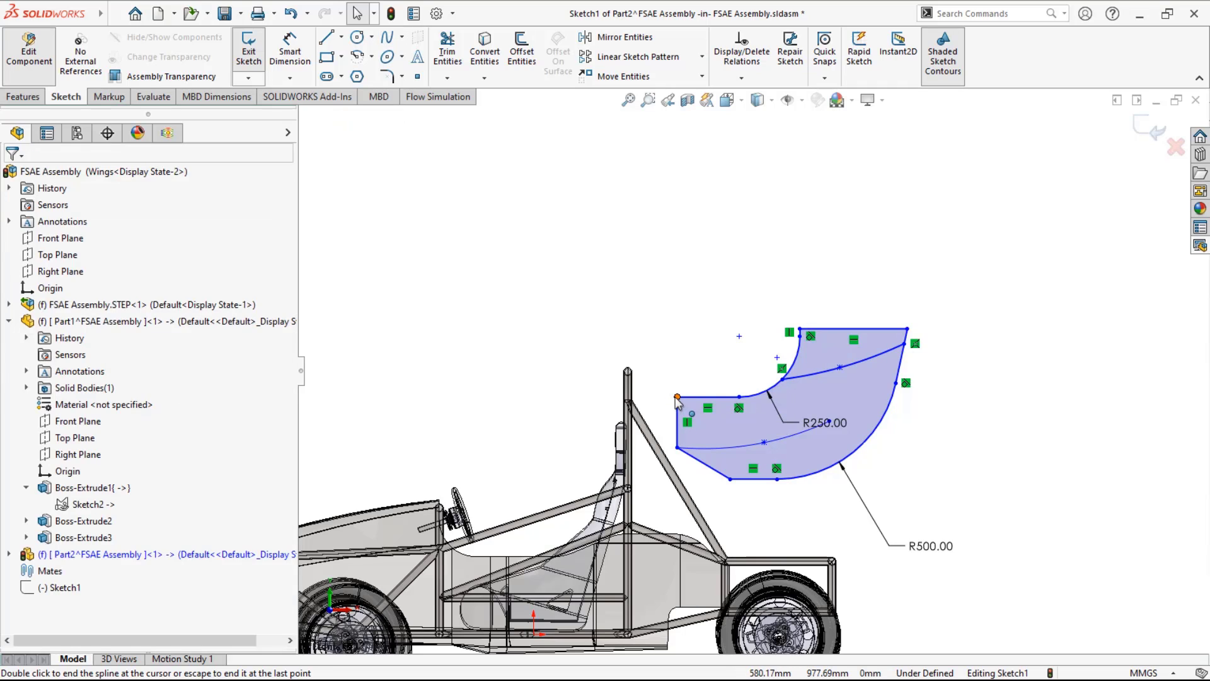
left_click(905, 343)
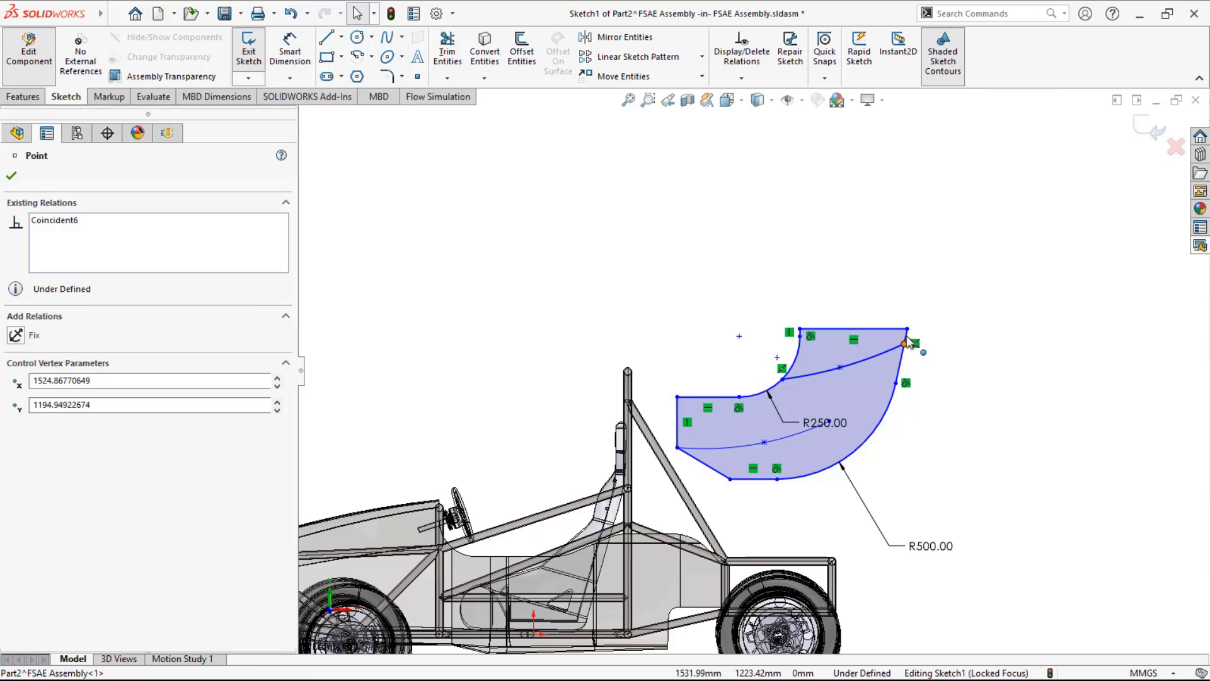
left_click_drag(907, 333, 907, 328)
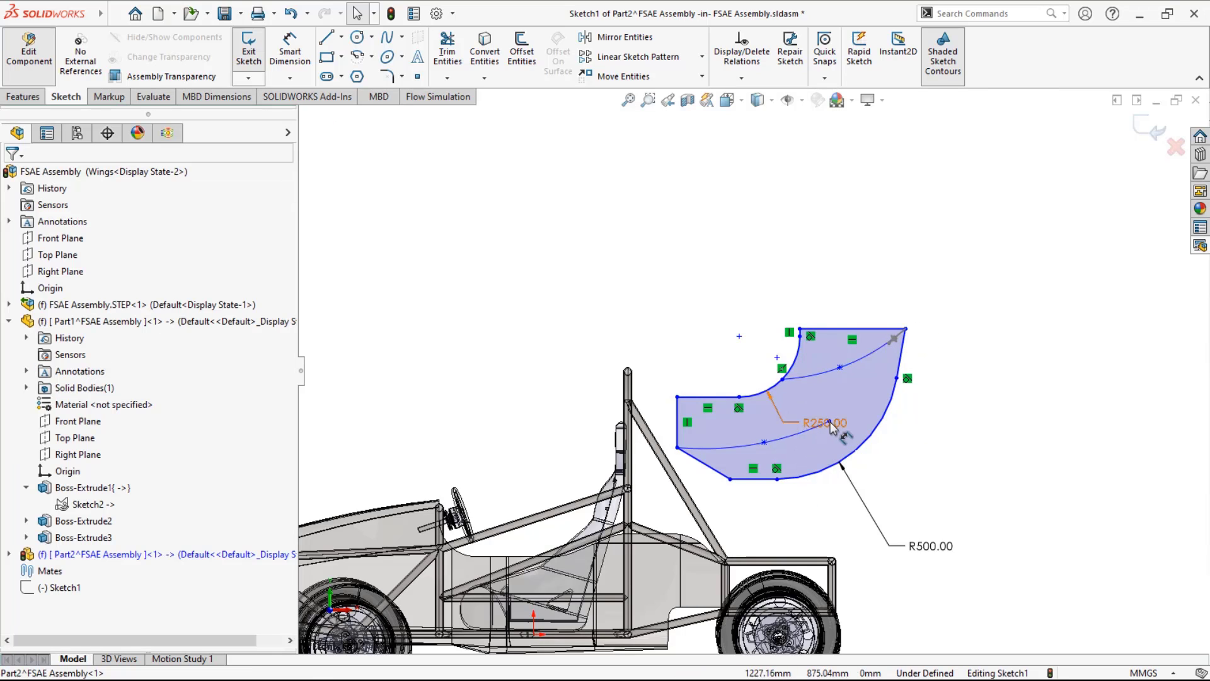
- Move the R250 dimension clear of the profile, attach the lower spline's end to the 500 mm arc and lower its middle point
left_click_drag(813, 421, 701, 331)
left_click_drag(829, 422, 874, 432)
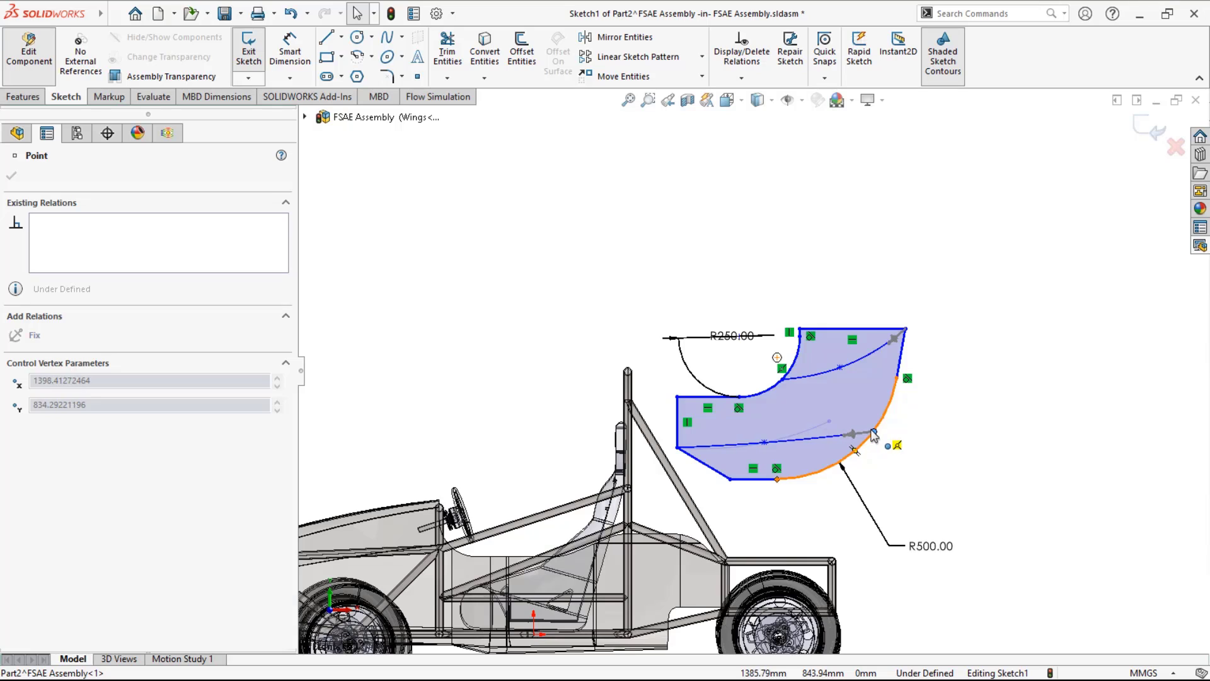
left_click(764, 443)
left_click_drag(766, 444, 771, 456)
left_click(874, 432)
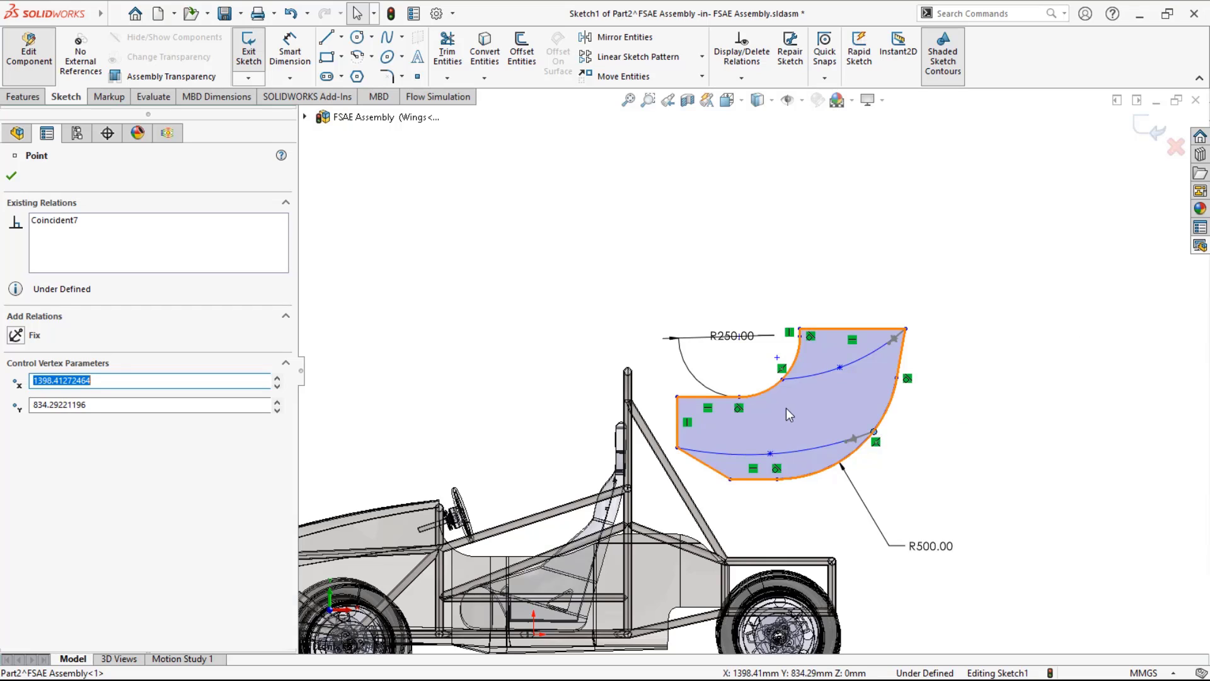
left_click(713, 425)
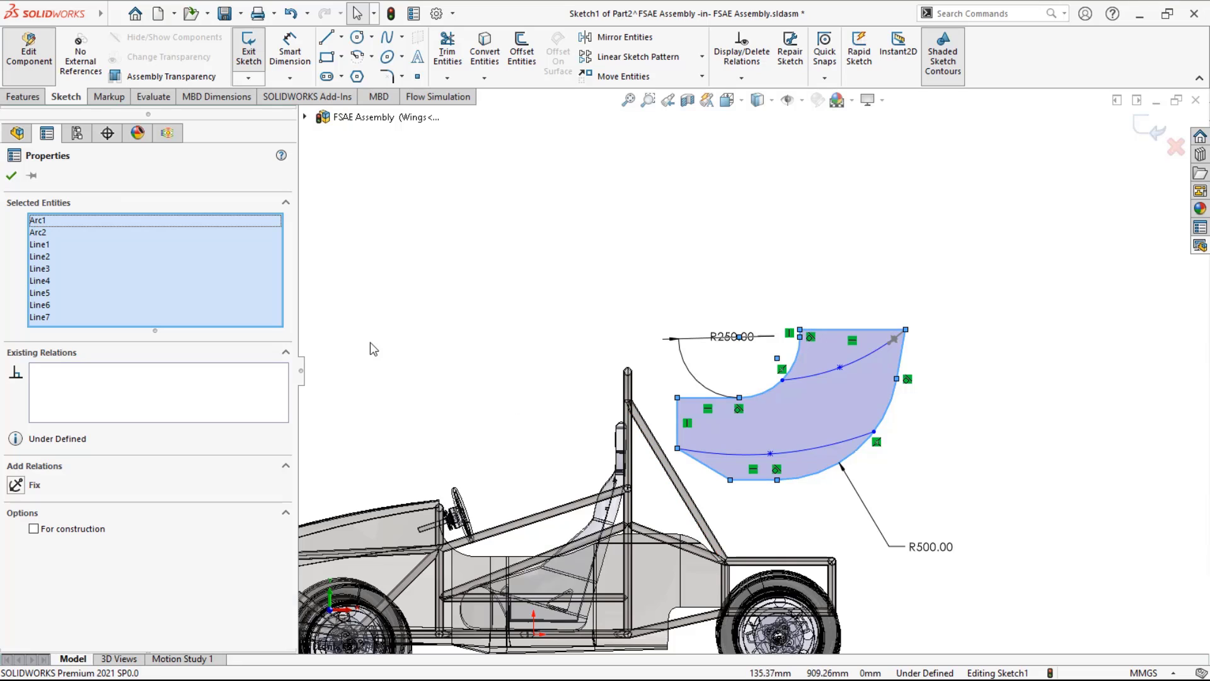
left_click(312, 296)
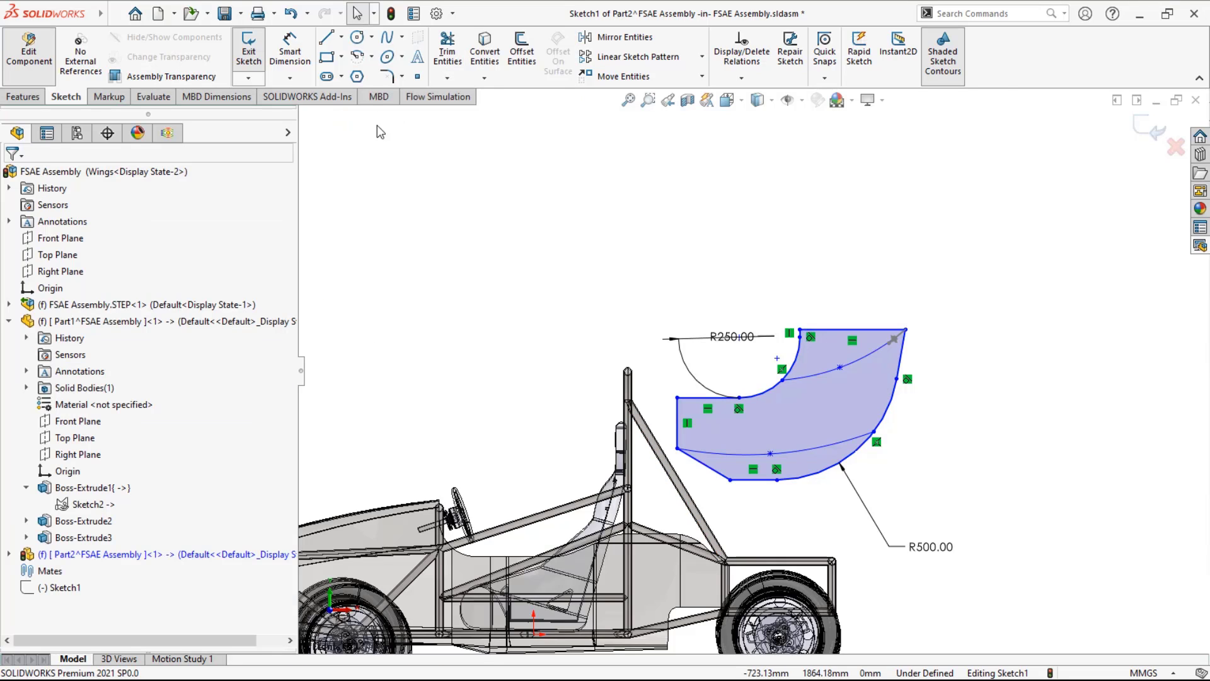
- Sketch a three-point middle spline from the vertical front edge to the upper part of the 500 mm arc
left_click(387, 38)
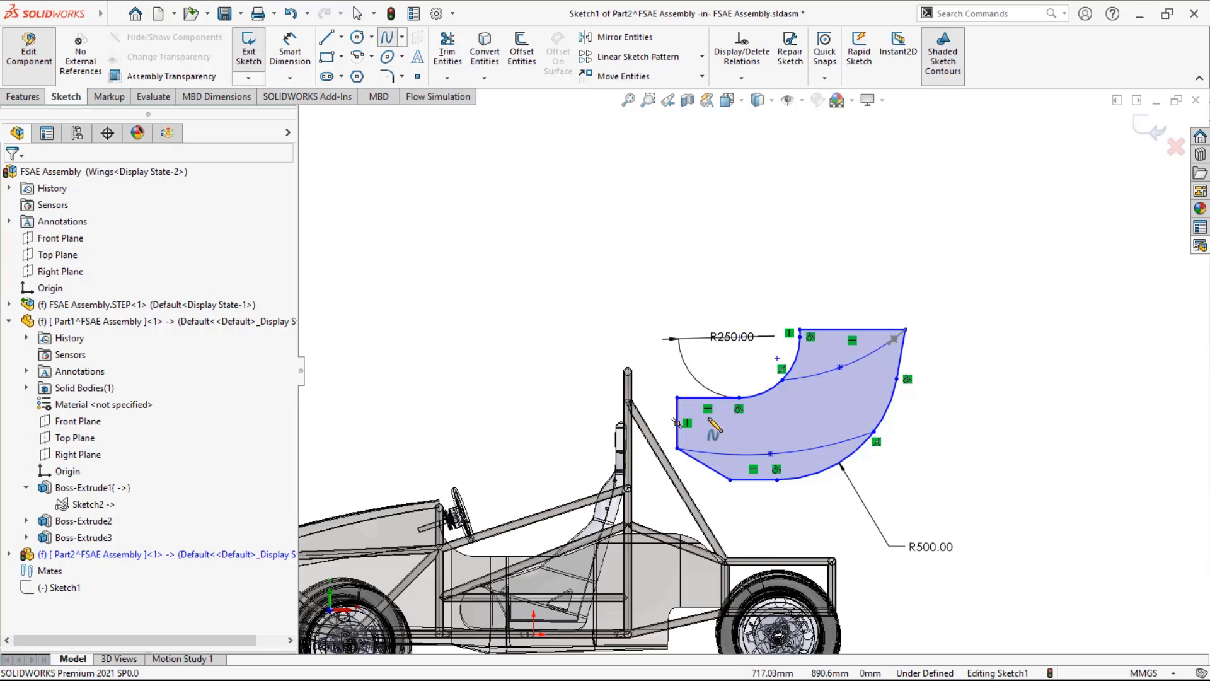
middle_click_drag(709, 421, 669, 418)
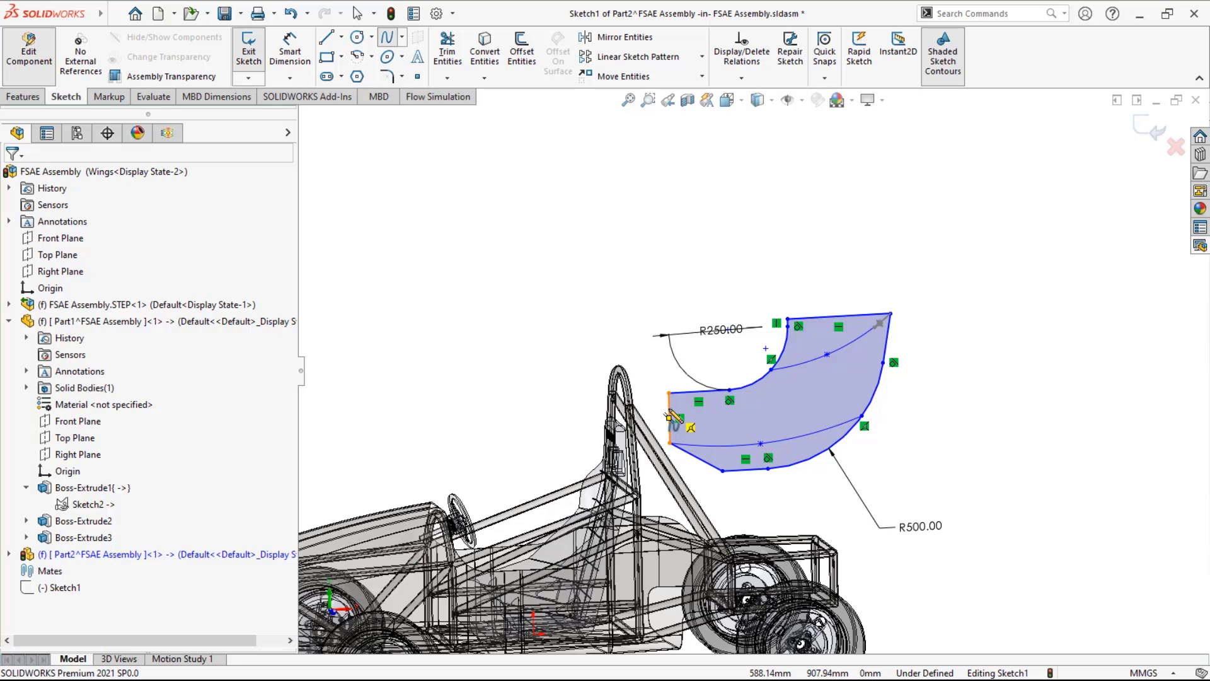
left_click(670, 417)
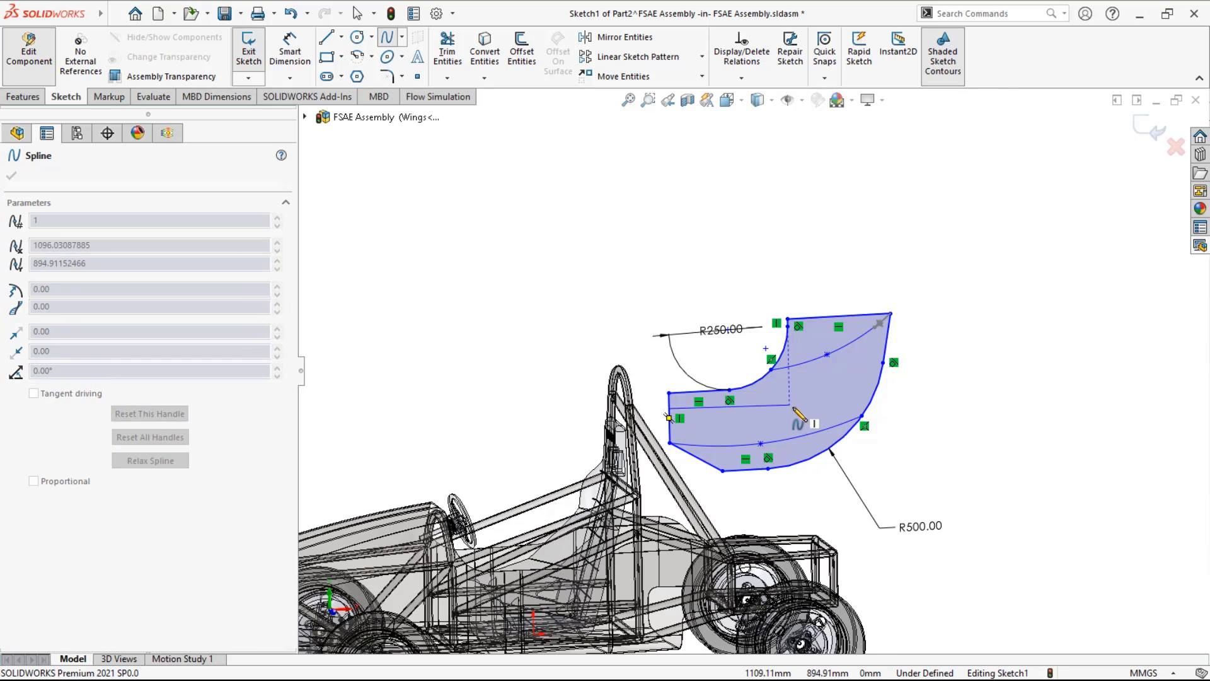
left_click(798, 403)
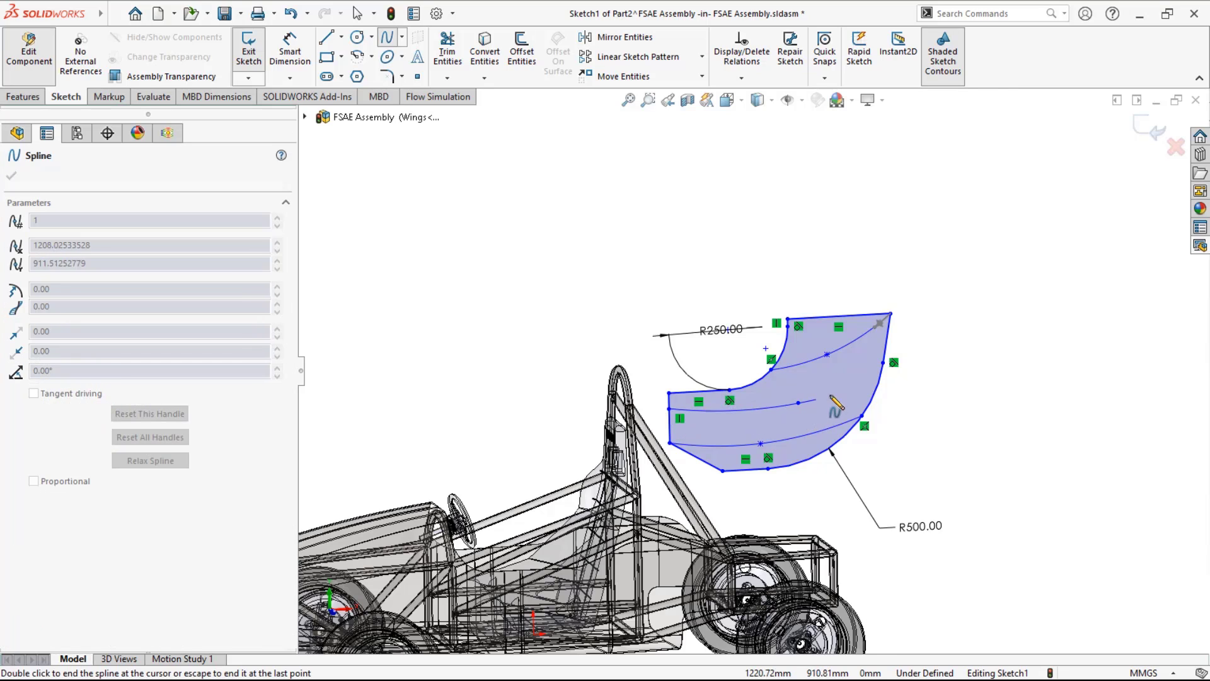
double_click(882, 377)
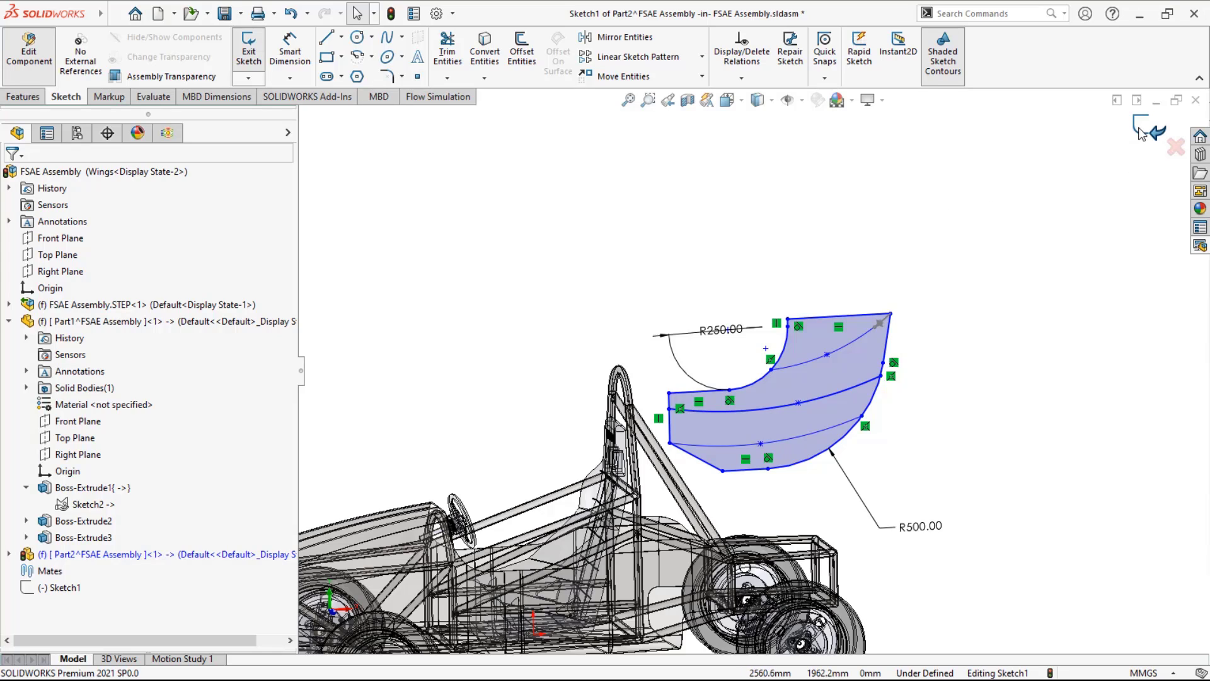
- Set up a 10 mm thin boss extrusion of the upper spline with a Mid Plane end condition
left_click(364, 272)
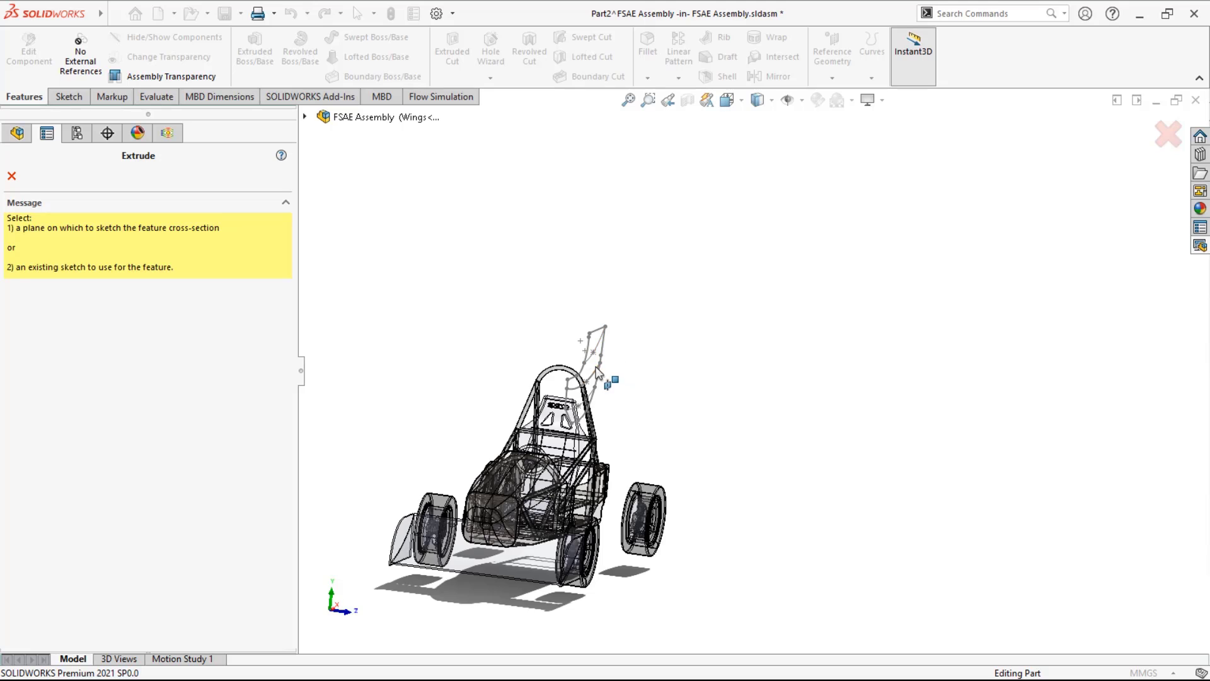
scroll(598, 372, "down", 2)
left_click(607, 359)
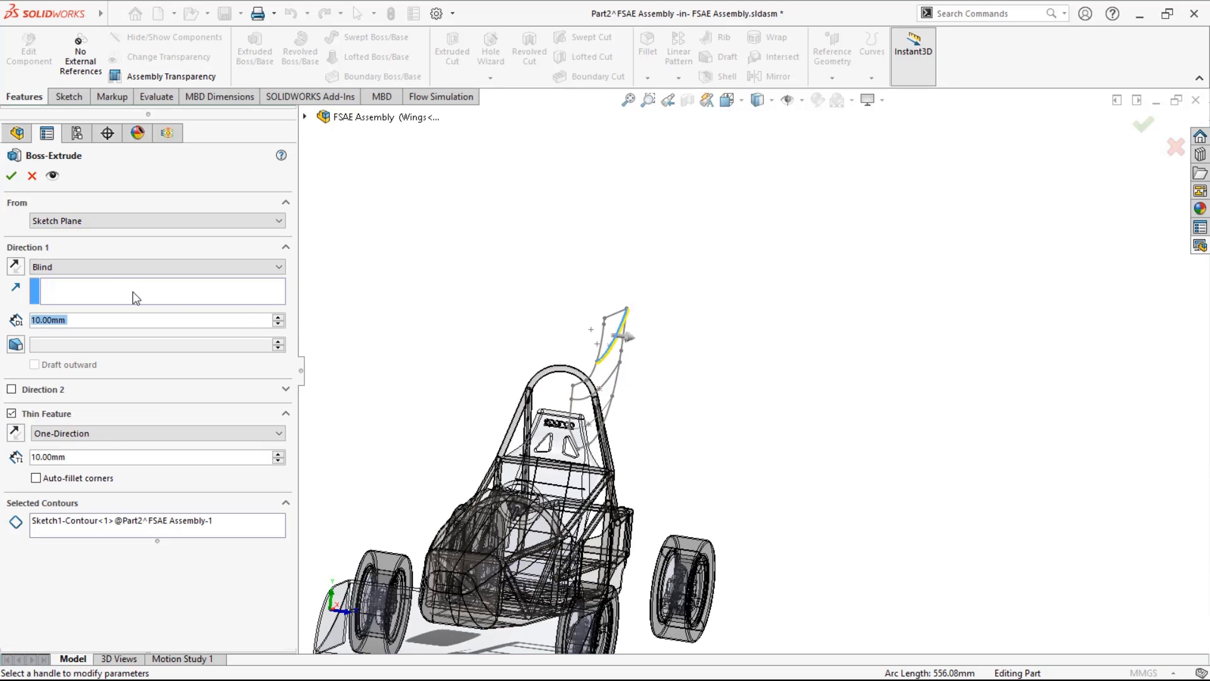
left_click(104, 266)
left_click(108, 329)
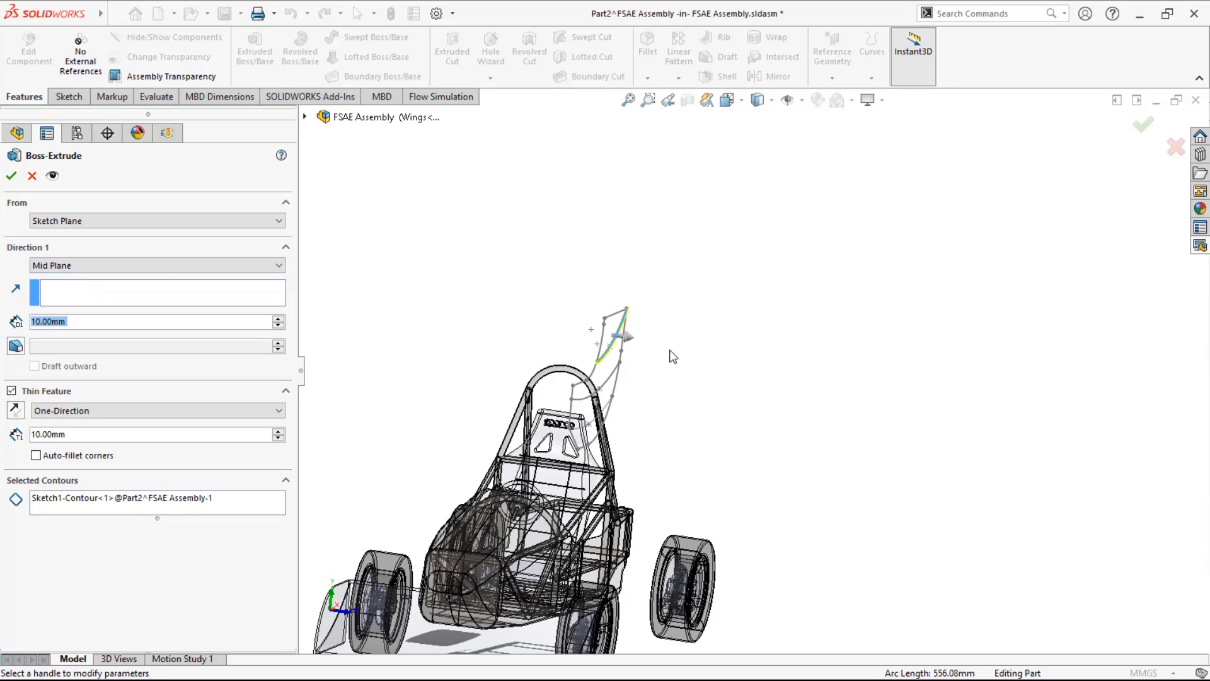
- Set the upper wing element's mid-plane extrusion depth to 885 mm, judging the span against the car's width
middle_click_drag(673, 357, 693, 377)
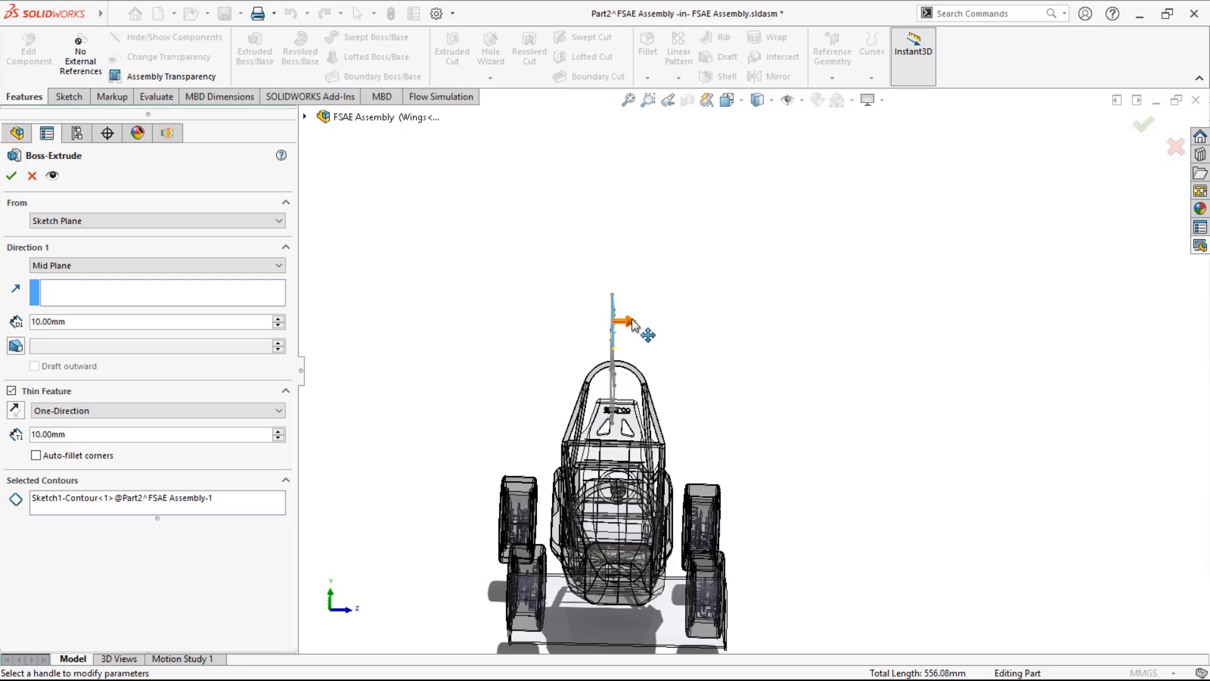
left_click_drag(633, 325, 675, 329)
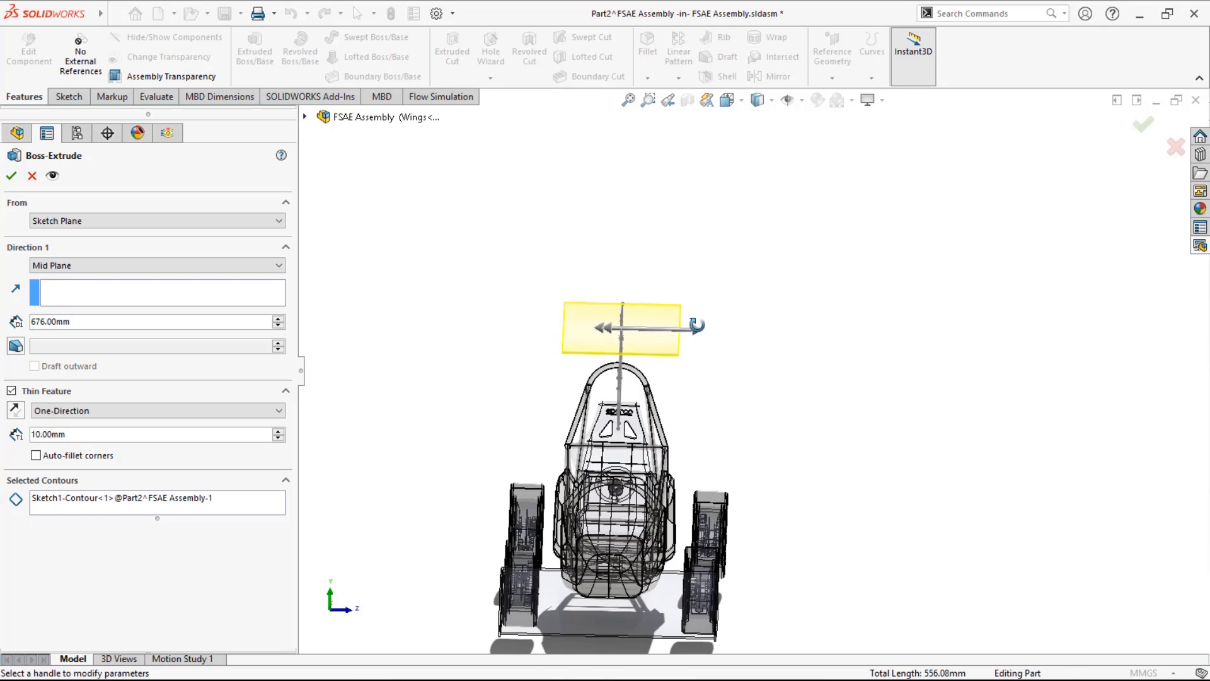
mouse_move(697, 325)
middle_mouse_down()
mouse_move(711, 343)
mouse_move(696, 312)
middle_mouse_up()
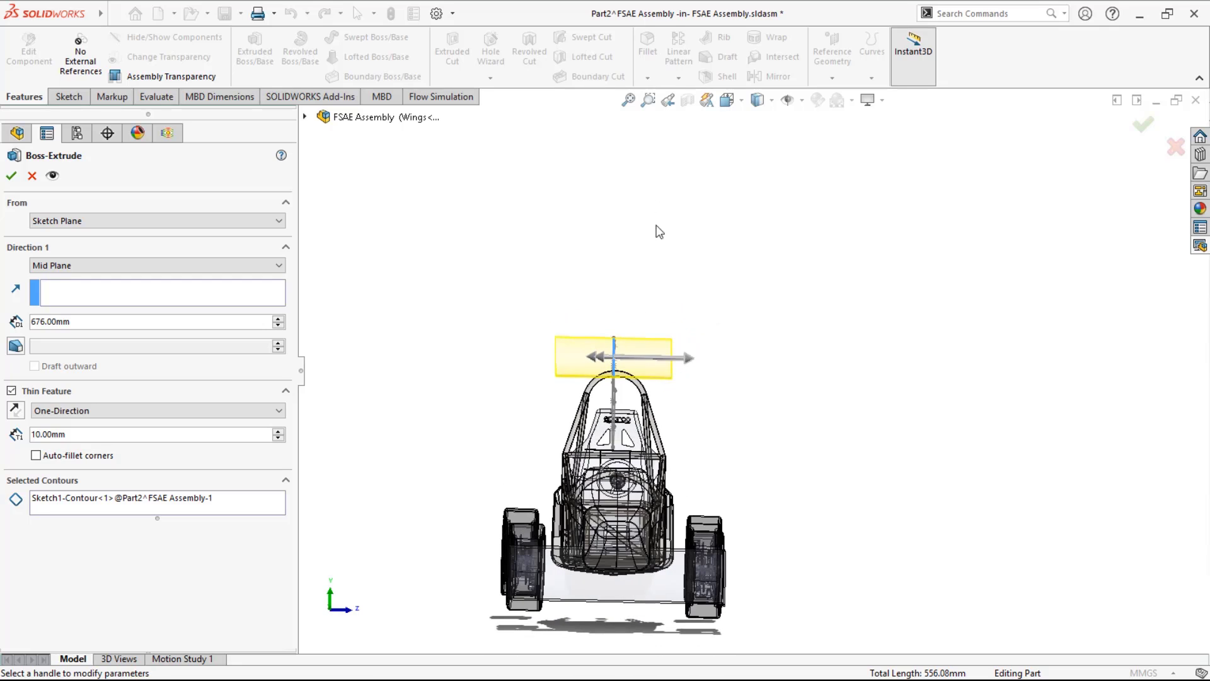
left_click(726, 99)
left_click(748, 161)
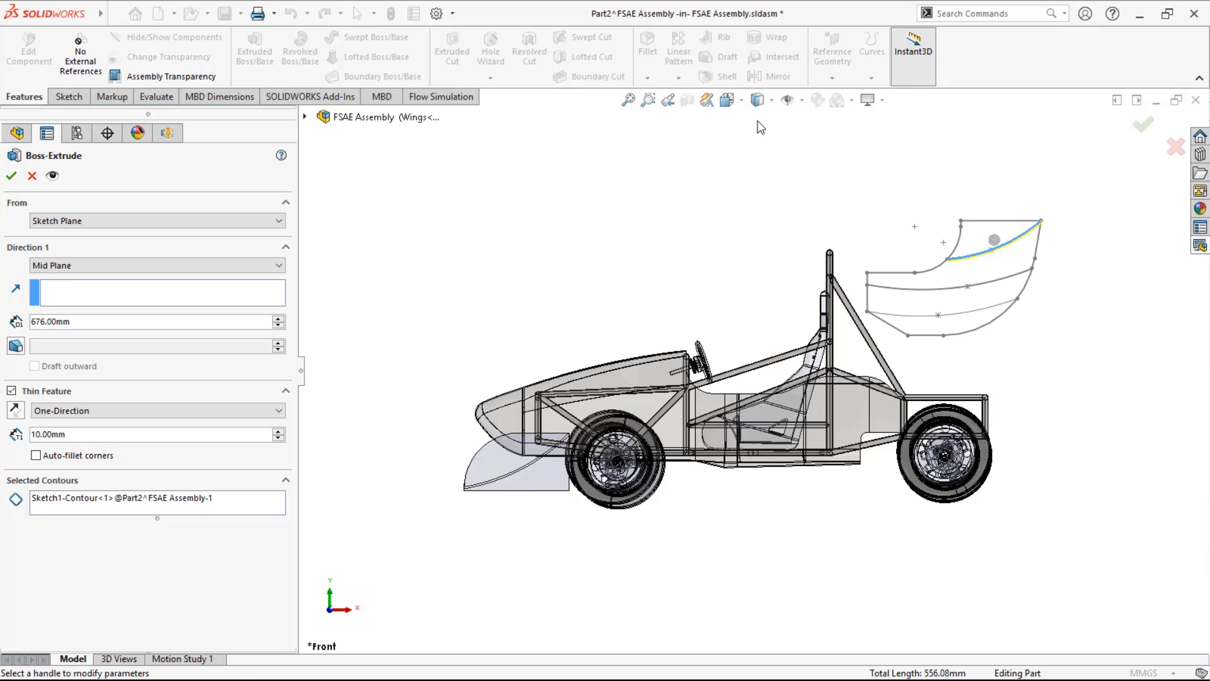
left_click(727, 100)
left_click(770, 164)
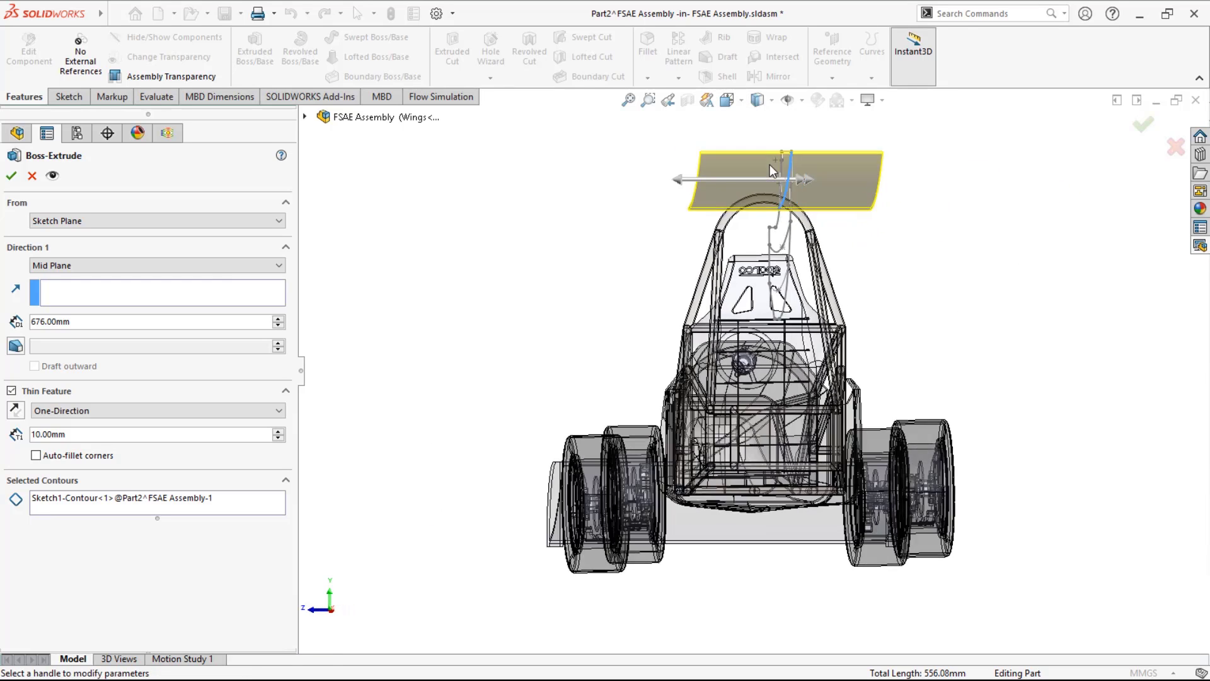
left_click_drag(779, 177, 790, 178)
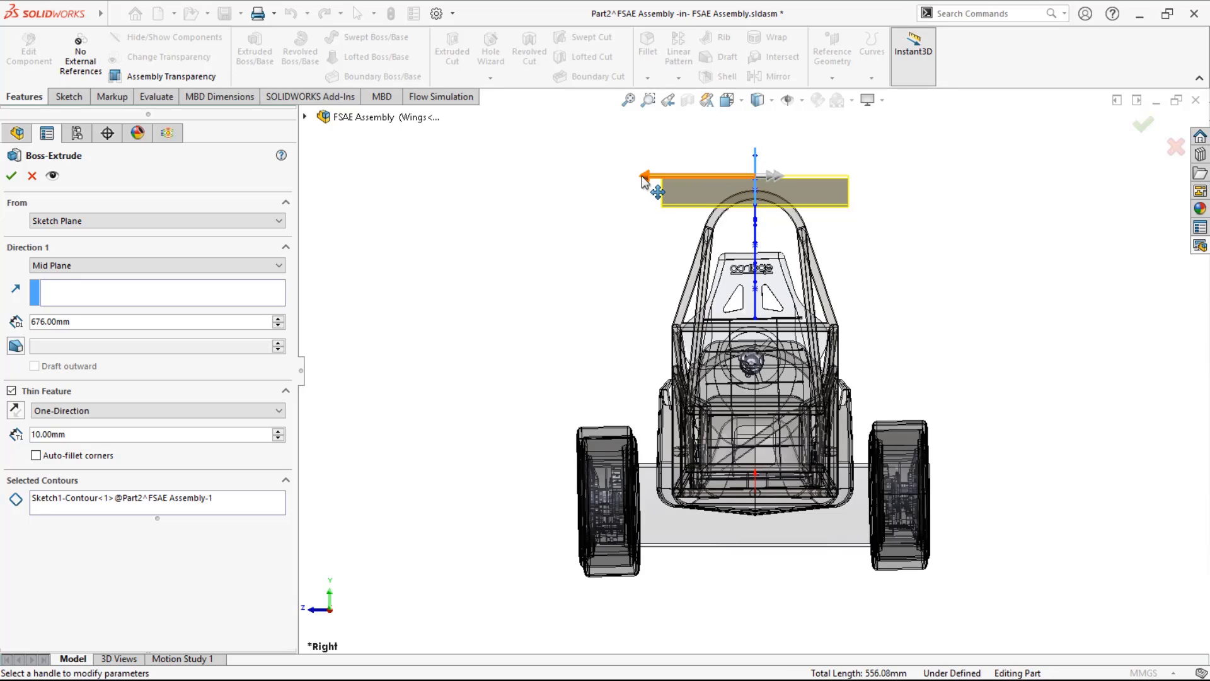
left_click(643, 176)
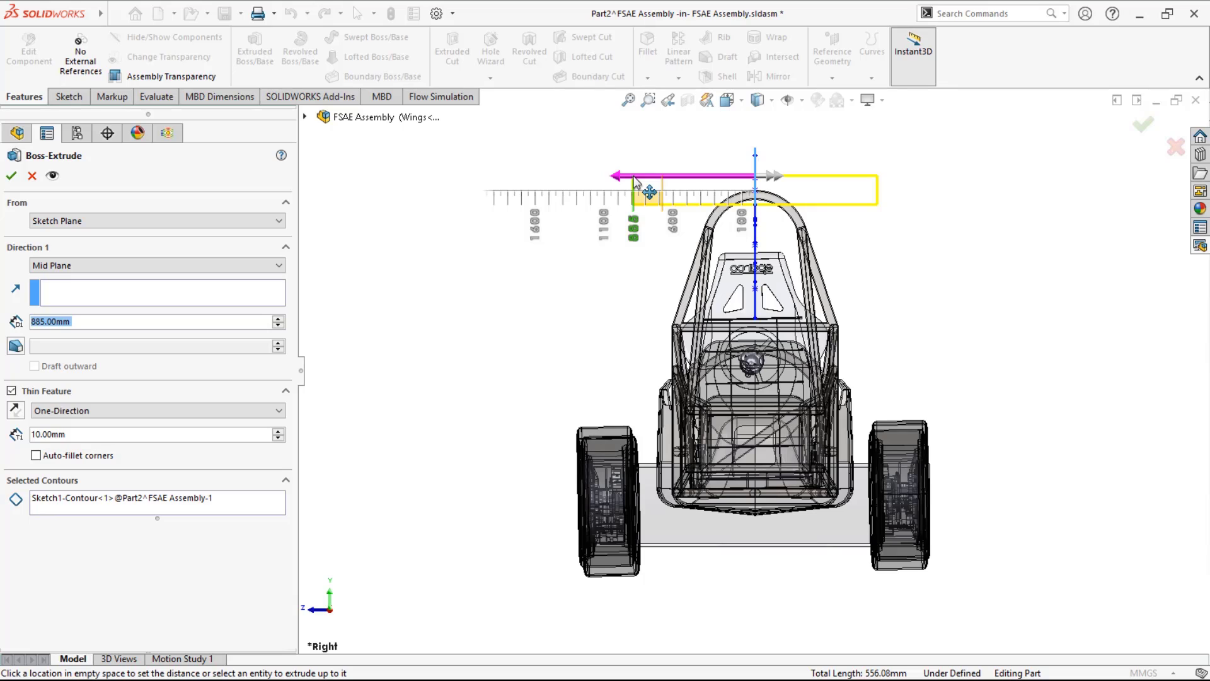
left_click(634, 179)
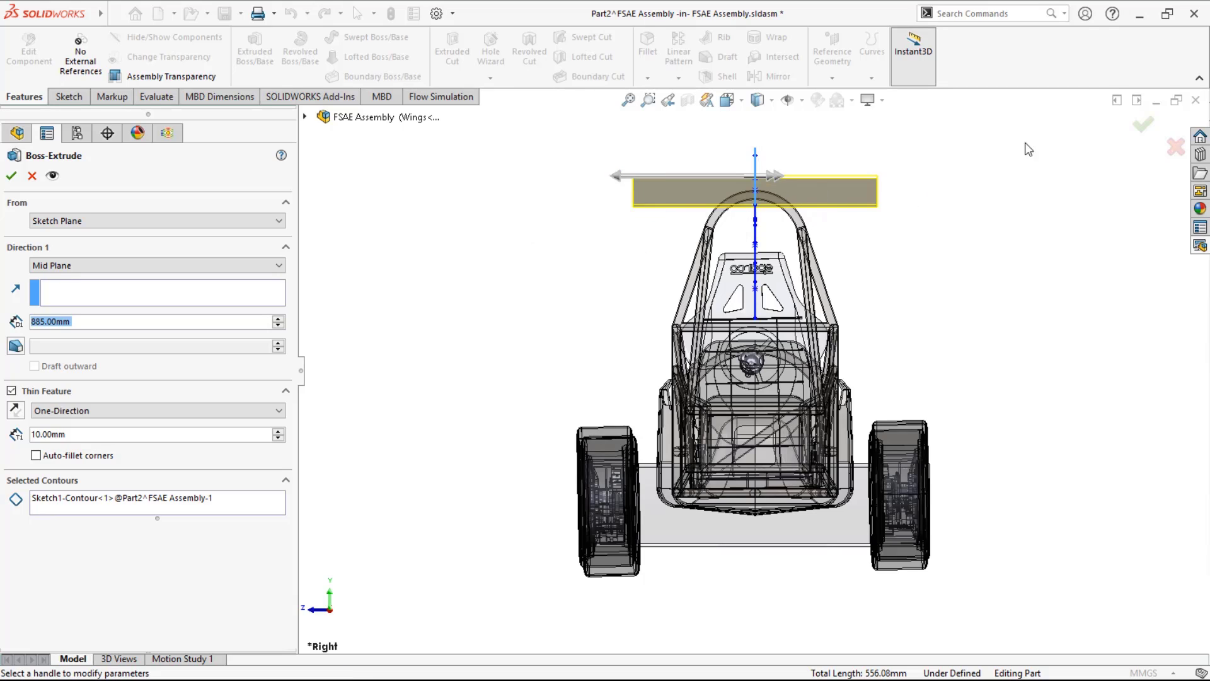
- Add the middle and lower splines as contours and complete the thin extrusion of all three wing elements
middle_click_drag(1098, 186, 1017, 183)
mouse_move(561, 268)
middle_mouse_down()
mouse_move(507, 278)
mouse_move(693, 286)
mouse_move(733, 300)
mouse_move(500, 263)
middle_mouse_up()
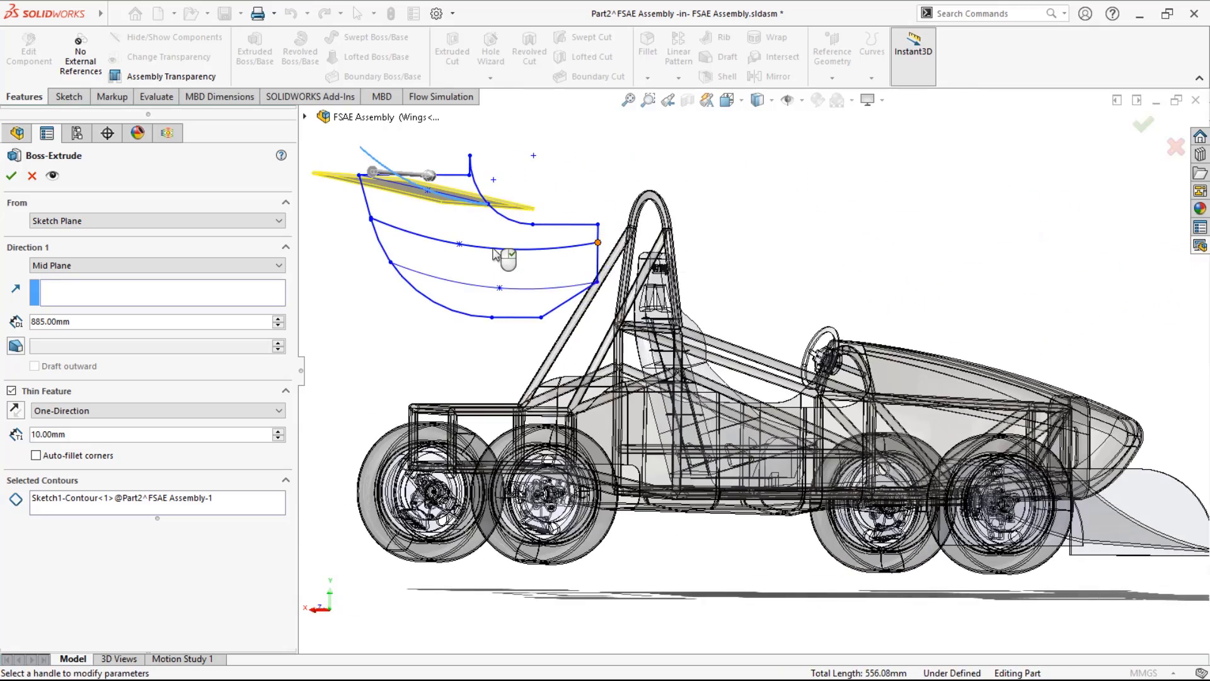
left_click(265, 511)
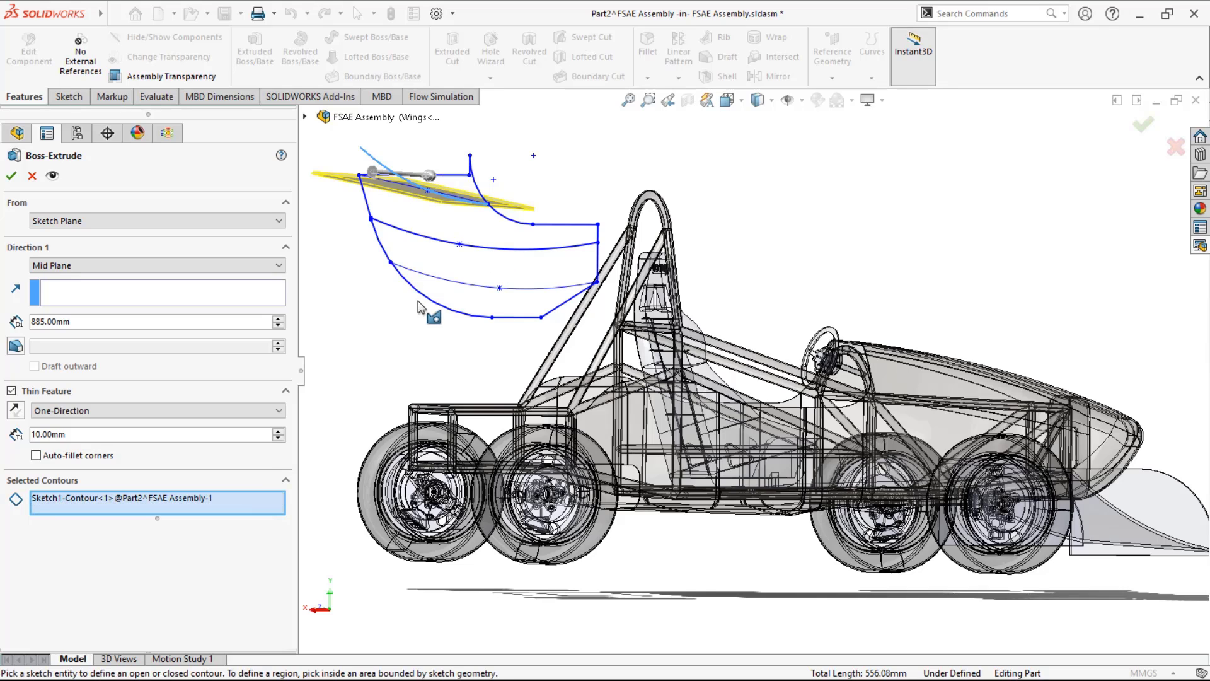
left_click(494, 258)
left_click(459, 290)
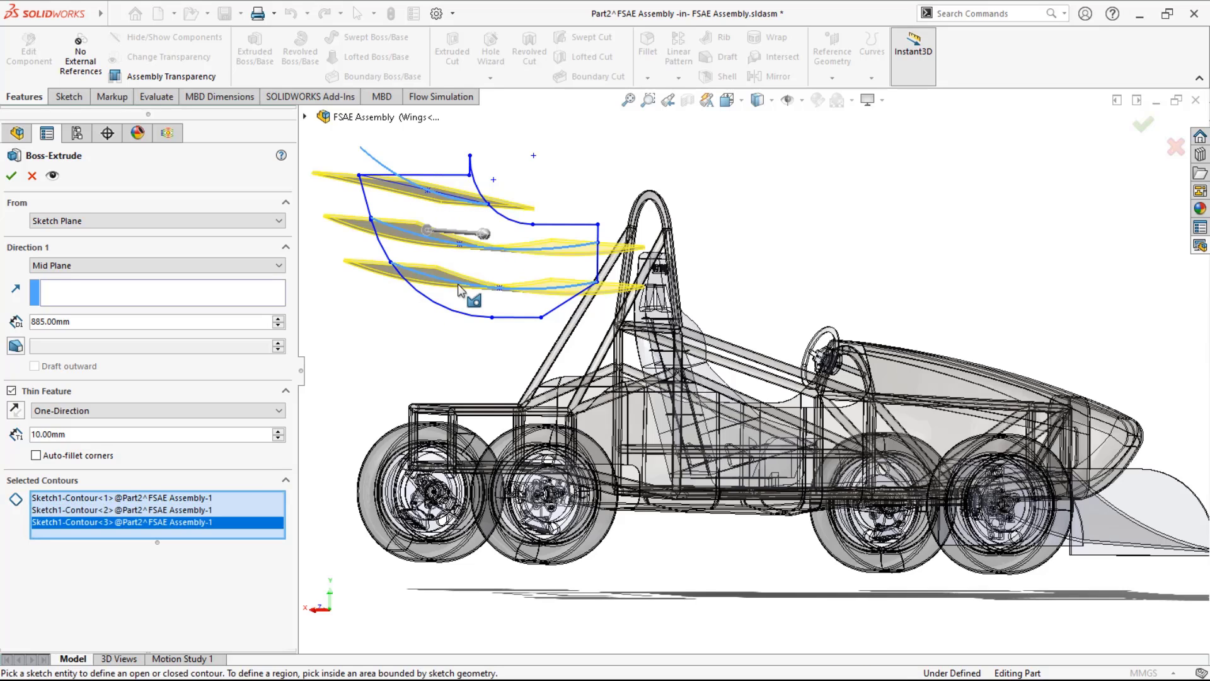
left_click(10, 176)
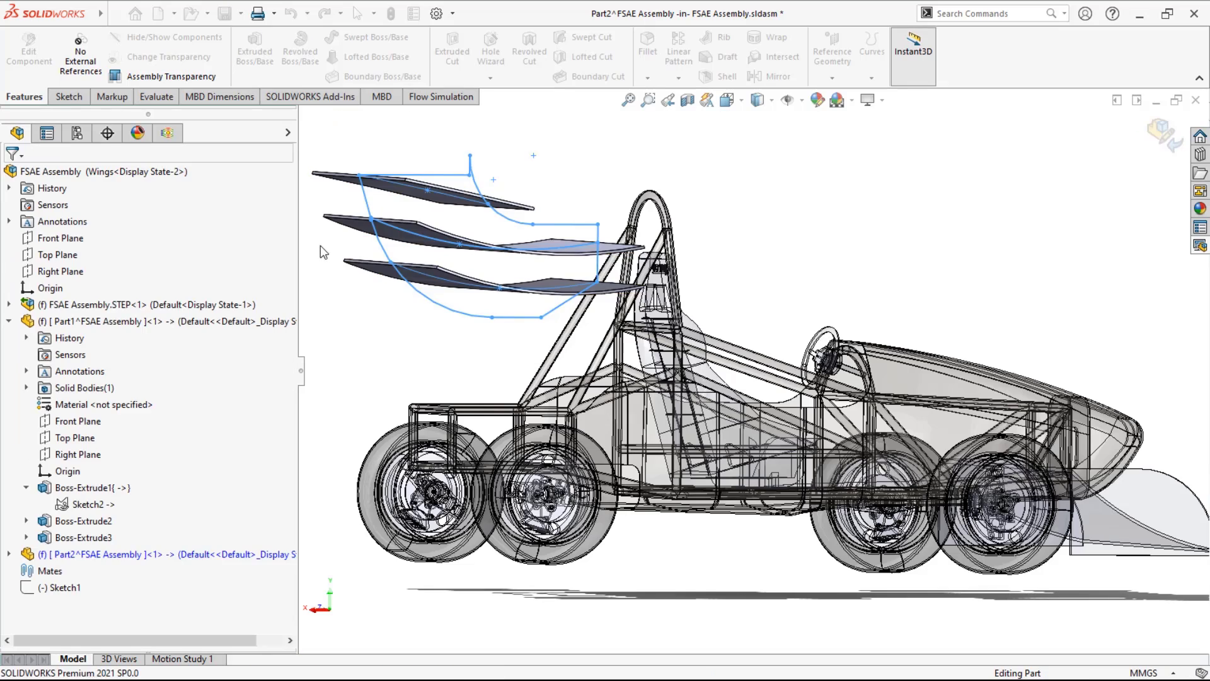
- Open the sketch of the second part's thin extrusion for editing
left_click(8, 554)
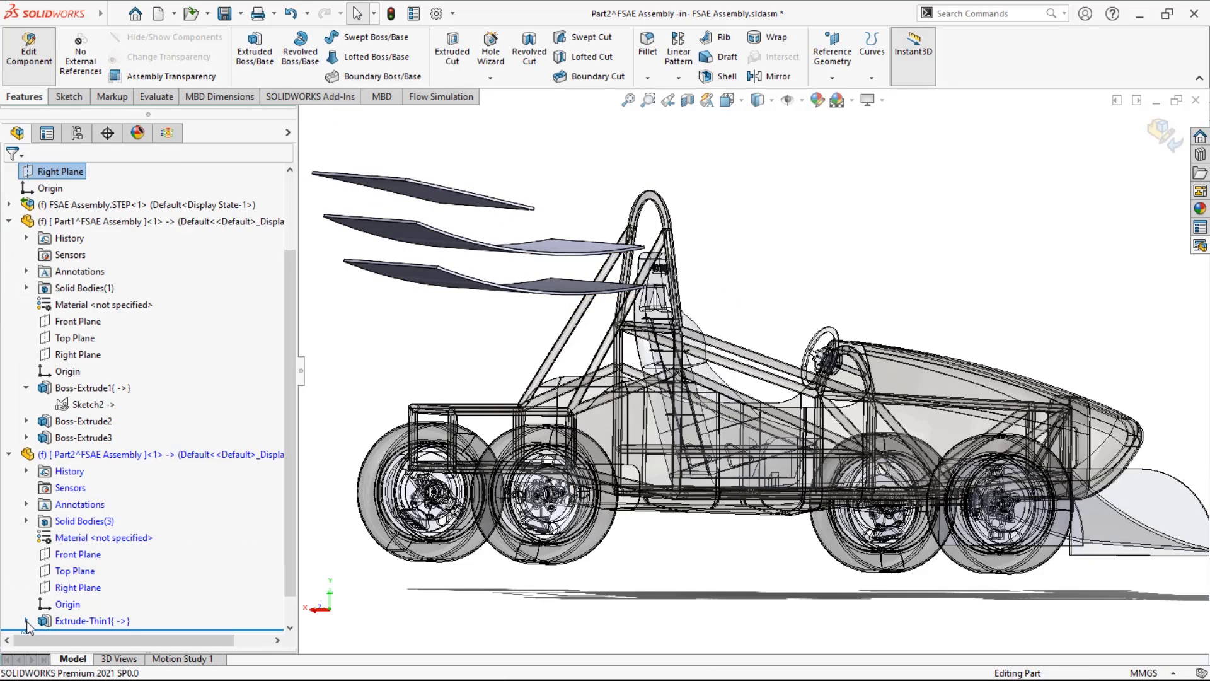
left_click(86, 621)
left_click(102, 575)
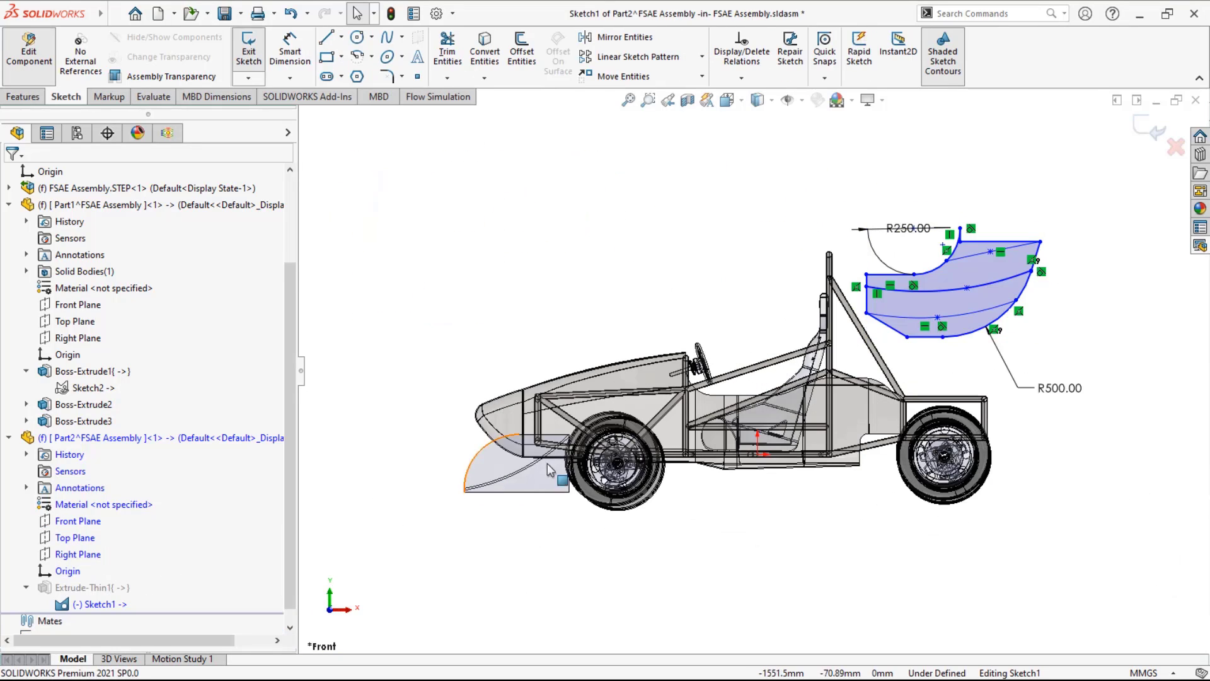
scroll(1048, 233, "down", 2)
scroll(1049, 233, "down", 1)
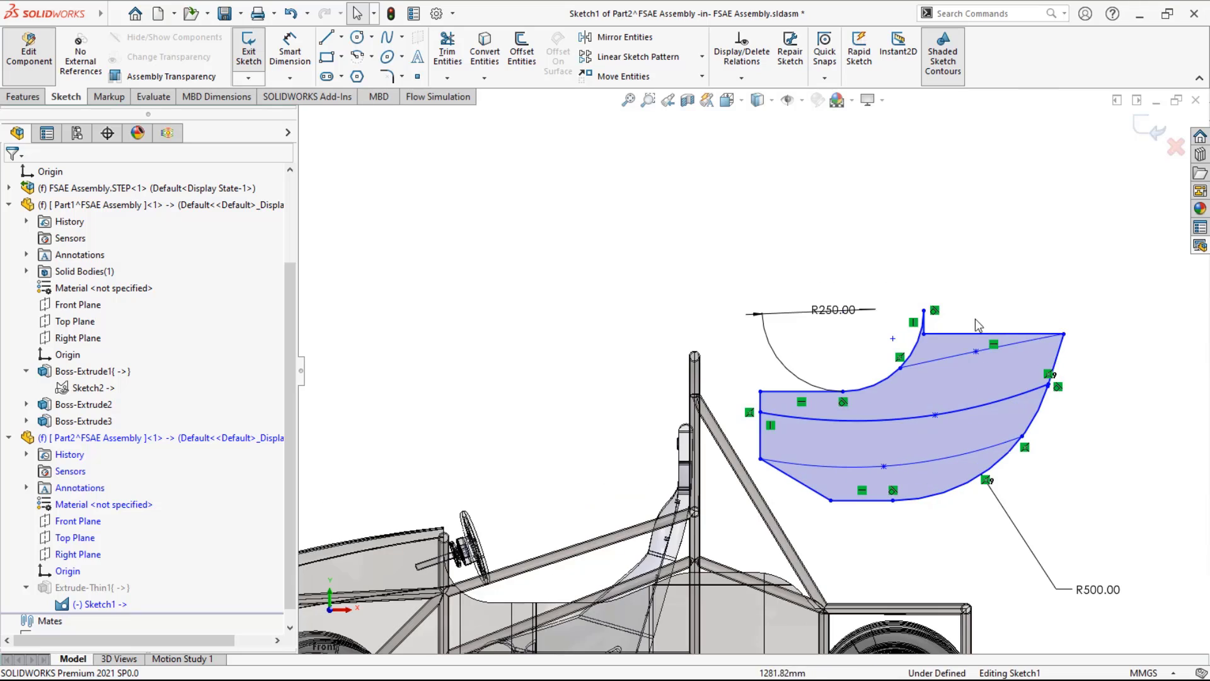
- Raise the end-plate outline's top horizontal line, stretching the upper wing spline with it, and exit the sketch
left_click_drag(985, 296, 988, 287)
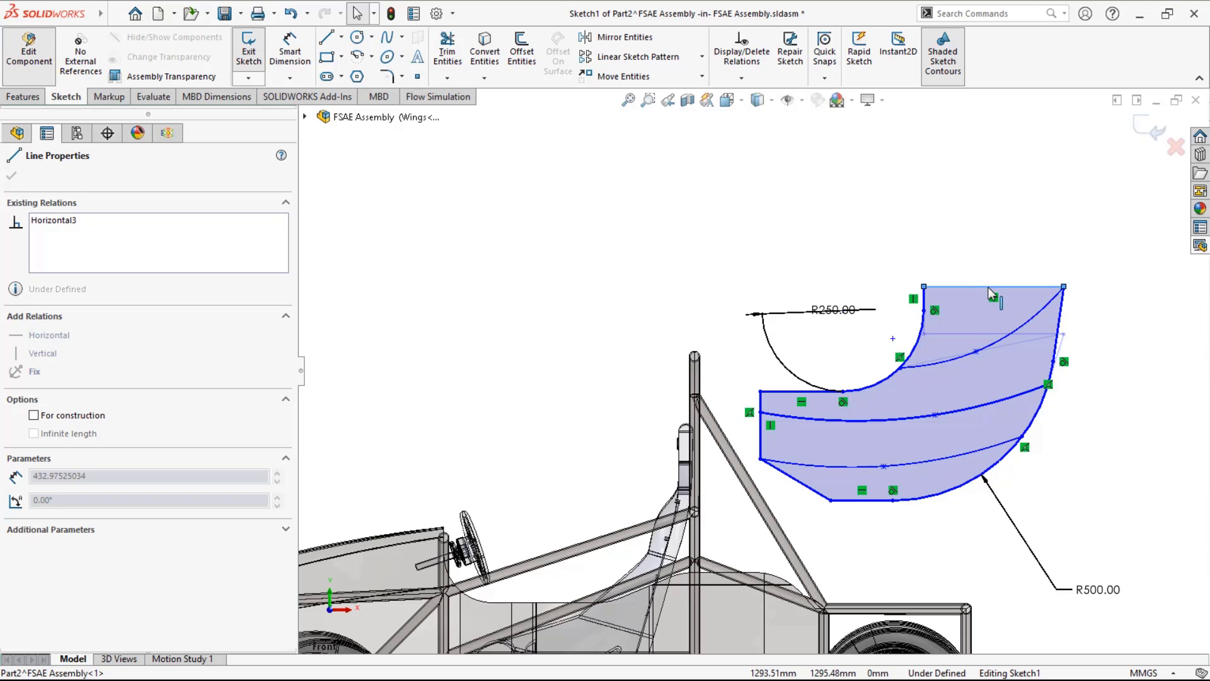
left_click(729, 251)
left_click(1148, 122)
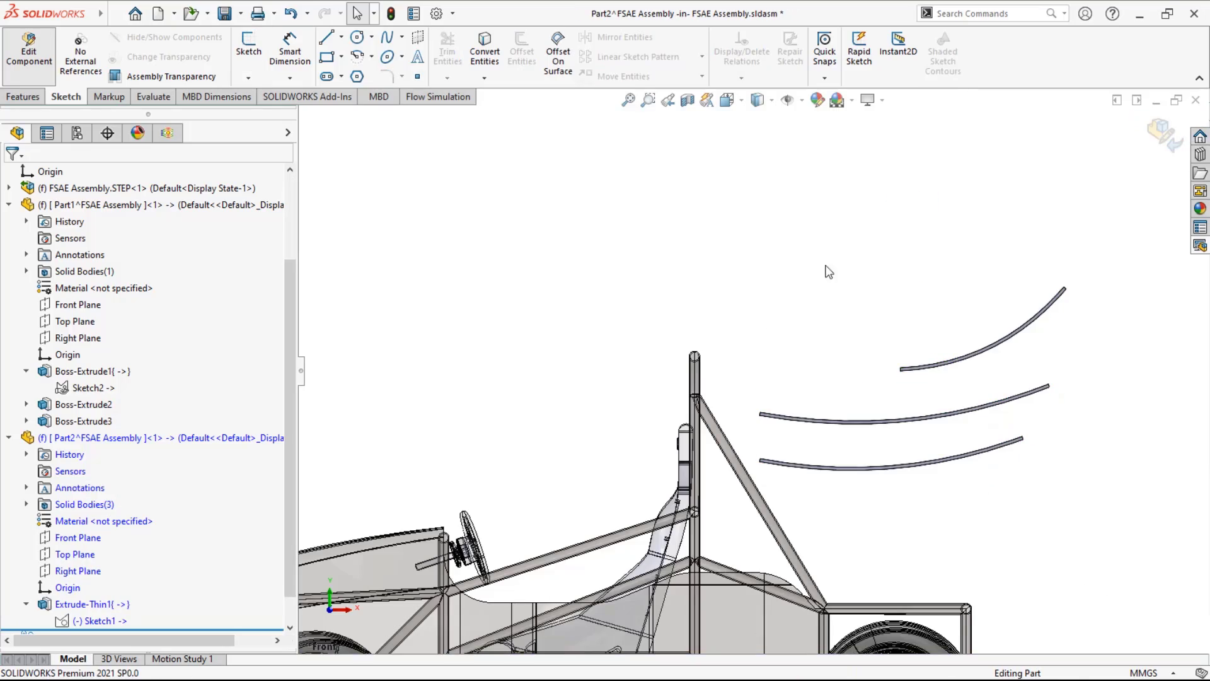
middle_click_drag(823, 267, 834, 333)
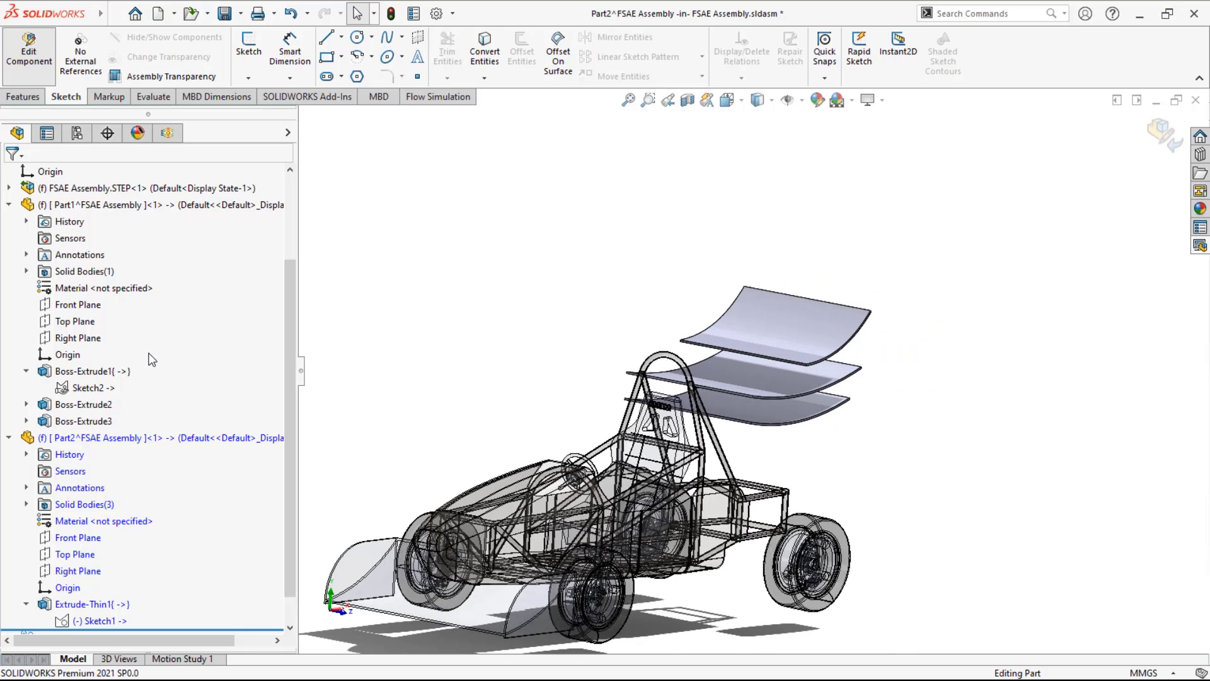
- Start a boss extrusion from the rear wing sketch and select all four end-plate regions as contours
left_click(85, 623)
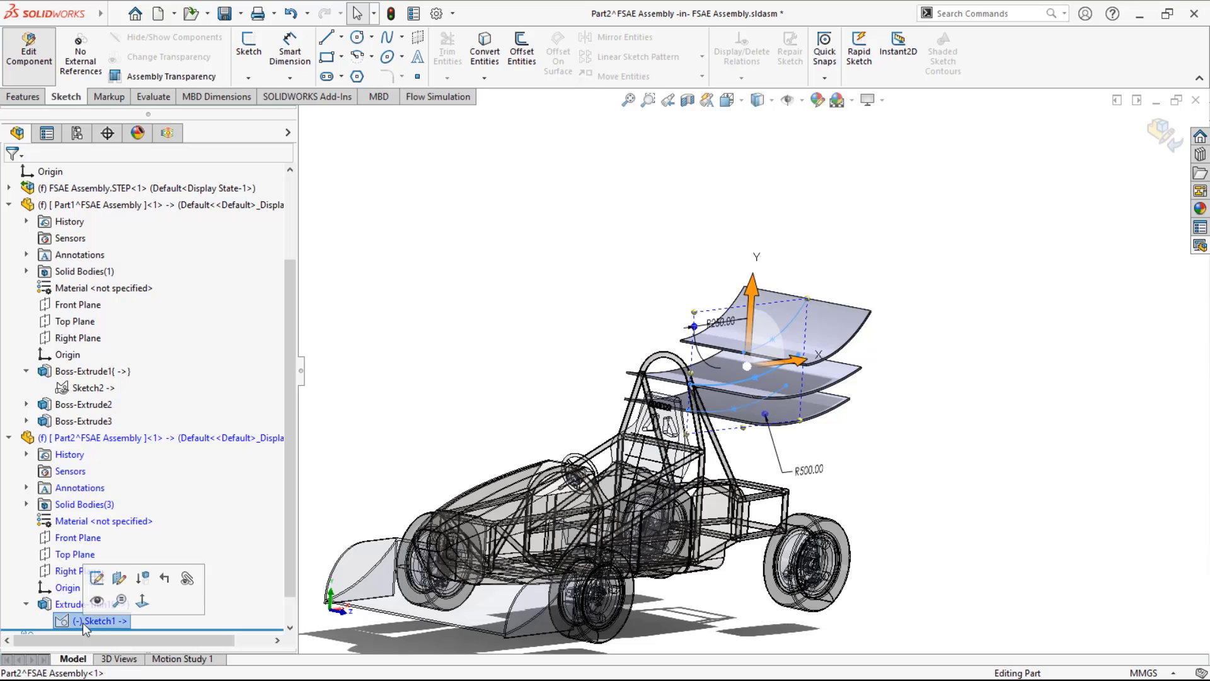
left_click(23, 96)
left_click(255, 51)
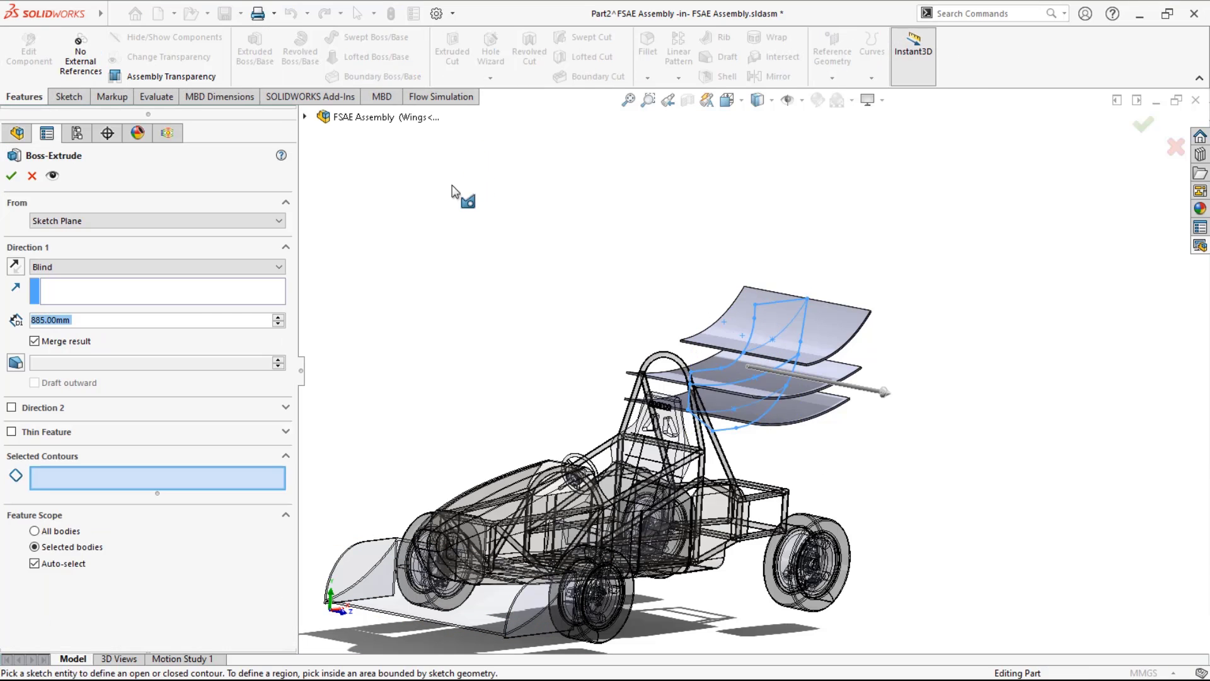
left_click(59, 470)
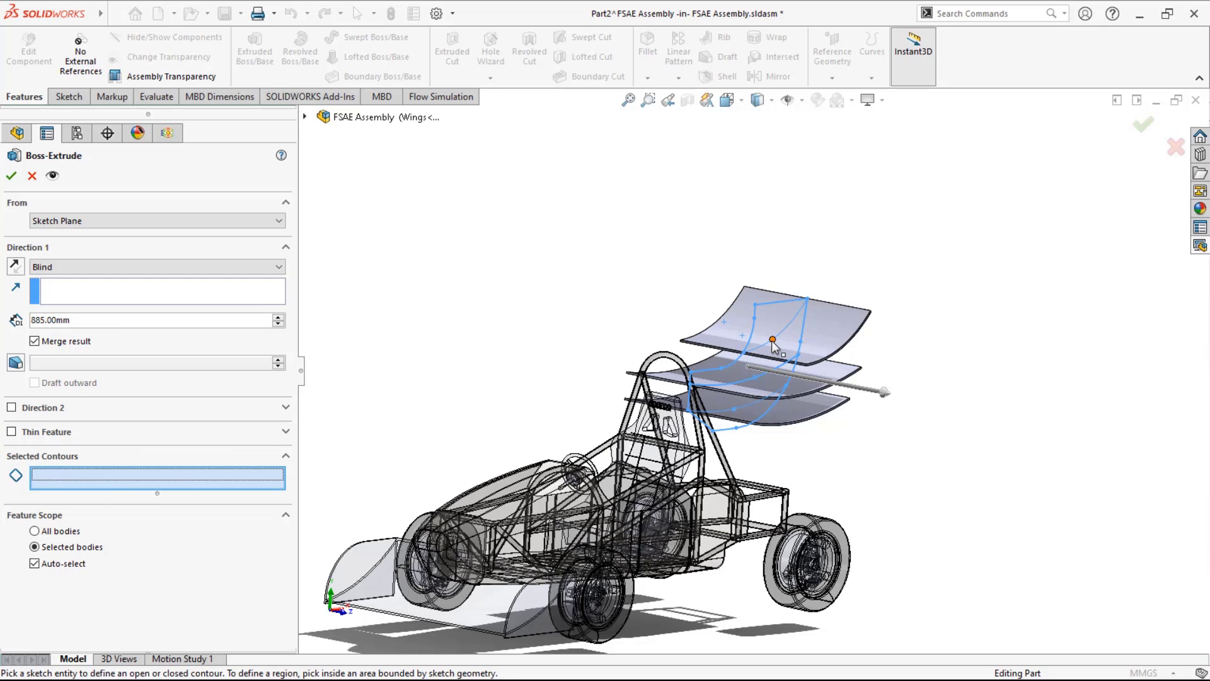
left_click(770, 319)
left_click(750, 375)
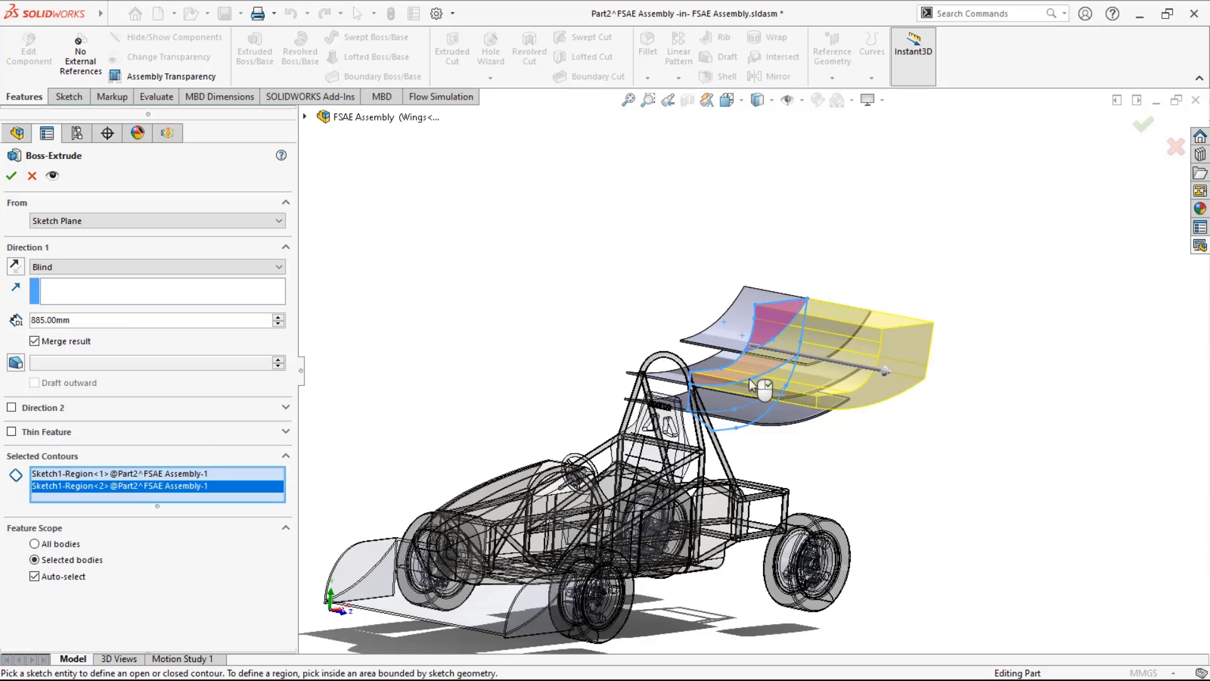
left_click(718, 398)
scroll(725, 419, "down", 3)
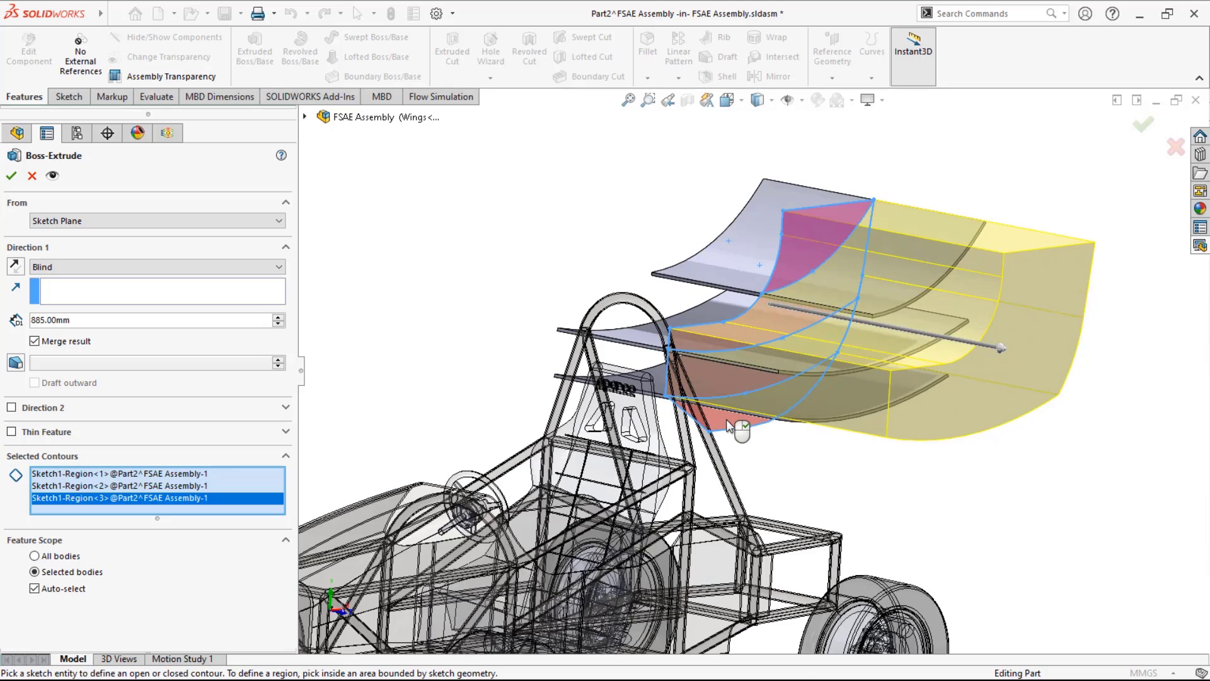
left_click(727, 418)
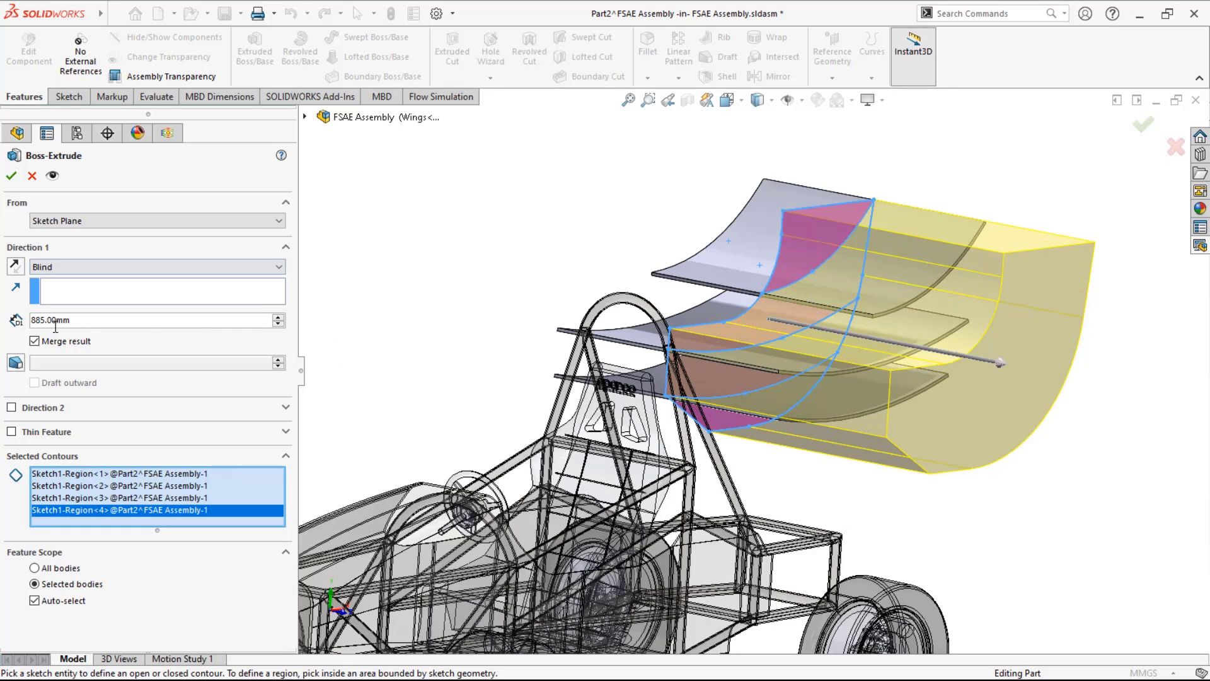
- Complete the first end plate as a 10 mm blind extrusion starting from the middle wing element's end face, with the direction reversed
left_click(94, 221)
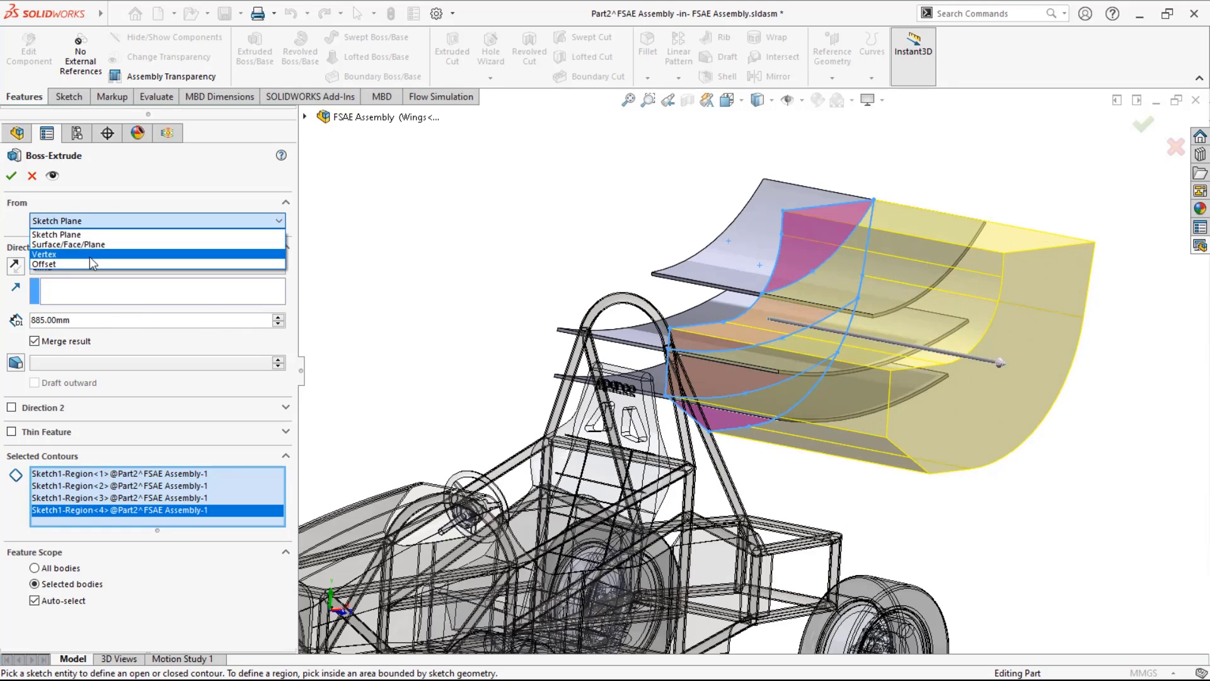
left_click(68, 244)
scroll(925, 328, "down", 5)
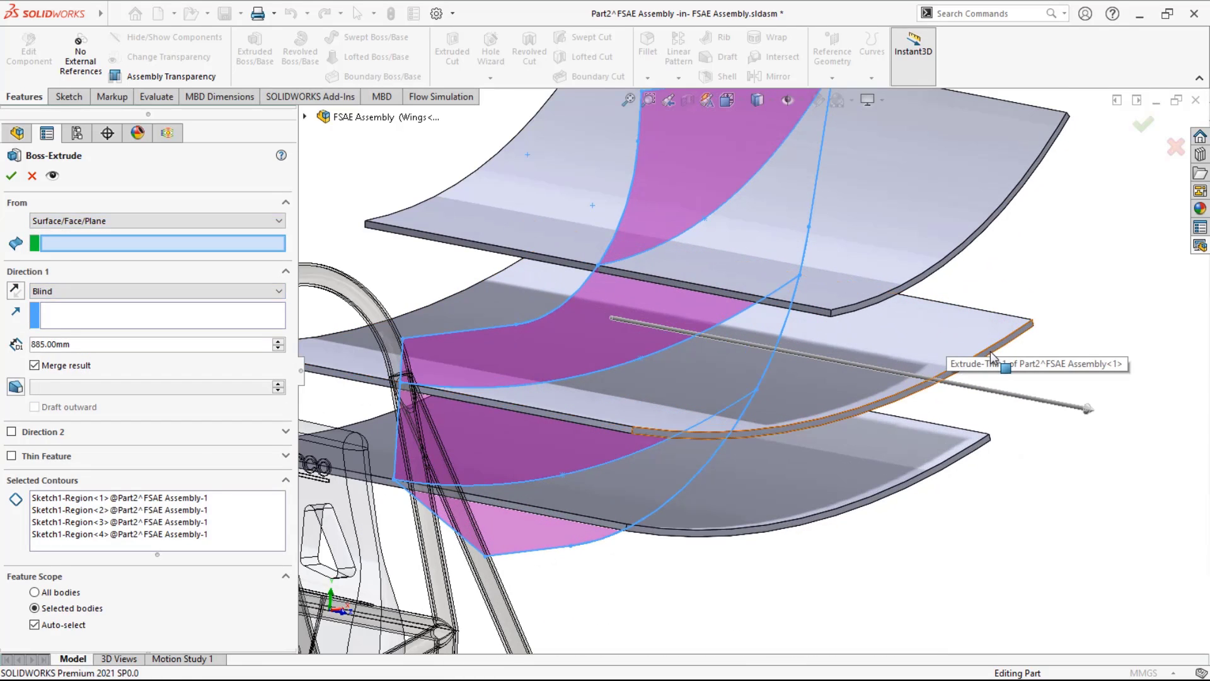
left_click(991, 353)
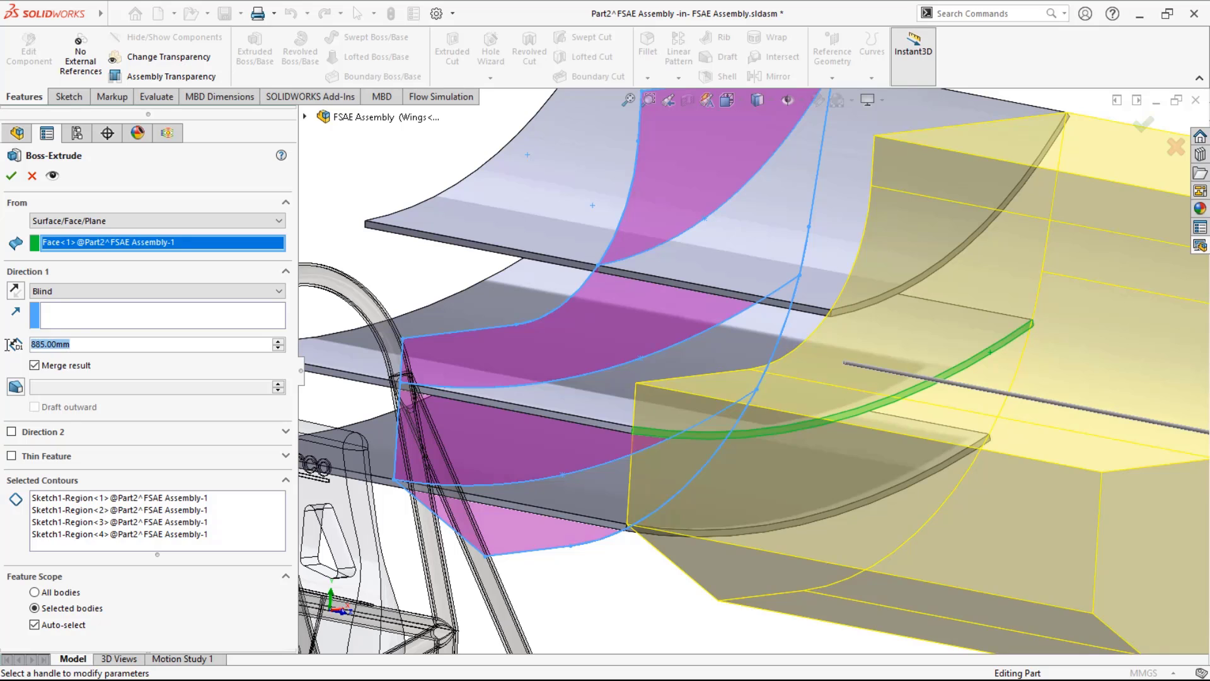
type("10")
key("Return")
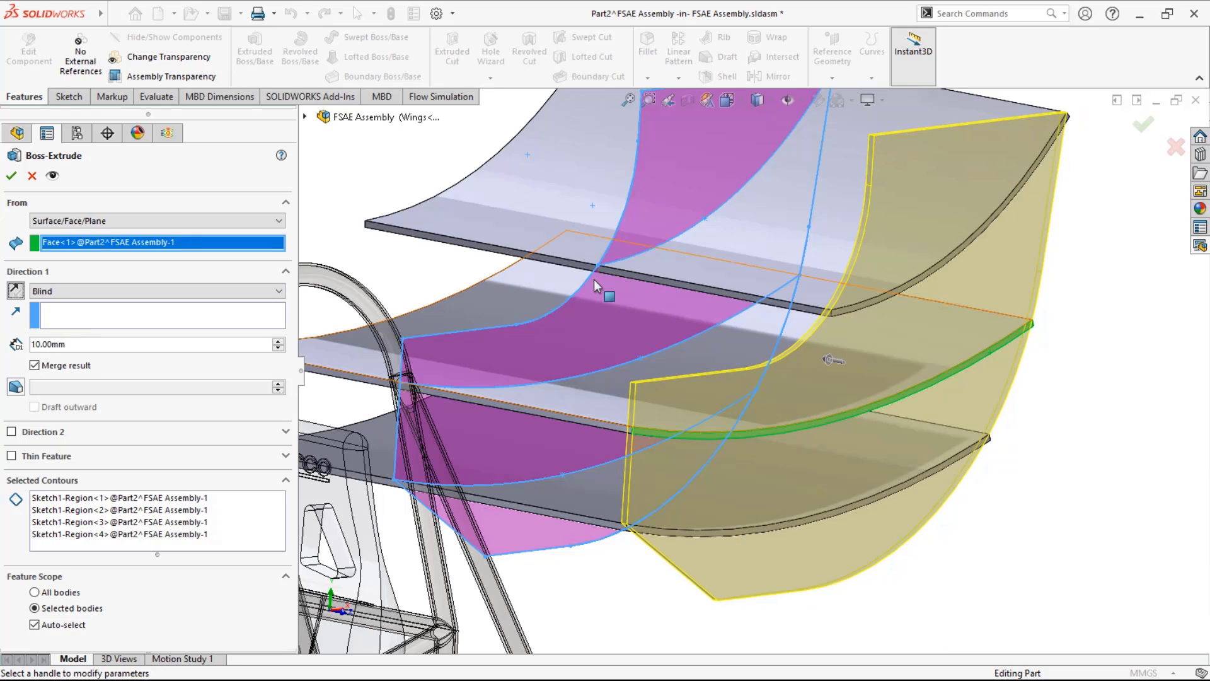
middle_click_drag(594, 279, 571, 262)
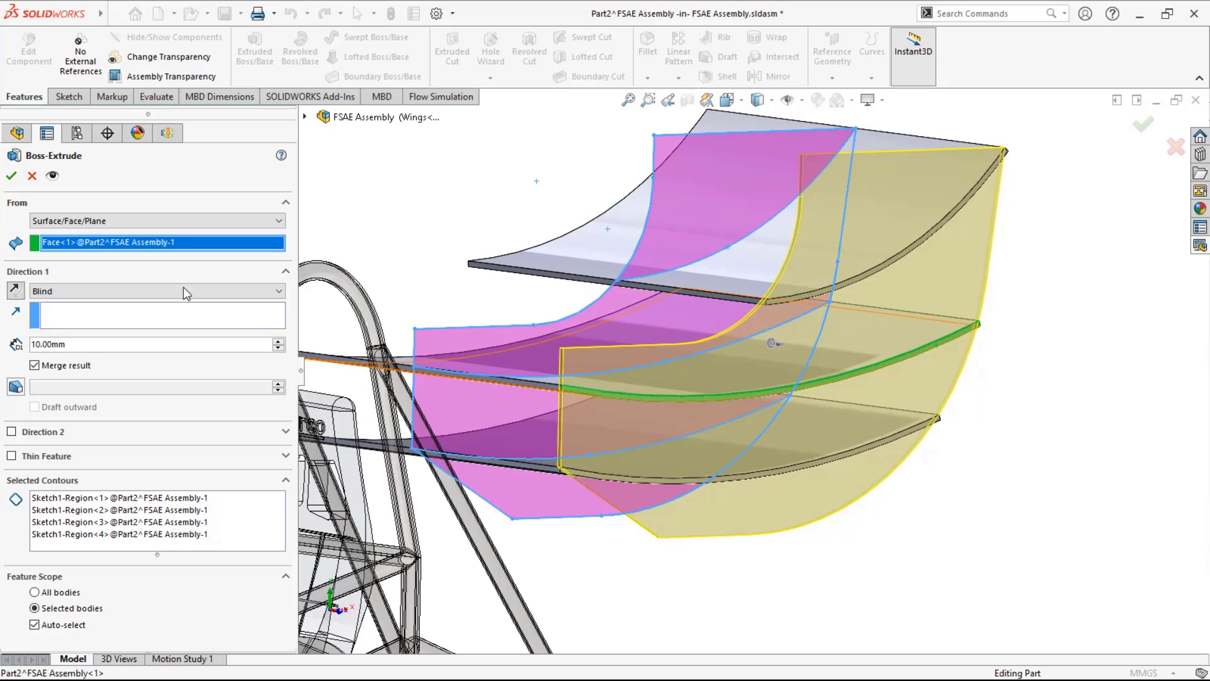
left_click(10, 178)
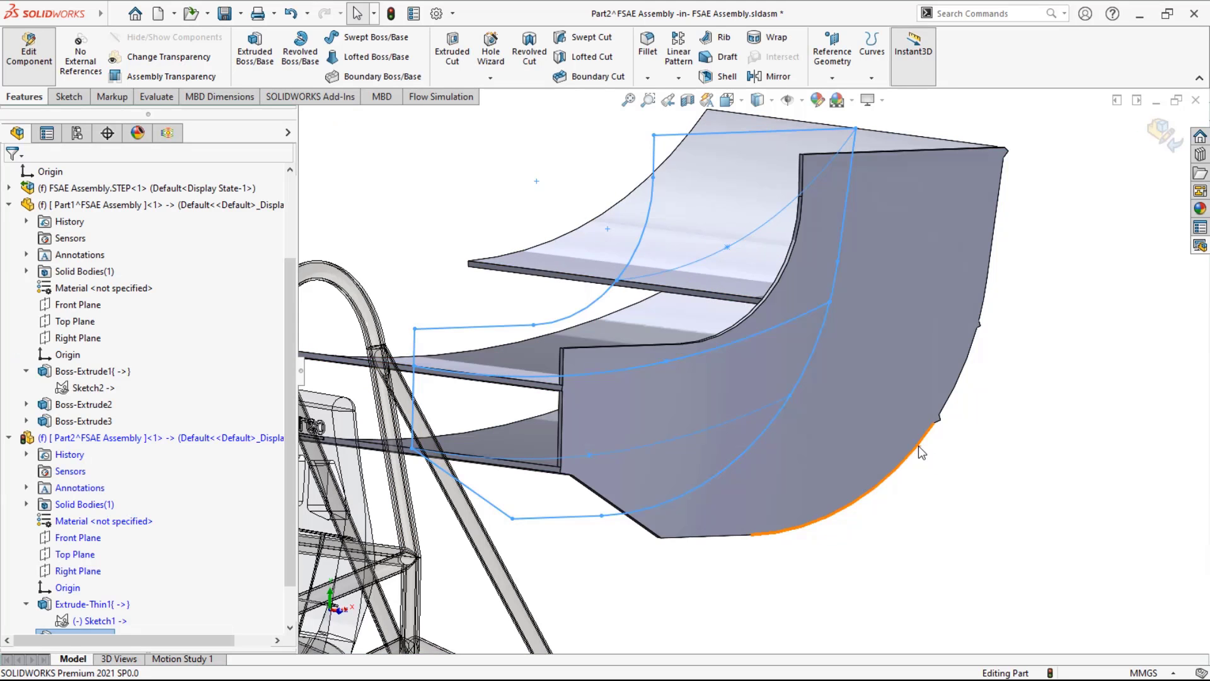
- Start another boss extrusion of the rear wing sketch from the middle element's opposite end face
scroll(919, 554, "up", 4)
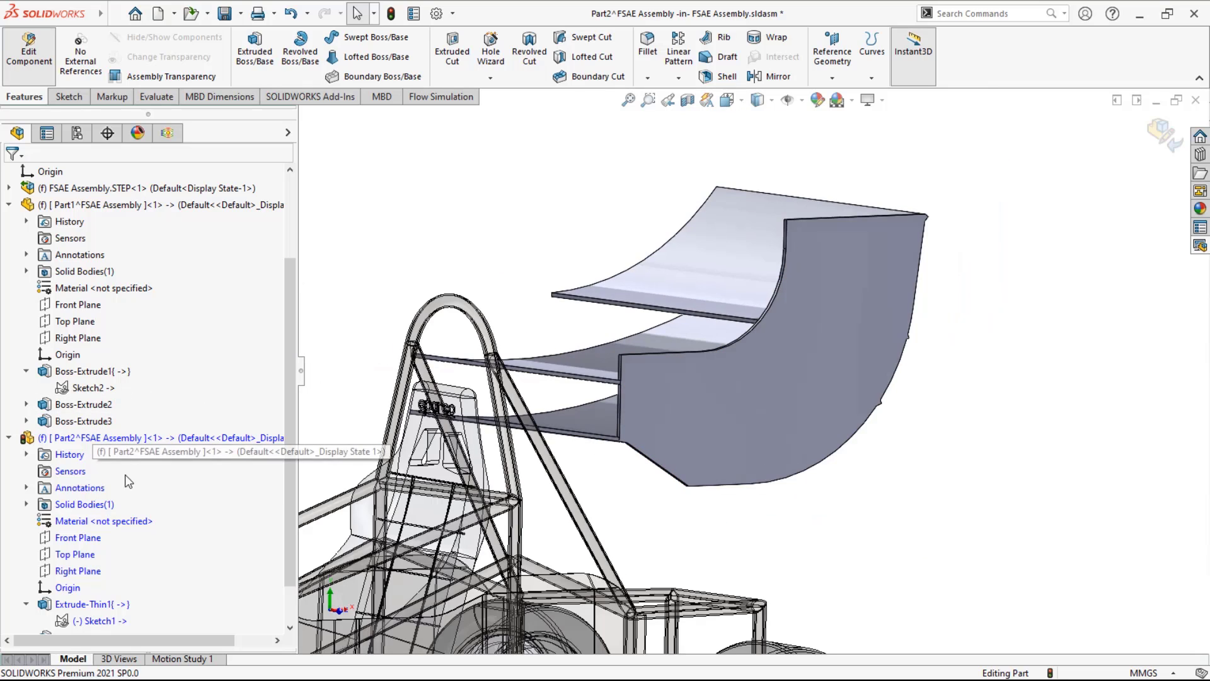
scroll(76, 623, "down", 1)
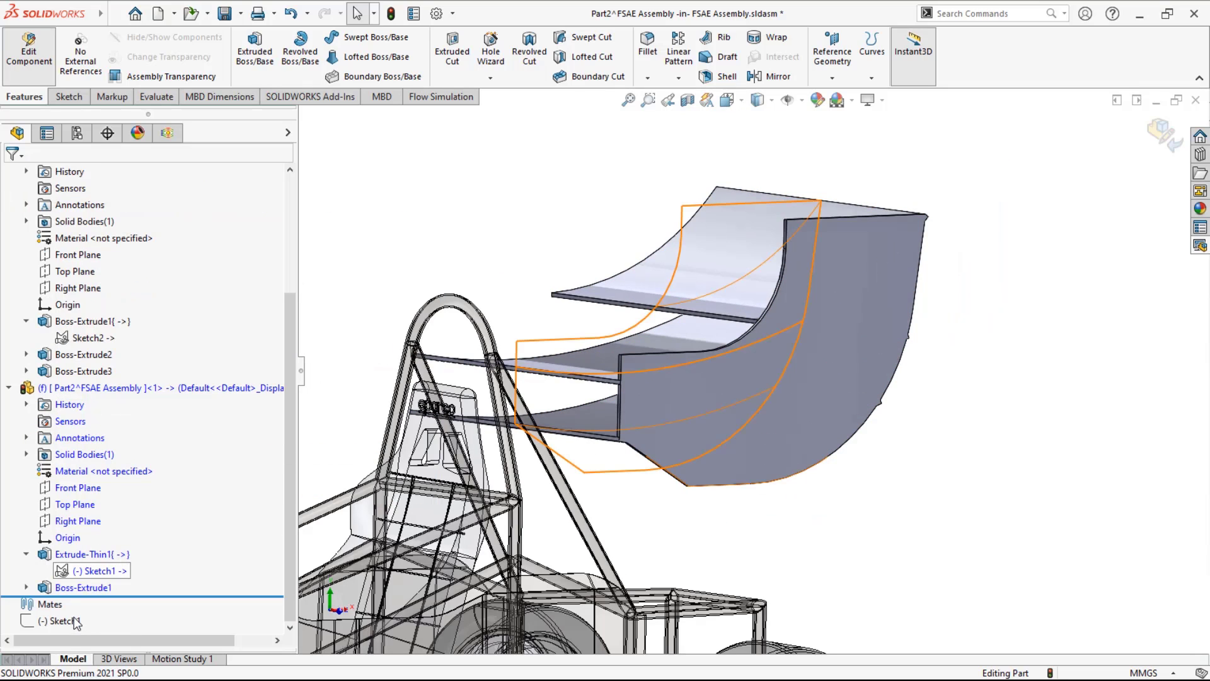
left_click(95, 570)
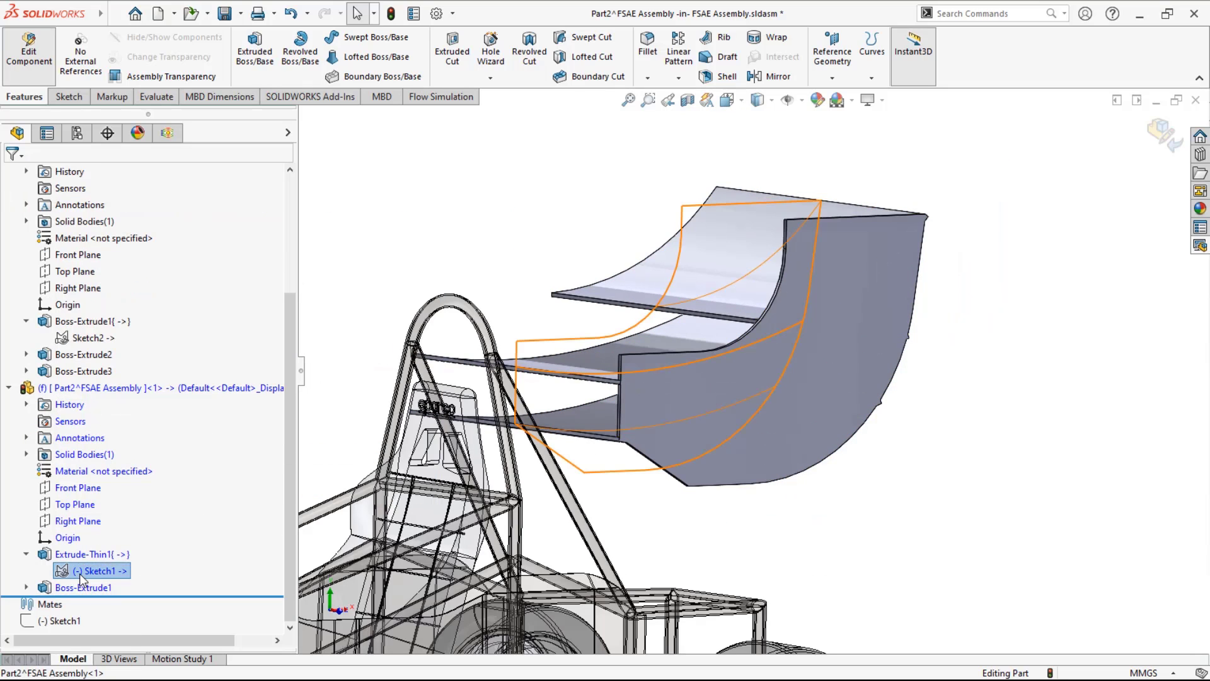
left_click(255, 50)
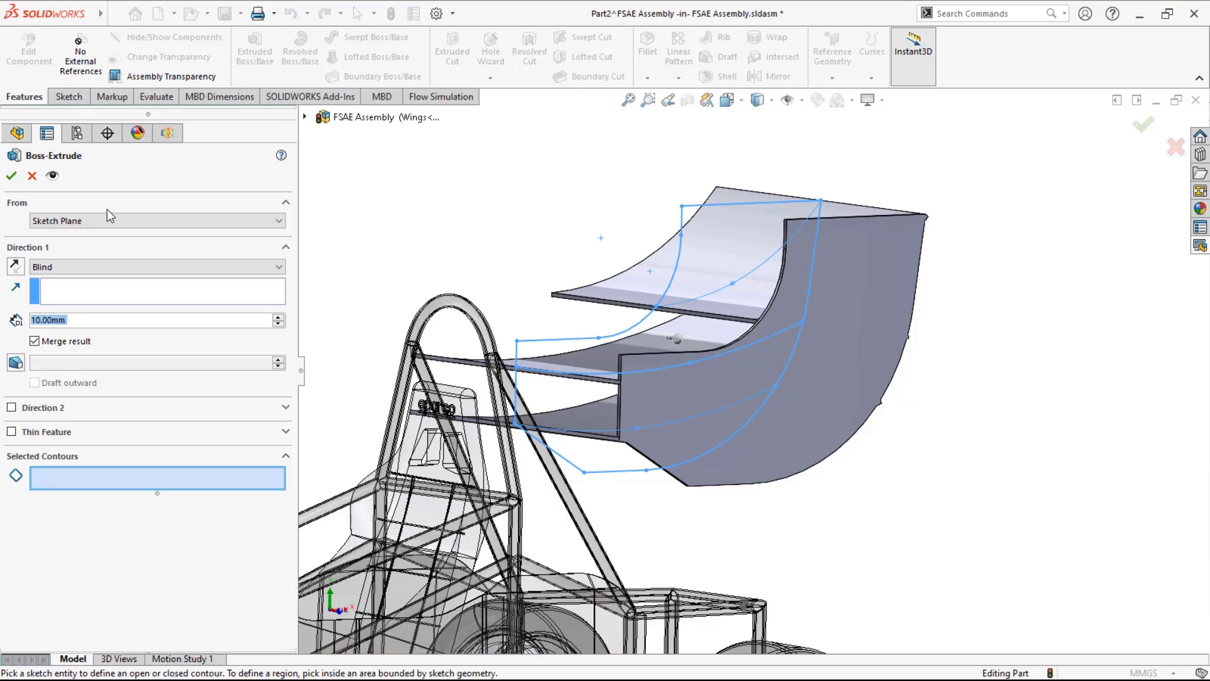
left_click(152, 220)
left_click(98, 247)
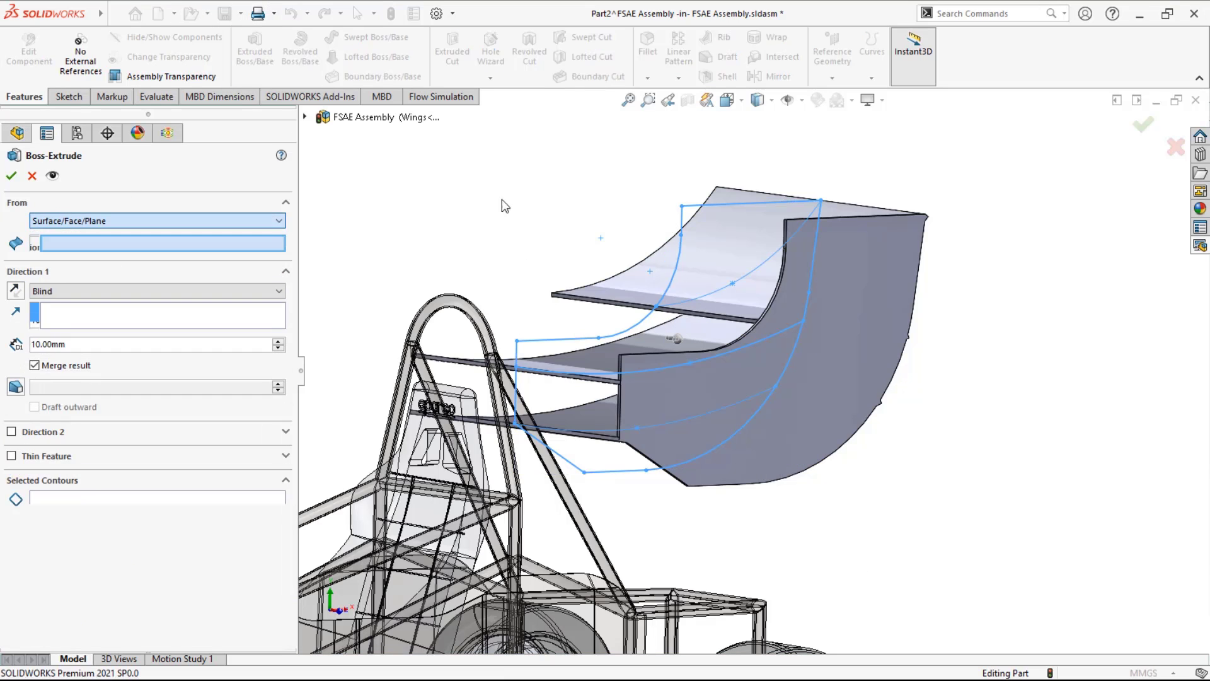
scroll(504, 199, "up", 2)
middle_click_drag(570, 181, 726, 171)
scroll(713, 211, "up", 7)
scroll(609, 350, "down", 4)
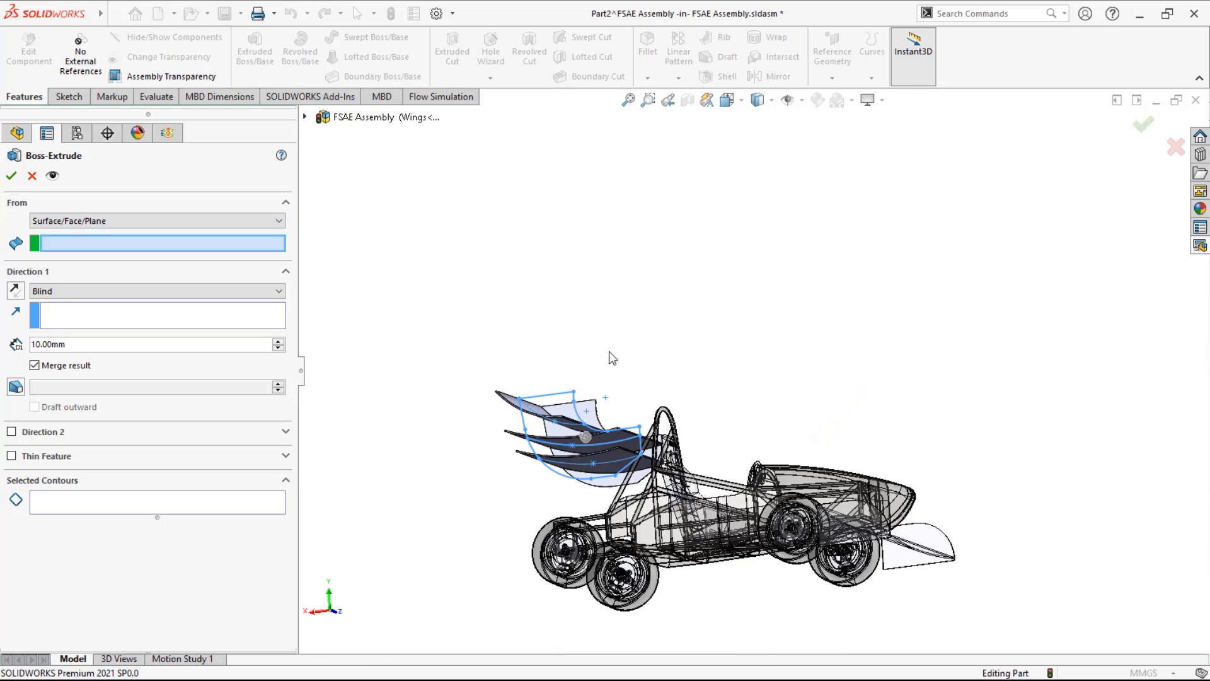
scroll(563, 448, "down", 5)
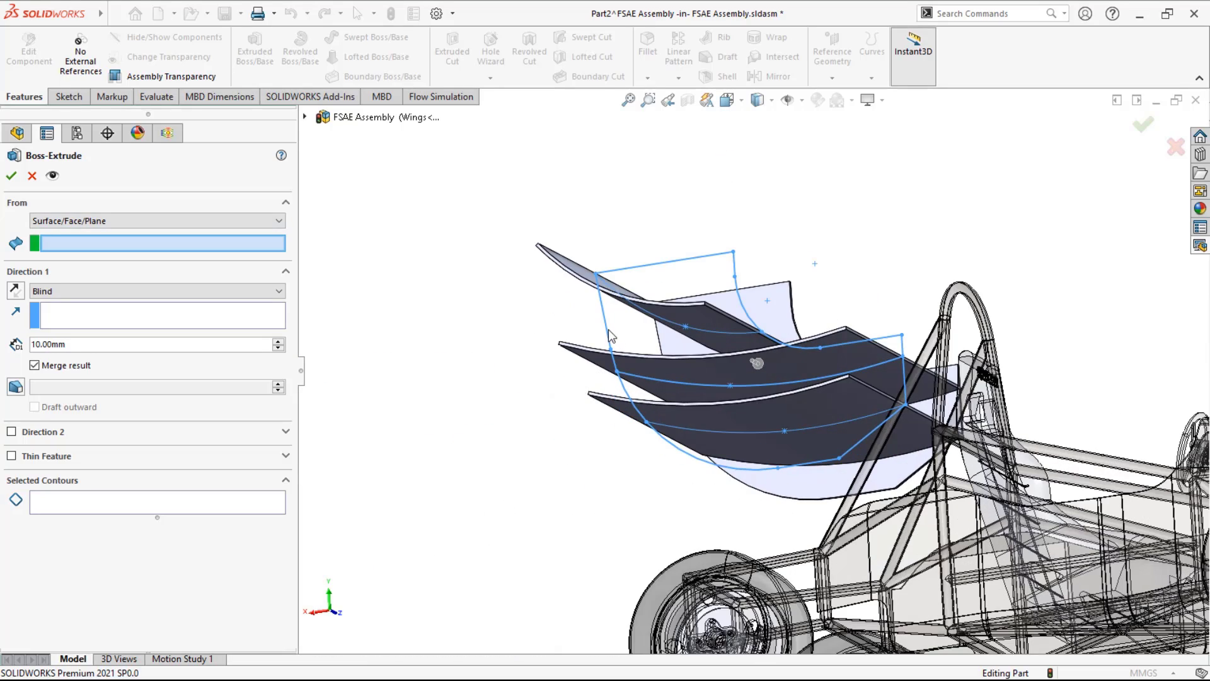
scroll(637, 388, "down", 3)
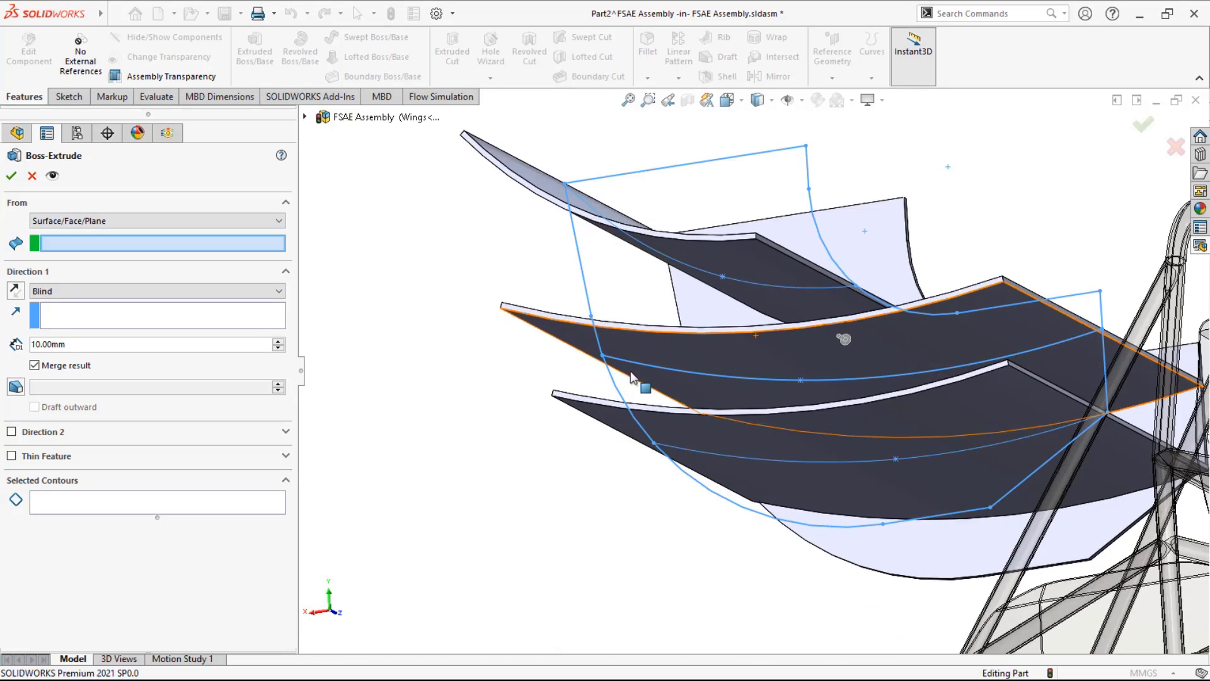
left_click(516, 314)
scroll(489, 327, "up", 3)
middle_click_drag(489, 327, 419, 357)
scroll(419, 357, "down", 1)
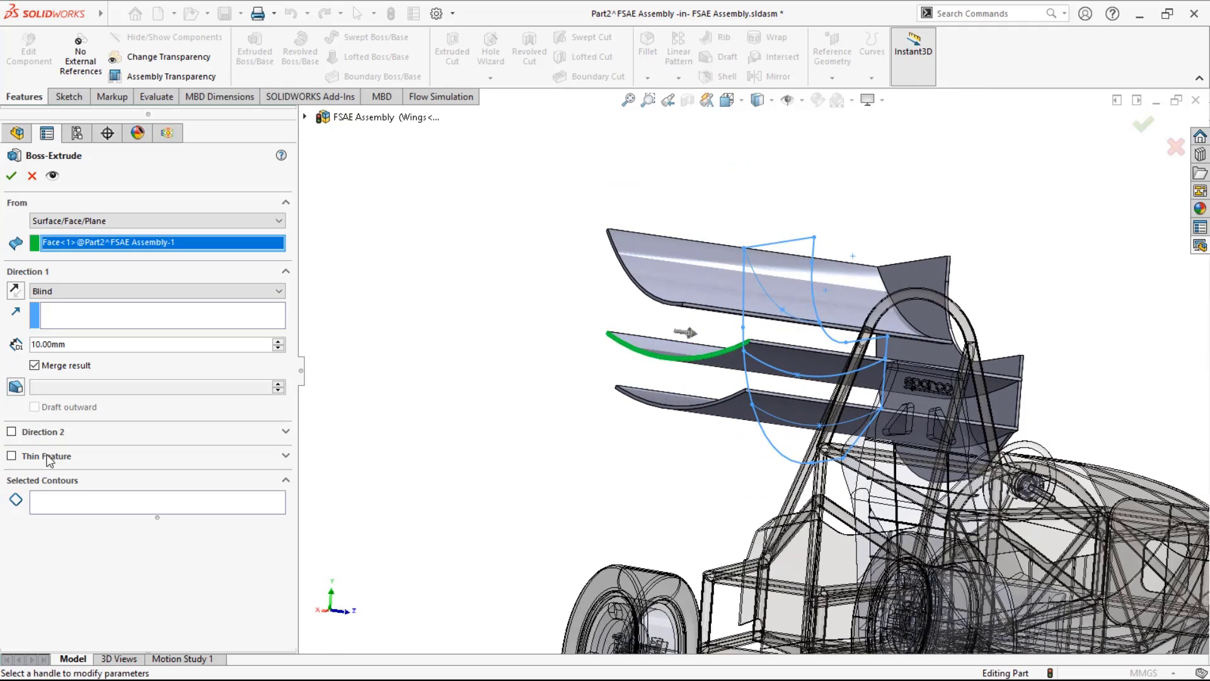
- Add the four end-plate regions as contours and complete the second end plate as a 10 mm blind extrusion
left_click(79, 503)
scroll(778, 296, "down", 2)
left_click(789, 281)
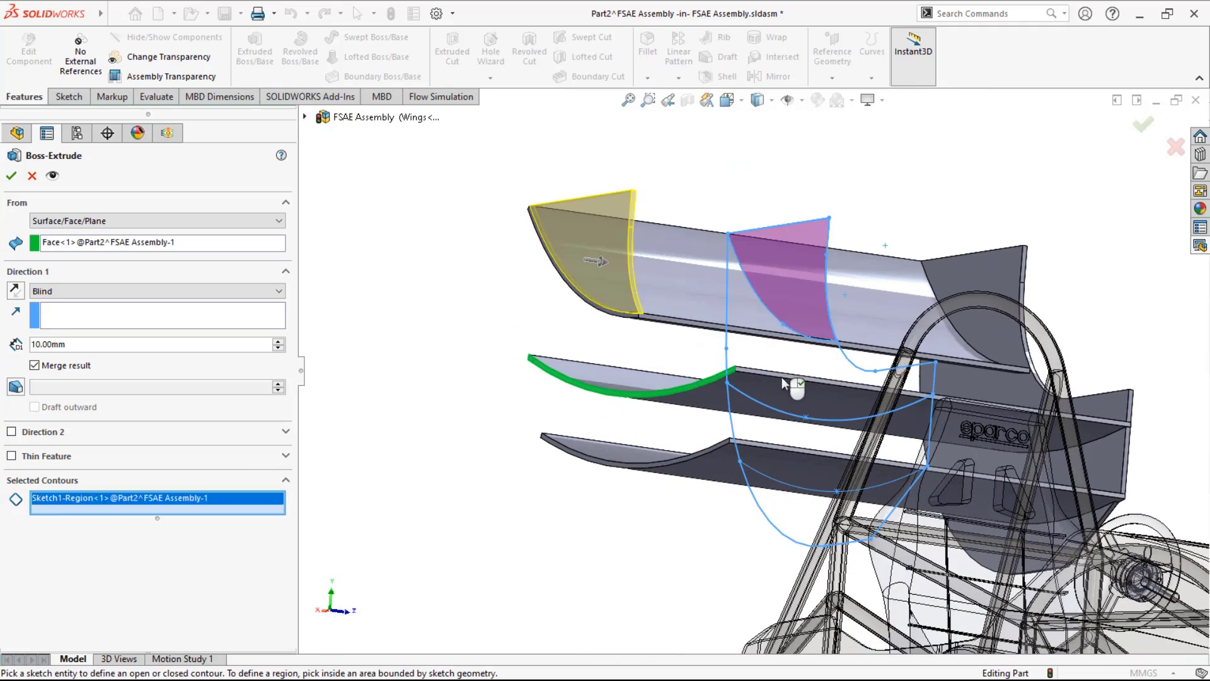
left_click(786, 440)
left_click(790, 503)
left_click(790, 503)
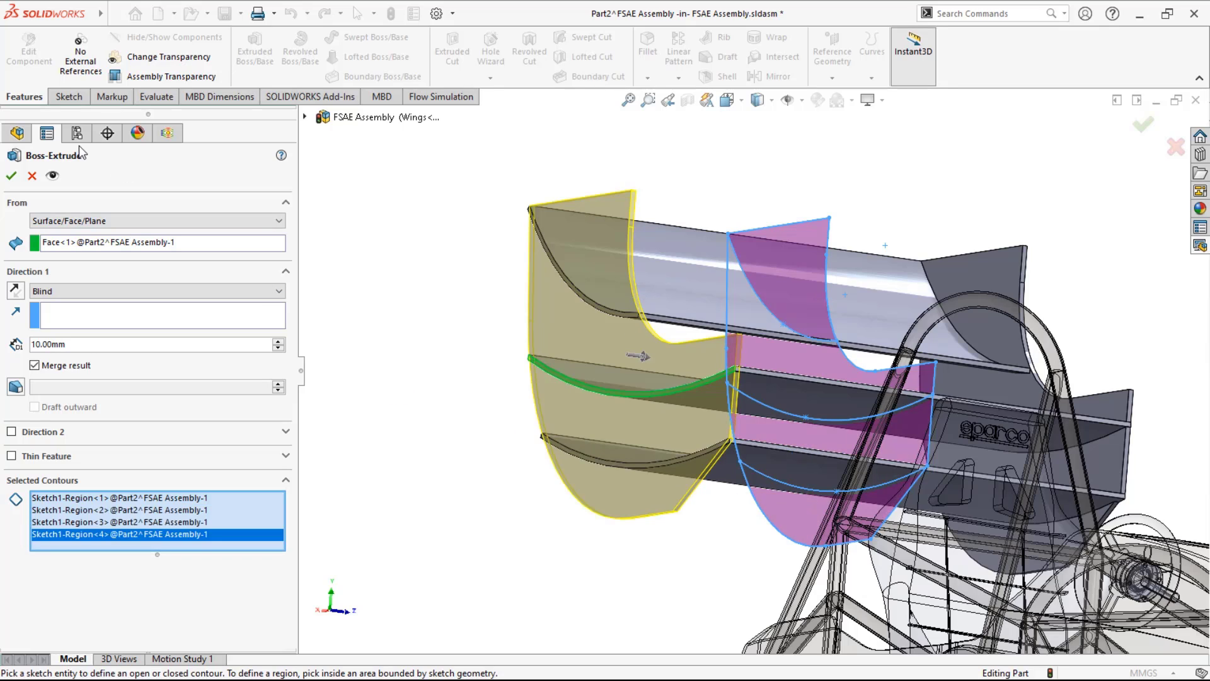
left_click(15, 292)
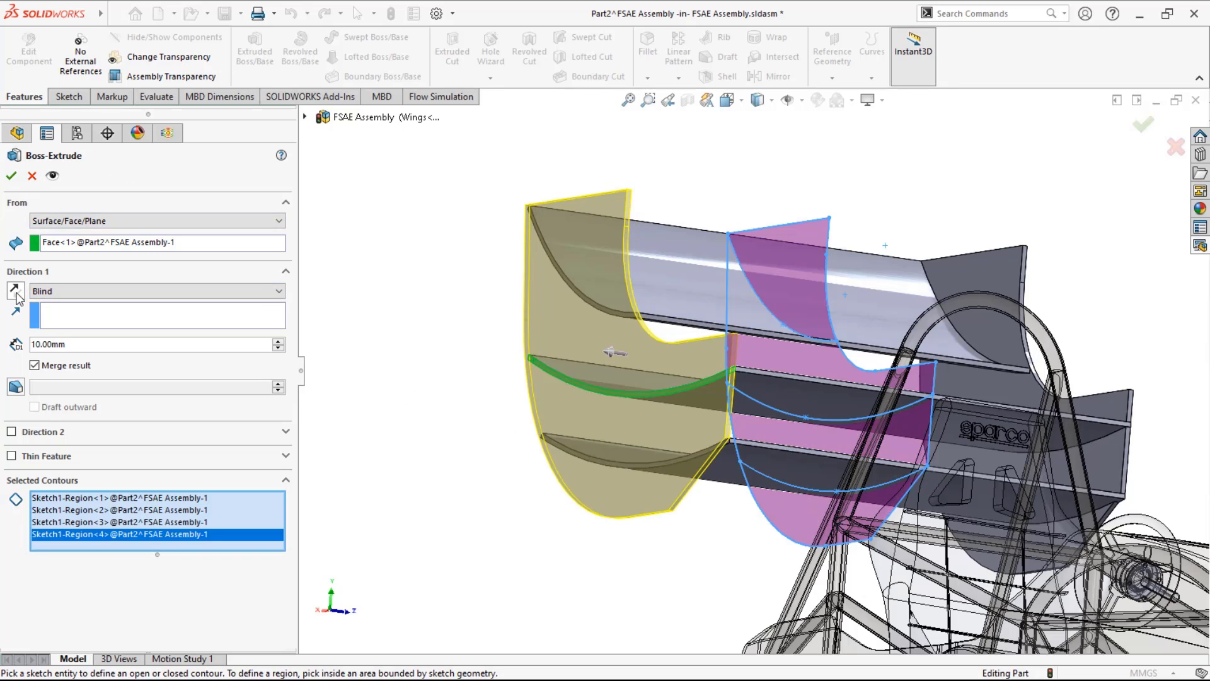
left_click(15, 292)
left_click(11, 179)
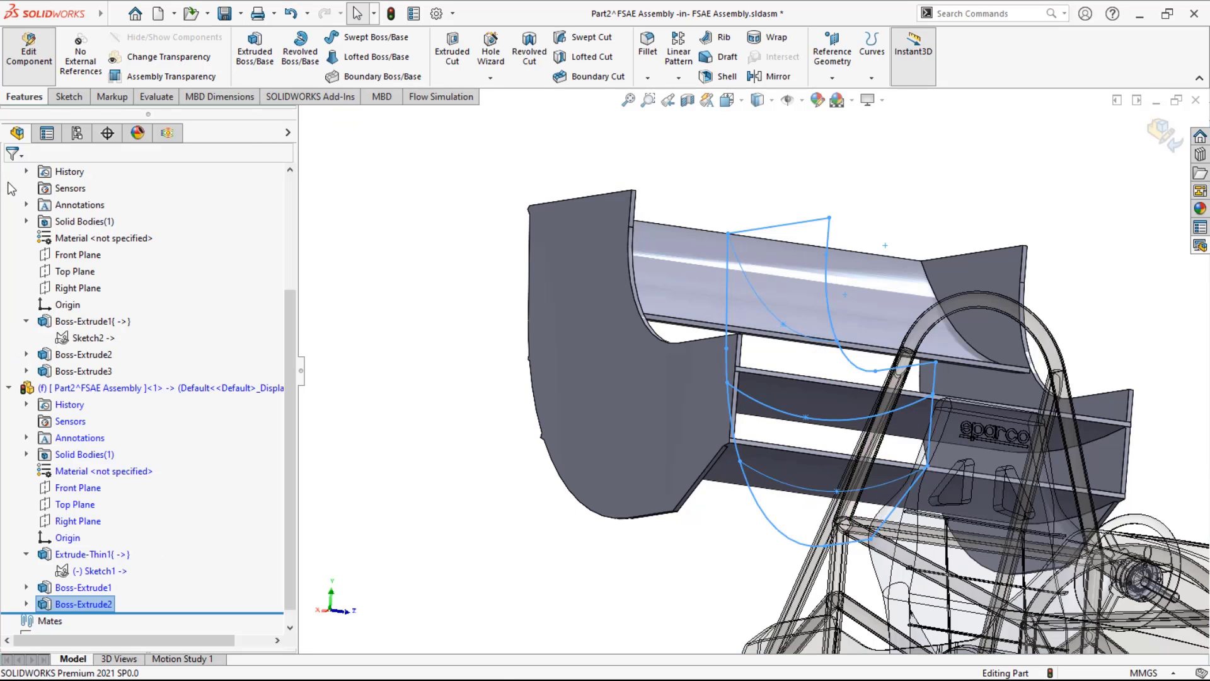
- Finish editing the rear wing part and return to the assembly
left_click(486, 354)
mouse_move(487, 354)
middle_mouse_down()
mouse_move(400, 343)
mouse_move(692, 363)
mouse_move(576, 381)
mouse_move(623, 354)
mouse_move(615, 328)
mouse_move(627, 354)
middle_mouse_up()
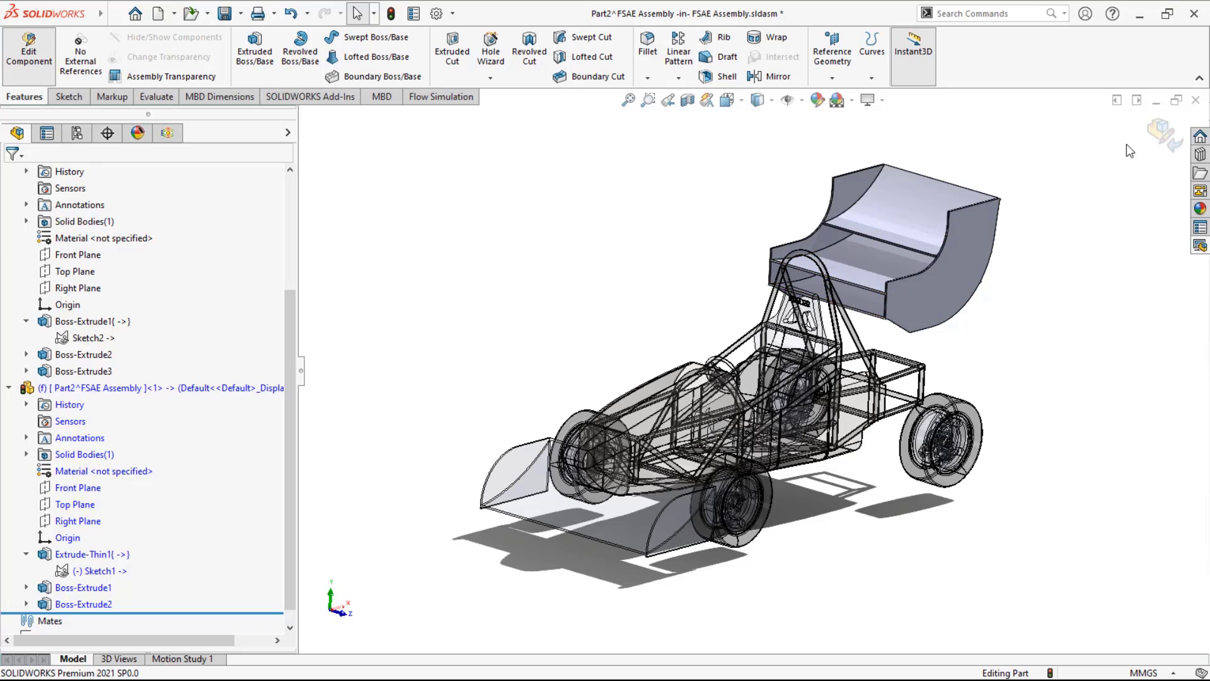
left_click(1159, 134)
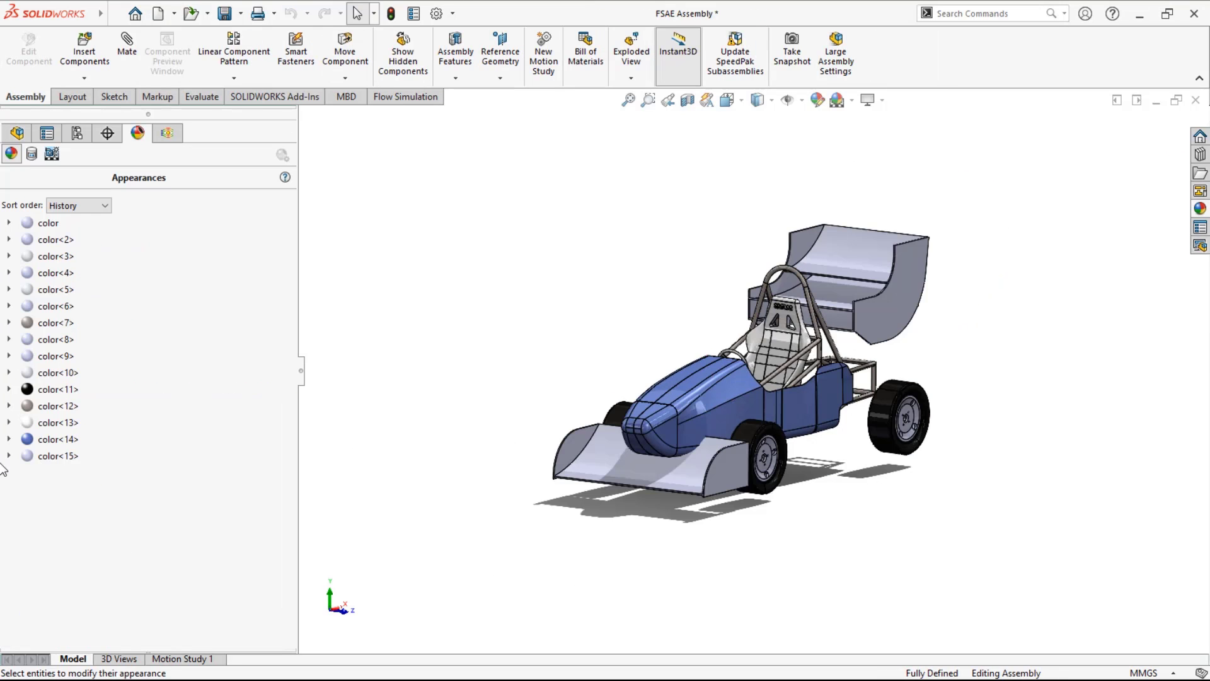
- Copy the car body's blue appearance and paste it onto the front wing body
right_click(41, 439)
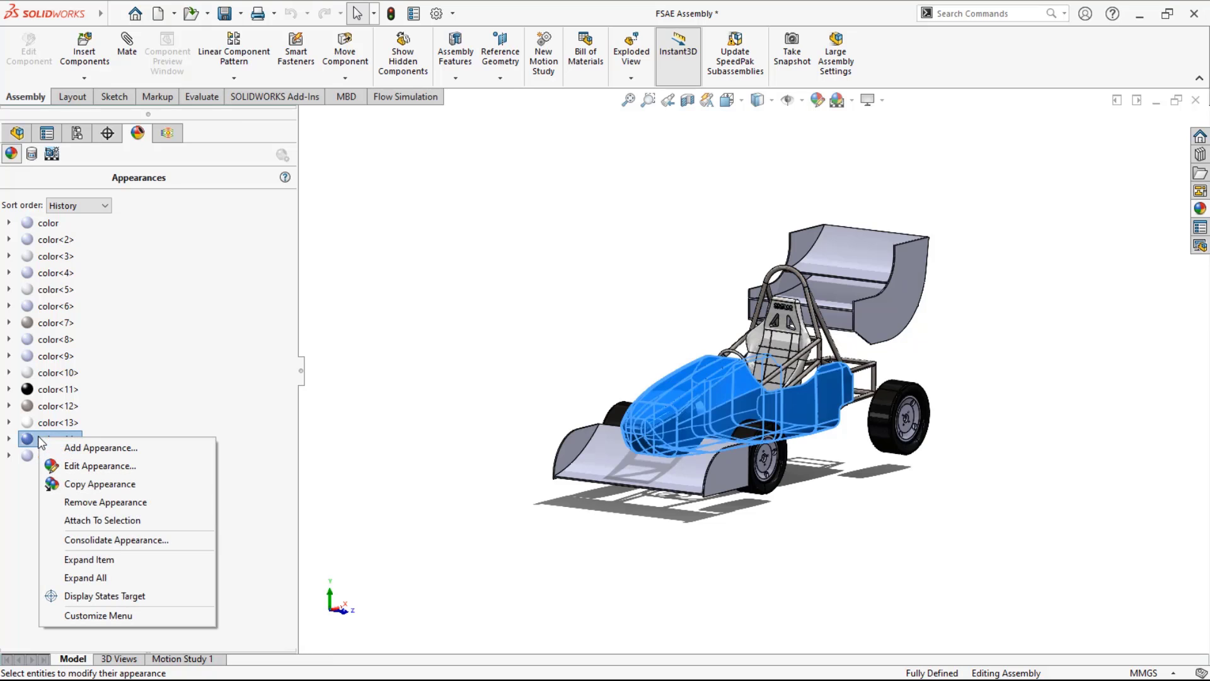
left_click(77, 483)
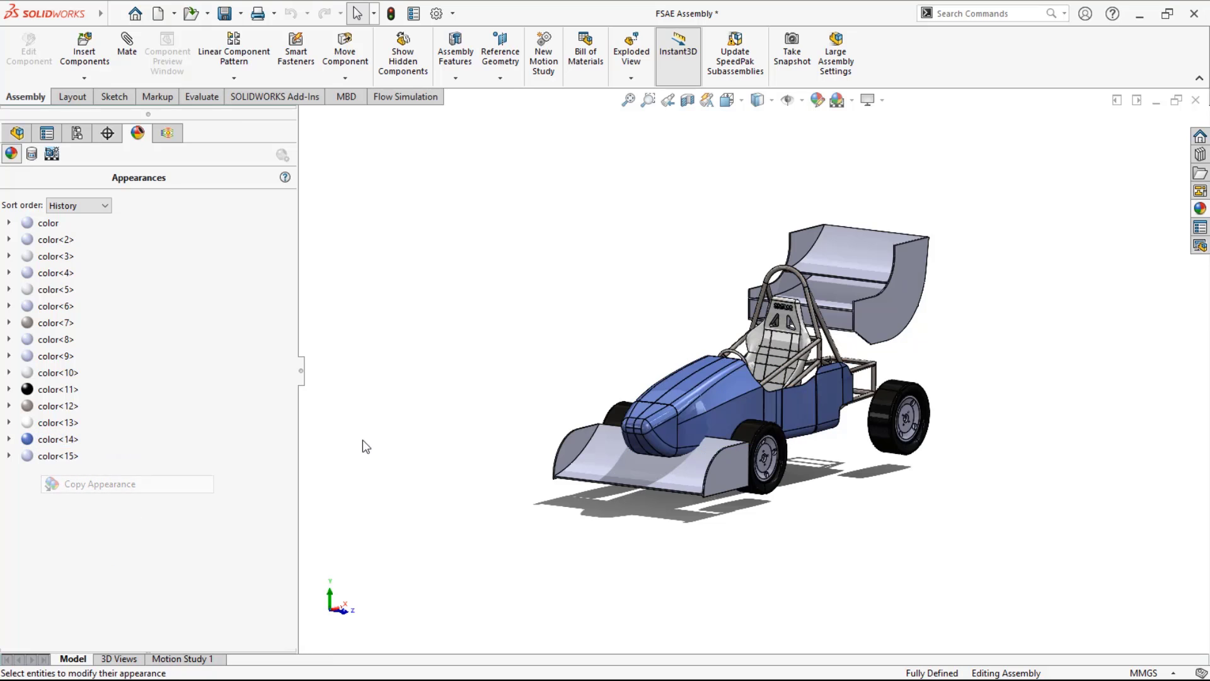
left_click(623, 454)
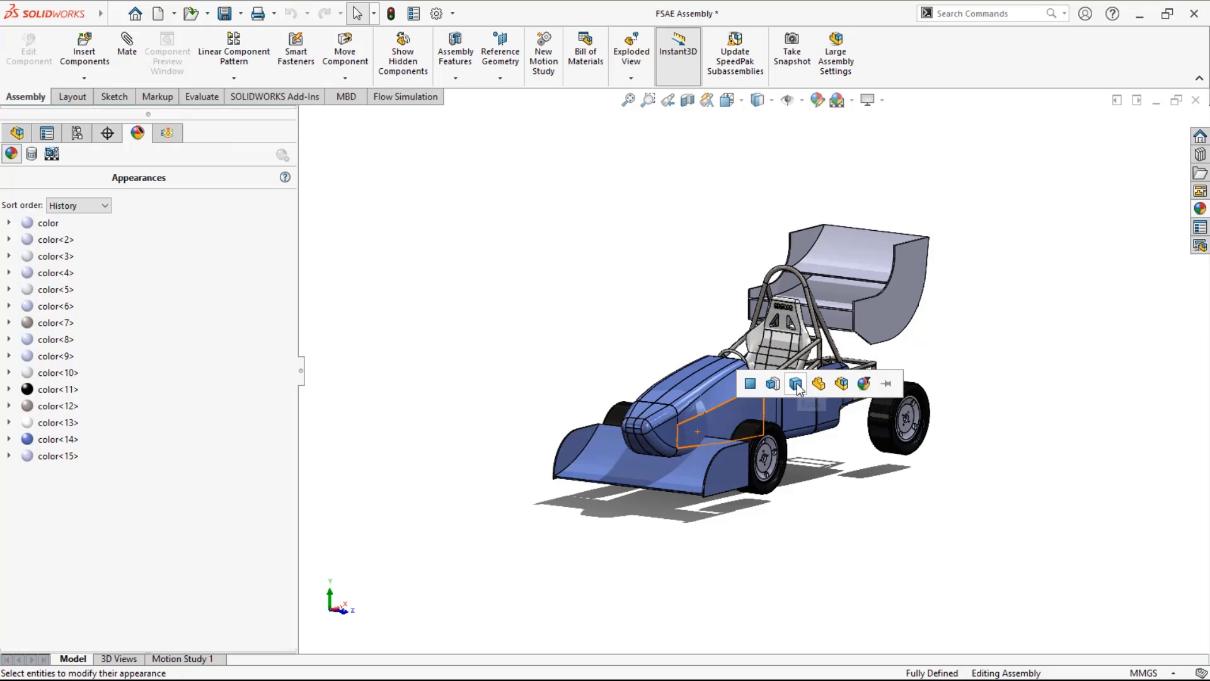
left_click(797, 384)
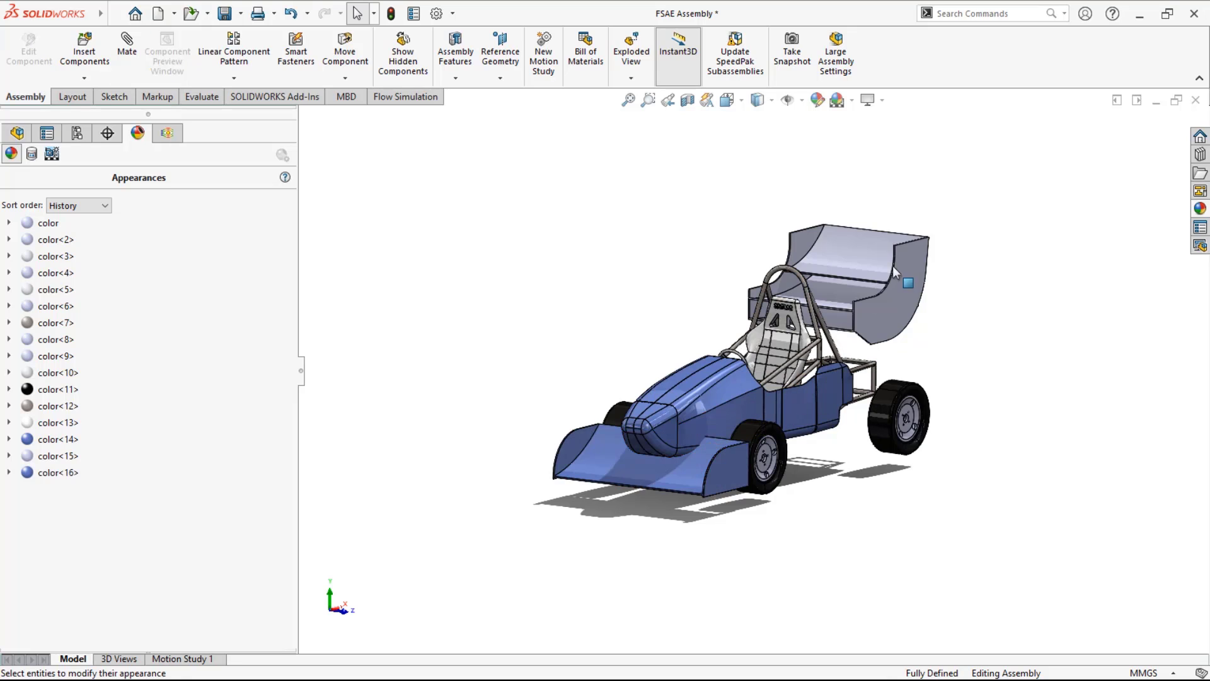
- Paste the copied blue appearance onto the rear wing, including its end plates, and fit the car in view
left_click(853, 263)
left_click(1022, 196)
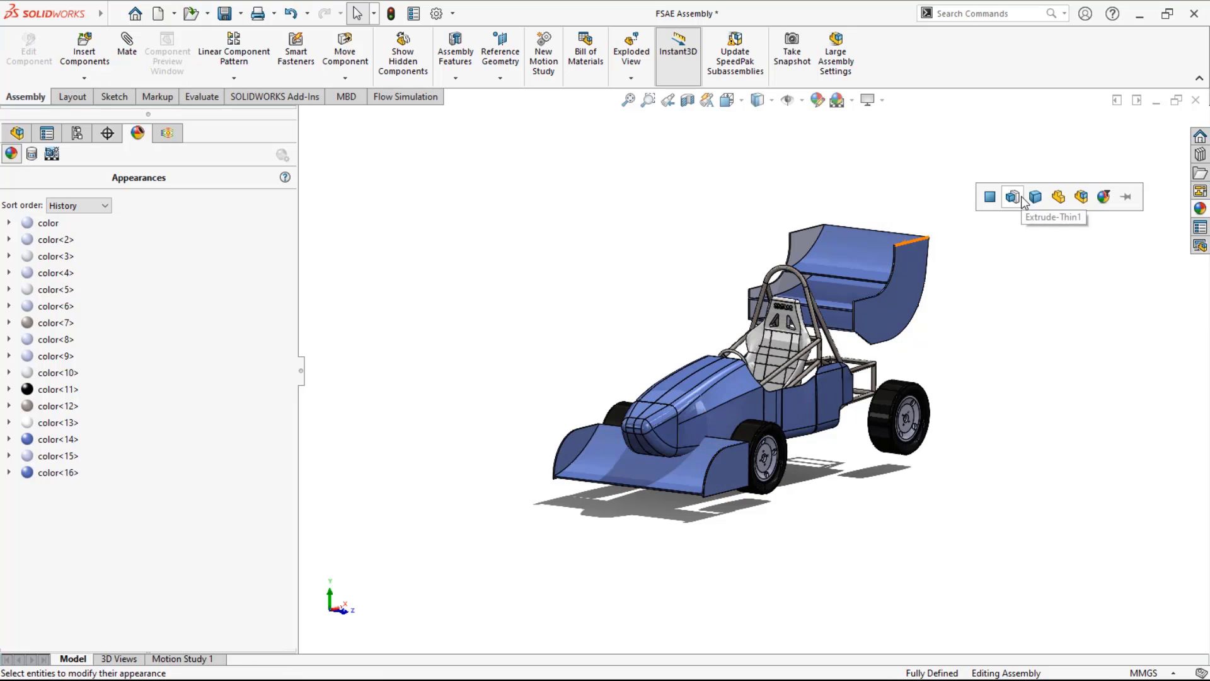
left_click(1036, 198)
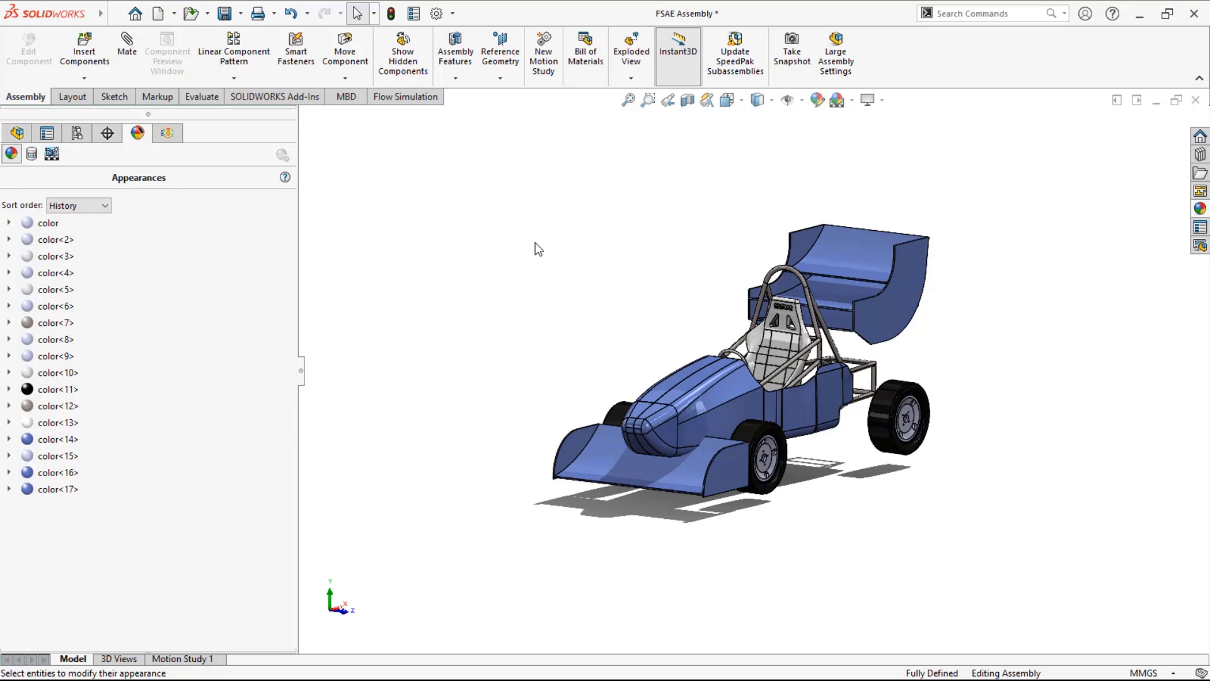
key("f")
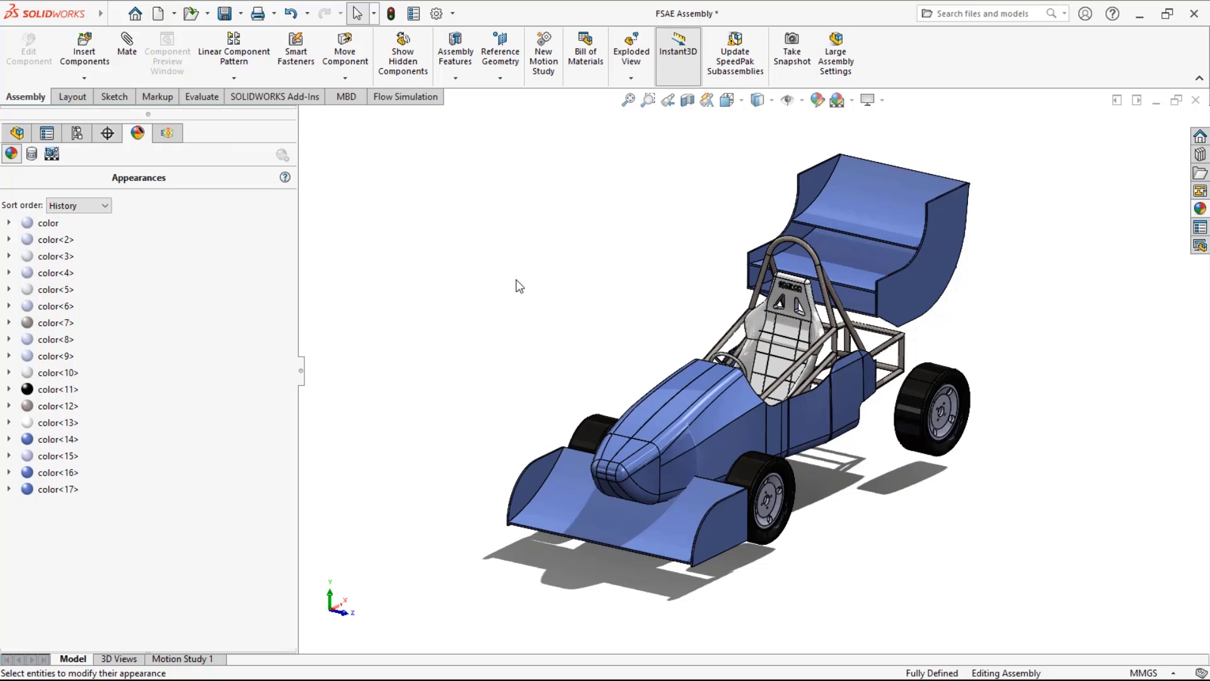
- Open the flow simulation project tree and decline resetting the computational domain
left_click(156, 135)
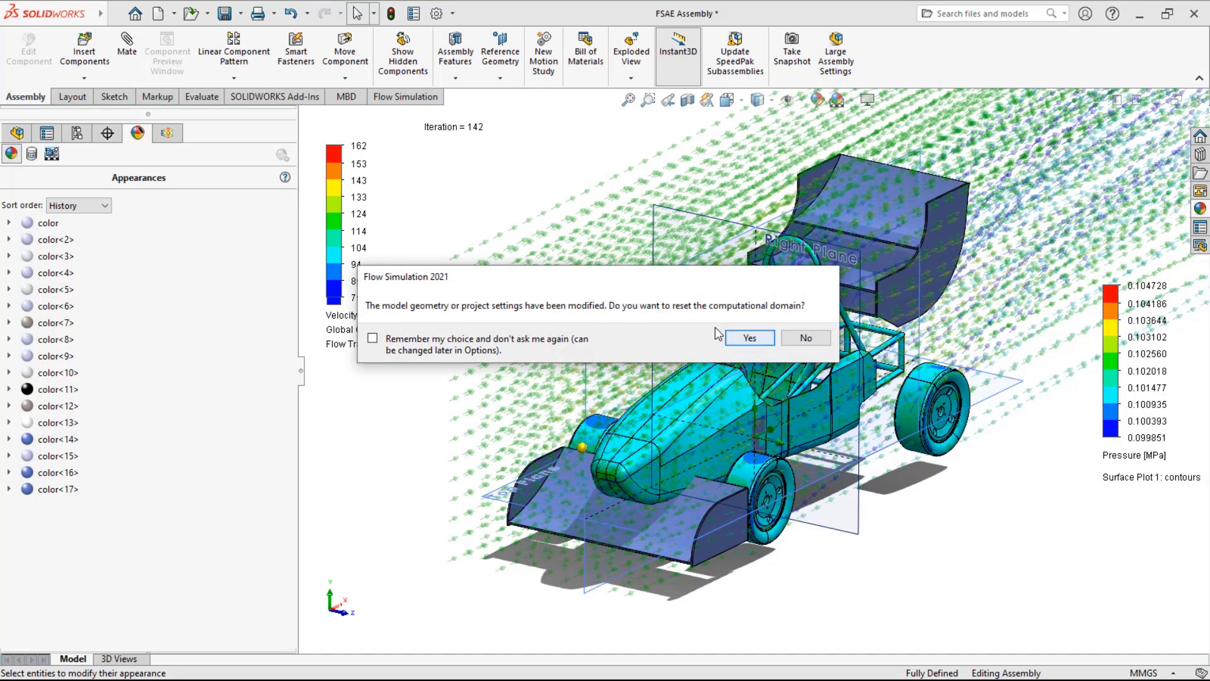
left_click(806, 337)
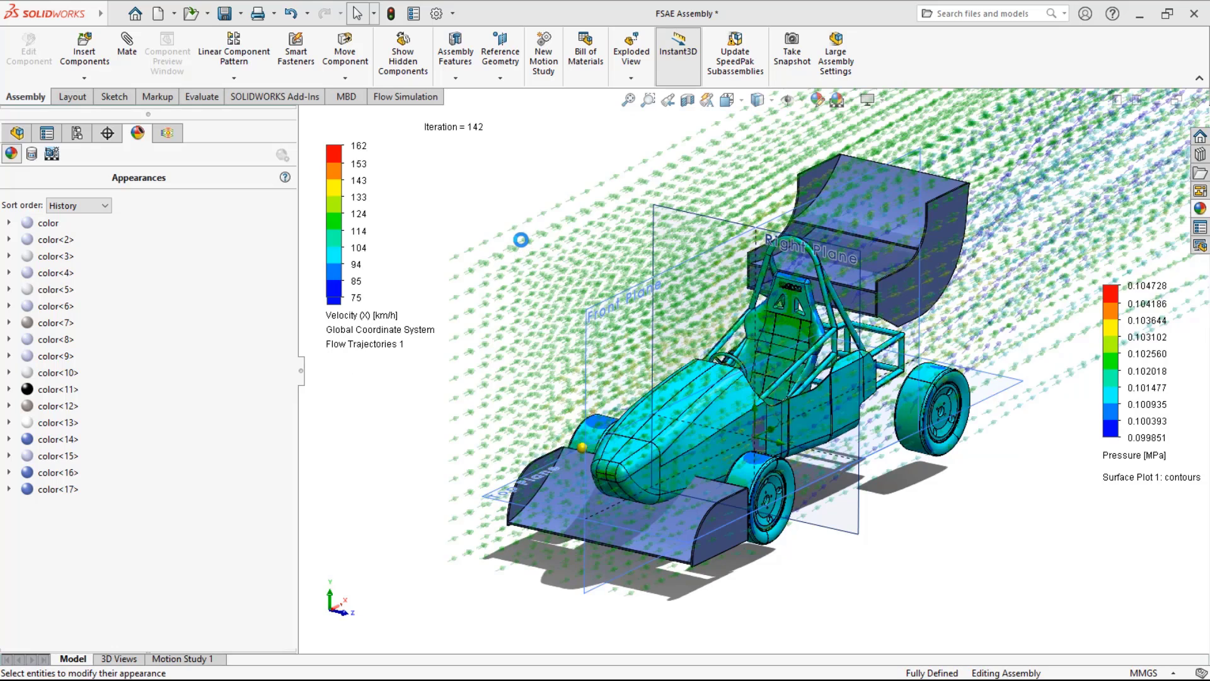
left_click(168, 134)
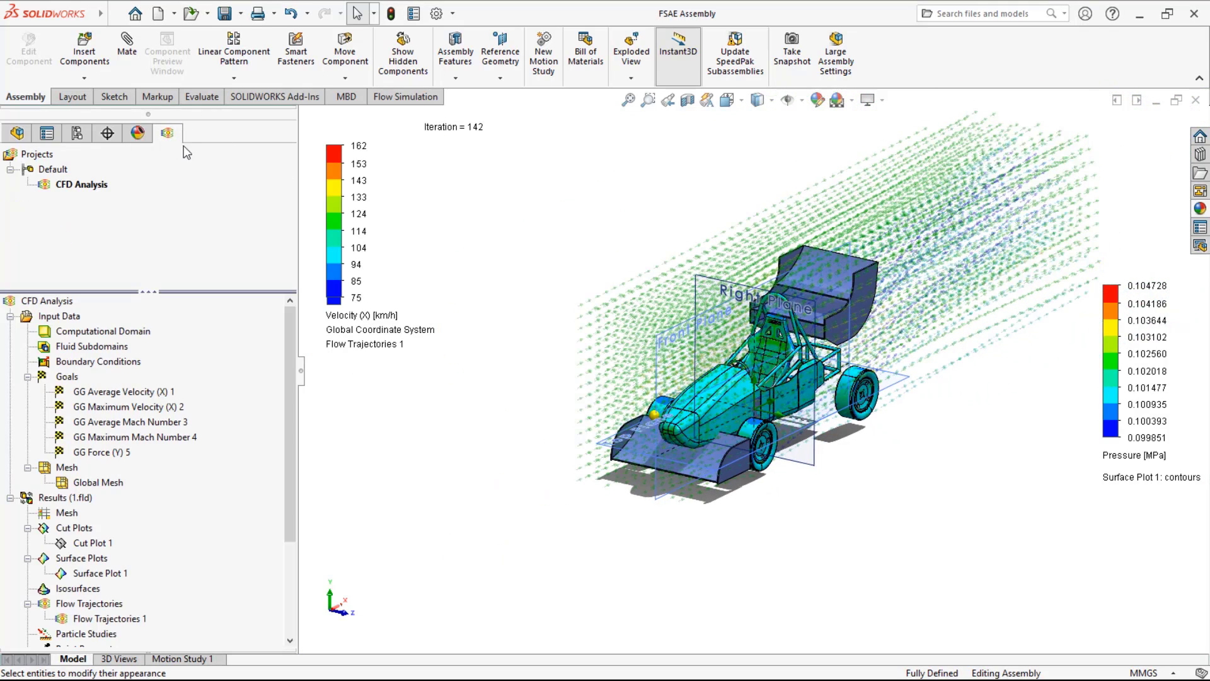
- Clone the CFD Analysis project as CFD Analysis(1) using the current configuration, without copying results
right_click(72, 189)
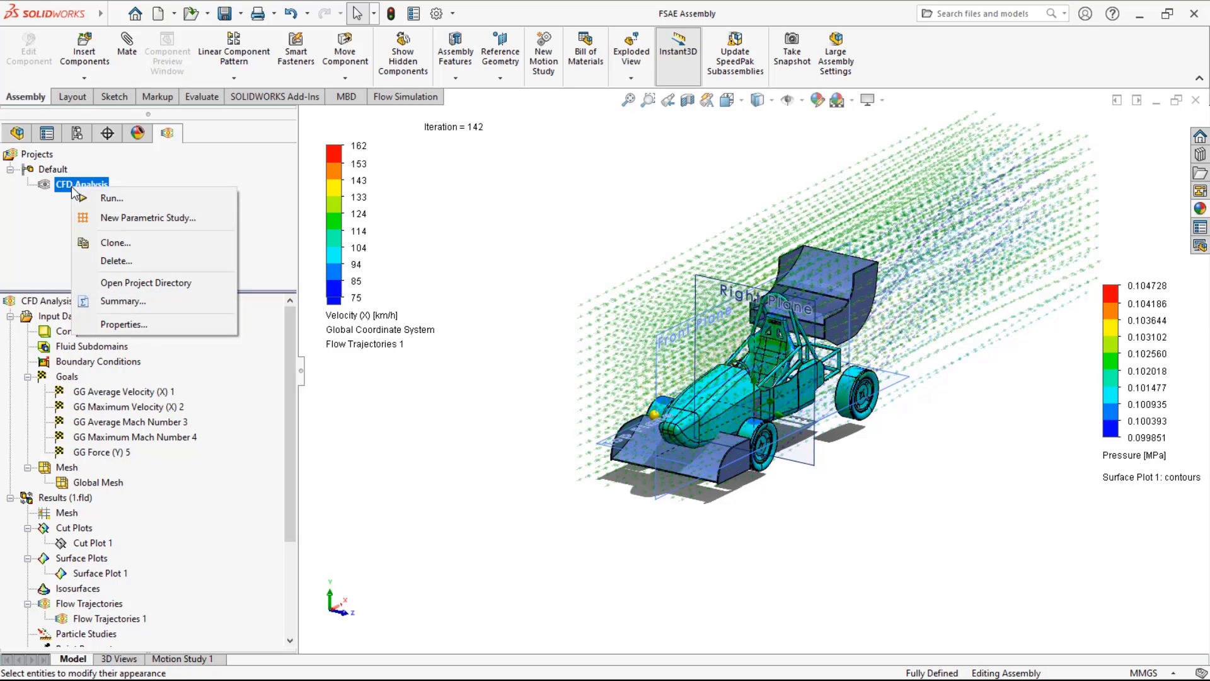
left_click(111, 245)
left_click(93, 264)
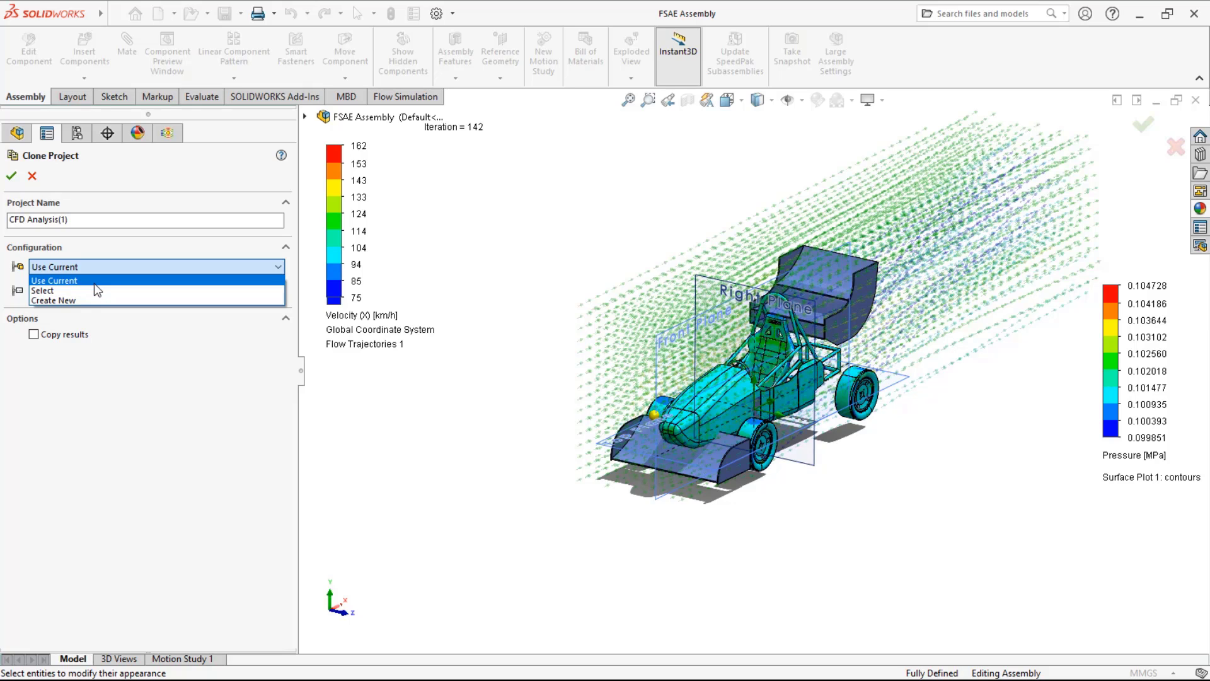
left_click(94, 281)
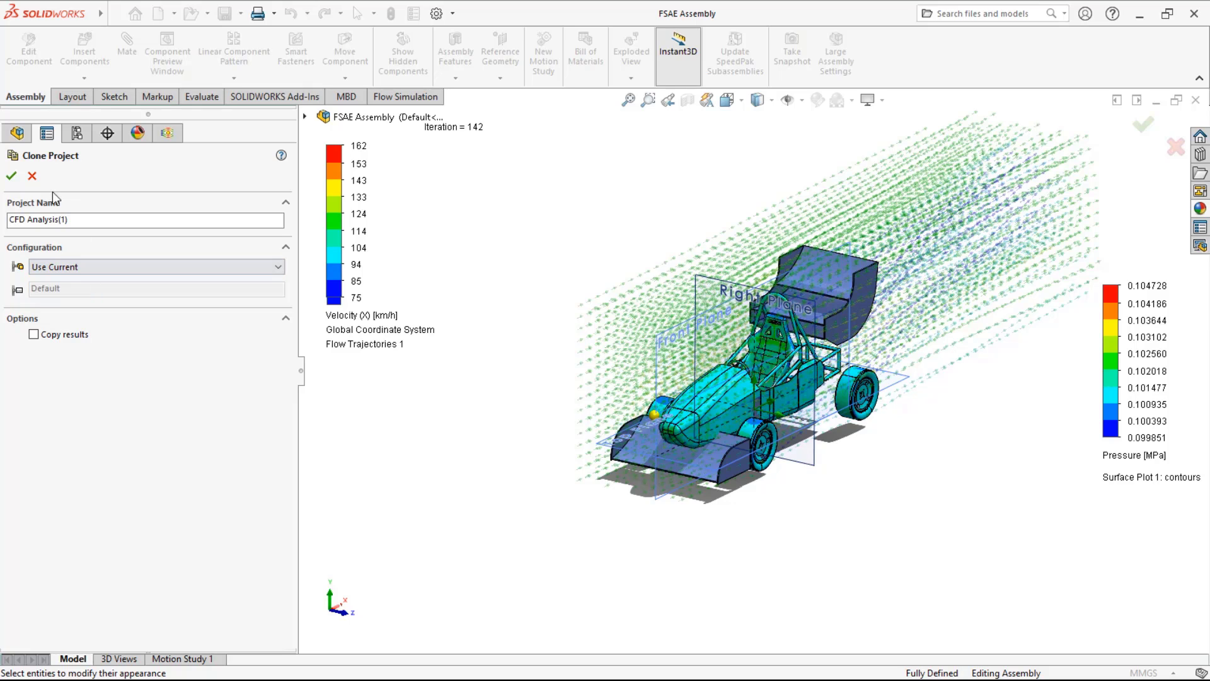
left_click(11, 177)
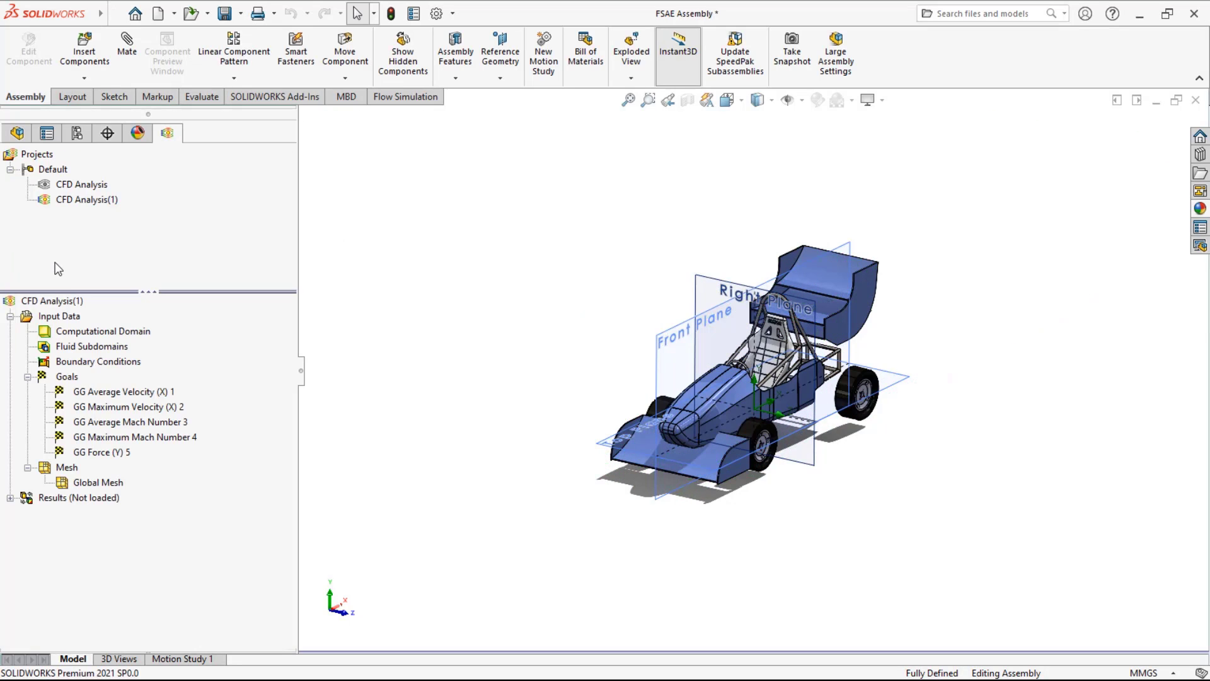
- Check the cloned project's goals and computational domain against the winged car
left_click(93, 391)
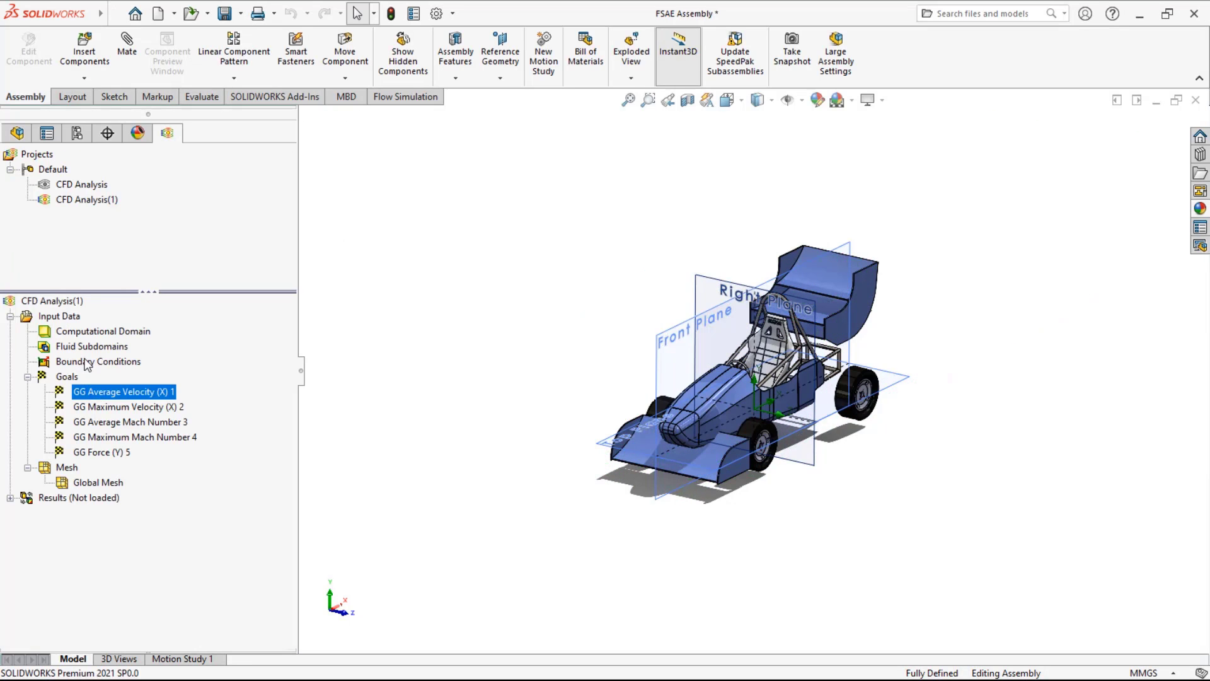
key("Escape")
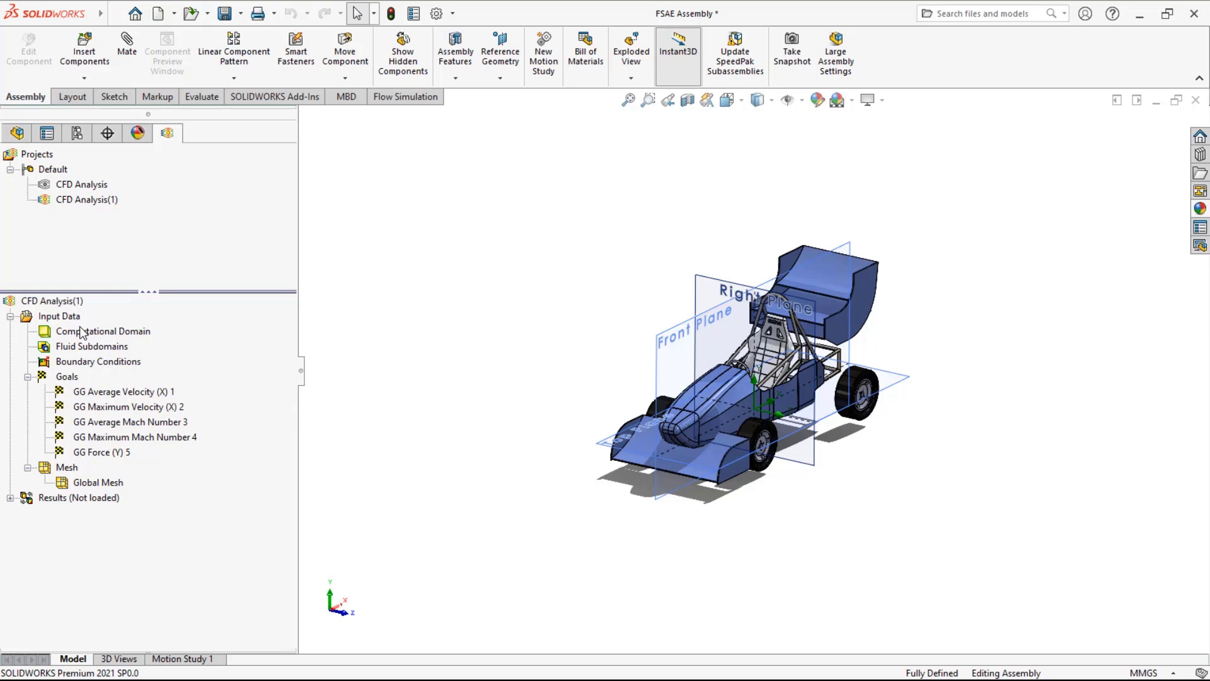
left_click(82, 332)
middle_click_drag(403, 284, 378, 258)
key("Escape")
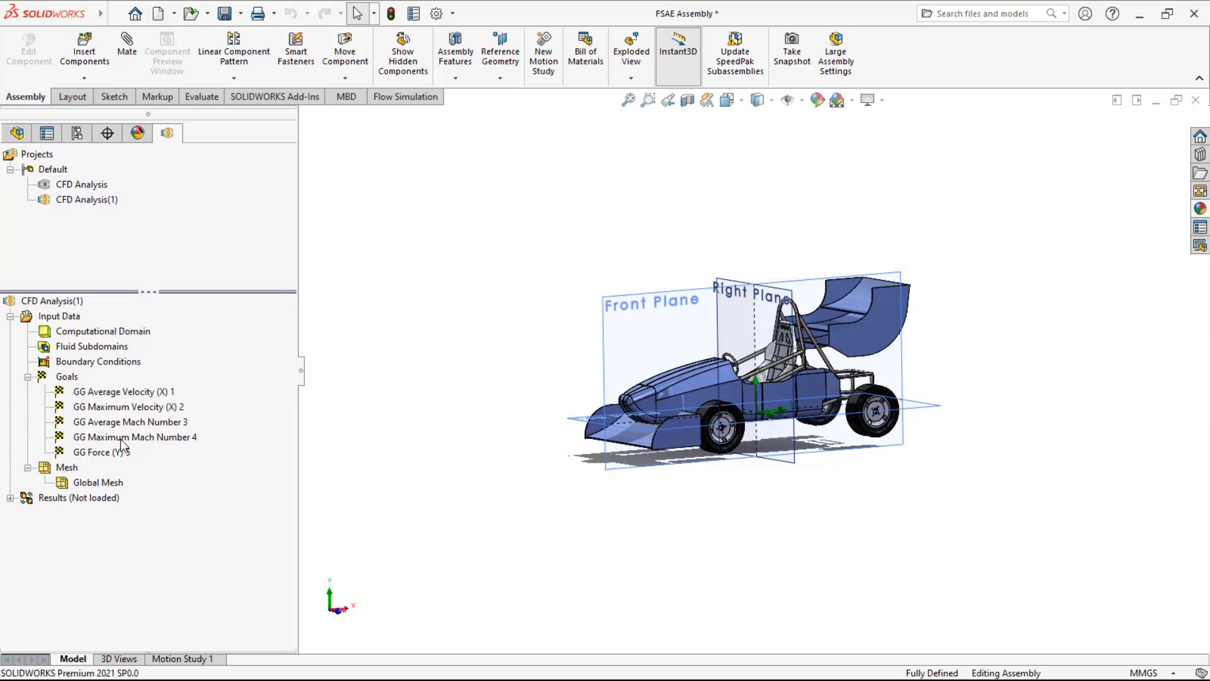
scroll(455, 334, "down", 1)
scroll(454, 335, "up", 1)
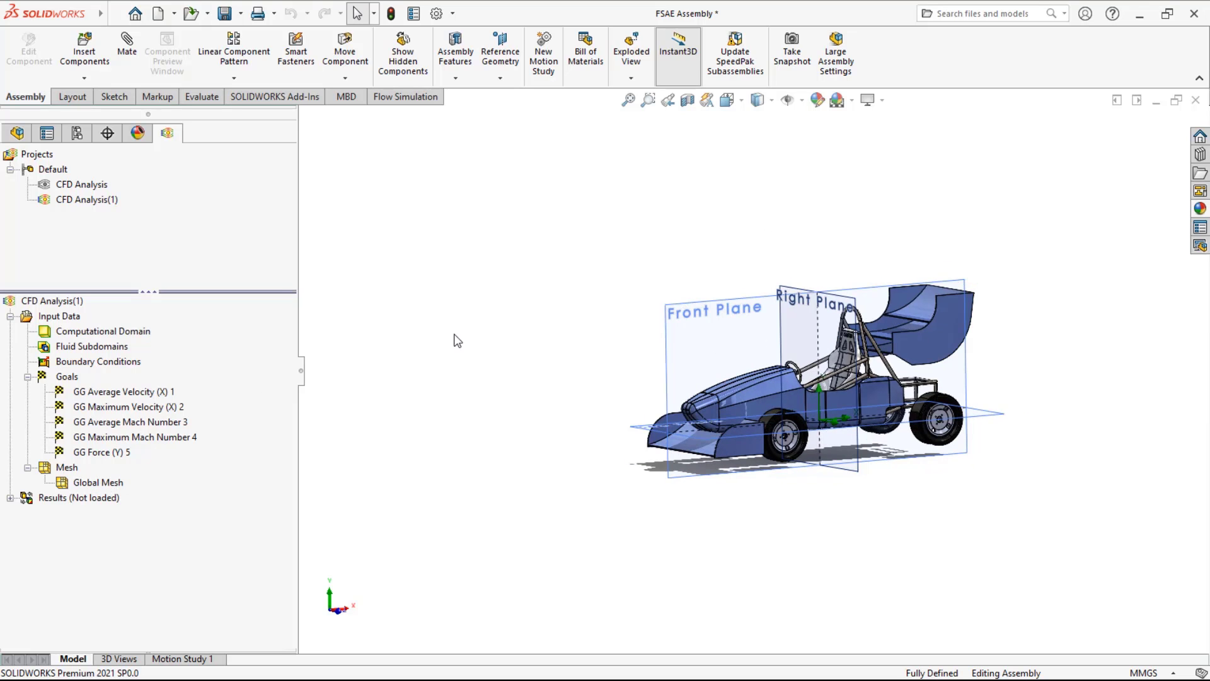
- Run the flow simulation for the CFD Analysis(1) project
right_click(34, 302)
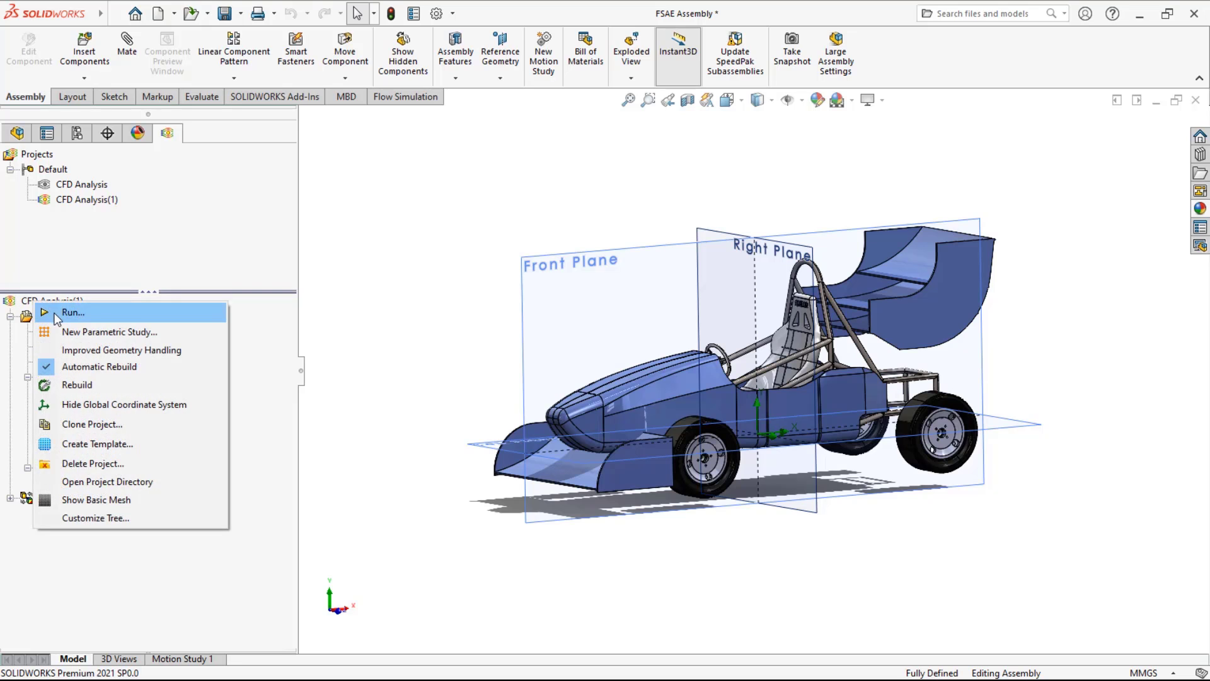
left_click(71, 312)
left_click(744, 269)
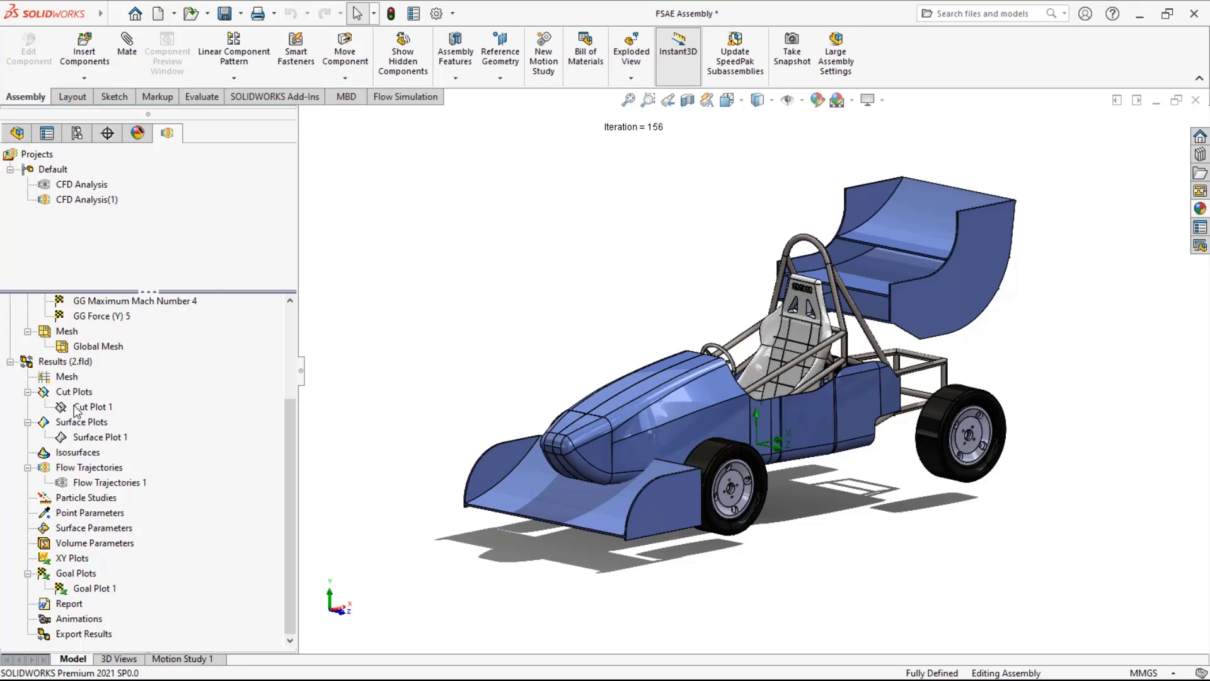
- Show the velocity contours of Cut Plot 1 through the car
right_click(81, 407)
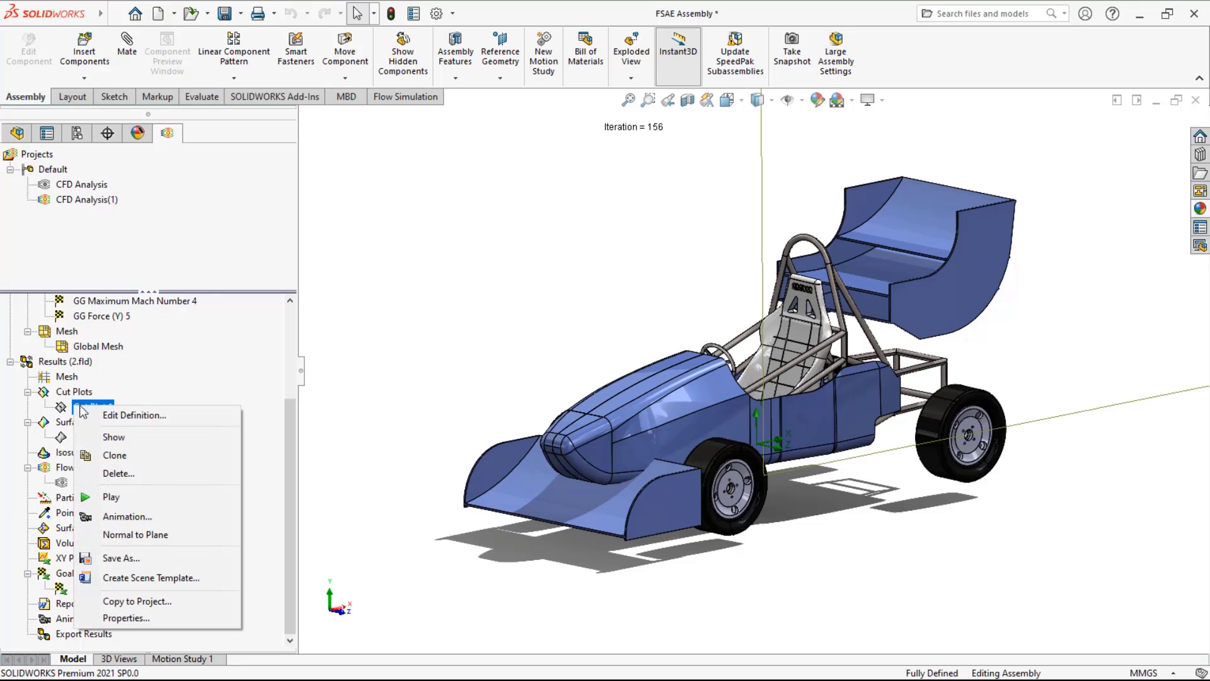
left_click(120, 436)
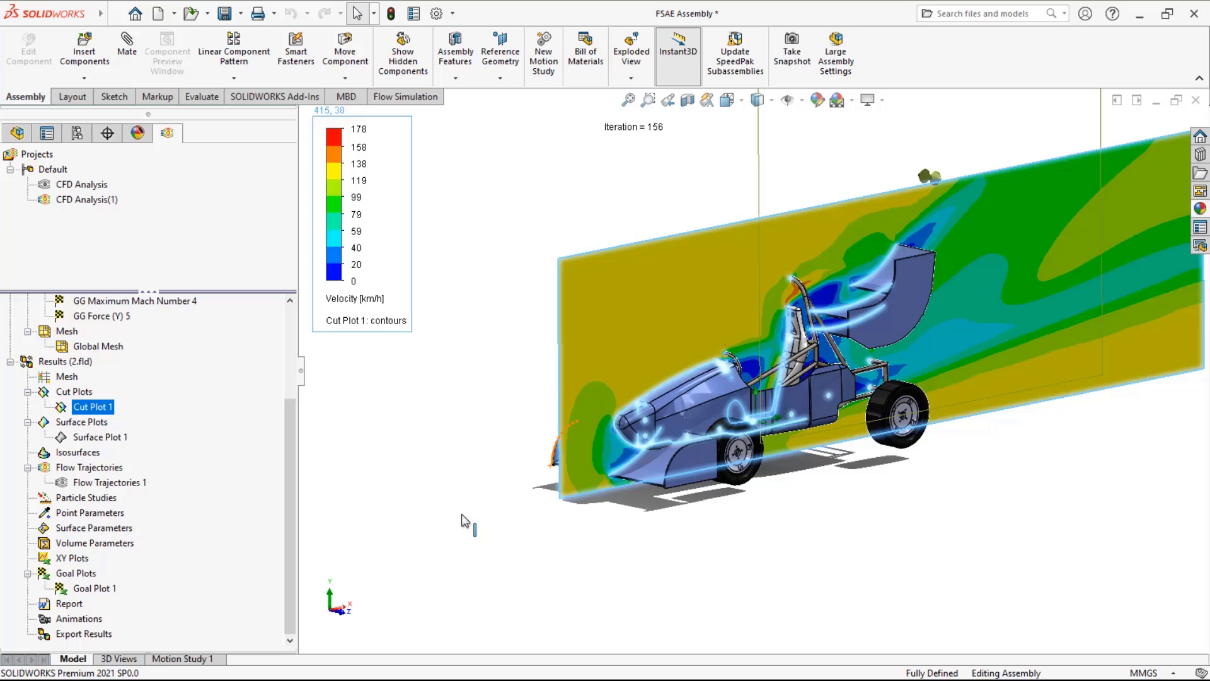
left_click(538, 557)
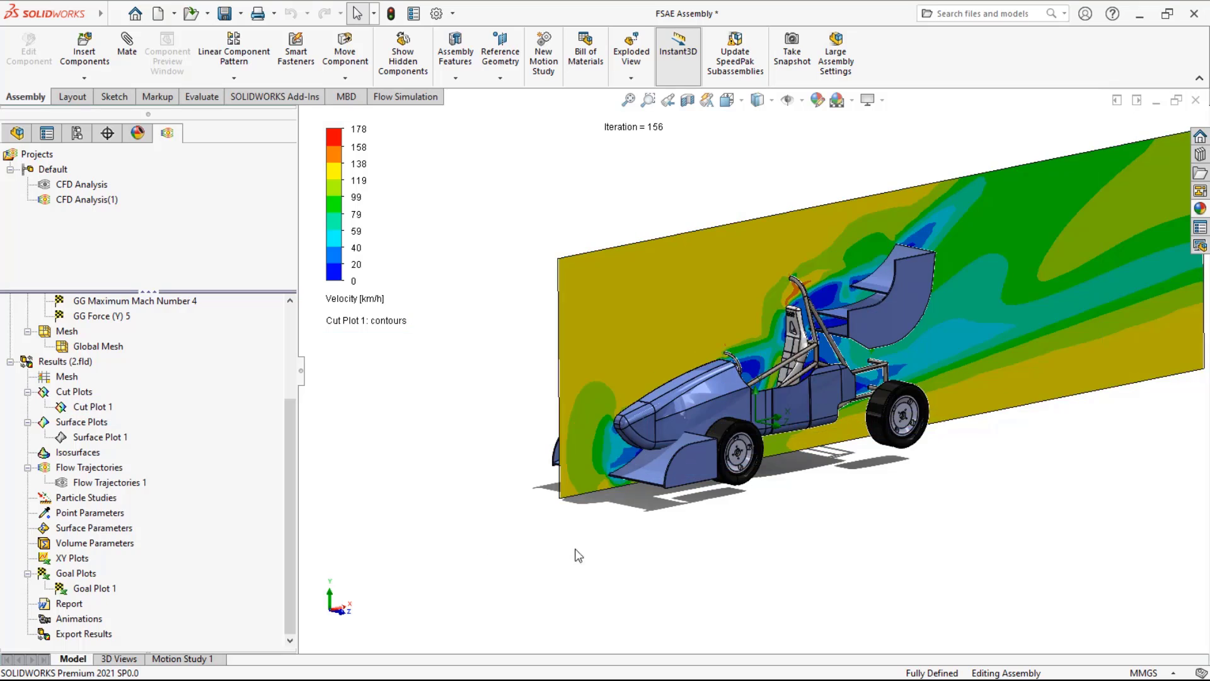
middle_click_drag(537, 557, 607, 539)
- Show the pressure contours of Surface Plot 1 on the car and save the assembly
right_click(105, 440)
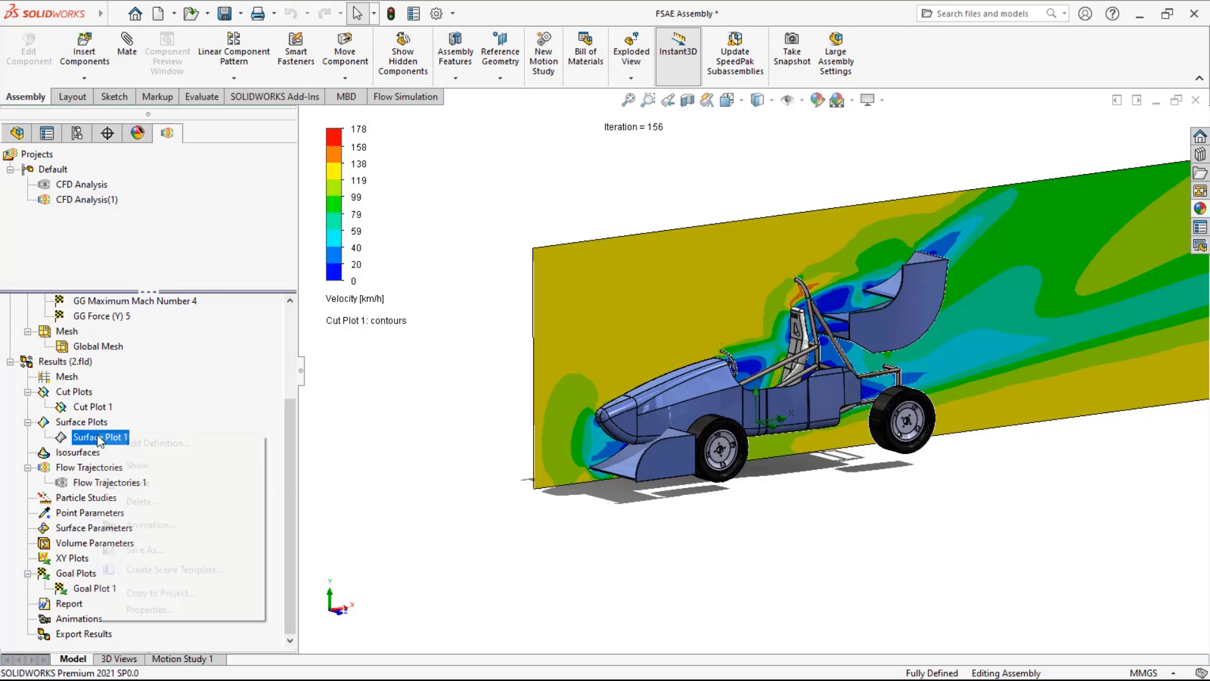
left_click(144, 465)
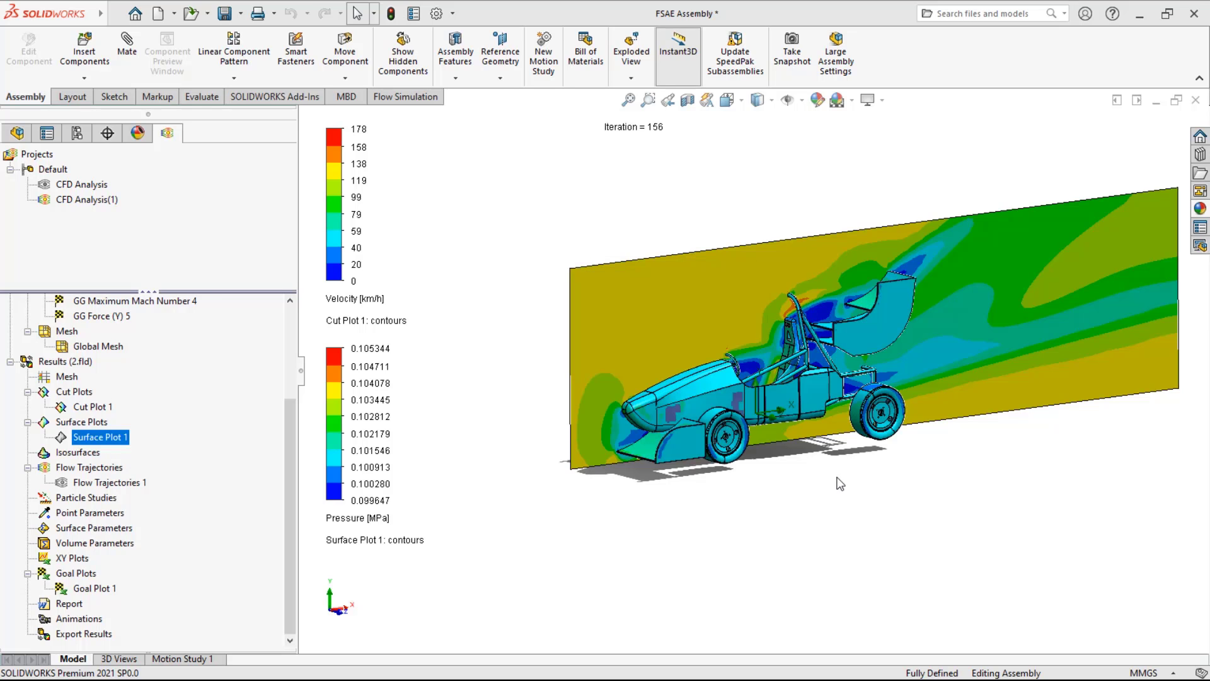
middle_click_drag(835, 483, 836, 382)
scroll(839, 379, "down", 2)
scroll(770, 398, "up", 2)
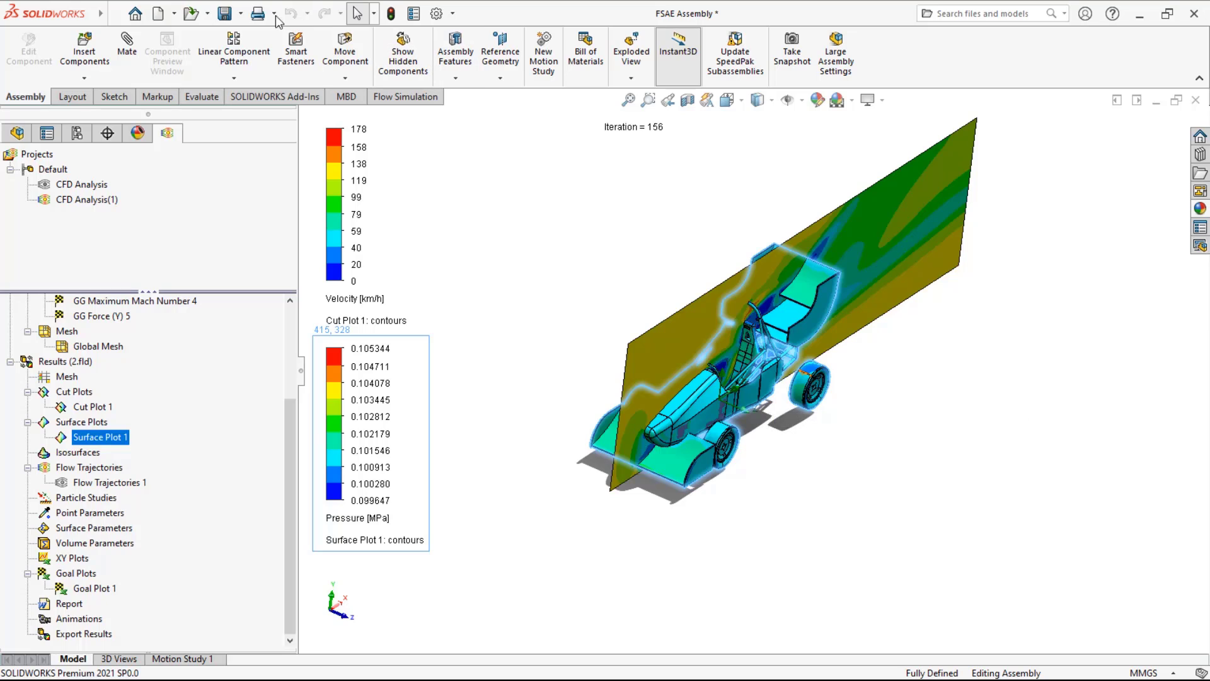
left_click(228, 15)
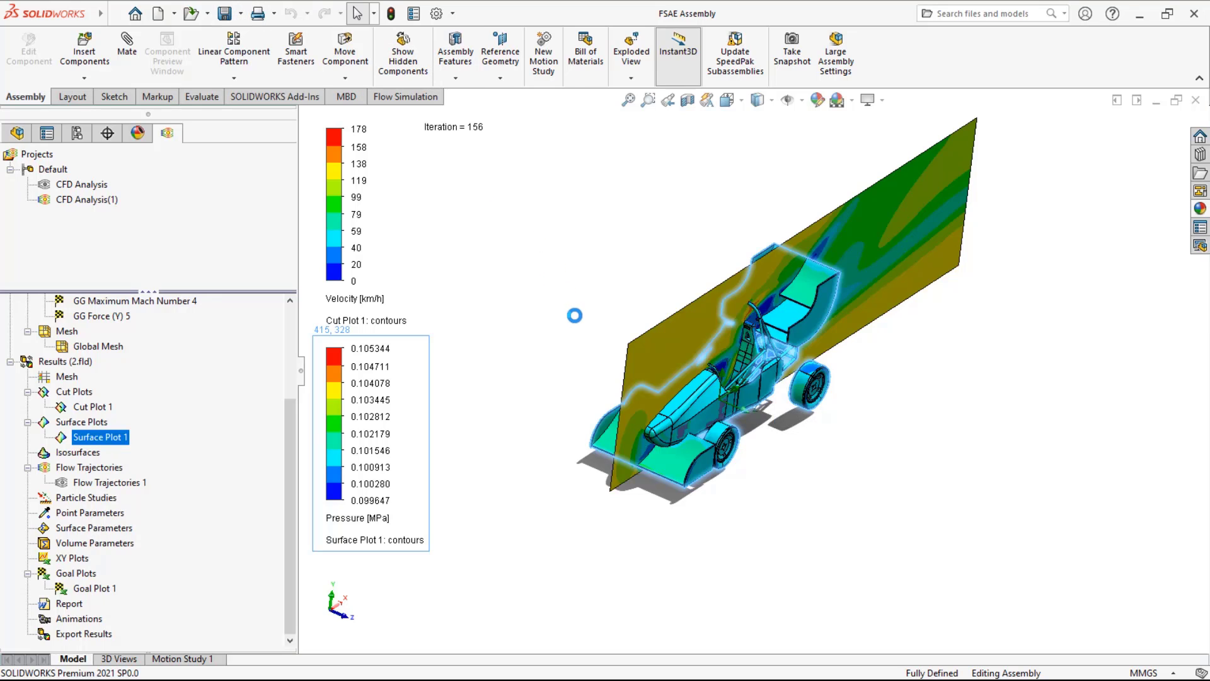
- Show Flow Trajectories 1 around the winged car alongside the cut and surface plots
middle_click_drag(567, 422, 535, 402)
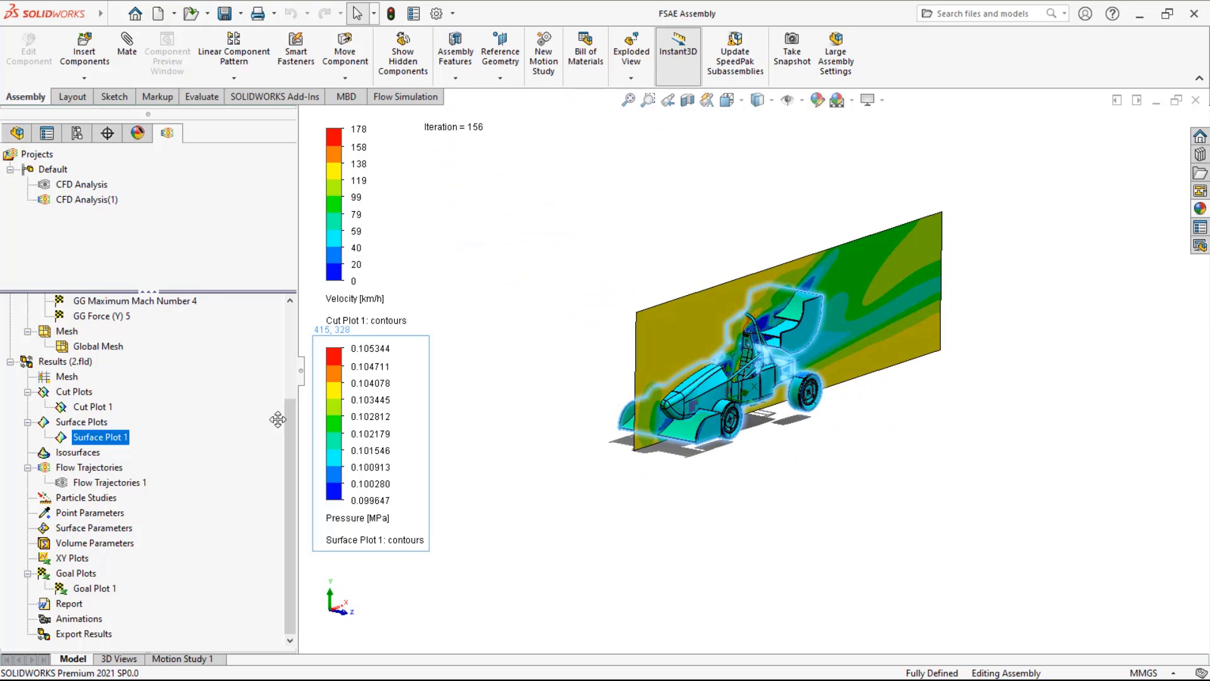
left_click(99, 483)
right_click(99, 483)
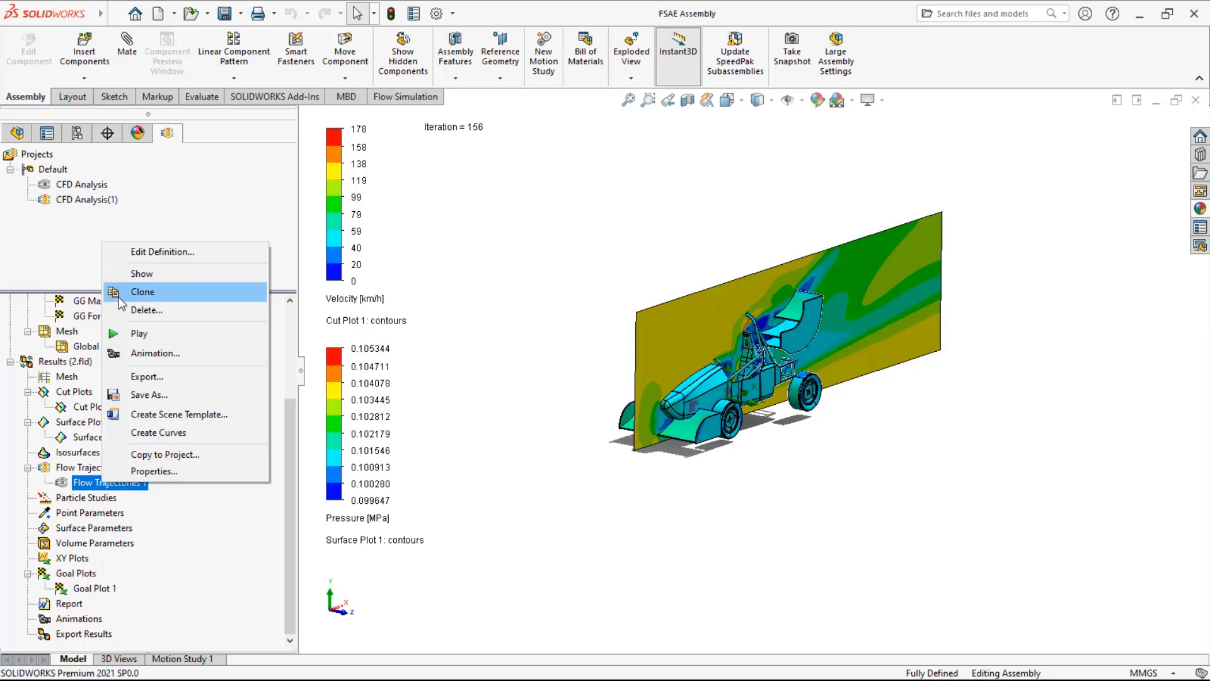
left_click(147, 275)
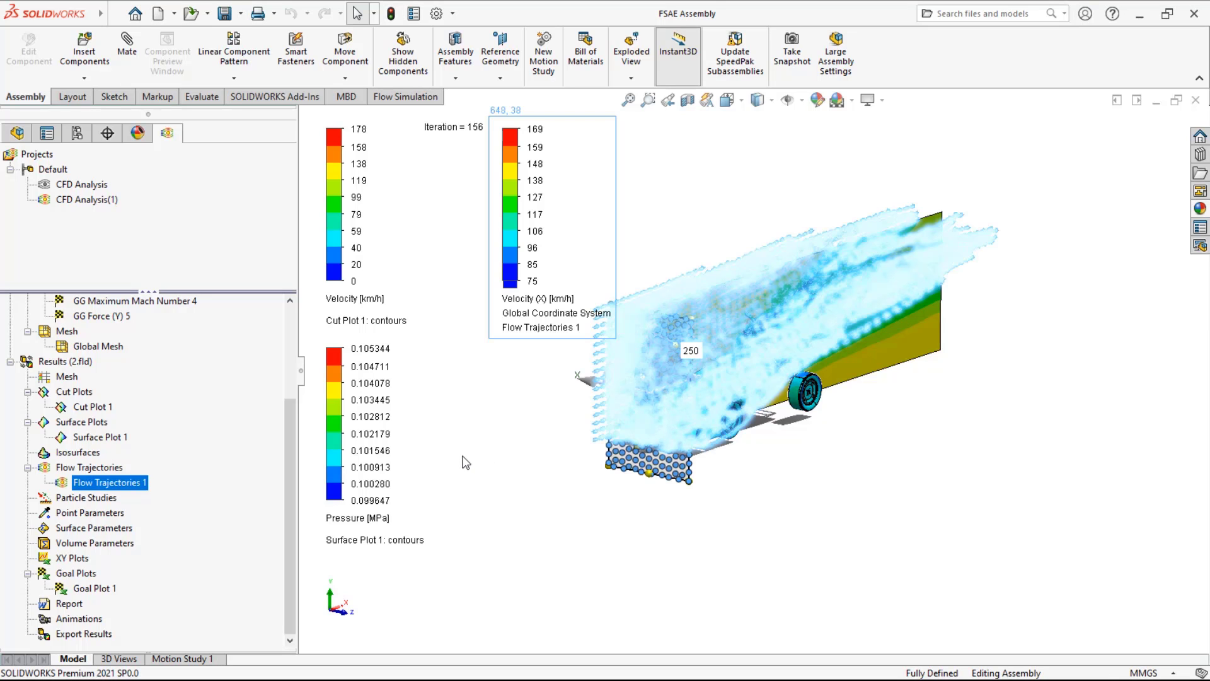
scroll(467, 458, "up", 3)
scroll(680, 291, "down", 3)
middle_click_drag(561, 382, 505, 438)
- Play the Flow Trajectories 1 animation and examine the airflow over the wings from several angles
right_click(118, 483)
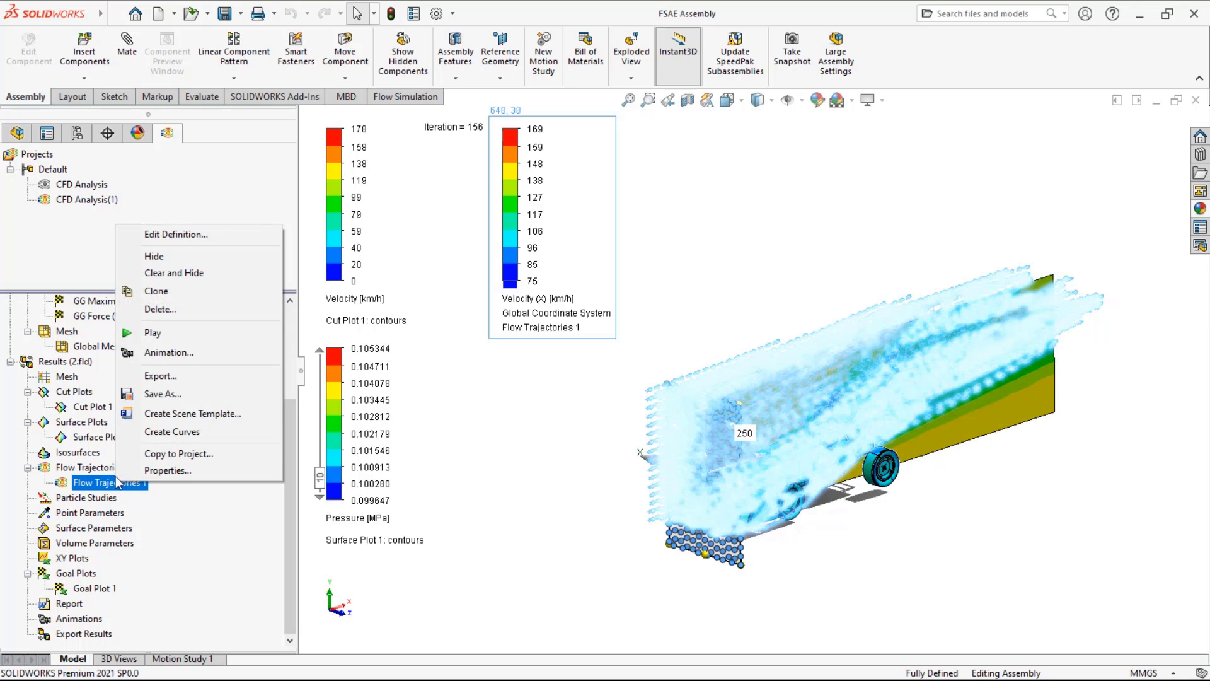
left_click(135, 334)
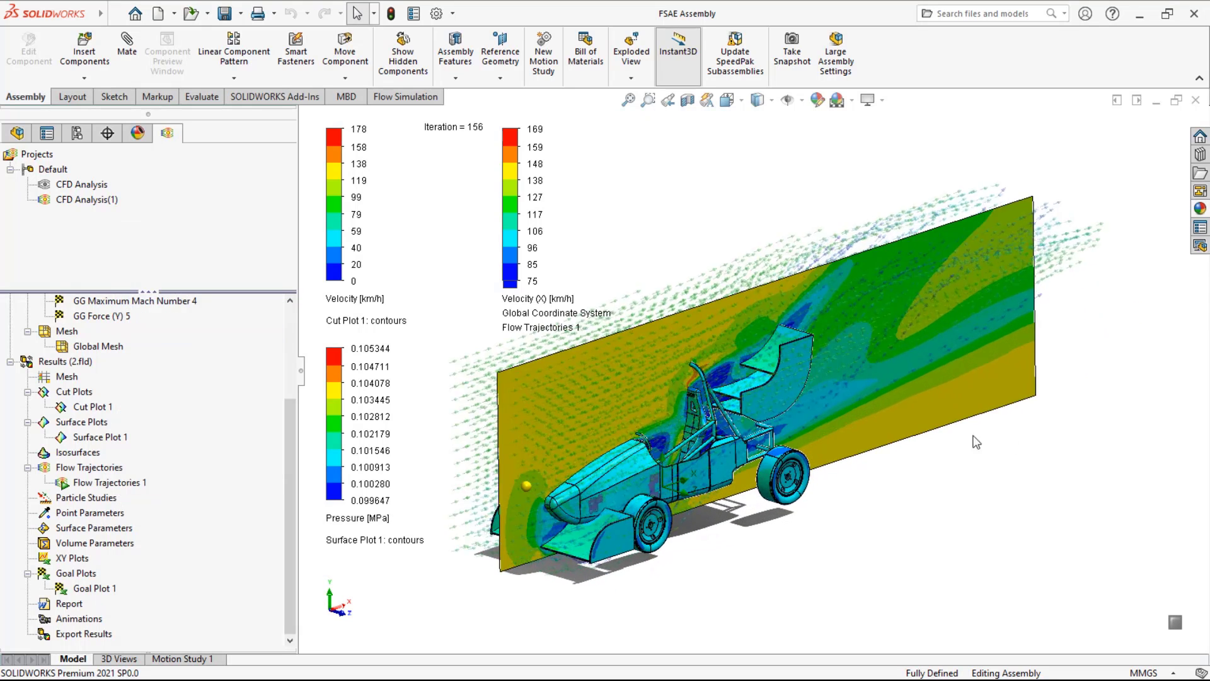
scroll(853, 474, "up", 2)
middle_click_drag(853, 474, 845, 413)
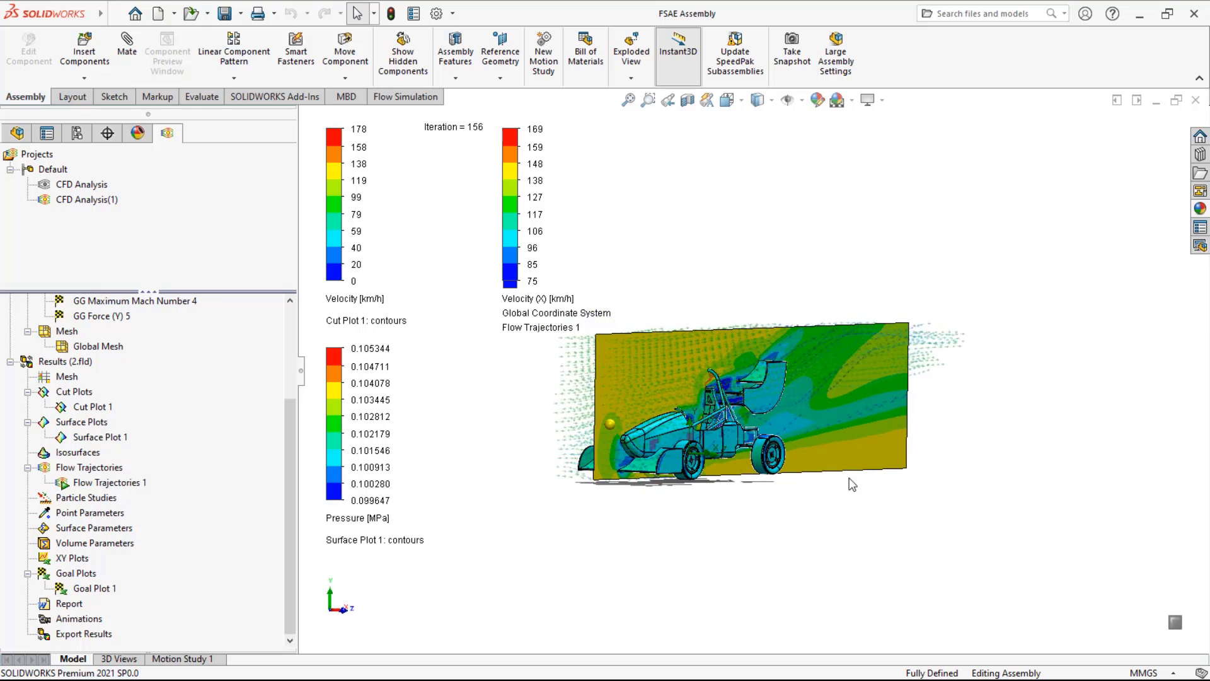
middle_click_drag(845, 487, 860, 492)
scroll(468, 352, "down", 1)
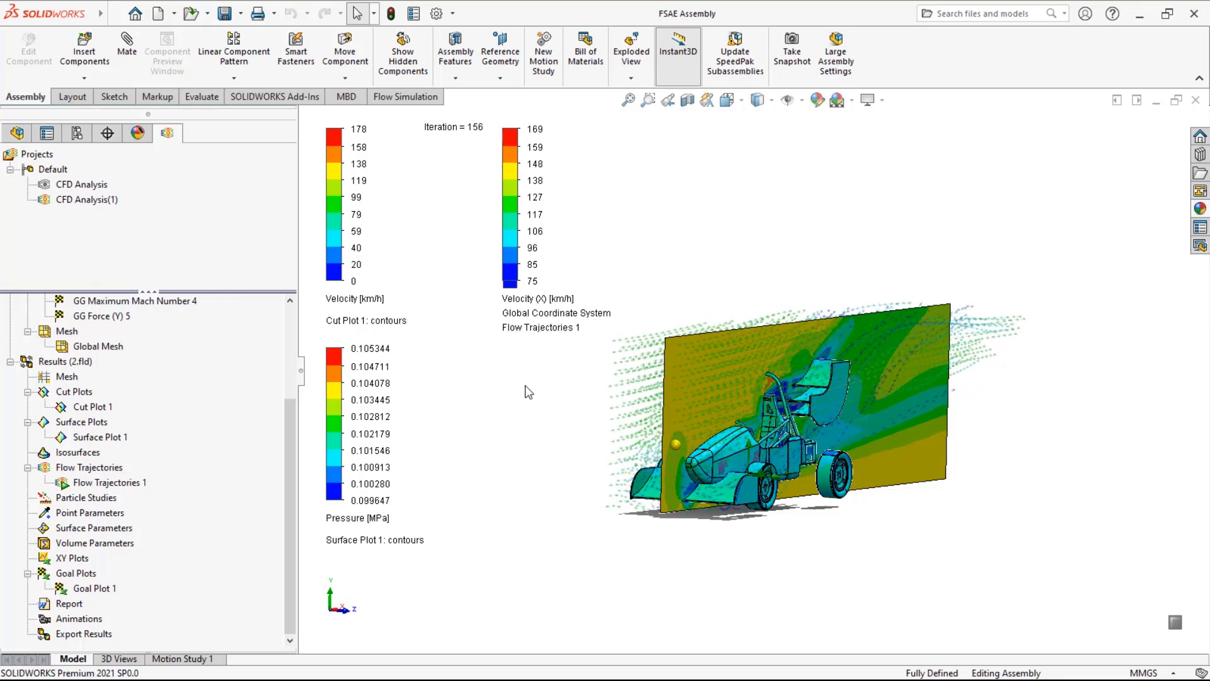
middle_click_drag(524, 385, 527, 395)
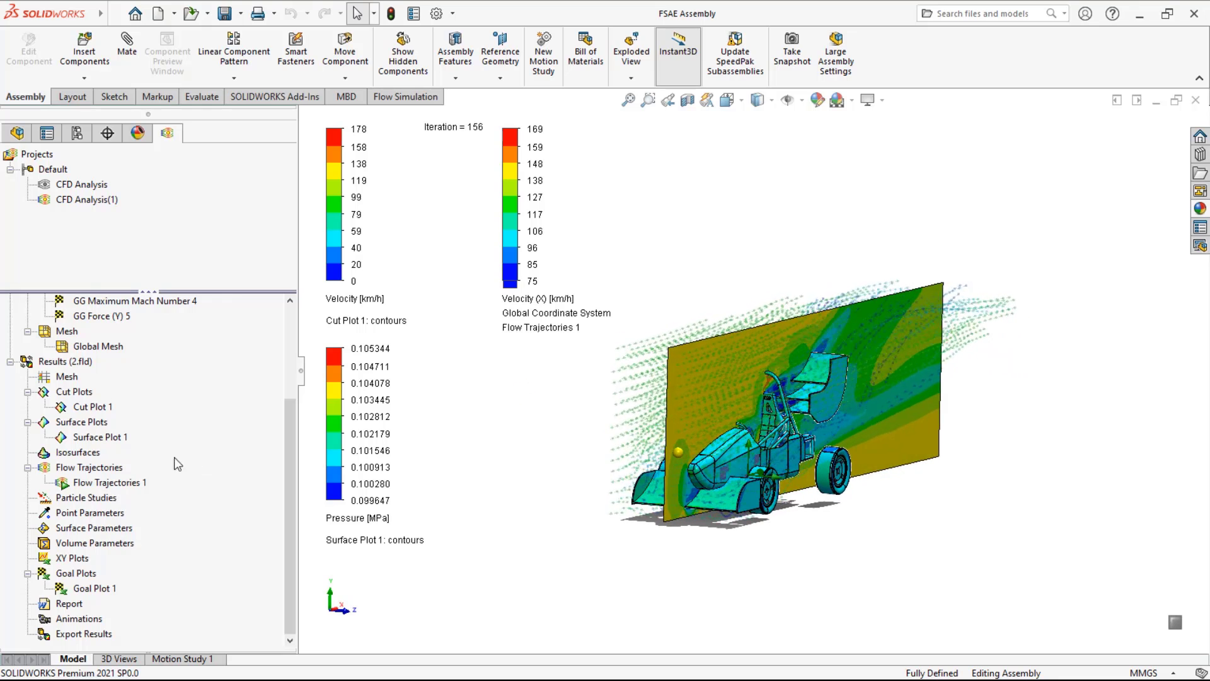
- Hide Surface Plot 1 and Cut Plot 1, and move the velocity legend of Flow Trajectories 1 away from the car
right_click(99, 438)
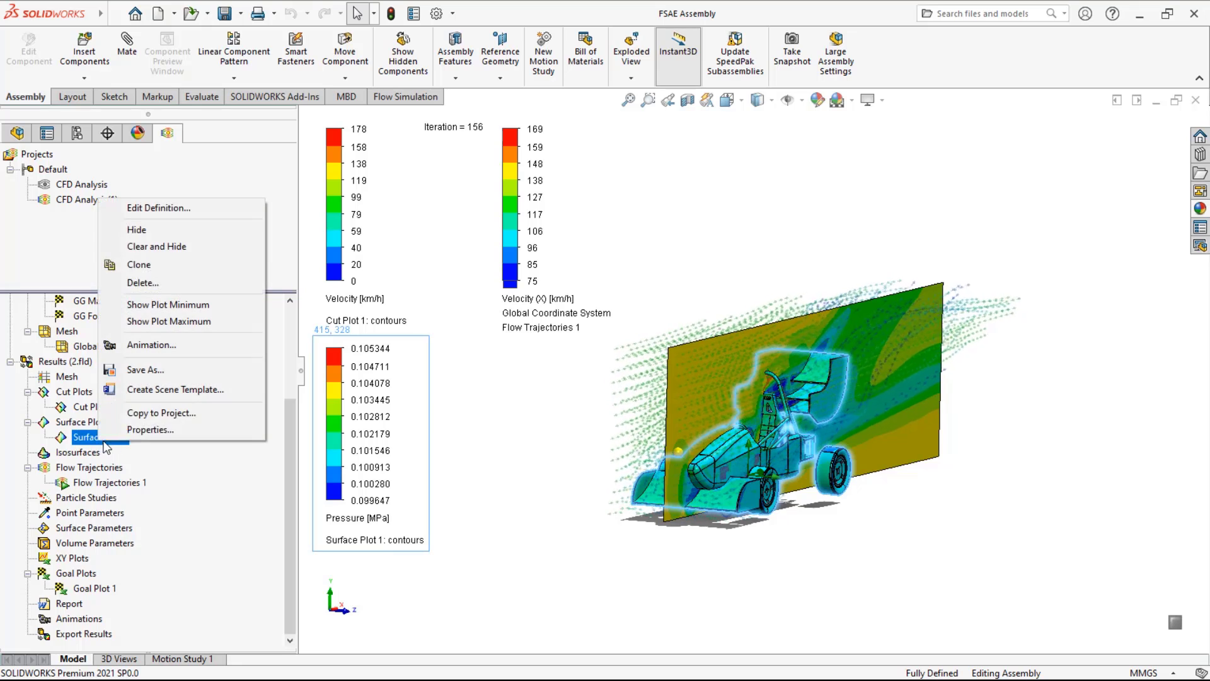
left_click(143, 244)
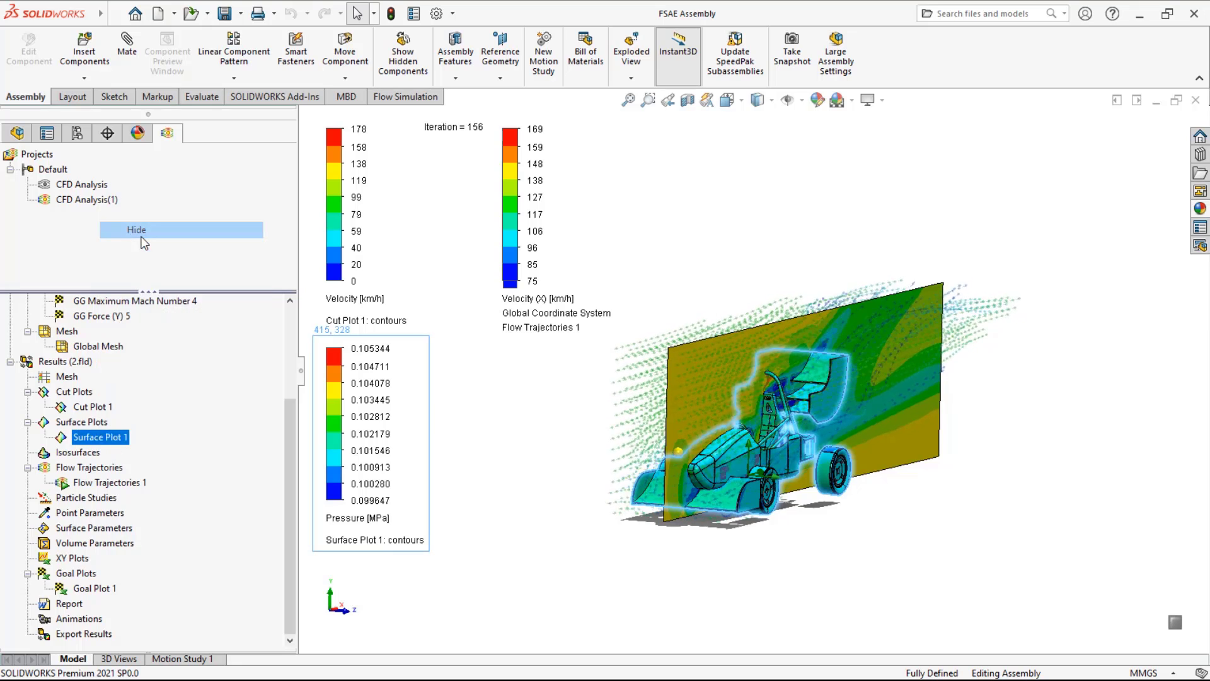
right_click(88, 408)
left_click(169, 159)
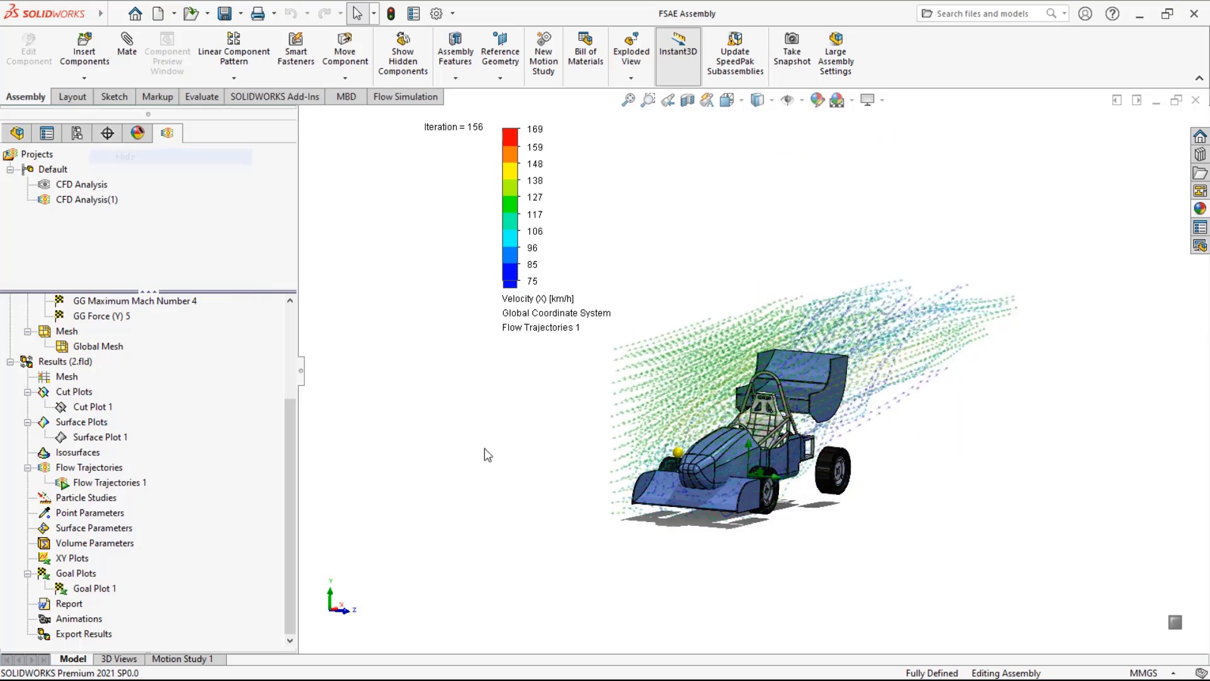
left_click_drag(503, 214, 344, 231)
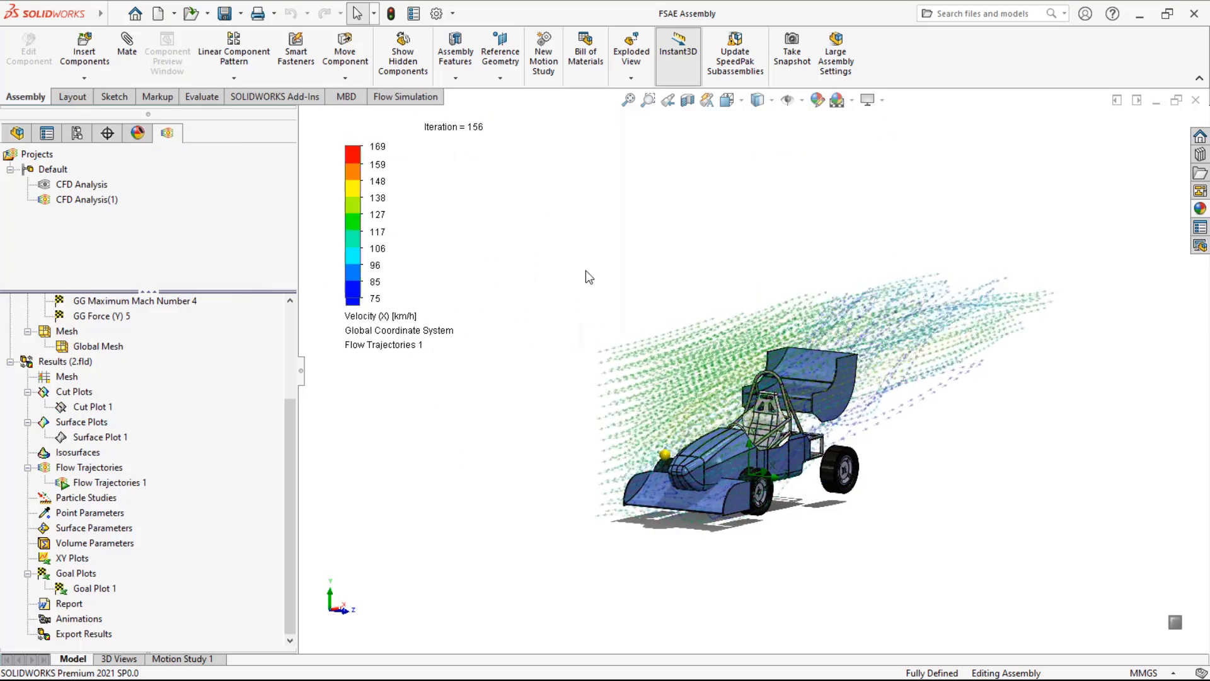
- Examine the animated flow trajectories around the front and rear wings from the front and the side
scroll(1021, 550, "down", 3)
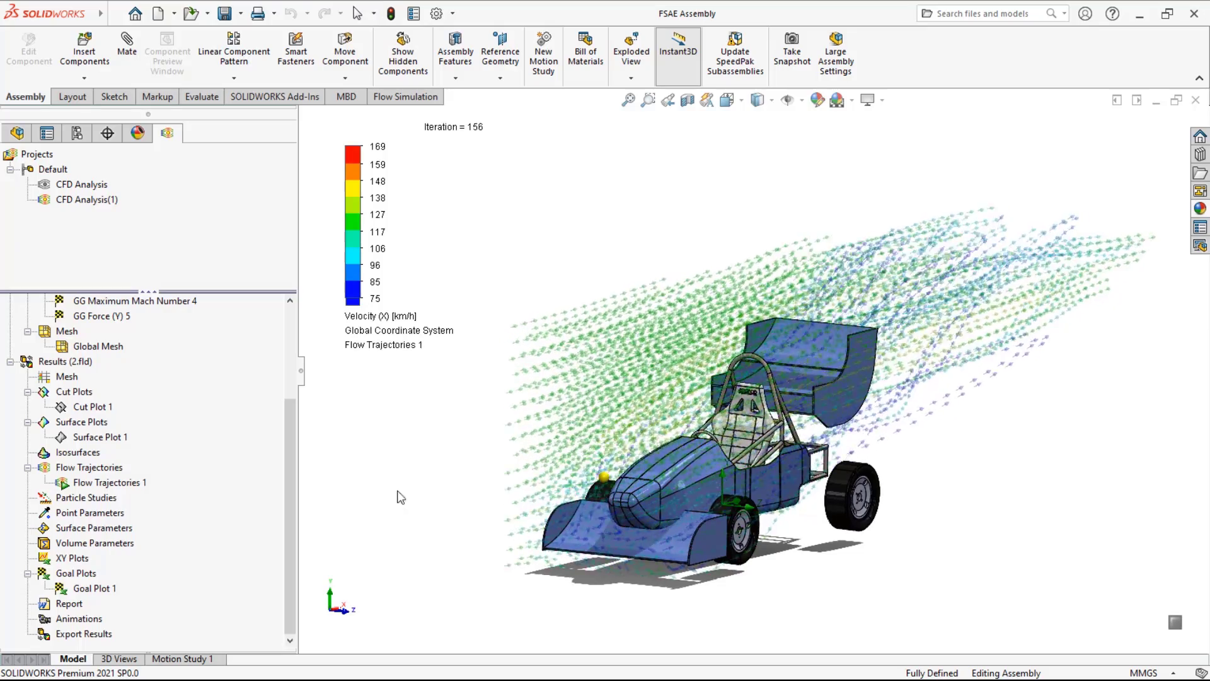
middle_click_drag(401, 498, 542, 561)
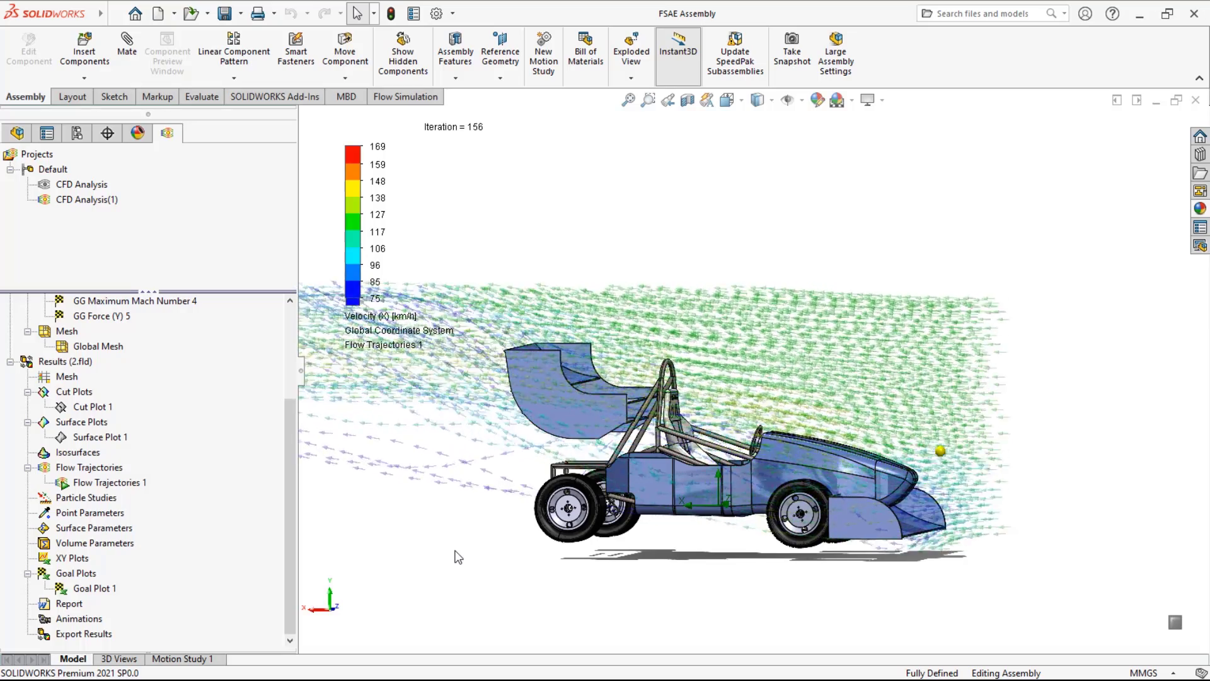
scroll(456, 554, "up", 3)
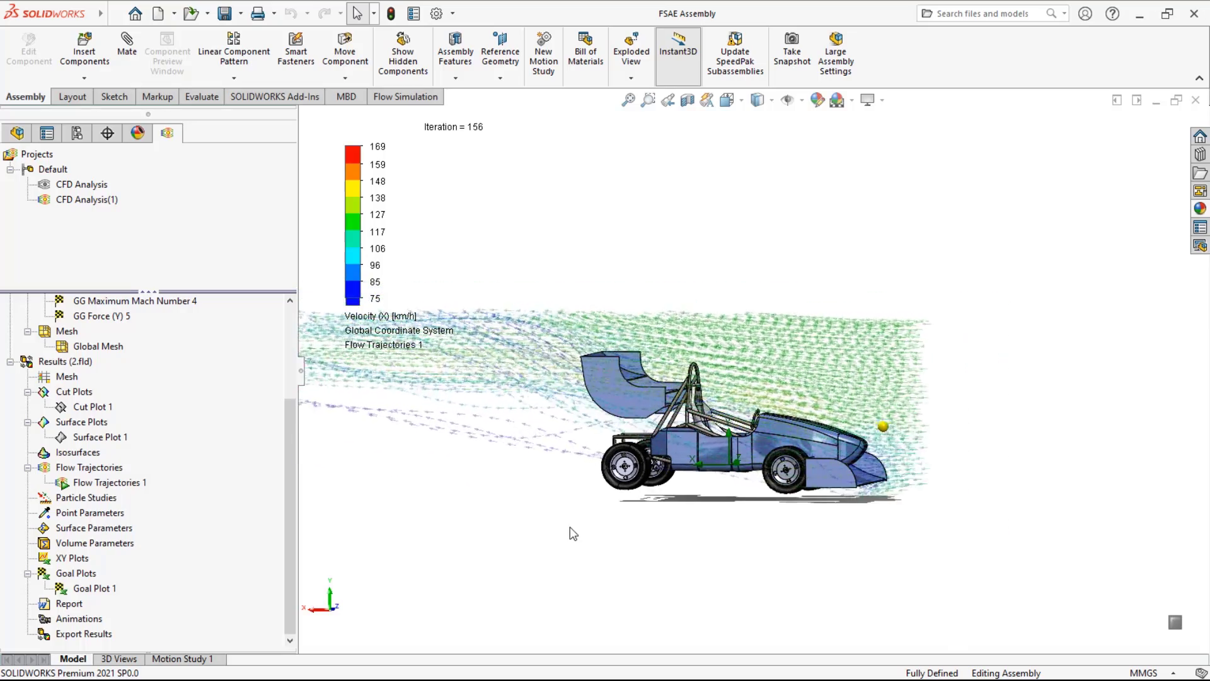
middle_click_drag(570, 533, 826, 596)
scroll(849, 207, "down", 2)
scroll(1041, 604, "down", 1)
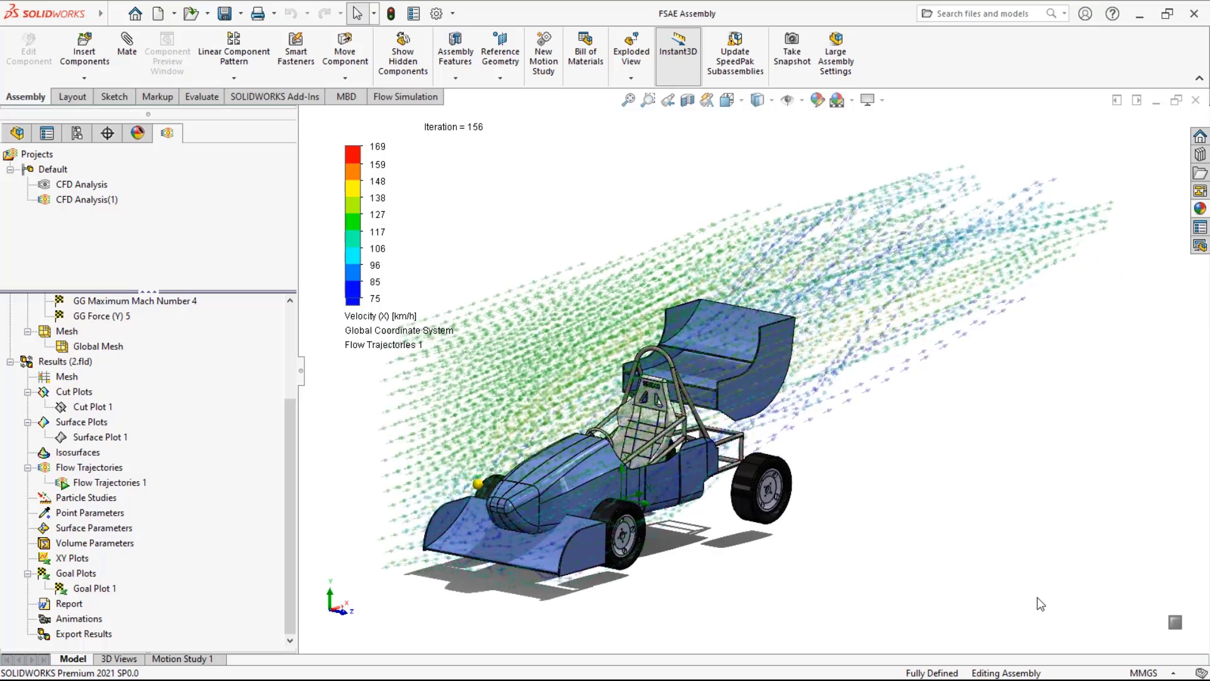
scroll(1041, 604, "up", 1)
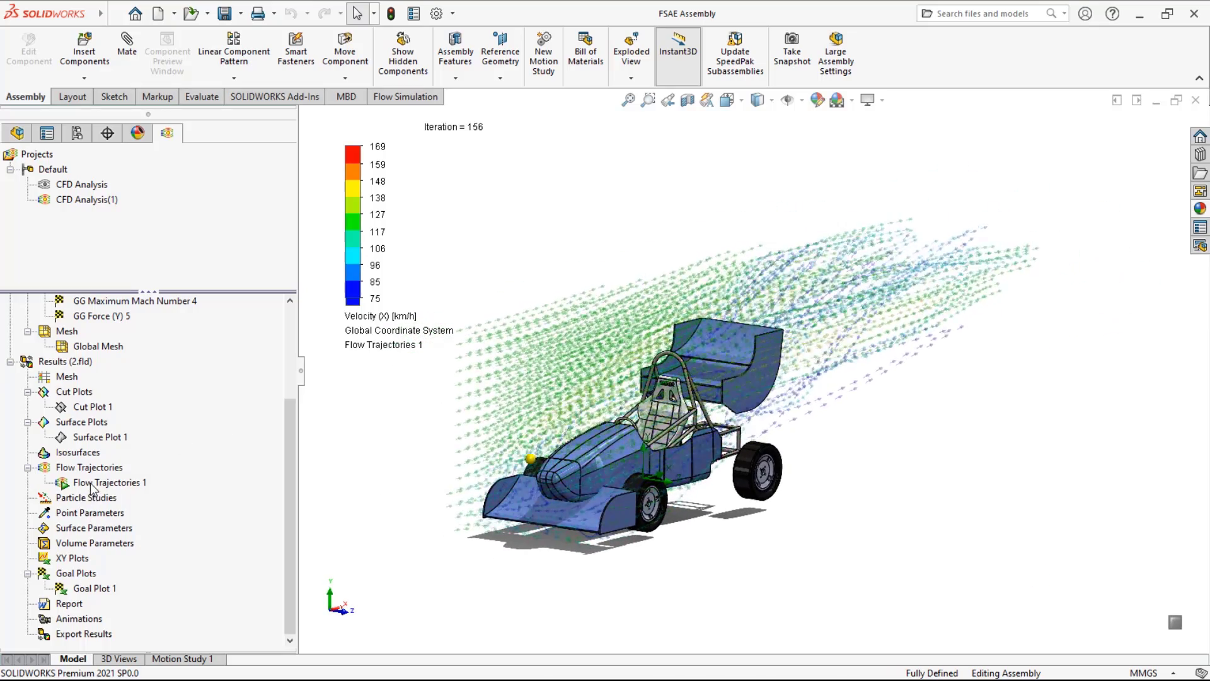
- Stop the Flow Trajectories 1 animation and hide the trajectories
right_click(91, 486)
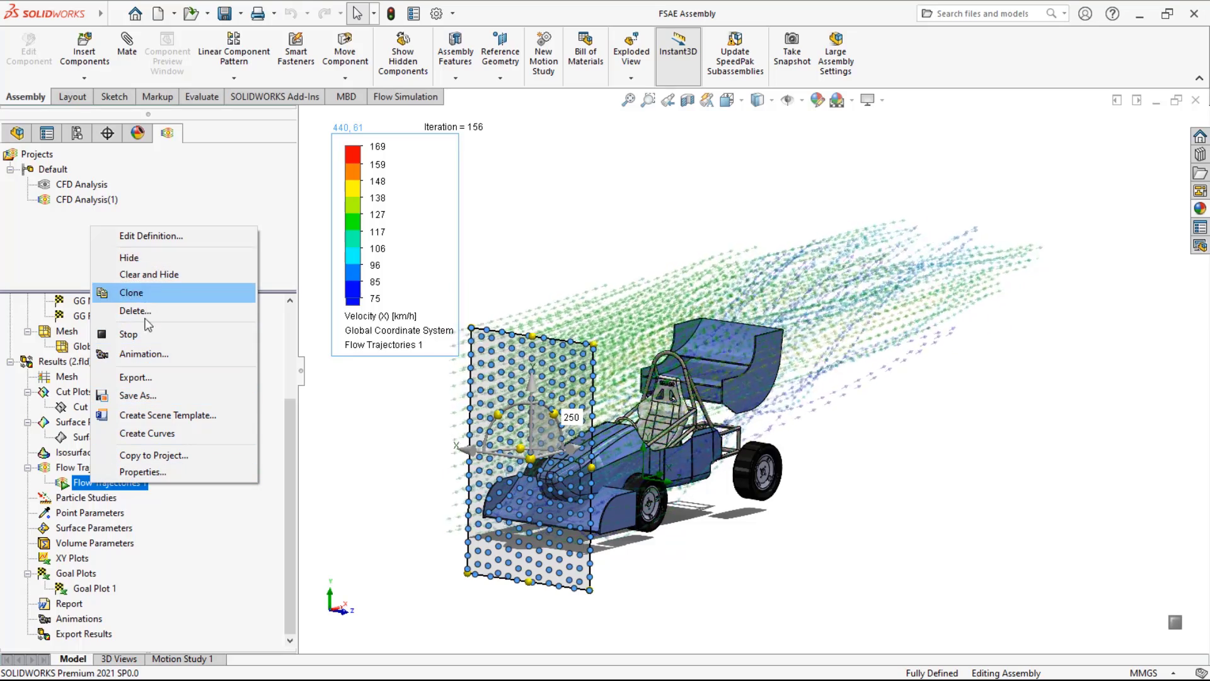
left_click(129, 334)
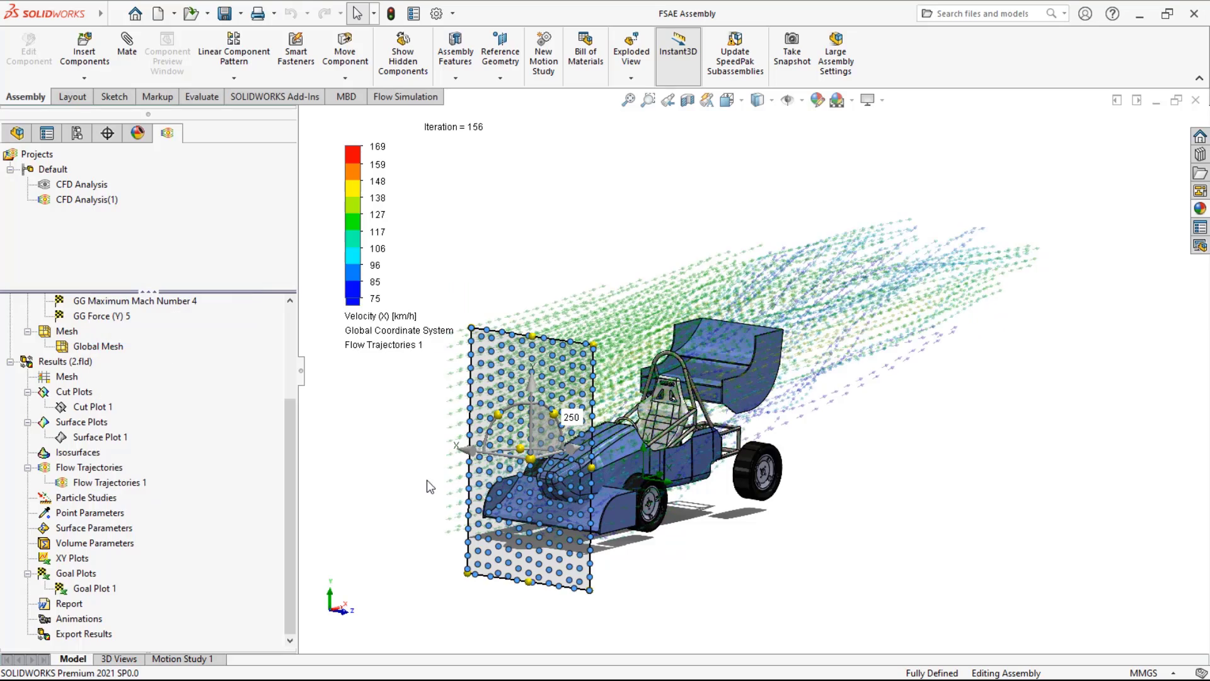
right_click(105, 483)
left_click(146, 274)
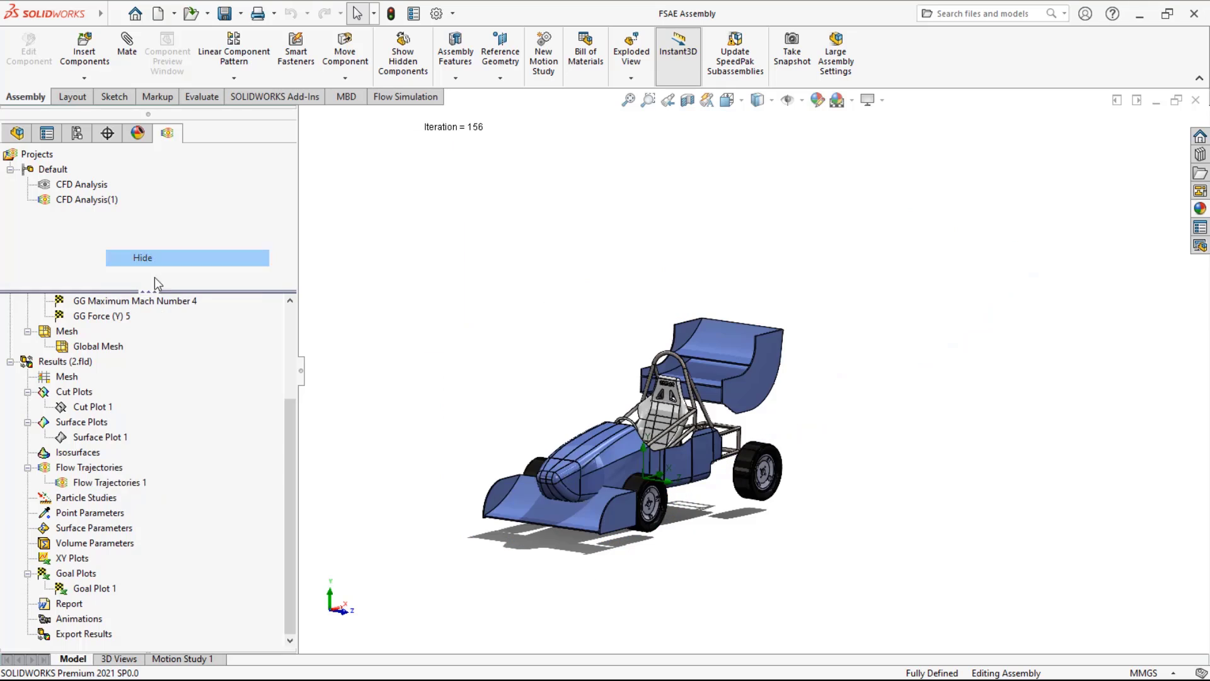
- Show the Goal Plot 1 results for average velocity (X), maximum velocity (X) and force (Y)
right_click(81, 589)
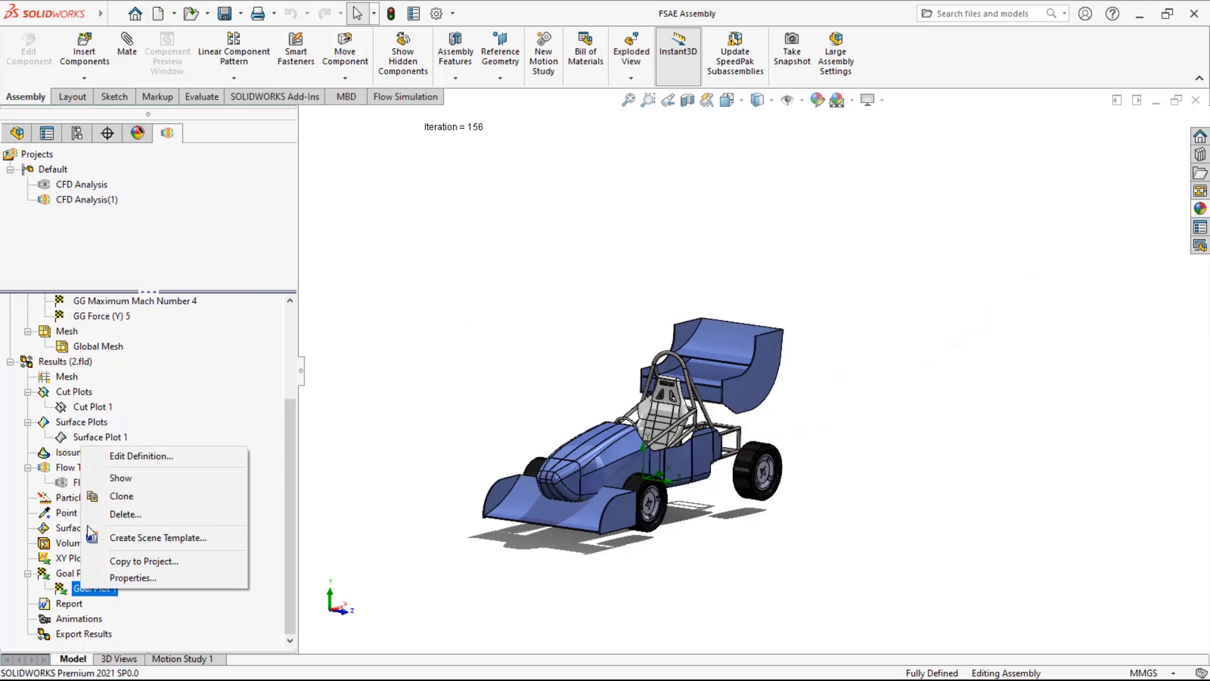
left_click(116, 456)
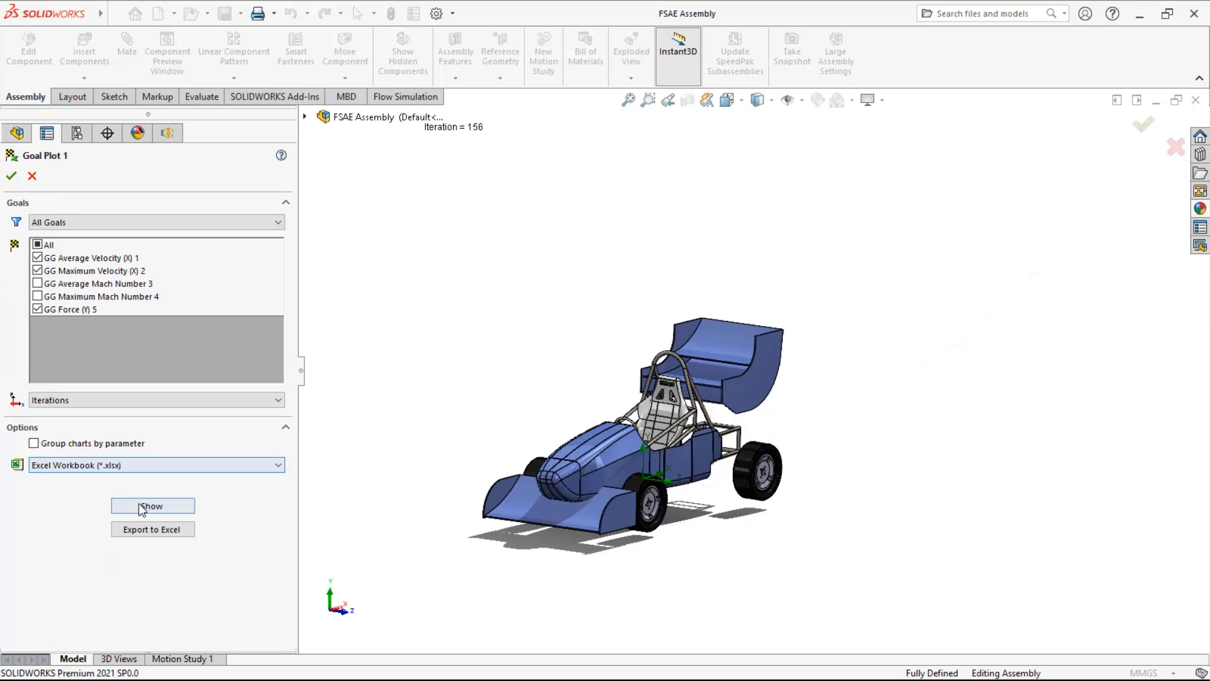
left_click(143, 509)
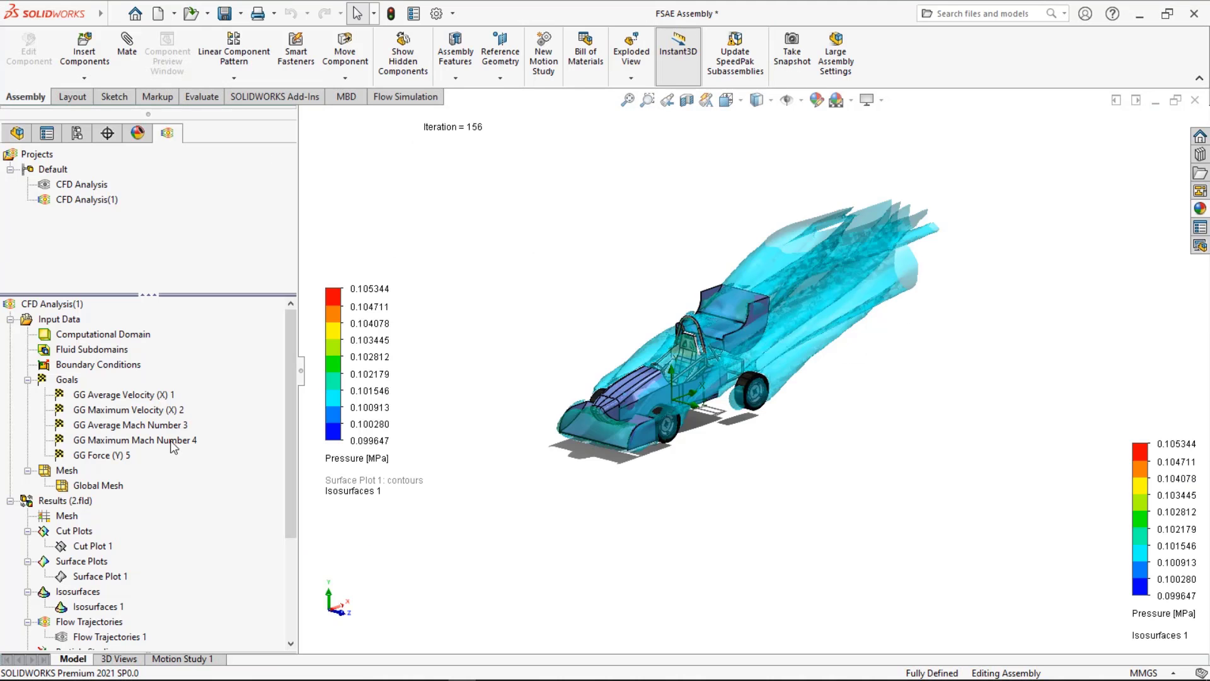
- Play the Flow Trajectories 1 animation together with the Isosurfaces 1 plot around the car
scroll(112, 509, "down", 4)
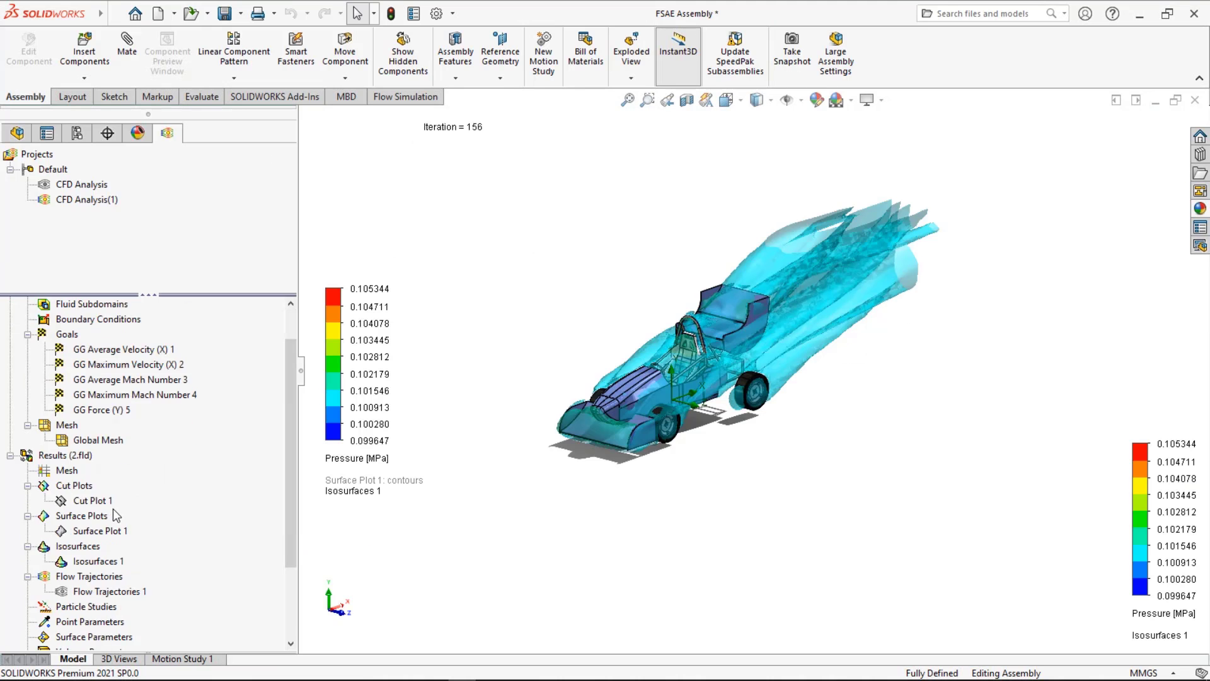
right_click(88, 489)
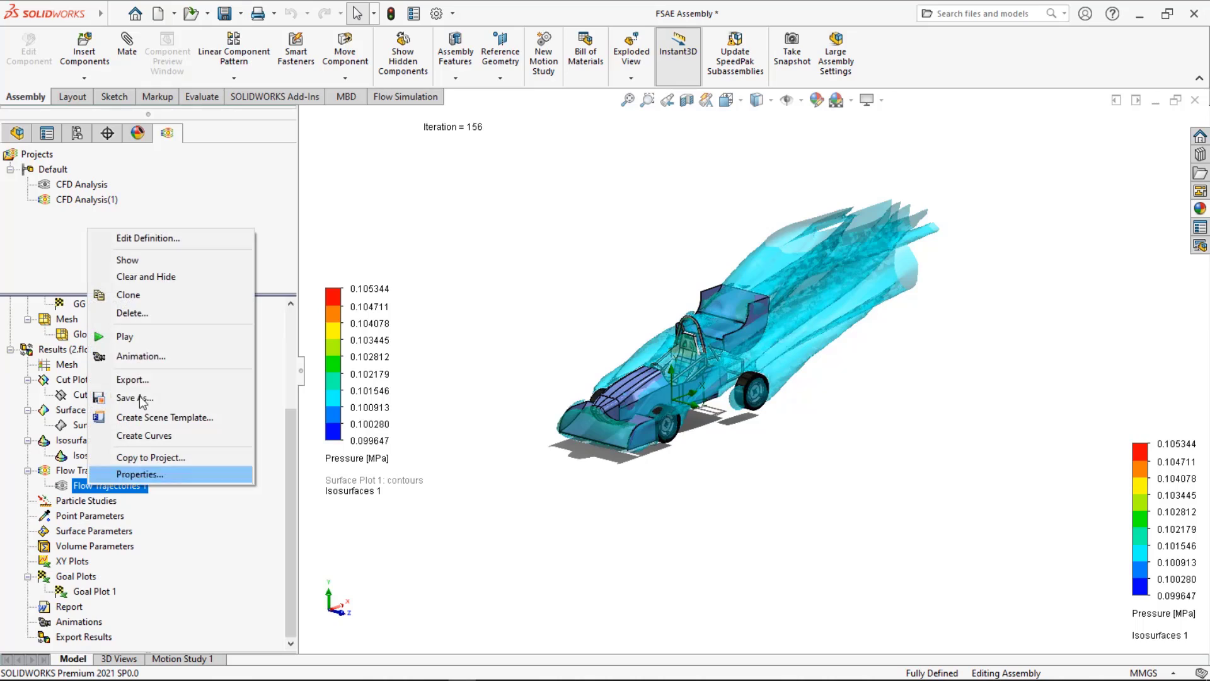
left_click(149, 342)
scroll(664, 233, "down", 3)
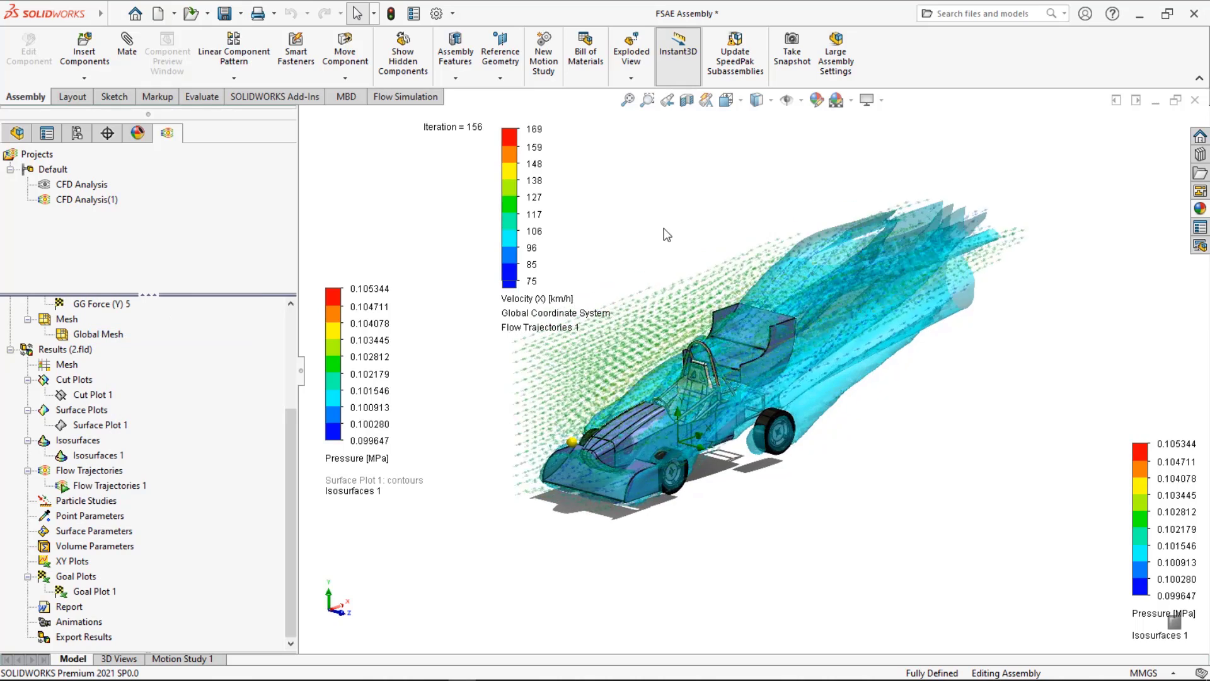
- Separate the overlapping velocity and pressure legends, placing the velocity scale above the pressure scale
left_click_drag(505, 199, 324, 199)
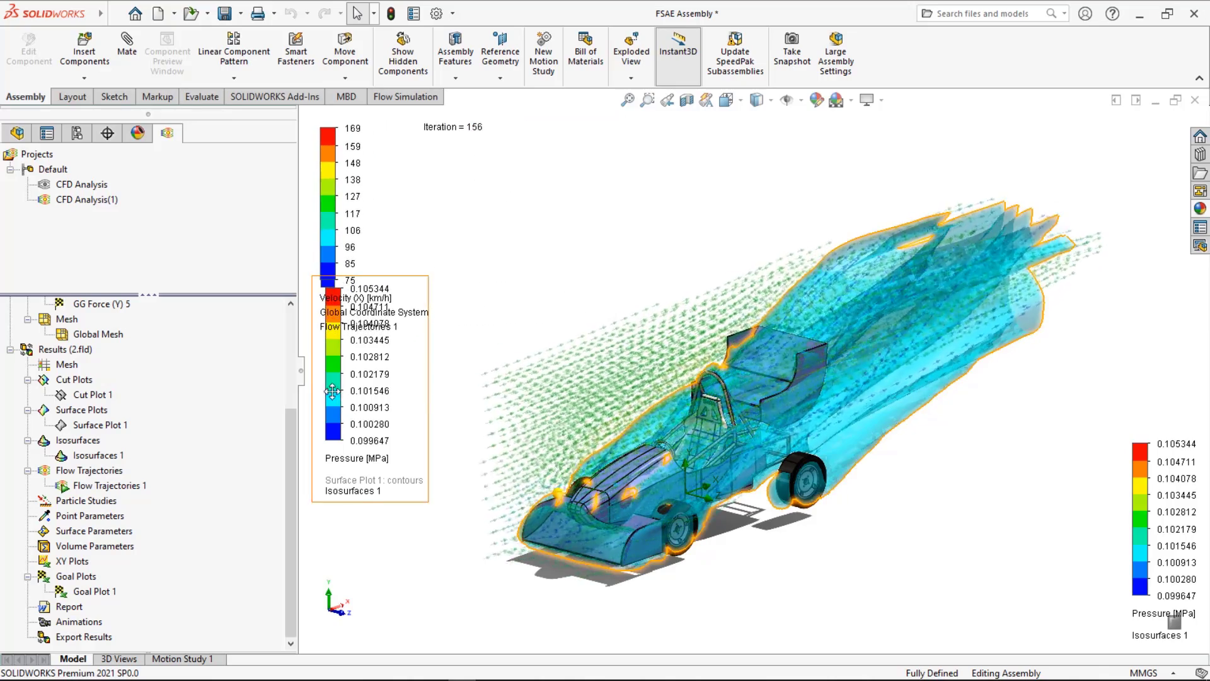
left_click_drag(331, 404, 331, 555)
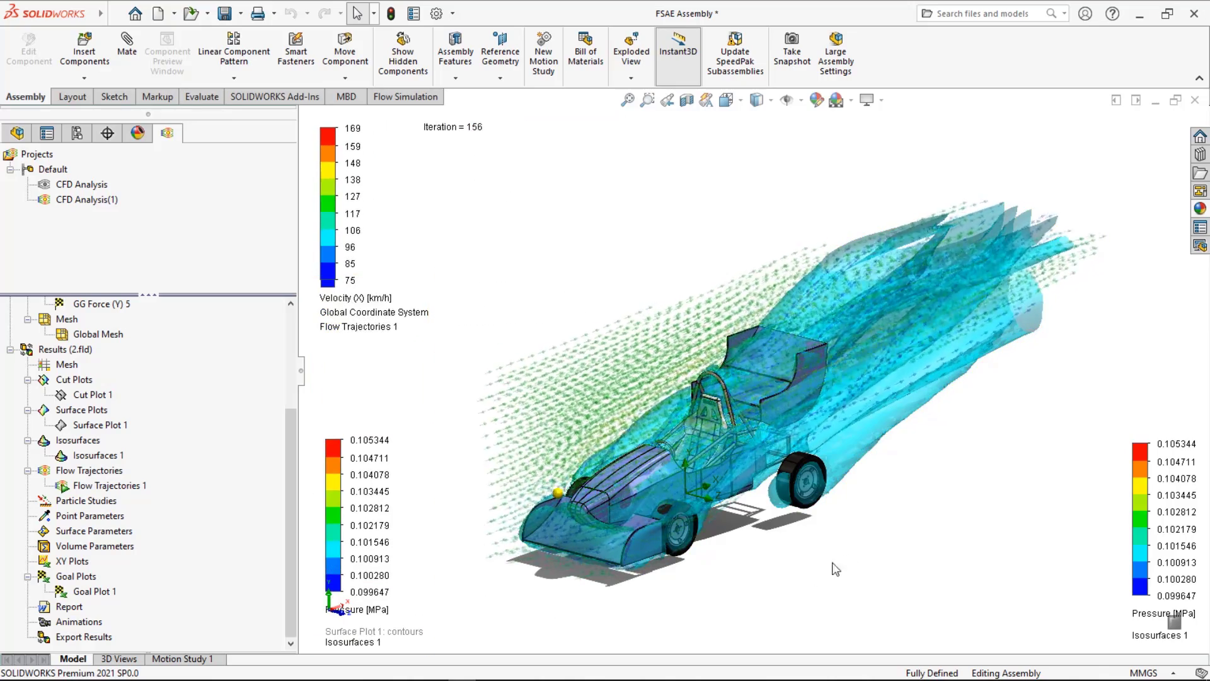
scroll(948, 448, "down", 1)
scroll(948, 448, "up", 1)
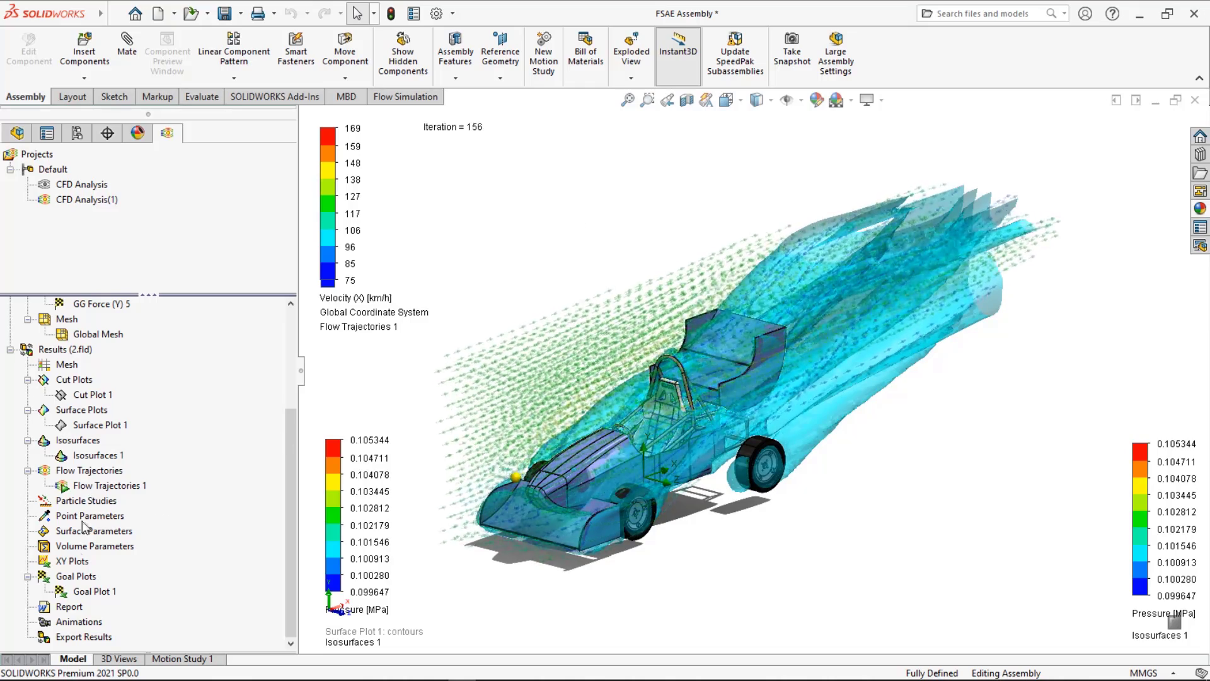
- Hide Isosurfaces 1 and show the Surface Plot 1 pressure contours on the car with the moving trajectories
right_click(87, 454)
left_click(126, 500)
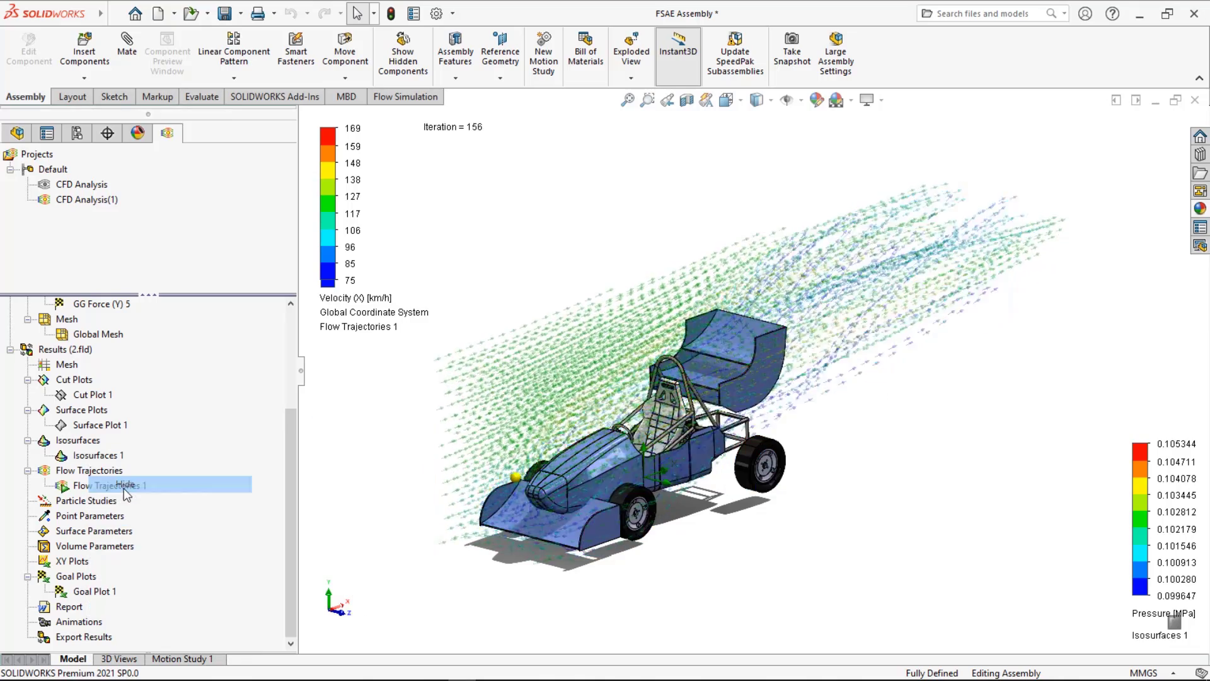
right_click(87, 428)
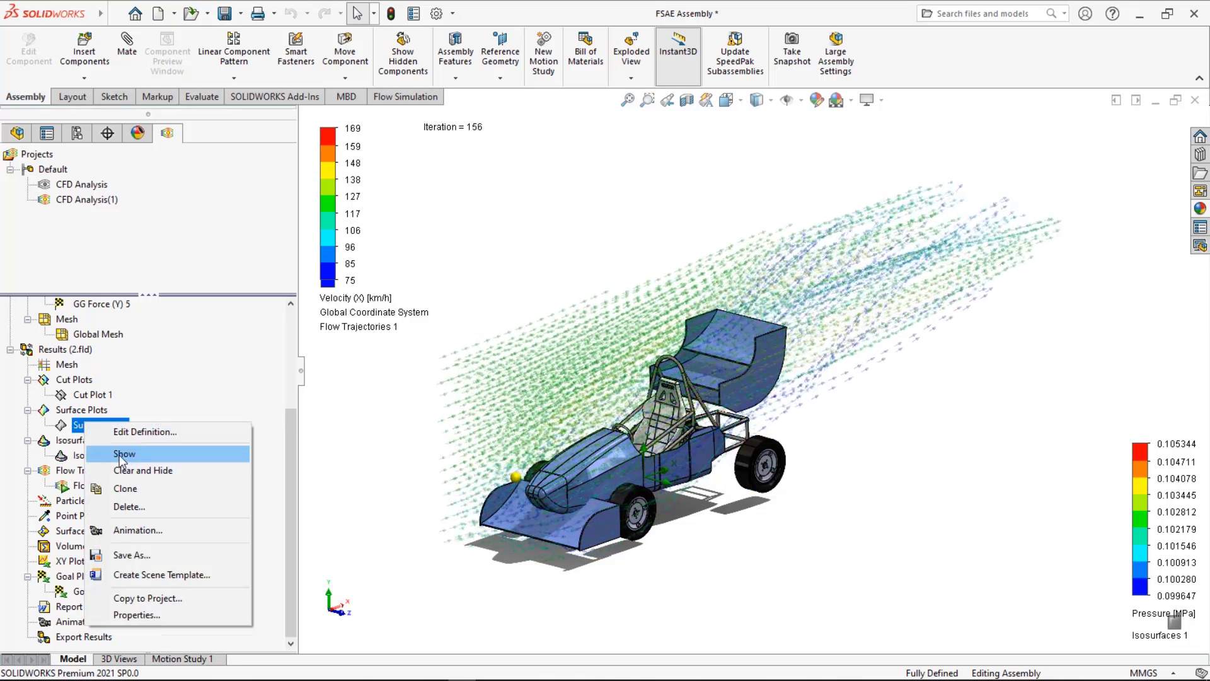
left_click(133, 452)
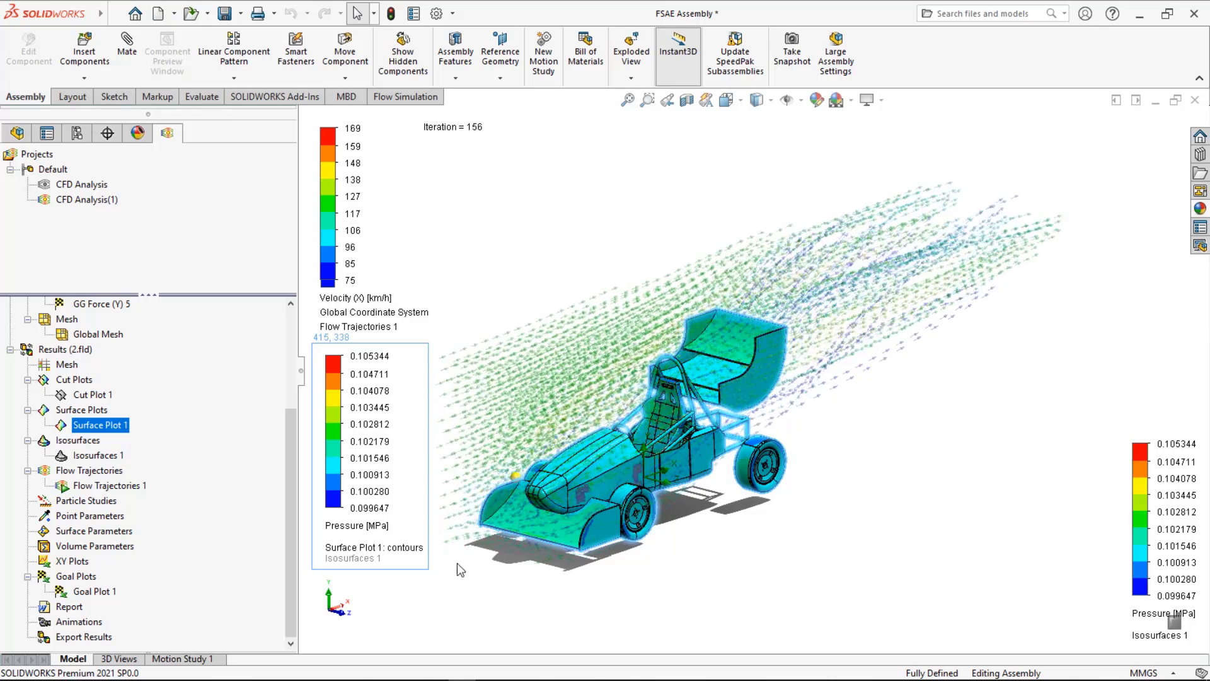
scroll(498, 585, "up", 1)
scroll(498, 585, "down", 1)
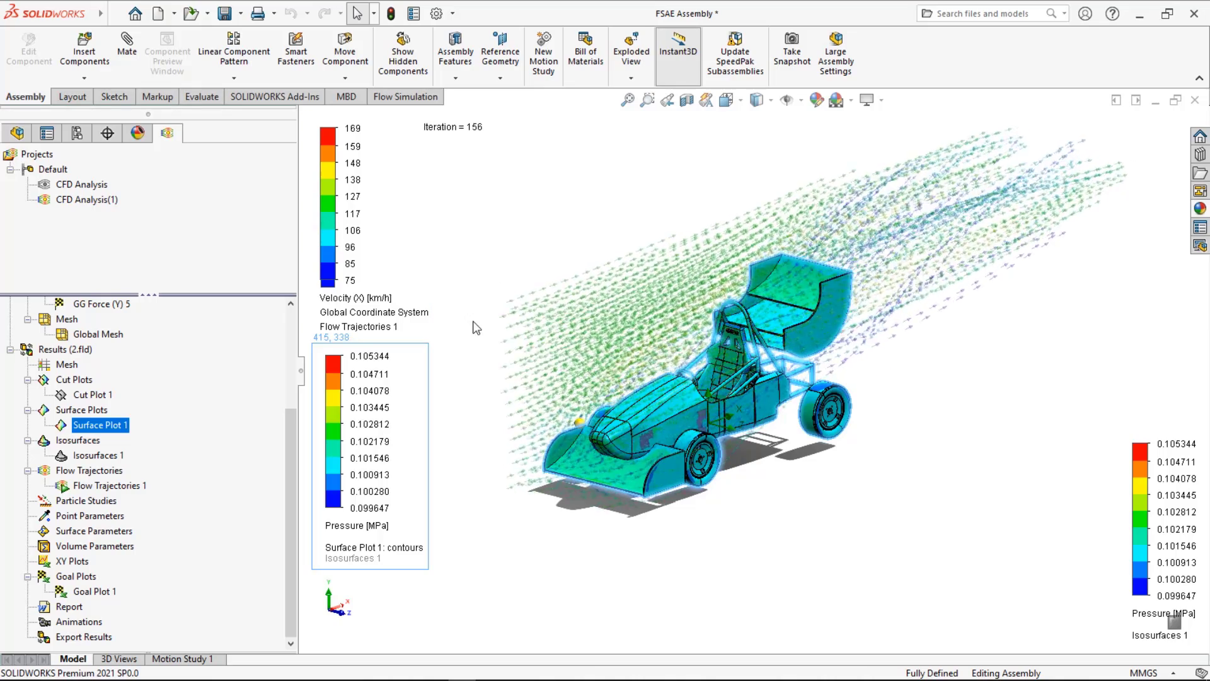
scroll(502, 460, "up", 3)
left_click(87, 395)
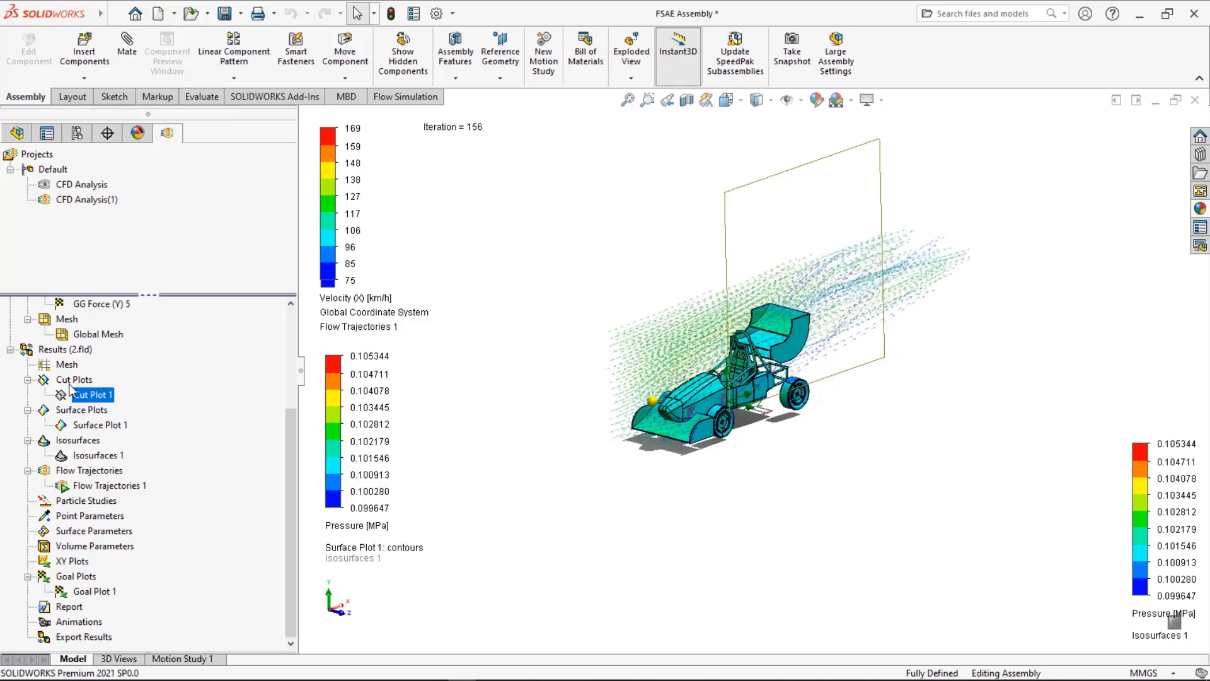
left_click(448, 392)
scroll(759, 299, "down", 3)
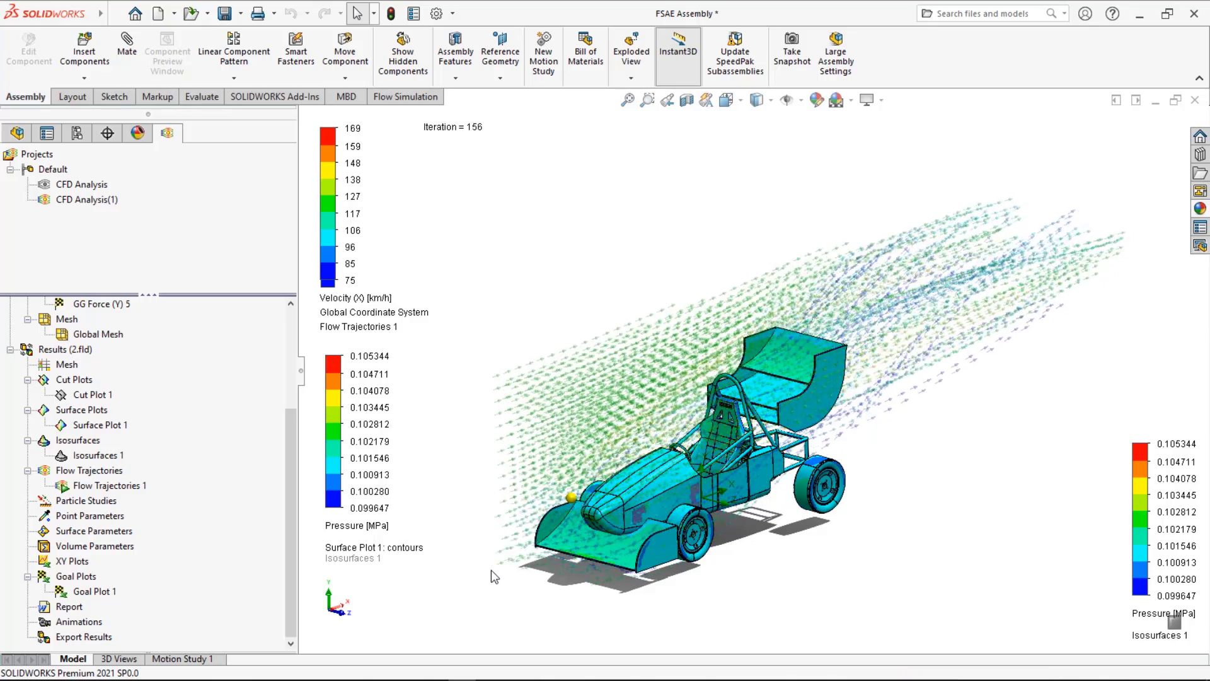
- Hide Surface Plot 1, leaving only the animated flow trajectories displayed around the car
right_click(89, 425)
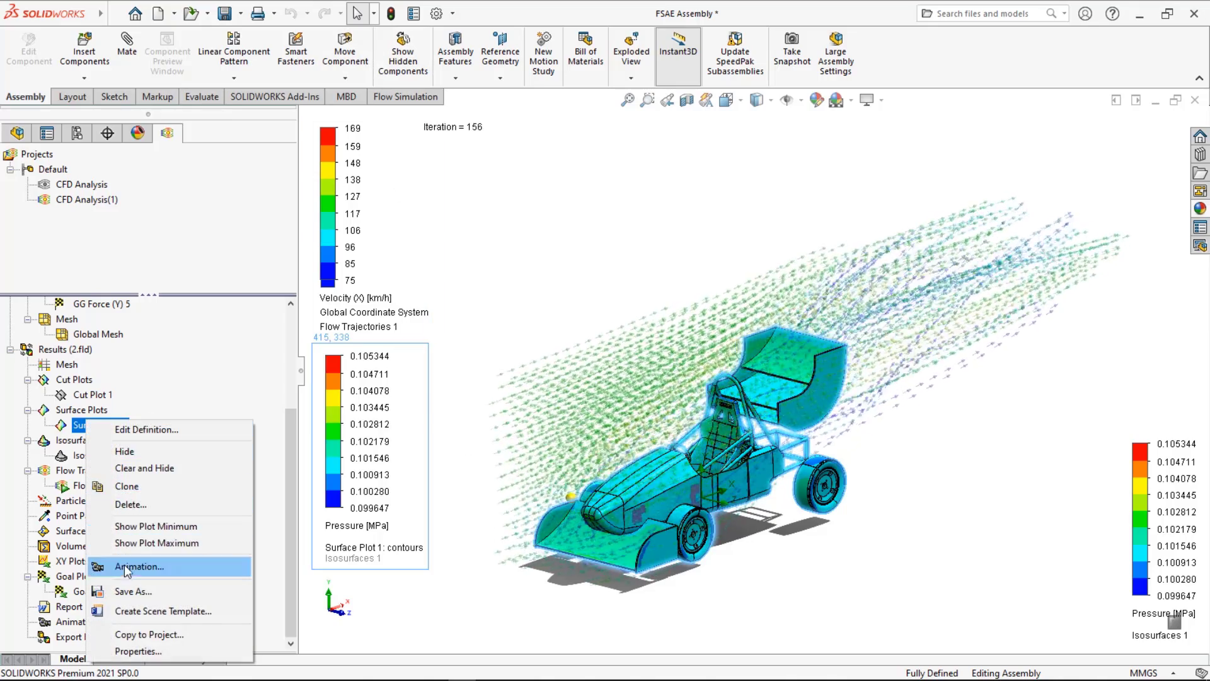
left_click(94, 425)
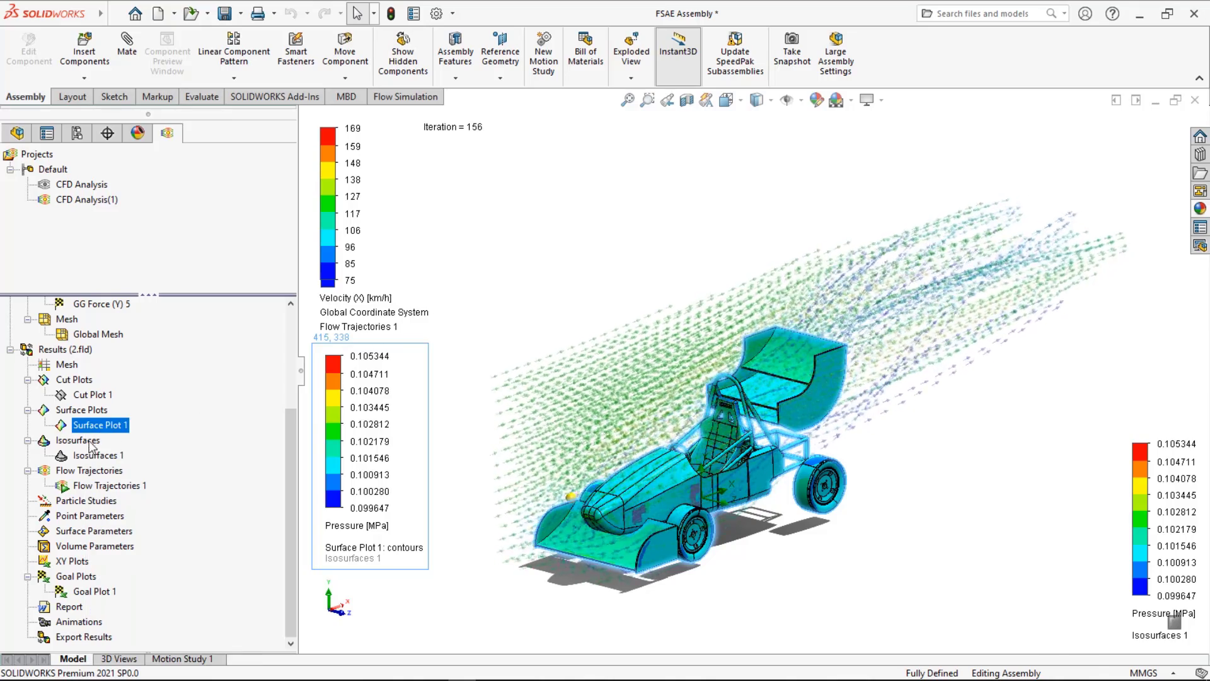
right_click(93, 425)
left_click(128, 455)
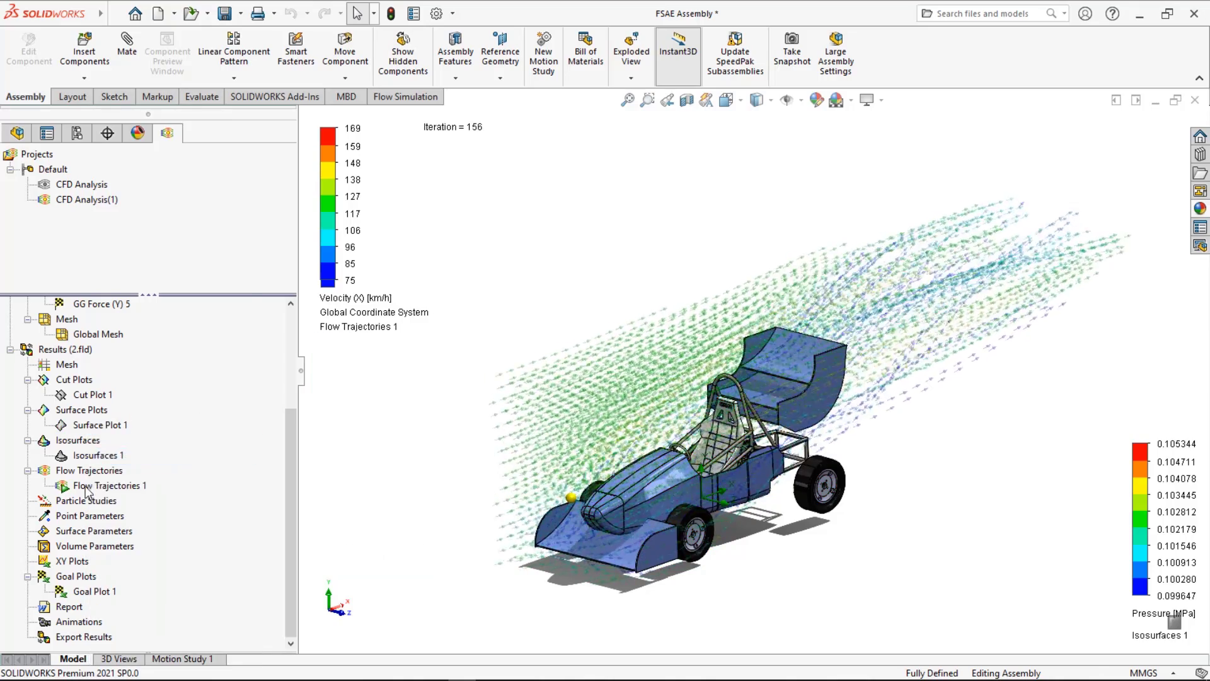
- Stop the Flow Trajectories 1 animation and save the assembly with the static trajectories displayed
right_click(95, 485)
left_click(135, 338)
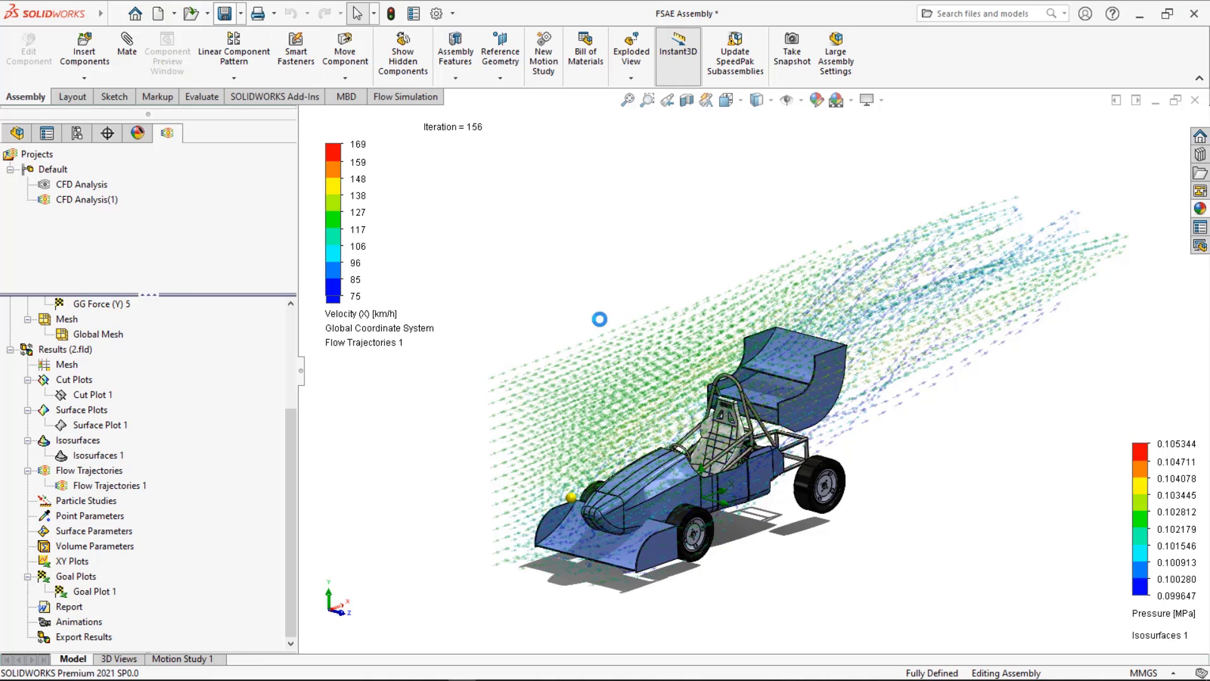
key("f")
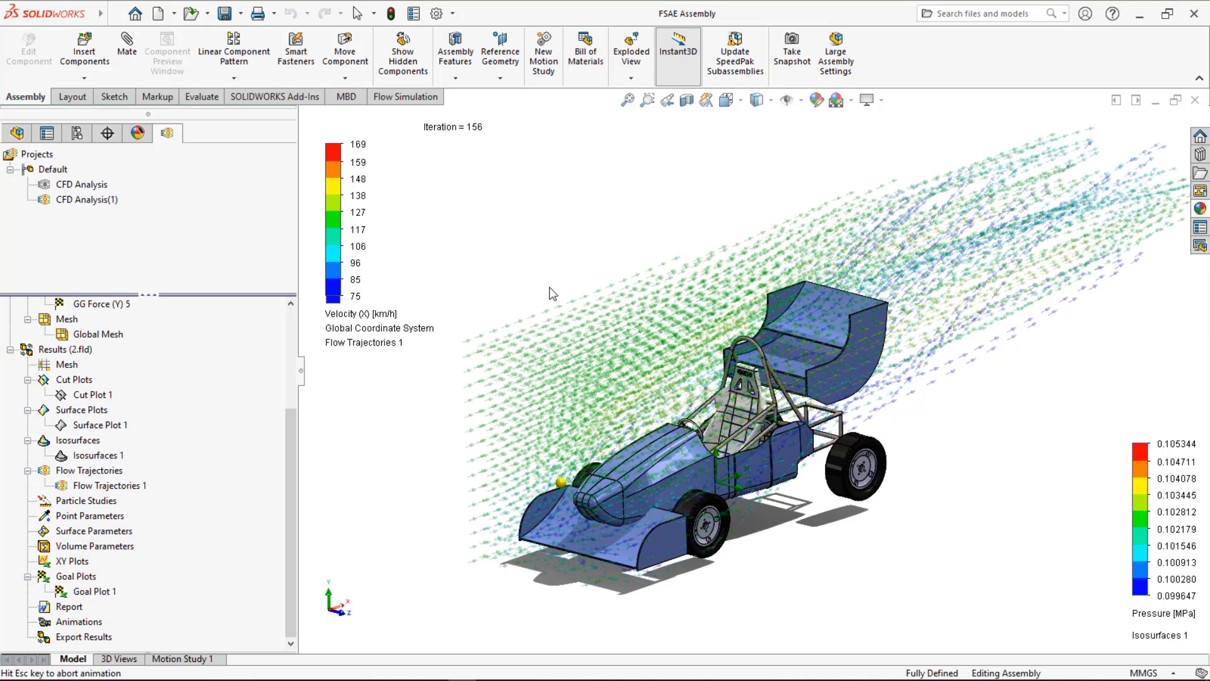
scroll(547, 383, "up", 5)
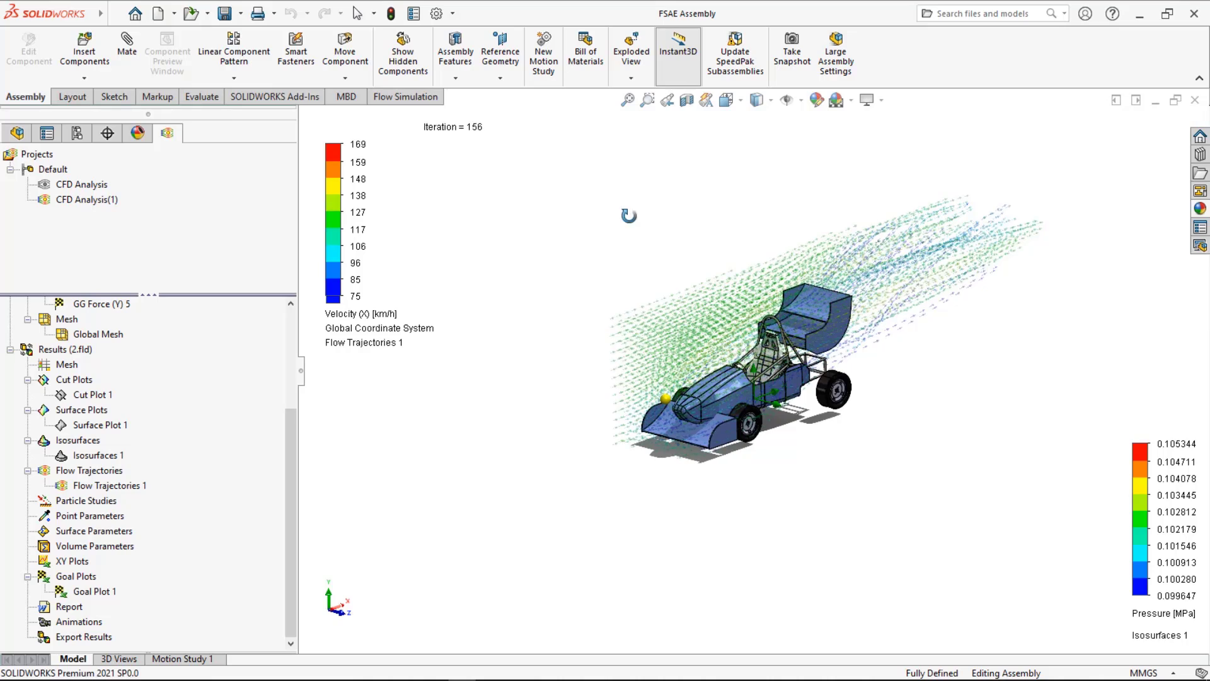
scroll(637, 283, "down", 3)
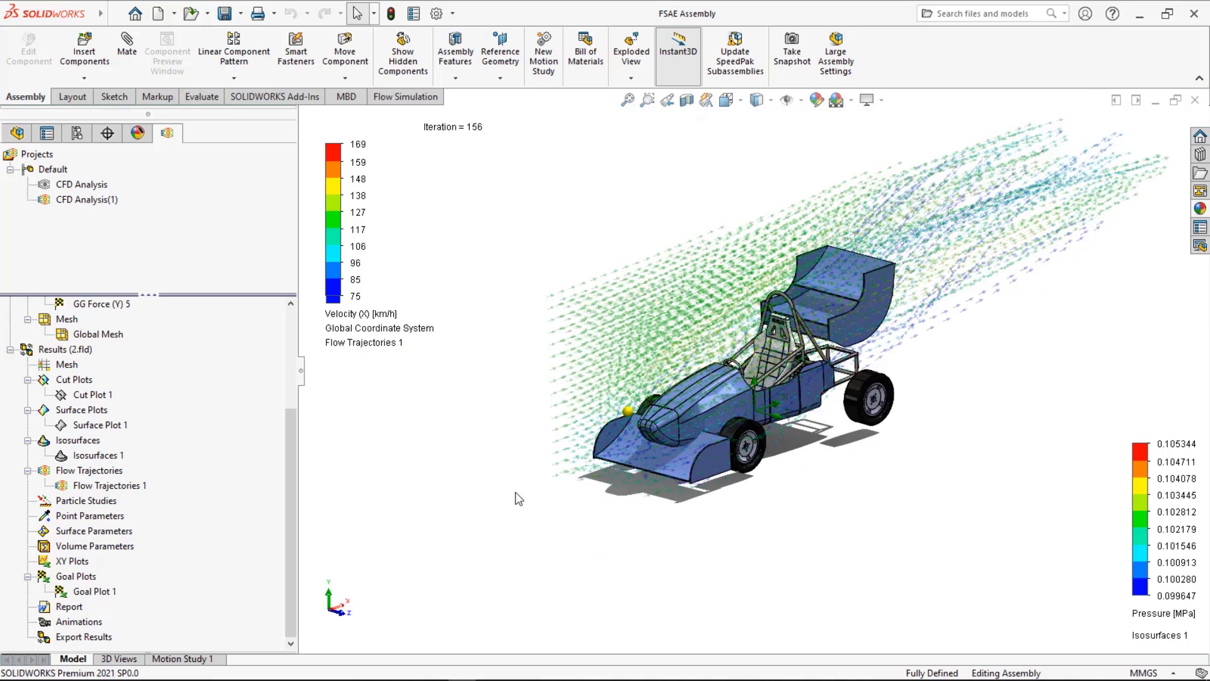
scroll(826, 320, "down", 2)
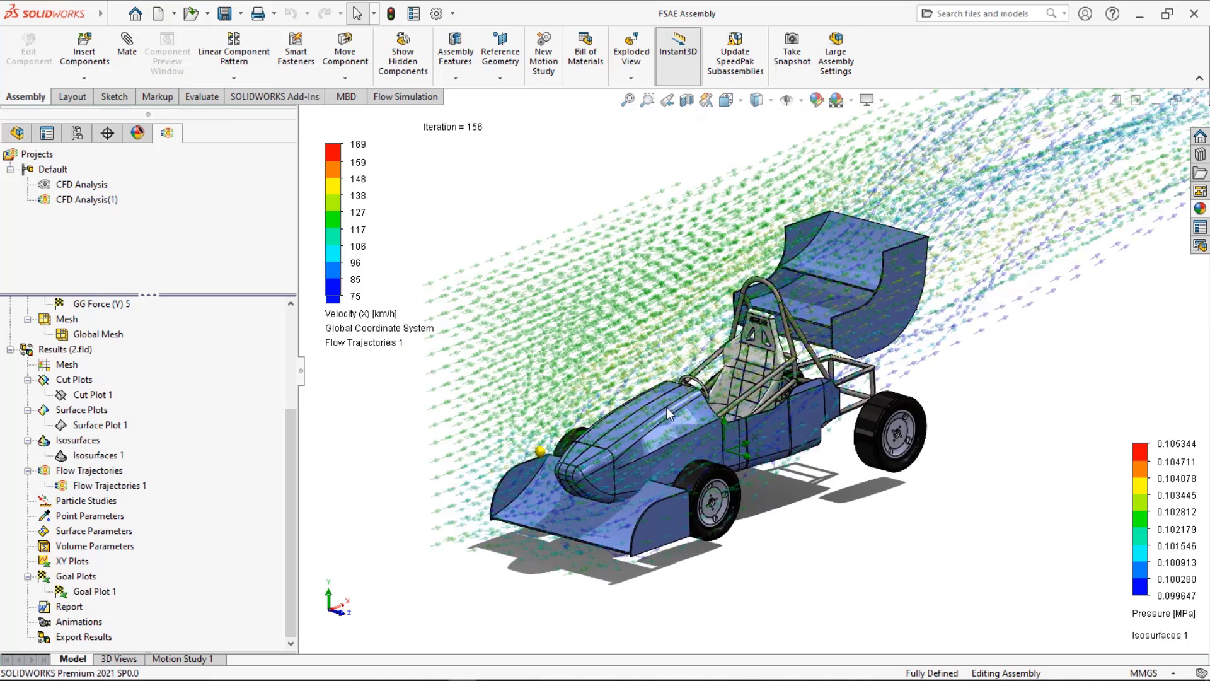
- Set the transparency of the Flow Trajectories 1 arrows to 0
right_click(124, 491)
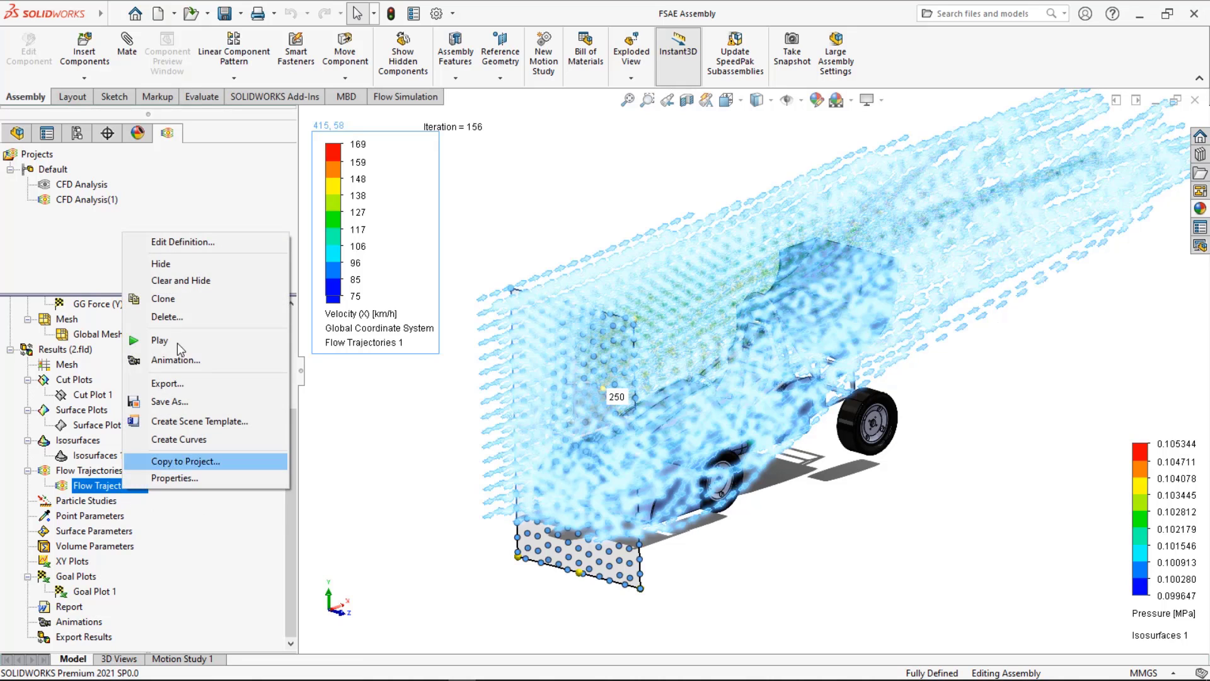
left_click(181, 246)
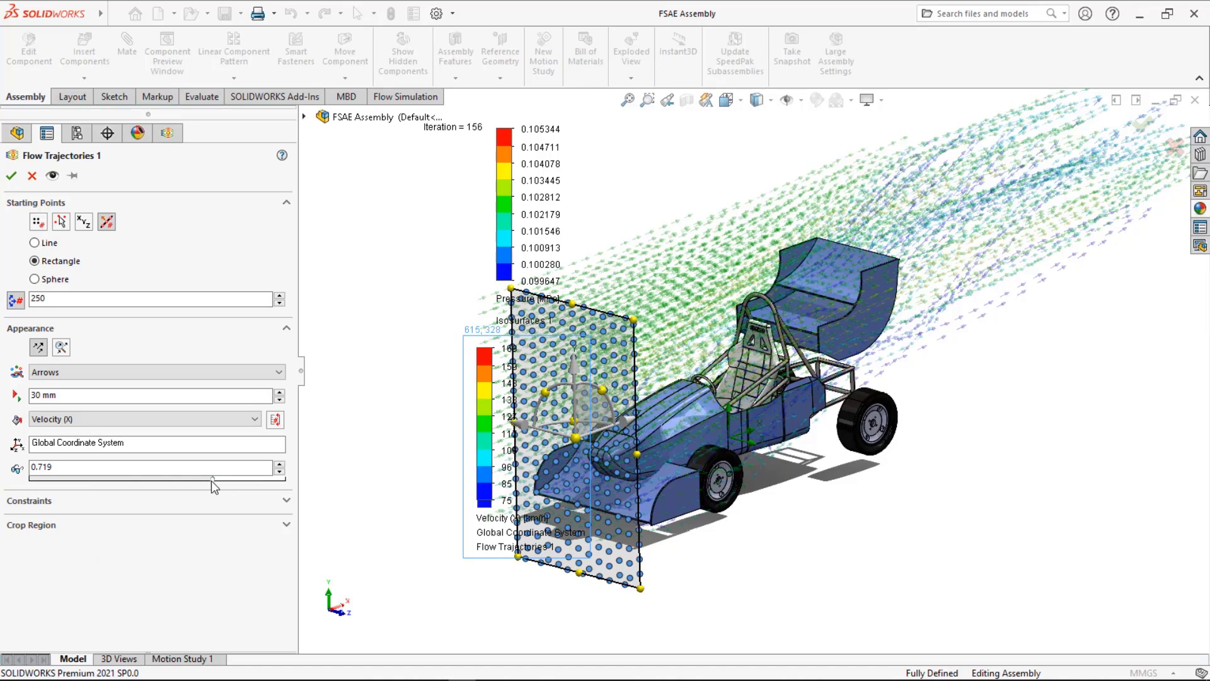
left_click_drag(211, 480, 119, 479)
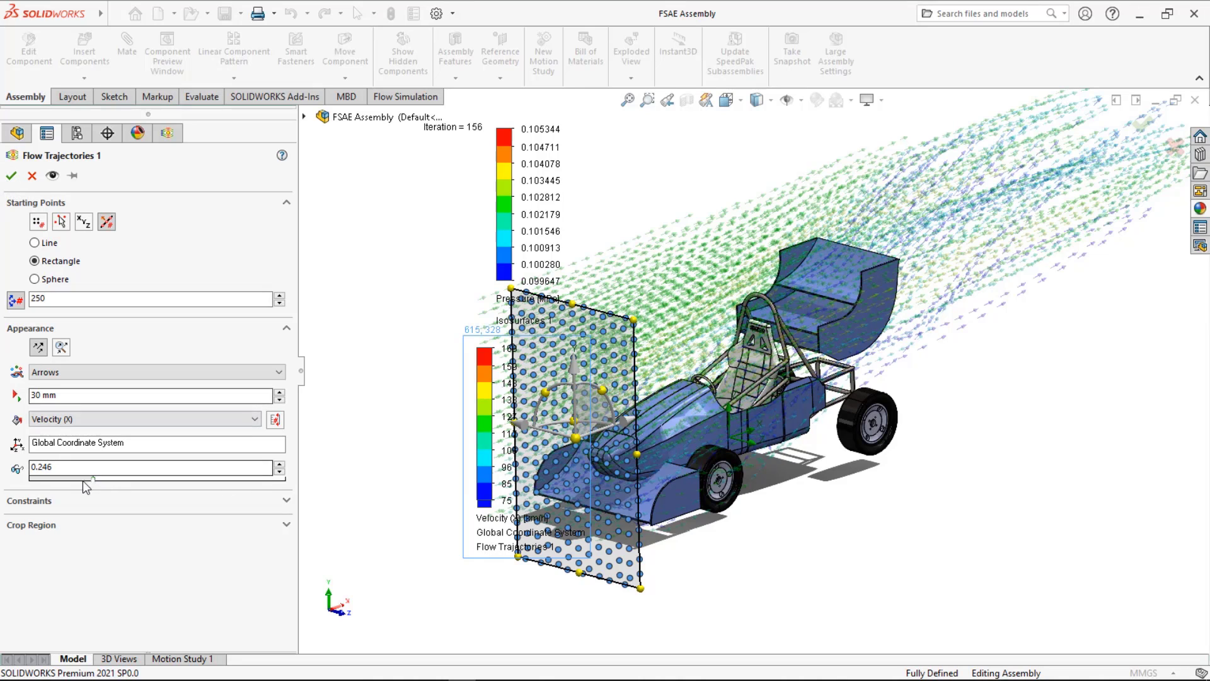
left_click_drag(90, 479, 5, 480)
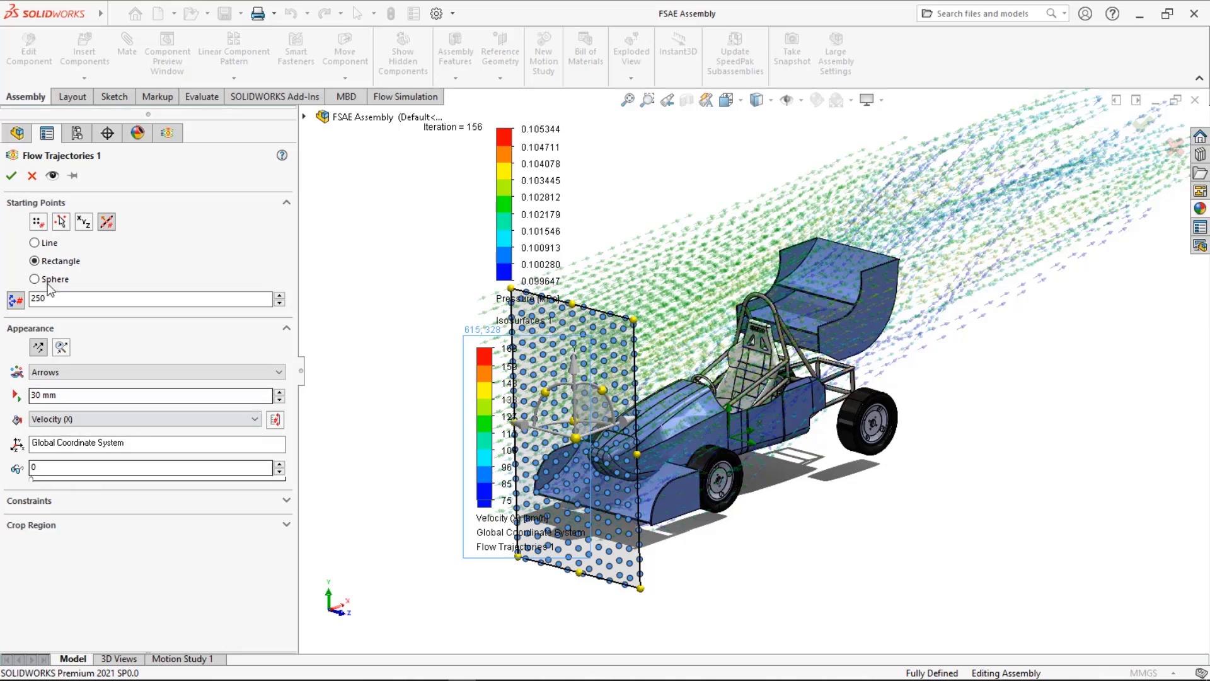
left_click(11, 175)
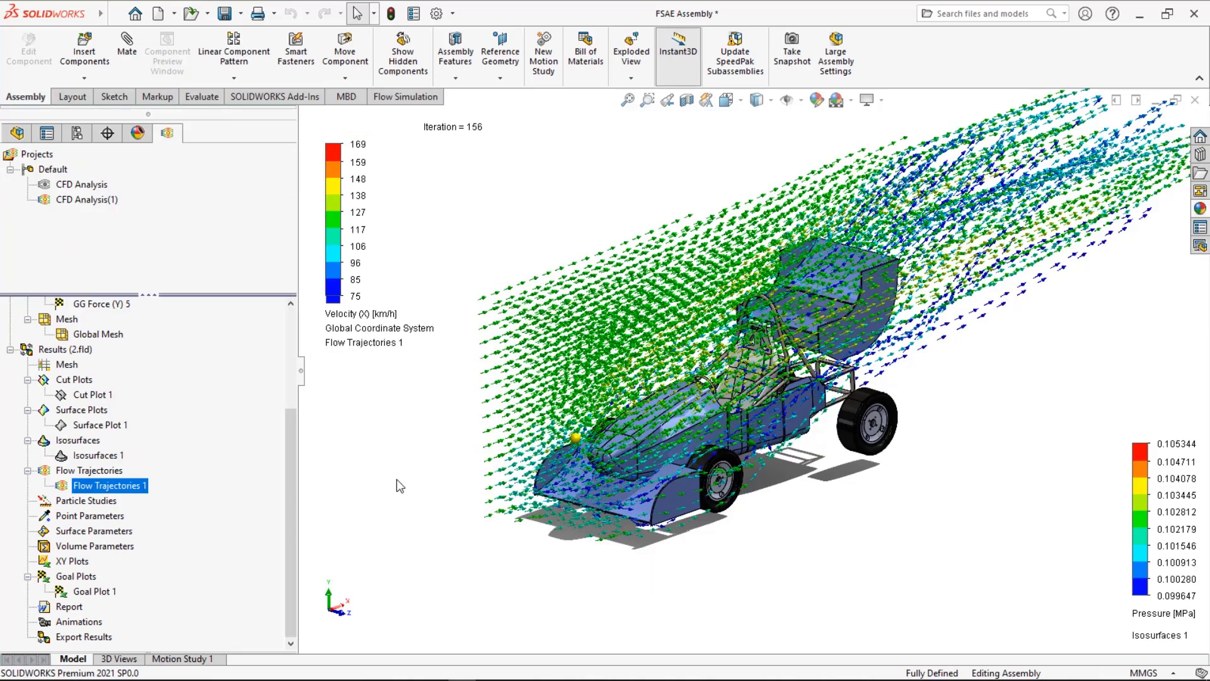
- Make the Flow Trajectories 1 arrows slightly transparent so the car shows through them
scroll(396, 479, "up", 2)
key("f")
scroll(397, 480, "up", 3)
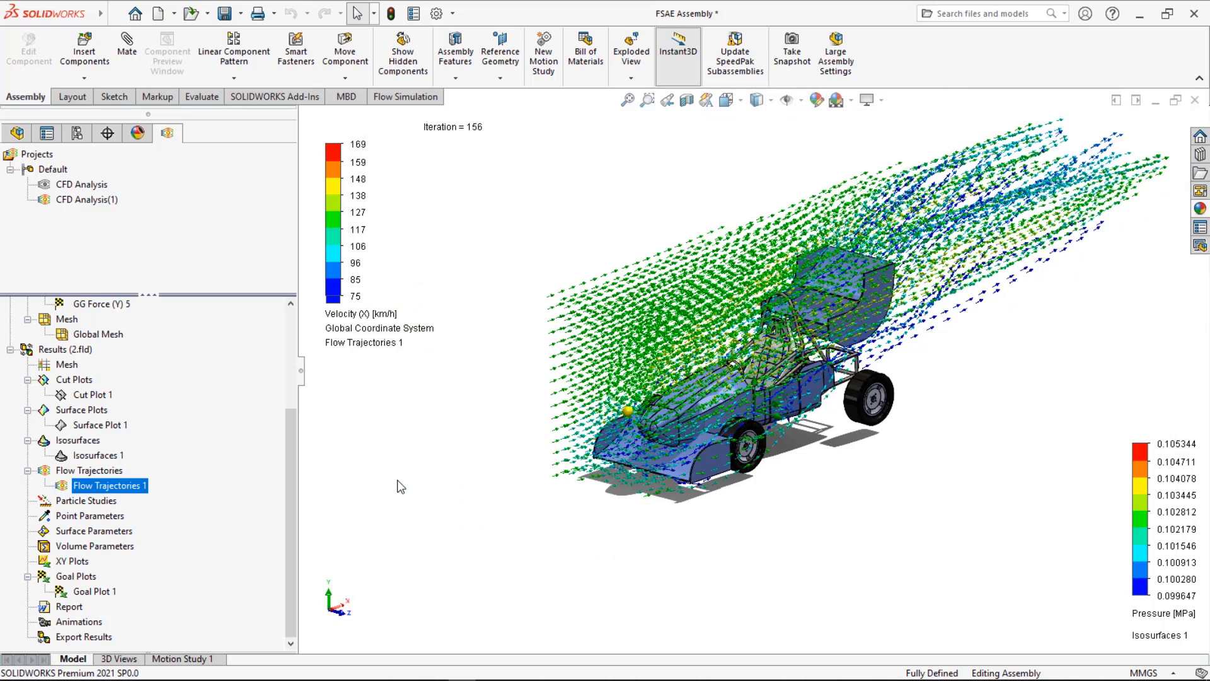
right_click(111, 490)
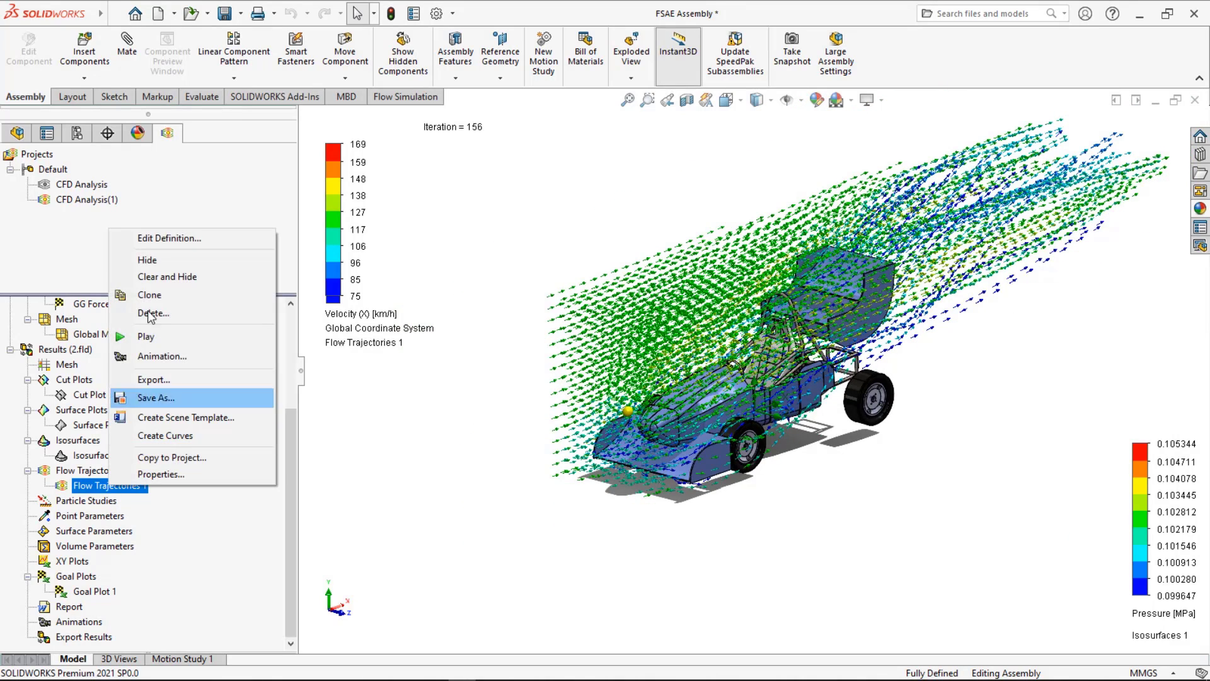
left_click(154, 242)
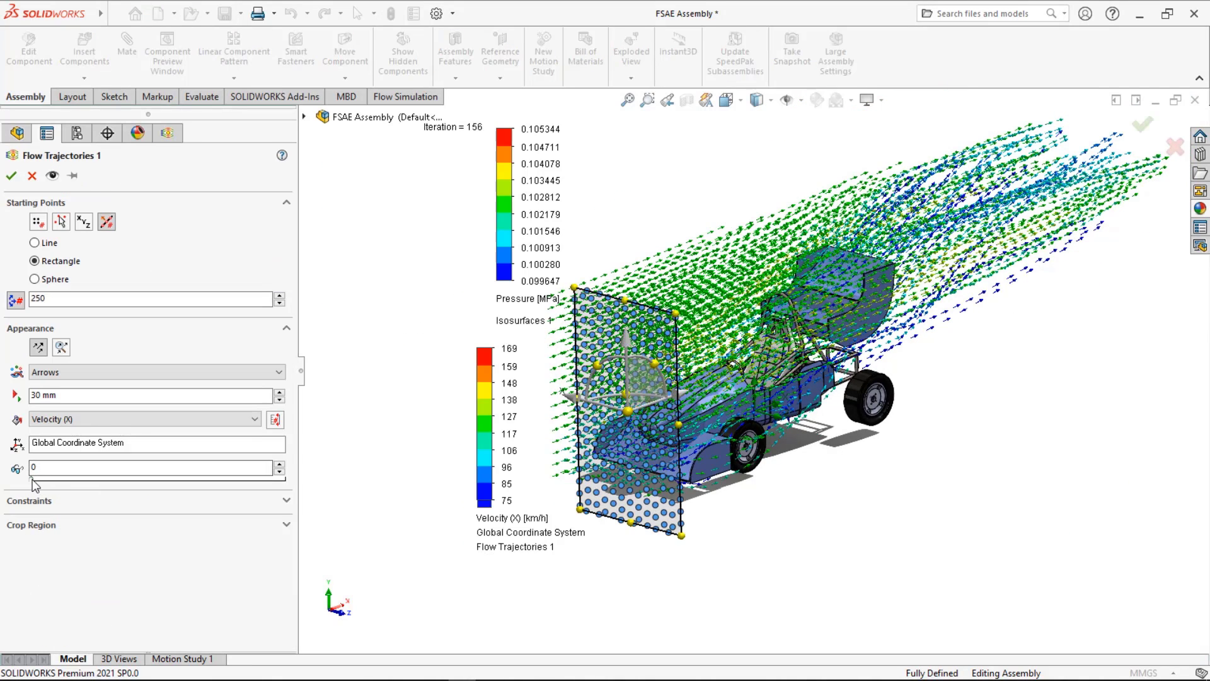
left_click_drag(120, 486, 126, 487)
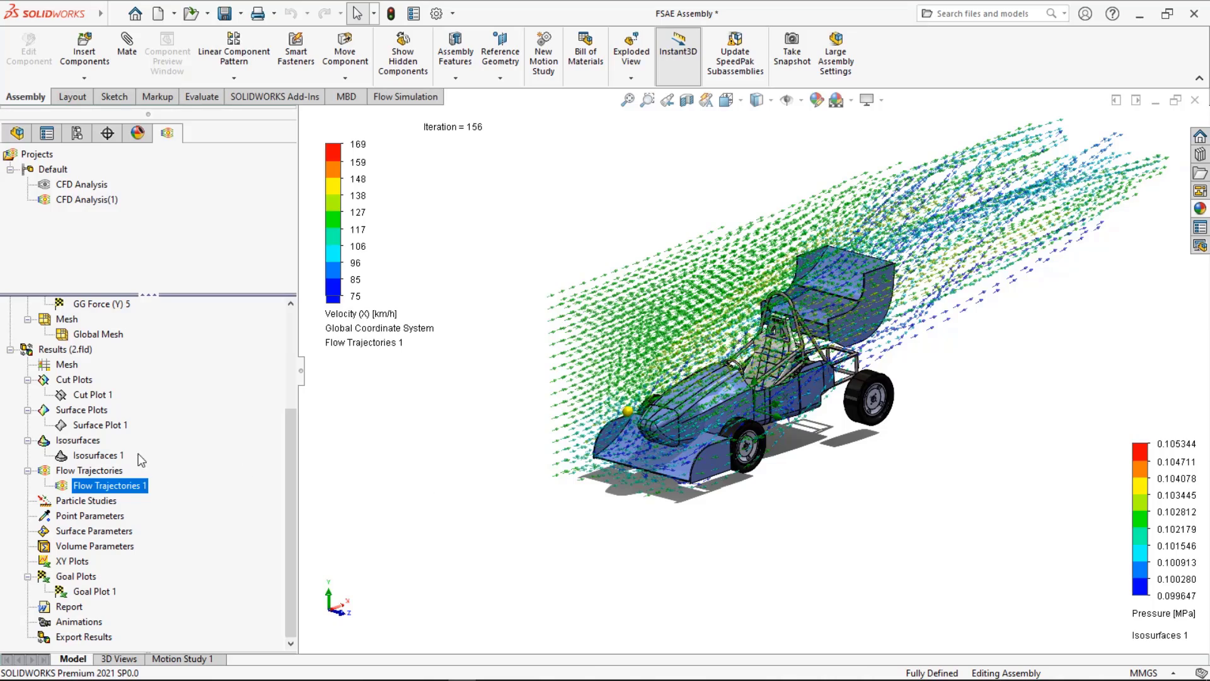
scroll(426, 451, "down", 5)
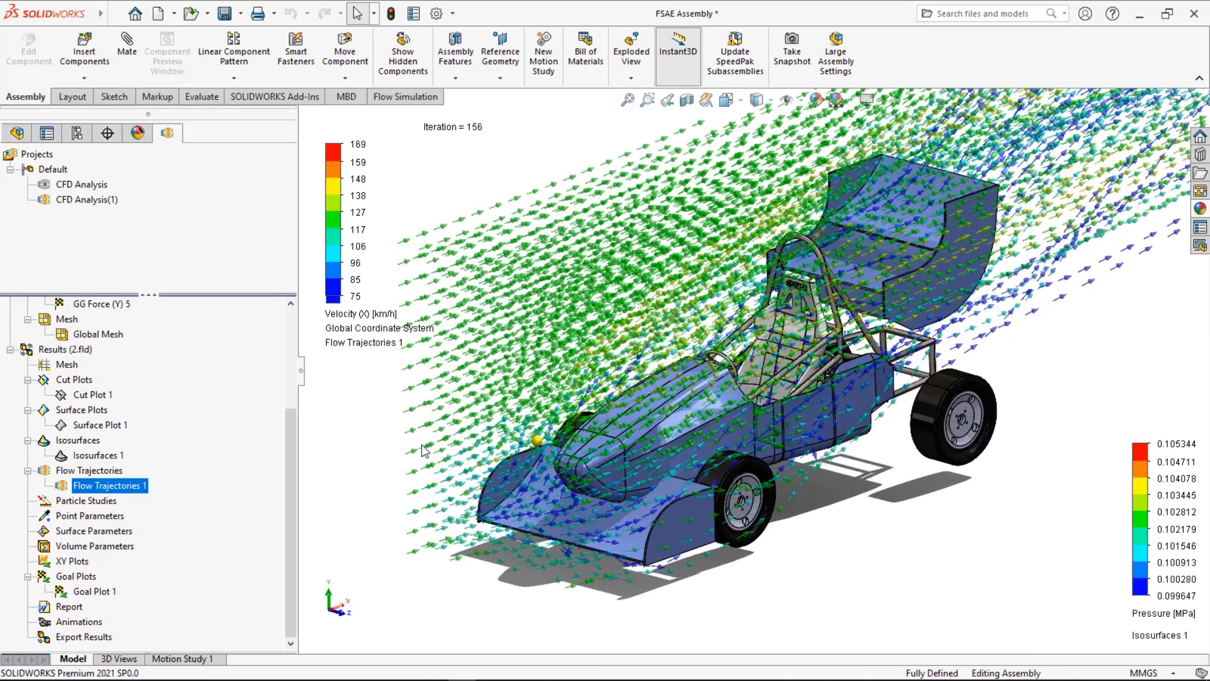
scroll(425, 451, "up", 2)
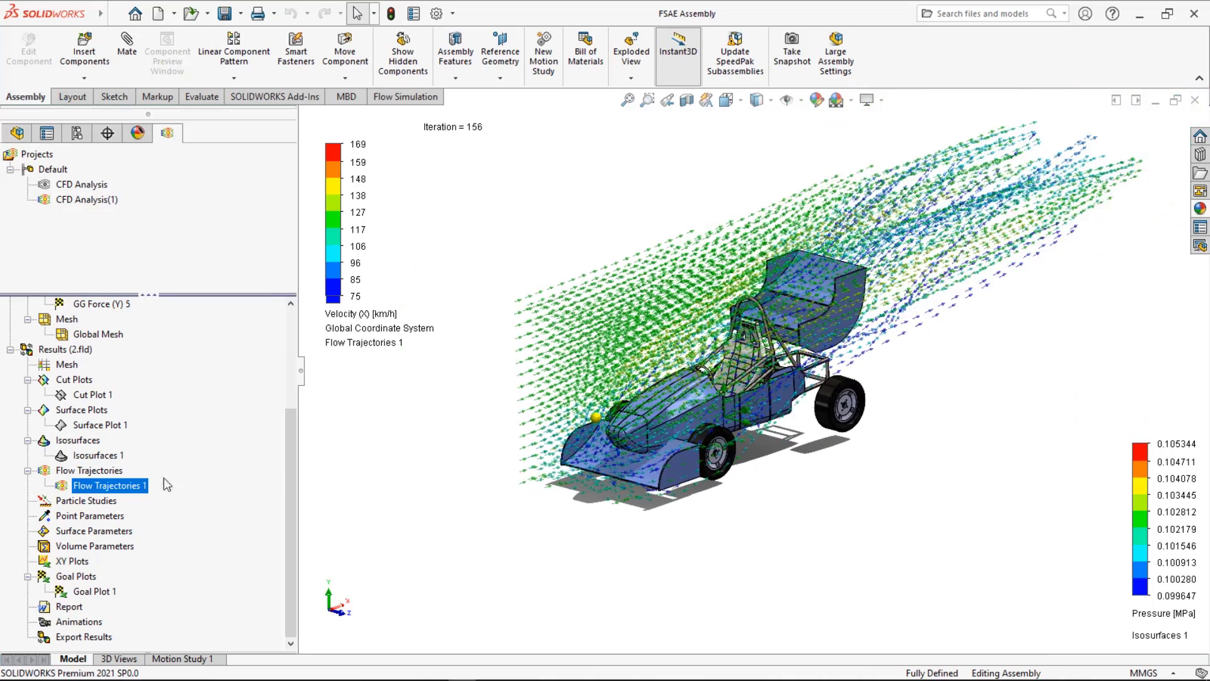
- Hide Flow Trajectories 1 and show Surface Plot 1 together with Cut Plot 1
right_click(129, 491)
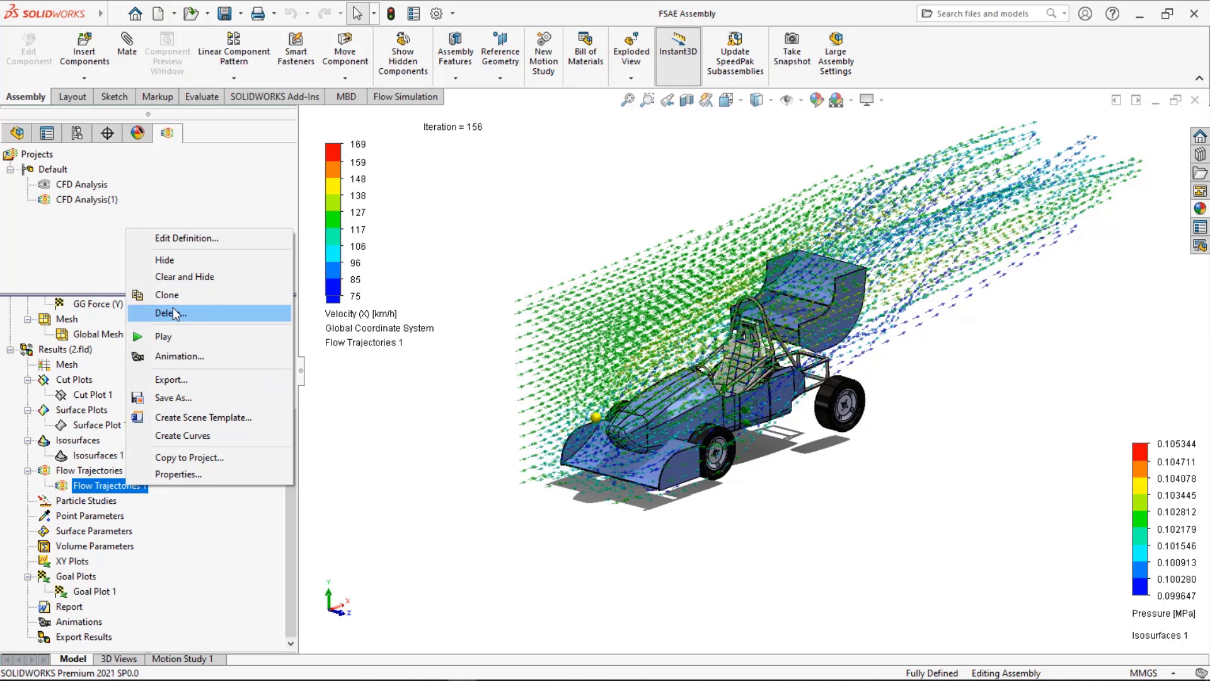
left_click(180, 262)
right_click(101, 425)
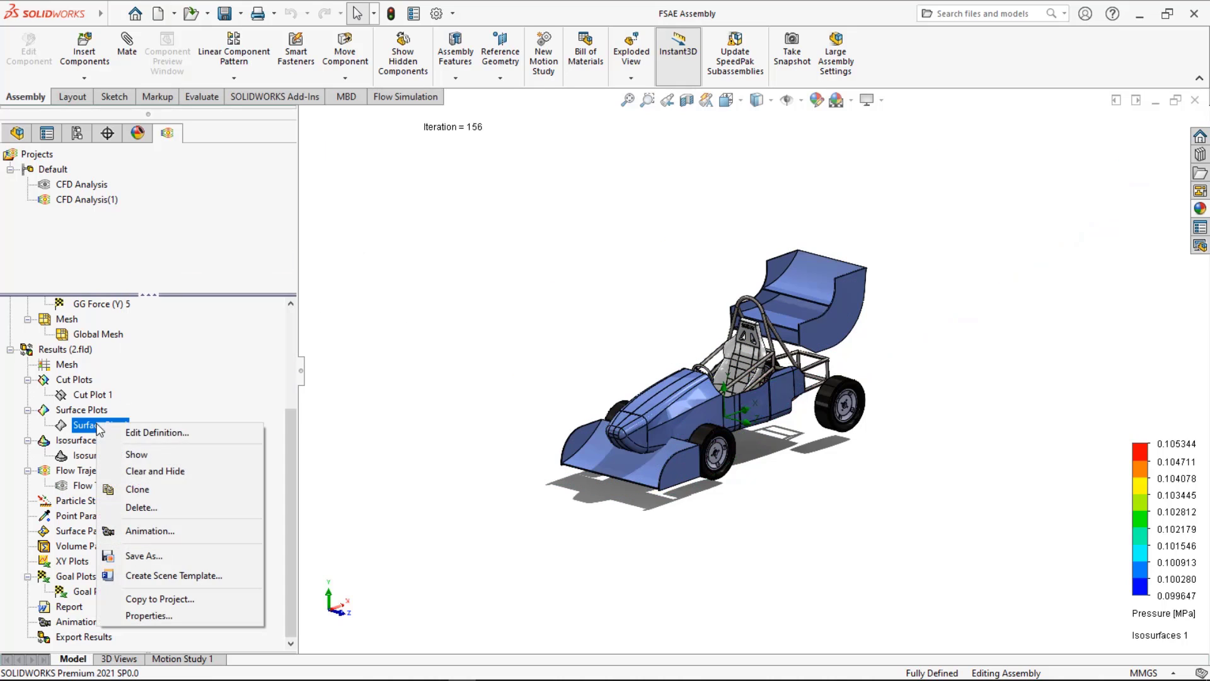
left_click(137, 454)
right_click(107, 399)
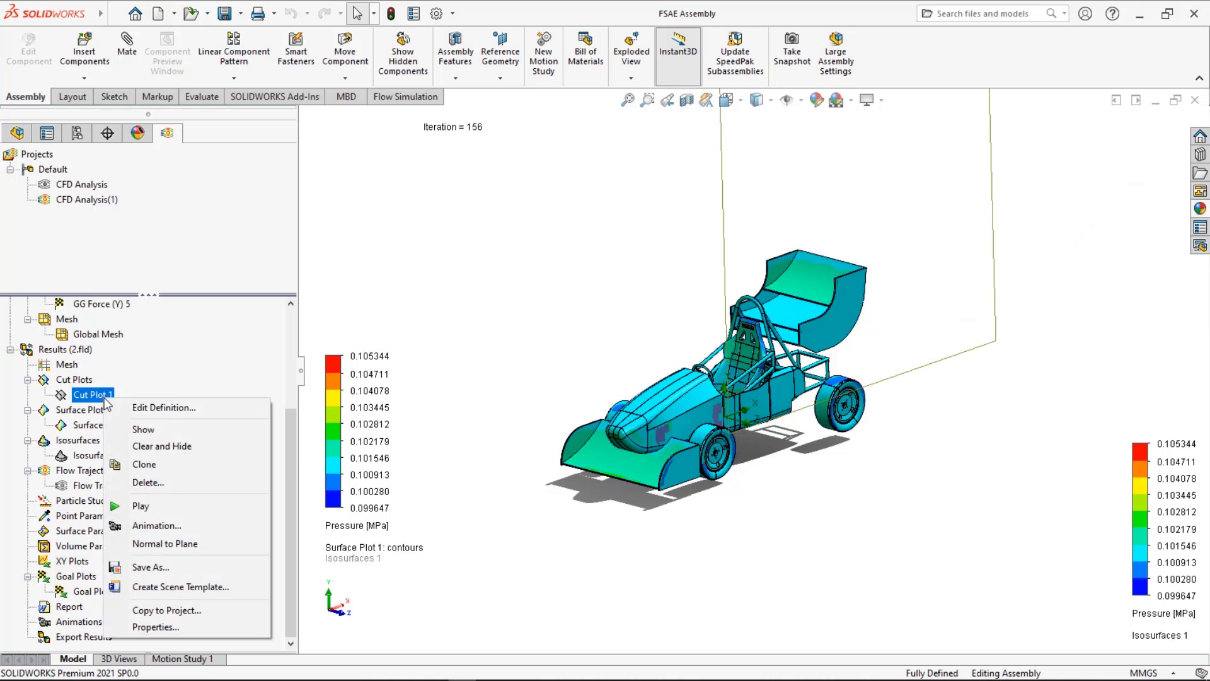
left_click(147, 429)
- Place the Cut Plot 1 velocity legend above the Surface Plot 1 pressure legend and orient the car to the Front view
middle_click_drag(481, 414, 503, 384)
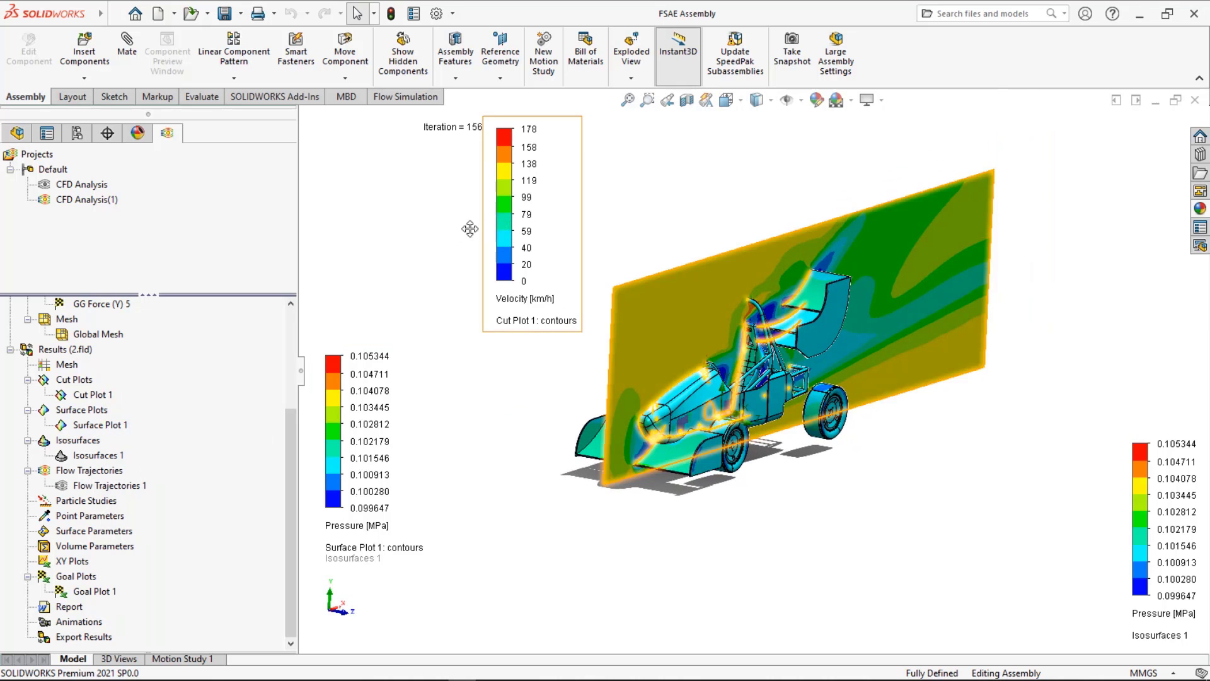
left_click_drag(470, 229, 357, 225)
middle_click_drag(484, 430, 407, 413)
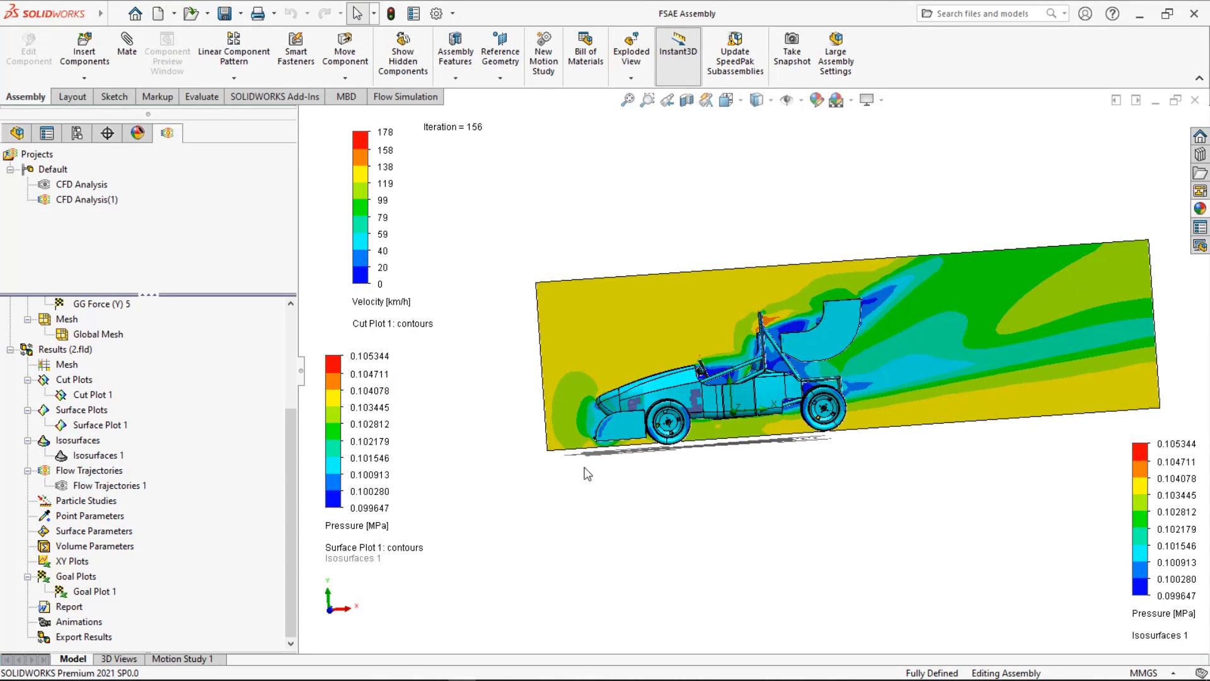
middle_click_drag(588, 474, 654, 519)
left_click(730, 100)
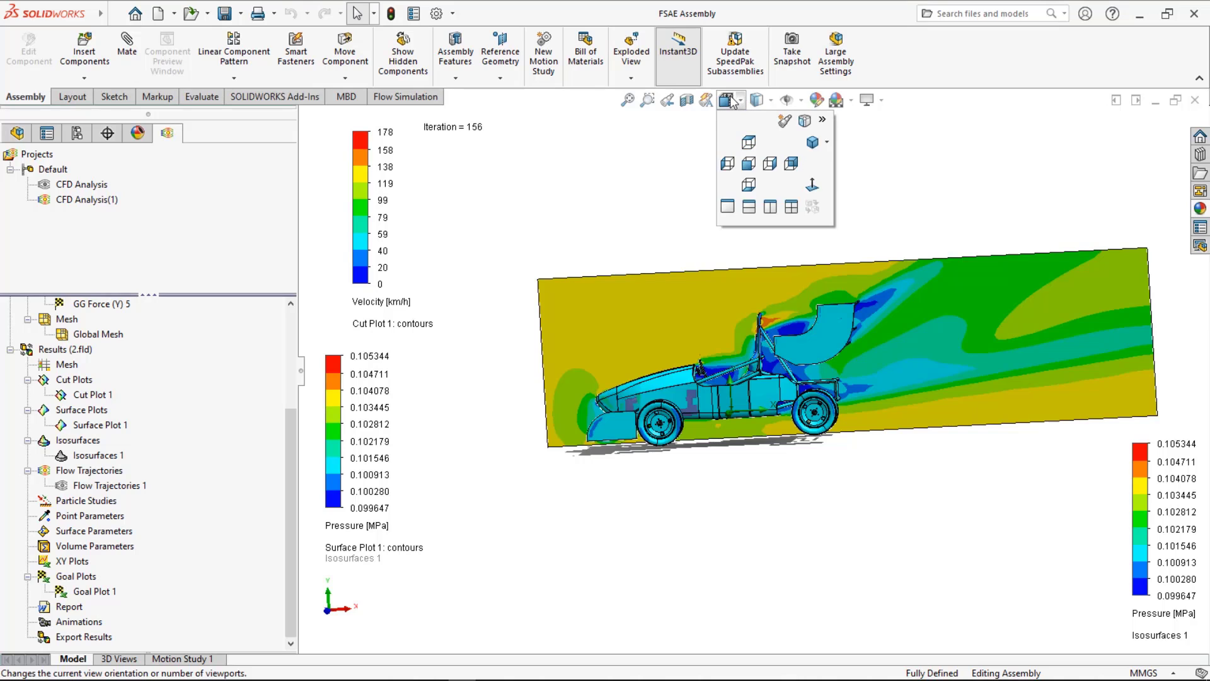
left_click(749, 164)
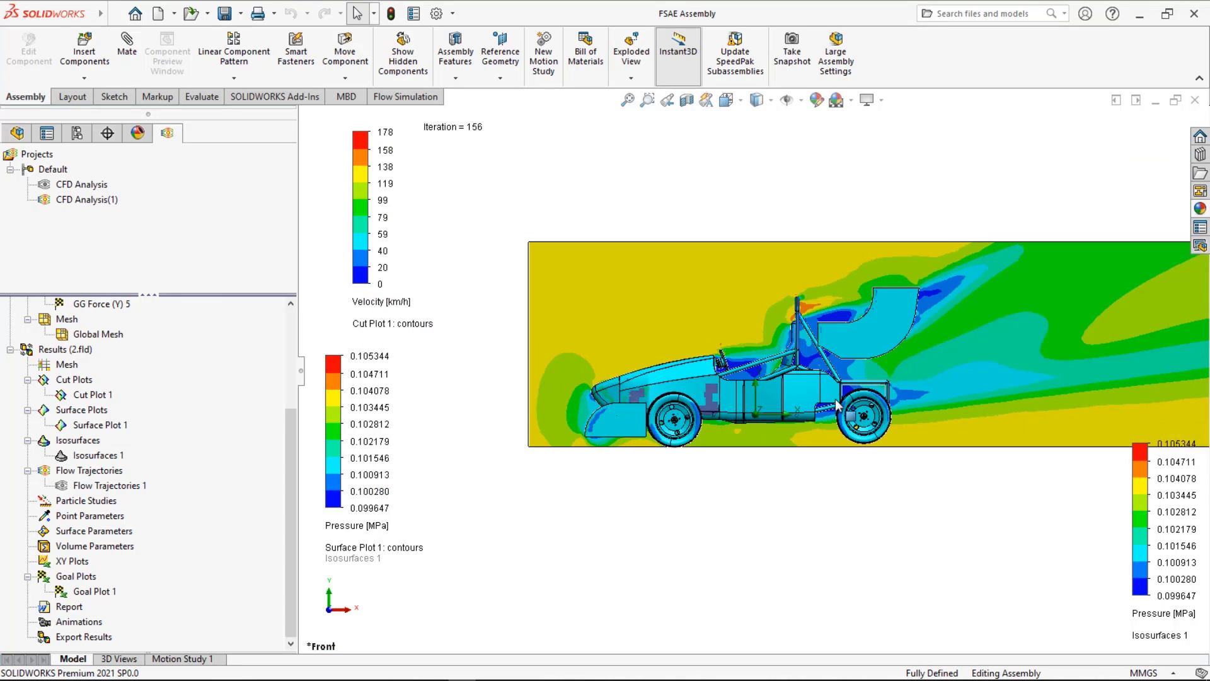